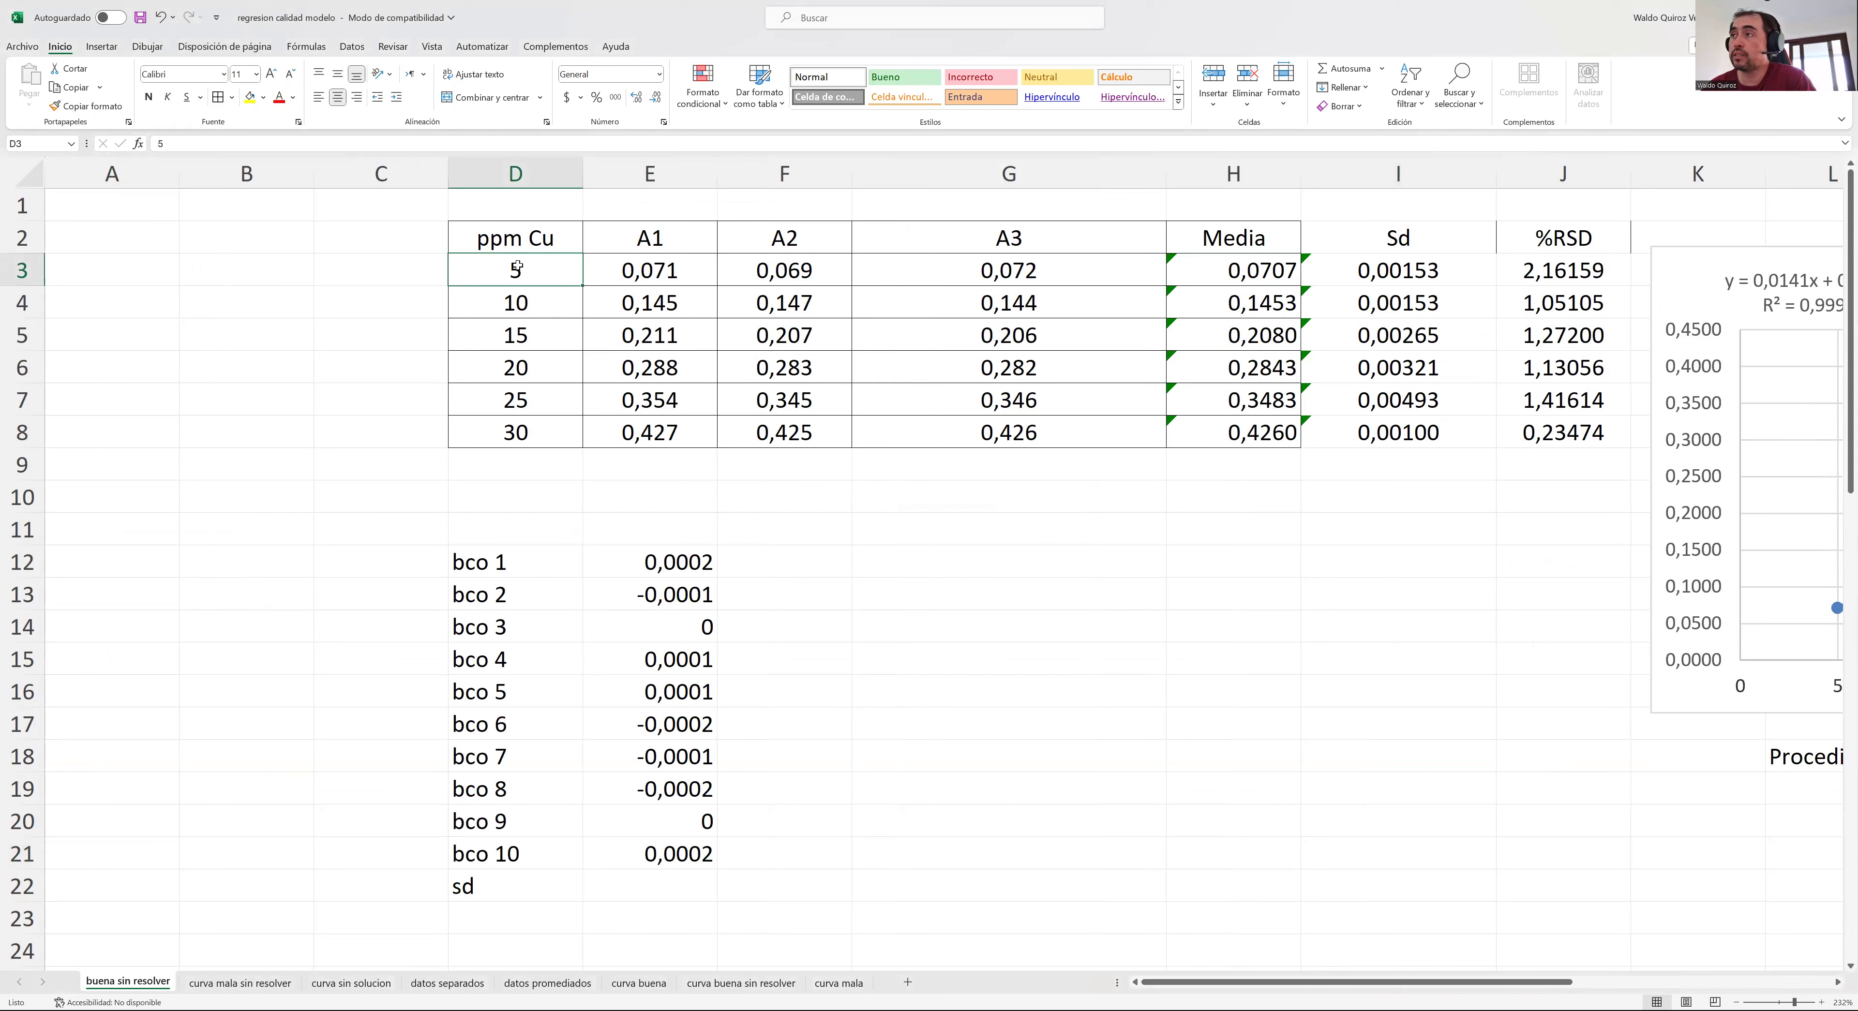
- Narrow column G and fit the widths of columns E to G to their contents
{"action": "left_click_drag", "start_coordinate": [518, 270], "coordinate": [523, 431]}
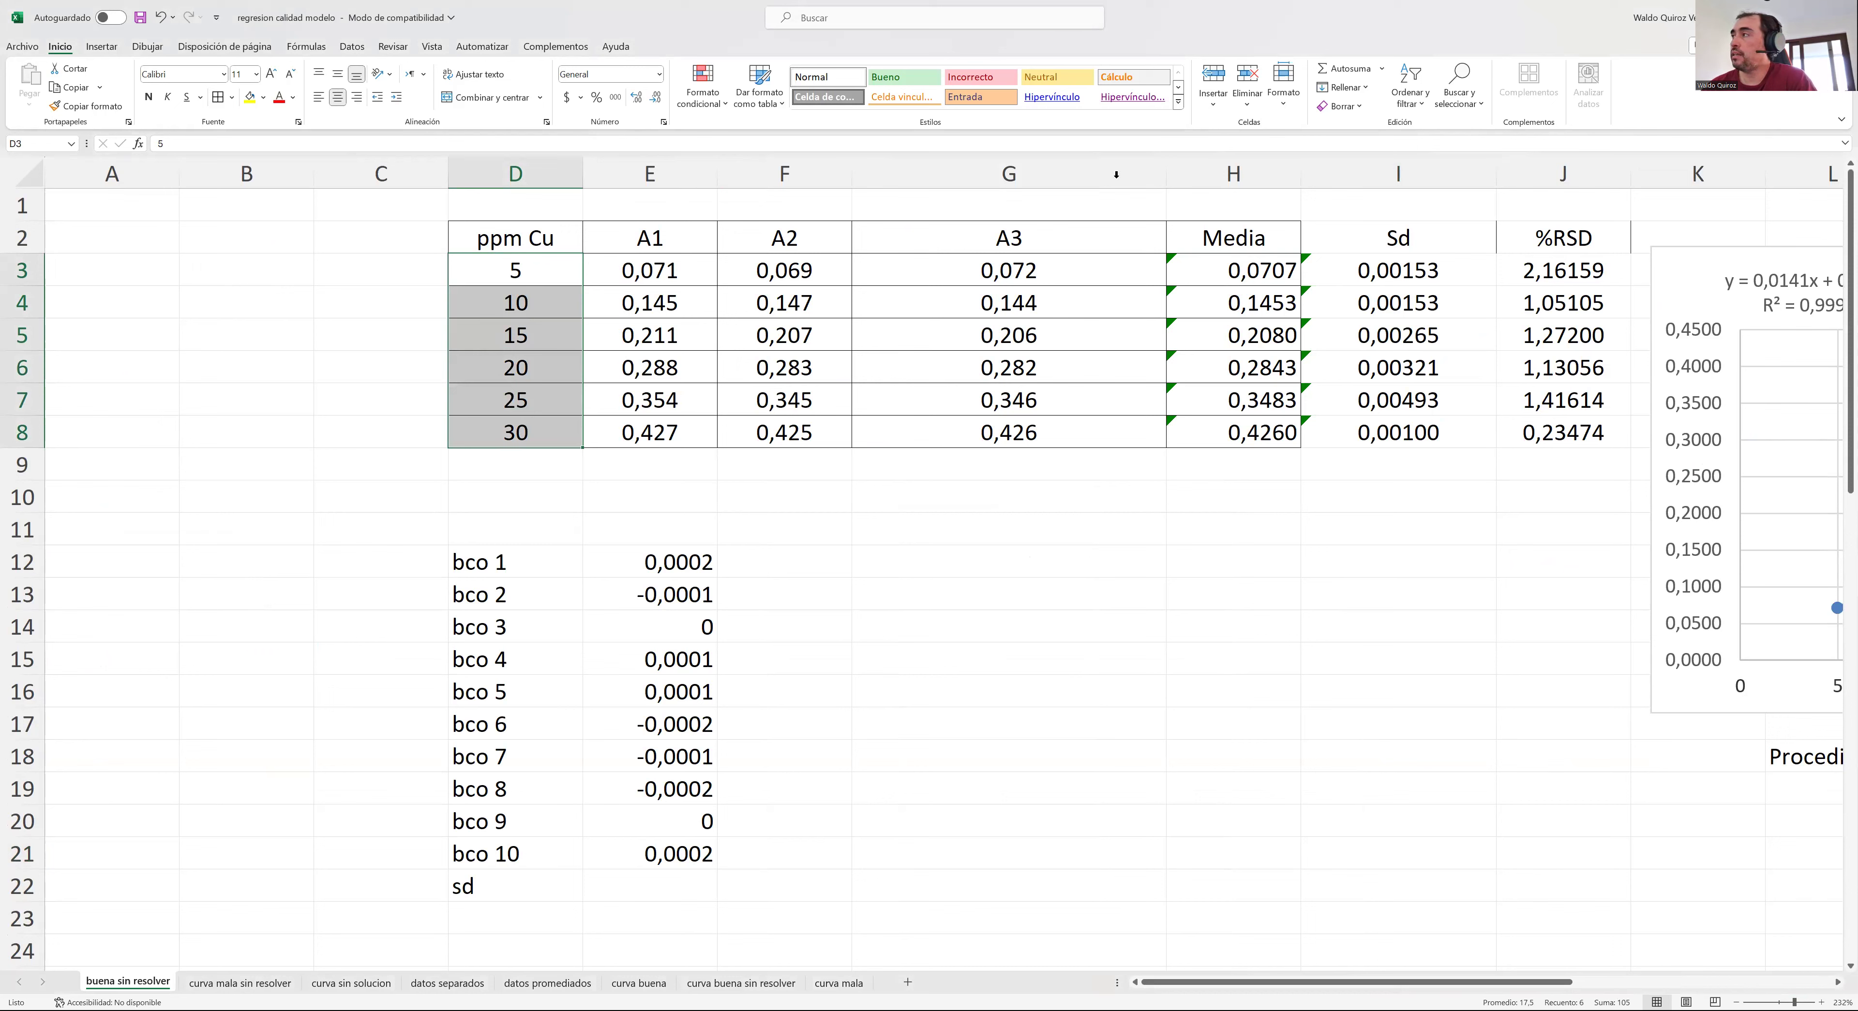
{"action": "left_click_drag", "start_coordinate": [1164, 169], "coordinate": [924, 169]}
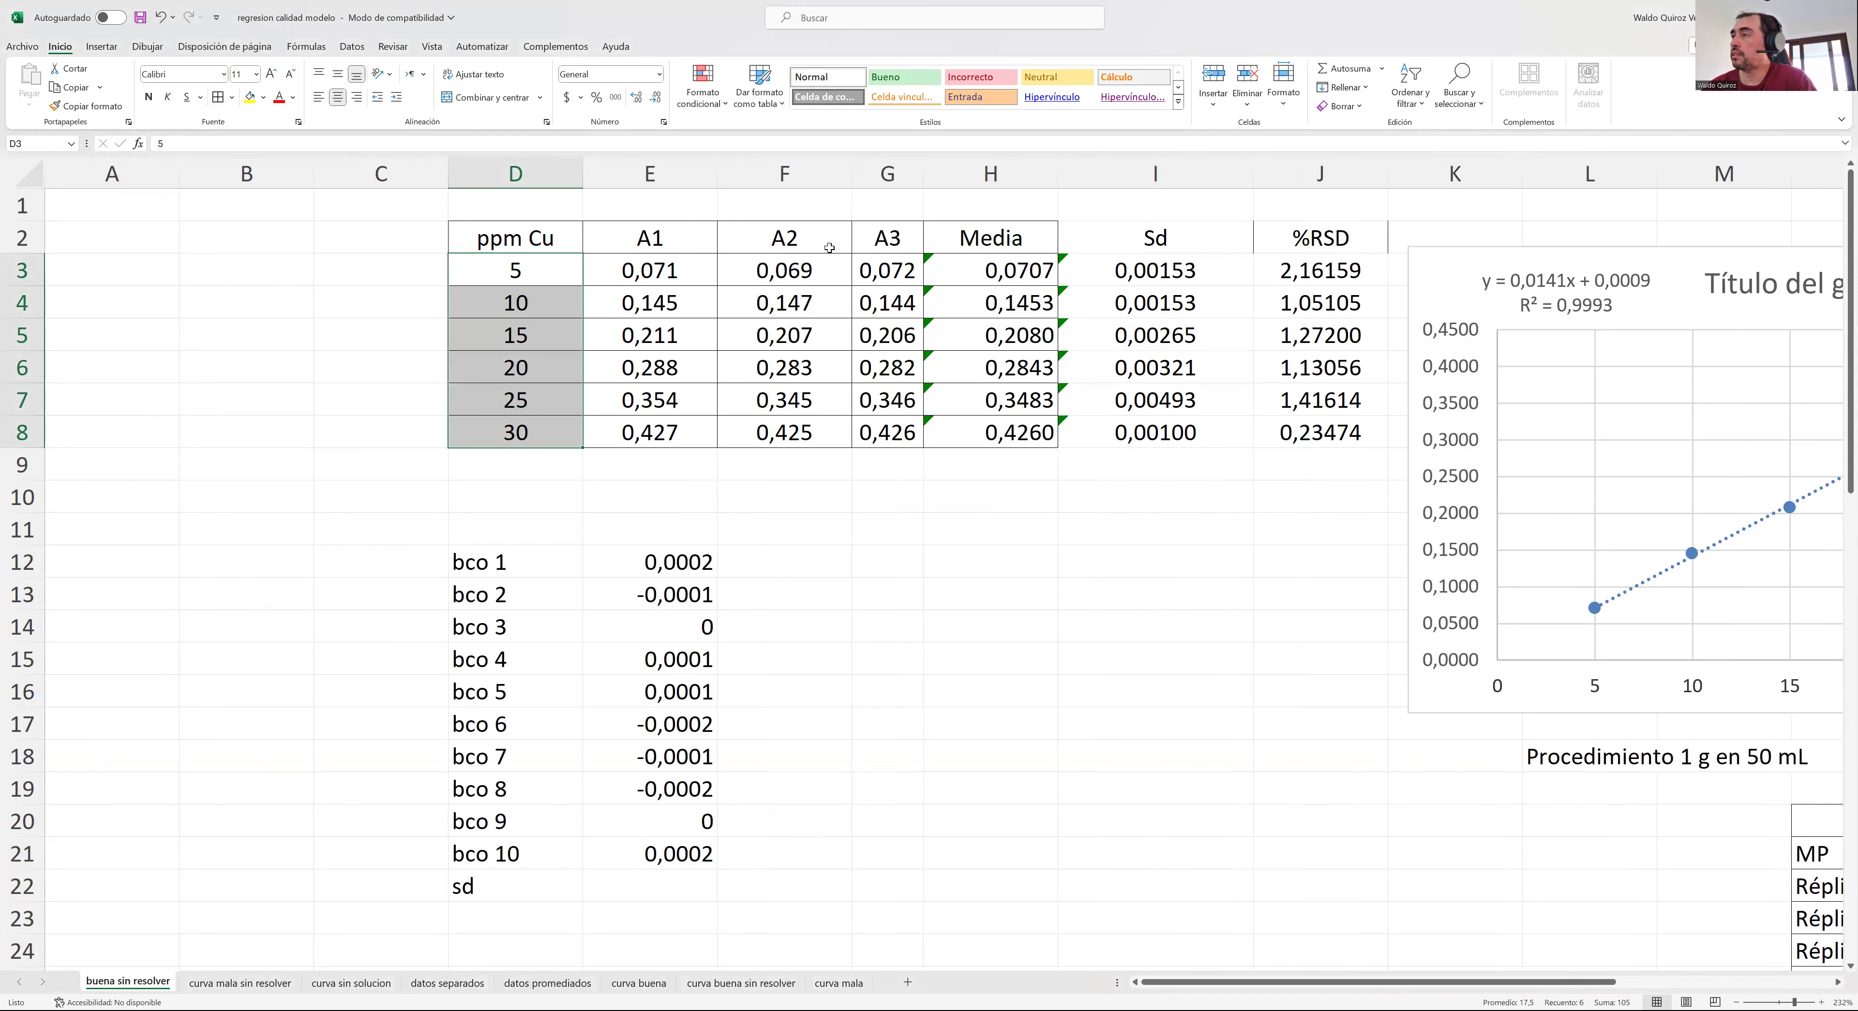
{"action": "left_click_drag", "start_coordinate": [705, 177], "coordinate": [919, 174]}
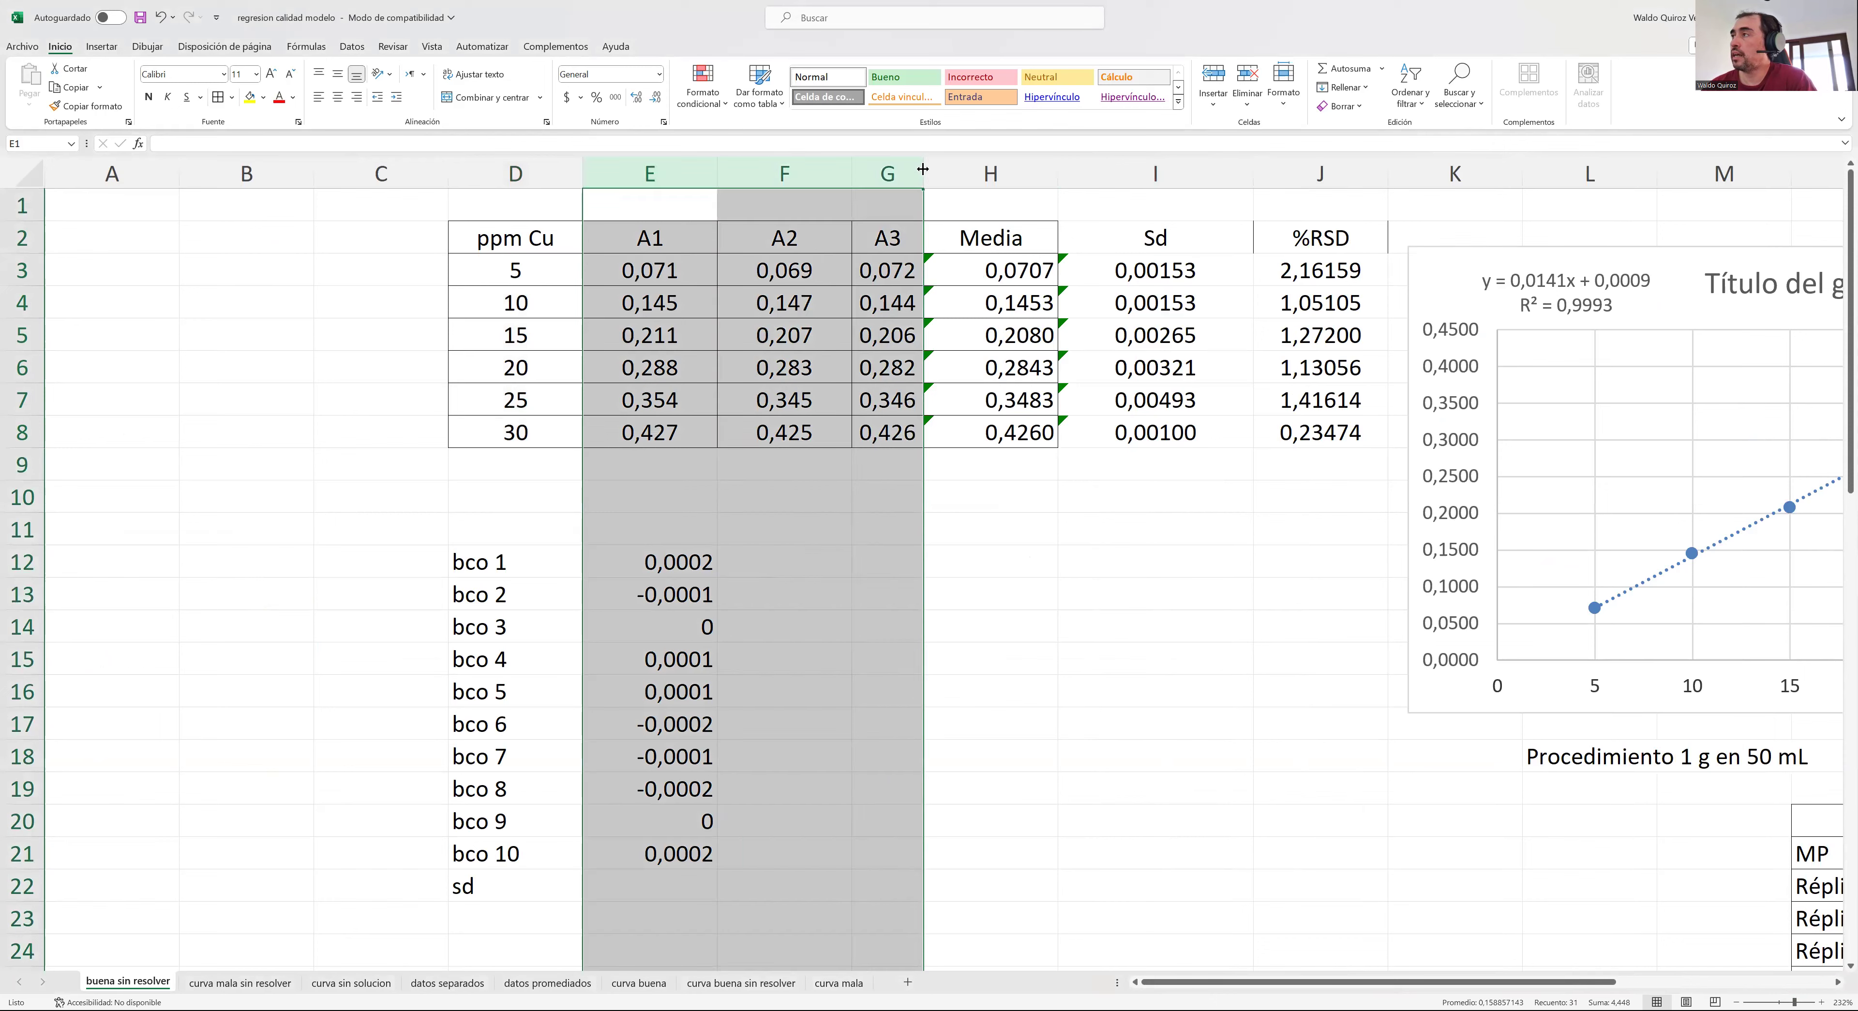
{"action": "double_click", "coordinate": [923, 174]}
{"action": "left_click", "coordinate": [894, 540]}
- Examine the three absorbance readings of the 5 ppm standard and the blank readings bco 1 to bco 10
{"action": "left_click_drag", "start_coordinate": [609, 273], "coordinate": [788, 270]}
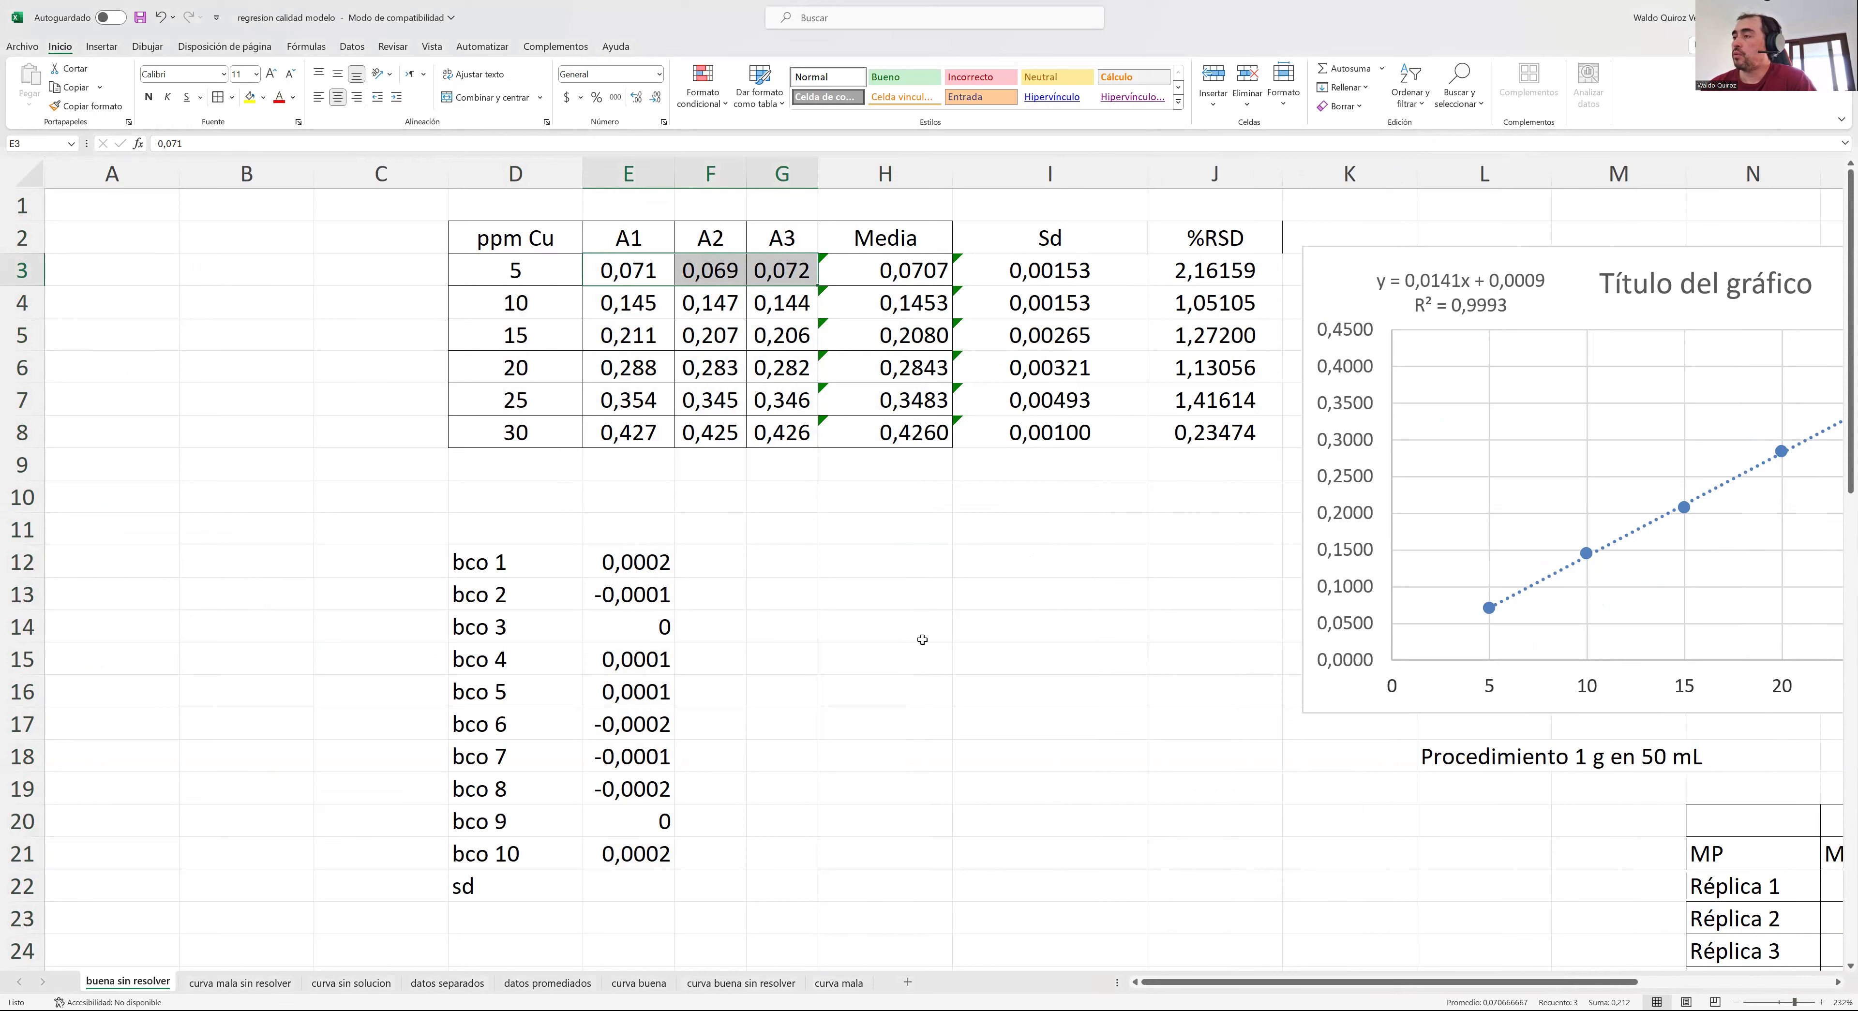
{"action": "left_click", "coordinate": [488, 566]}
{"action": "left_click_drag", "start_coordinate": [628, 566], "coordinate": [639, 841]}
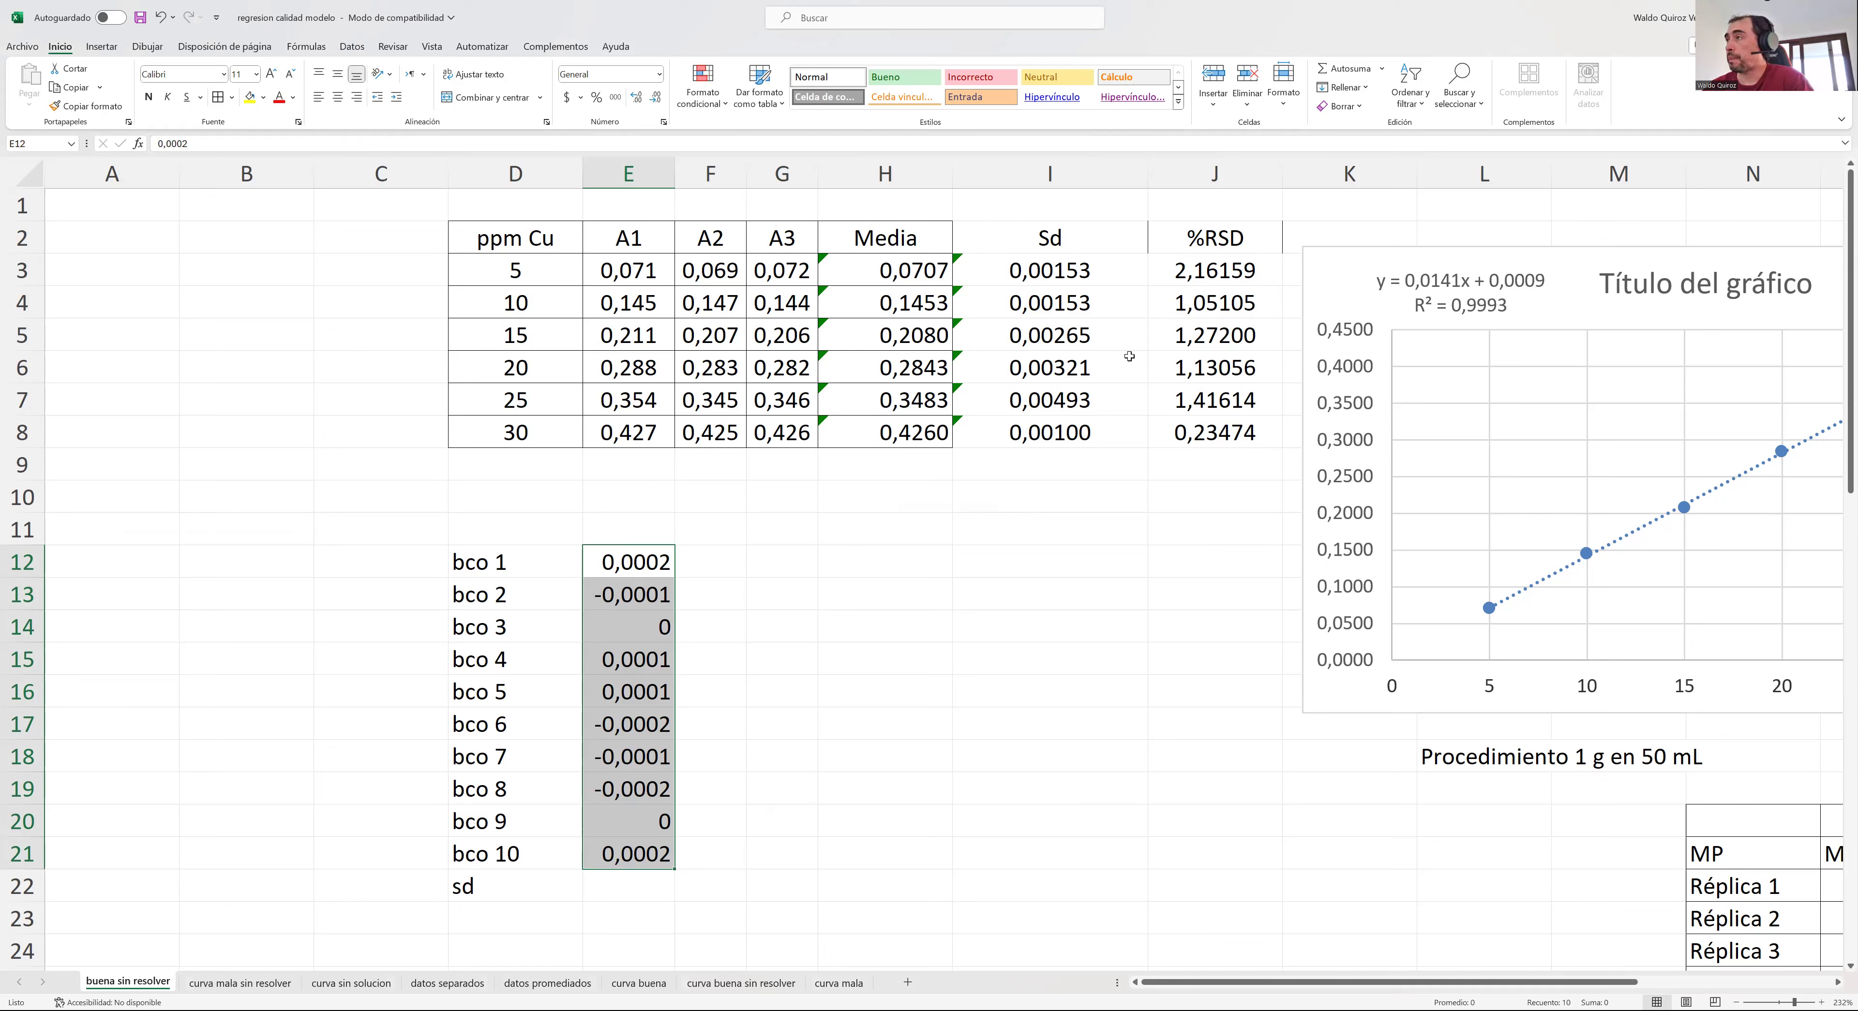
- Clear the Media, Sd and %RSD cells H2:J8 and delete the existing calibration chart
{"action": "left_click_drag", "start_coordinate": [881, 249], "coordinate": [1185, 435]}
{"action": "key", "text": "Delete"}
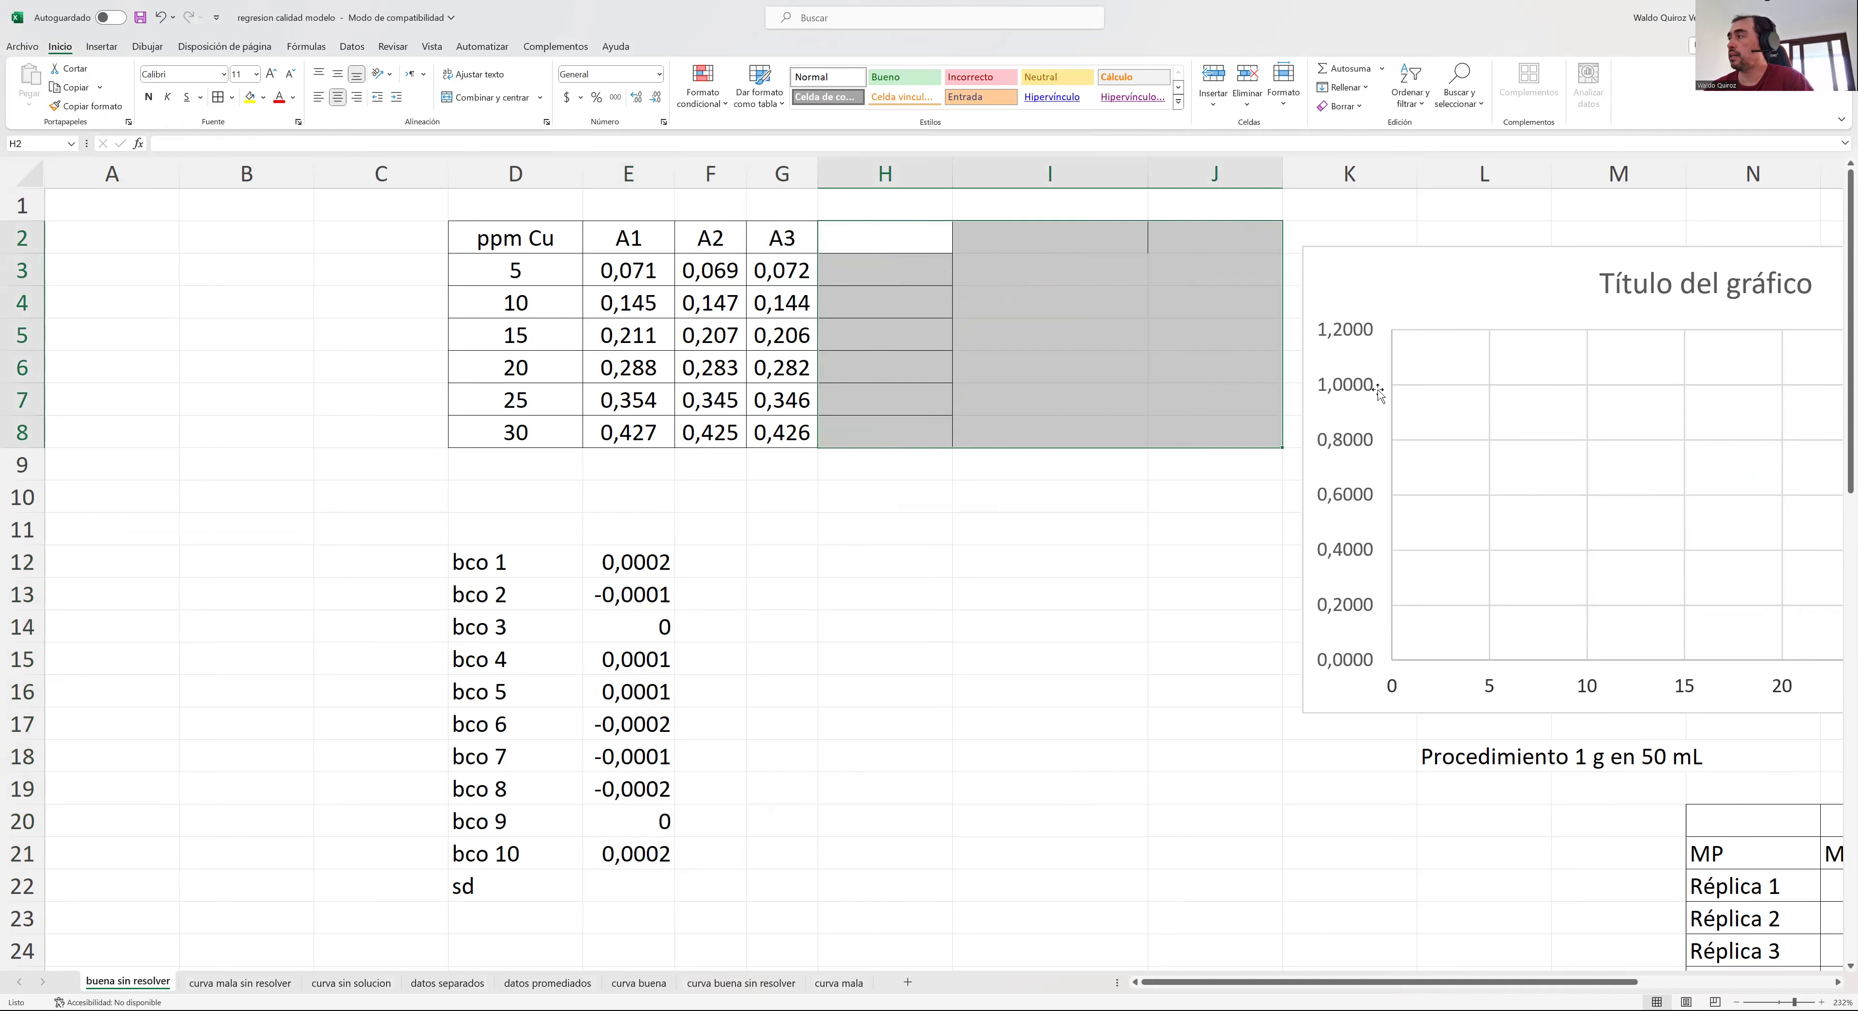
{"action": "left_click", "coordinate": [1434, 291]}
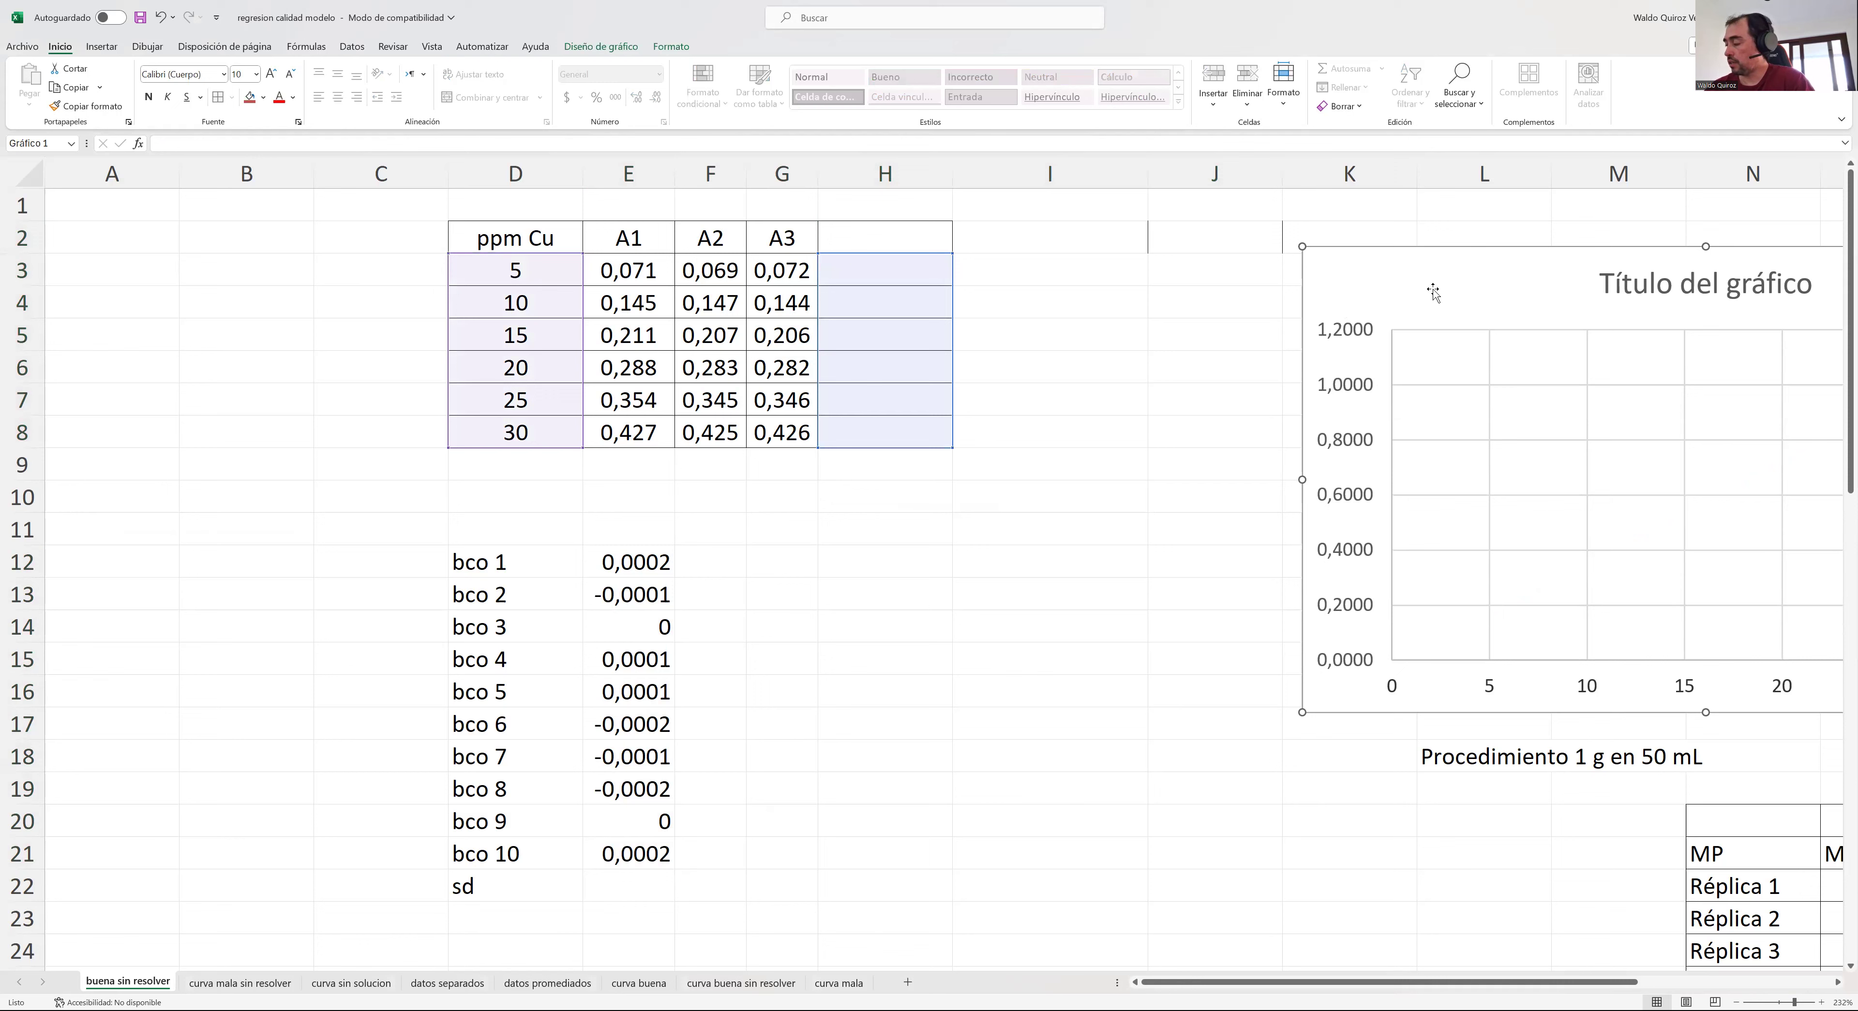
{"action": "key", "text": "Delete"}
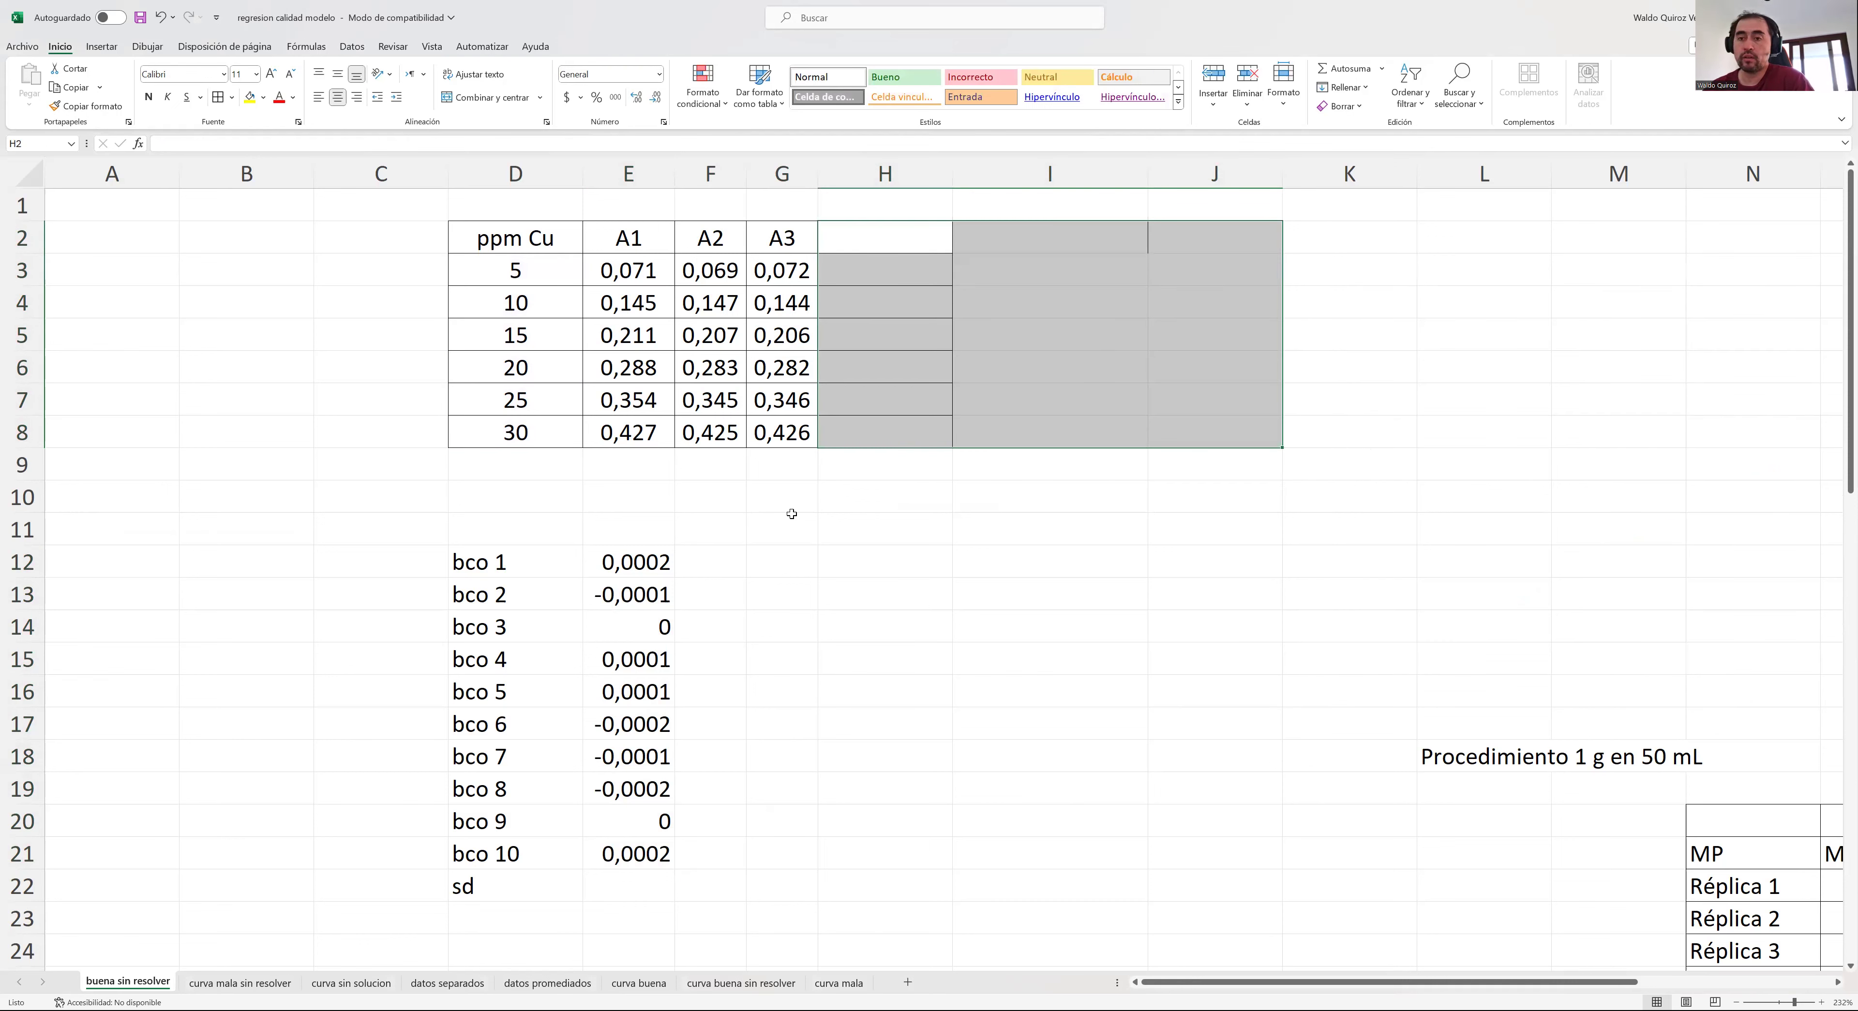
{"action": "left_click", "coordinate": [1016, 582]}
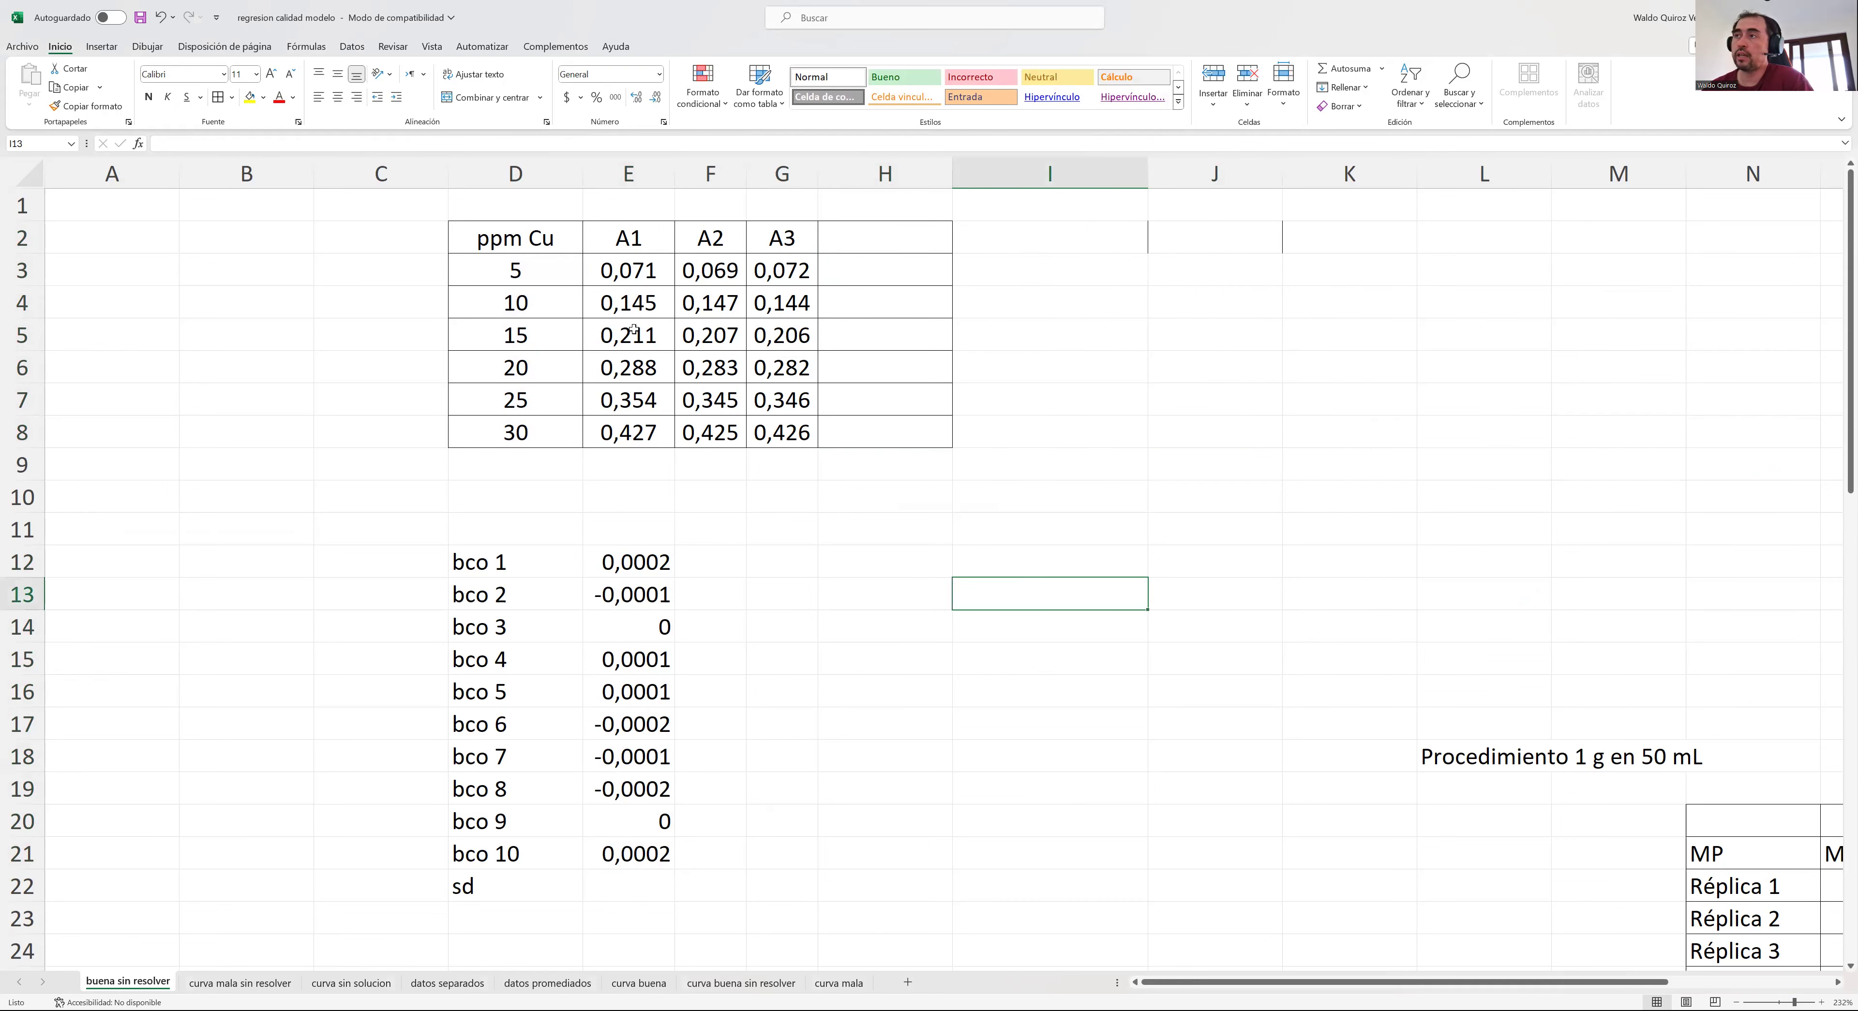
- Examine the concentration and replicate absorbances in the 5 ppm and 10 ppm rows
{"action": "left_click", "coordinate": [557, 275]}
{"action": "mouse_move", "coordinate": [558, 275]}
{"action": "left_mouse_down"}
{"action": "mouse_move", "coordinate": [809, 269]}
{"action": "mouse_move", "coordinate": [745, 269]}
{"action": "left_mouse_up"}
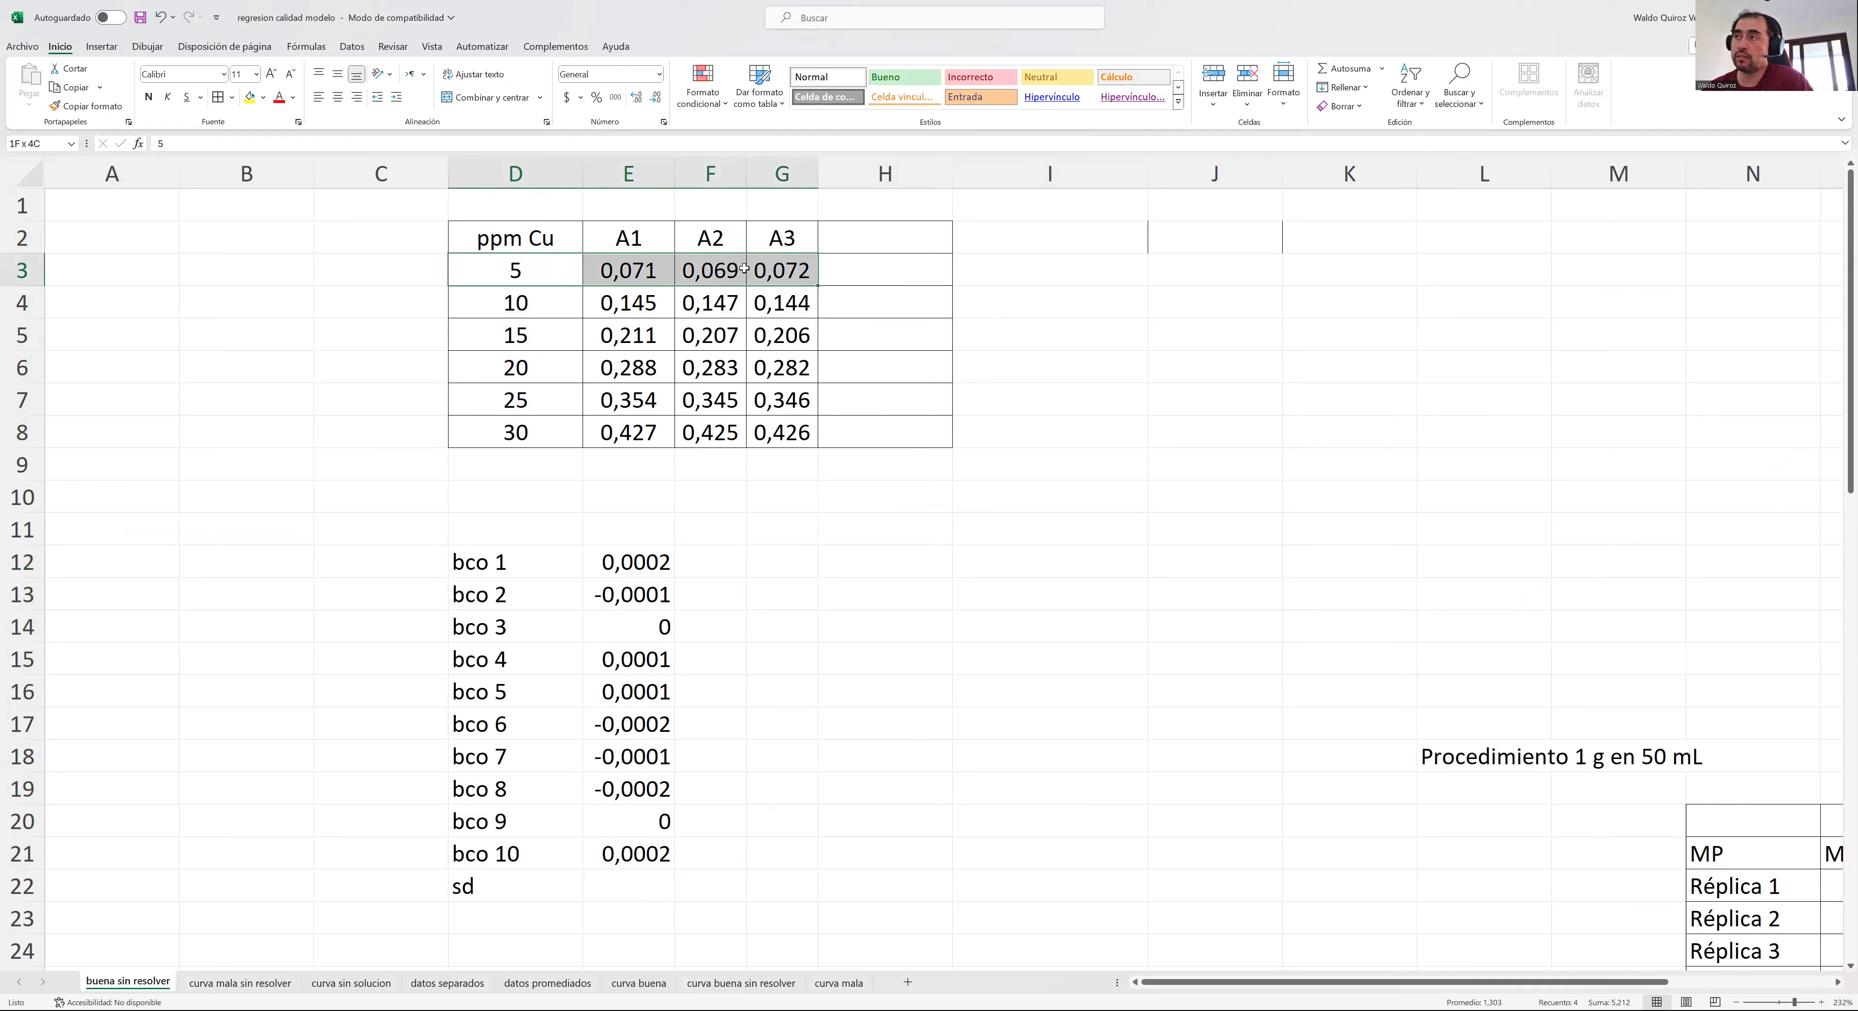
{"action": "left_click_drag", "start_coordinate": [543, 302], "coordinate": [749, 305]}
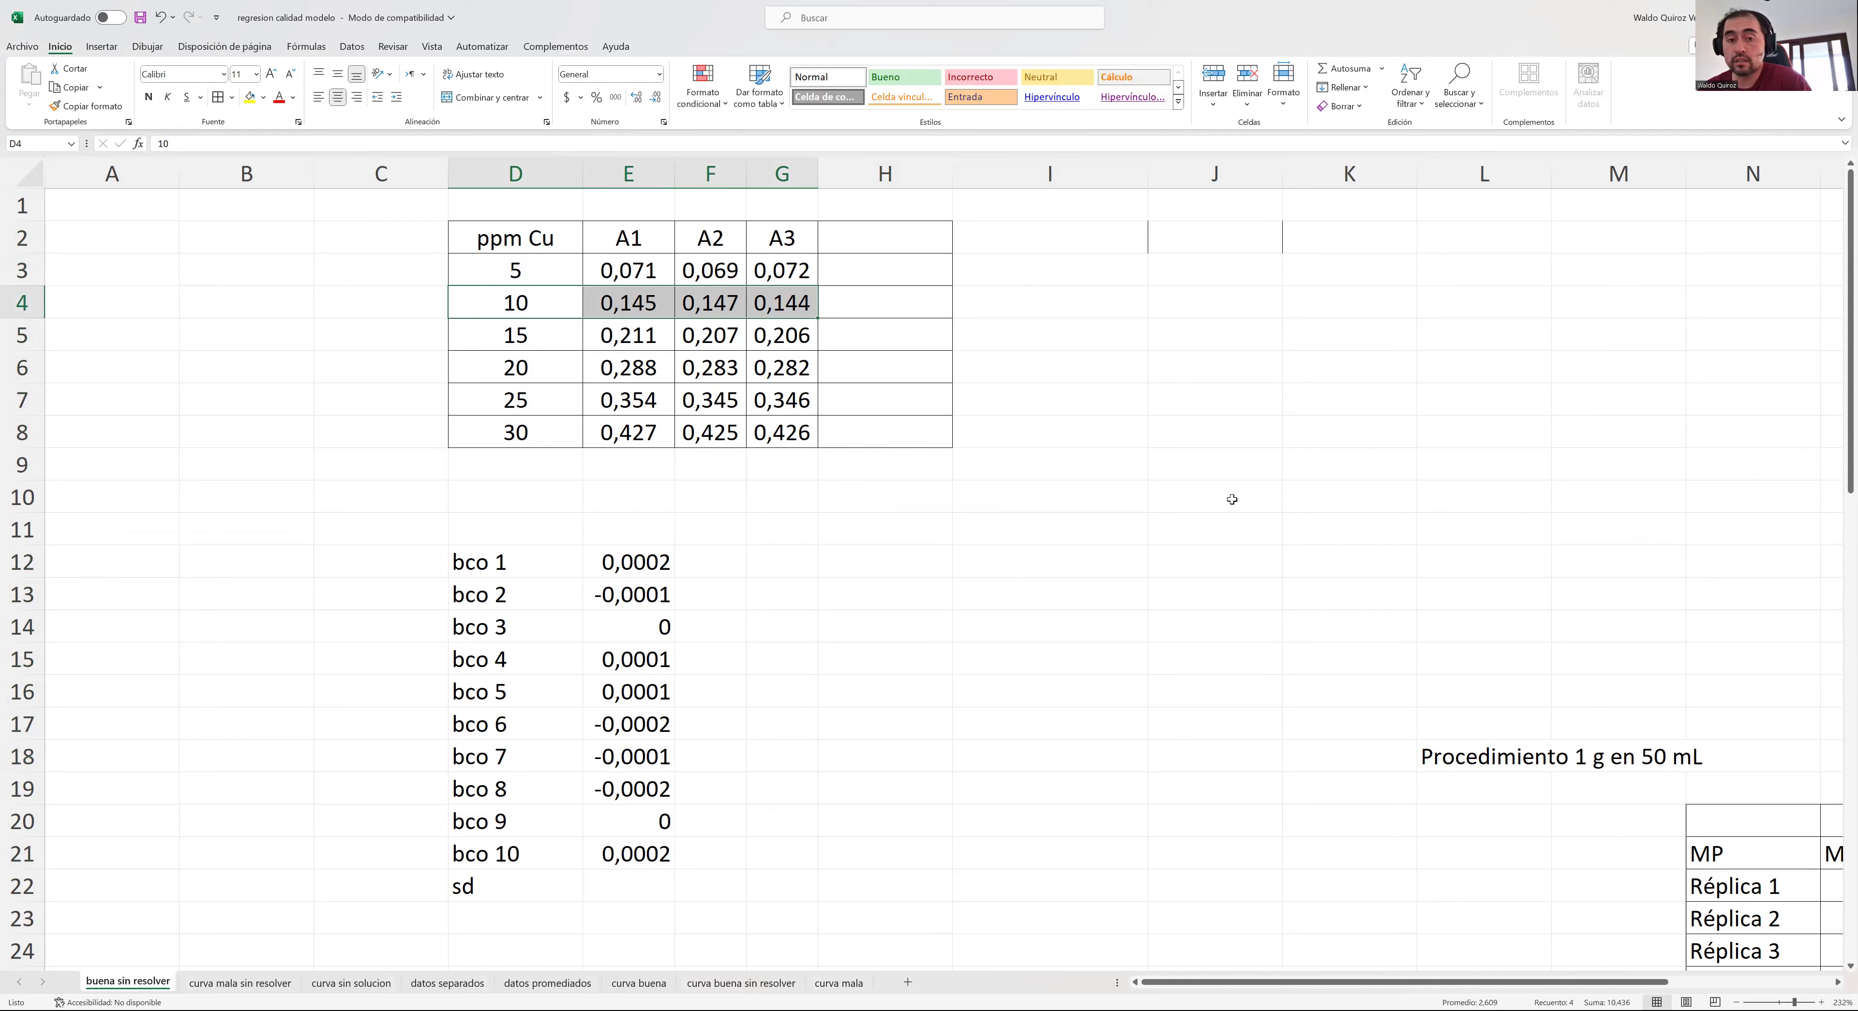
- Enter the heading "A promedio" in H2, beside the A3 column
{"action": "left_click", "coordinate": [859, 242]}
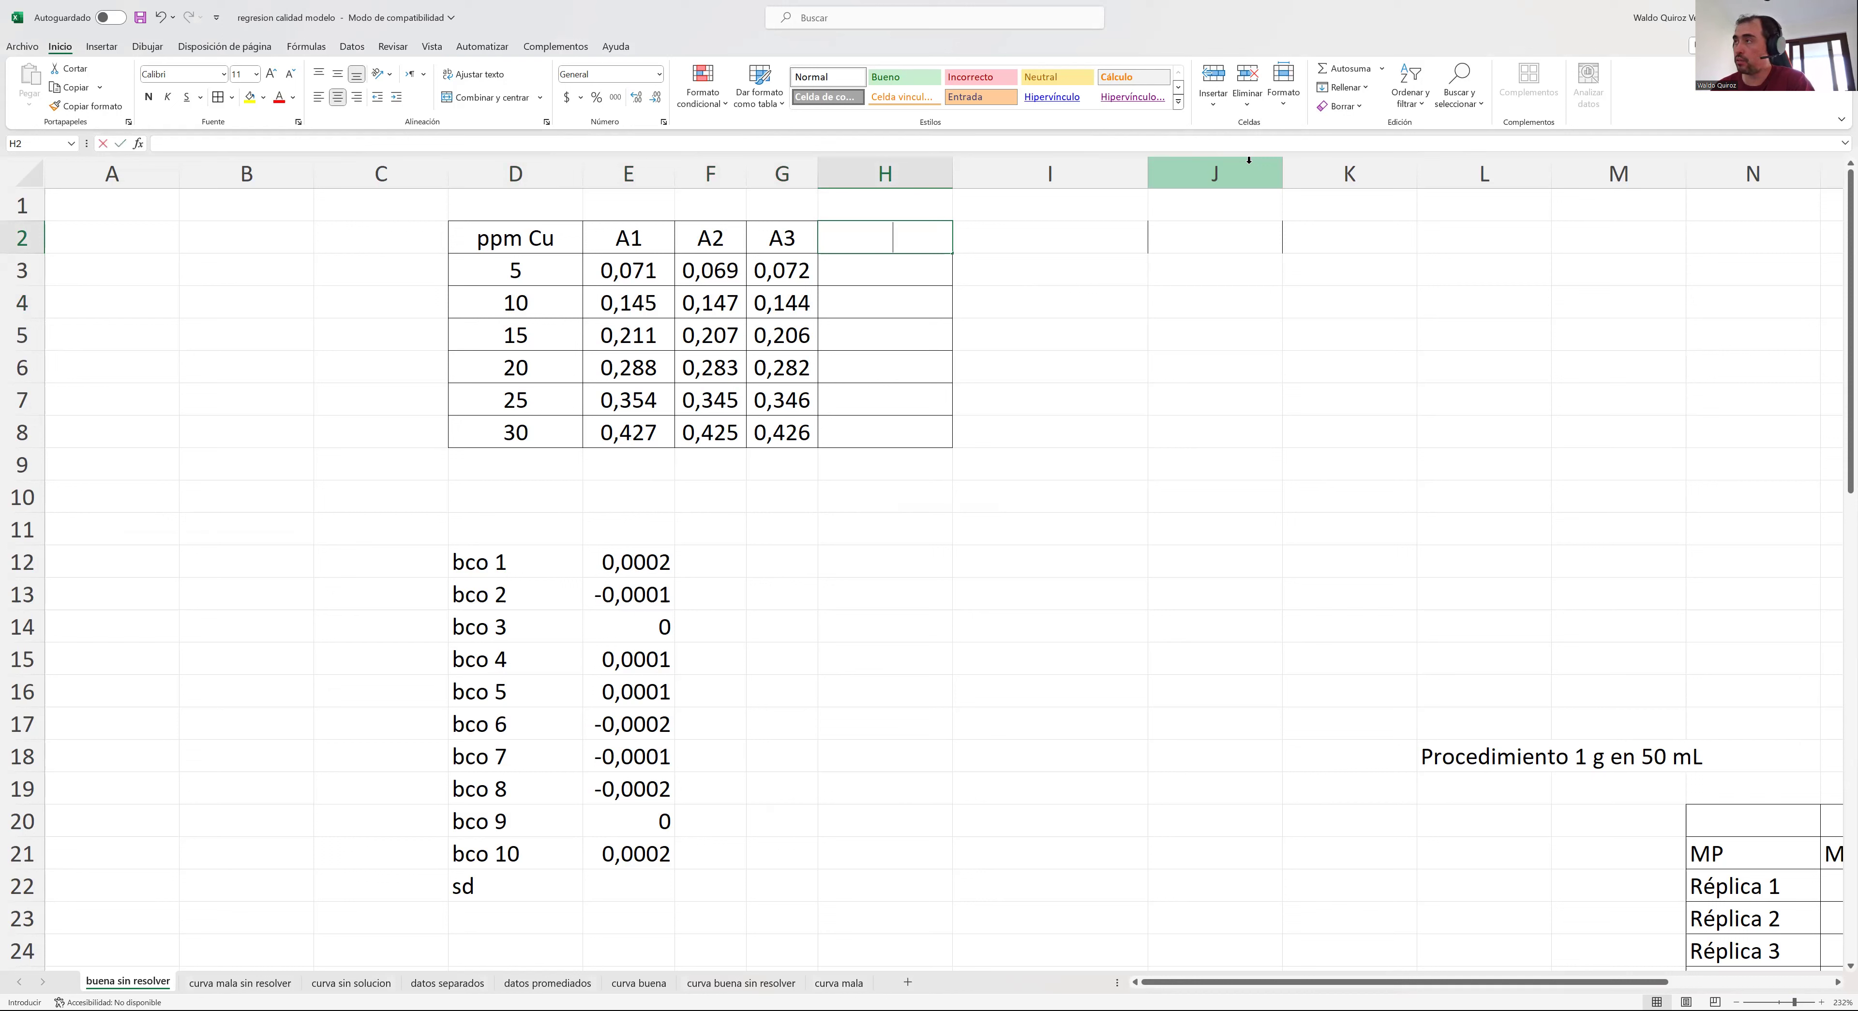
{"action": "type", "text": "A promedio"}
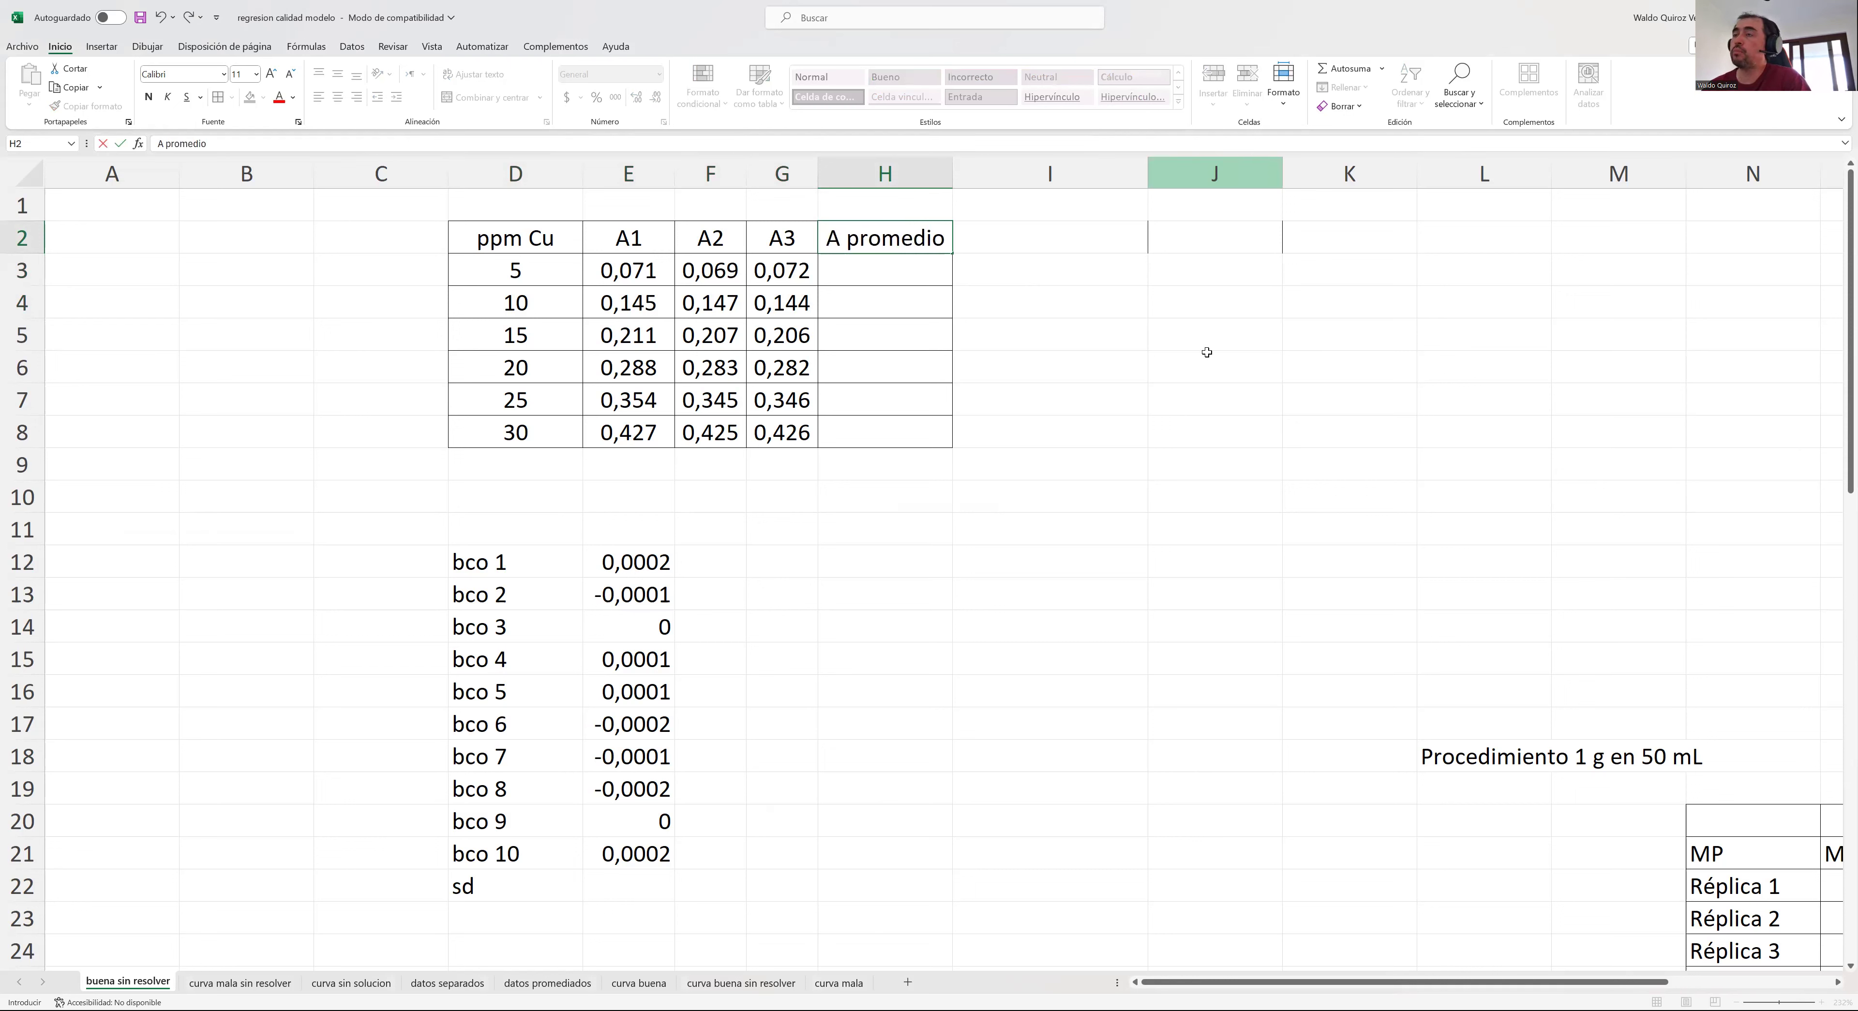
{"action": "left_click", "coordinate": [1170, 374]}
- Calculate the mean absorbance in H3 with the PROMEDIO function over E3:G3
{"action": "left_click", "coordinate": [898, 270]}
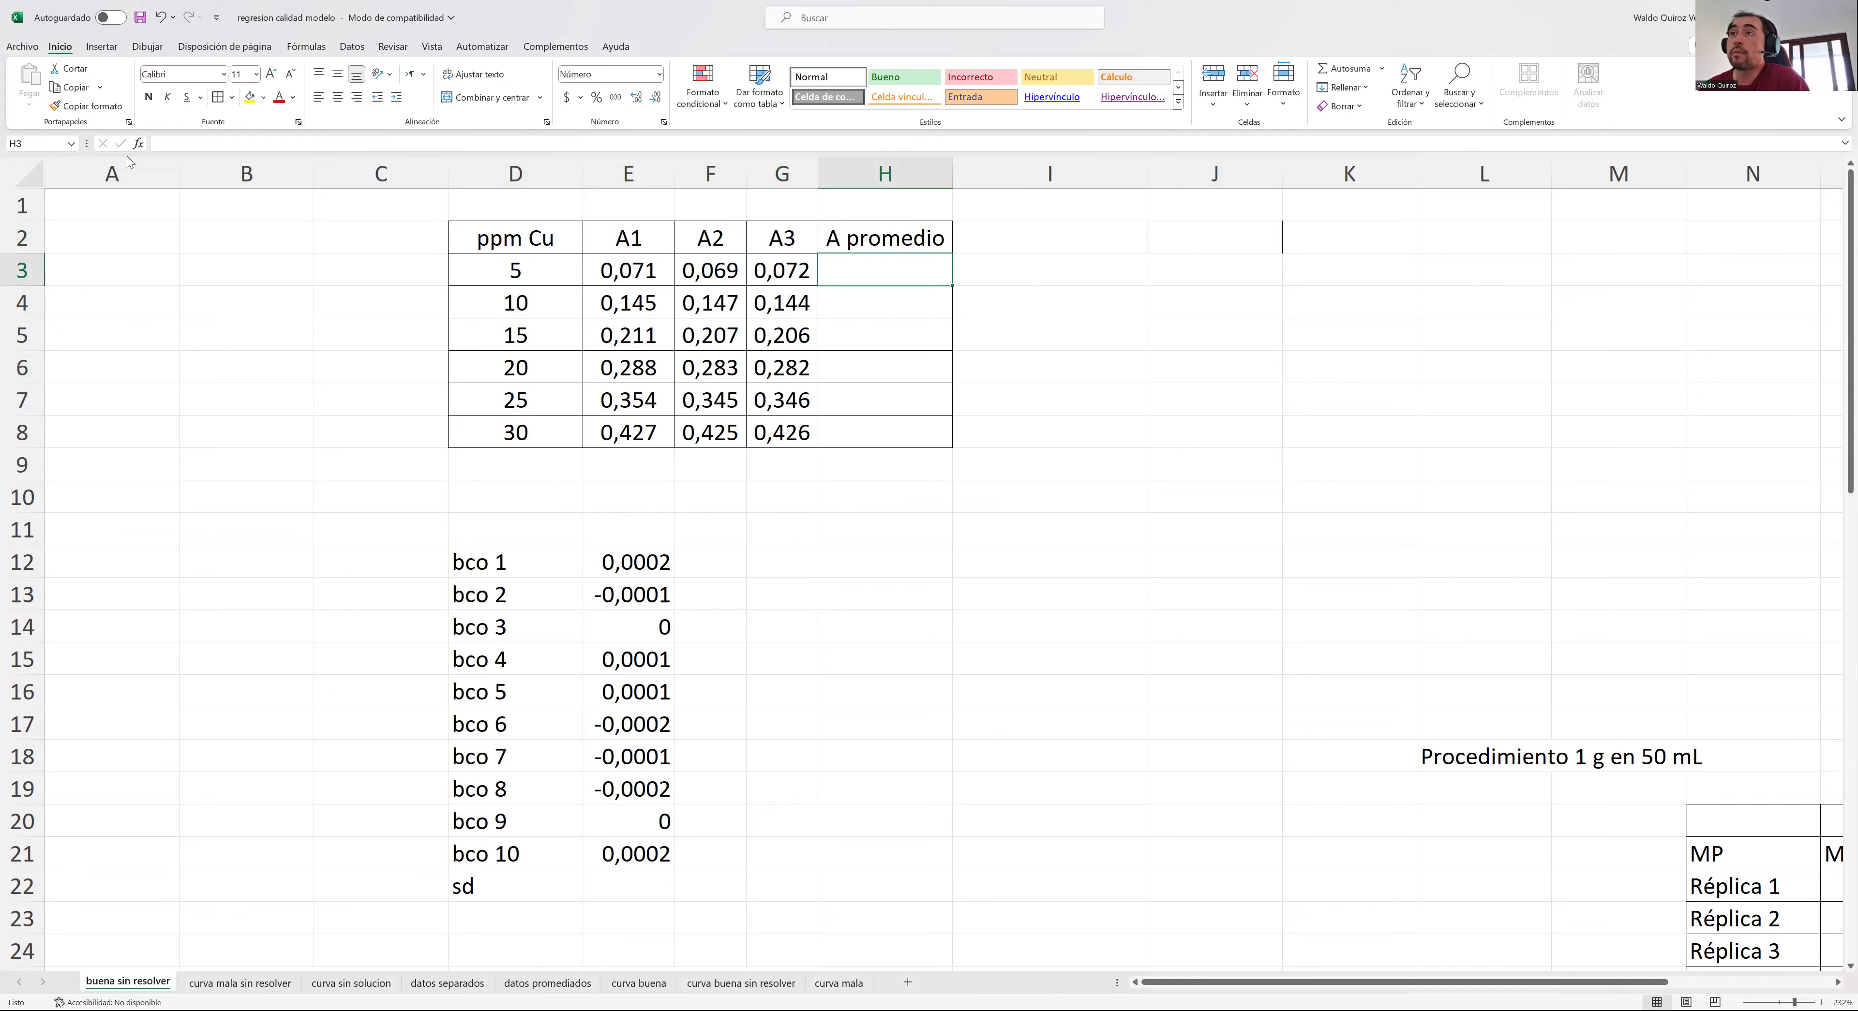
{"action": "left_click", "coordinate": [138, 144]}
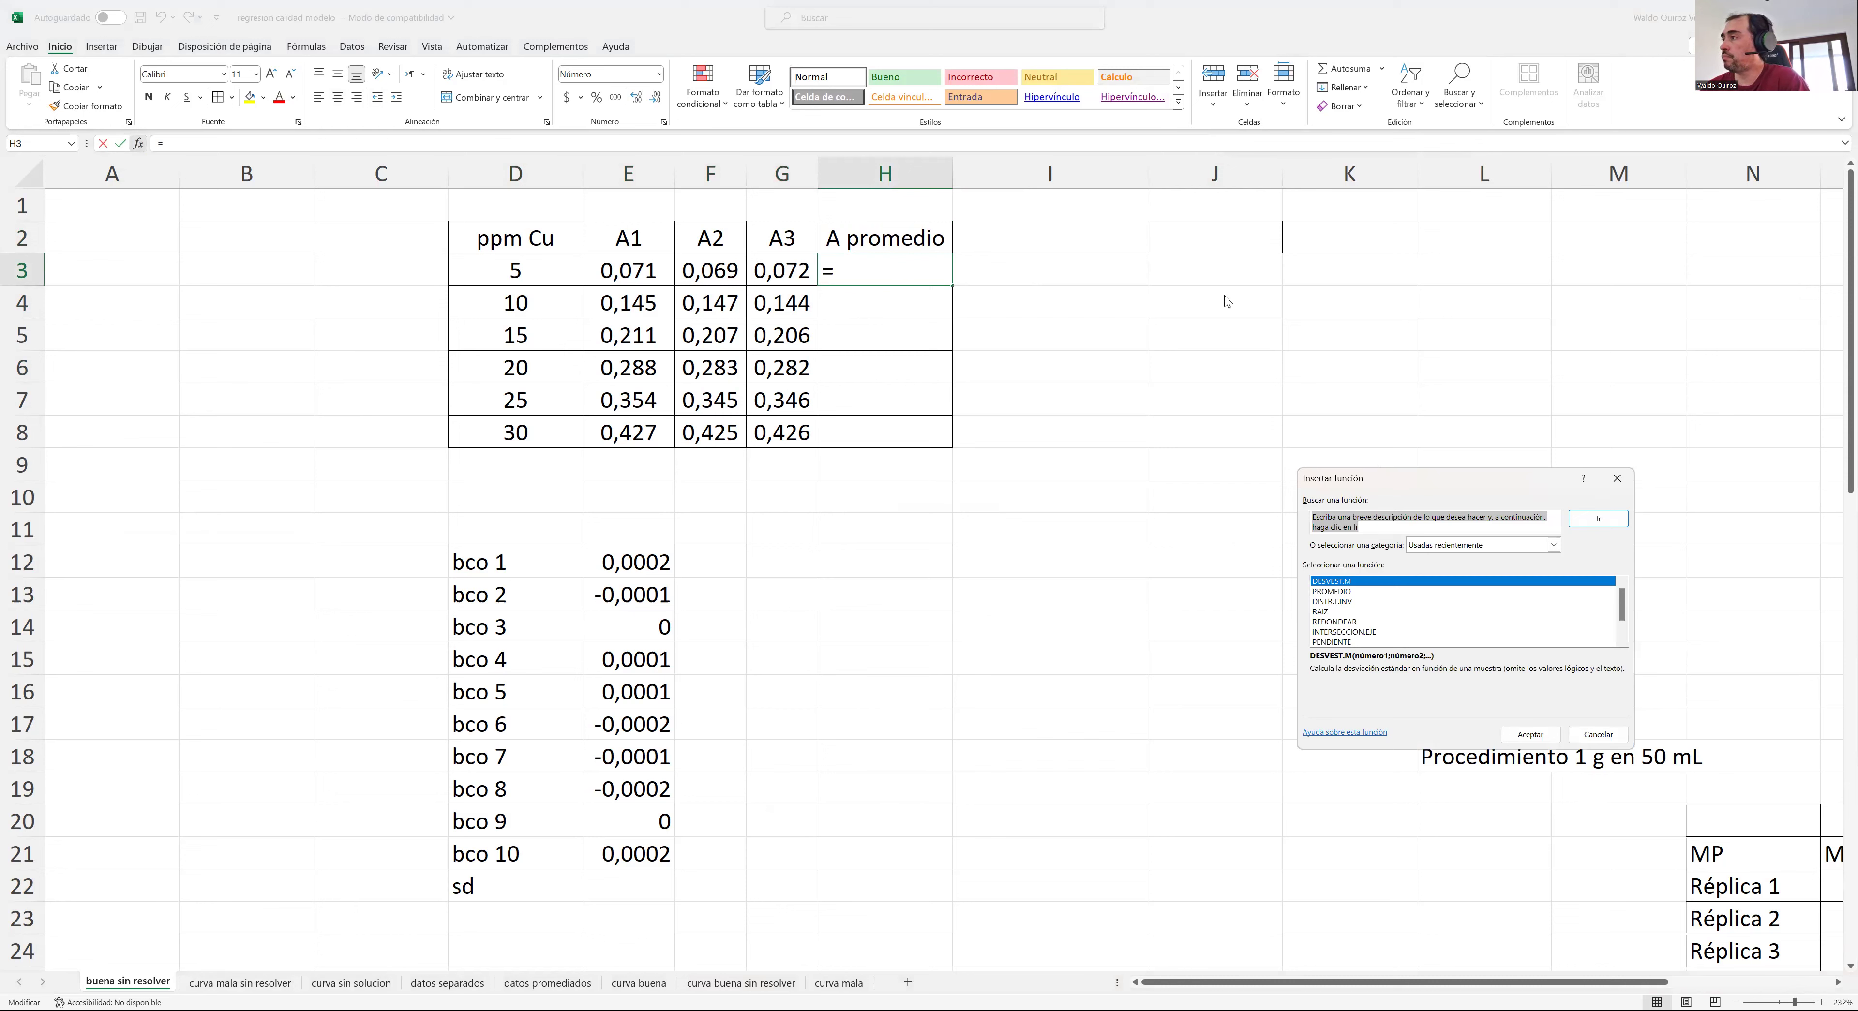
{"action": "left_click", "coordinate": [1144, 370]}
{"action": "left_click", "coordinate": [1326, 513]}
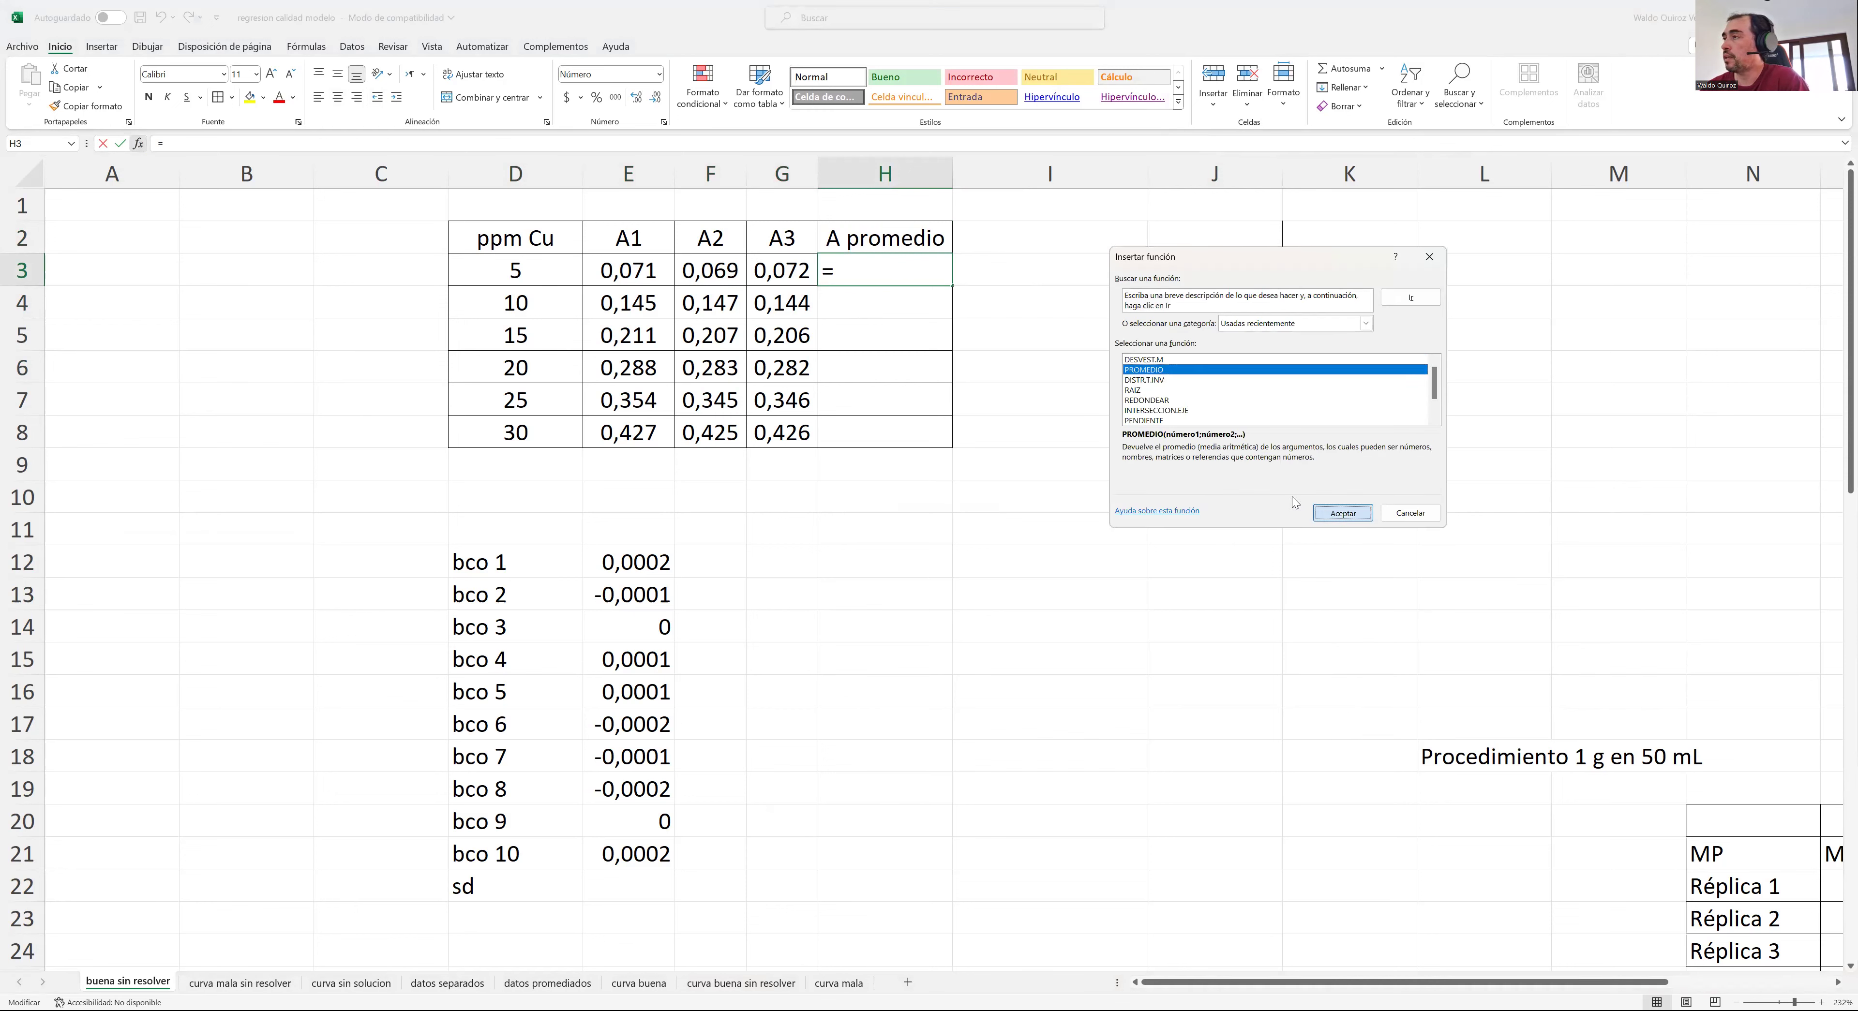
{"action": "left_click", "coordinate": [617, 270]}
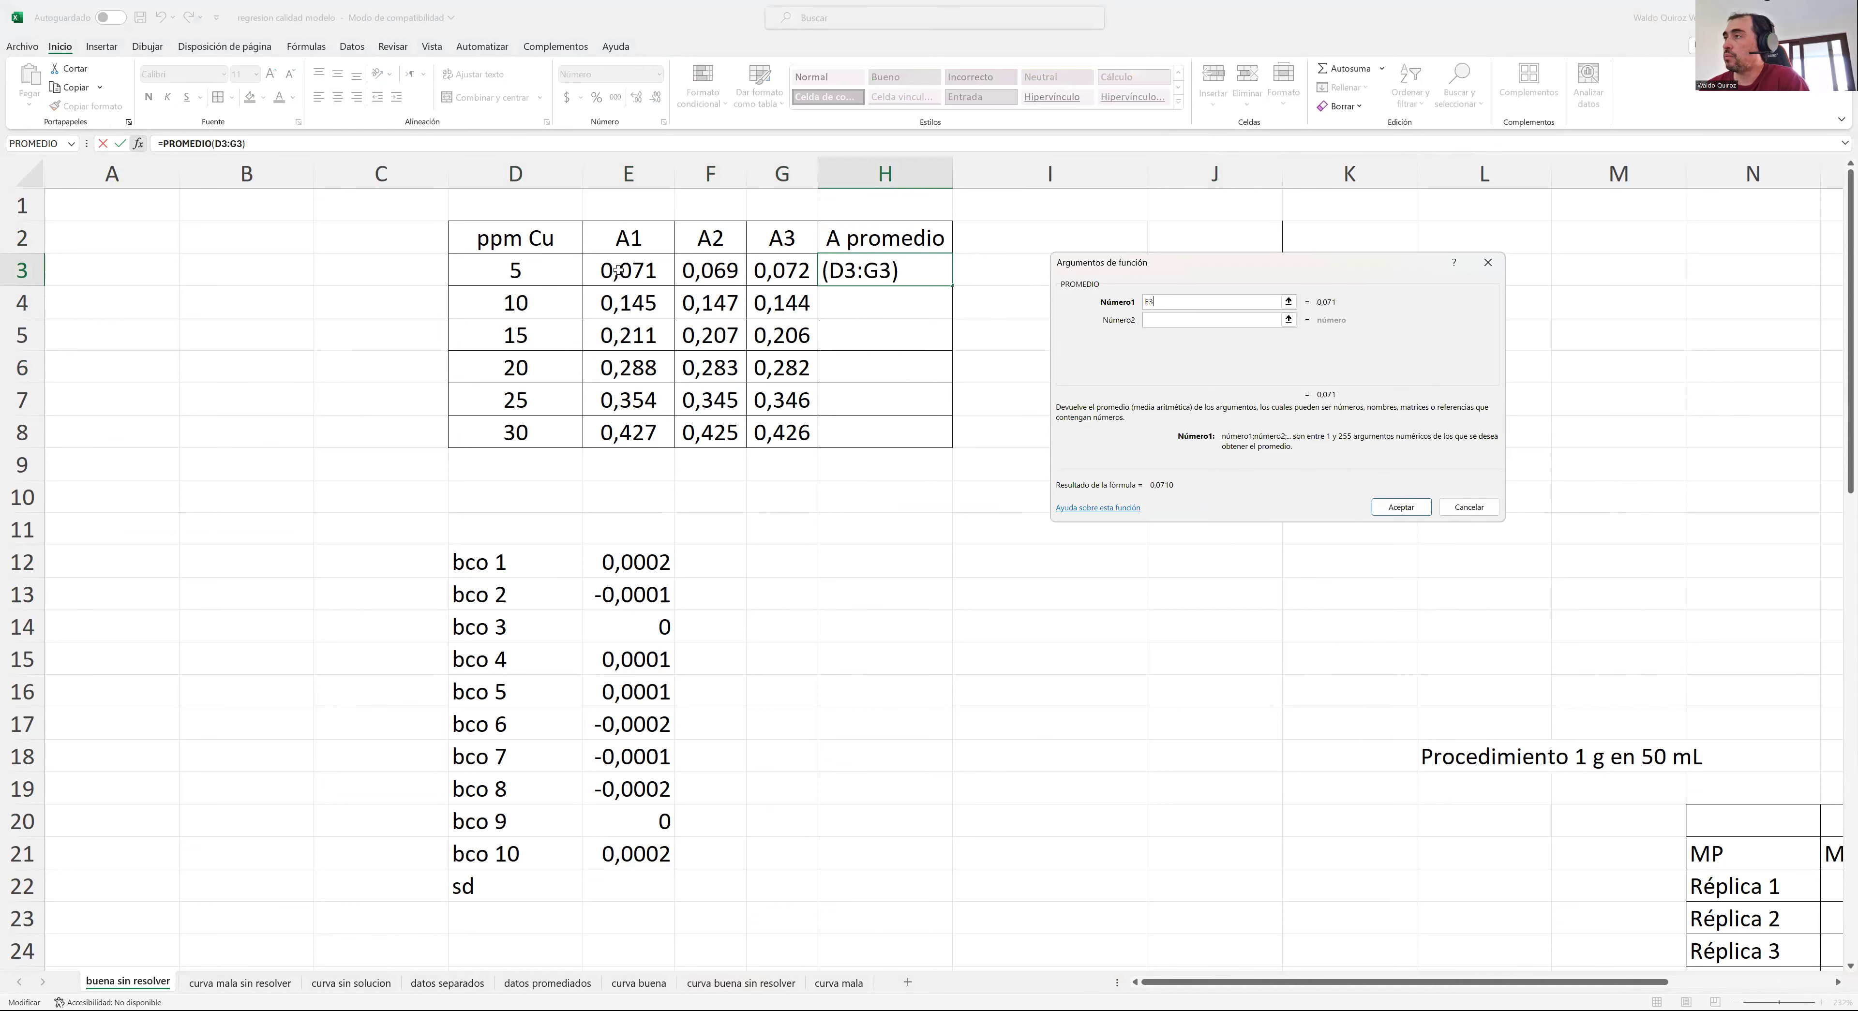
{"action": "left_click", "coordinate": [764, 271], "text": "shift"}
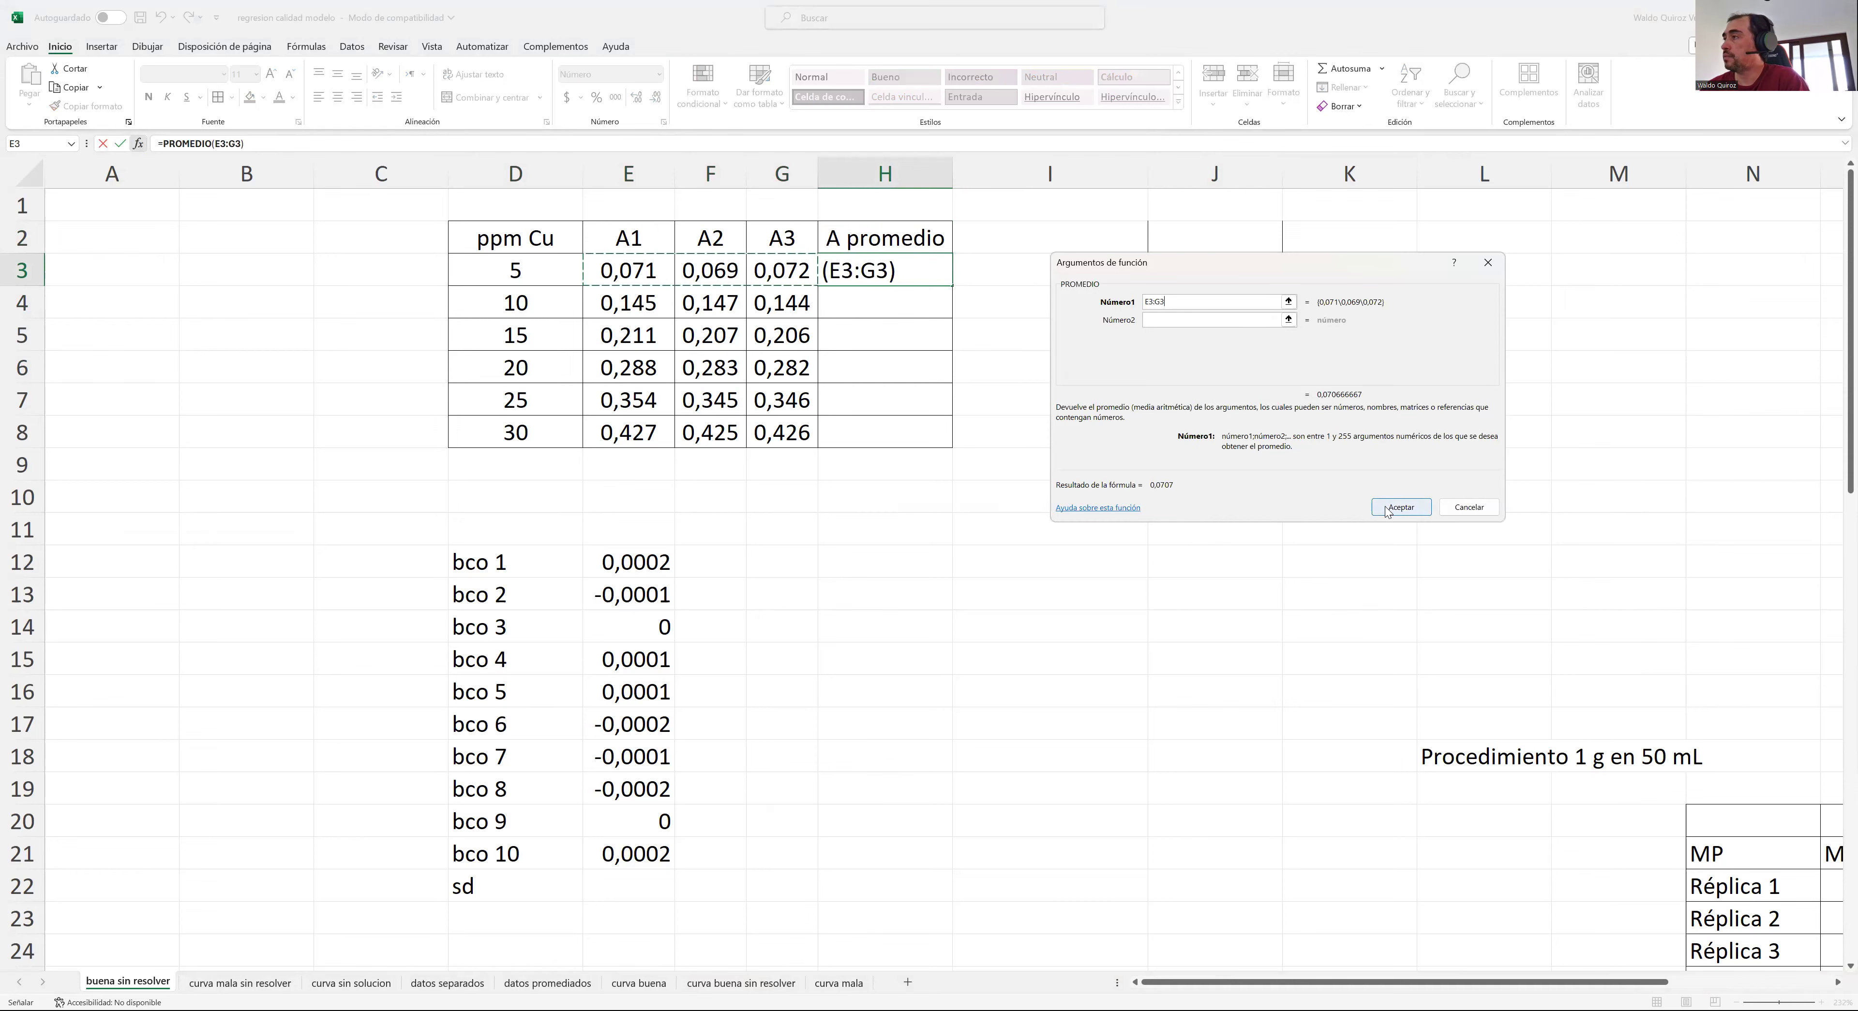
{"action": "left_click", "coordinate": [1386, 509]}
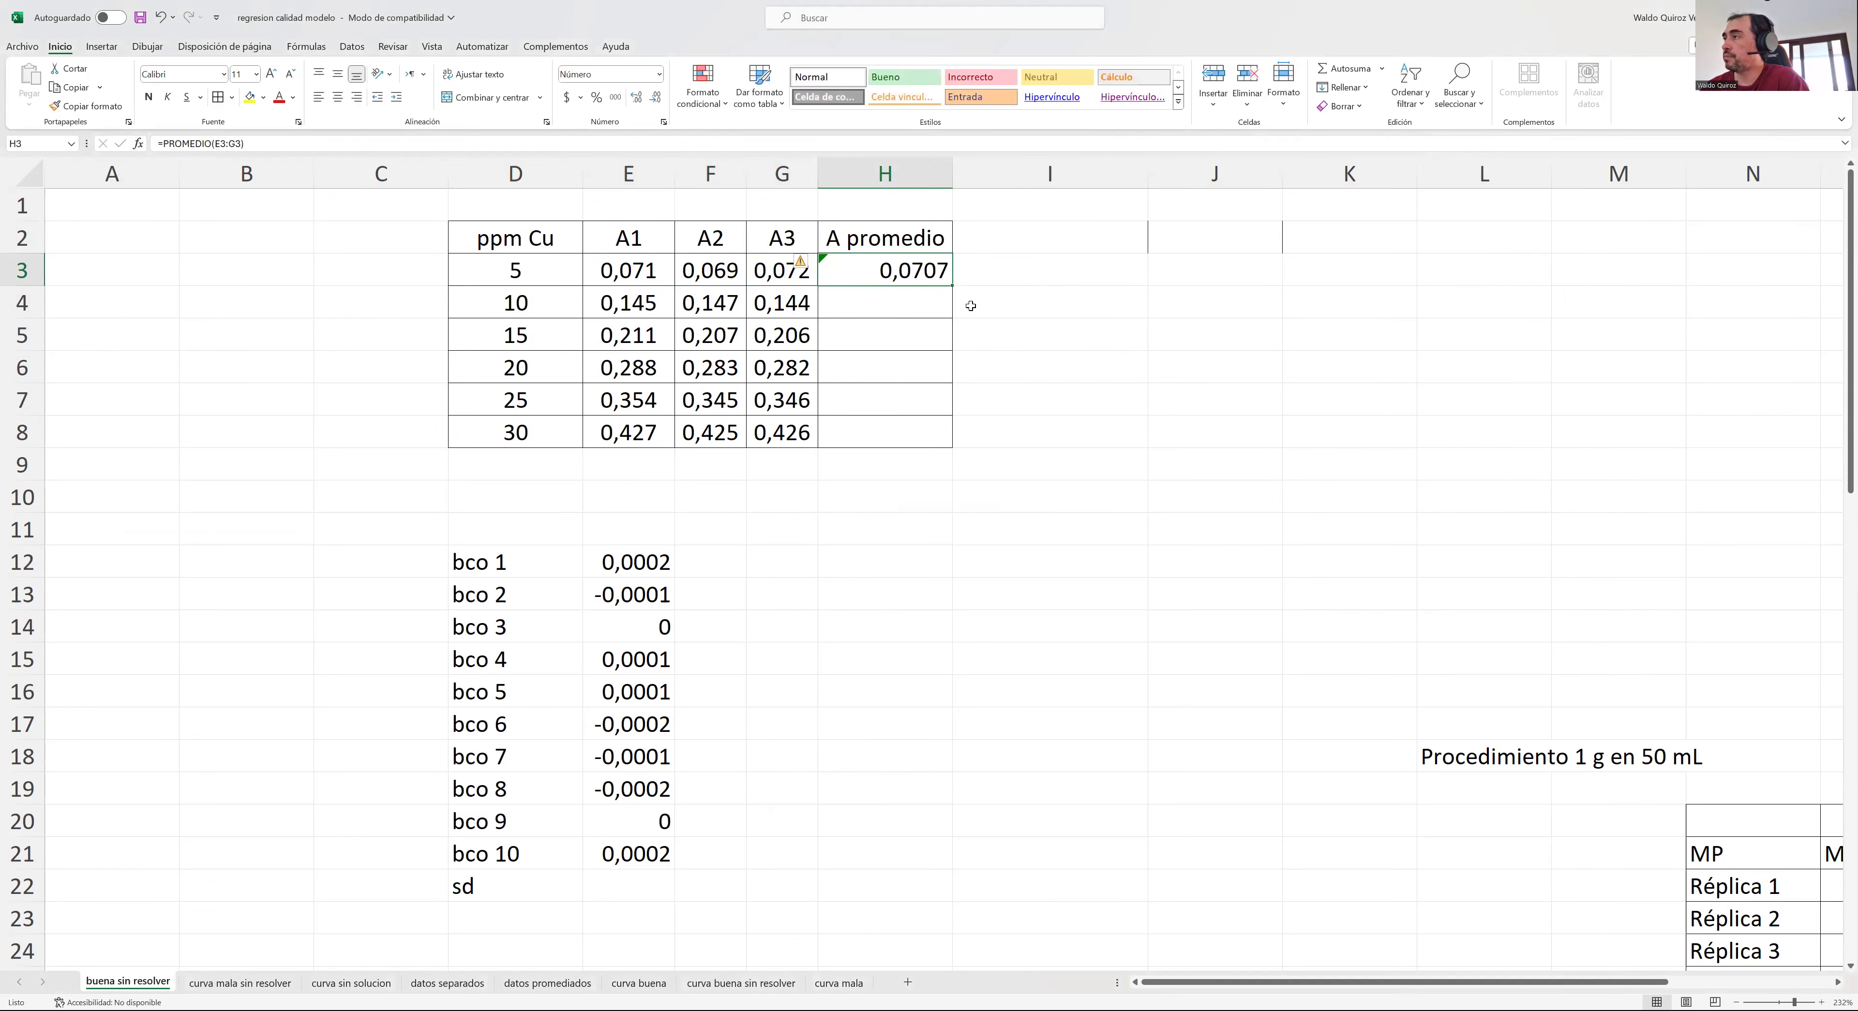
- Fill the average formula from H3 down to H8 and check the cell range used in H3
{"action": "left_click_drag", "start_coordinate": [954, 287], "coordinate": [952, 439]}
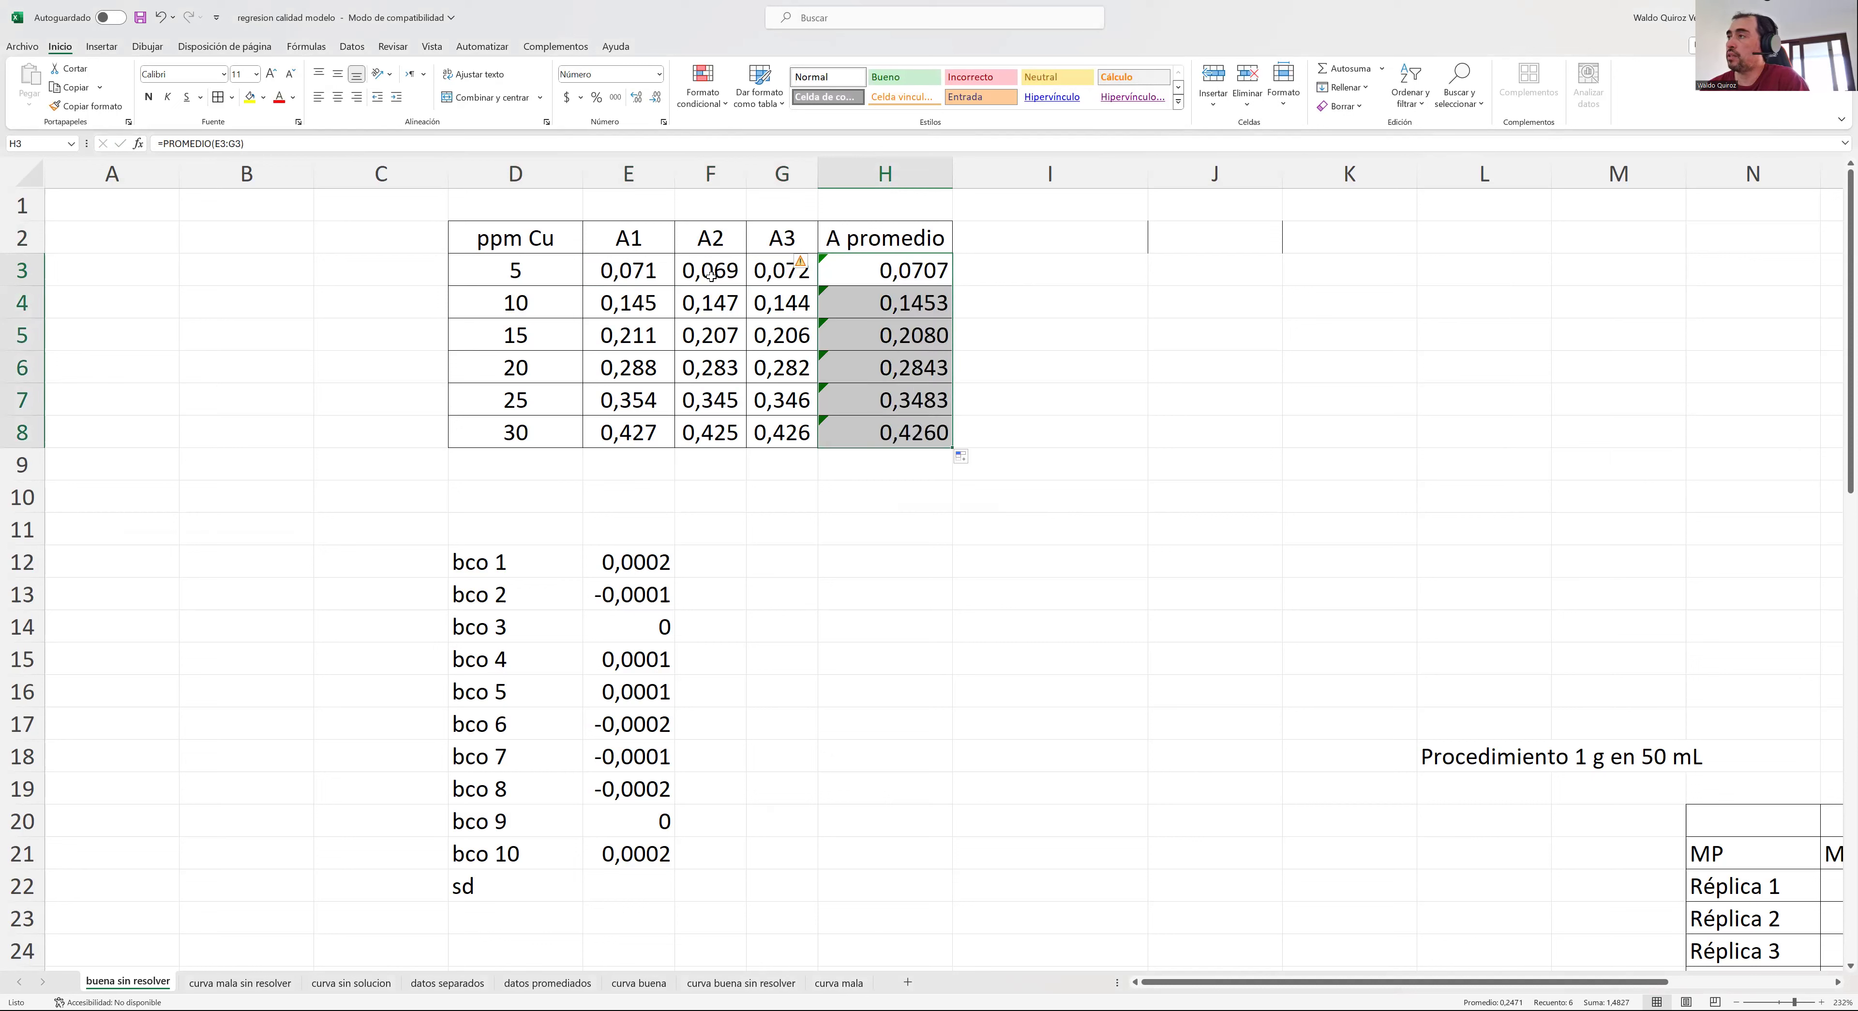
{"action": "double_click", "coordinate": [899, 274]}
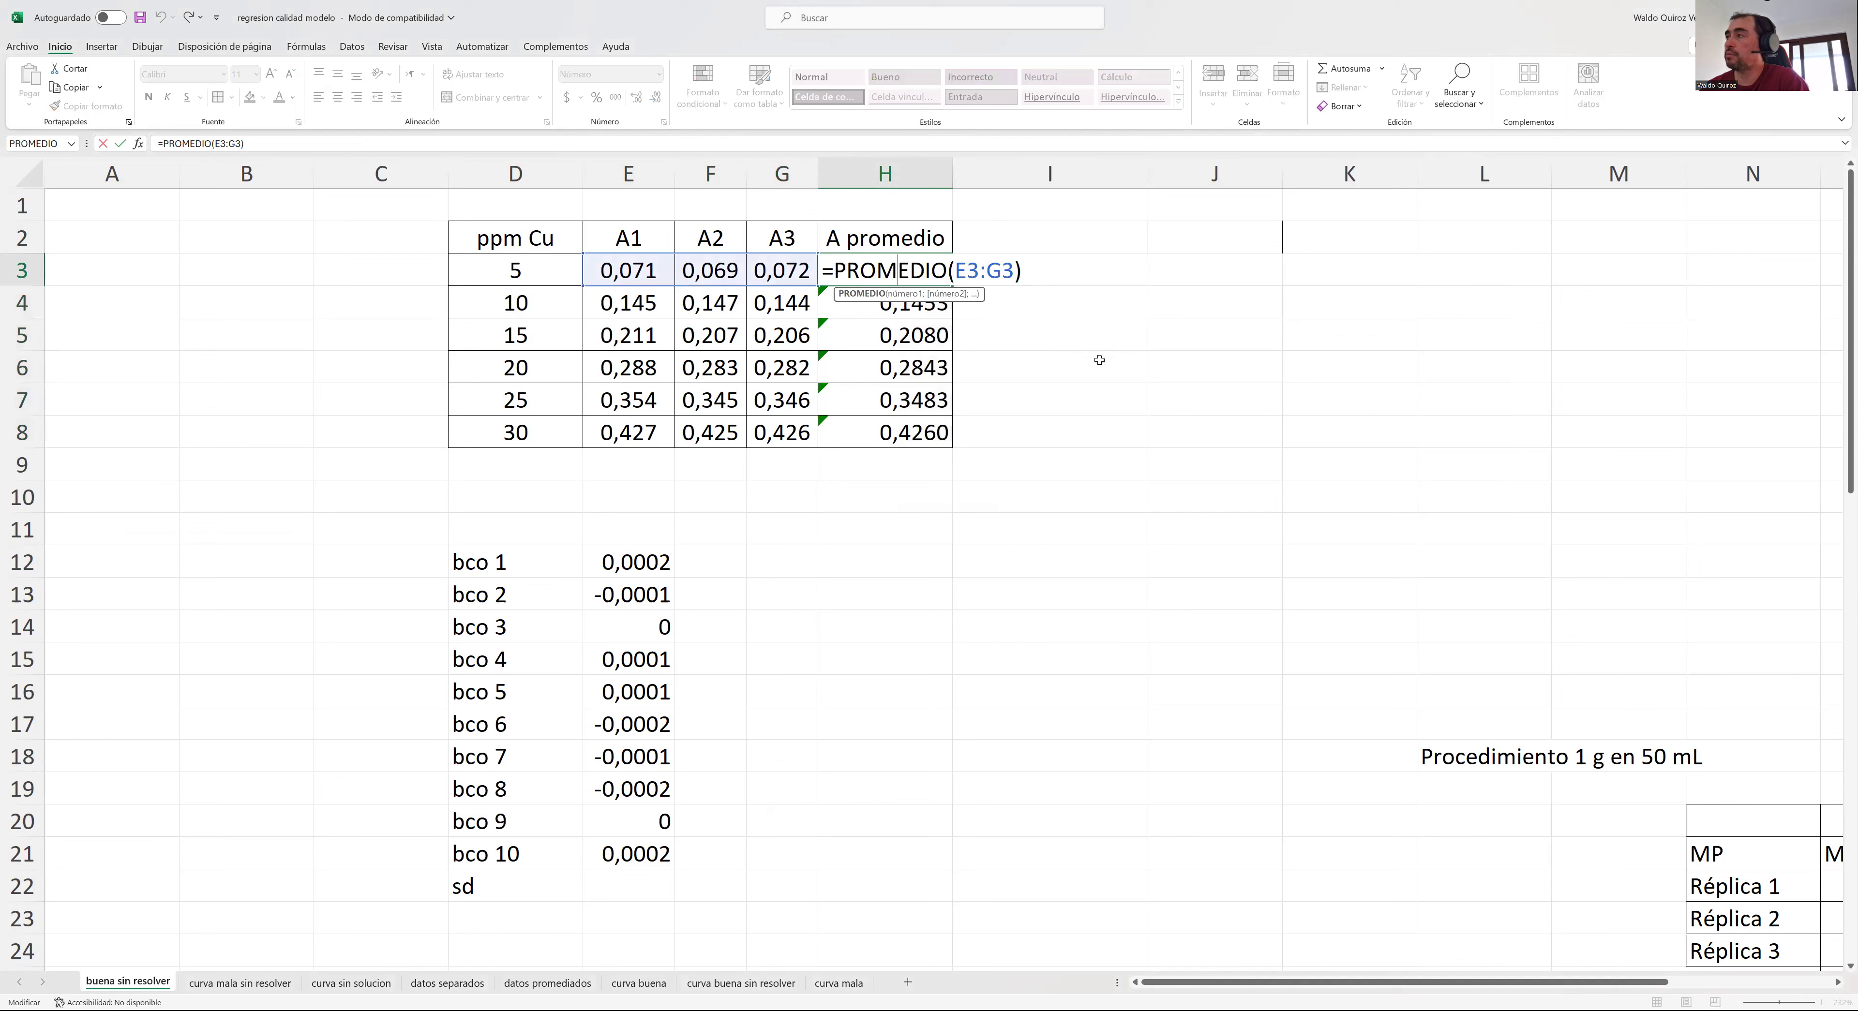
{"action": "key", "text": "Escape"}
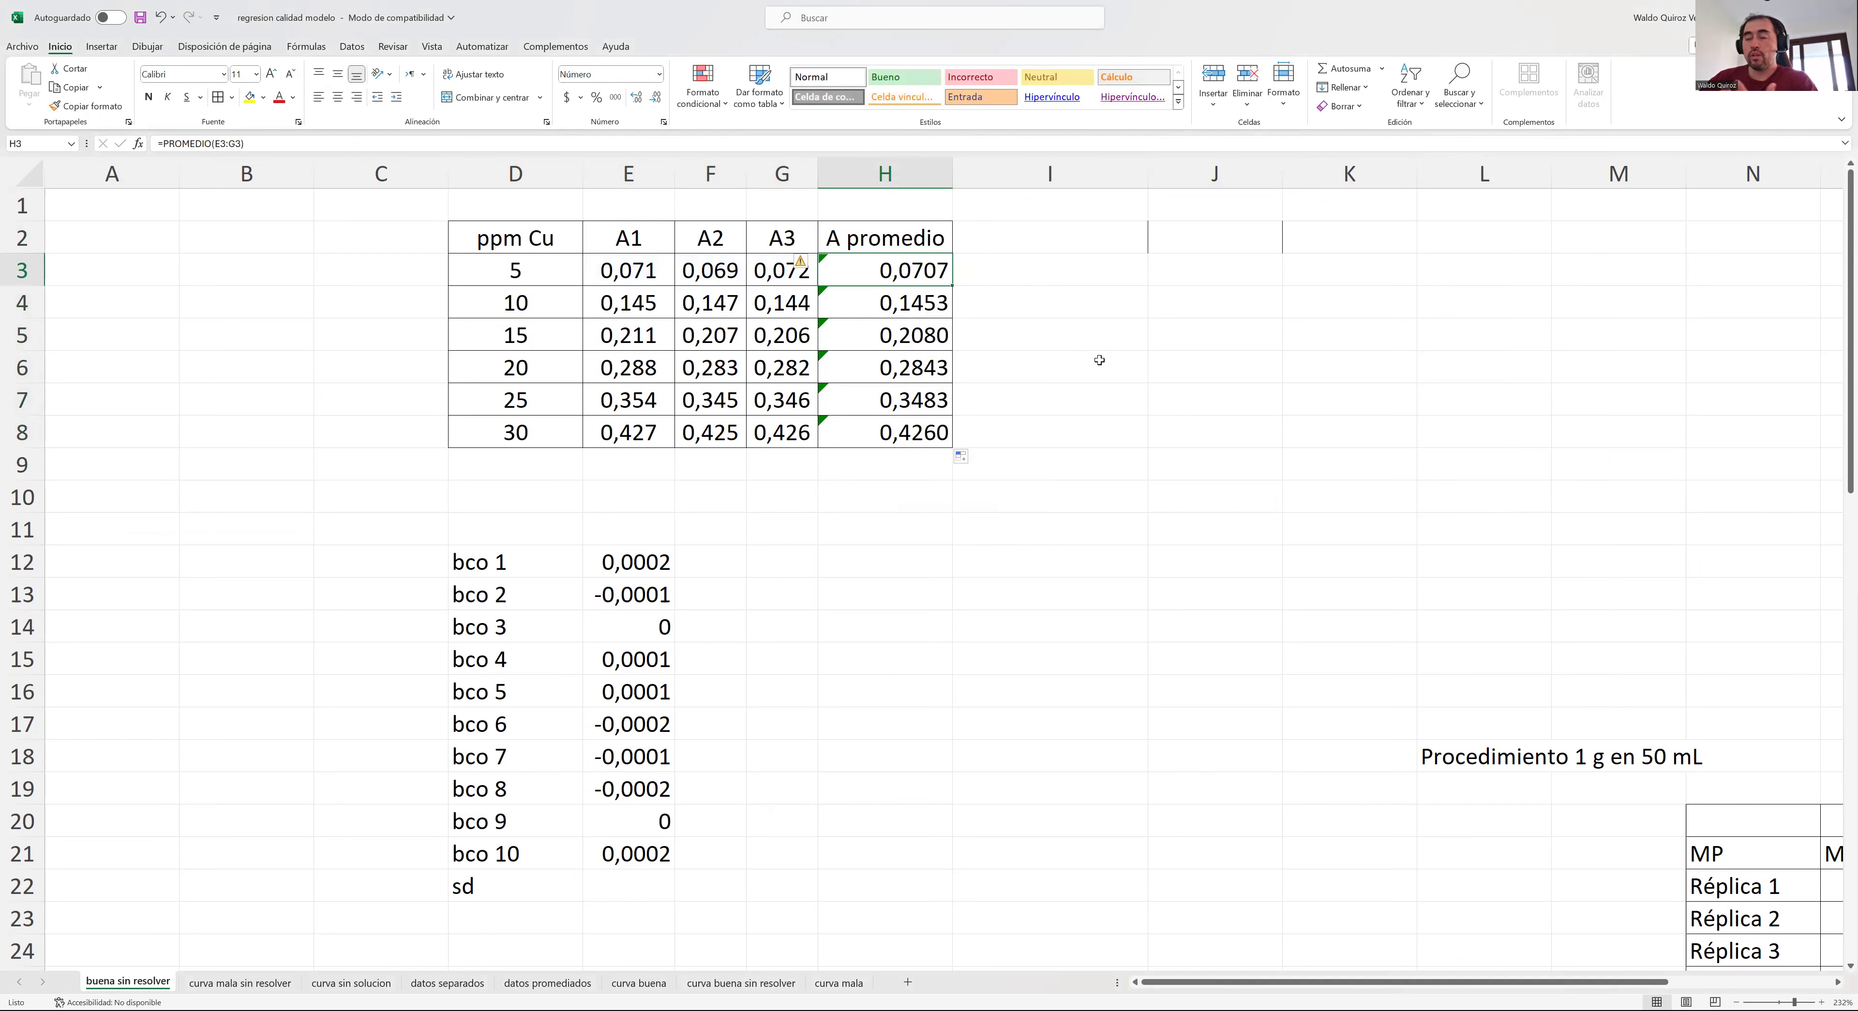
{"action": "left_click", "coordinate": [1082, 393]}
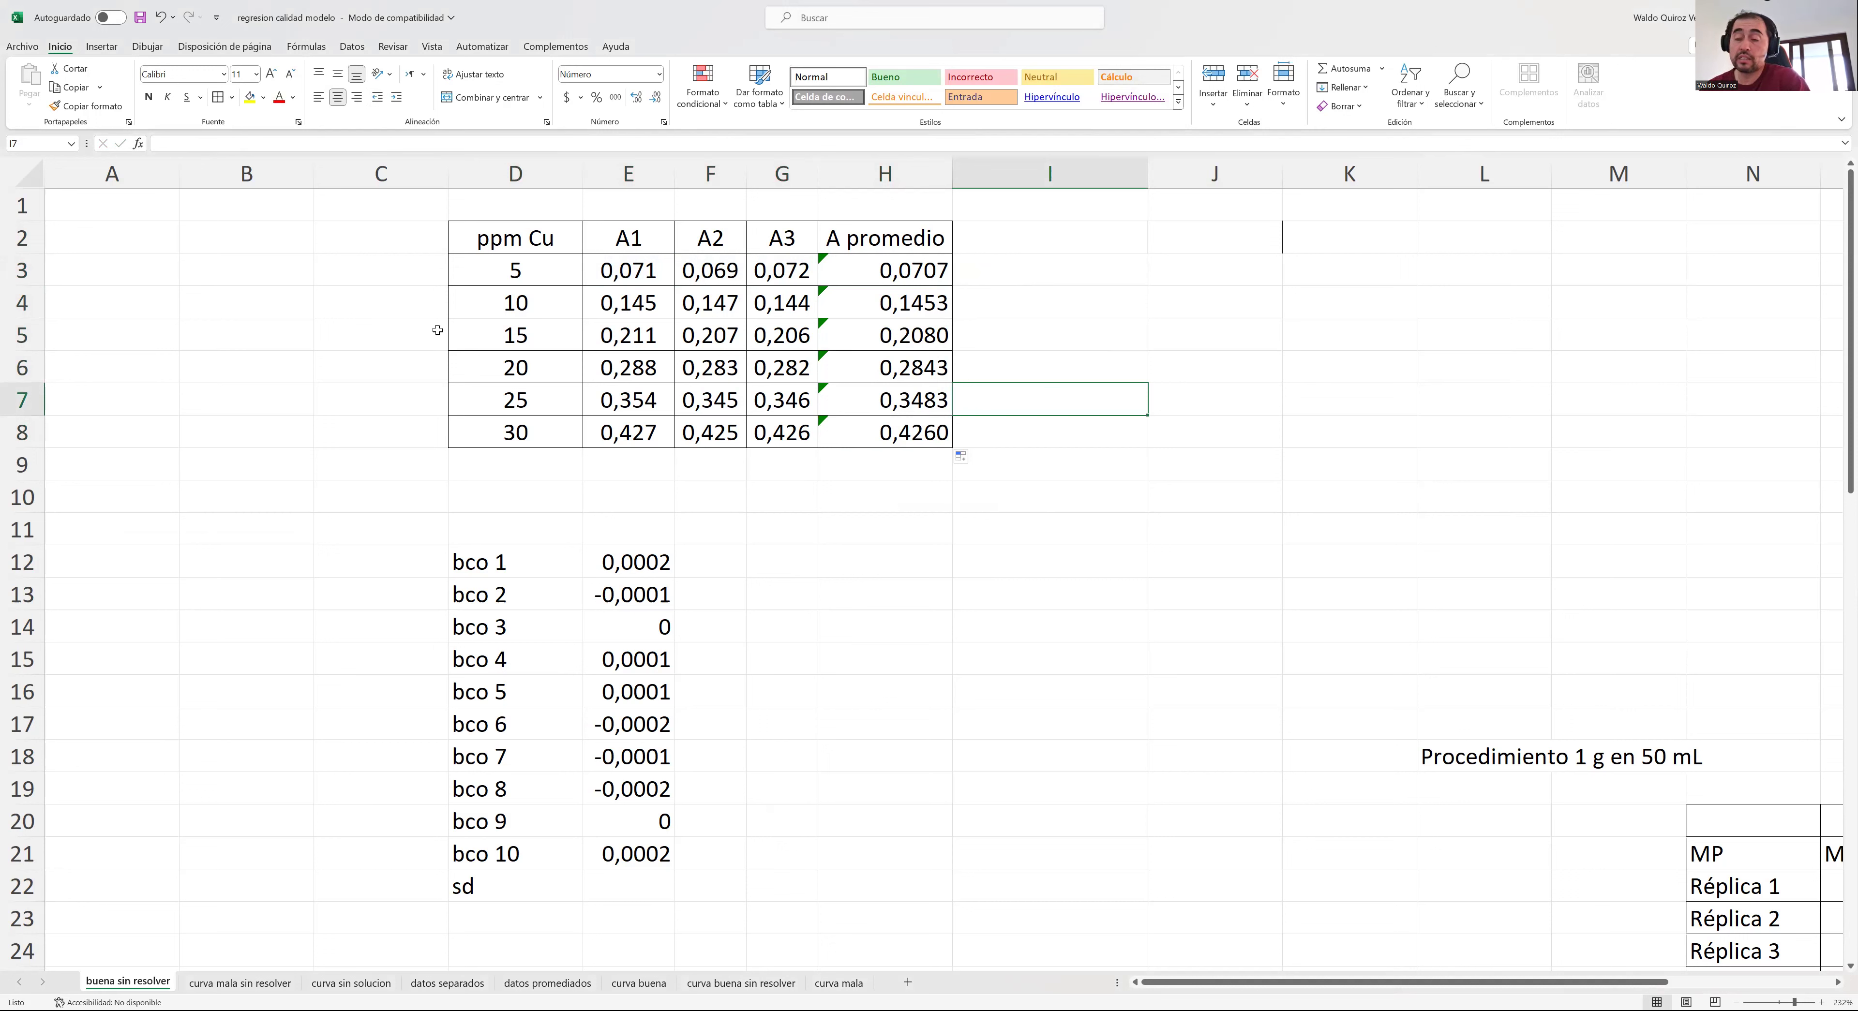
- Insert a markers-only scatter chart of D3:D8 against H3:H8 and place it below the data table, beside the blanks
{"action": "left_click_drag", "start_coordinate": [508, 276], "coordinate": [519, 431]}
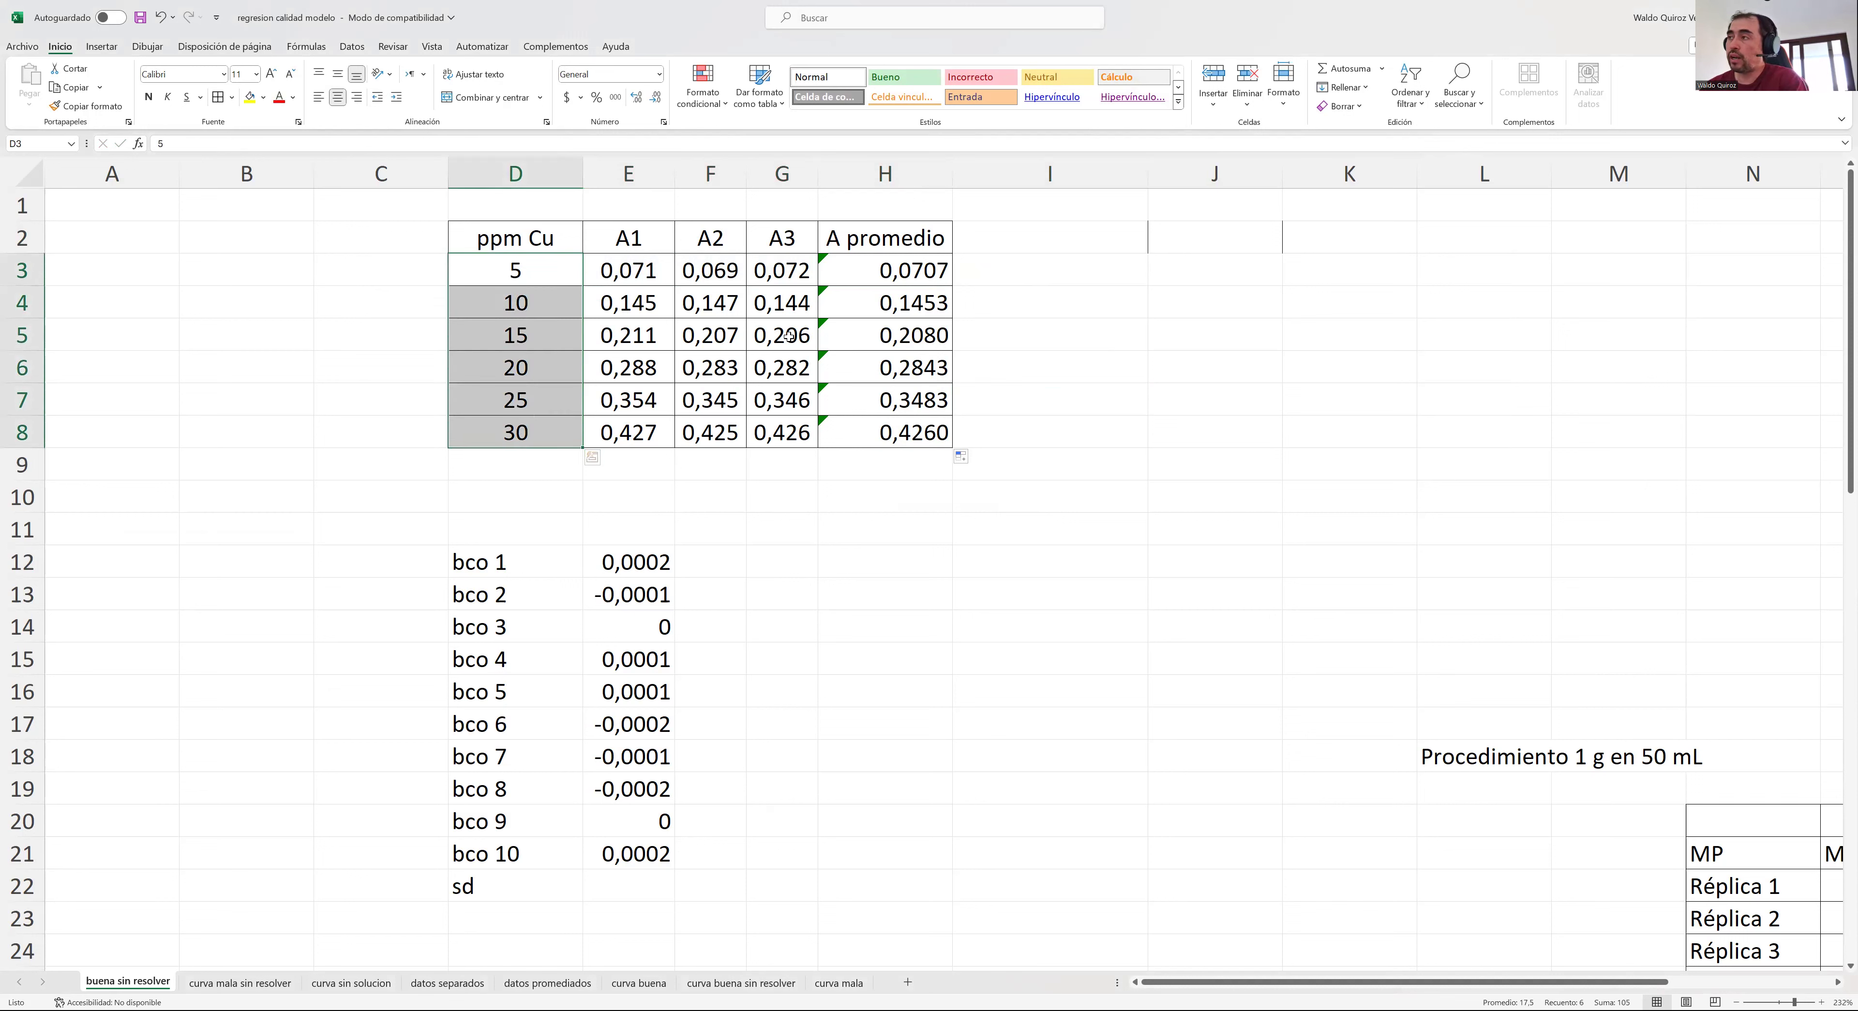
{"action": "left_click_drag", "start_coordinate": [874, 281], "coordinate": [870, 428]}
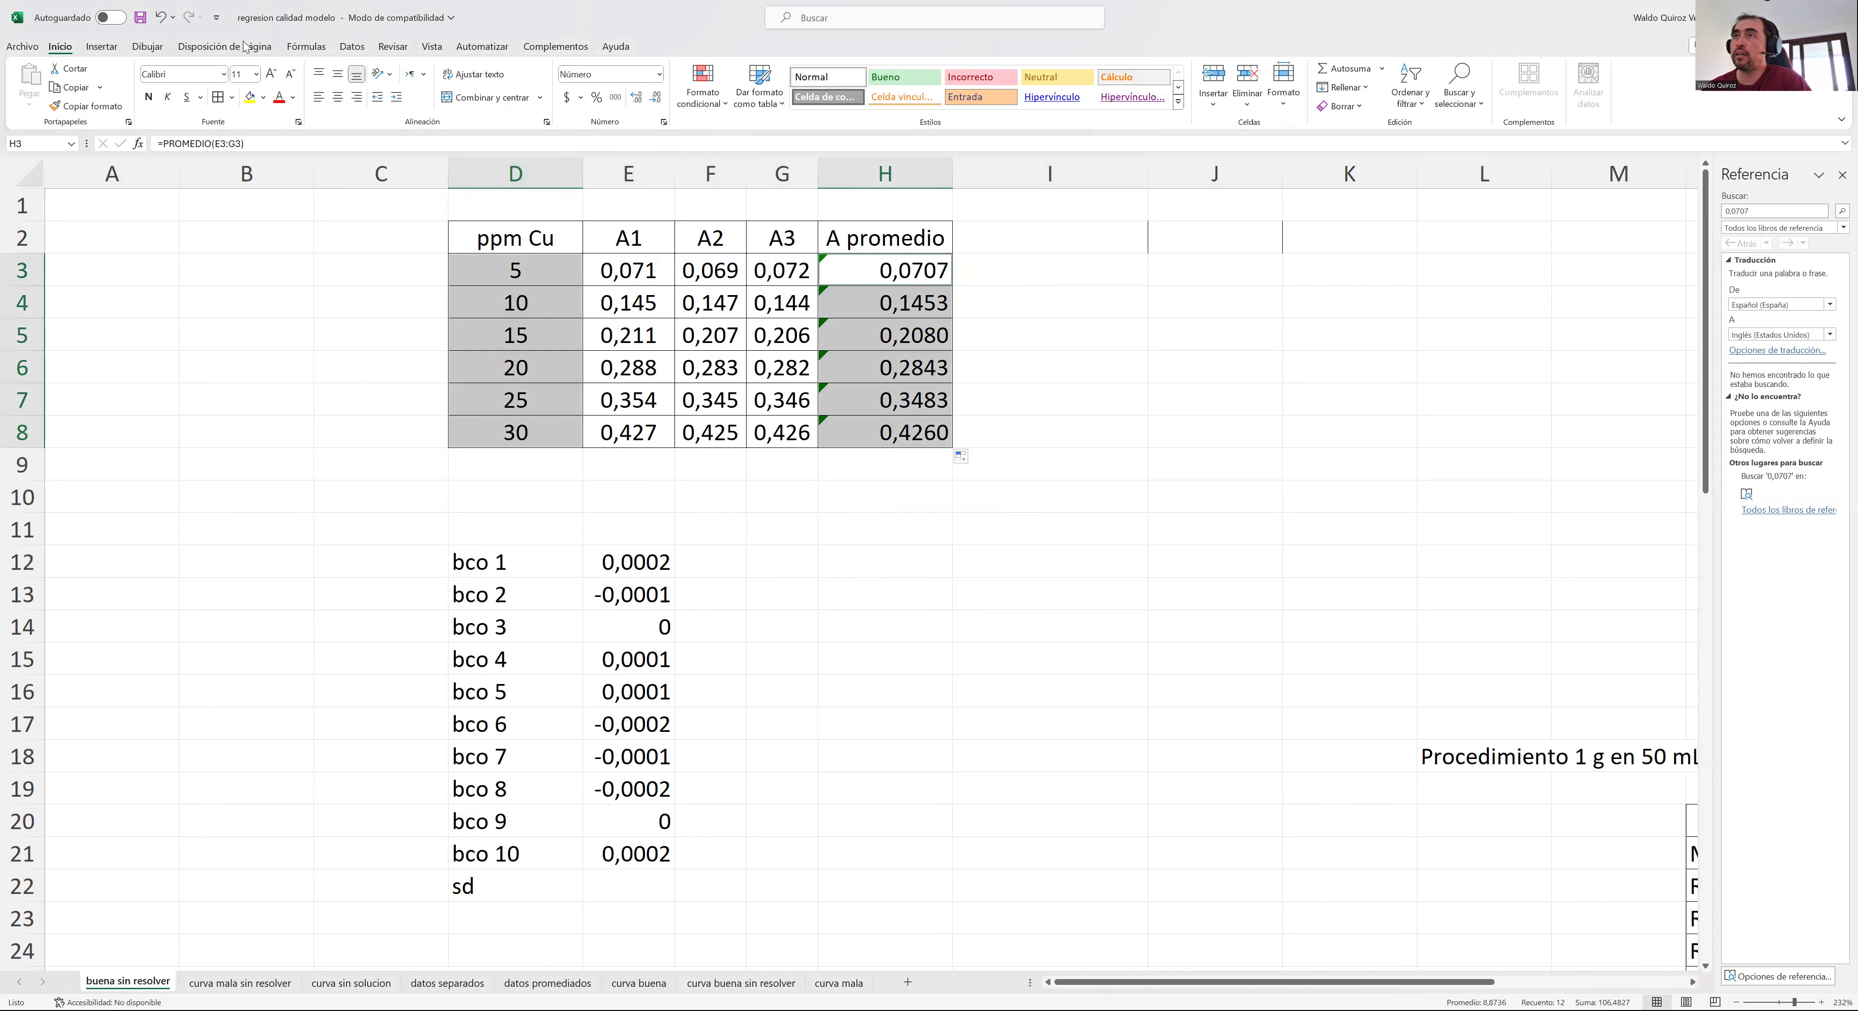
{"action": "left_click", "coordinate": [110, 47]}
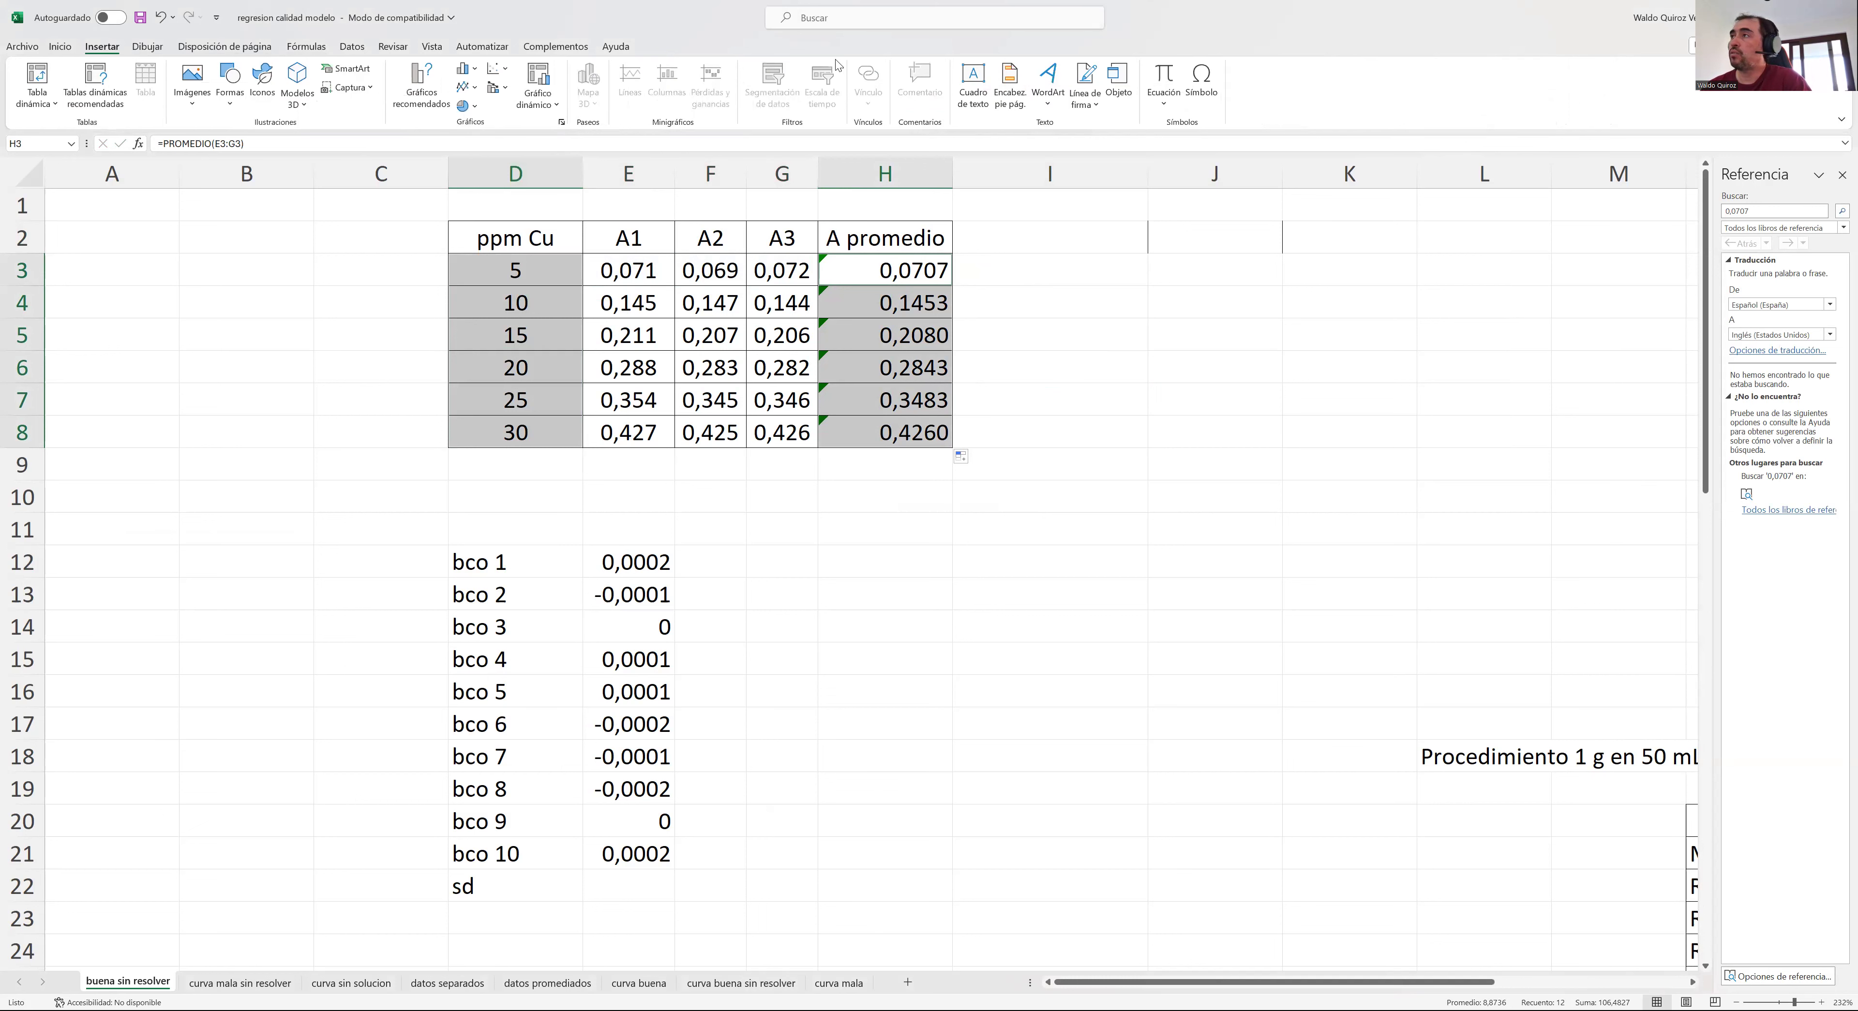
{"action": "left_click", "coordinate": [502, 70]}
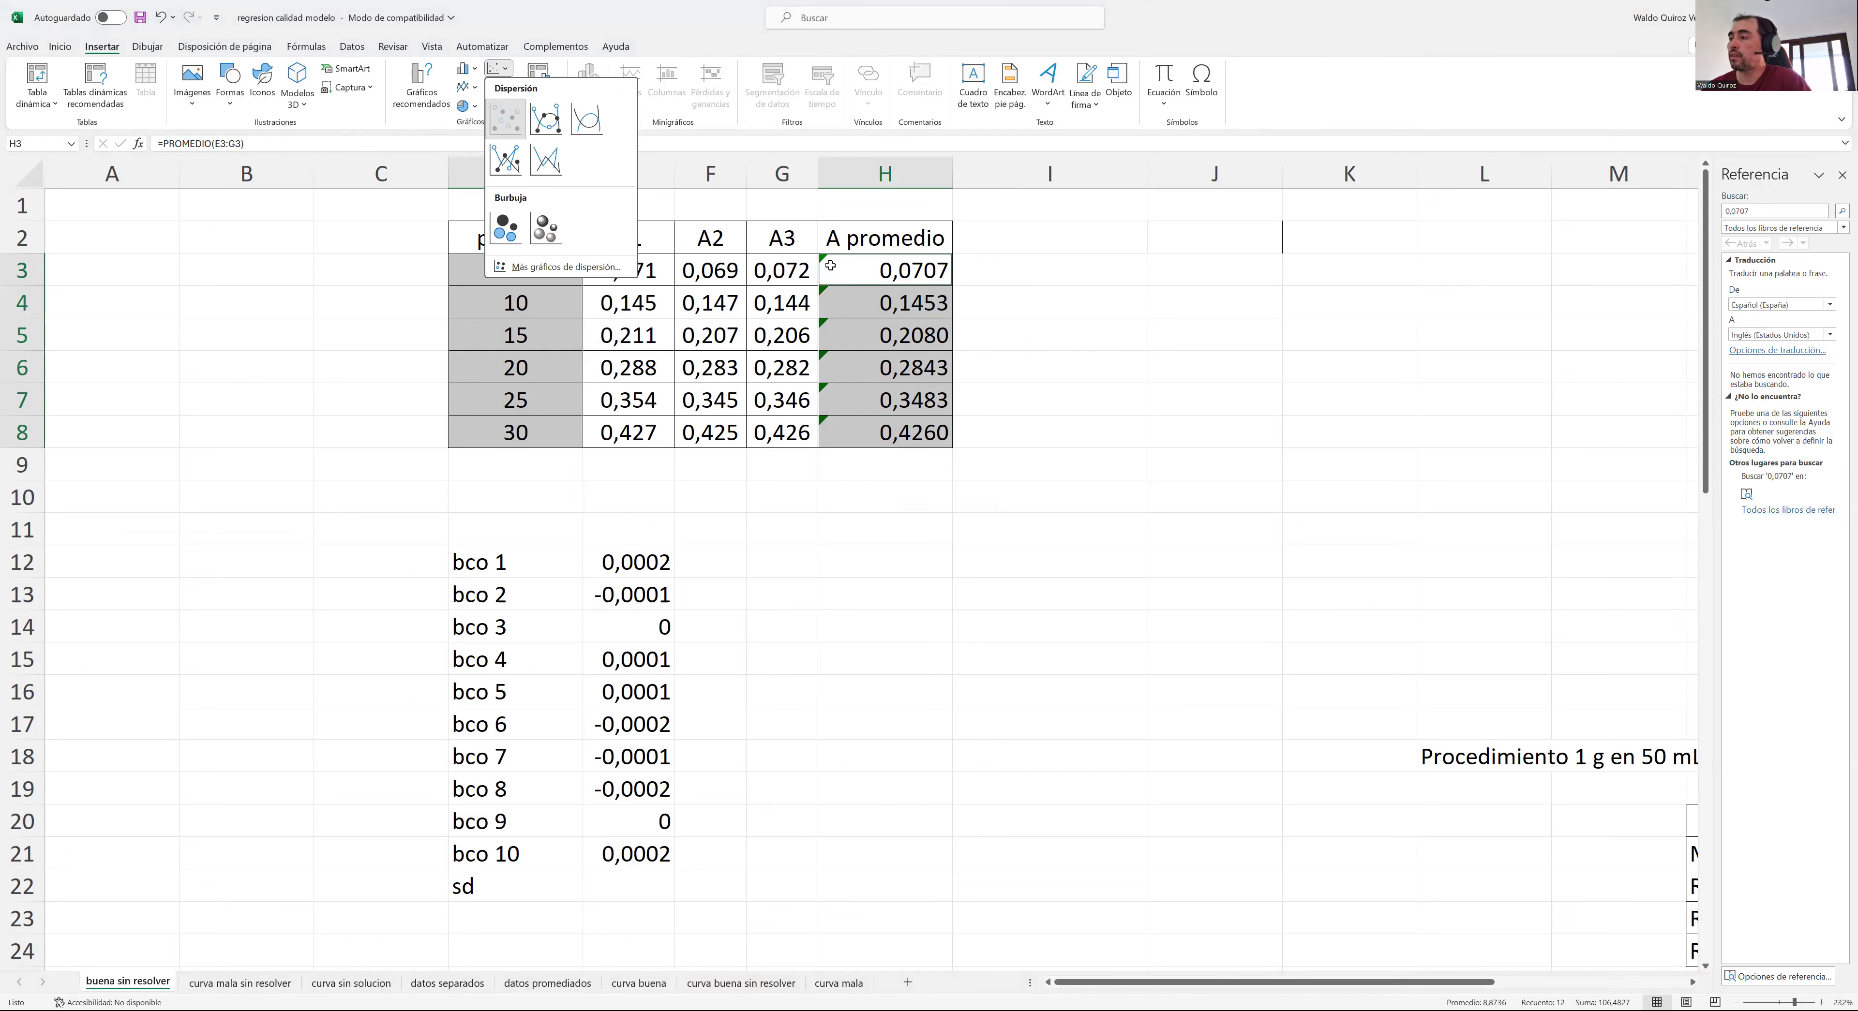
{"action": "left_click", "coordinate": [505, 116]}
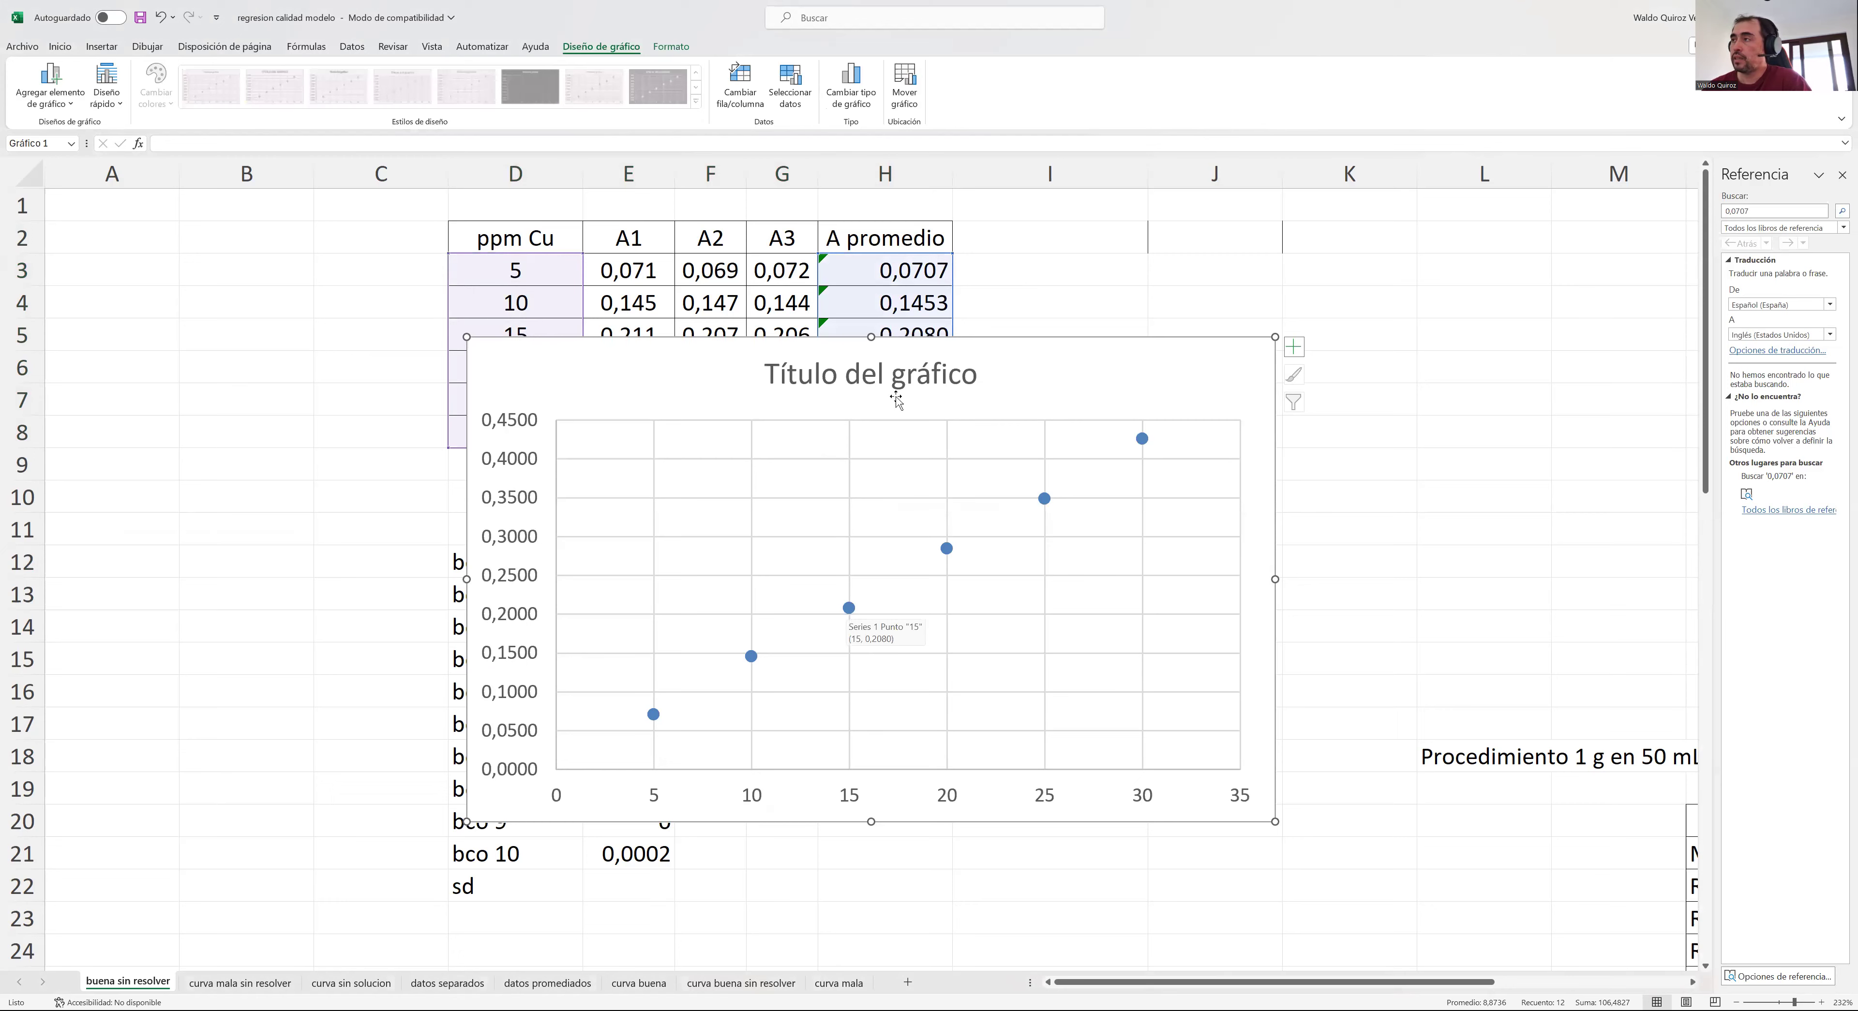
{"action": "left_click_drag", "start_coordinate": [915, 416], "coordinate": [1199, 489]}
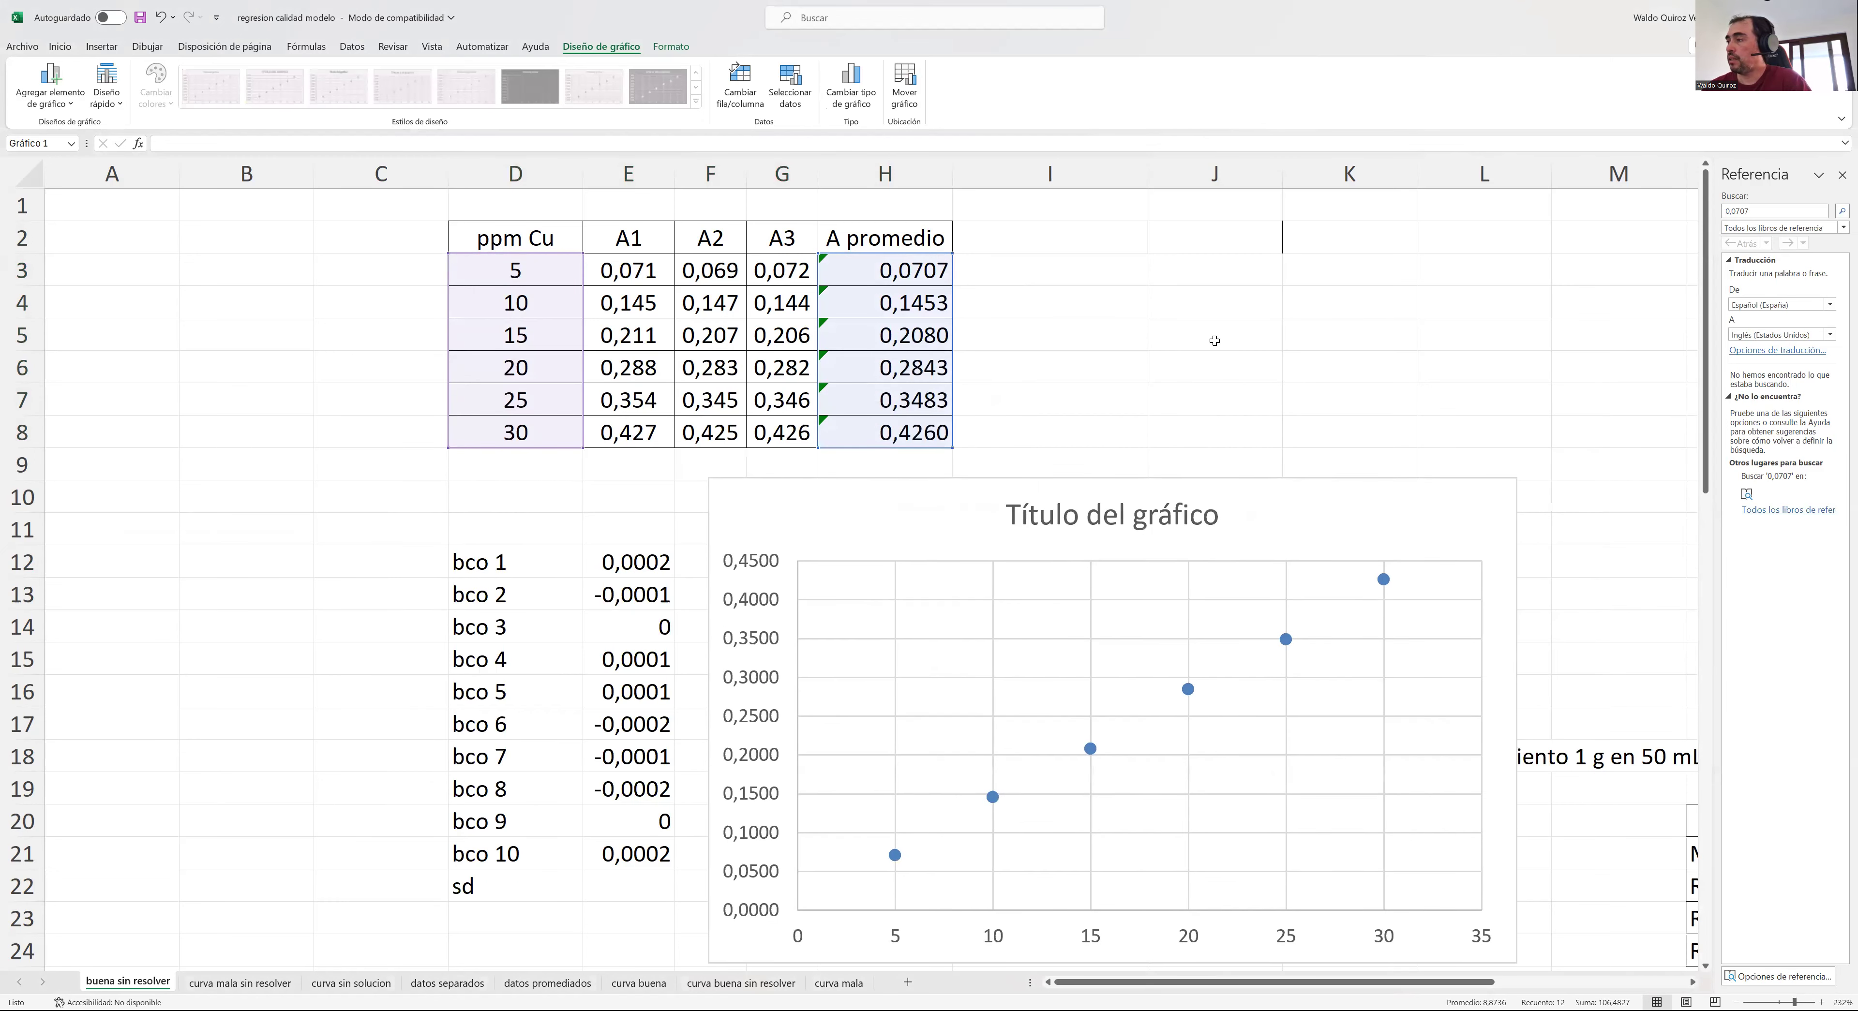
- Add a linear trendline to the chart's data series and display its equation and R² value on the chart
{"action": "scroll", "coordinate": [1202, 353], "scroll_direction": "down", "scroll_amount": 2}
{"action": "scroll", "coordinate": [1170, 390], "scroll_direction": "up", "scroll_amount": 1}
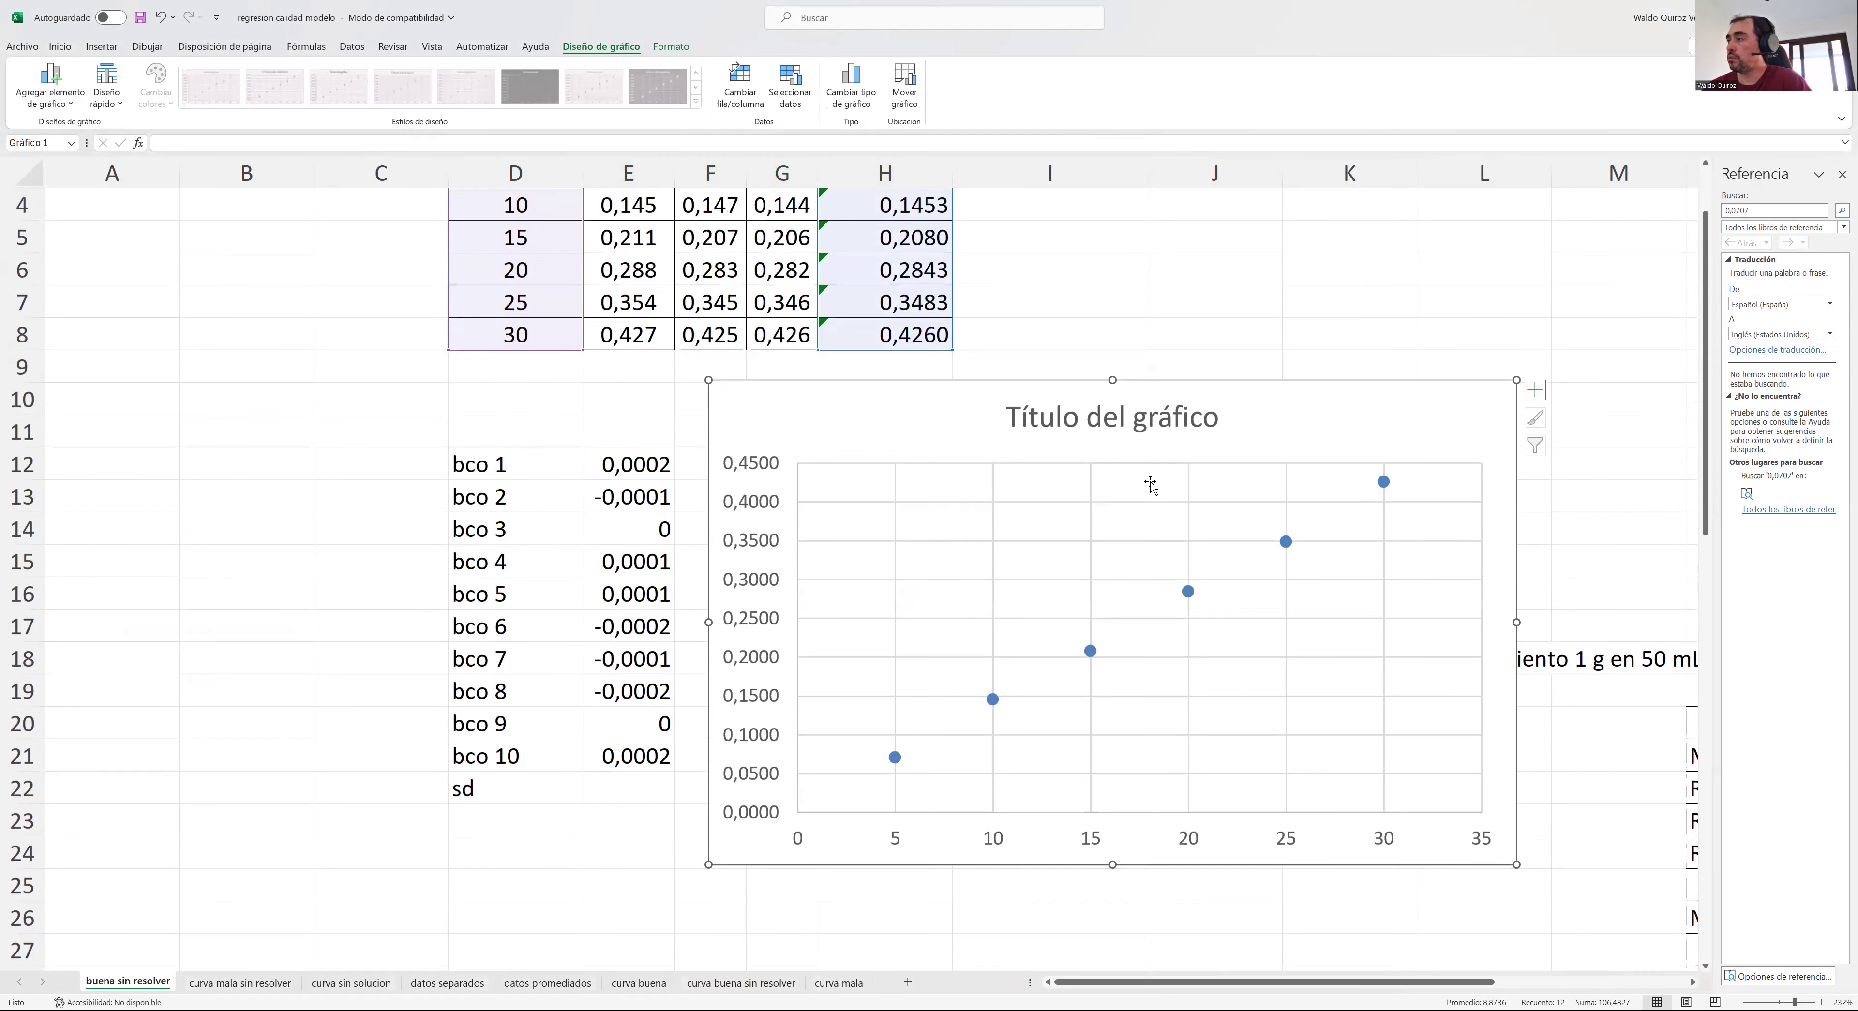
{"action": "right_click", "coordinate": [1189, 592]}
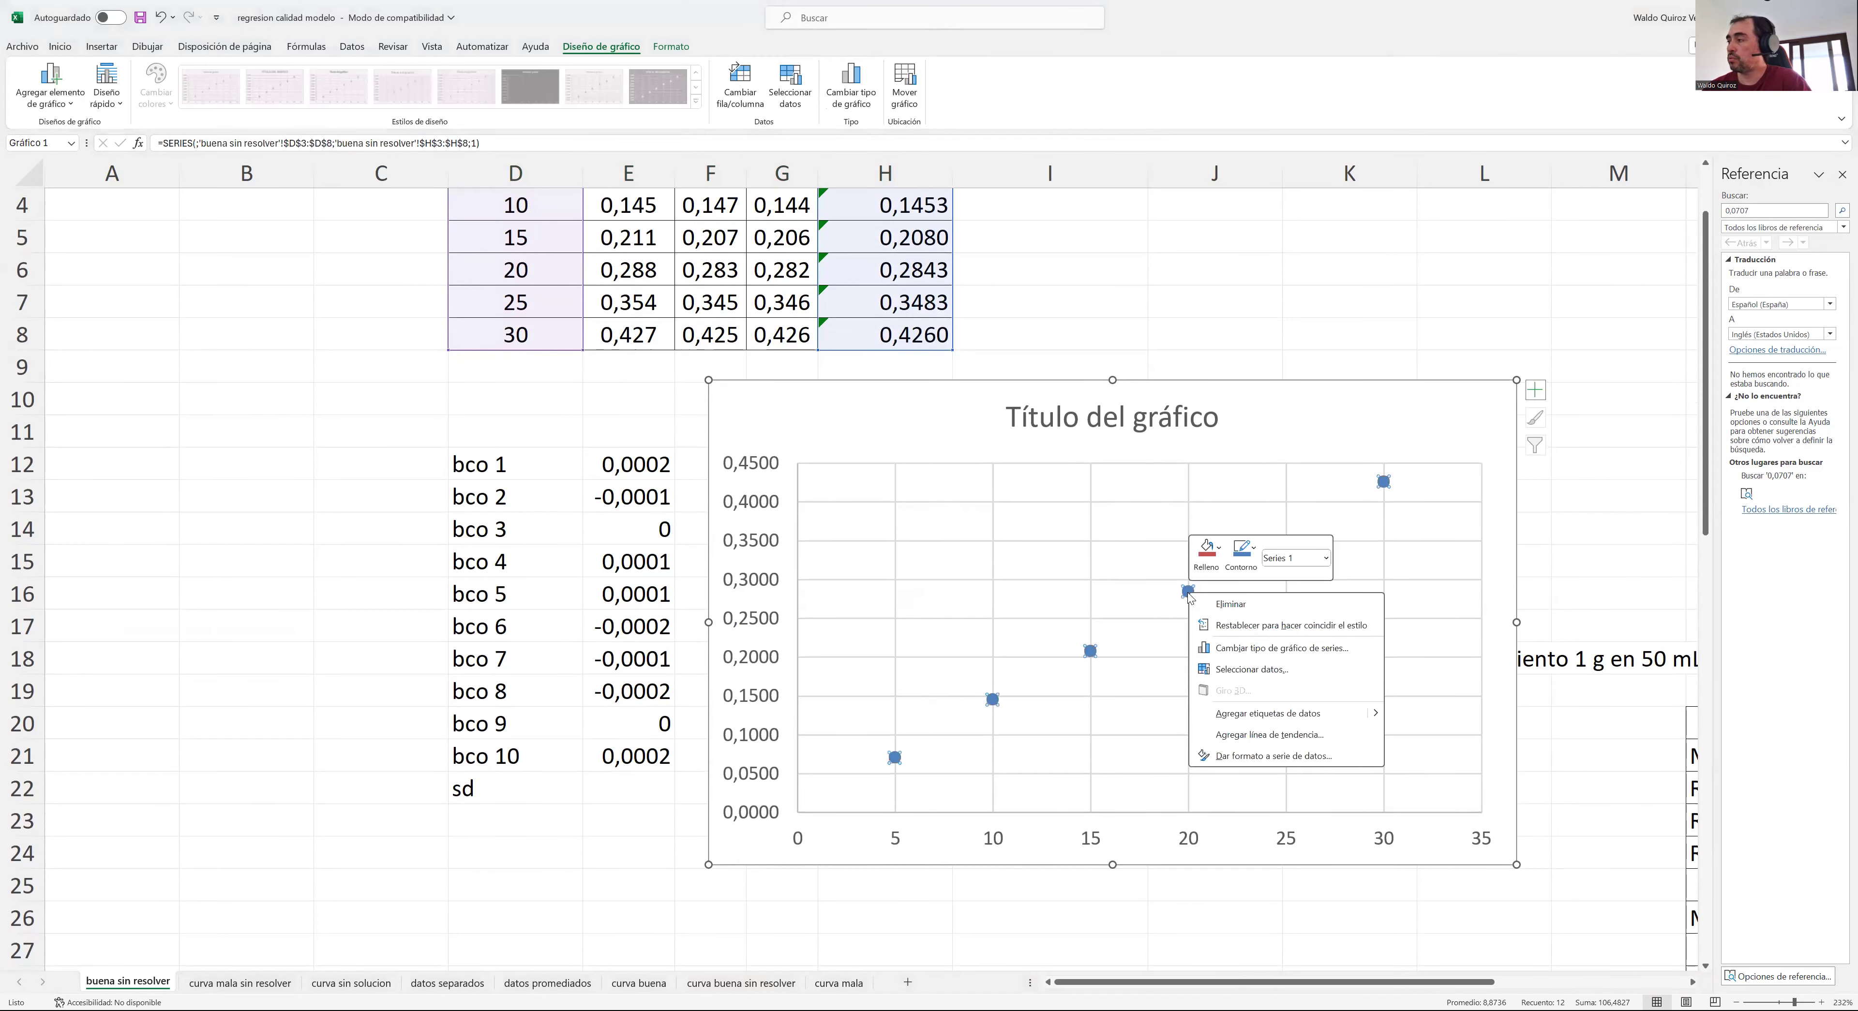
{"action": "left_click", "coordinate": [1234, 735]}
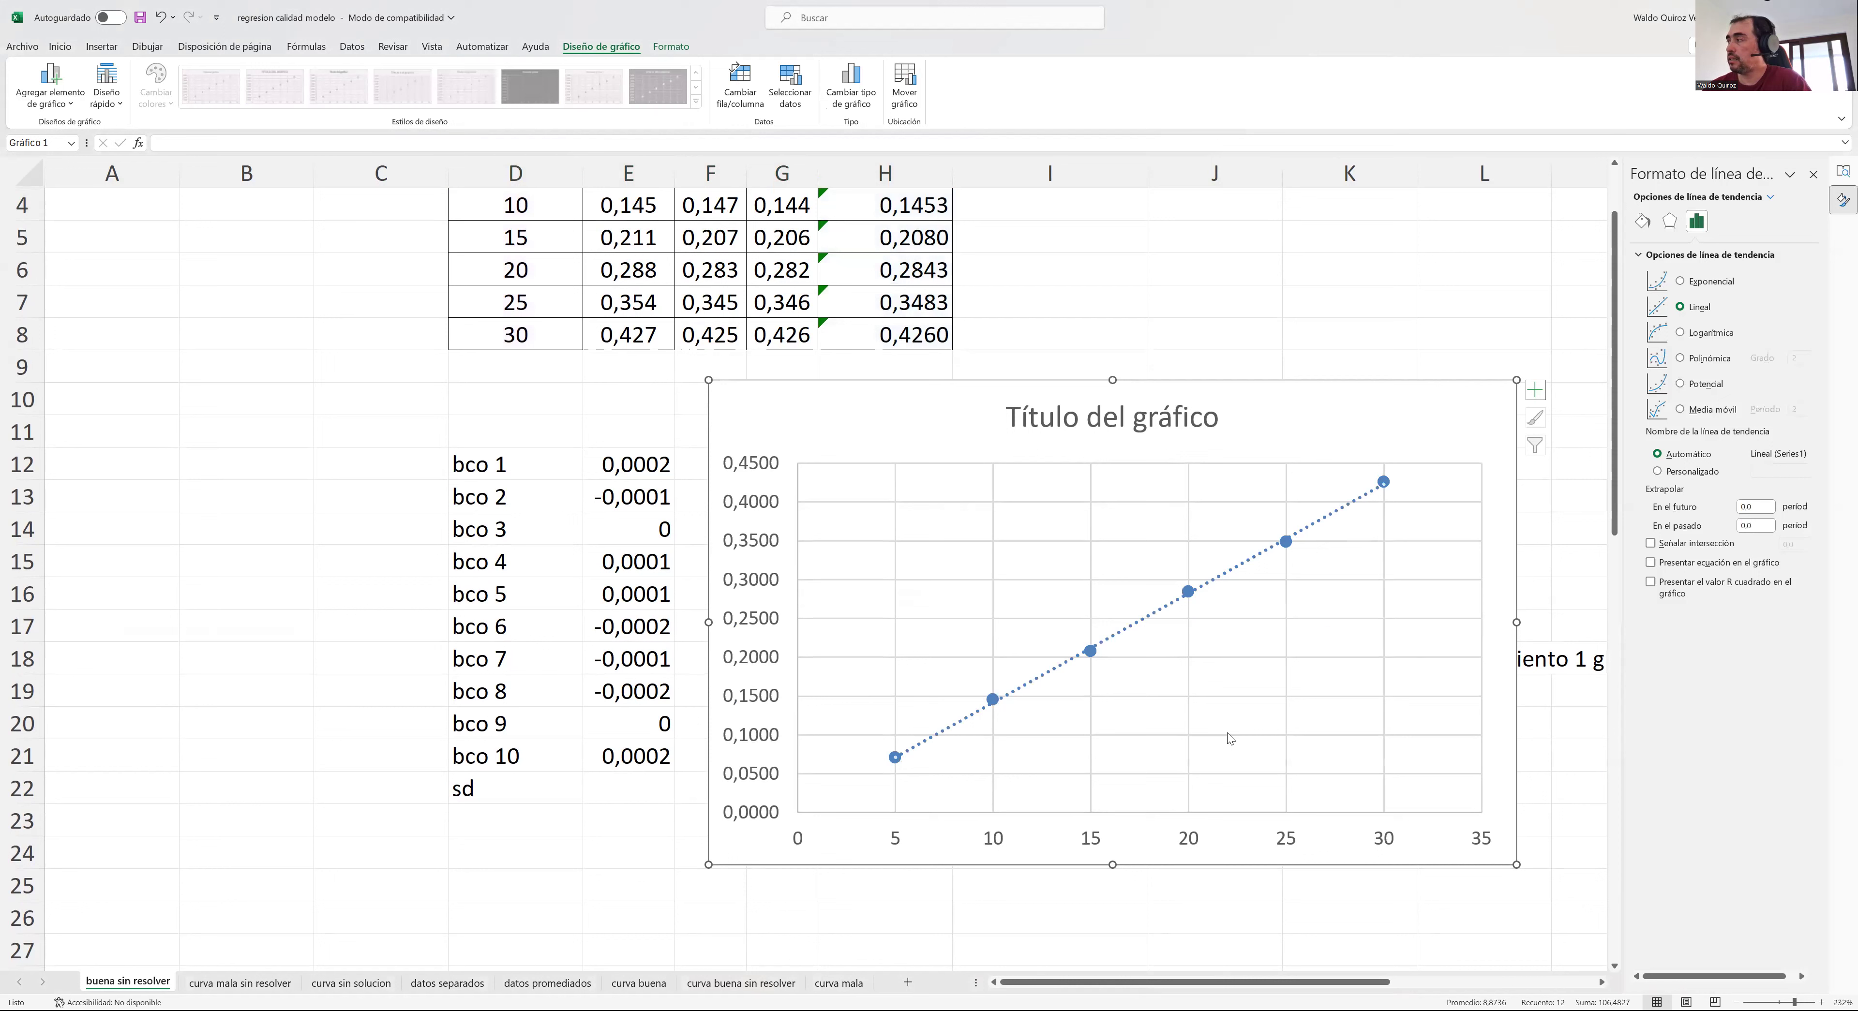
{"action": "left_click", "coordinate": [1651, 563]}
{"action": "left_click", "coordinate": [1651, 583]}
- Move the trendline equation label above the plot area, beside the chart title, and enlarge its font
{"action": "left_click", "coordinate": [1304, 500]}
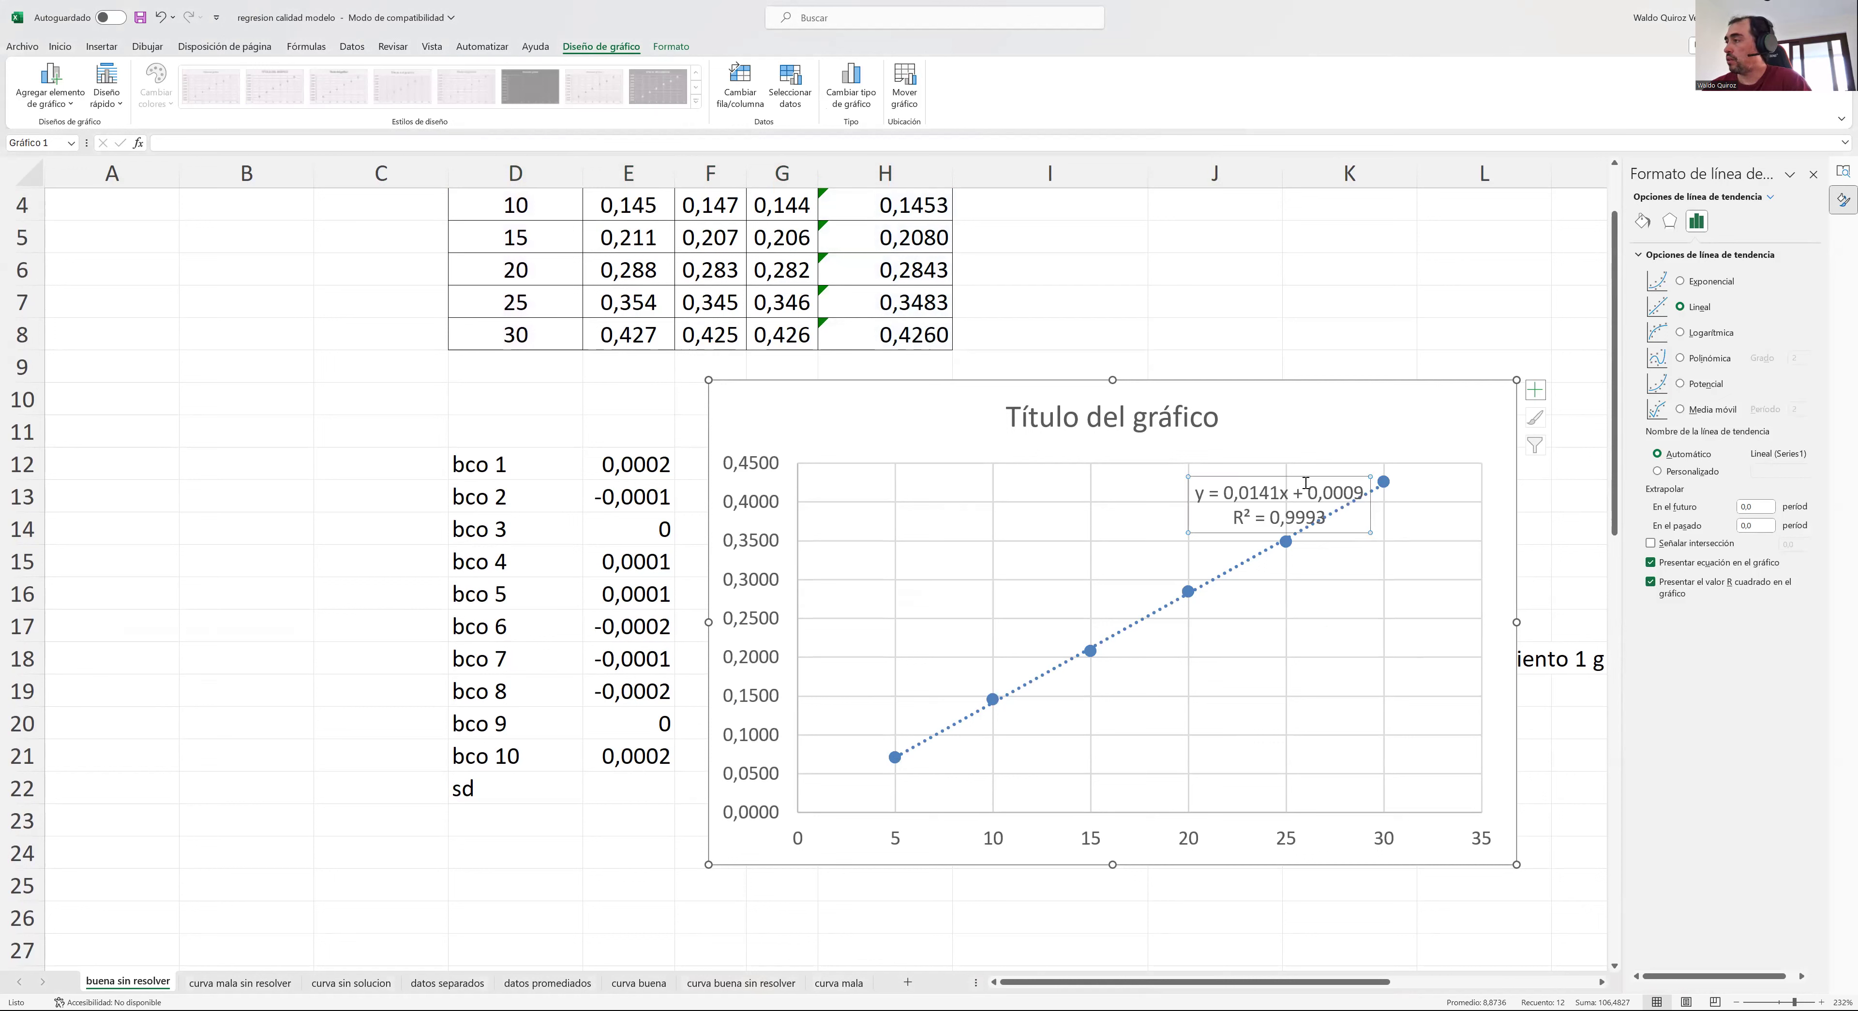
{"action": "left_click_drag", "start_coordinate": [1306, 478], "coordinate": [853, 384]}
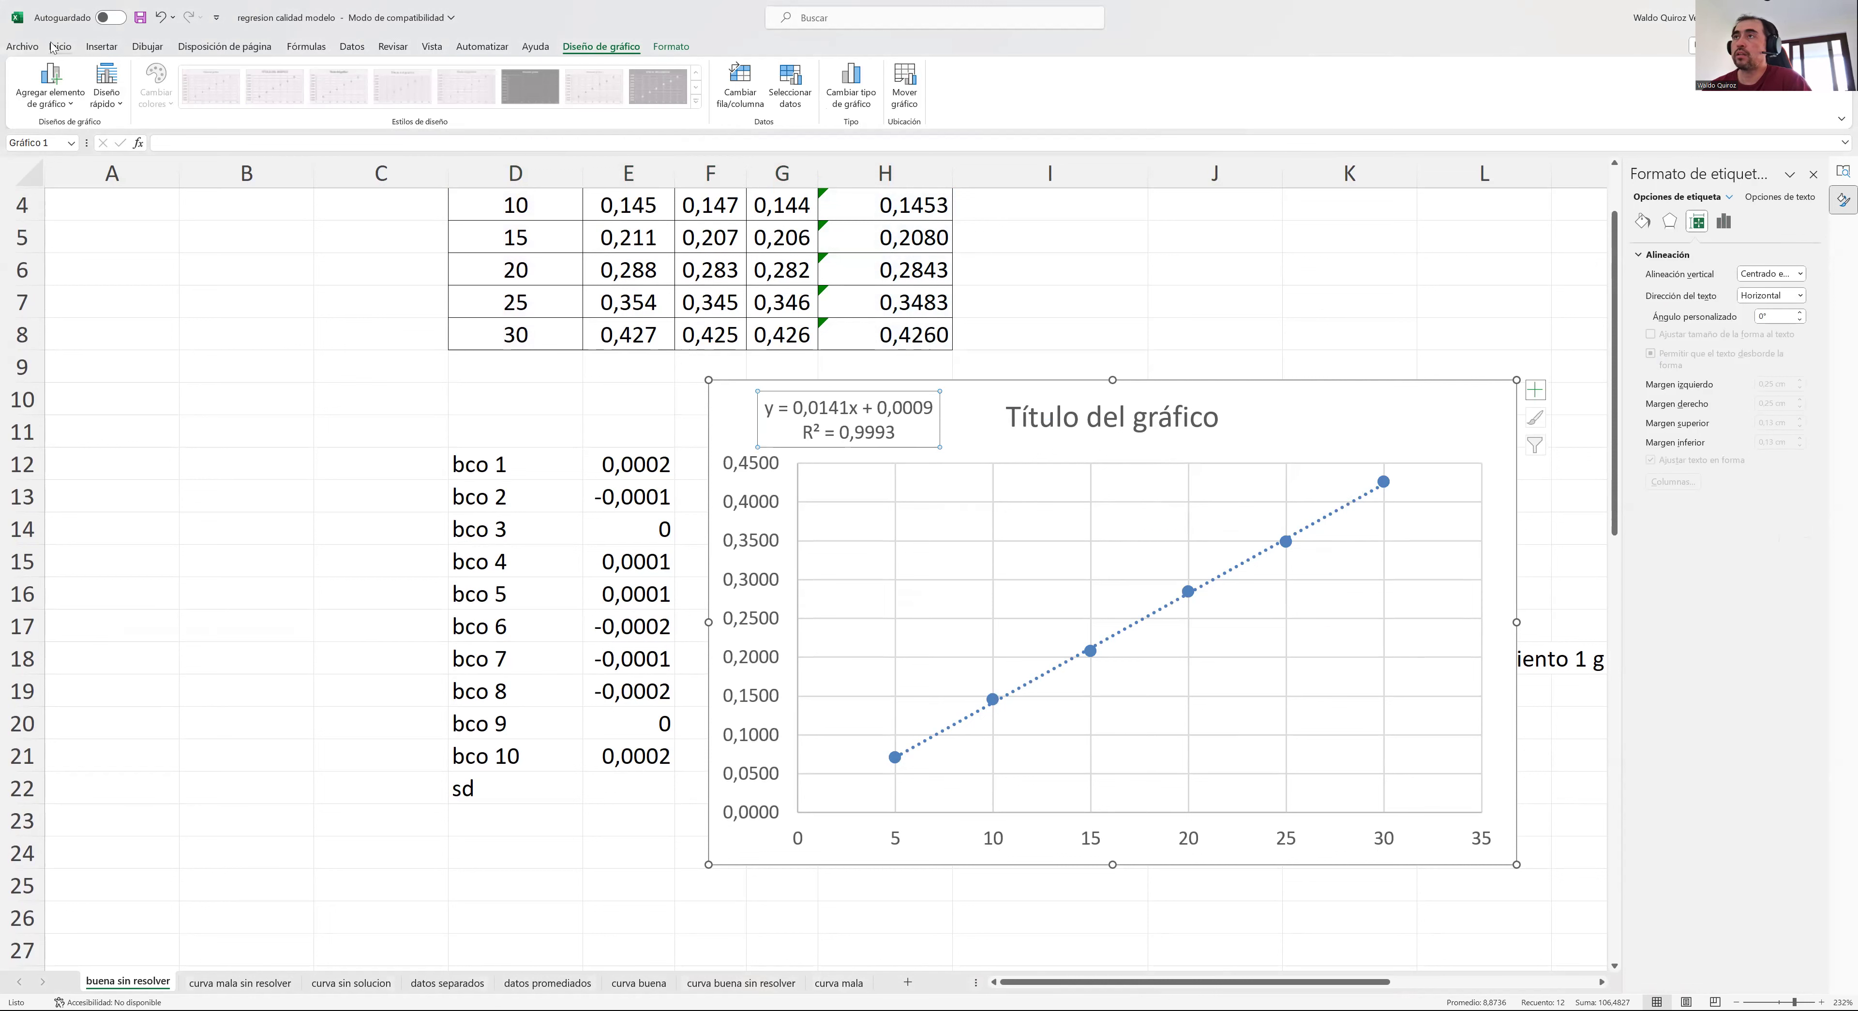
{"action": "left_click", "coordinate": [256, 73]}
{"action": "left_click", "coordinate": [247, 146]}
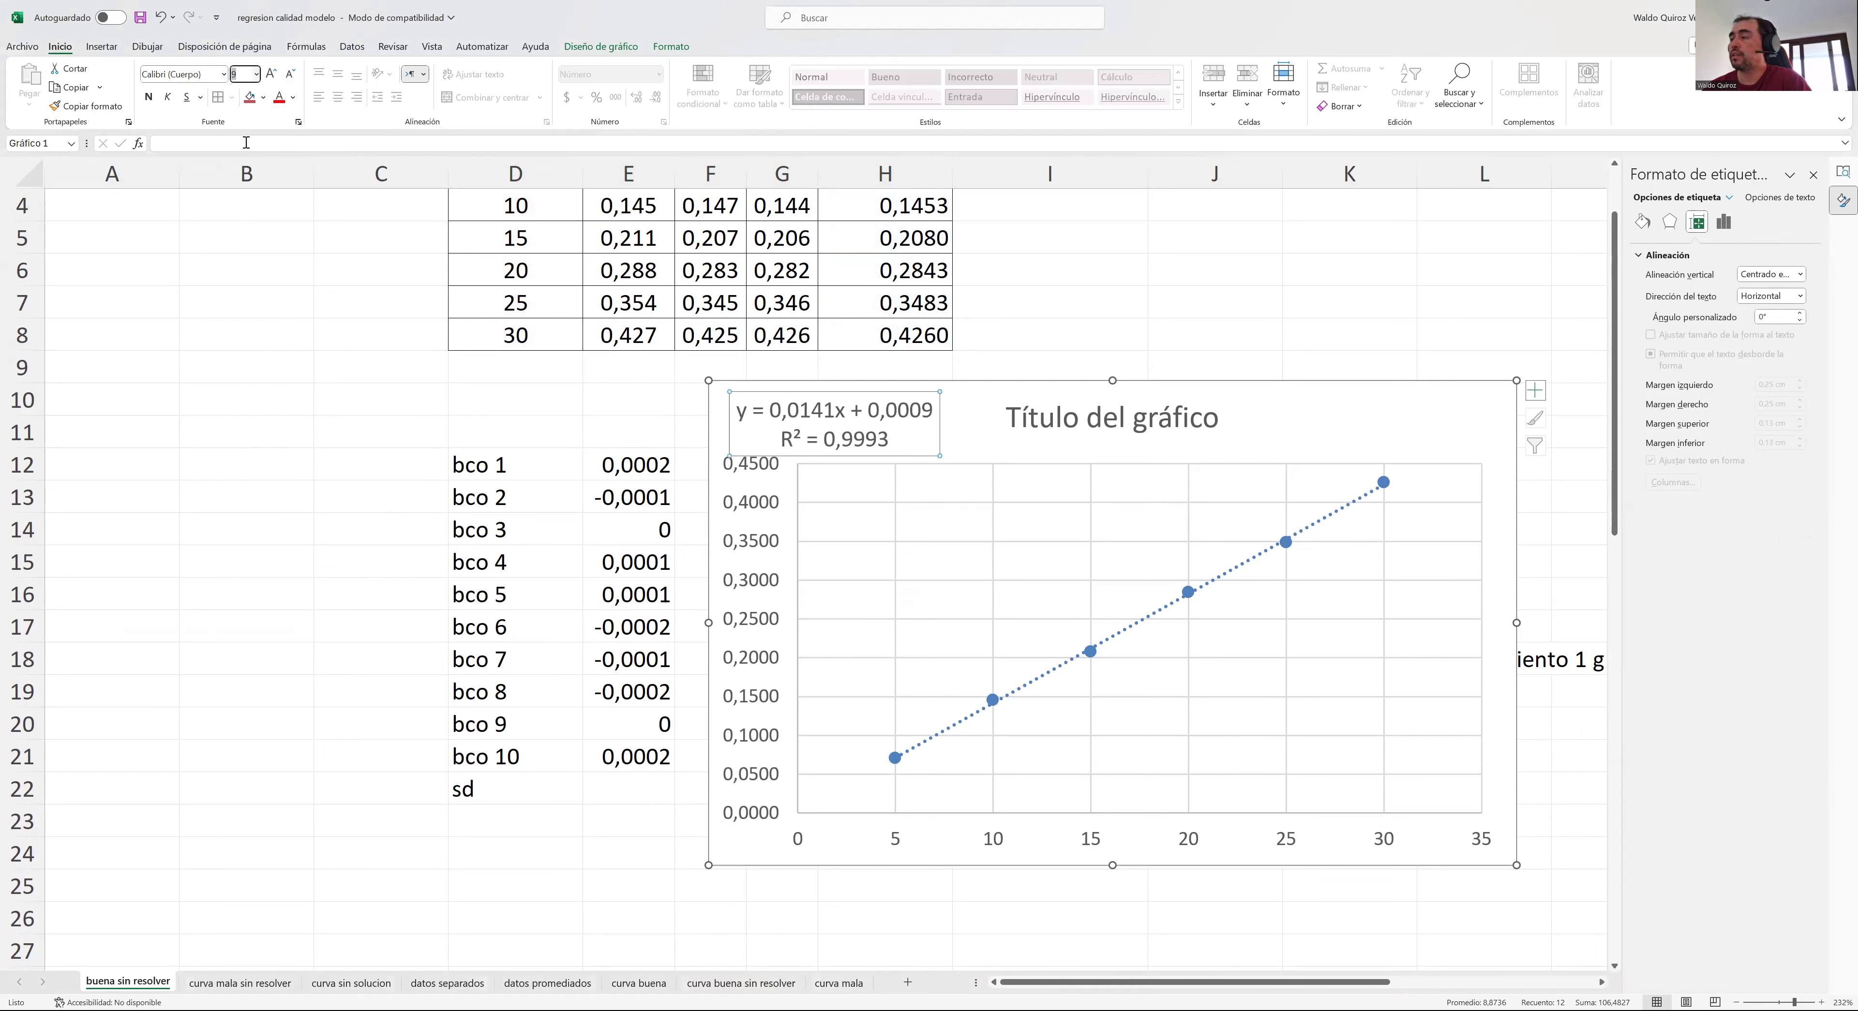
- Add the column heading %RSD in I2, beside the A promedio column
{"action": "left_click", "coordinate": [1116, 336]}
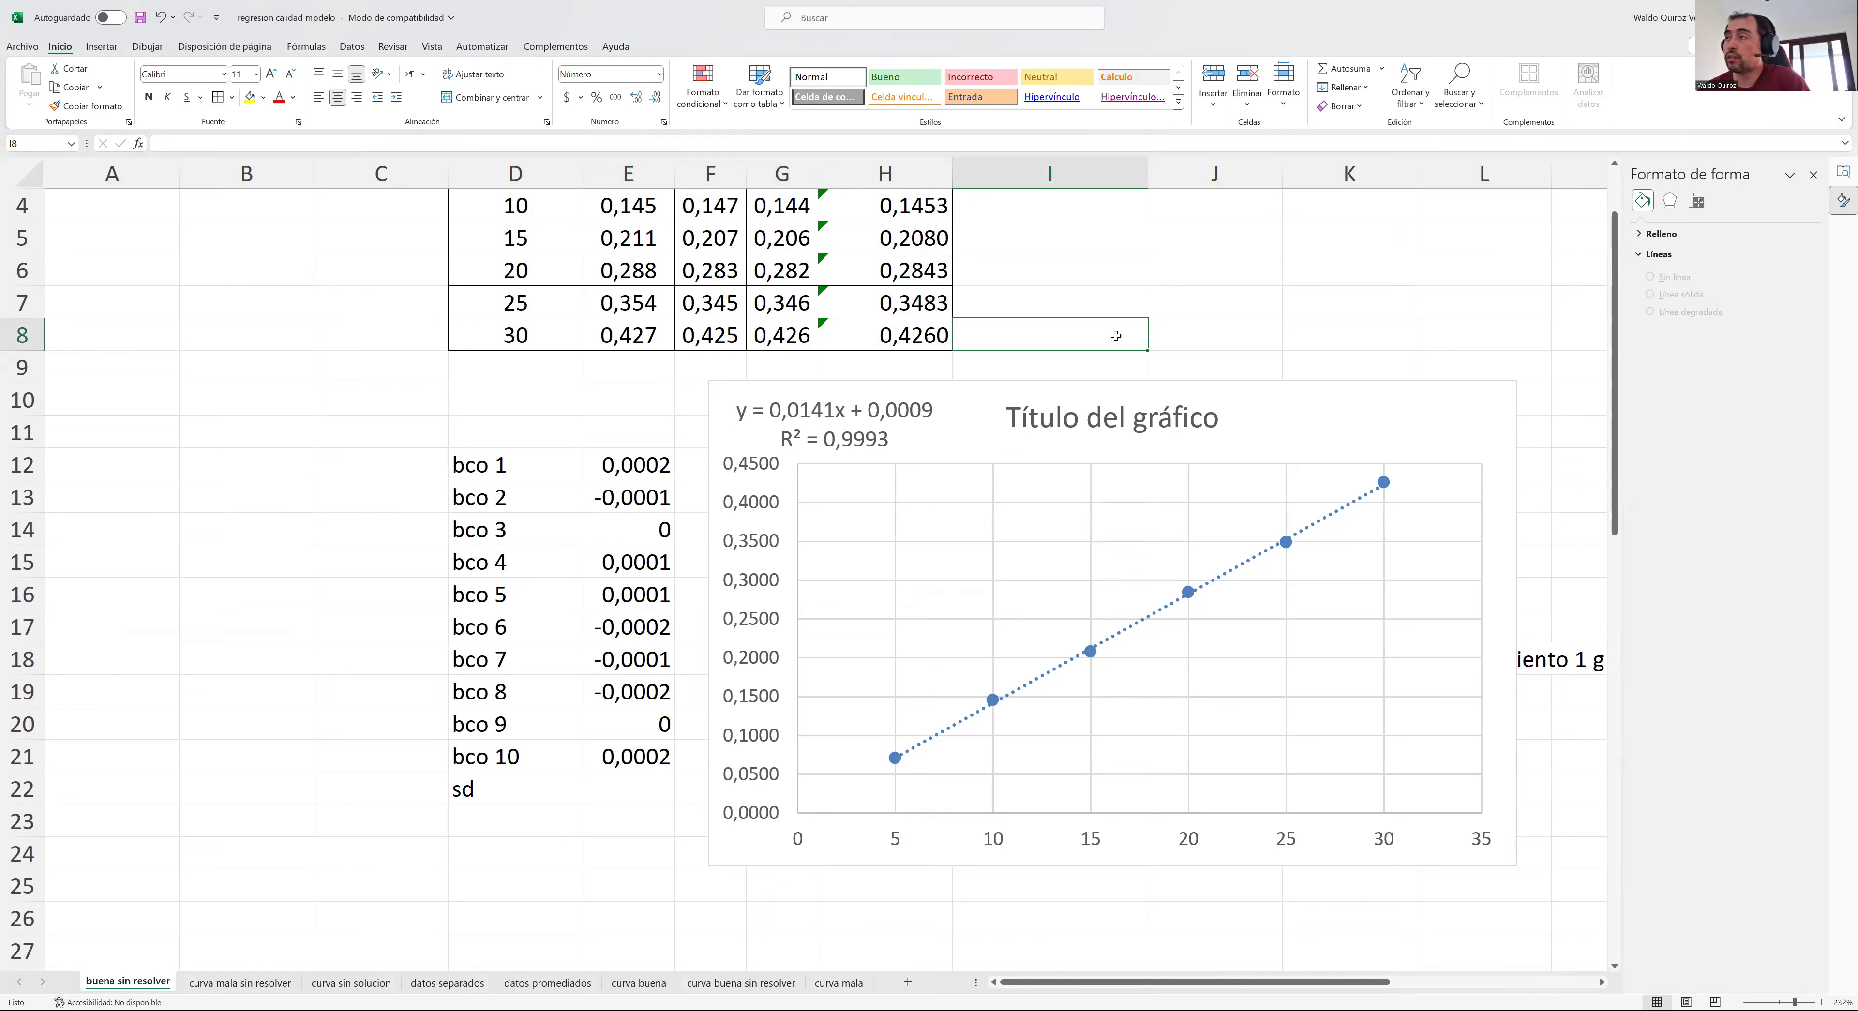
{"action": "scroll", "coordinate": [1339, 335], "scroll_direction": "up", "scroll_amount": 1}
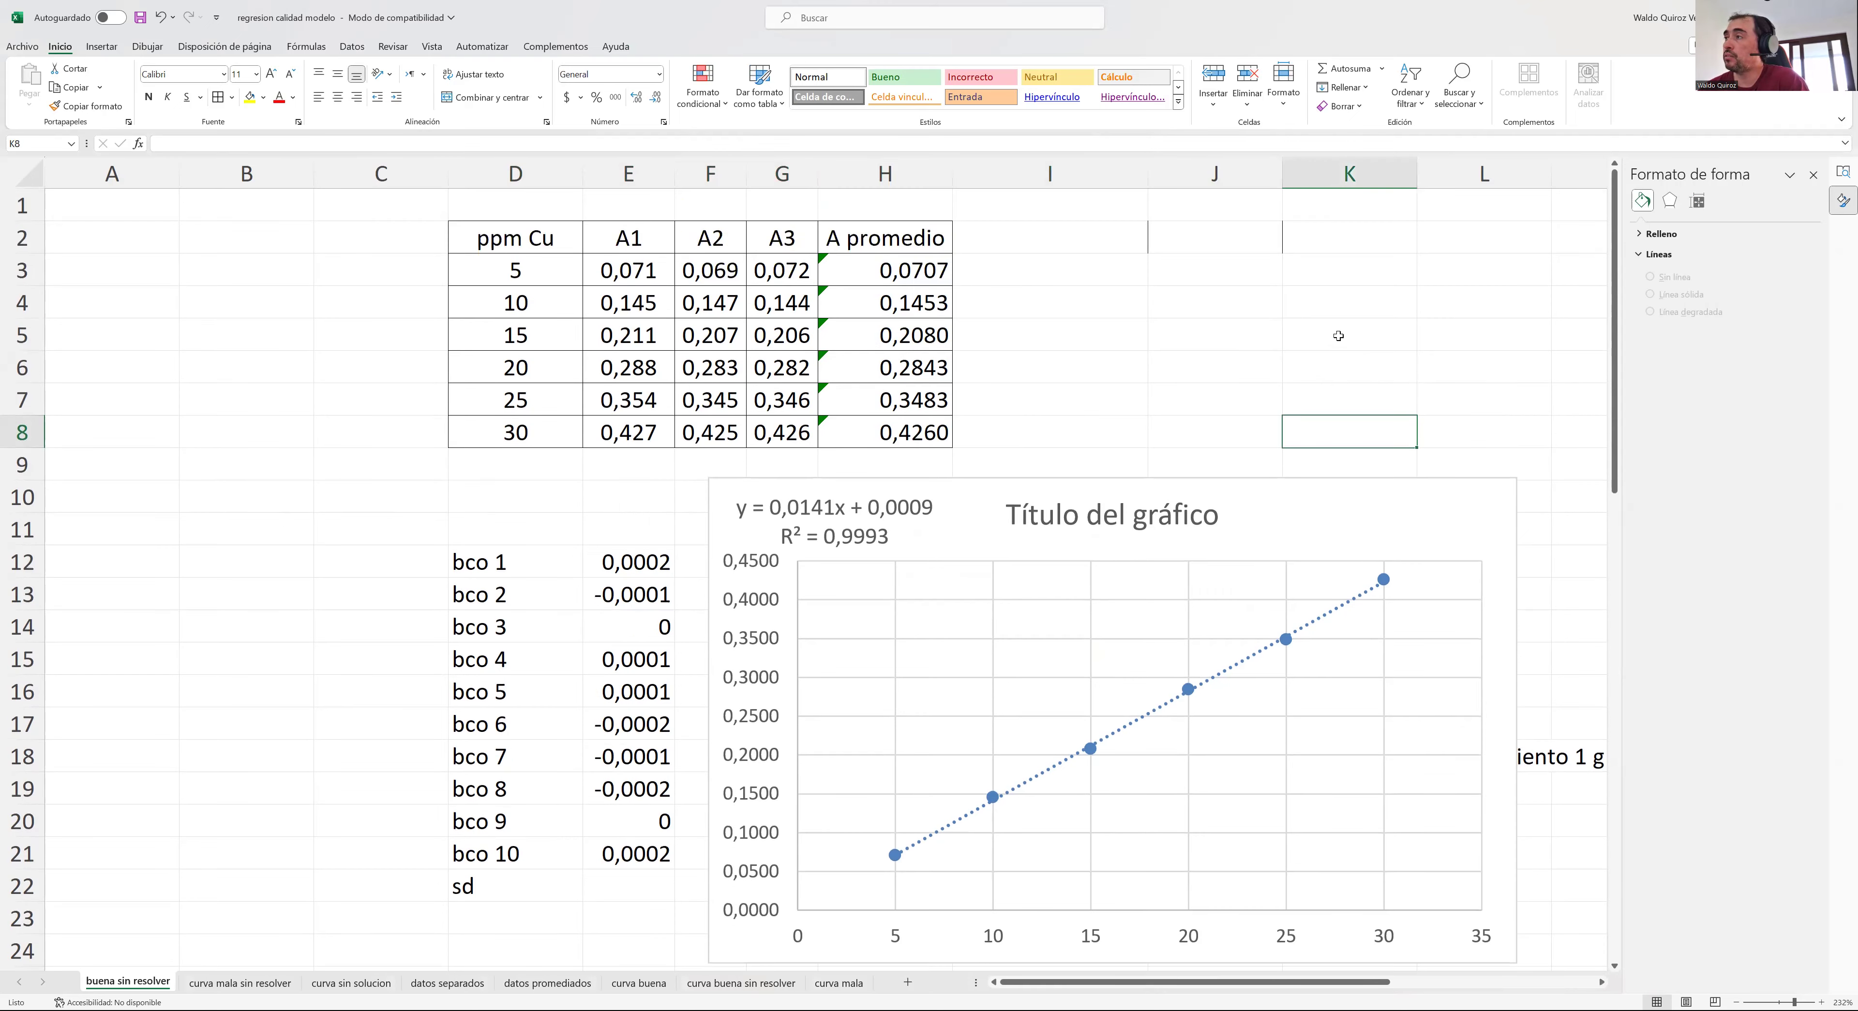
{"action": "left_click", "coordinate": [1071, 231]}
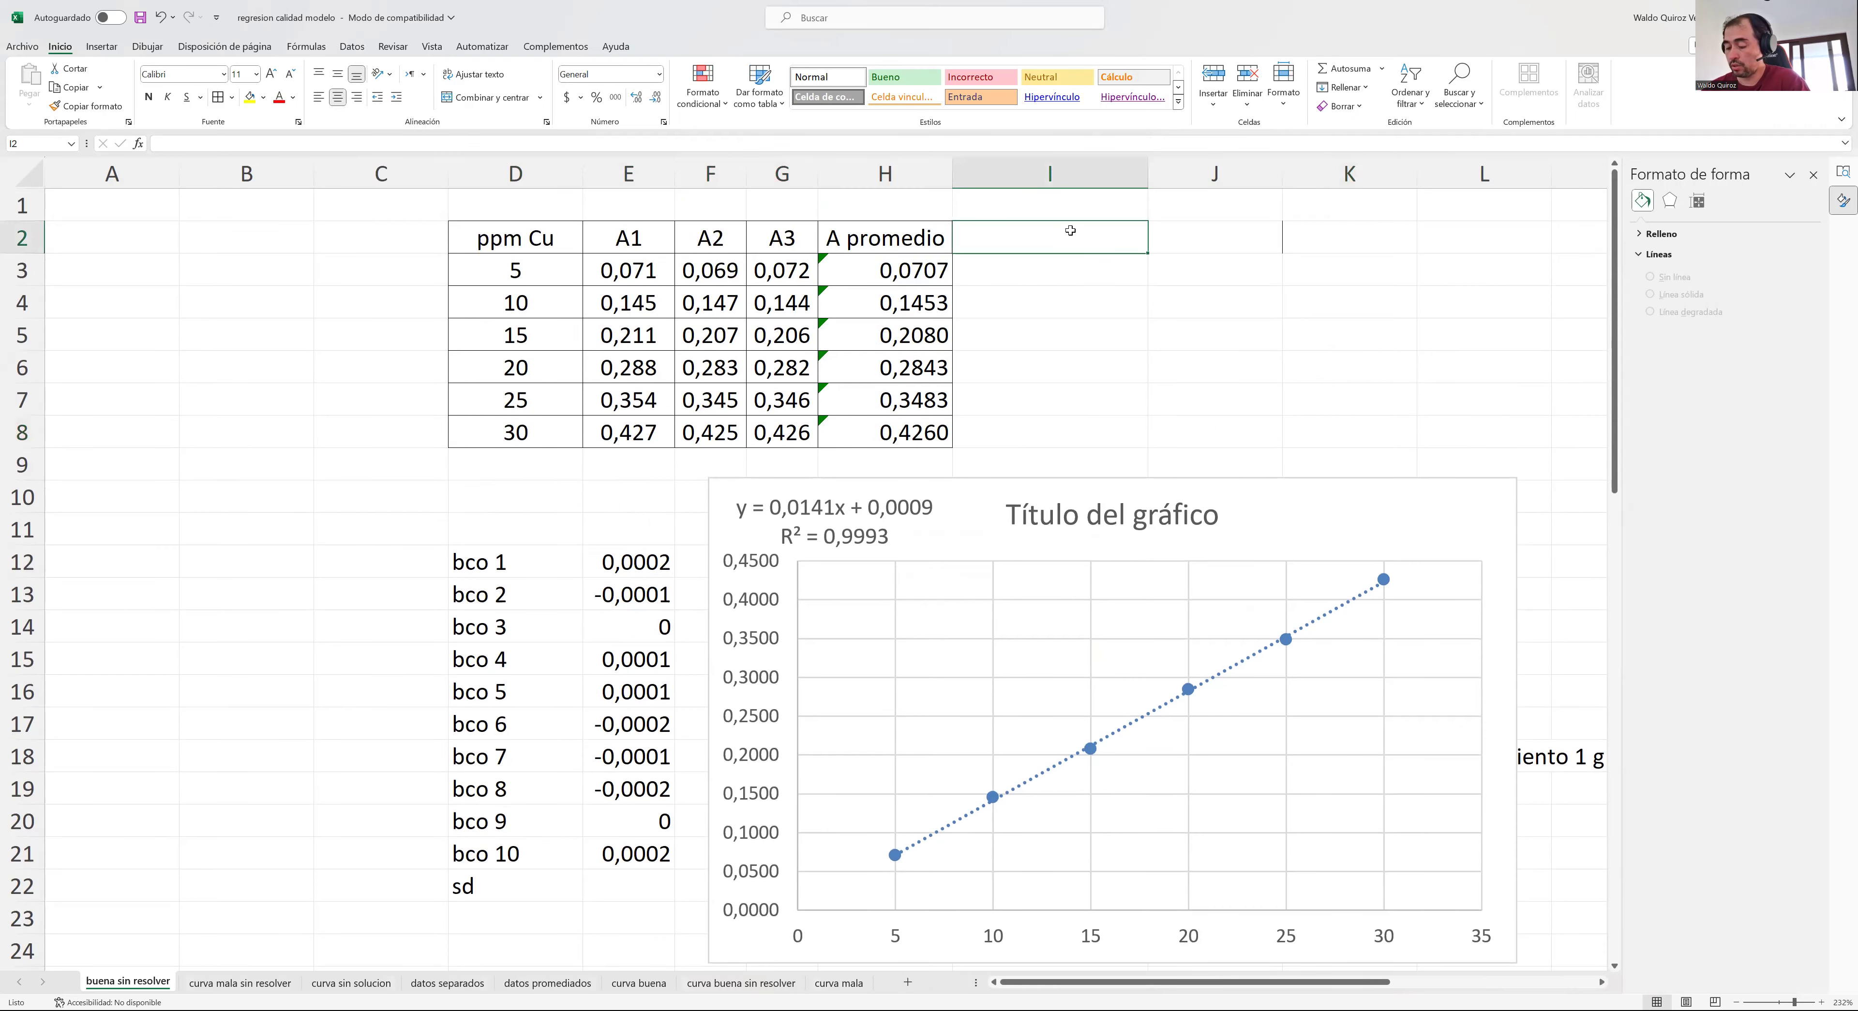
{"action": "type", "text": "%RSD"}
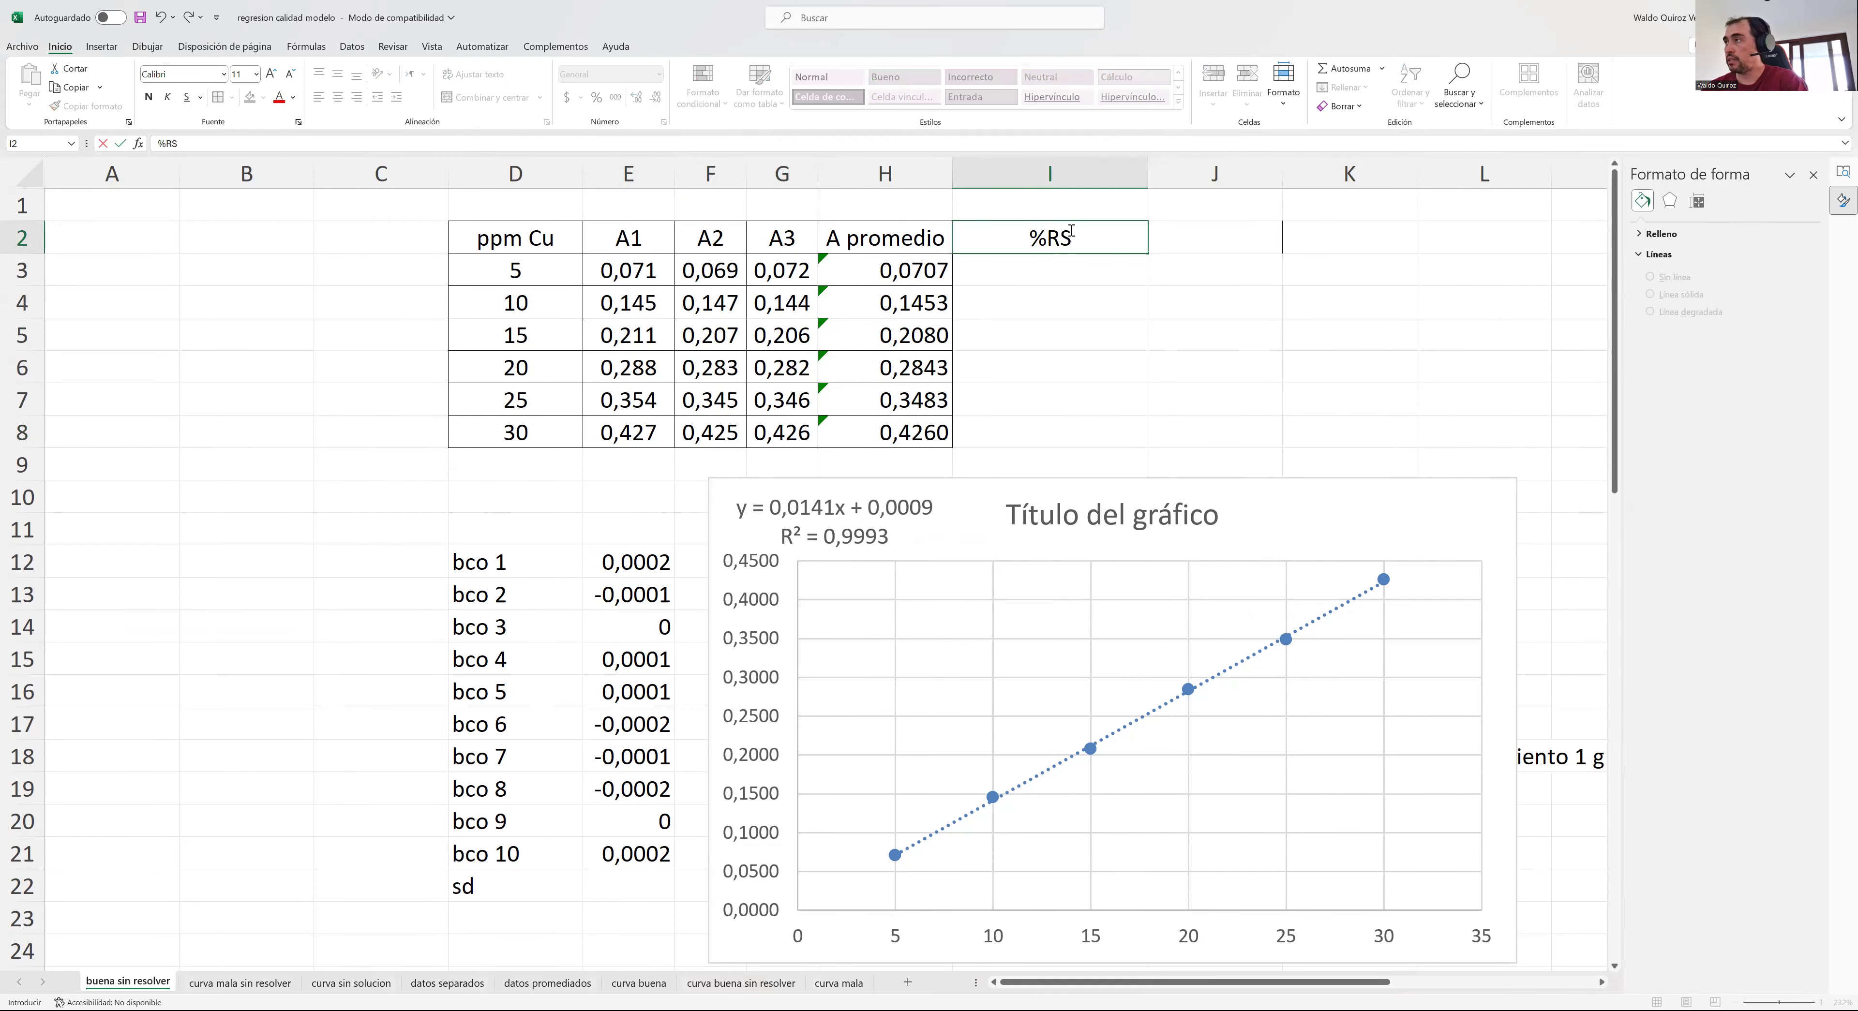
{"action": "left_click", "coordinate": [1248, 331]}
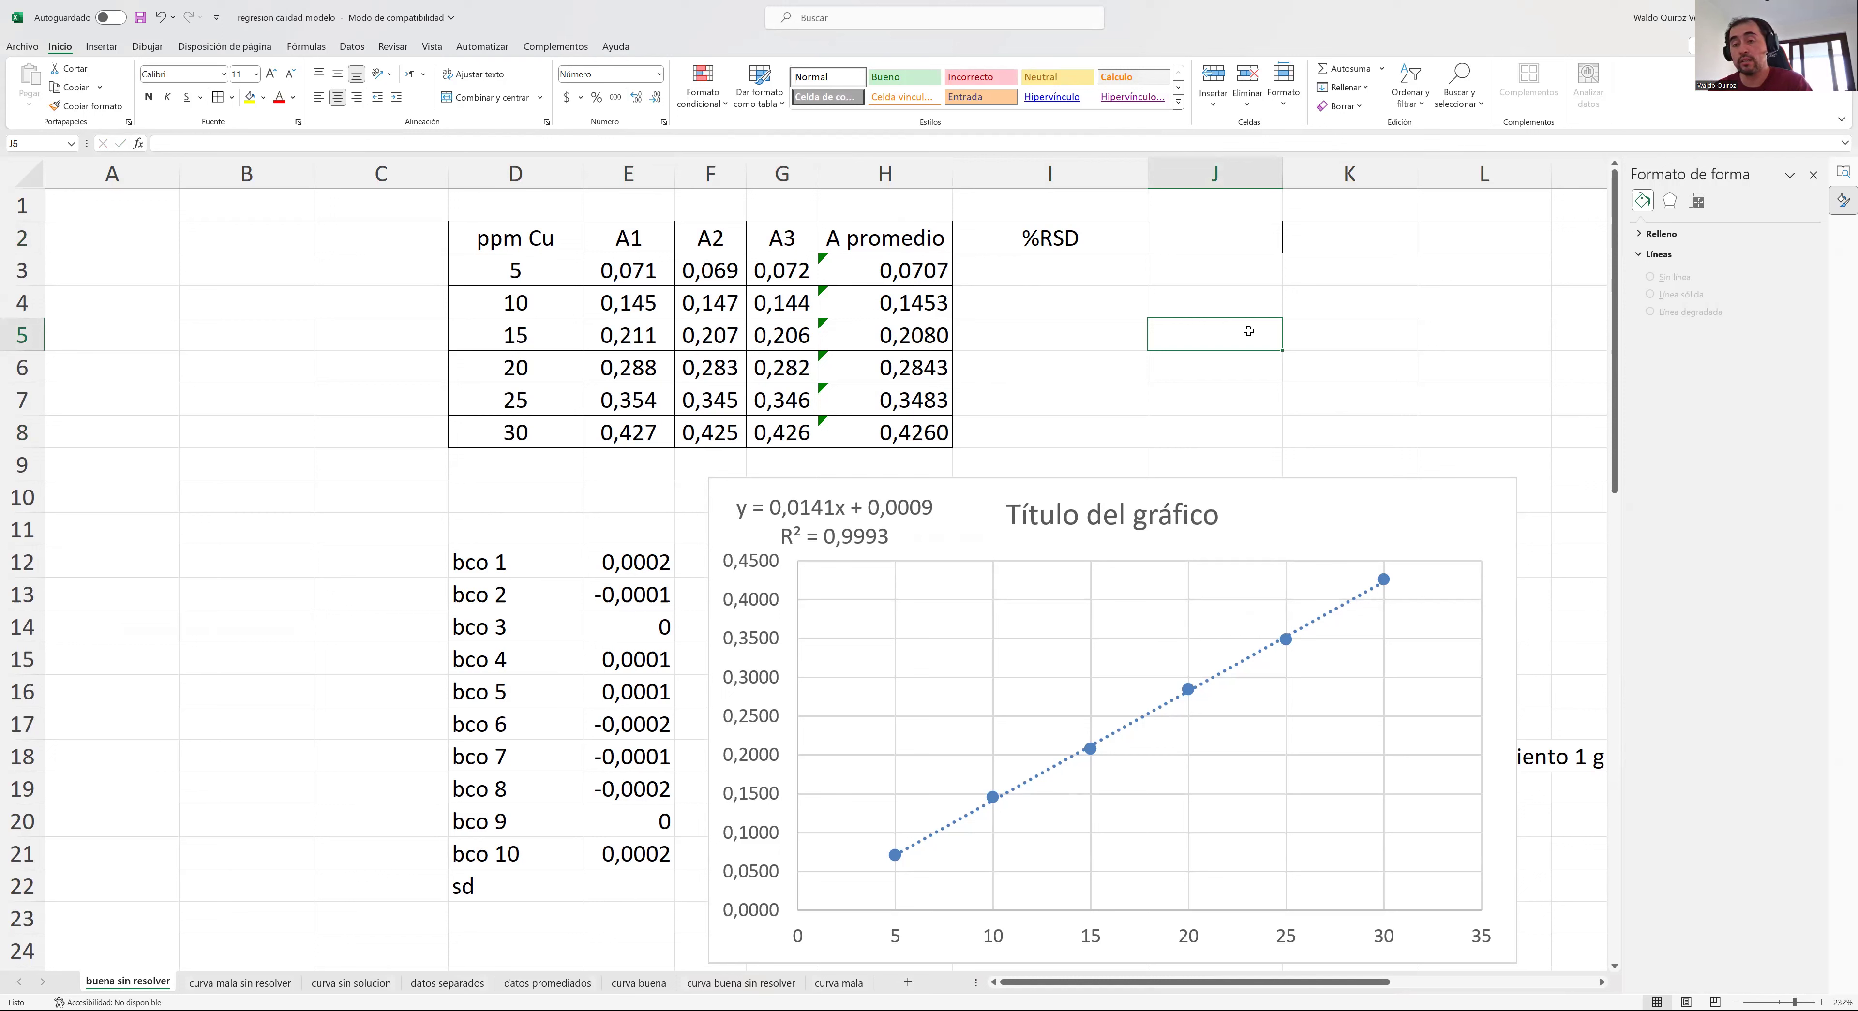
- Insert DESVEST.M over E3:G3 in cell I3 and fill the formula down to I8
{"action": "left_click", "coordinate": [995, 274]}
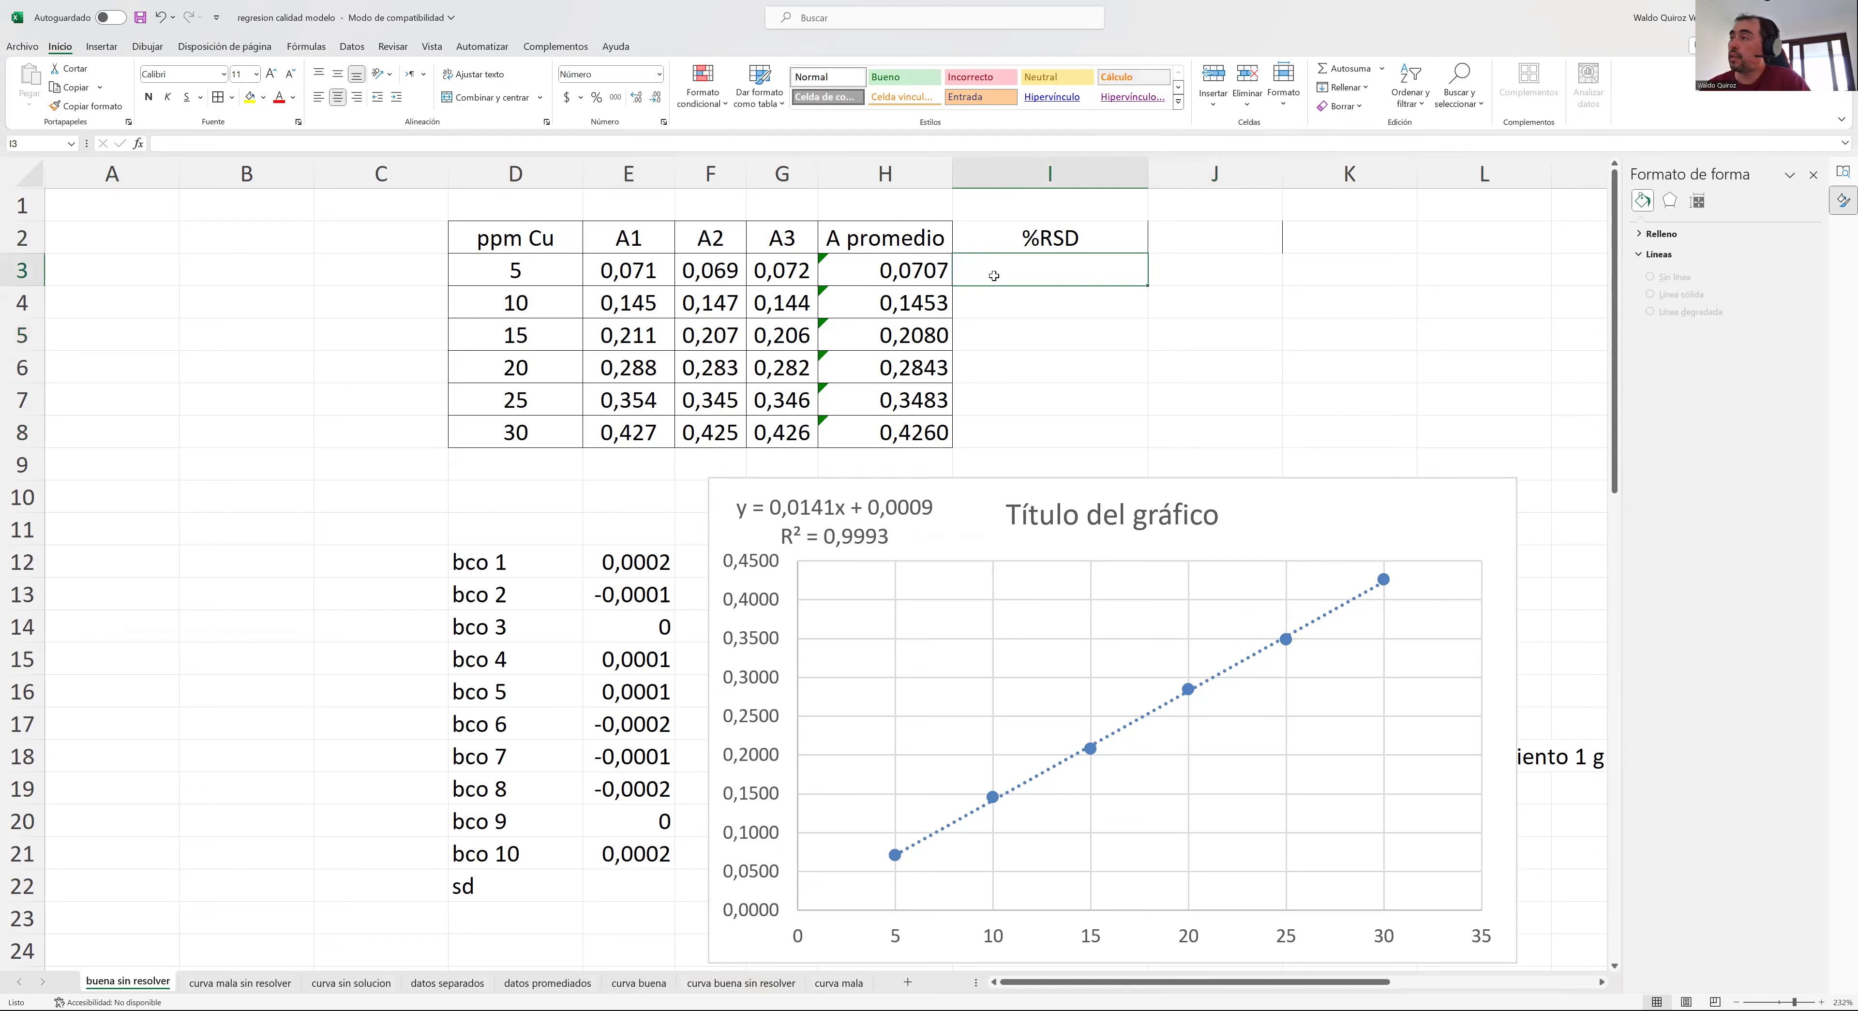
{"action": "left_click", "coordinate": [139, 144]}
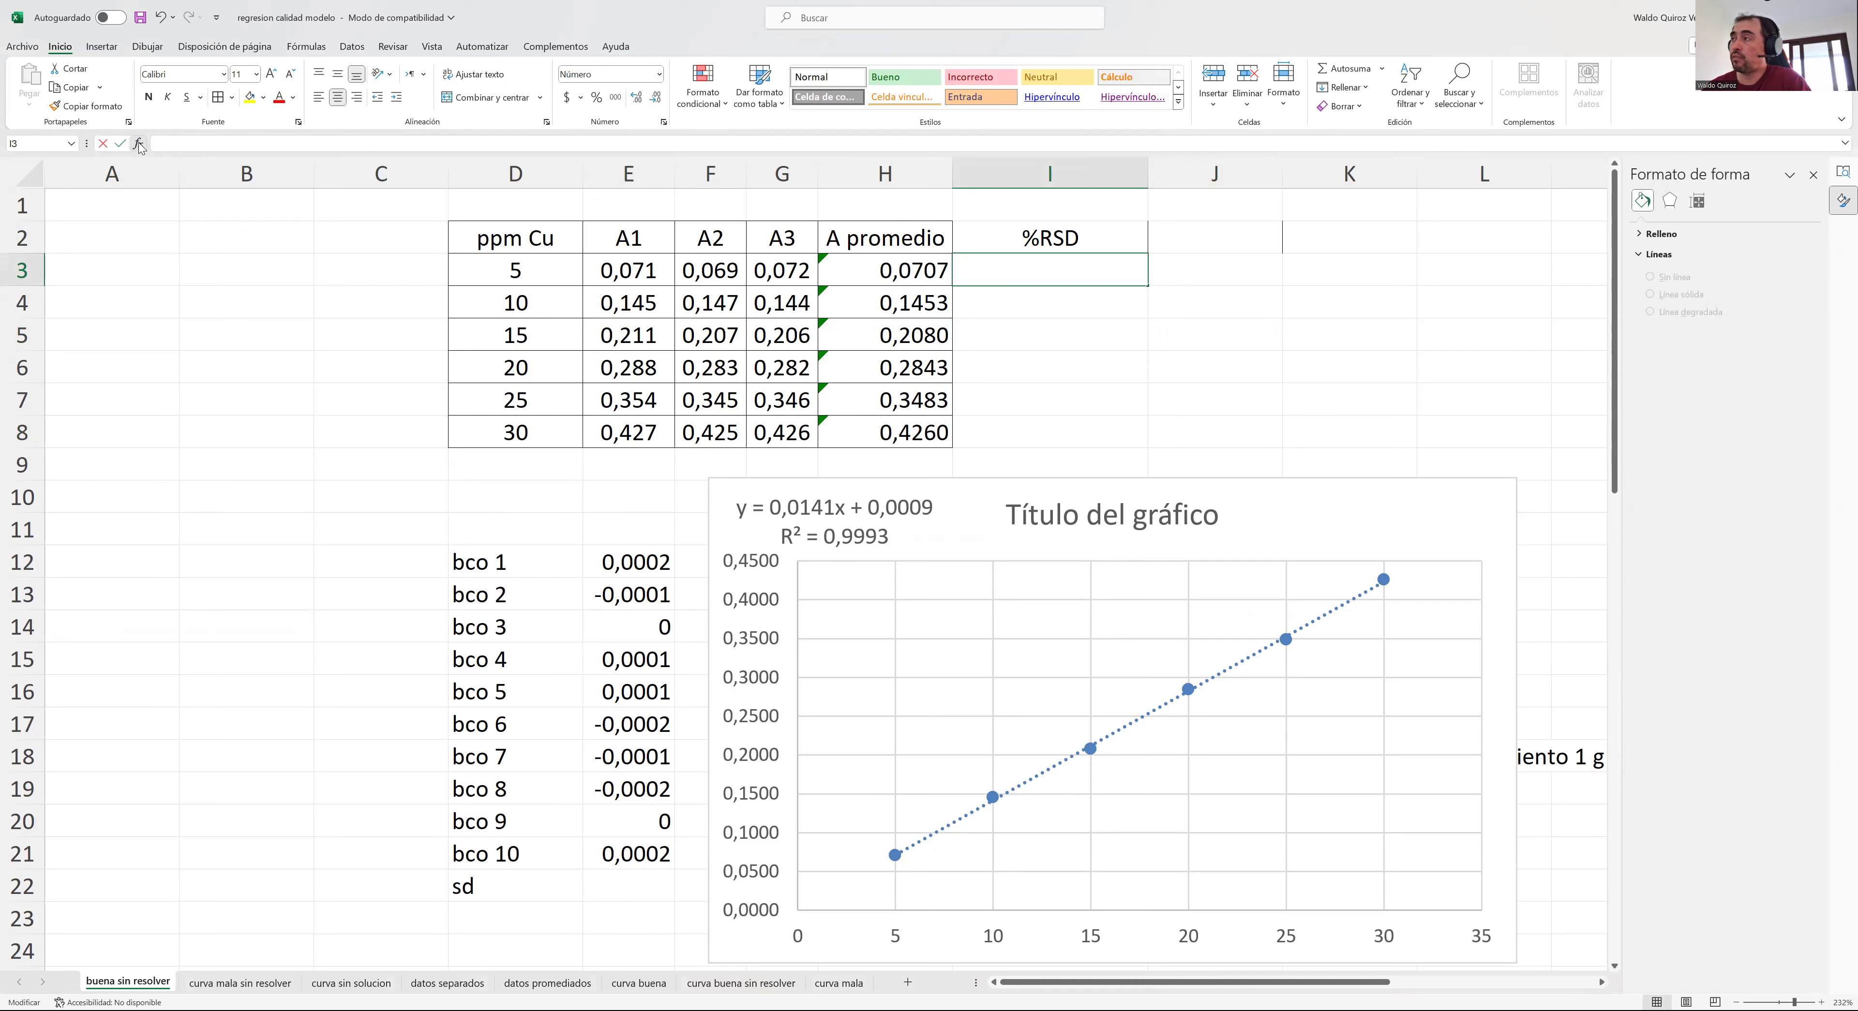
{"action": "left_click", "coordinate": [1135, 371]}
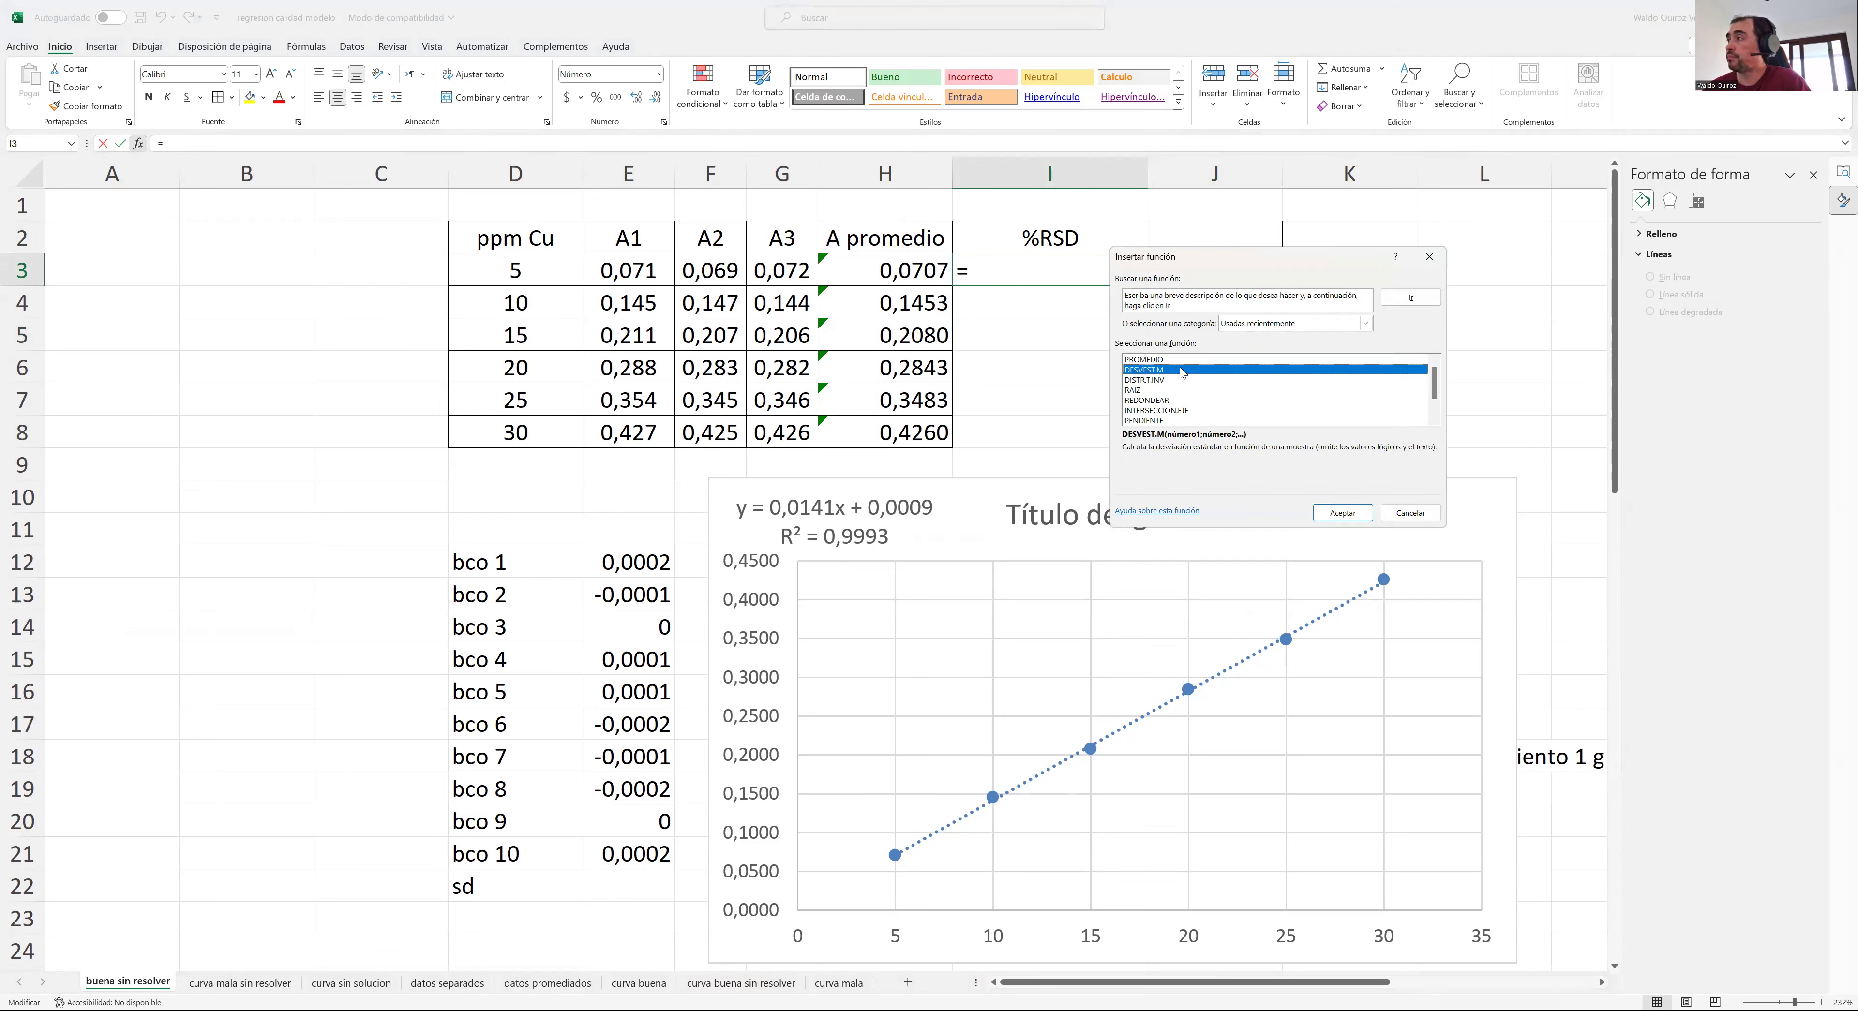
{"action": "left_click", "coordinate": [1339, 514]}
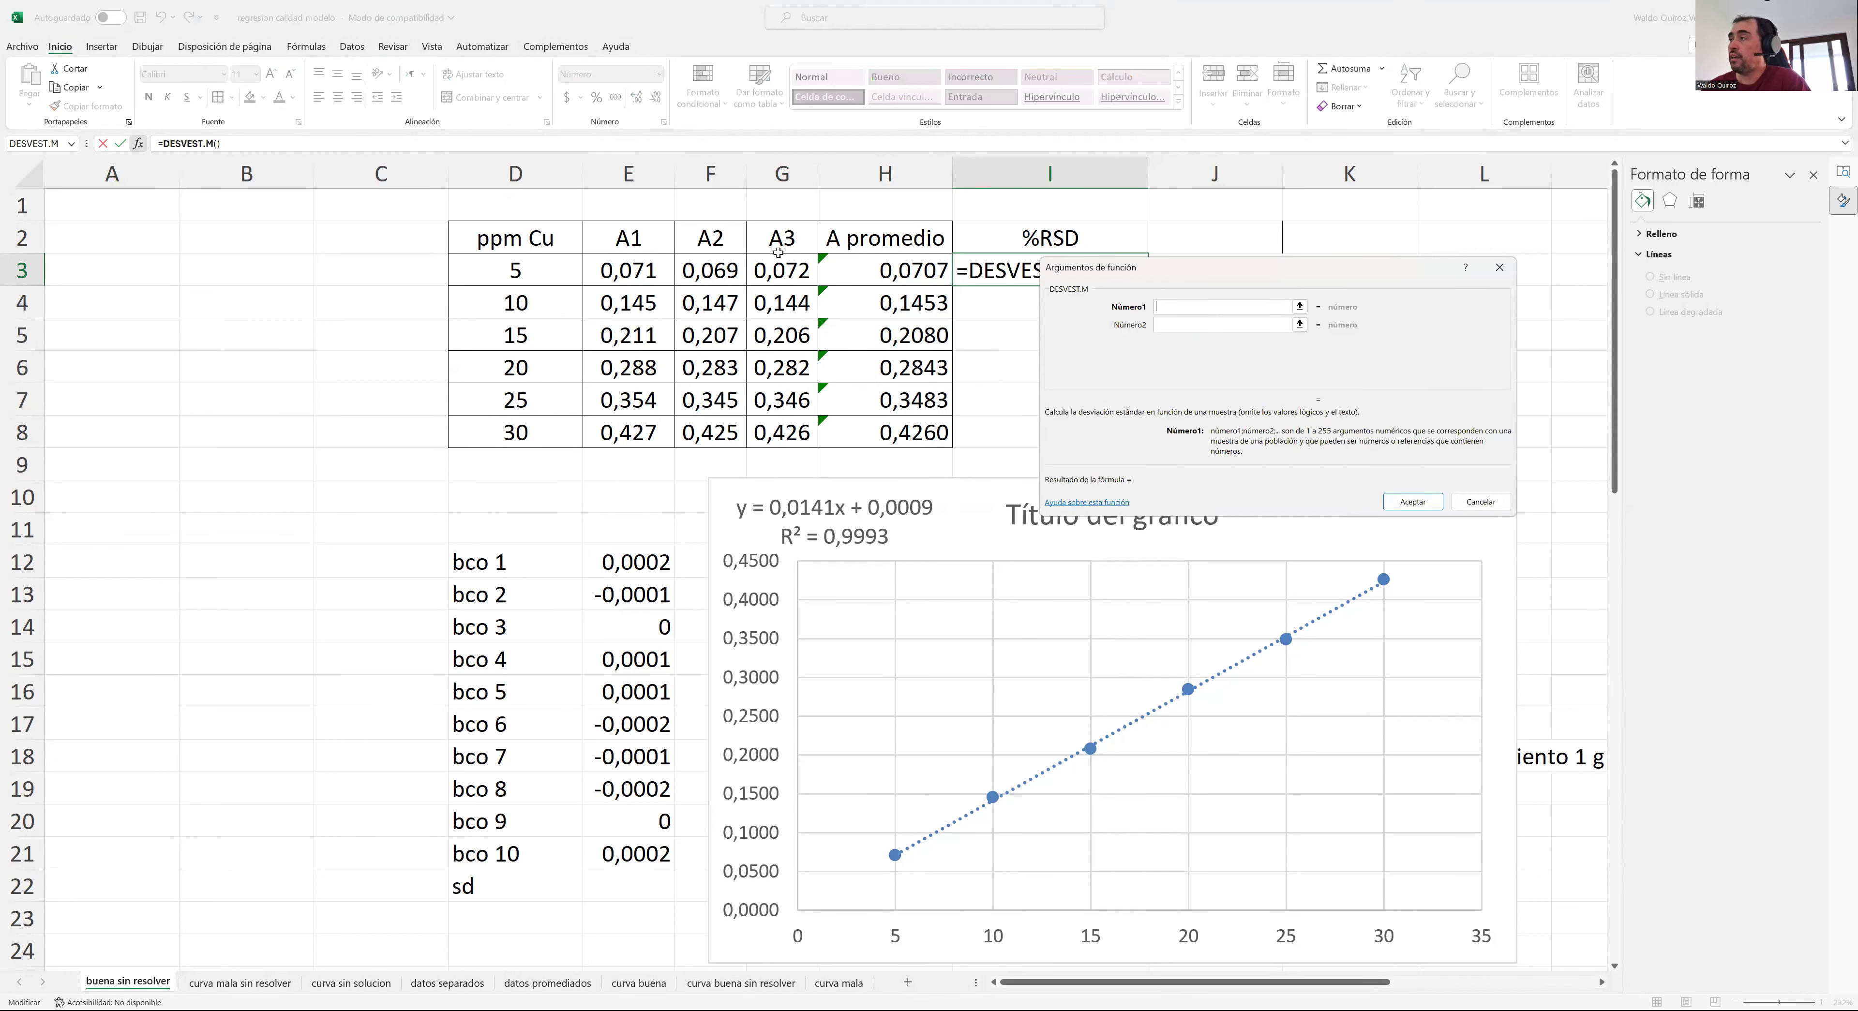
{"action": "left_click_drag", "start_coordinate": [620, 272], "coordinate": [781, 272]}
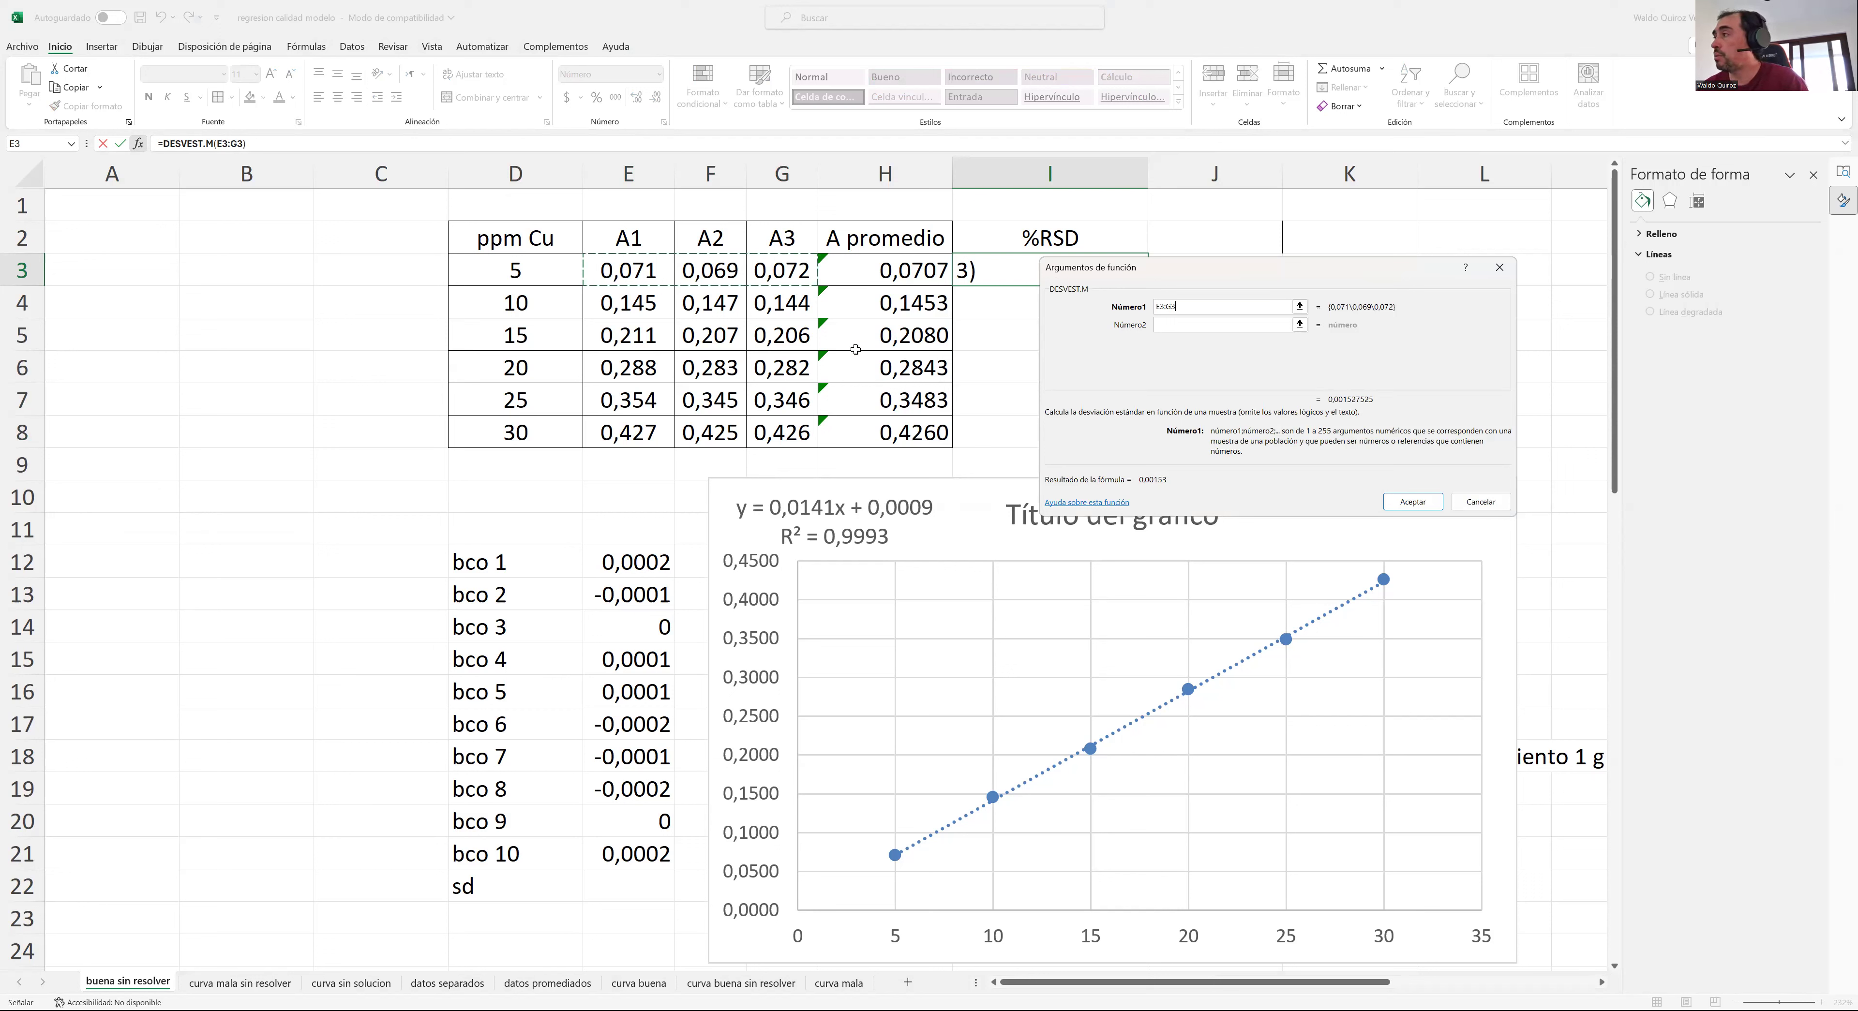
{"action": "left_click", "coordinate": [1411, 502]}
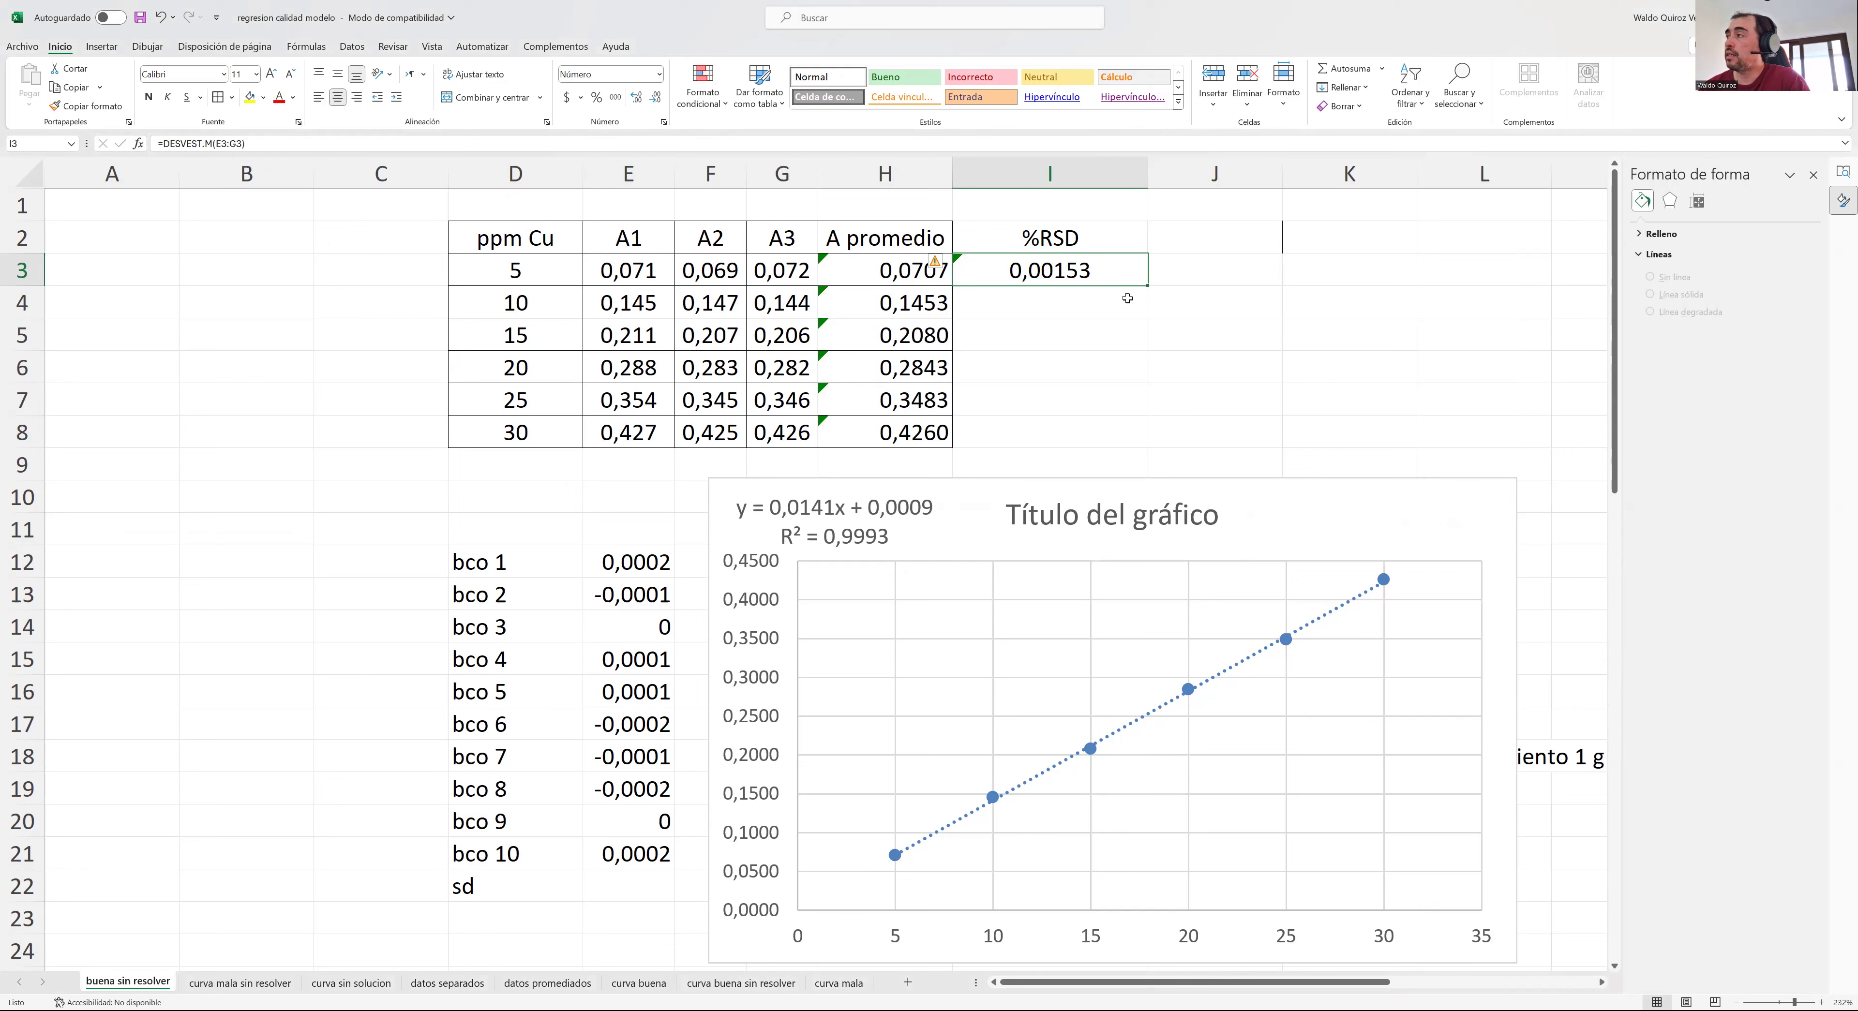
{"action": "left_click_drag", "start_coordinate": [1147, 286], "coordinate": [1134, 444]}
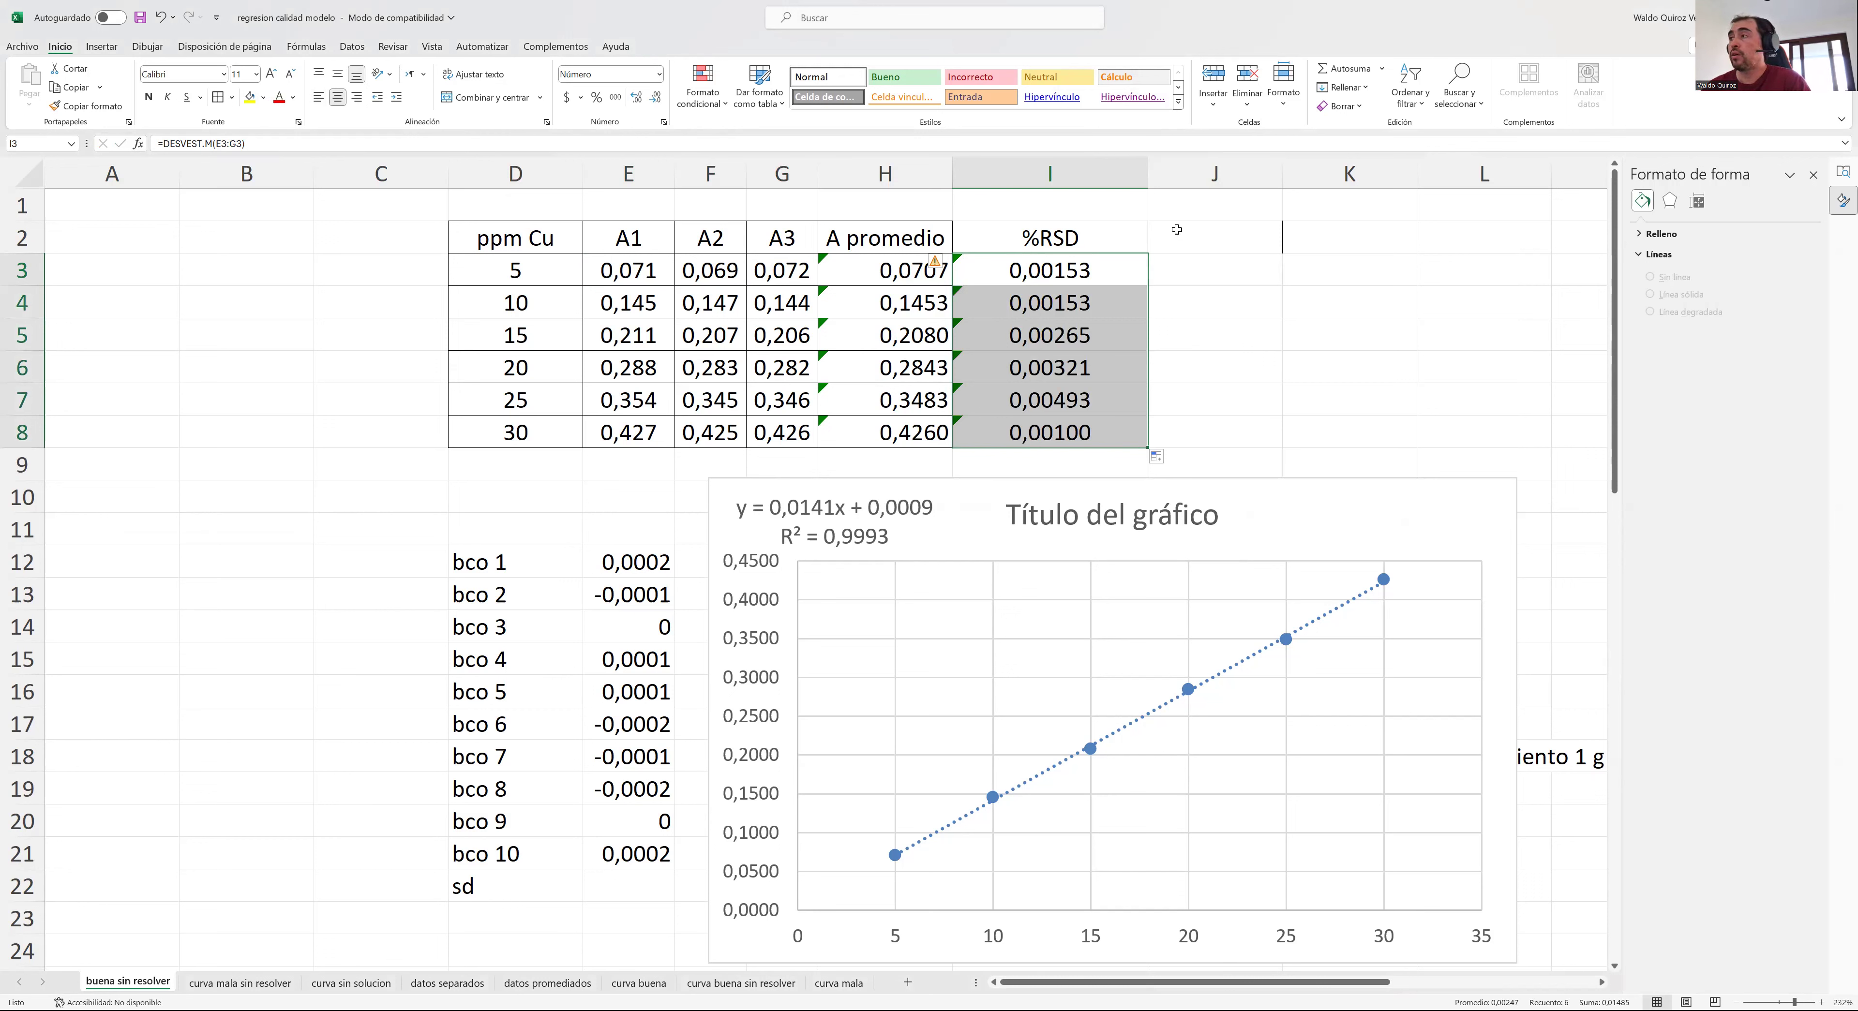
- Extend the I3 formula to =DESVEST.M(E3:G3)/H3*100 and fill it down to I8
{"action": "left_click", "coordinate": [254, 146]}
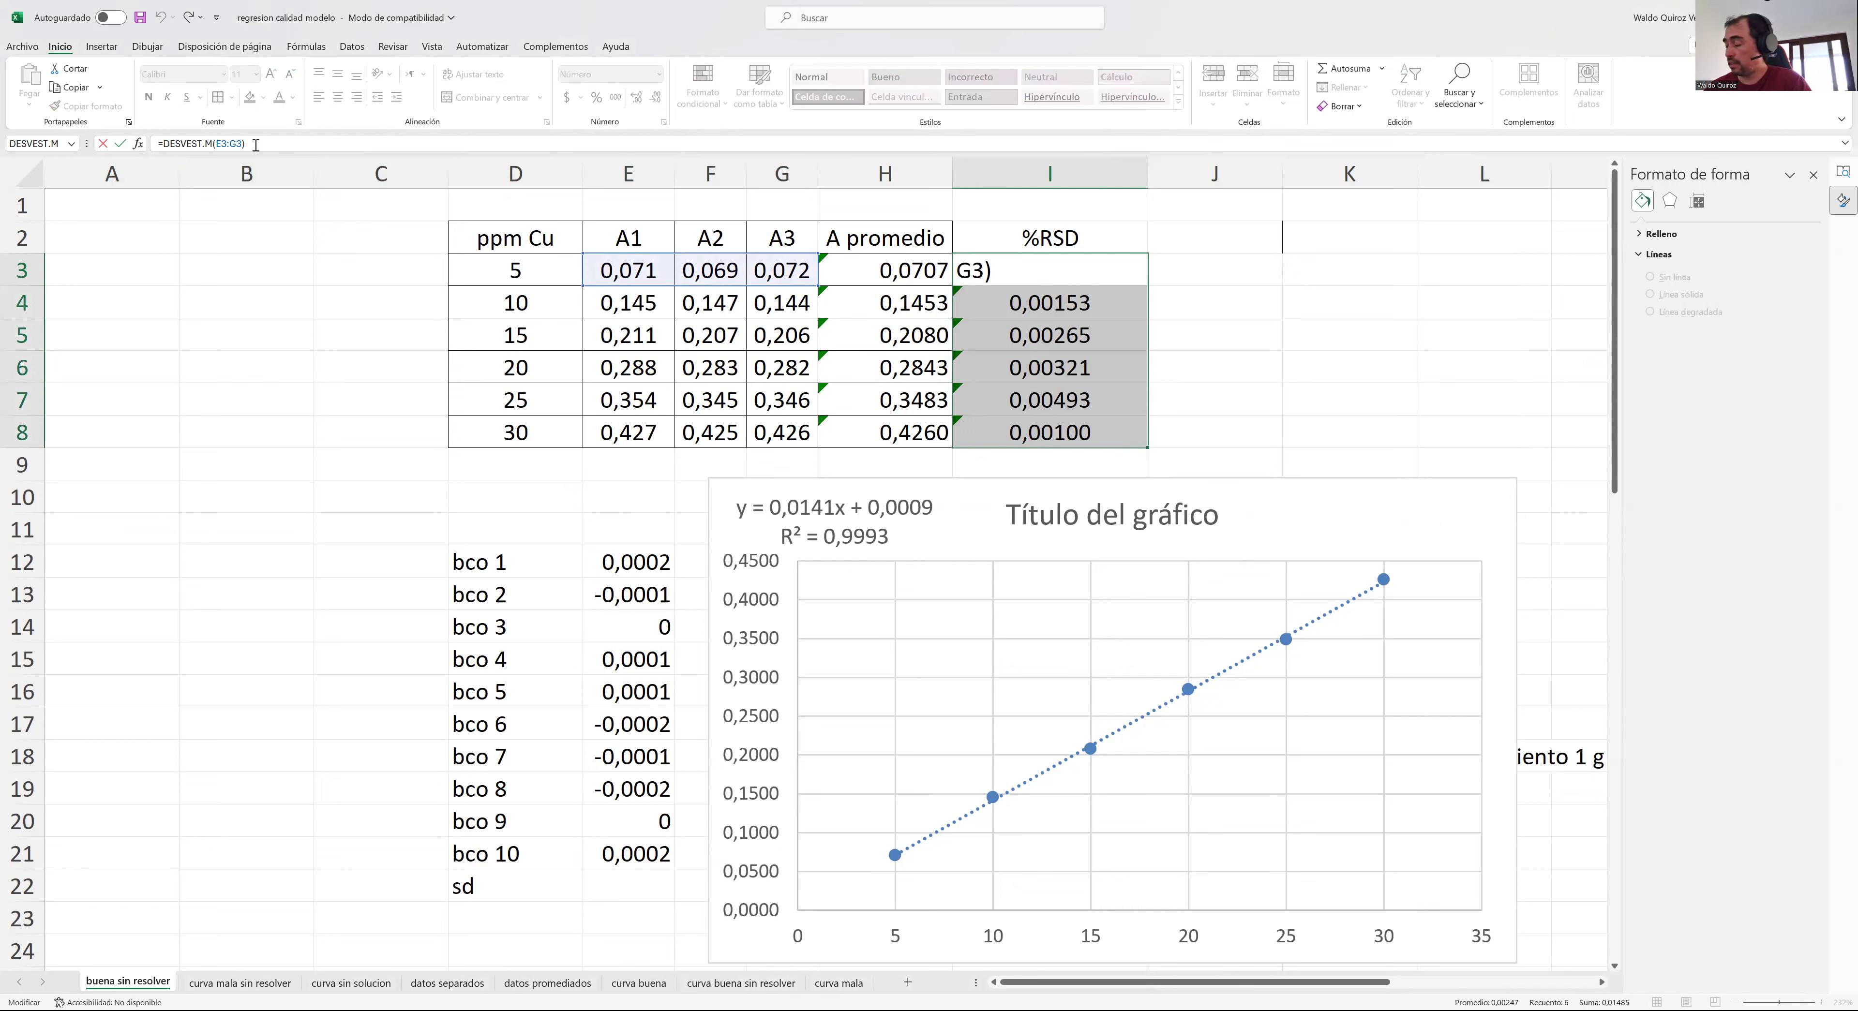
{"action": "type", "text": "/"}
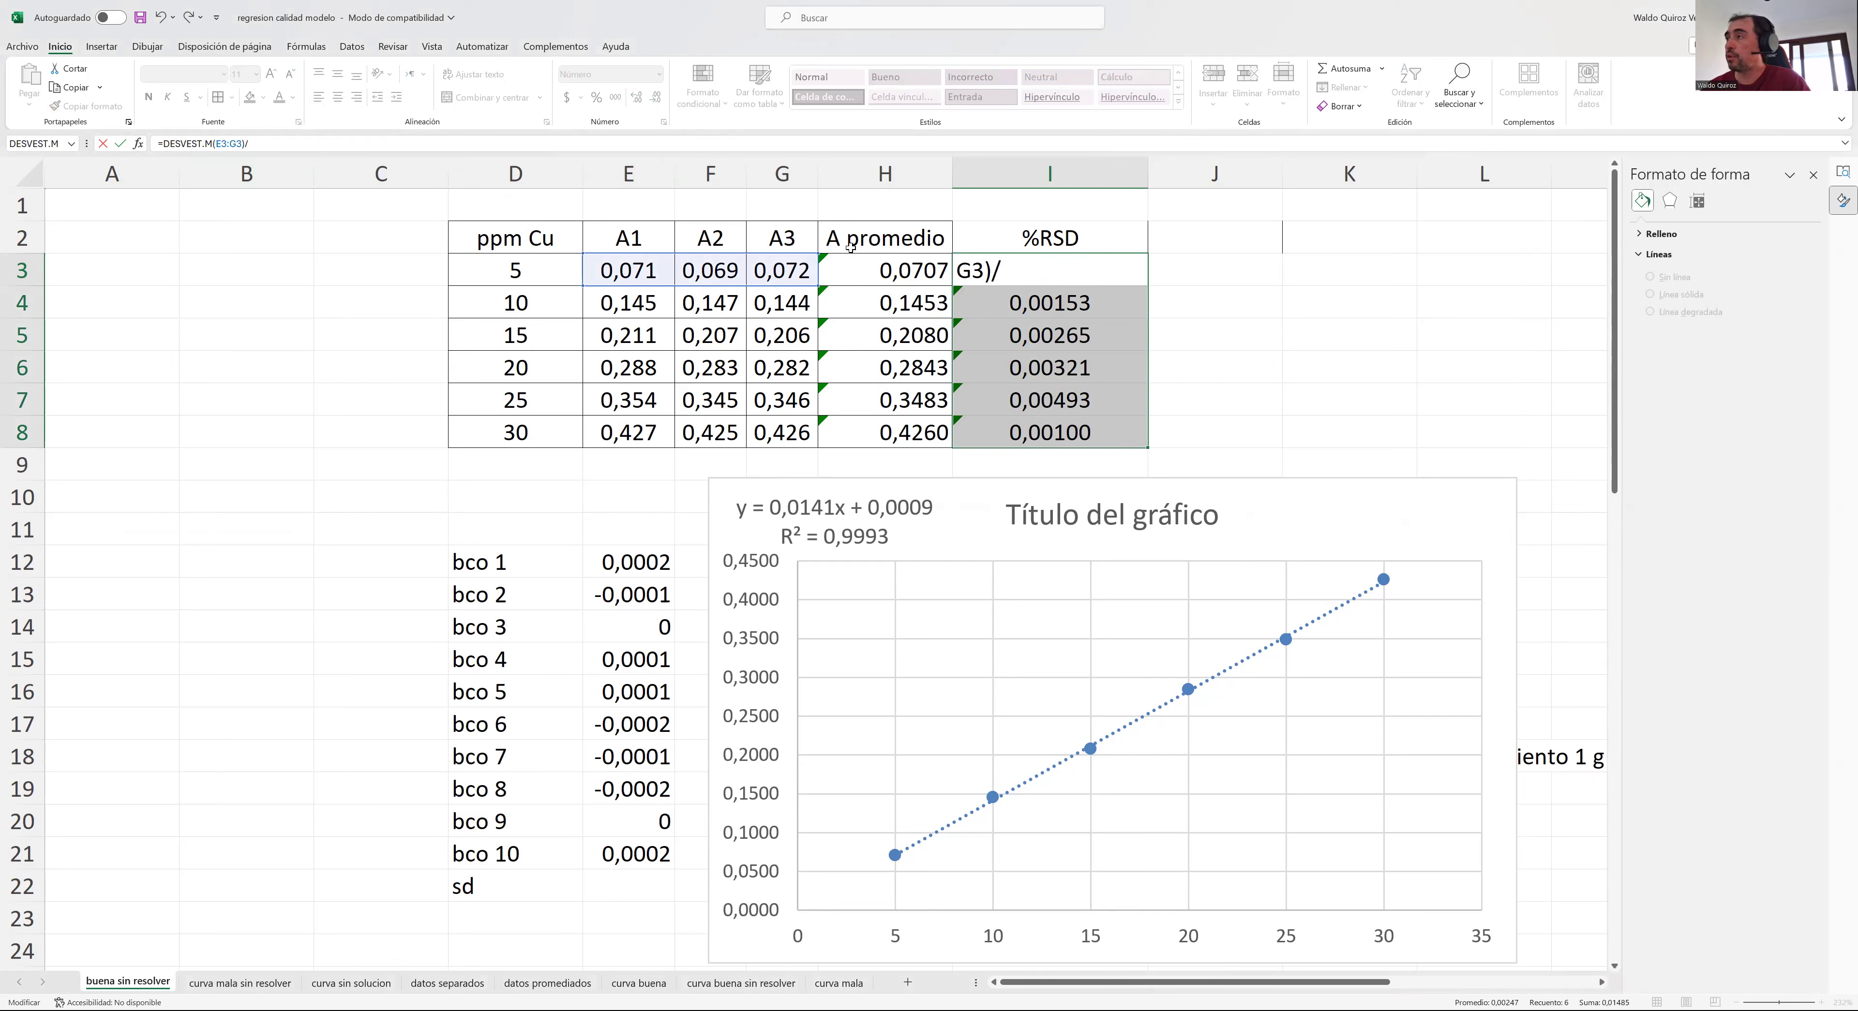
{"action": "left_click", "coordinate": [856, 264]}
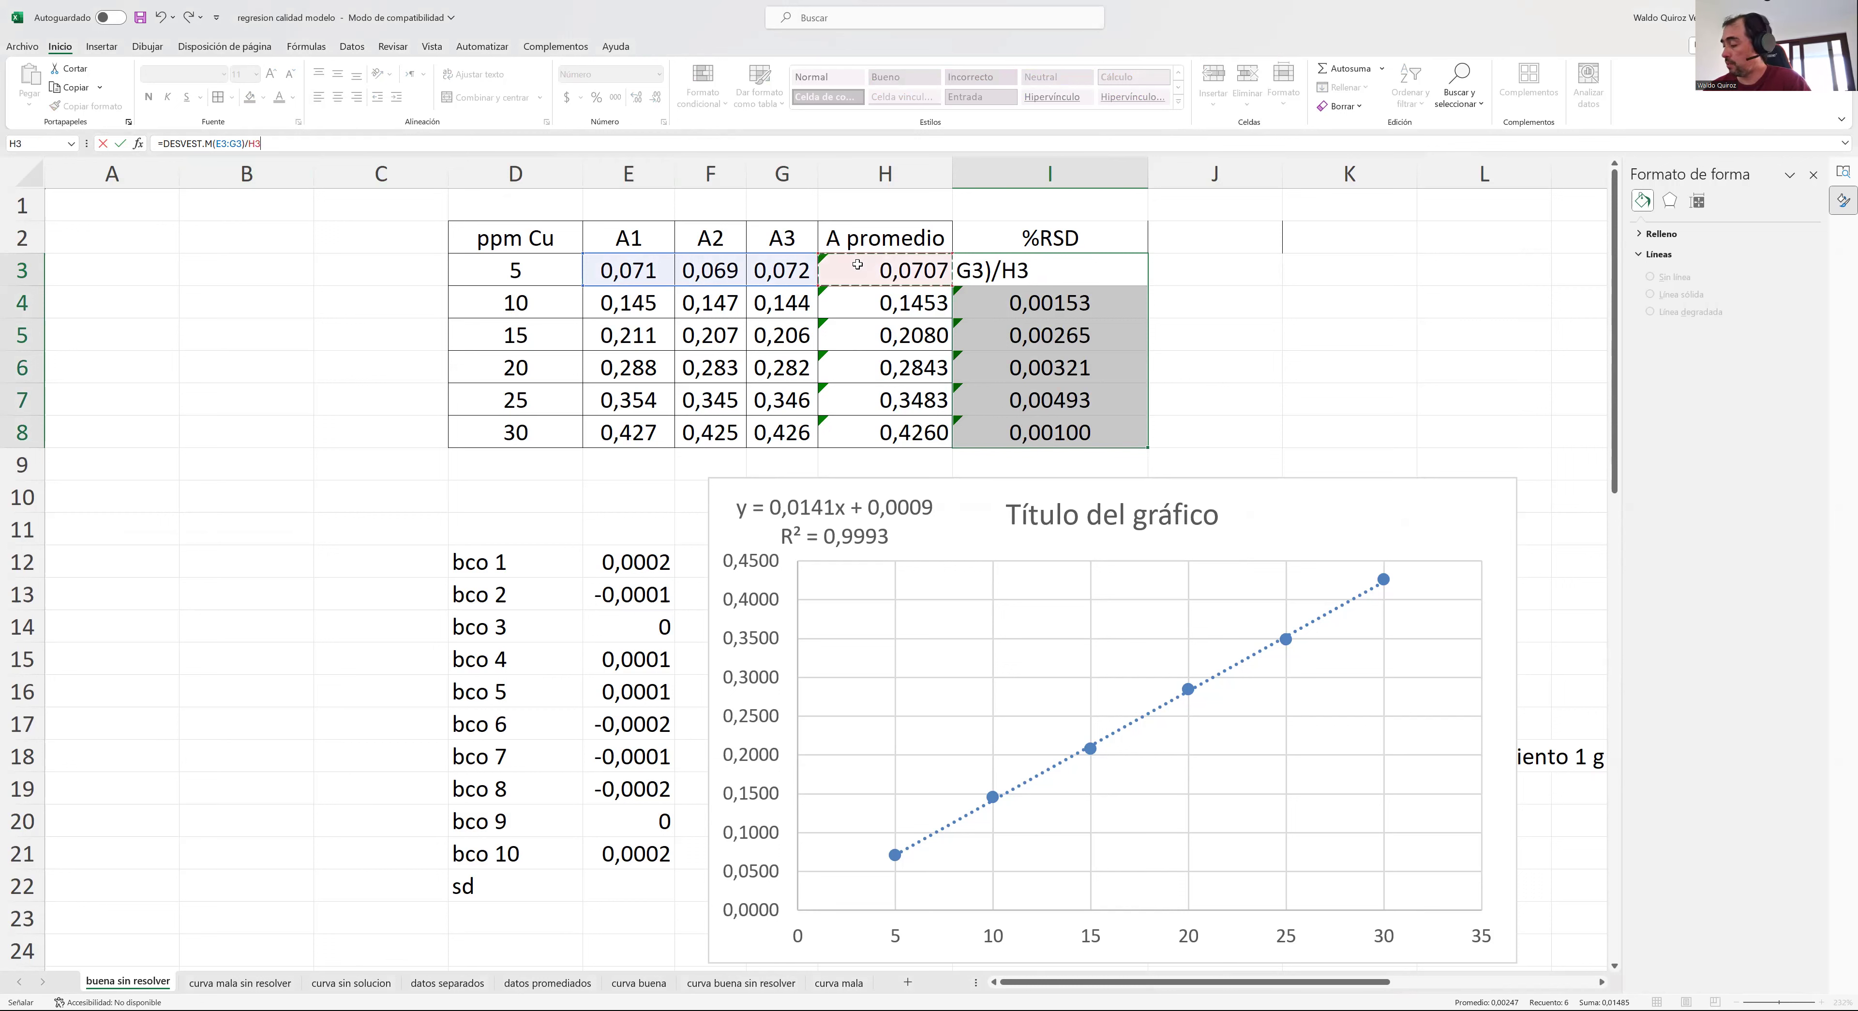
{"action": "type", "text": "*100"}
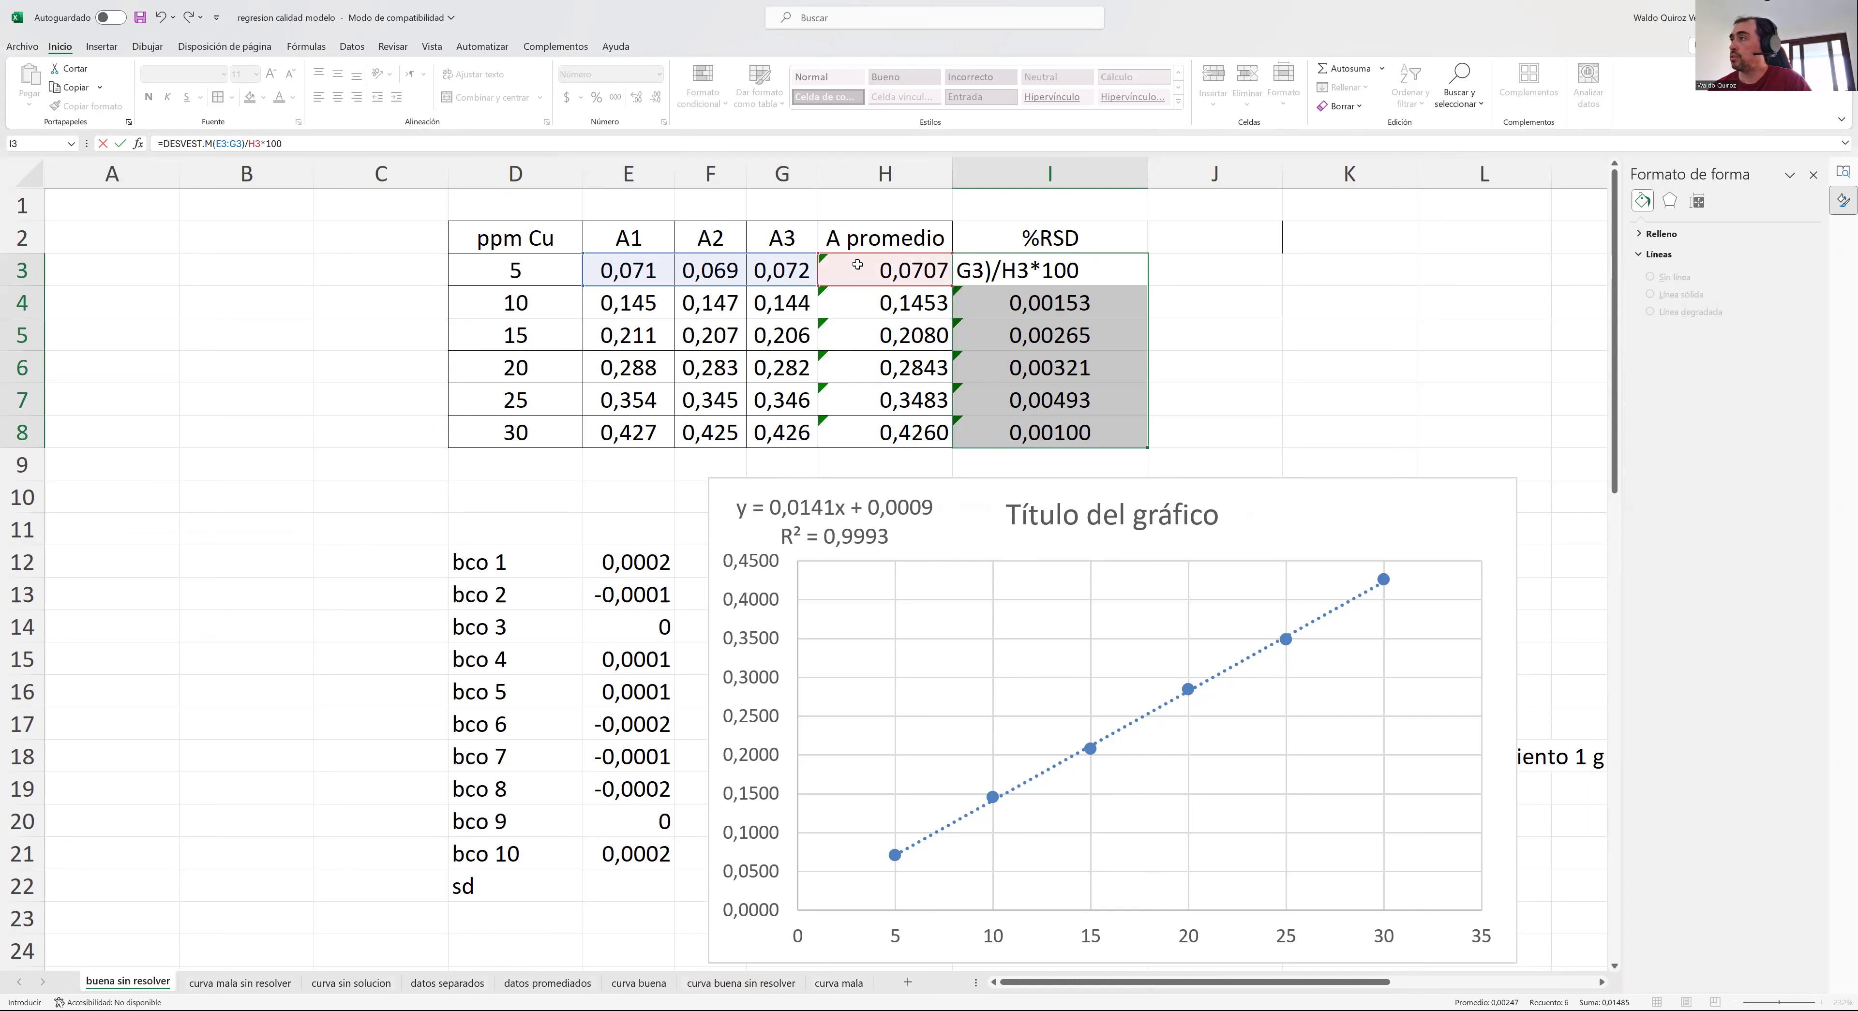
{"action": "key", "text": "Return"}
{"action": "left_click", "coordinate": [1076, 279]}
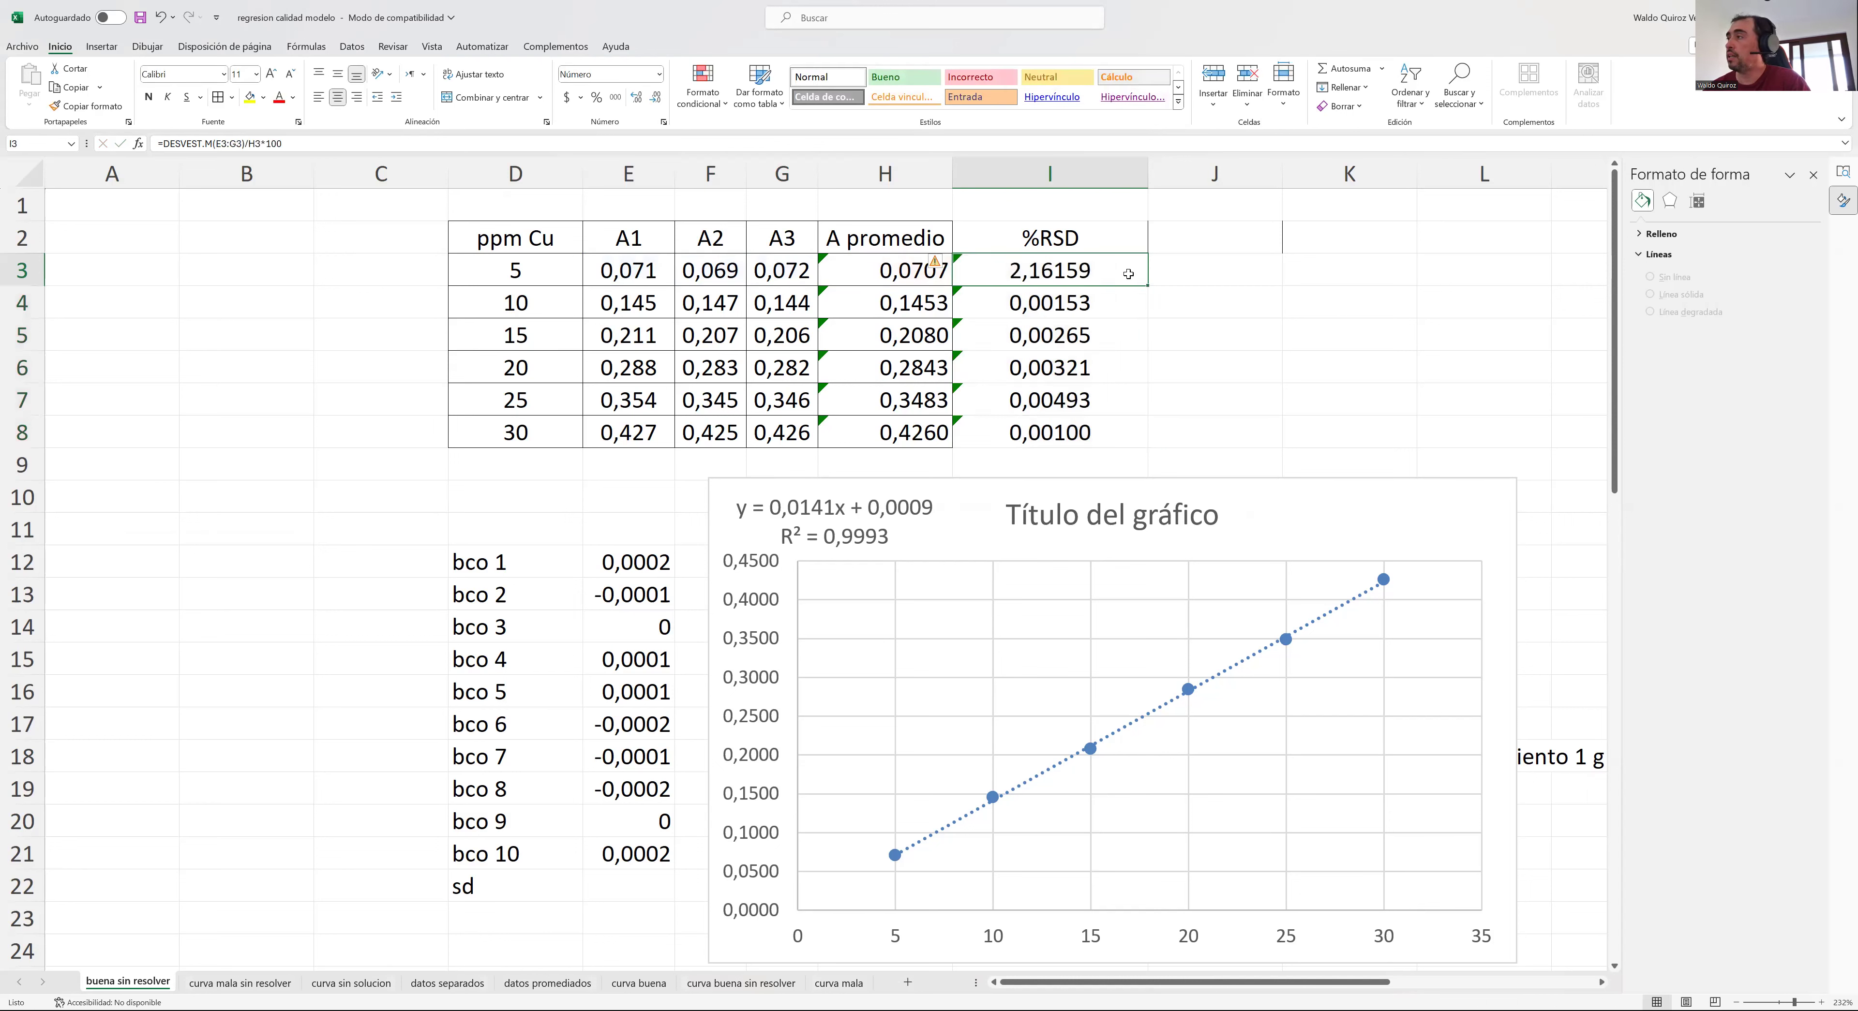
{"action": "left_click_drag", "start_coordinate": [1147, 286], "coordinate": [1152, 437]}
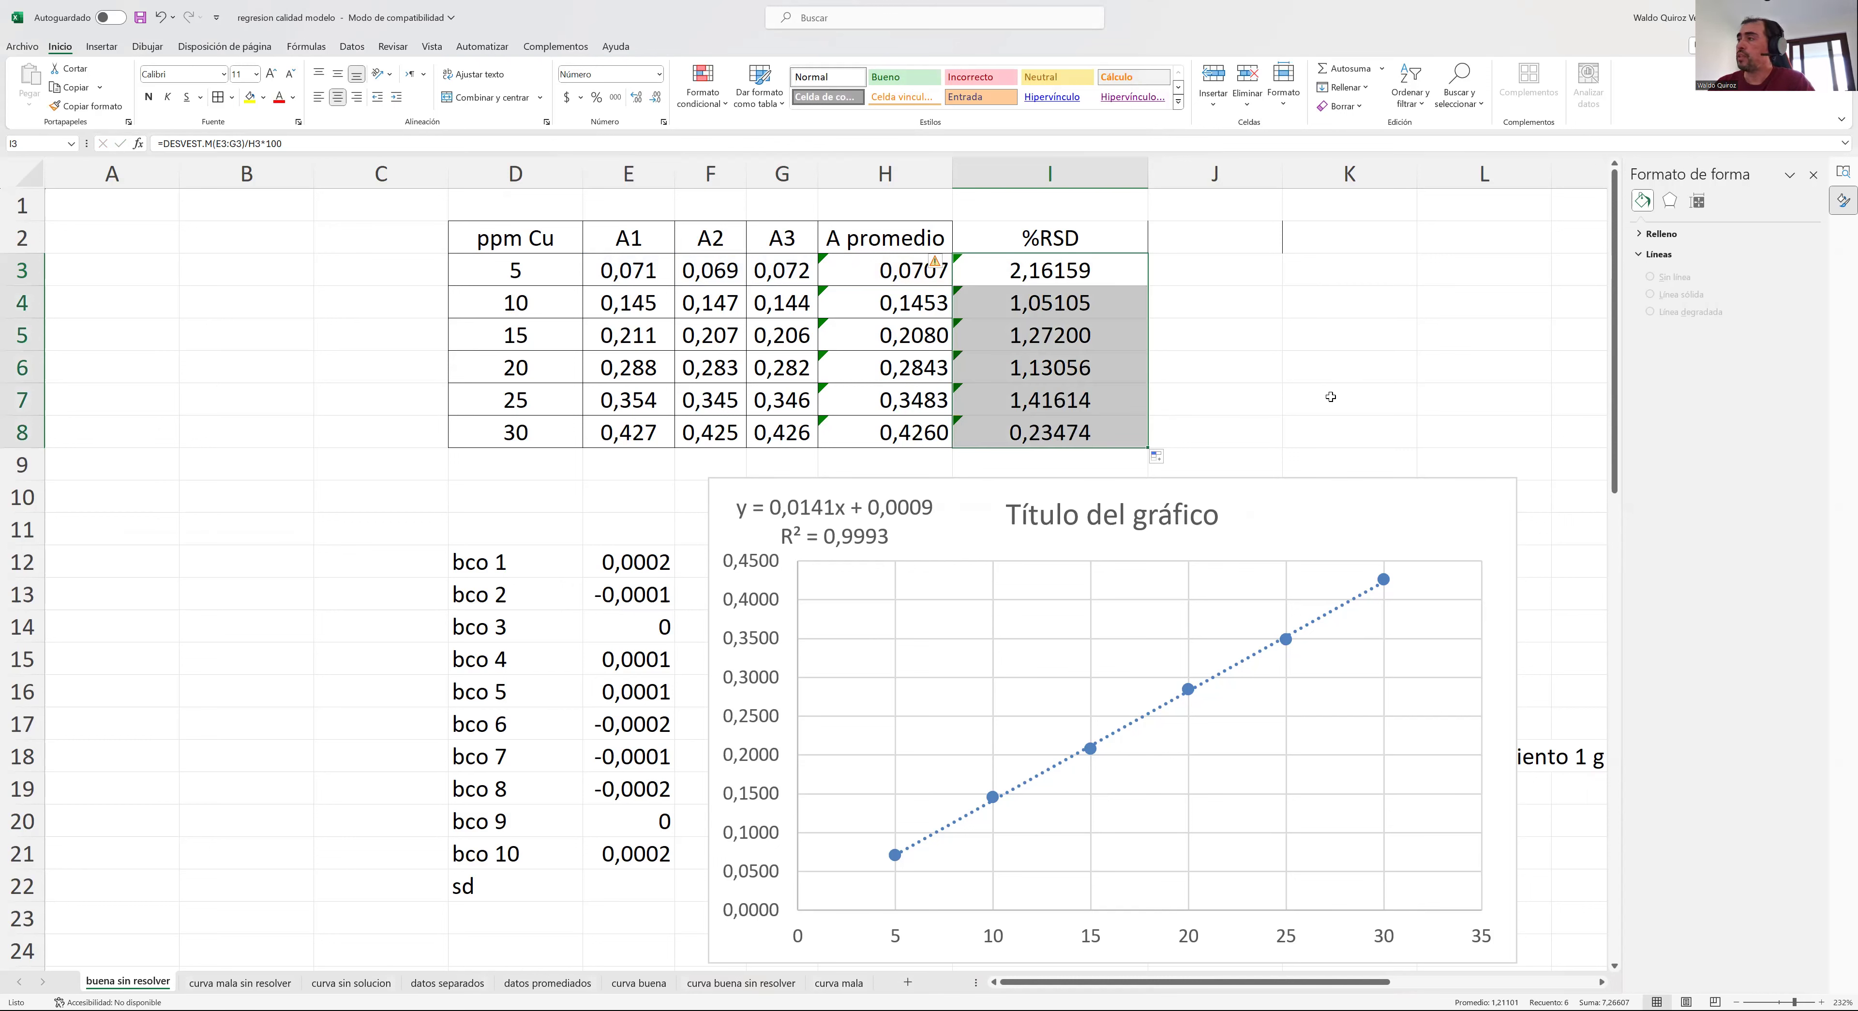
- Format the %RSD values in I3:I8 to show one decimal place
{"action": "double_click", "coordinate": [656, 99]}
{"action": "double_click", "coordinate": [657, 100]}
{"action": "left_click", "coordinate": [656, 100]}
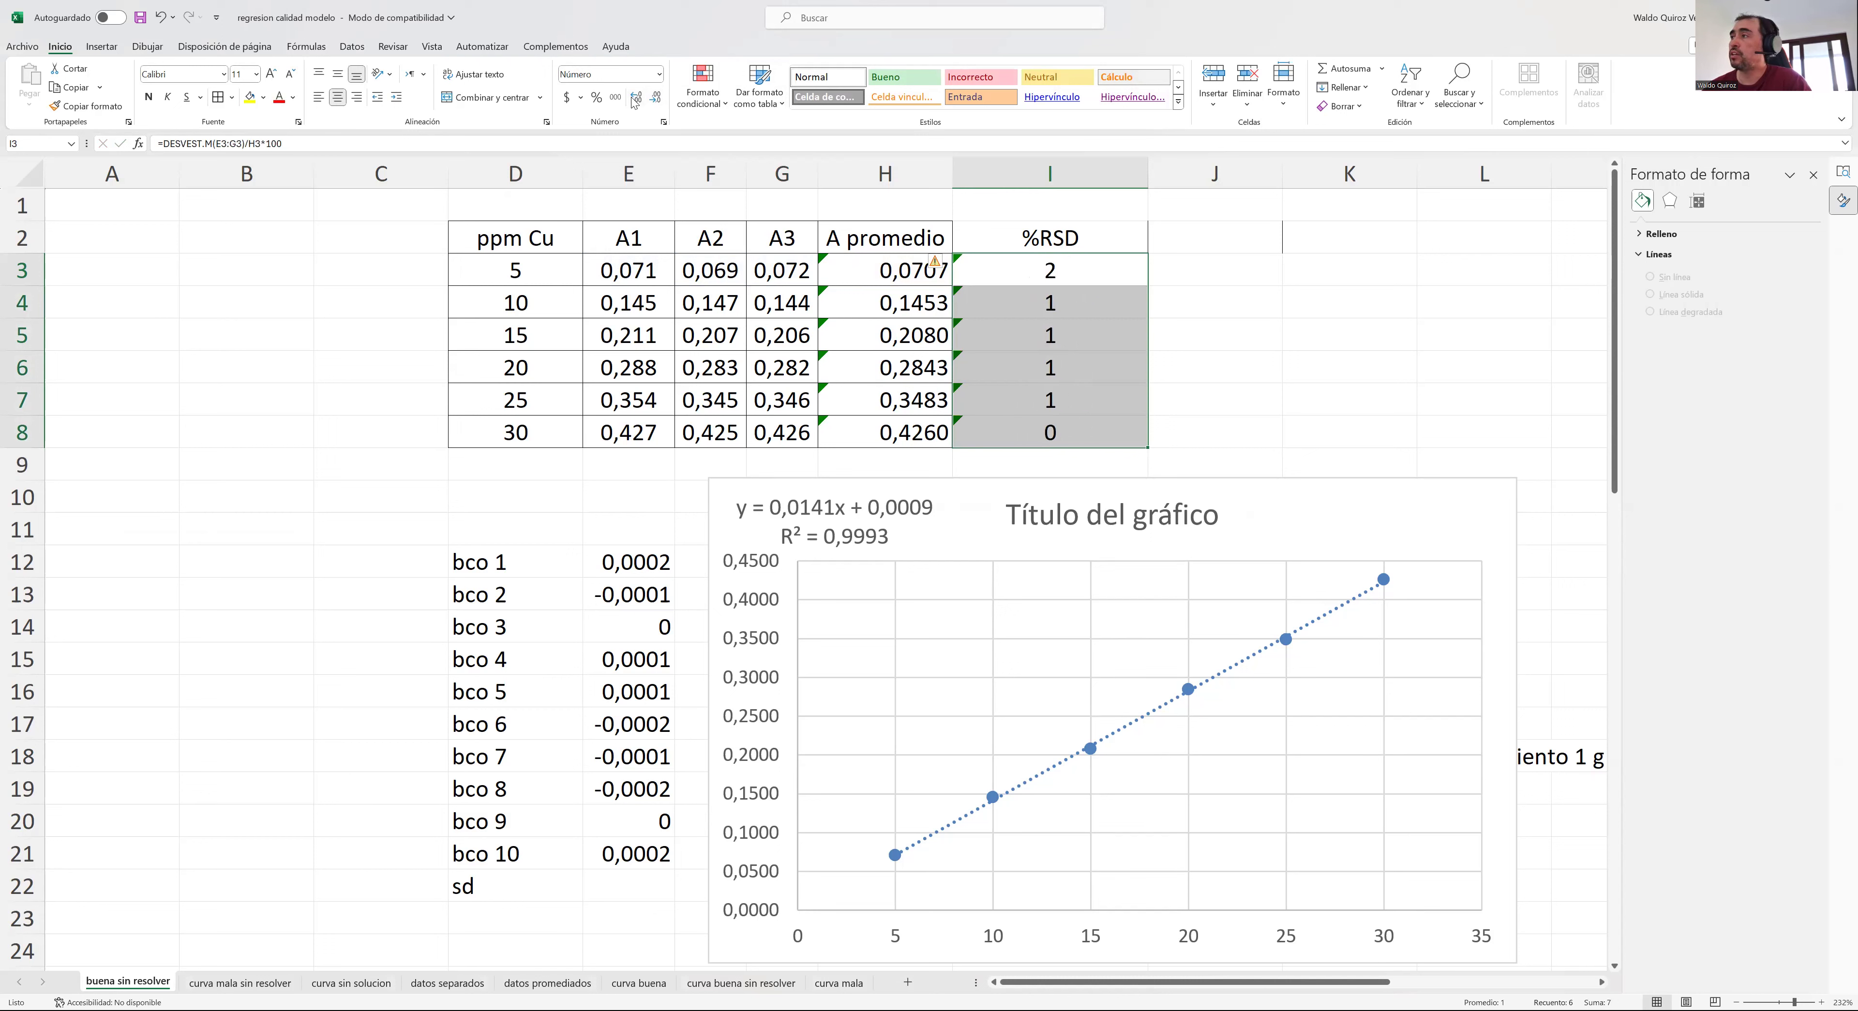
{"action": "left_click", "coordinate": [635, 99]}
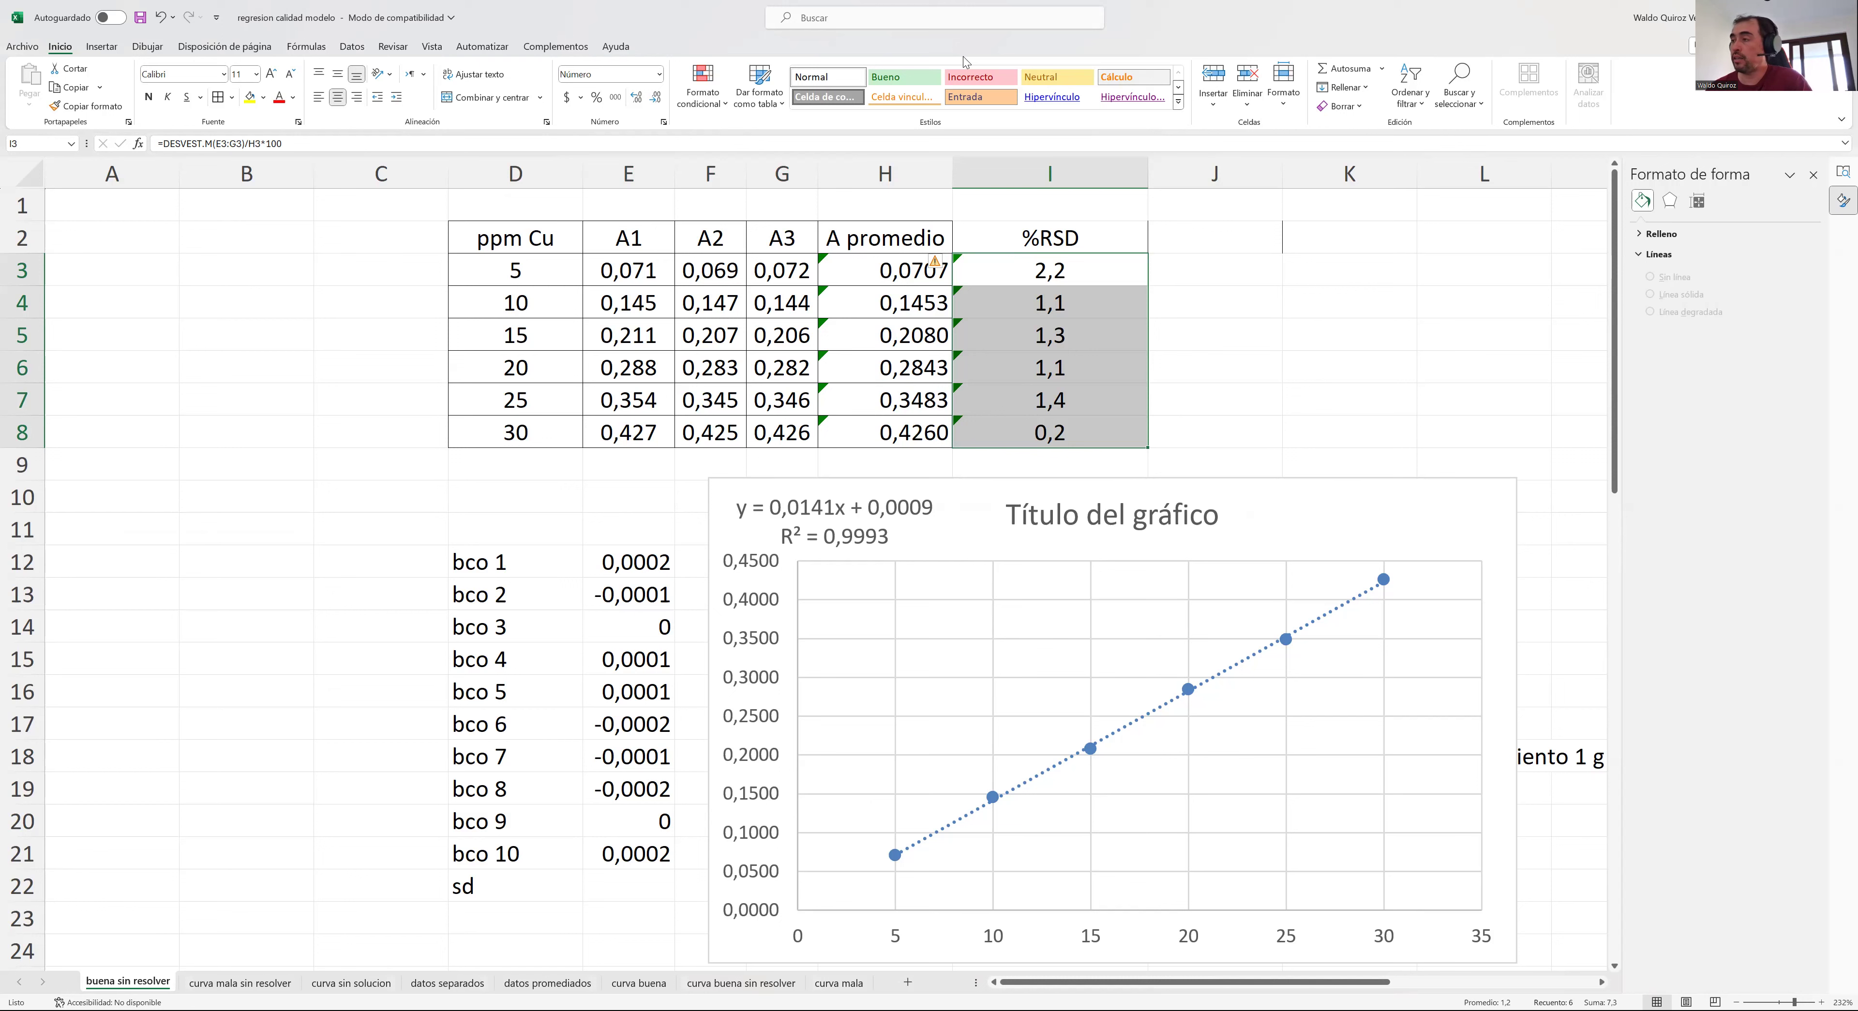
- Calculate the blanks' standard deviation in E22, beside the sd label, using DESVEST.M over E12:E21
{"action": "left_click", "coordinate": [976, 498]}
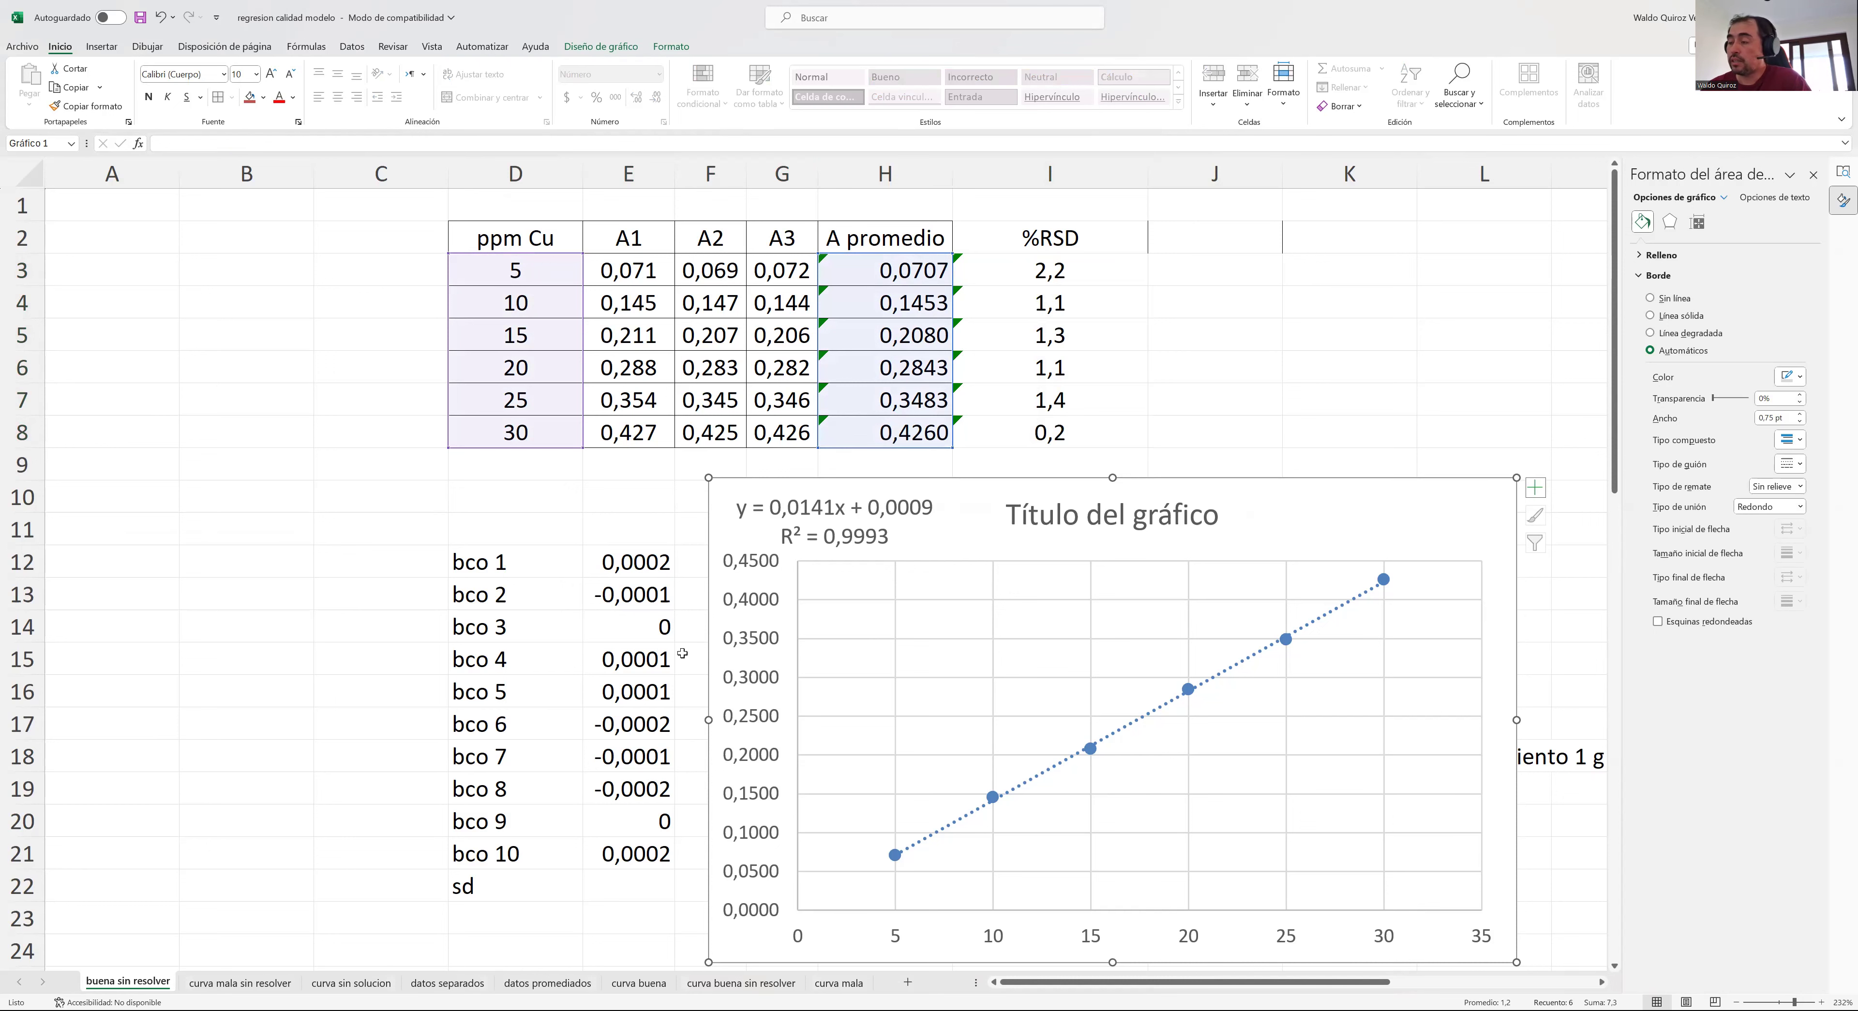
{"action": "scroll", "coordinate": [683, 653], "scroll_direction": "down", "scroll_amount": 1}
{"action": "left_click", "coordinate": [623, 785]}
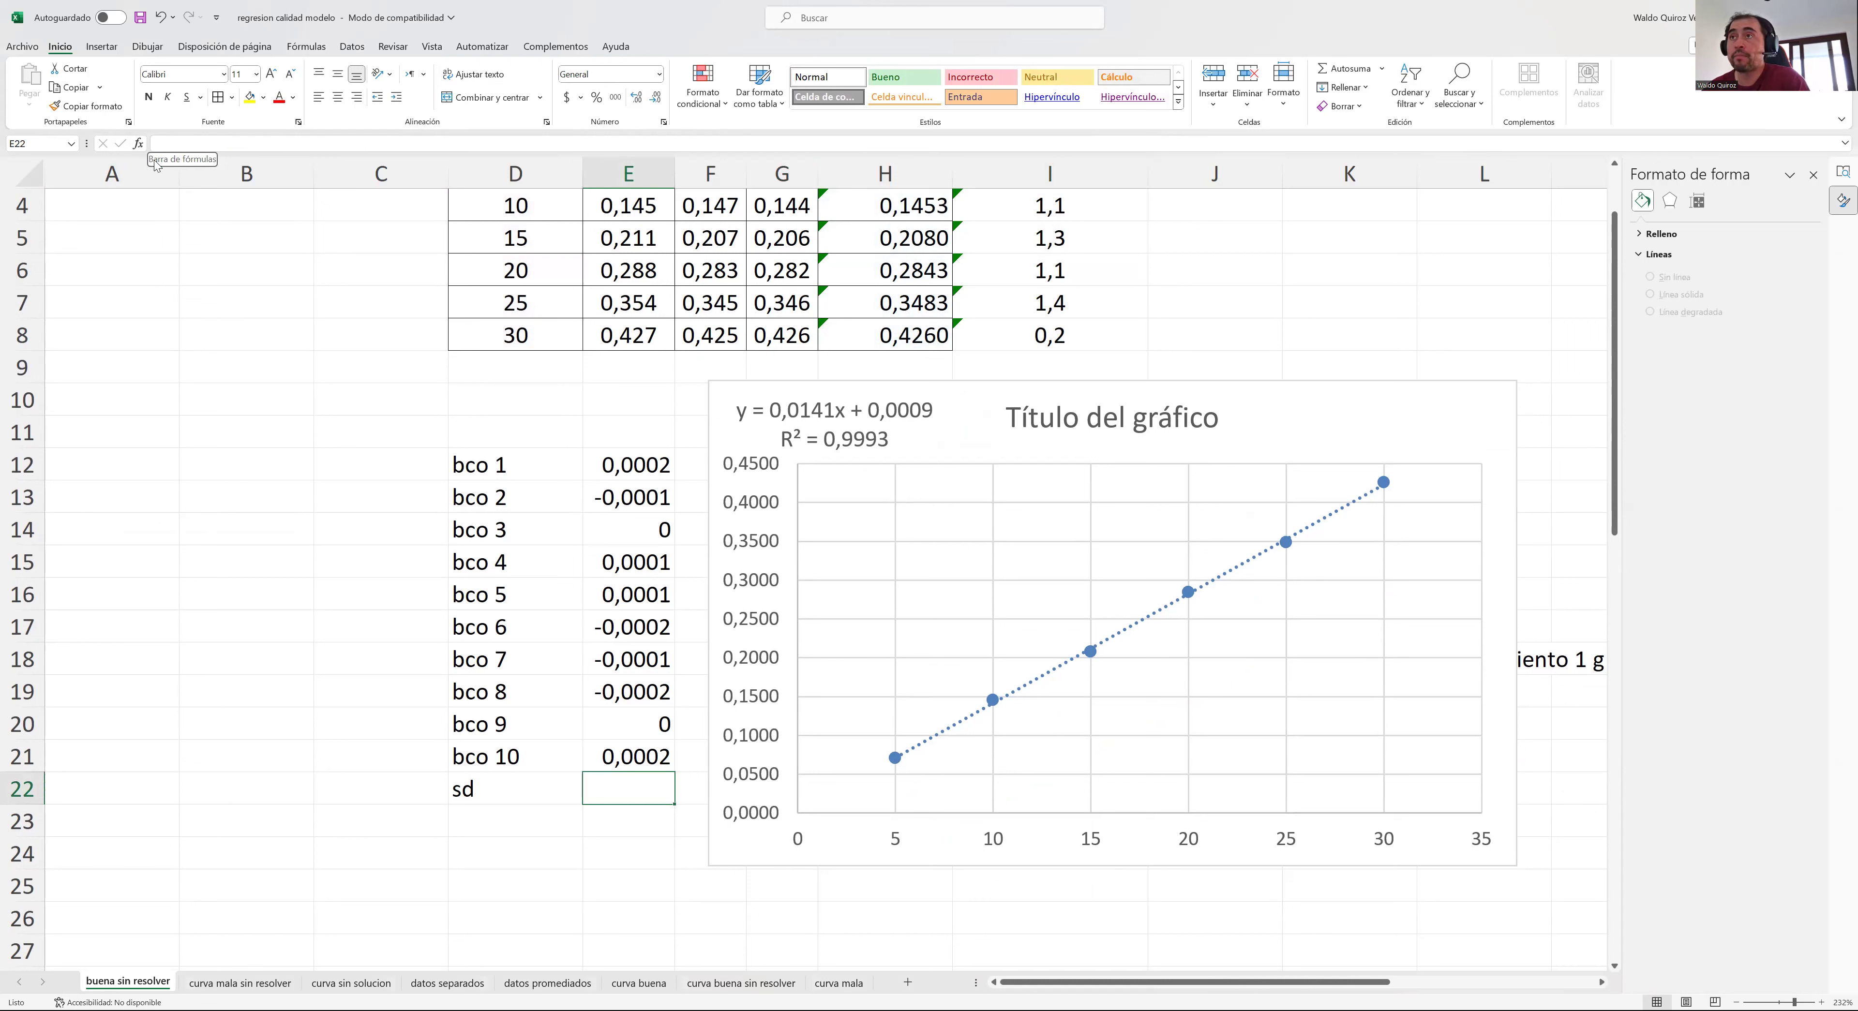
{"action": "left_click", "coordinate": [153, 143]}
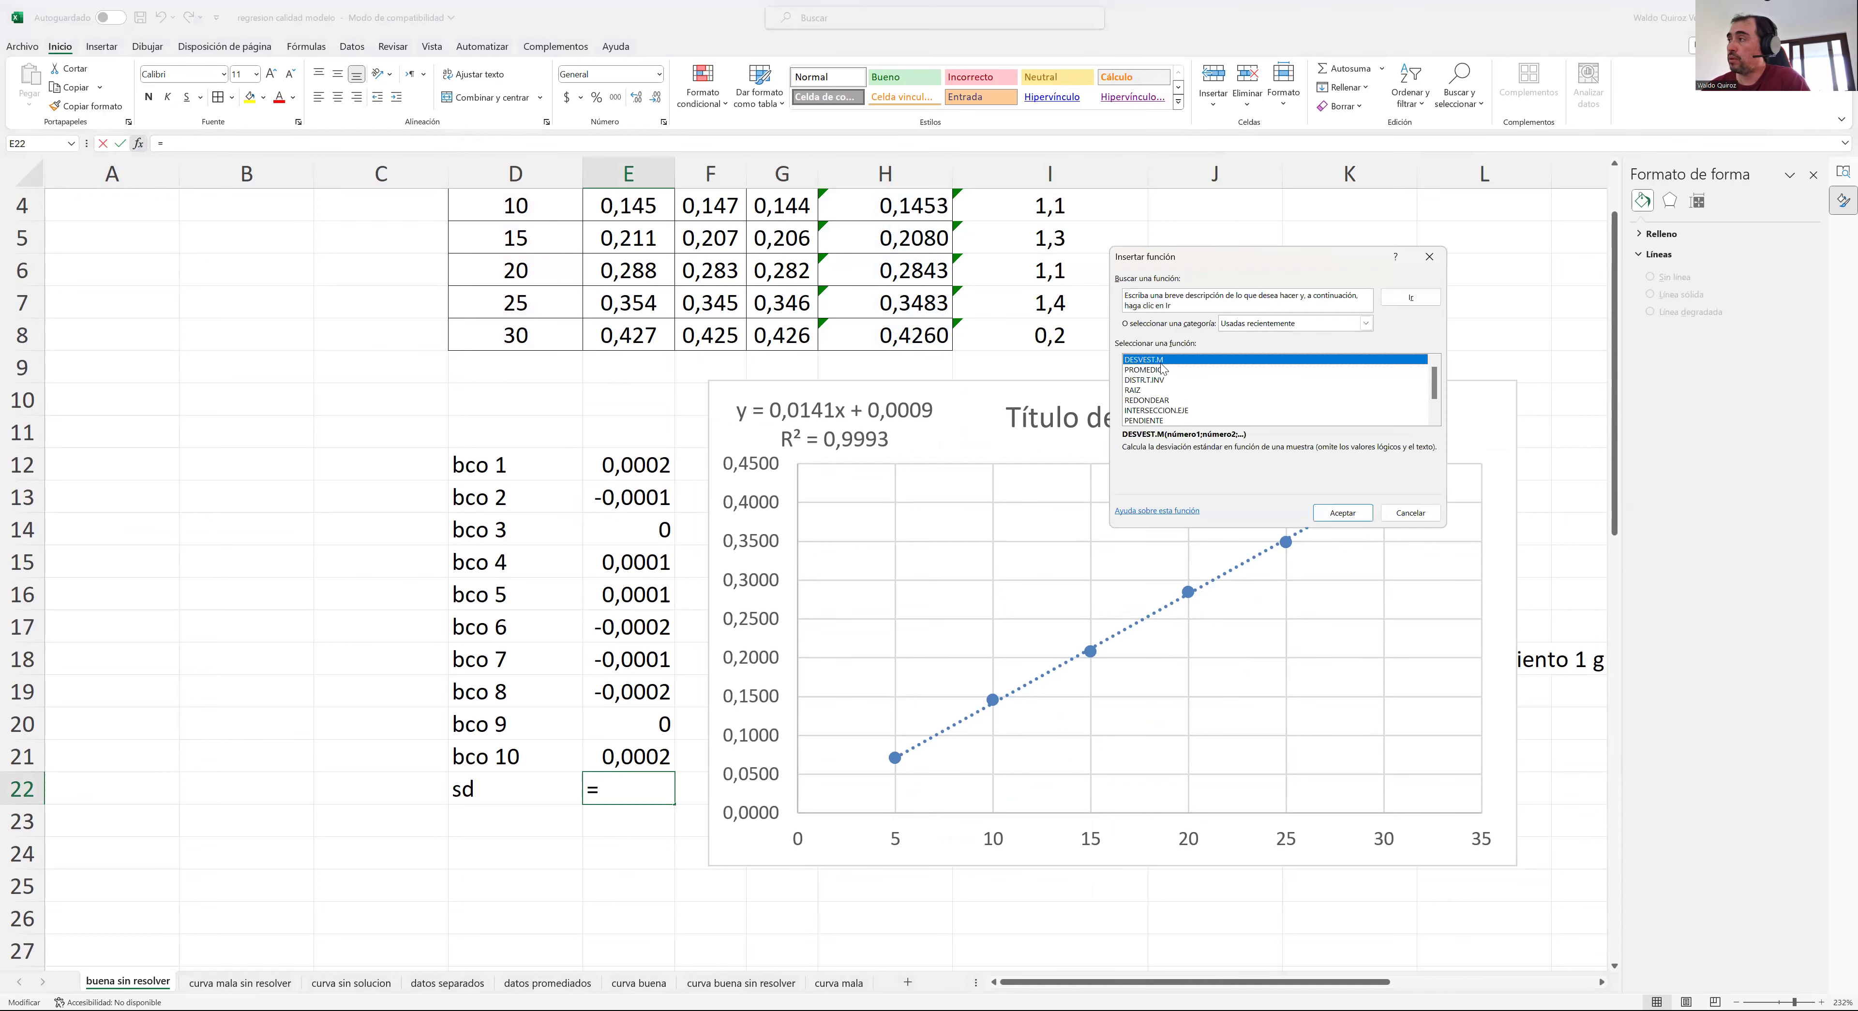
{"action": "double_click", "coordinate": [1161, 363]}
{"action": "left_click", "coordinate": [635, 466]}
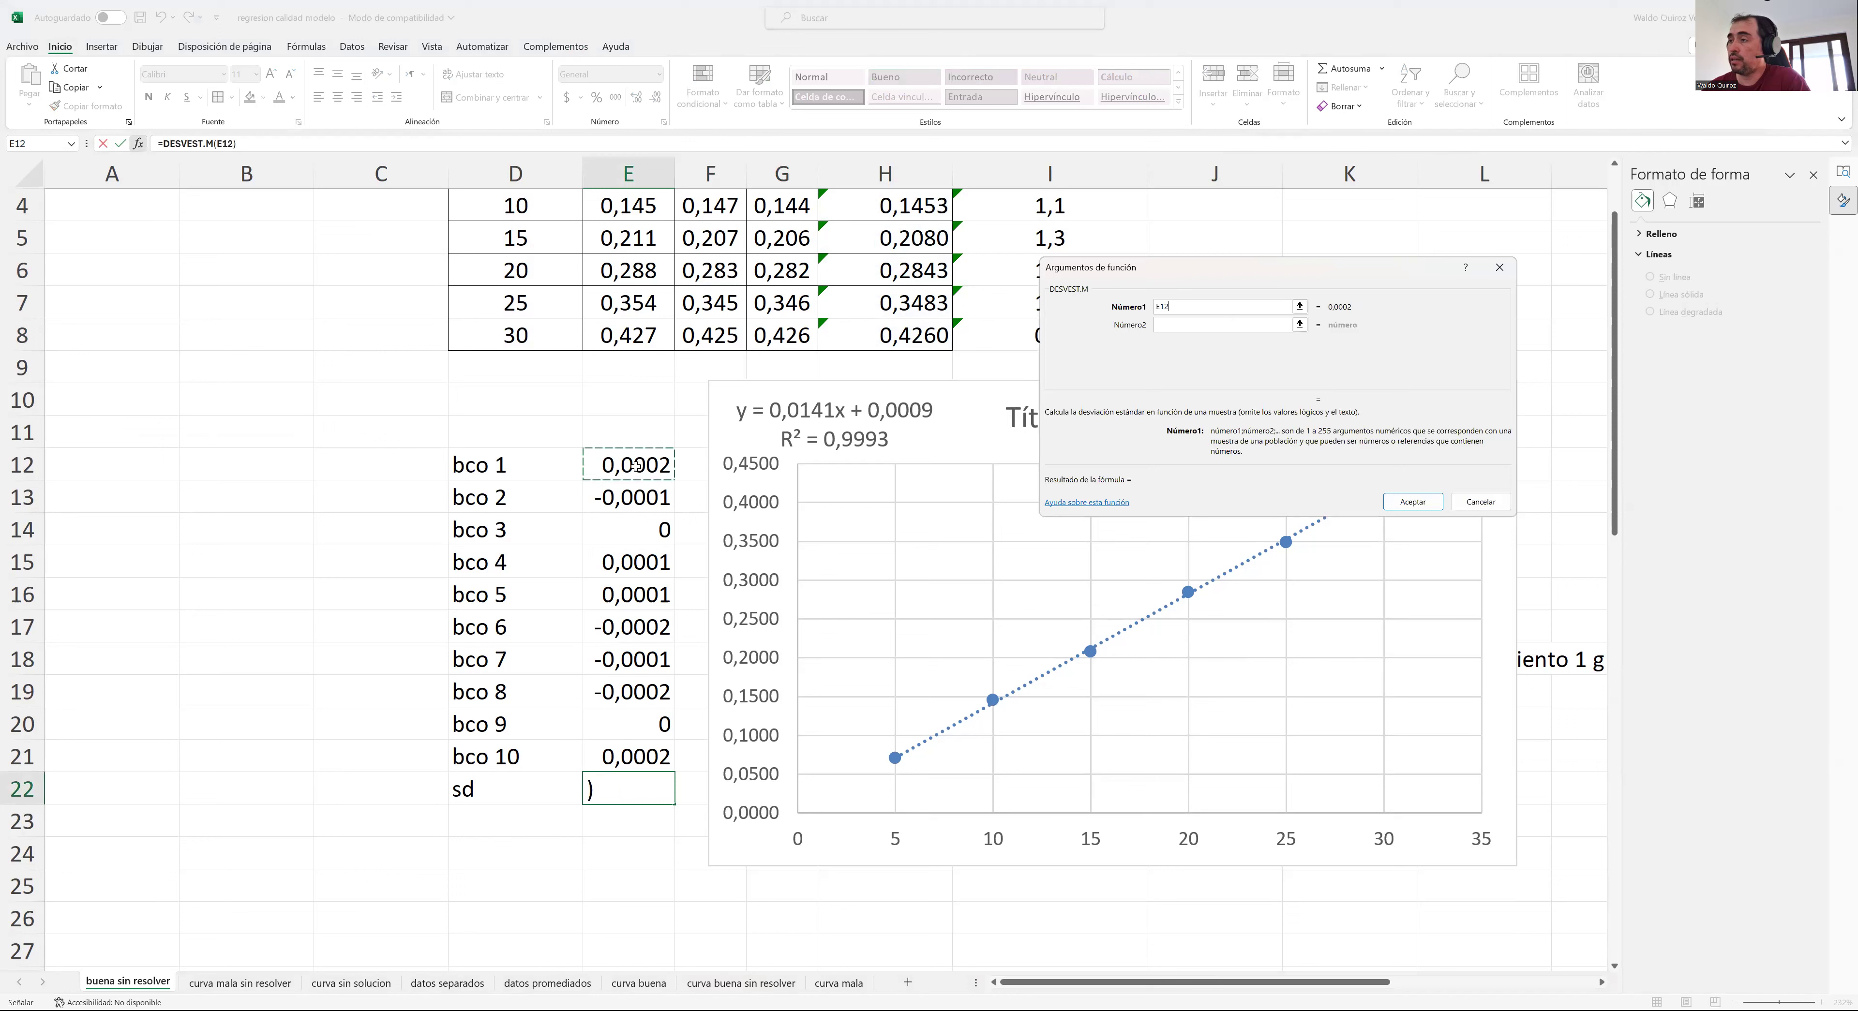
{"action": "left_click", "coordinate": [644, 756], "text": "shift"}
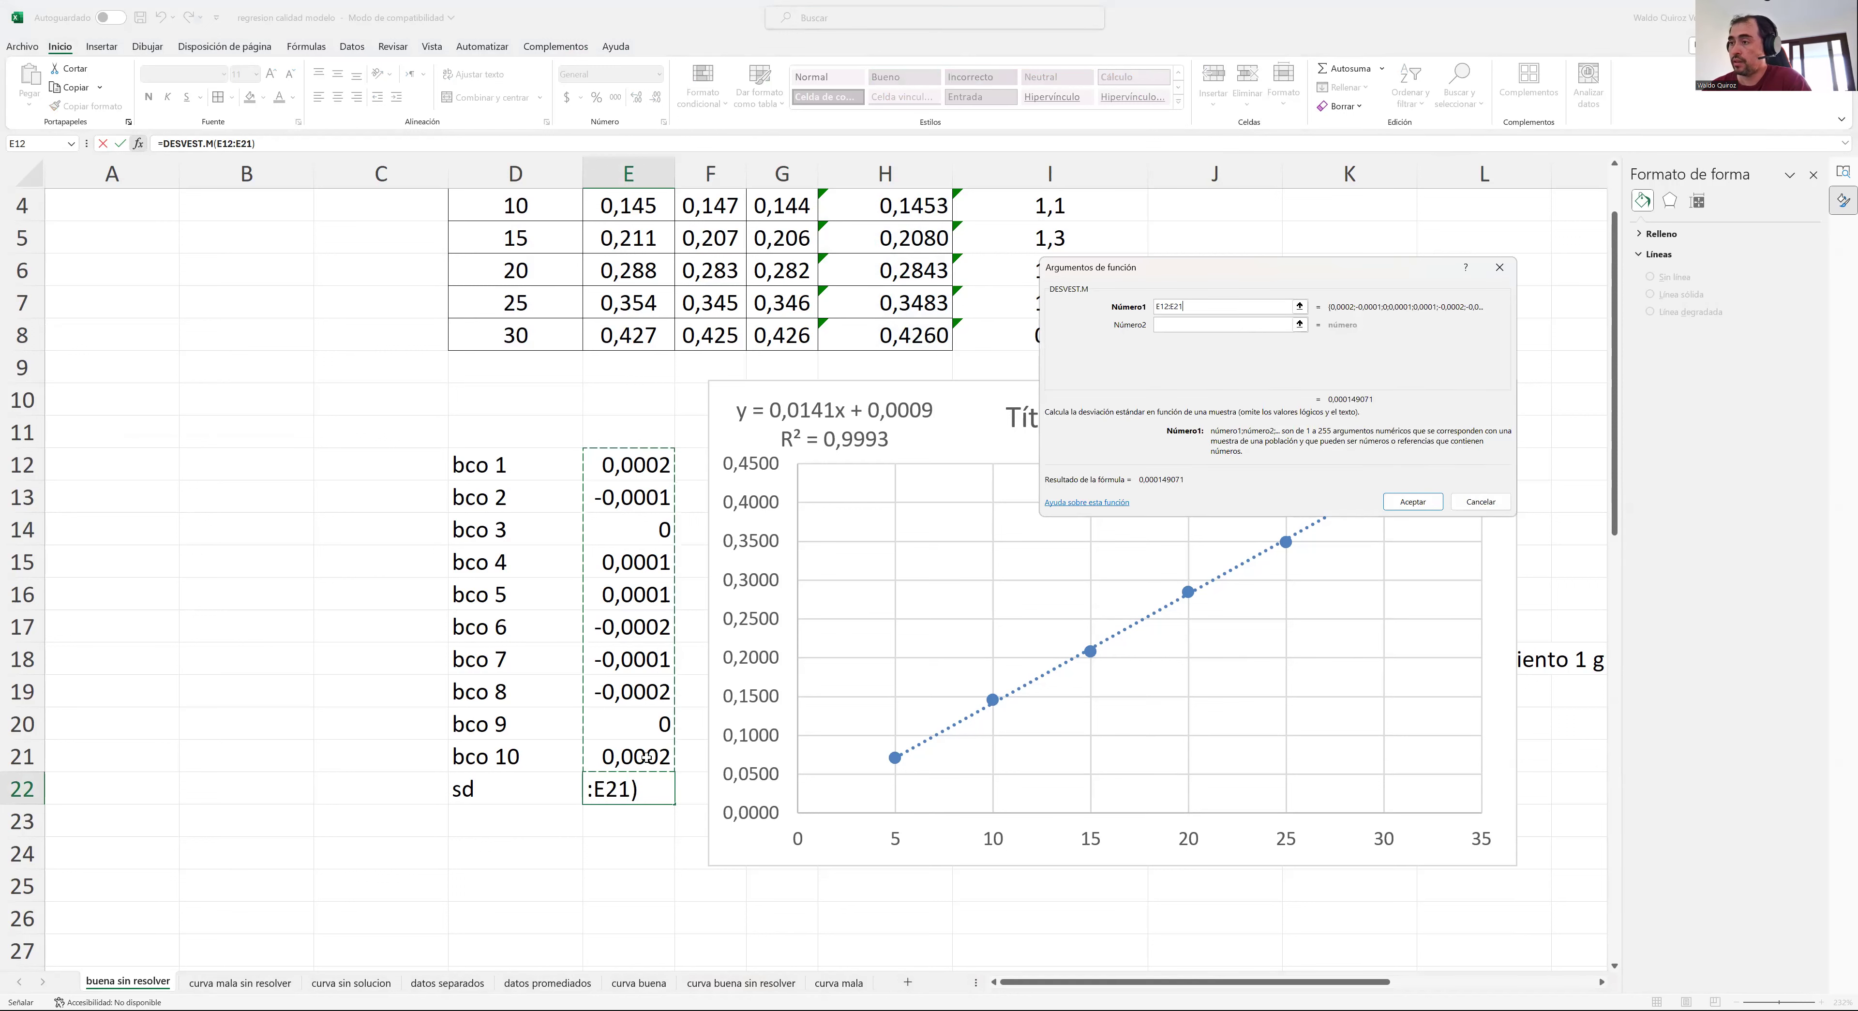
{"action": "key", "text": "Return"}
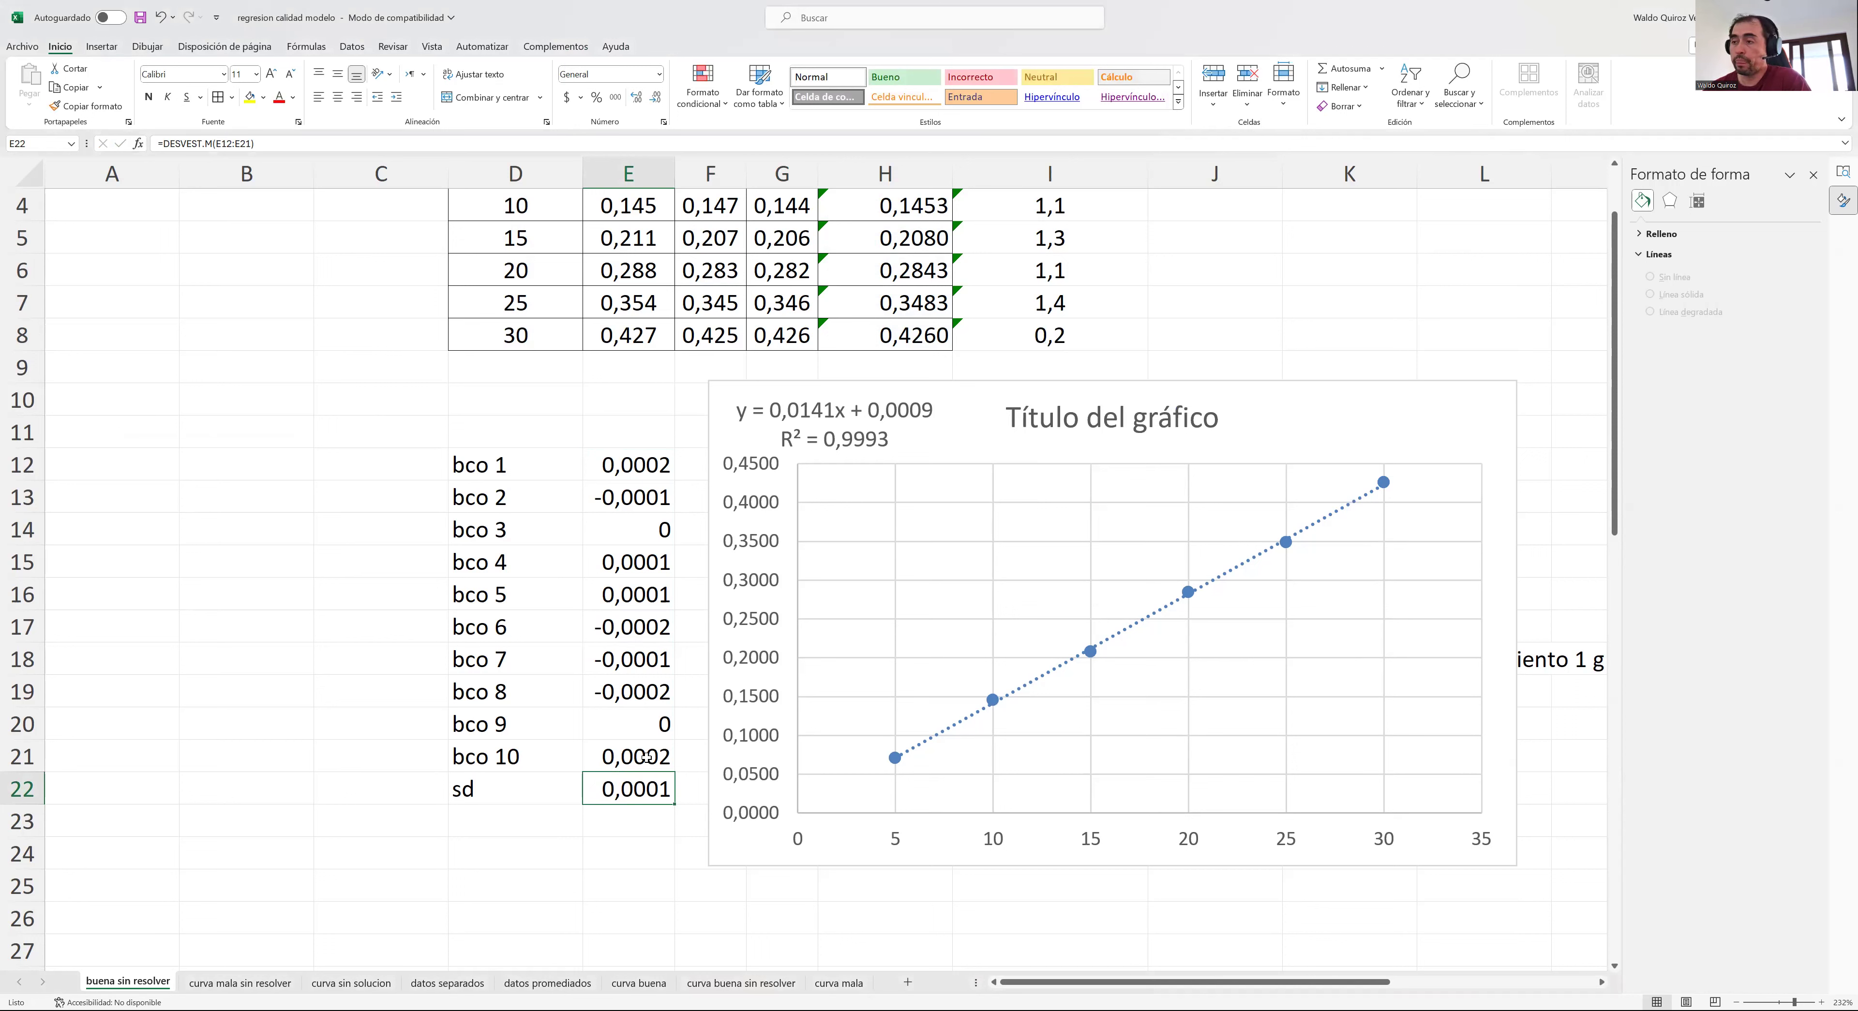
- Label D23 as LOQ and calculate the limit of quantification in E23 with =10*E22/0,0141
{"action": "left_click", "coordinate": [496, 820]}
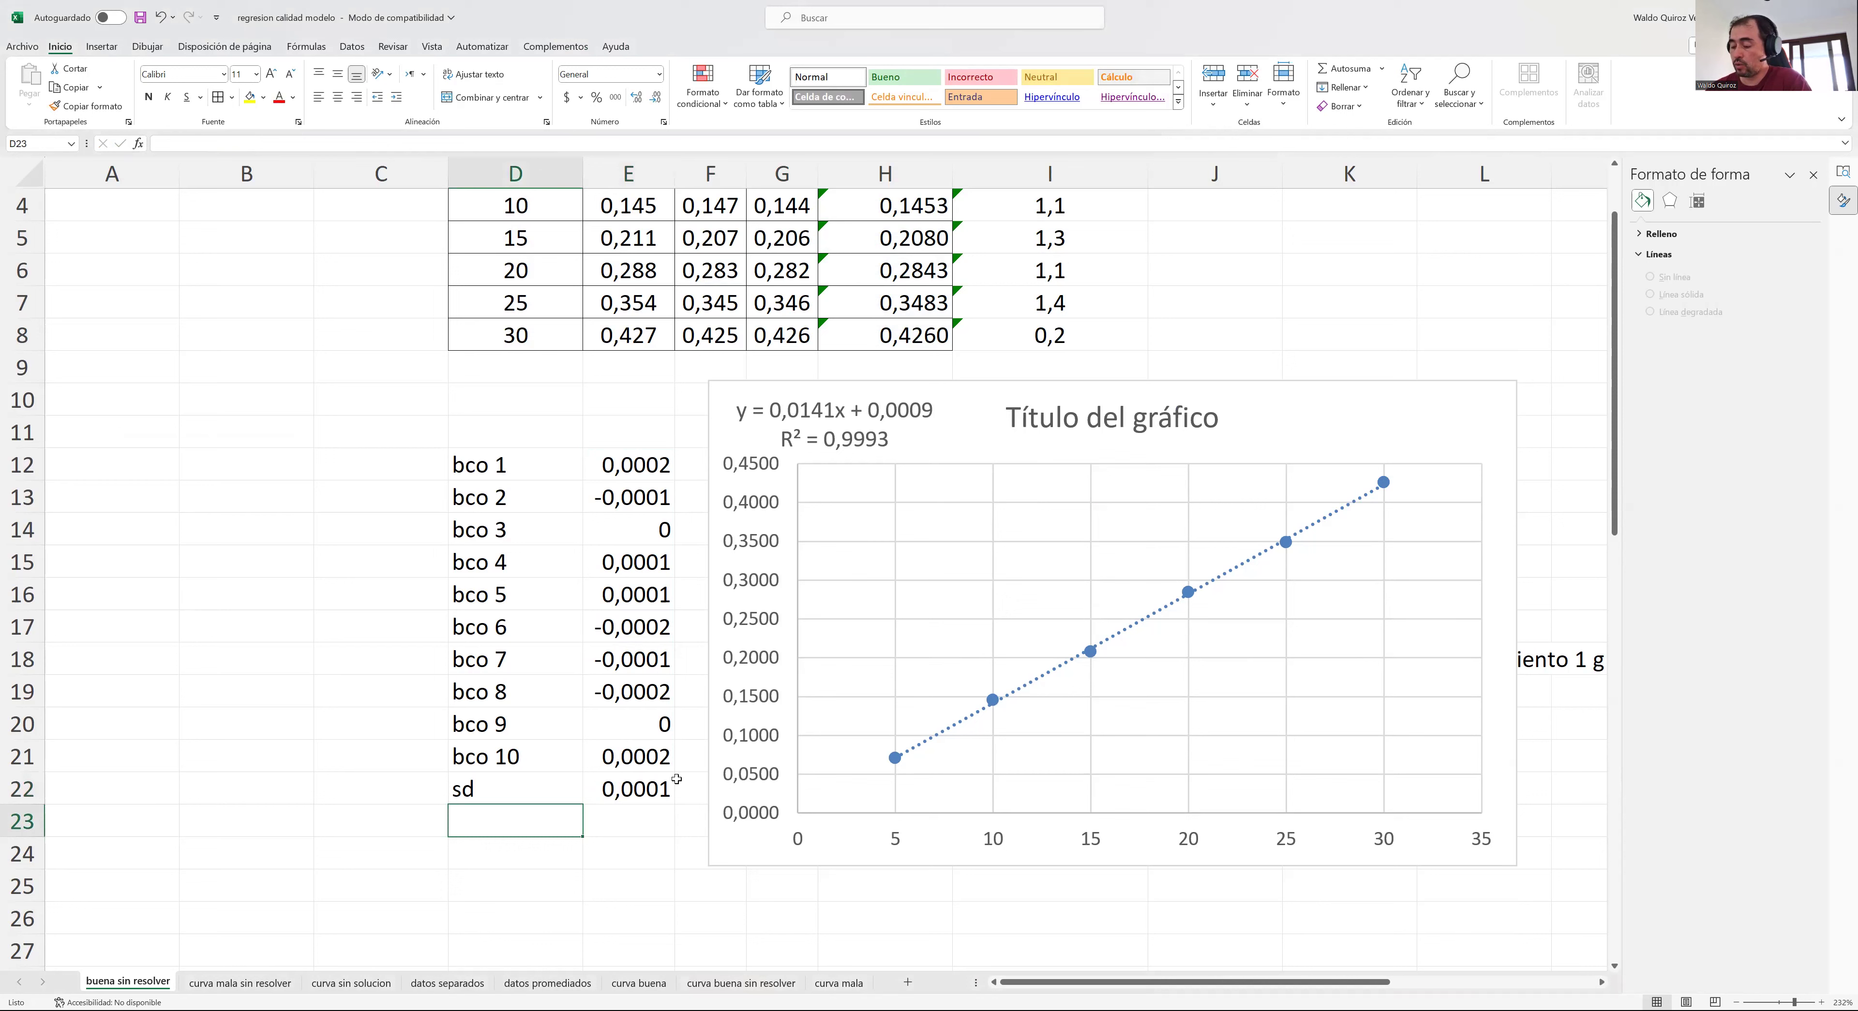
{"action": "type", "text": "LOQ"}
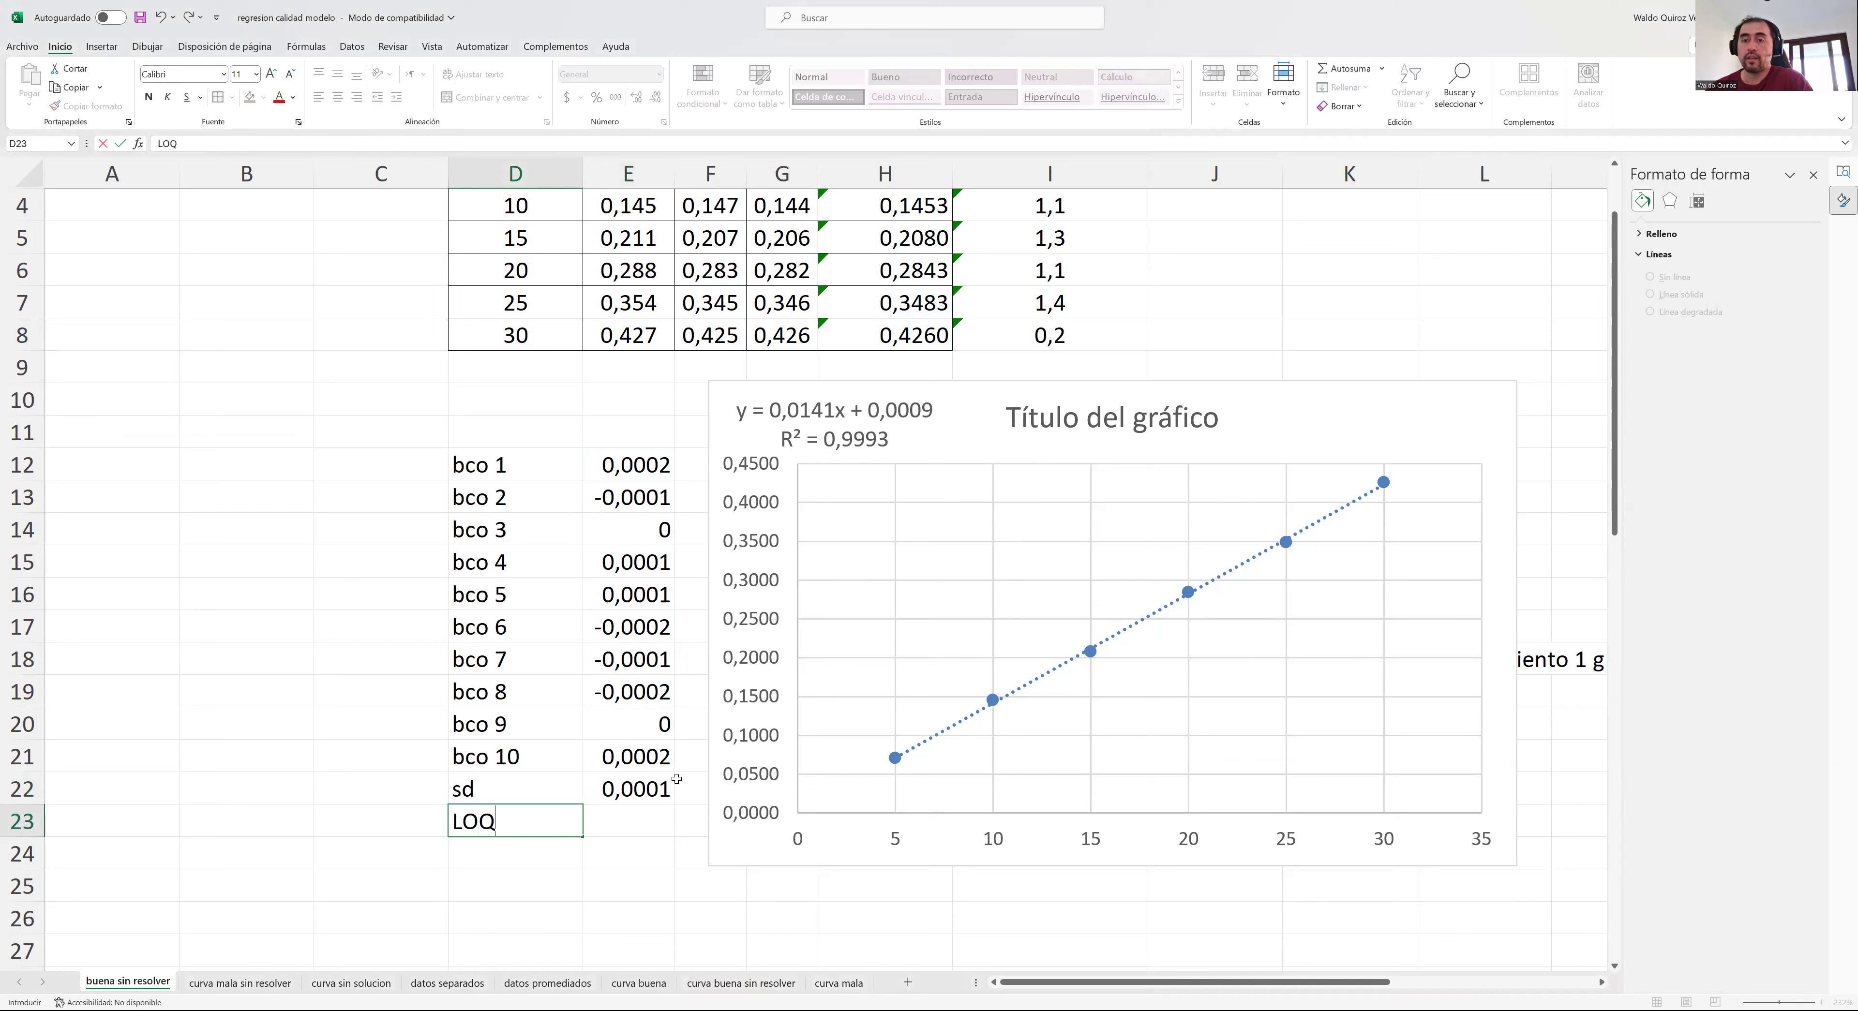
{"action": "left_click", "coordinate": [642, 822]}
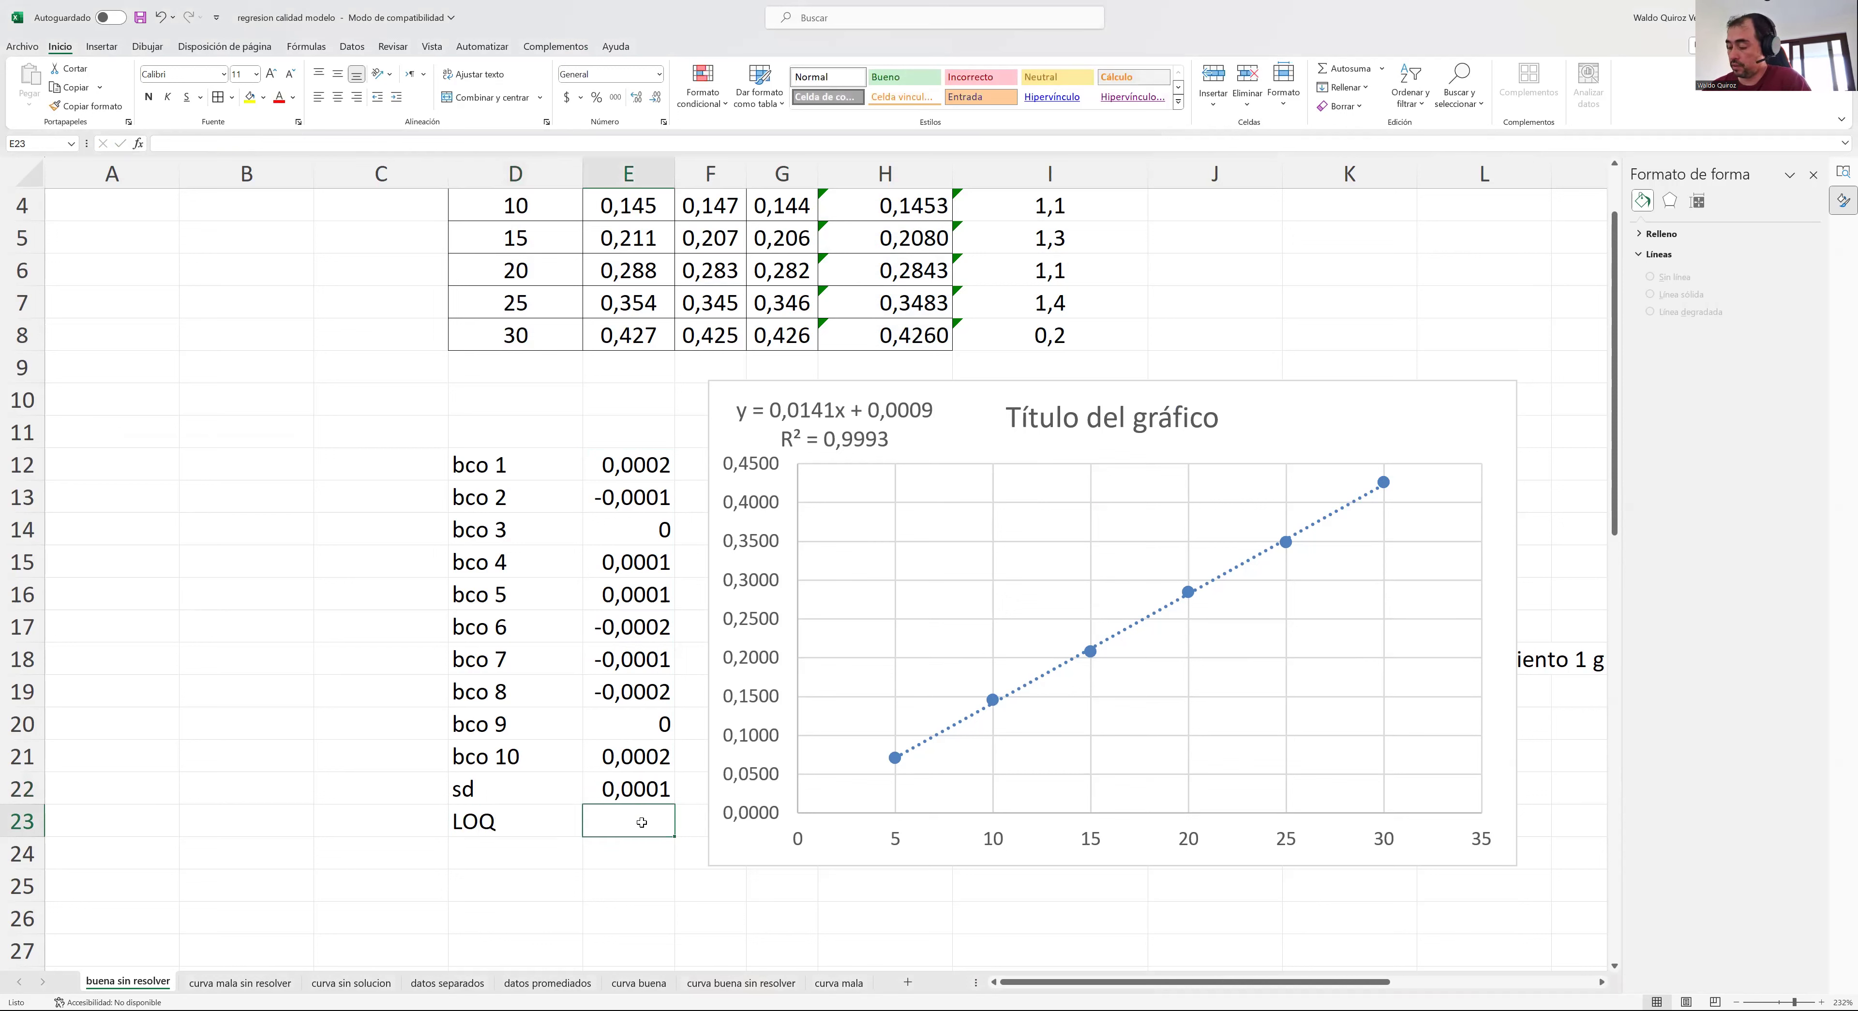
{"action": "type", "text": "="}
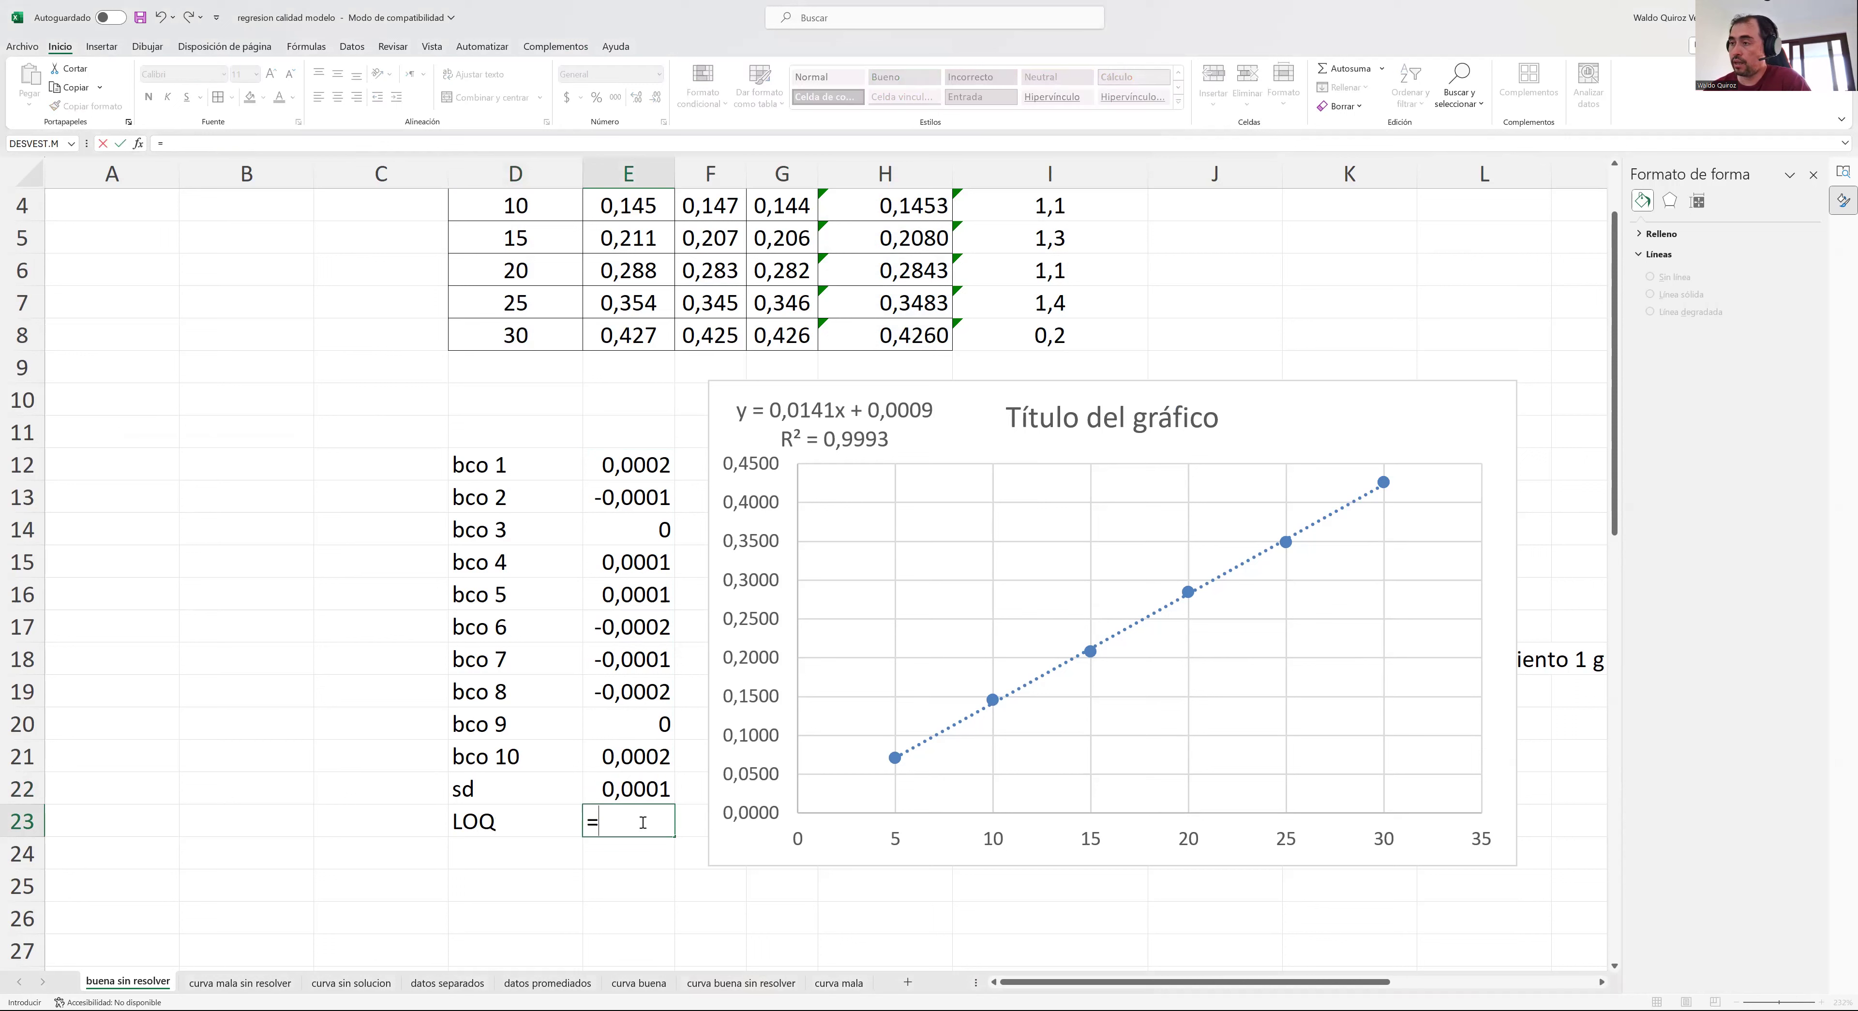
{"action": "type", "text": "10"}
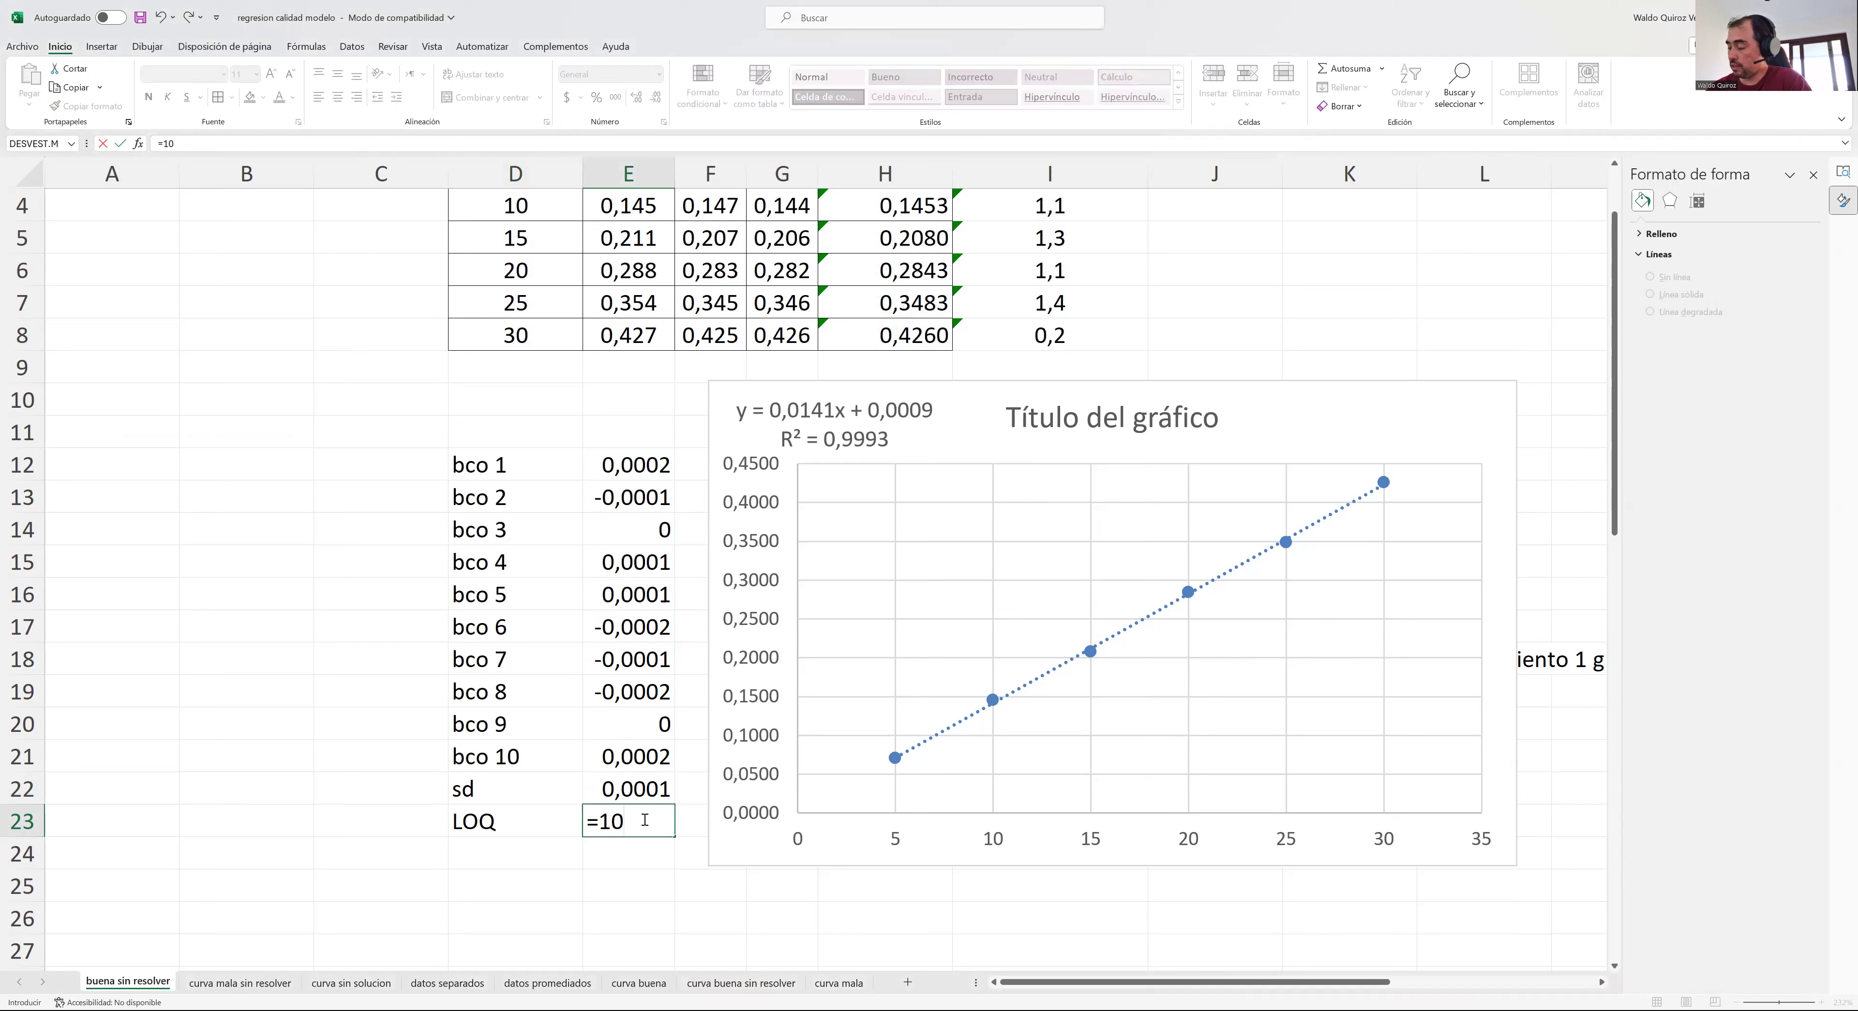
{"action": "type", "text": "*"}
{"action": "left_click", "coordinate": [634, 792]}
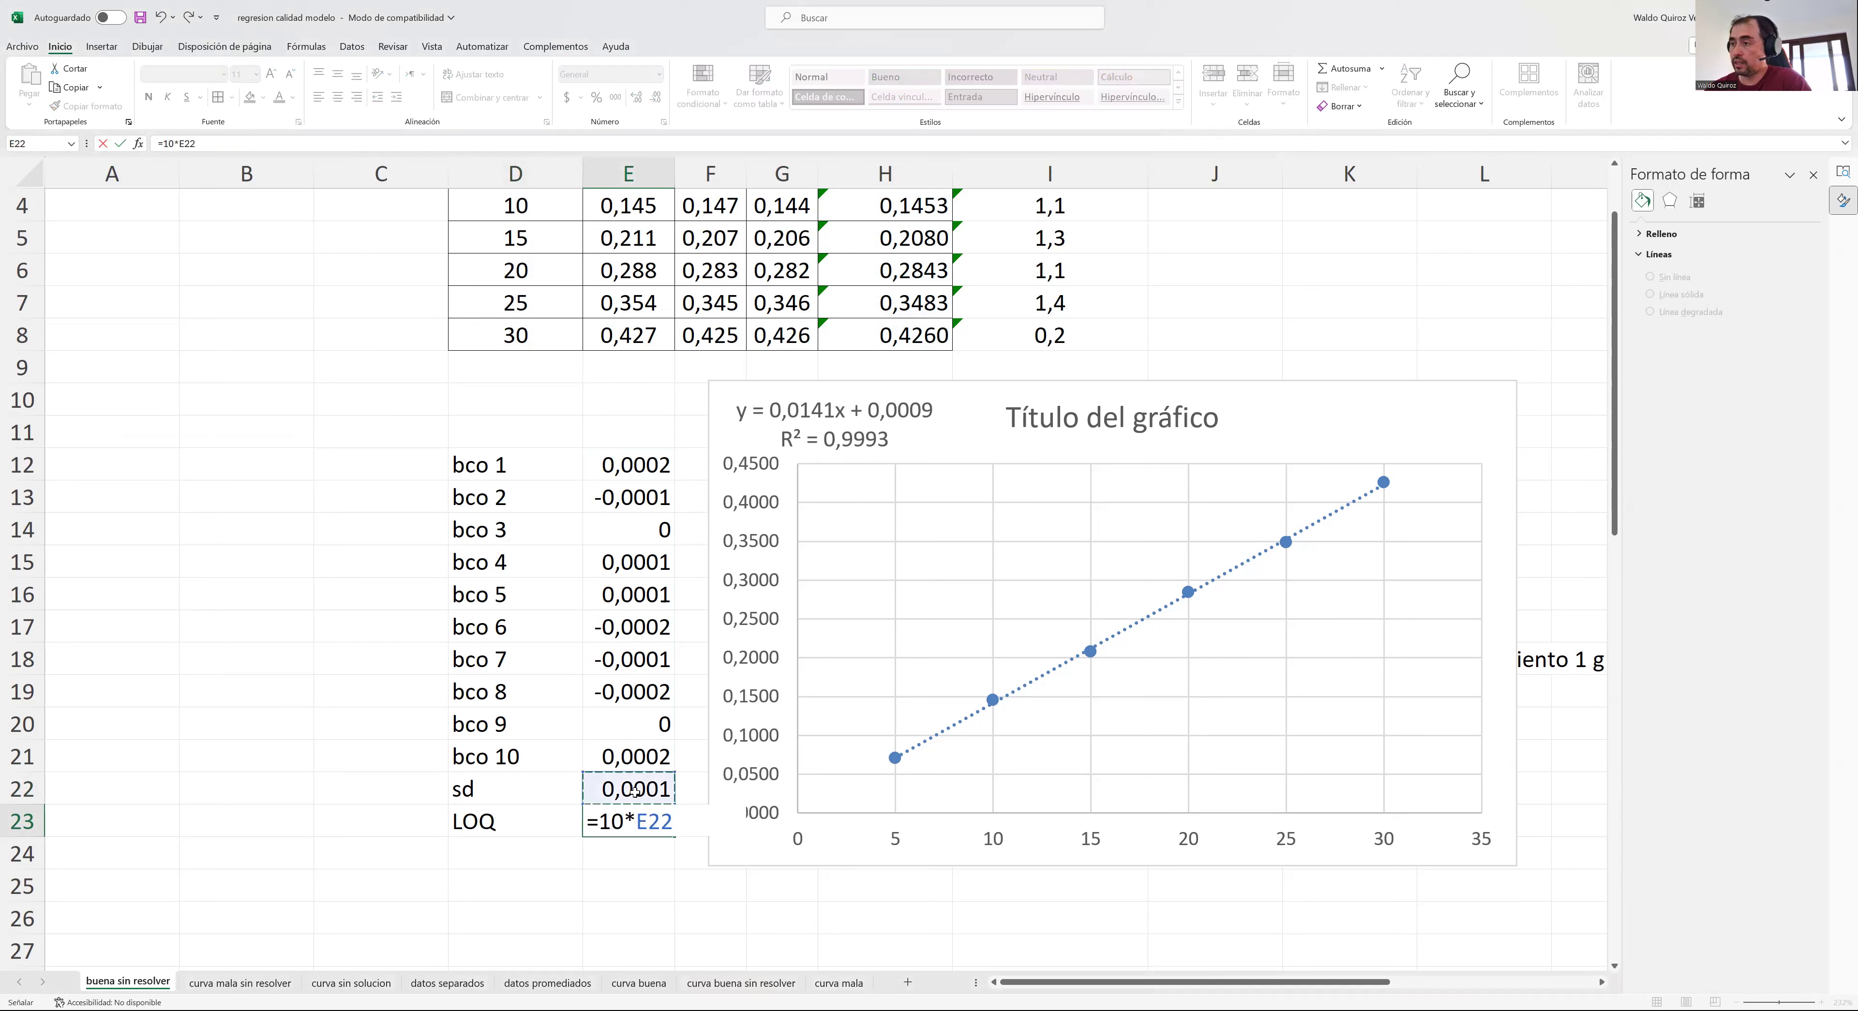
{"action": "type", "text": "/"}
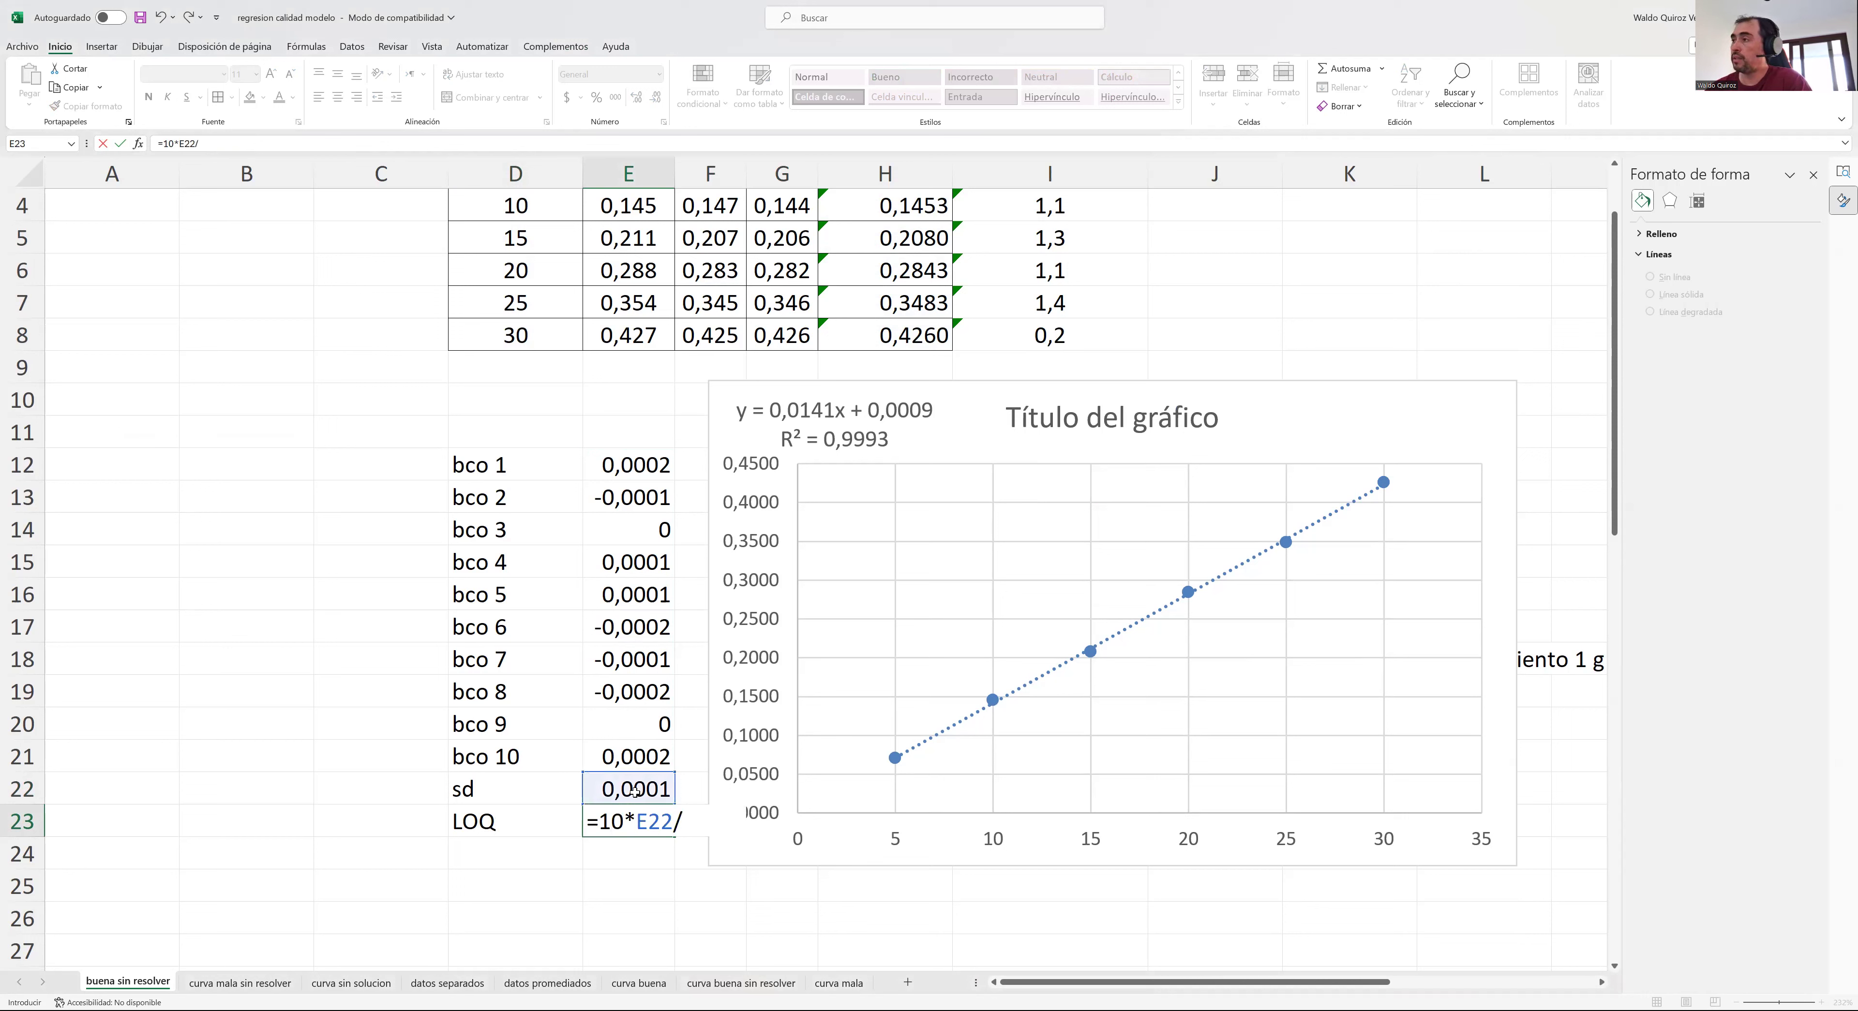
{"action": "type", "text": "0,0141"}
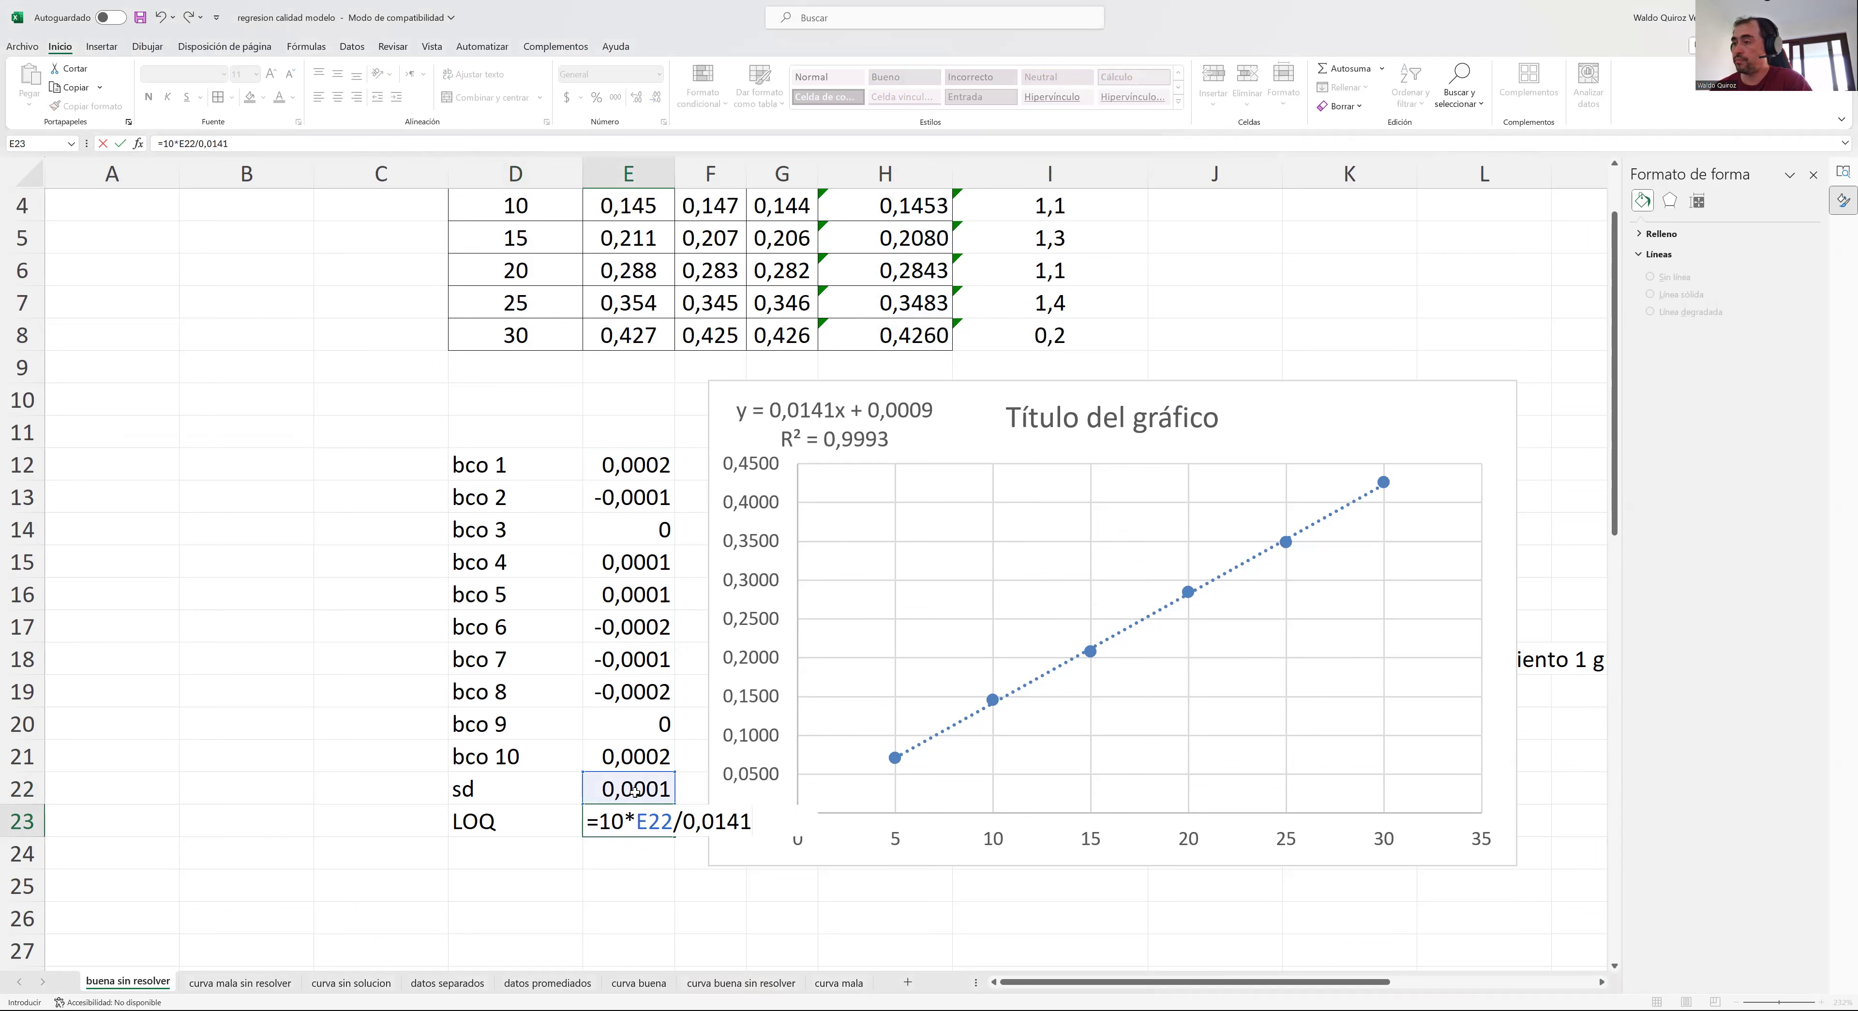
{"action": "key", "text": "Return"}
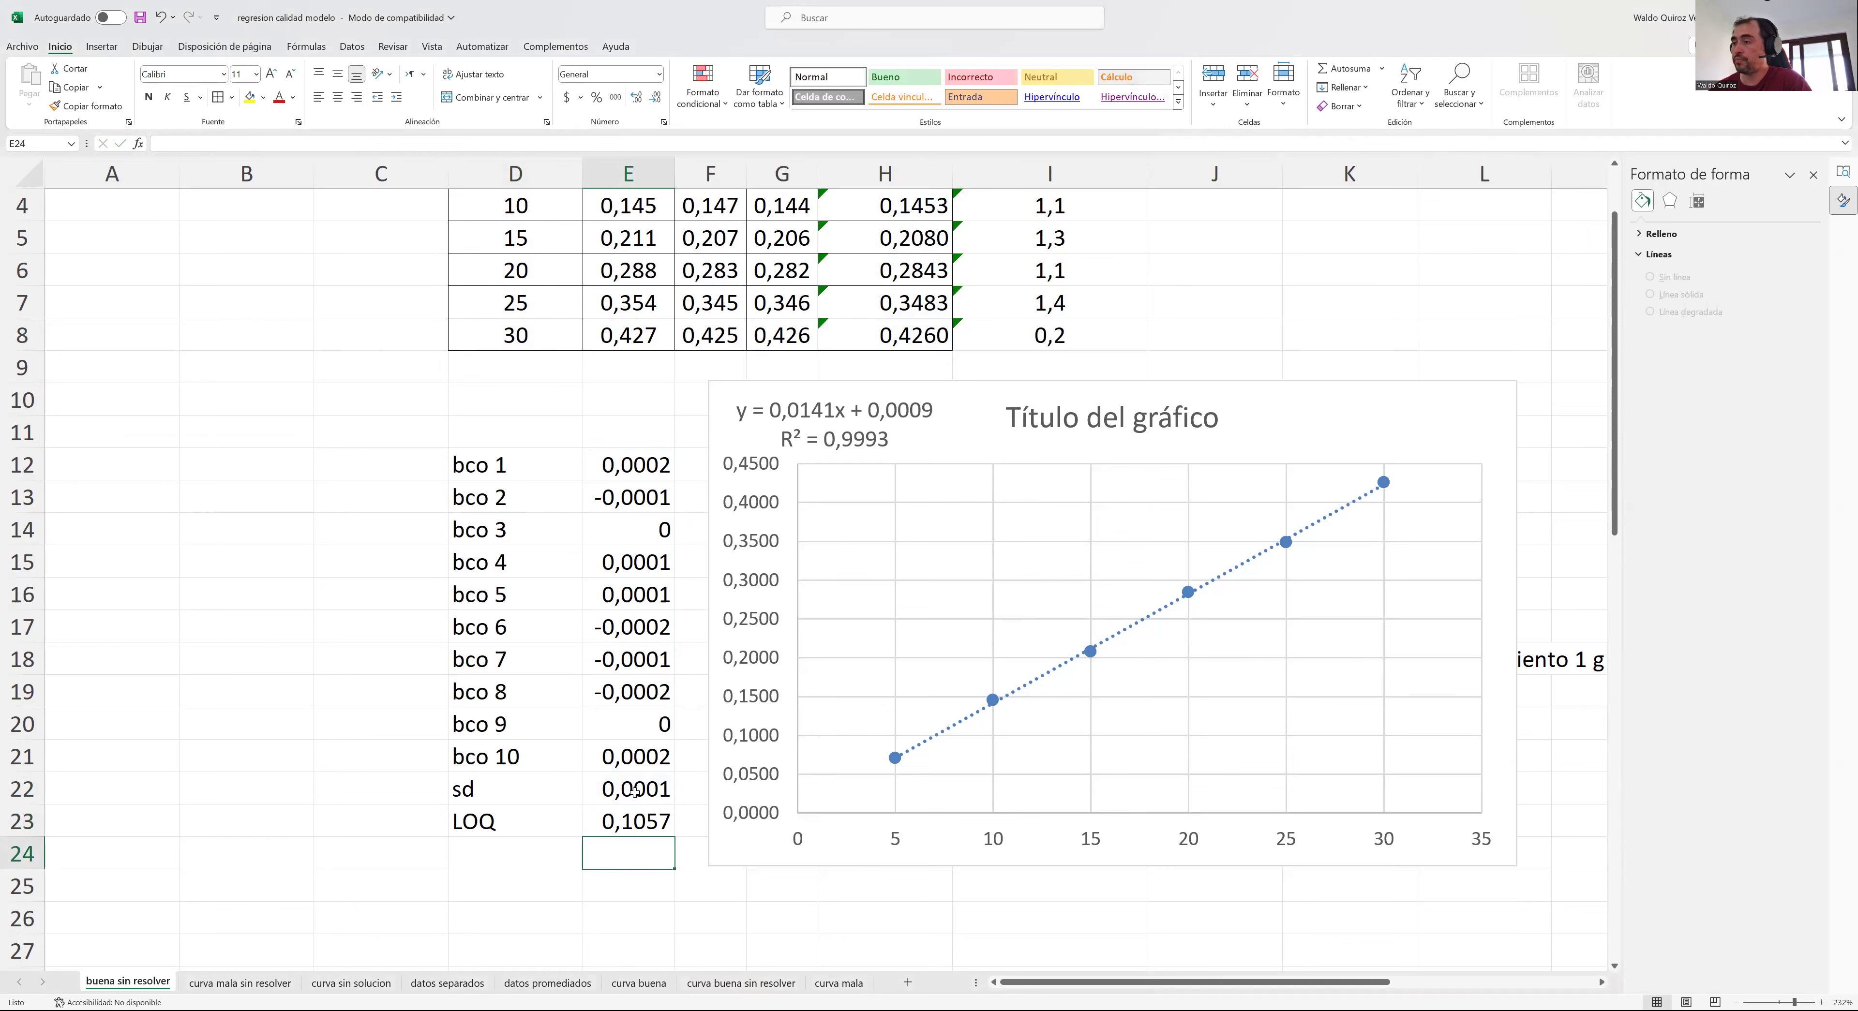
- Extend the LOQ label in D23 with its unit so it reads LOQ (ppm)
{"action": "scroll", "coordinate": [634, 791], "scroll_direction": "down", "scroll_amount": 2}
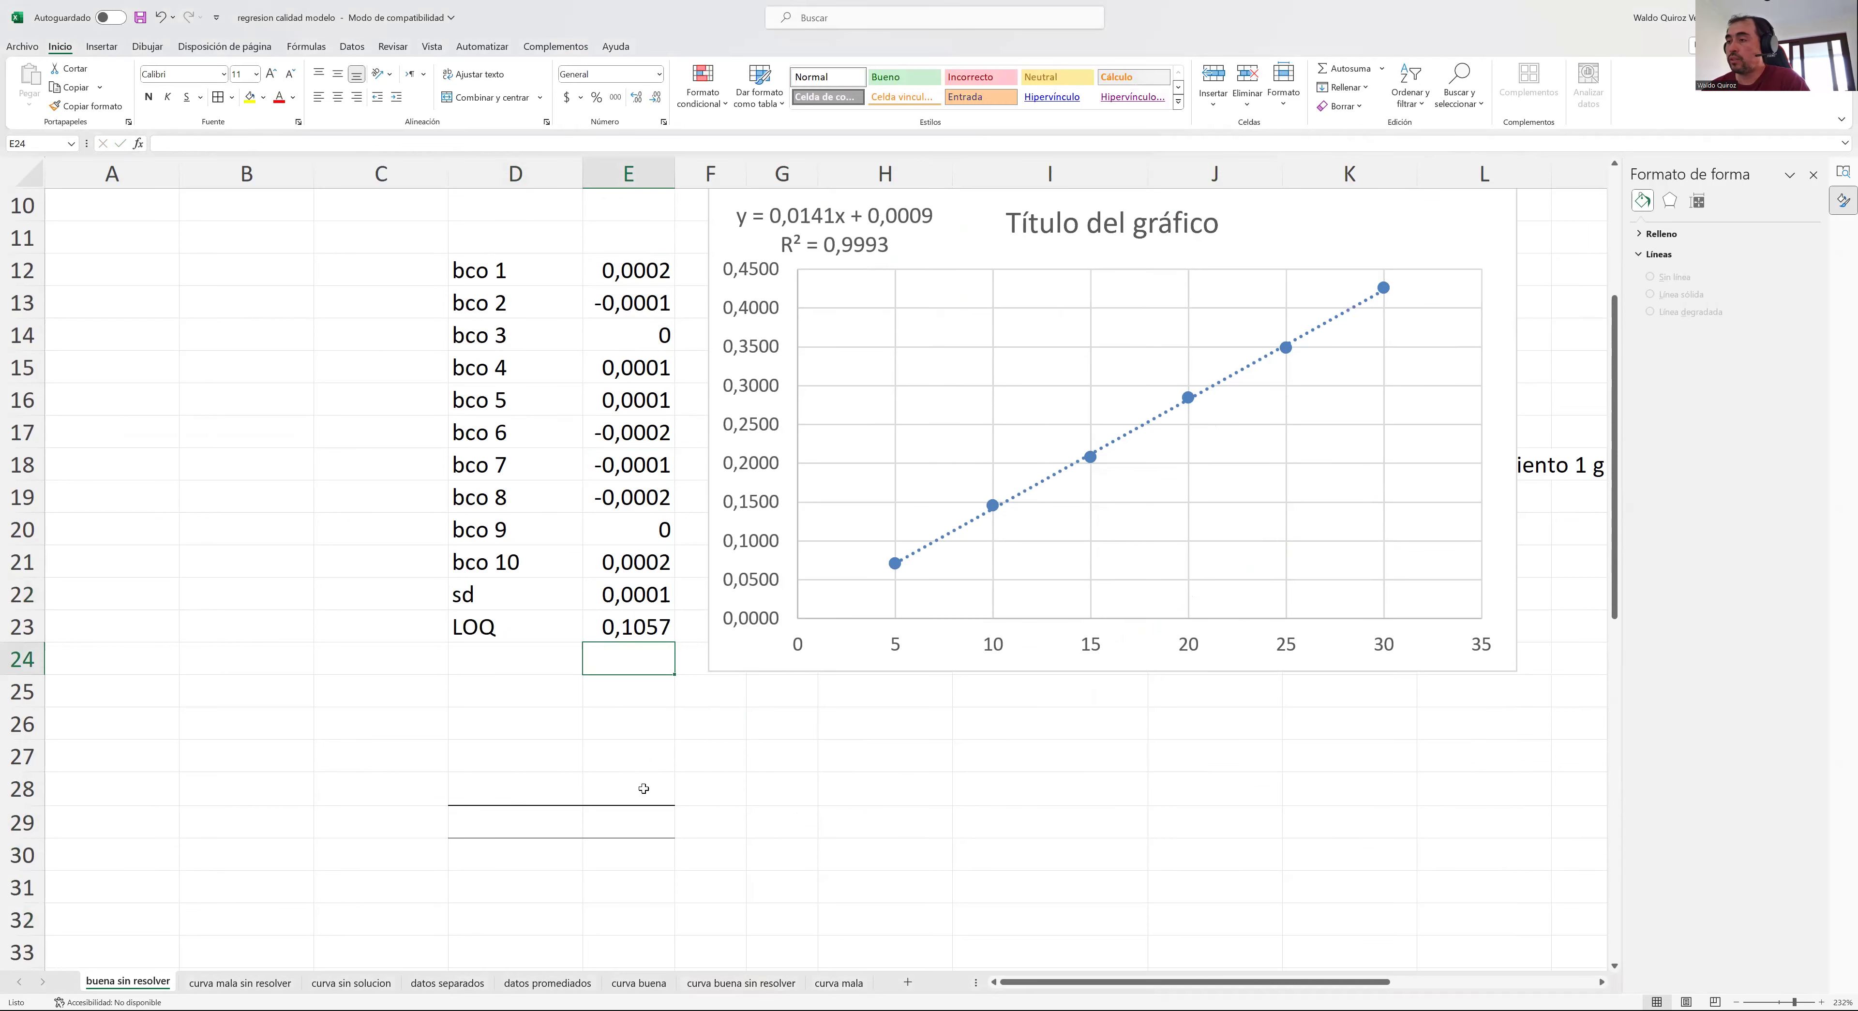
{"action": "left_click", "coordinate": [512, 628]}
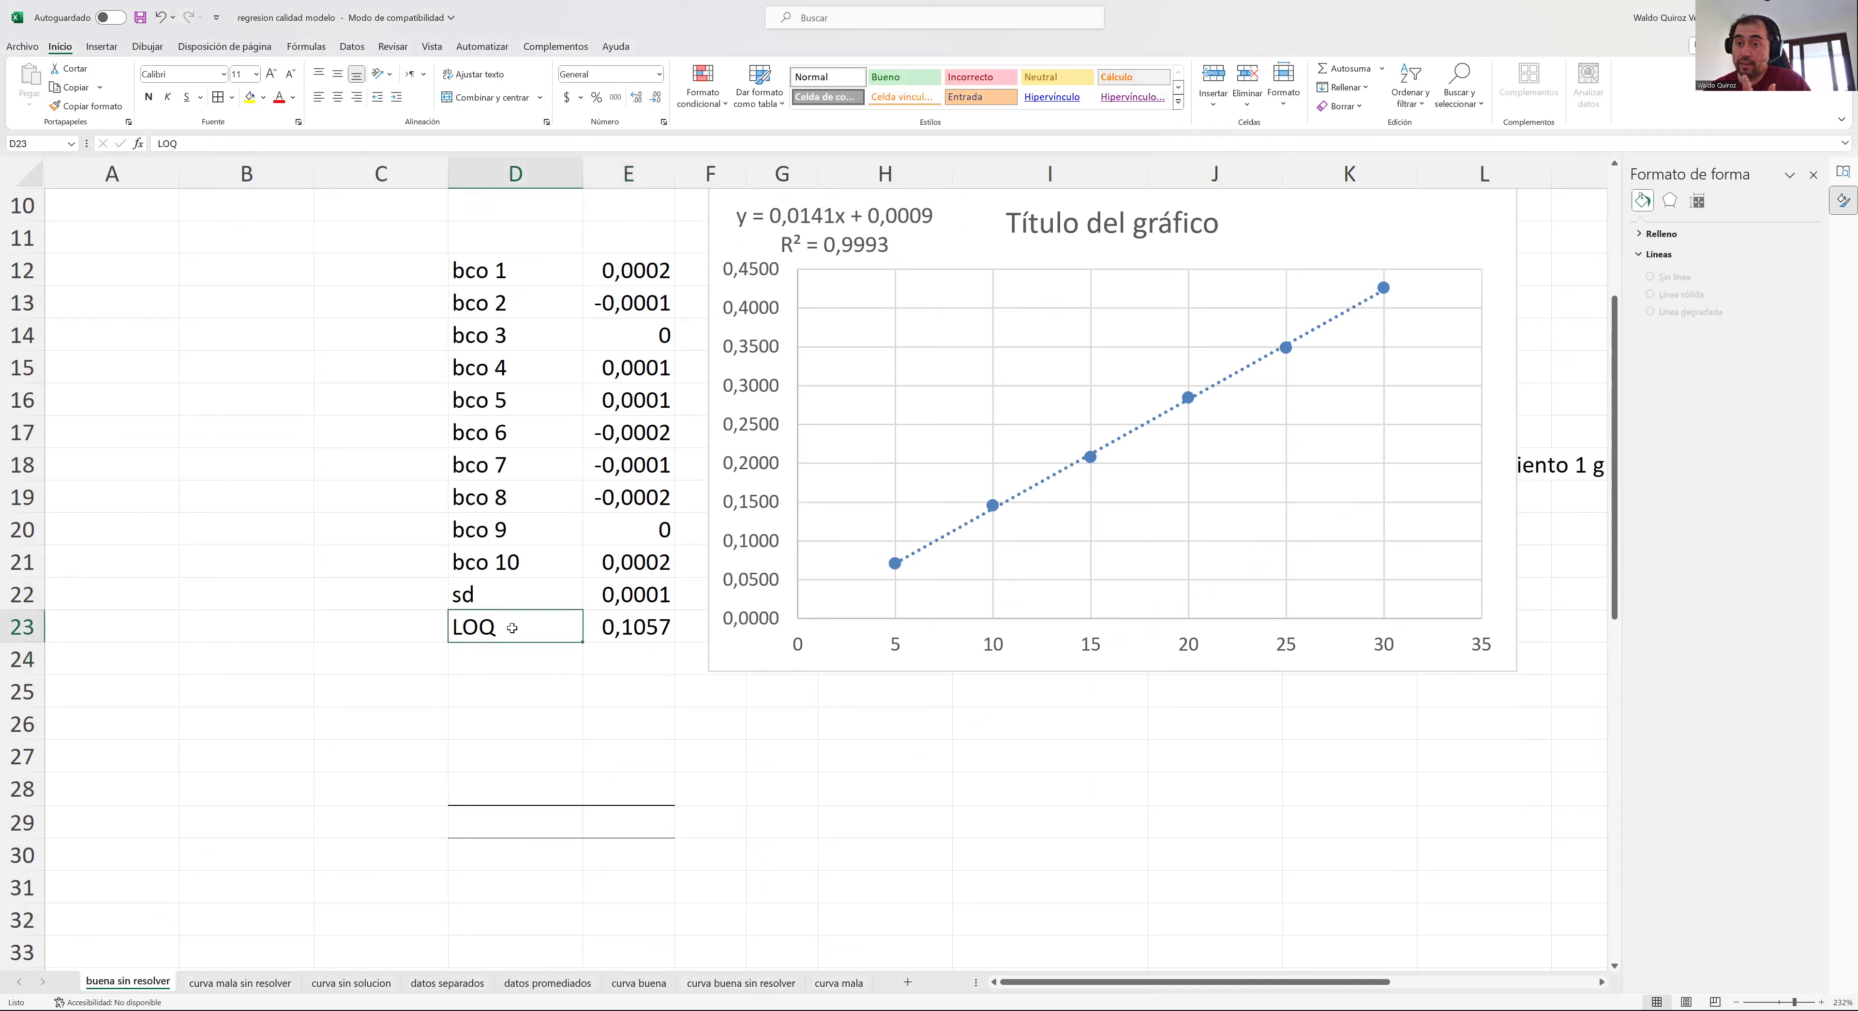
{"action": "double_click", "coordinate": [550, 615]}
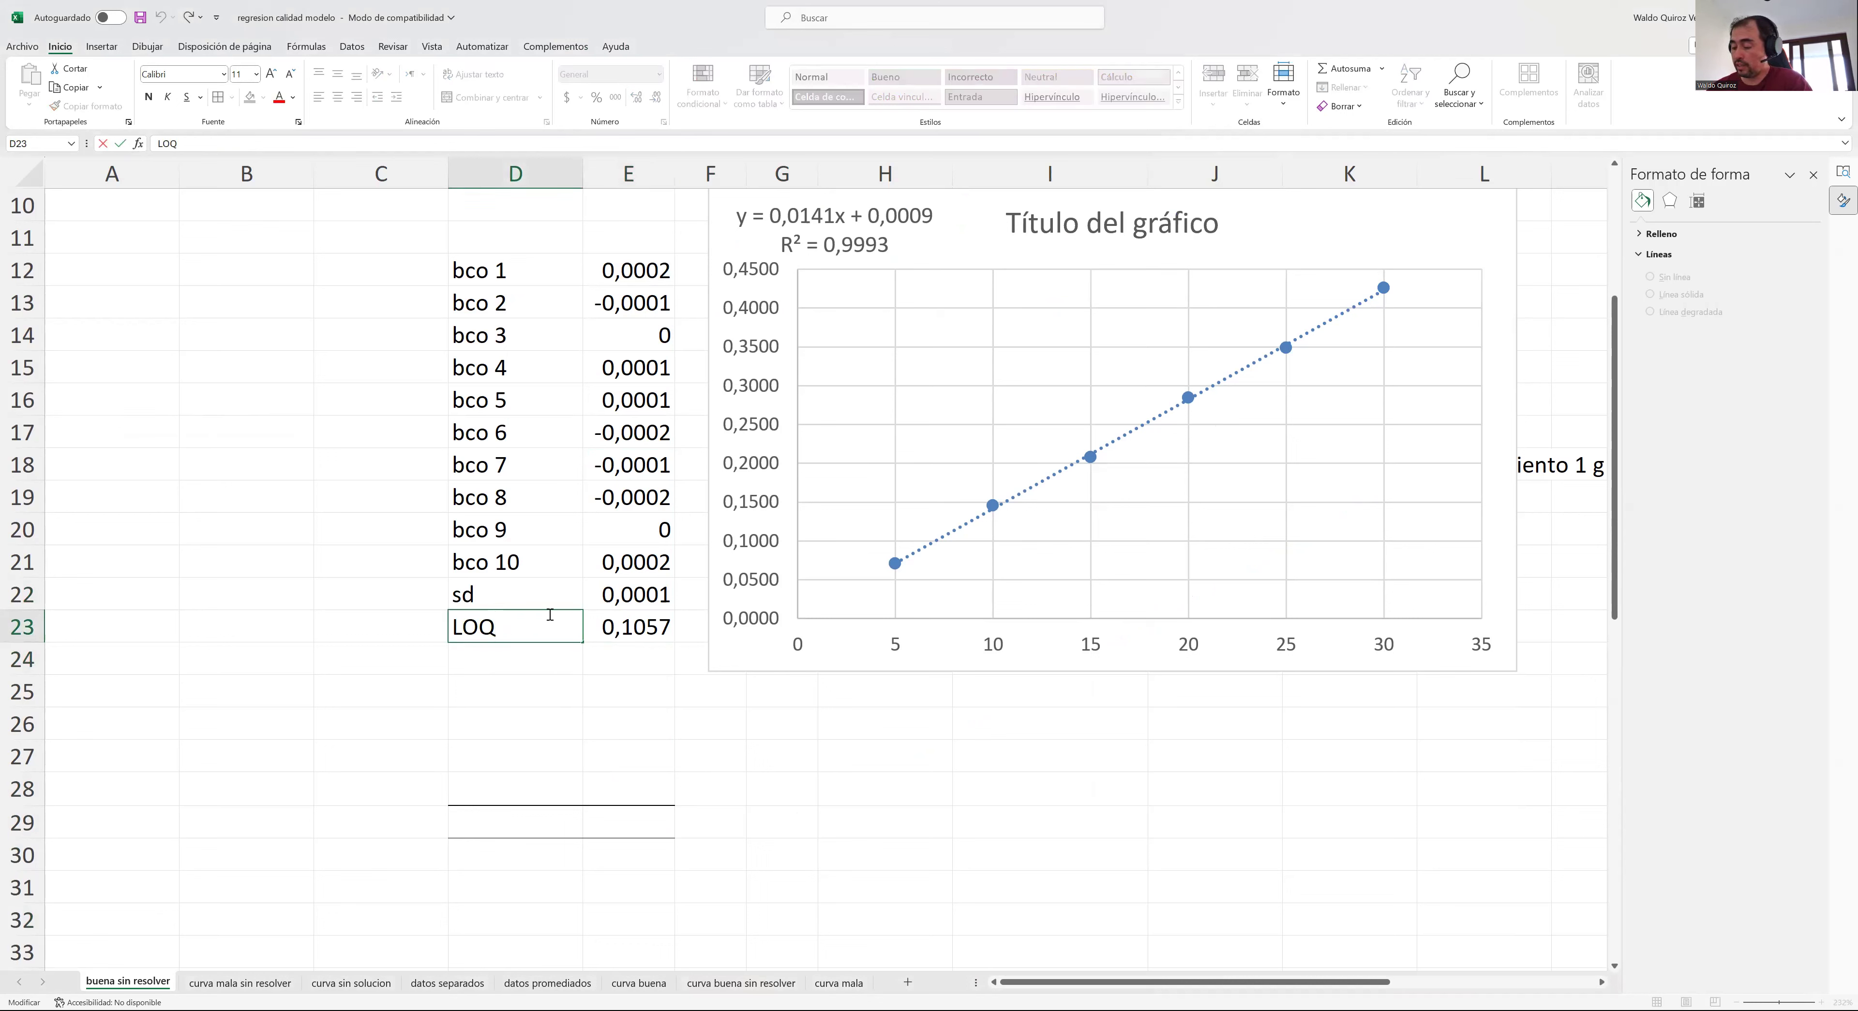
{"action": "type", "text": ")"}
{"action": "key", "text": "BackSpace"}
{"action": "type", "text": "("}
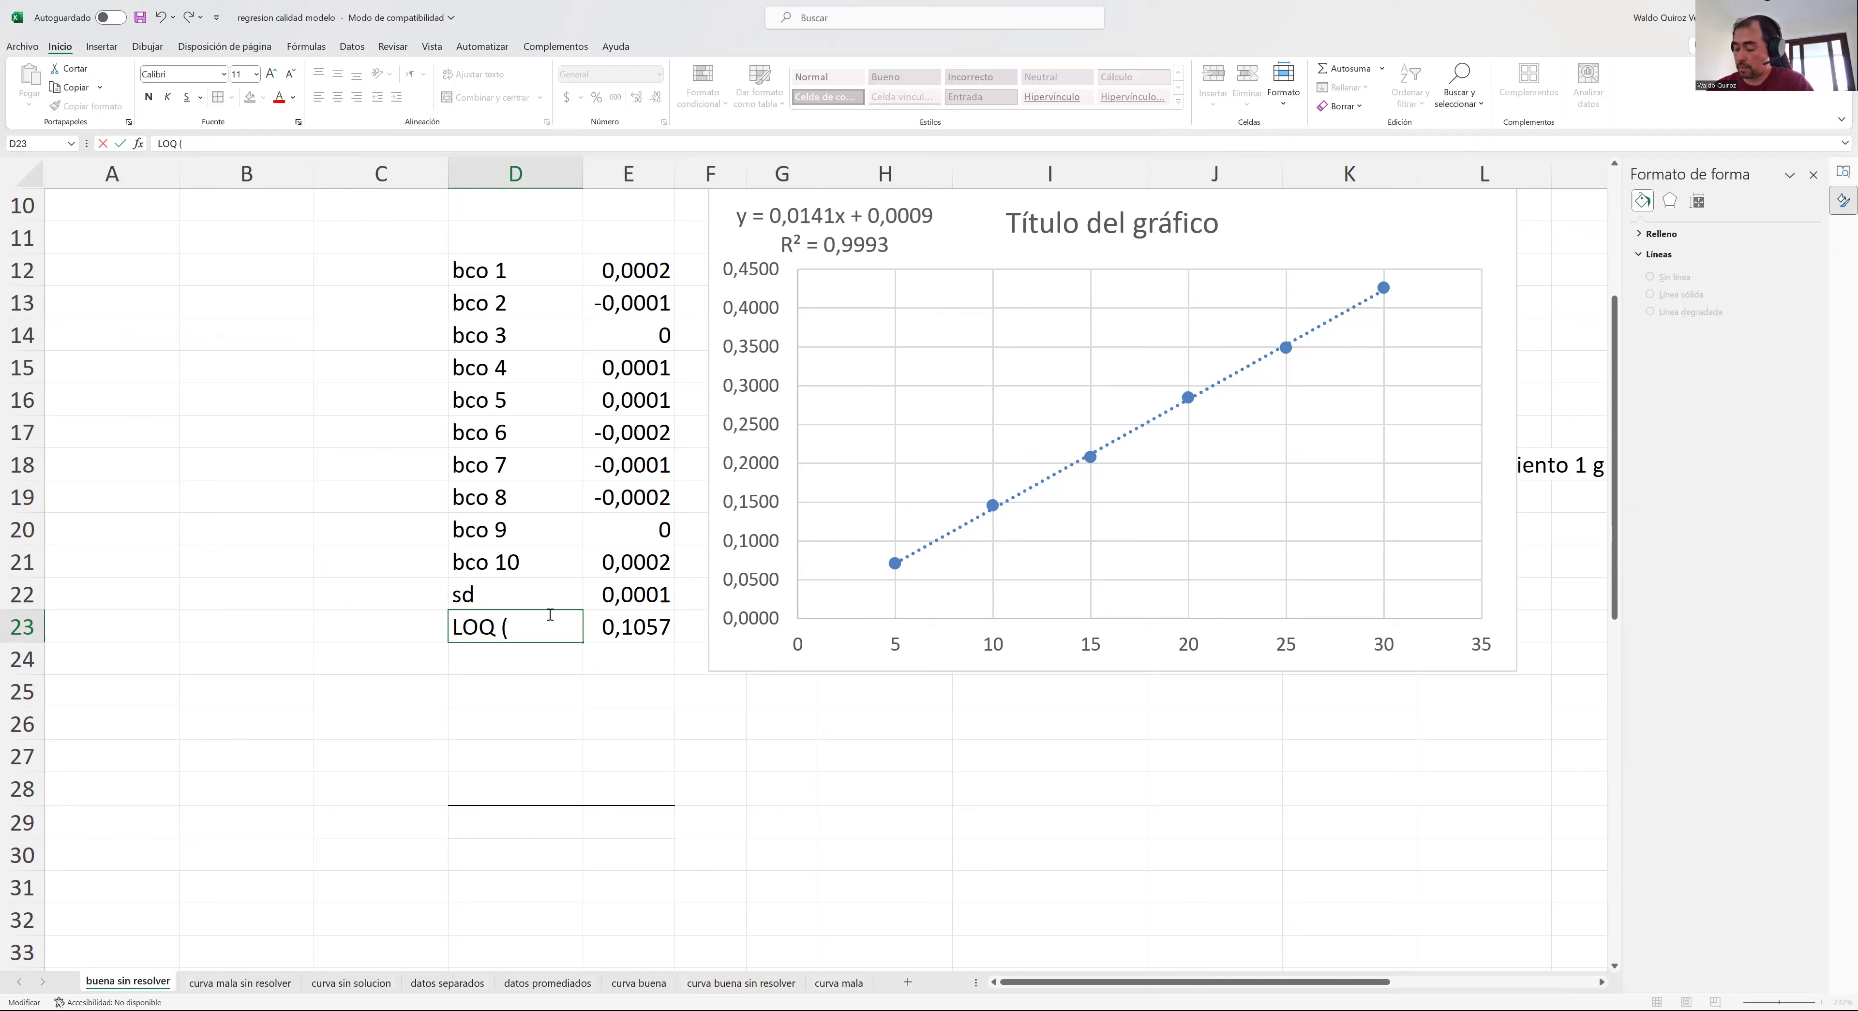
{"action": "type", "text": "ppm="}
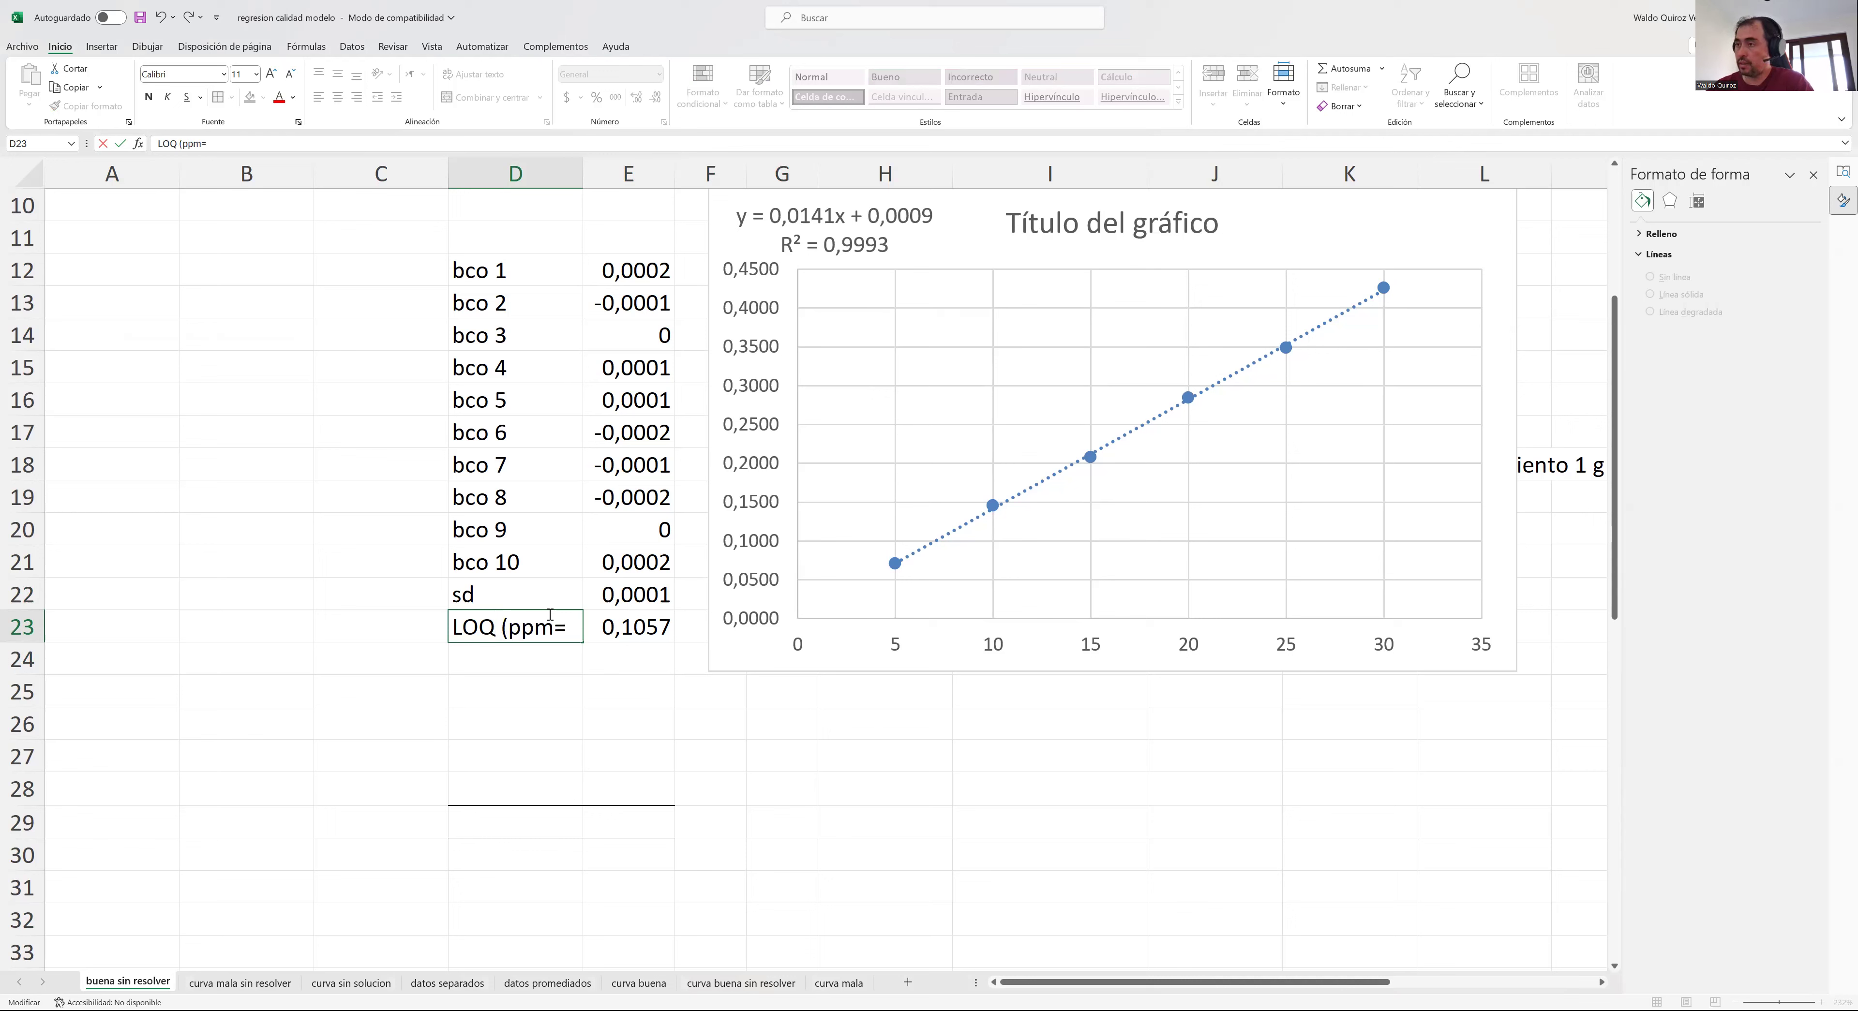
{"action": "key", "text": "BackSpace"}
{"action": "type", "text": ")"}
{"action": "key", "text": "Return"}
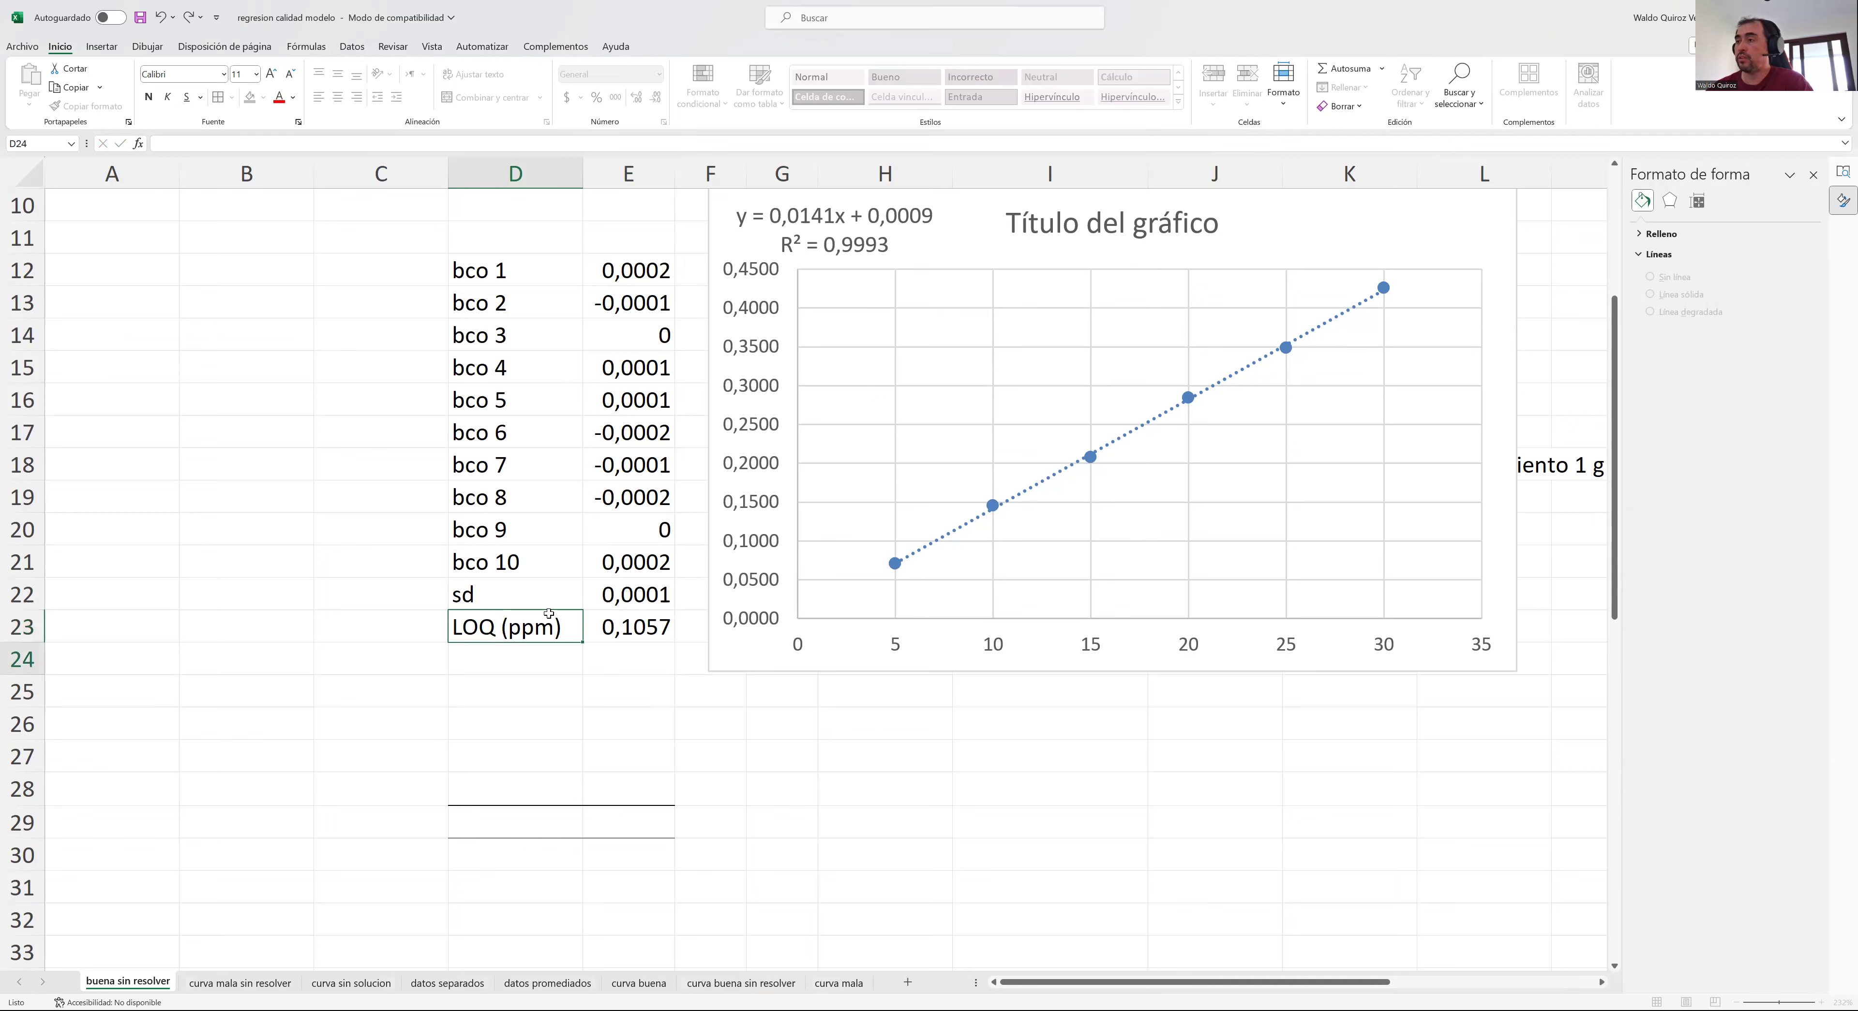
- Format the LOQ value in E23 to show one decimal place
{"action": "left_click", "coordinate": [622, 625]}
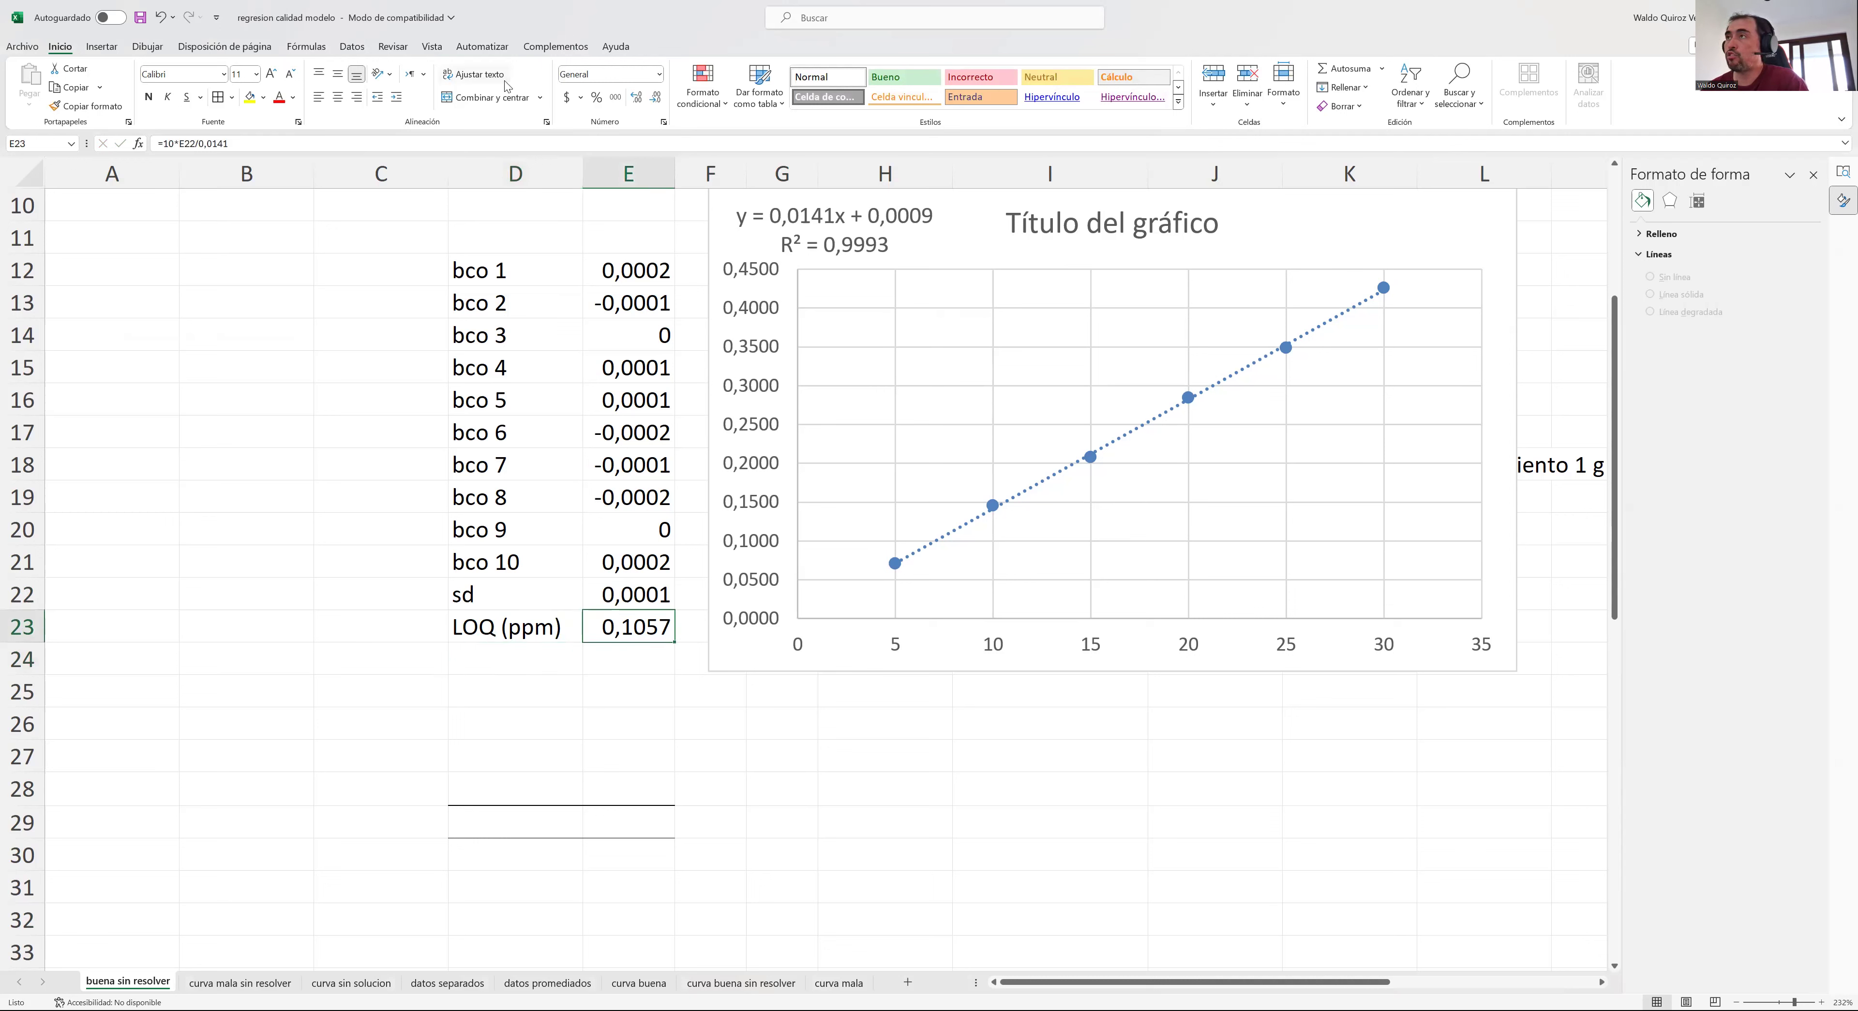
{"action": "left_click", "coordinate": [657, 98]}
{"action": "left_click", "coordinate": [657, 98]}
{"action": "left_click", "coordinate": [657, 98]}
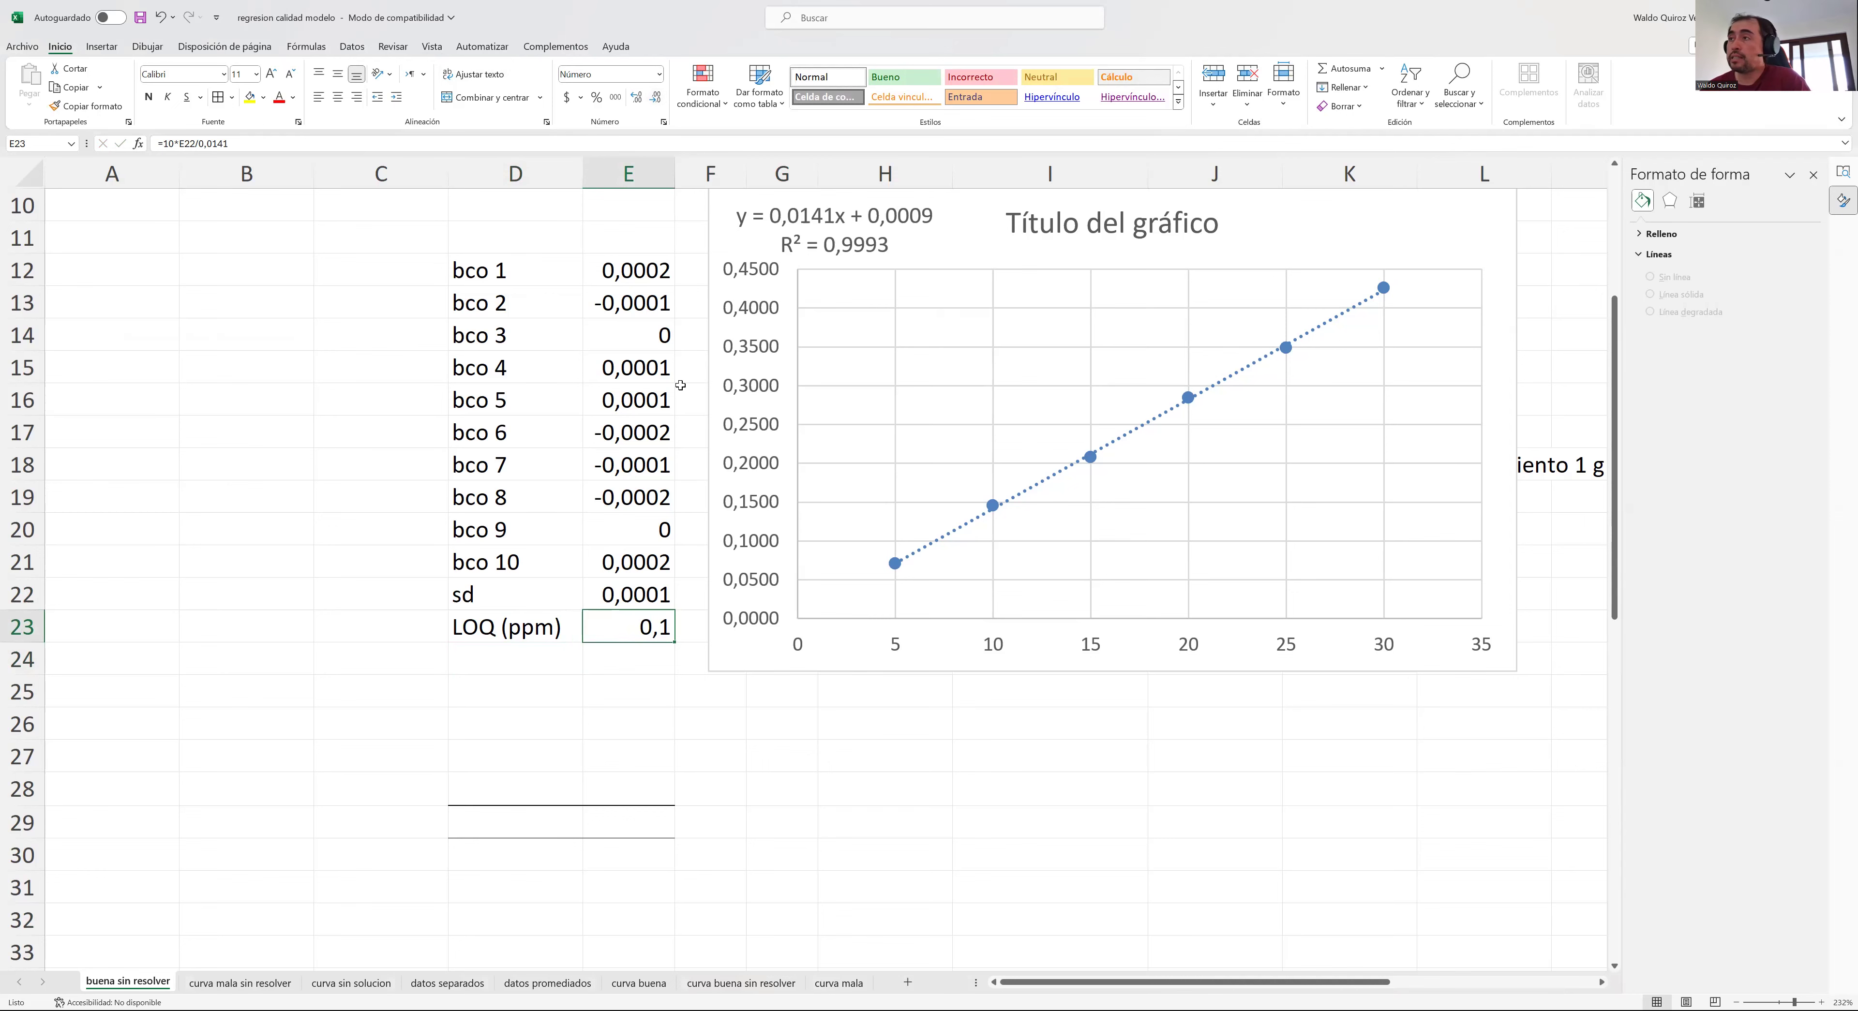
- Delete the calibration chart's title and move the trendline equation and R² label rightward, clear of the vertical axis labels
{"action": "scroll", "coordinate": [681, 384], "scroll_direction": "up", "scroll_amount": 3}
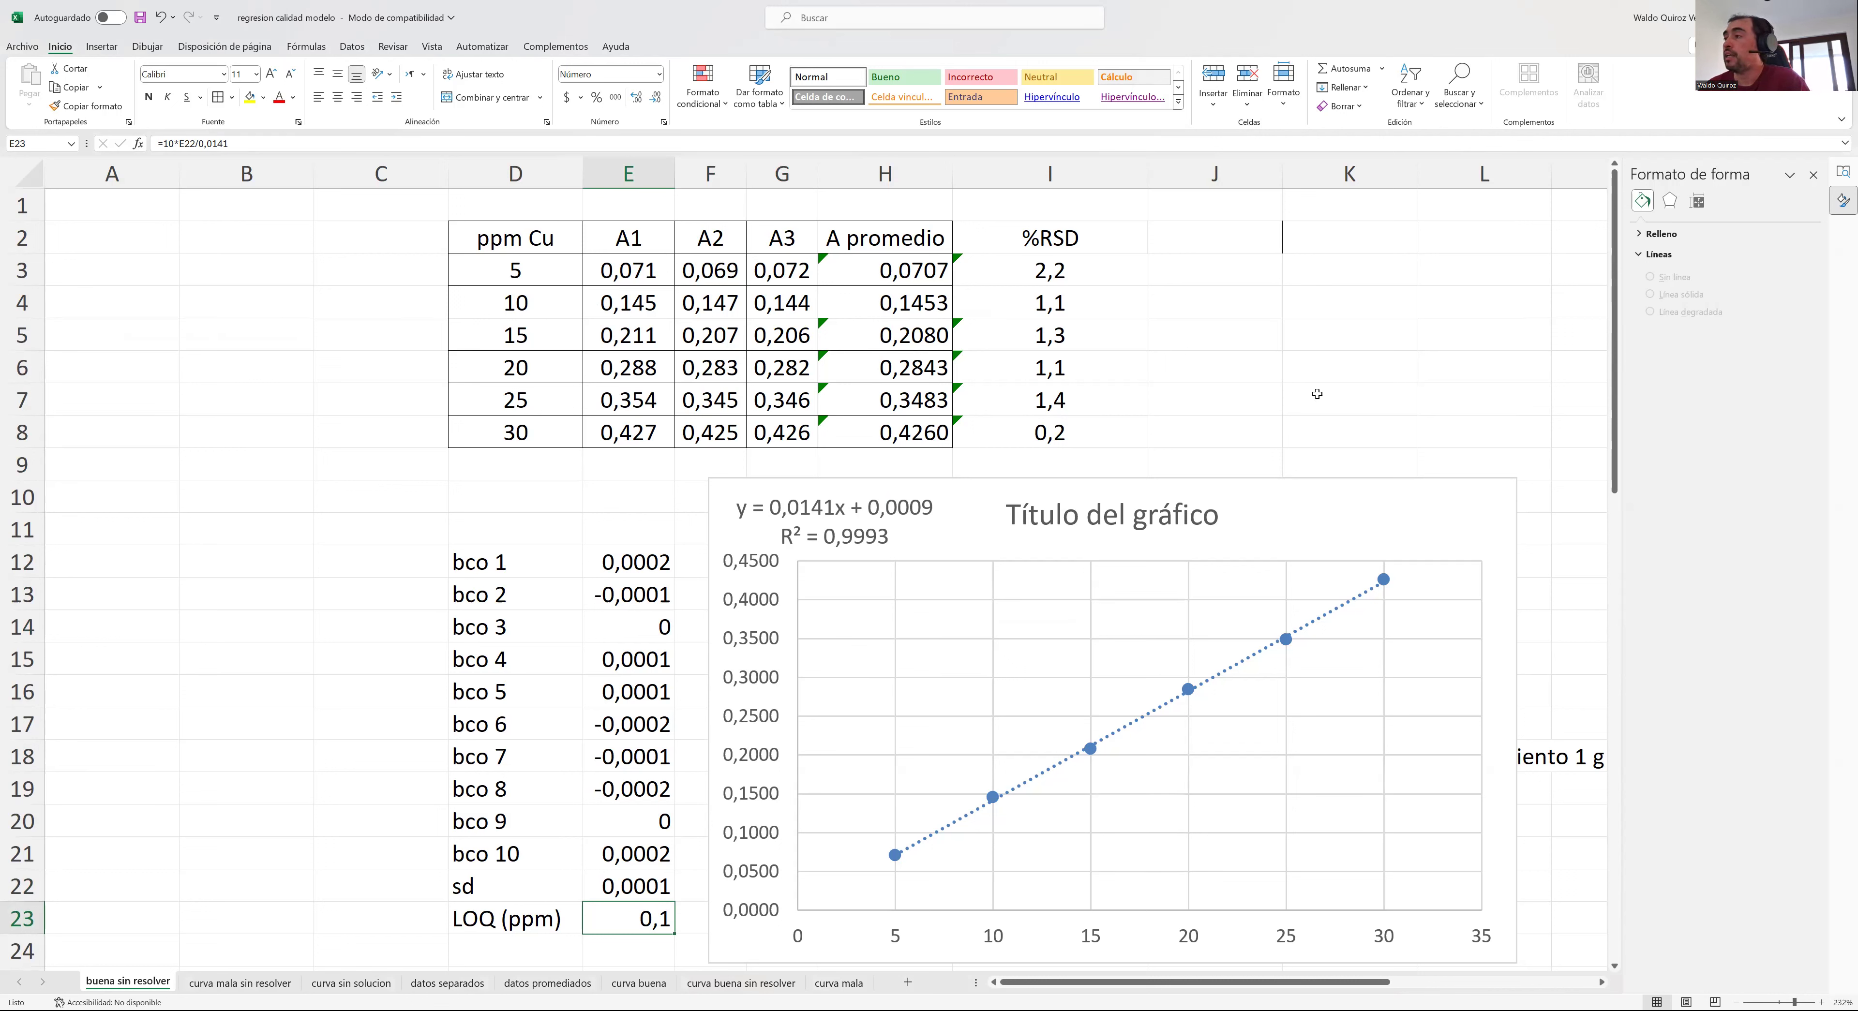
{"action": "left_click", "coordinate": [1178, 507]}
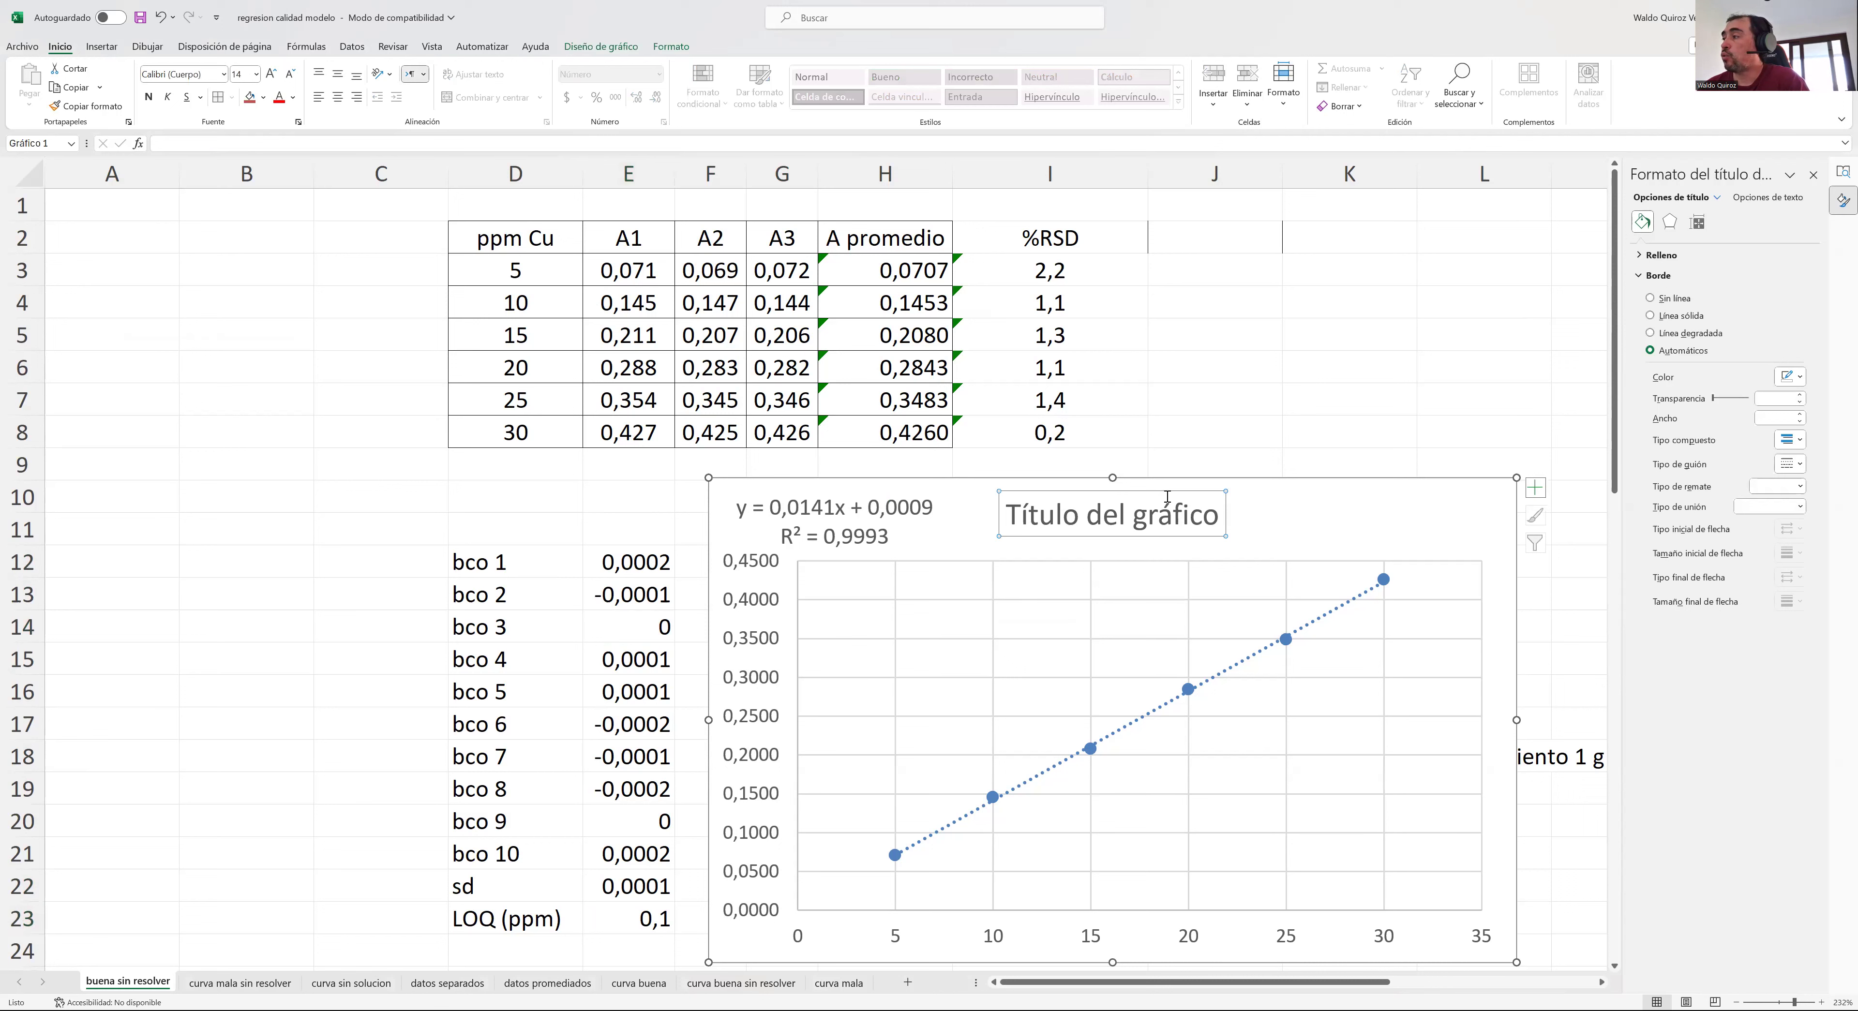
{"action": "key", "text": "Delete"}
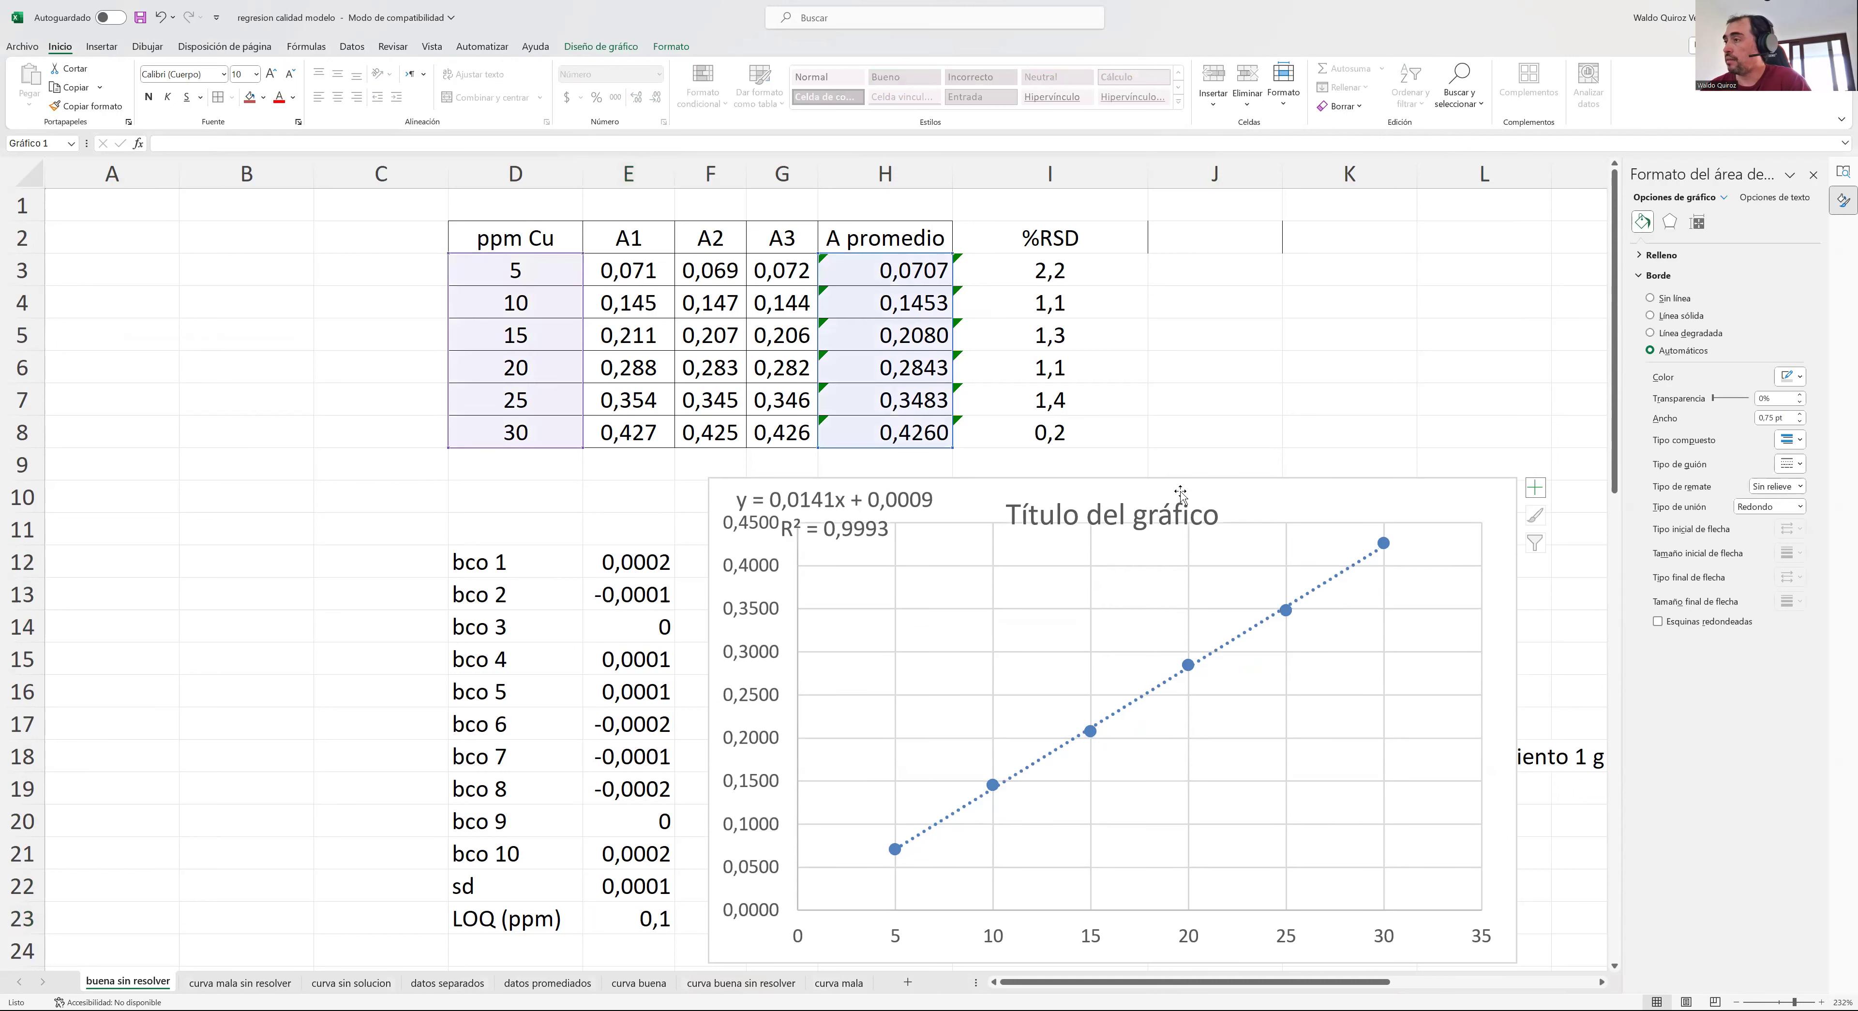
{"action": "left_click", "coordinate": [899, 500]}
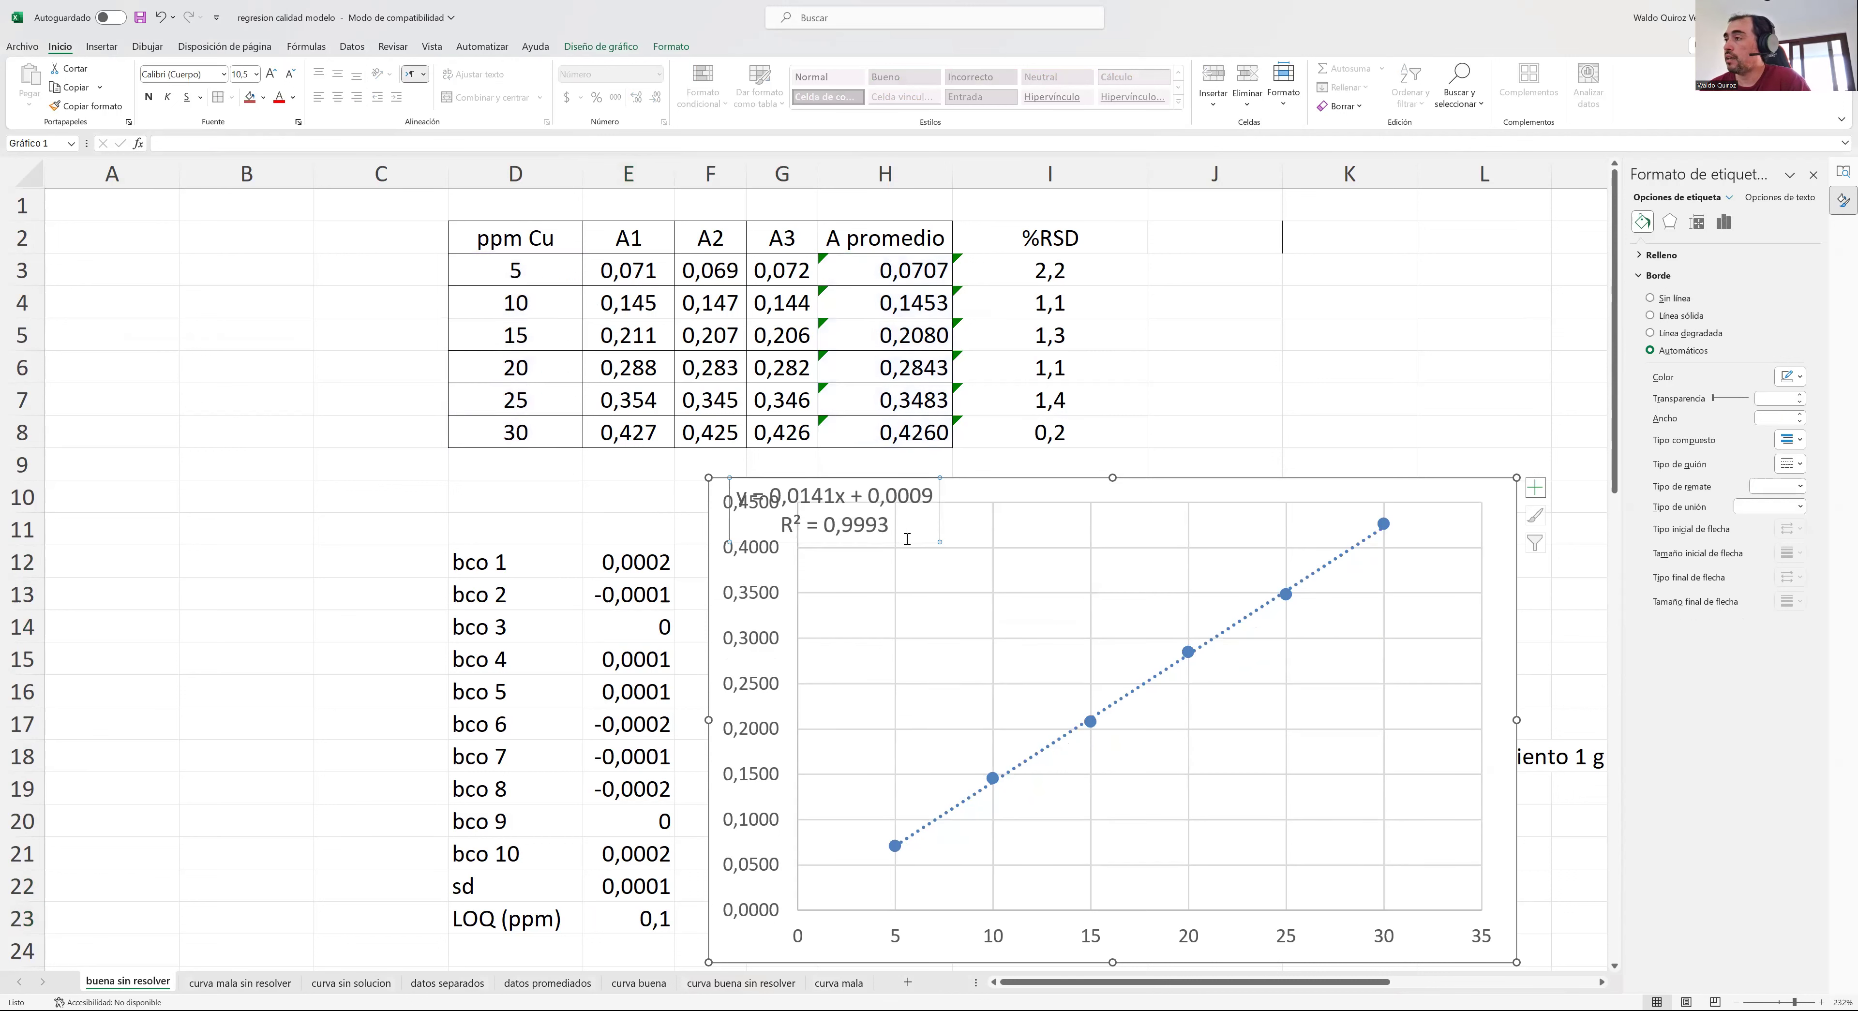
{"action": "left_click_drag", "start_coordinate": [923, 541], "coordinate": [1120, 536]}
- Label D24, below the LOQ row, as LOD (ppm)
{"action": "scroll", "coordinate": [1157, 433], "scroll_direction": "down", "scroll_amount": 2}
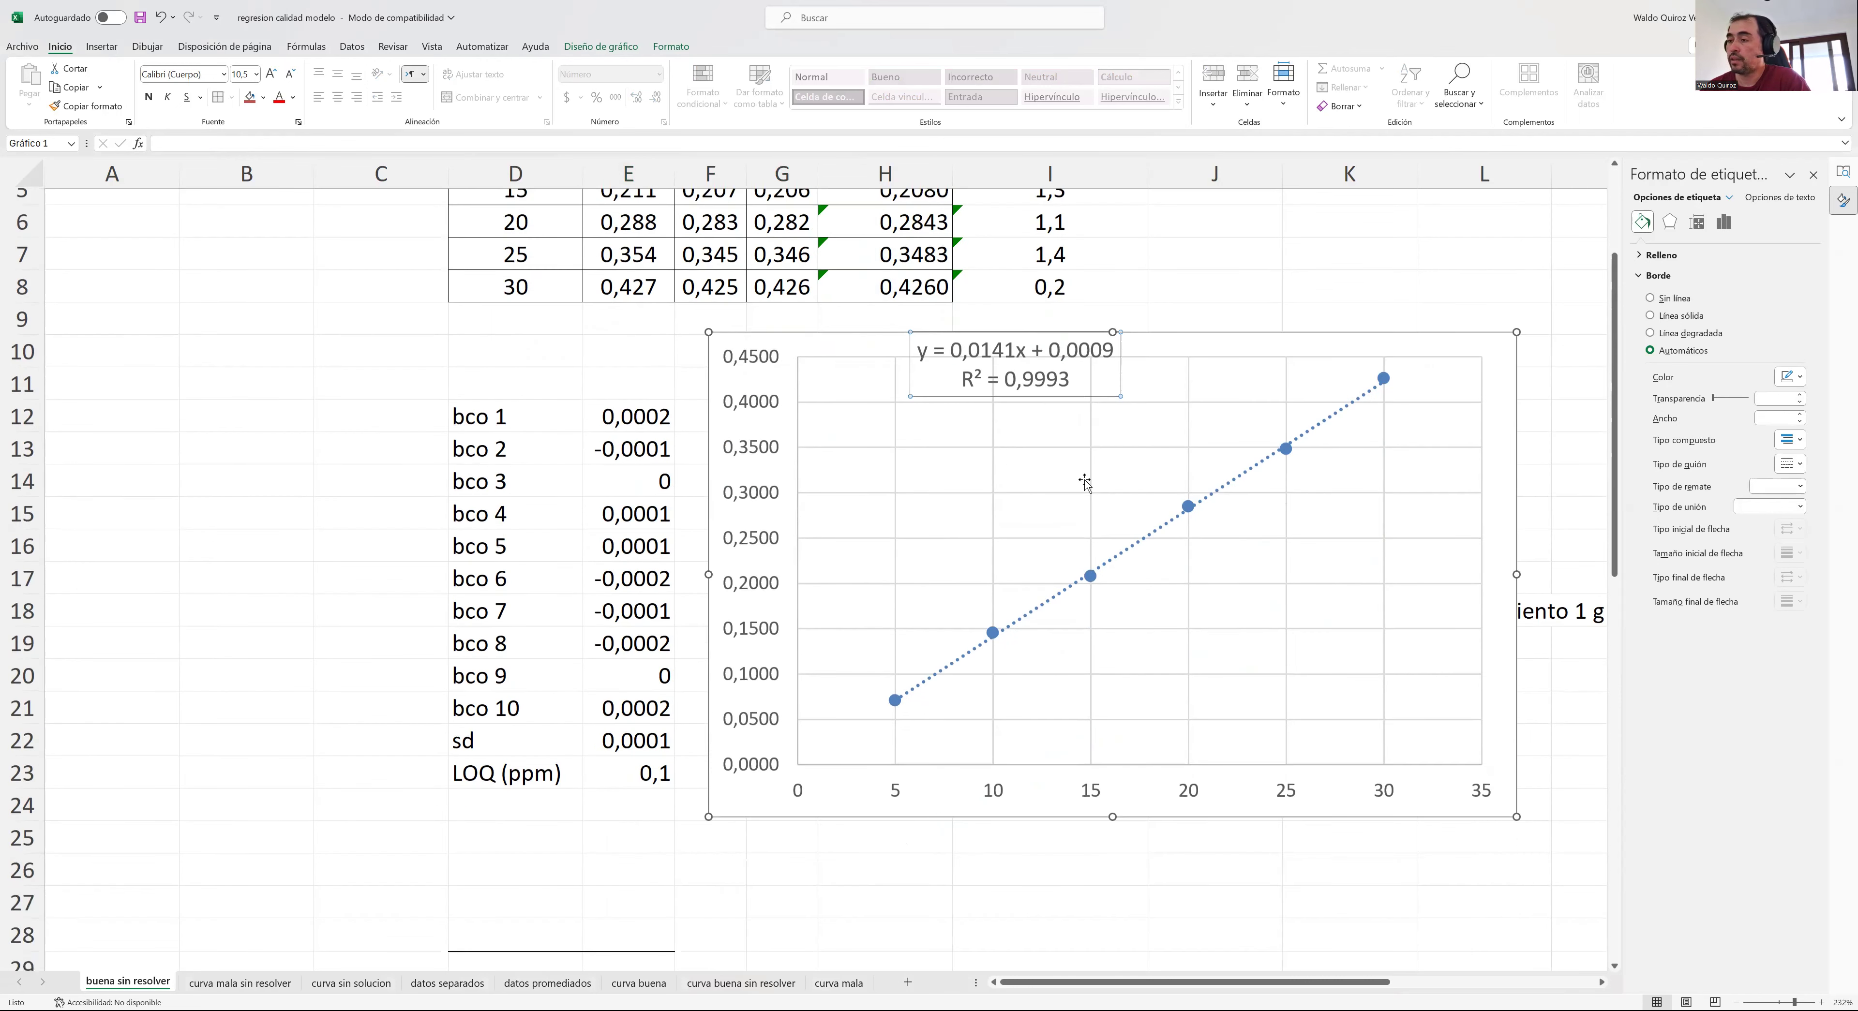
{"action": "left_click", "coordinate": [482, 750]}
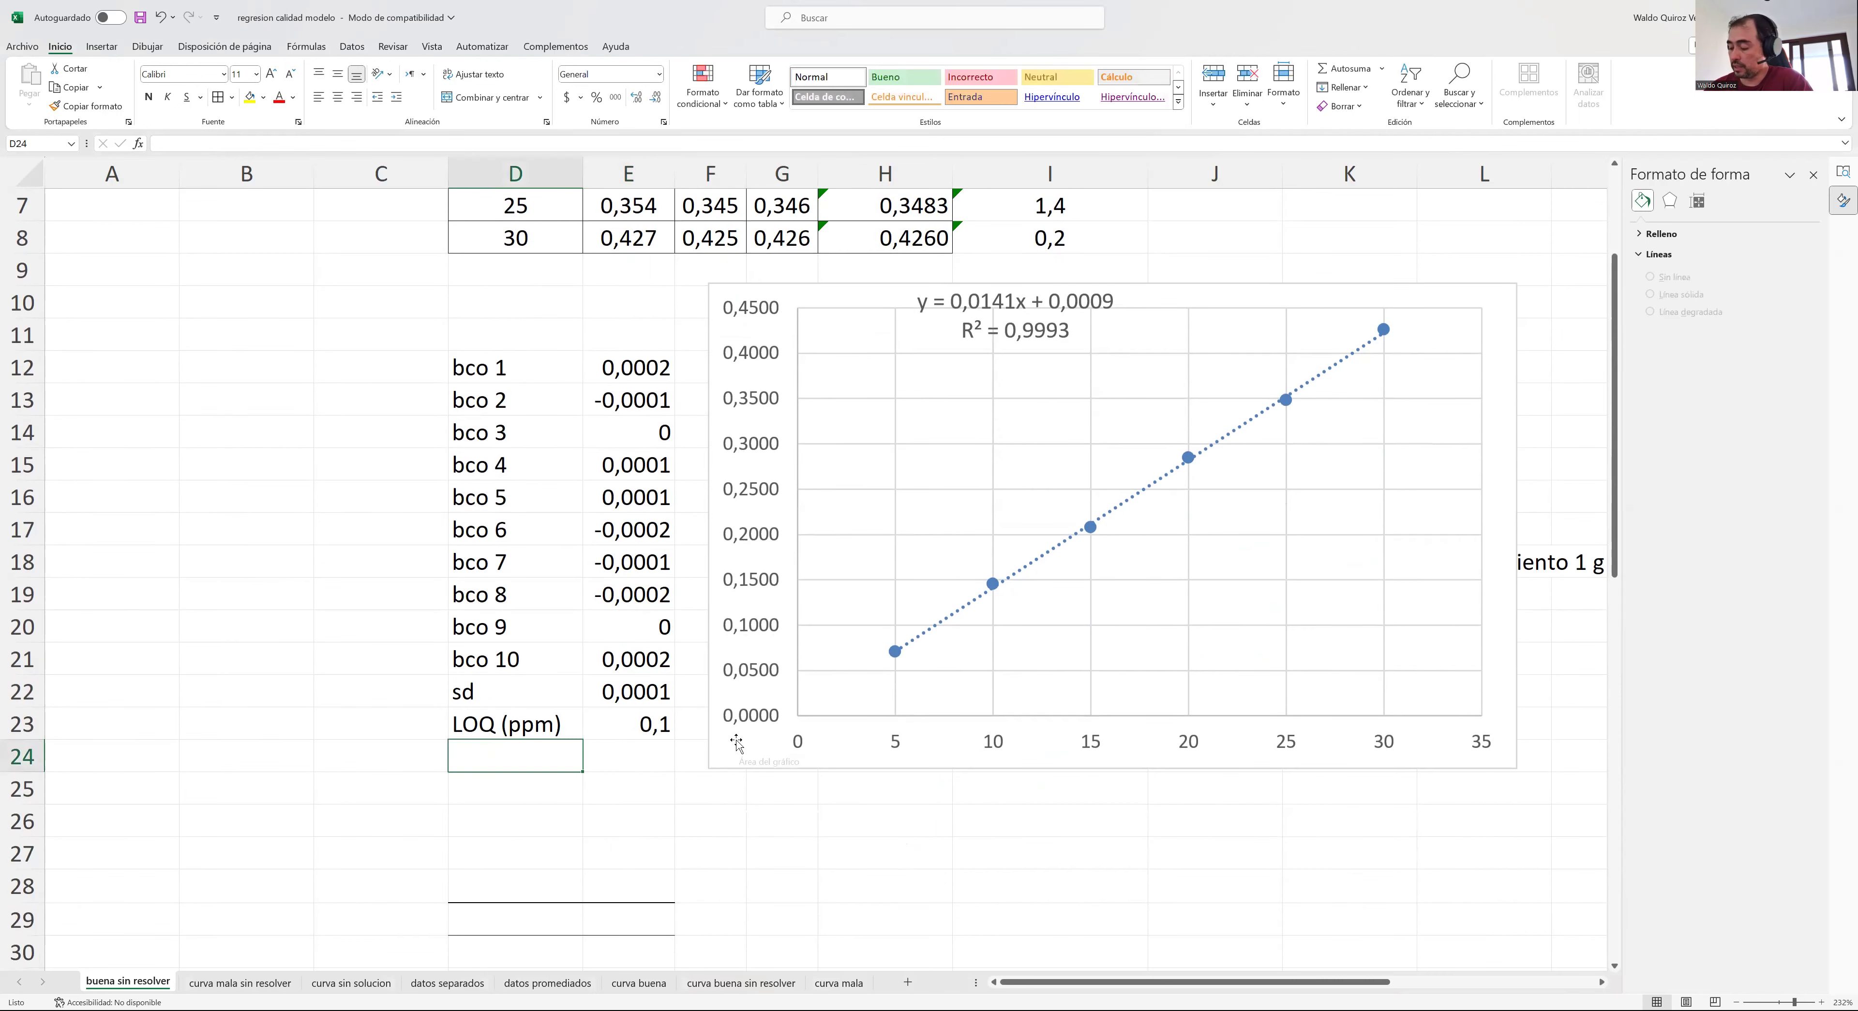
{"action": "type", "text": "LOD"}
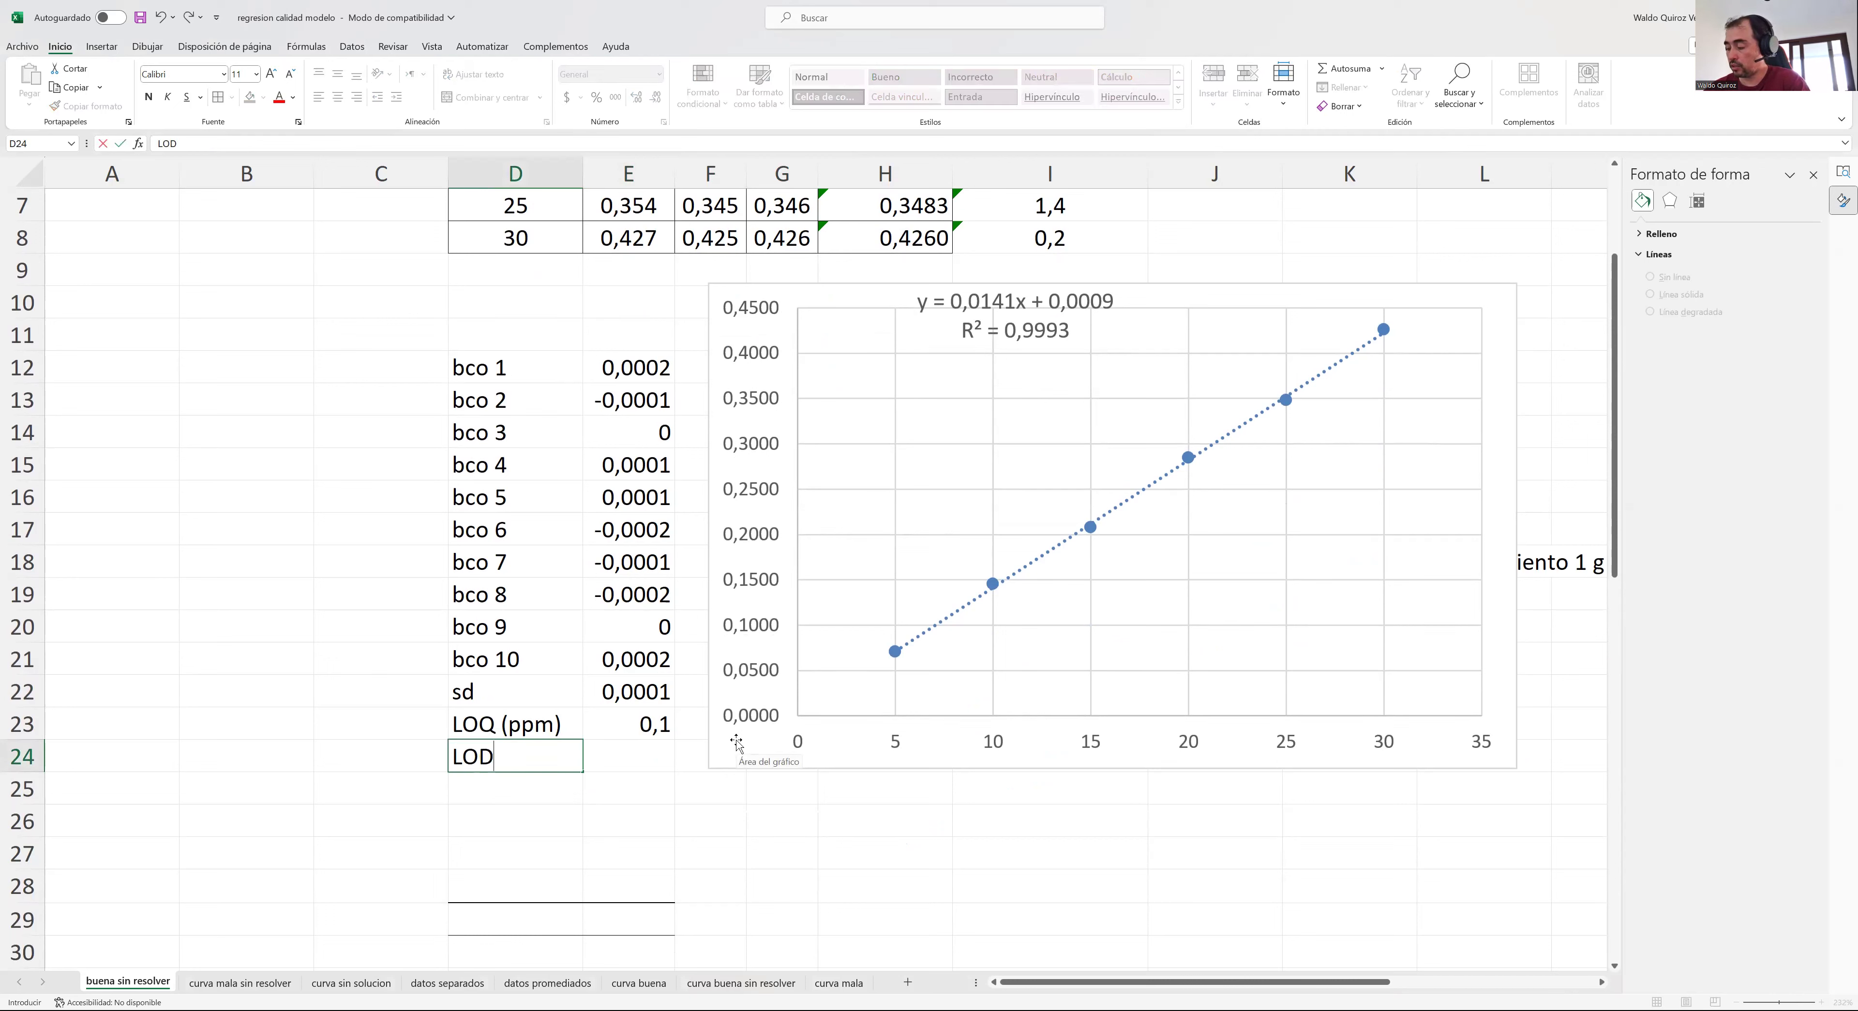
{"action": "type", "text": " (ppm)"}
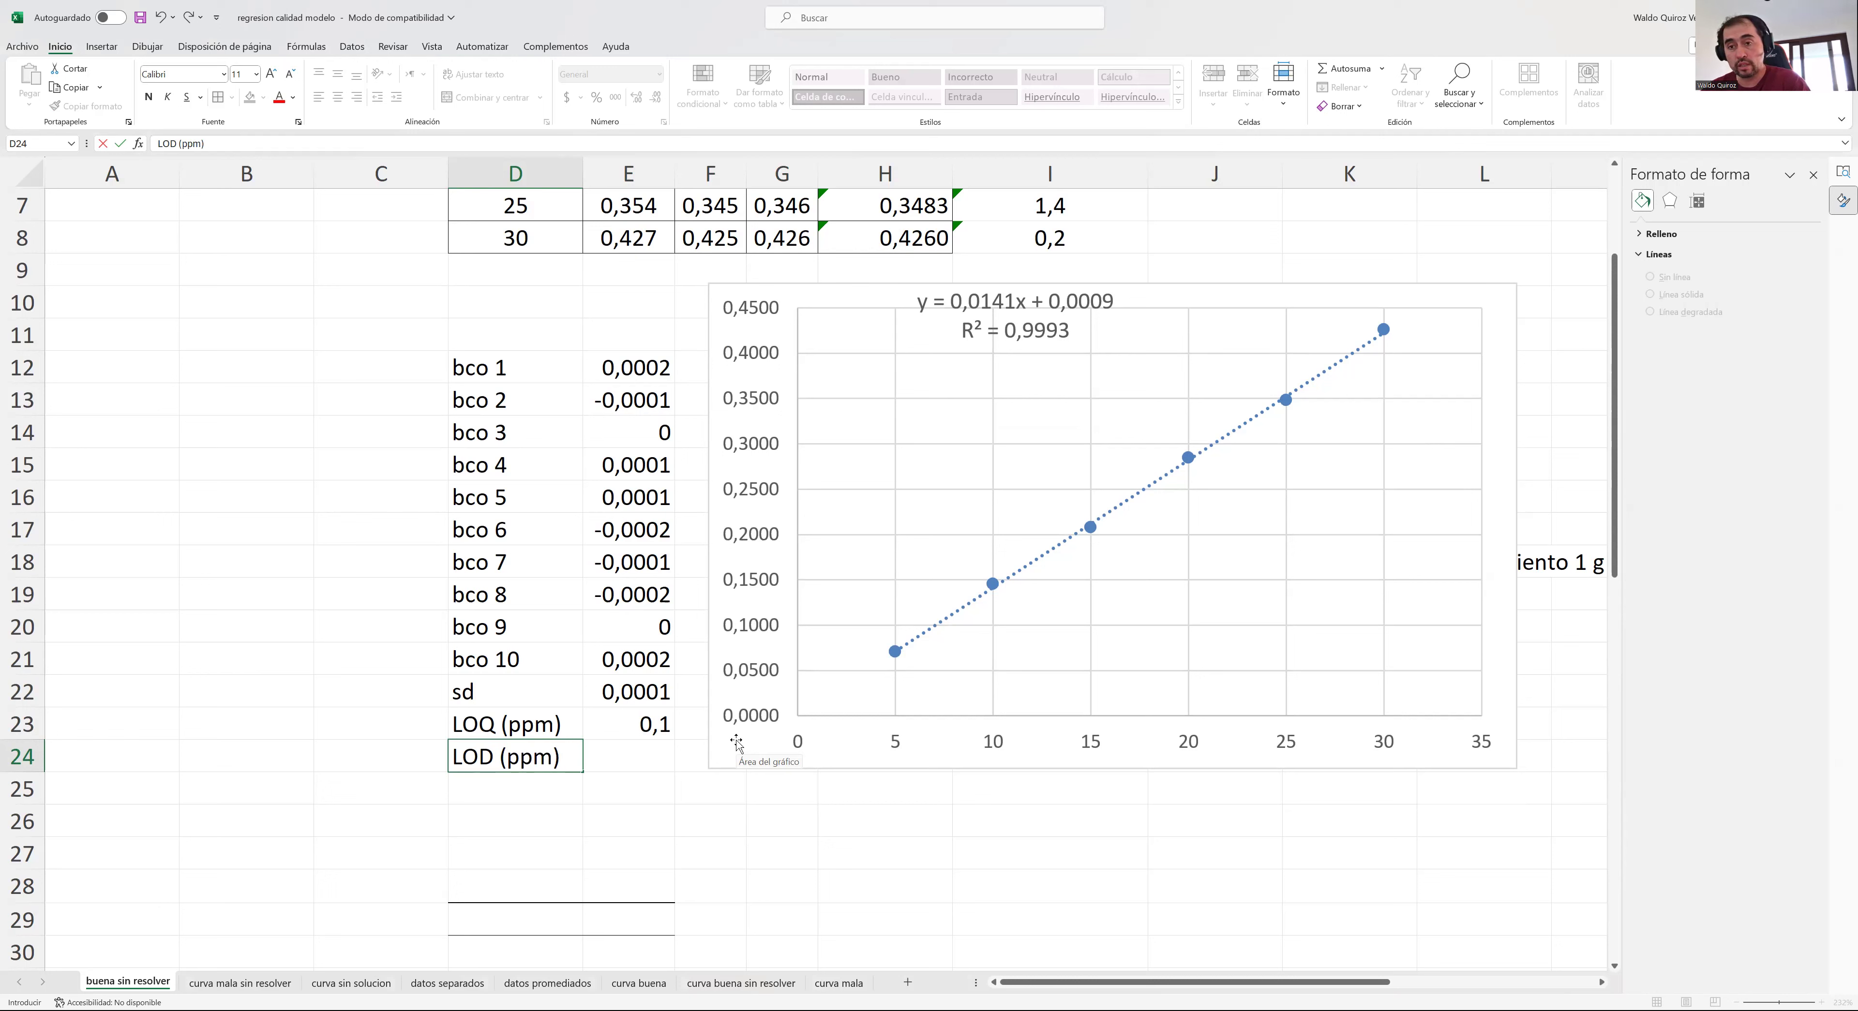
- Calculate the limit of detection in E24 with =3,3*E22/0,0141
{"action": "left_click", "coordinate": [614, 754]}
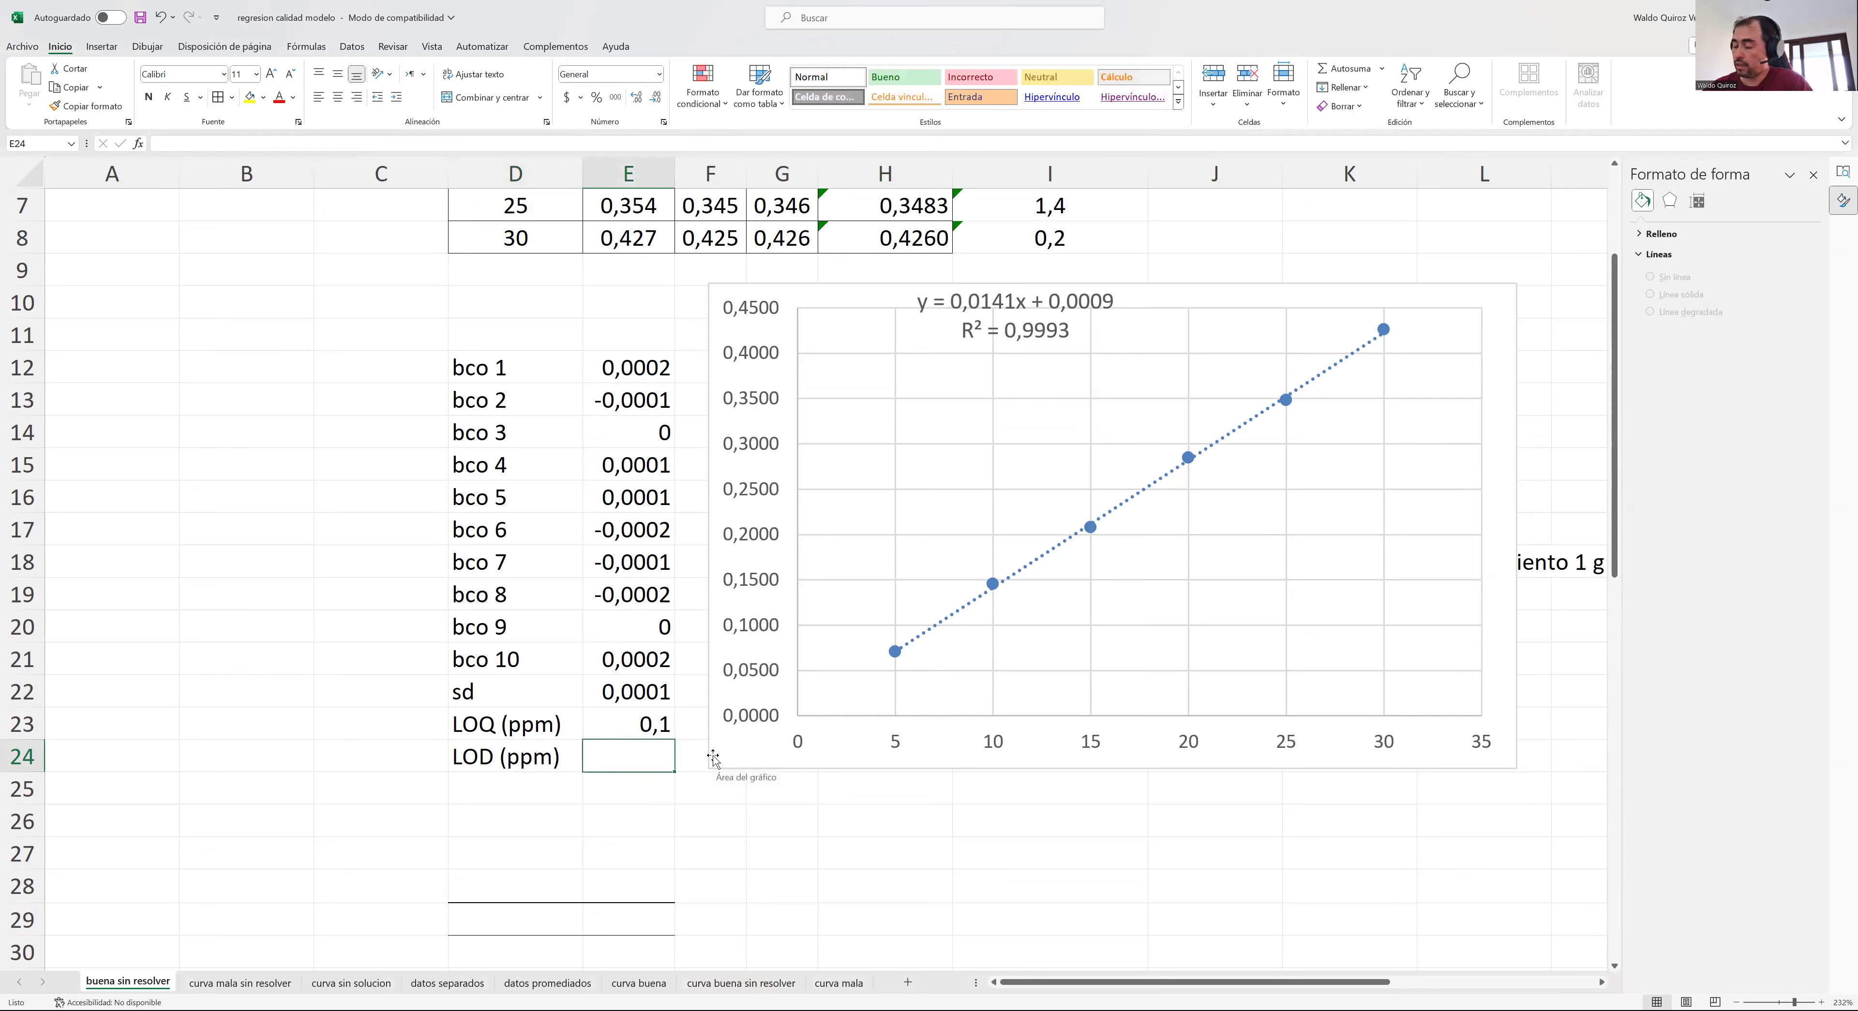
{"action": "type", "text": "="}
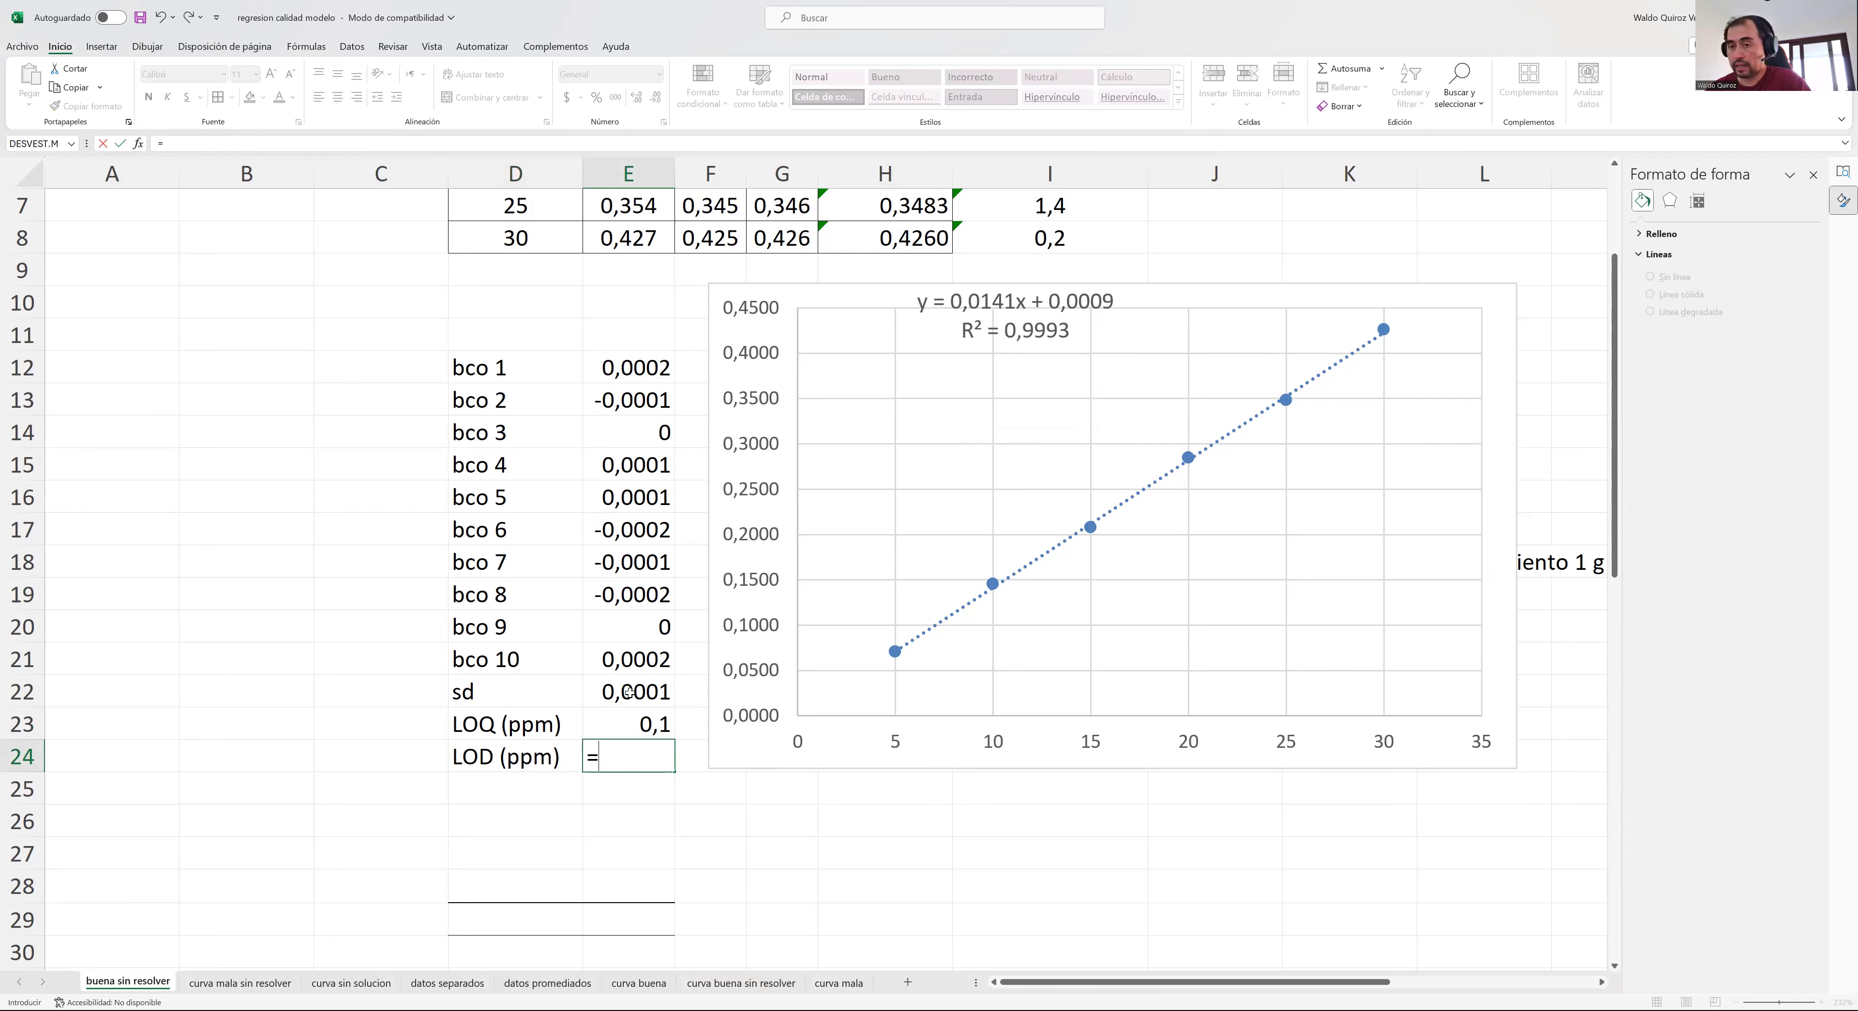
{"action": "type", "text": "3"}
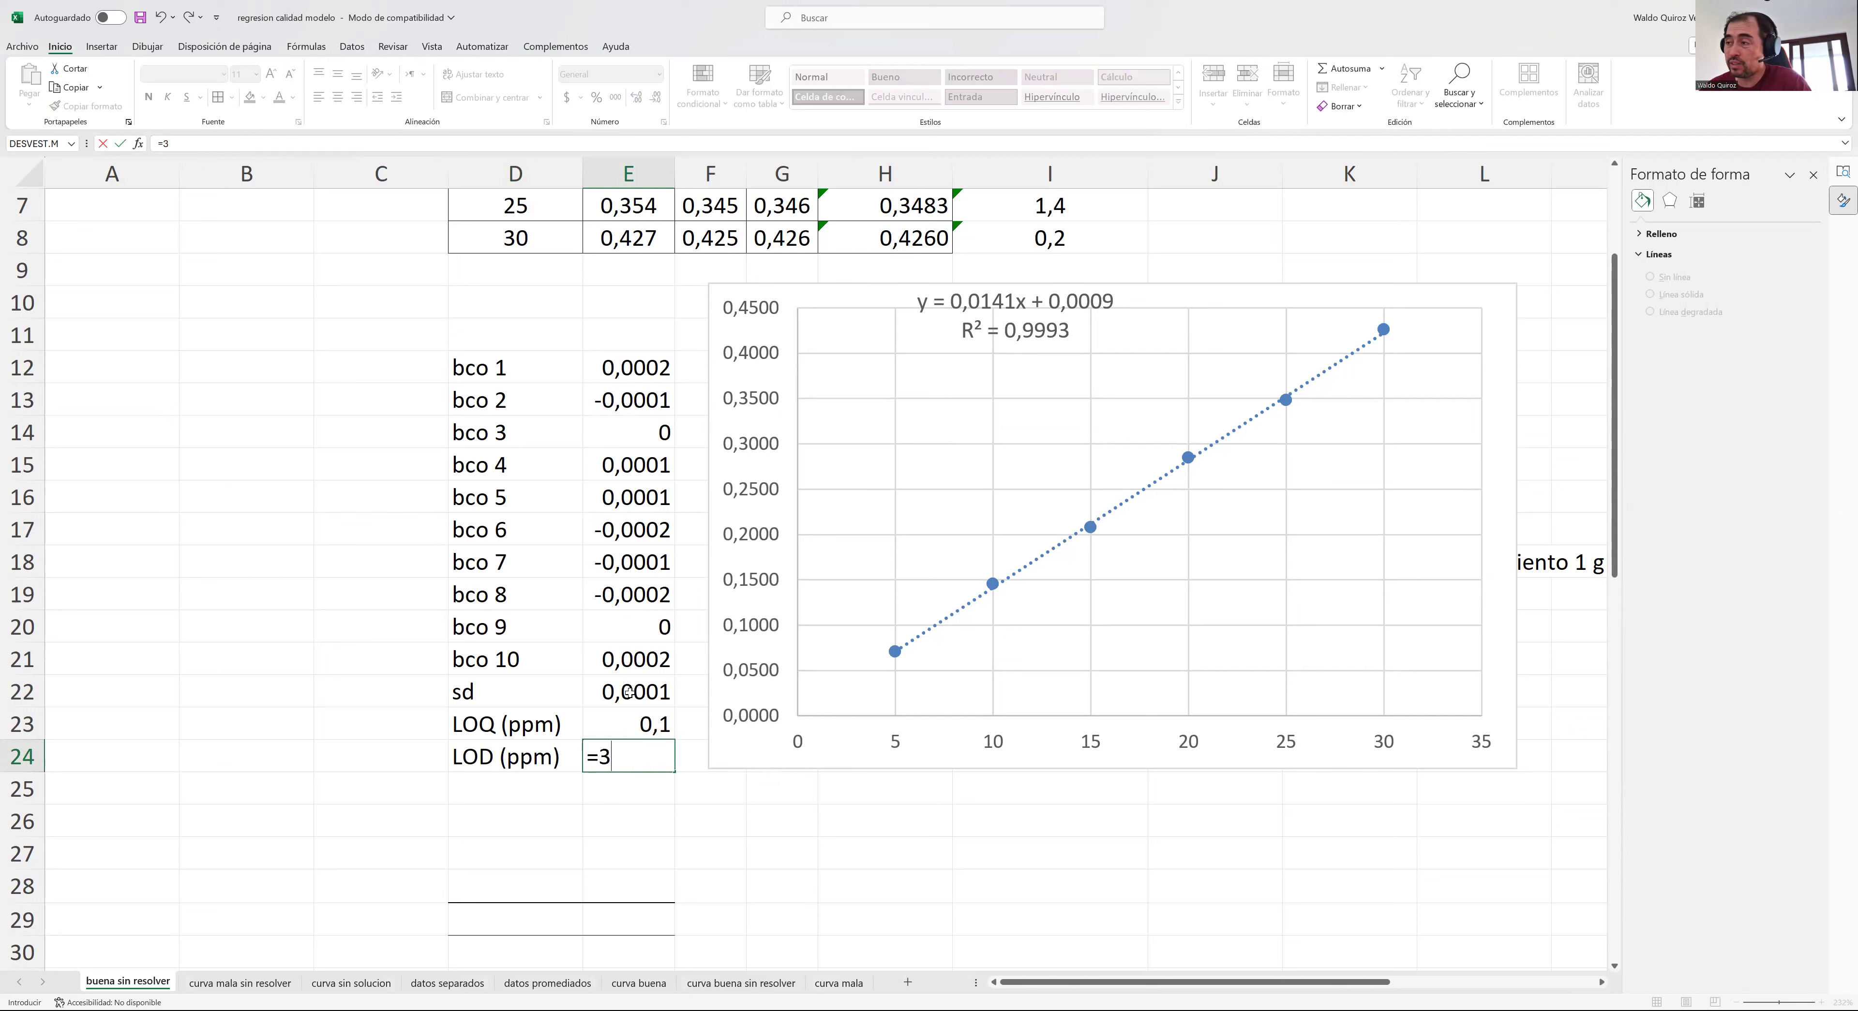
{"action": "type", "text": ",3"}
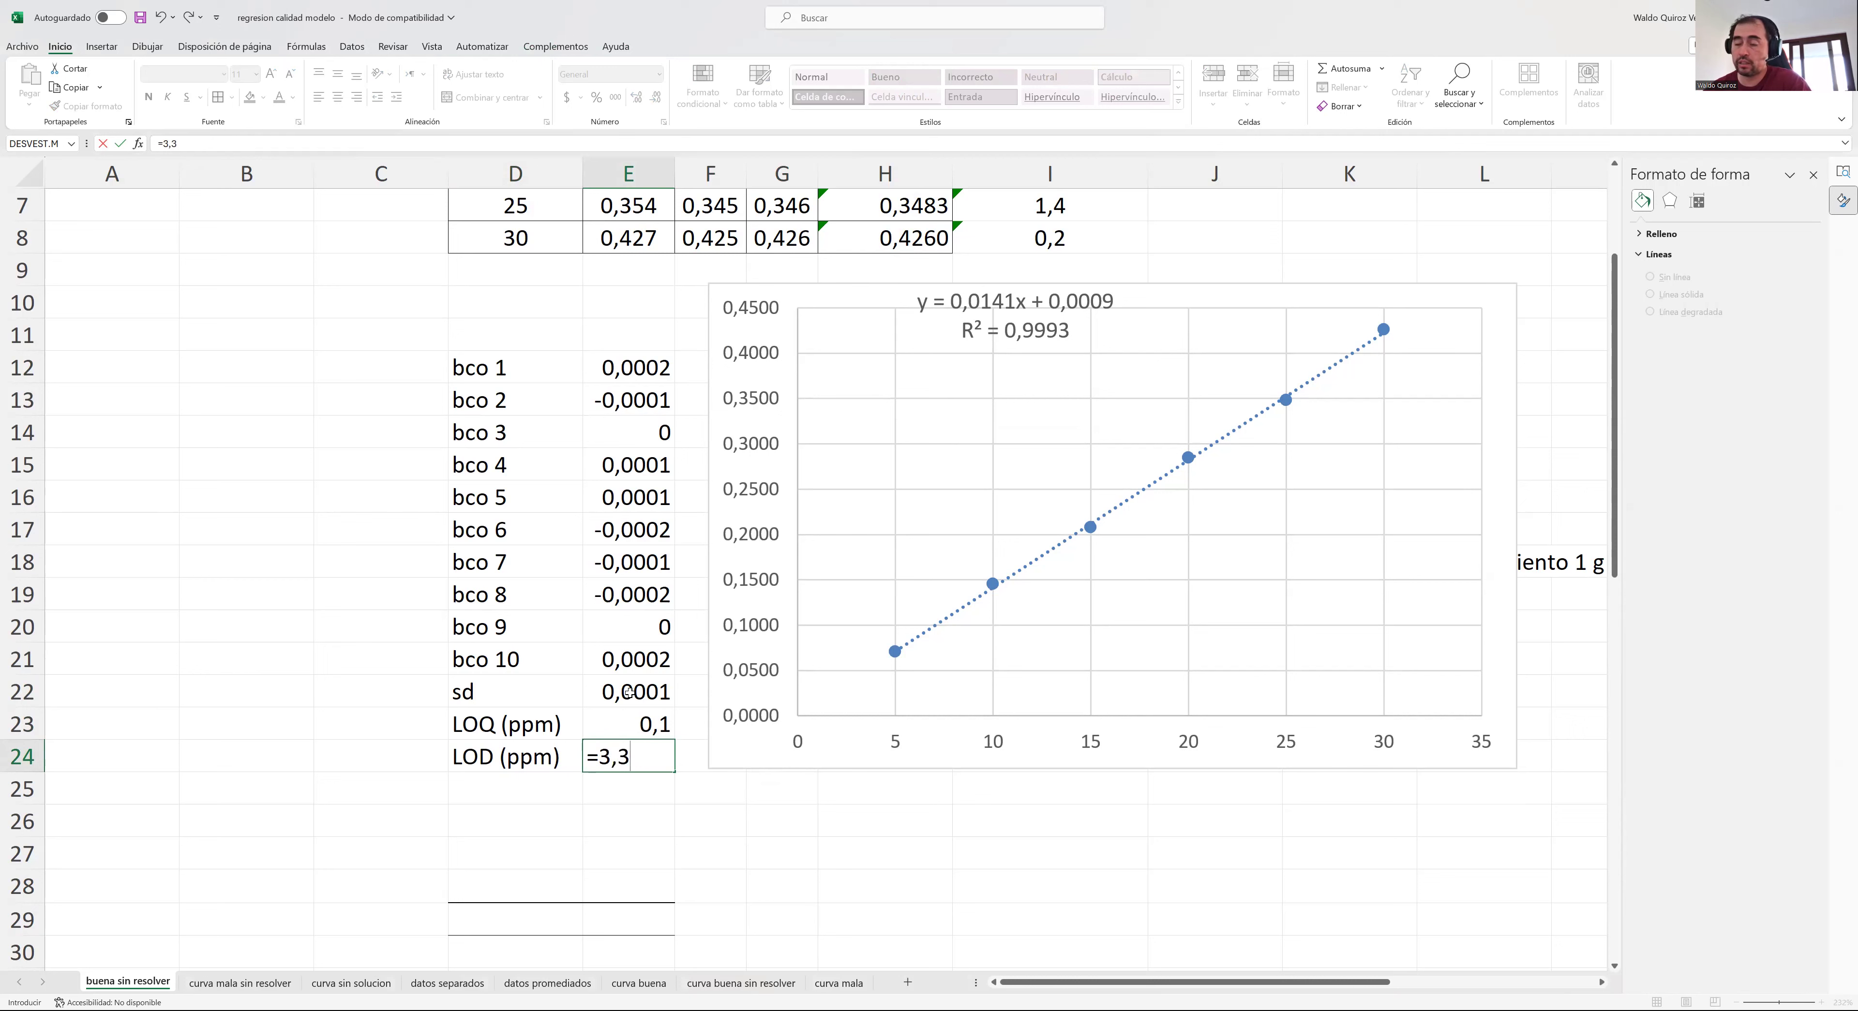
{"action": "type", "text": "*"}
{"action": "left_click", "coordinate": [630, 693]}
{"action": "type", "text": "/"}
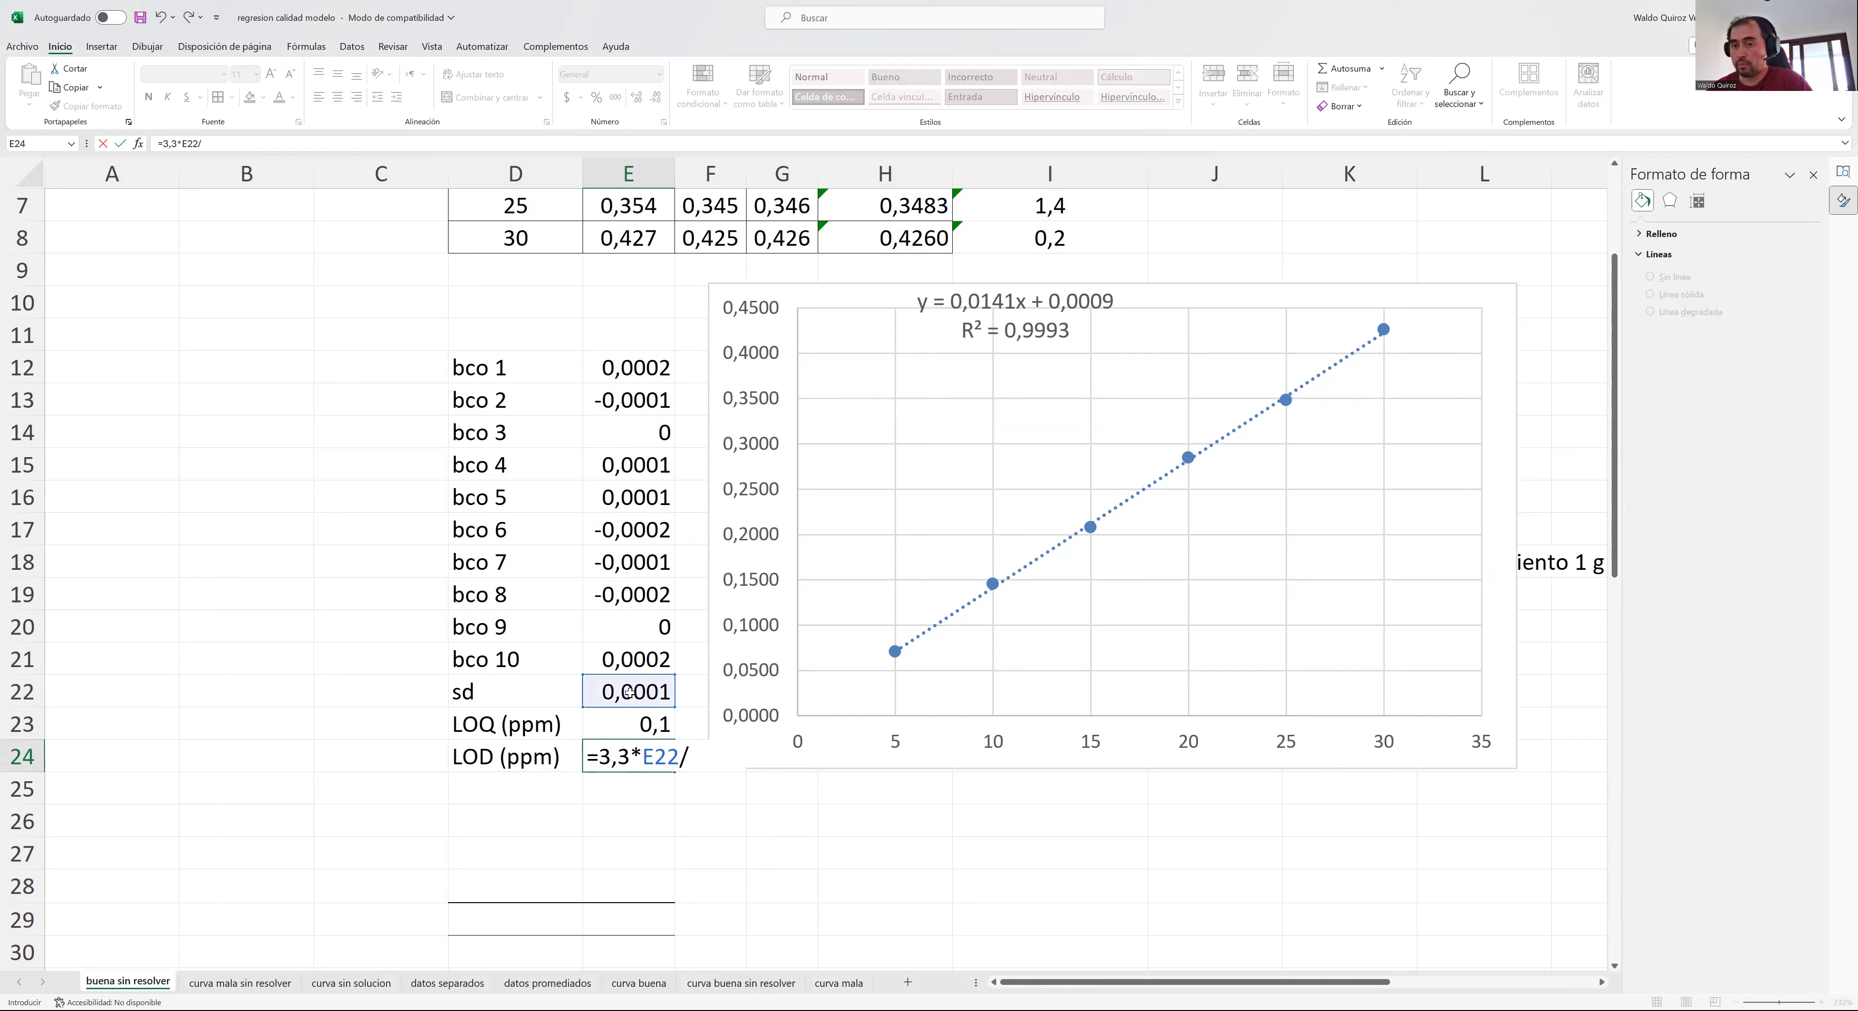
{"action": "type", "text": "0,"}
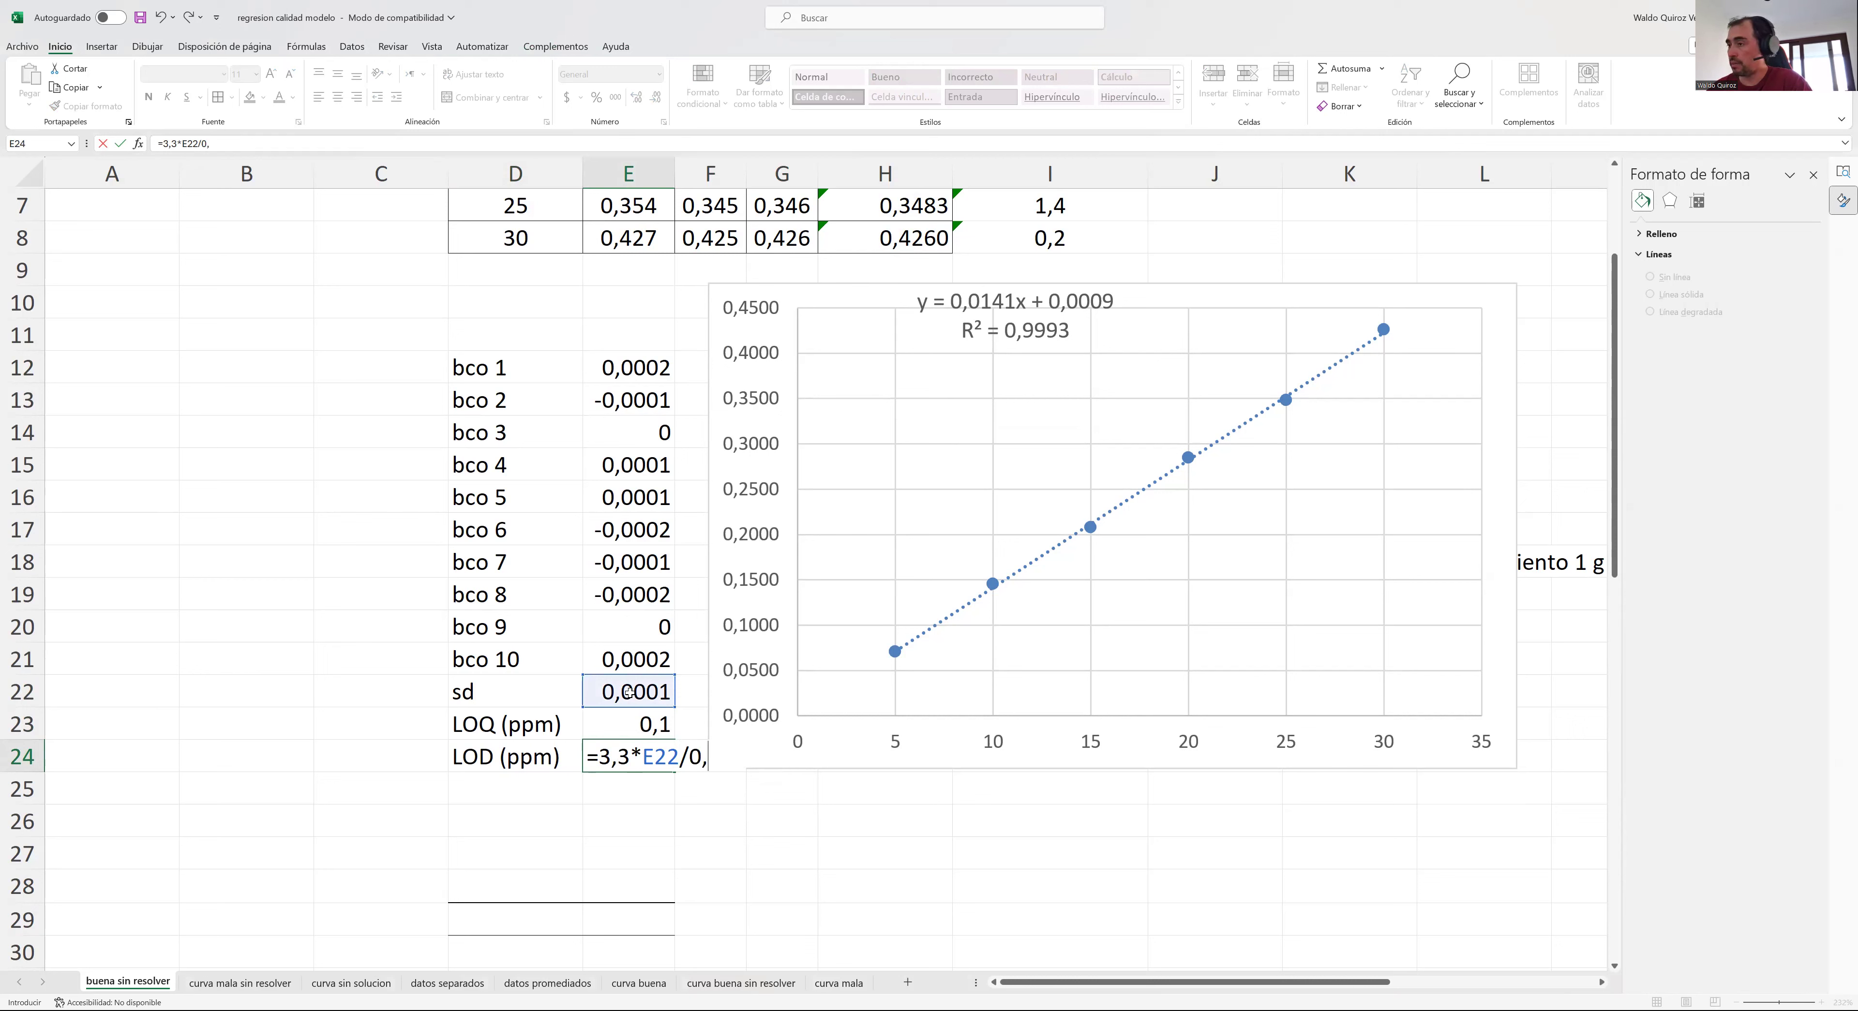
{"action": "type", "text": "0141"}
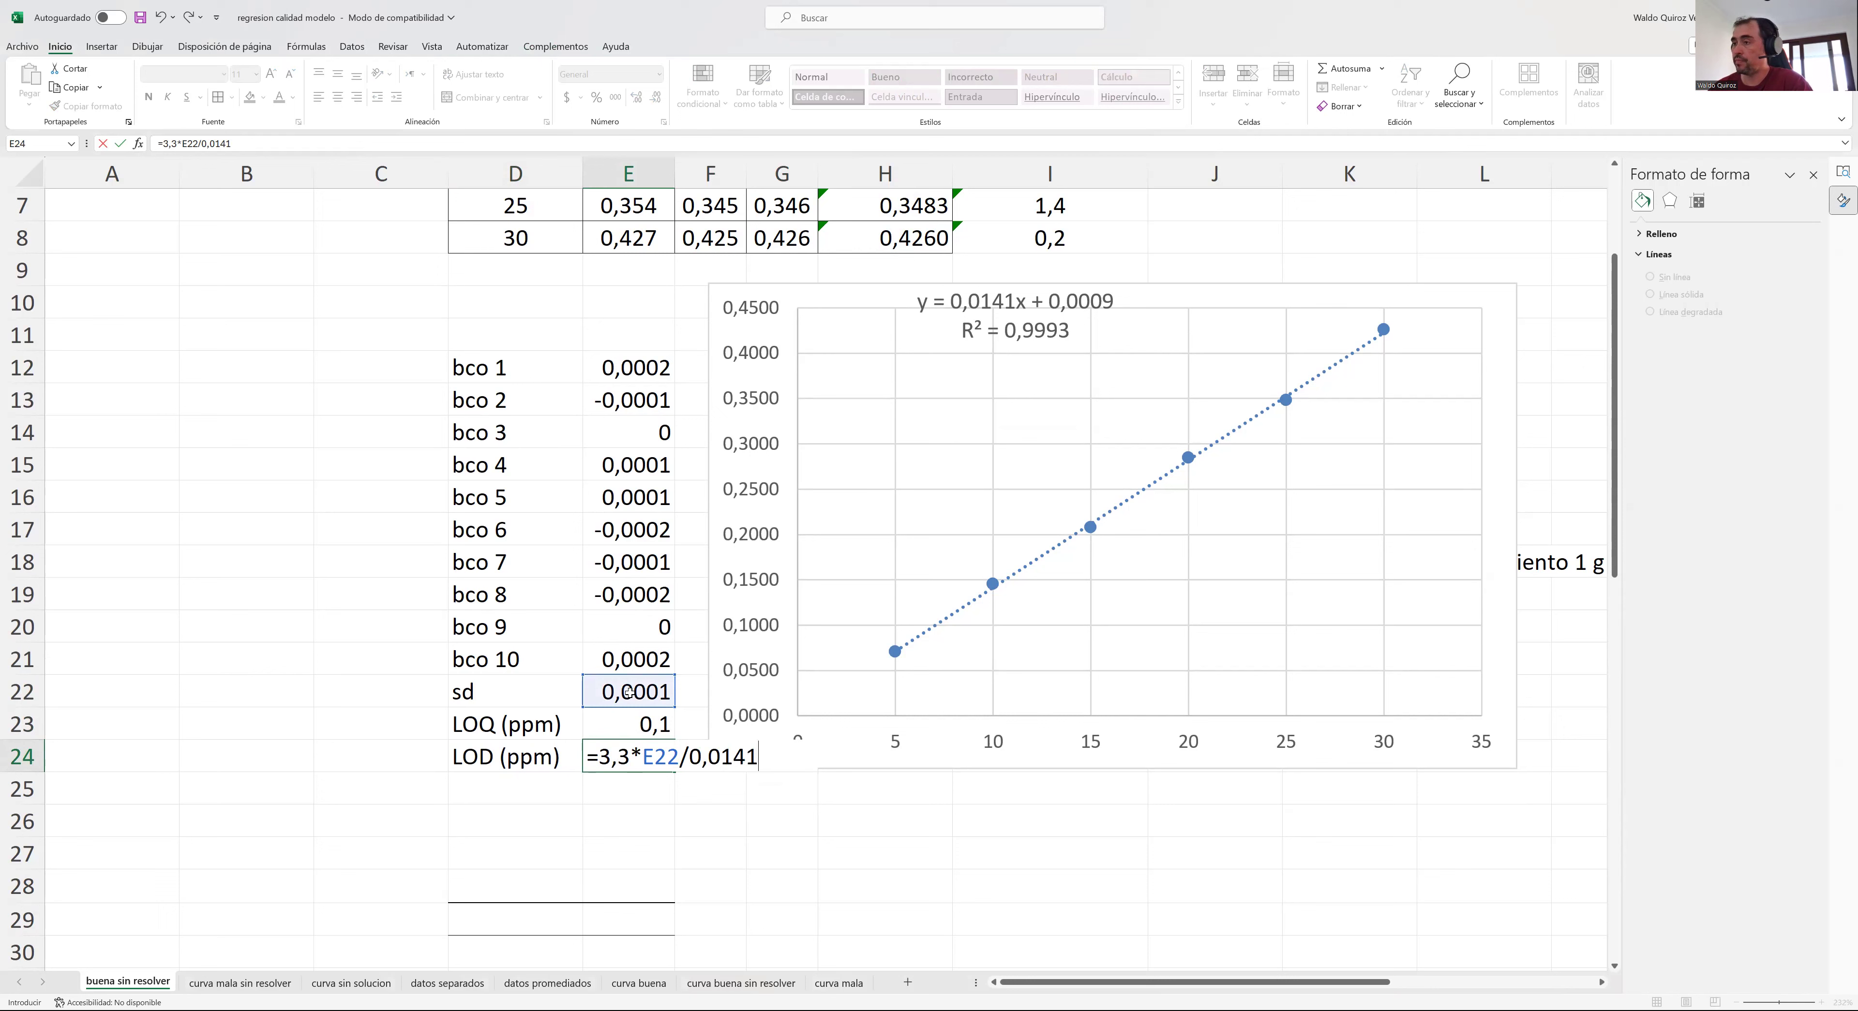
{"action": "key", "text": "Return"}
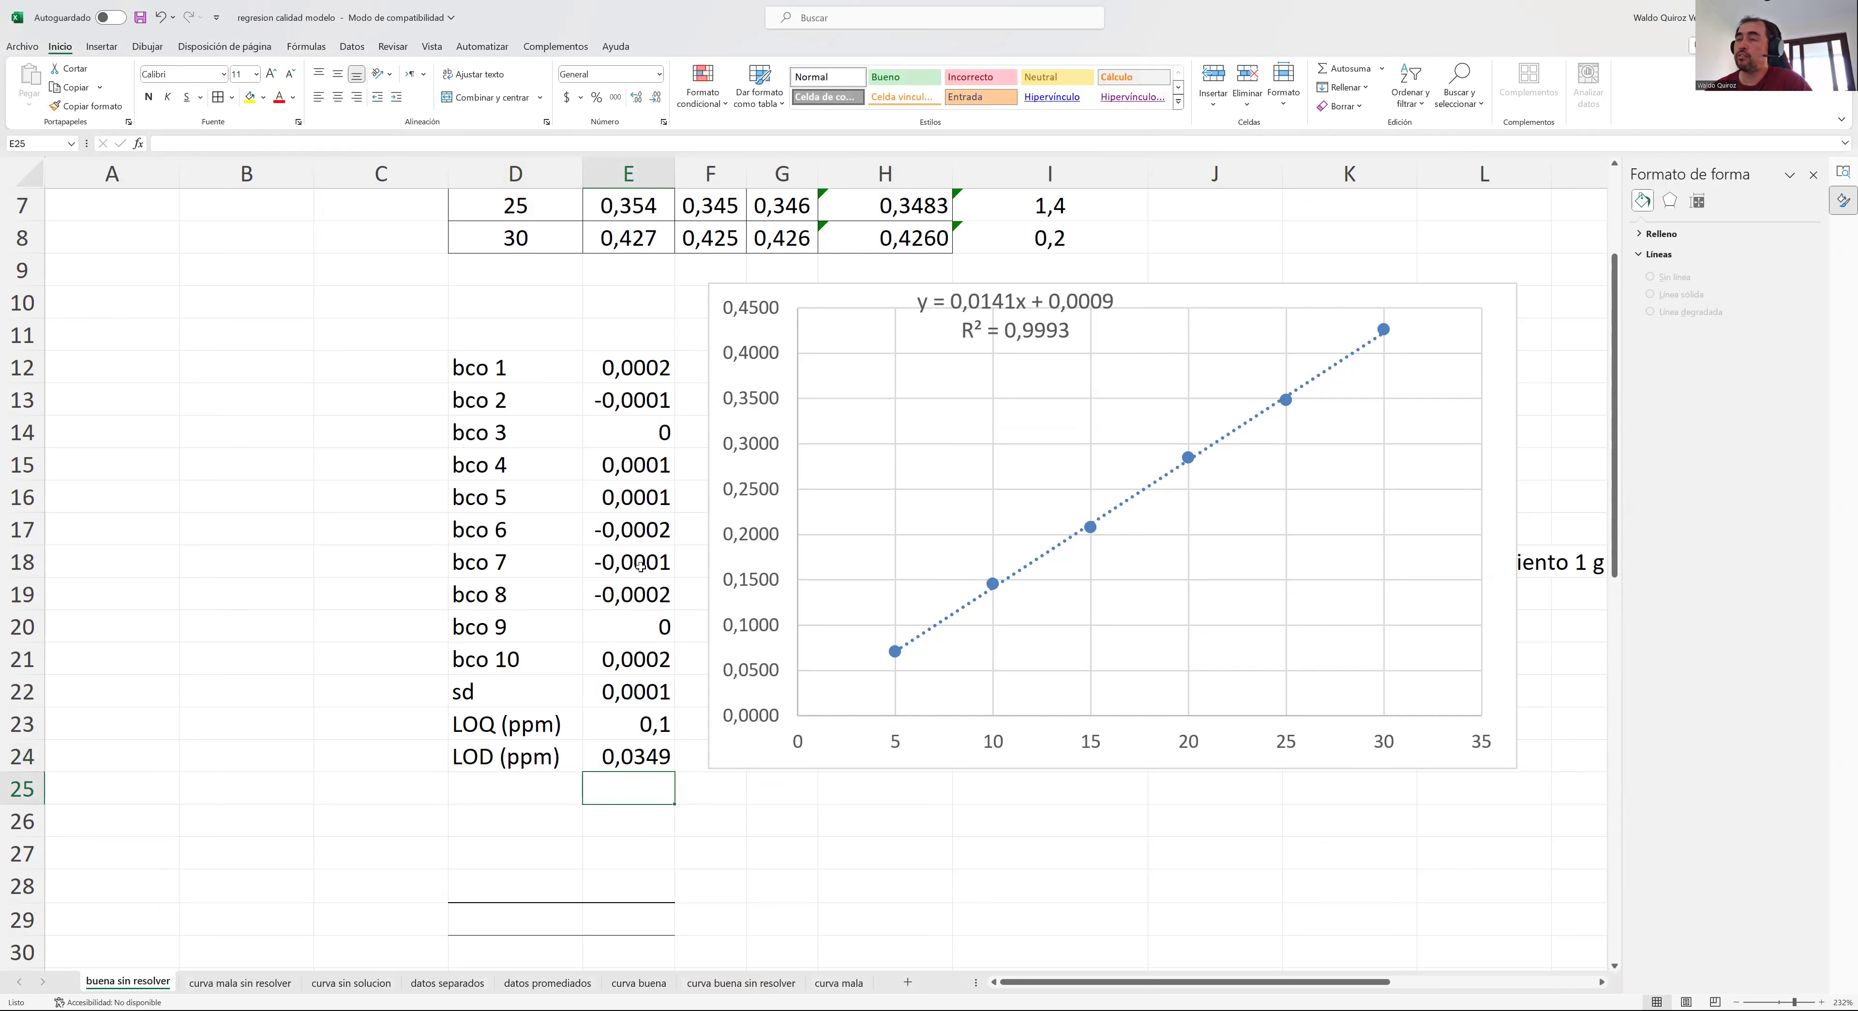
- Format the LOD value in E24 to show two decimal places
{"action": "left_click", "coordinate": [619, 760]}
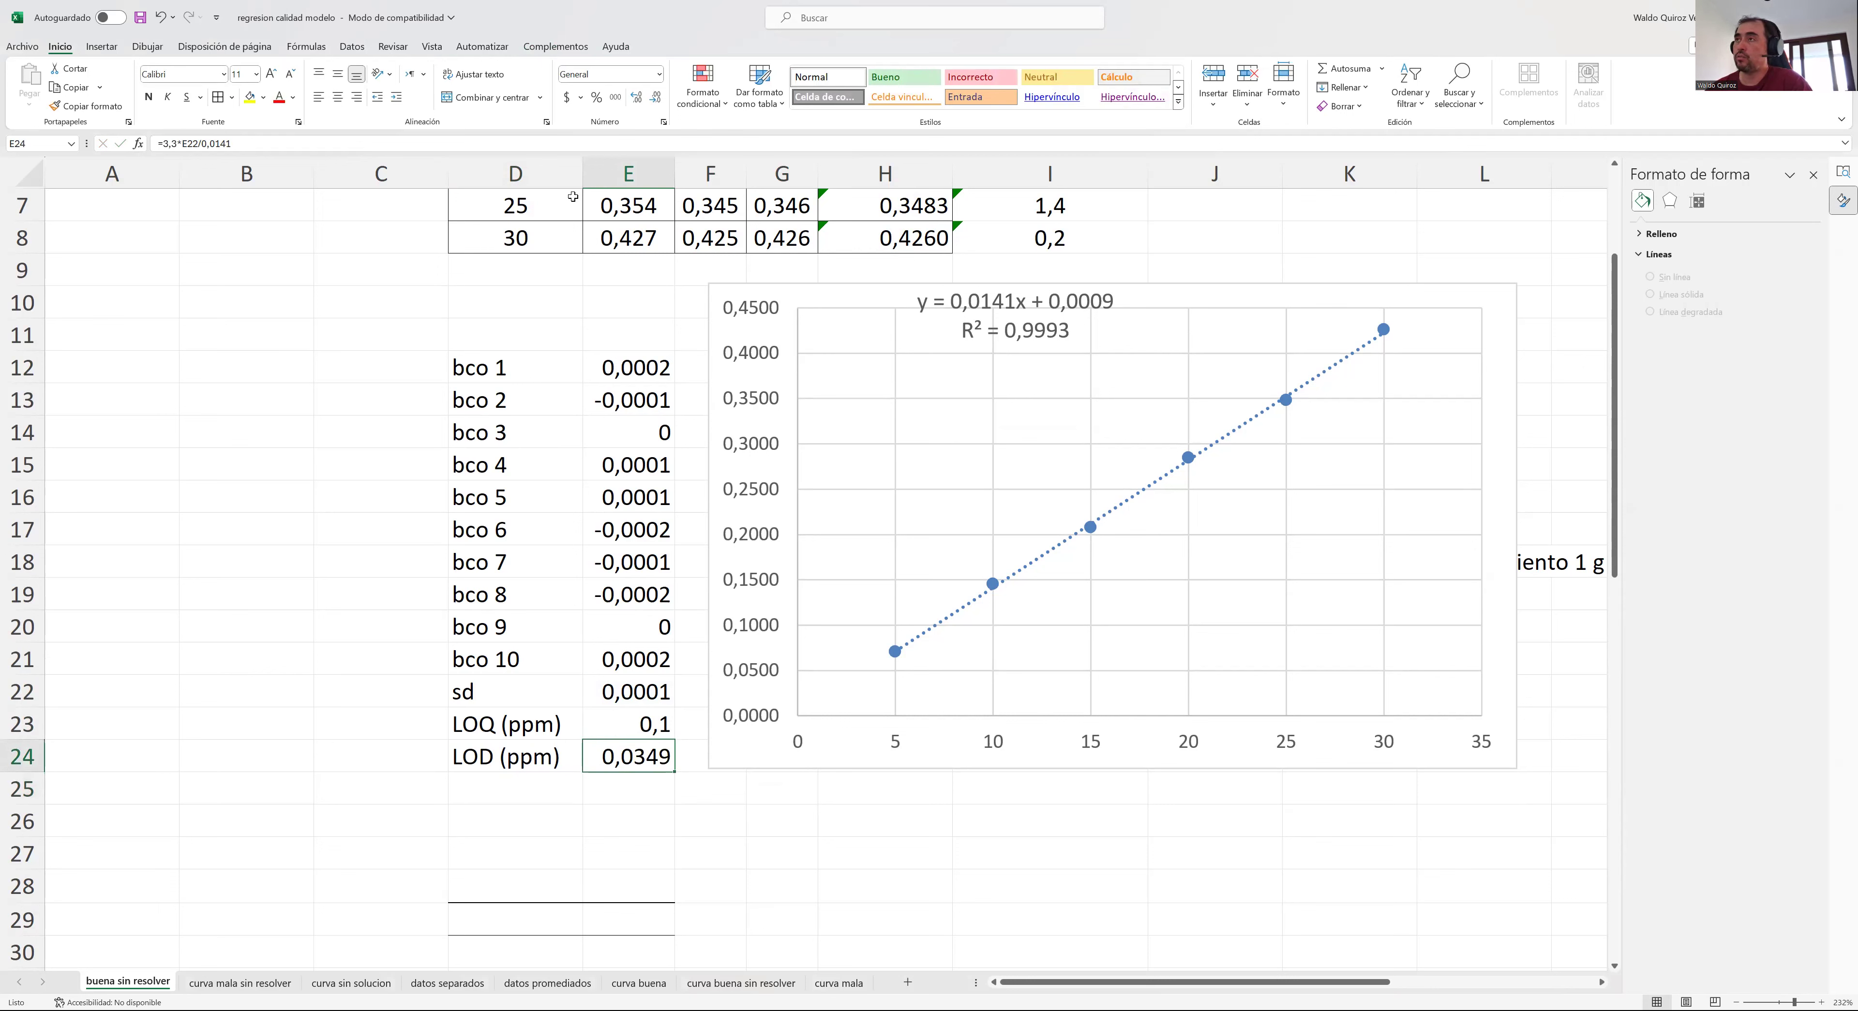
{"action": "left_click", "coordinate": [657, 100]}
{"action": "left_click", "coordinate": [657, 99]}
{"action": "left_click", "coordinate": [751, 849]}
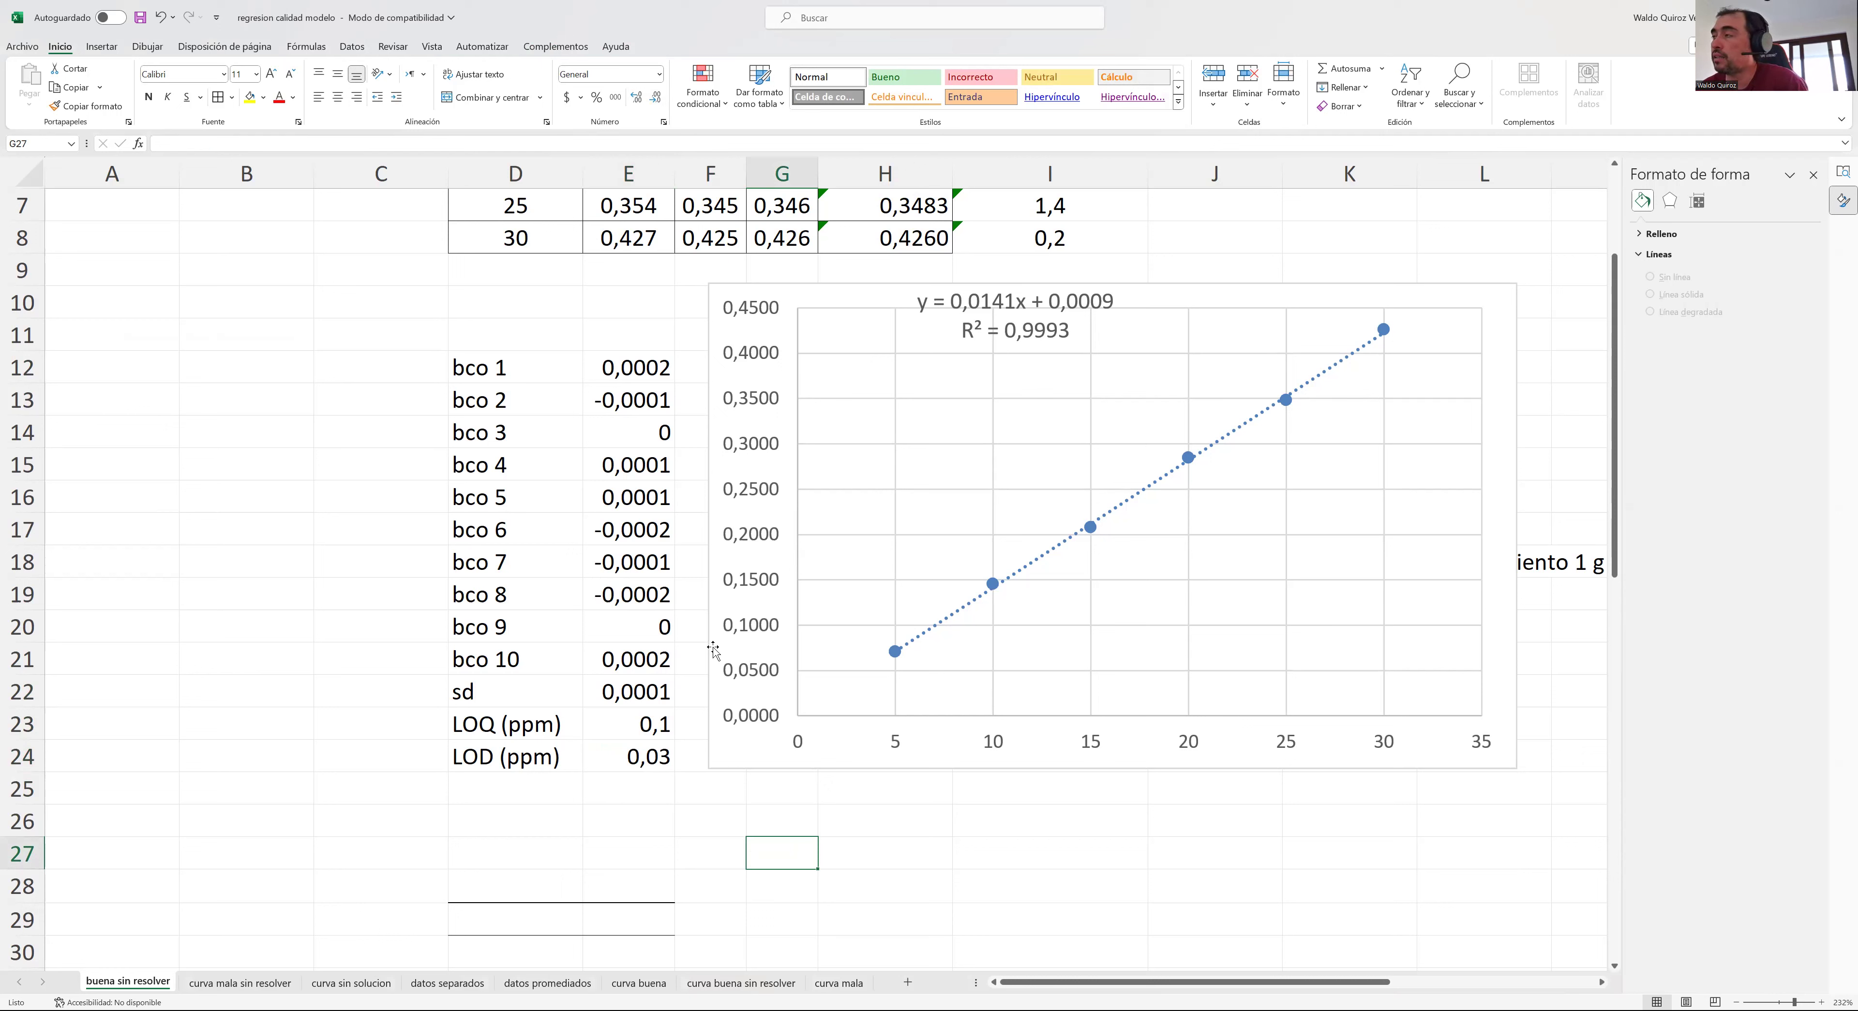
- Review the calibration table, chart and blank results, select C26 below them, and display the data analysis commands
{"action": "scroll", "coordinate": [777, 658], "scroll_direction": "up", "scroll_amount": 1}
{"action": "scroll", "coordinate": [777, 659], "scroll_direction": "up", "scroll_amount": 2}
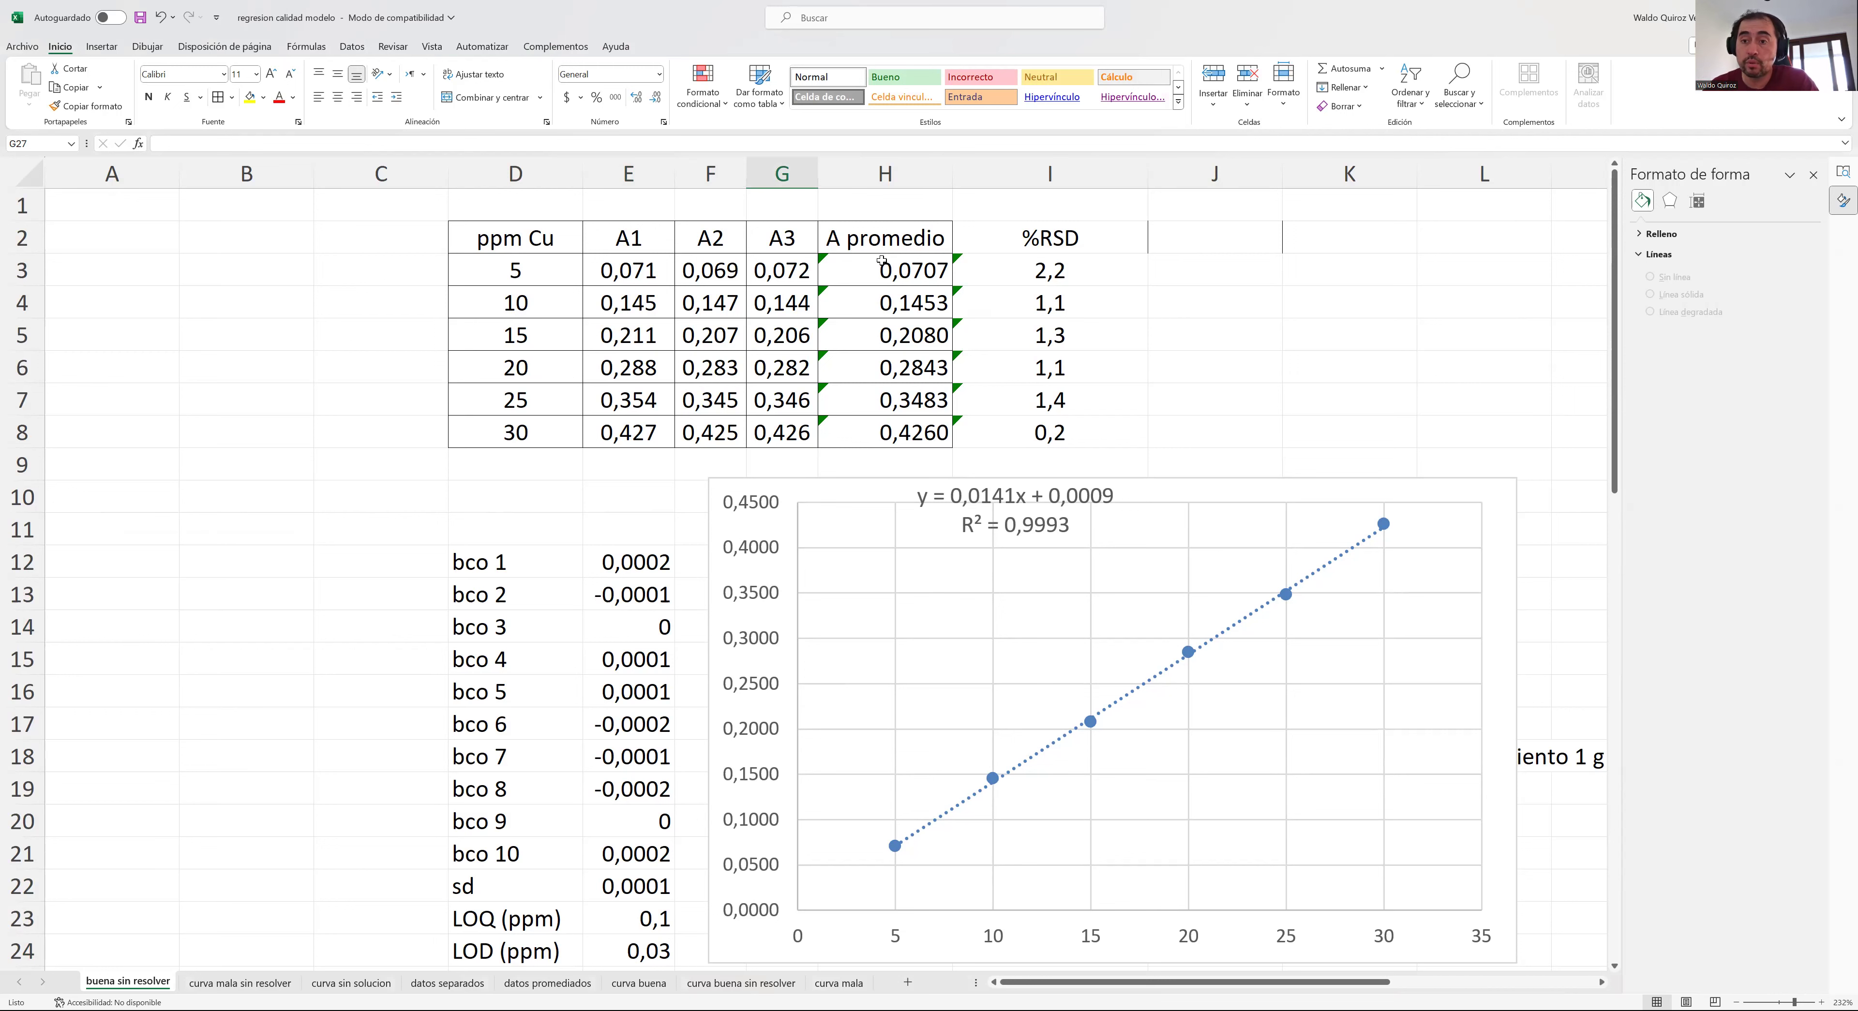
{"action": "scroll", "coordinate": [928, 358], "scroll_direction": "down", "scroll_amount": 1}
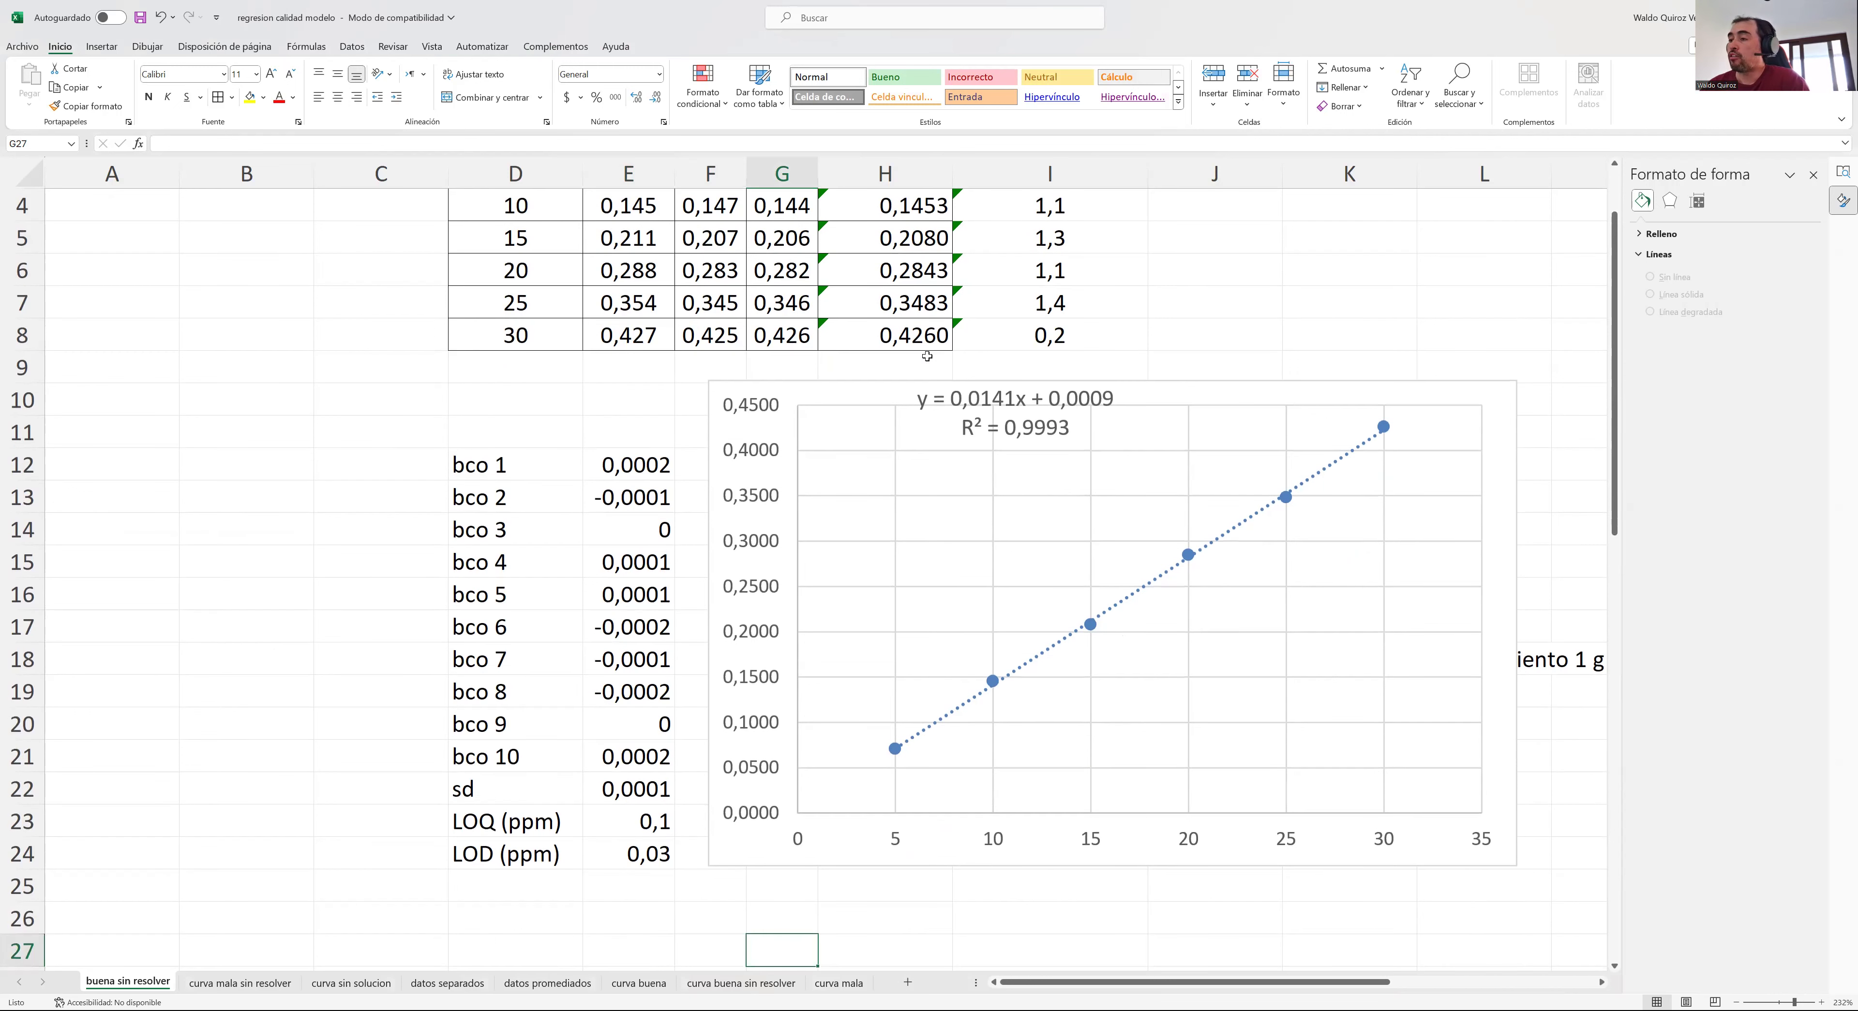
{"action": "scroll", "coordinate": [928, 358], "scroll_direction": "down", "scroll_amount": 3}
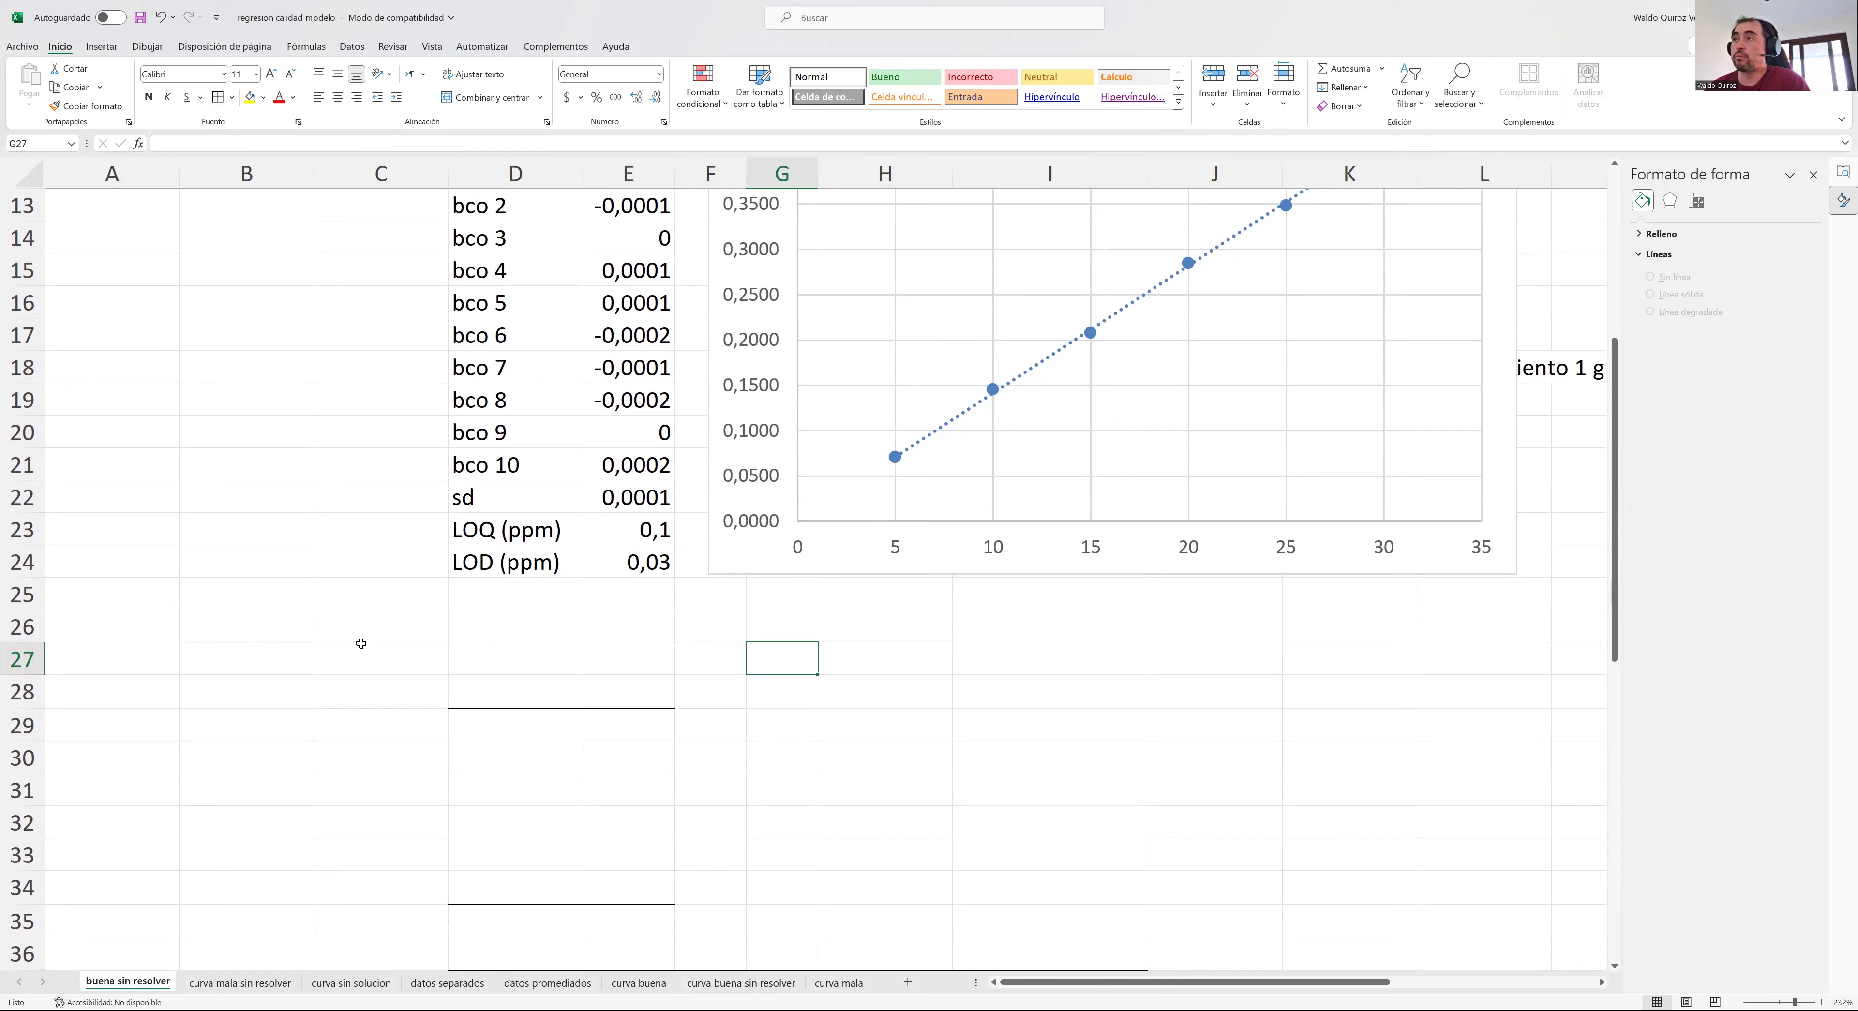
{"action": "left_click", "coordinate": [345, 640]}
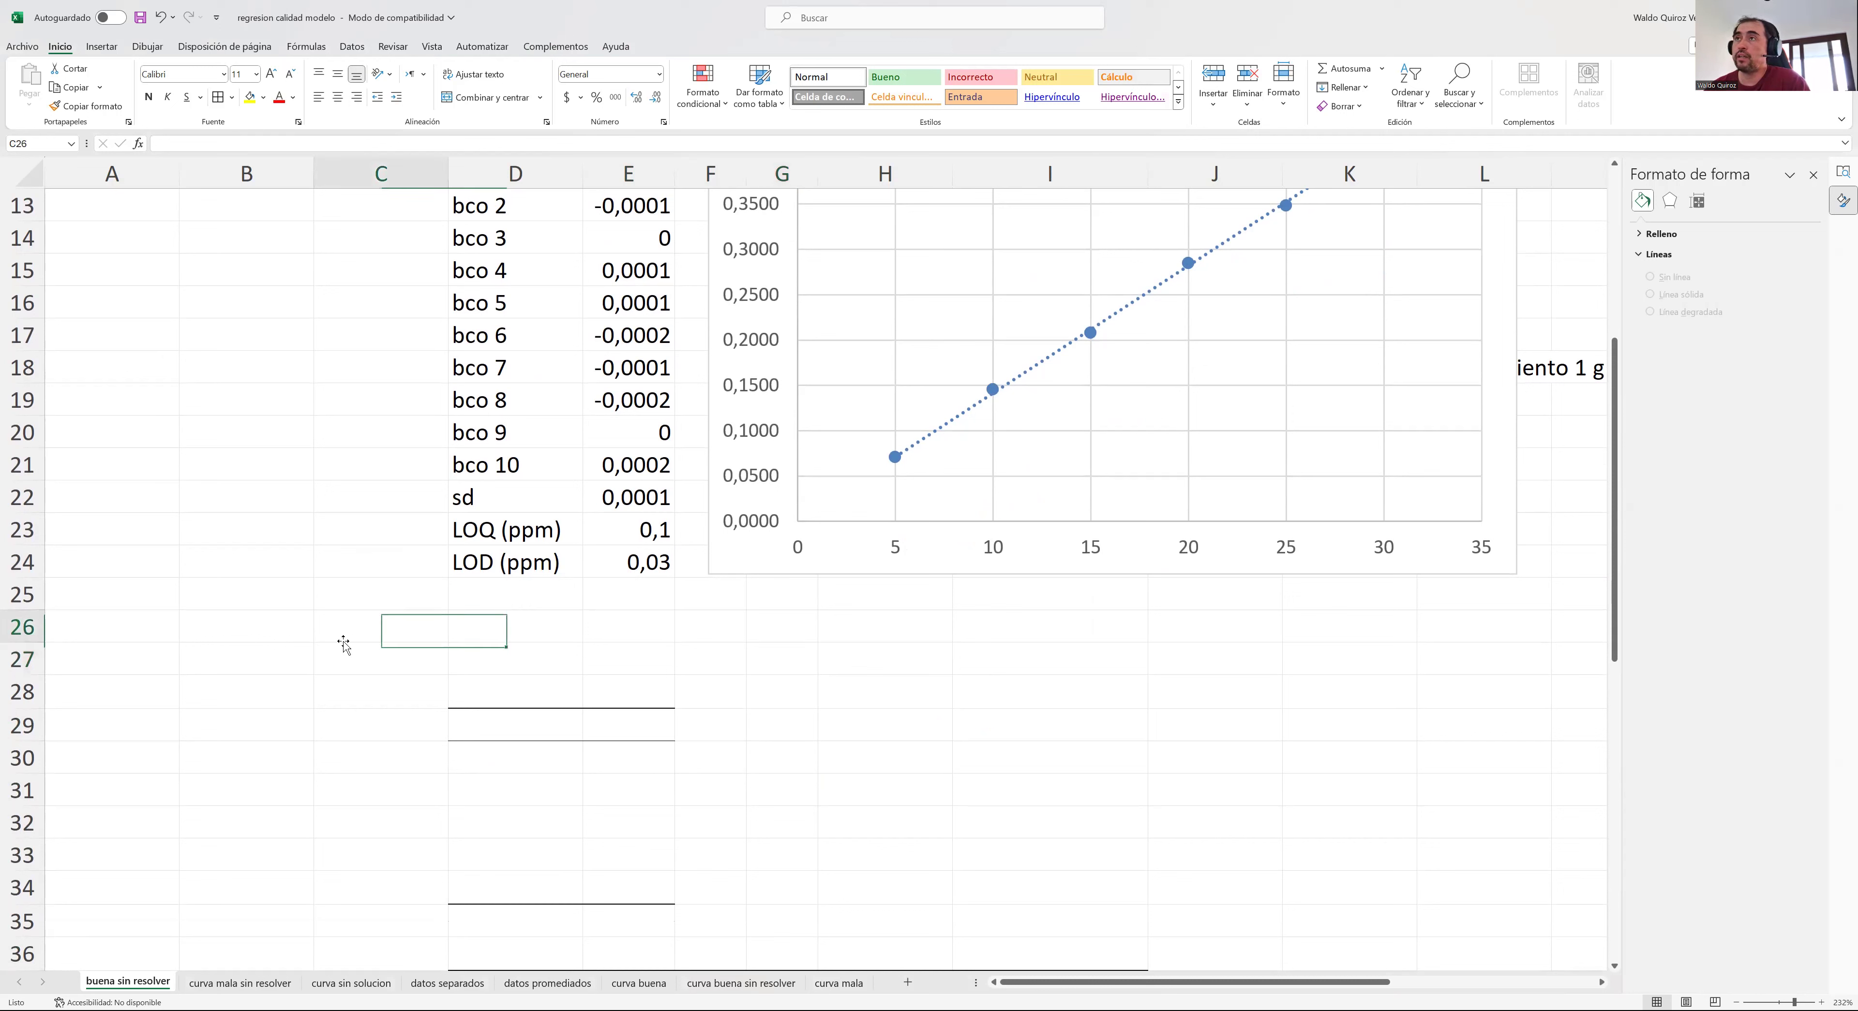
{"action": "left_click", "coordinate": [352, 47]}
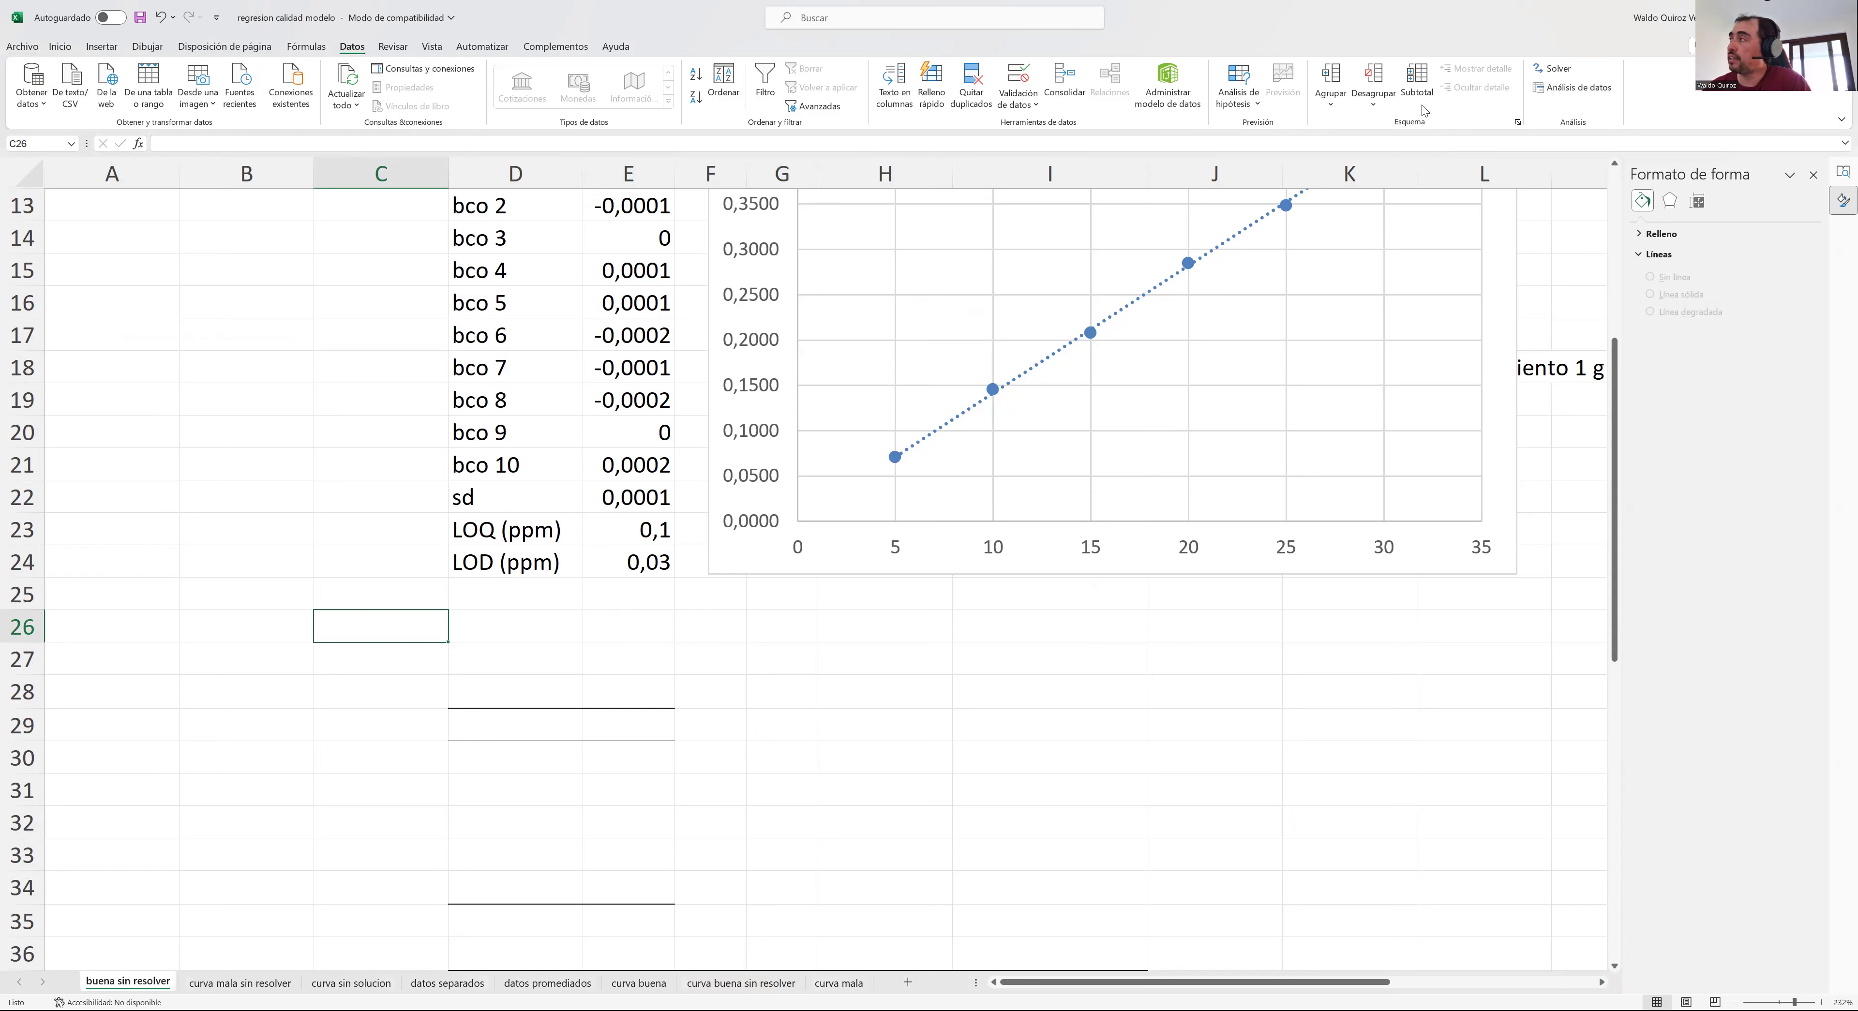
{"action": "left_click", "coordinate": [22, 47]}
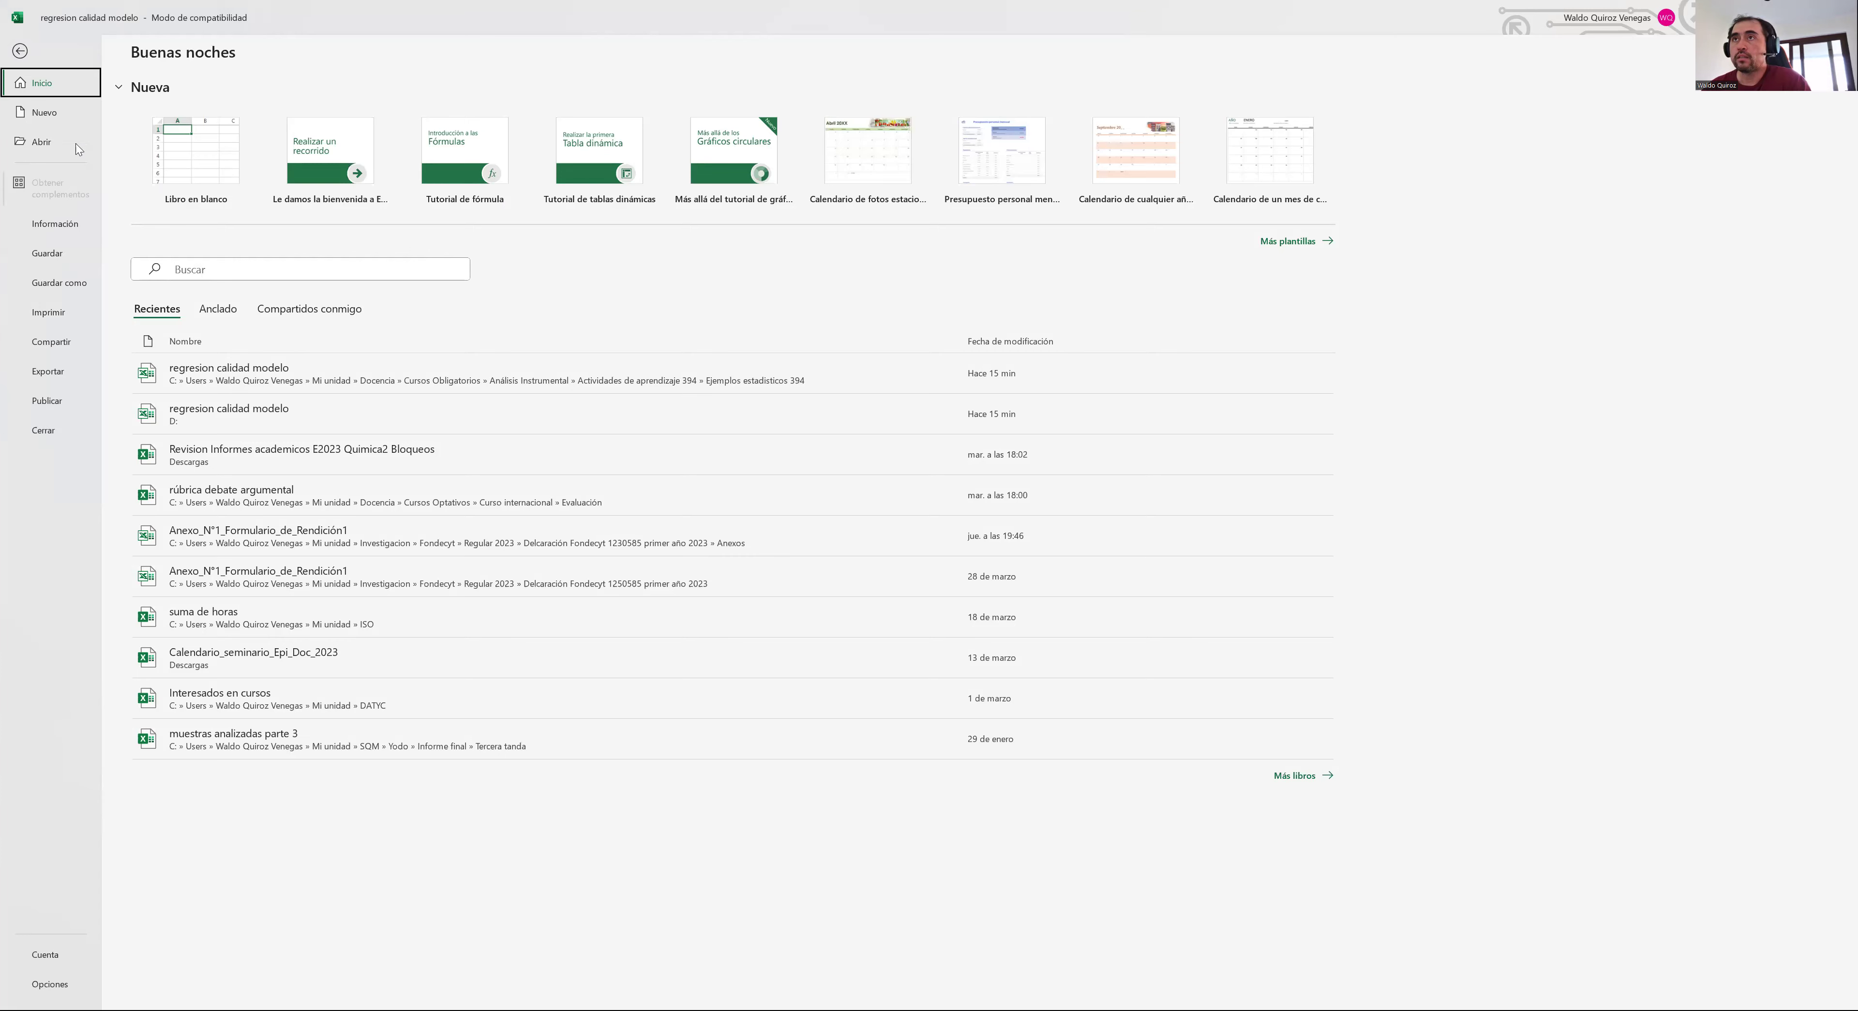
{"action": "left_click", "coordinate": [17, 51]}
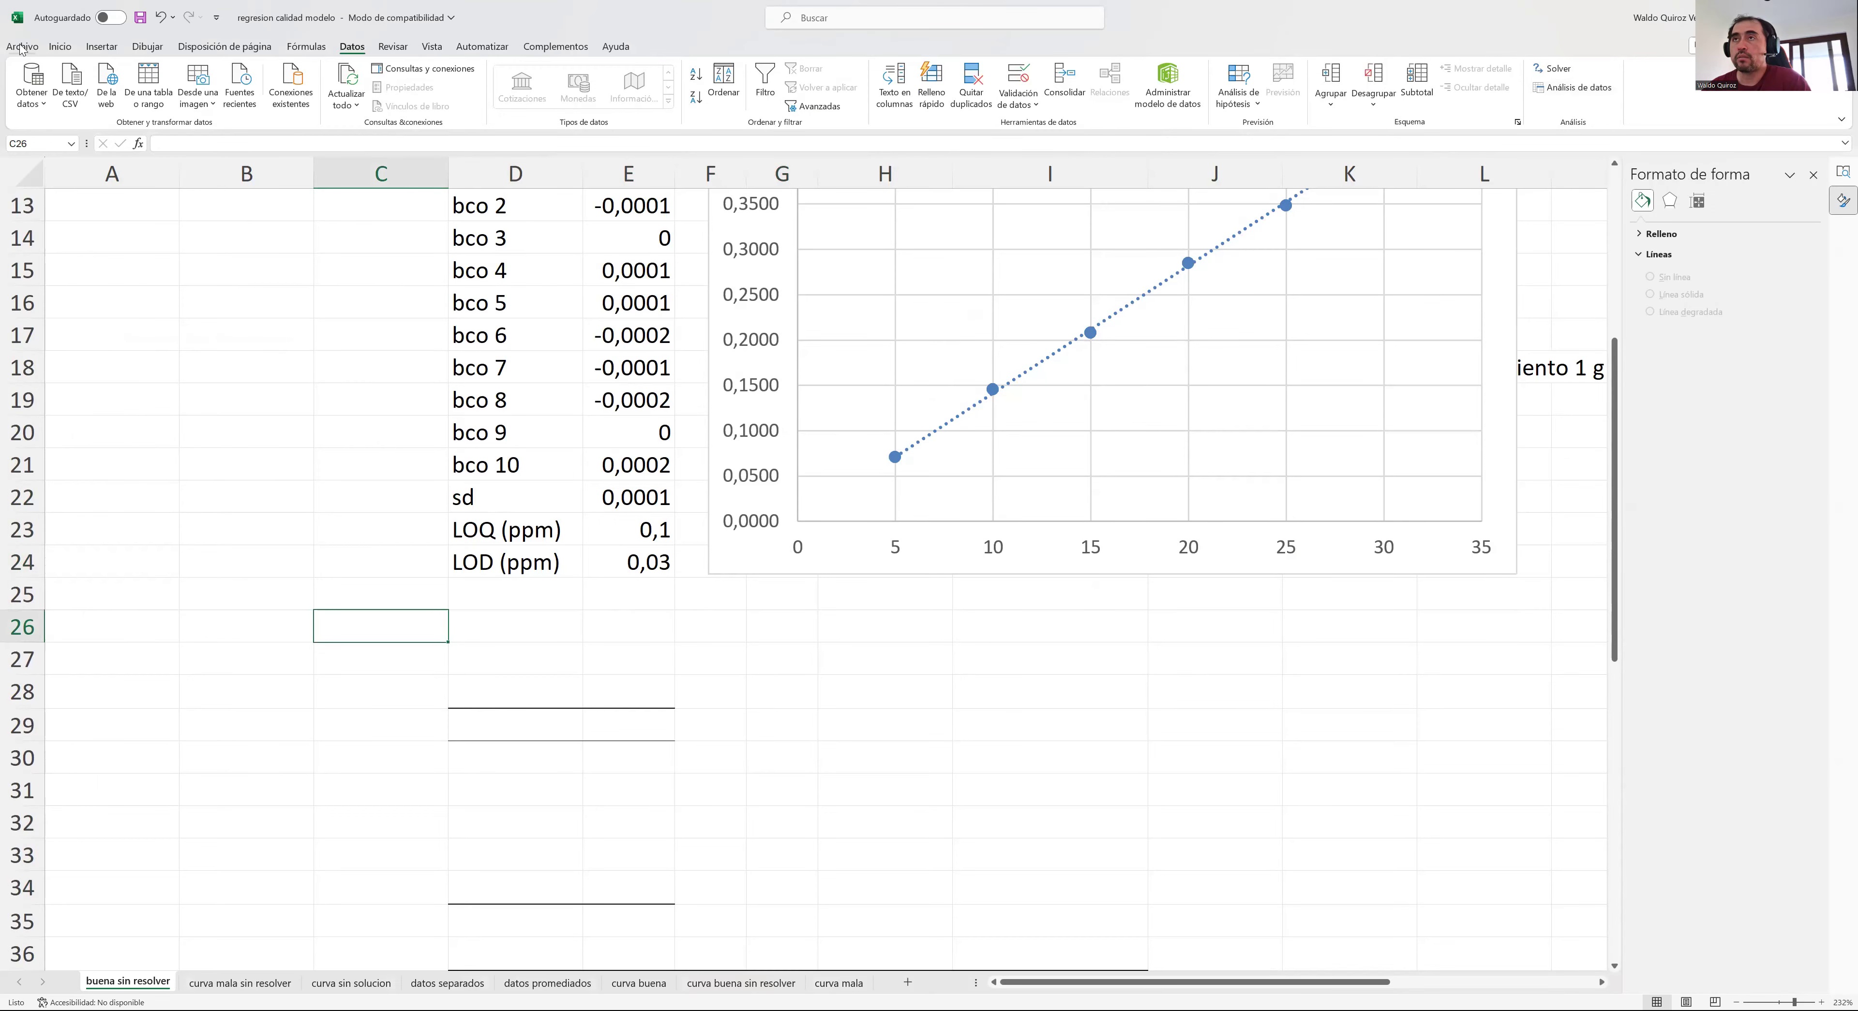
{"action": "left_click", "coordinate": [20, 49]}
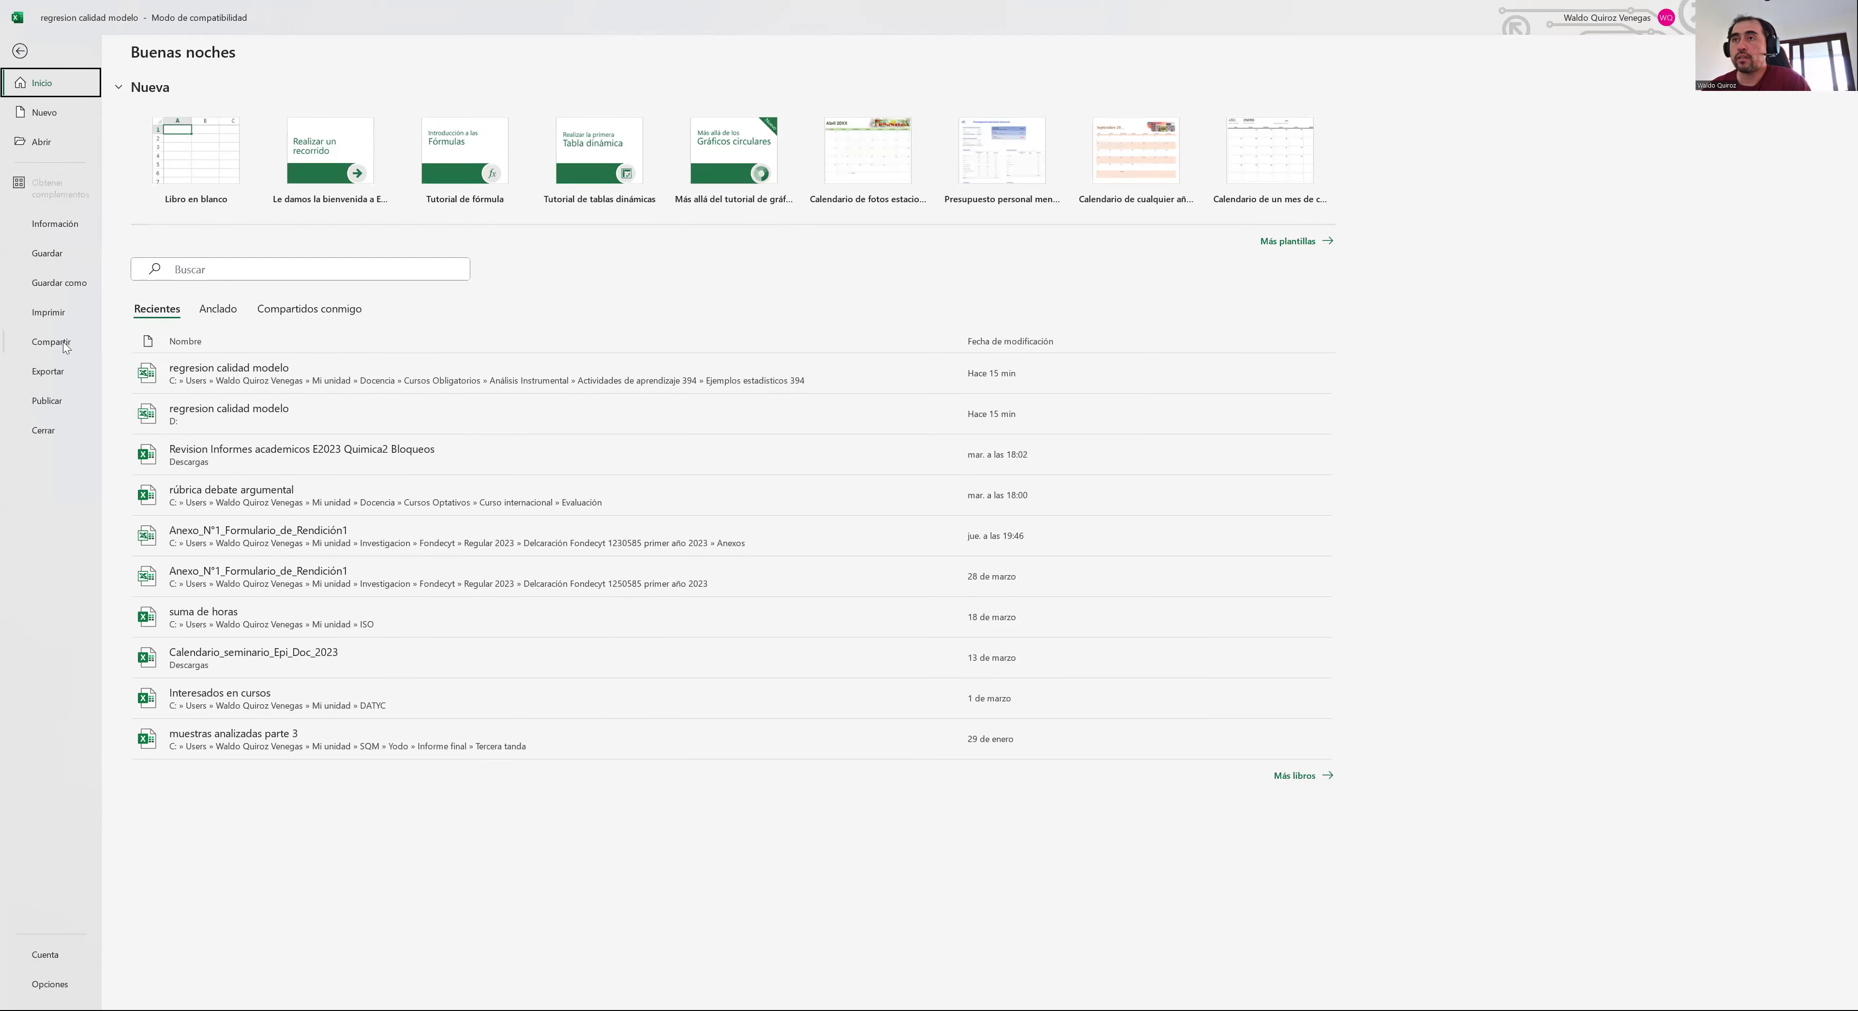
{"action": "left_click", "coordinate": [40, 144]}
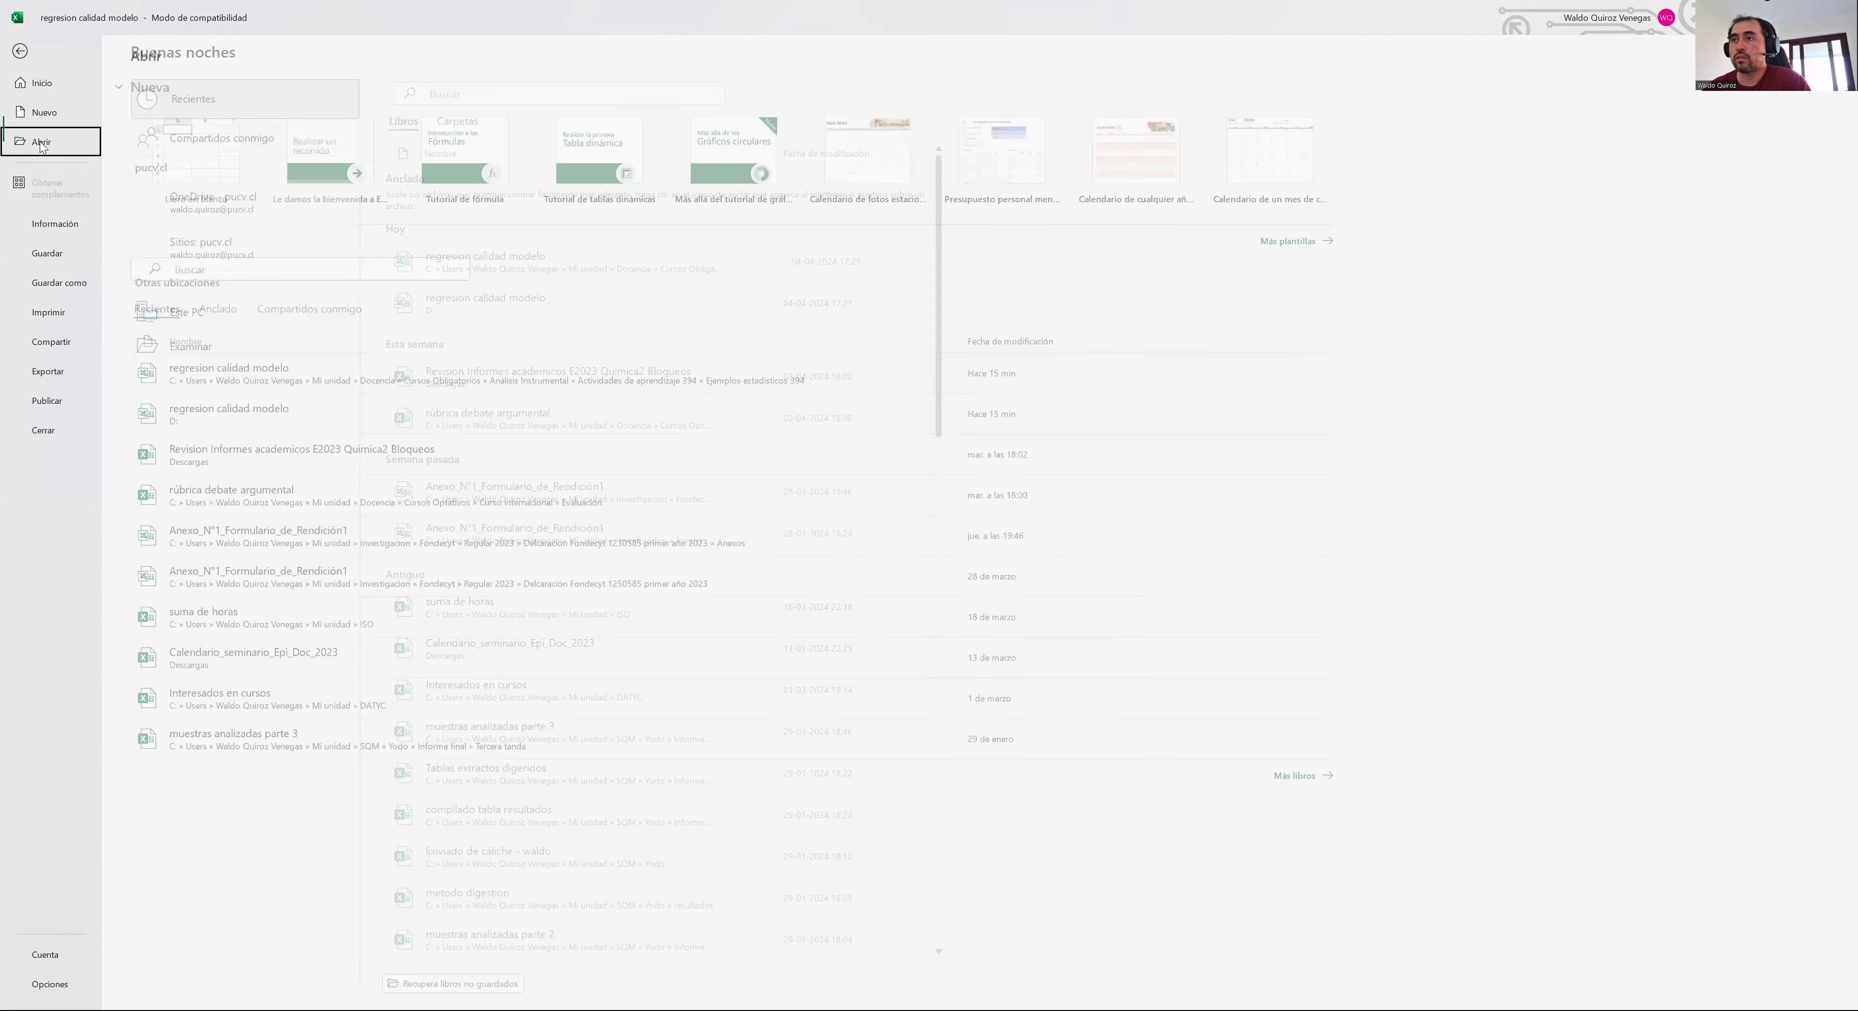
{"action": "left_click", "coordinate": [40, 83]}
{"action": "left_click", "coordinate": [21, 51]}
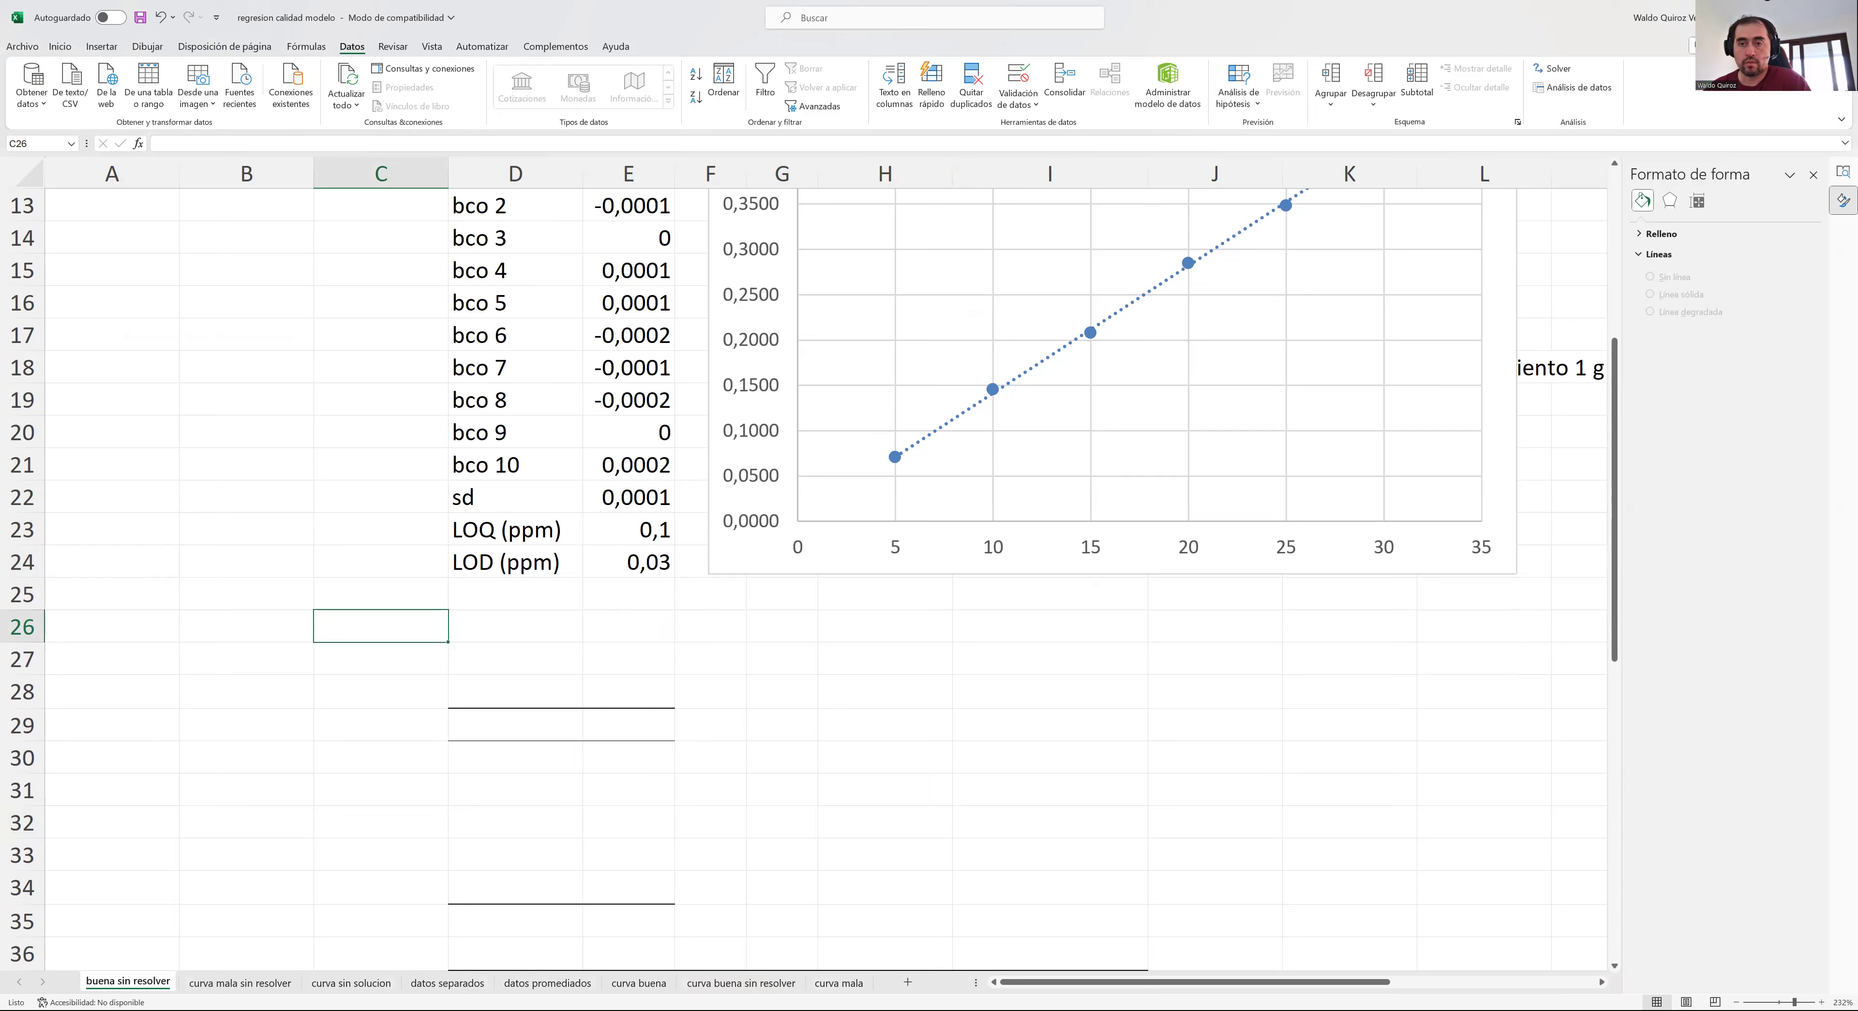
{"action": "left_click", "coordinate": [22, 46]}
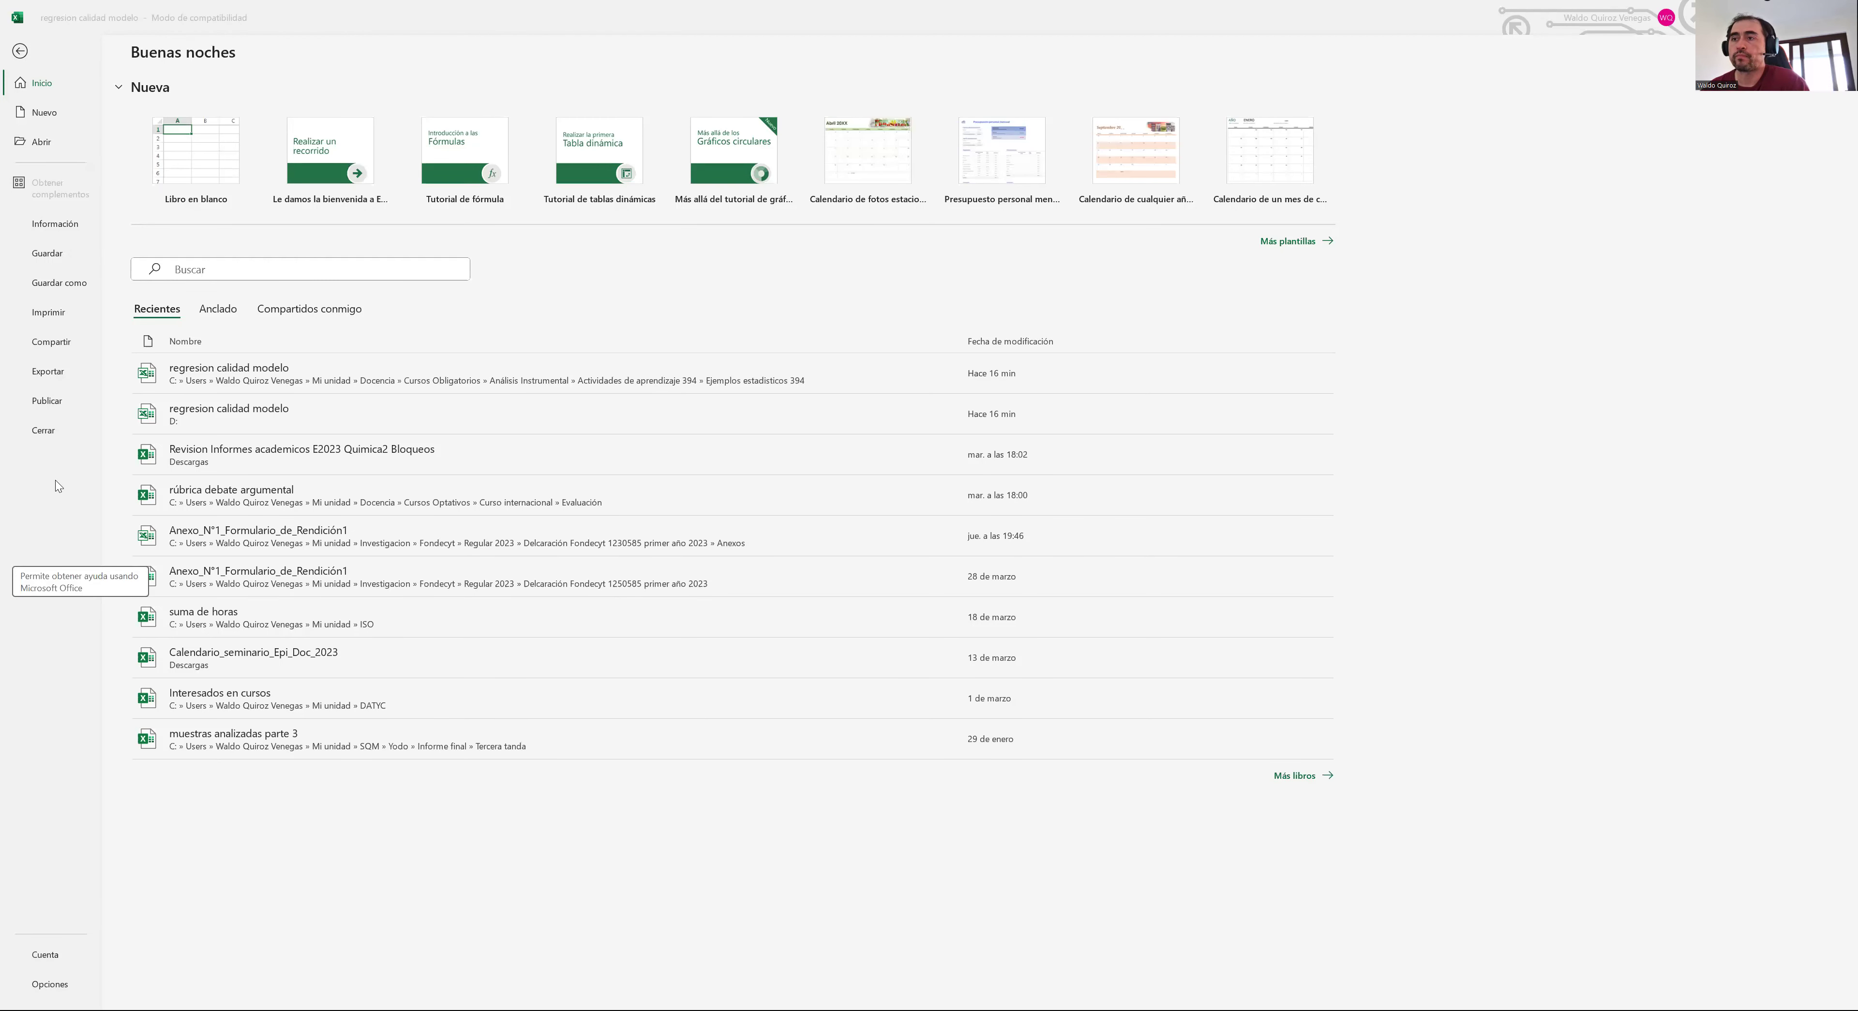
{"action": "left_click", "coordinate": [21, 52]}
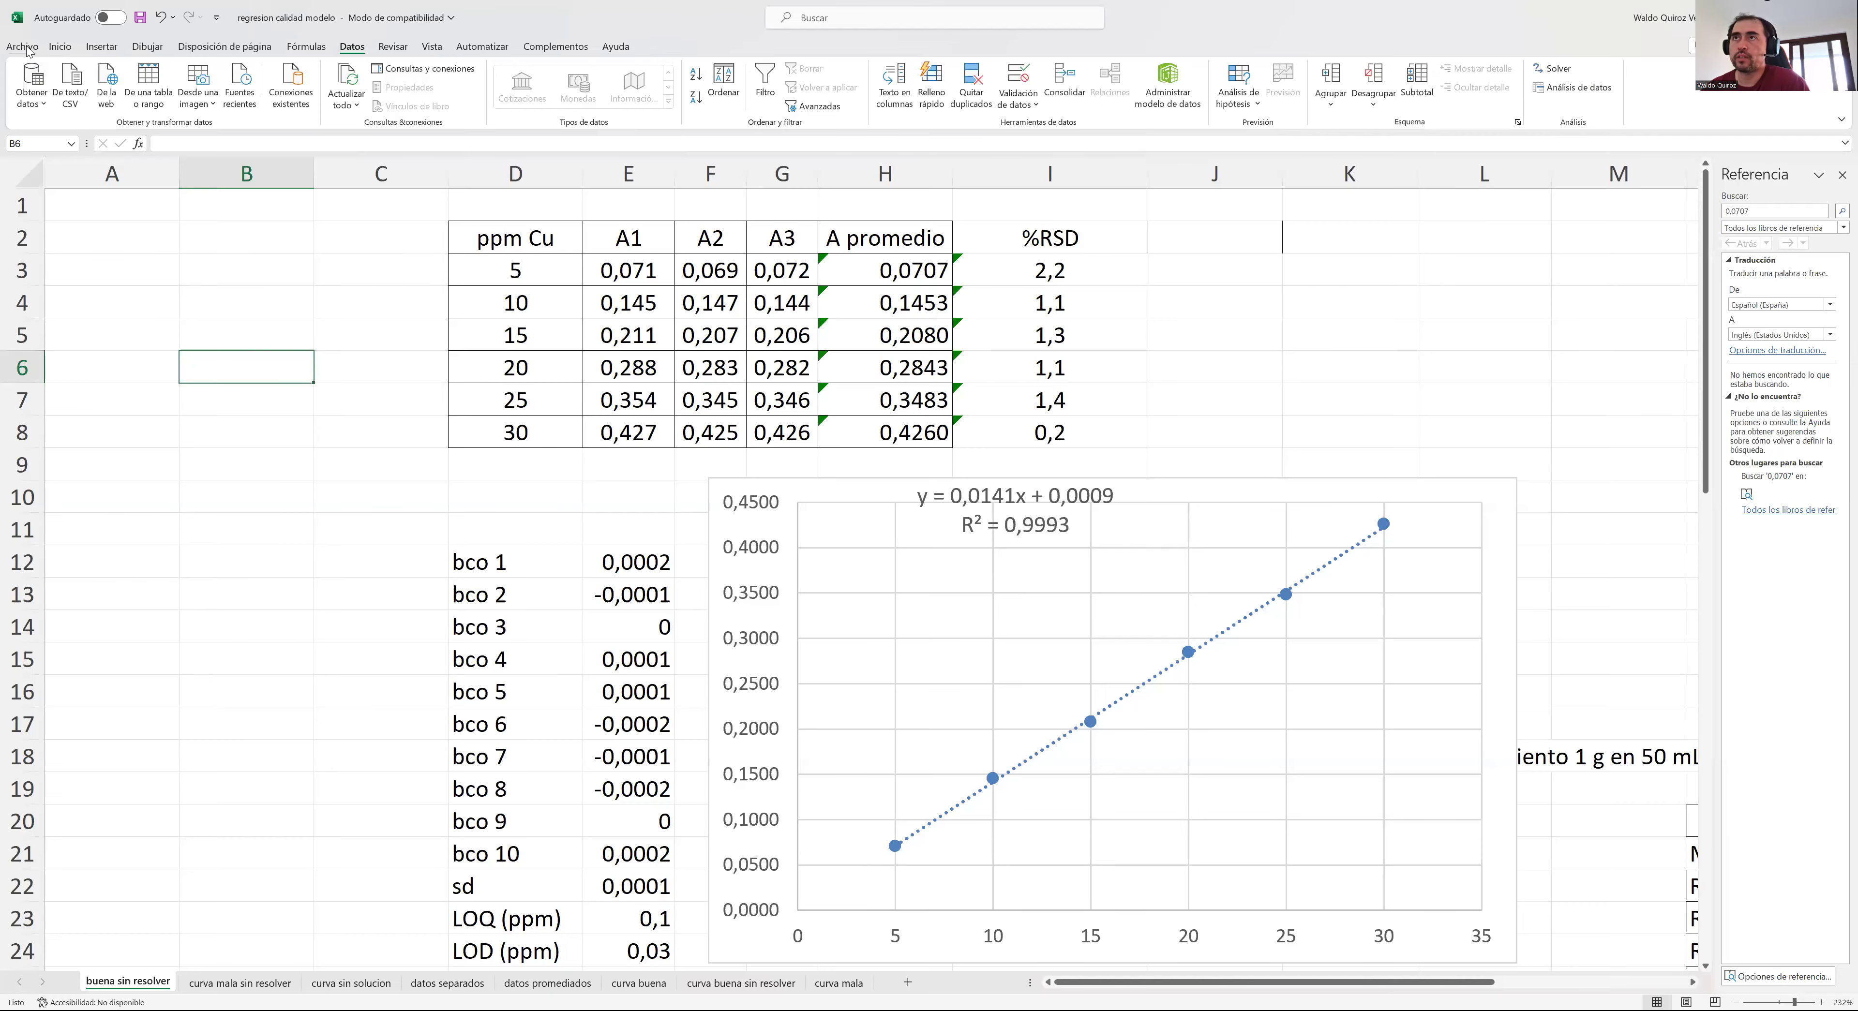
- Check in the program's add-in options whether Herramientas para análisis is enabled, leaving the add-ins unchanged
{"action": "left_click", "coordinate": [22, 46]}
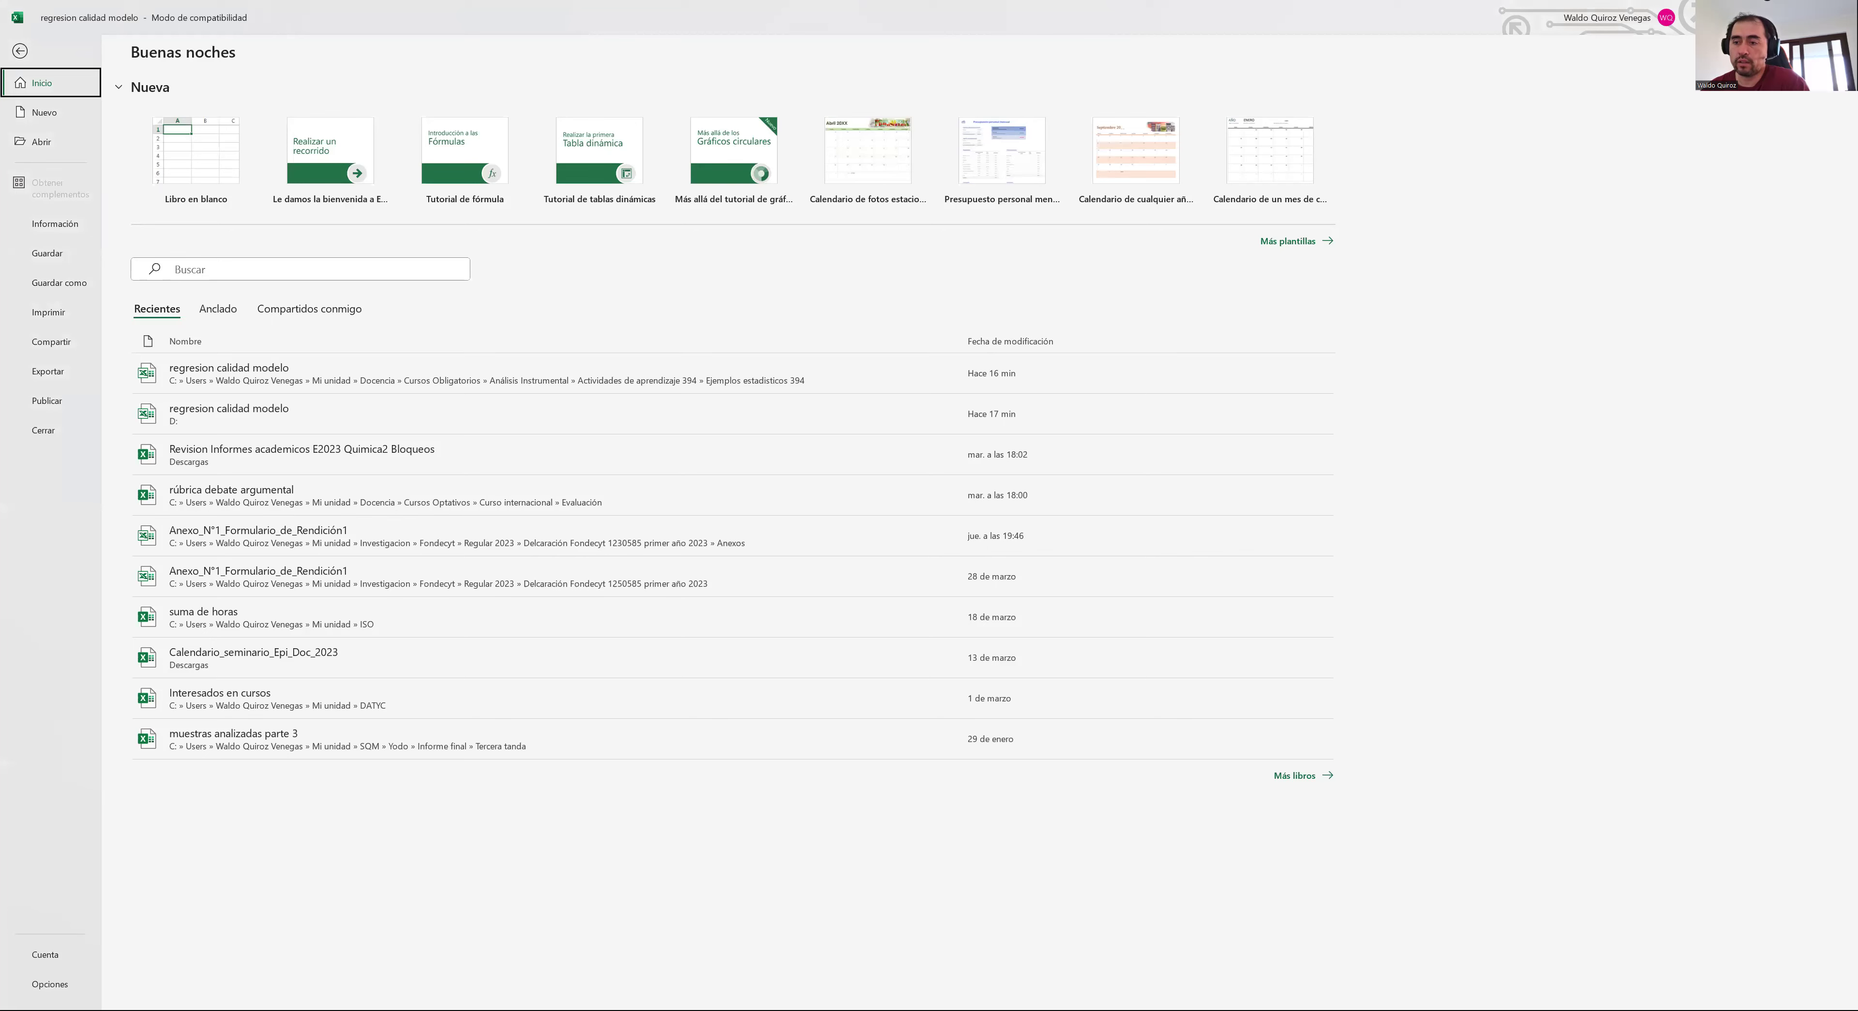
{"action": "left_click", "coordinate": [48, 985]}
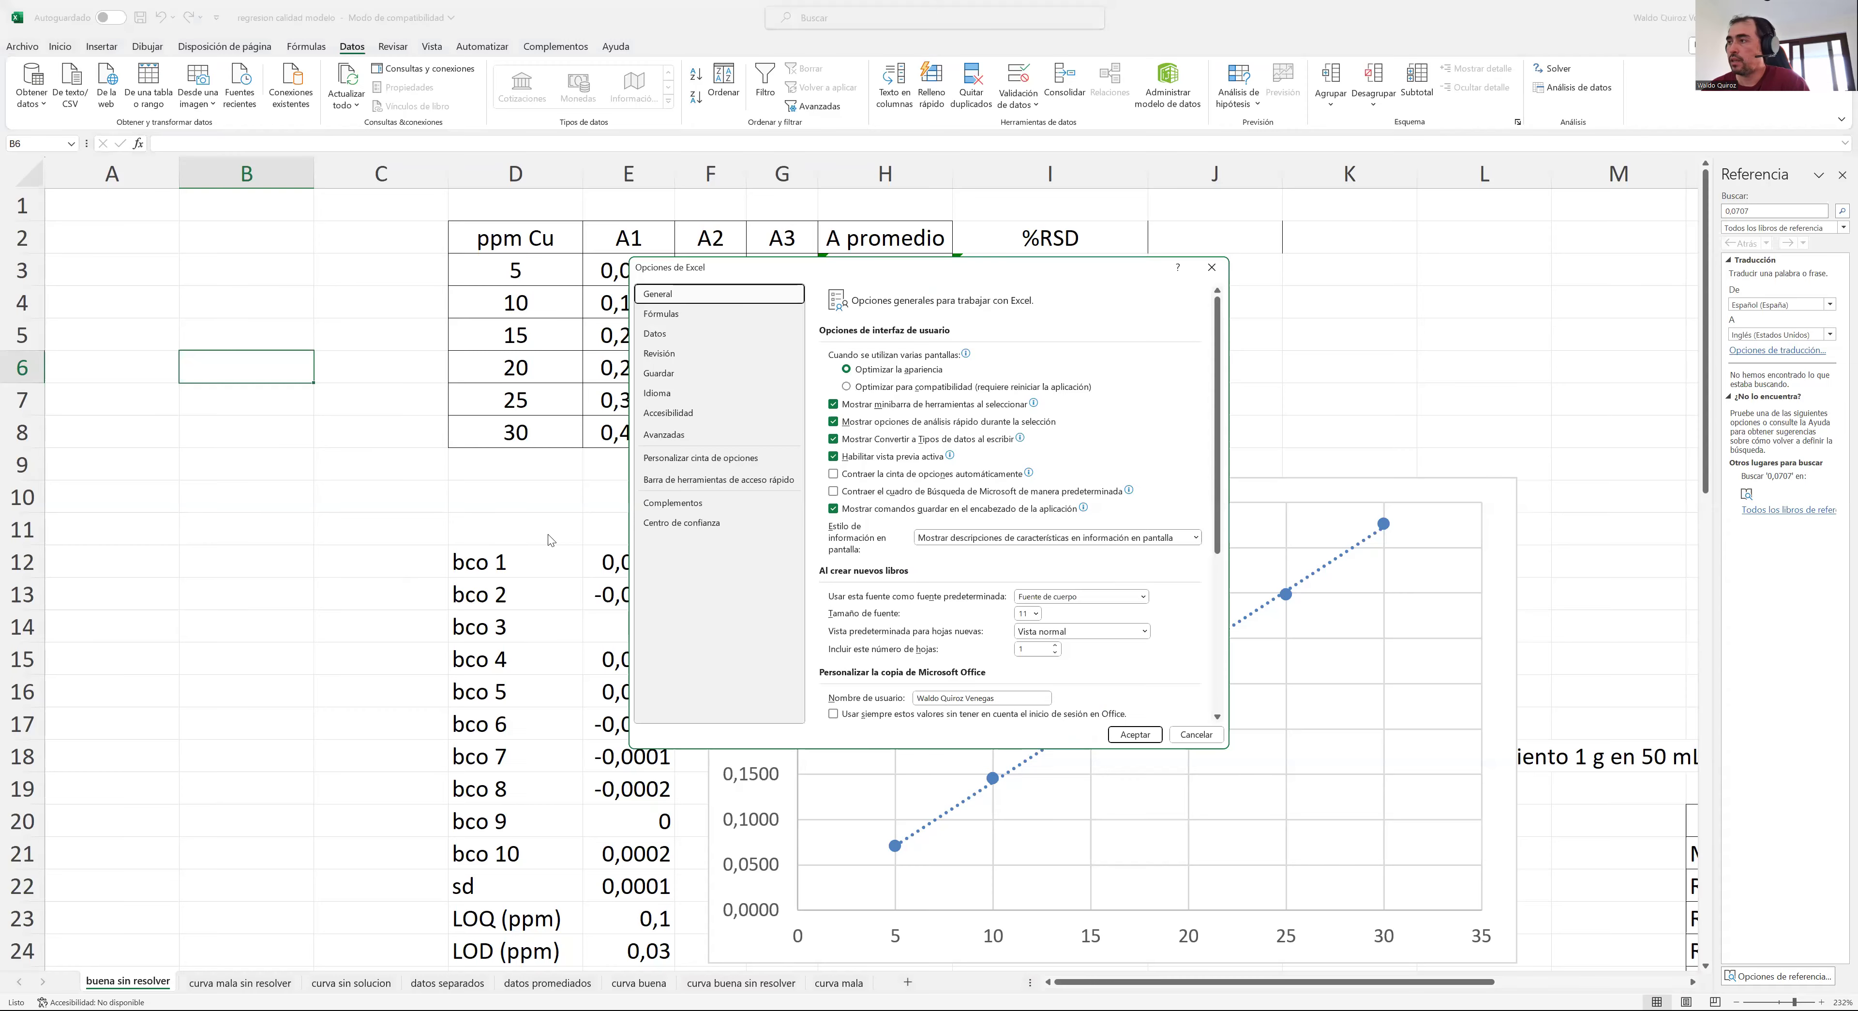
{"action": "left_click", "coordinate": [665, 506]}
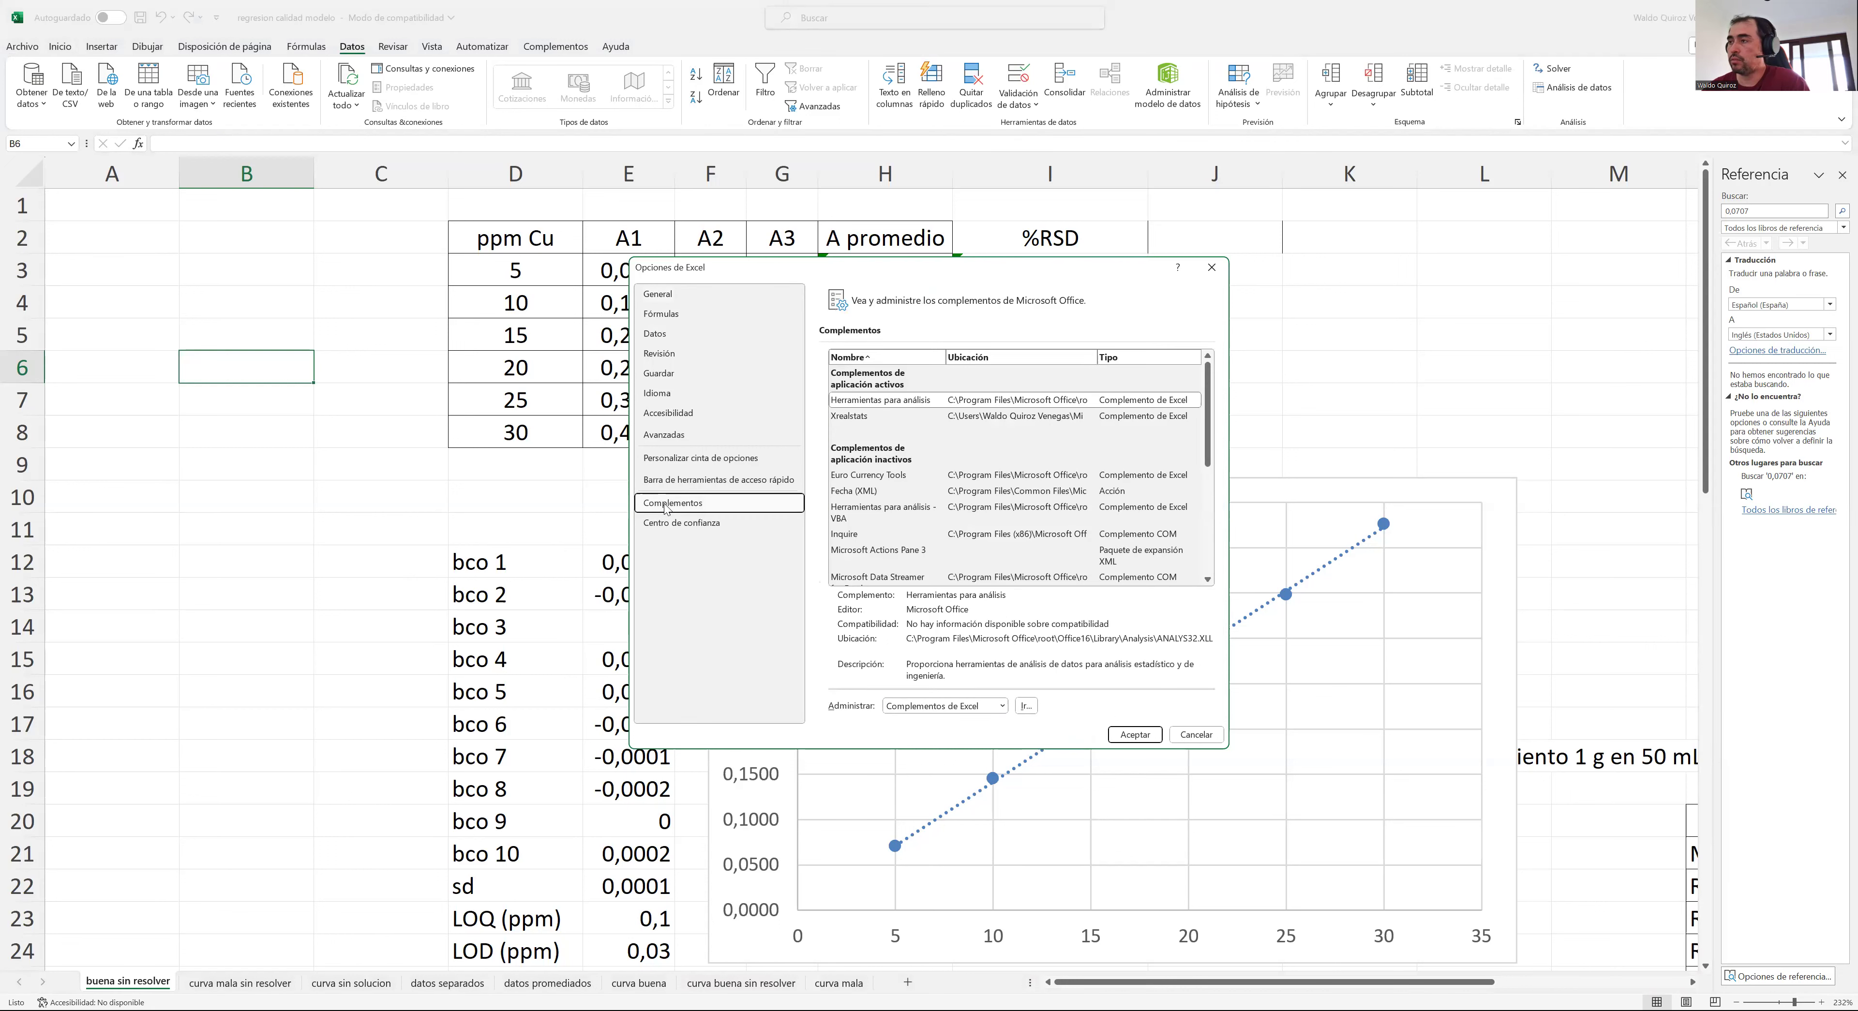
{"action": "left_click", "coordinate": [1026, 710]}
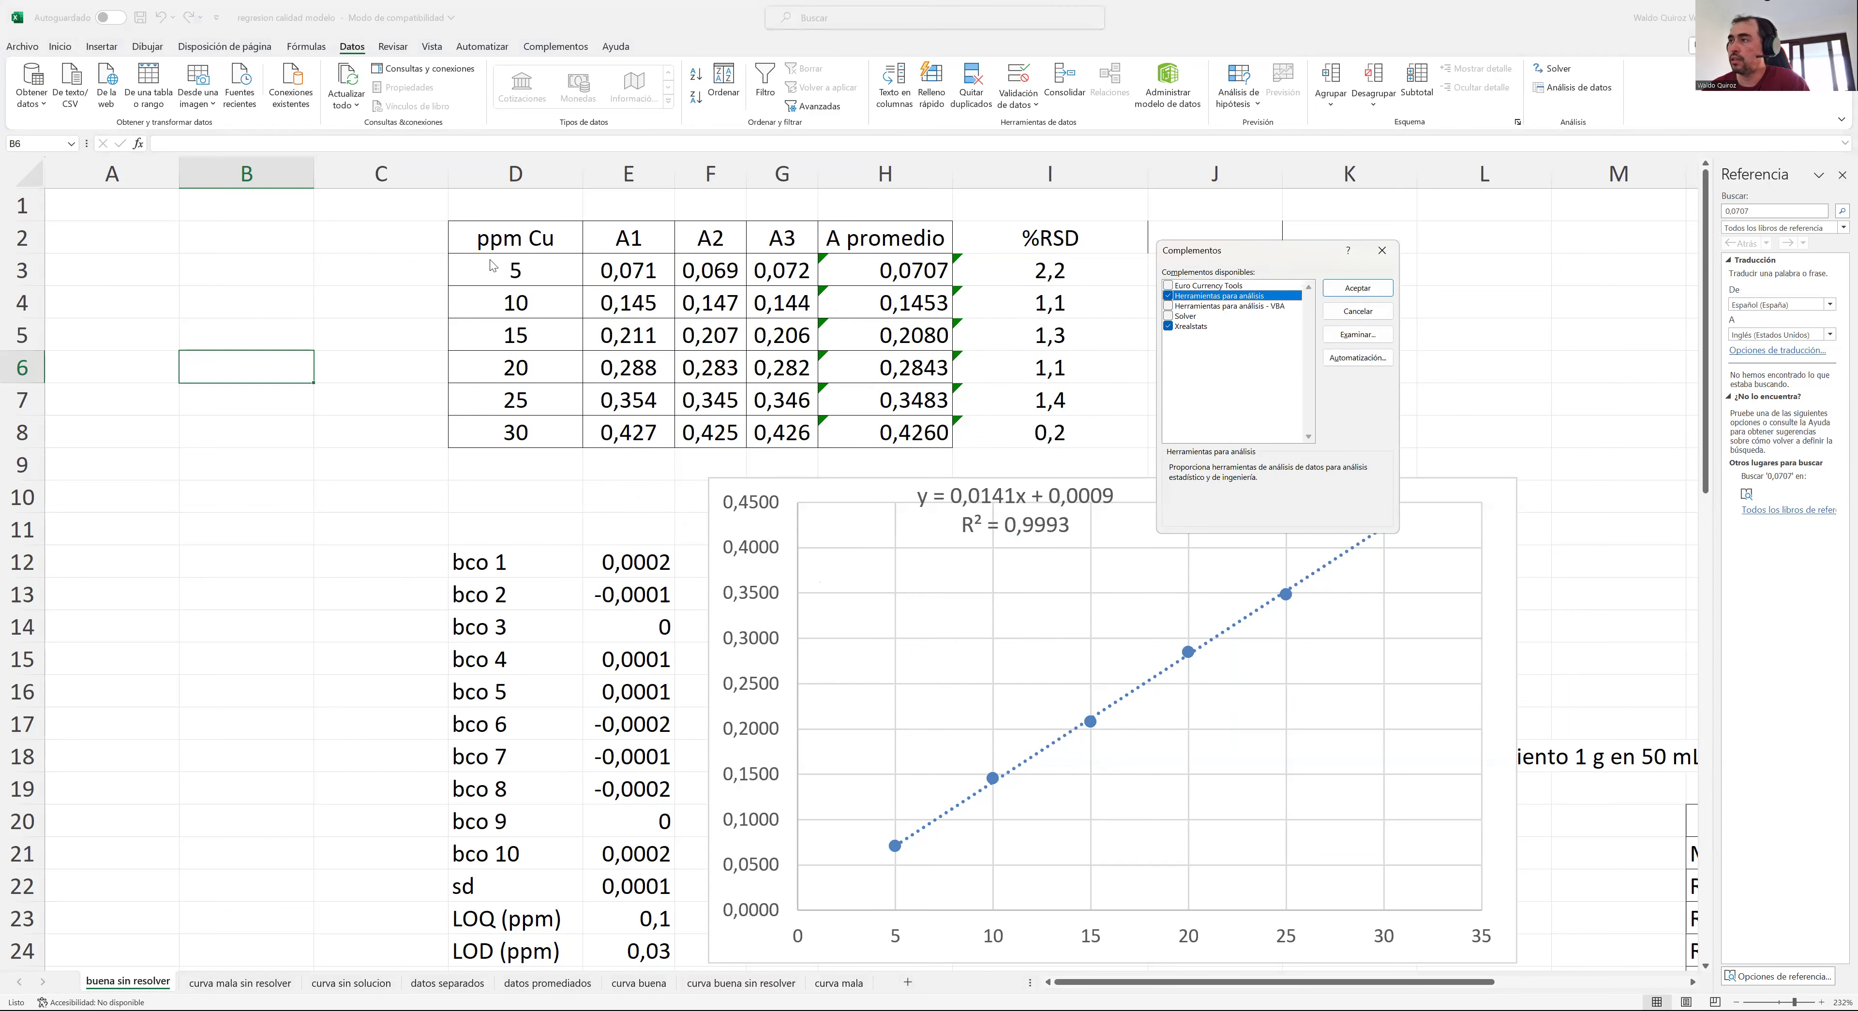
{"action": "left_click_drag", "start_coordinate": [1280, 254], "coordinate": [288, 237]}
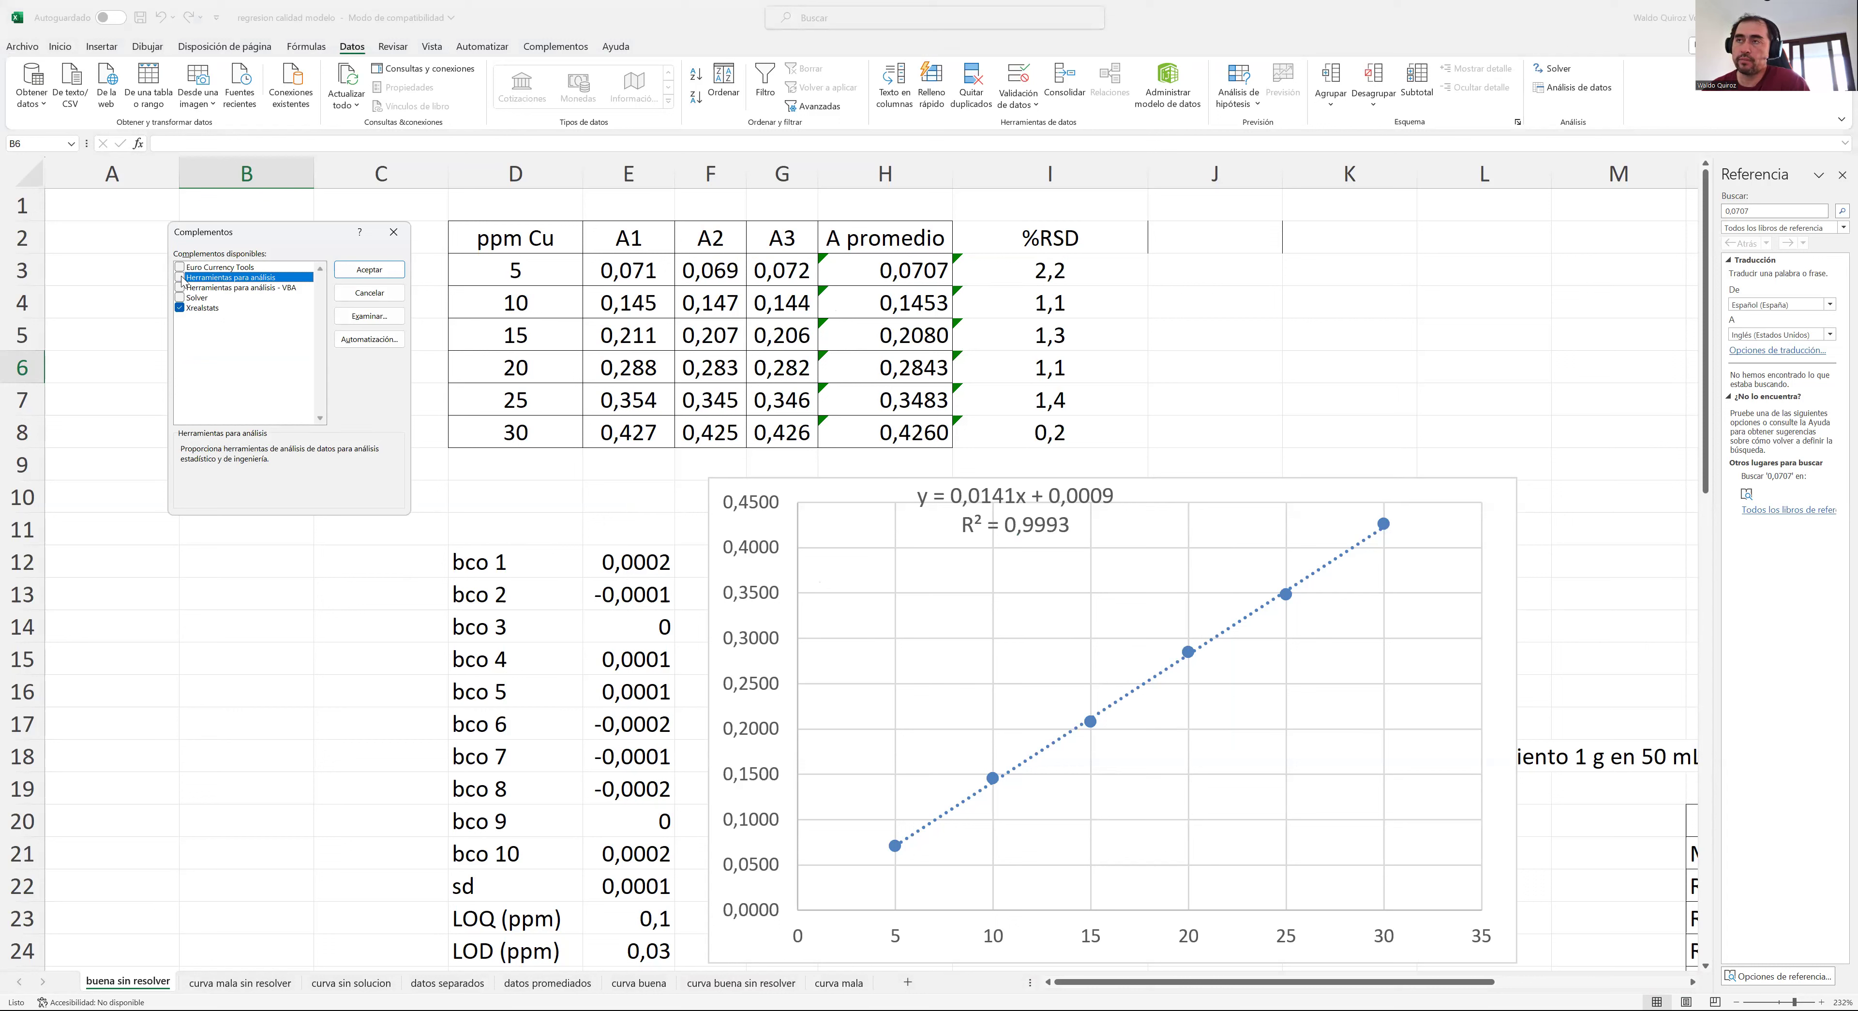
{"action": "left_click", "coordinate": [369, 293]}
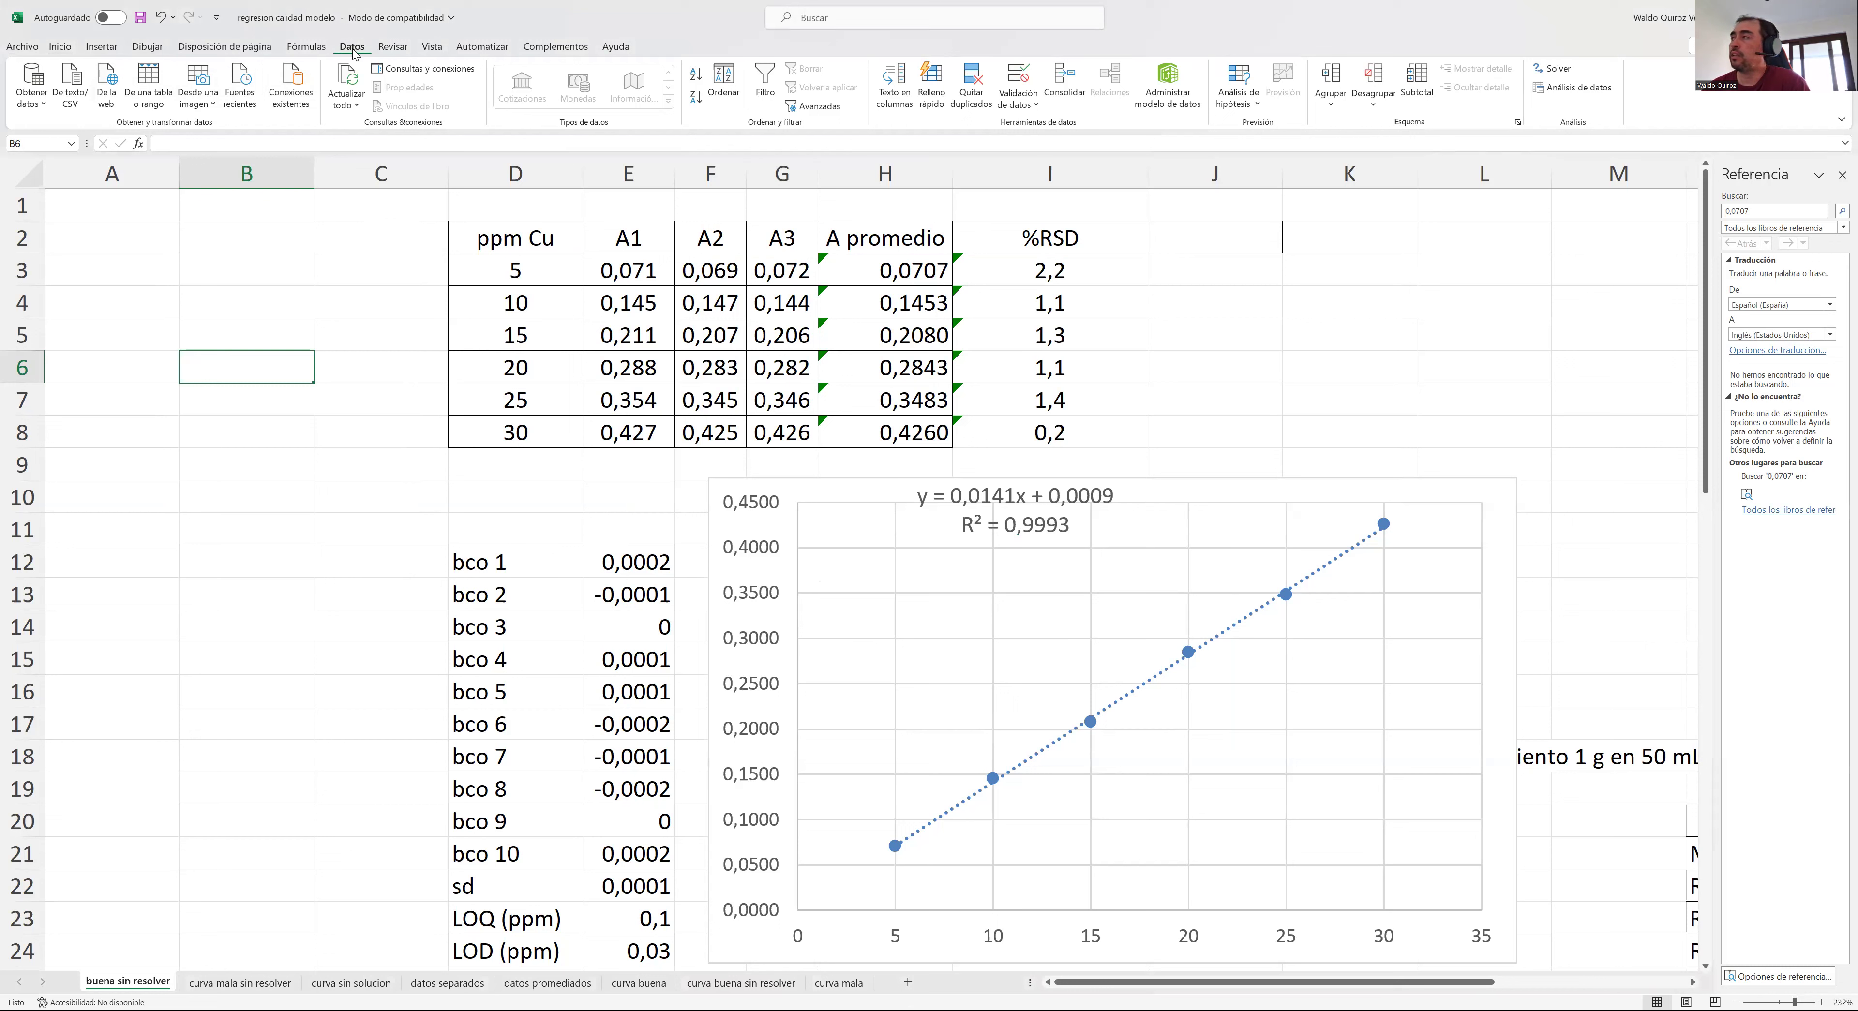
- Start a Regresión data analysis with average absorbances H3:H8 as the Y range and copper concentrations D3:D8 as the X range
{"action": "left_click", "coordinate": [1575, 97]}
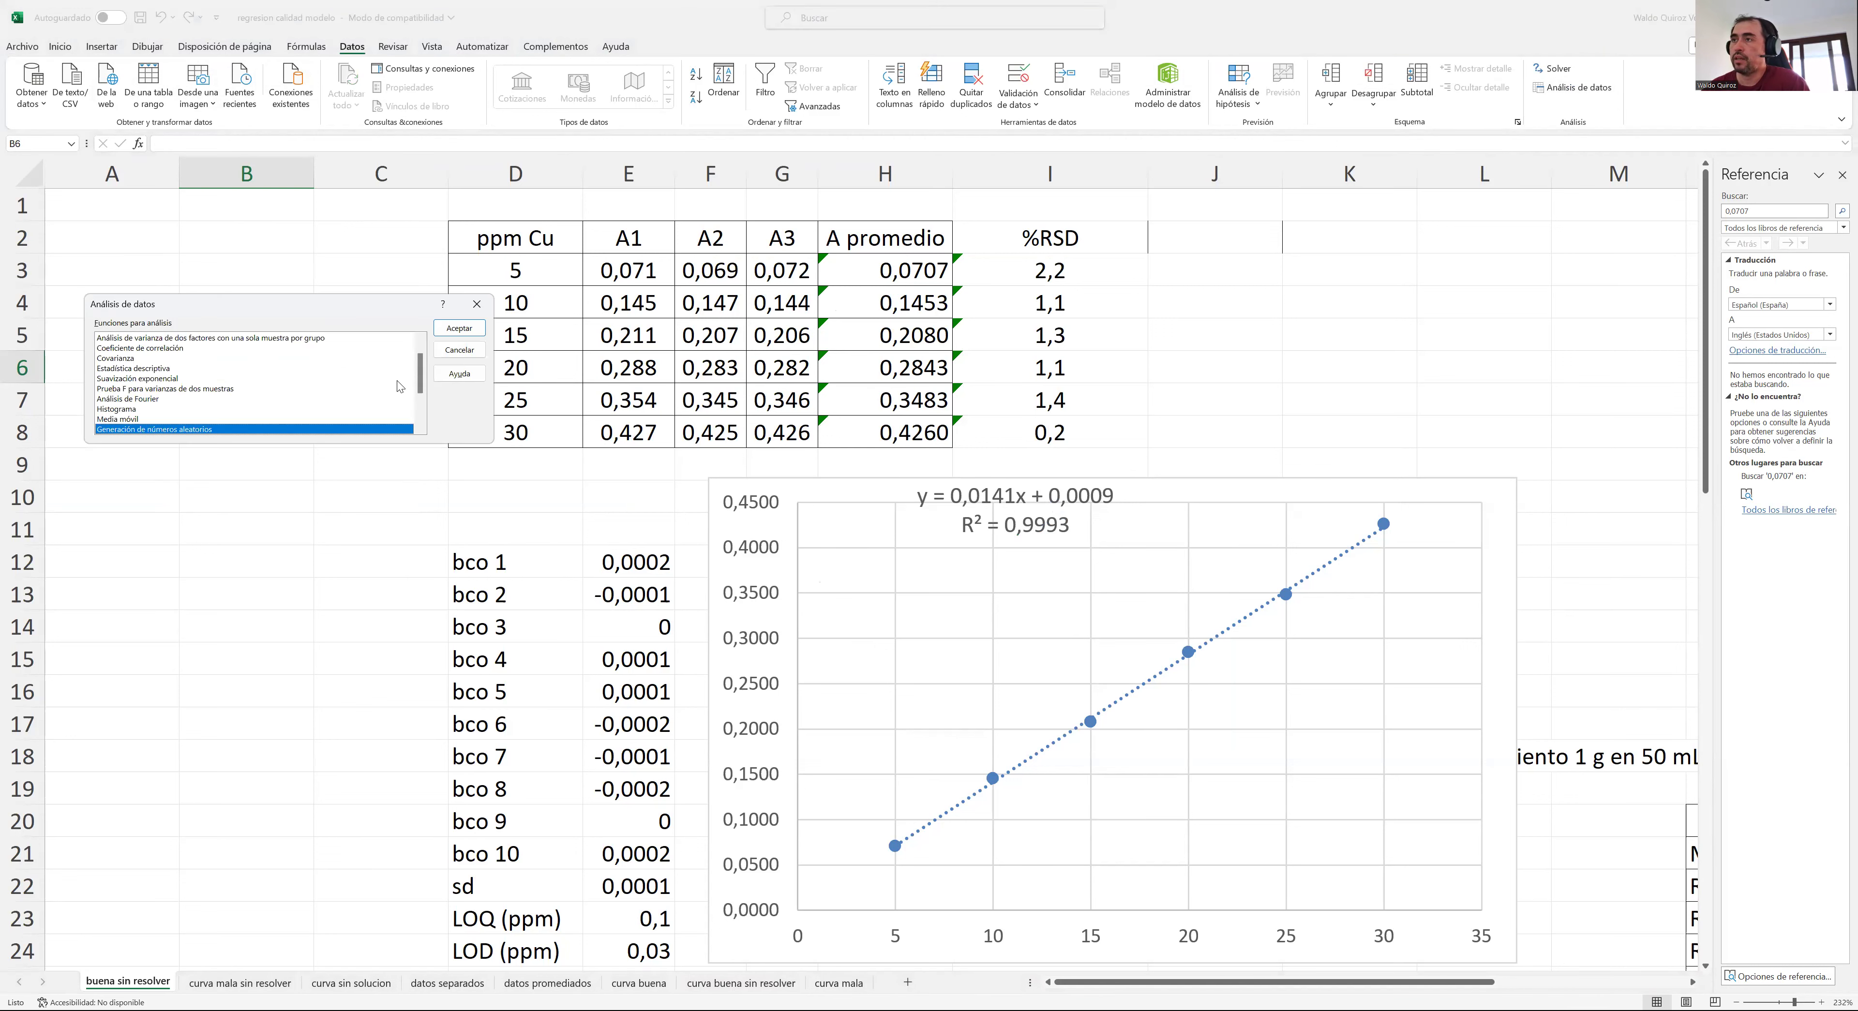
{"action": "left_click_drag", "start_coordinate": [420, 373], "coordinate": [427, 415]}
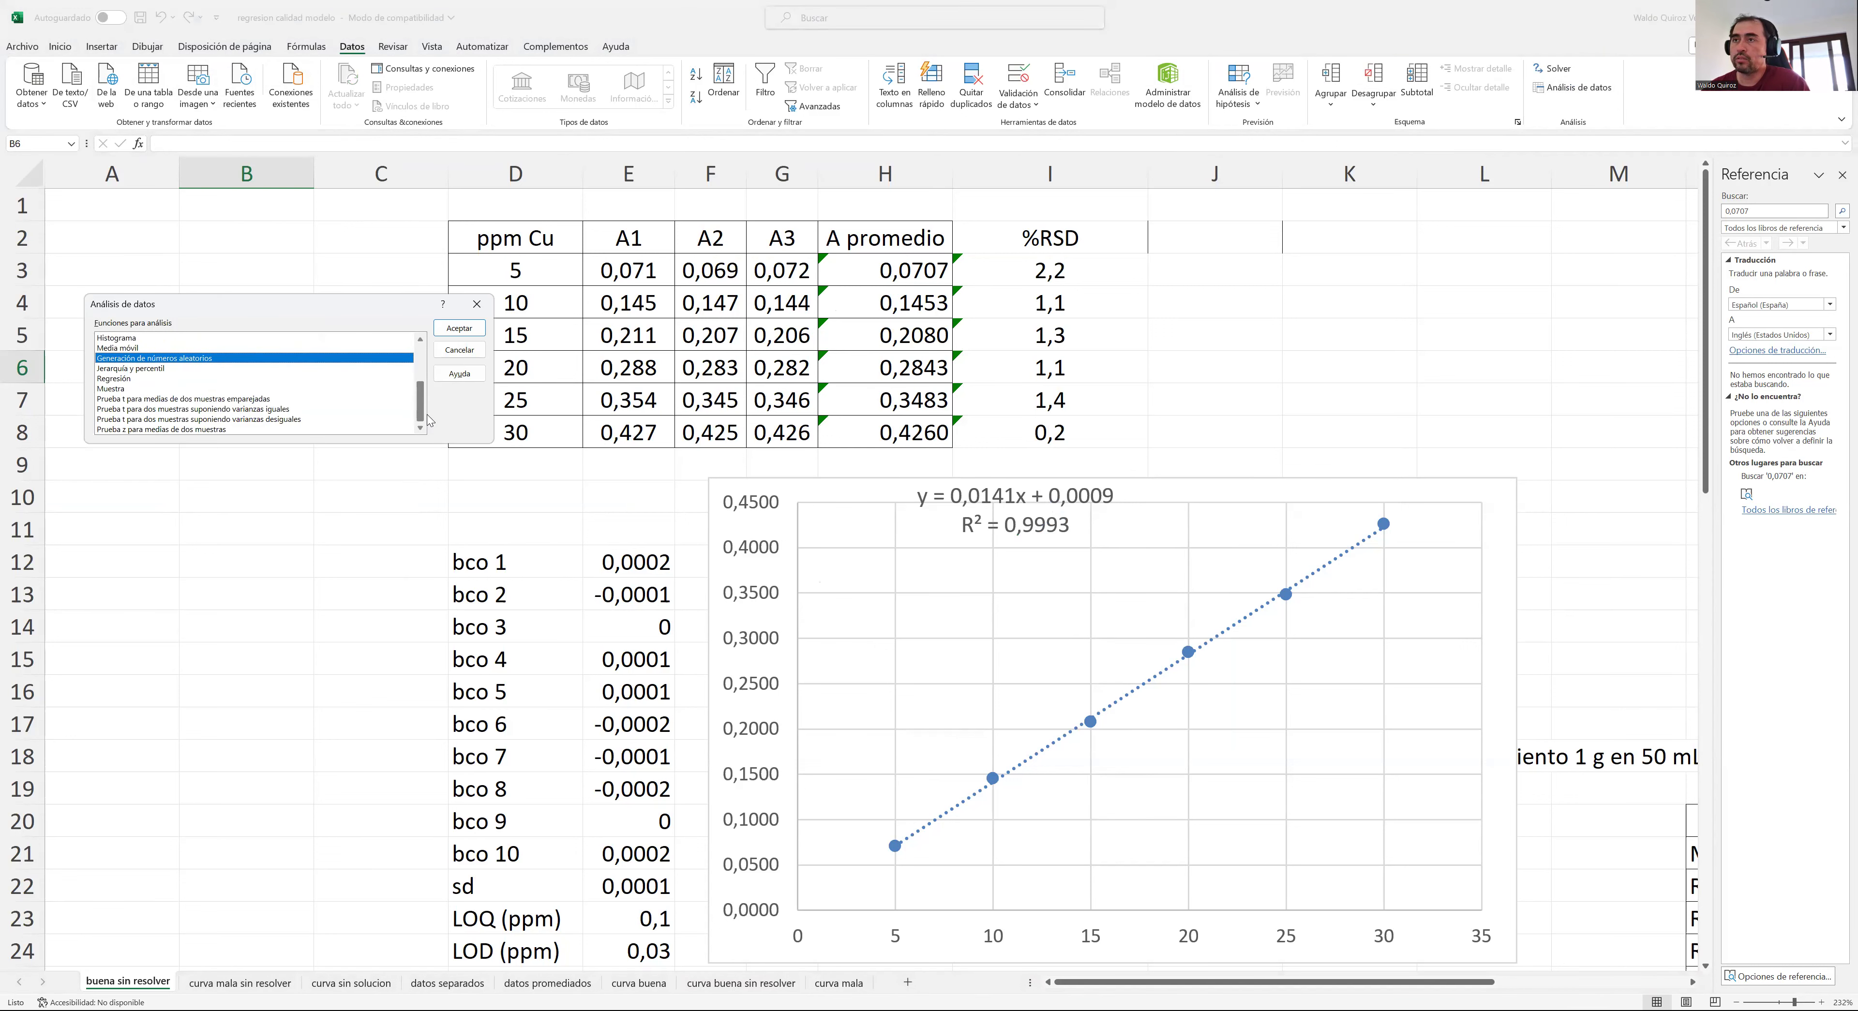
{"action": "left_click", "coordinate": [126, 381]}
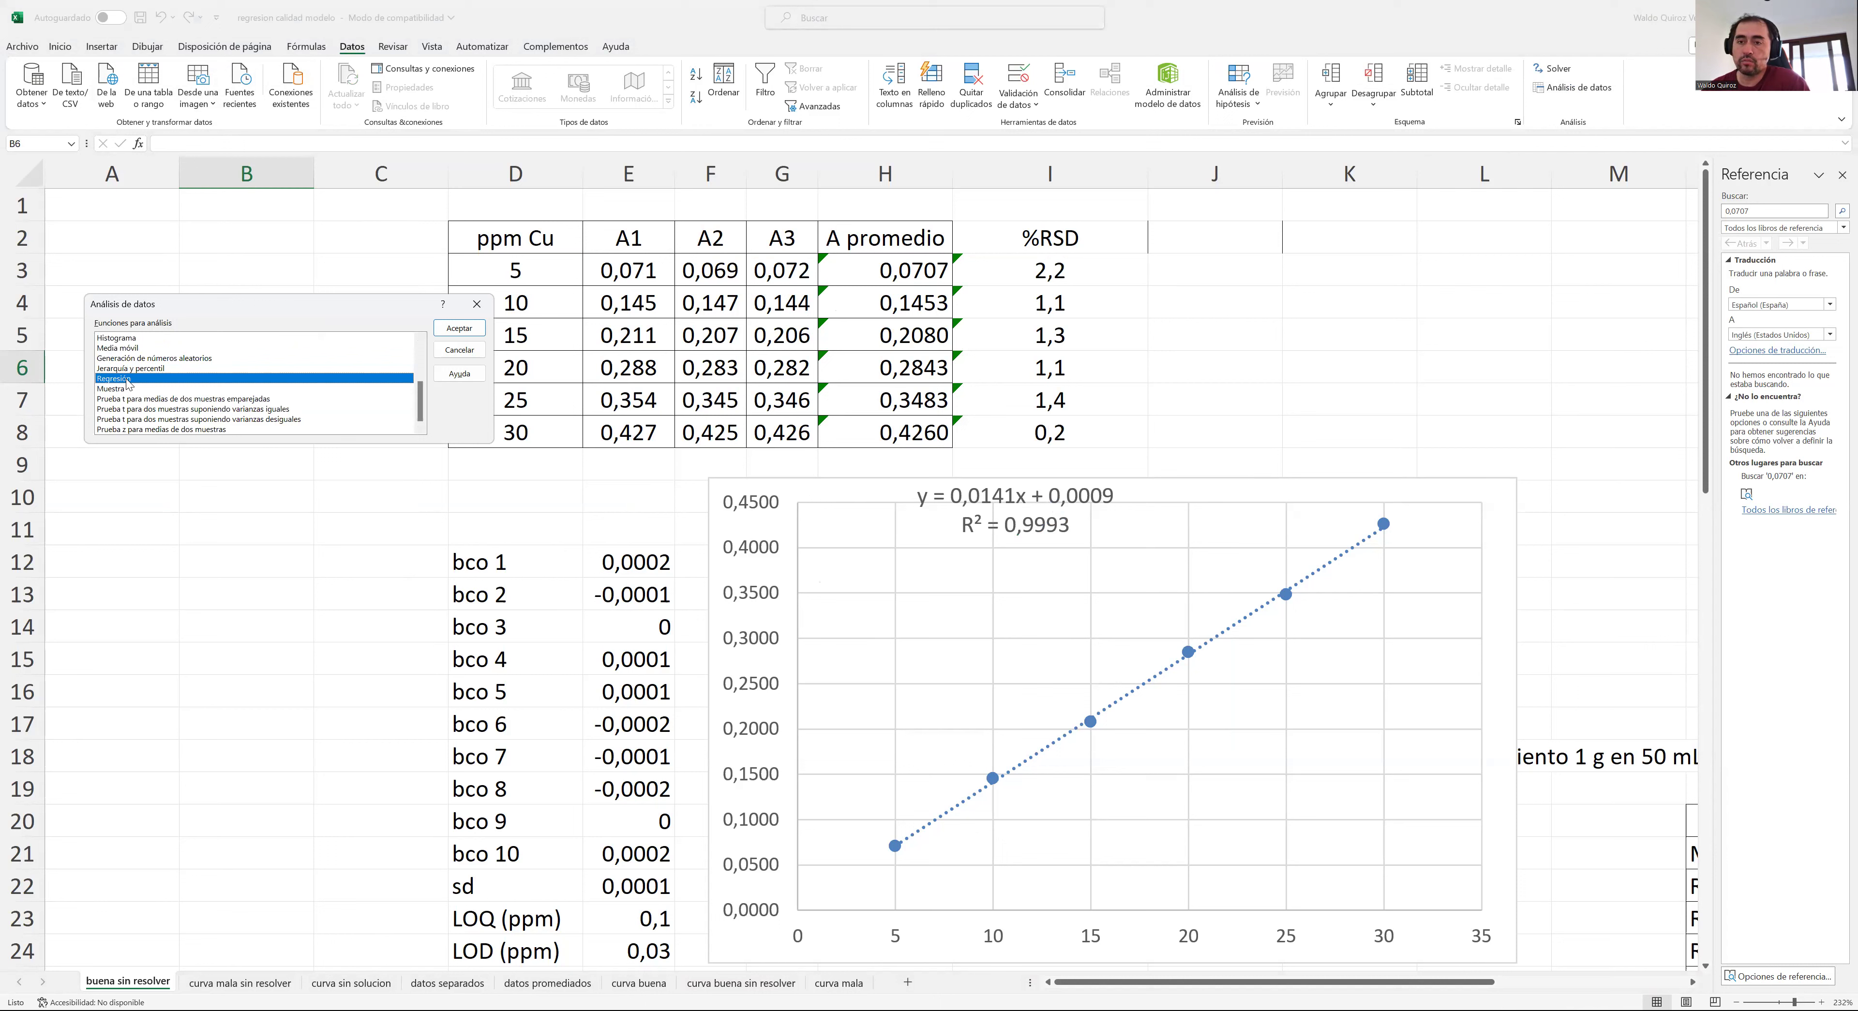
{"action": "left_click", "coordinate": [471, 327]}
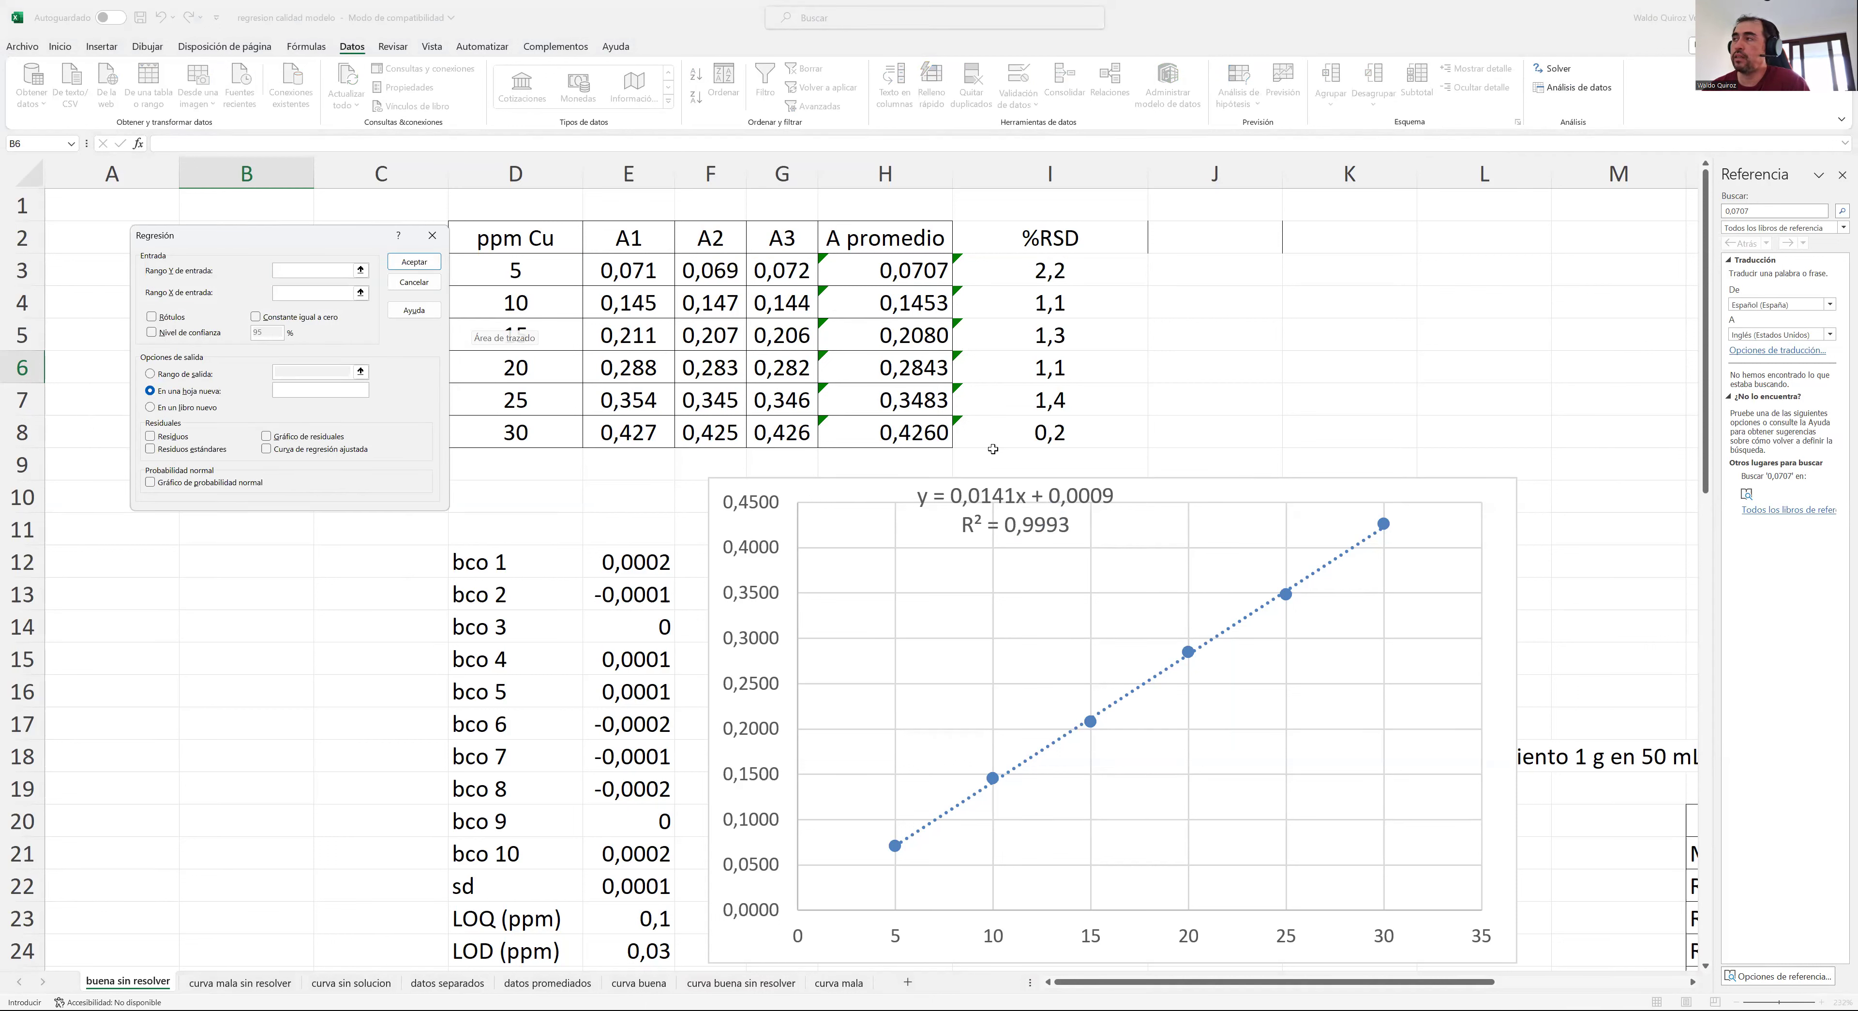
{"action": "left_click", "coordinate": [873, 274]}
{"action": "left_click_drag", "start_coordinate": [874, 274], "coordinate": [881, 427]}
{"action": "left_click", "coordinate": [279, 291]}
{"action": "left_click", "coordinate": [515, 271]}
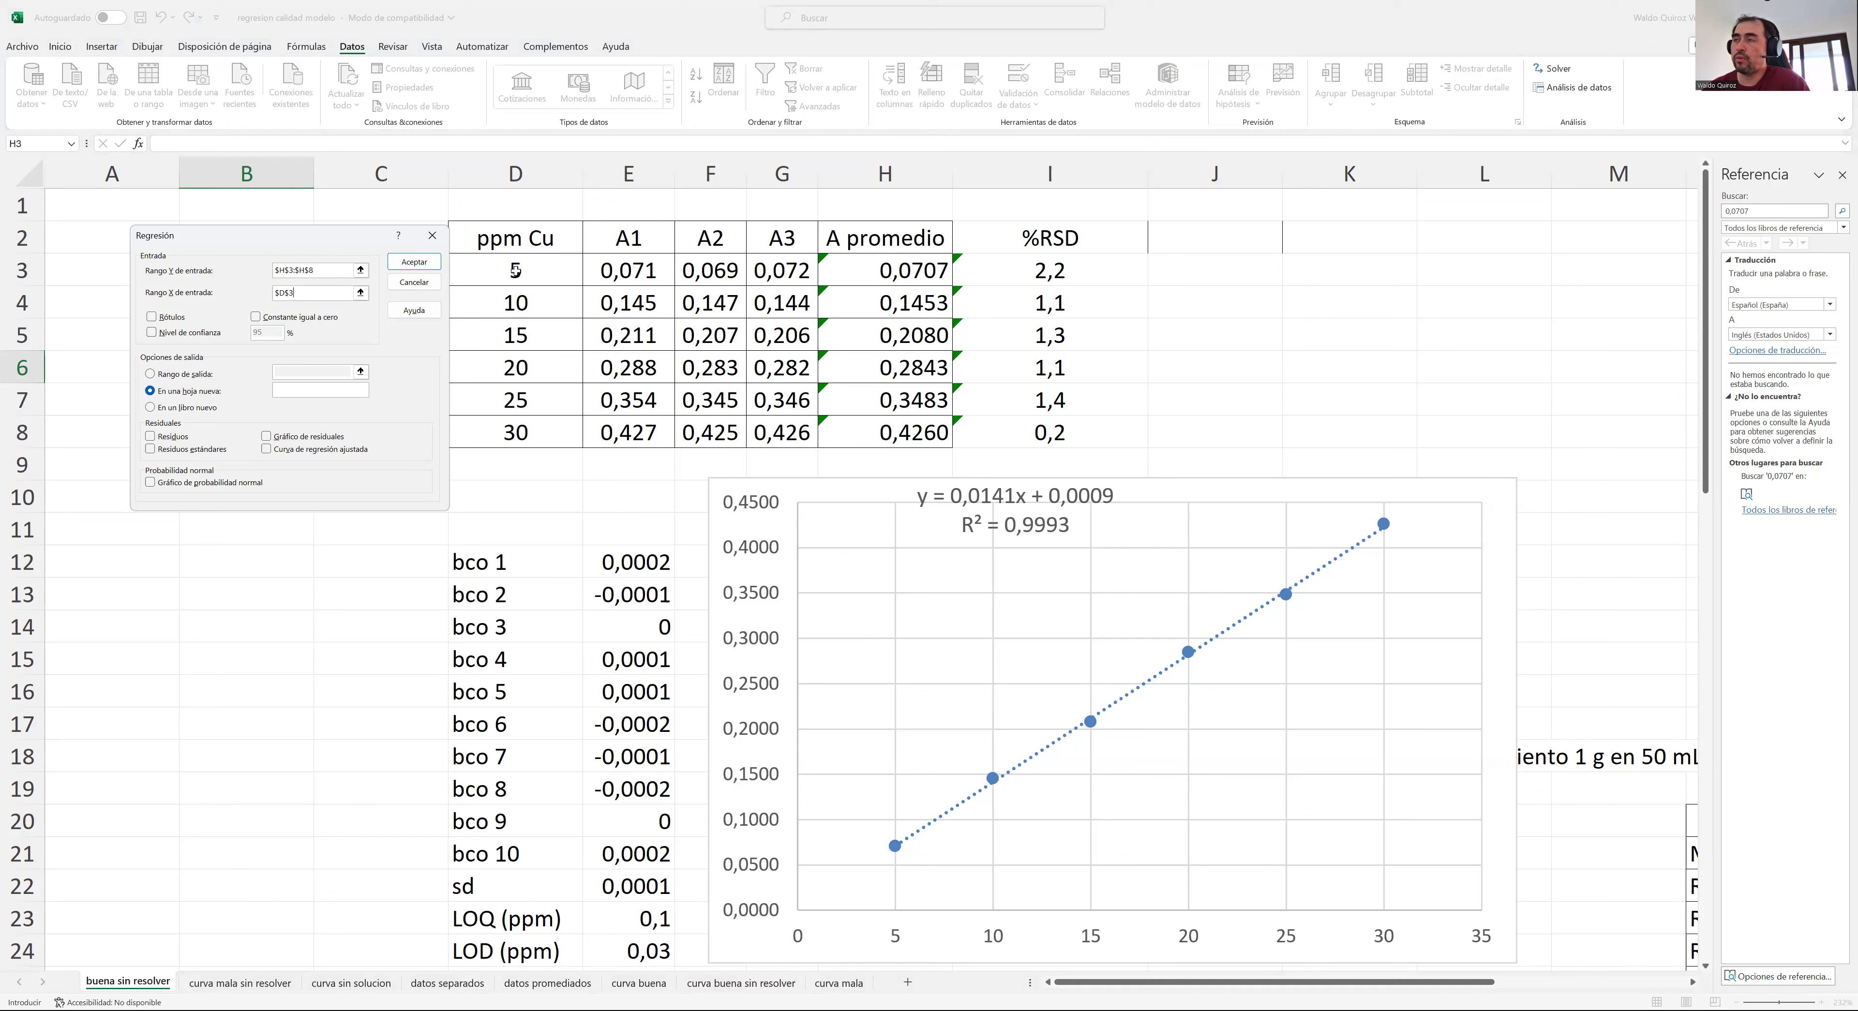
{"action": "left_click_drag", "start_coordinate": [515, 271], "coordinate": [520, 426]}
- Run the regression with a 95% confidence level, output at D29, and both residuals and the residual plot included
{"action": "left_click", "coordinate": [157, 334]}
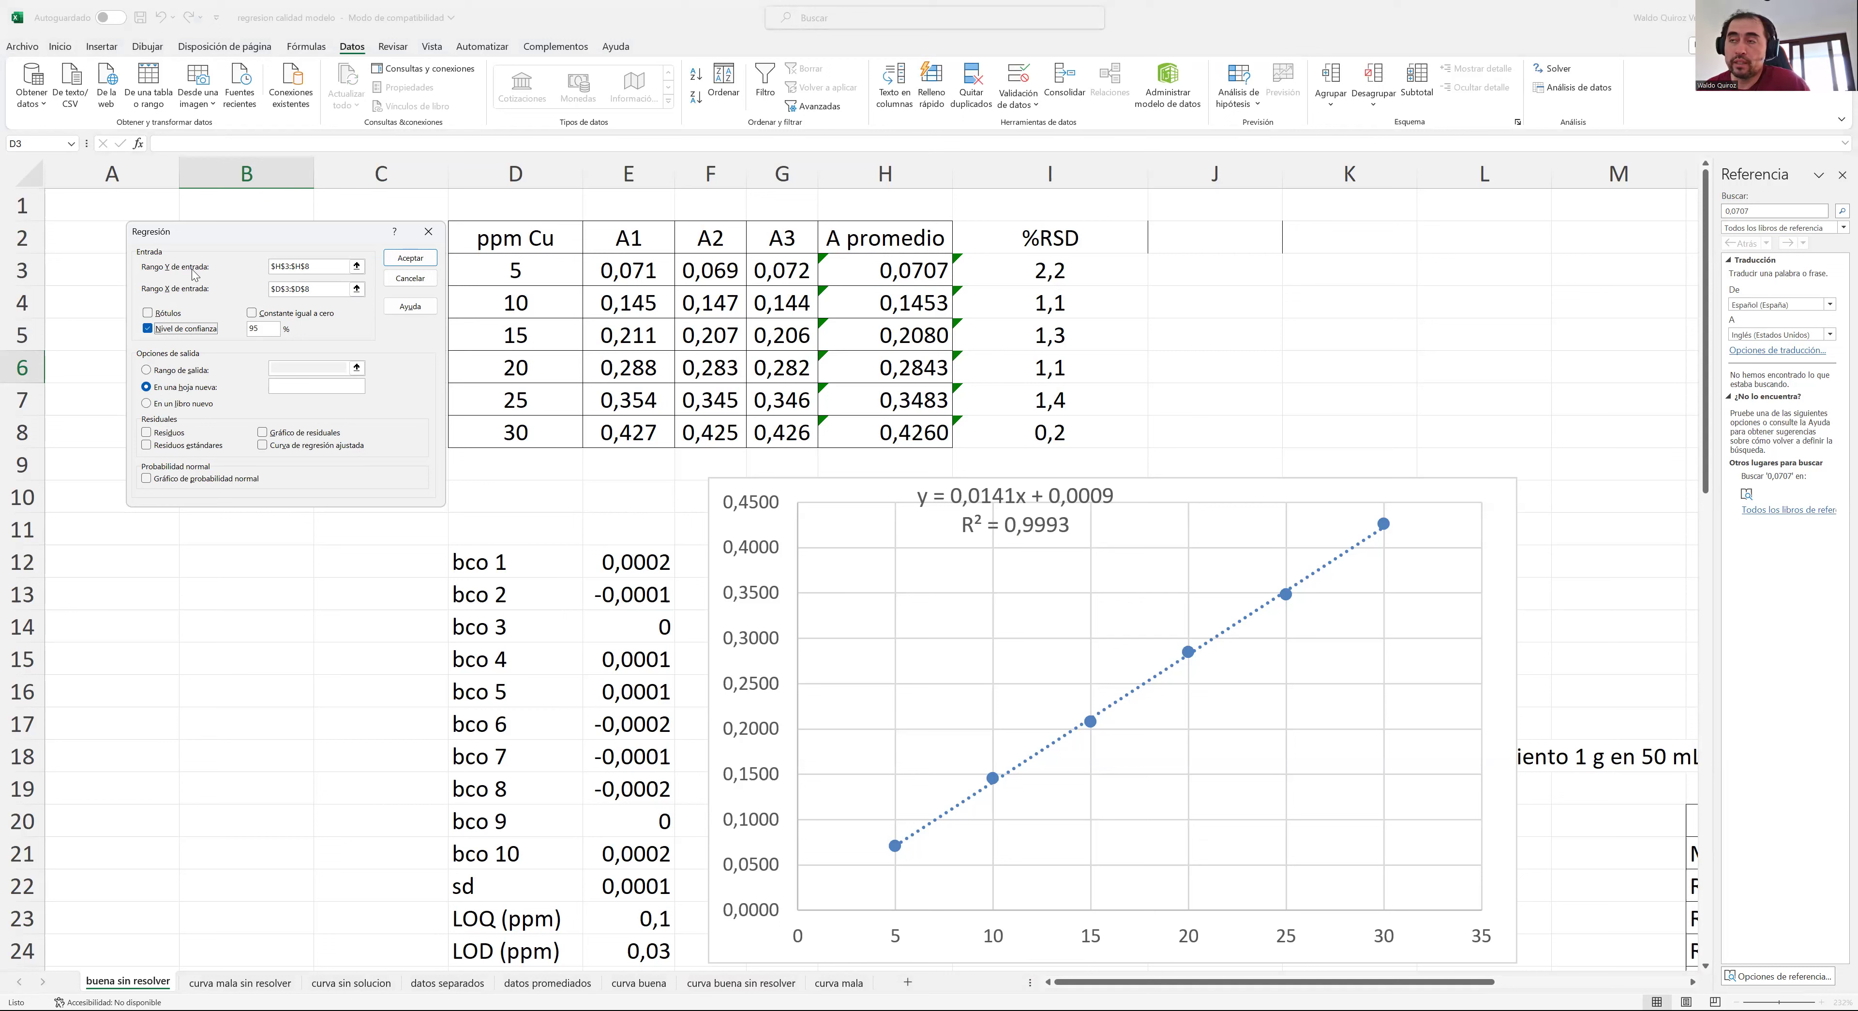
{"action": "left_click", "coordinate": [147, 370]}
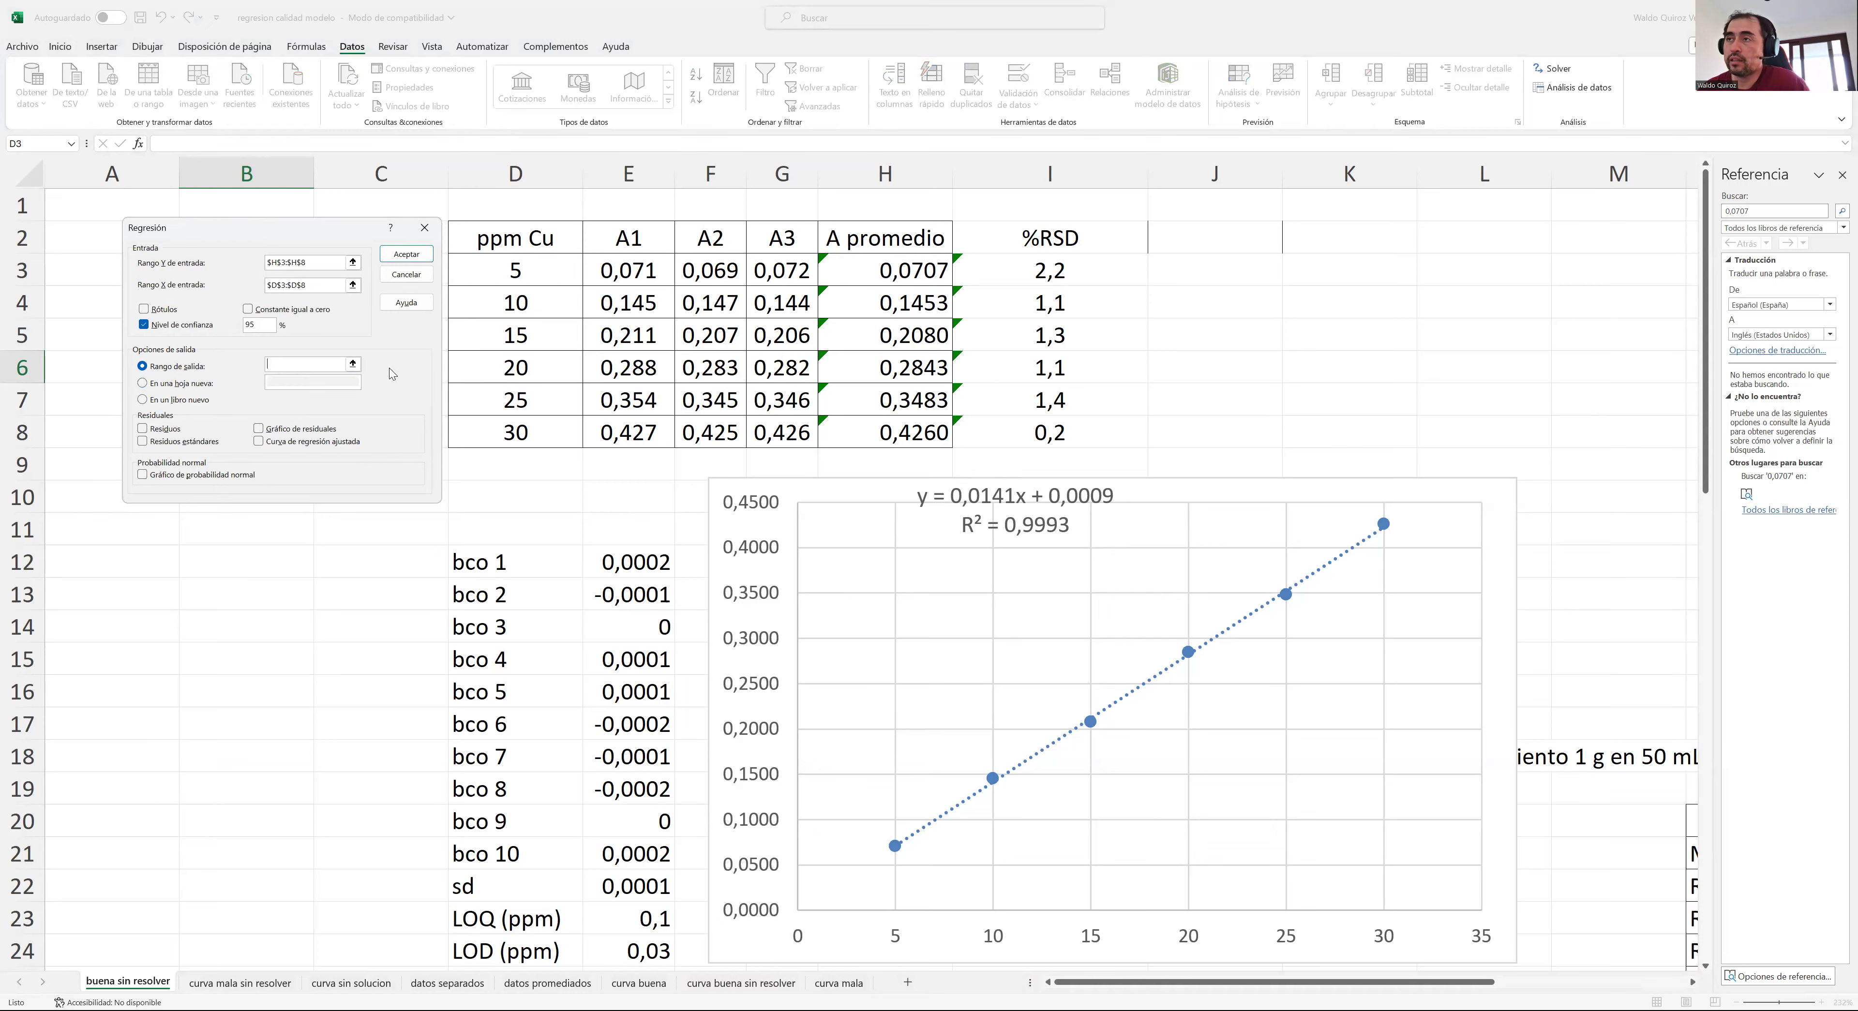
{"action": "scroll", "coordinate": [389, 367], "scroll_direction": "down", "scroll_amount": 6}
{"action": "left_click", "coordinate": [499, 530]}
{"action": "left_click", "coordinate": [142, 428]}
{"action": "left_click", "coordinate": [258, 428]}
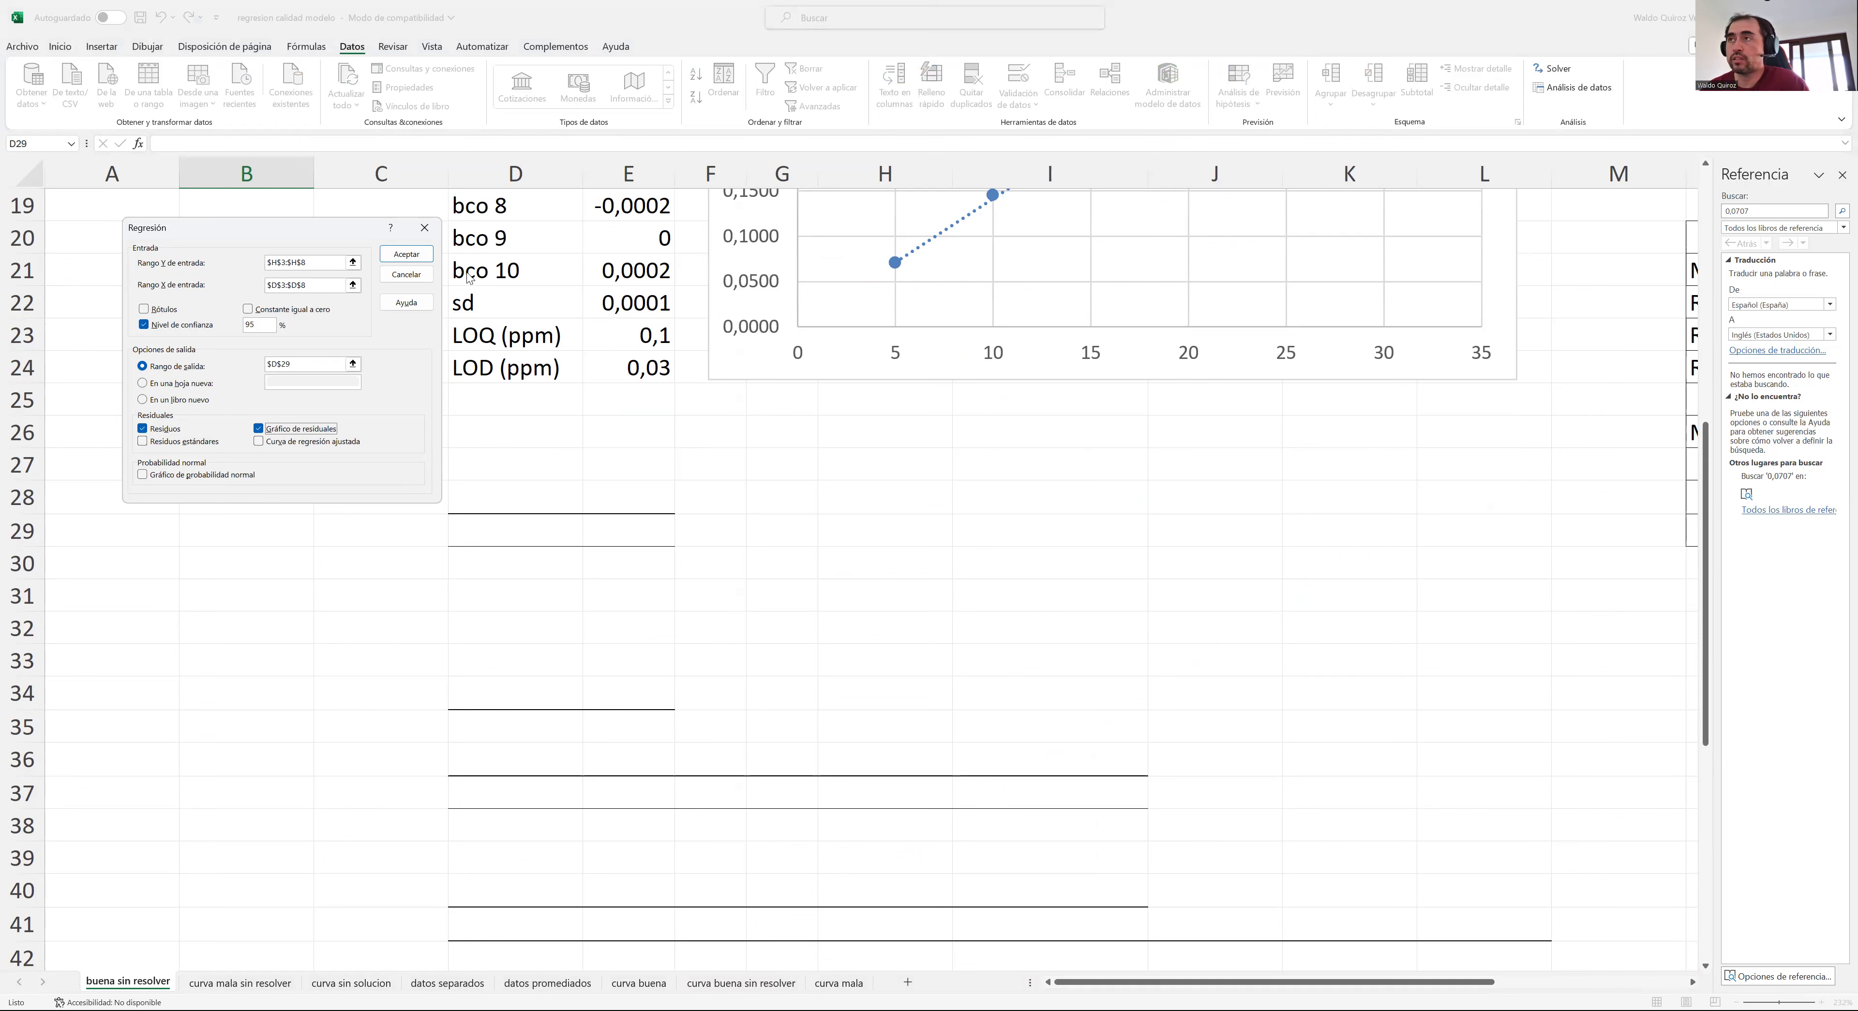
{"action": "left_click", "coordinate": [404, 254]}
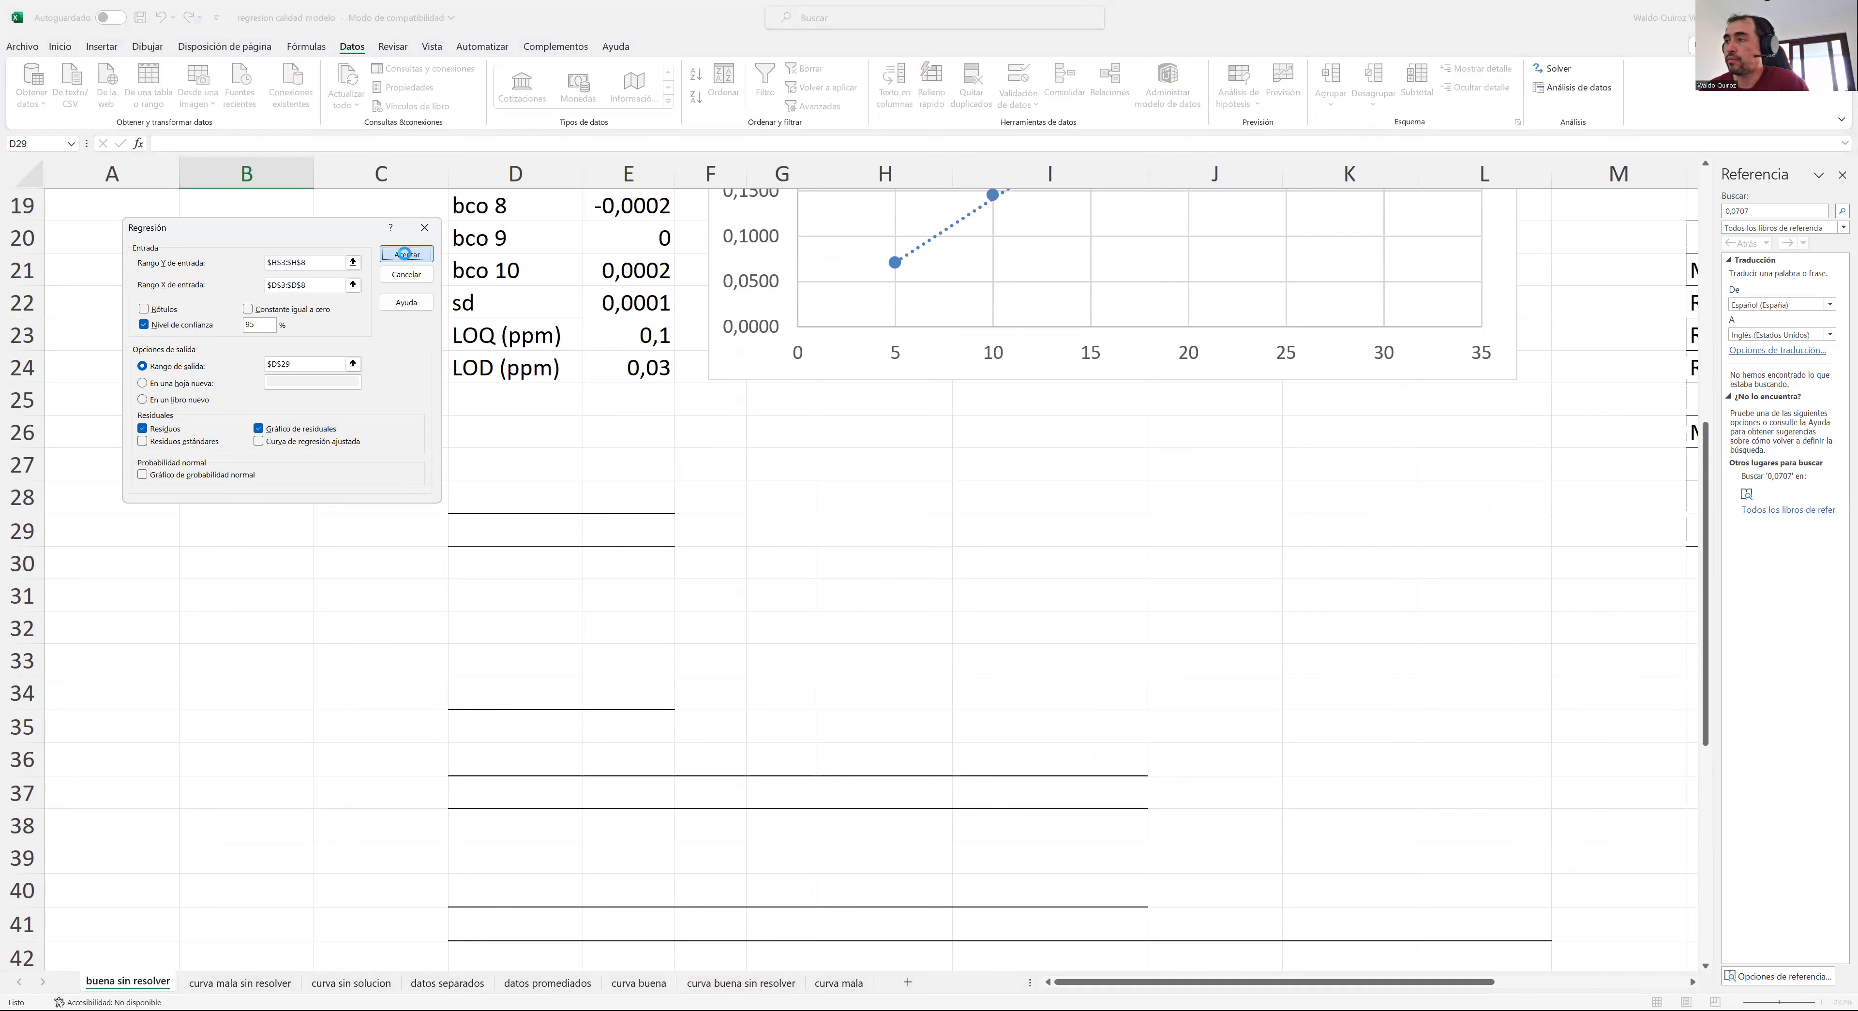
- Autofit the widths of columns D, E and F to show the regression output in full
{"action": "left_click_drag", "start_coordinate": [585, 178], "coordinate": [586, 178]}
{"action": "double_click", "coordinate": [585, 178]}
{"action": "scroll", "coordinate": [1041, 469], "scroll_direction": "down", "scroll_amount": 3}
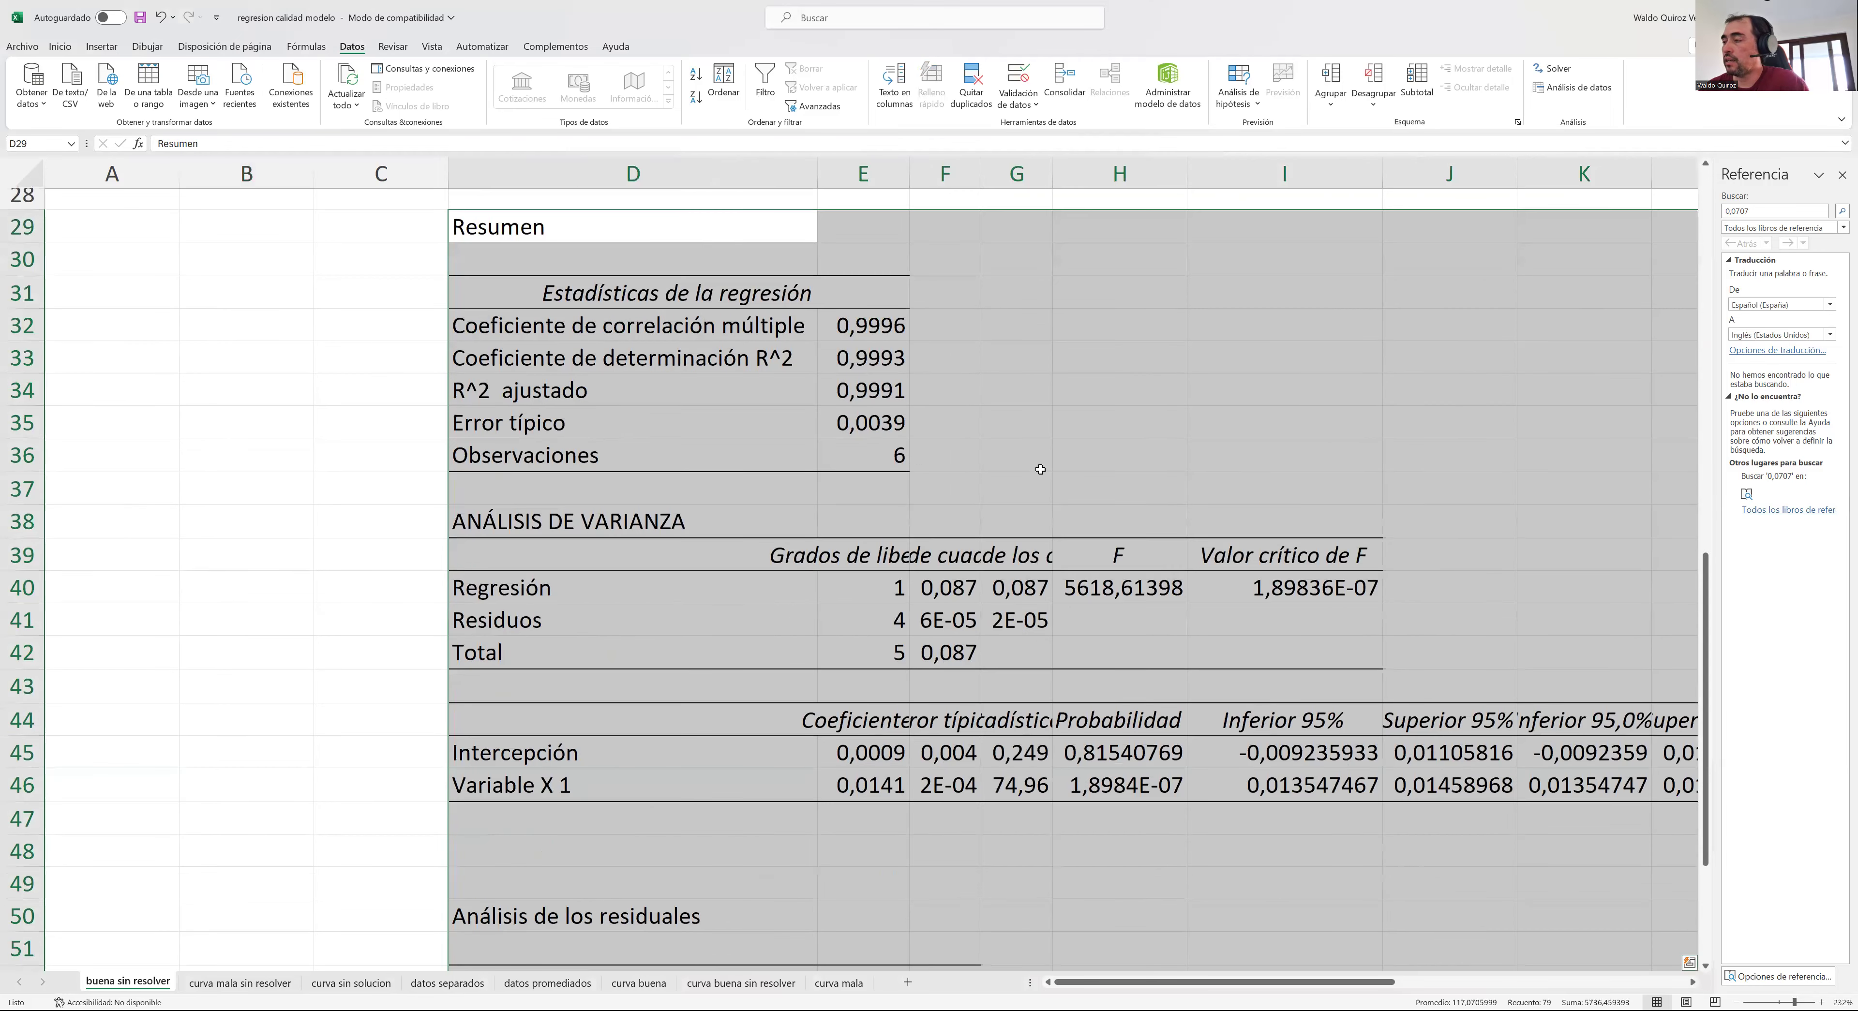
{"action": "scroll", "coordinate": [1040, 469], "scroll_direction": "down", "scroll_amount": 5}
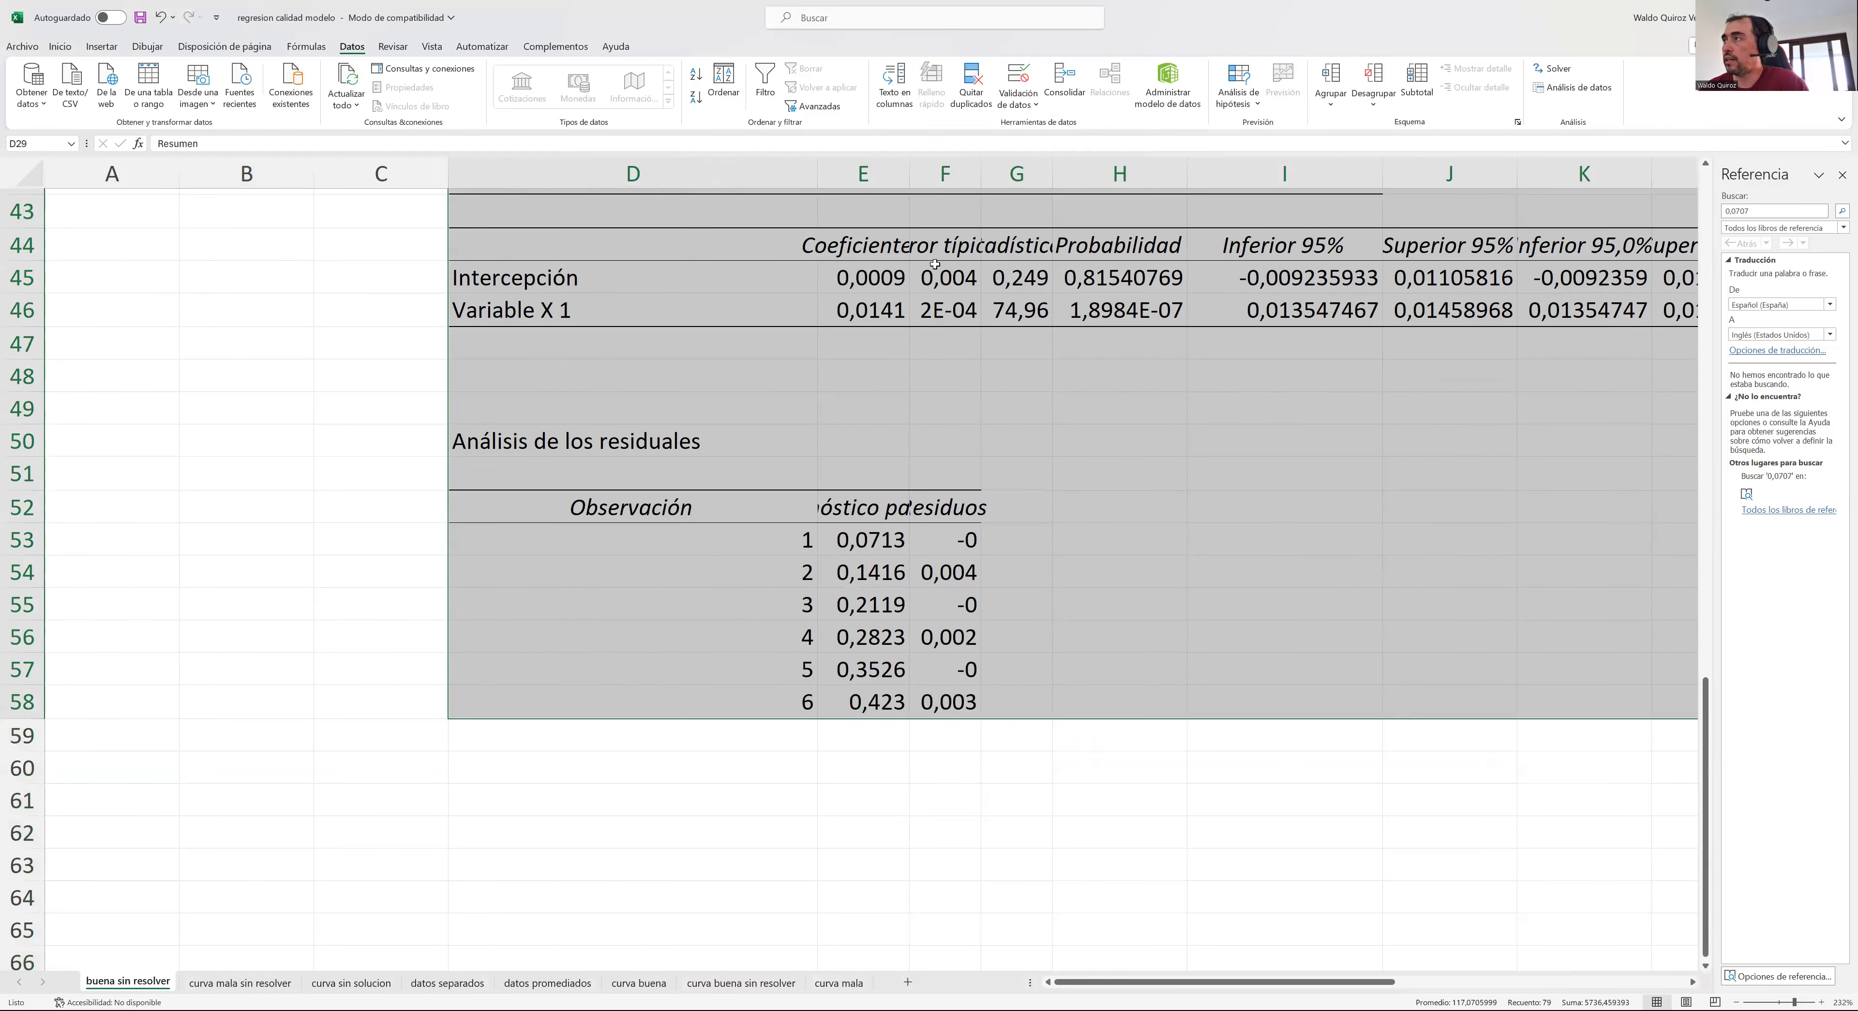
{"action": "double_click", "coordinate": [913, 172]}
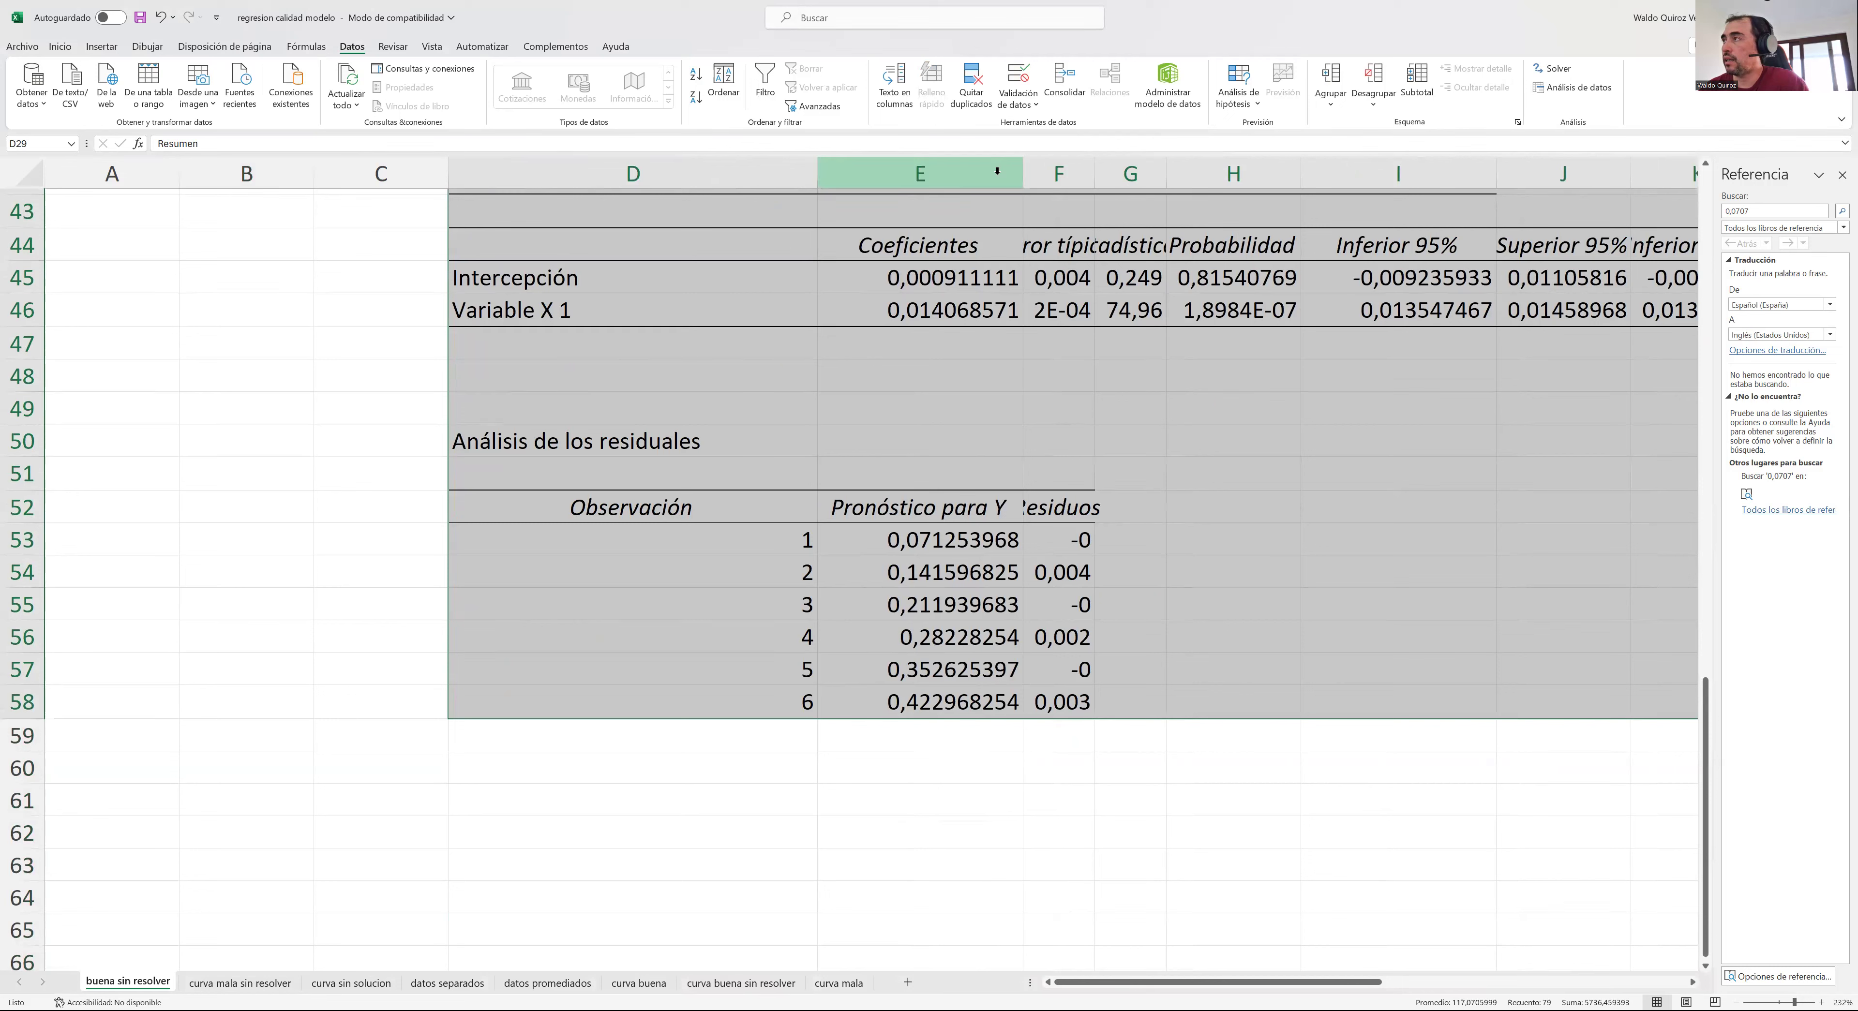
{"action": "double_click", "coordinate": [1099, 176]}
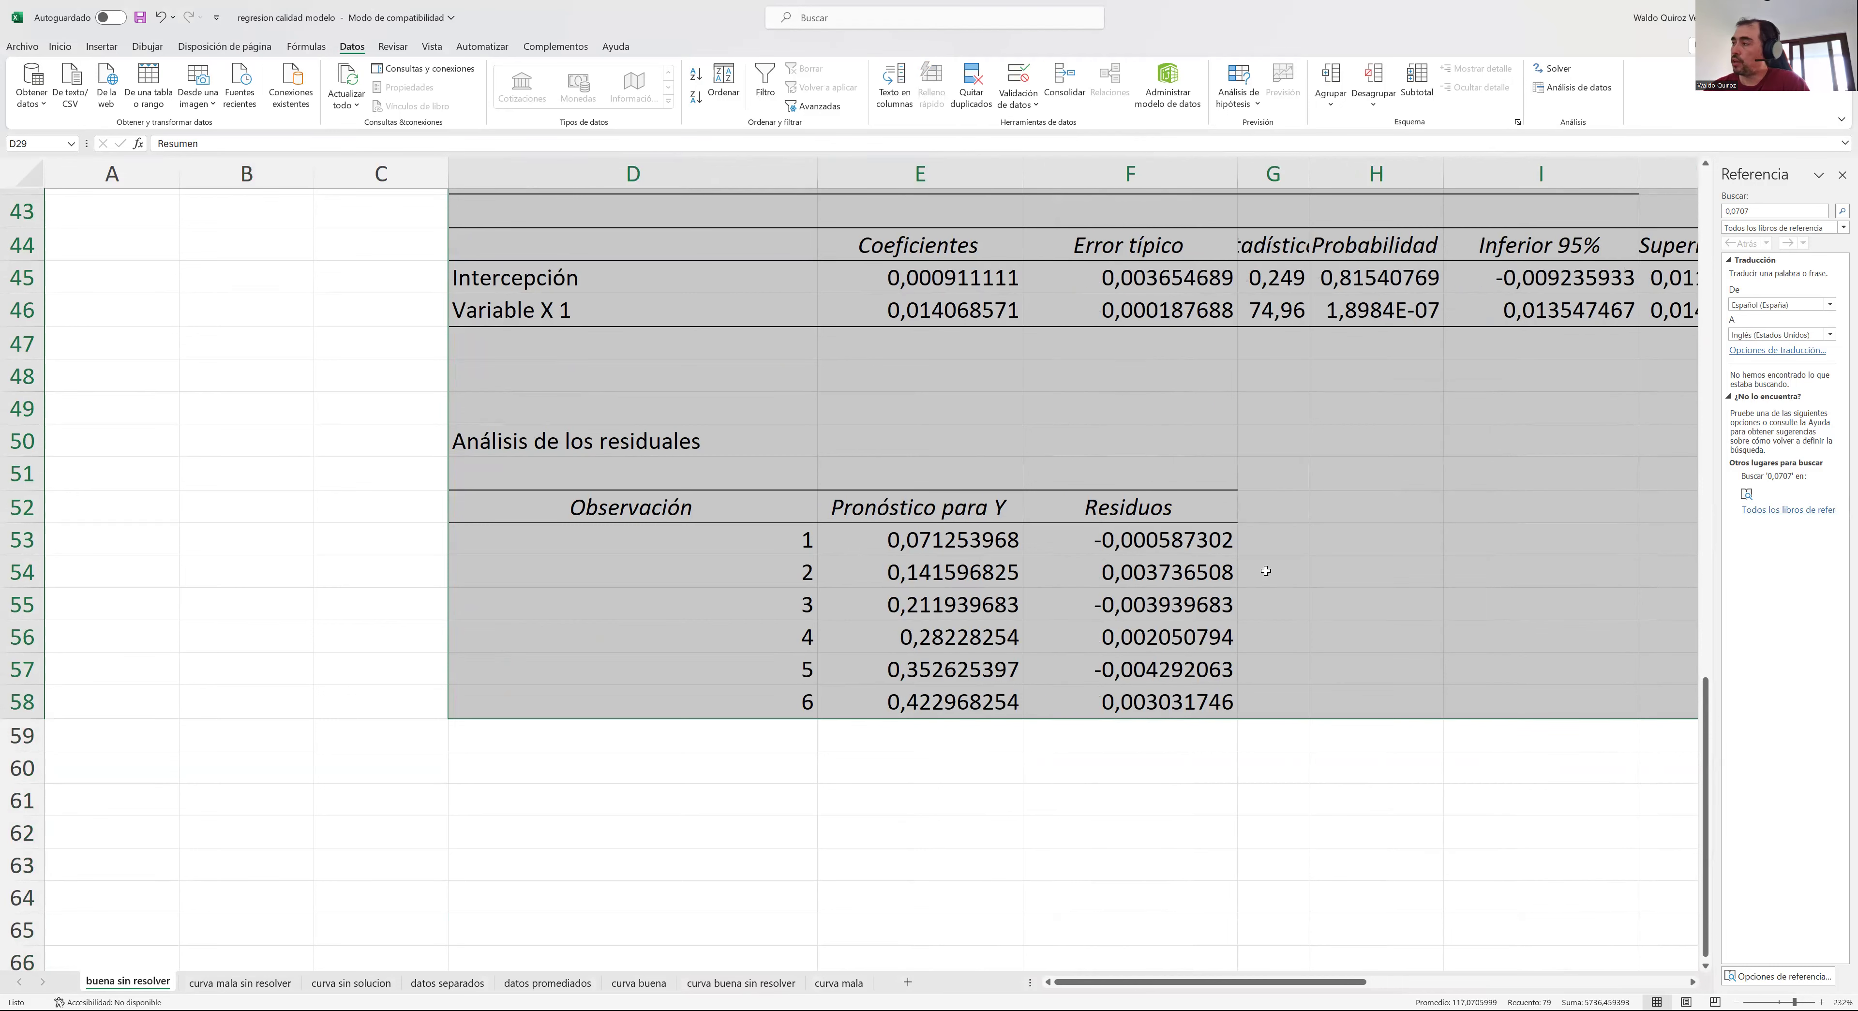
- Examine the predicted Y values and the residuals of the six observations in the residual analysis table
{"action": "left_click", "coordinate": [1323, 612]}
{"action": "left_click_drag", "start_coordinate": [1155, 506], "coordinate": [1121, 681]}
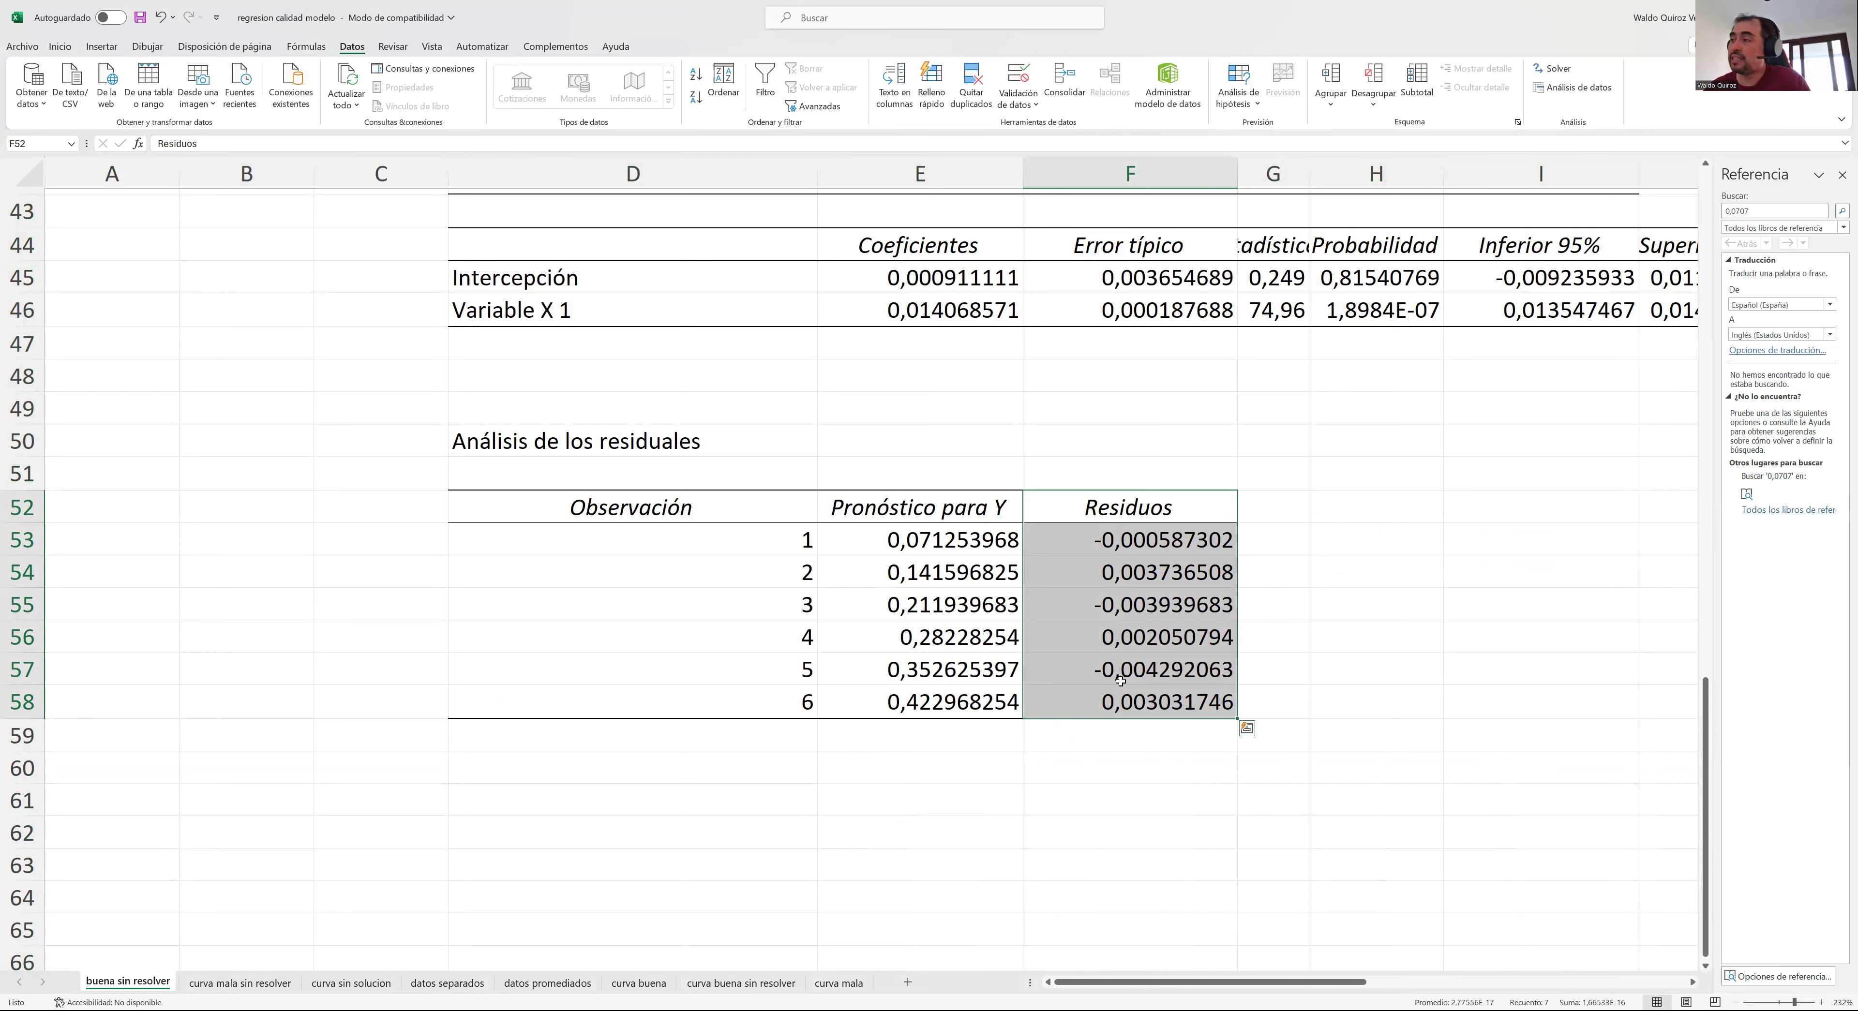
{"action": "left_click_drag", "start_coordinate": [925, 539], "coordinate": [946, 699]}
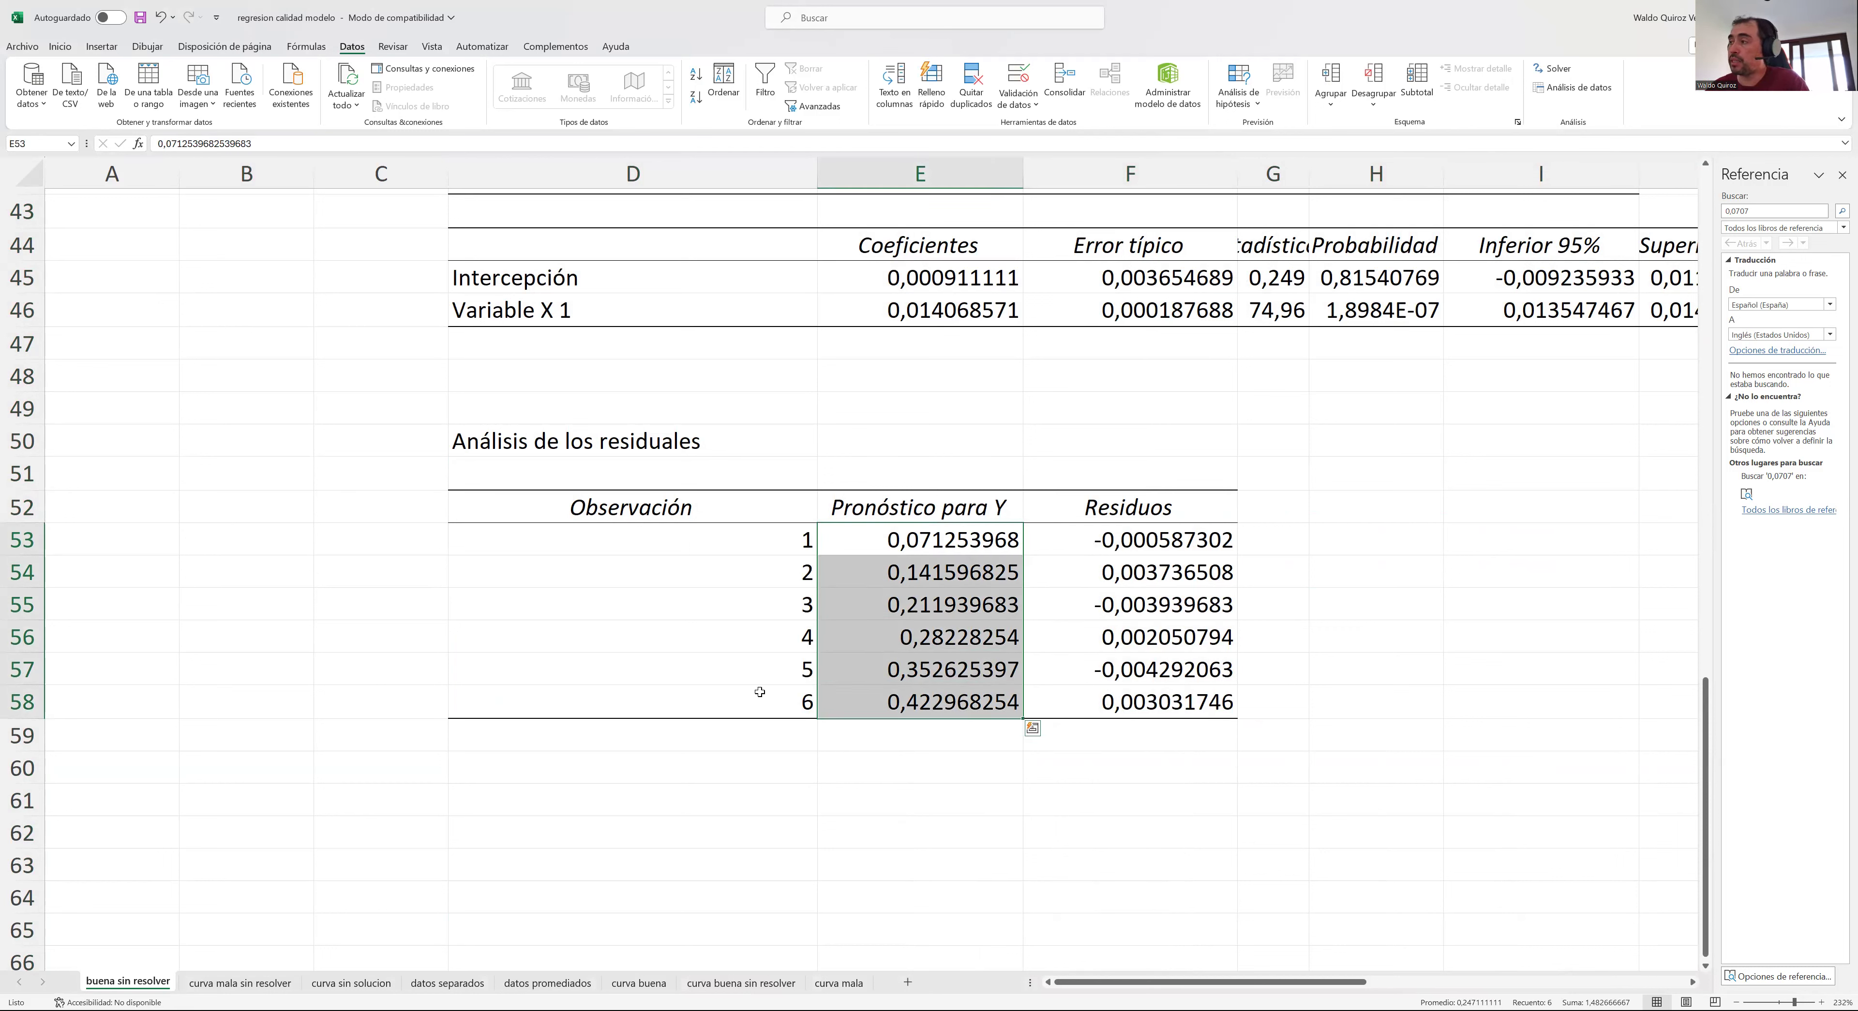
{"action": "left_click_drag", "start_coordinate": [1171, 510], "coordinate": [1167, 710]}
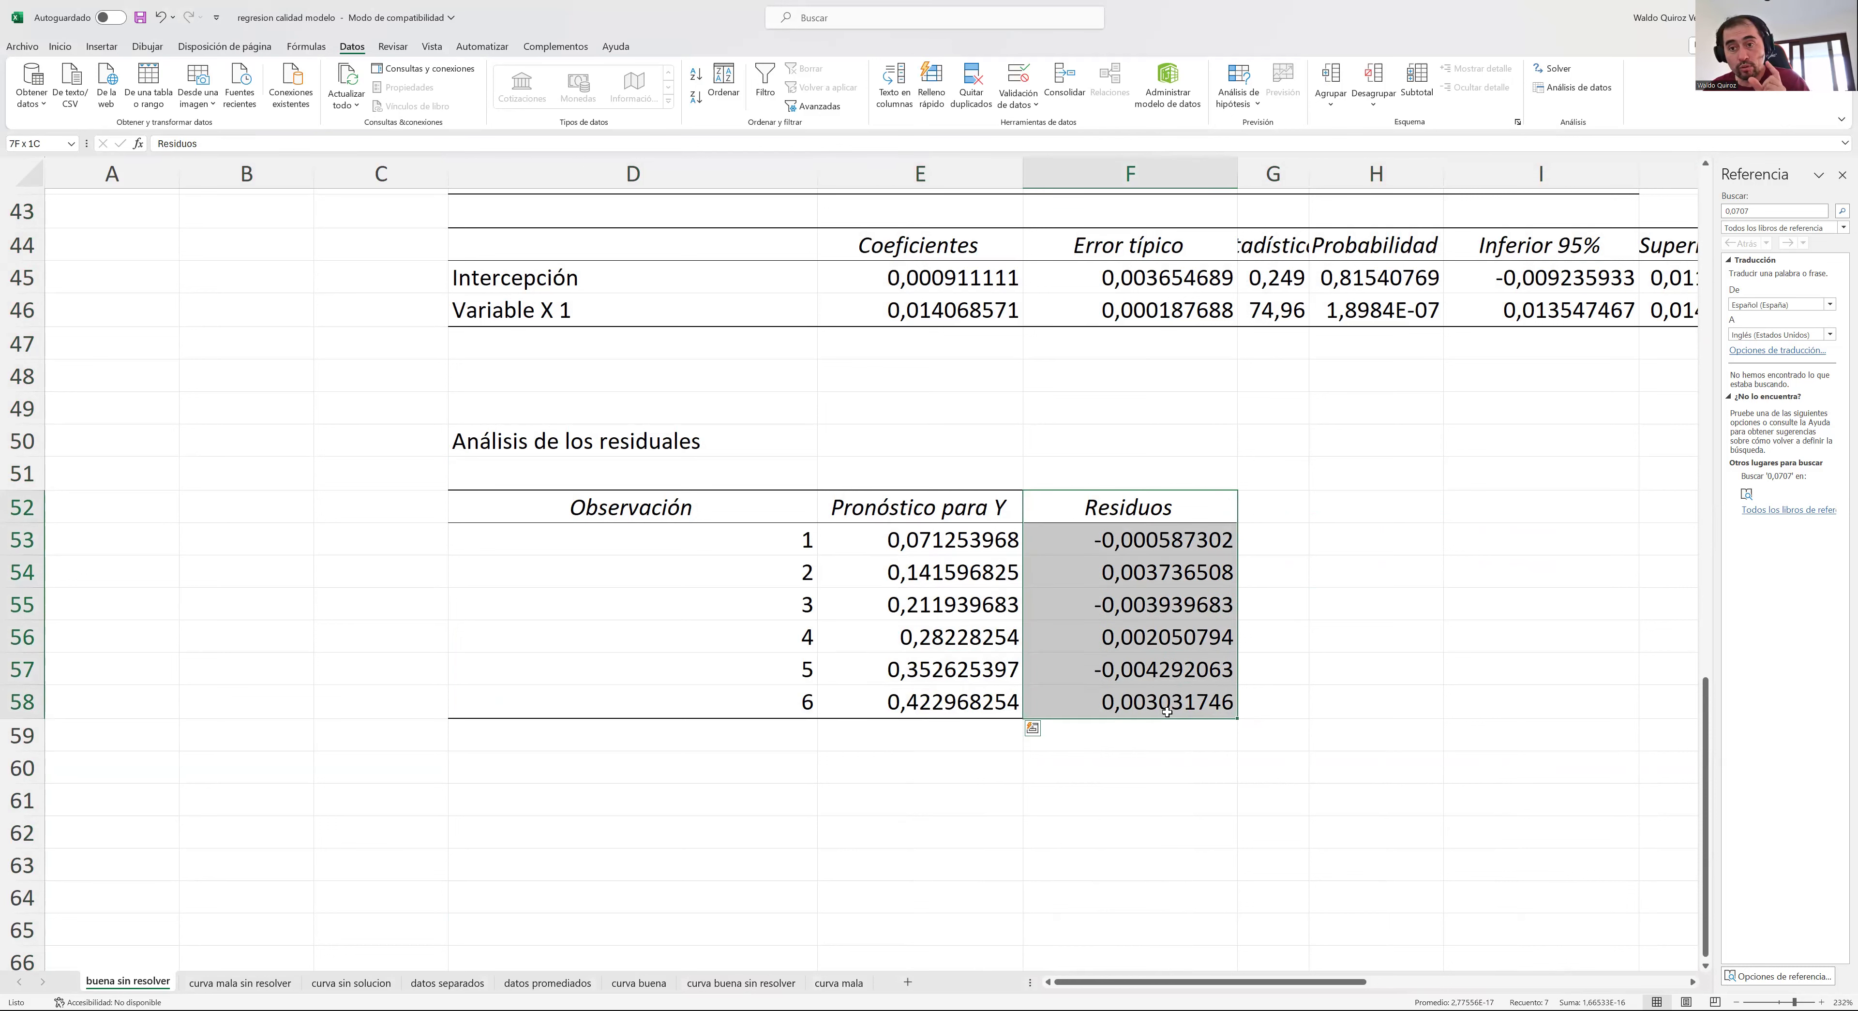
- Add the header "% residual" in G52, beside the Residuos column
{"action": "left_click", "coordinate": [1289, 504]}
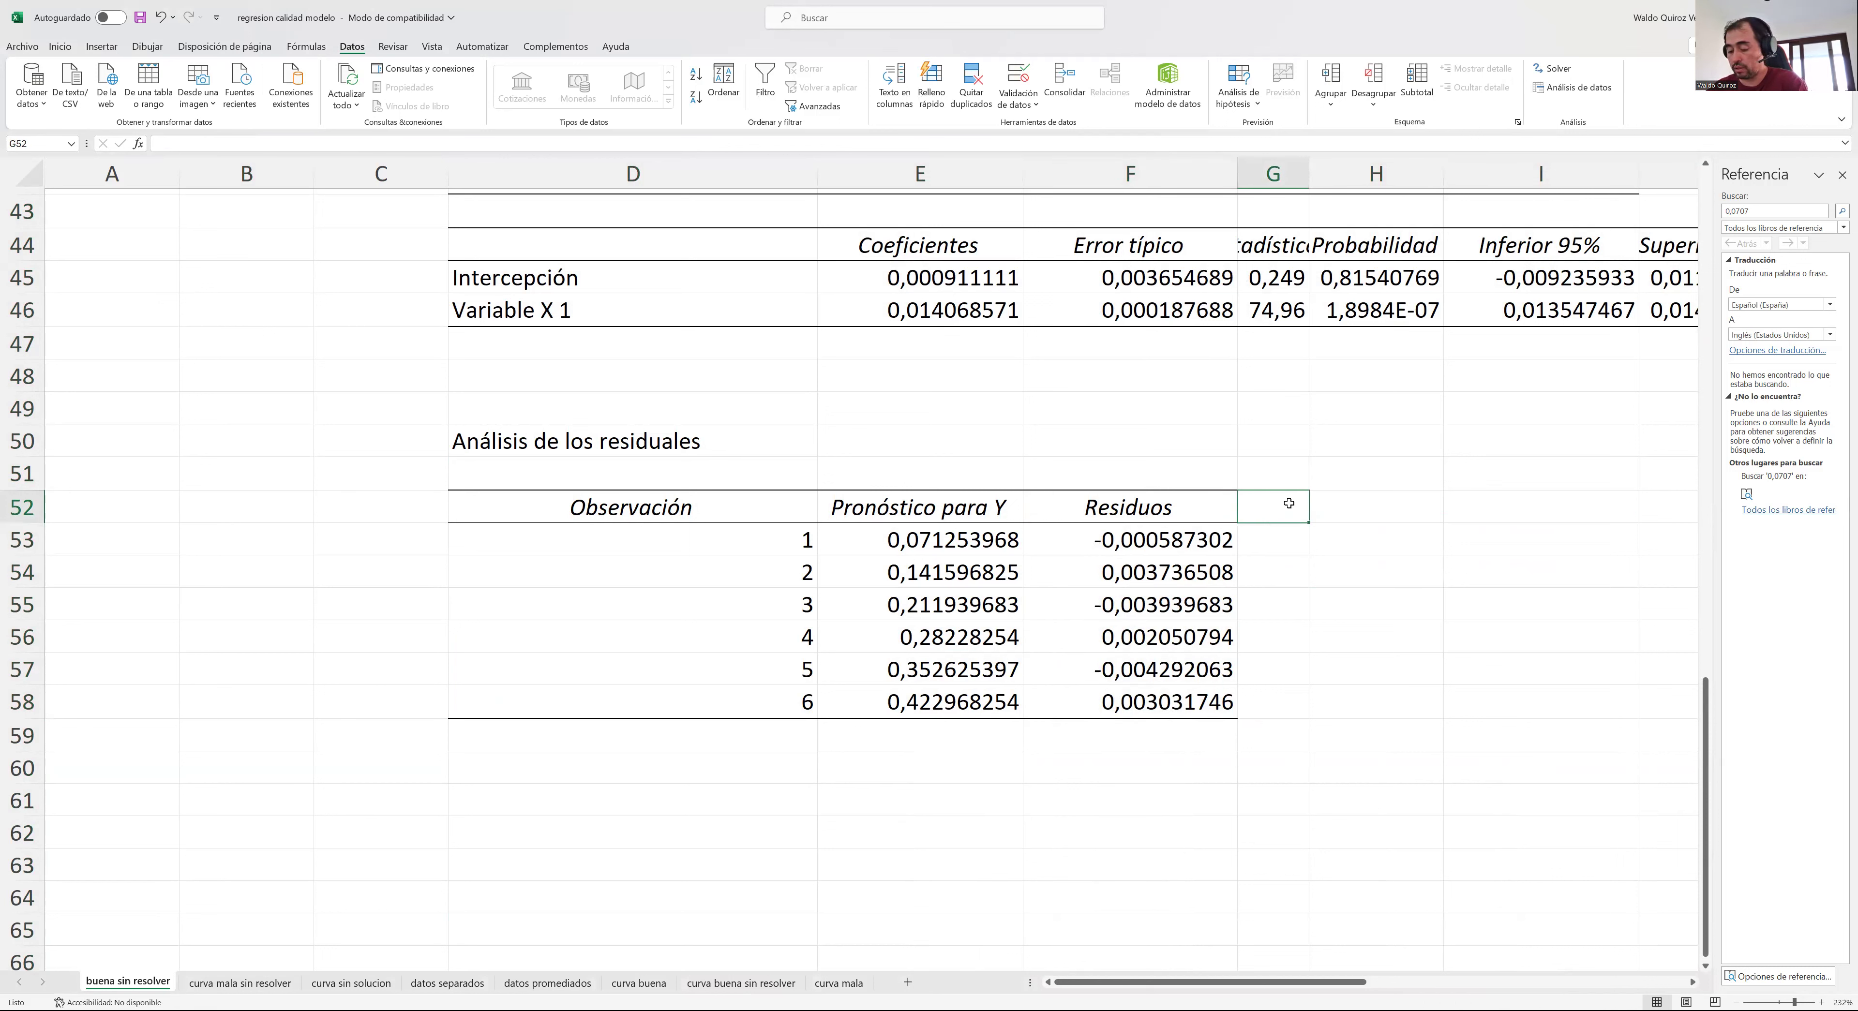
{"action": "type", "text": "%"}
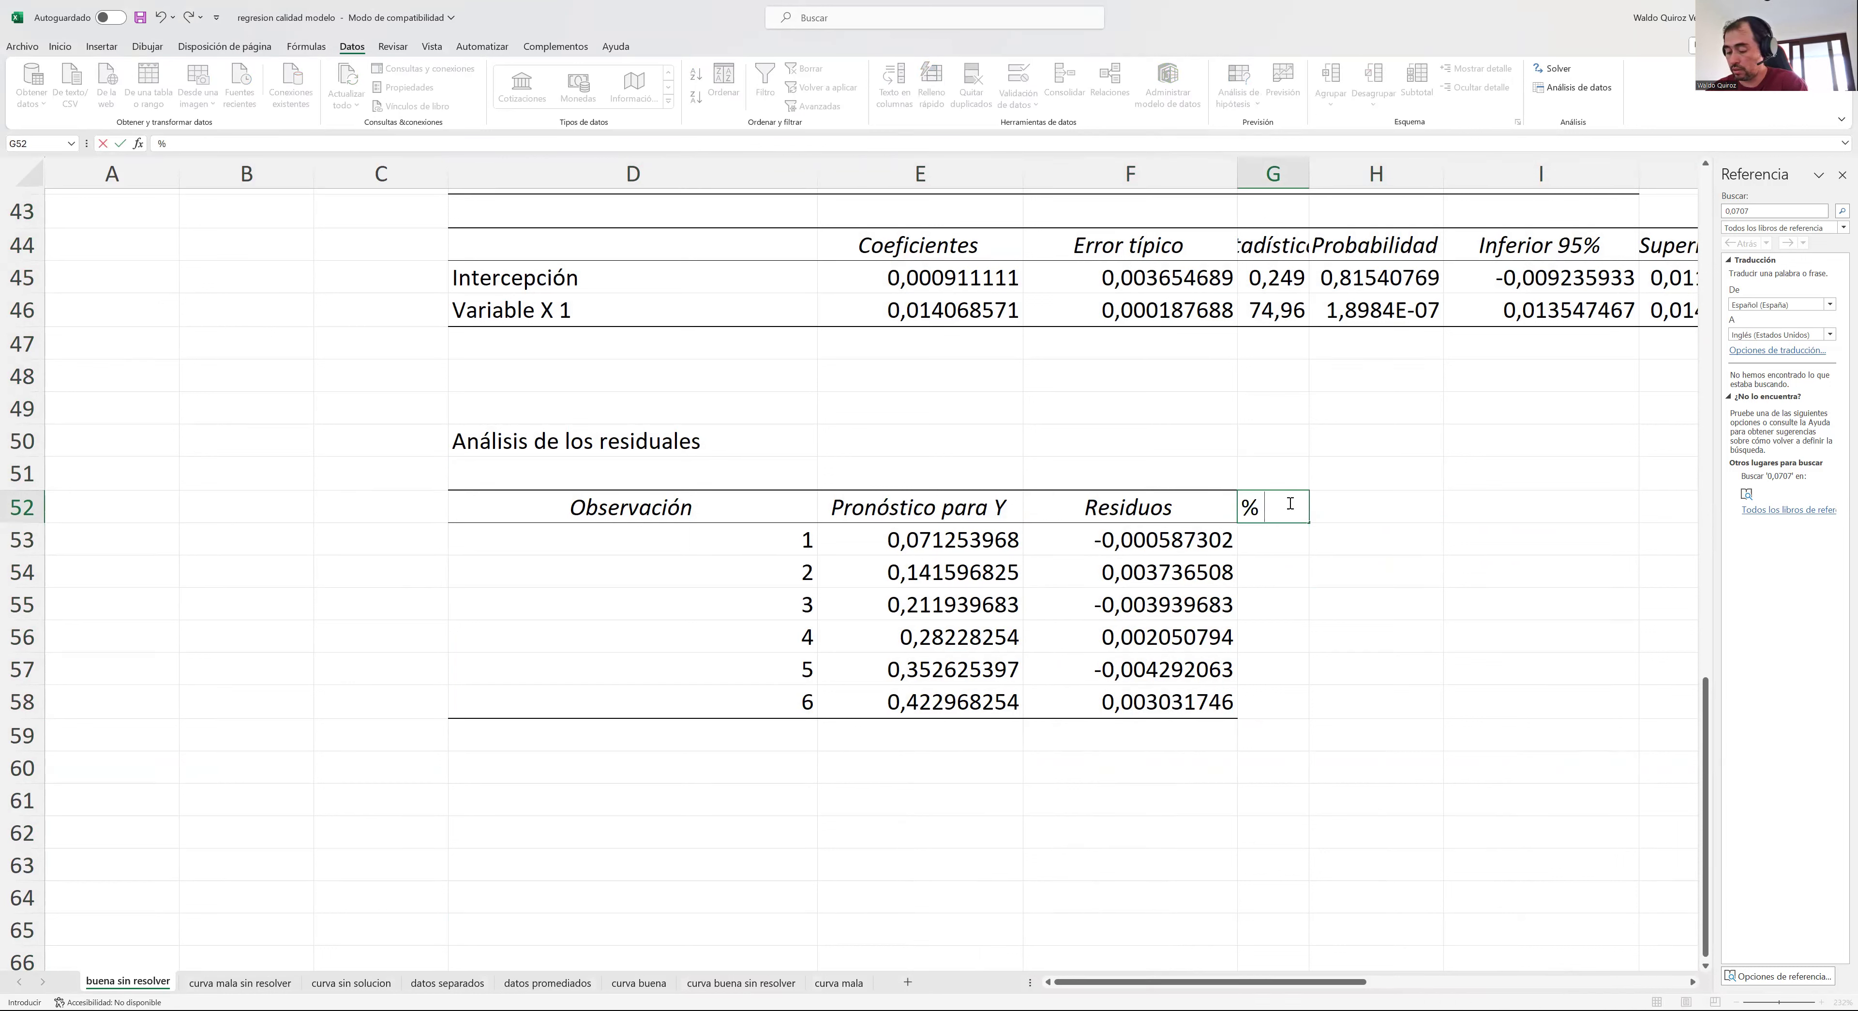
{"action": "type", "text": " residual"}
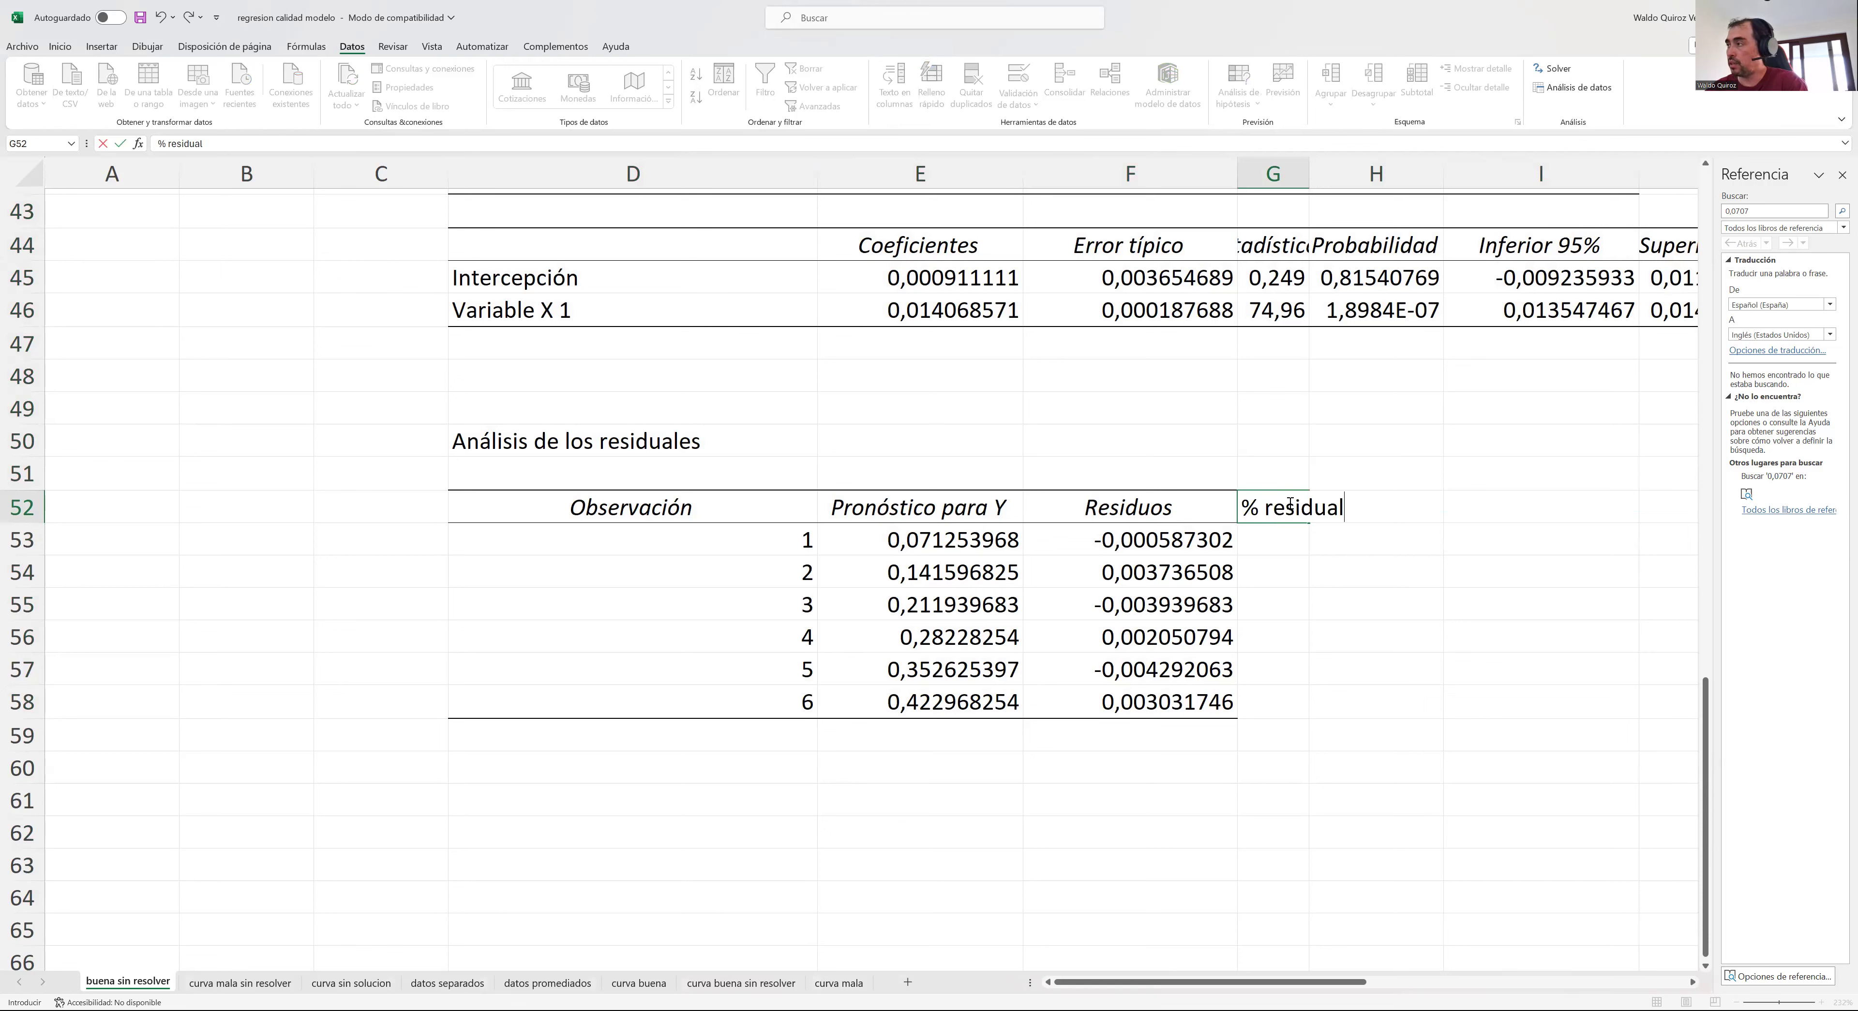
- Calculate the percentage residual in G53 as =F53/E53*100 and fill the formula down to G58
{"action": "left_click", "coordinate": [1297, 532]}
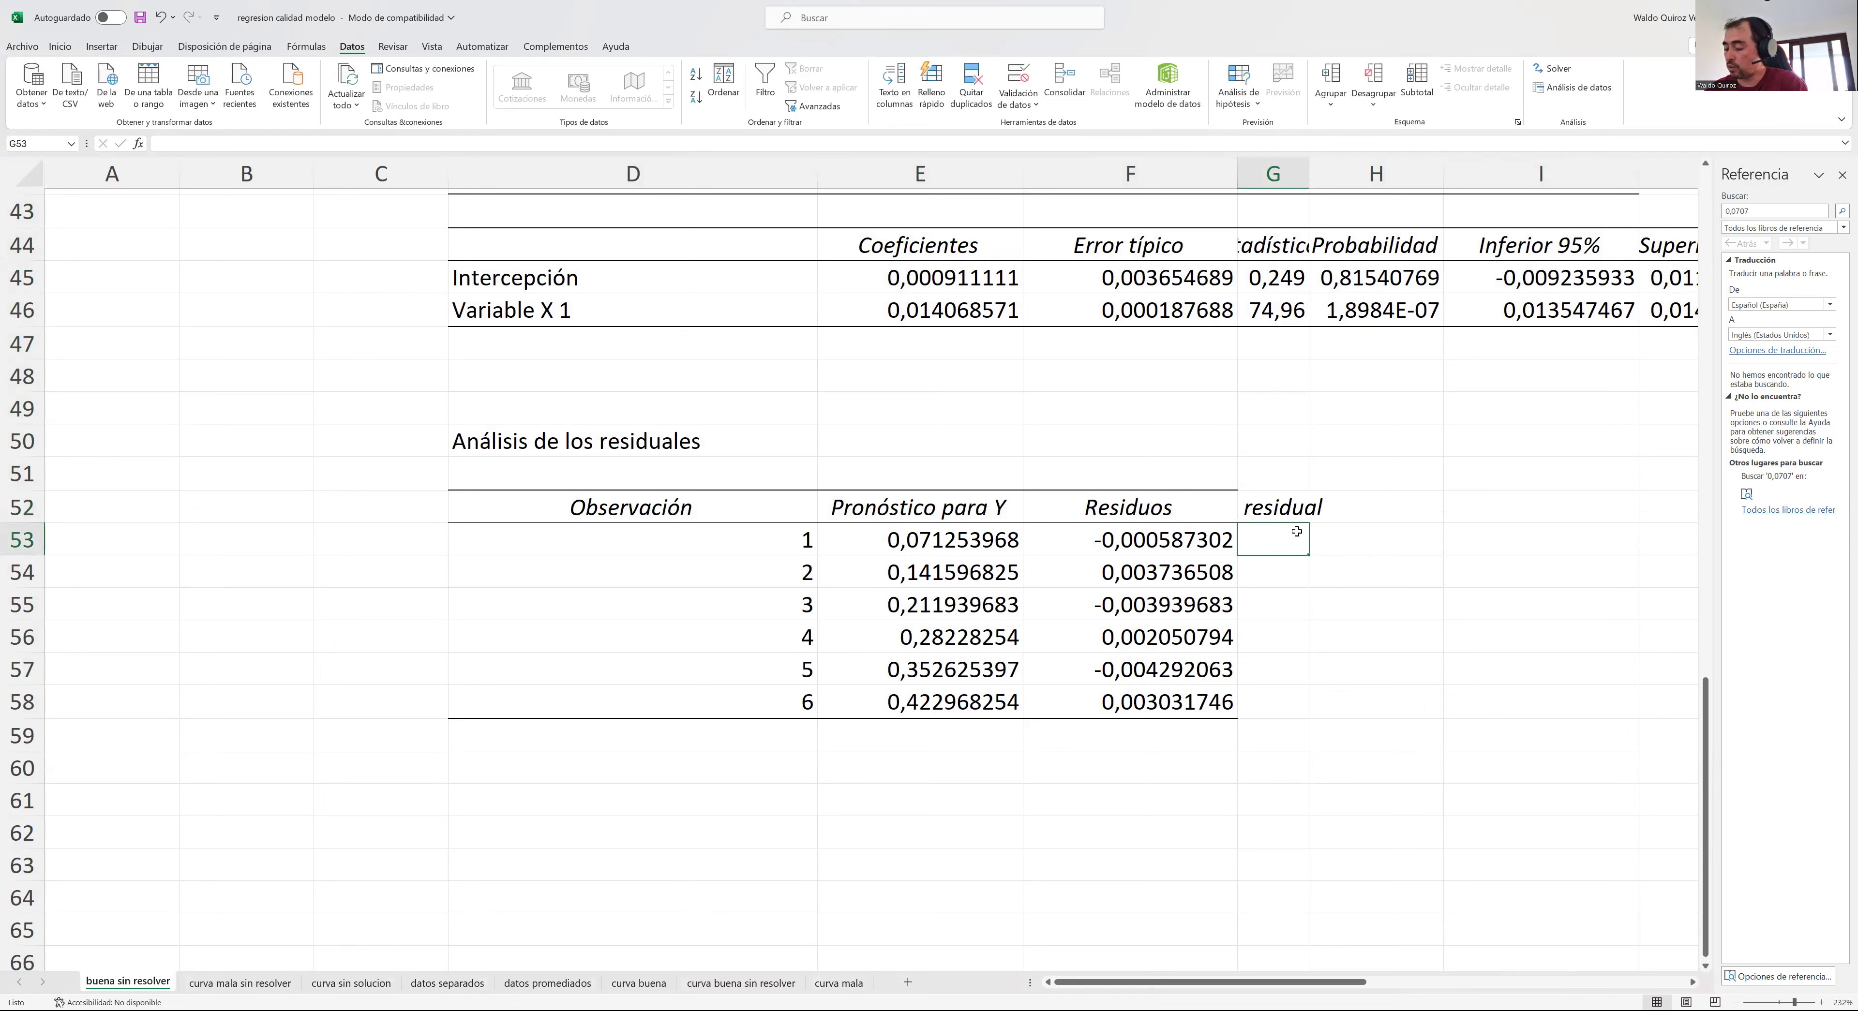
{"action": "type", "text": "="}
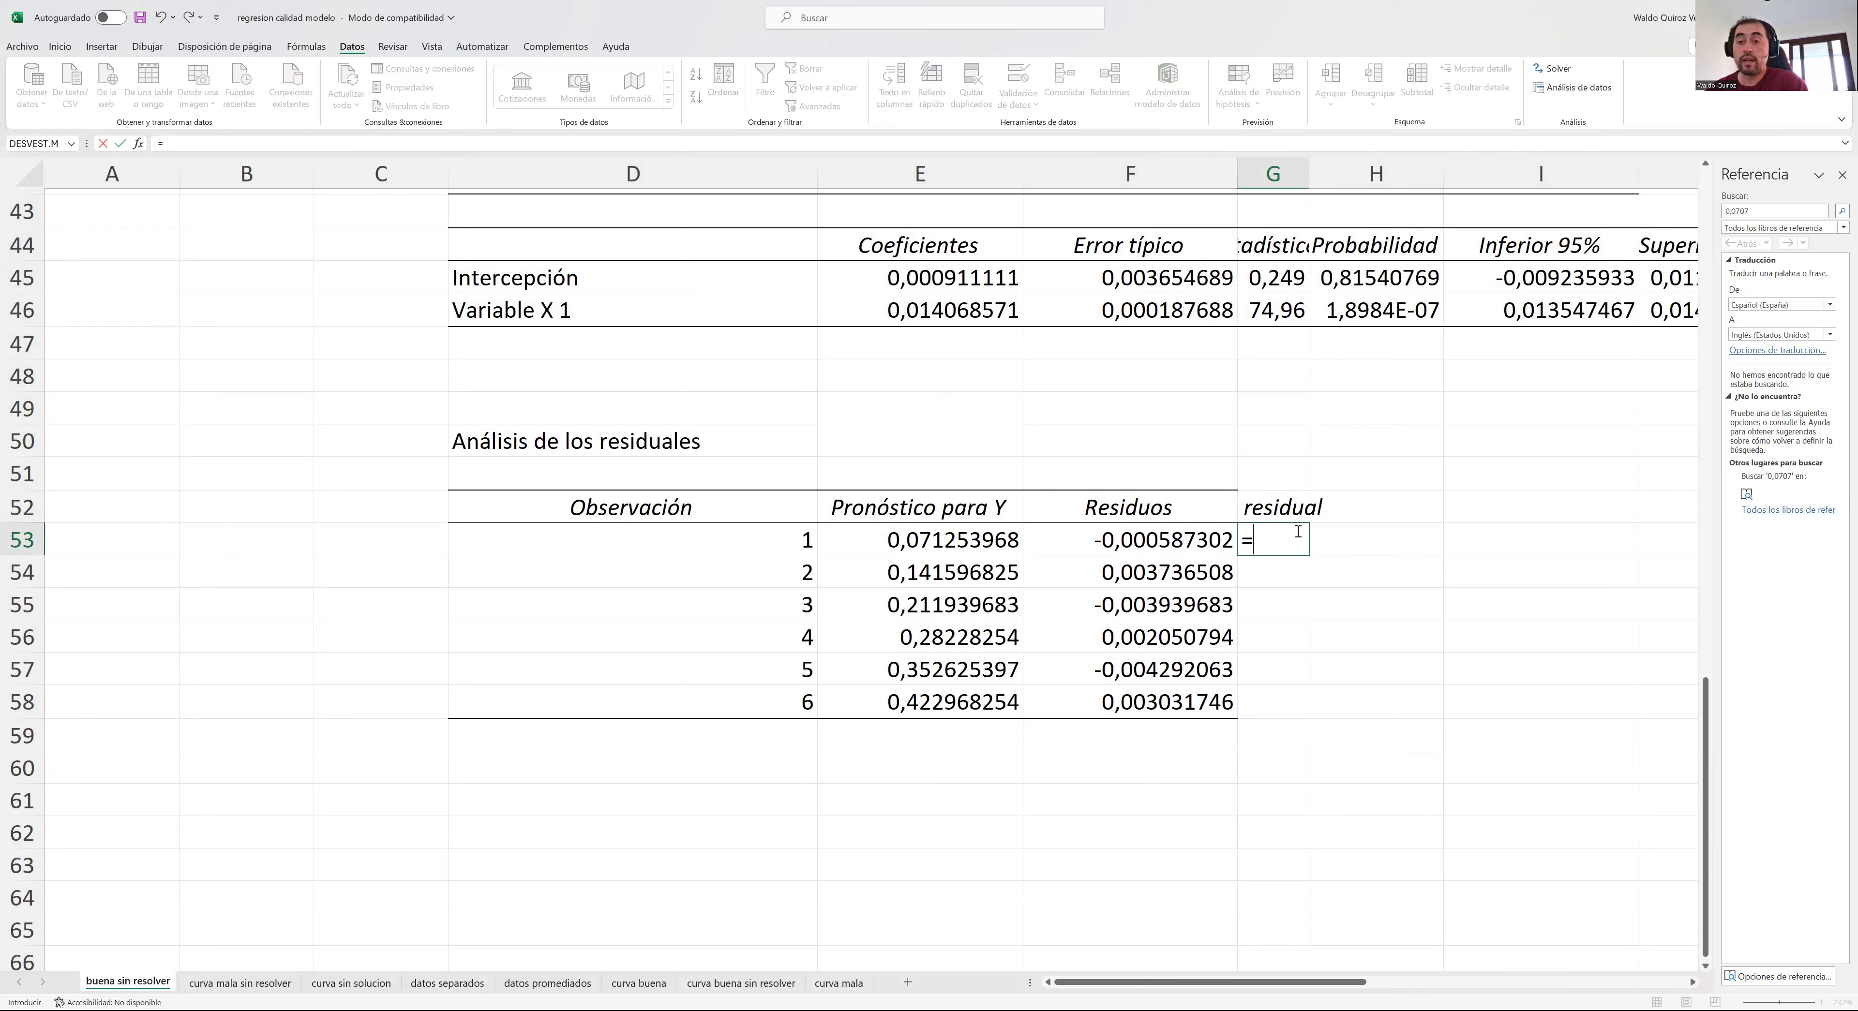
{"action": "left_click", "coordinate": [1157, 545]}
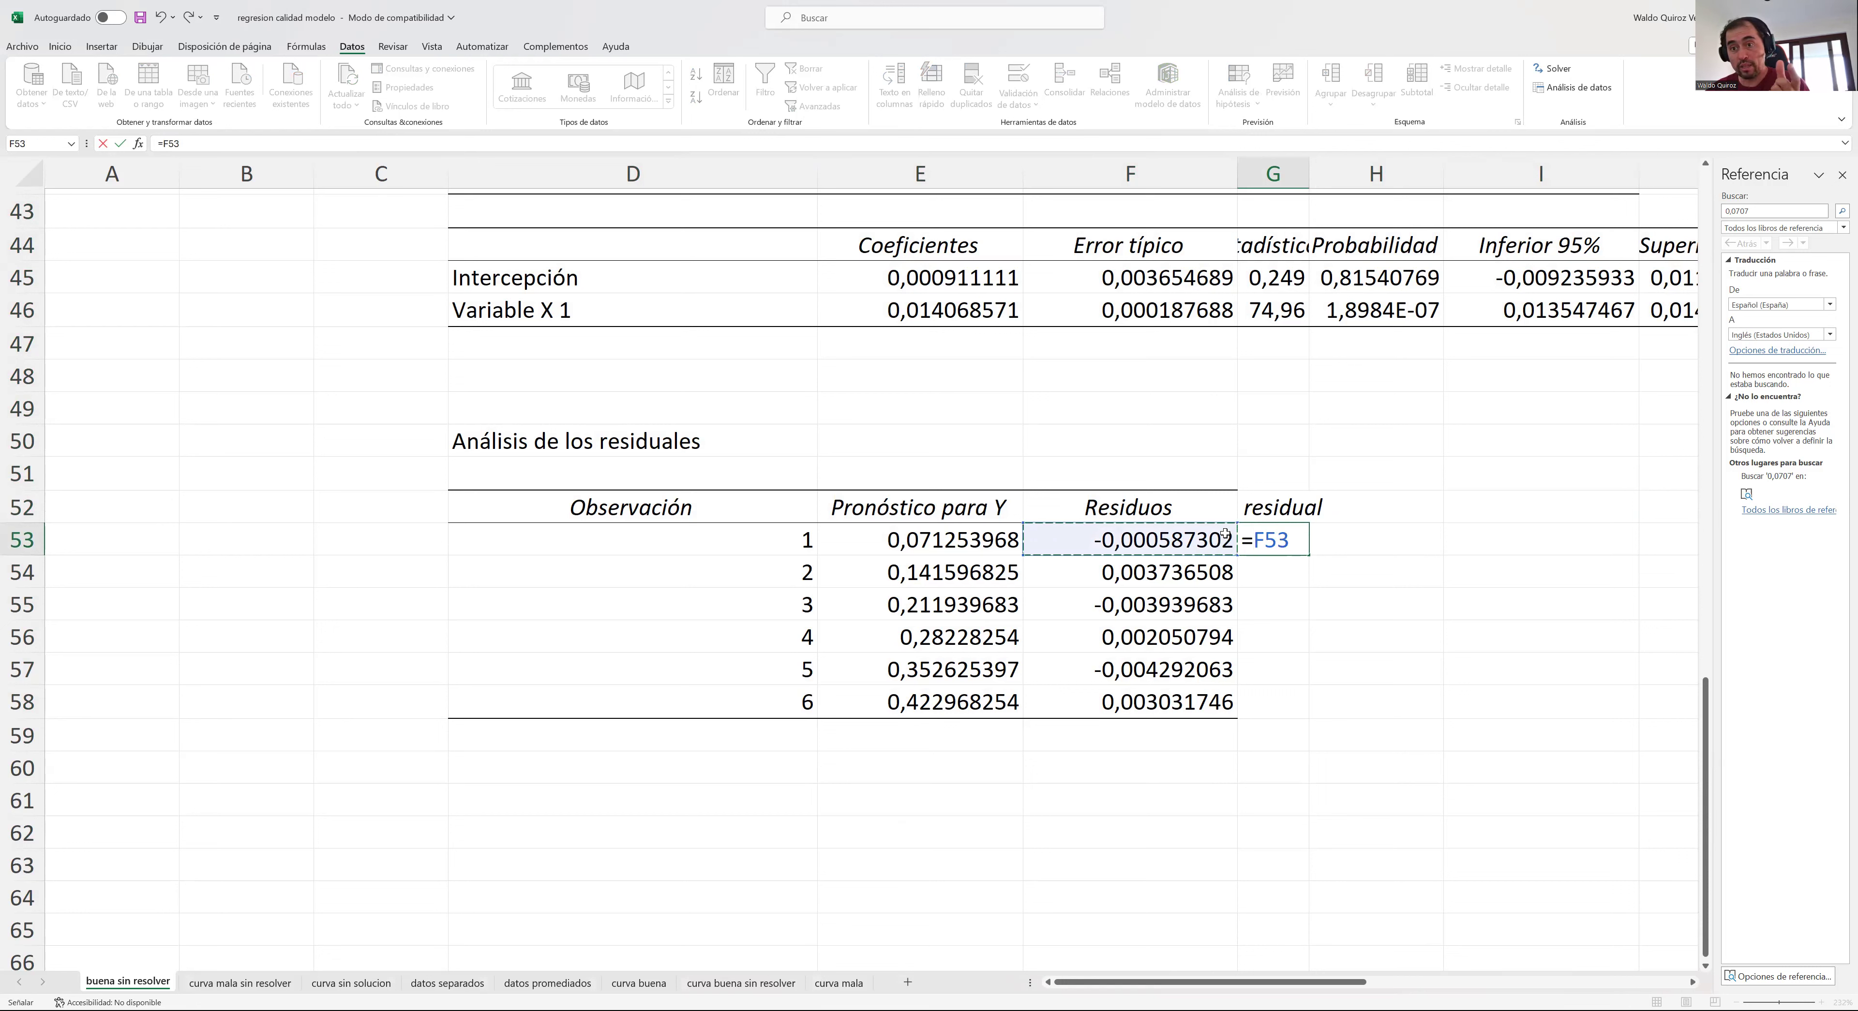
{"action": "type", "text": "/"}
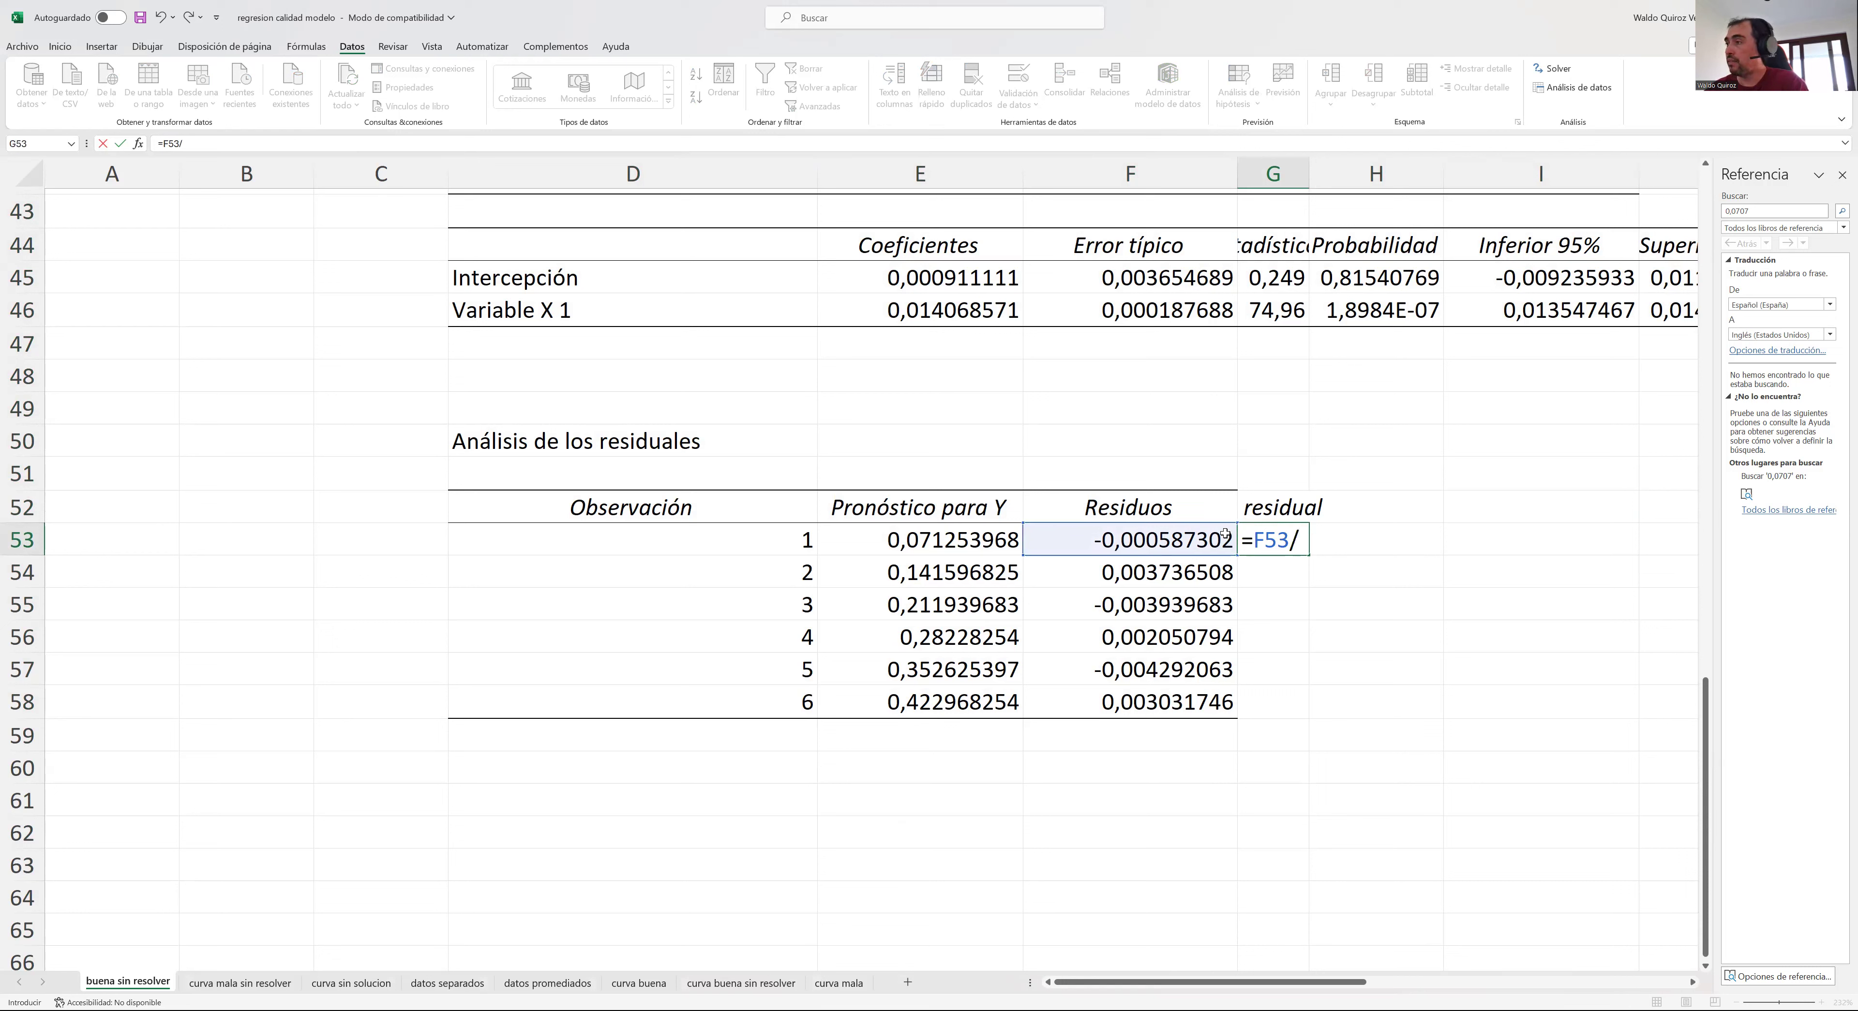
{"action": "left_click", "coordinate": [964, 538]}
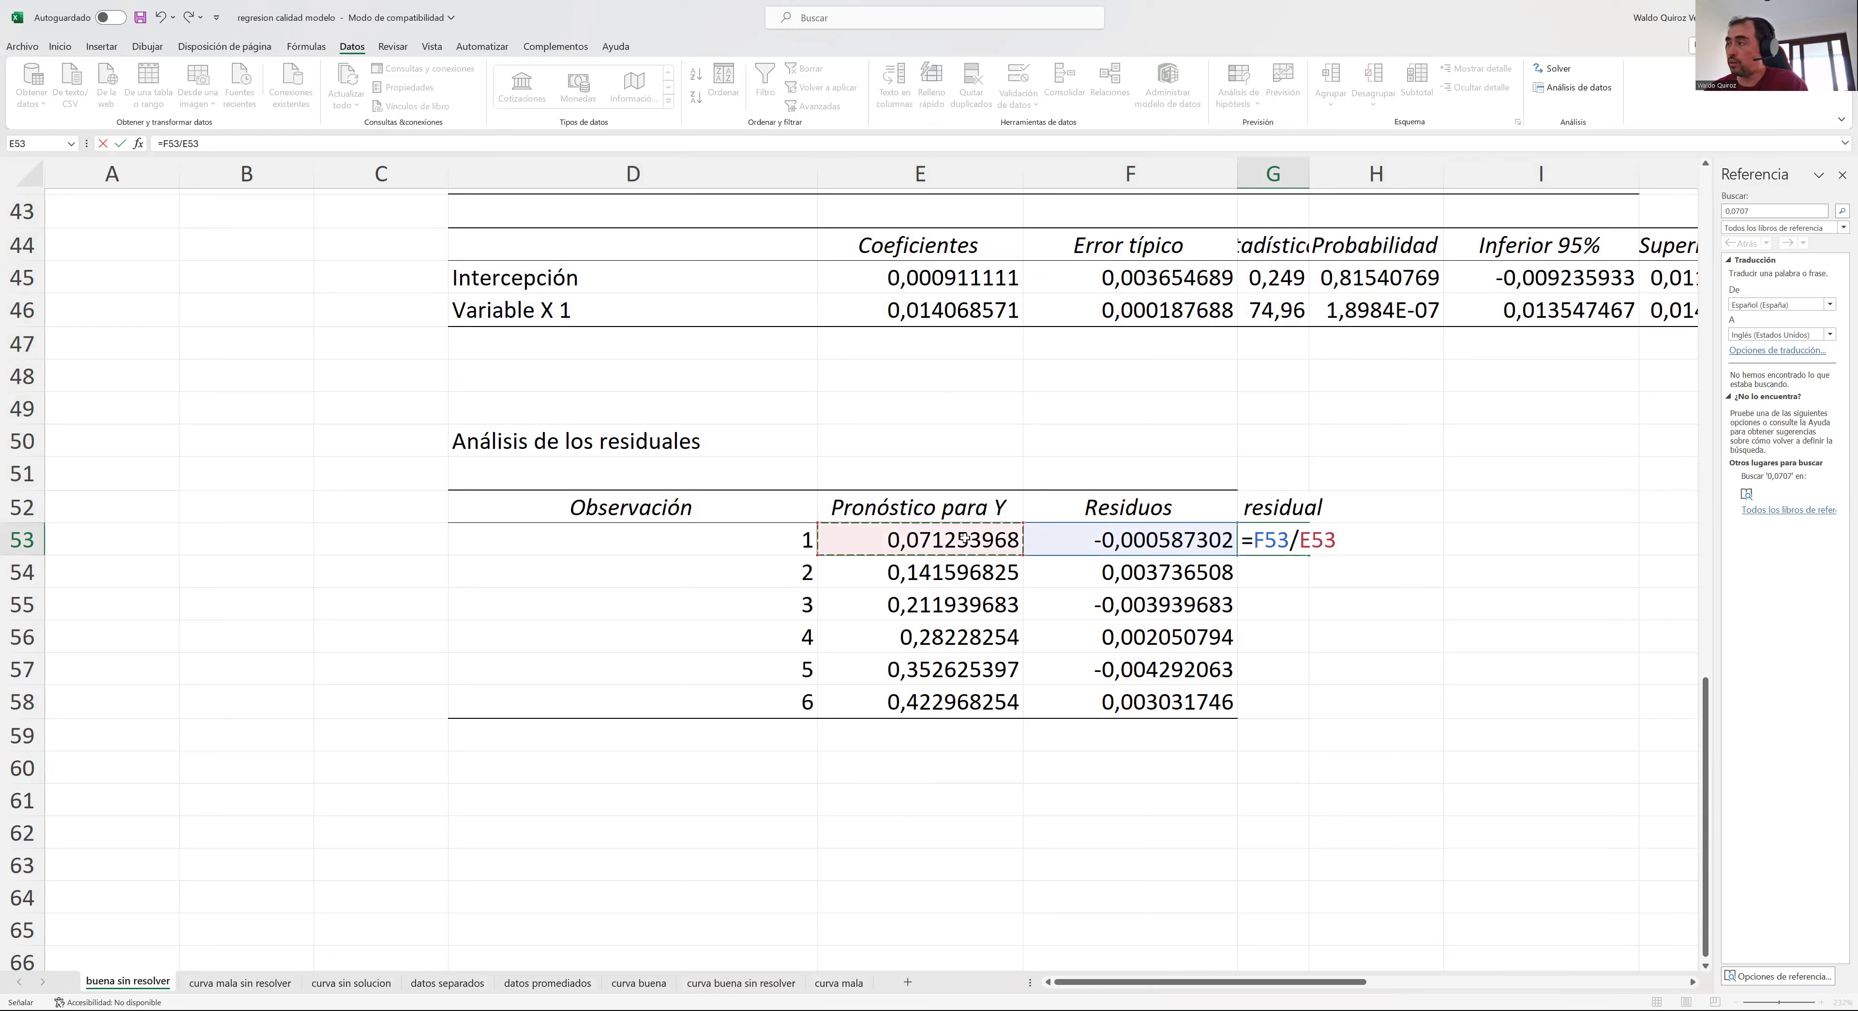
{"action": "type", "text": "*100"}
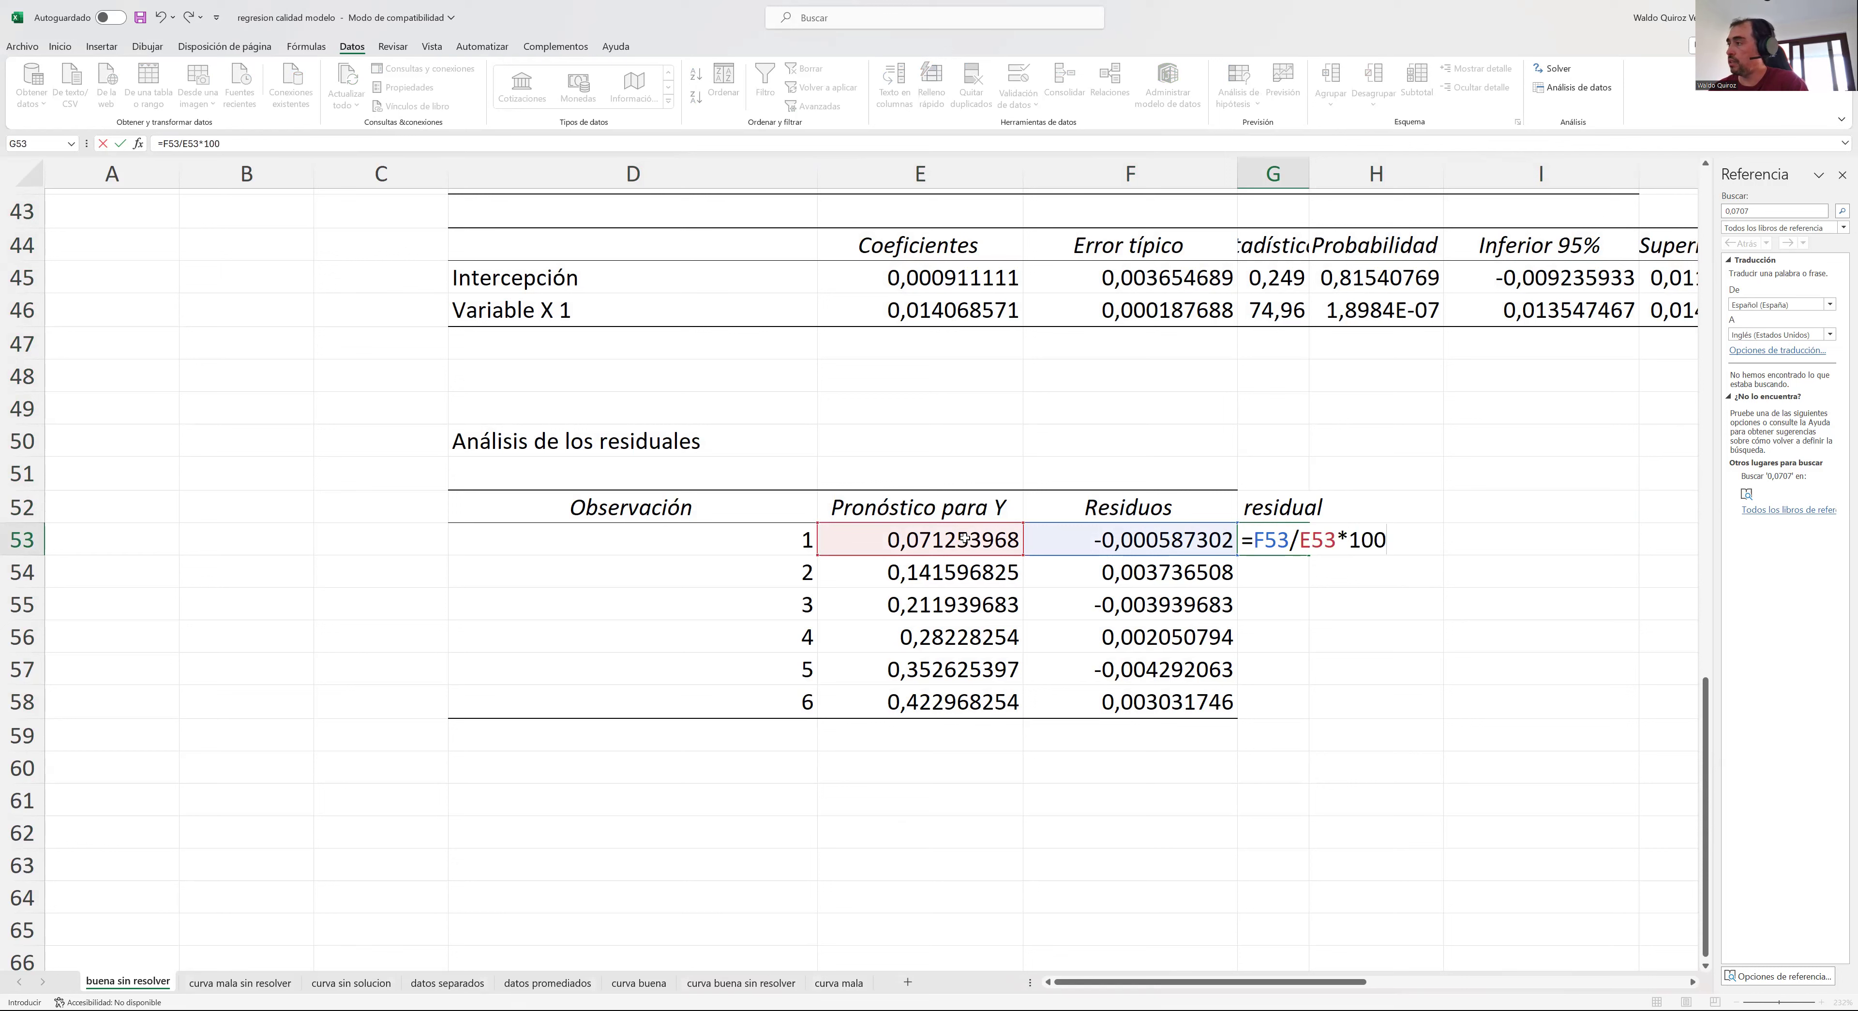
{"action": "key", "text": "Return"}
{"action": "left_click", "coordinate": [1290, 539]}
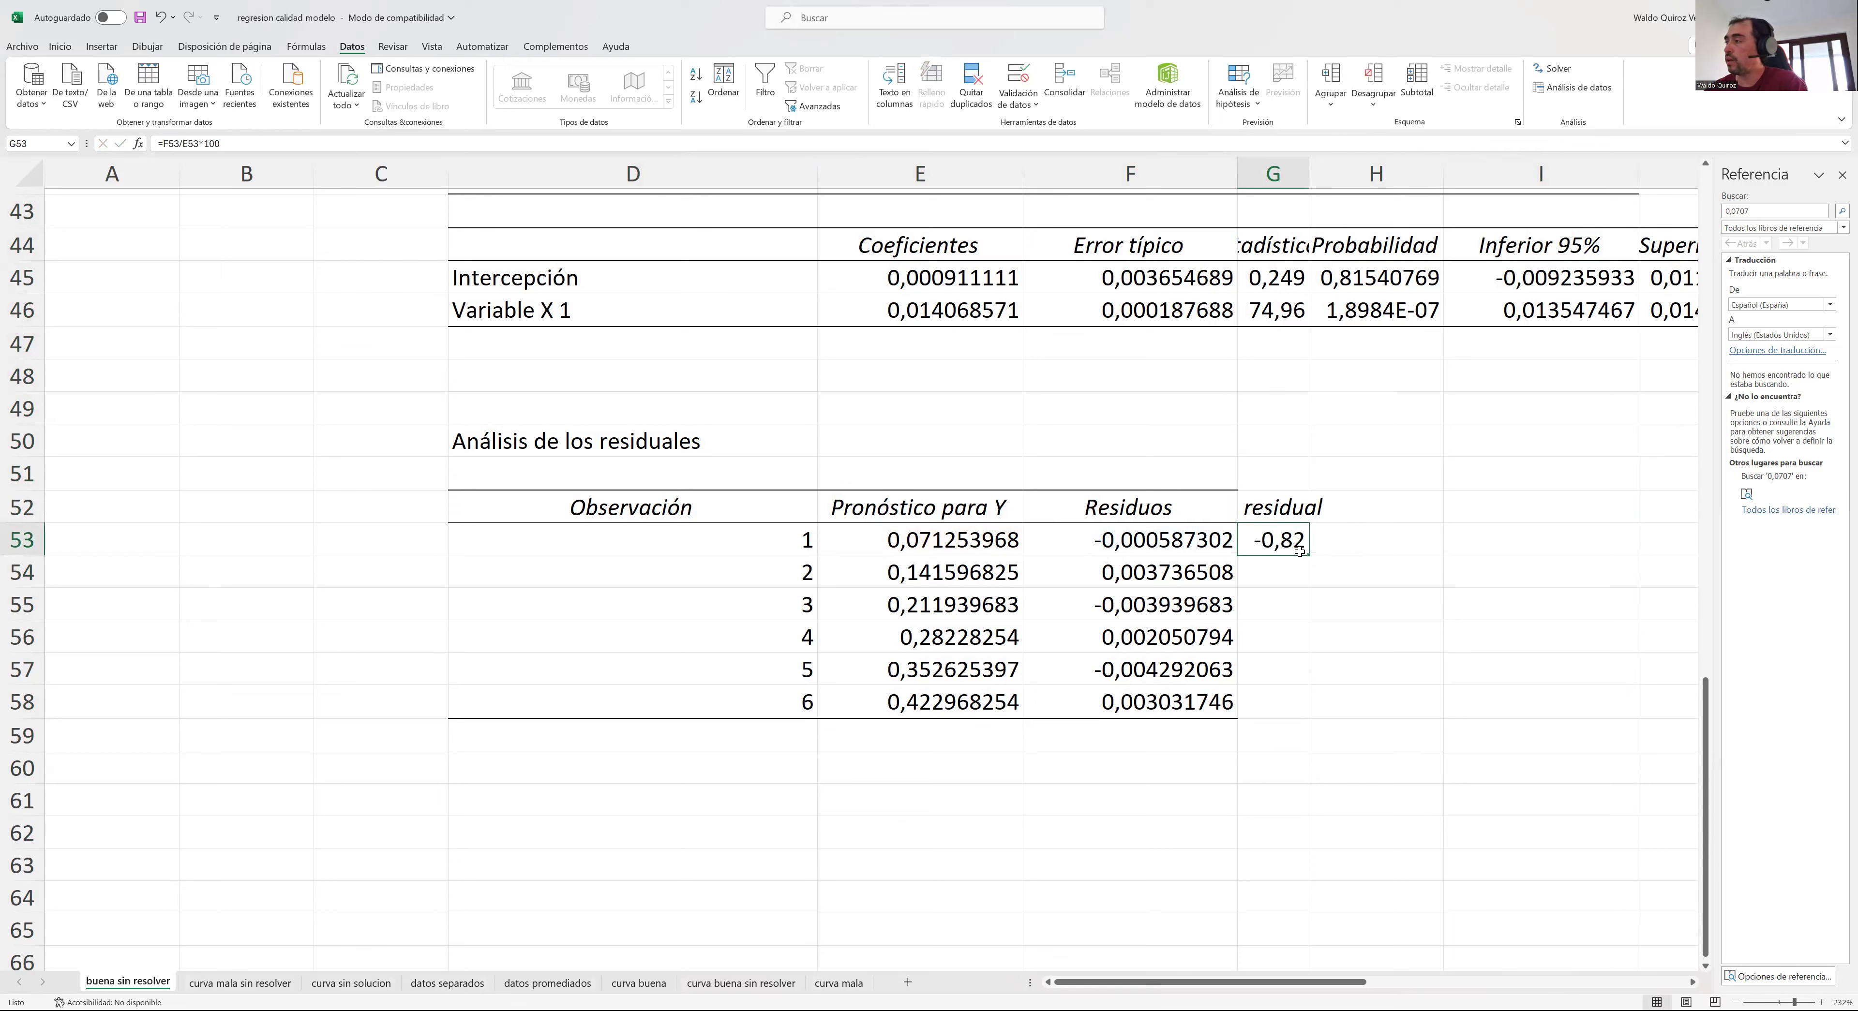
{"action": "left_click_drag", "start_coordinate": [1308, 555], "coordinate": [1308, 711]}
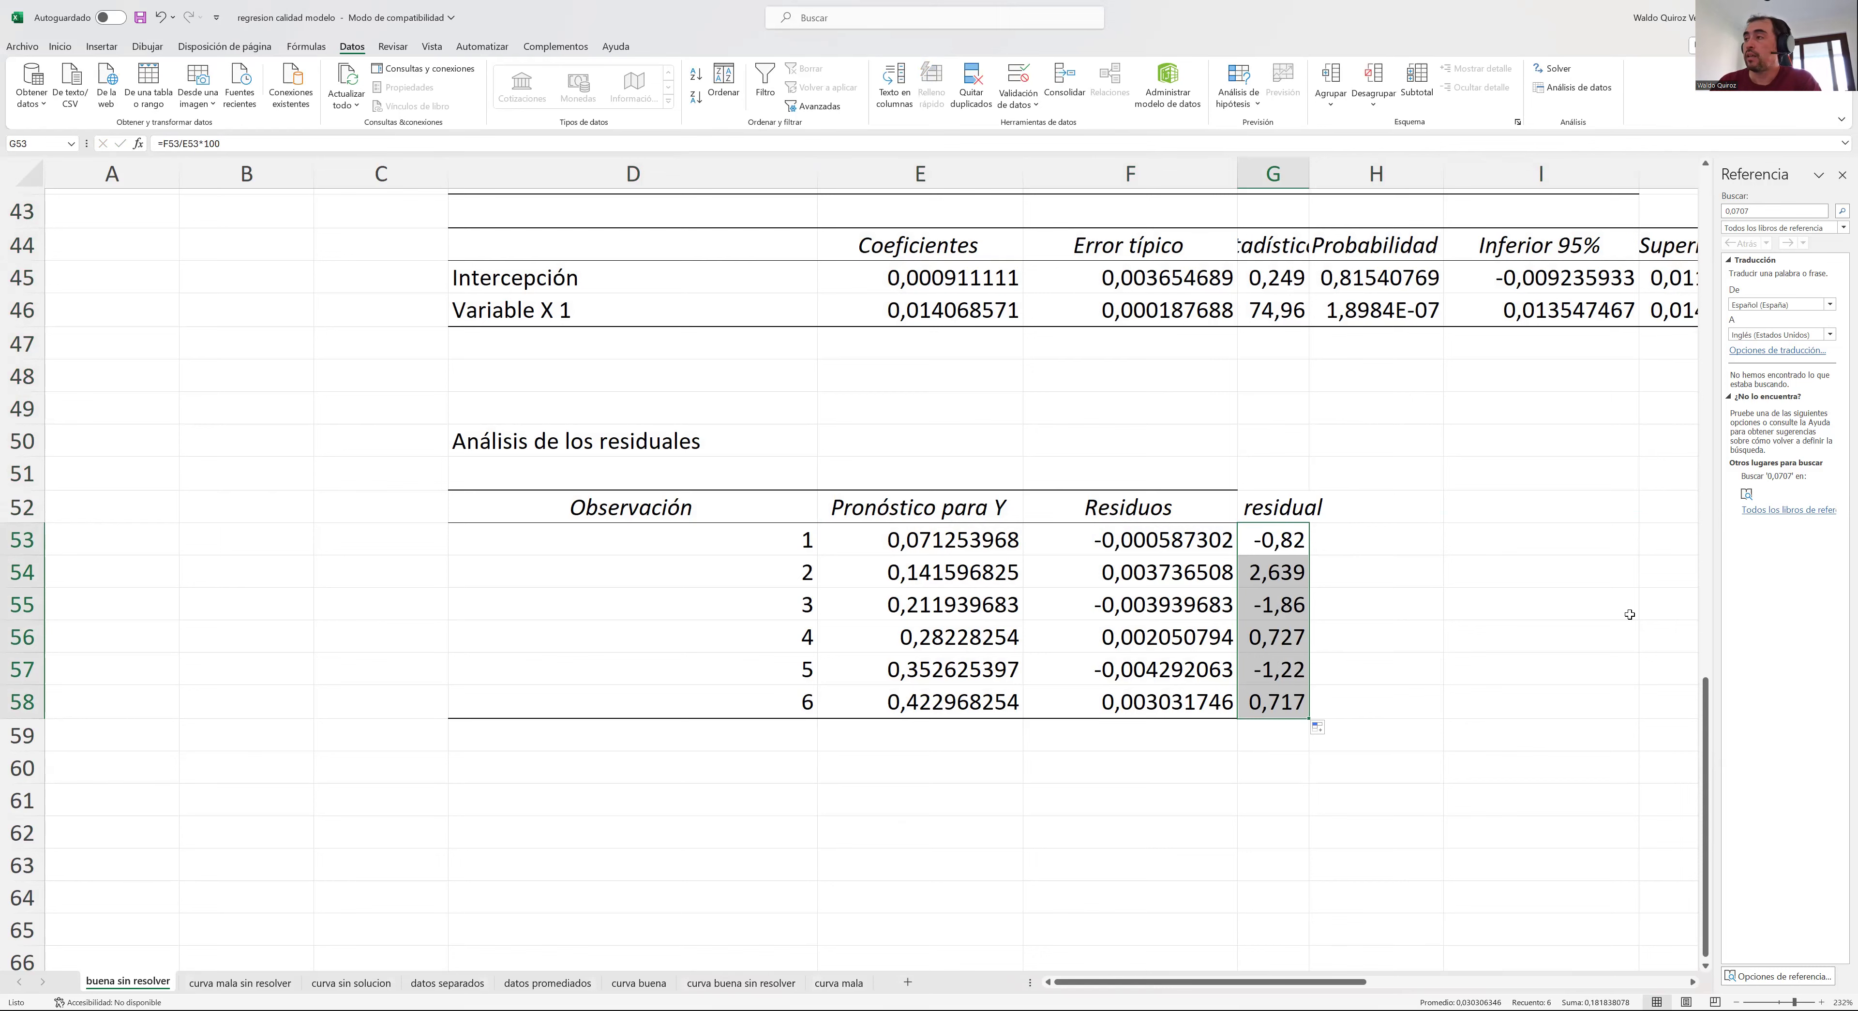
- Review the calibration data, chart and regression output, then examine the intercept coefficient in the coefficients table
{"action": "scroll", "coordinate": [1284, 695], "scroll_direction": "up", "scroll_amount": 8}
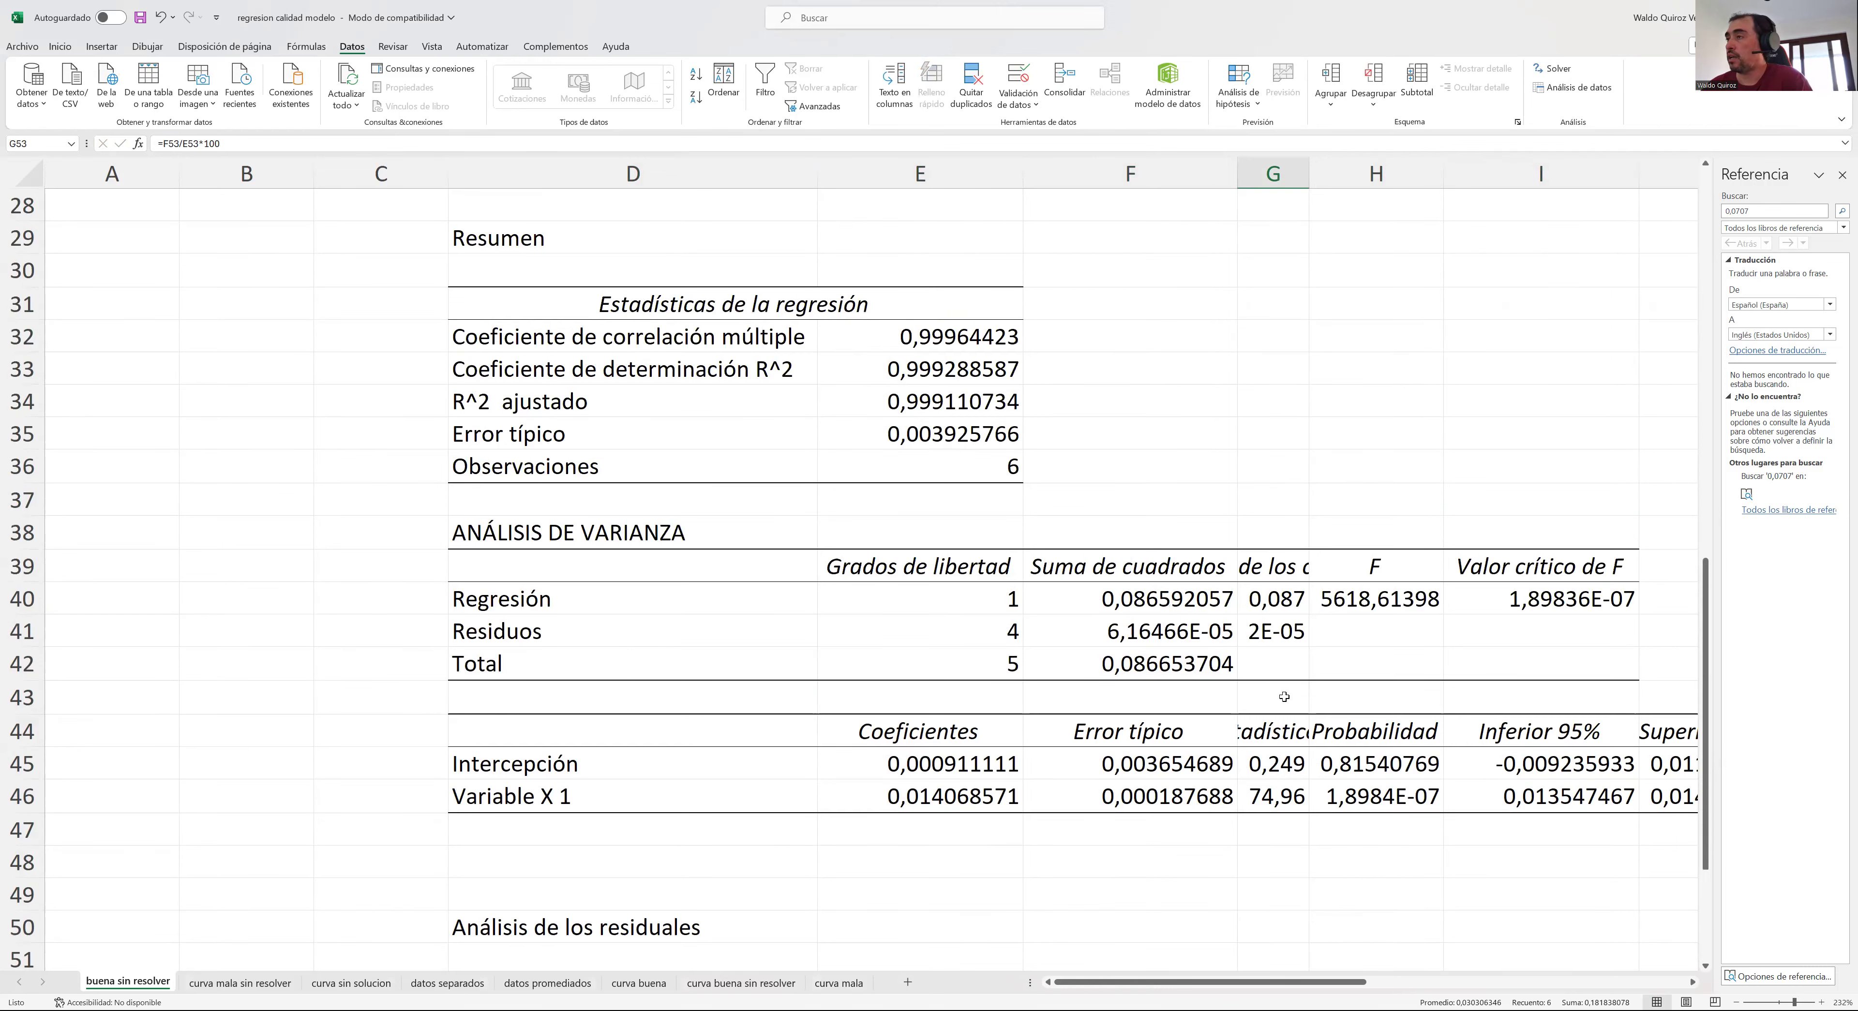
{"action": "scroll", "coordinate": [1279, 695], "scroll_direction": "up", "scroll_amount": 6}
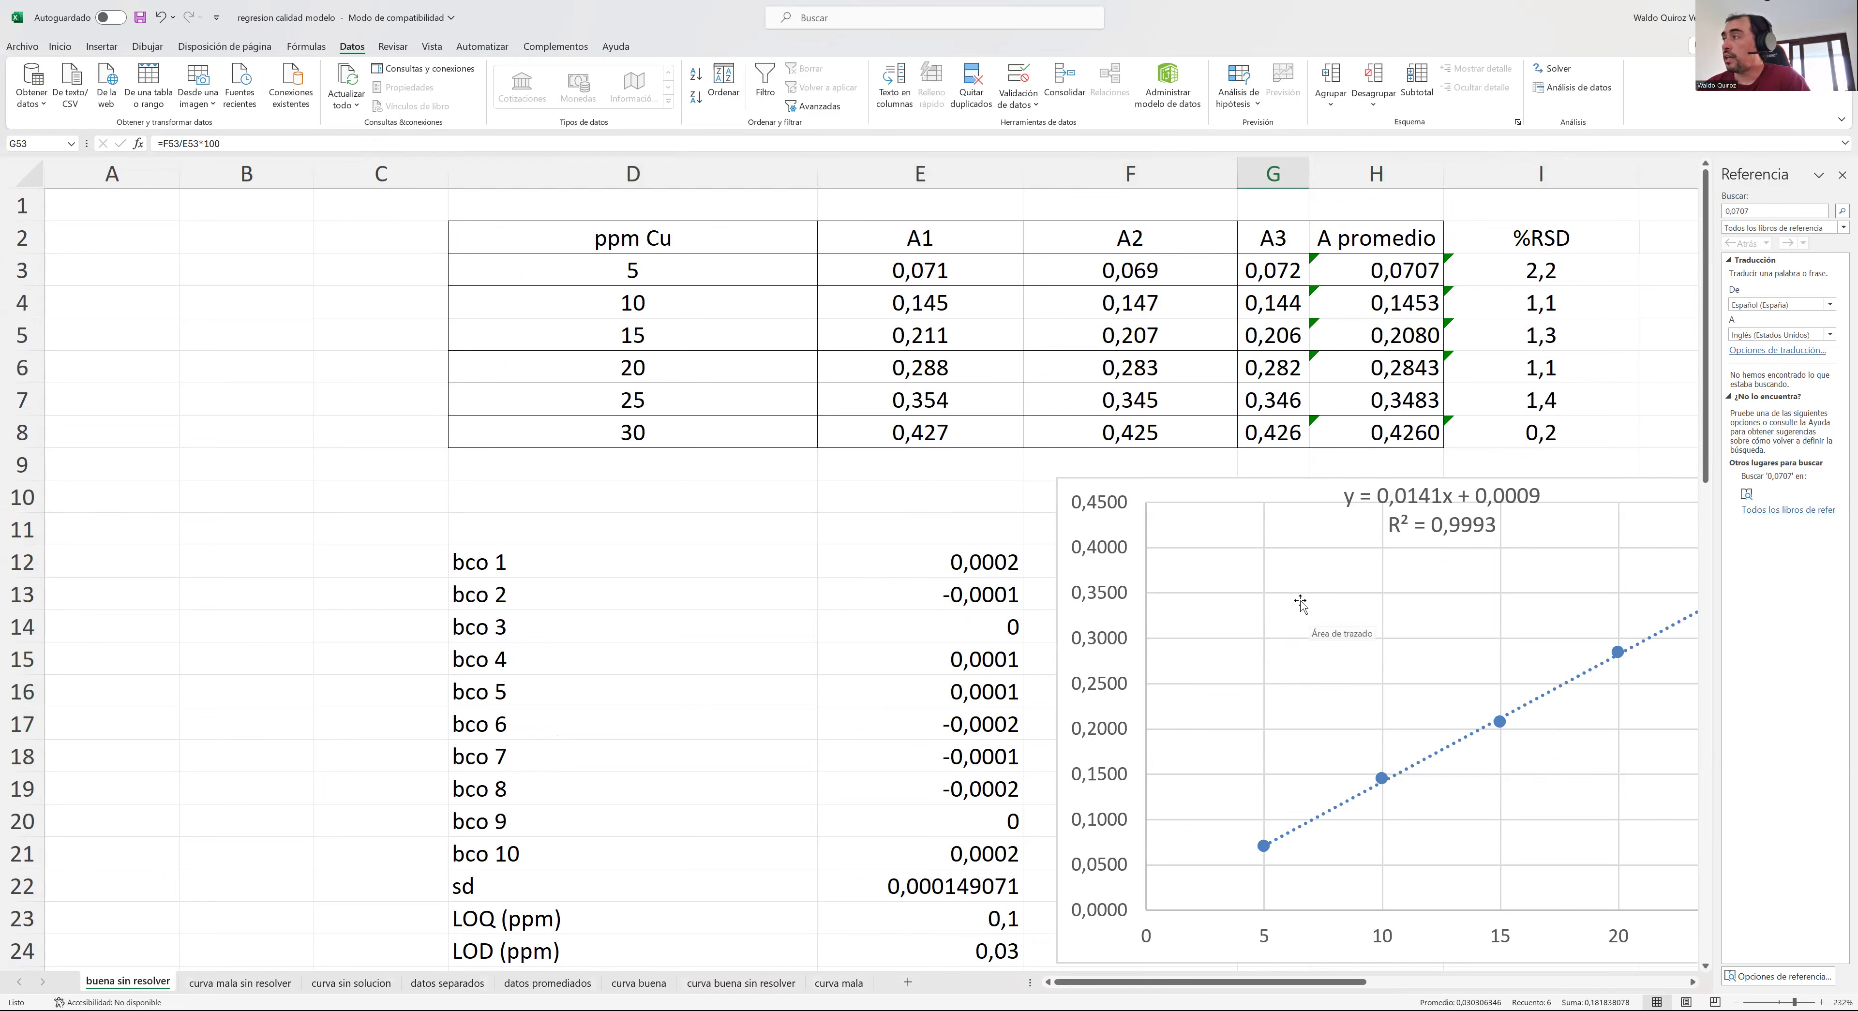
{"action": "scroll", "coordinate": [1296, 606], "scroll_direction": "down", "scroll_amount": 4}
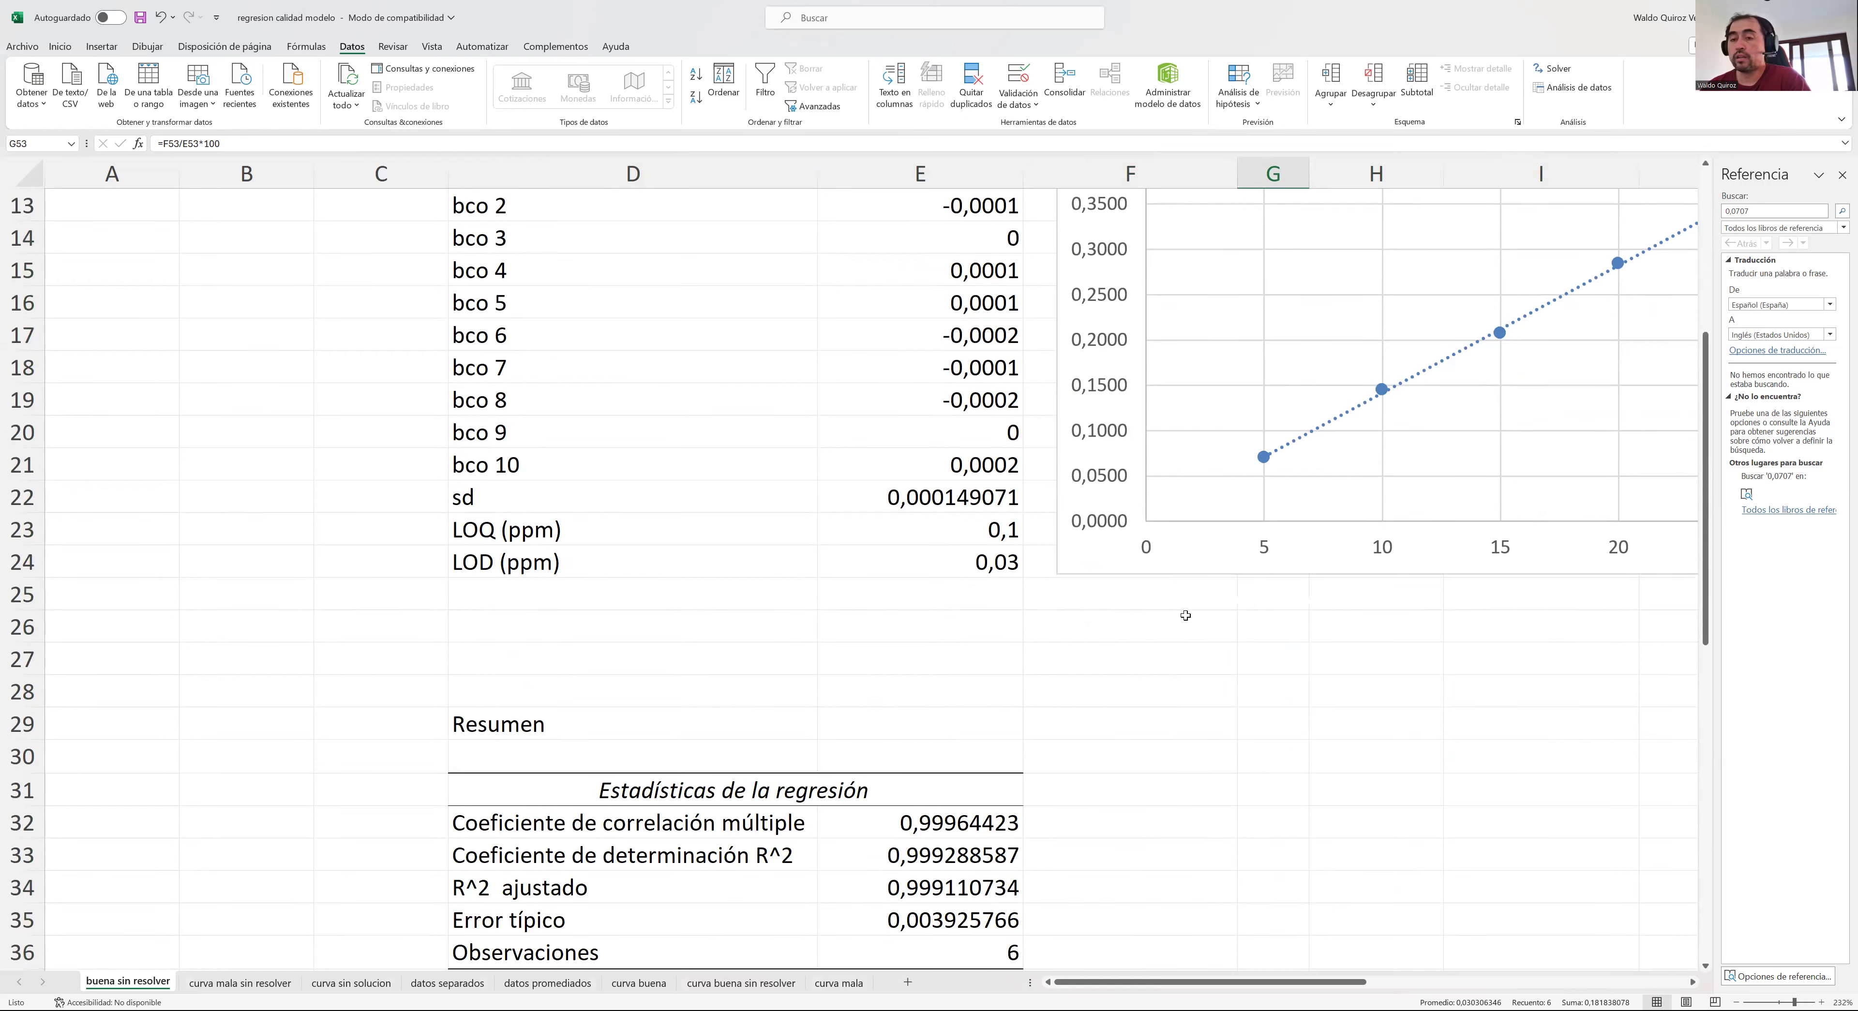
{"action": "scroll", "coordinate": [1186, 615], "scroll_direction": "down", "scroll_amount": 4}
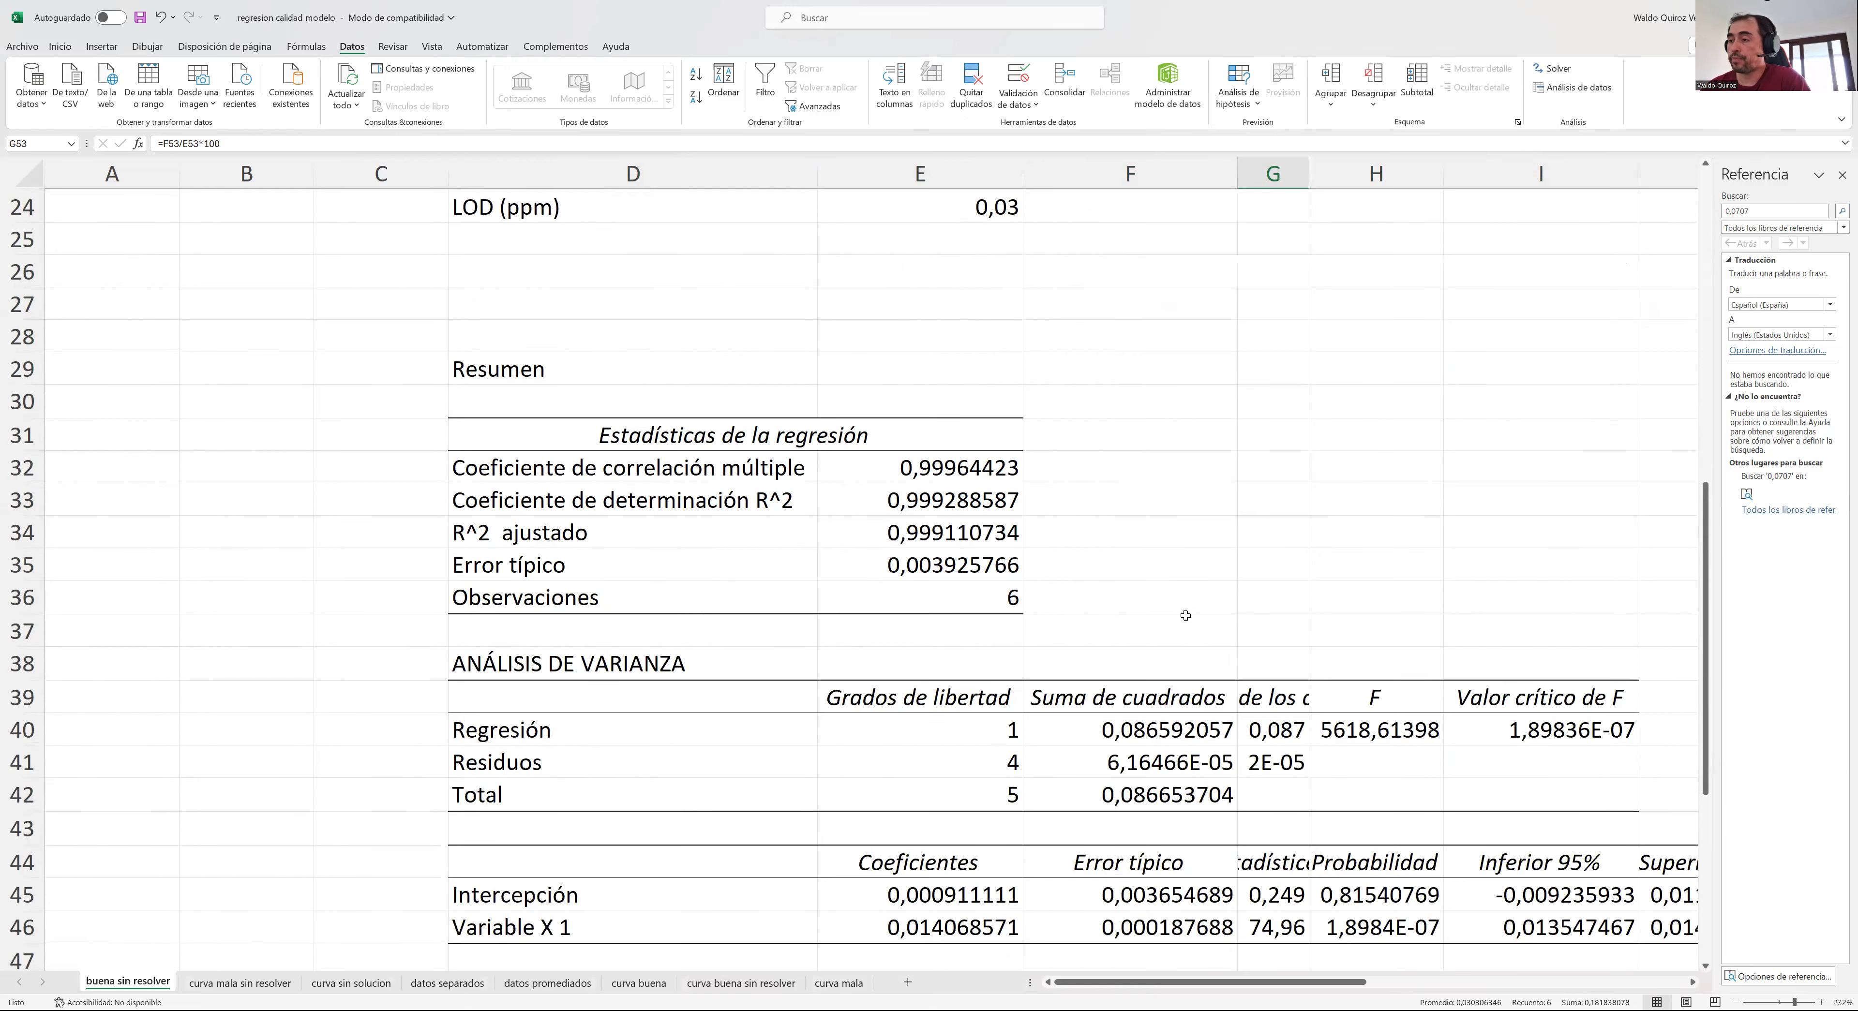
{"action": "scroll", "coordinate": [1185, 616], "scroll_direction": "down", "scroll_amount": 3}
{"action": "left_click", "coordinate": [696, 595]}
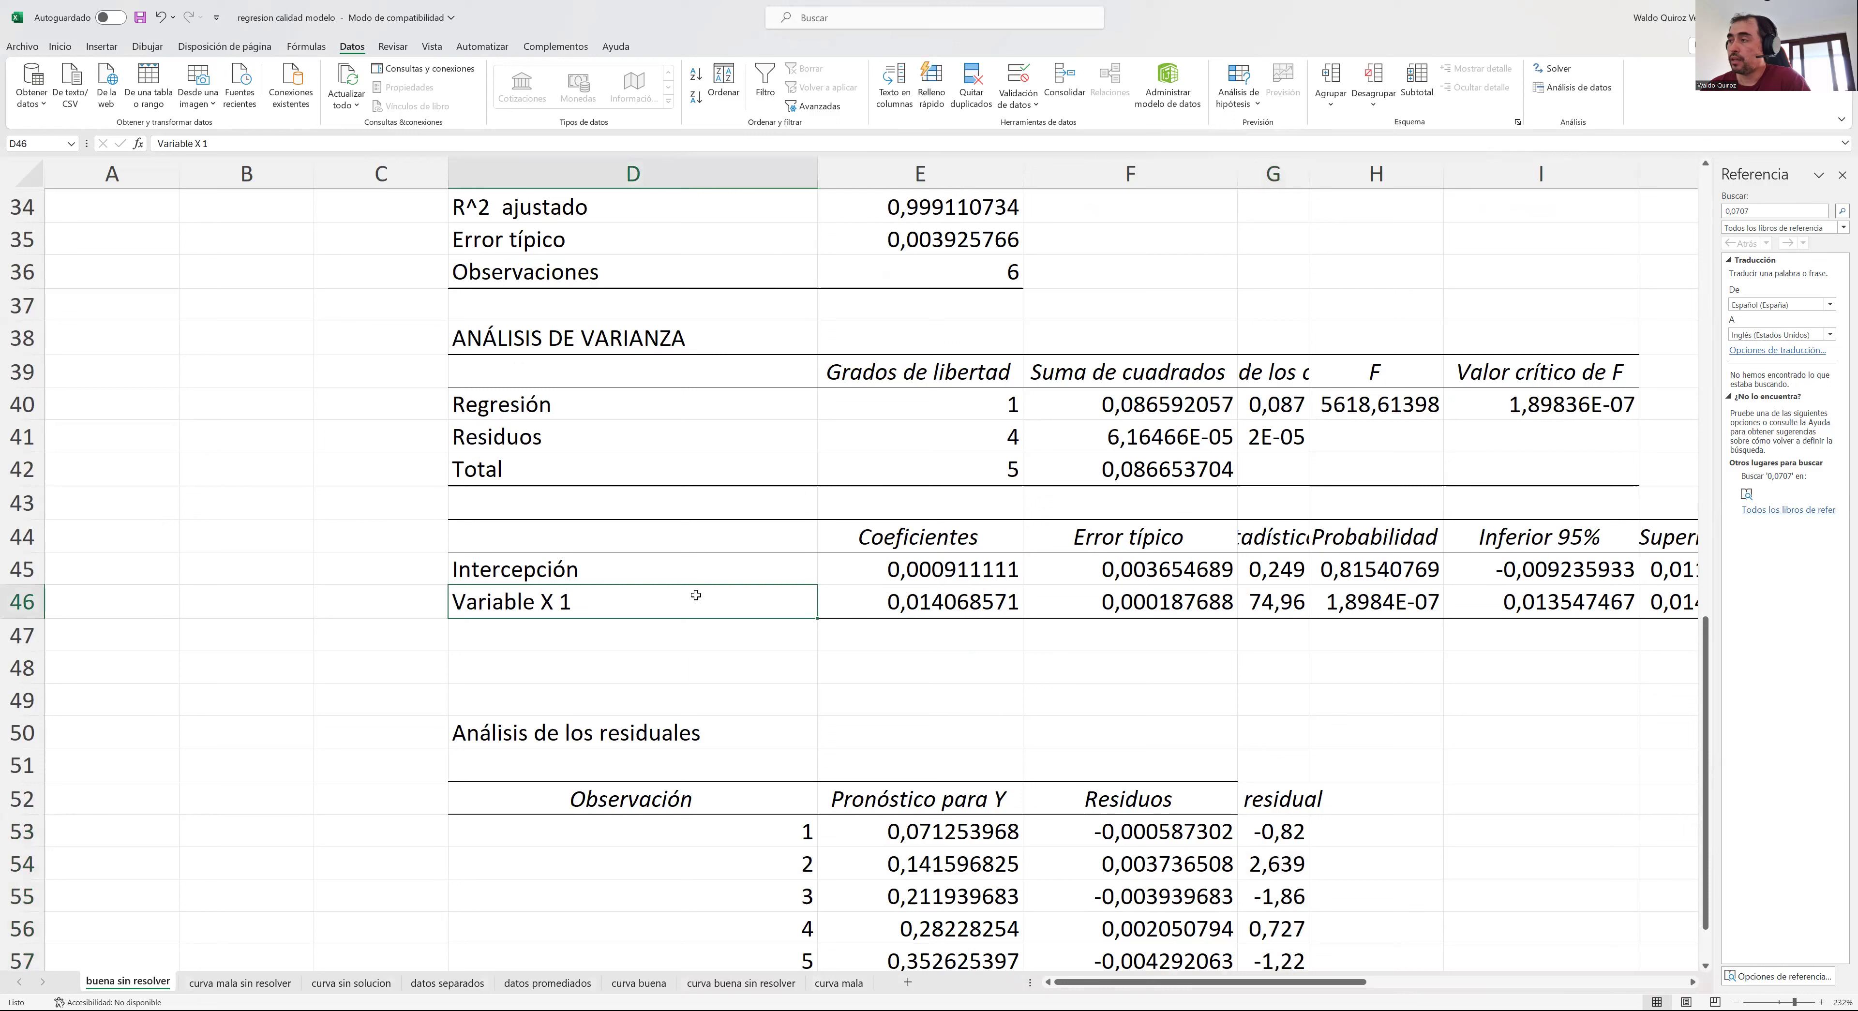
{"action": "left_click", "coordinate": [538, 572]}
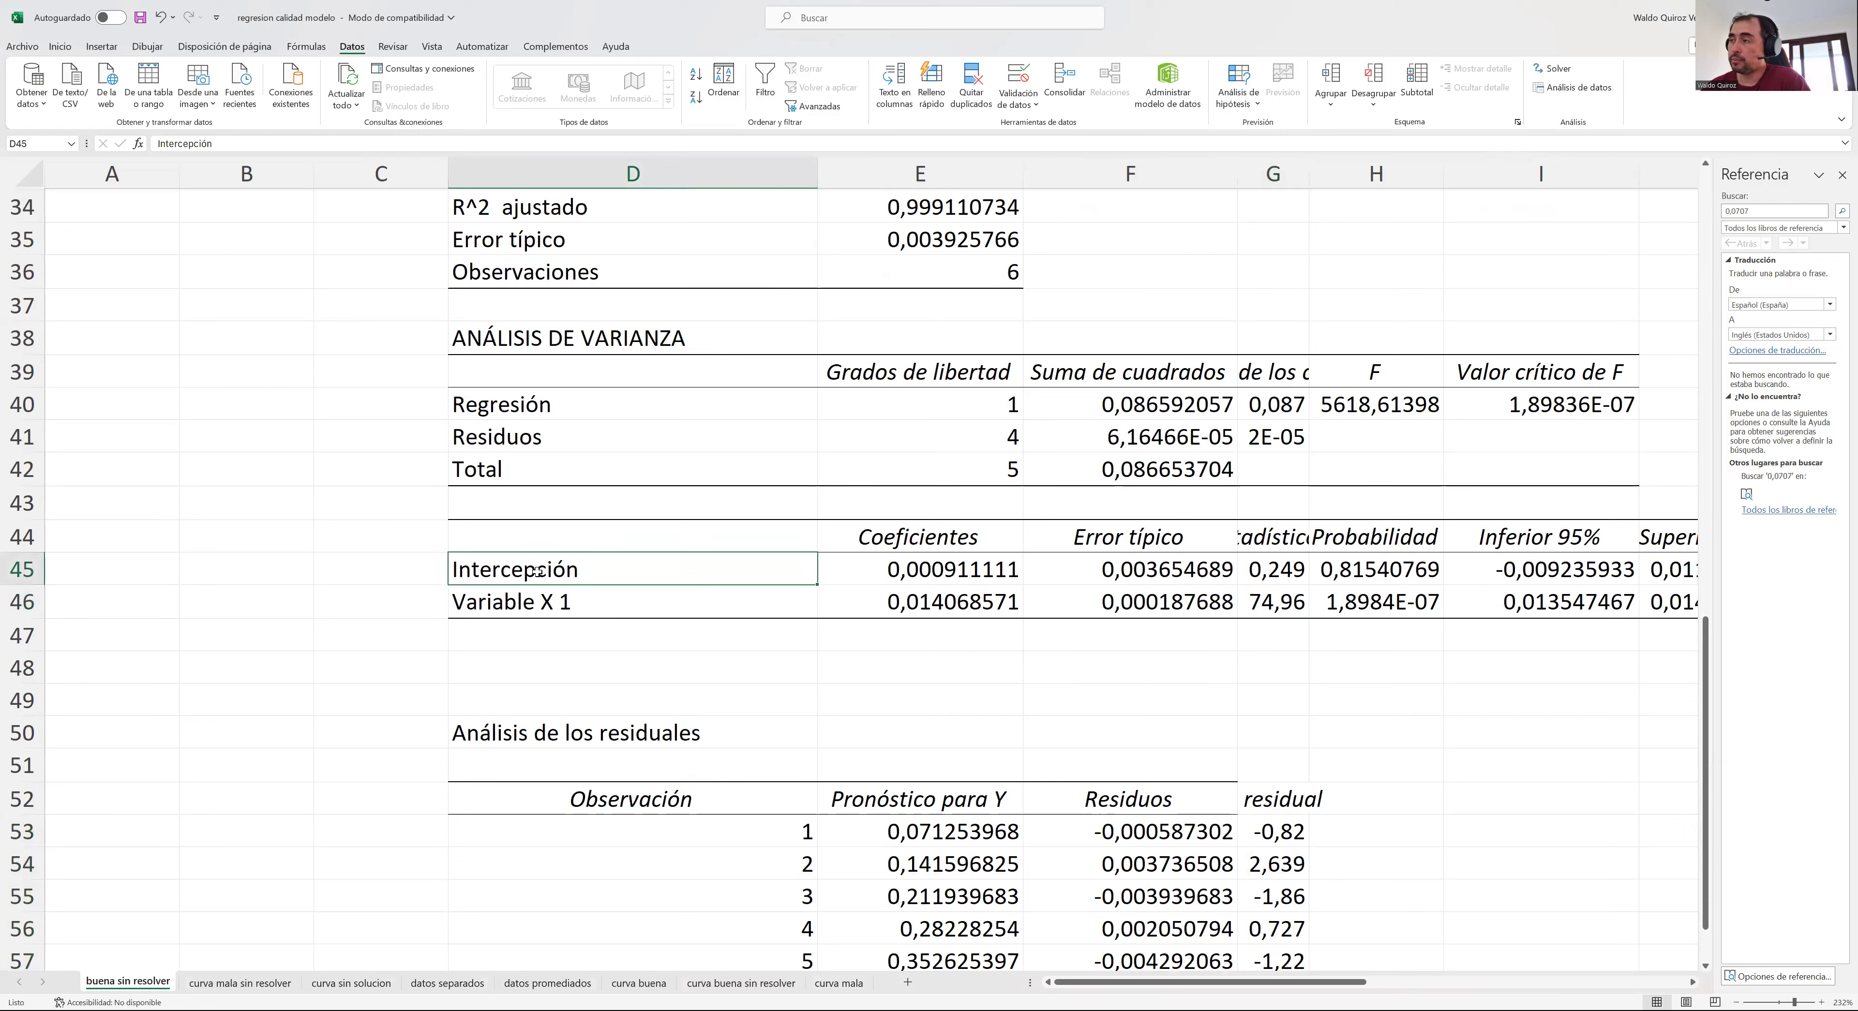
{"action": "left_click", "coordinate": [924, 566]}
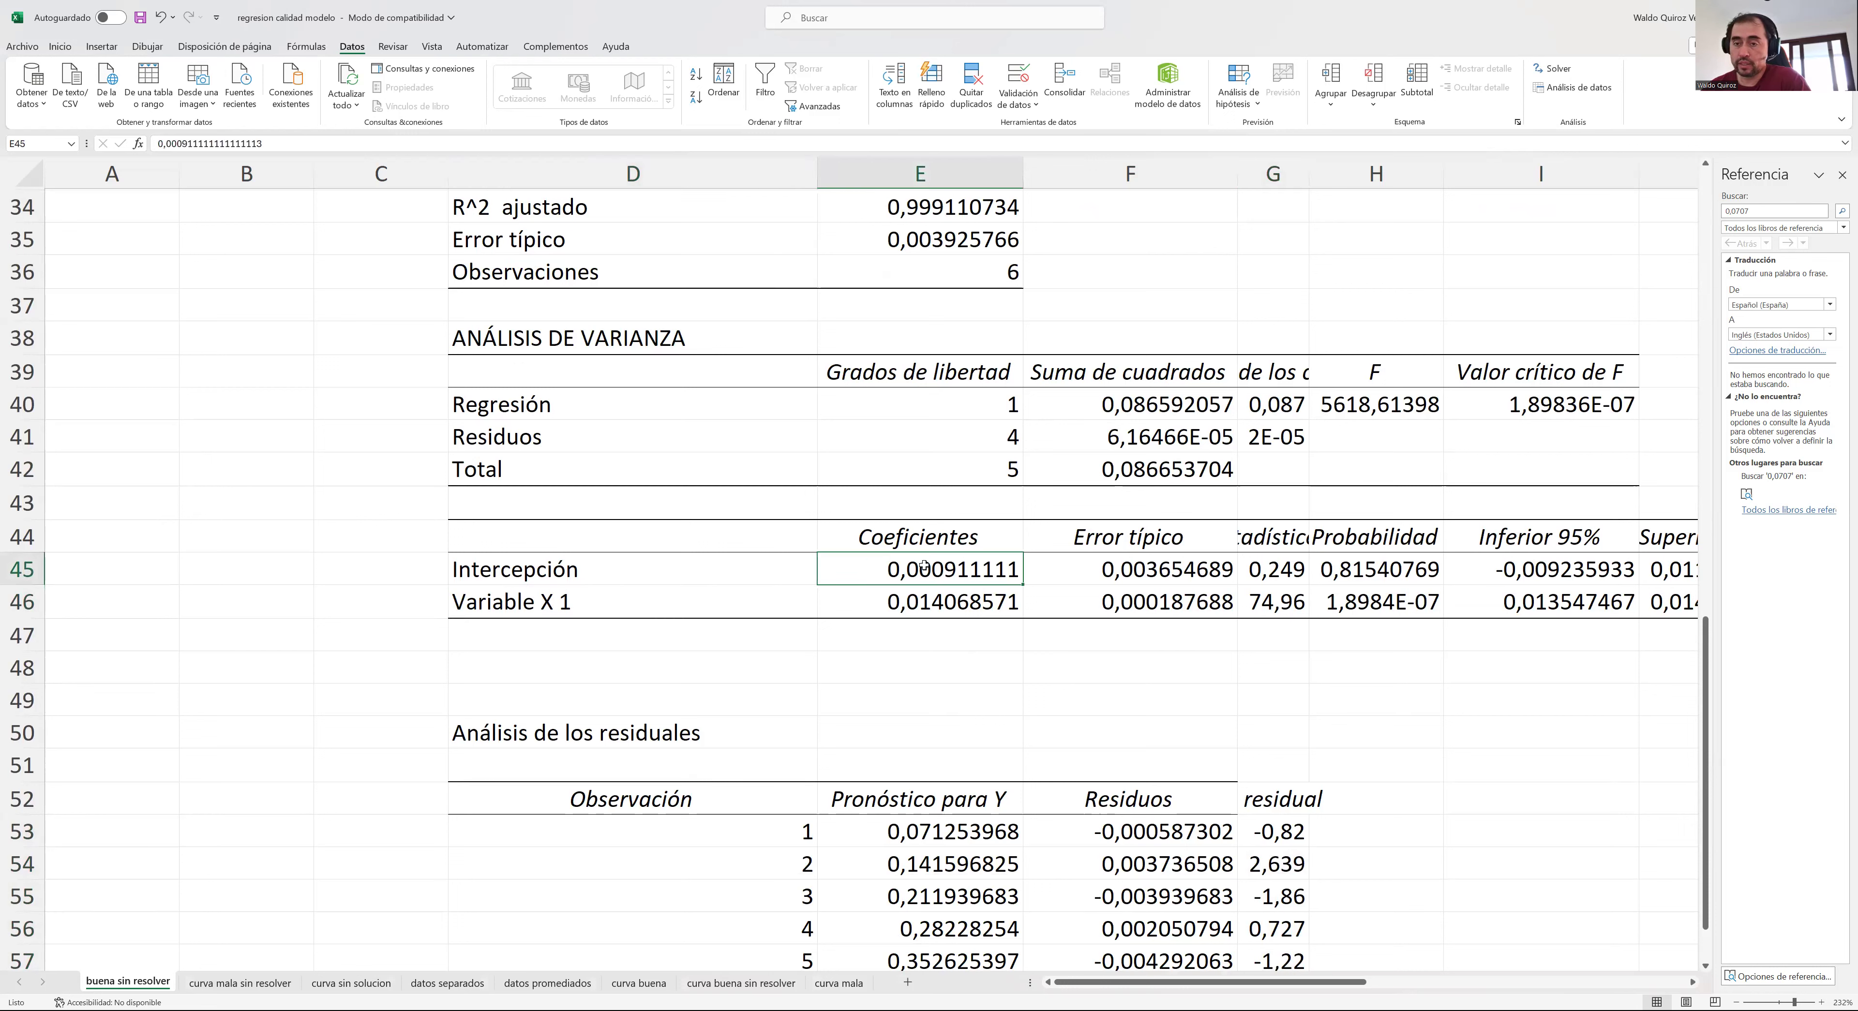
- Extend the label in D46 to read "Variable X 1 (pendiente)"
{"action": "left_click", "coordinate": [540, 610]}
{"action": "double_click", "coordinate": [594, 603]}
{"action": "type", "text": "("}
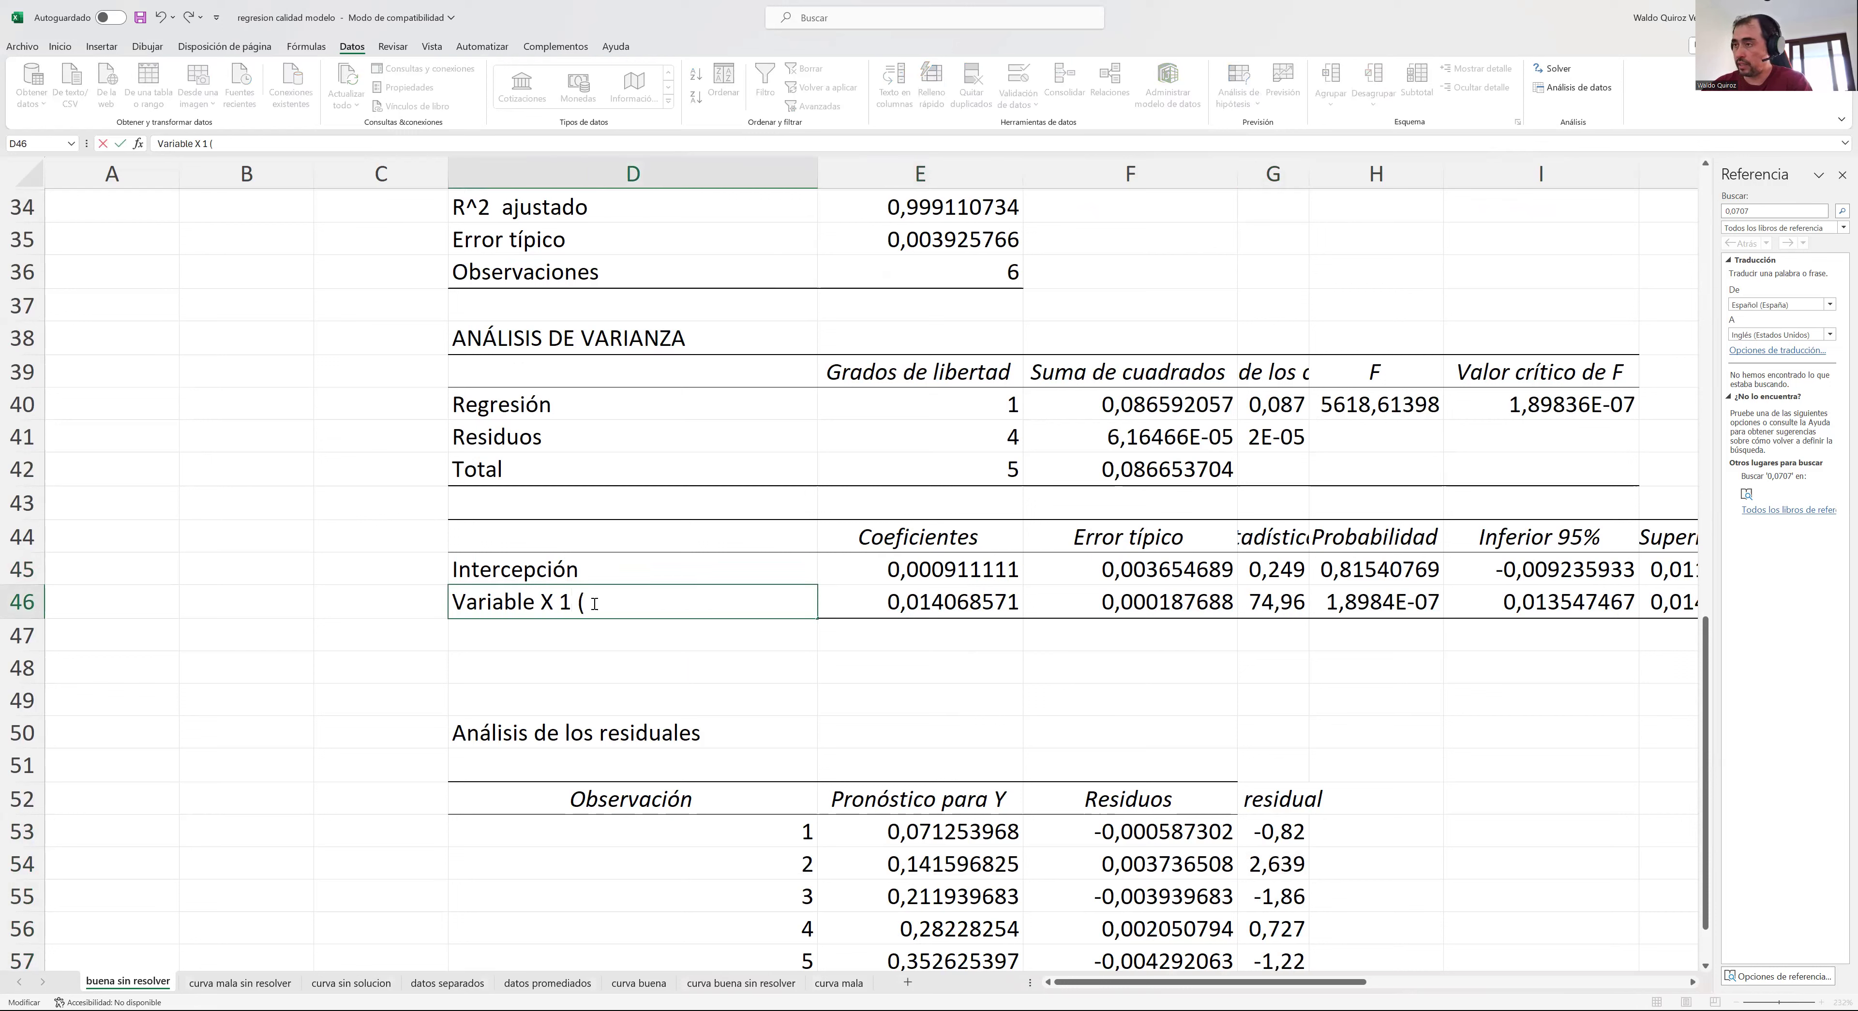
{"action": "type", "text": "pendiente"}
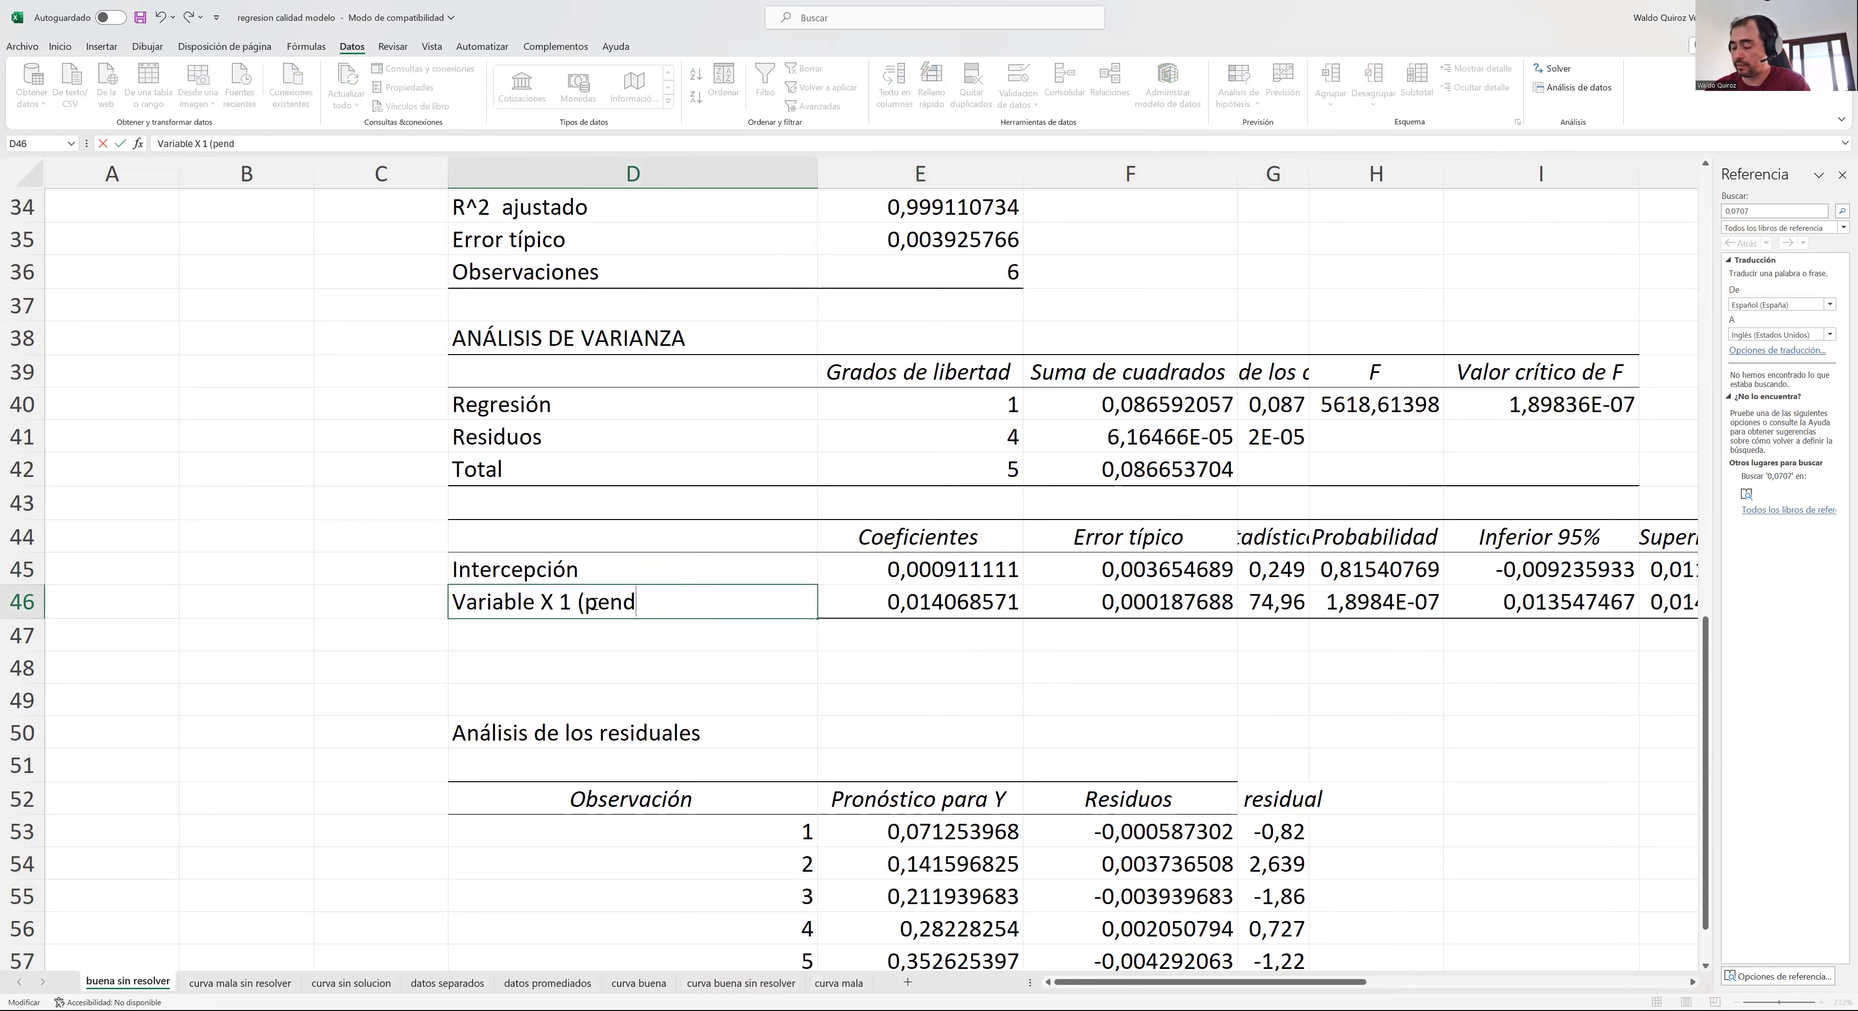
{"action": "type", "text": ")"}
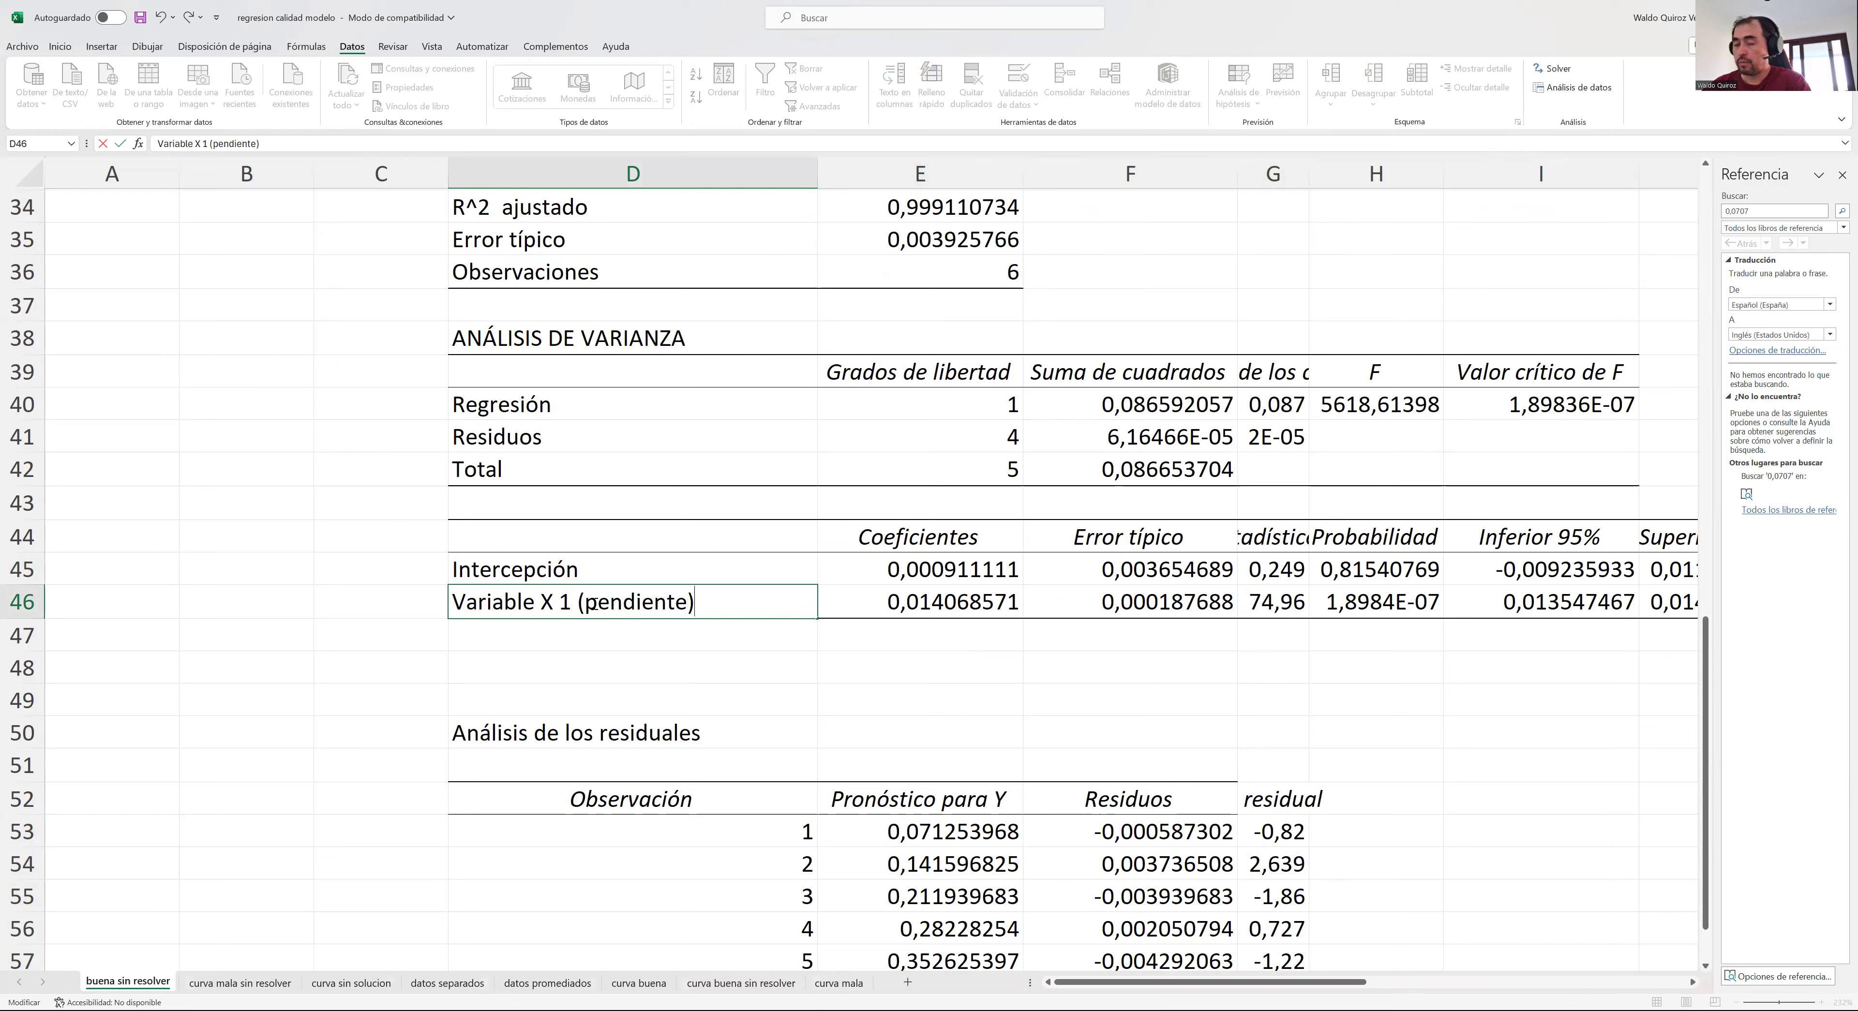
{"action": "key", "text": "Return"}
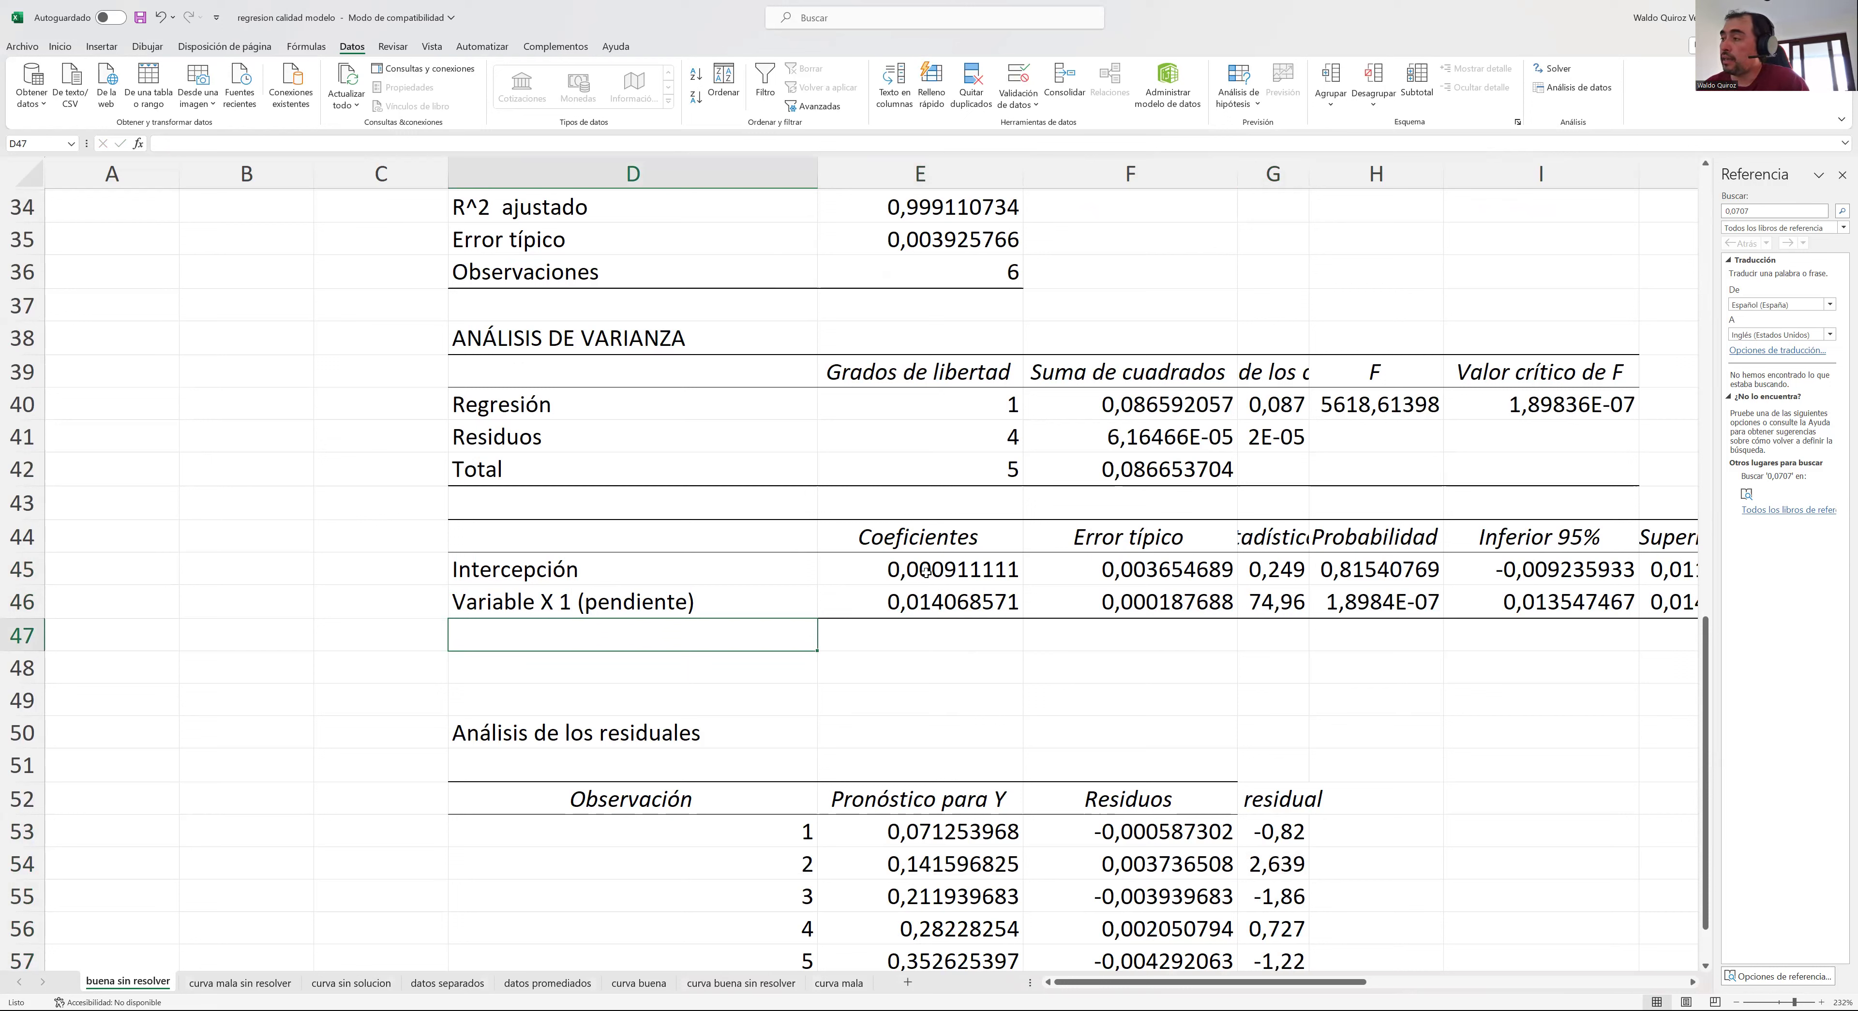
- Examine the coefficients of the intercept and slope together with their standard errors in the Error típico column
{"action": "left_click", "coordinate": [923, 603]}
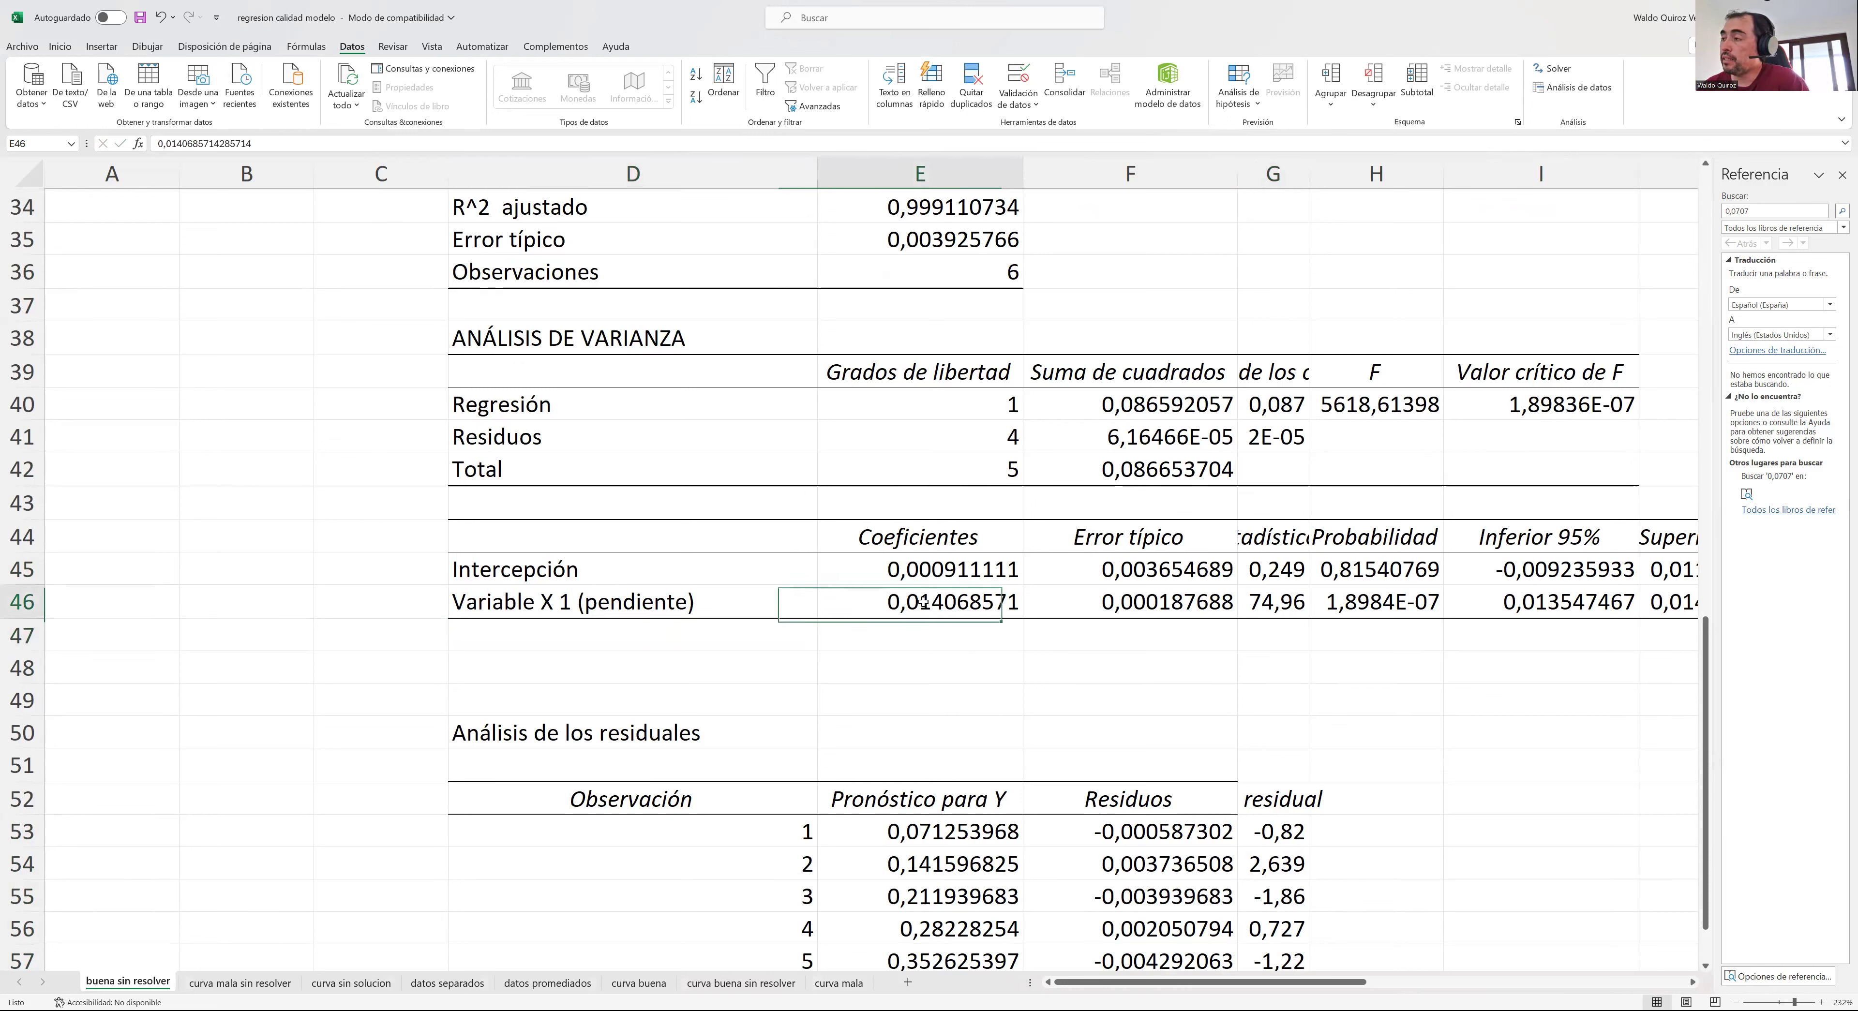
{"action": "left_click", "coordinate": [945, 571]}
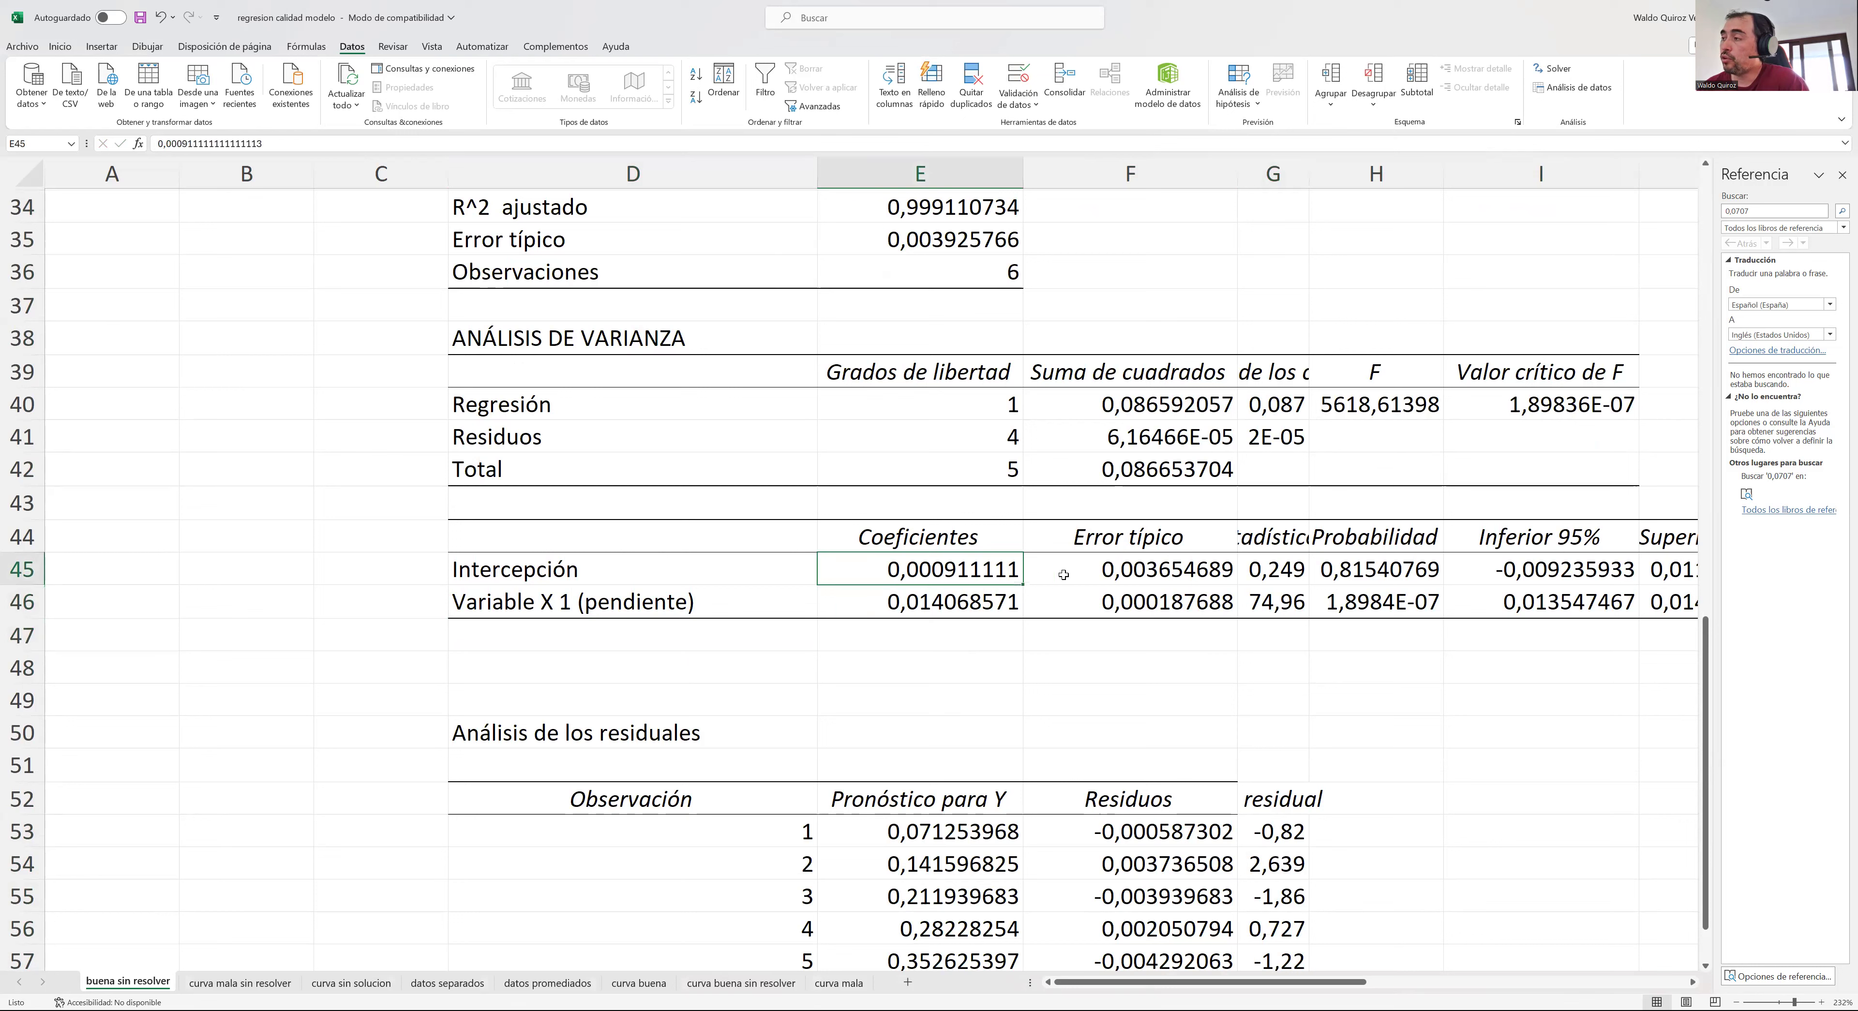
{"action": "left_click", "coordinate": [1128, 567]}
{"action": "left_click_drag", "start_coordinate": [1127, 603], "coordinate": [1130, 599]}
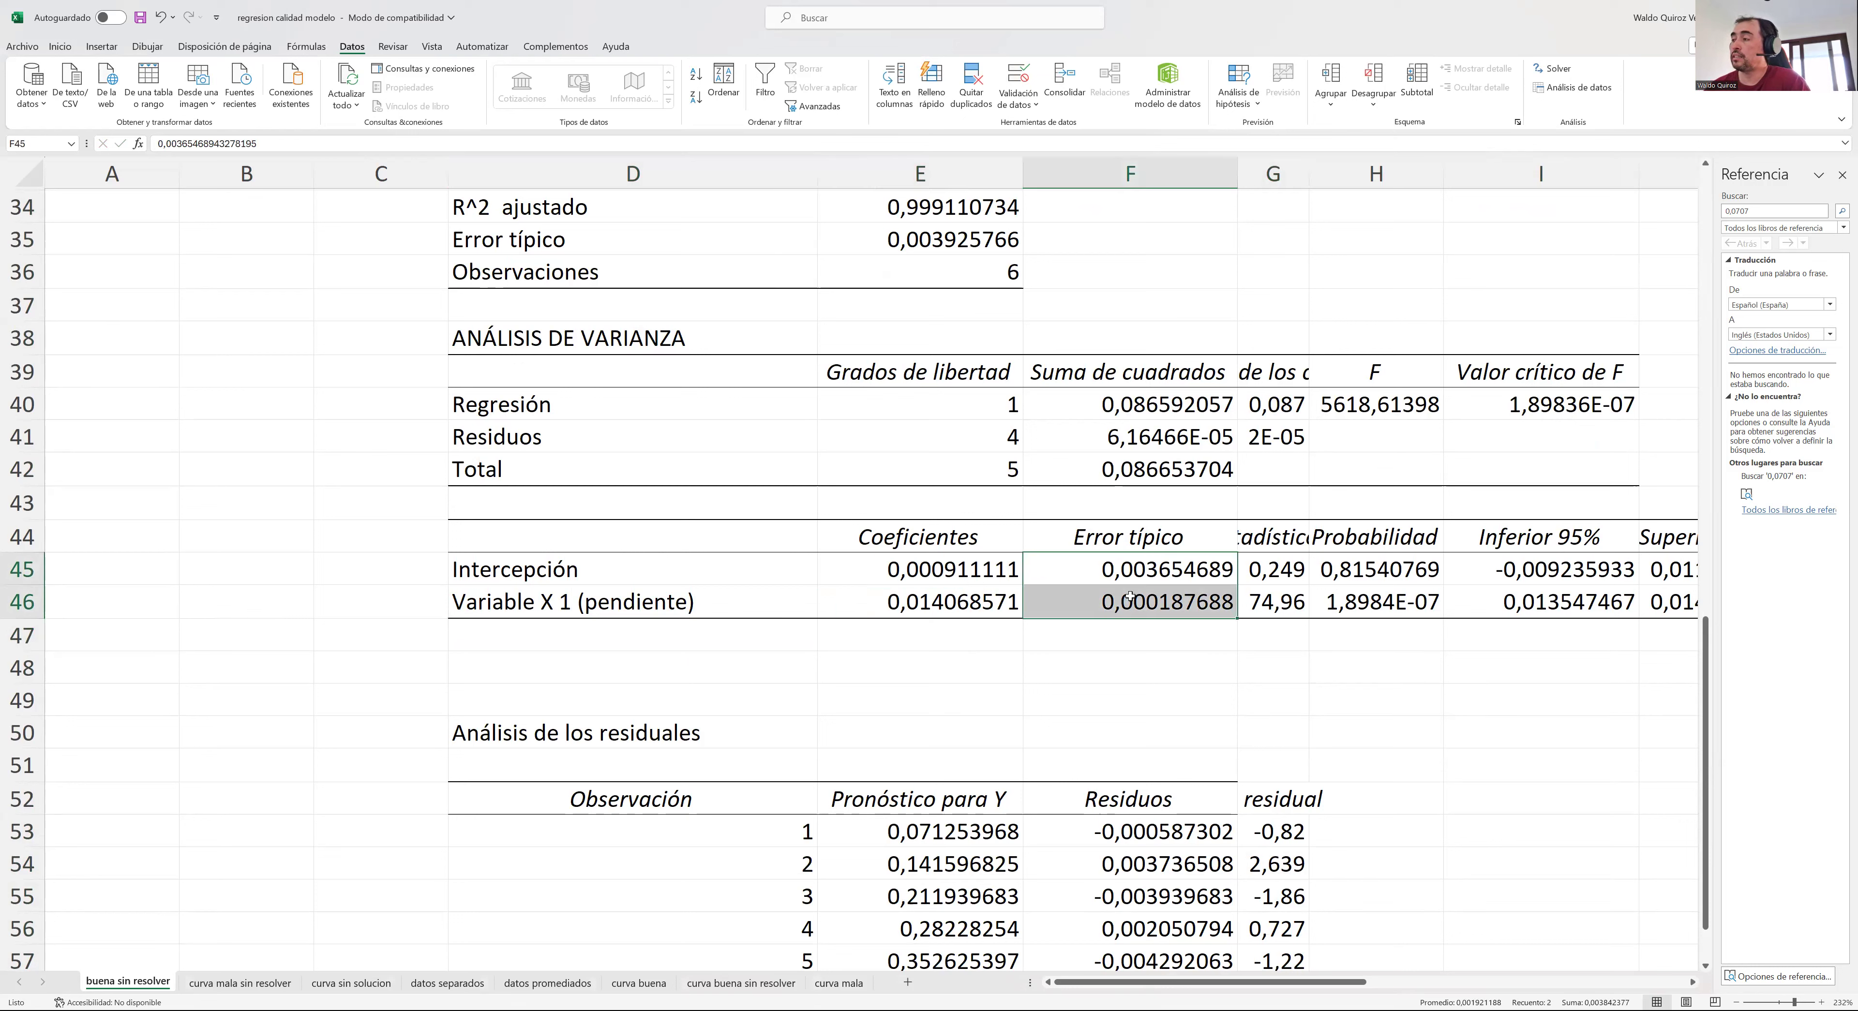
{"action": "left_click", "coordinate": [1118, 538]}
{"action": "left_click_drag", "start_coordinate": [1117, 538], "coordinate": [1120, 599]}
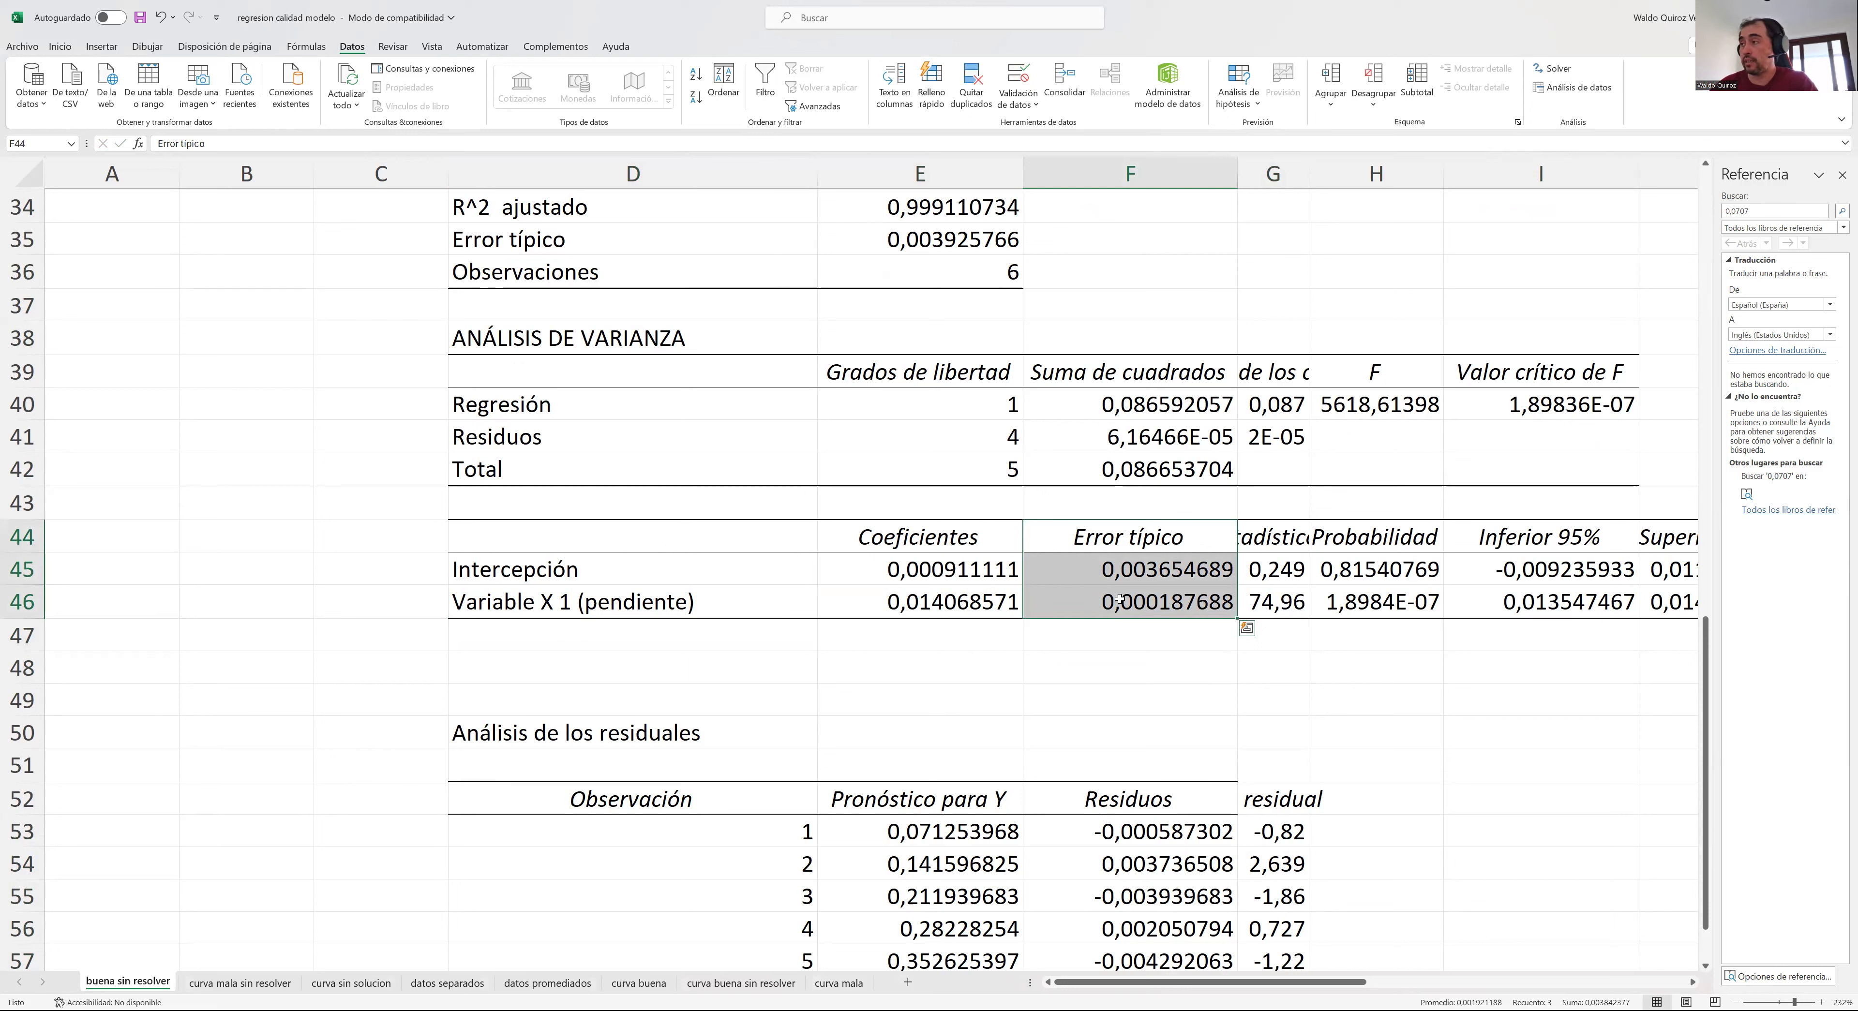
{"action": "left_click", "coordinate": [994, 566]}
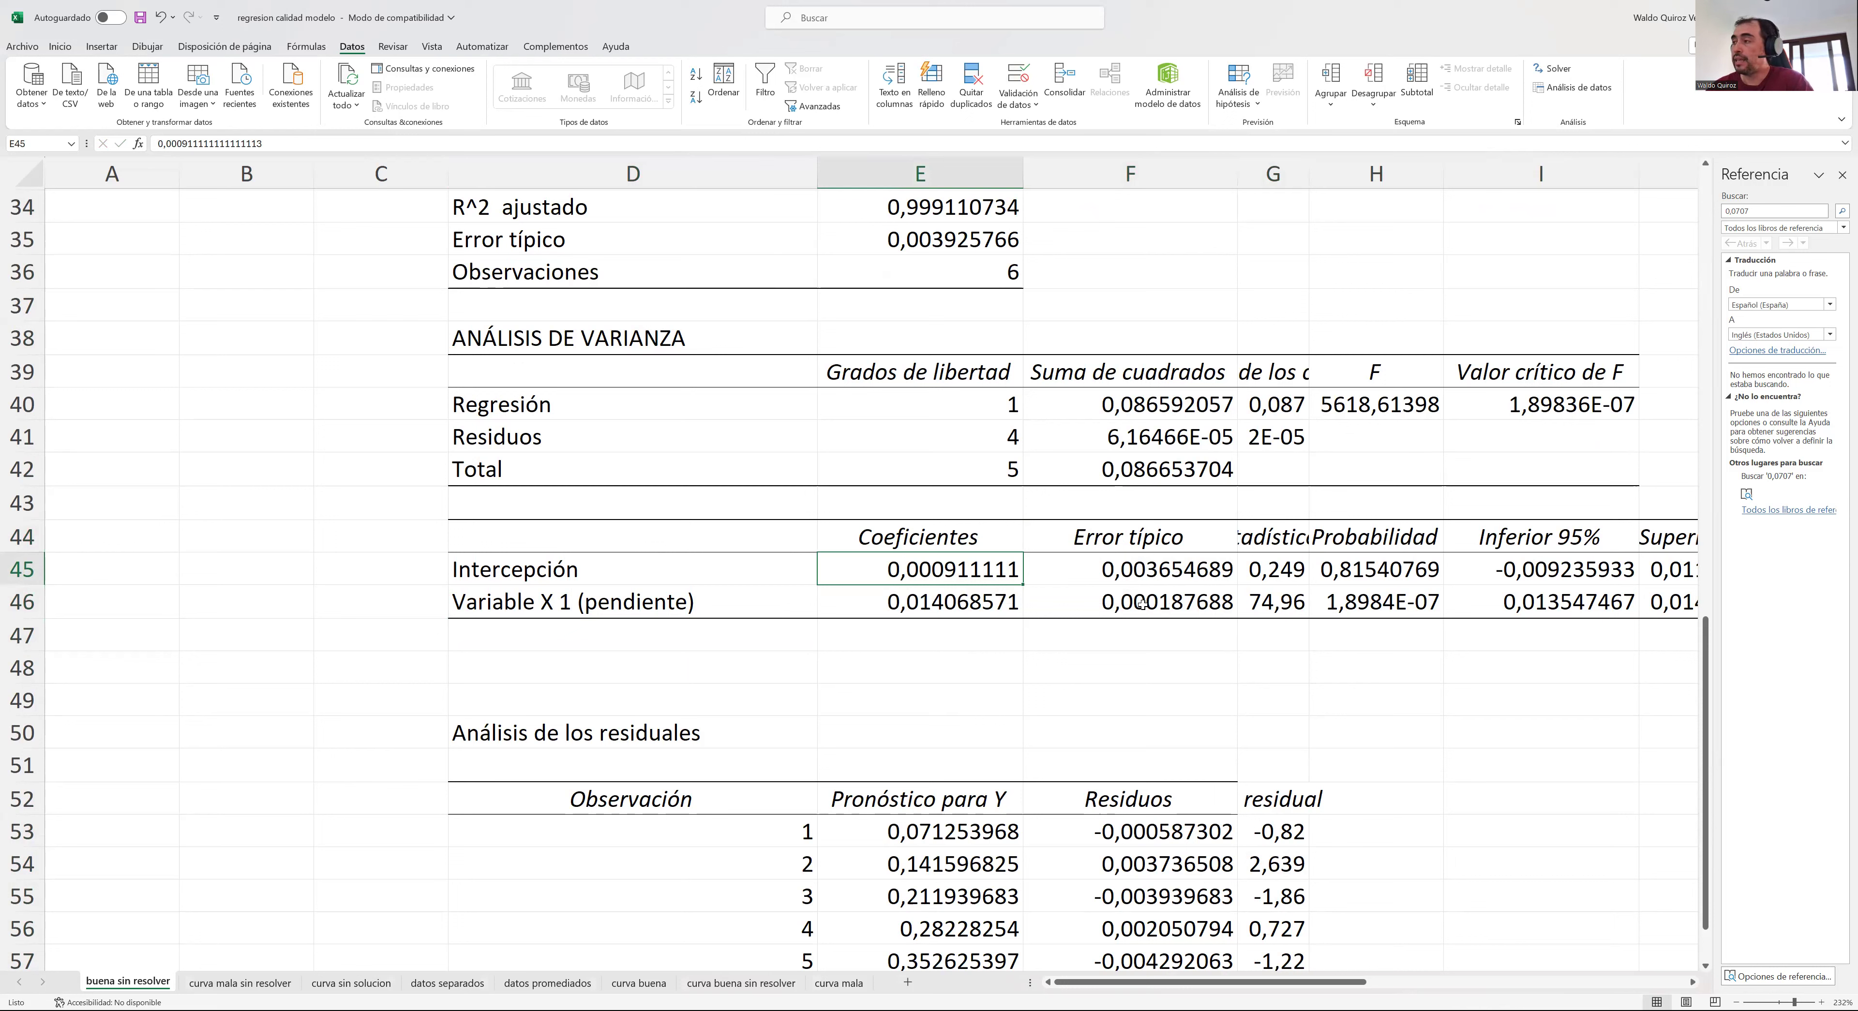
{"action": "left_click", "coordinate": [1123, 601]}
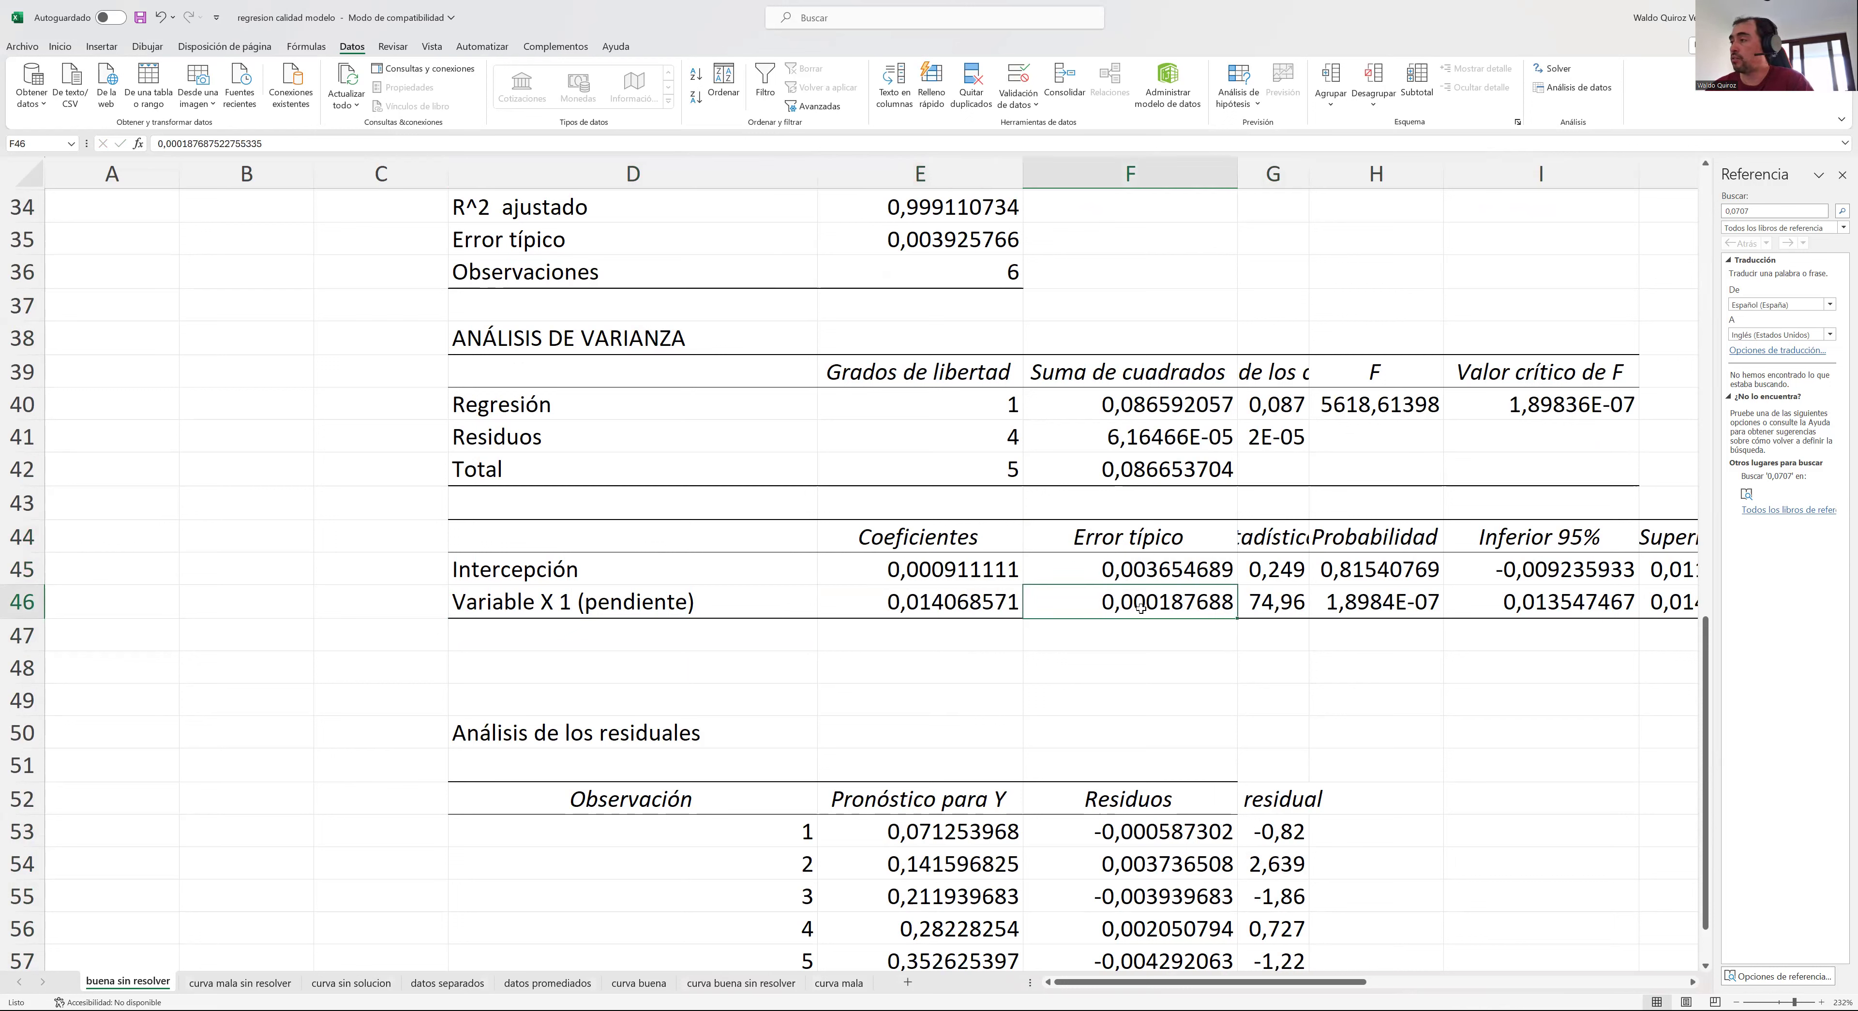
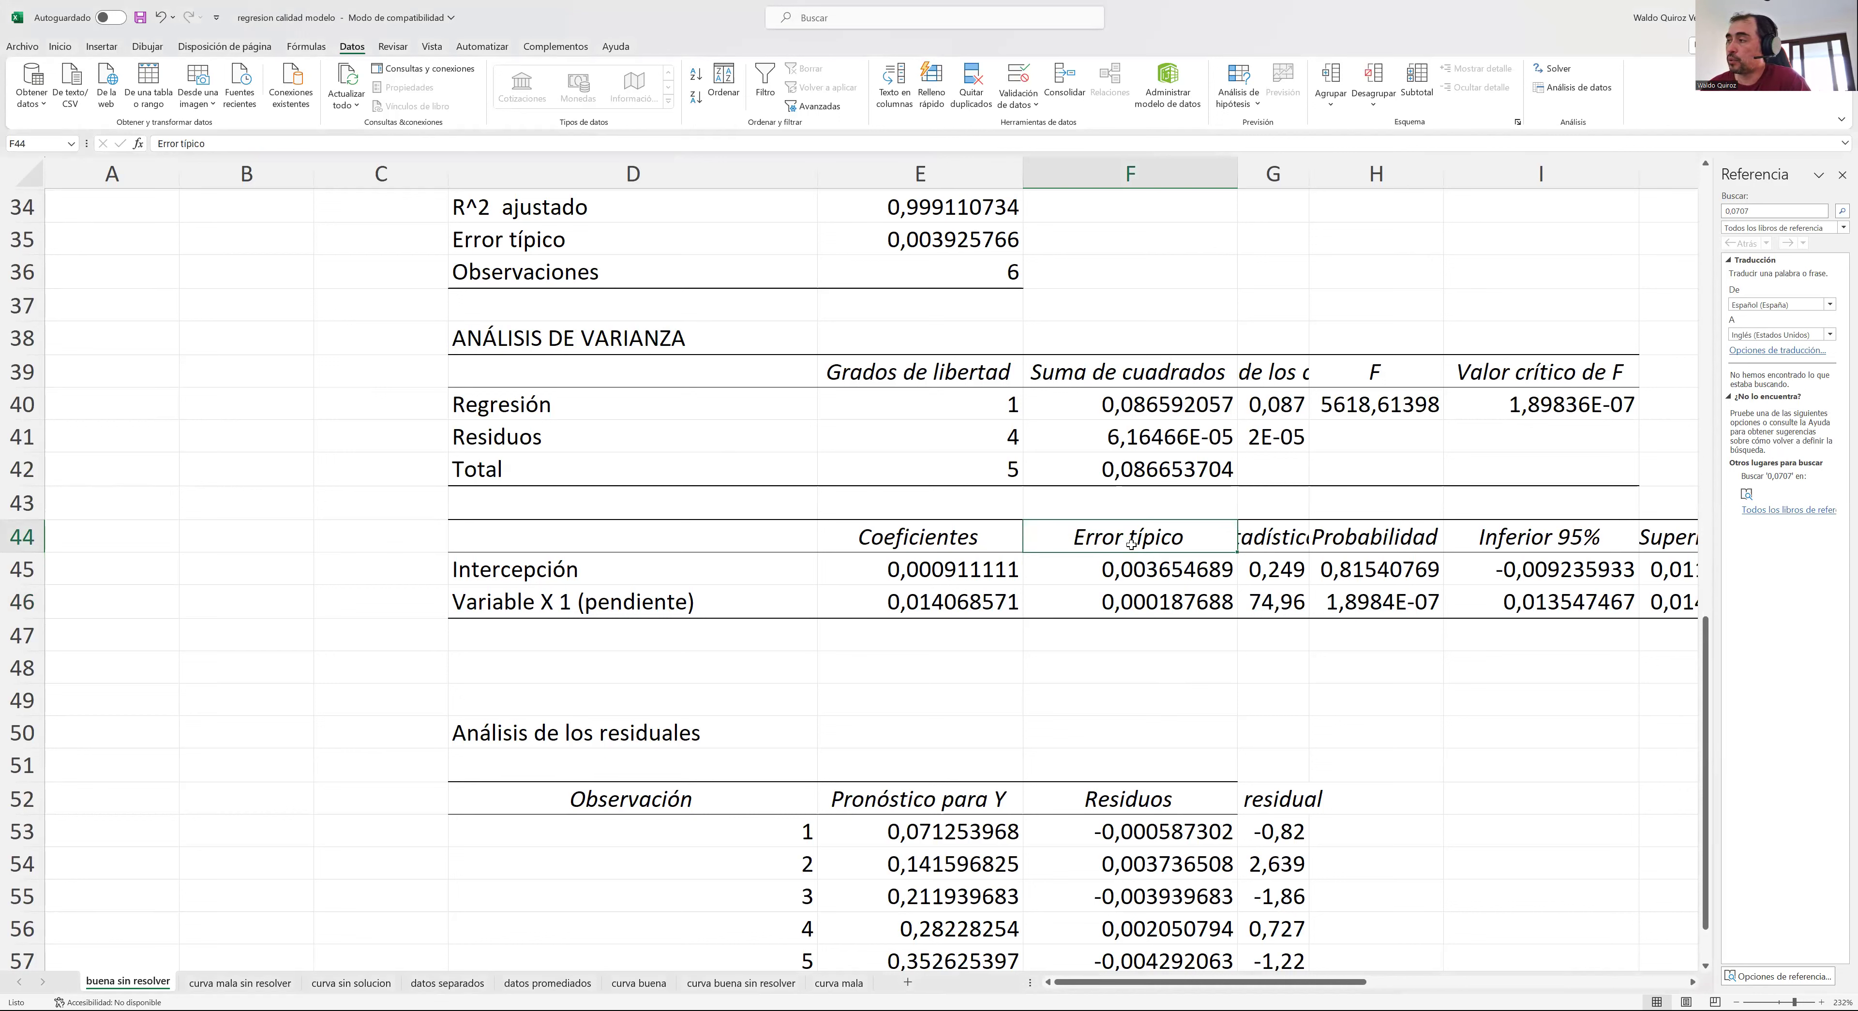
- Colour the text of the Error típico header and its two values in F44:F46 red
{"action": "left_click_drag", "start_coordinate": [1132, 548], "coordinate": [1129, 603]}
{"action": "left_click", "coordinate": [60, 46]}
{"action": "left_click", "coordinate": [279, 99]}
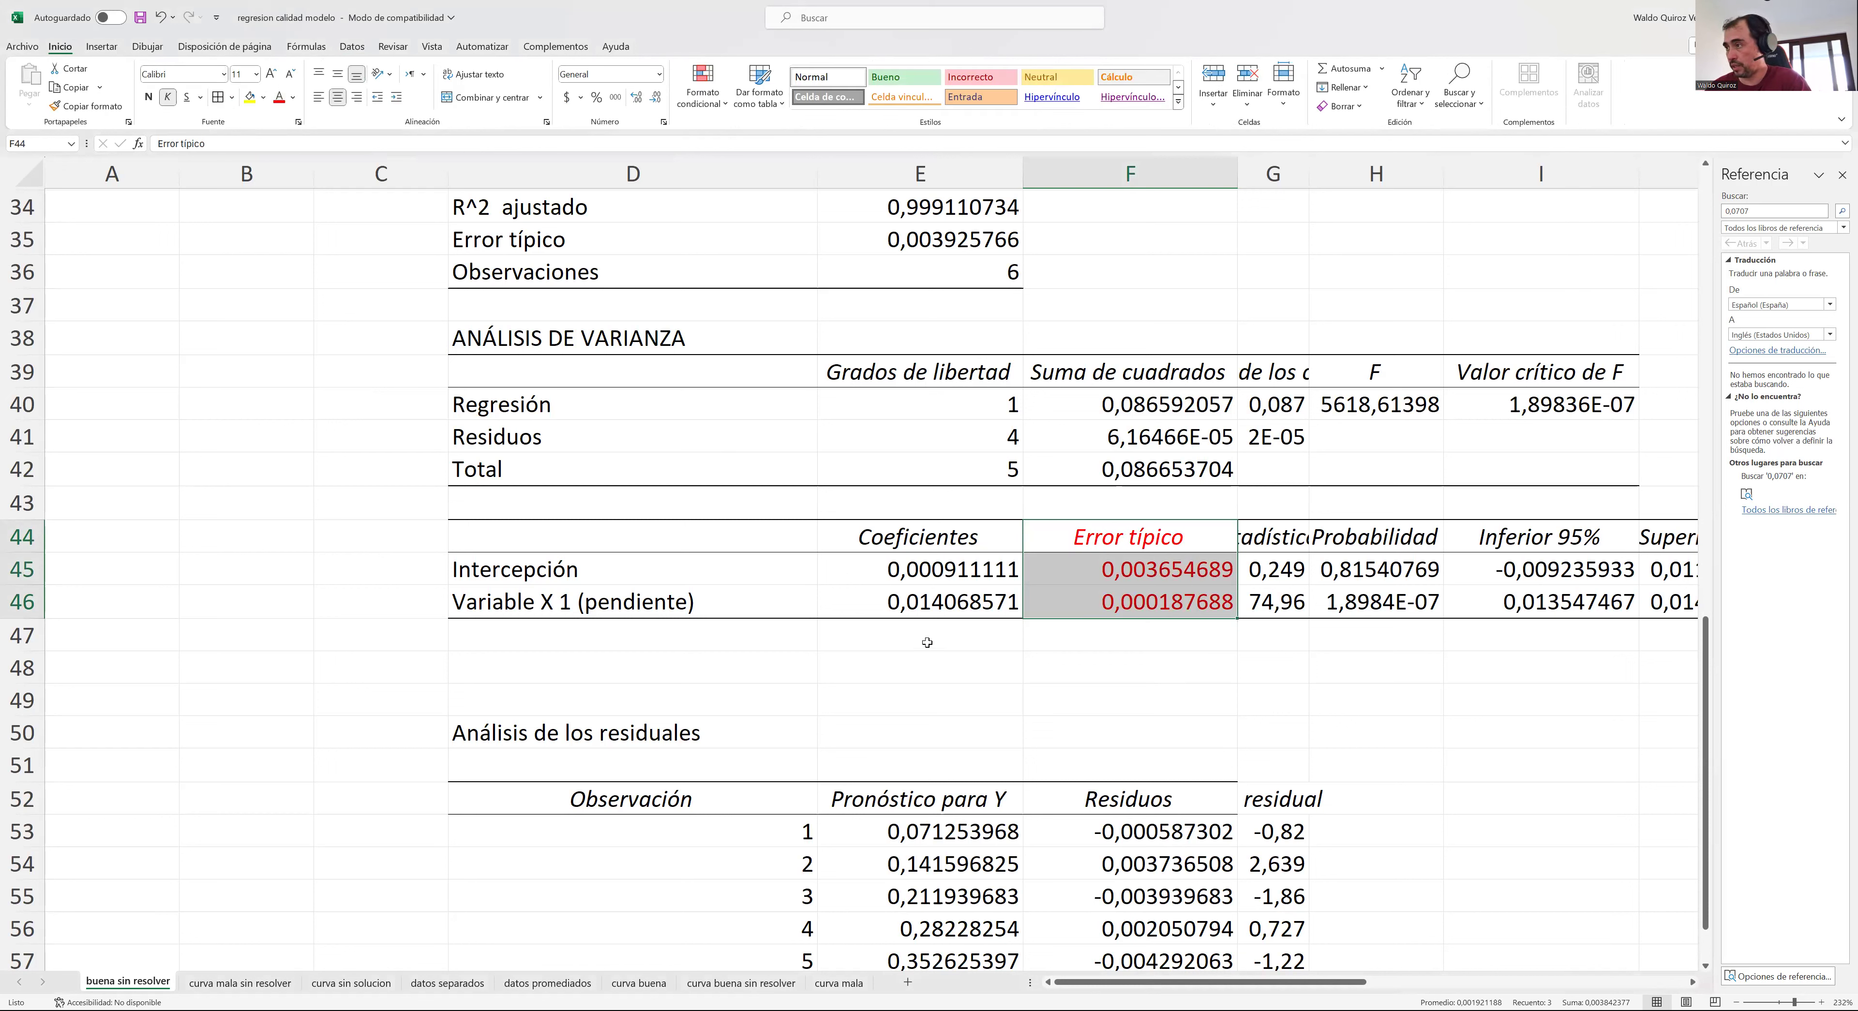
- Add the label "t (4:95%)" in D47, below the slope row
{"action": "left_click", "coordinate": [751, 635]}
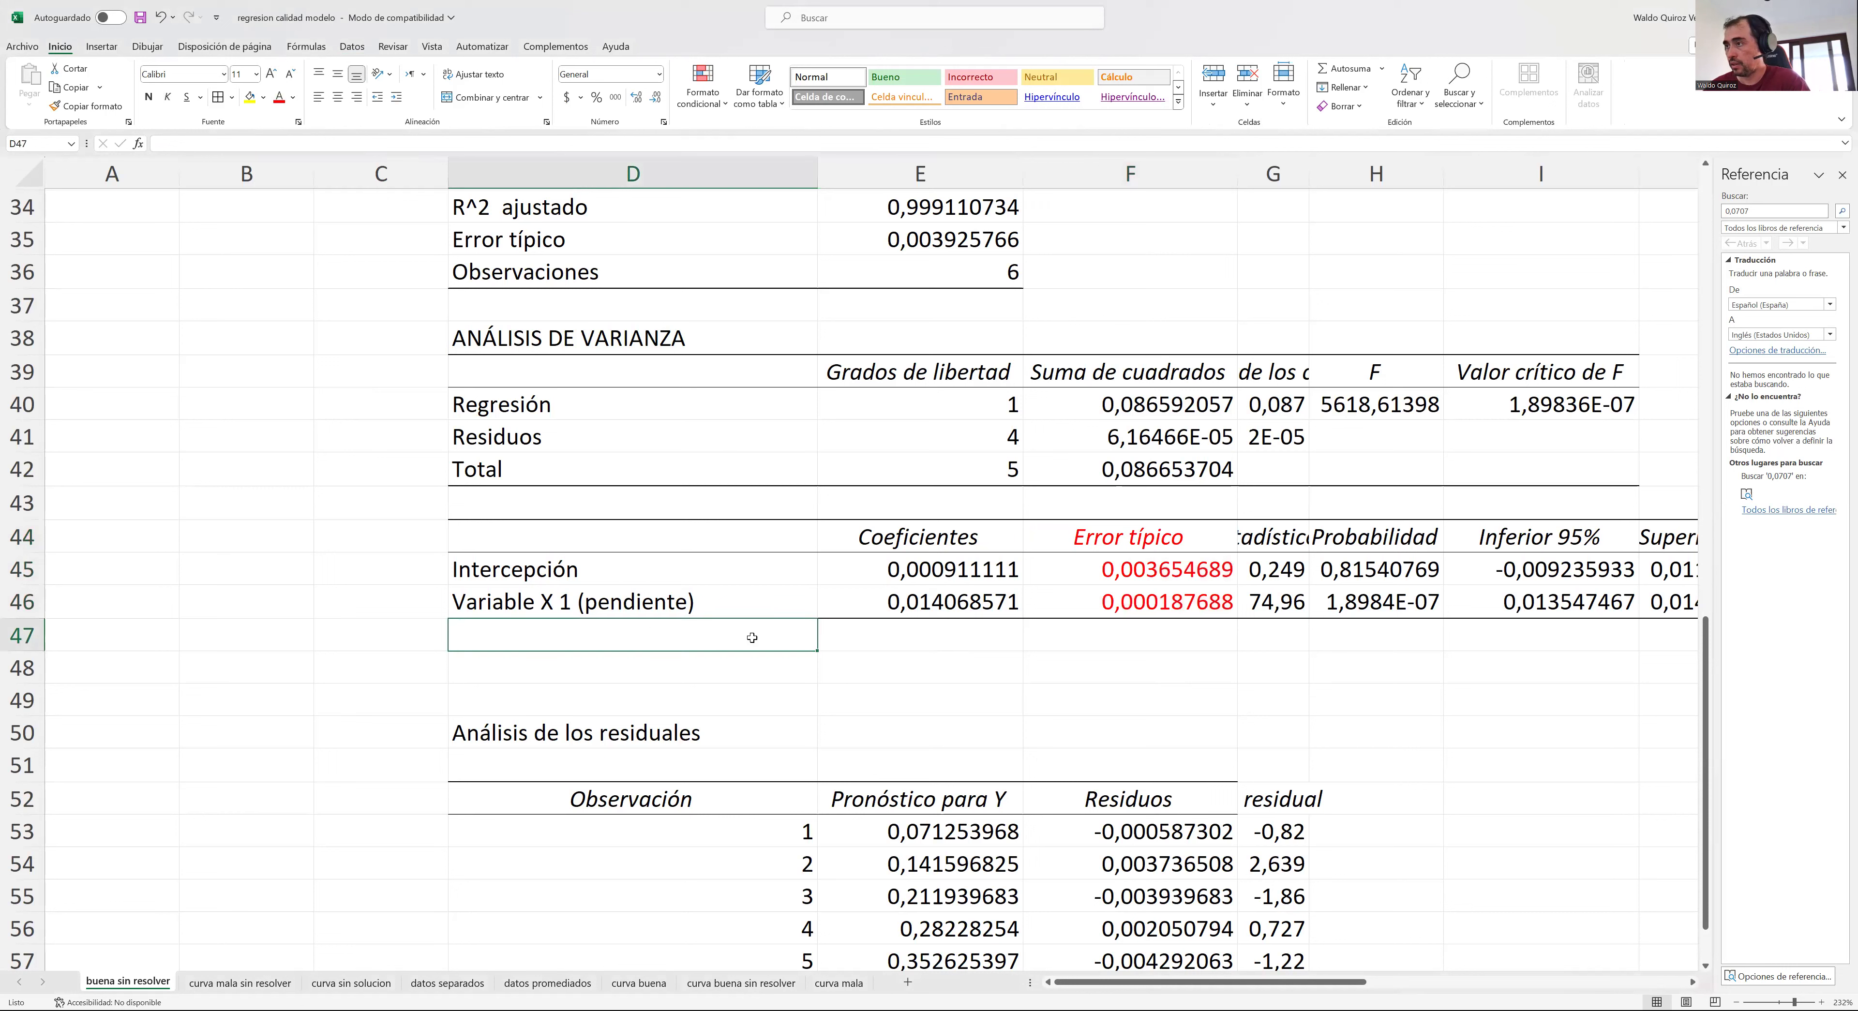
{"action": "type", "text": "t (4"}
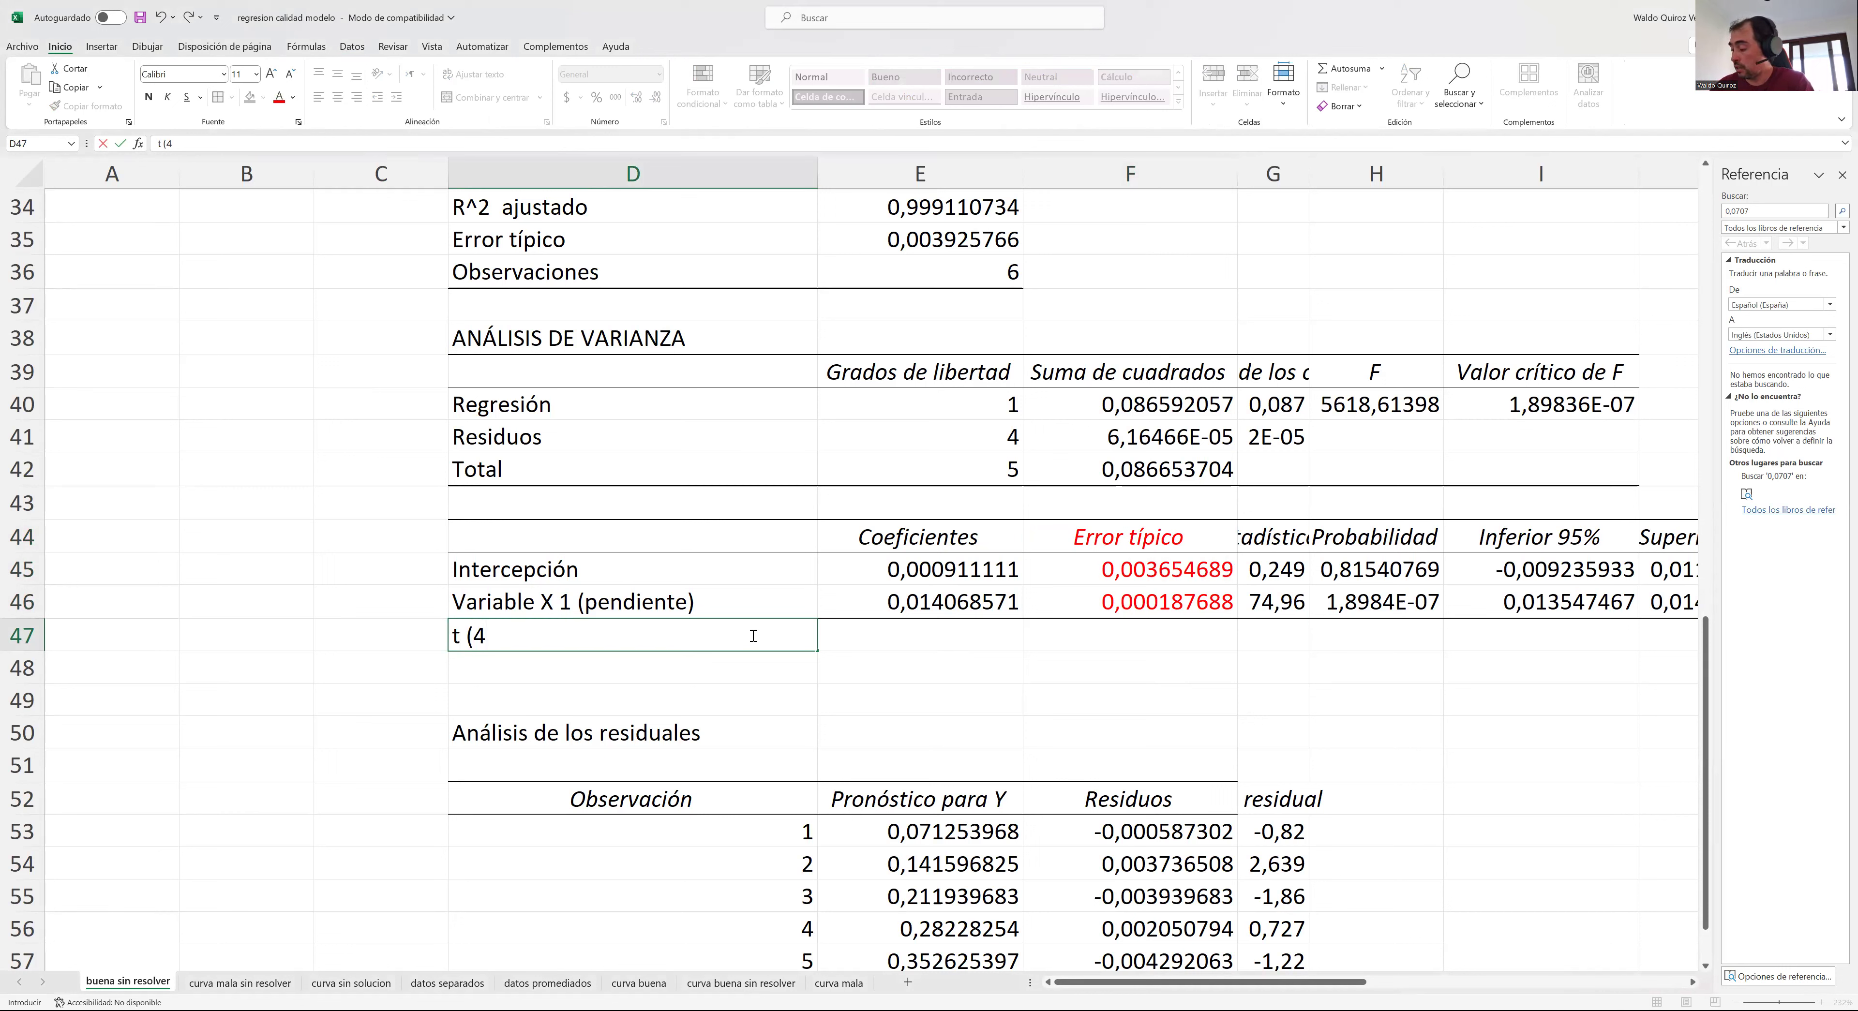
{"action": "type", "text": ":95%)"}
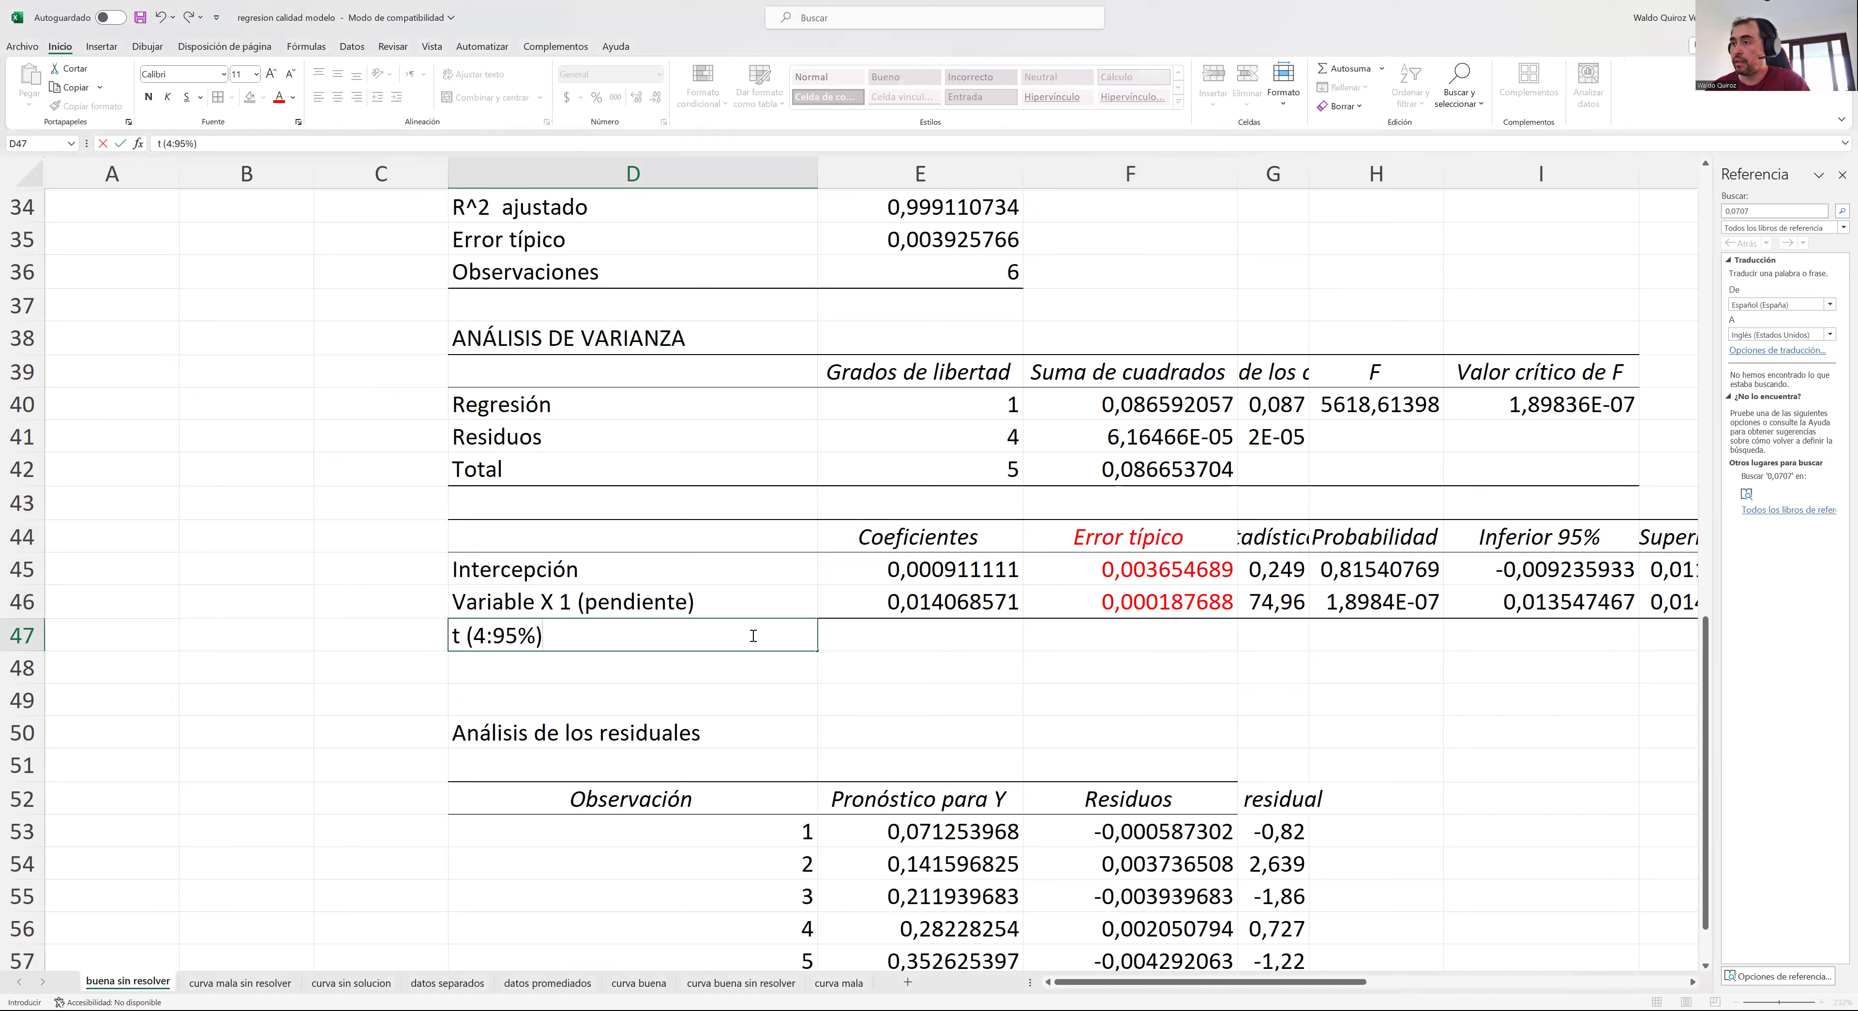
{"action": "key", "text": "Tab"}
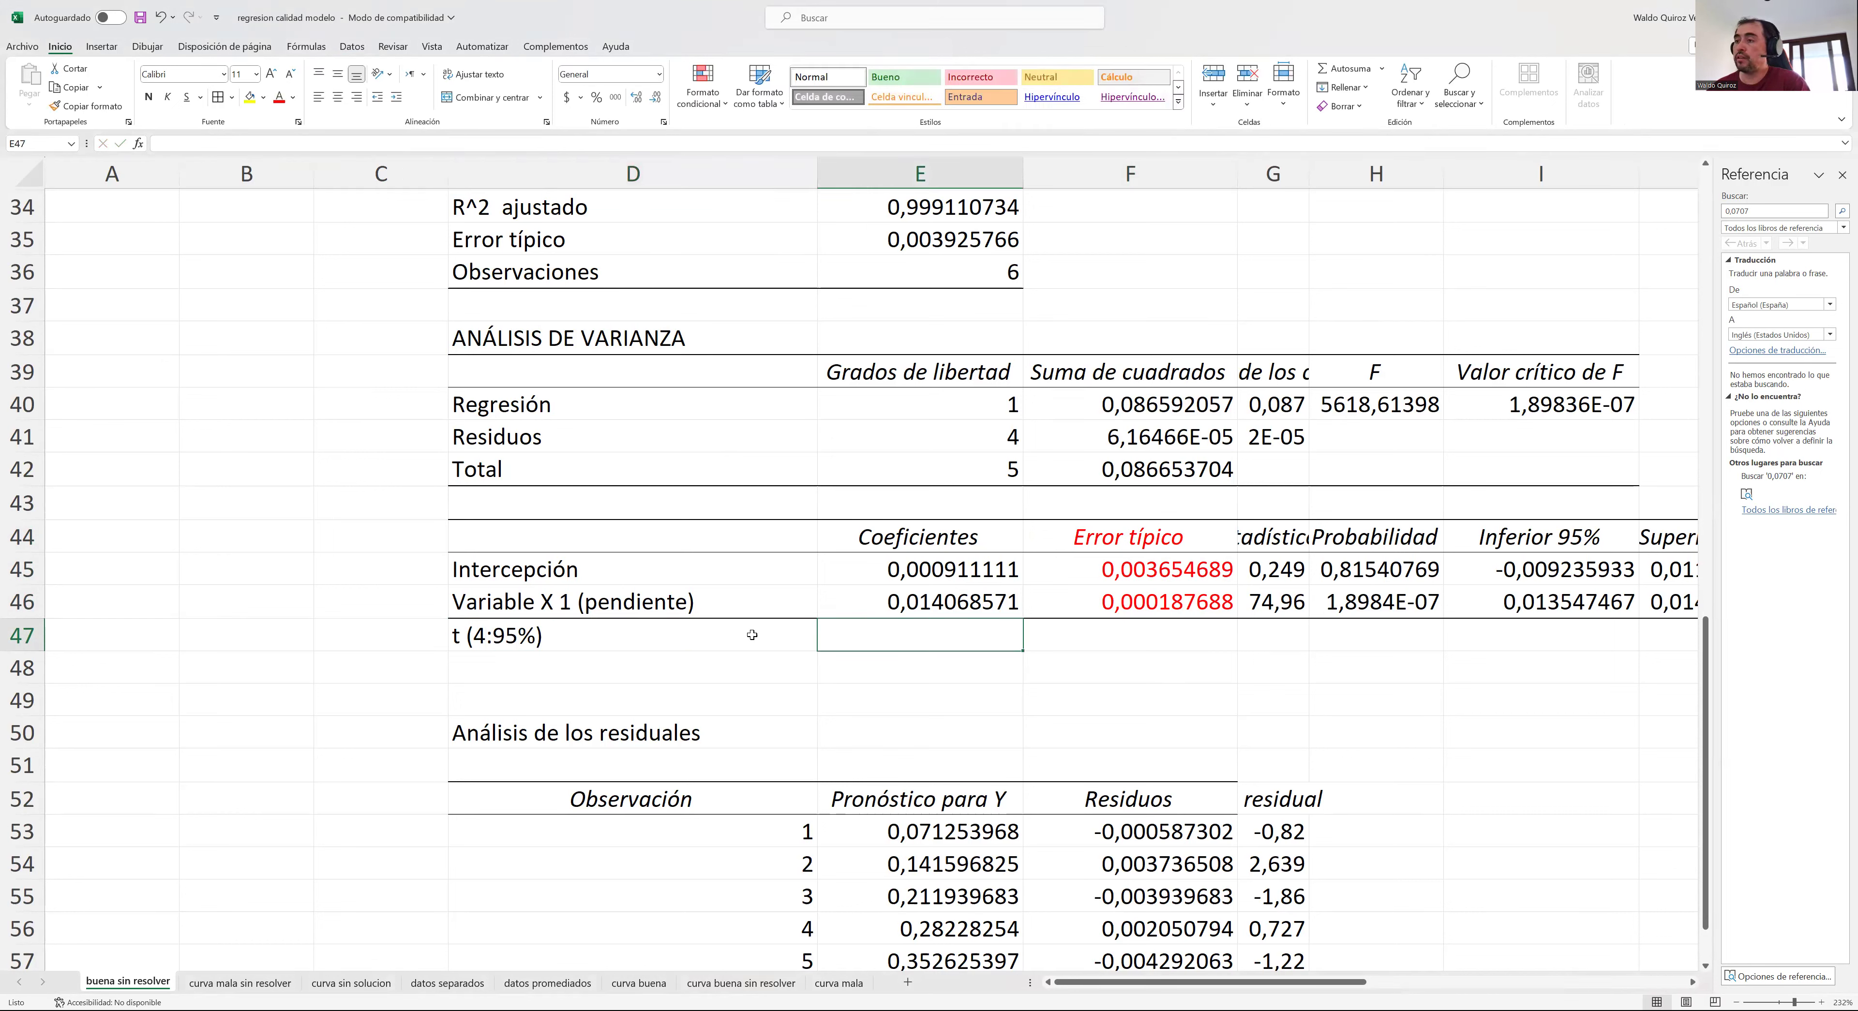
- Calculate Student's t in E47 with the DISTR.T.INV function, using a probability of 0,05 and 4 degrees of freedom
{"action": "left_click", "coordinate": [136, 144]}
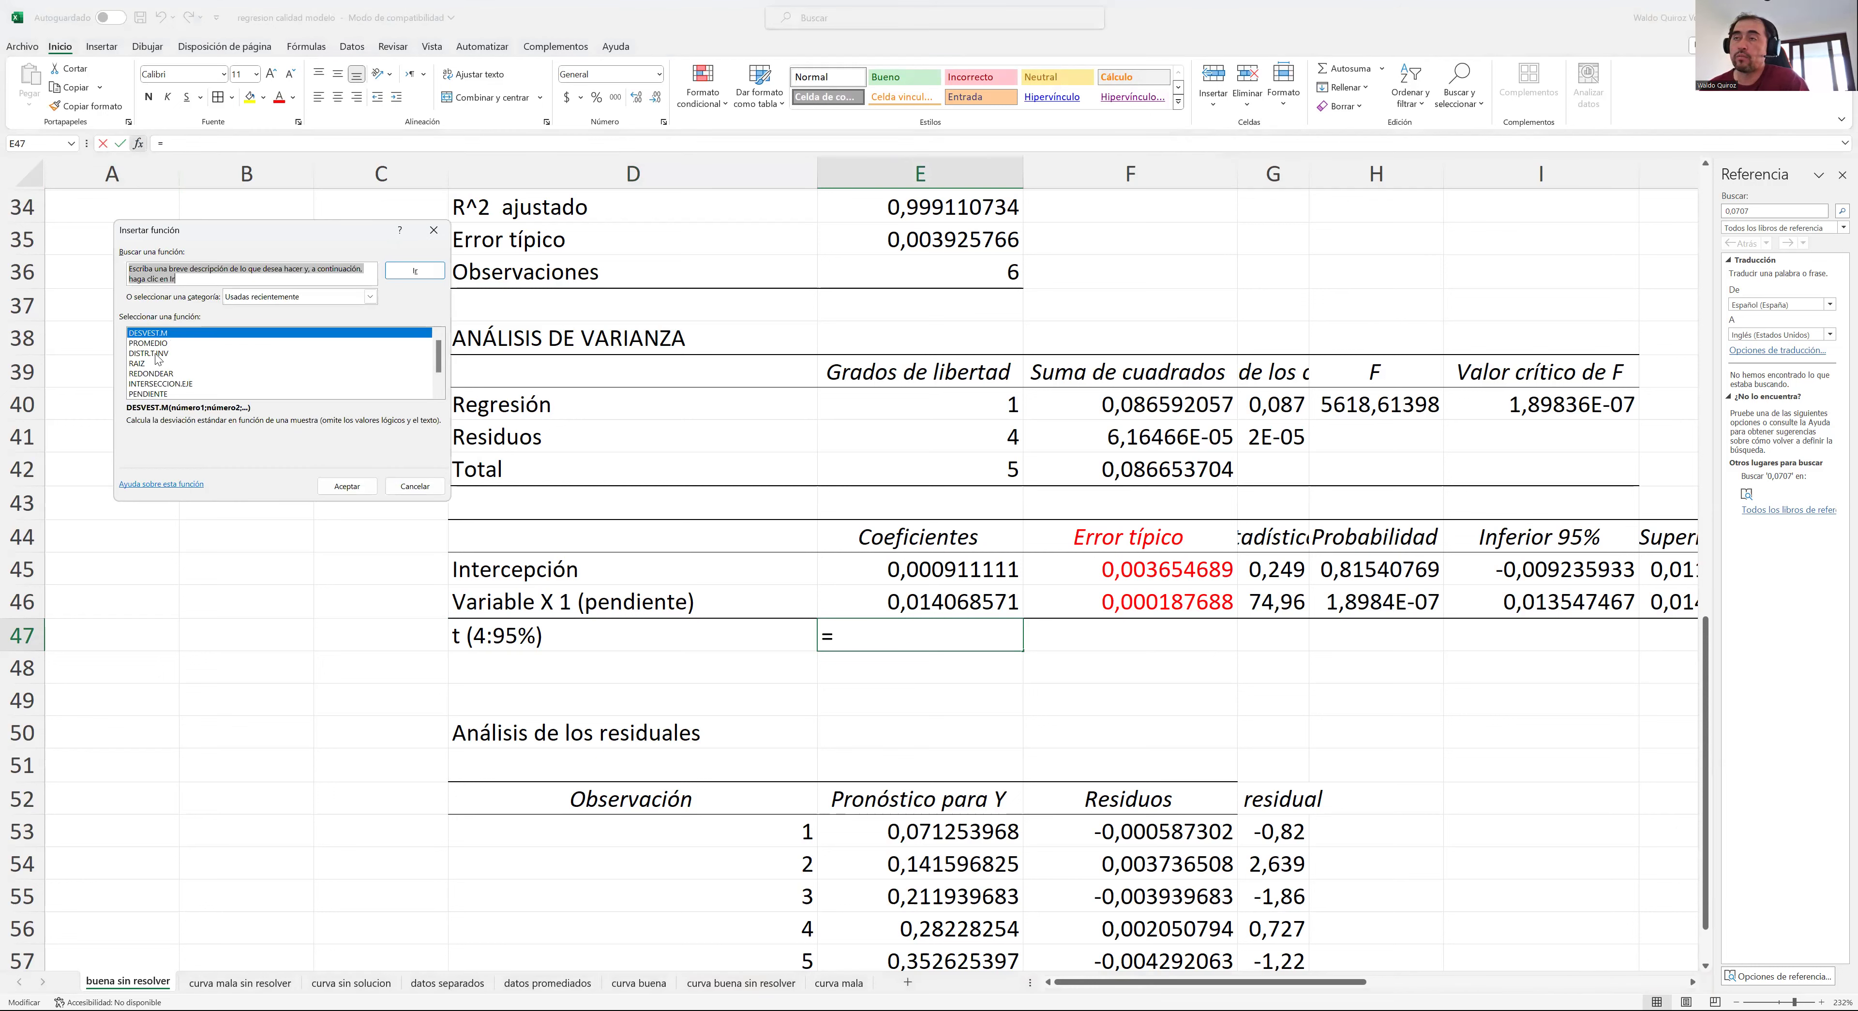
{"action": "left_click", "coordinate": [152, 353]}
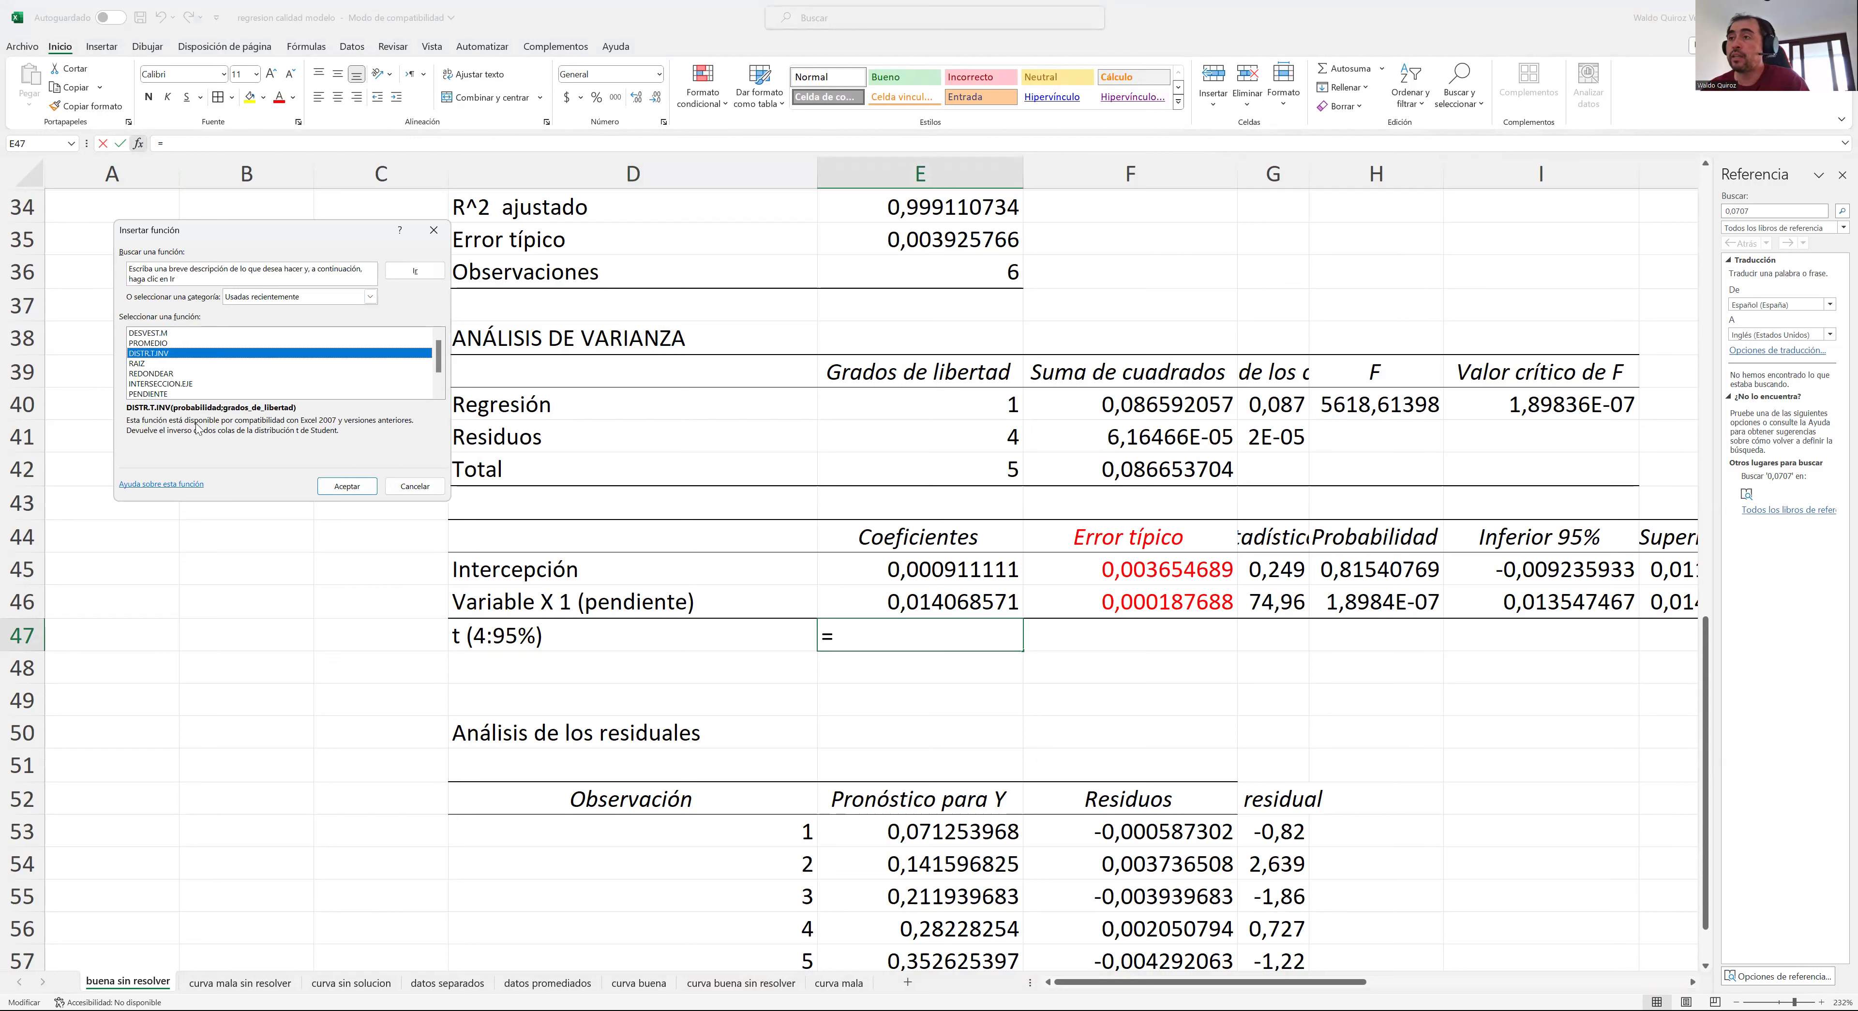
{"action": "left_click", "coordinate": [346, 486]}
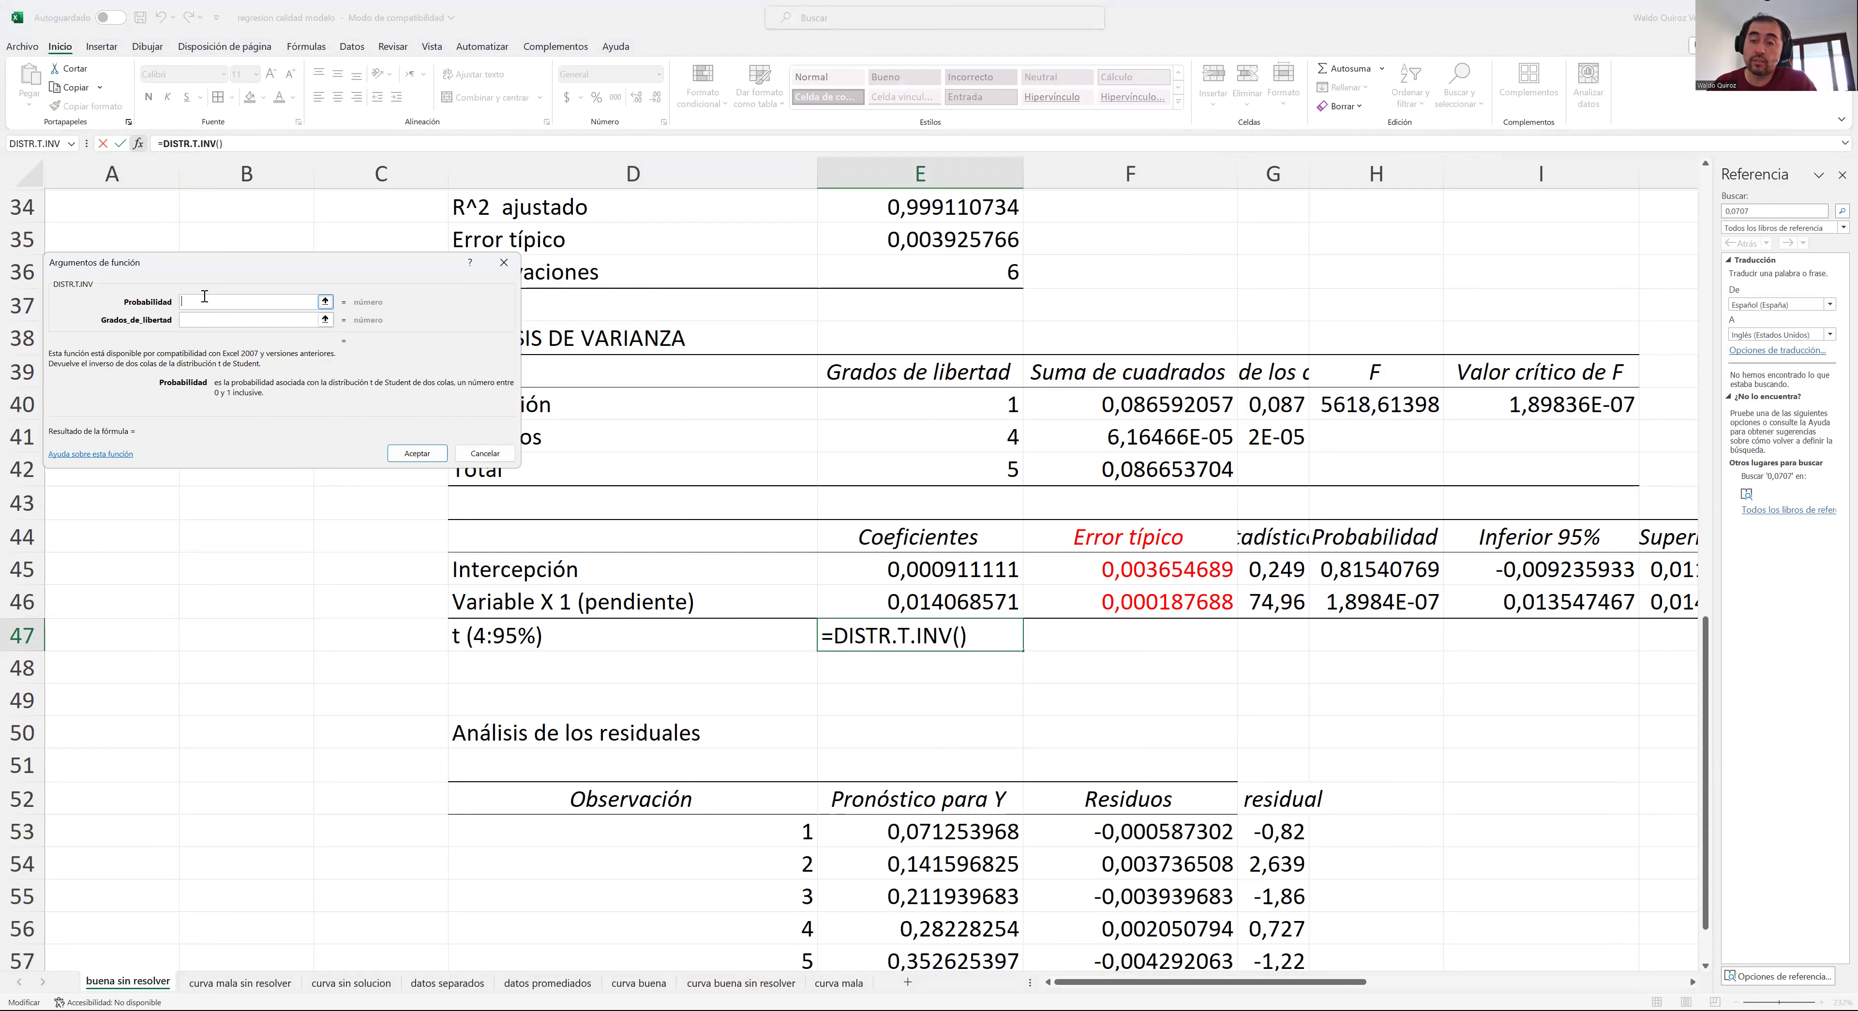
{"action": "type", "text": "0"}
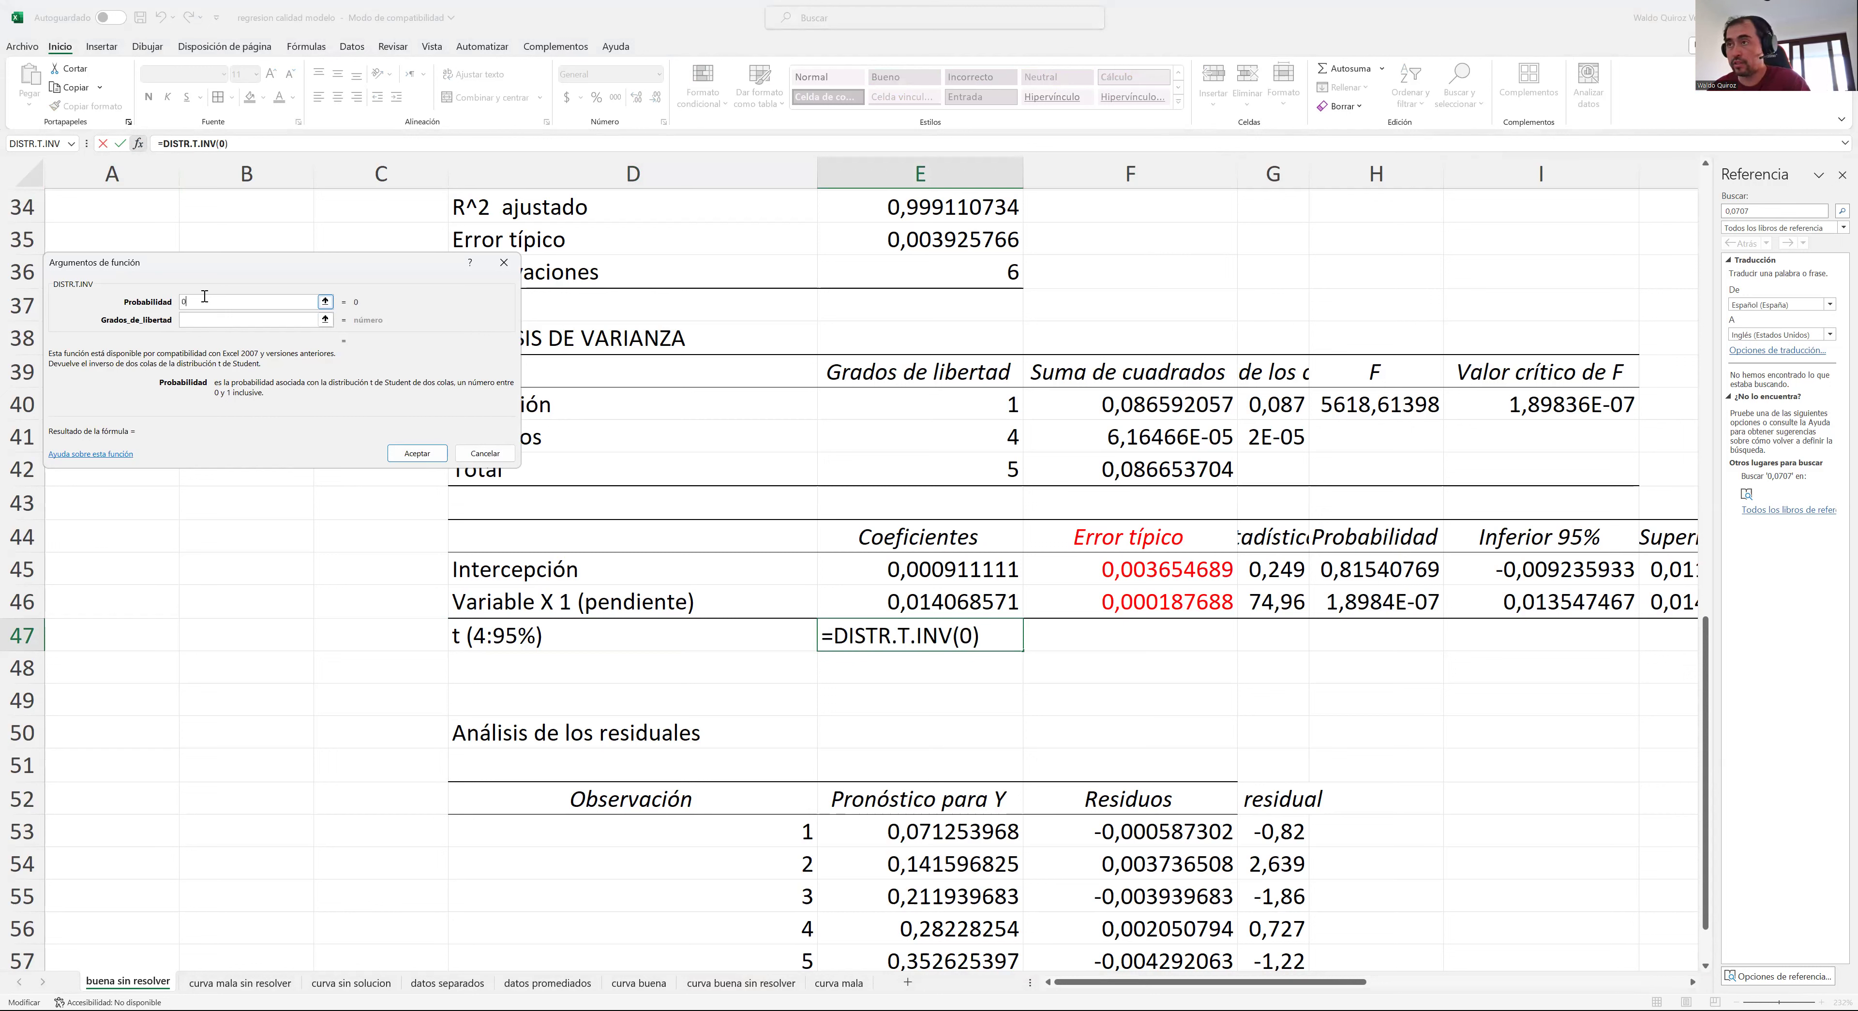
{"action": "type", "text": ",05"}
{"action": "left_click", "coordinate": [214, 317]}
{"action": "type", "text": "4"}
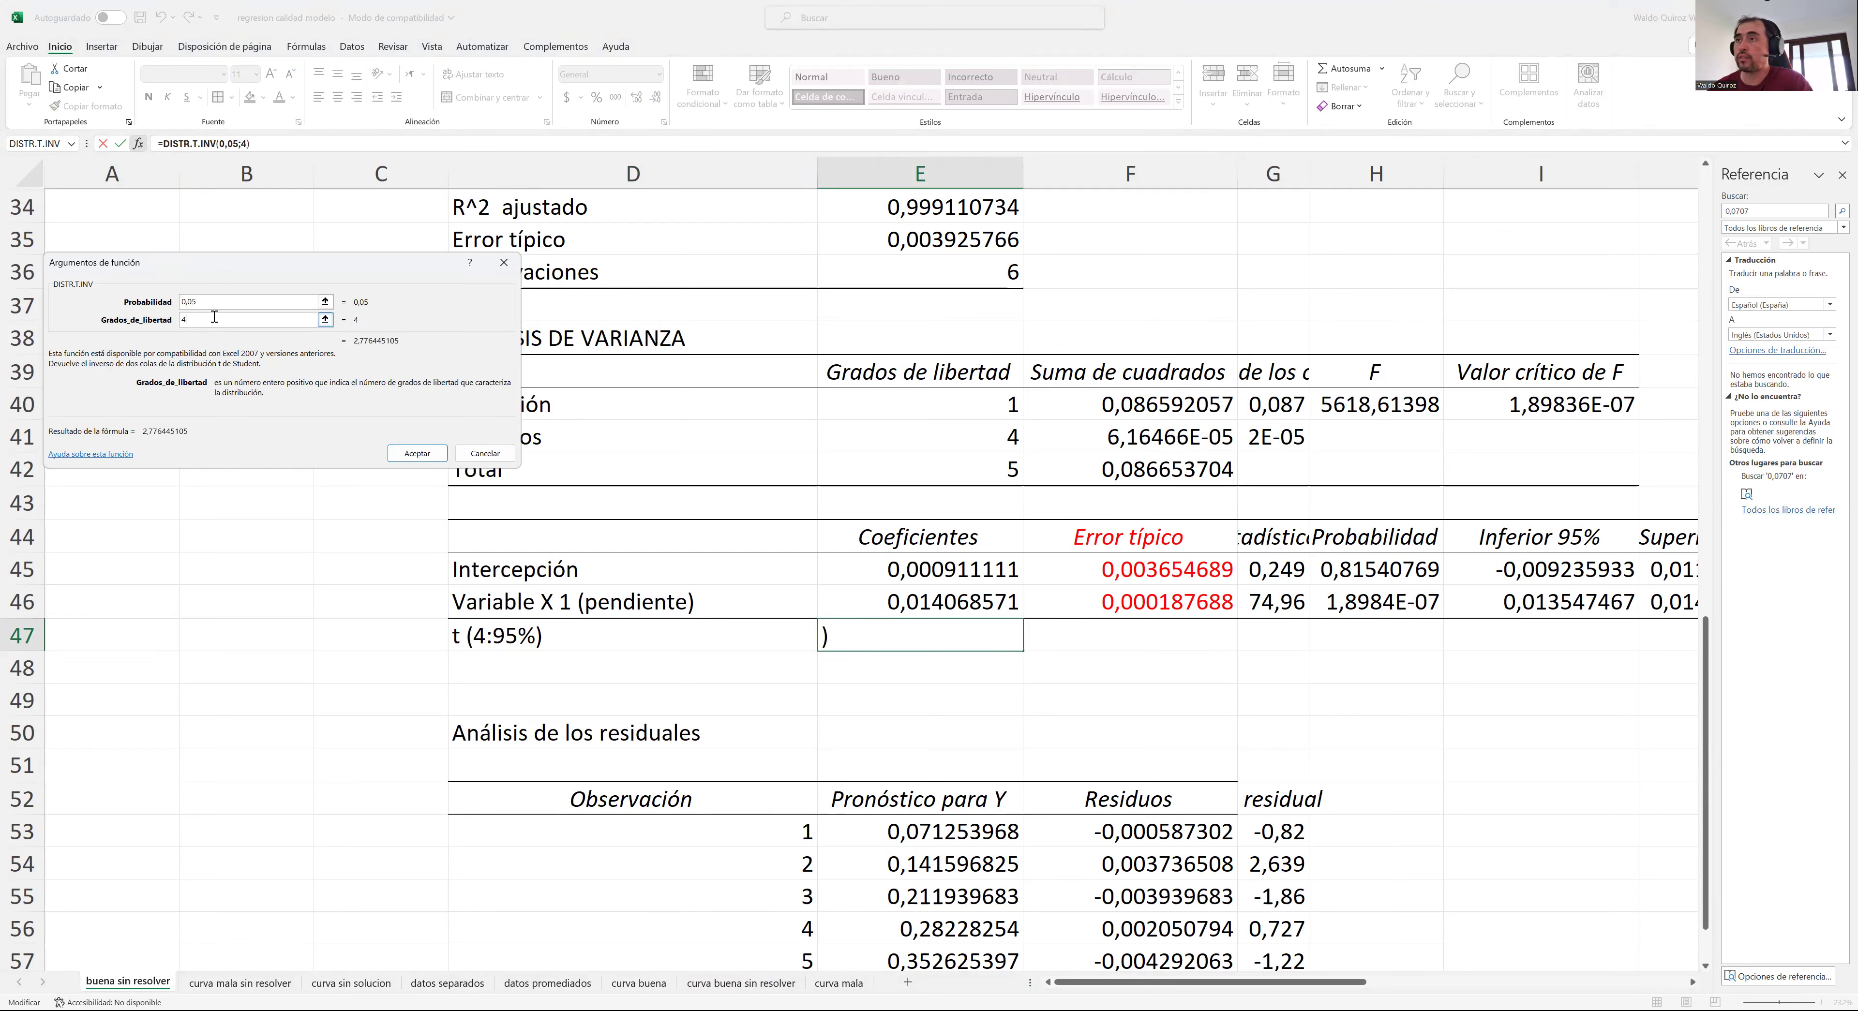
{"action": "left_click", "coordinate": [399, 453]}
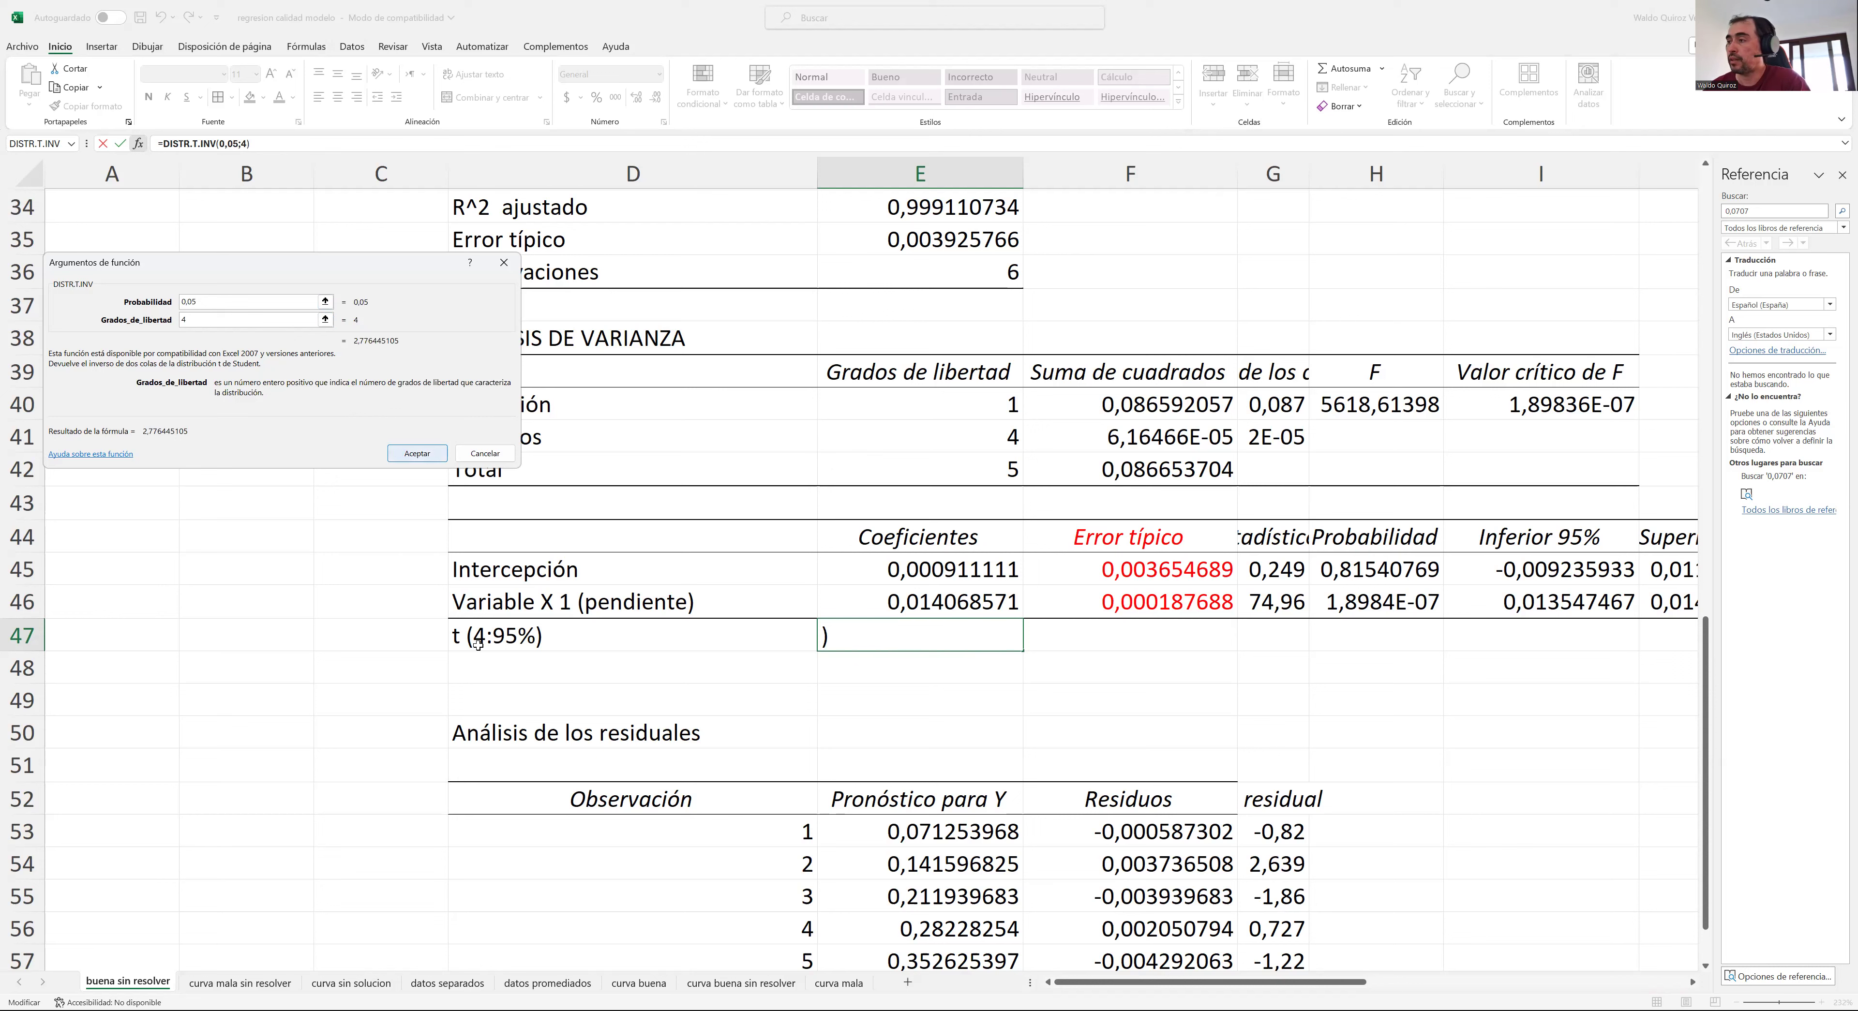
- Colour the text of the t (4:95%) label and its value in D47:E47 red
{"action": "left_click", "coordinate": [573, 641]}
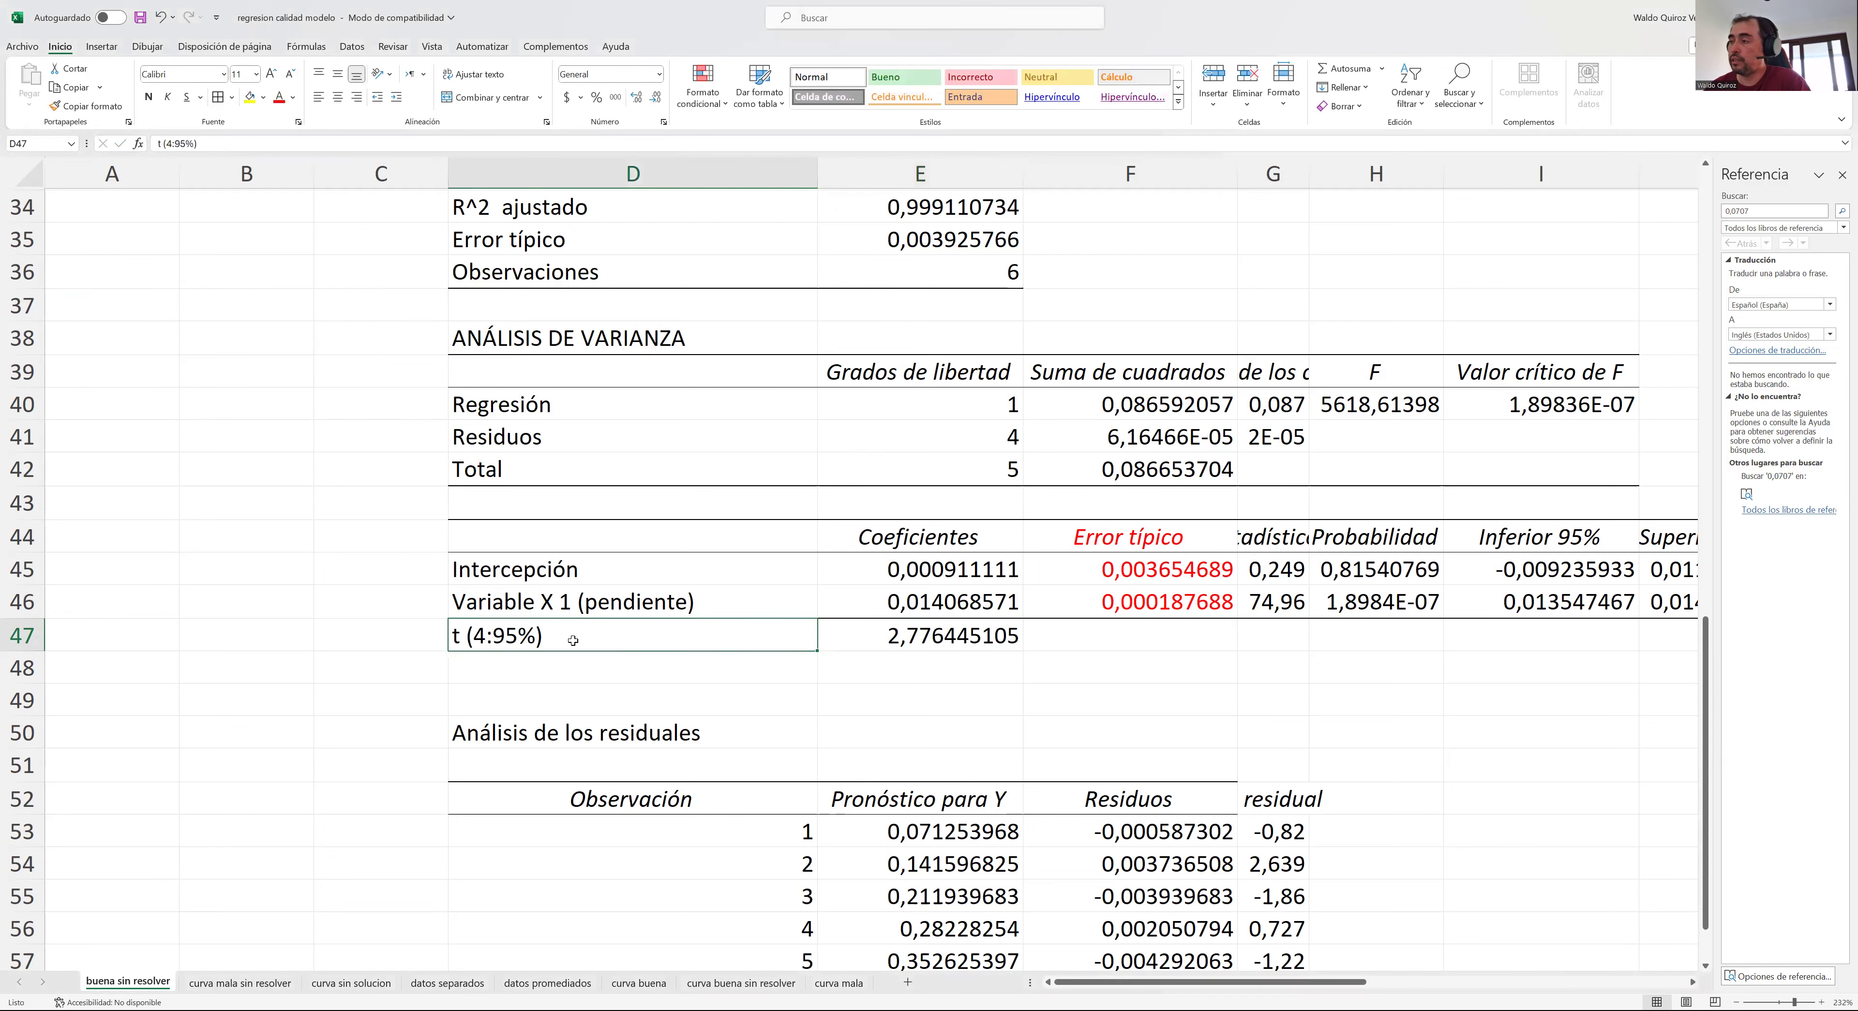
{"action": "left_click", "coordinate": [831, 638], "text": "shift"}
{"action": "left_click", "coordinate": [278, 98]}
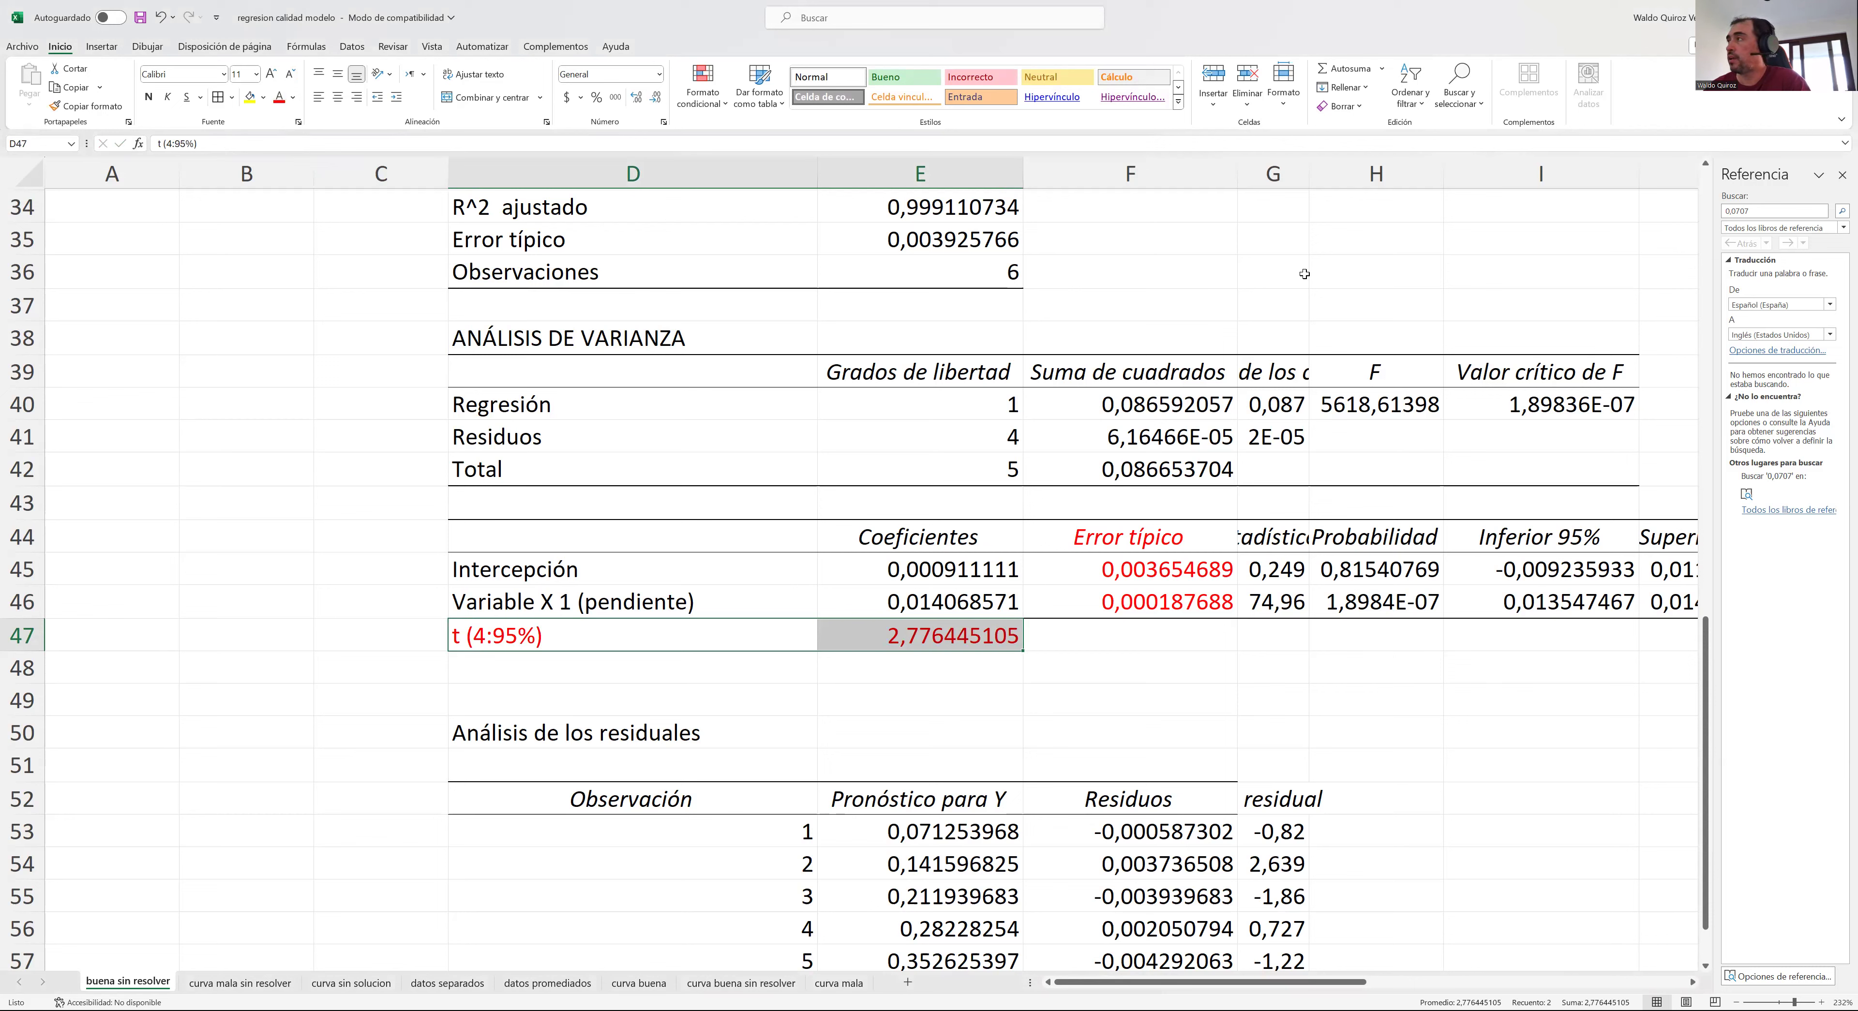
- Widen column G to fit its contents and insert a blank column before it, beside the Error típico column
{"action": "double_click", "coordinate": [1307, 167]}
{"action": "left_click", "coordinate": [1256, 166]}
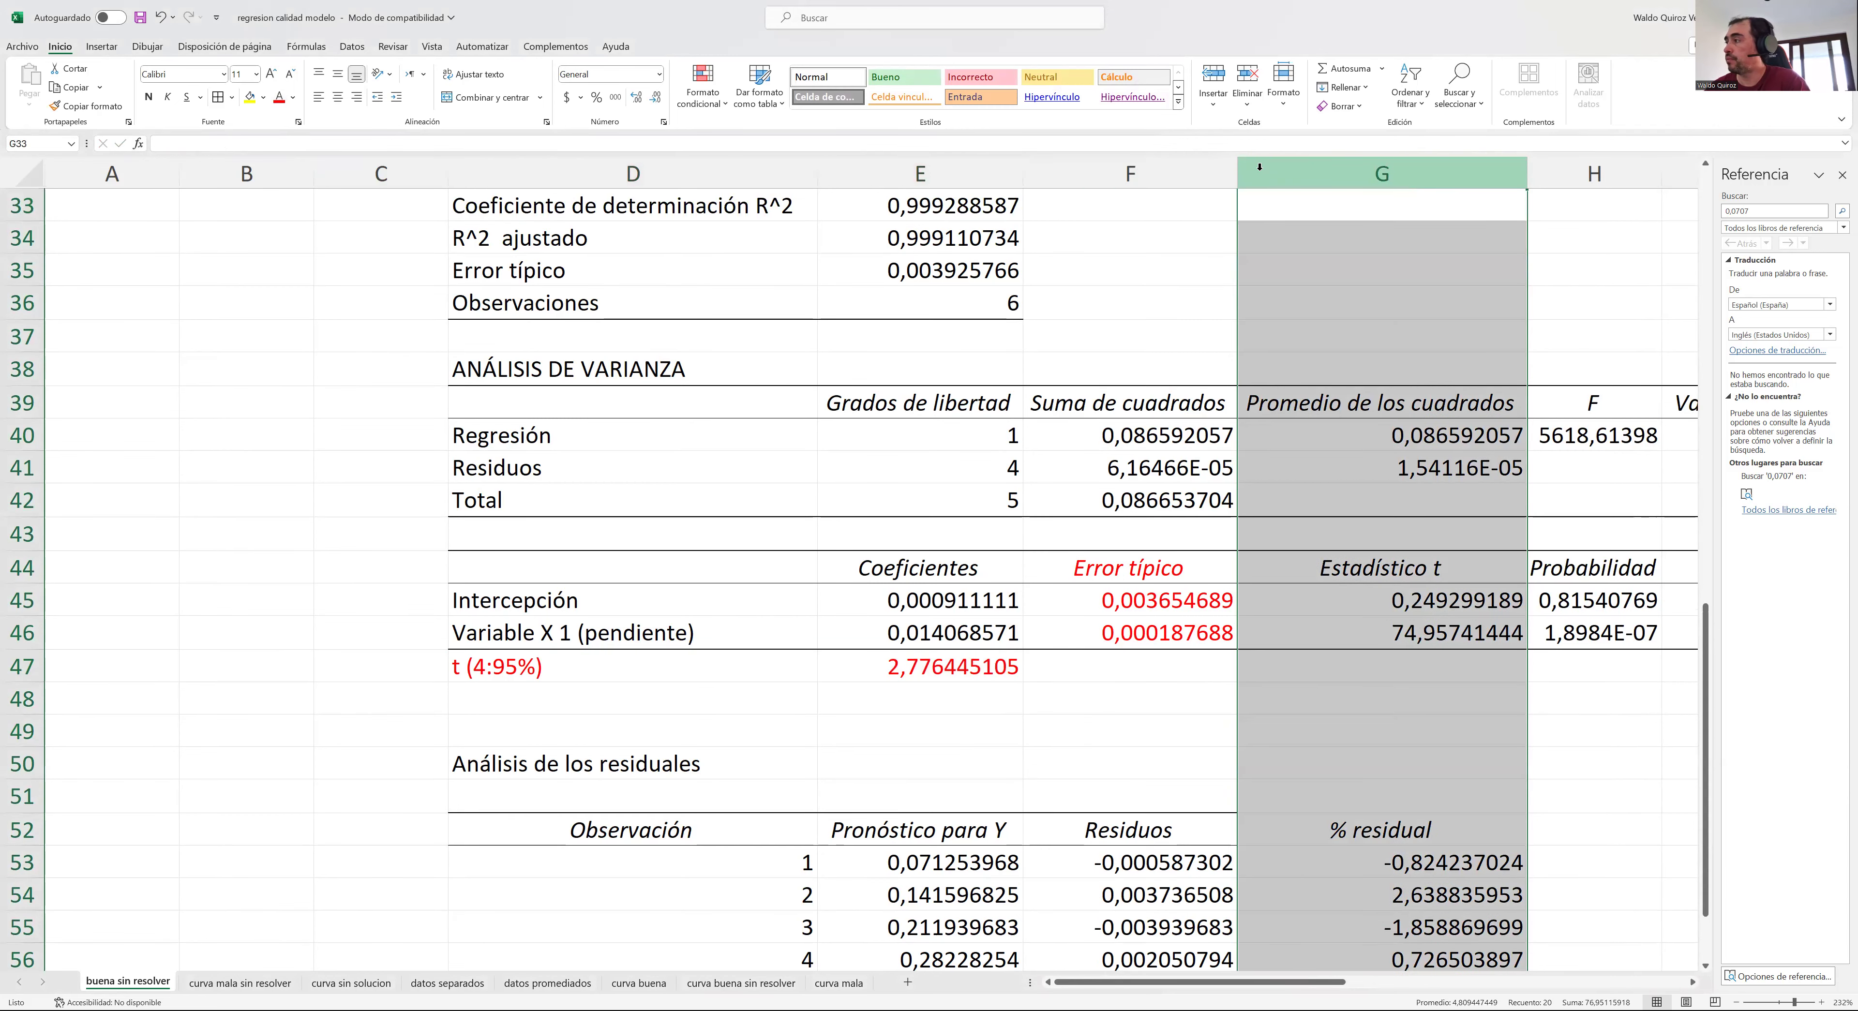
{"action": "right_click", "coordinate": [1260, 178]}
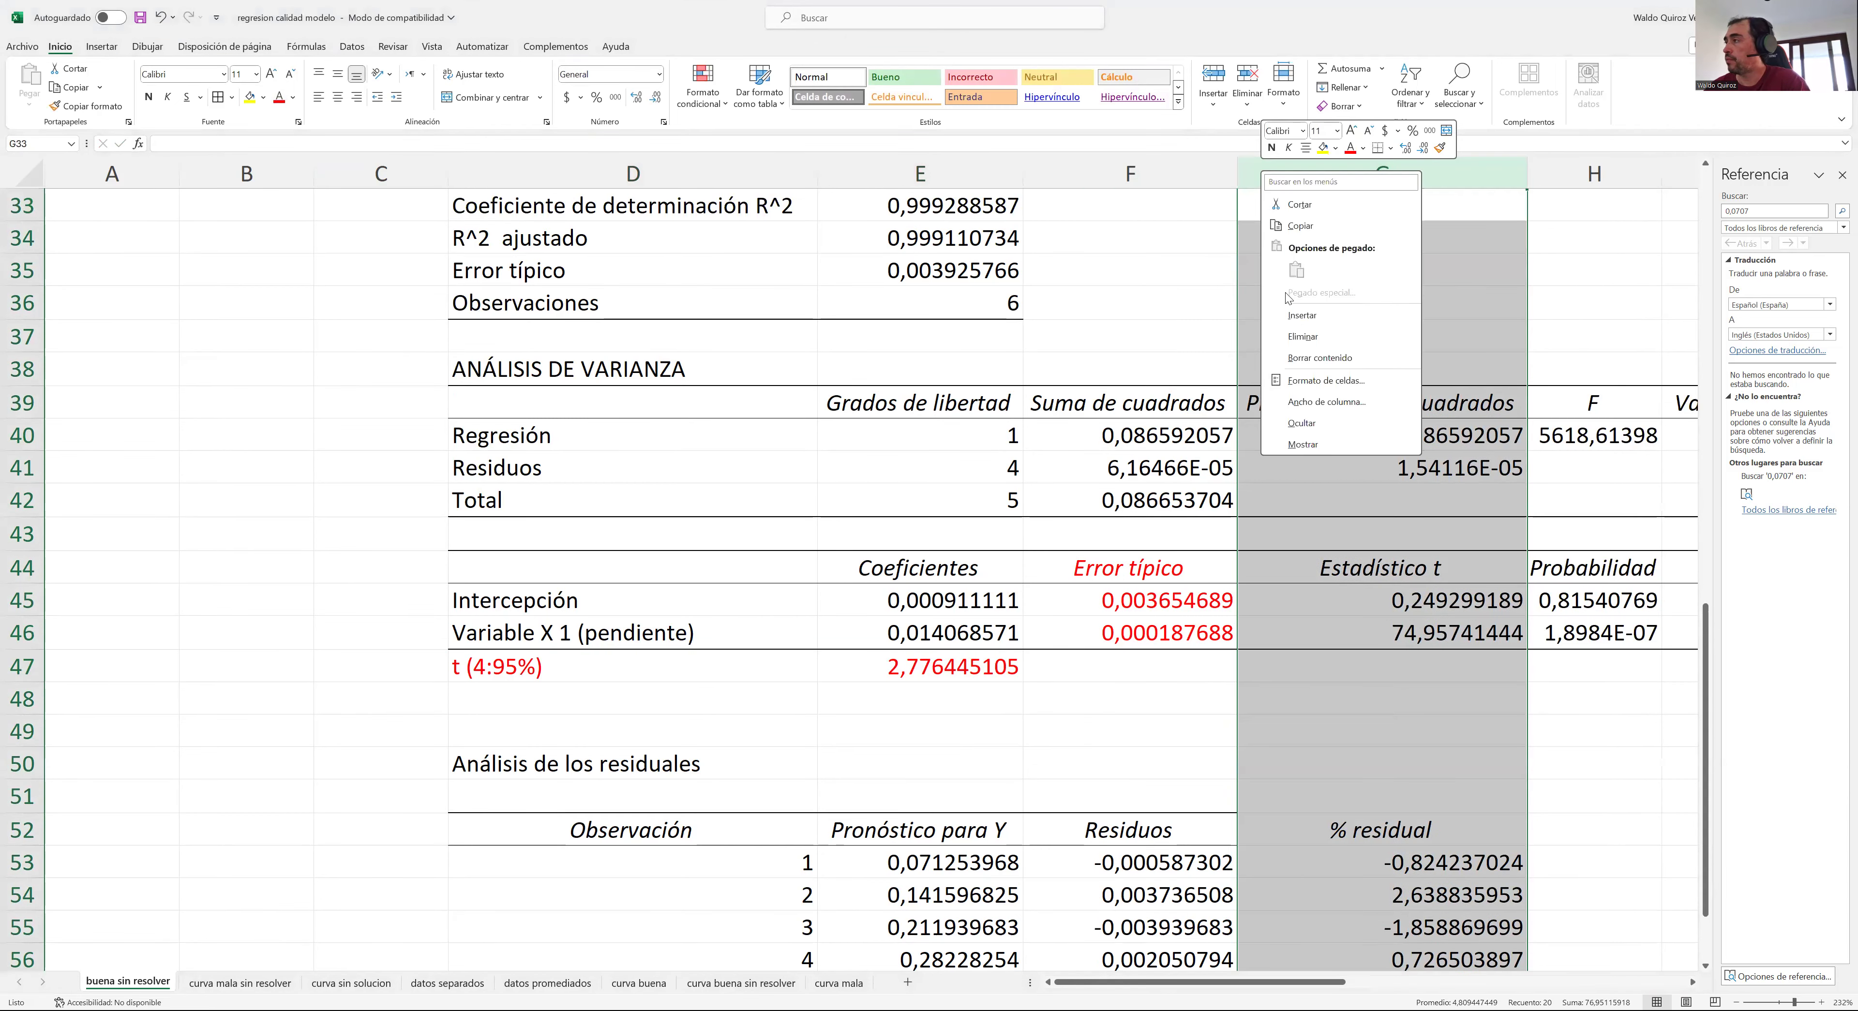
{"action": "left_click", "coordinate": [1302, 316]}
- Add the header "Límite de confianza" in G44, beside the Error típico header
{"action": "left_click", "coordinate": [1292, 572]}
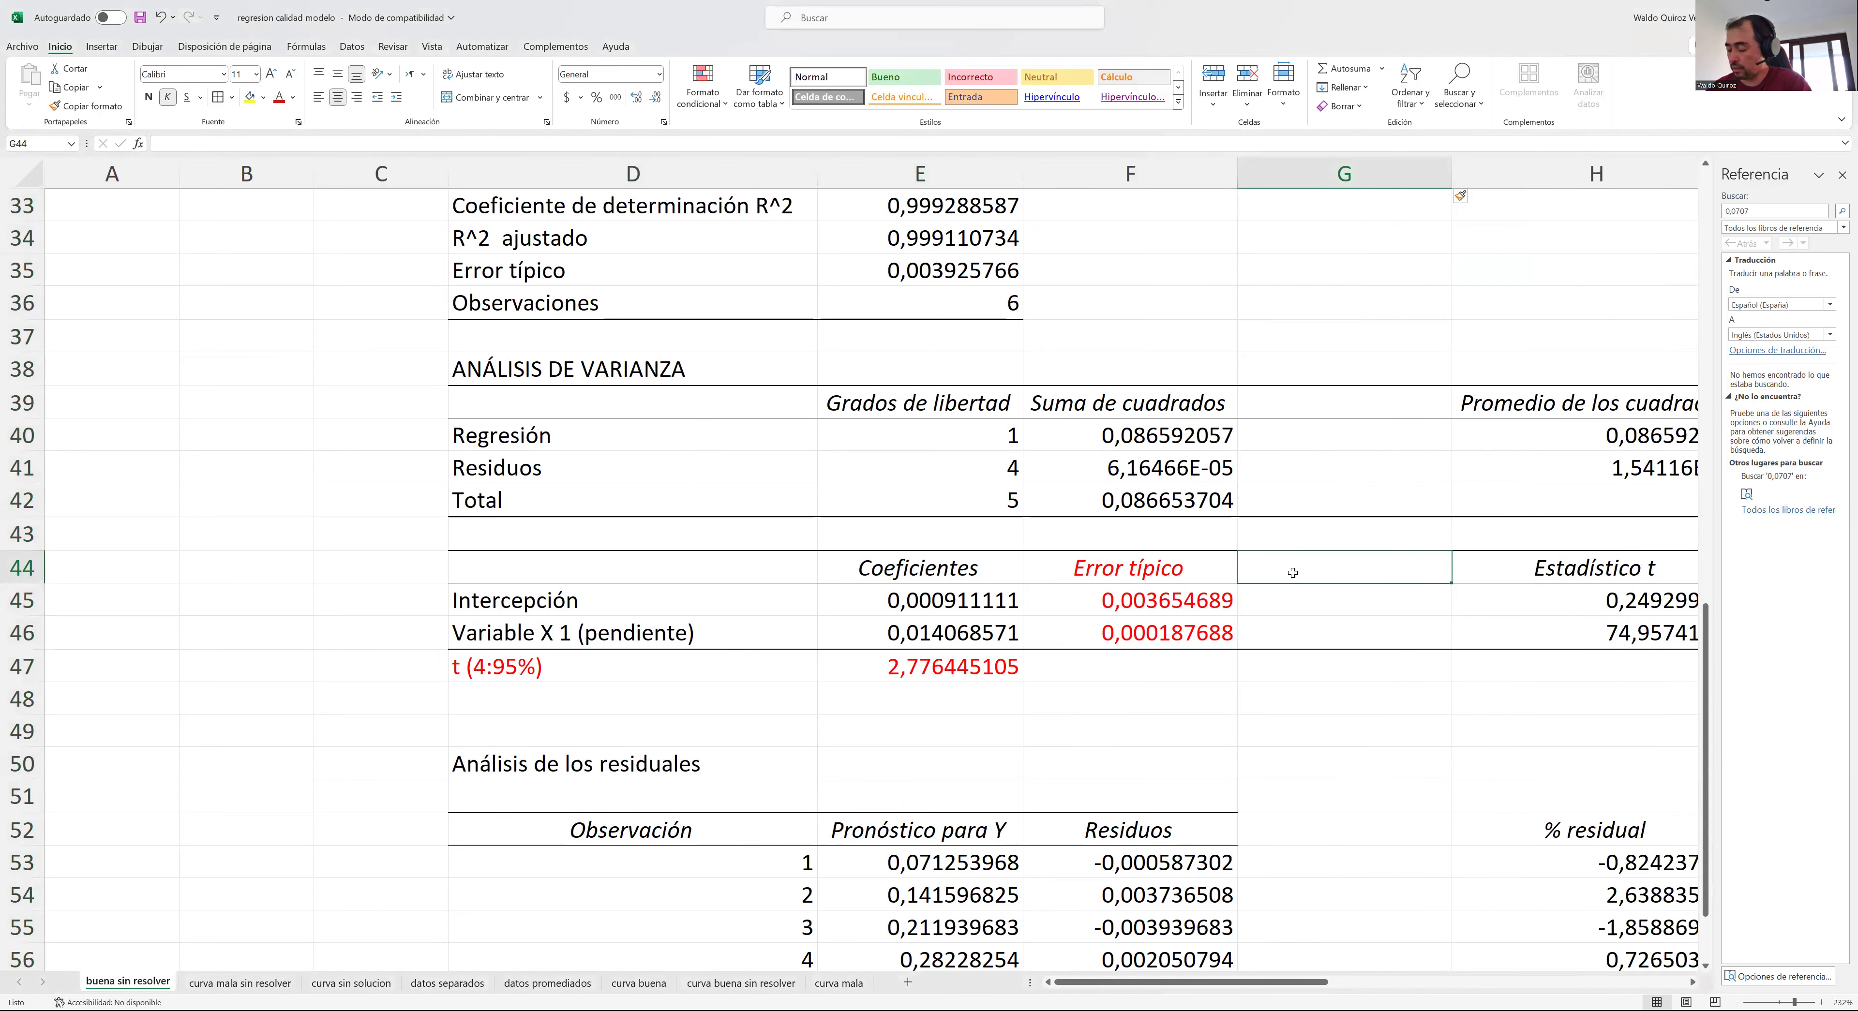
{"action": "type", "text": "Límite "}
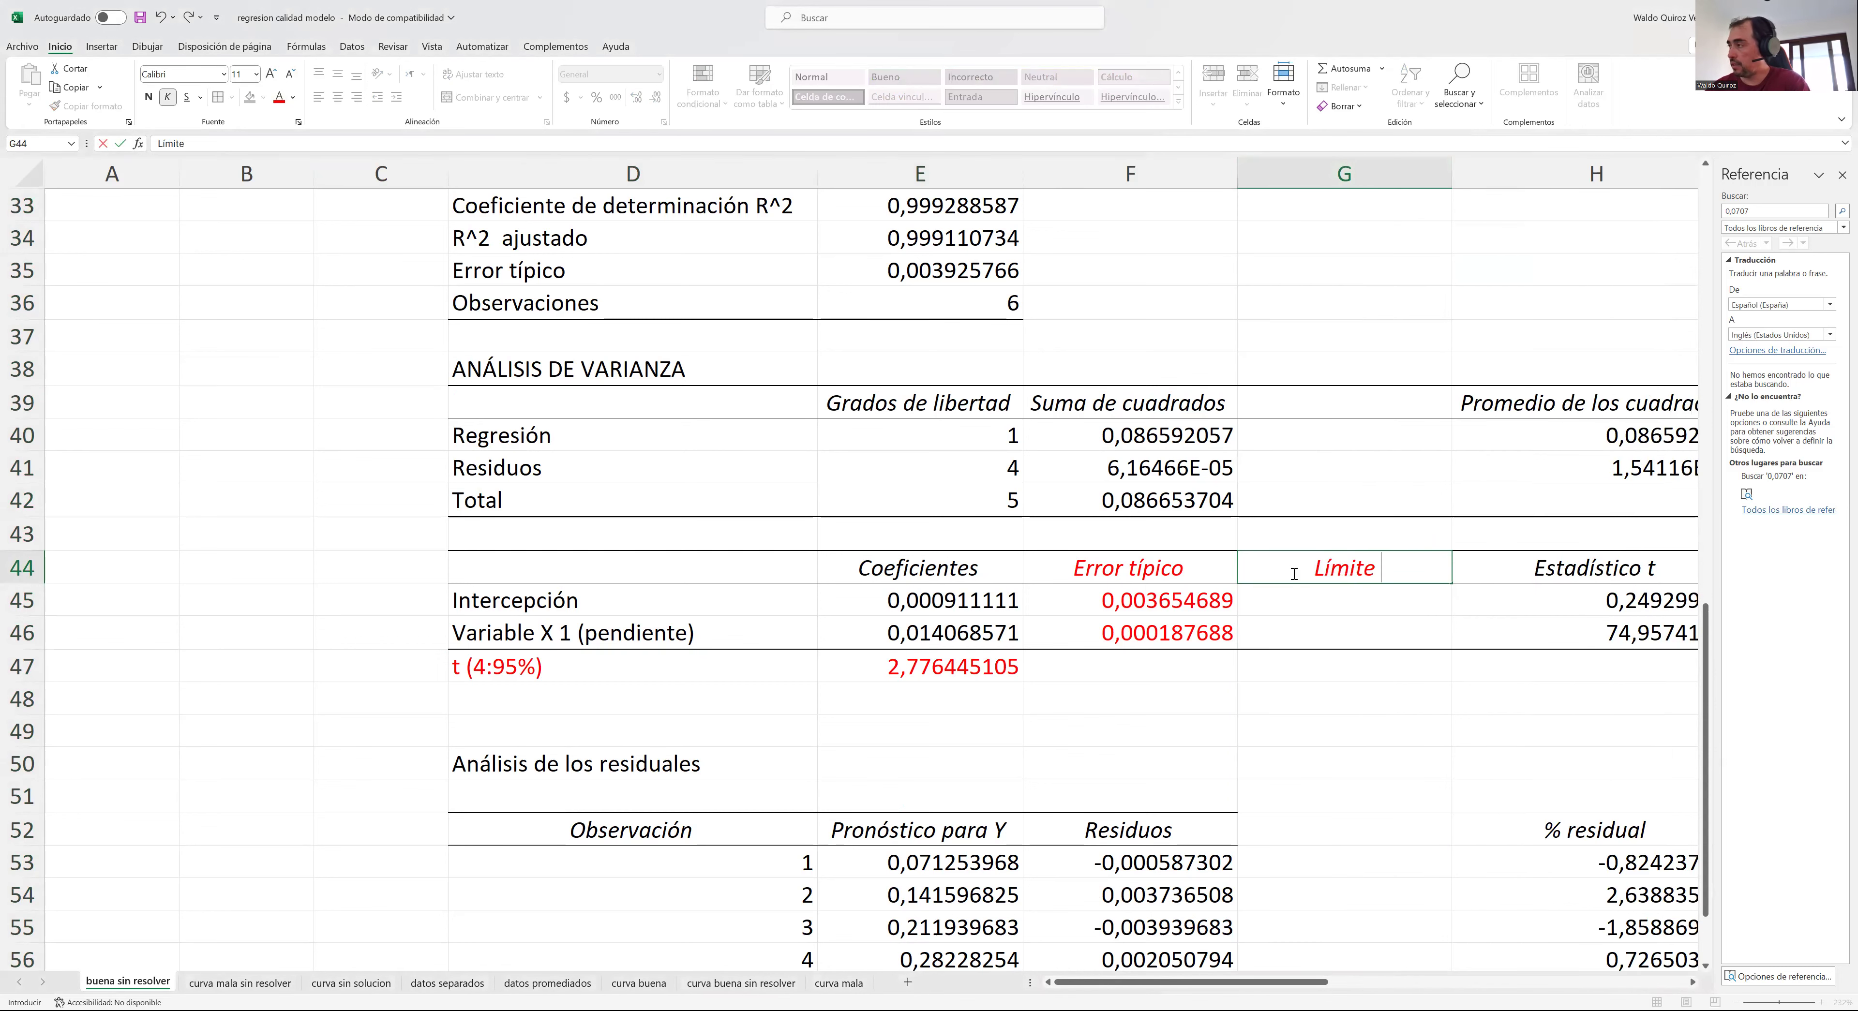
{"action": "type", "text": "de confianza"}
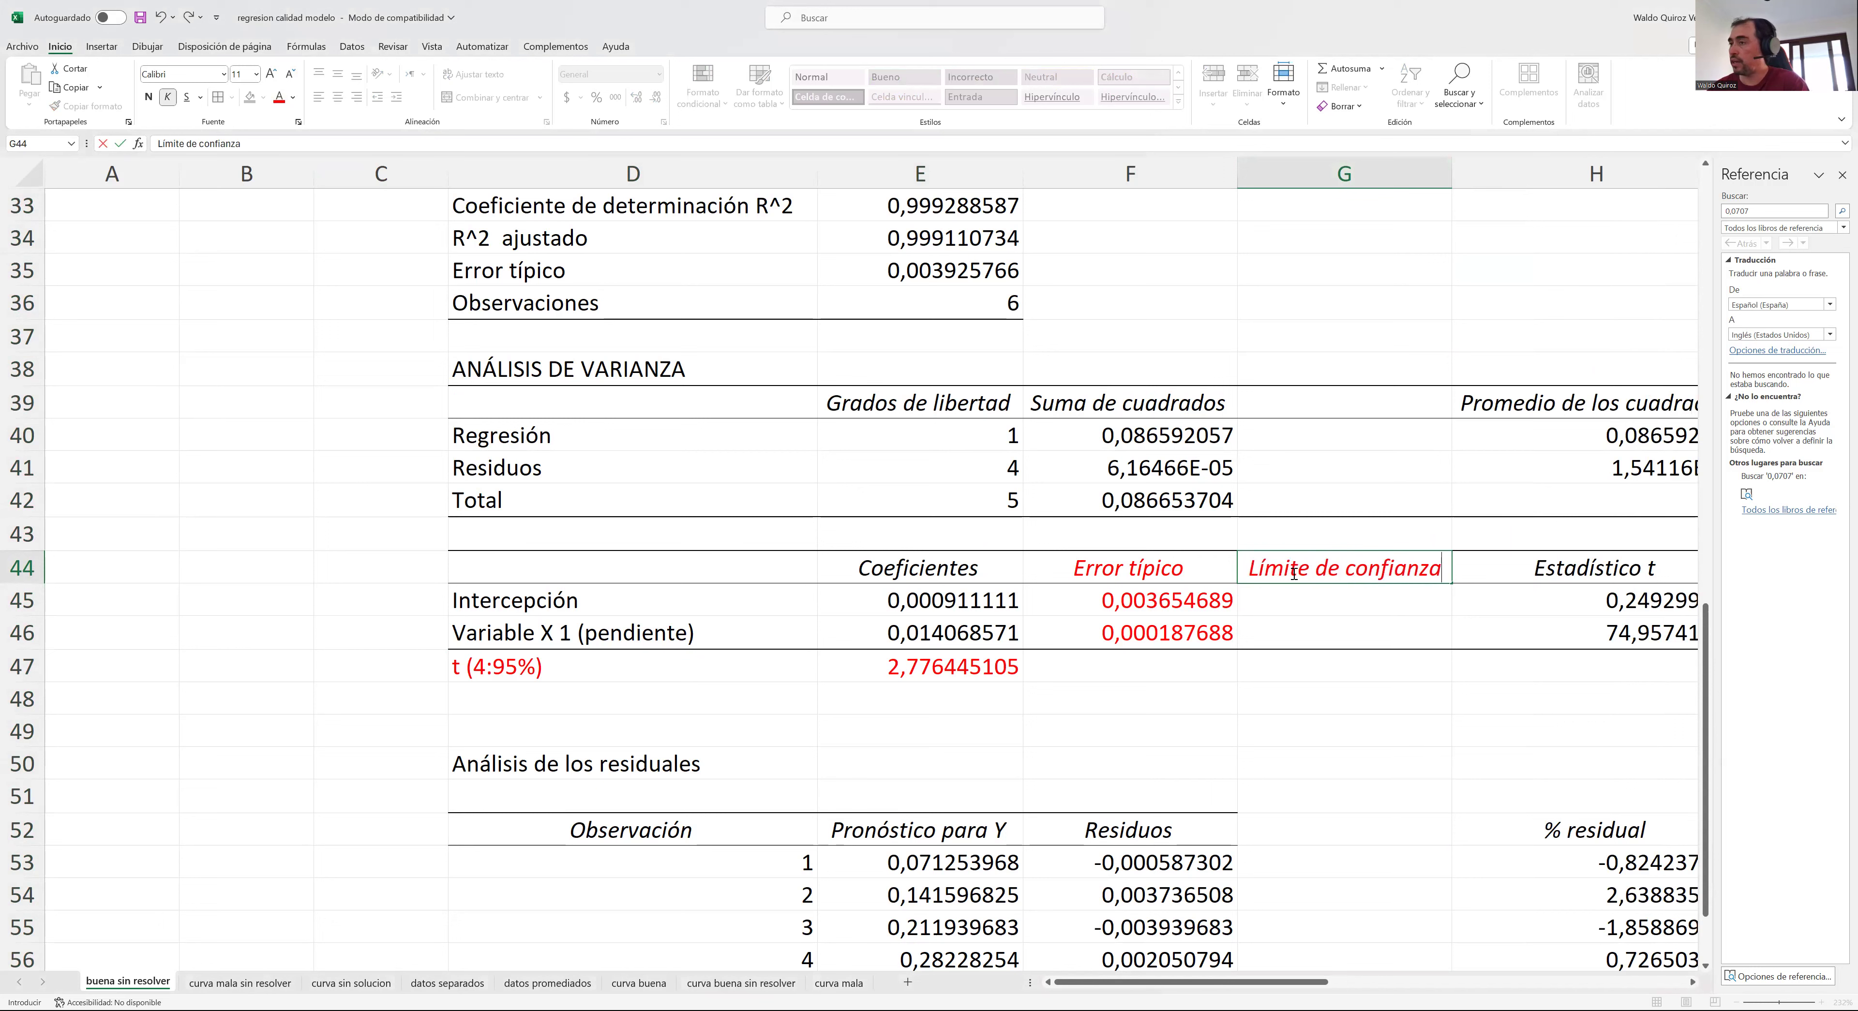
{"action": "key", "text": "Return"}
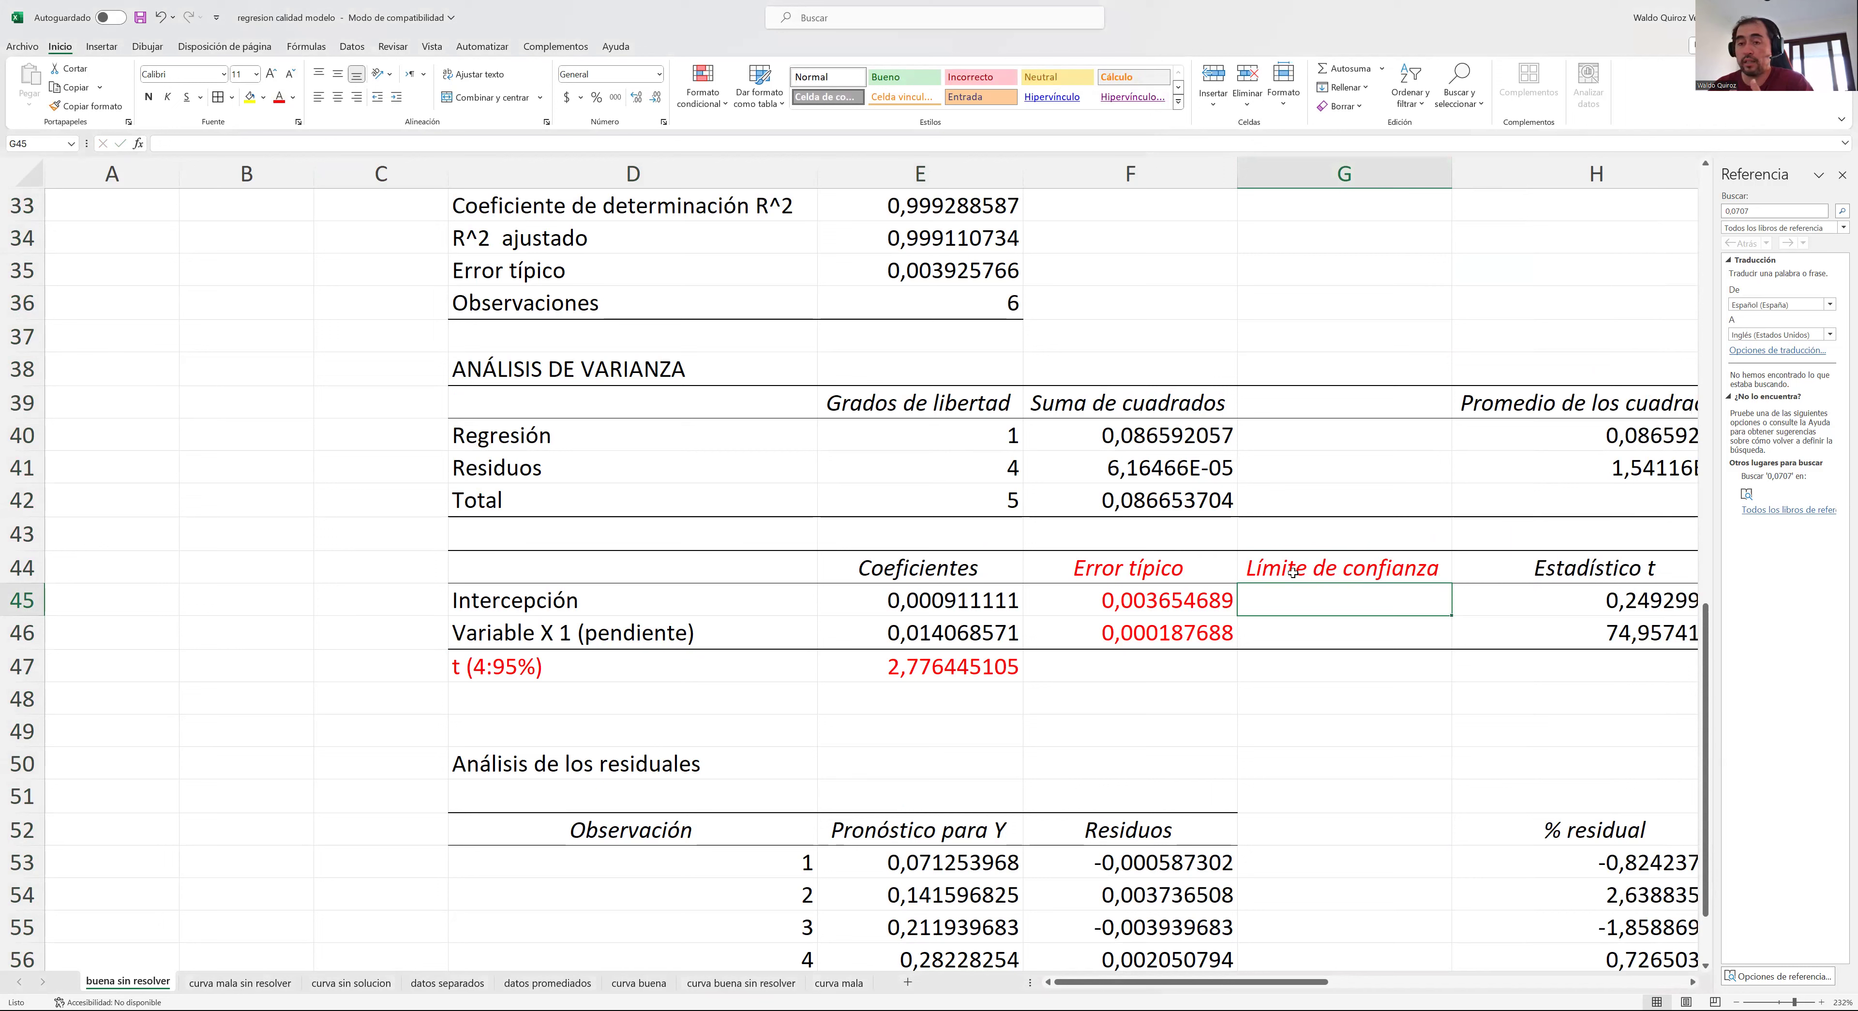
- Calculate the intercept's confidence limit in G45 as its standard error times t, with the formula =F45*E47
{"action": "type", "text": "="}
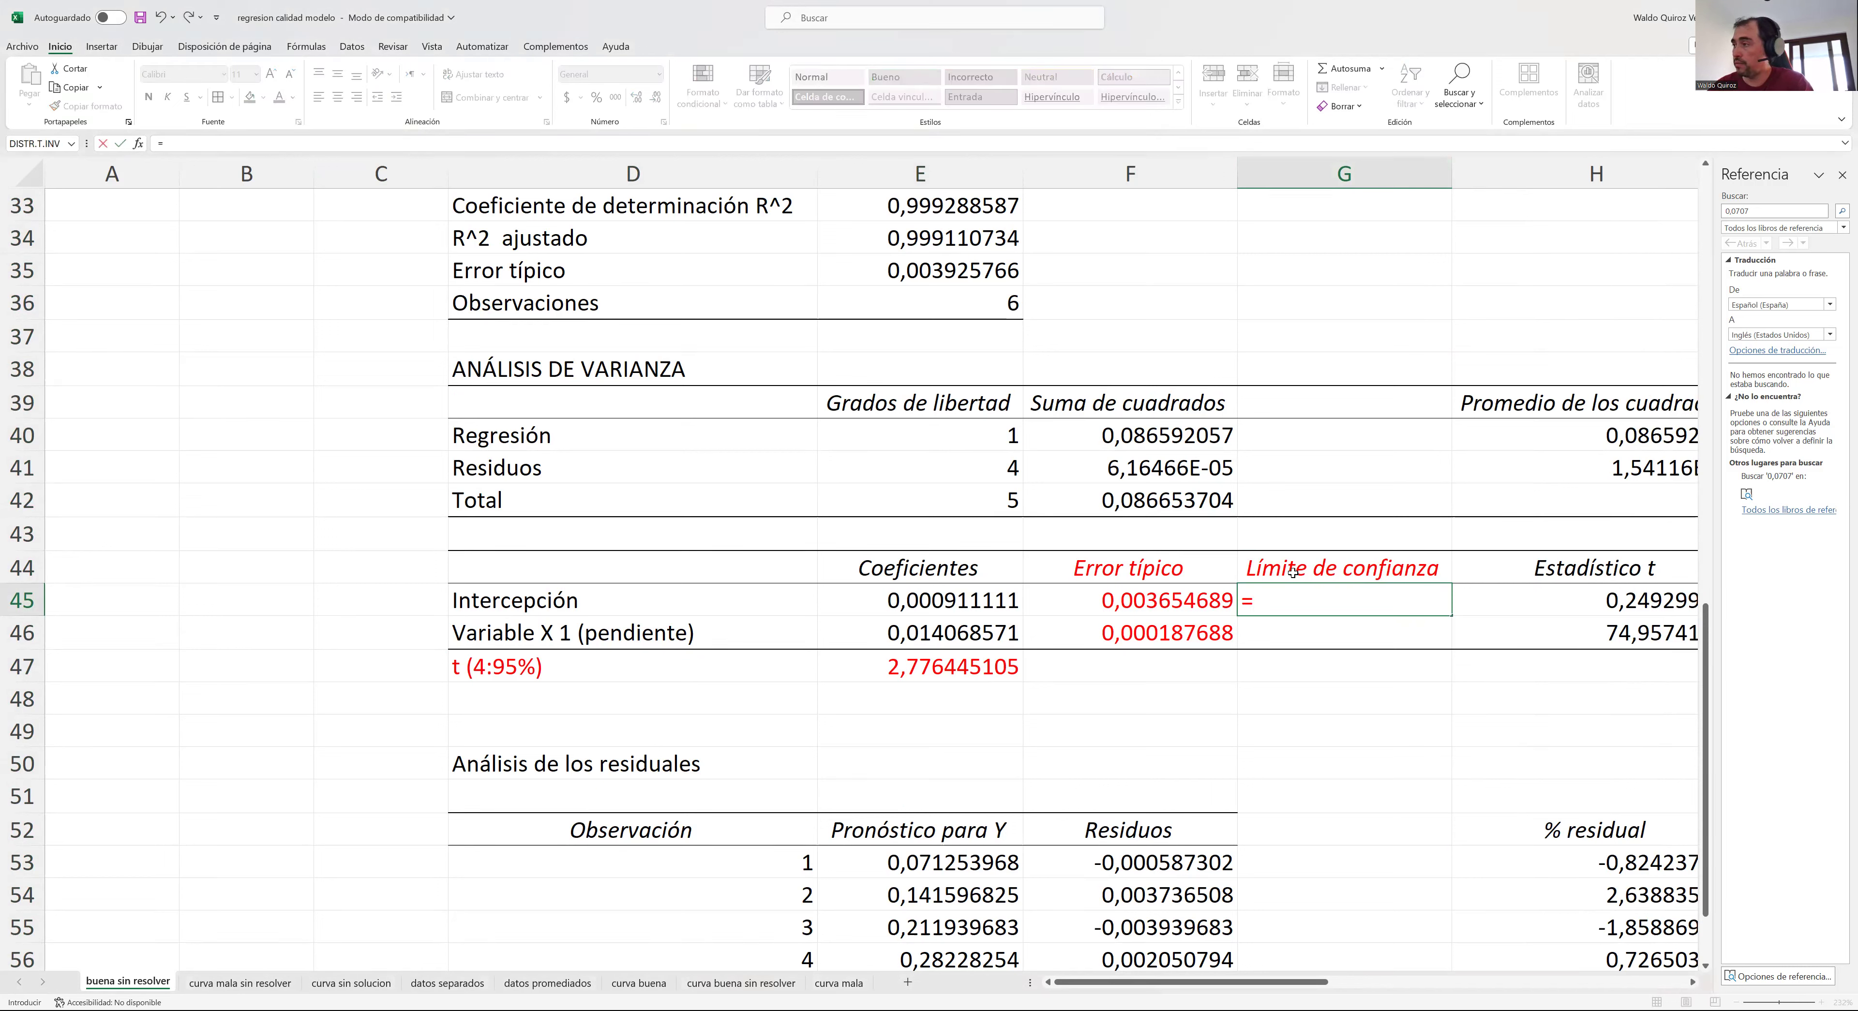
{"action": "left_click", "coordinate": [1170, 604]}
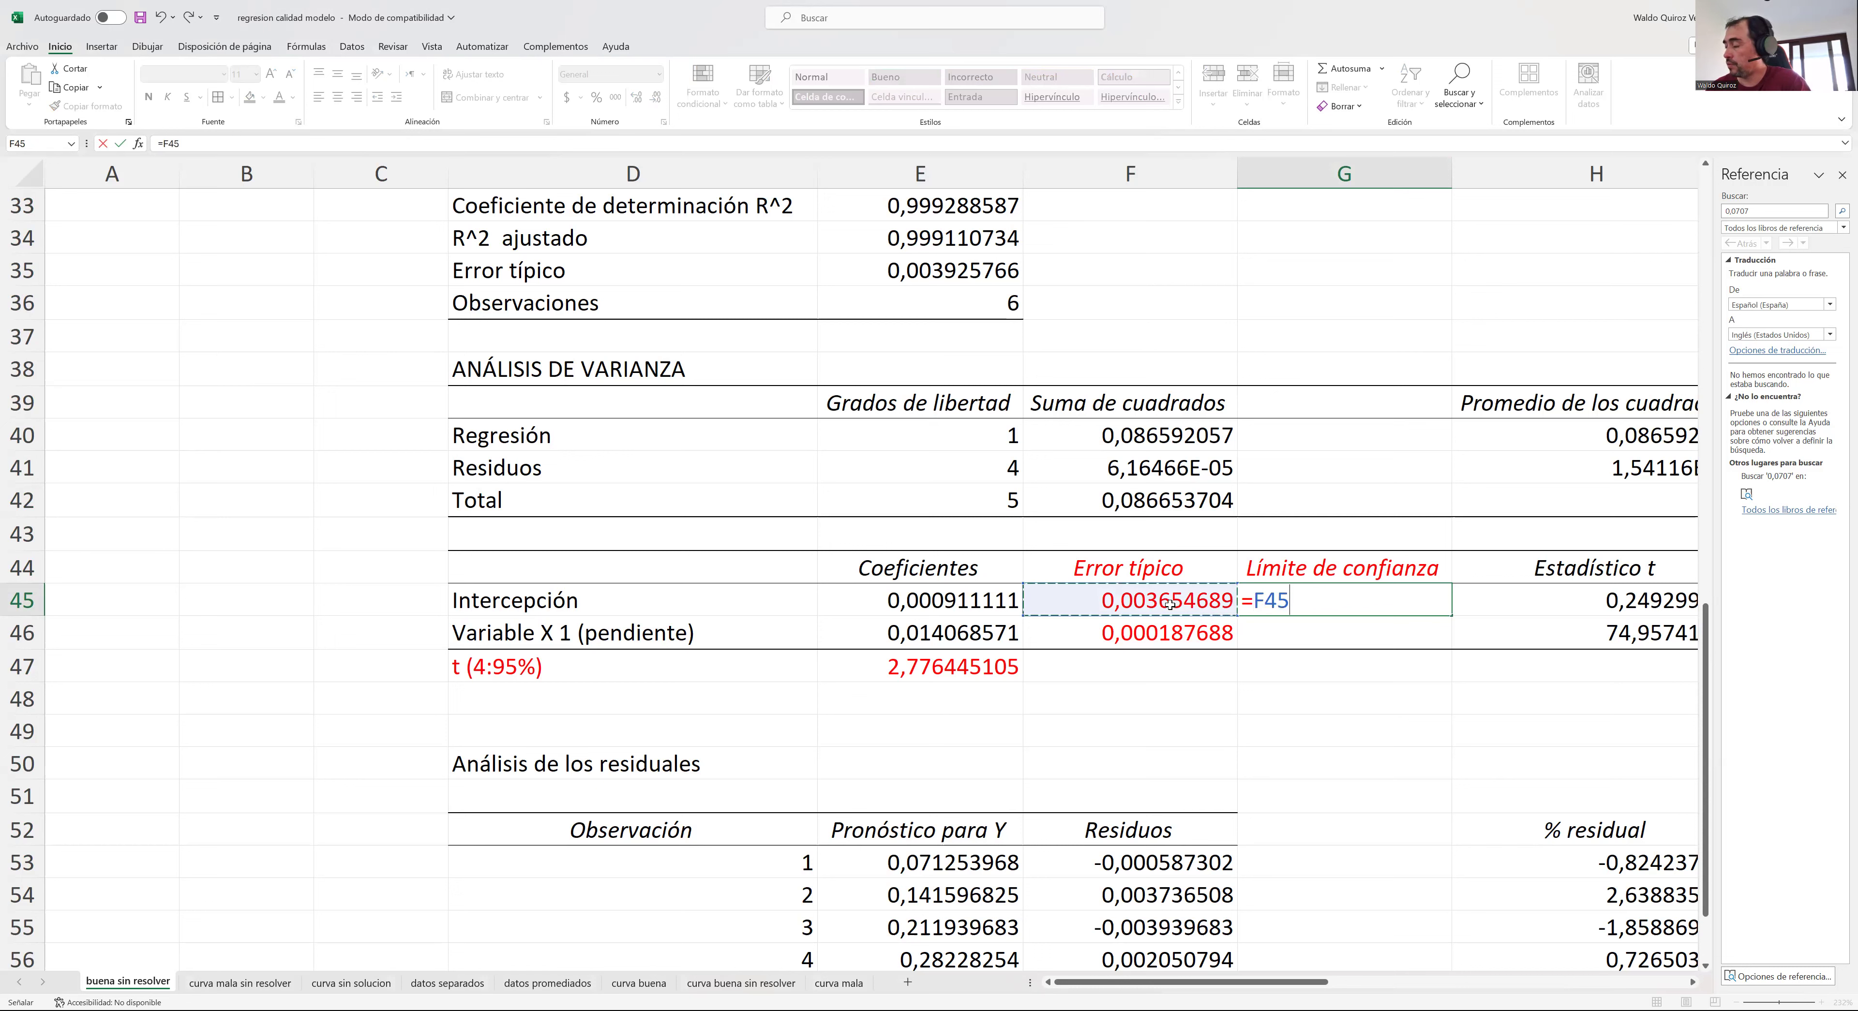
{"action": "type", "text": "*"}
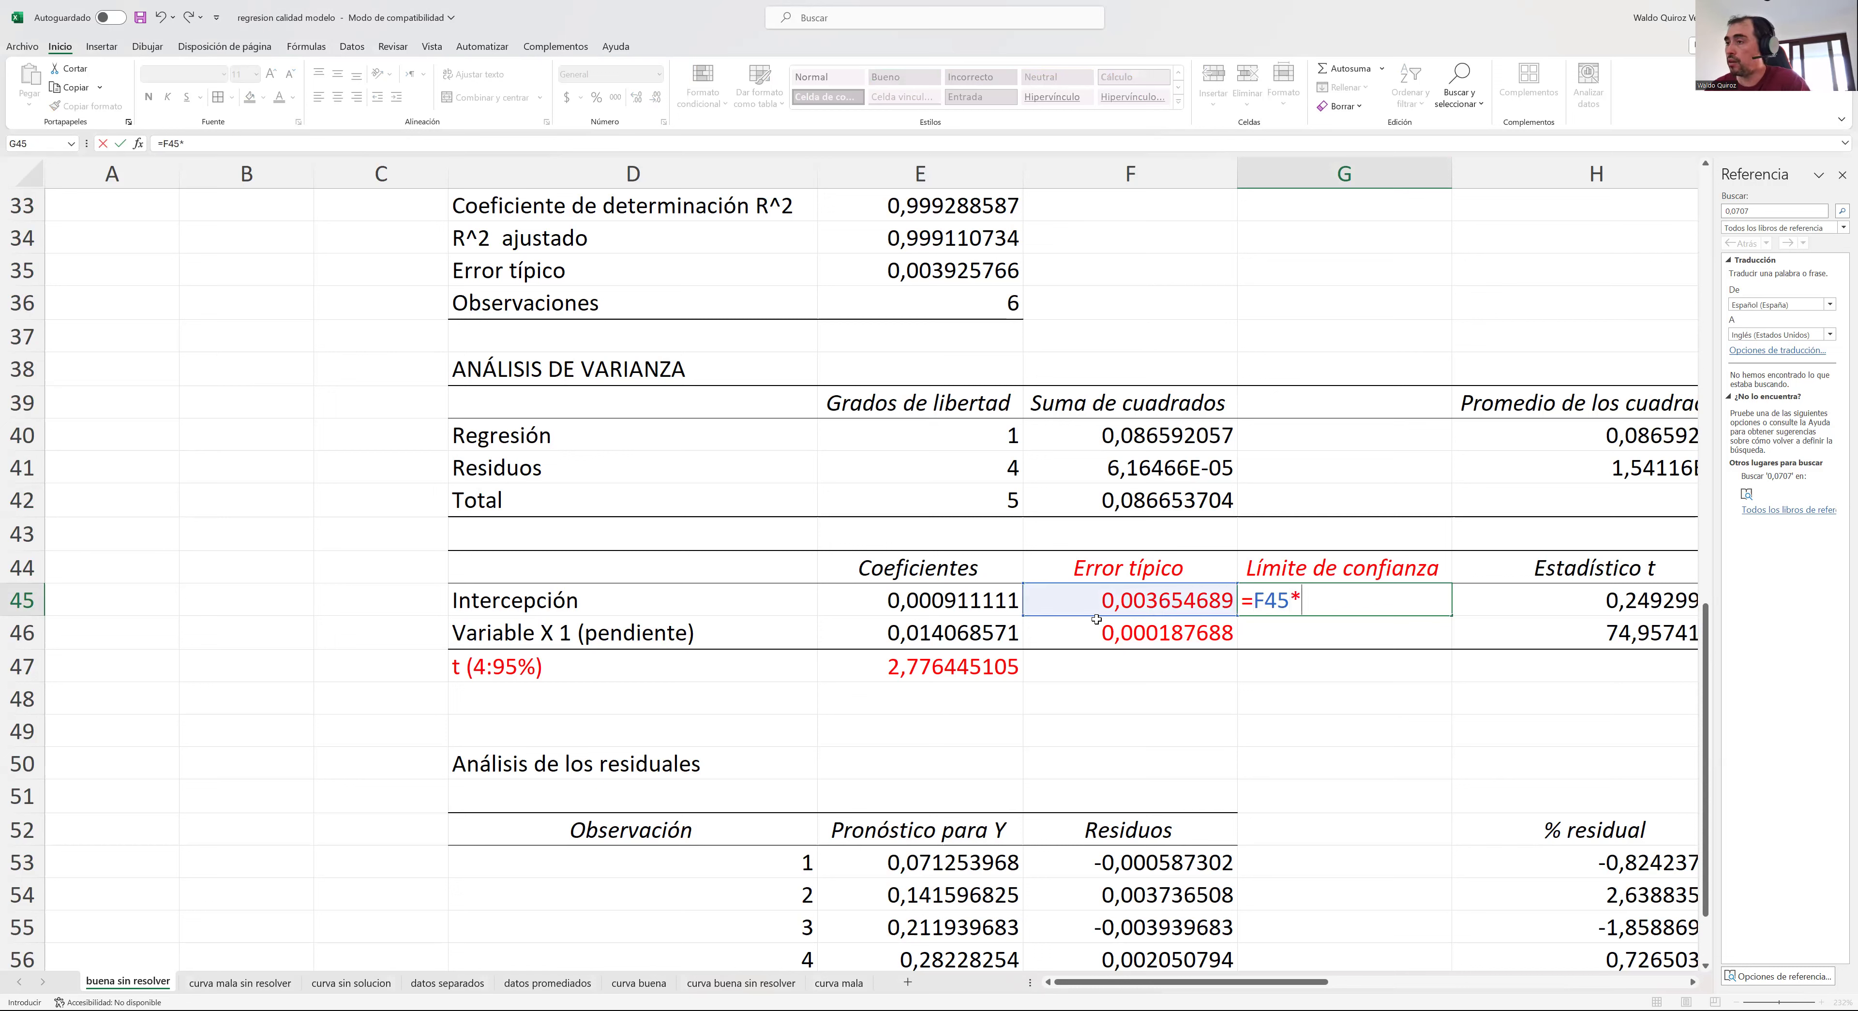
{"action": "left_click", "coordinate": [959, 662]}
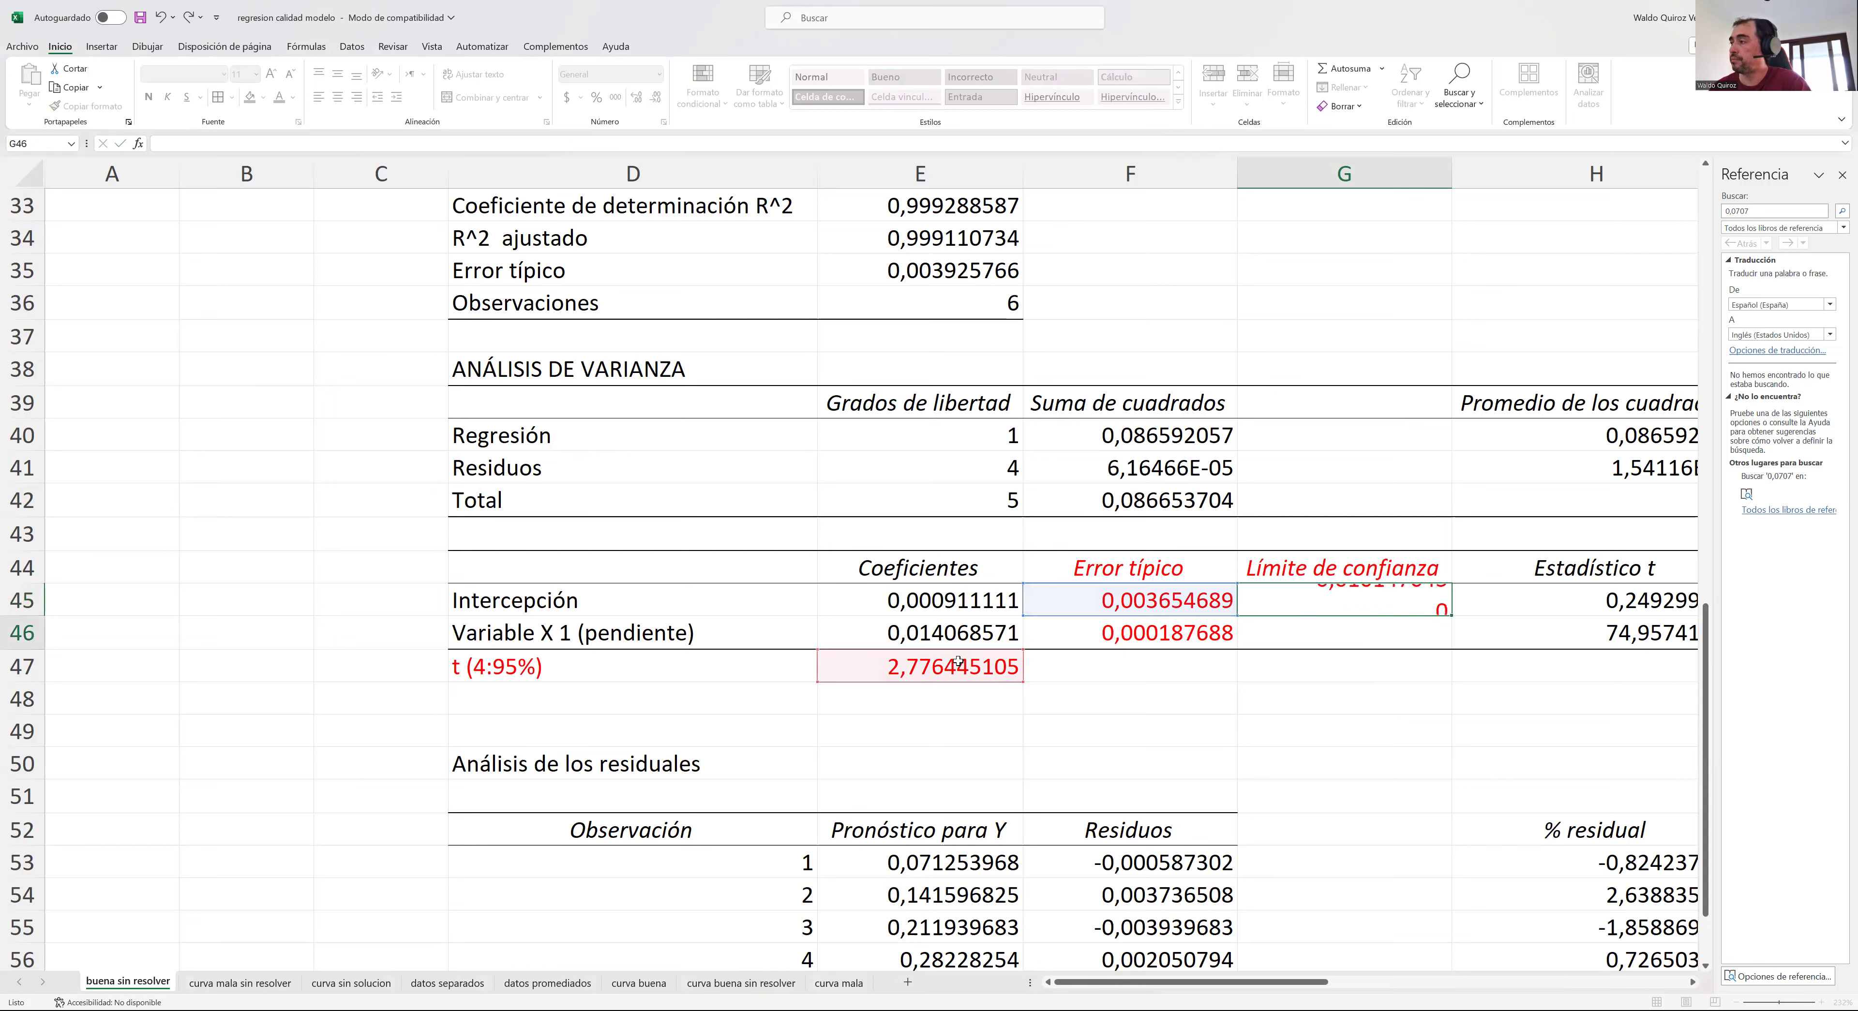
{"action": "key", "text": "Return"}
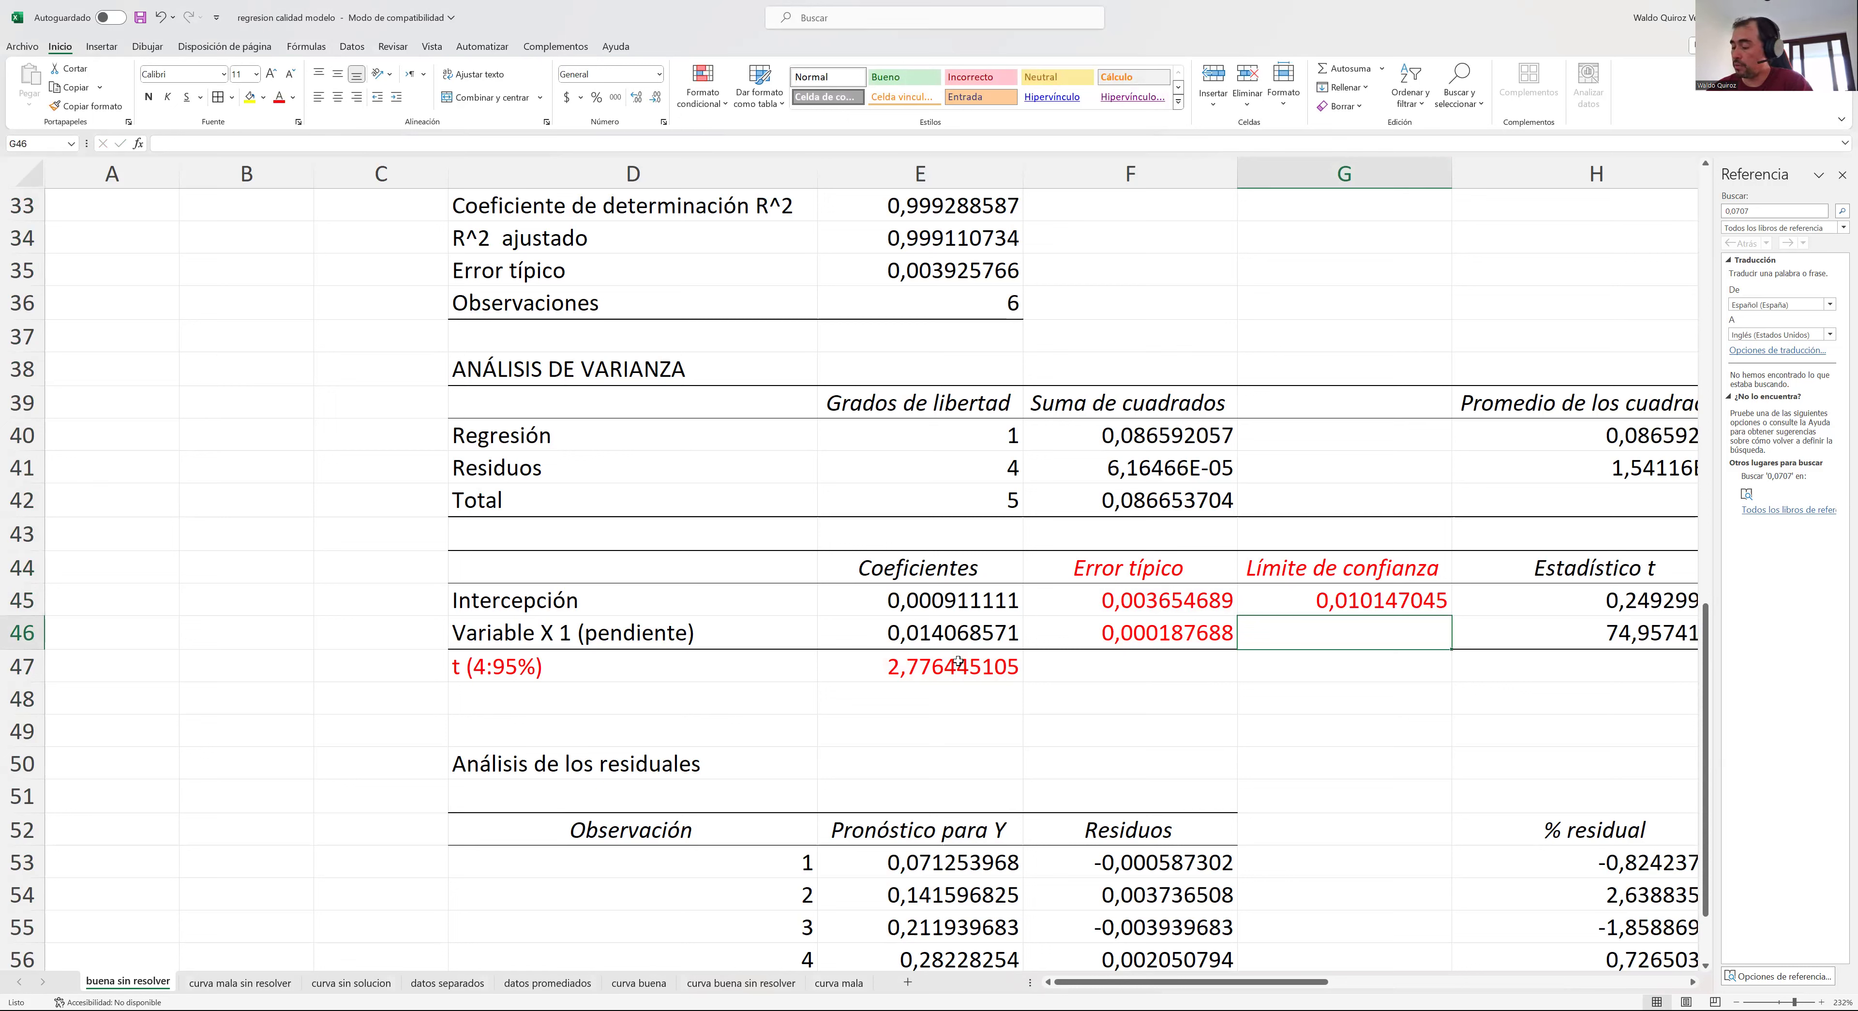
- Calculate the slope's confidence limit in G46 with the formula =F46*E47
{"action": "type", "text": "="}
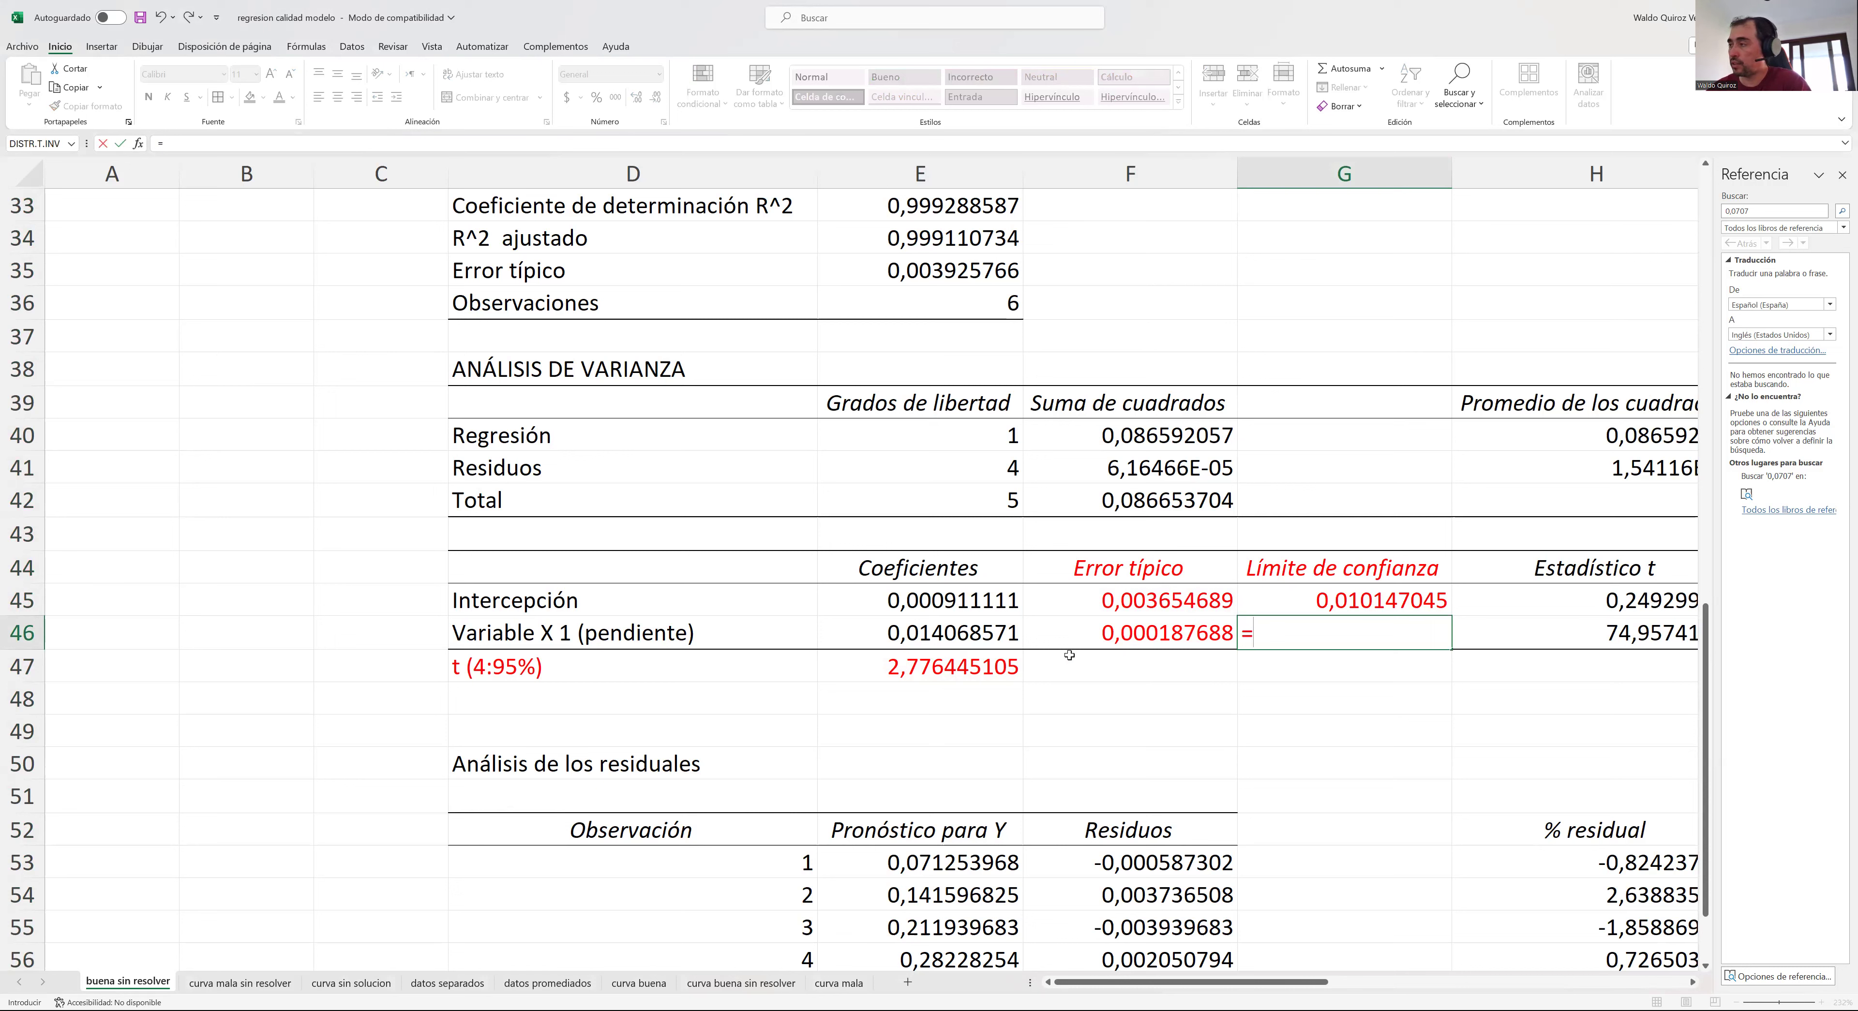
{"action": "left_click", "coordinate": [1107, 633]}
{"action": "type", "text": "*"}
{"action": "left_click", "coordinate": [987, 669]}
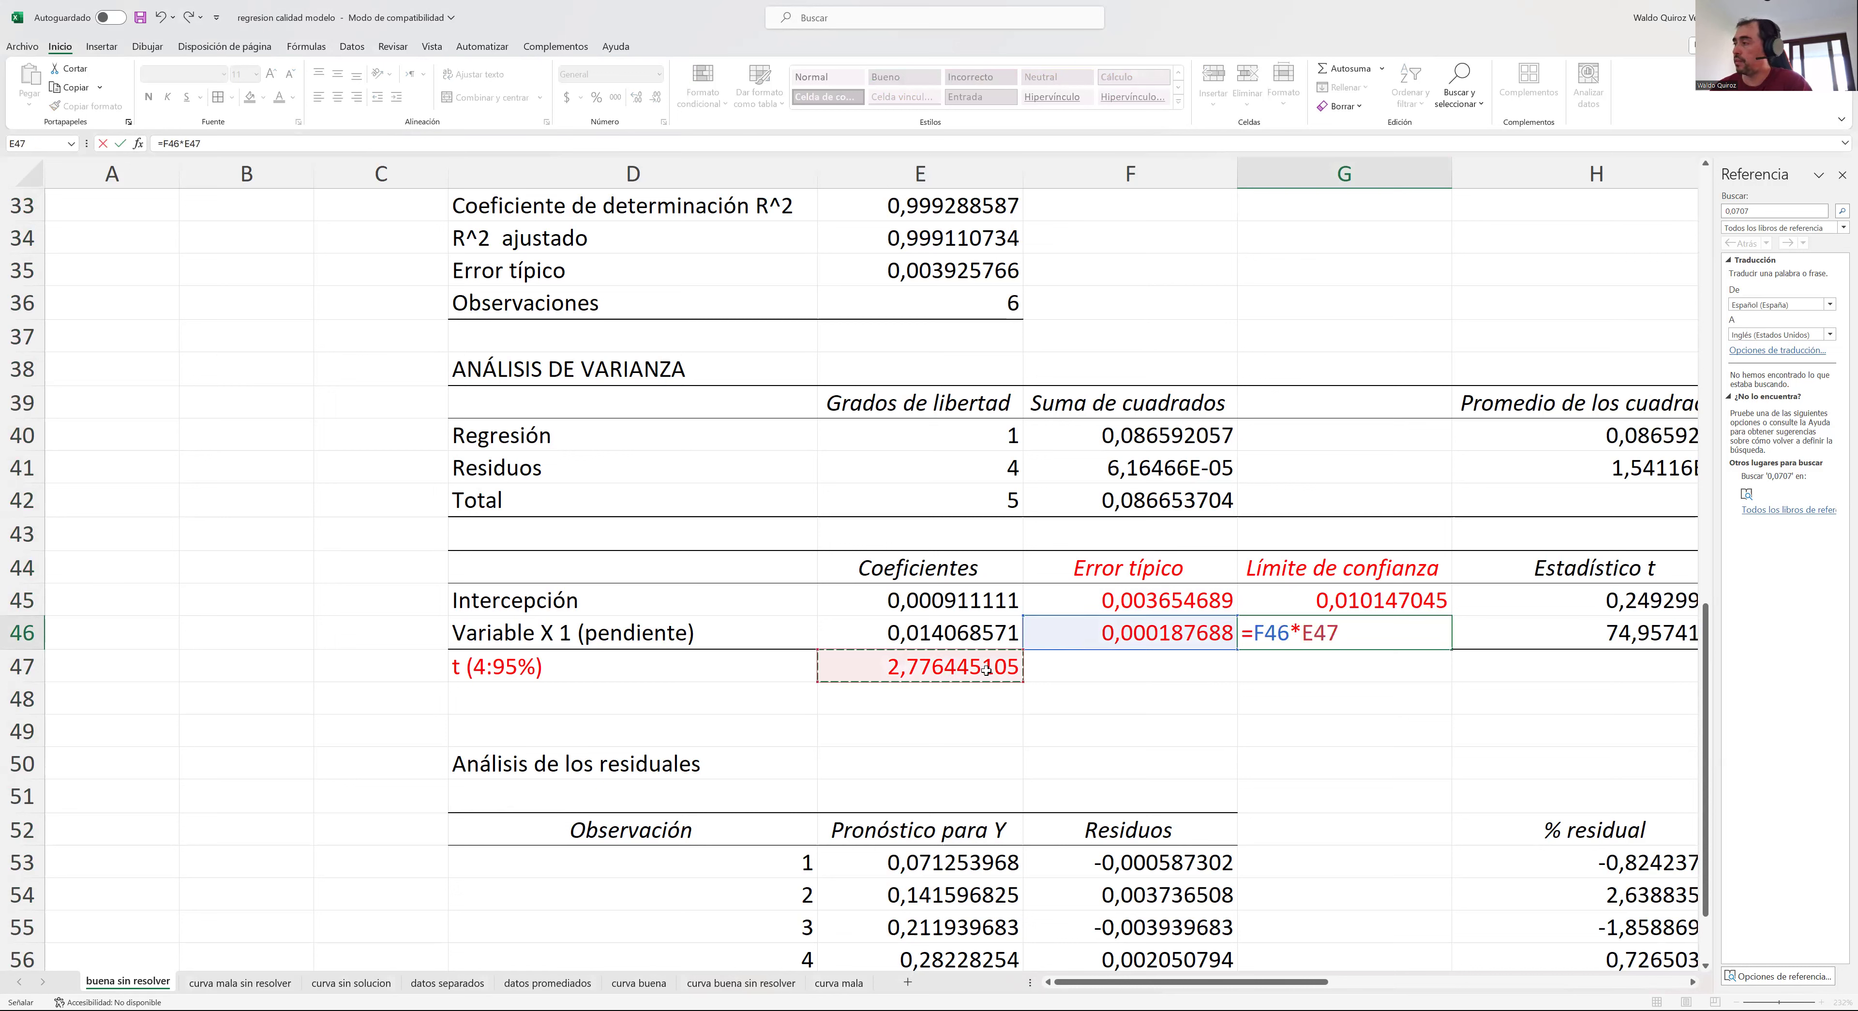
{"action": "key", "text": "Return"}
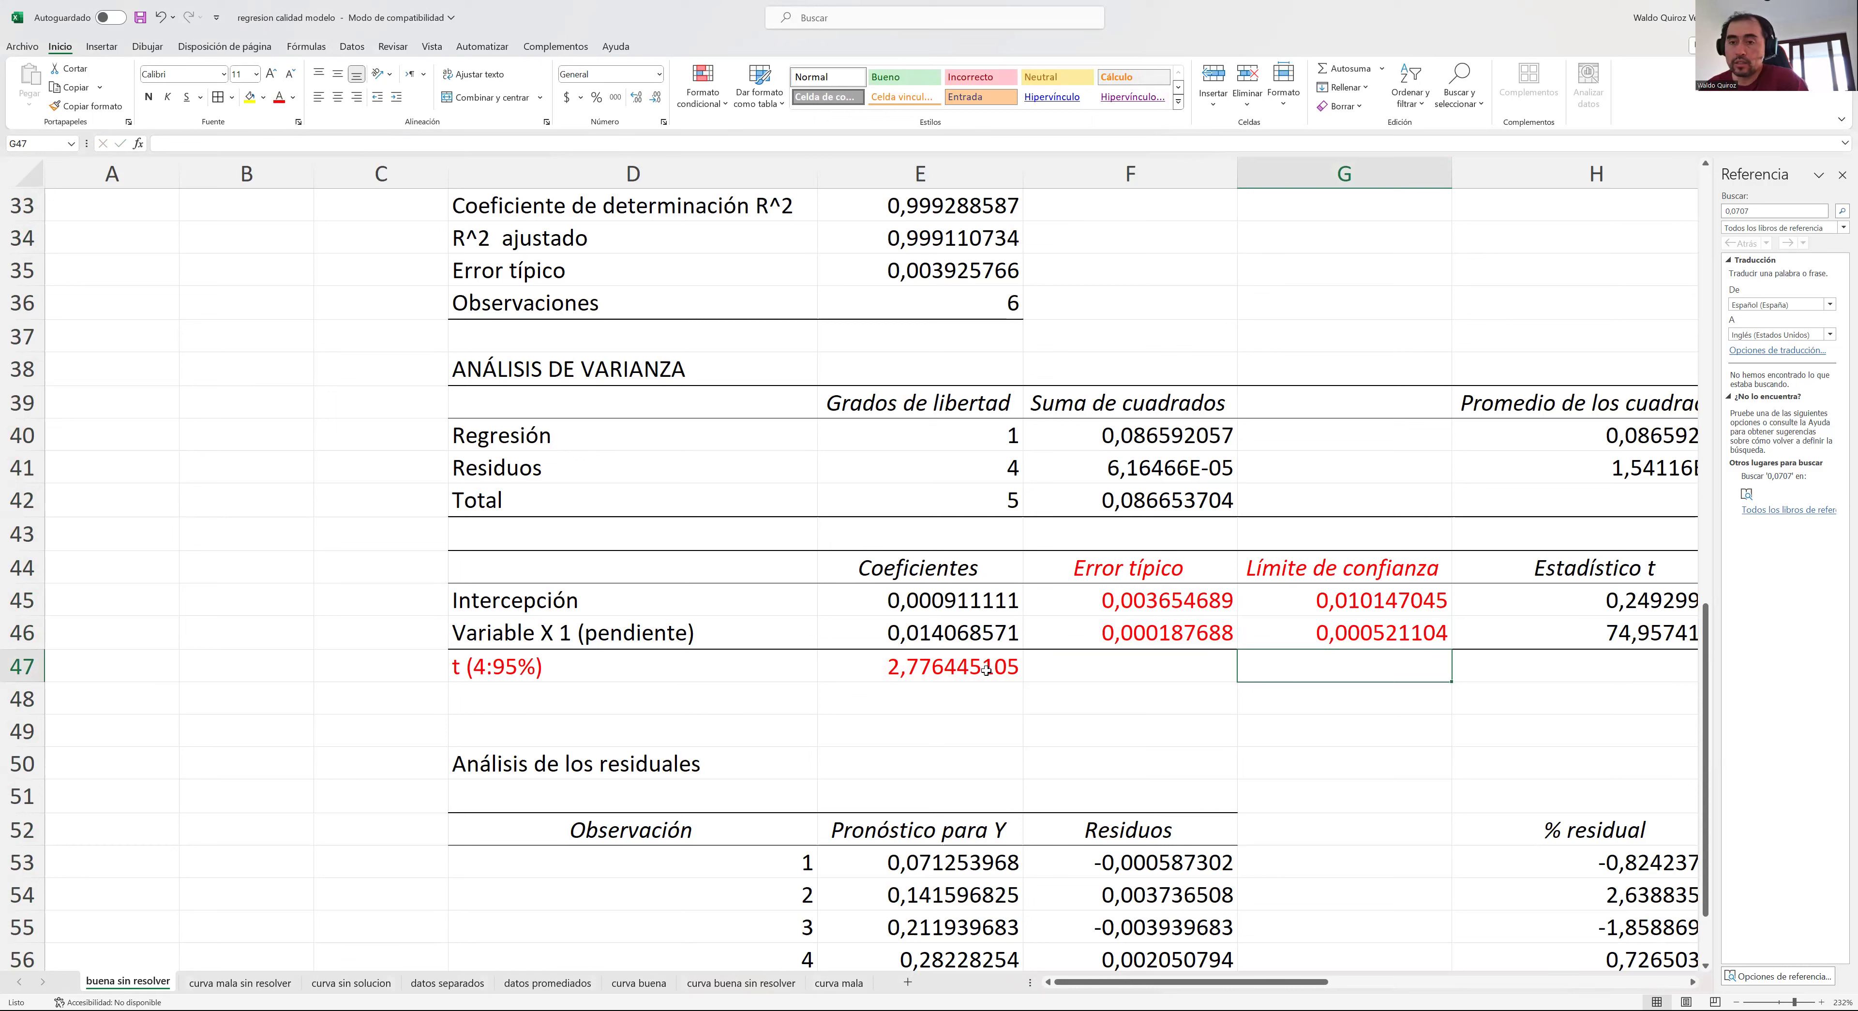
- Check which cells the intercept's confidence limit formula in G45 refers to, leaving the formula as it is
{"action": "left_click", "coordinate": [1338, 601]}
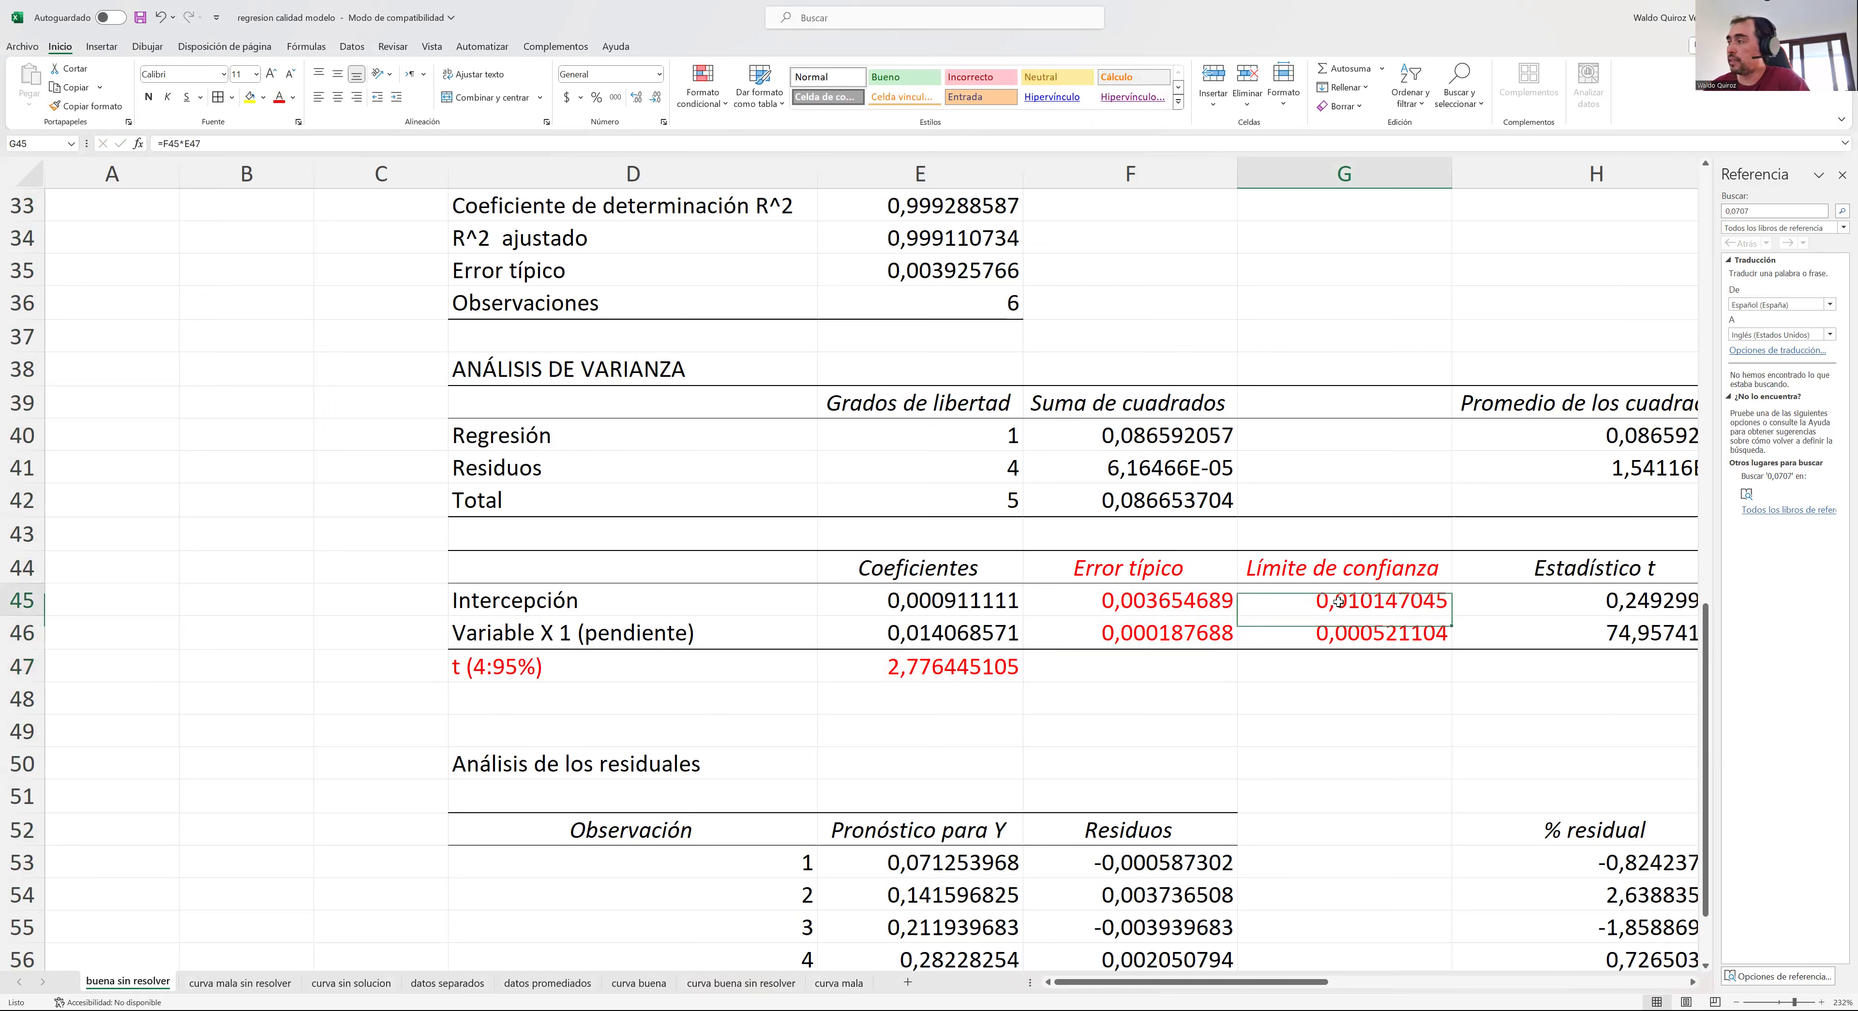
{"action": "double_click", "coordinate": [1347, 601]}
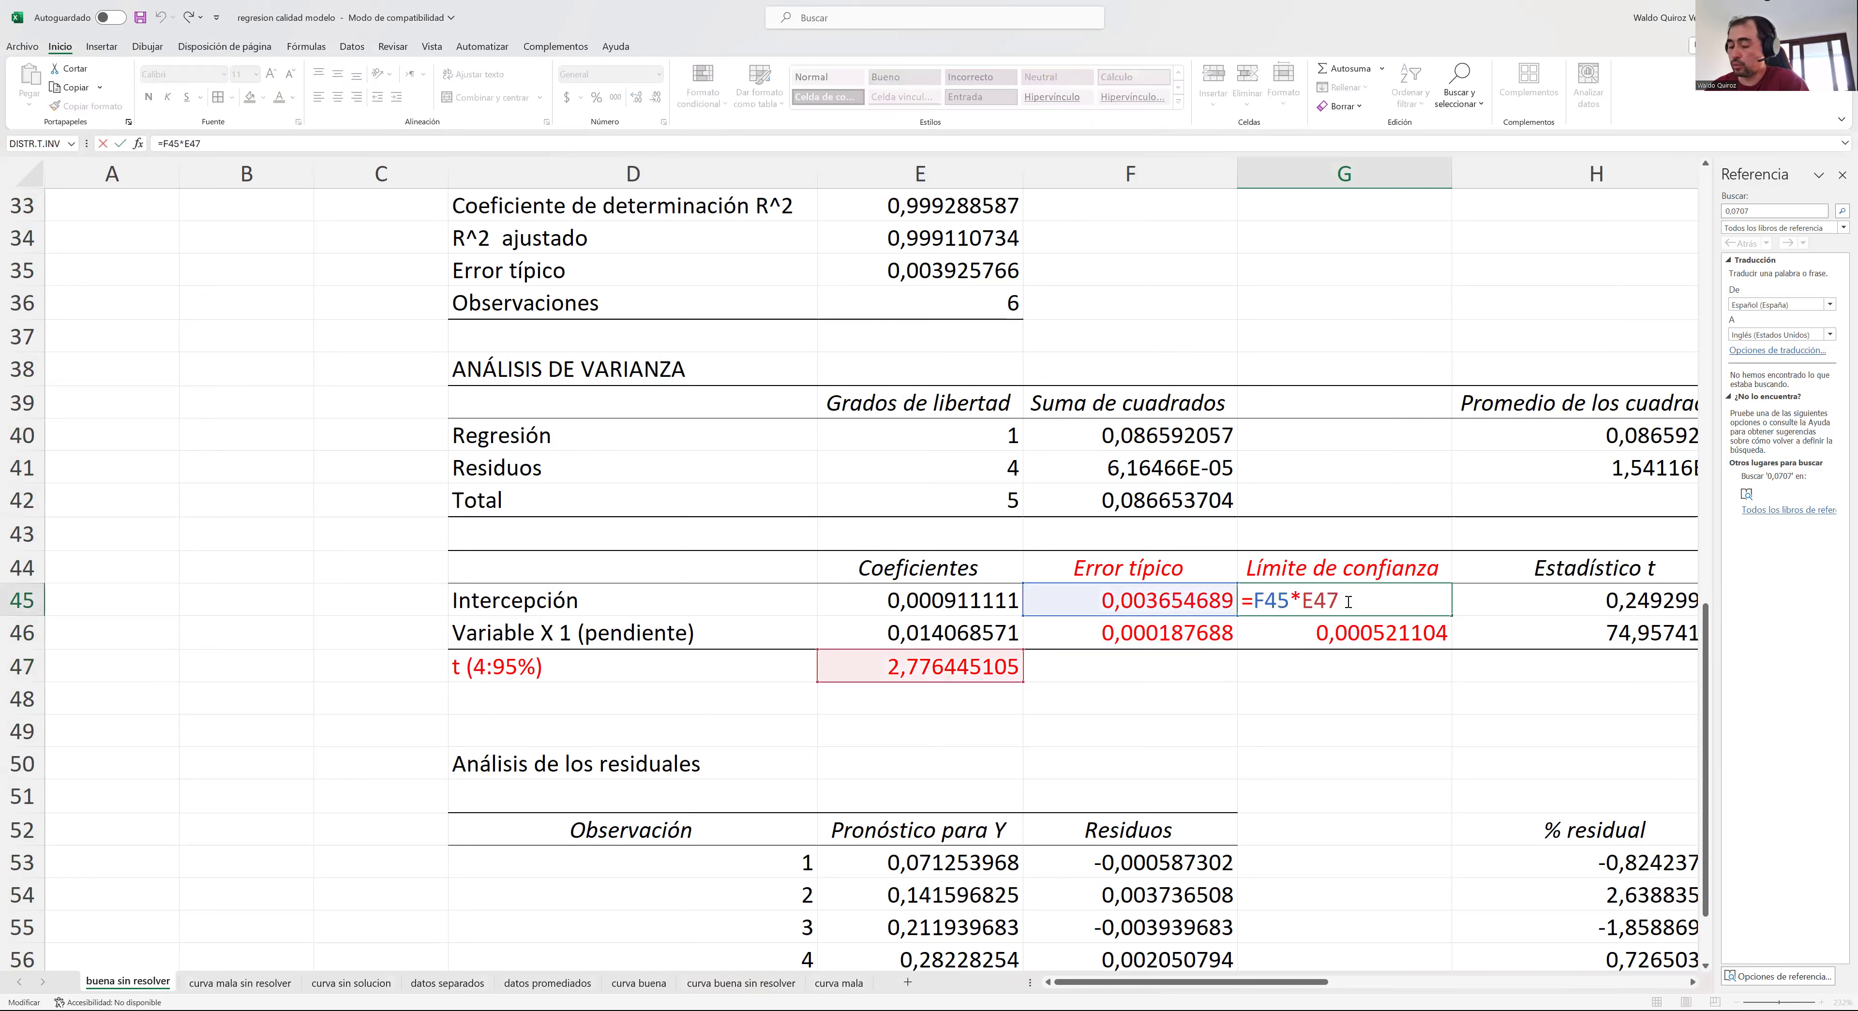
{"action": "key", "text": "ctrl+Return"}
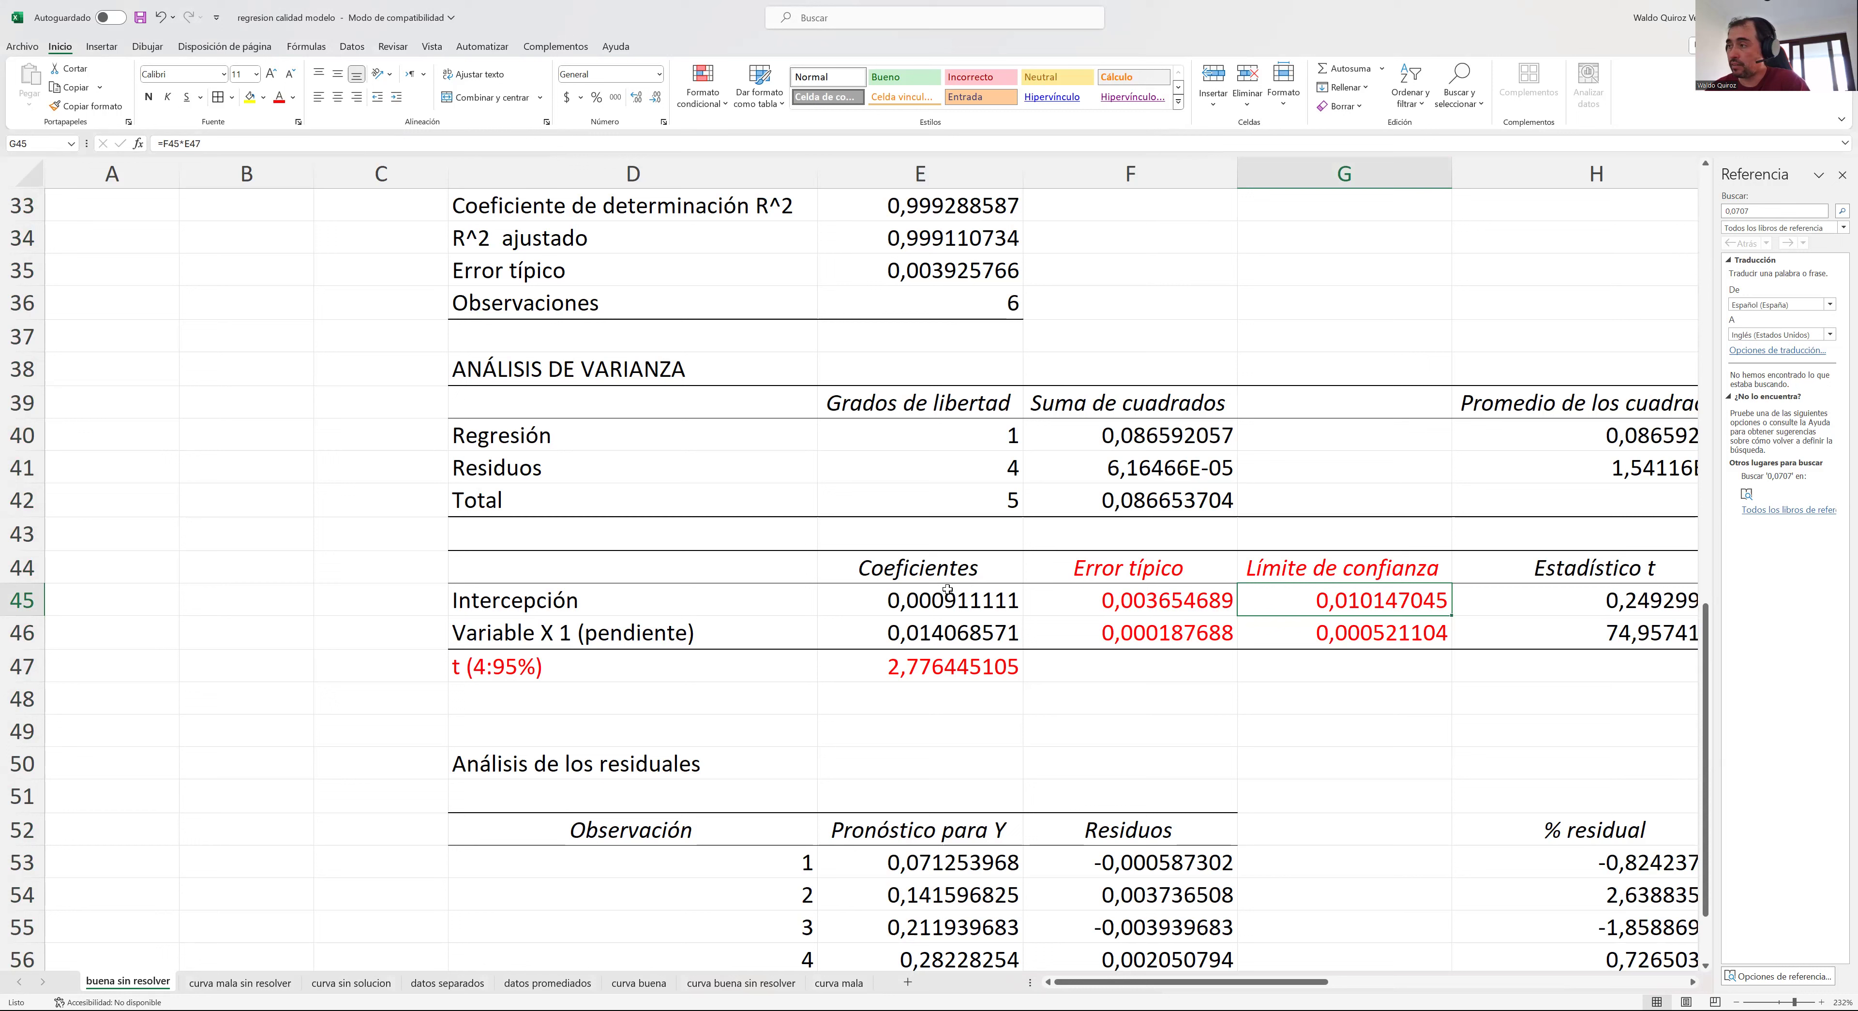
- Reduce the intercept coefficient in E45 to two decimal places
{"action": "left_click", "coordinate": [924, 588]}
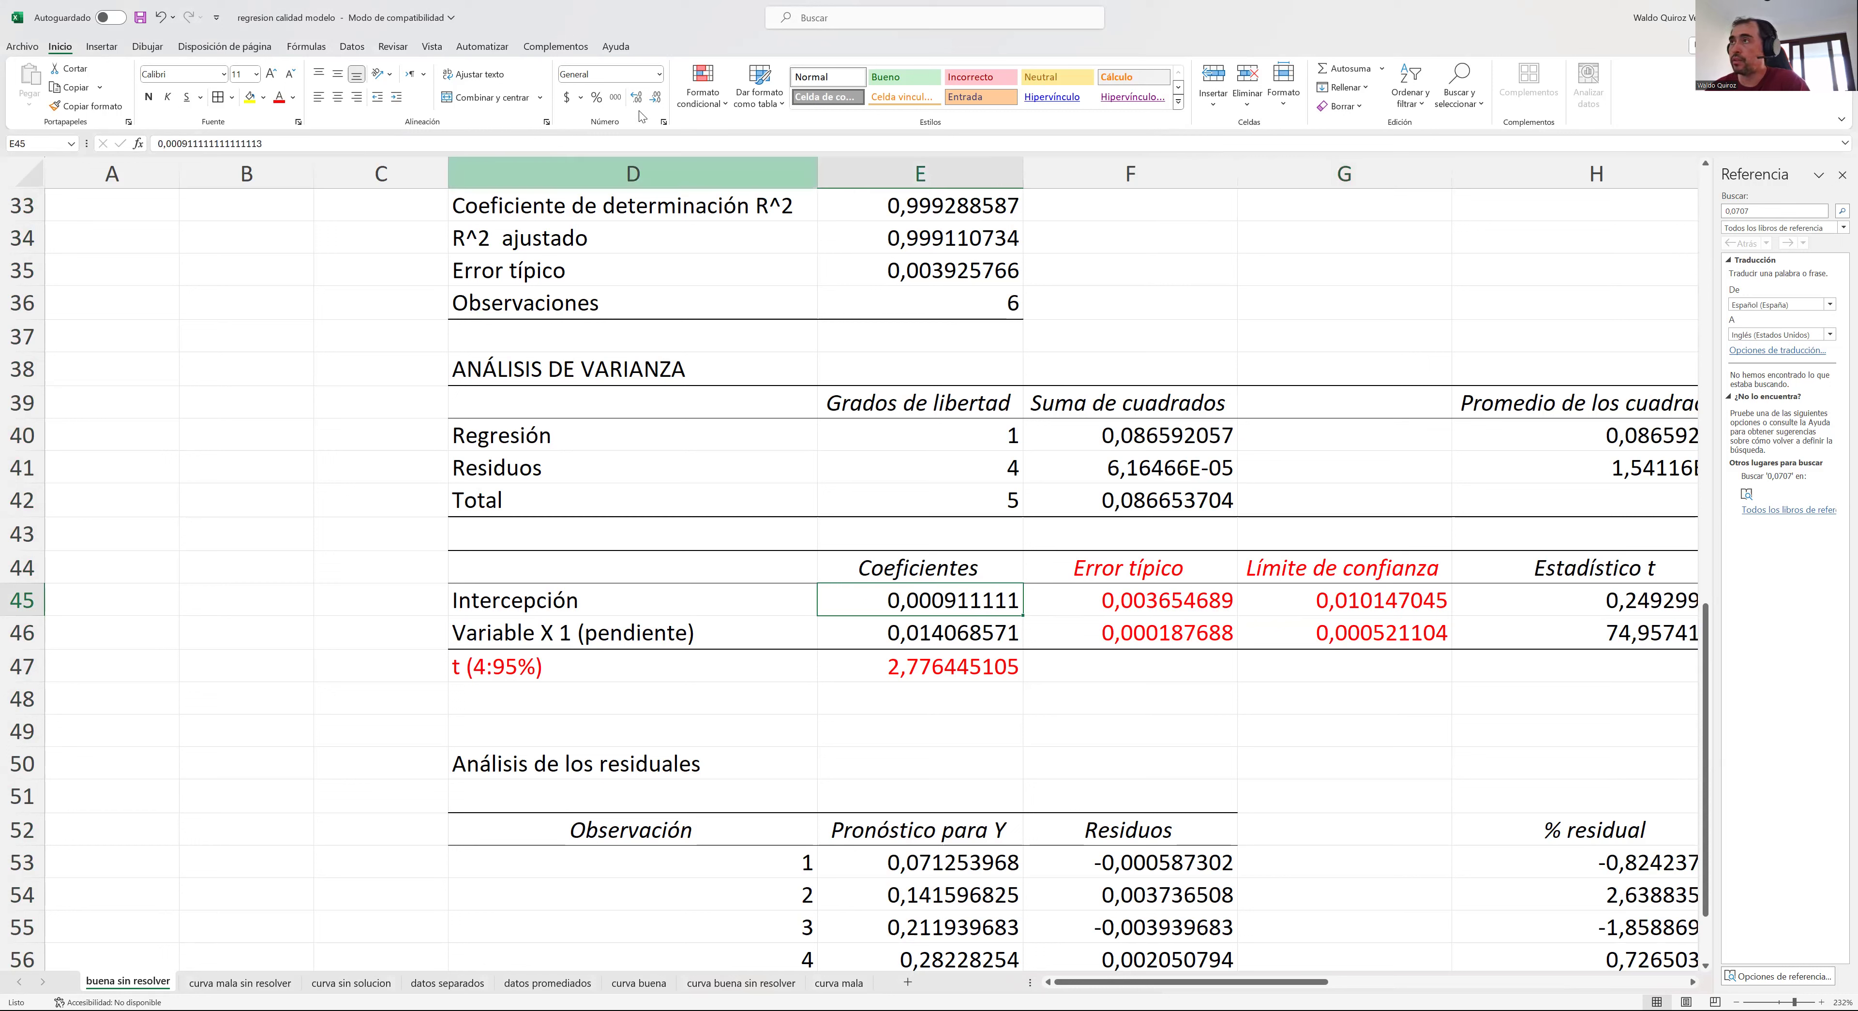
{"action": "left_click", "coordinate": [655, 97]}
{"action": "left_click", "coordinate": [655, 98]}
{"action": "left_click", "coordinate": [654, 97]}
{"action": "left_click", "coordinate": [654, 98]}
{"action": "left_click", "coordinate": [654, 98]}
{"action": "left_click", "coordinate": [655, 97]}
{"action": "left_click", "coordinate": [654, 98]}
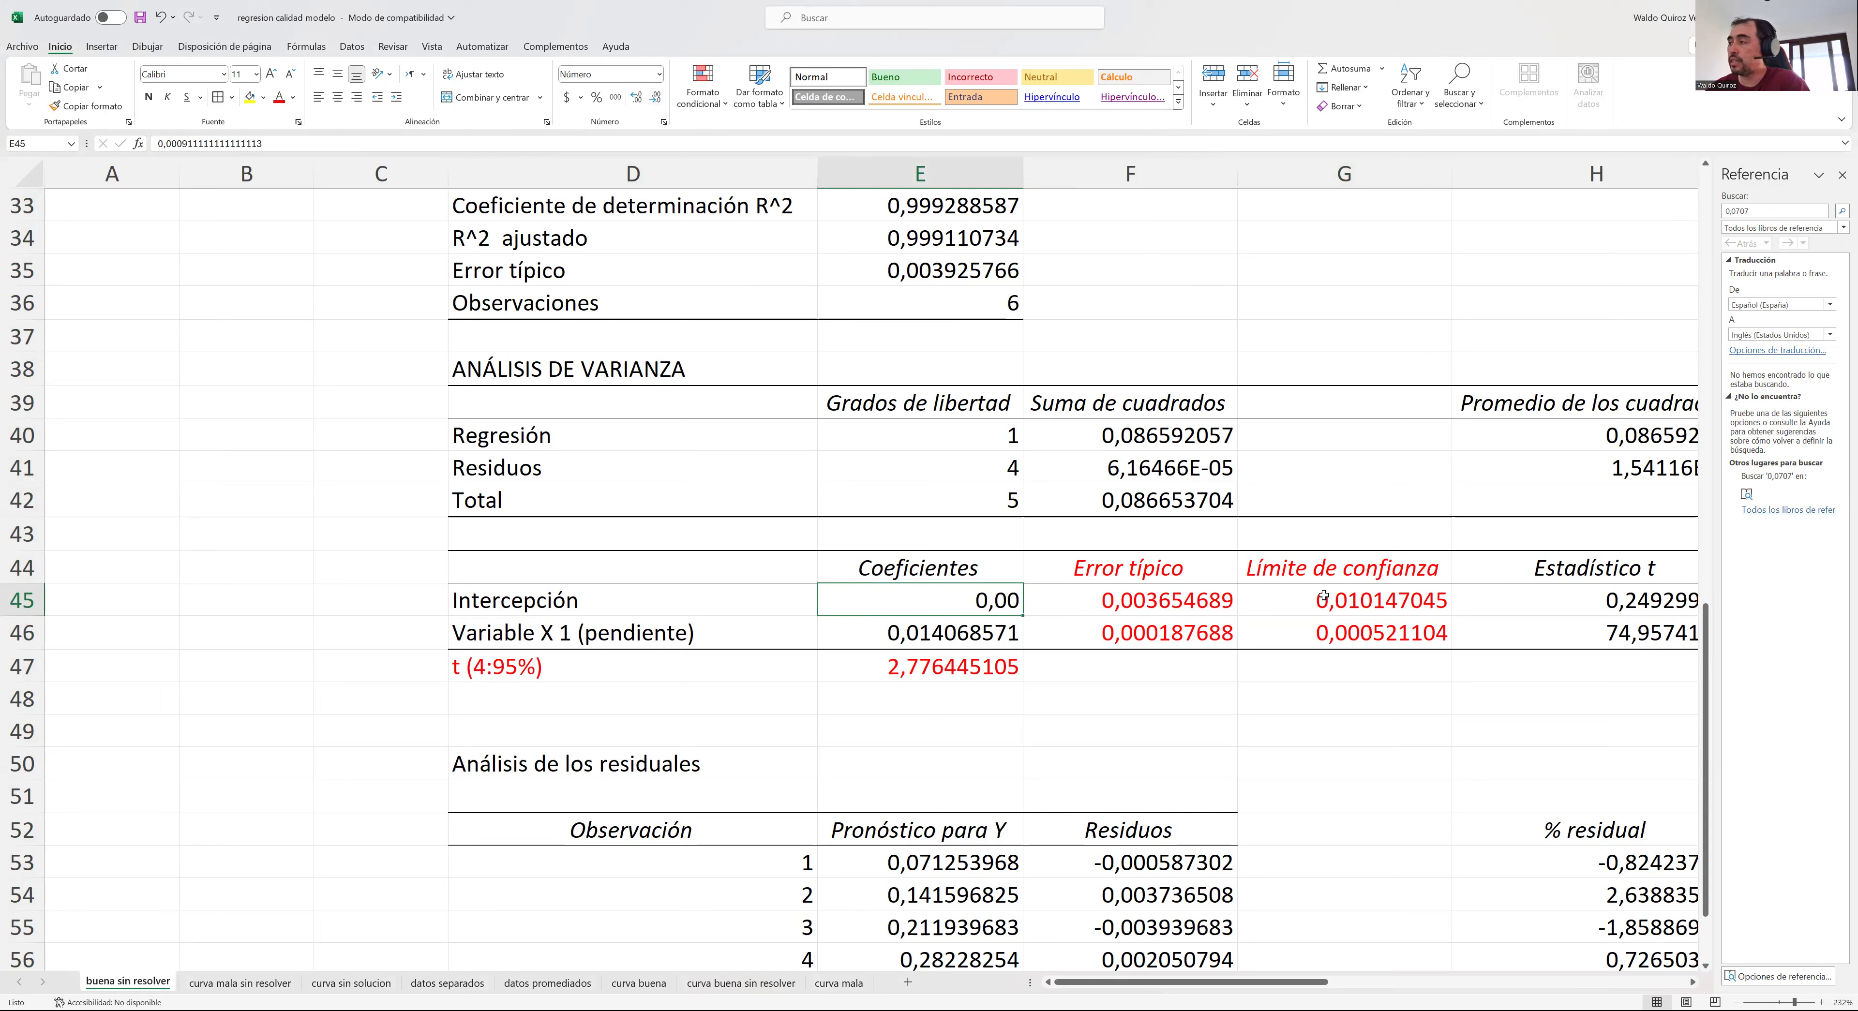
- Reduce the intercept's confidence limit in G45 to two decimal places
{"action": "left_click", "coordinate": [1325, 598]}
{"action": "left_click", "coordinate": [656, 100]}
{"action": "left_click", "coordinate": [655, 99]}
{"action": "left_click", "coordinate": [655, 100]}
{"action": "left_click", "coordinate": [656, 99]}
{"action": "left_click", "coordinate": [656, 99]}
{"action": "left_click", "coordinate": [656, 100]}
{"action": "left_click", "coordinate": [656, 99]}
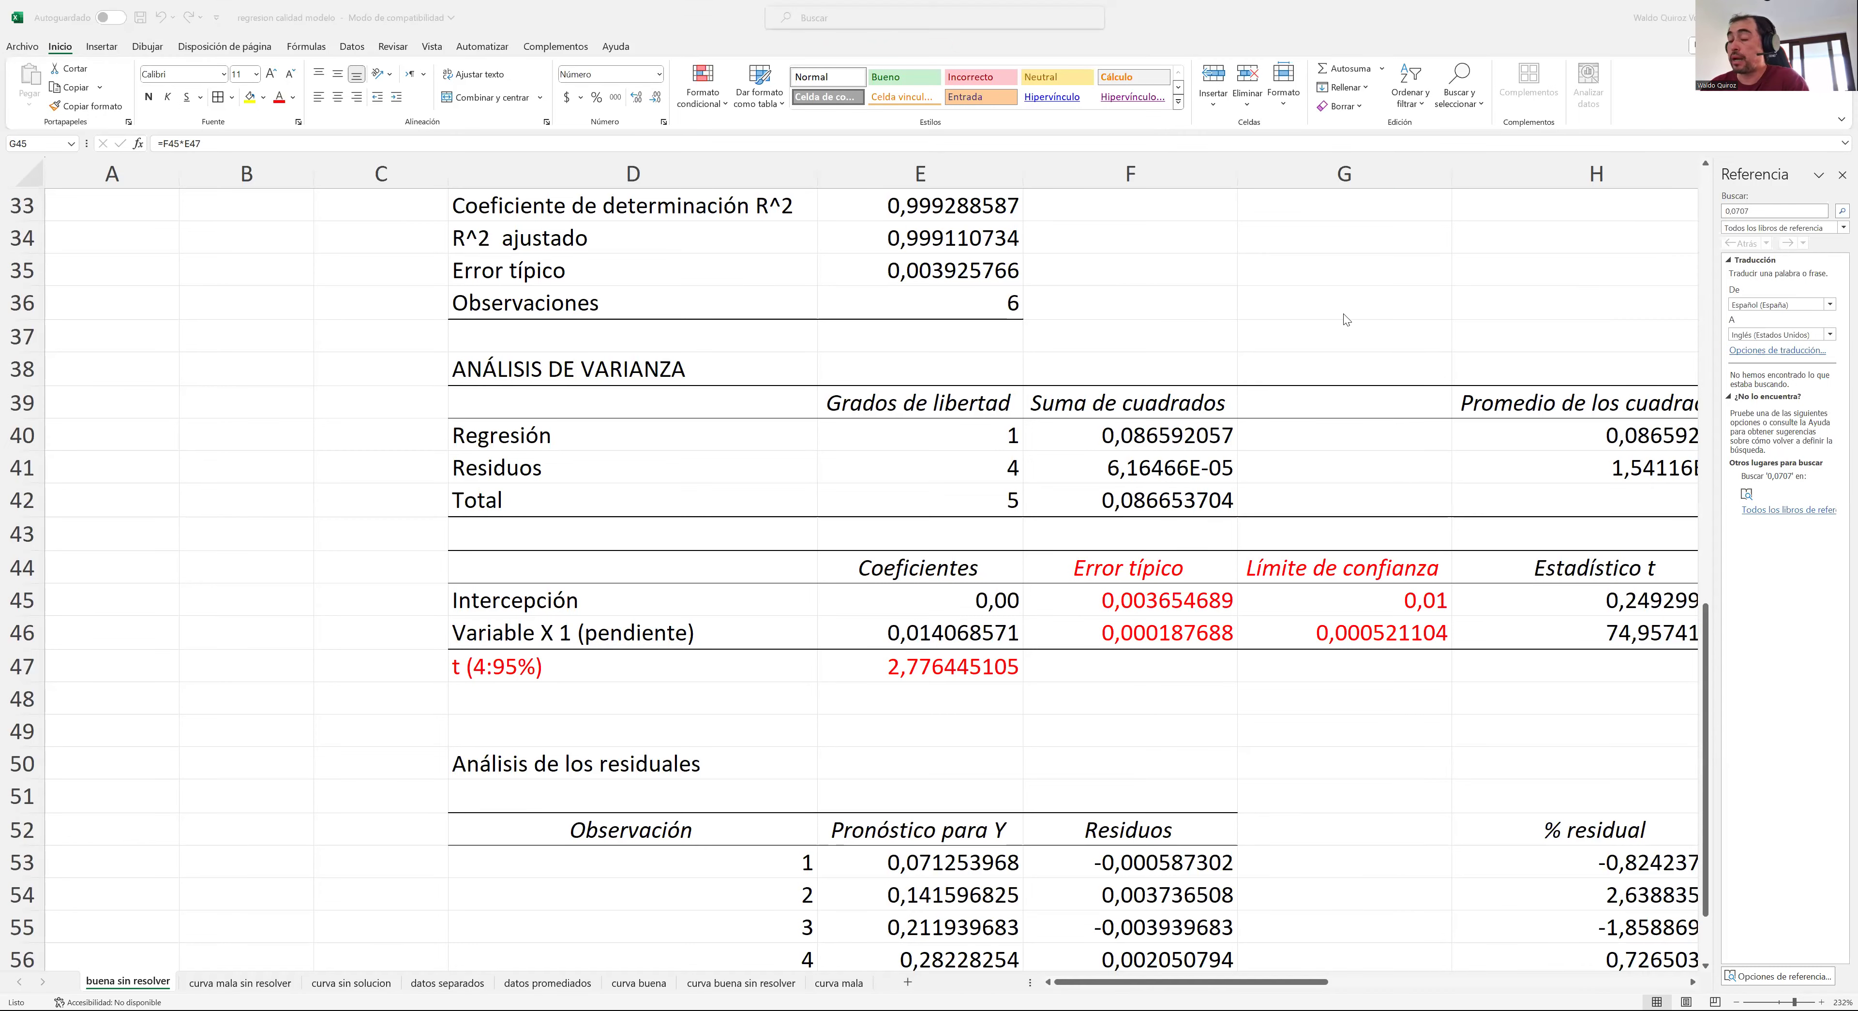
- Reduce the slope's confidence limit in G46 to four decimal places
{"action": "left_click", "coordinate": [1342, 639]}
{"action": "left_click", "coordinate": [1342, 639]}
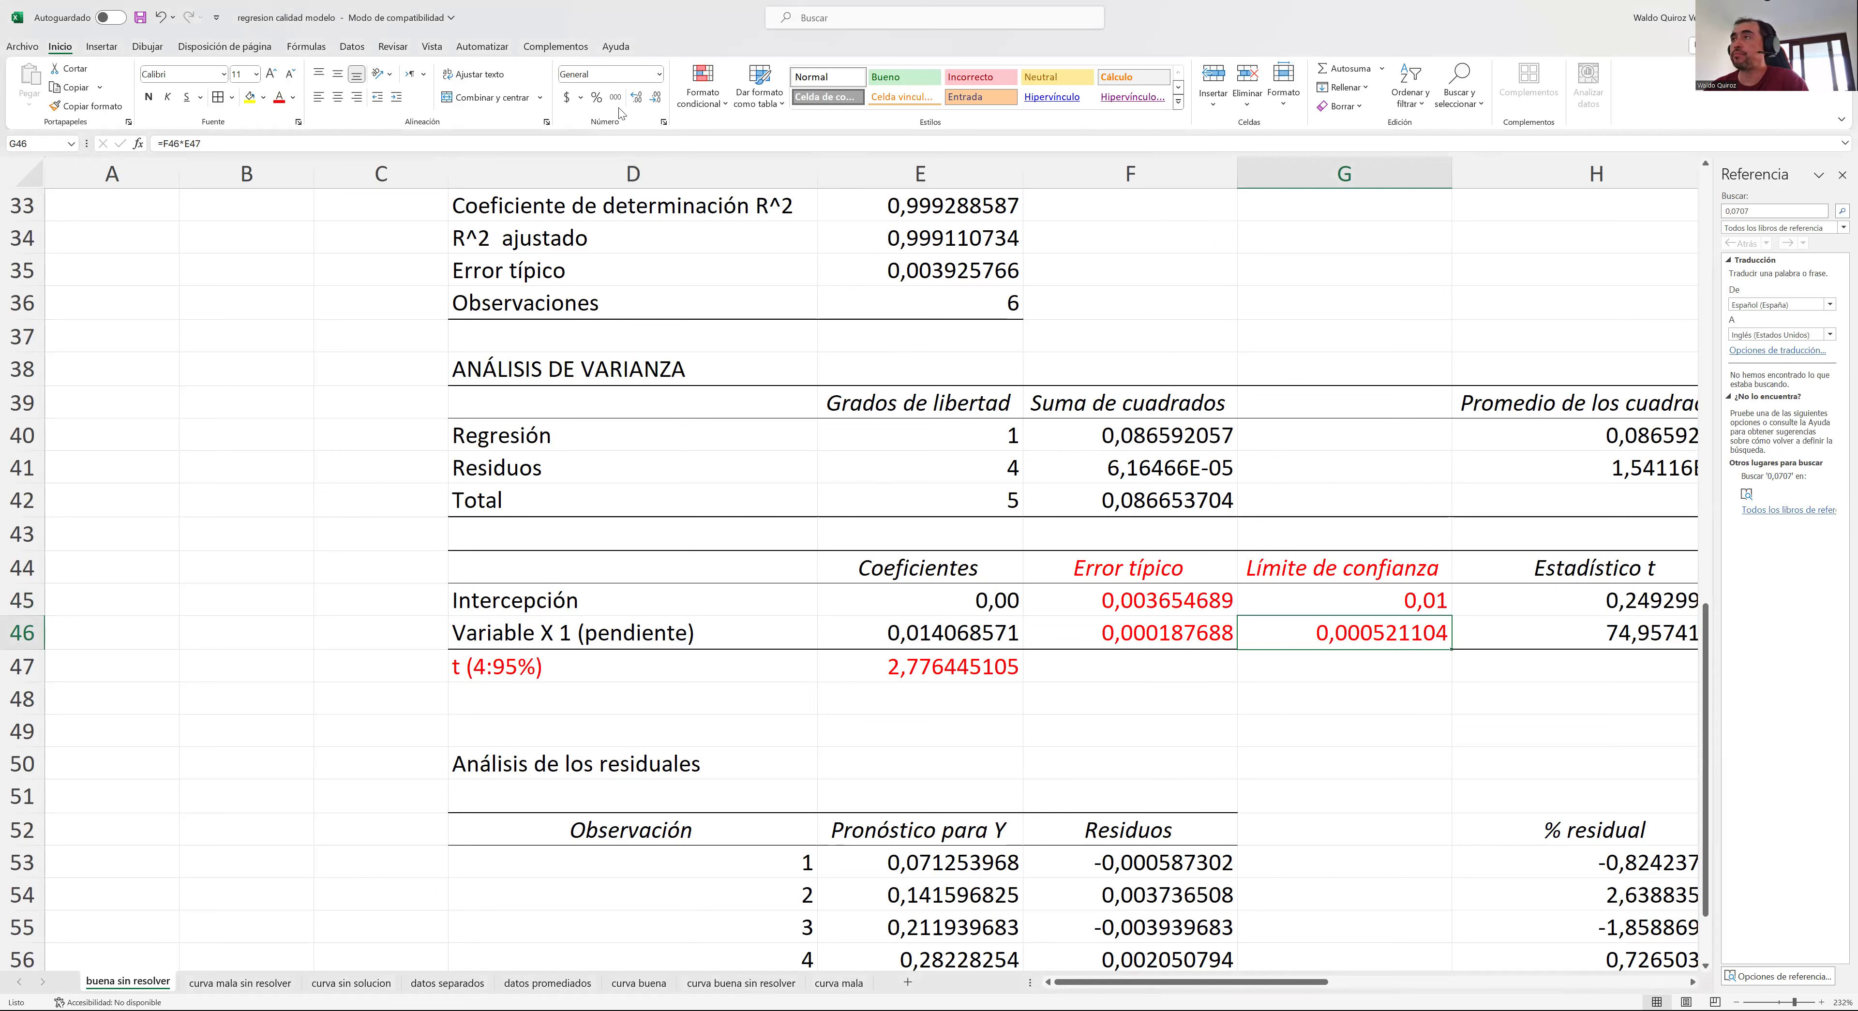
{"action": "left_click", "coordinate": [653, 101]}
{"action": "left_click", "coordinate": [655, 101]}
{"action": "left_click", "coordinate": [656, 101]}
{"action": "left_click", "coordinate": [655, 102]}
{"action": "left_click", "coordinate": [655, 101]}
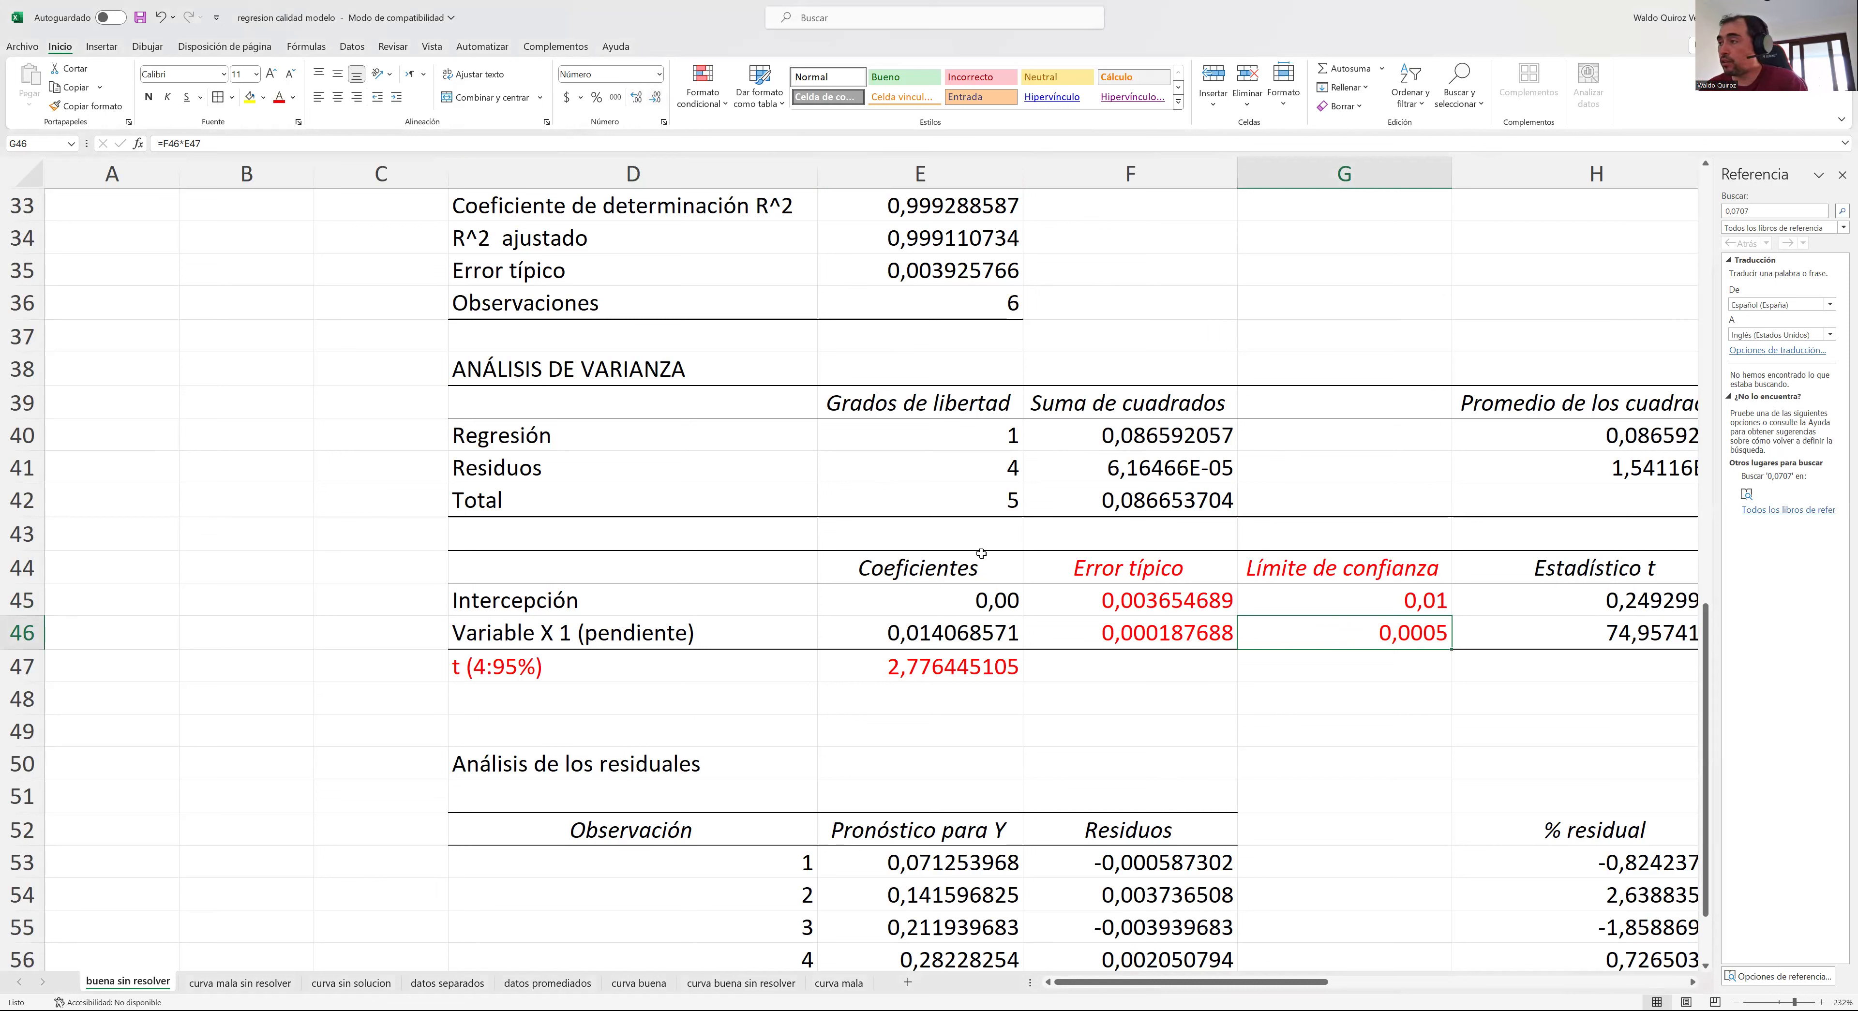
- Reduce the slope coefficient in E46 to four decimal places
{"action": "left_click", "coordinate": [917, 638]}
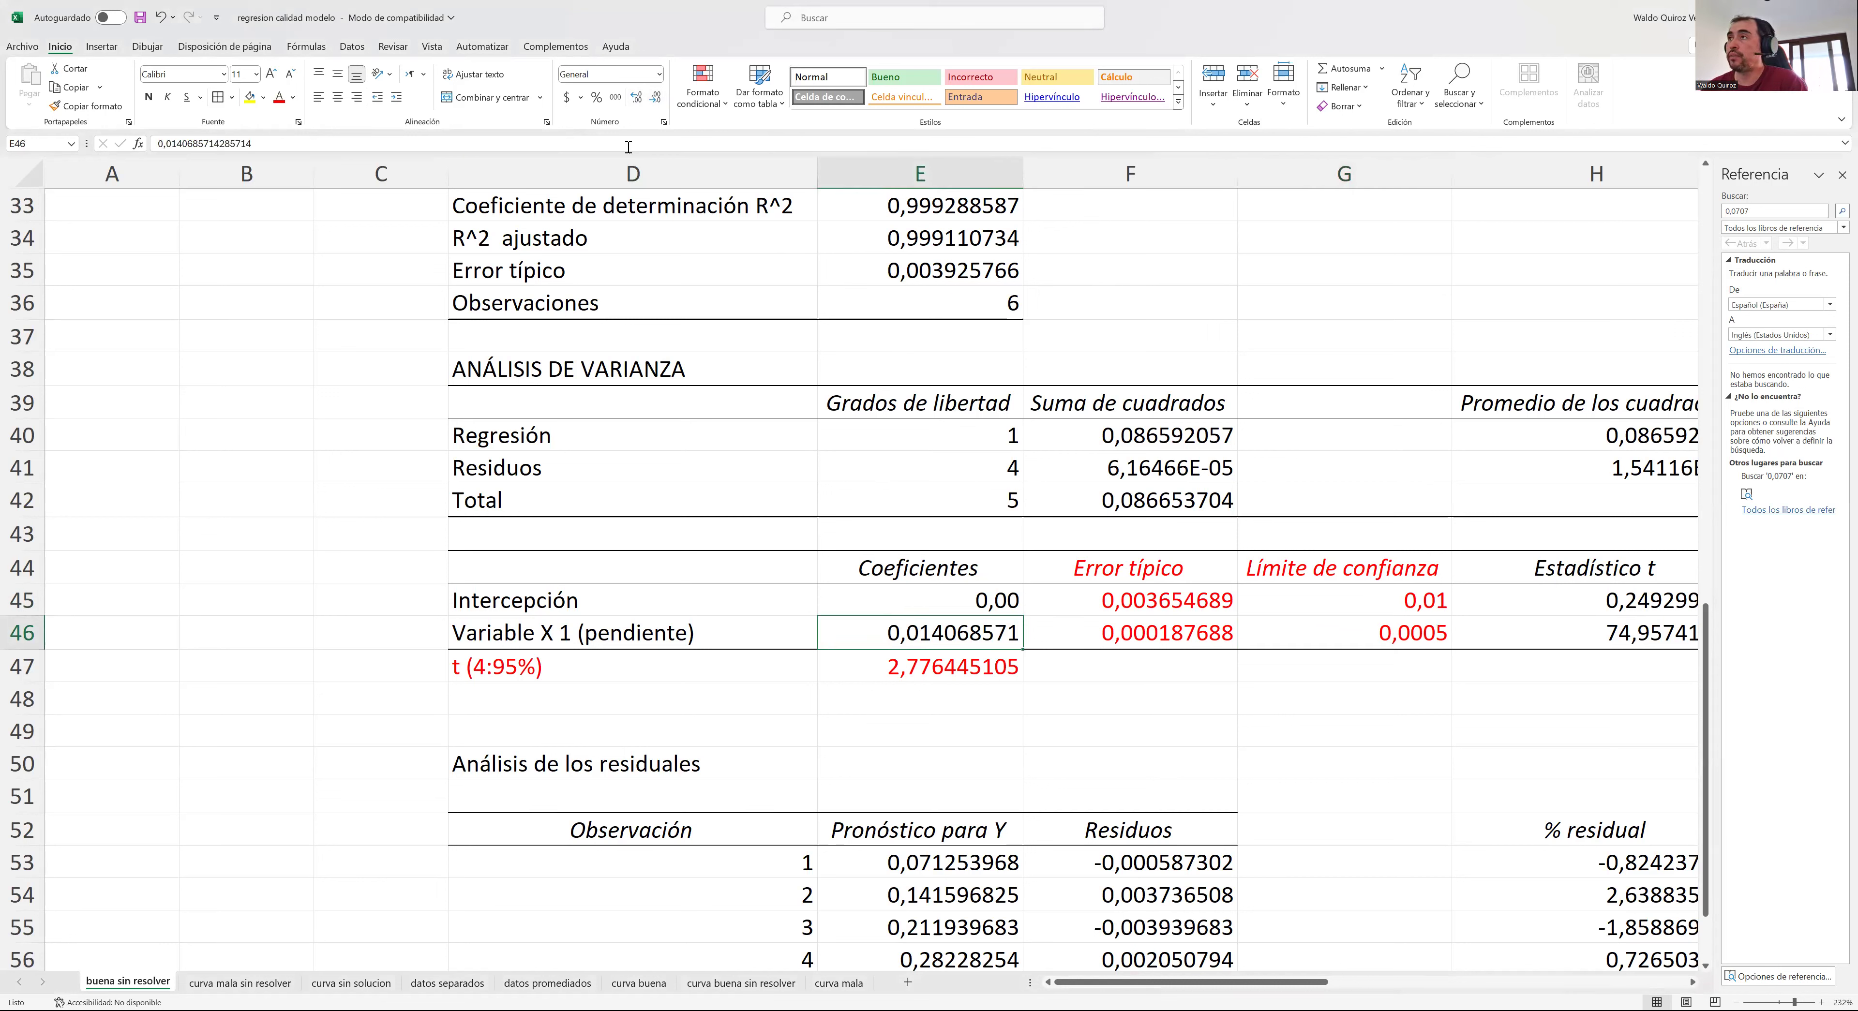
{"action": "left_click", "coordinate": [655, 98]}
{"action": "left_click", "coordinate": [655, 98]}
{"action": "left_click", "coordinate": [655, 98]}
{"action": "left_click", "coordinate": [655, 98]}
{"action": "left_click", "coordinate": [655, 98]}
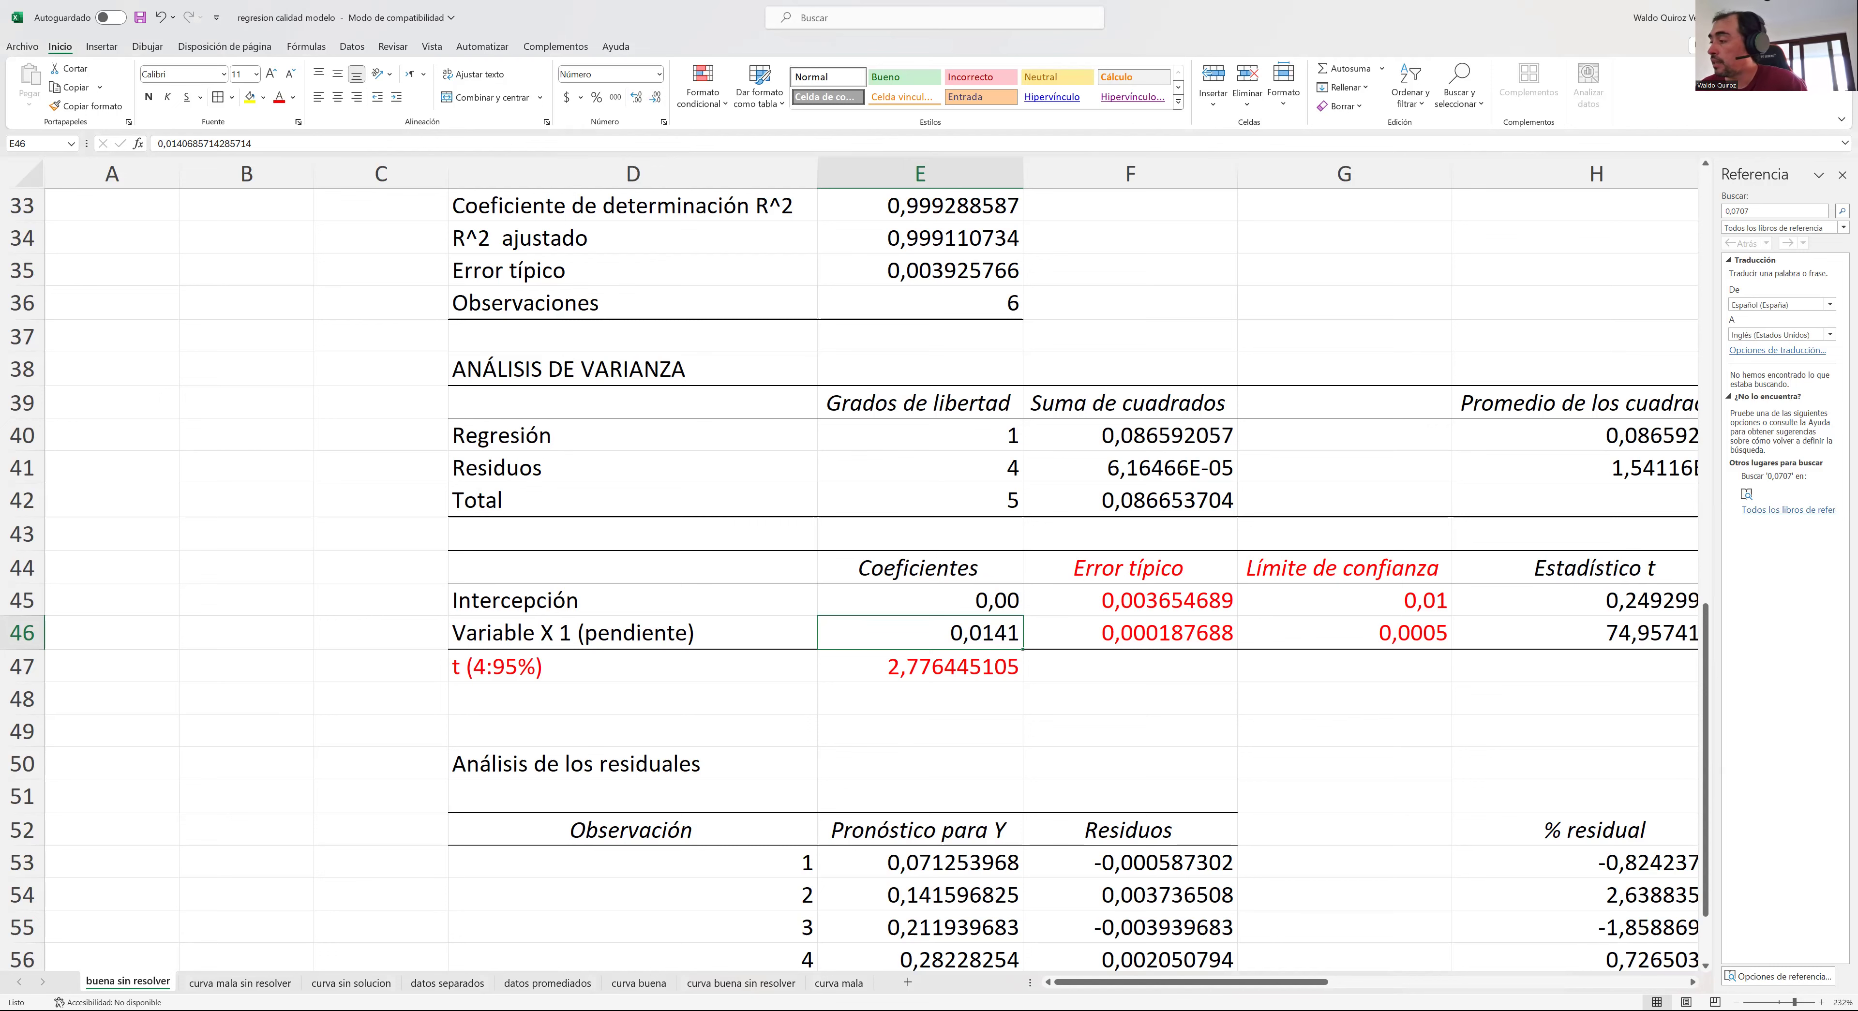
- Move the residuals chart "Variable X 1 Gráfico de los residuales" up so that it clears the Señal table
{"action": "left_click_drag", "start_coordinate": [1262, 982], "coordinate": [1637, 978]}
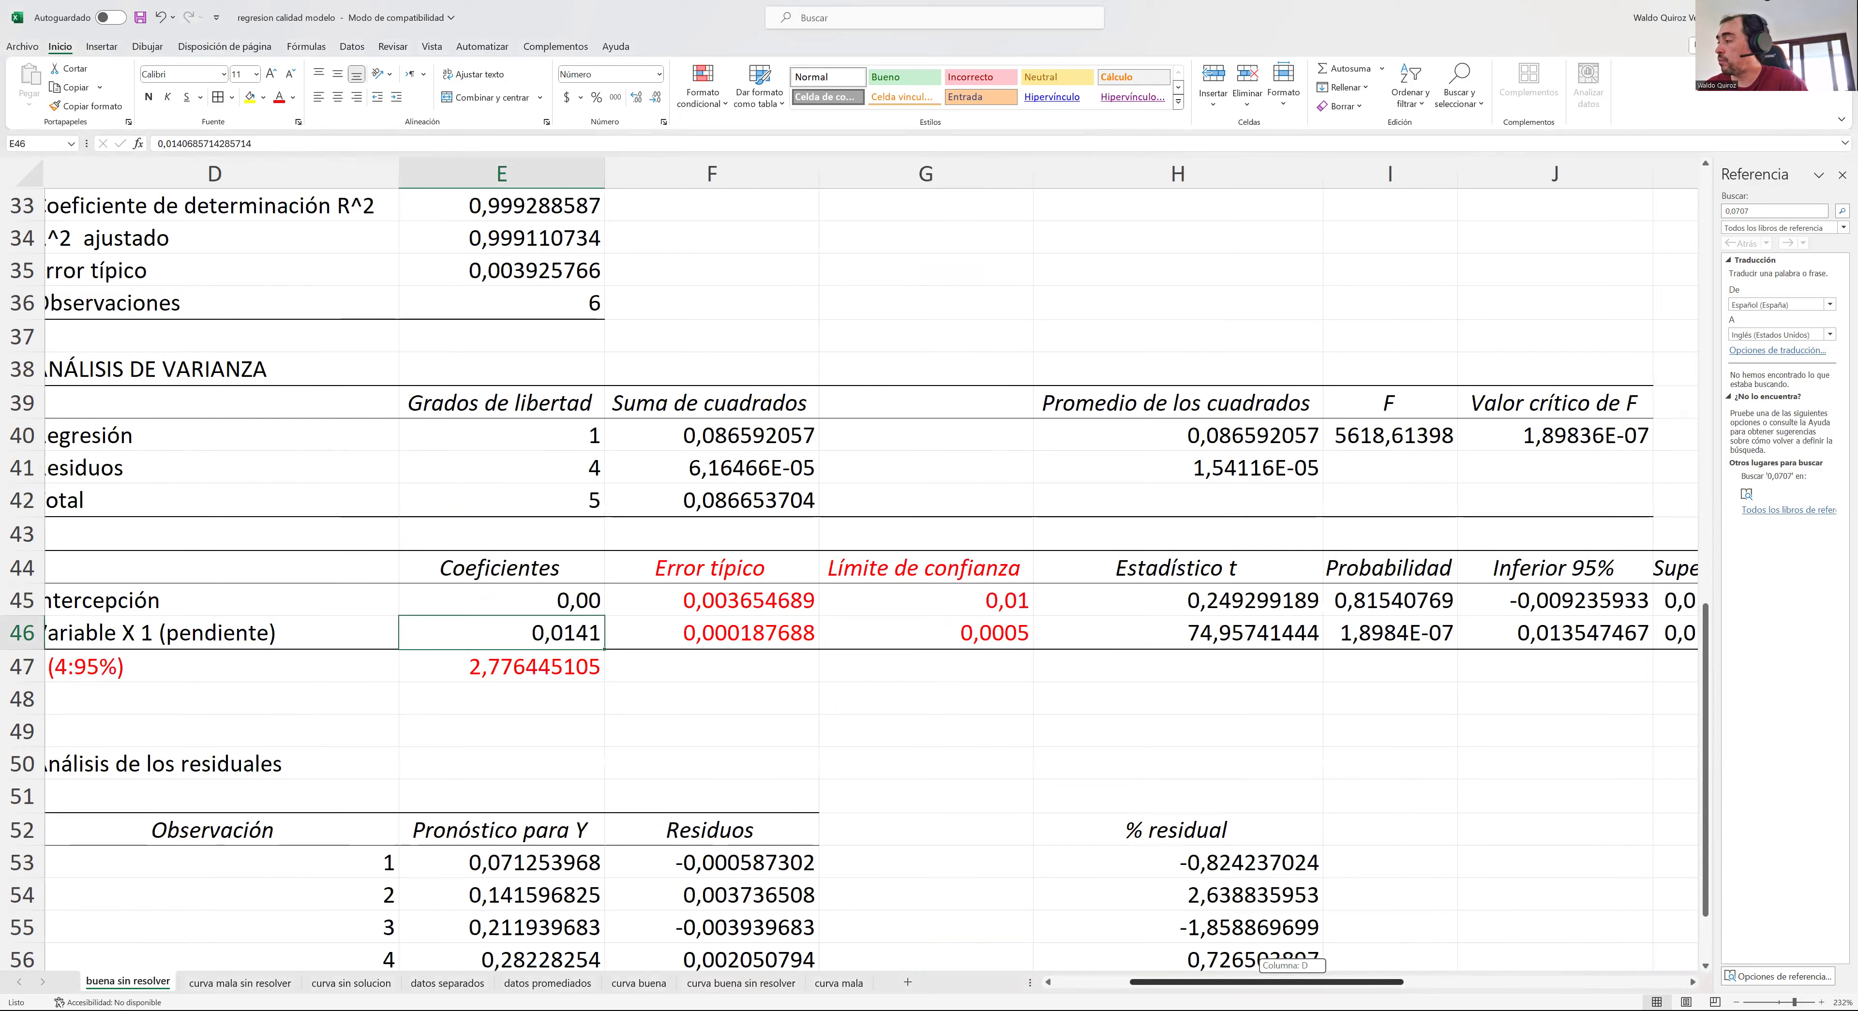
{"action": "scroll", "coordinate": [1355, 873], "scroll_direction": "down", "scroll_amount": 8, "text": "ctrl"}
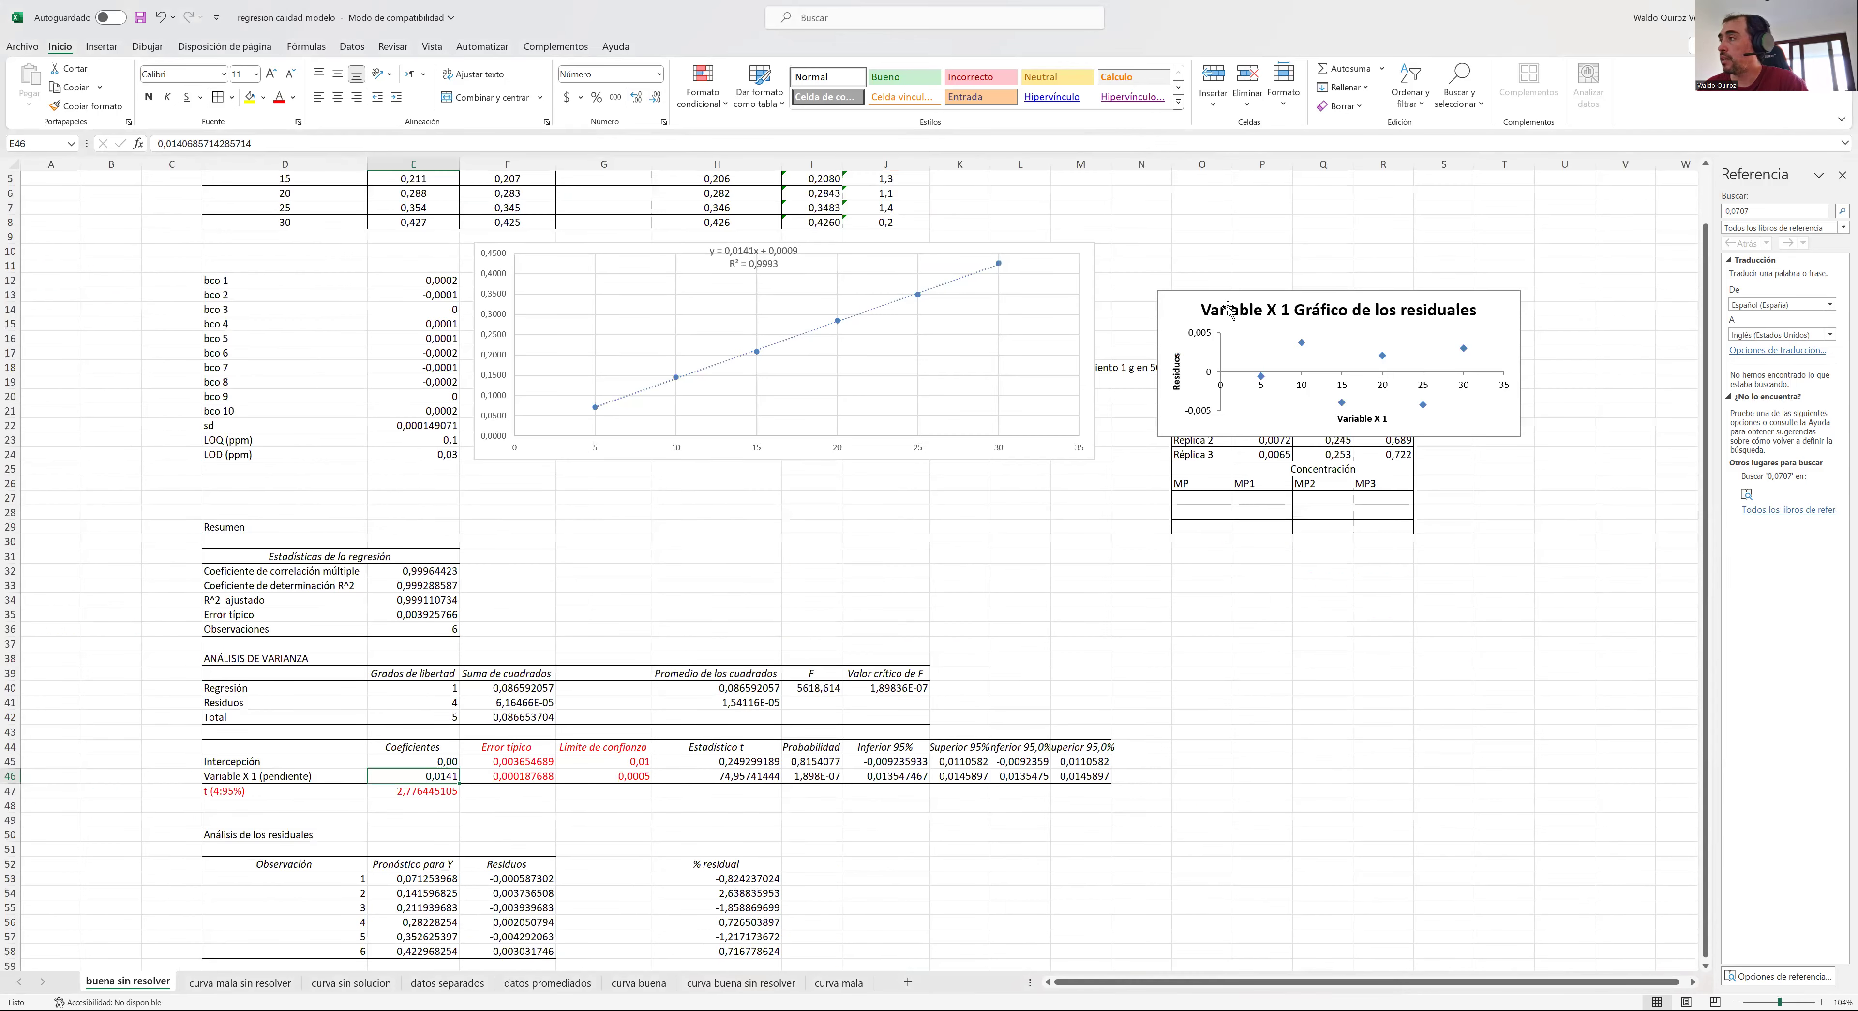
{"action": "left_click_drag", "start_coordinate": [1228, 309], "coordinate": [1224, 212]}
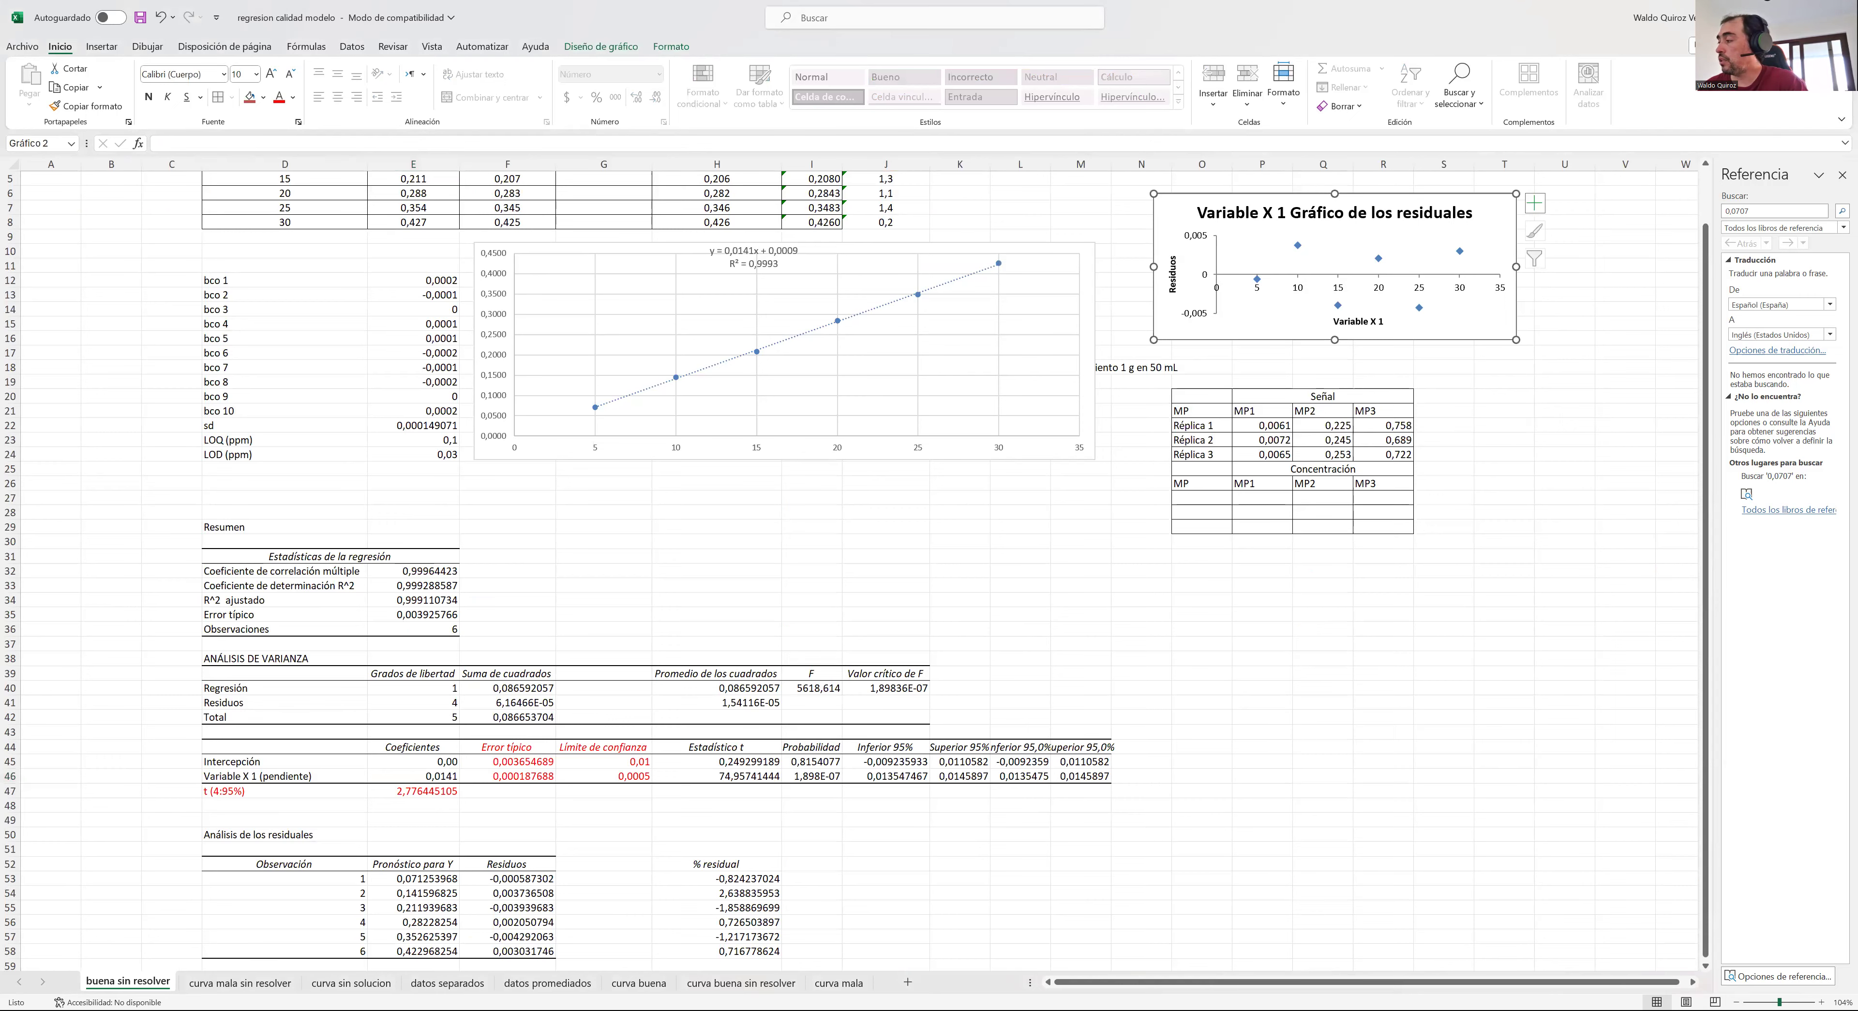
- Make the MP1, MP2 and MP3 column headers in row 21 of the Señal table bold
{"action": "scroll", "coordinate": [1407, 216], "scroll_direction": "up", "scroll_amount": 3, "text": "ctrl"}
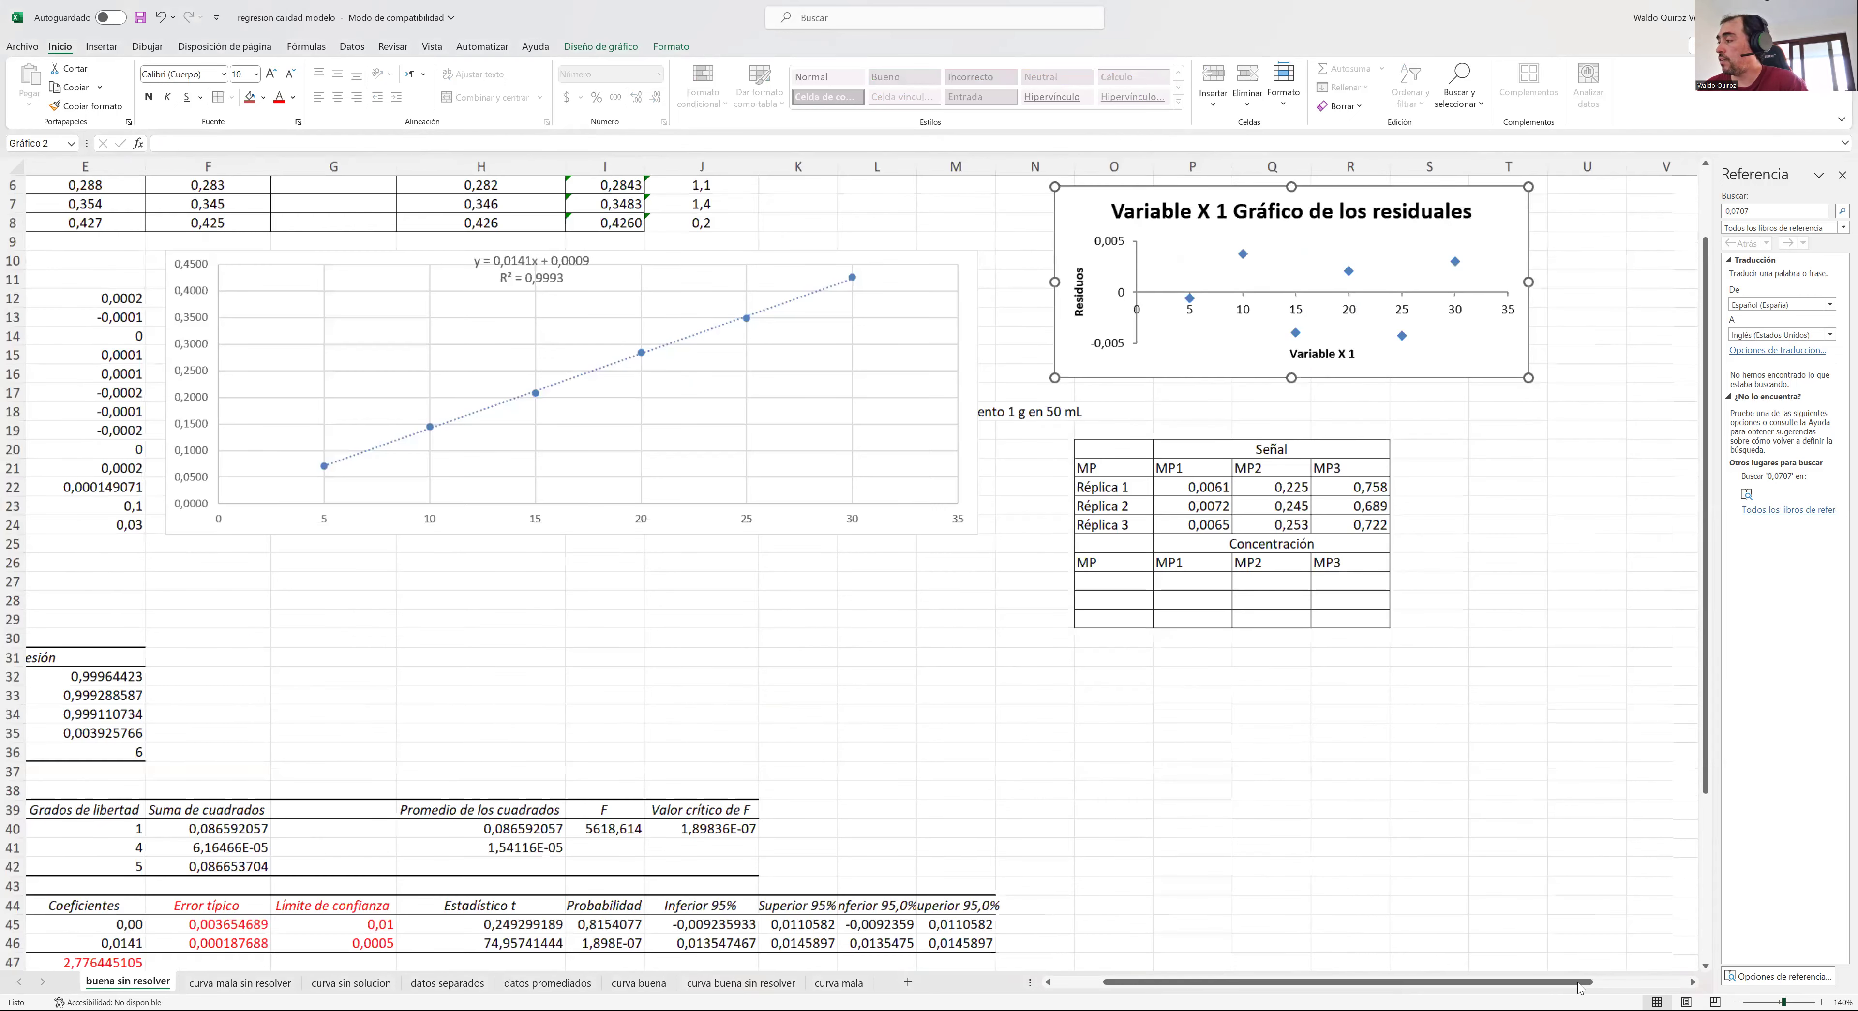
{"action": "left_click_drag", "start_coordinate": [1583, 986], "coordinate": [1699, 983]}
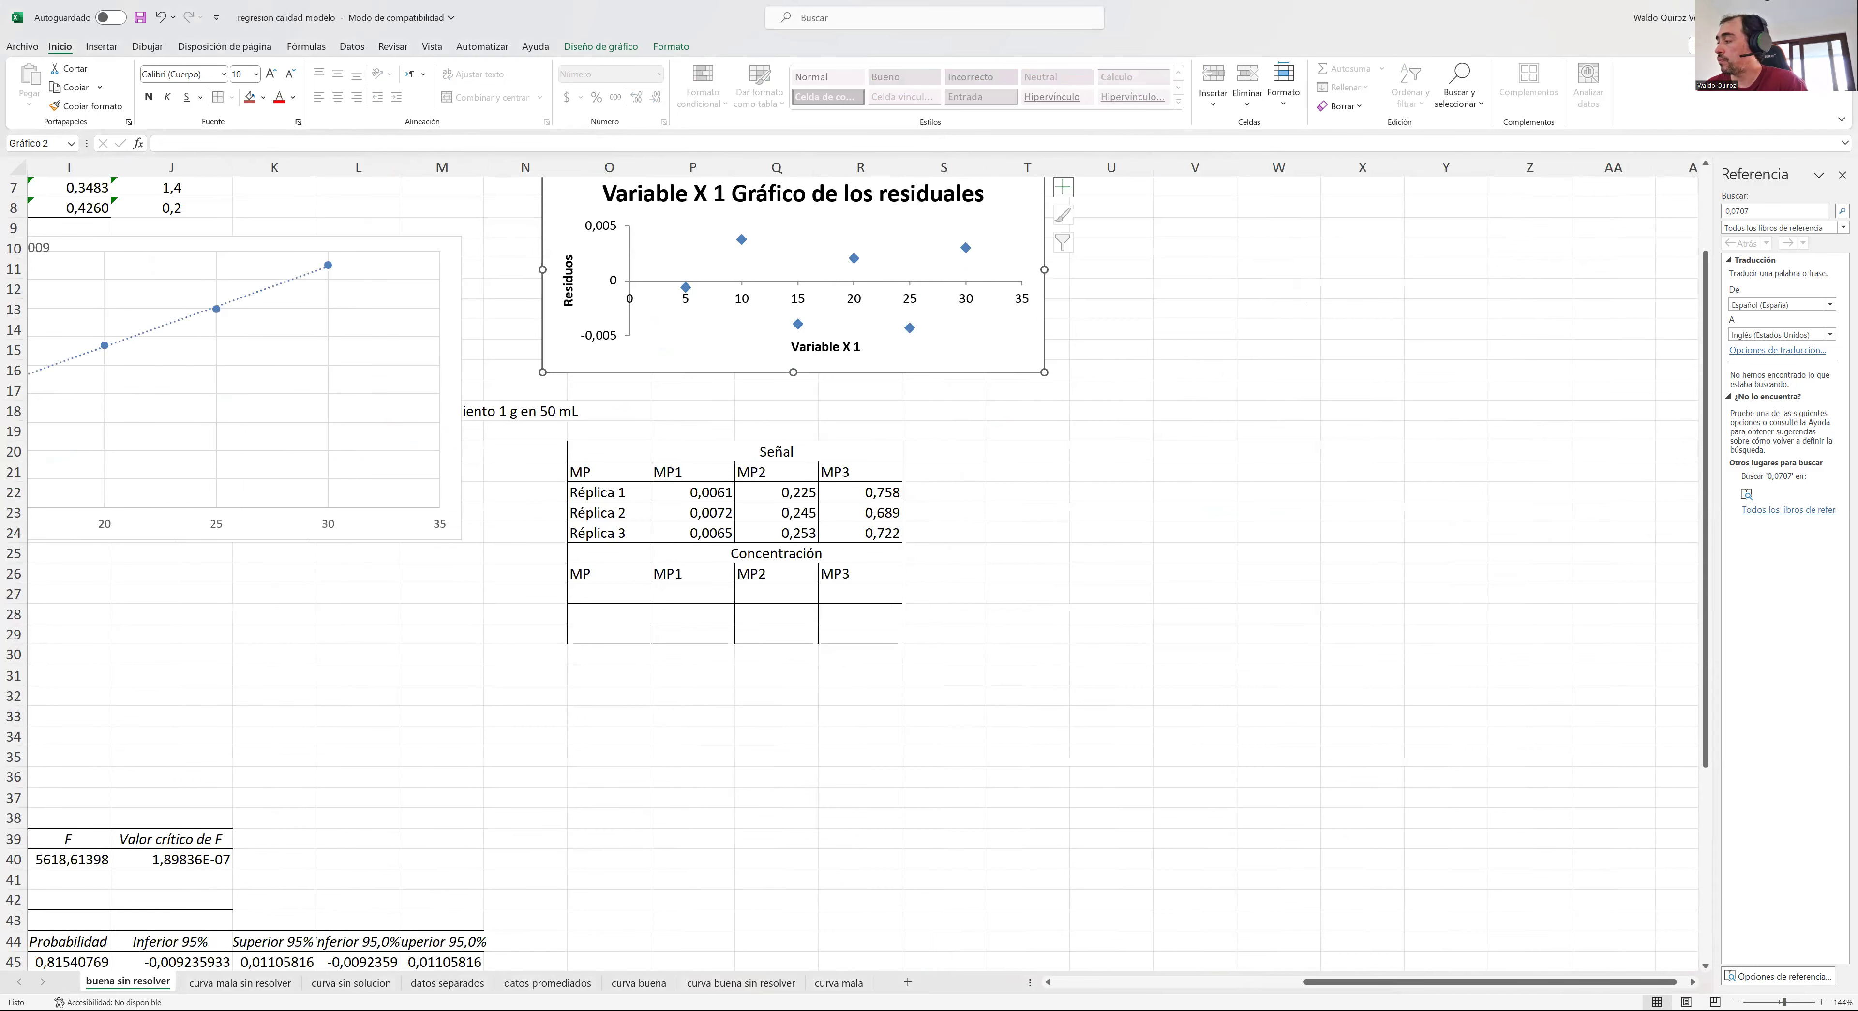
{"action": "scroll", "coordinate": [851, 563], "scroll_direction": "up", "scroll_amount": 3, "text": "ctrl"}
{"action": "left_click_drag", "start_coordinate": [1438, 982], "coordinate": [1518, 982]}
{"action": "scroll", "coordinate": [1378, 807], "scroll_direction": "up", "scroll_amount": 2, "text": "ctrl"}
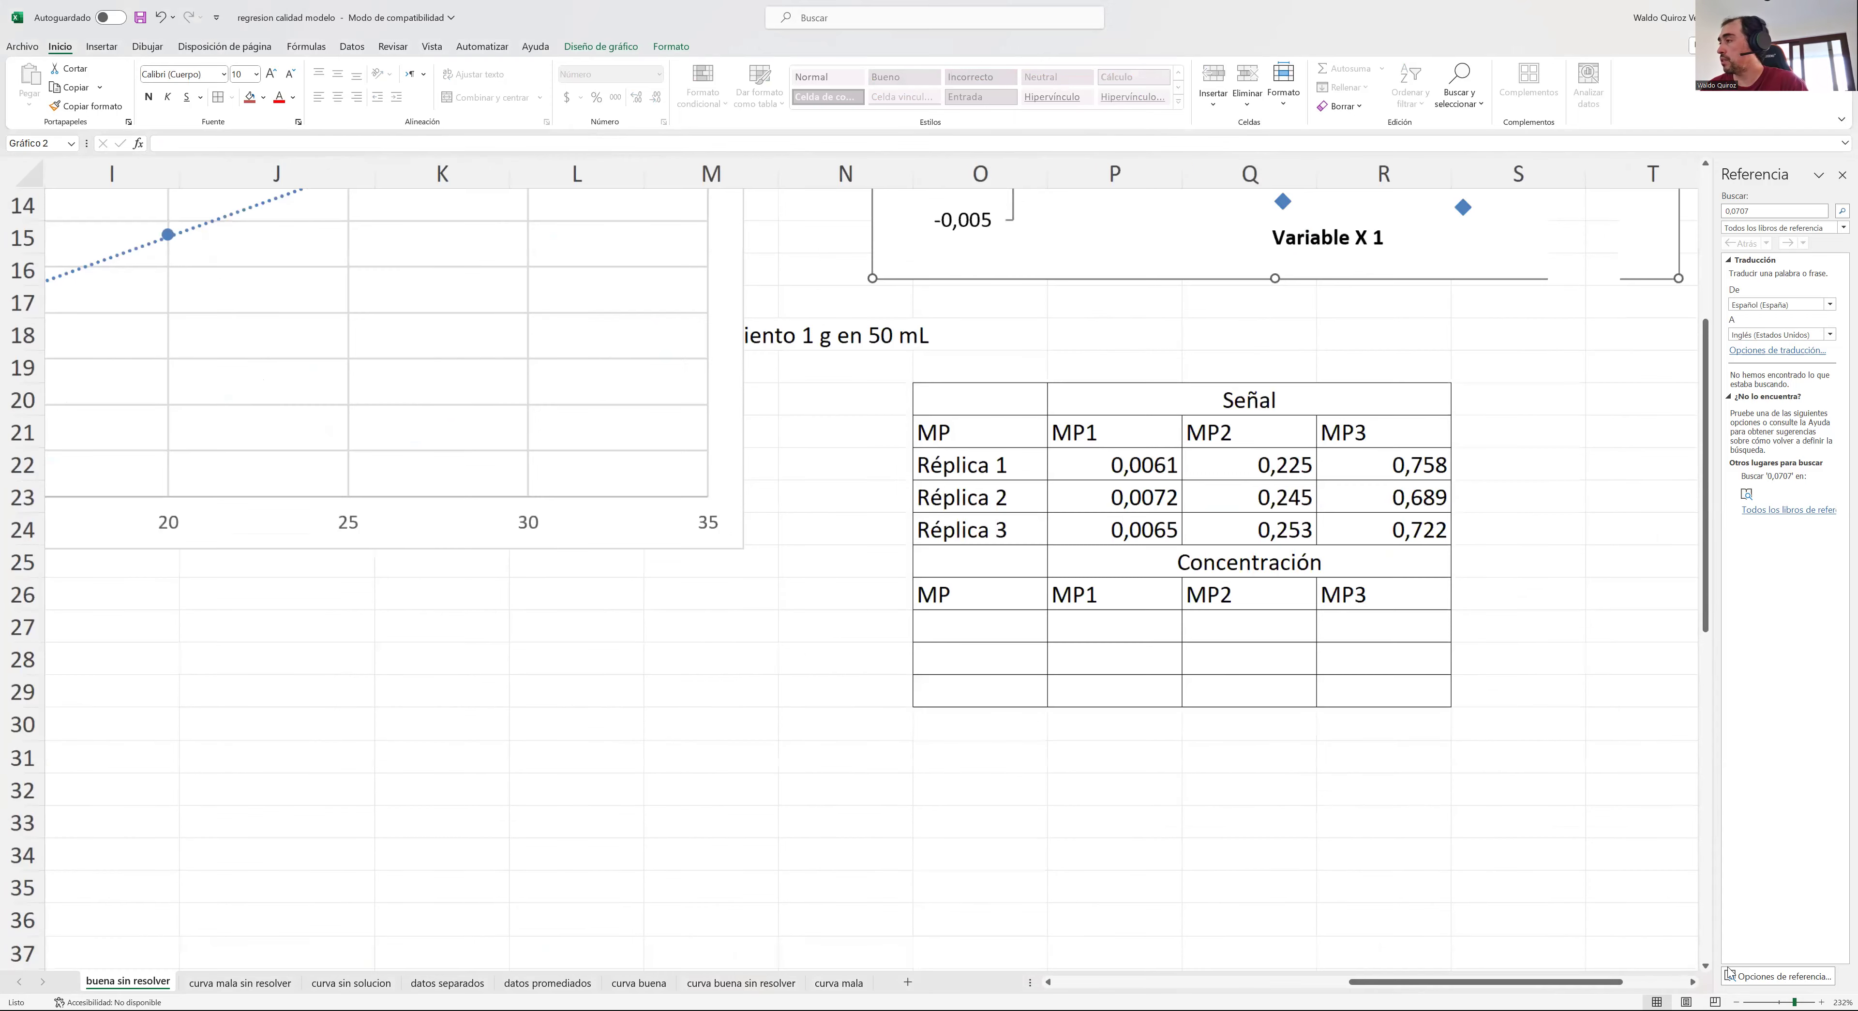
{"action": "left_click", "coordinate": [1000, 457]}
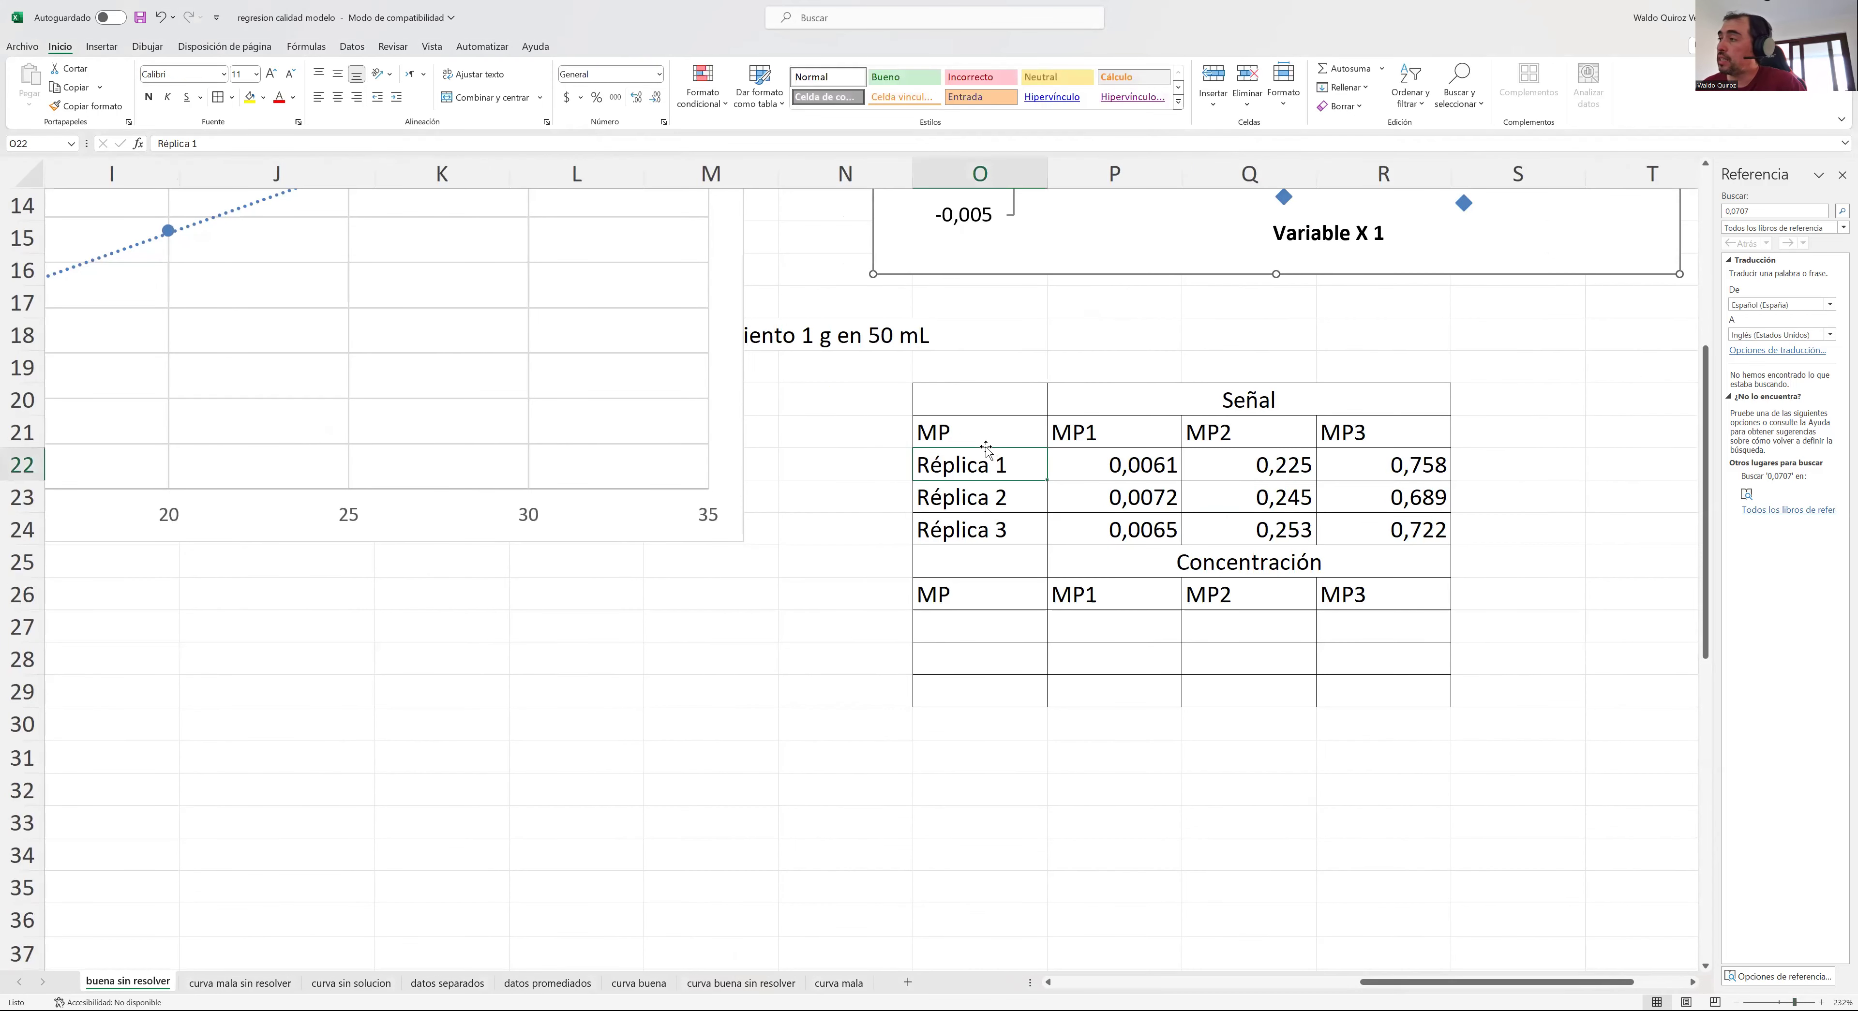
{"action": "left_click", "coordinate": [971, 432]}
{"action": "left_click", "coordinate": [1156, 433]}
{"action": "left_click_drag", "start_coordinate": [1156, 433], "coordinate": [1432, 433]}
{"action": "left_click", "coordinate": [150, 100]}
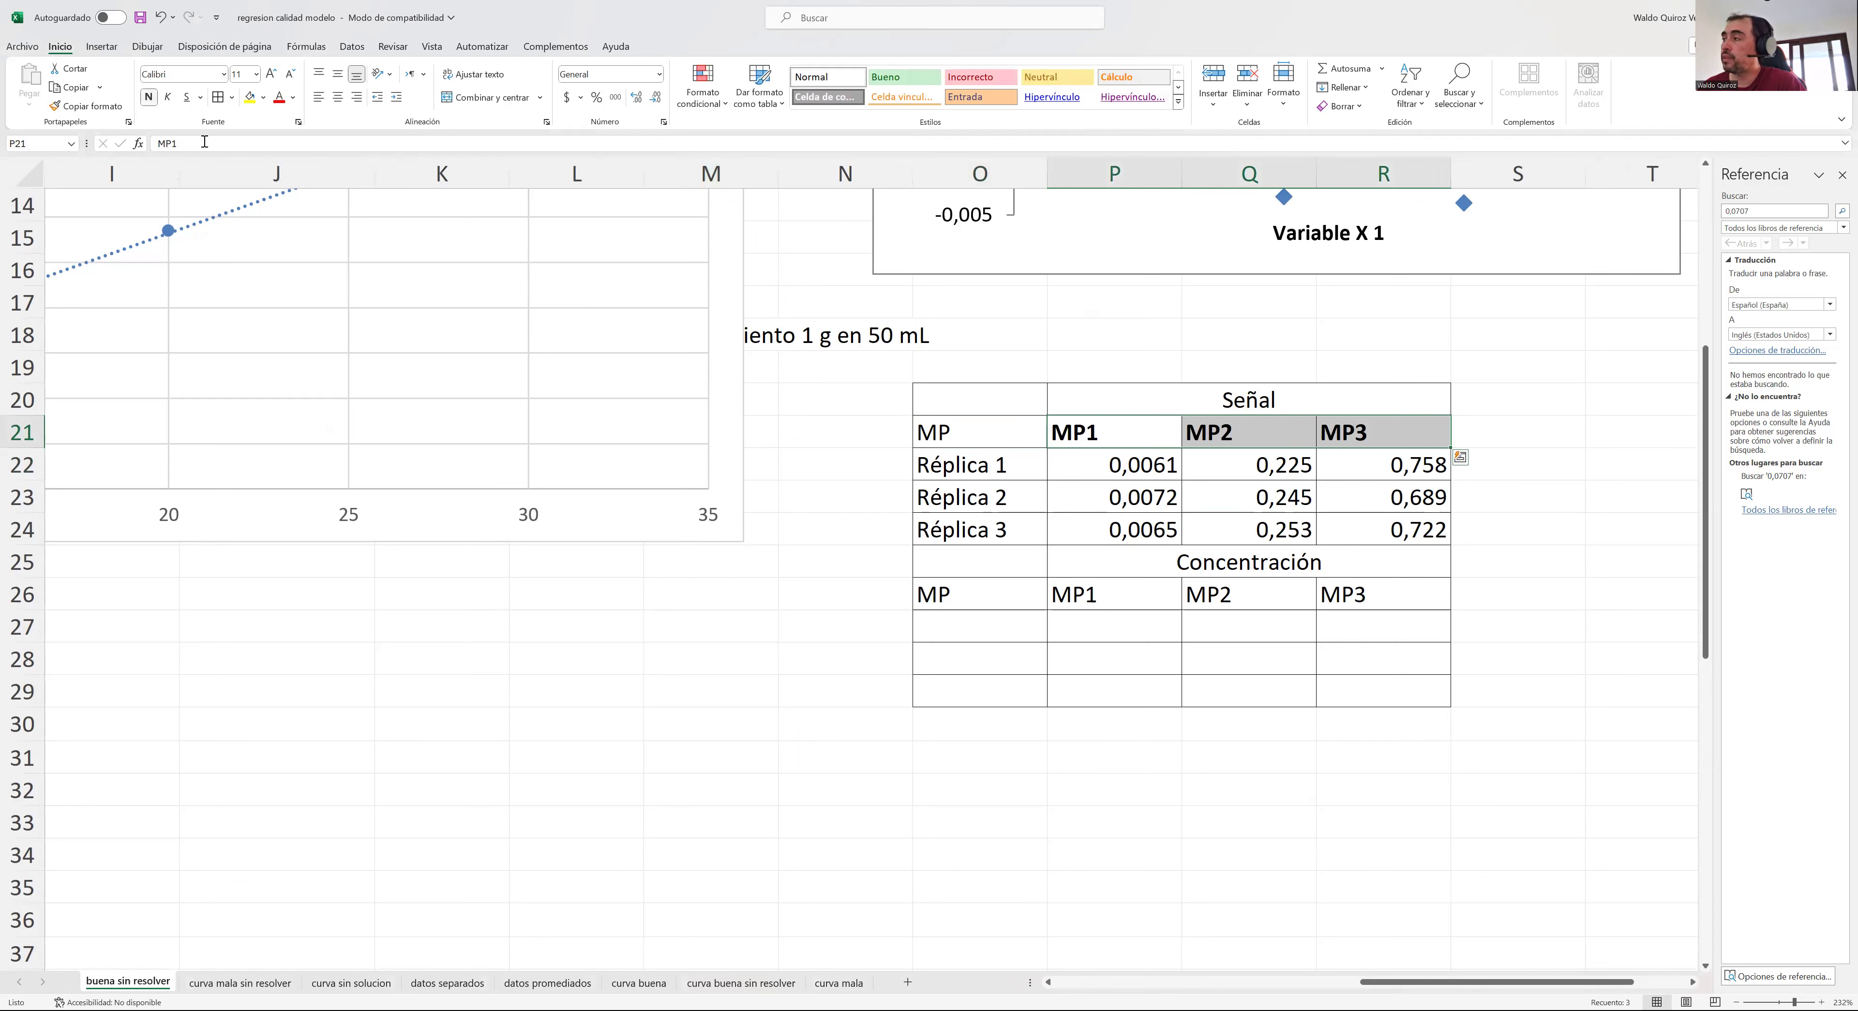
{"action": "left_click", "coordinate": [572, 691]}
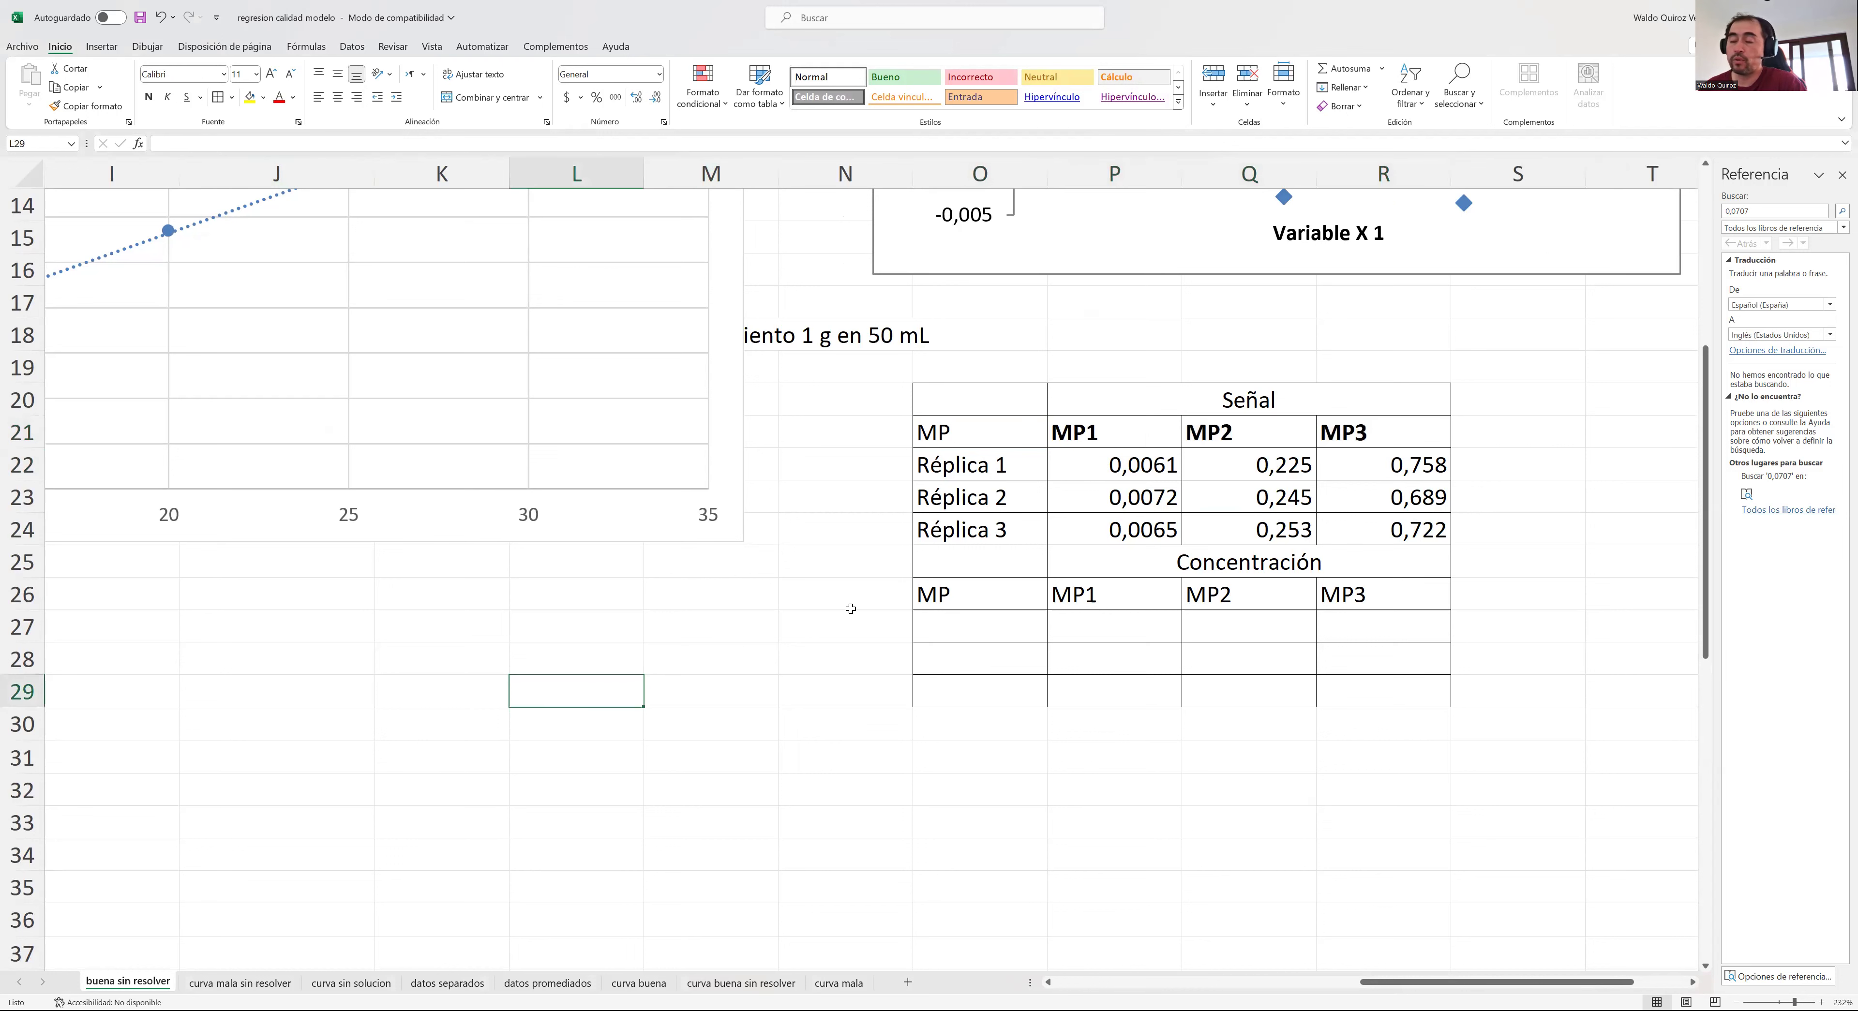
- Highlight MP1's three replicate signals in P22:P24, and shift the calibration curve chart left to uncover the note "Procedimiento 1 g en 50 mL"
{"action": "left_click", "coordinate": [1115, 465]}
{"action": "left_click_drag", "start_coordinate": [1114, 485], "coordinate": [1115, 532]}
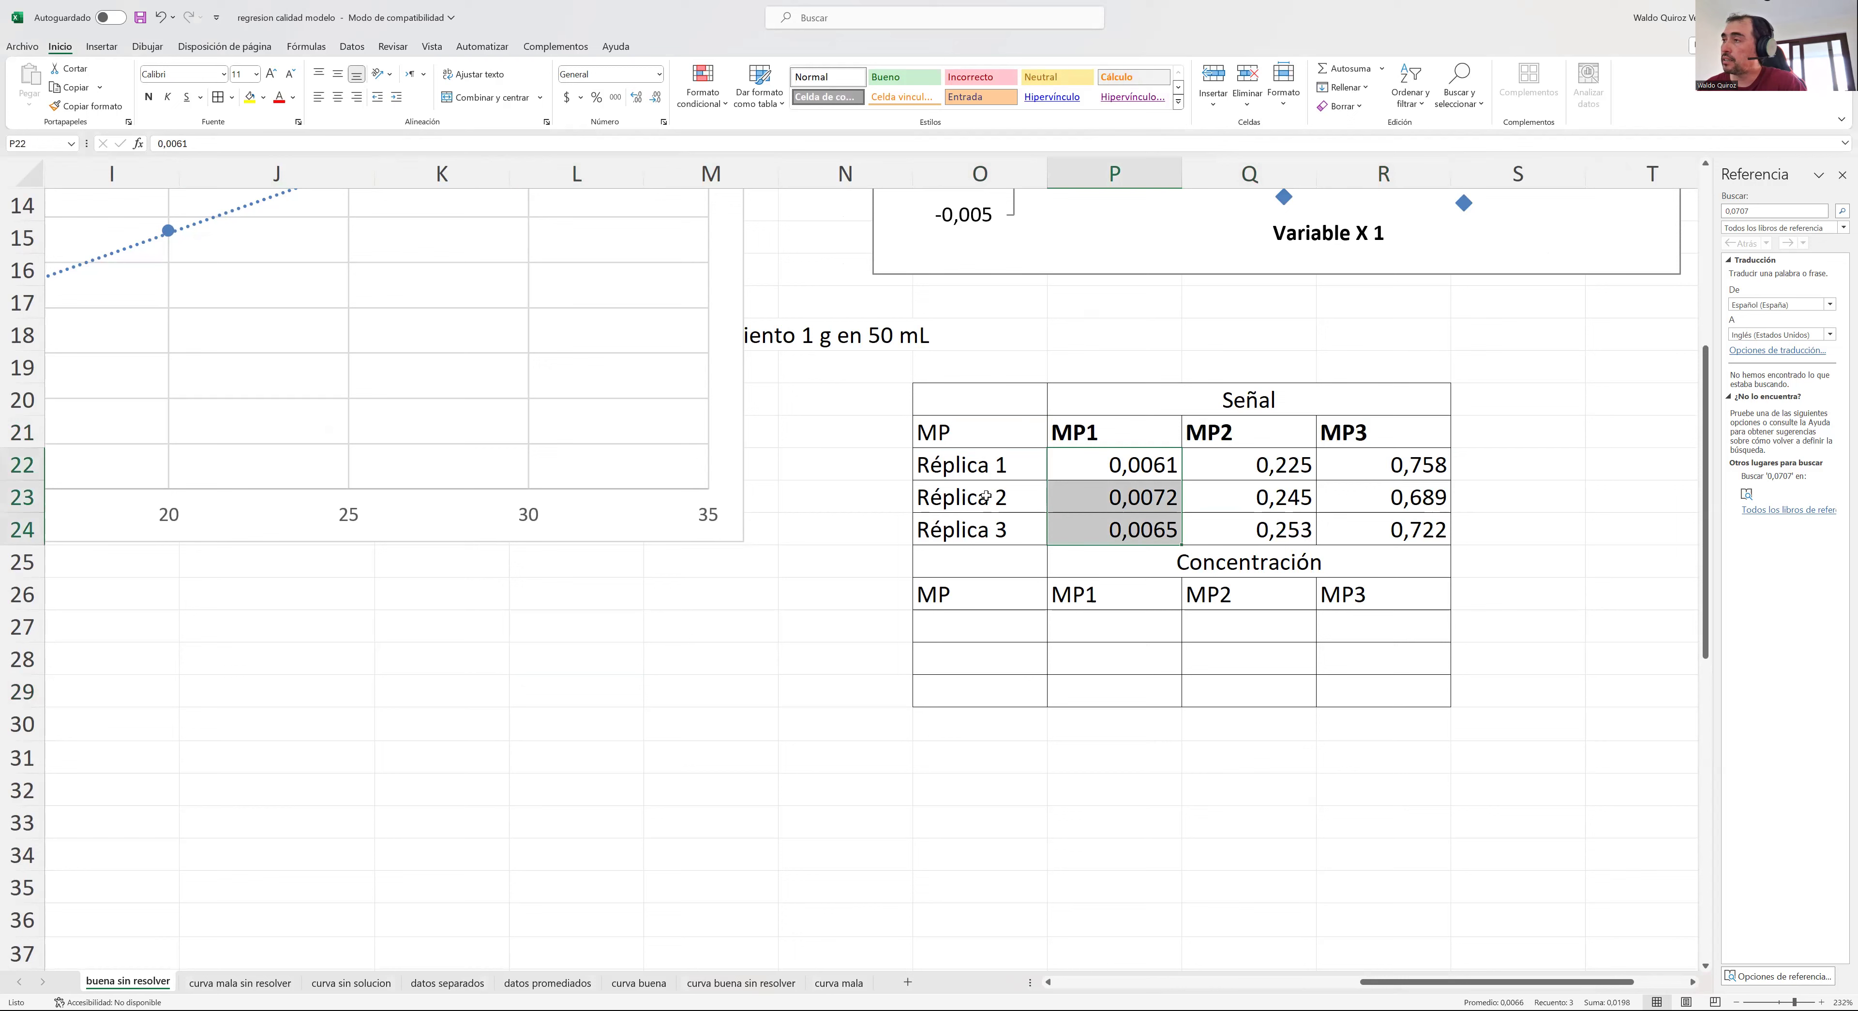
{"action": "left_click_drag", "start_coordinate": [614, 501], "coordinate": [426, 505]}
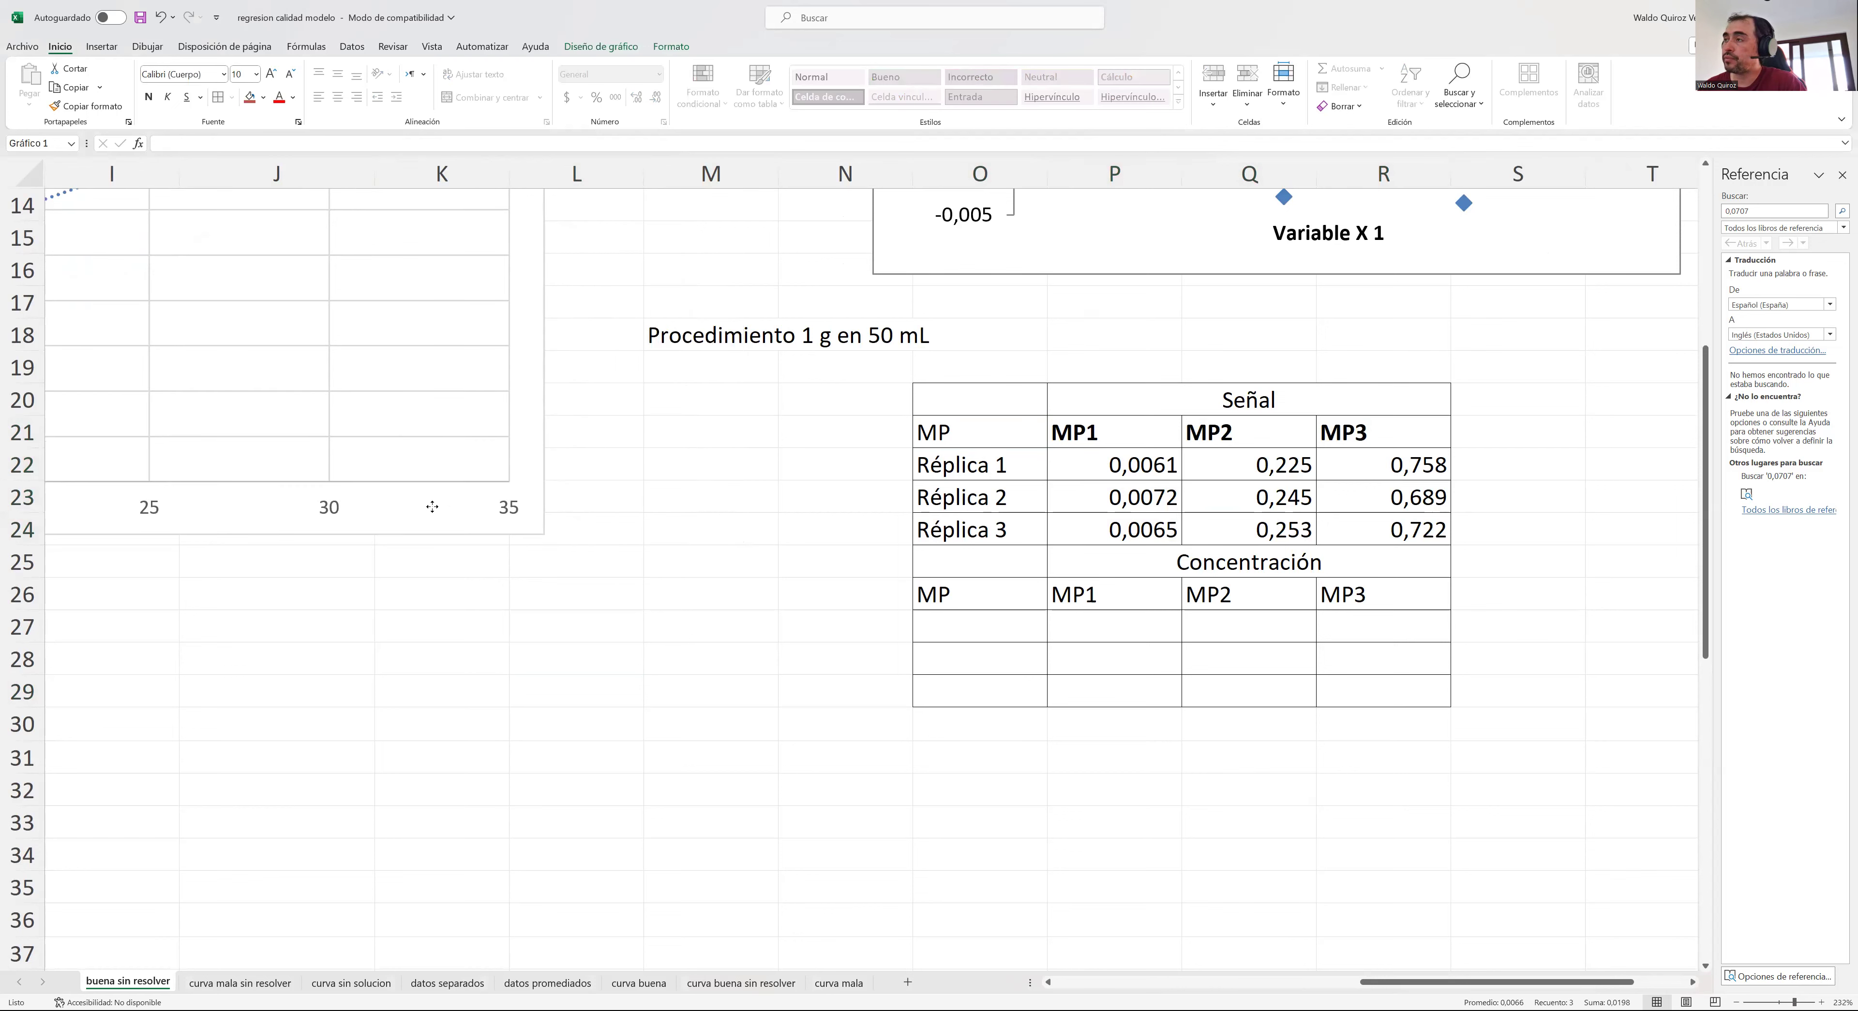
{"action": "left_click", "coordinate": [1124, 468]}
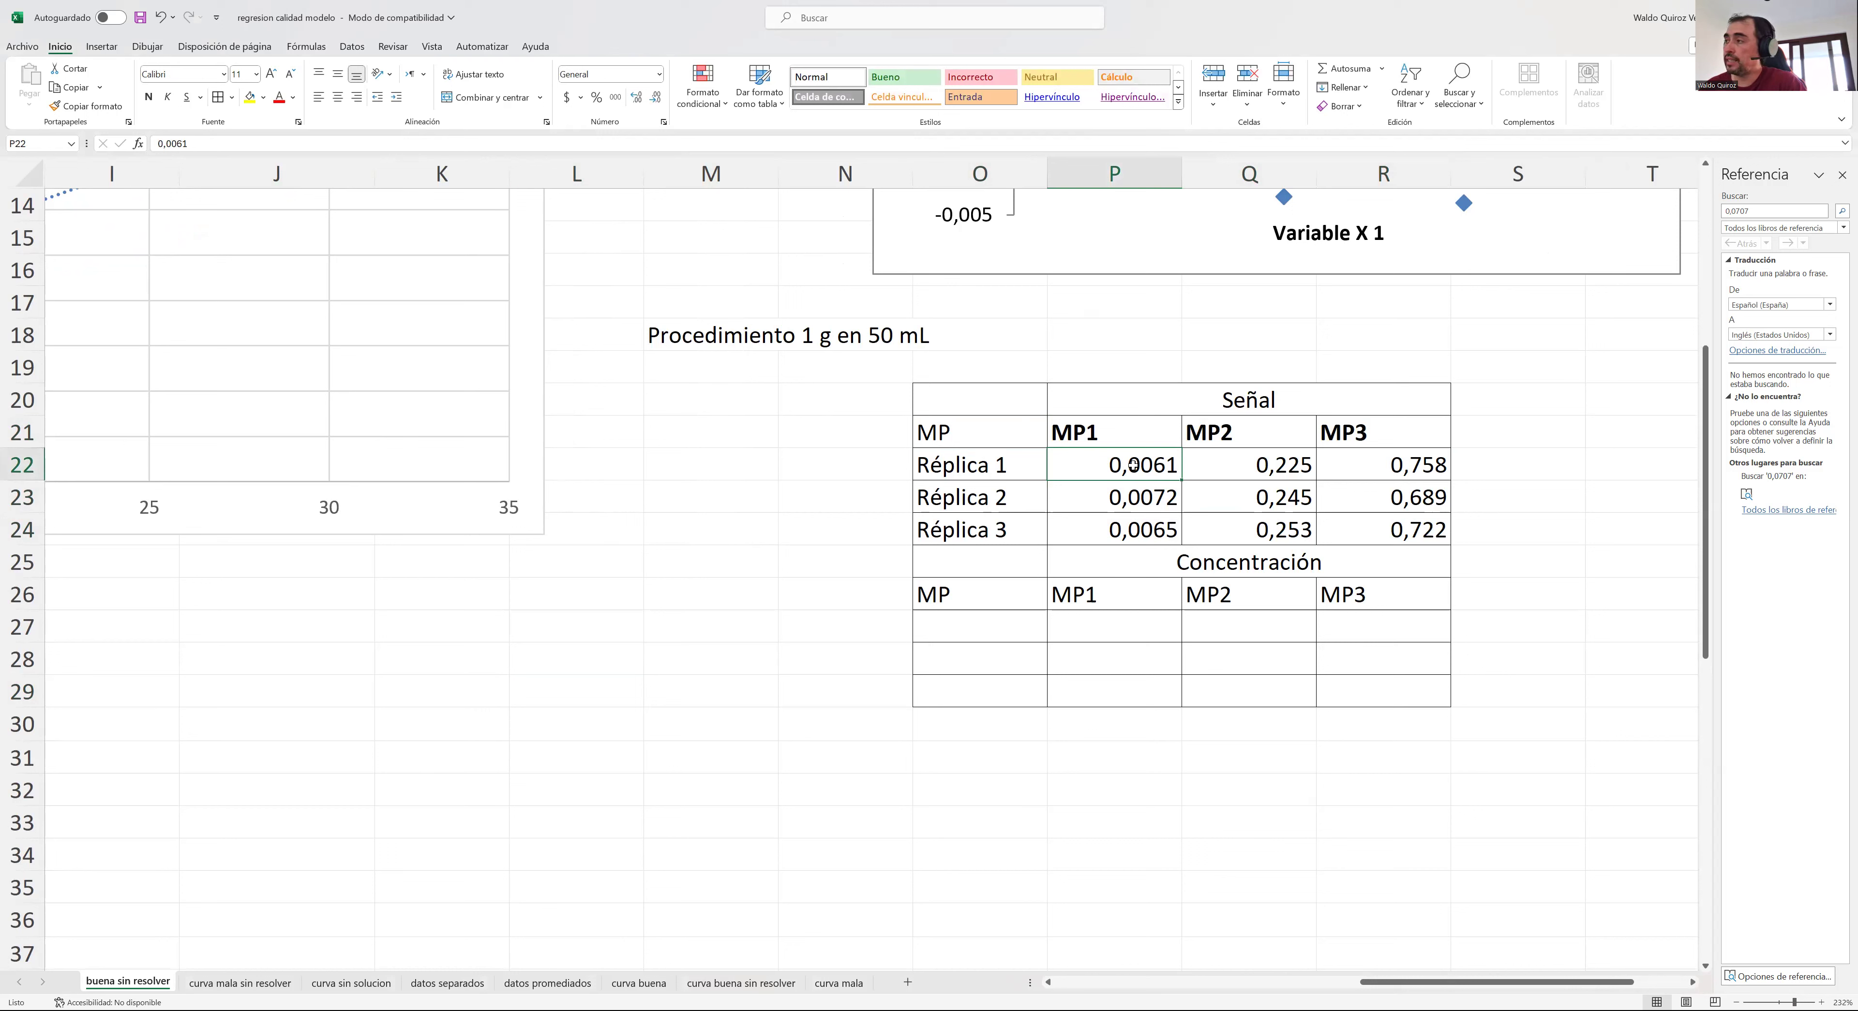
{"action": "left_click", "coordinate": [1132, 500]}
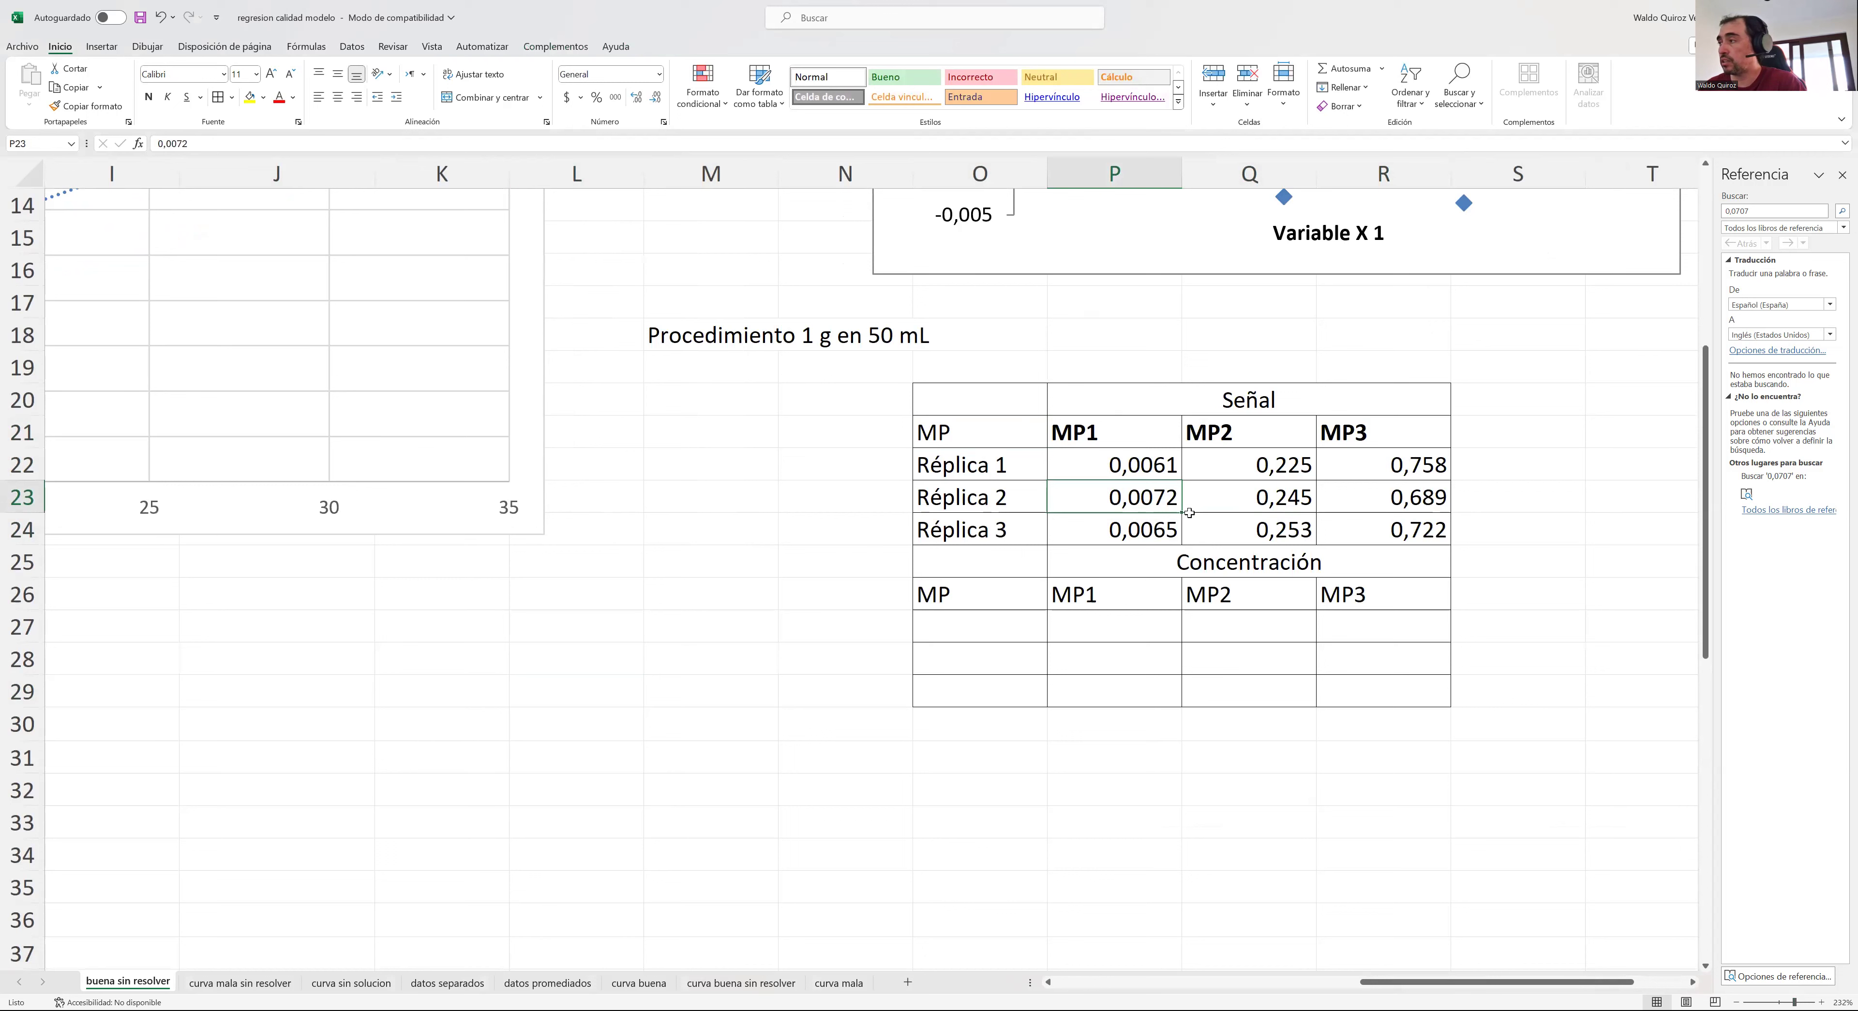
{"action": "left_click", "coordinate": [1169, 525]}
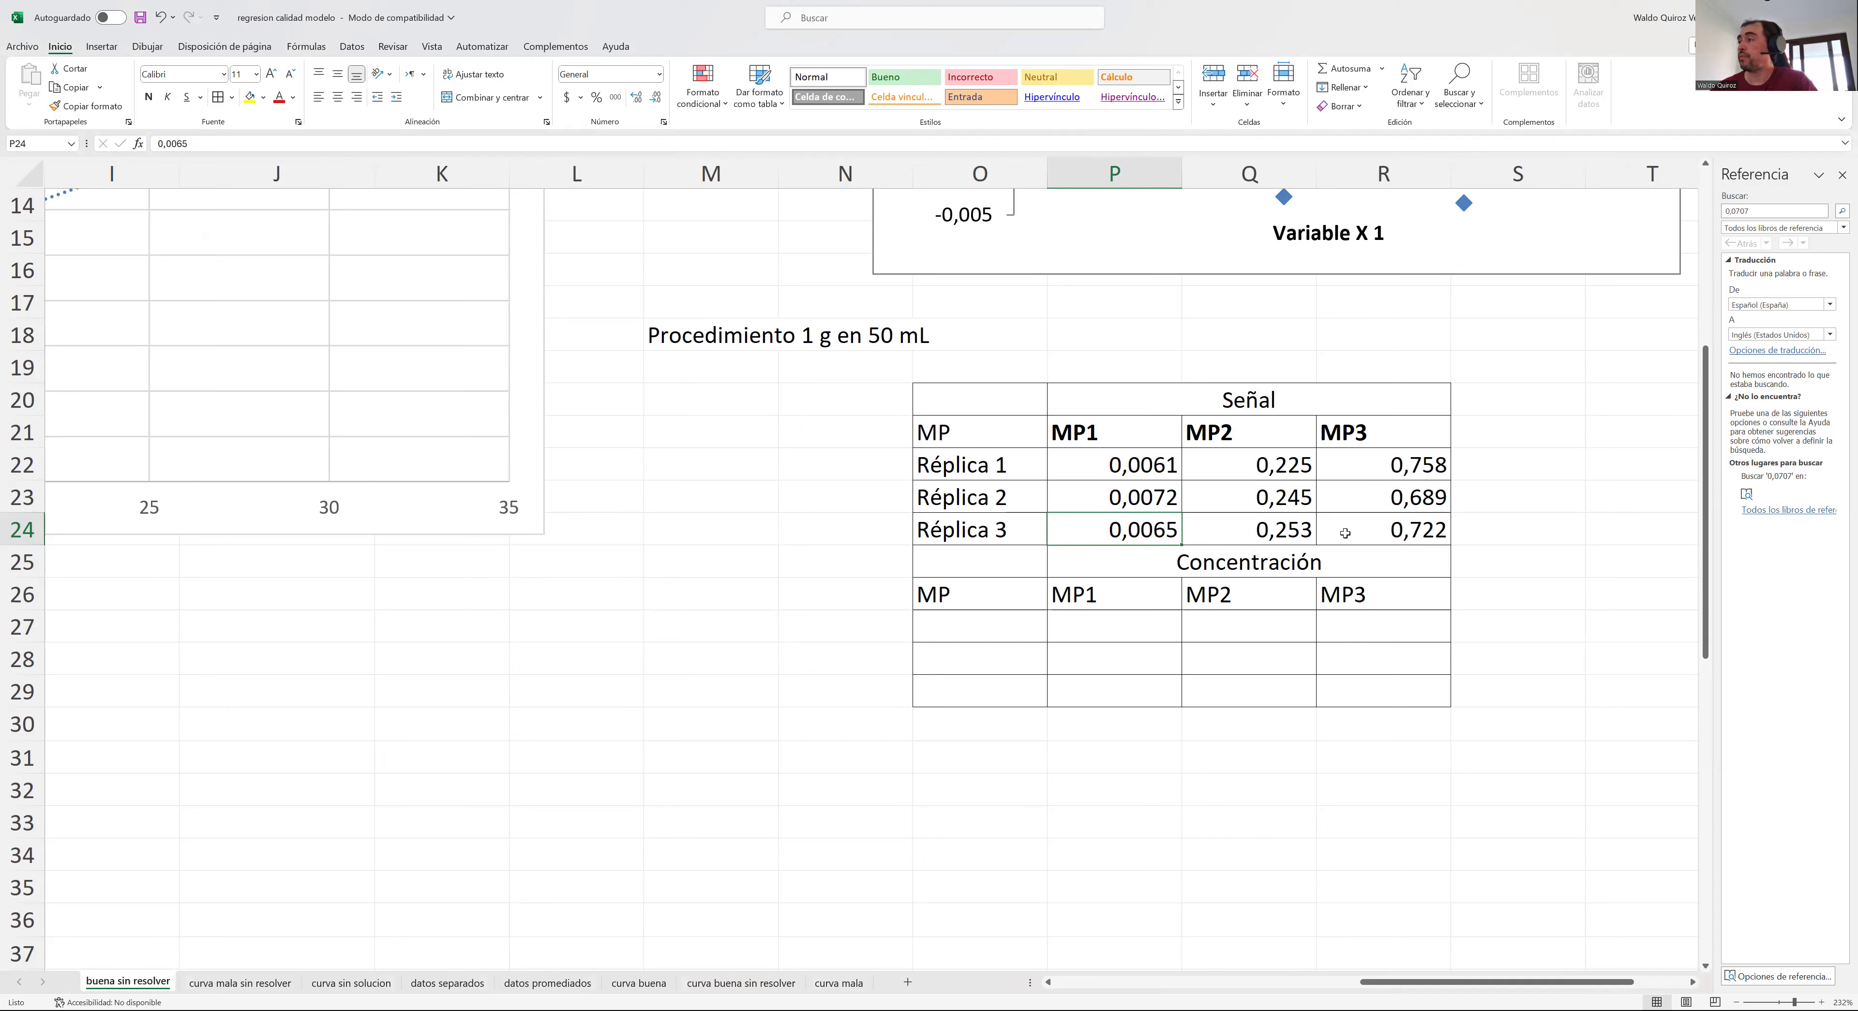
- Calculate the first MP1 concentration in P27 by dividing its signal by the slope, using =(P22/0,0141)
{"action": "left_click", "coordinate": [1117, 625]}
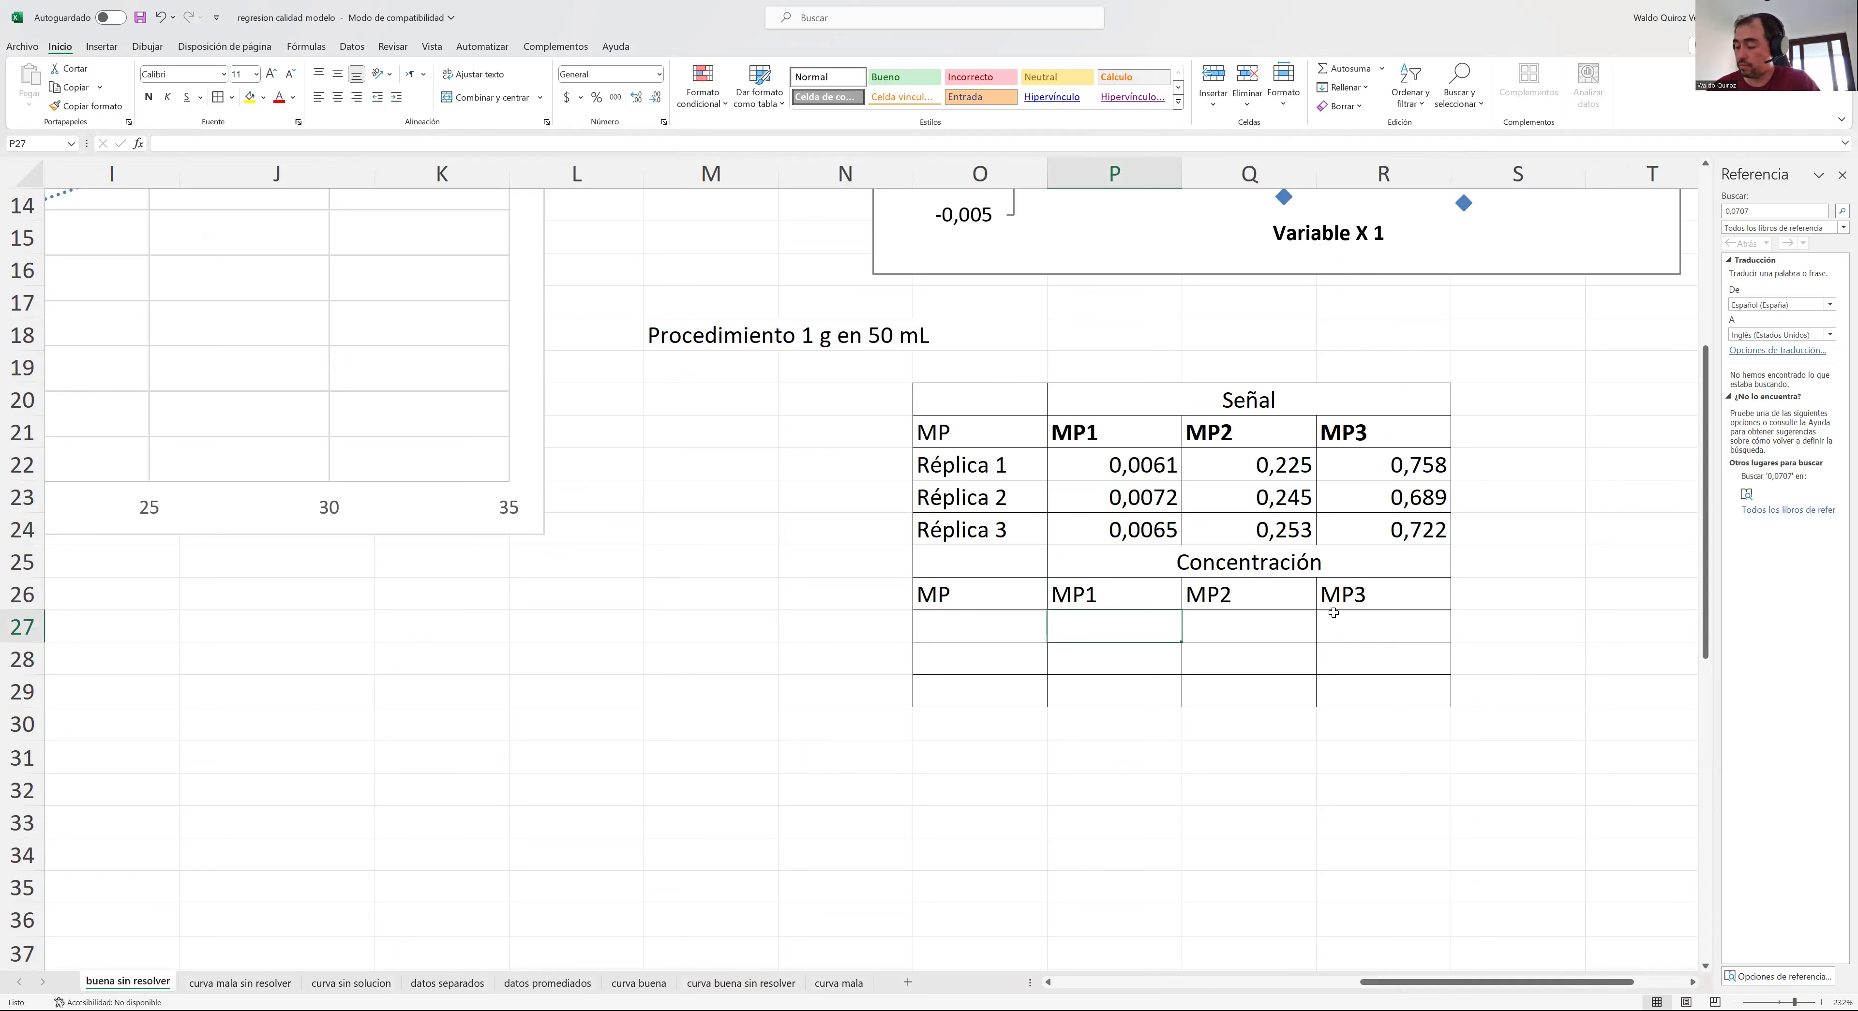
{"action": "type", "text": "="}
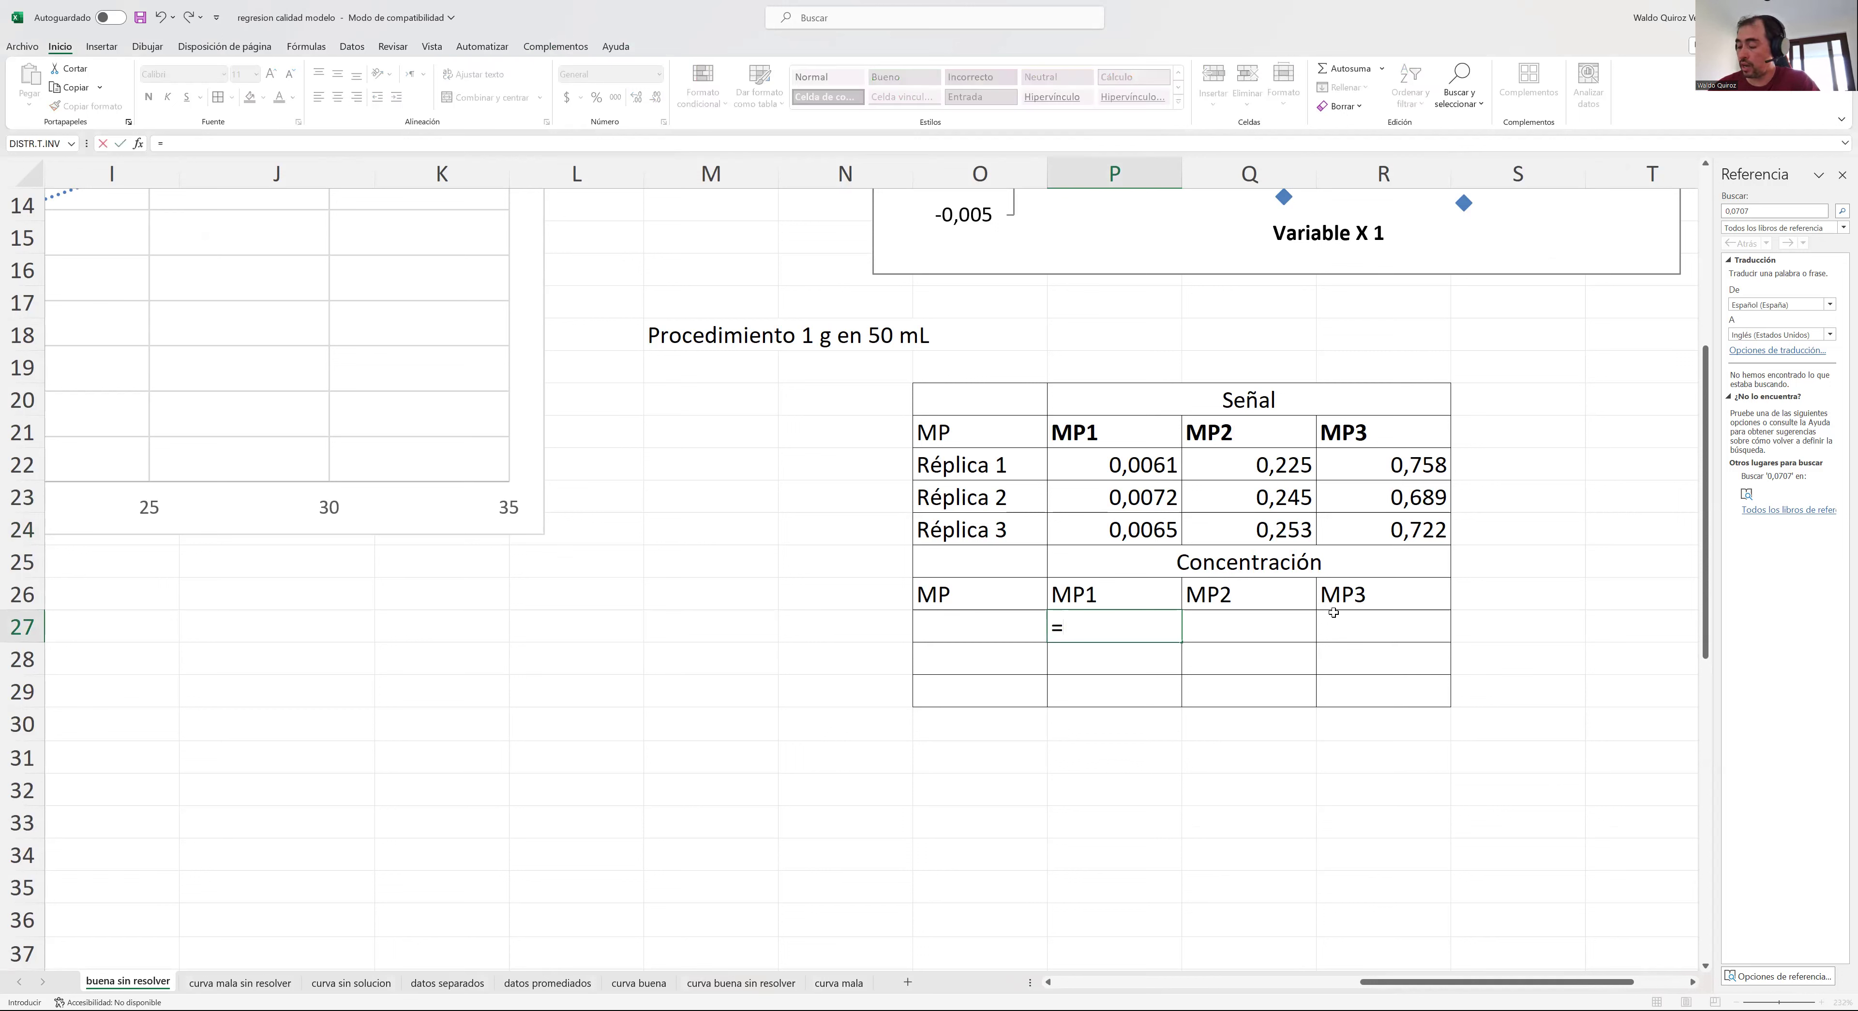
{"action": "type", "text": "("}
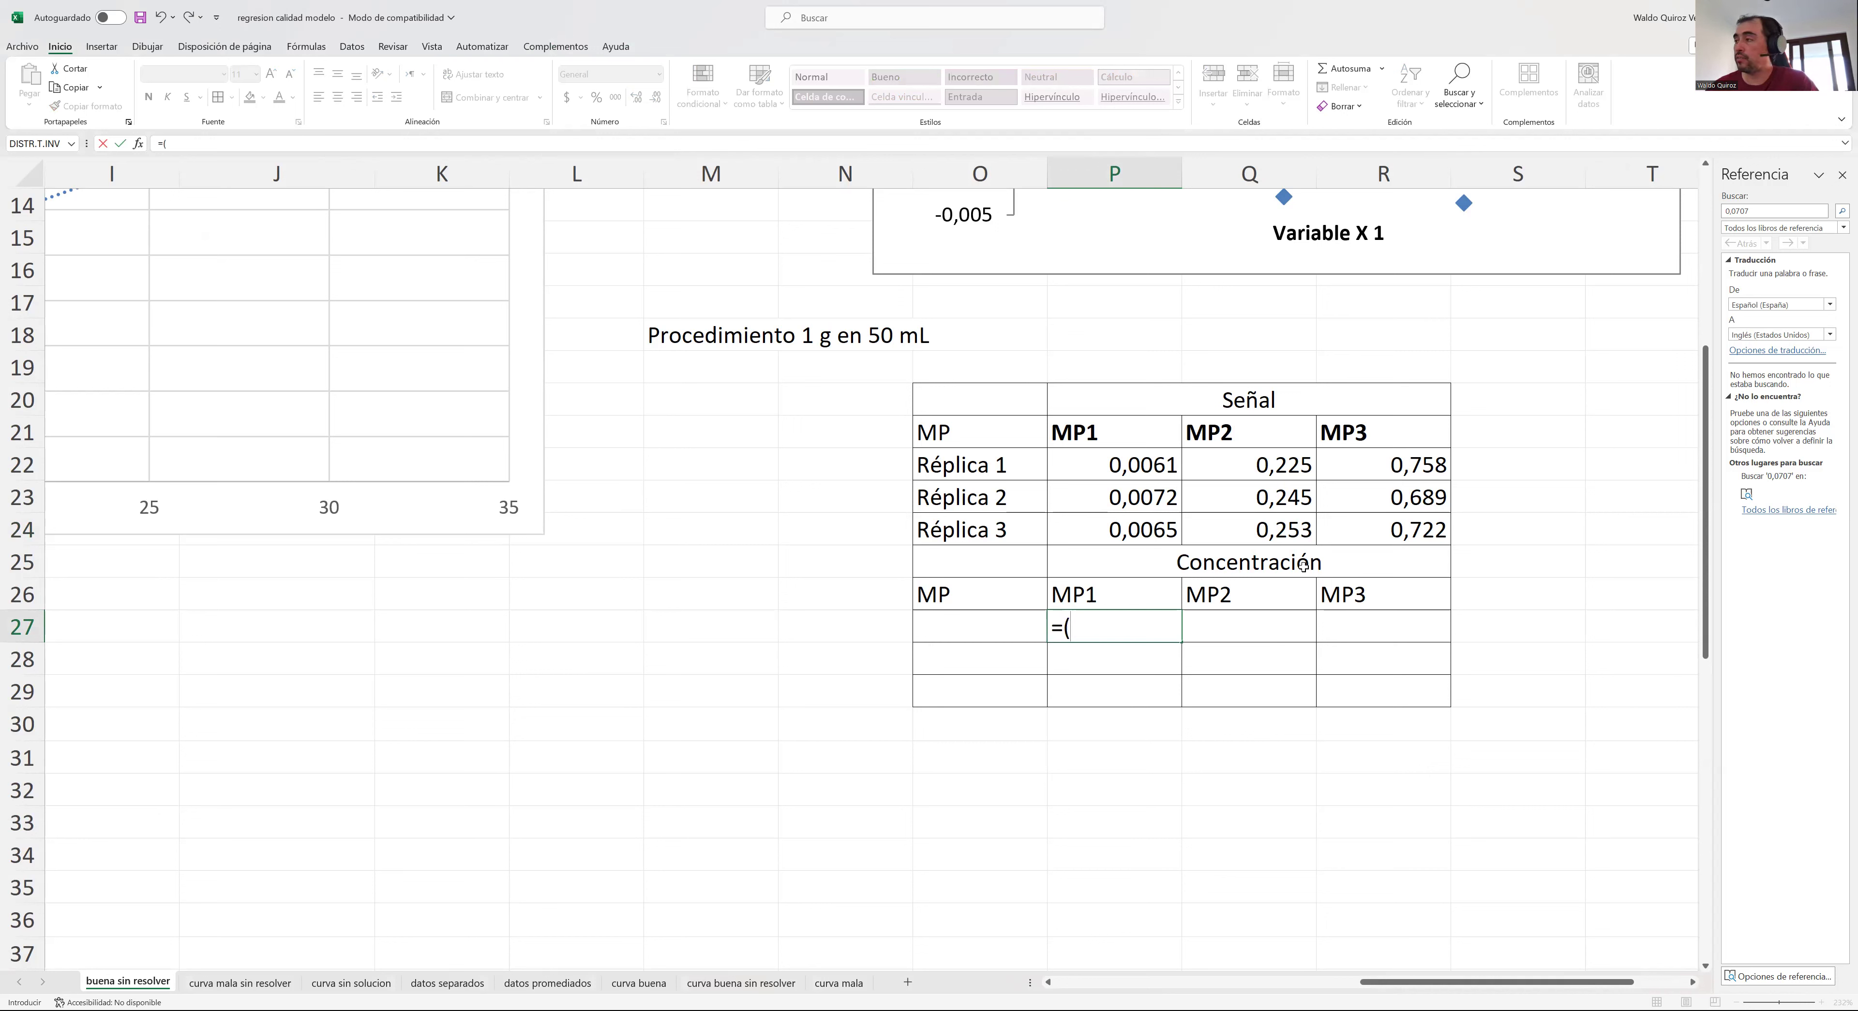
{"action": "left_click", "coordinate": [1115, 466]}
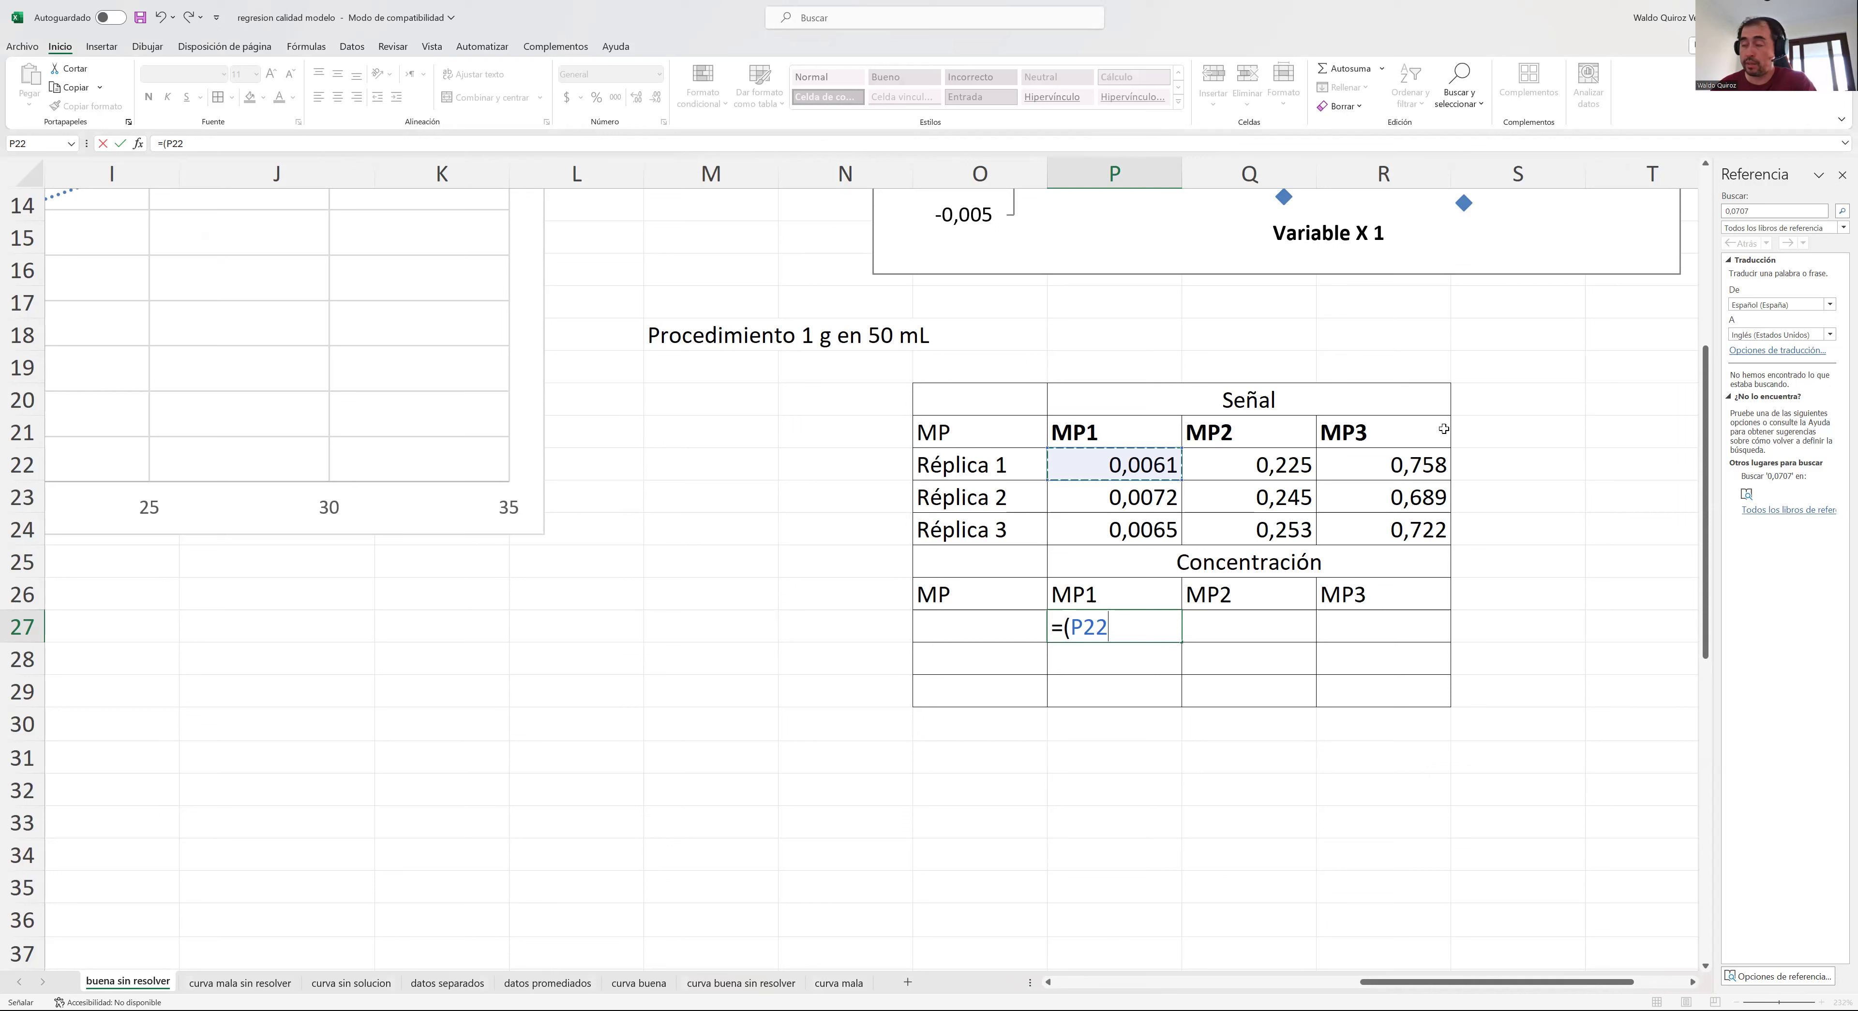
{"action": "type", "text": "/"}
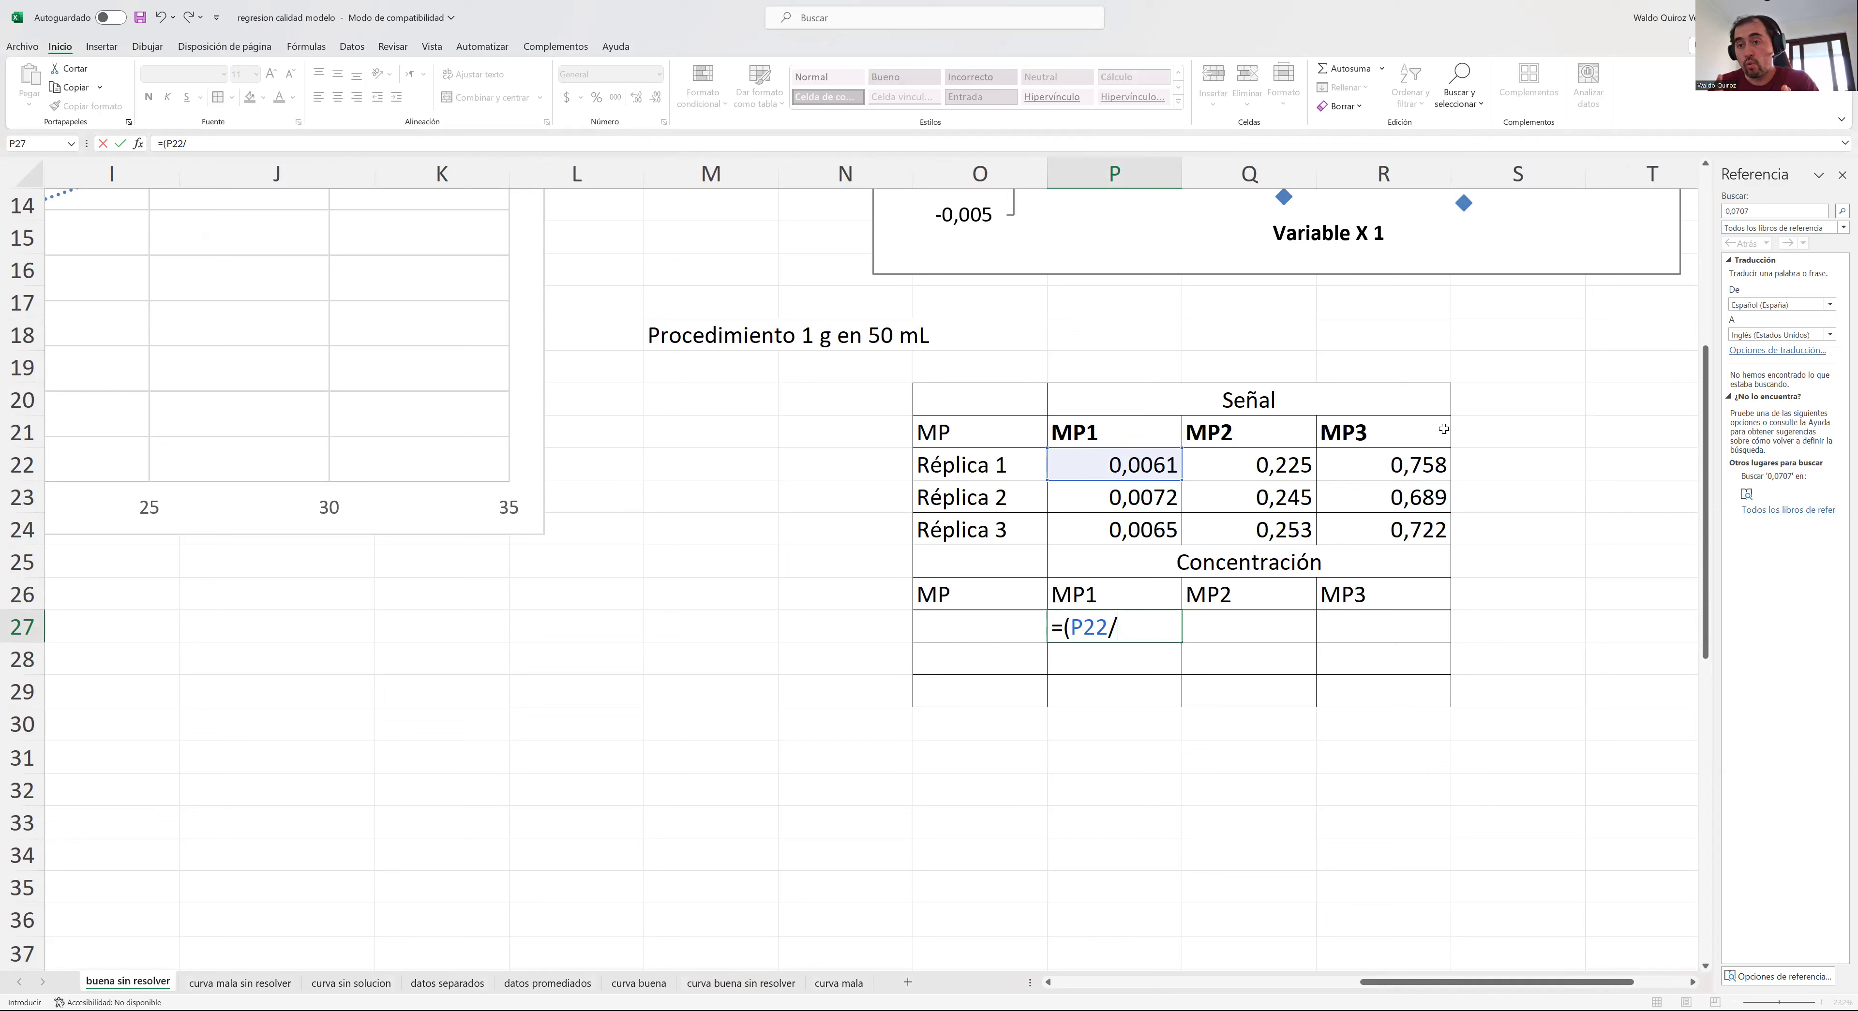
{"action": "type", "text": "0,"}
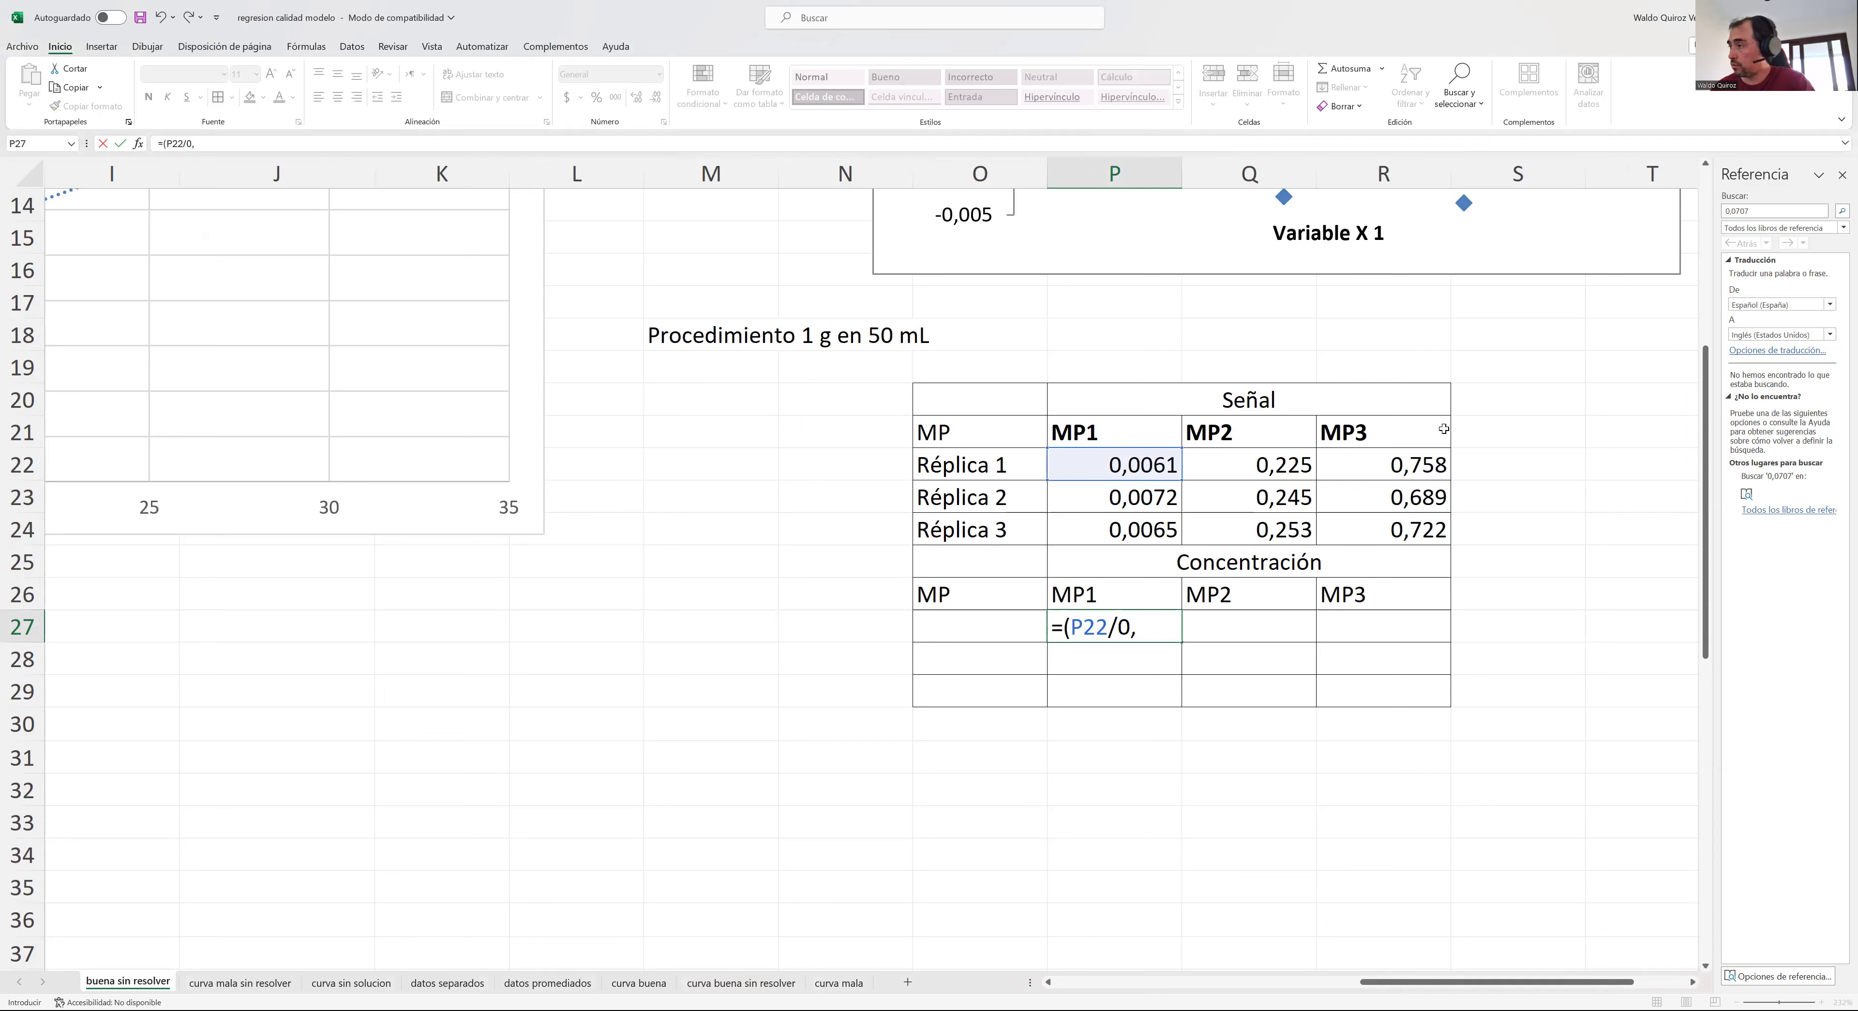
{"action": "type", "text": "0141"}
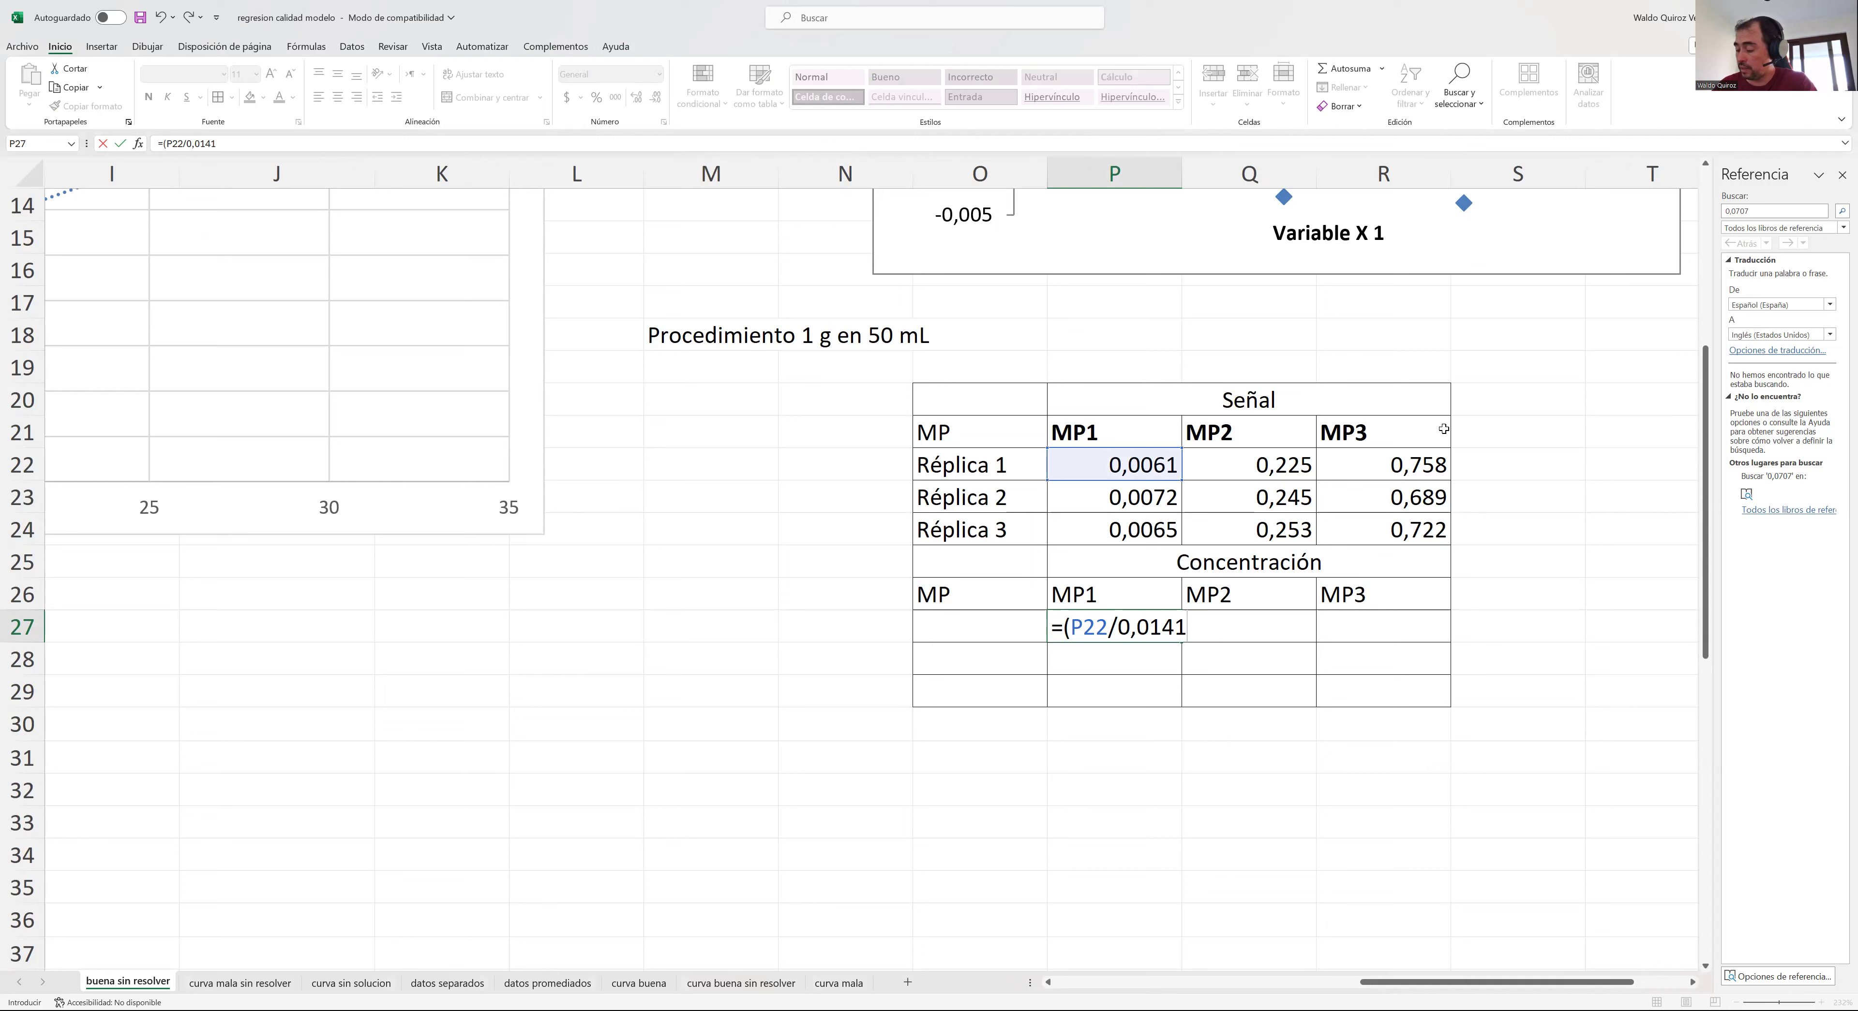
{"action": "type", "text": "="}
{"action": "key", "text": "BackSpace"}
{"action": "type", "text": ")"}
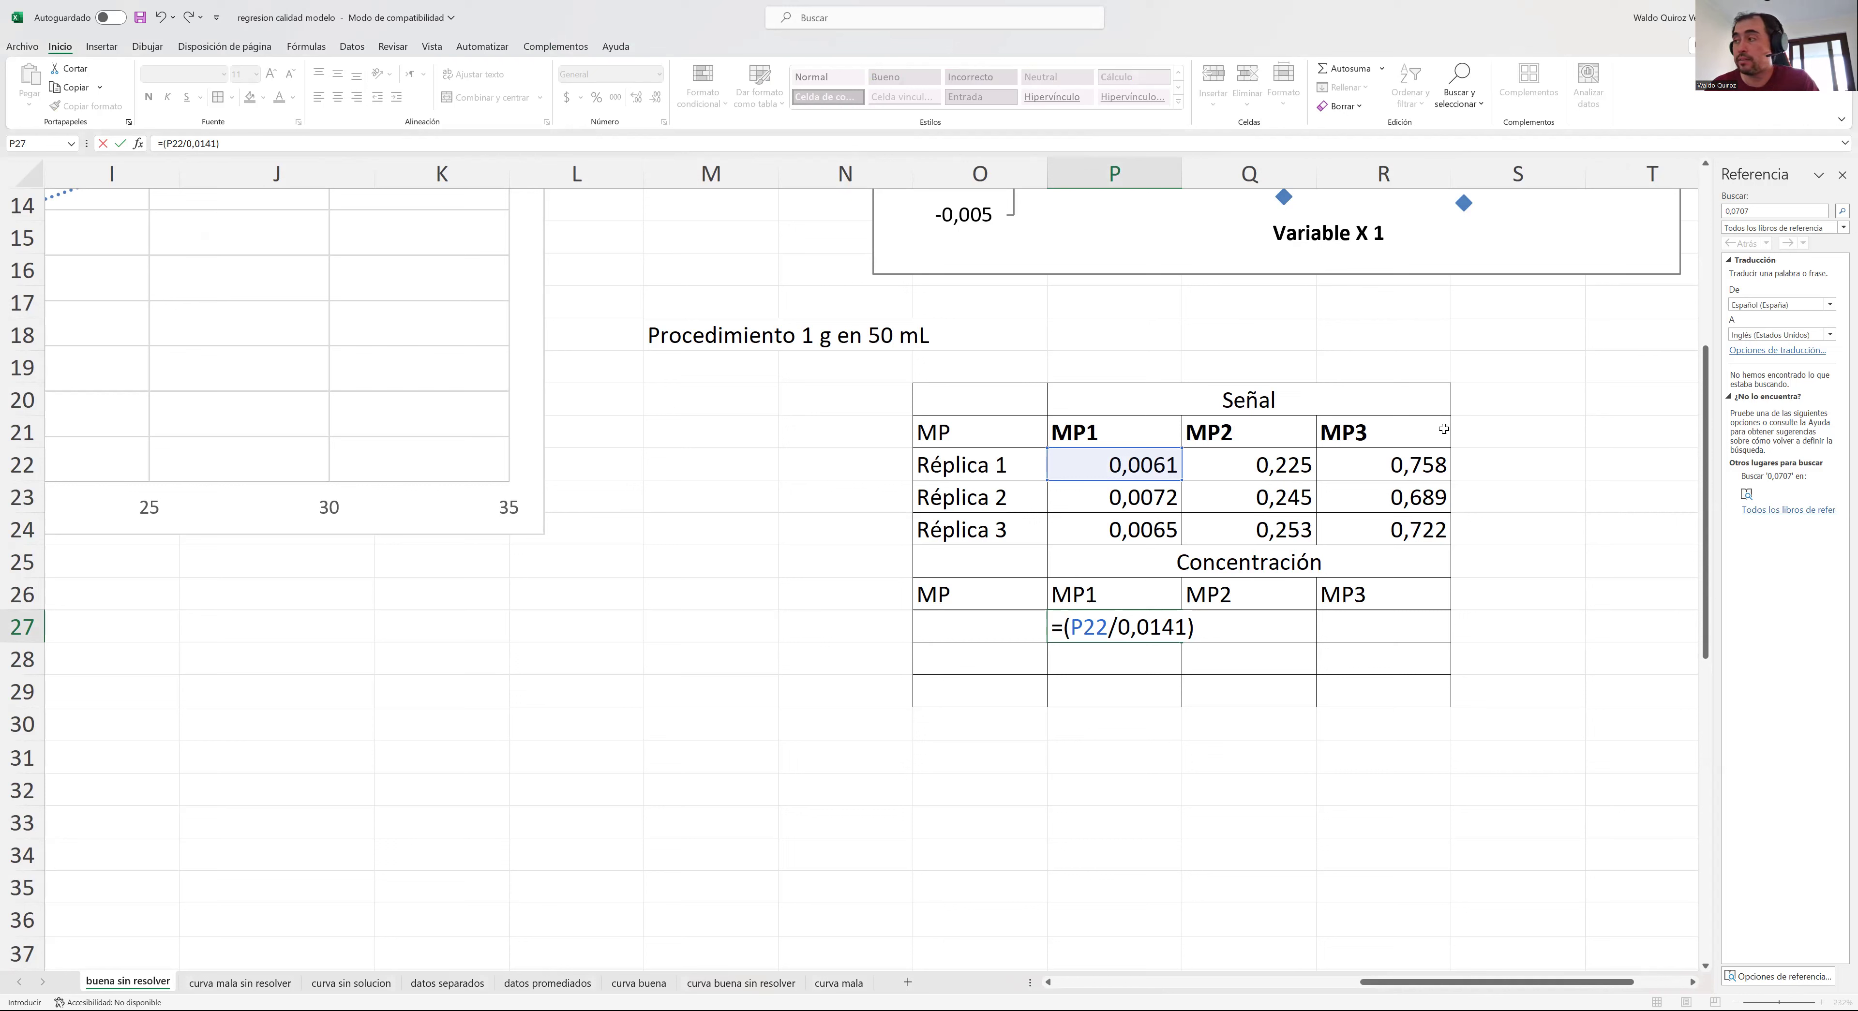
{"action": "key", "text": "Return"}
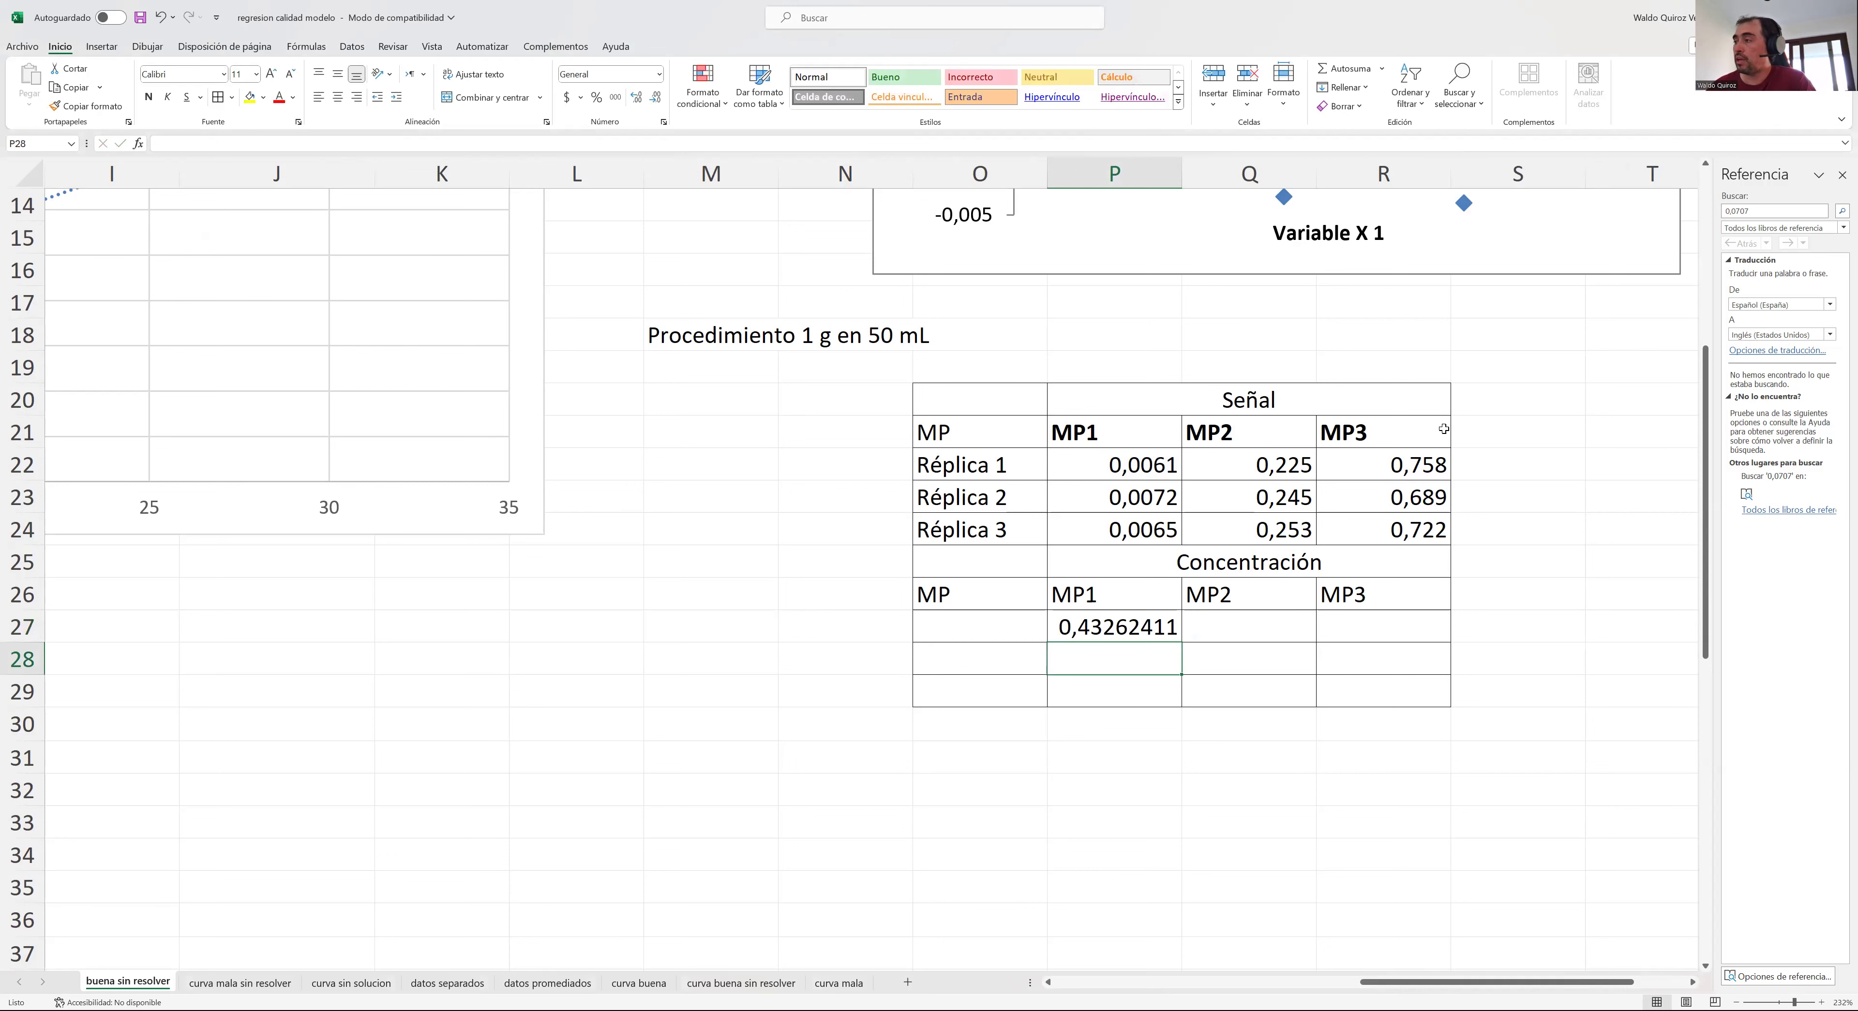
- Check the calibration curve's regression equation and standards table against the first MP1 signal
{"action": "left_click_drag", "start_coordinate": [1364, 982], "coordinate": [1221, 986]}
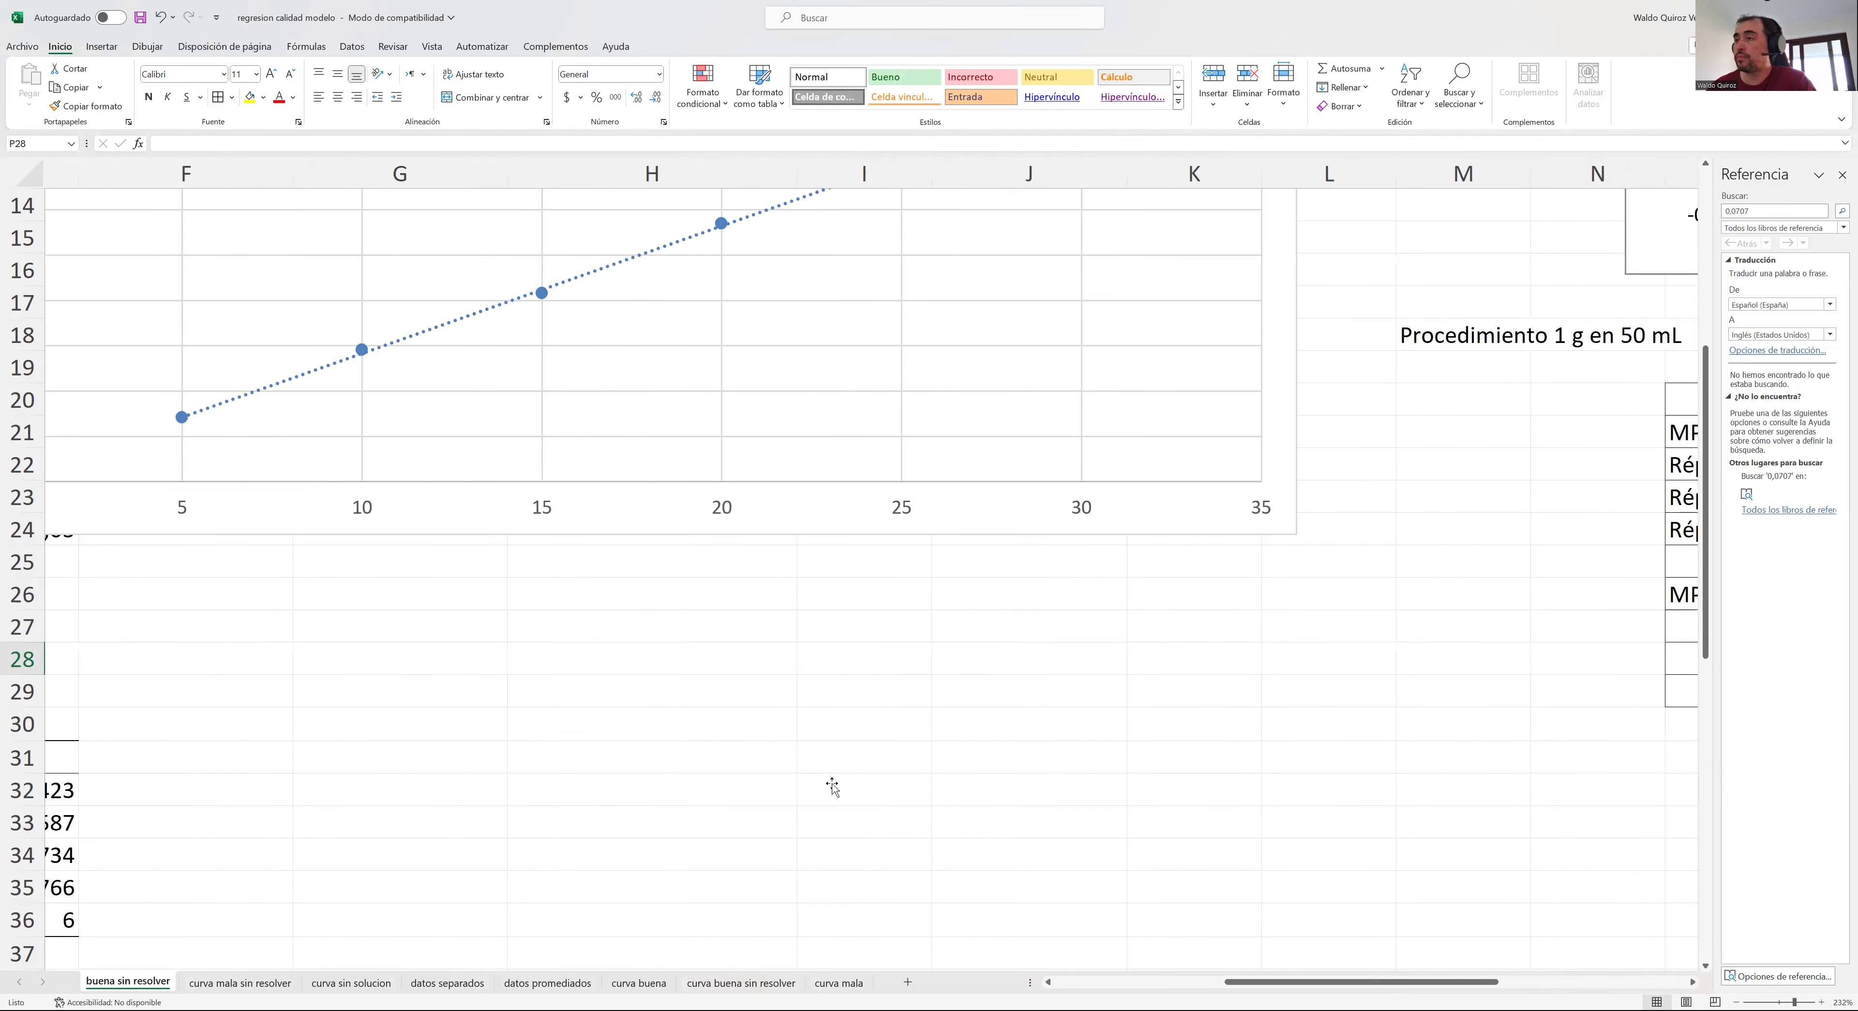
{"action": "scroll", "coordinate": [833, 788], "scroll_direction": "up", "scroll_amount": 4}
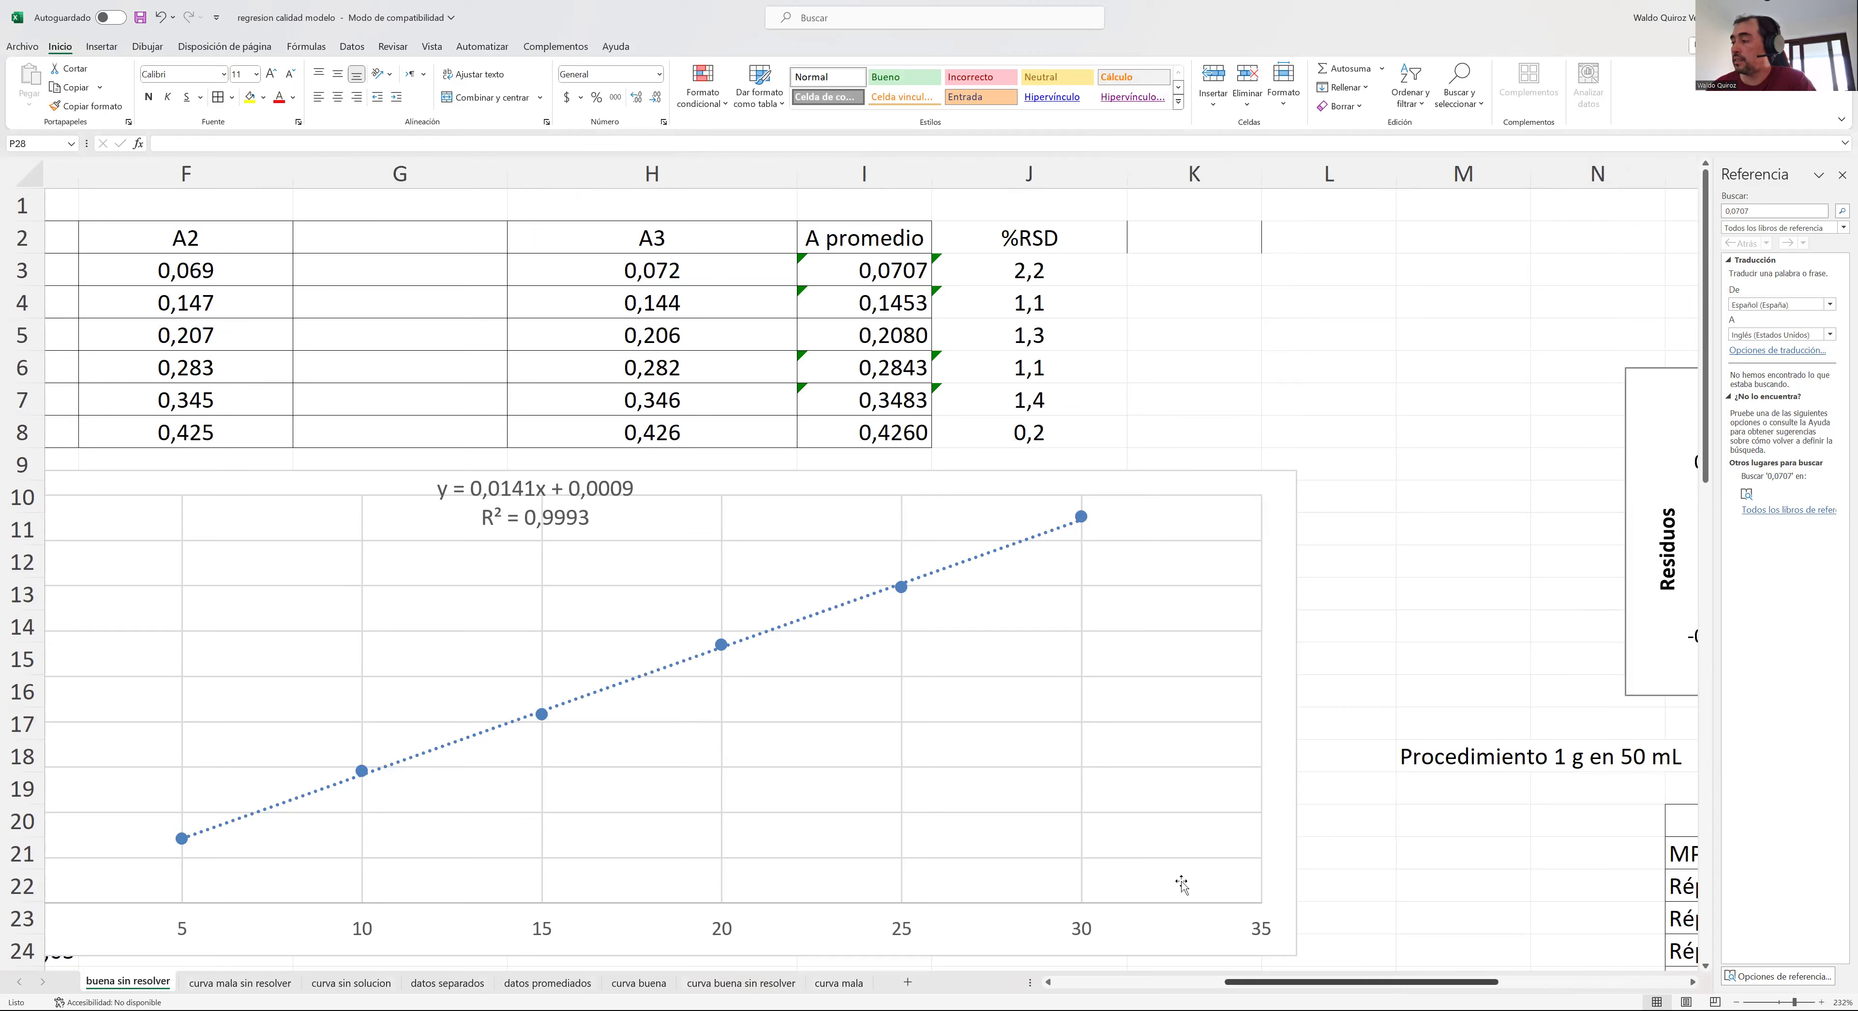
{"action": "scroll", "coordinate": [1182, 884], "scroll_direction": "left", "scroll_amount": 5}
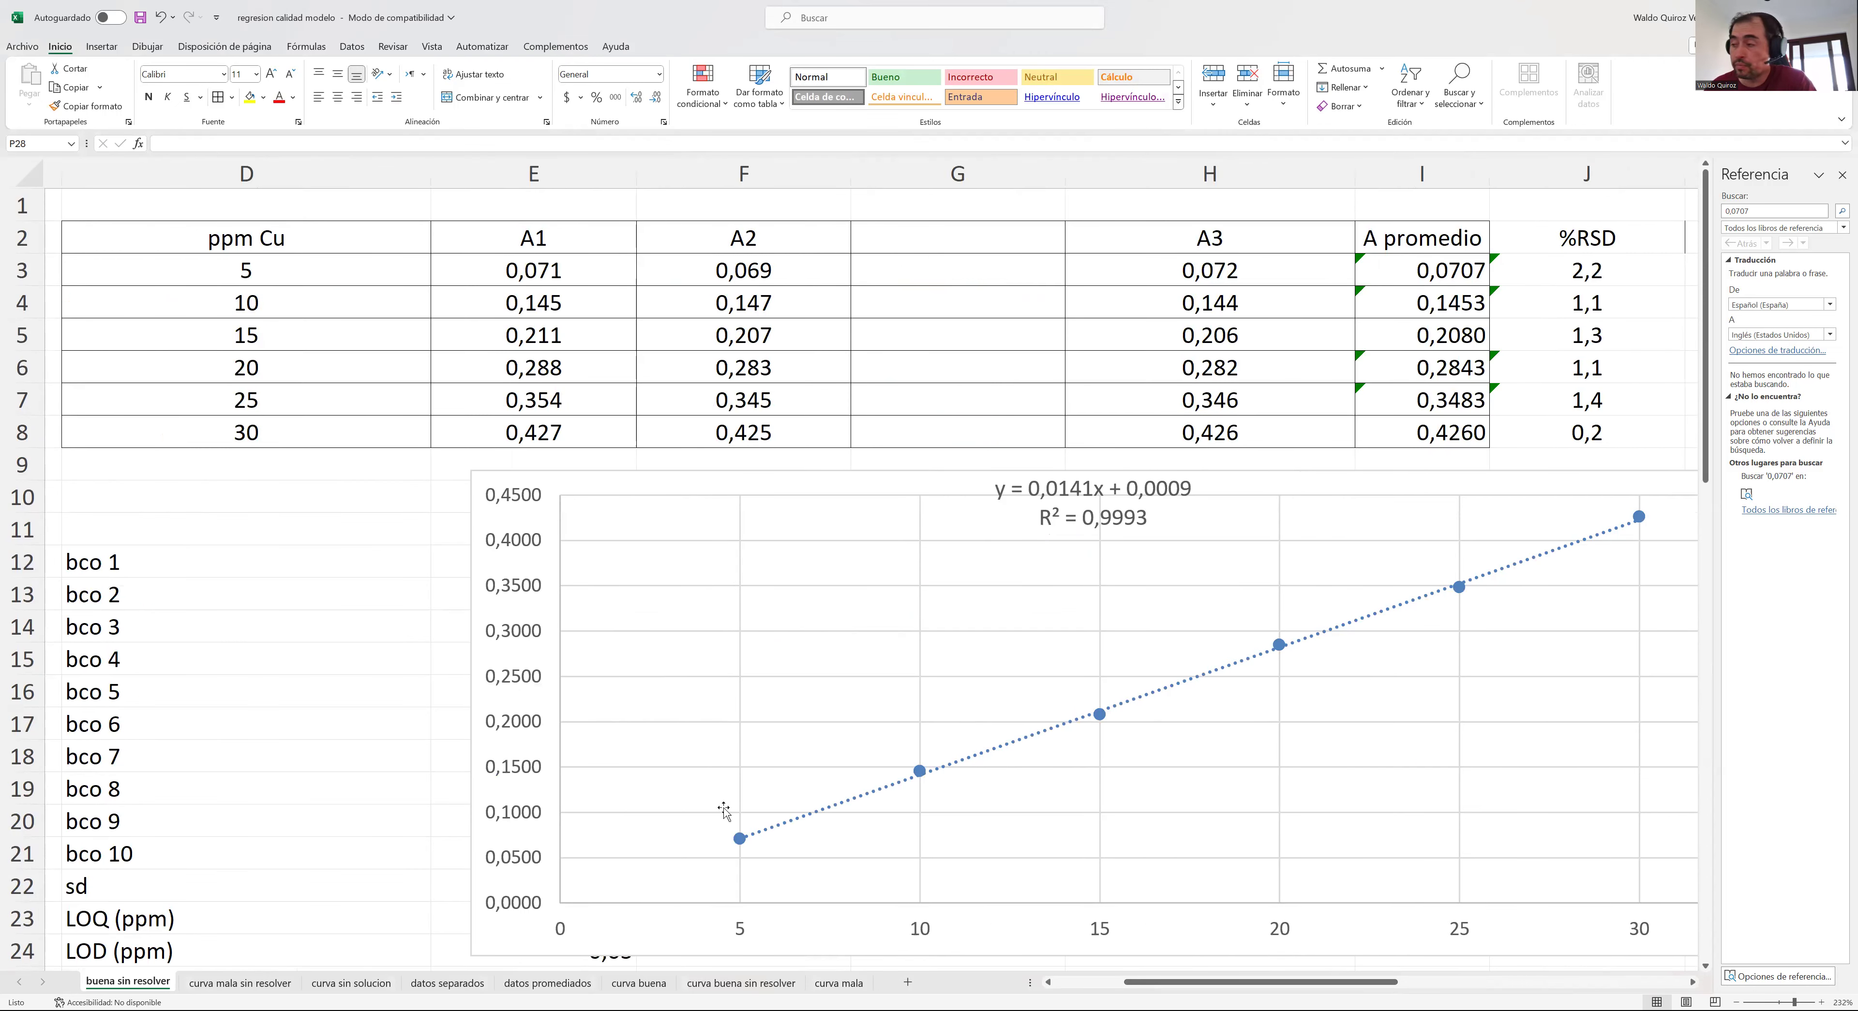
{"action": "left_click_drag", "start_coordinate": [1207, 983], "coordinate": [1400, 988]}
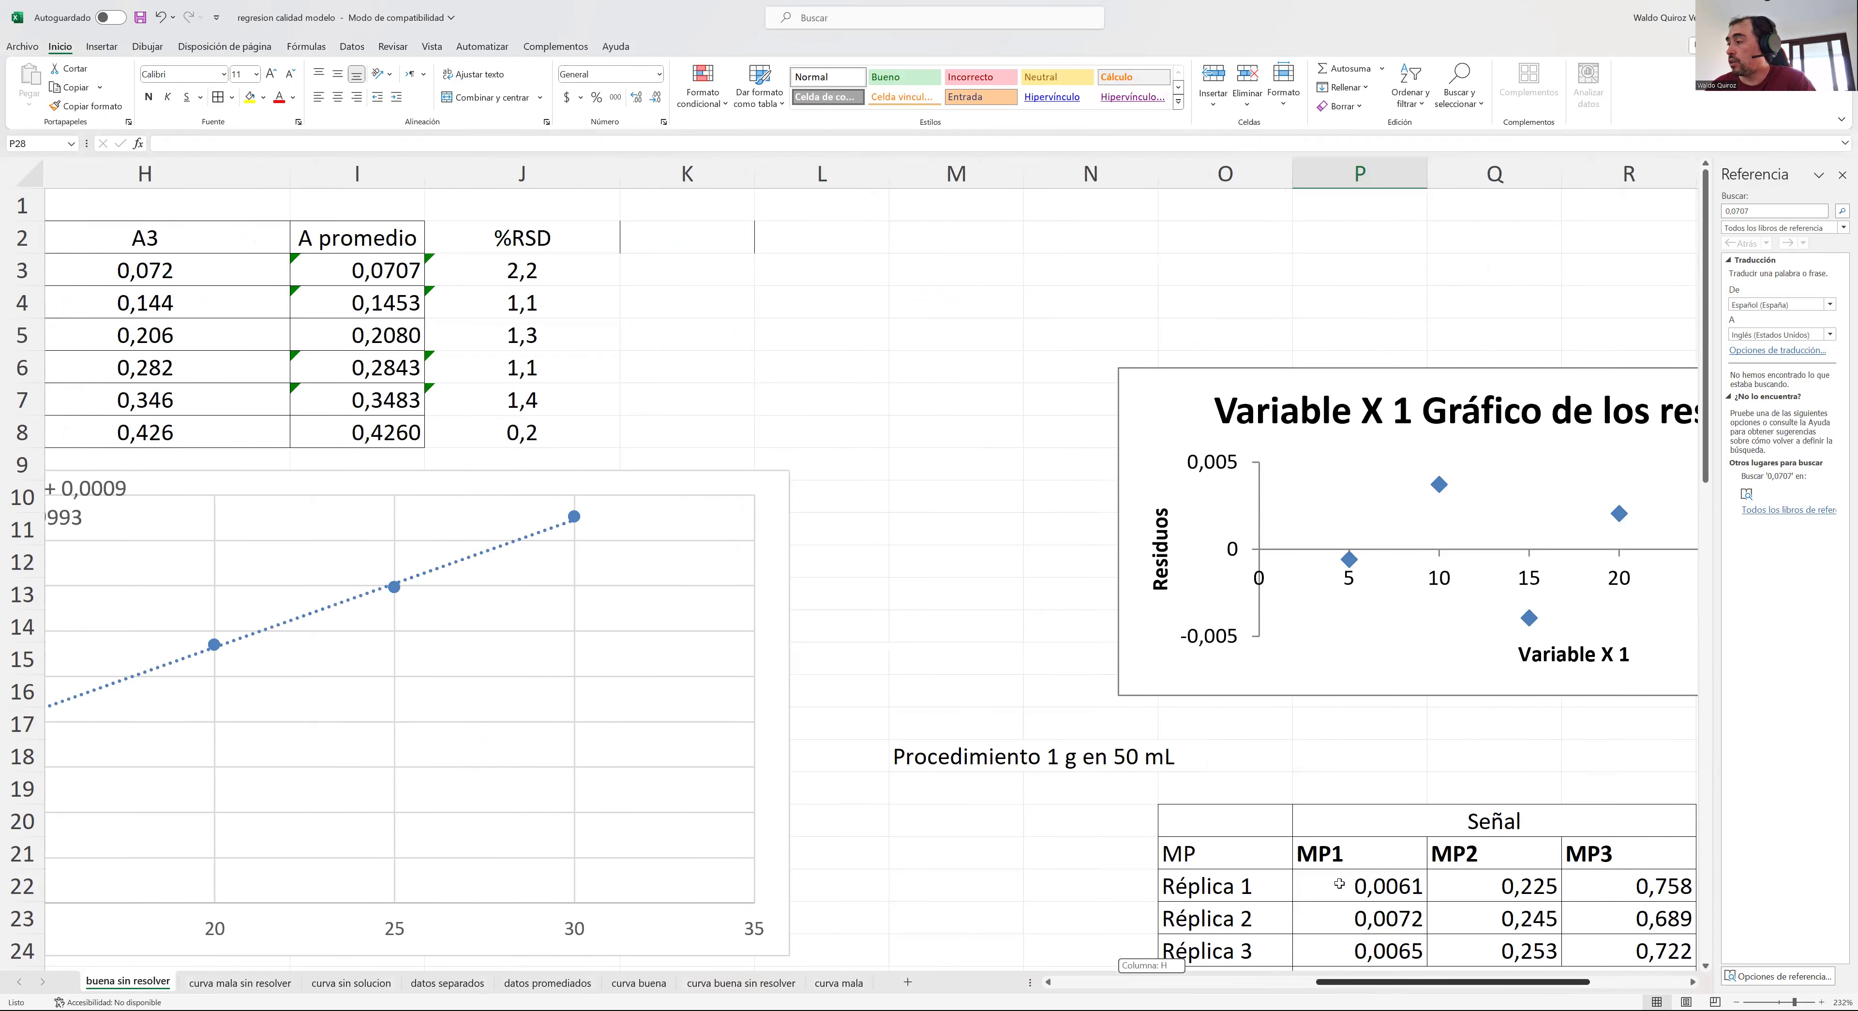
{"action": "scroll", "coordinate": [1272, 793], "scroll_direction": "right", "scroll_amount": 2}
{"action": "scroll", "coordinate": [1084, 593], "scroll_direction": "down", "scroll_amount": 3}
{"action": "left_click", "coordinate": [1084, 592]}
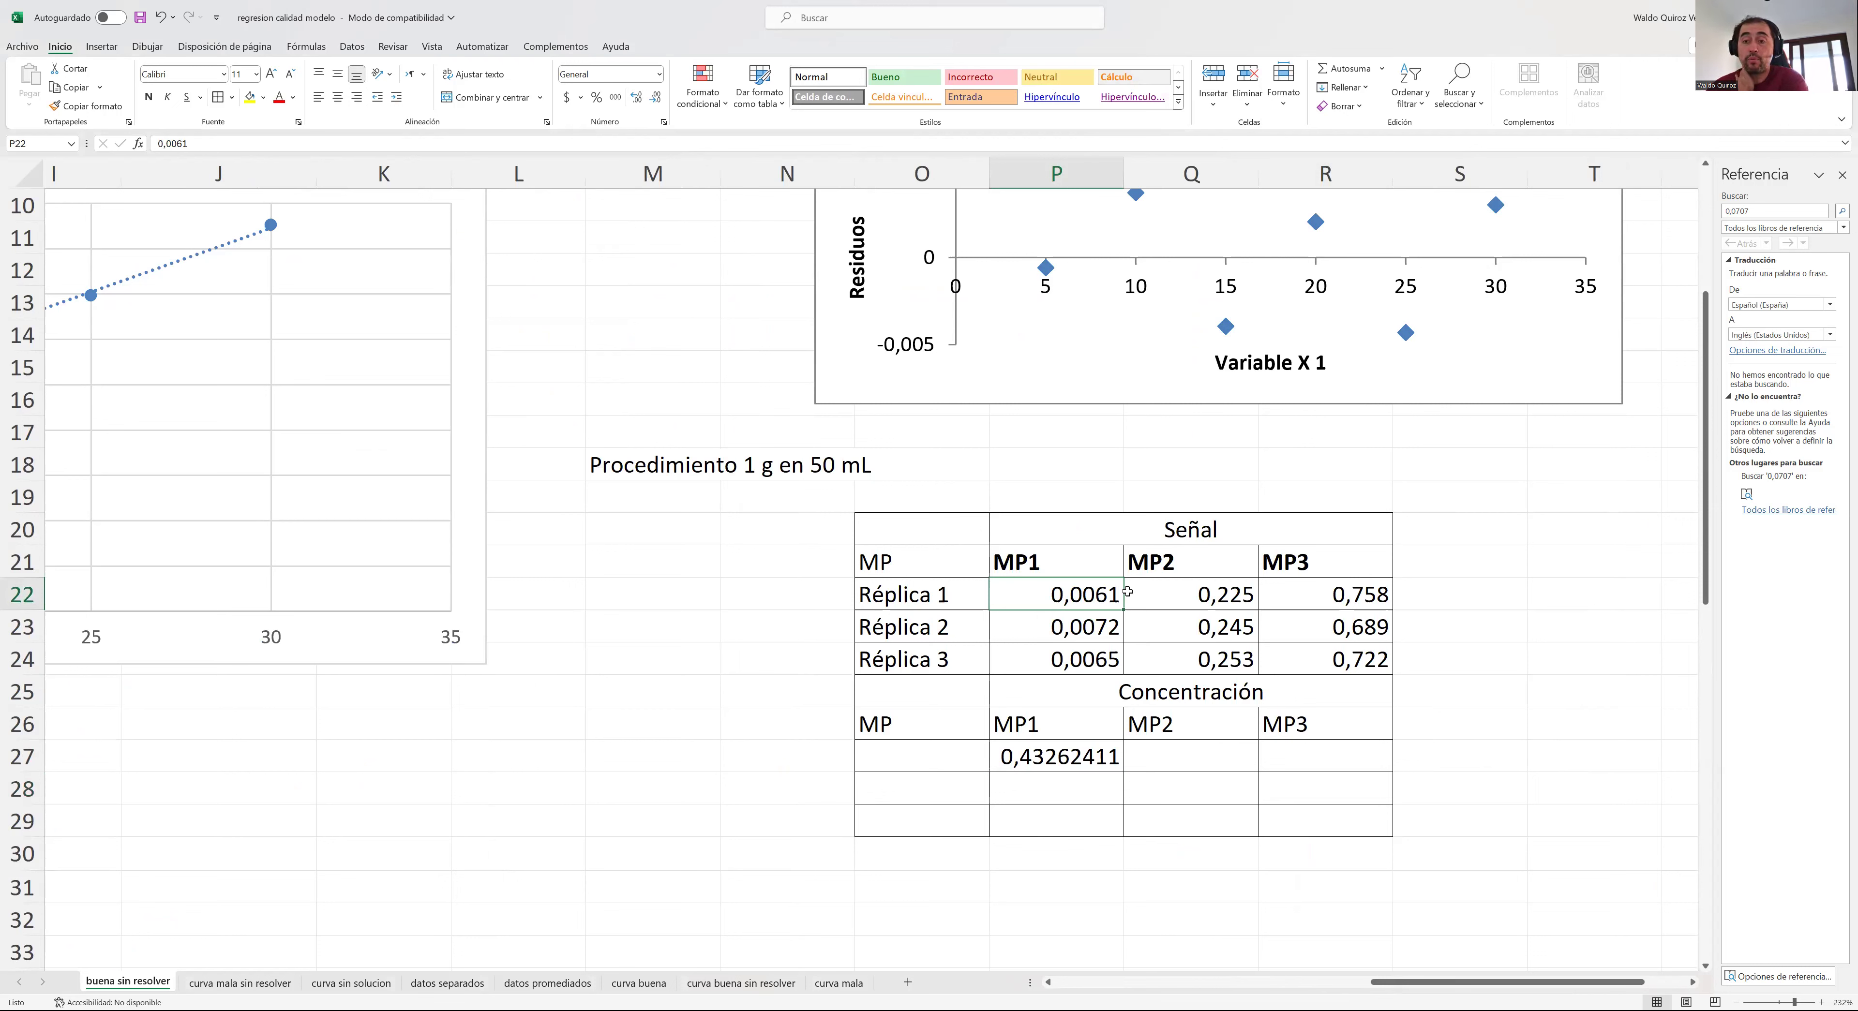
- Fill the concentration formula from P27 through P27:R29 and format the results as numbers with three decimals
{"action": "left_click", "coordinate": [1051, 763]}
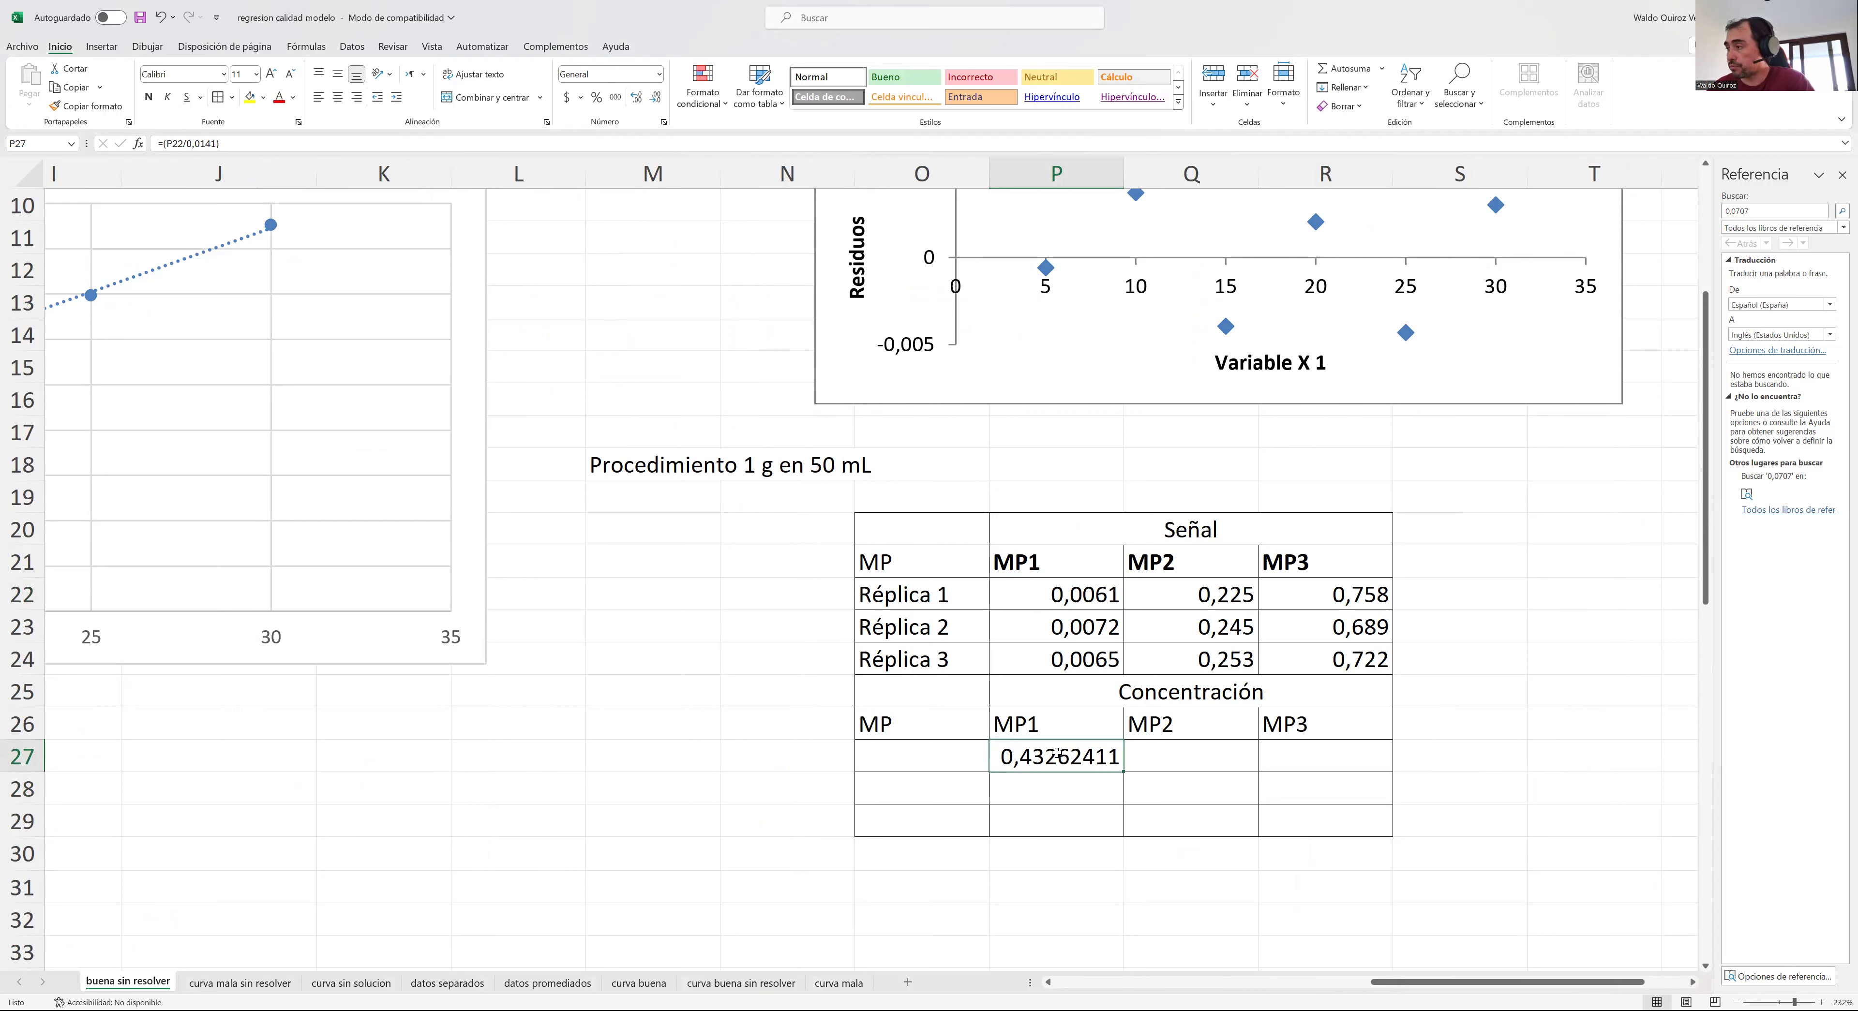
{"action": "left_click_drag", "start_coordinate": [1124, 771], "coordinate": [1125, 823]}
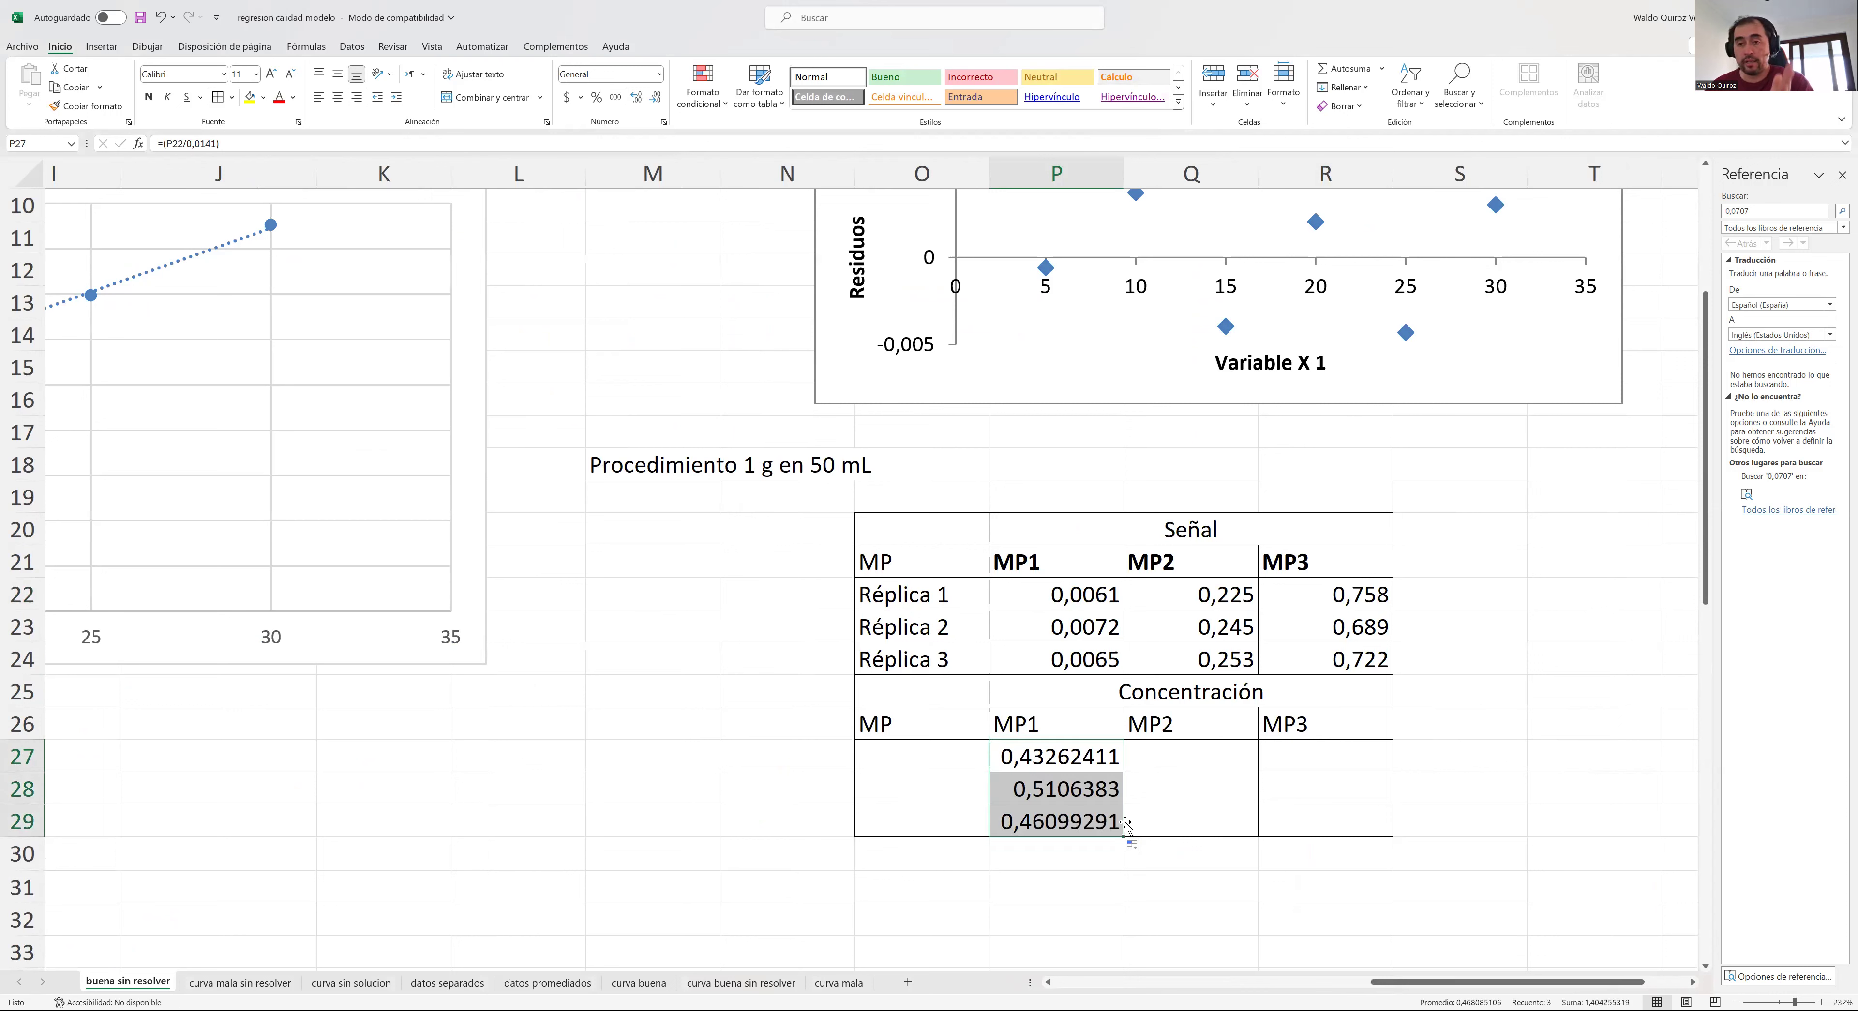
{"action": "left_click_drag", "start_coordinate": [1124, 836], "coordinate": [1394, 831]}
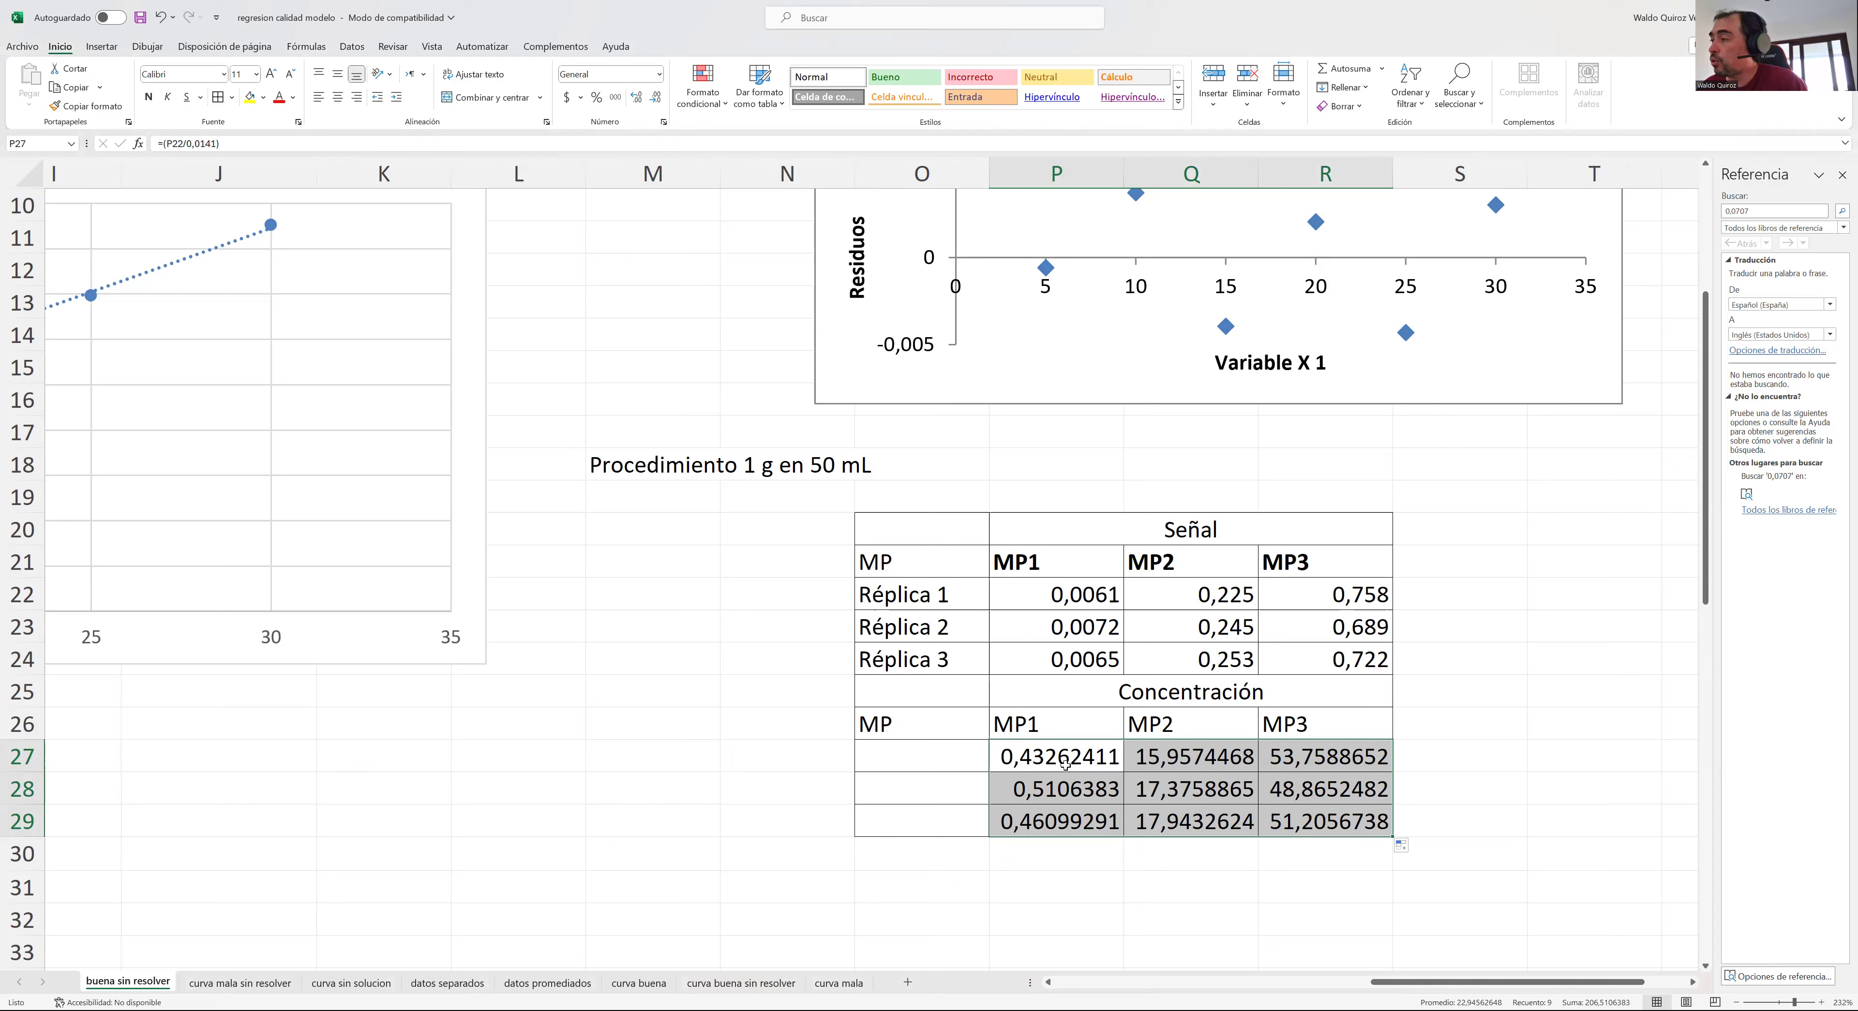
{"action": "left_click_drag", "start_coordinate": [1068, 758], "coordinate": [1328, 856]}
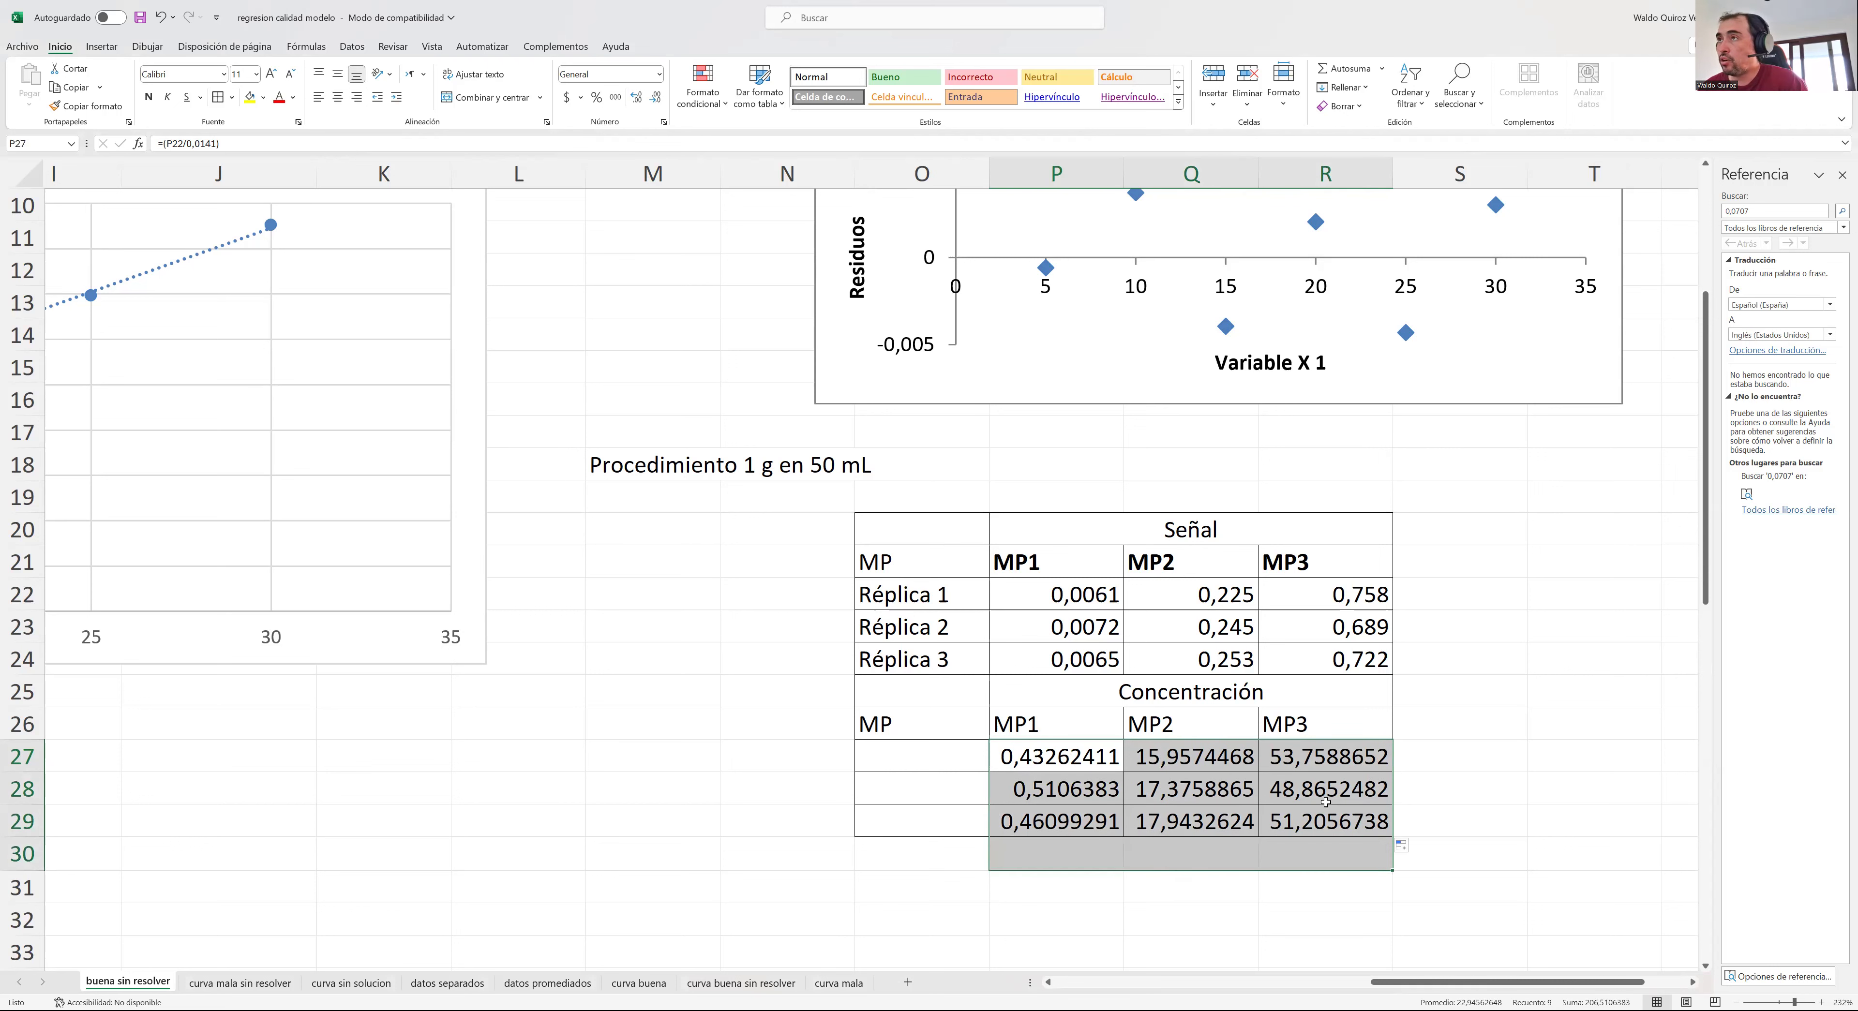
{"action": "left_click", "coordinate": [657, 98]}
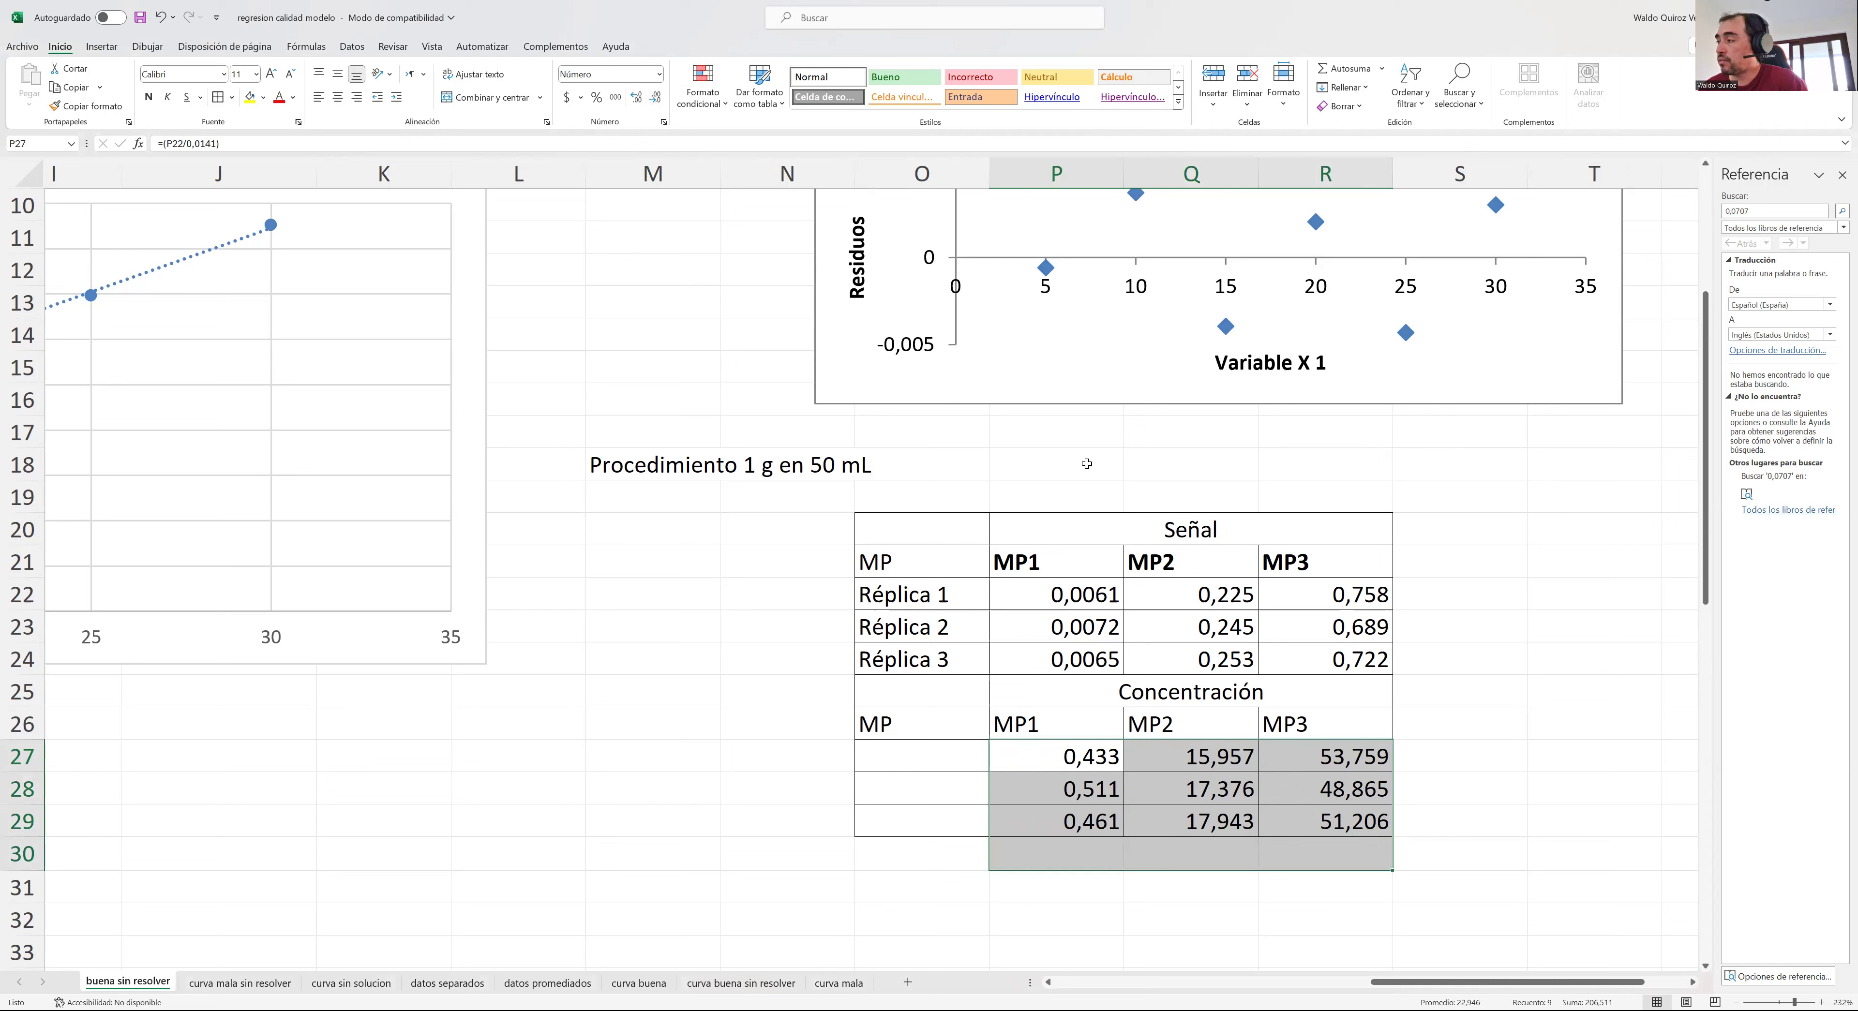
- Change the Concentración heading to "Concentración (ppm, mg/L) curva"
{"action": "left_click", "coordinate": [1294, 695]}
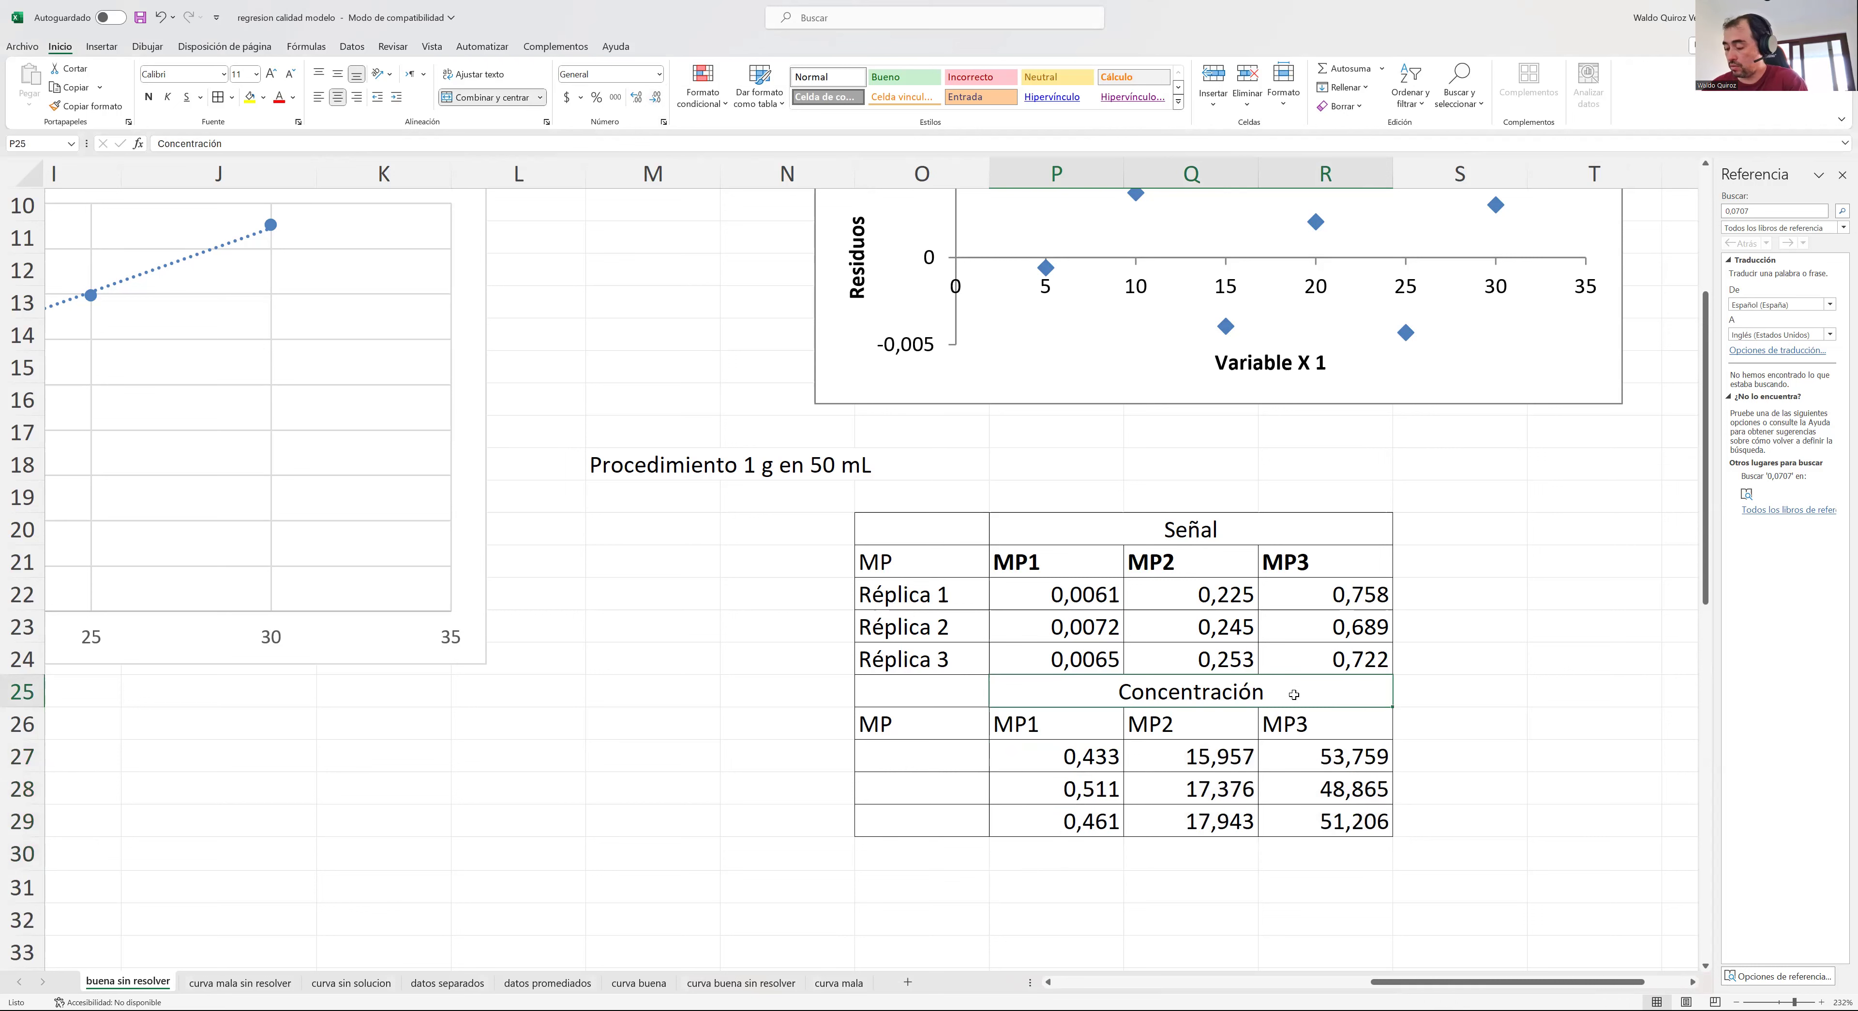
{"action": "key", "text": "BackSpace"}
{"action": "key", "text": "Escape"}
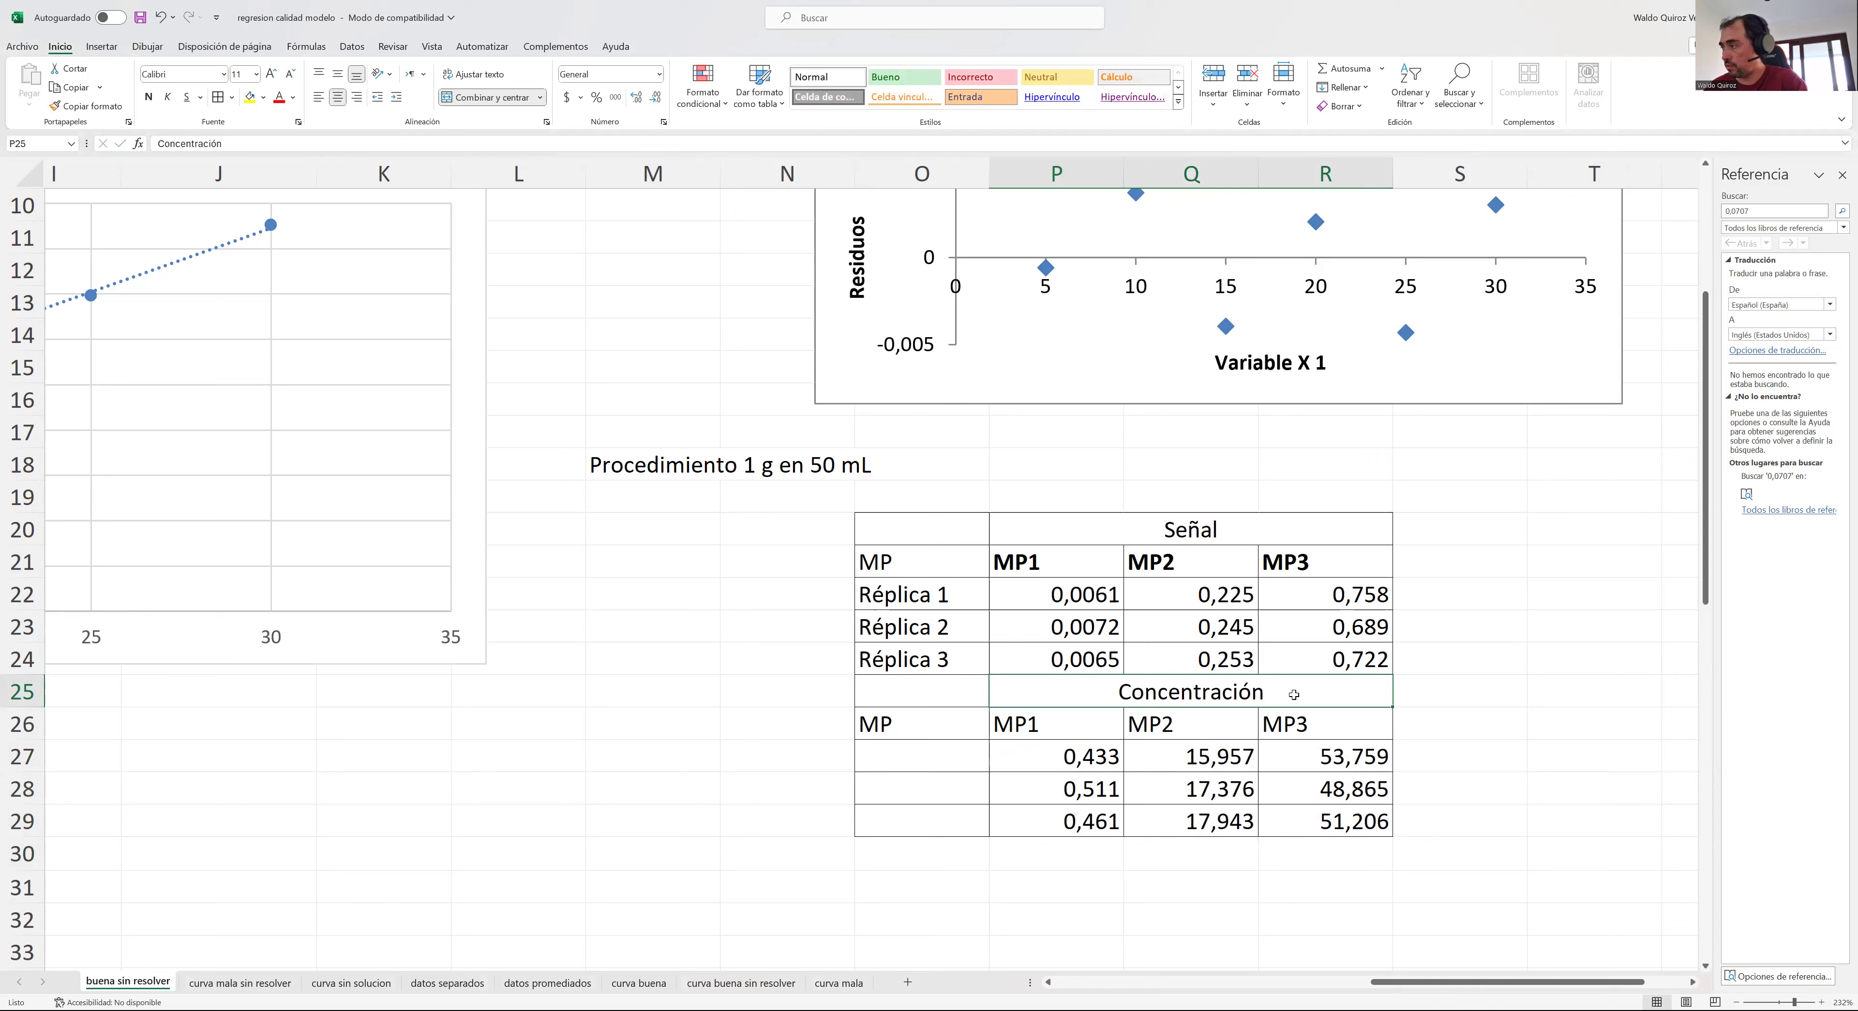
{"action": "key", "text": "F2"}
{"action": "type", "text": "(pp"}
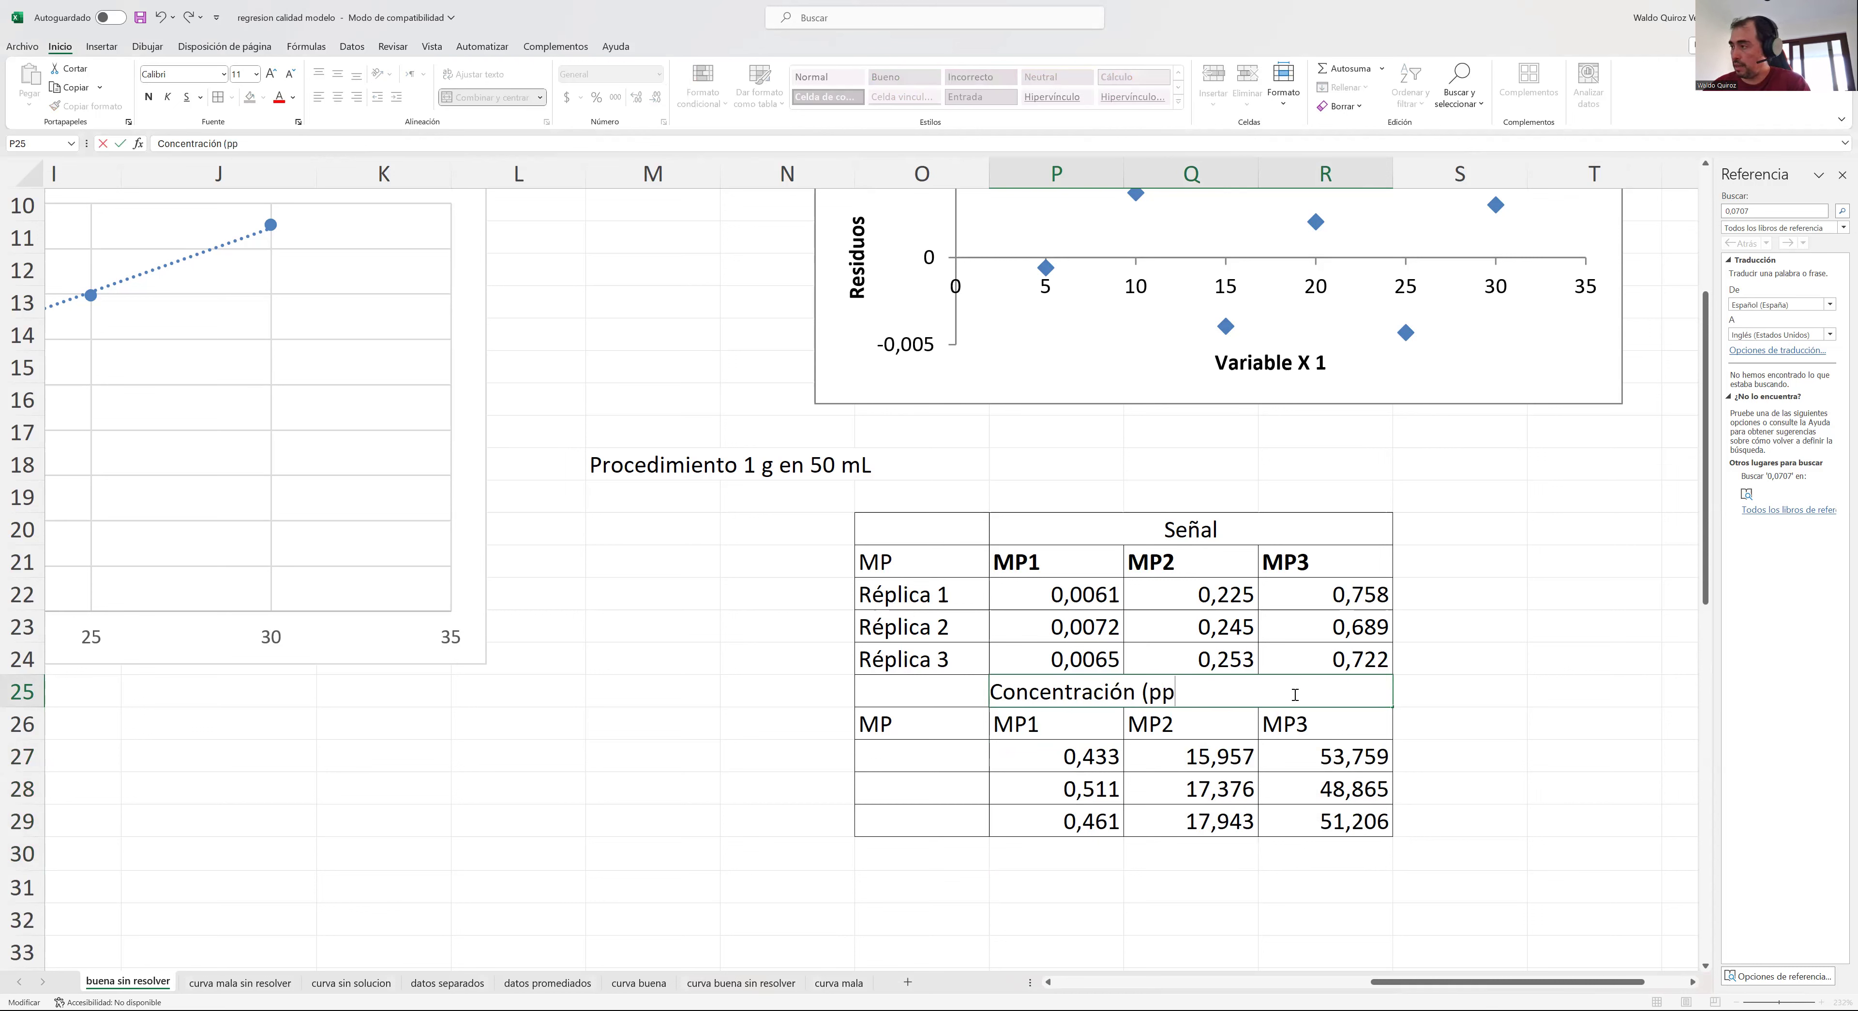
{"action": "type", "text": "m, mg/L"}
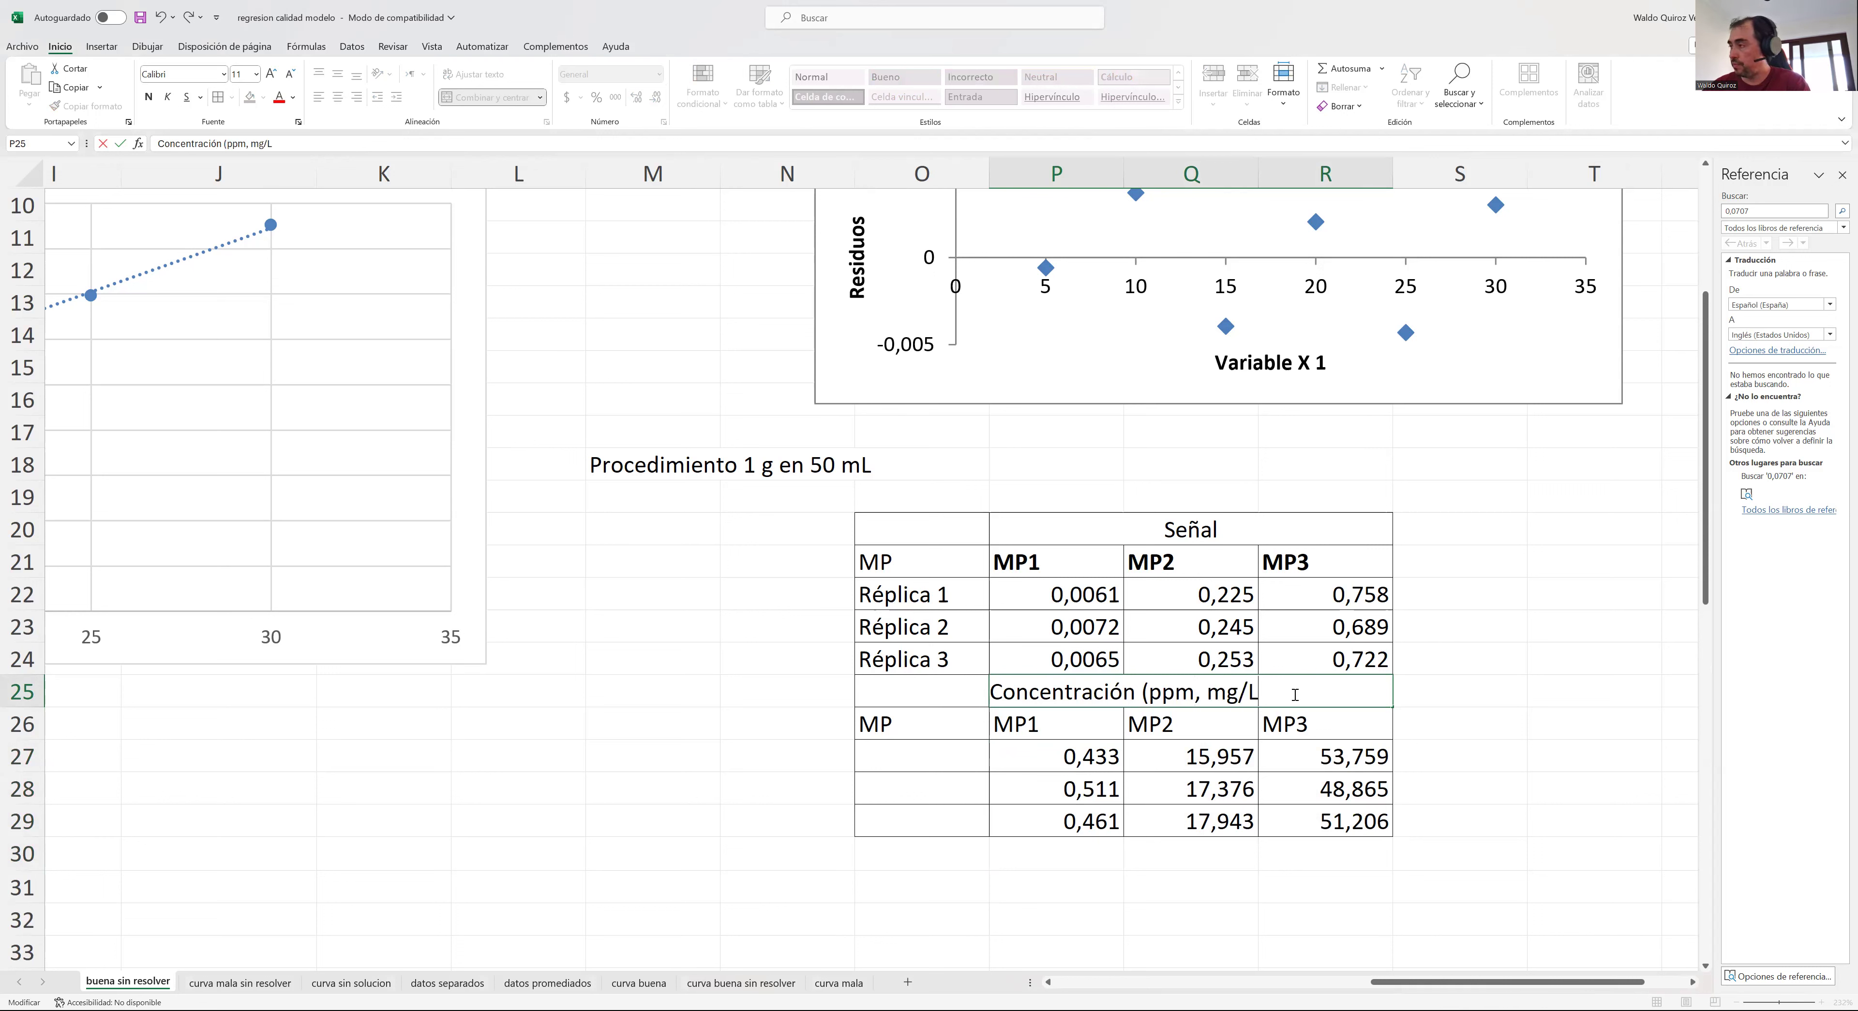
{"action": "type", "text": ") curva"}
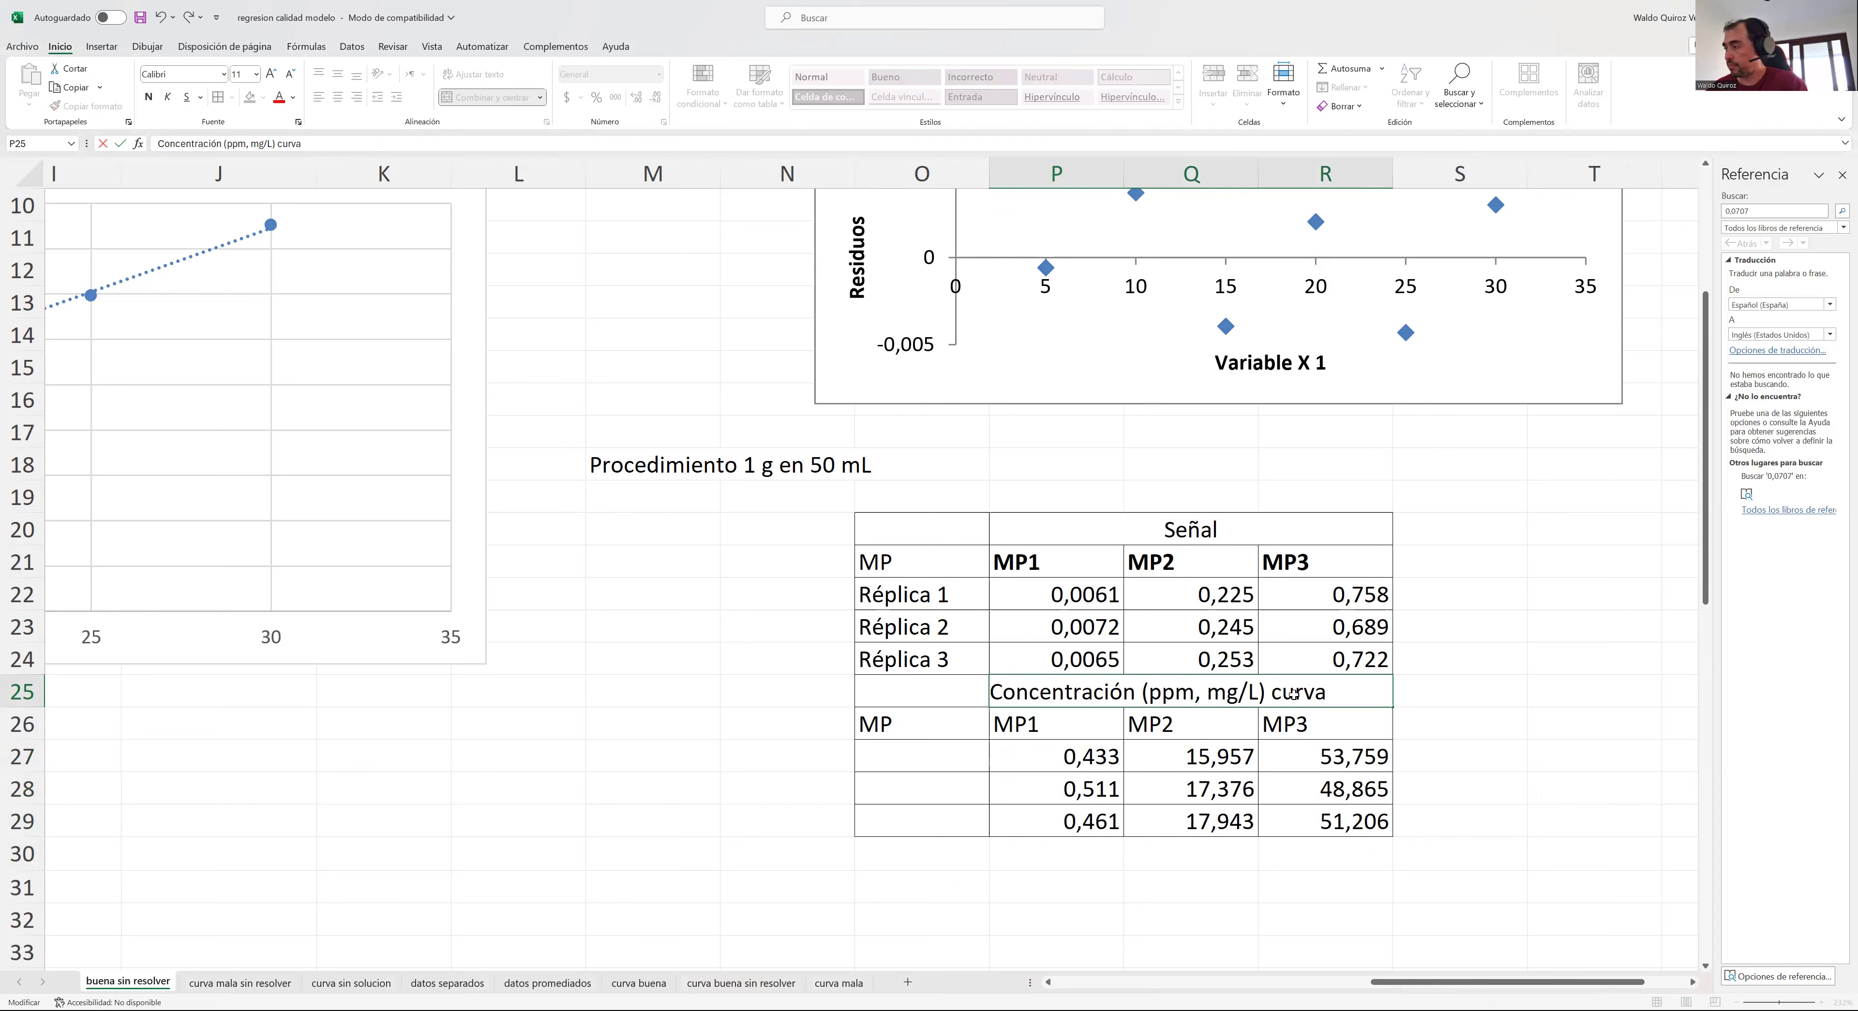
{"action": "key", "text": "Return"}
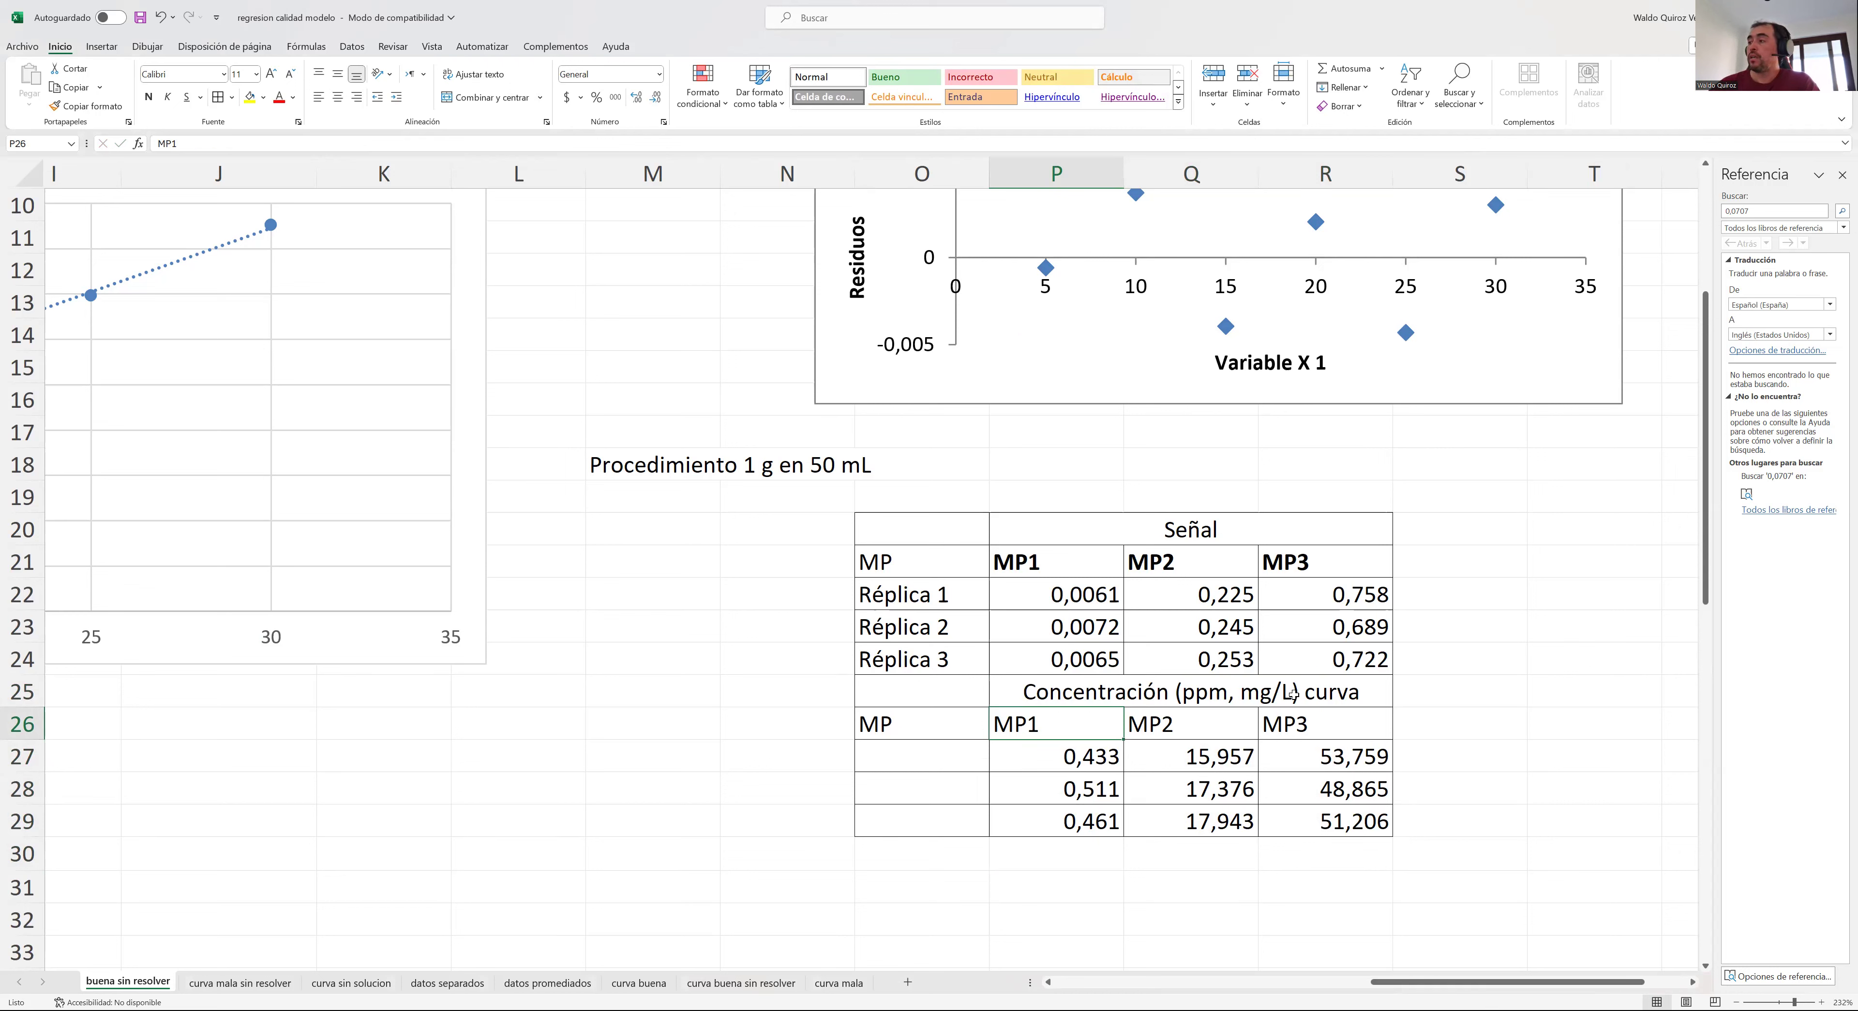
- Move the calibration chart clear of column E to uncover the blank readings, and inspect the LOQ formula
{"action": "left_click_drag", "start_coordinate": [1104, 754], "coordinate": [1313, 814]}
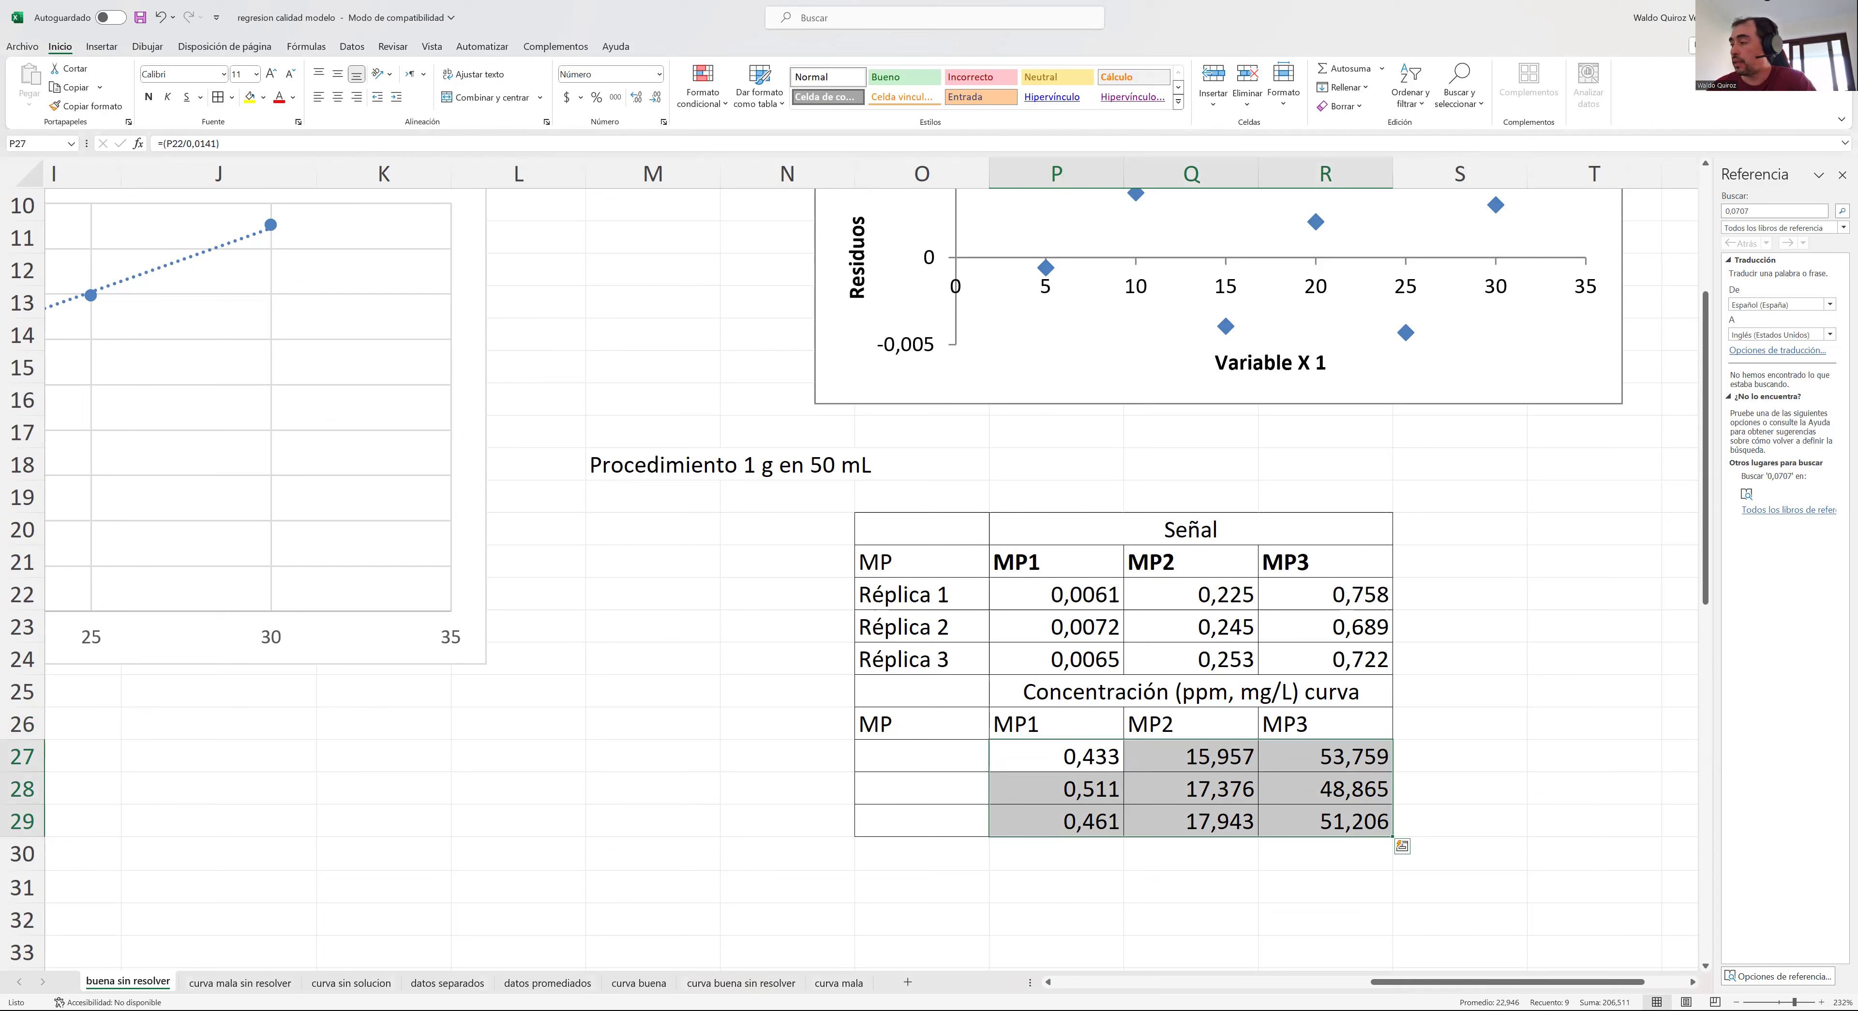
{"action": "left_click_drag", "start_coordinate": [1401, 982], "coordinate": [1328, 987]}
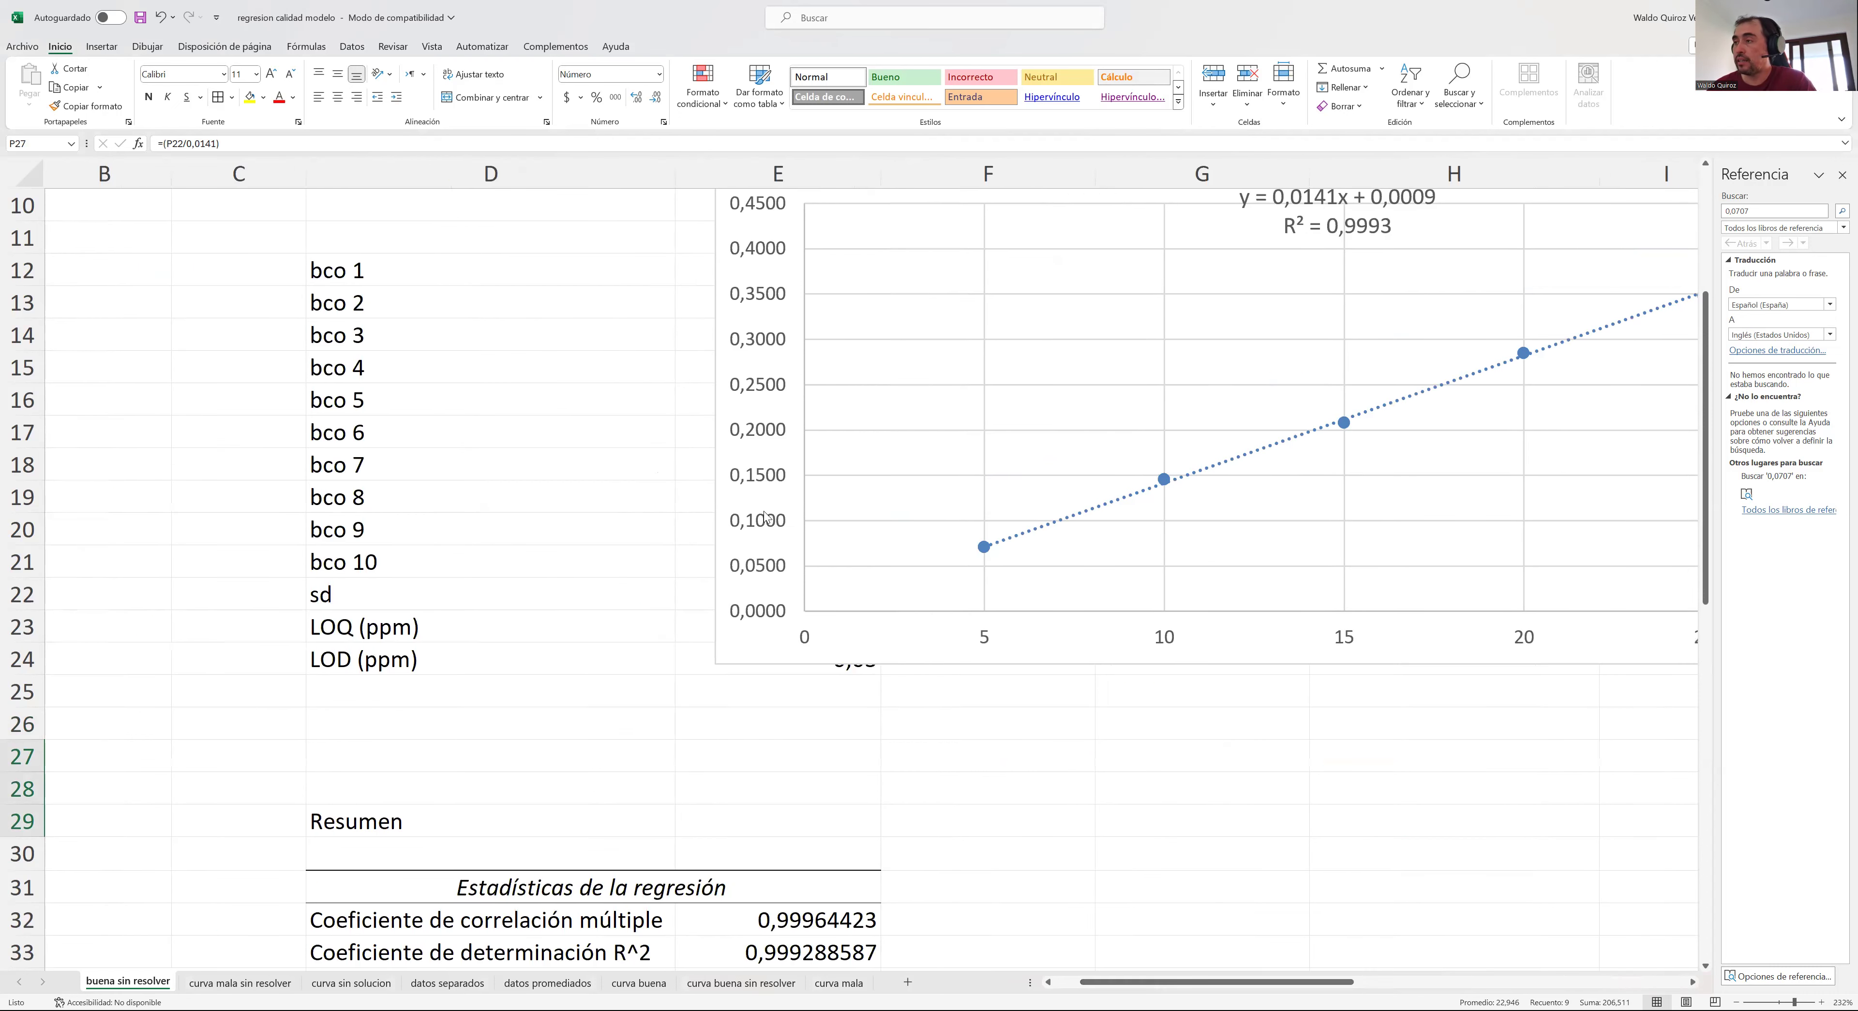
{"action": "left_click", "coordinate": [739, 606]}
{"action": "left_click_drag", "start_coordinate": [734, 658], "coordinate": [1039, 662]}
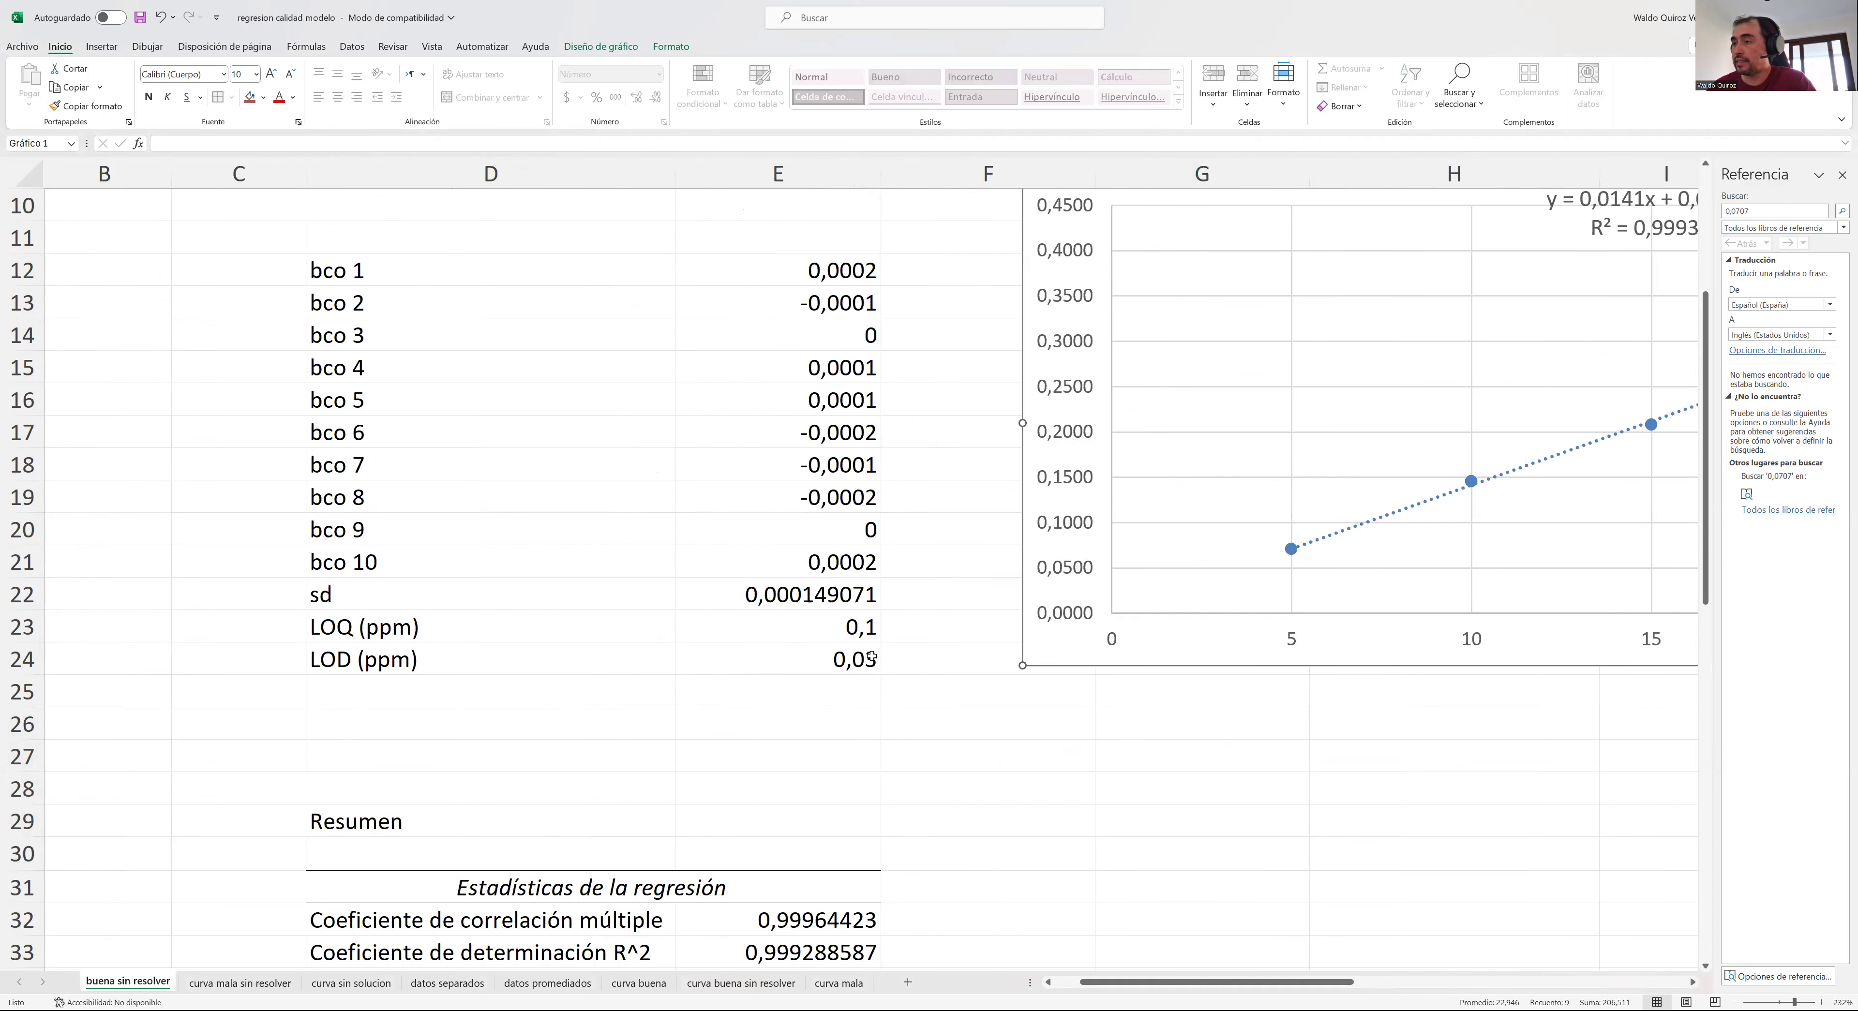
{"action": "left_click", "coordinate": [850, 630]}
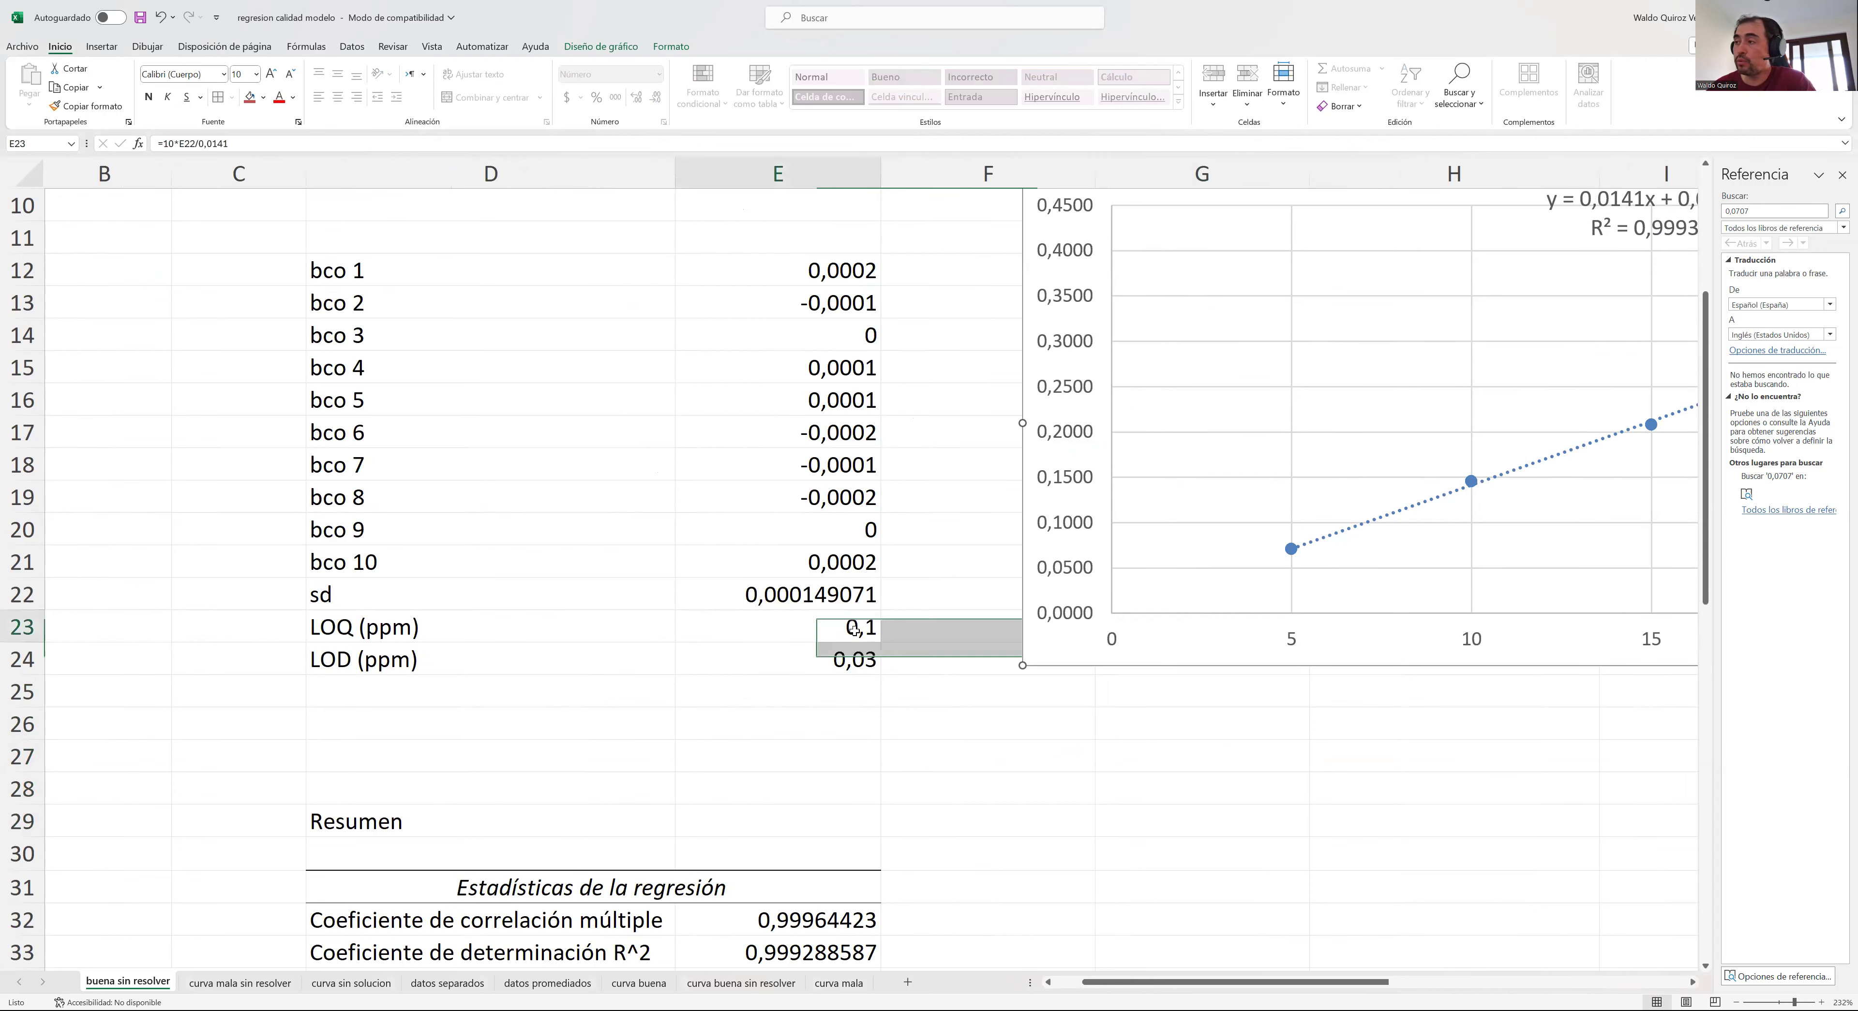
- Compare the calibration standards' ppm Cu range with the concentrations calculated for MP1, MP2 and MP3
{"action": "scroll", "coordinate": [857, 630], "scroll_direction": "up", "scroll_amount": 3}
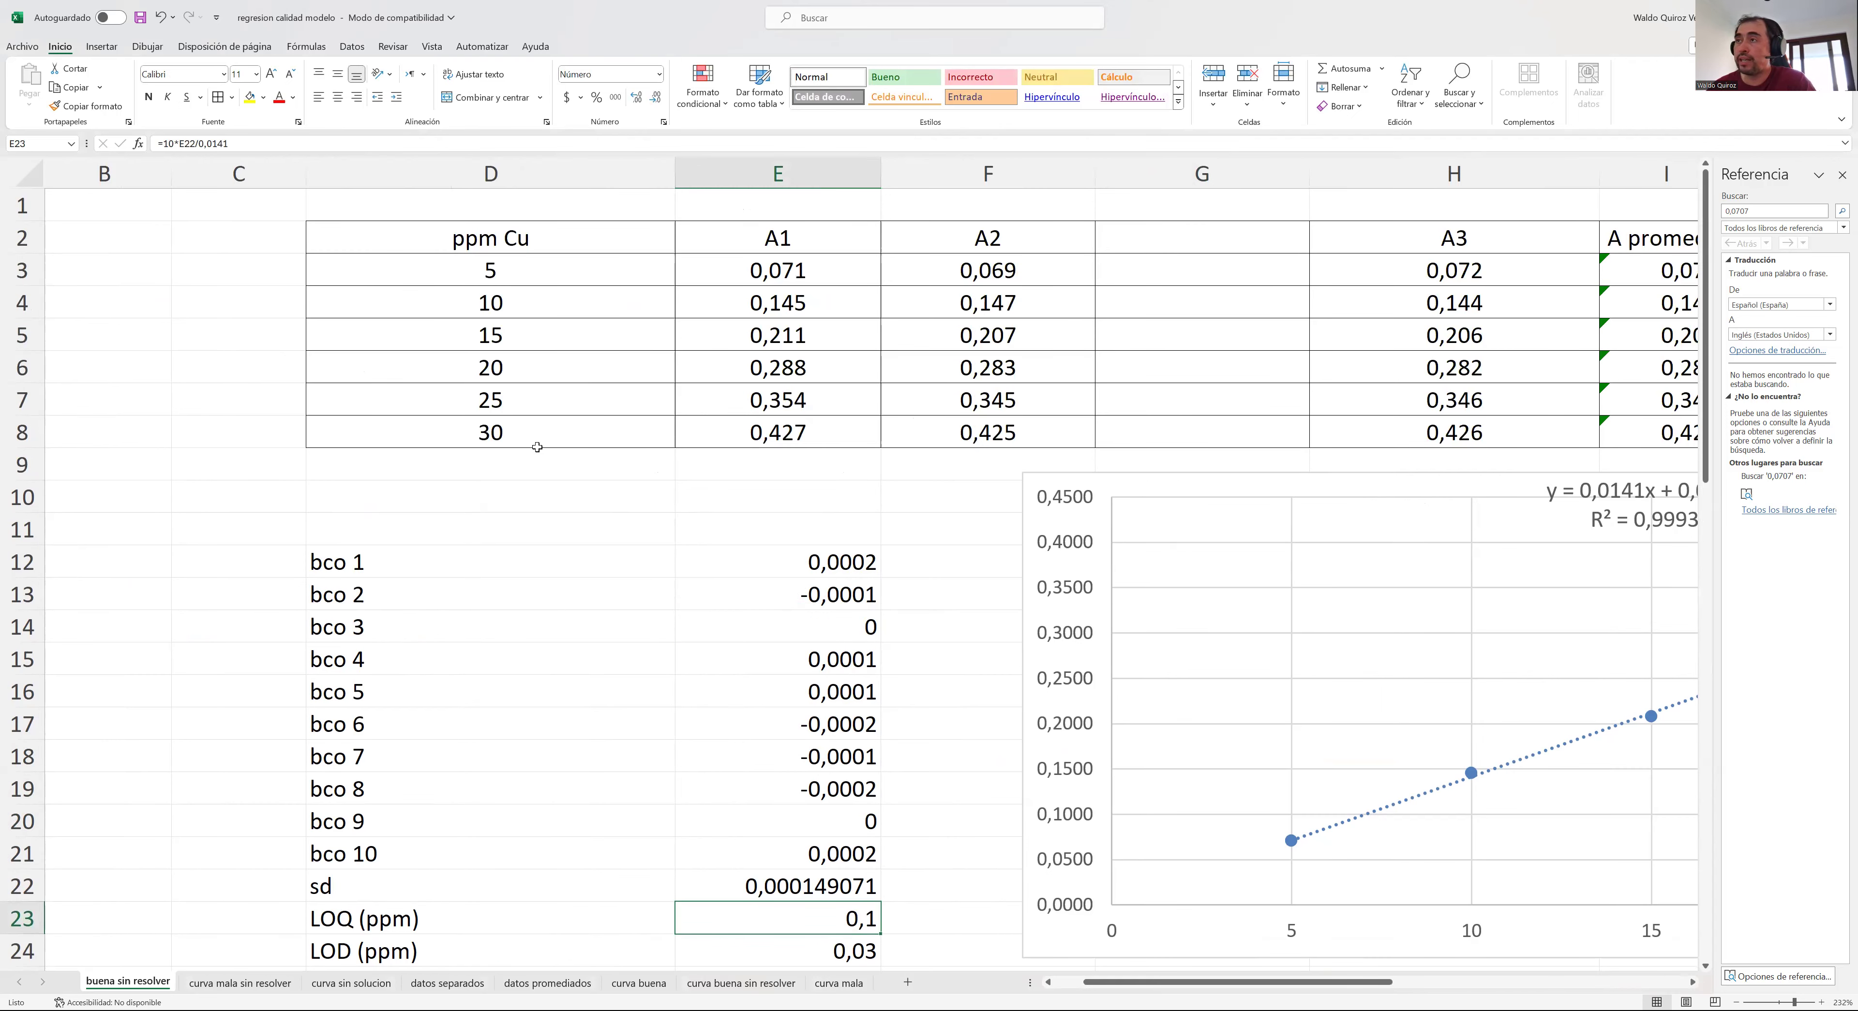
{"action": "left_click_drag", "start_coordinate": [1358, 983], "coordinate": [1497, 986]}
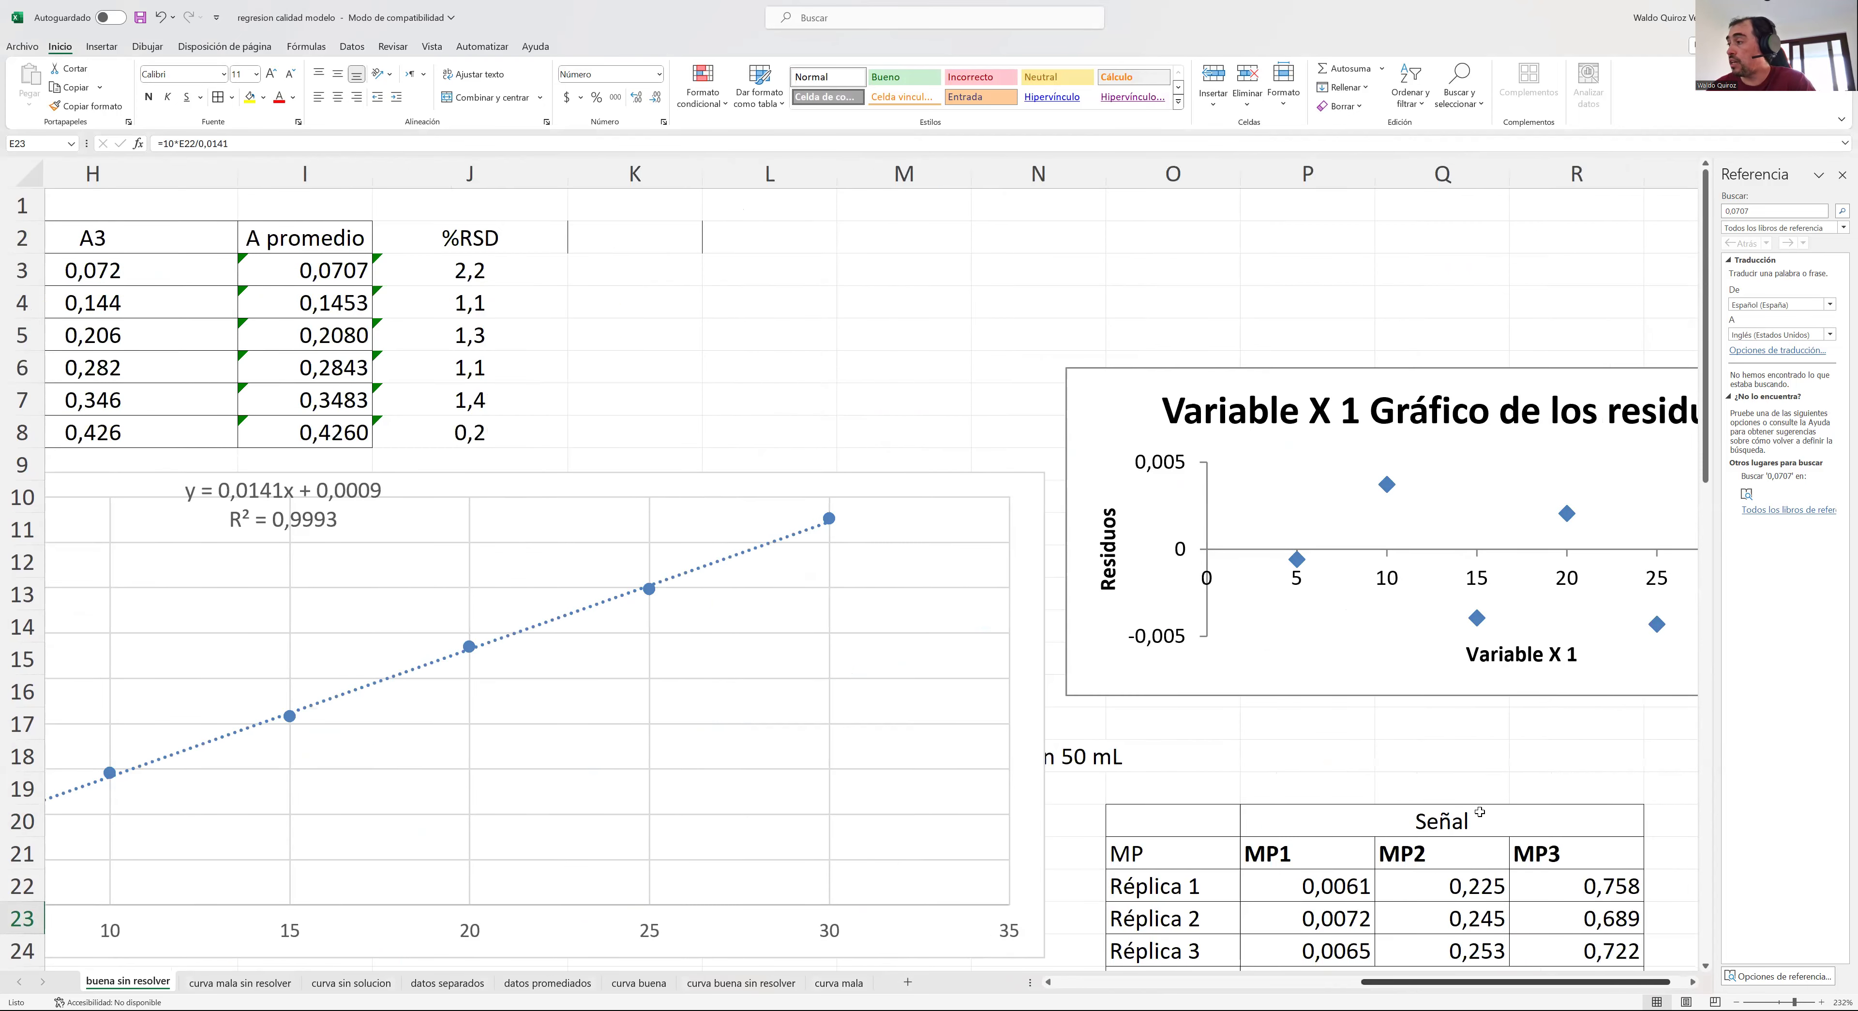
{"action": "scroll", "coordinate": [1482, 813], "scroll_direction": "down", "scroll_amount": 3}
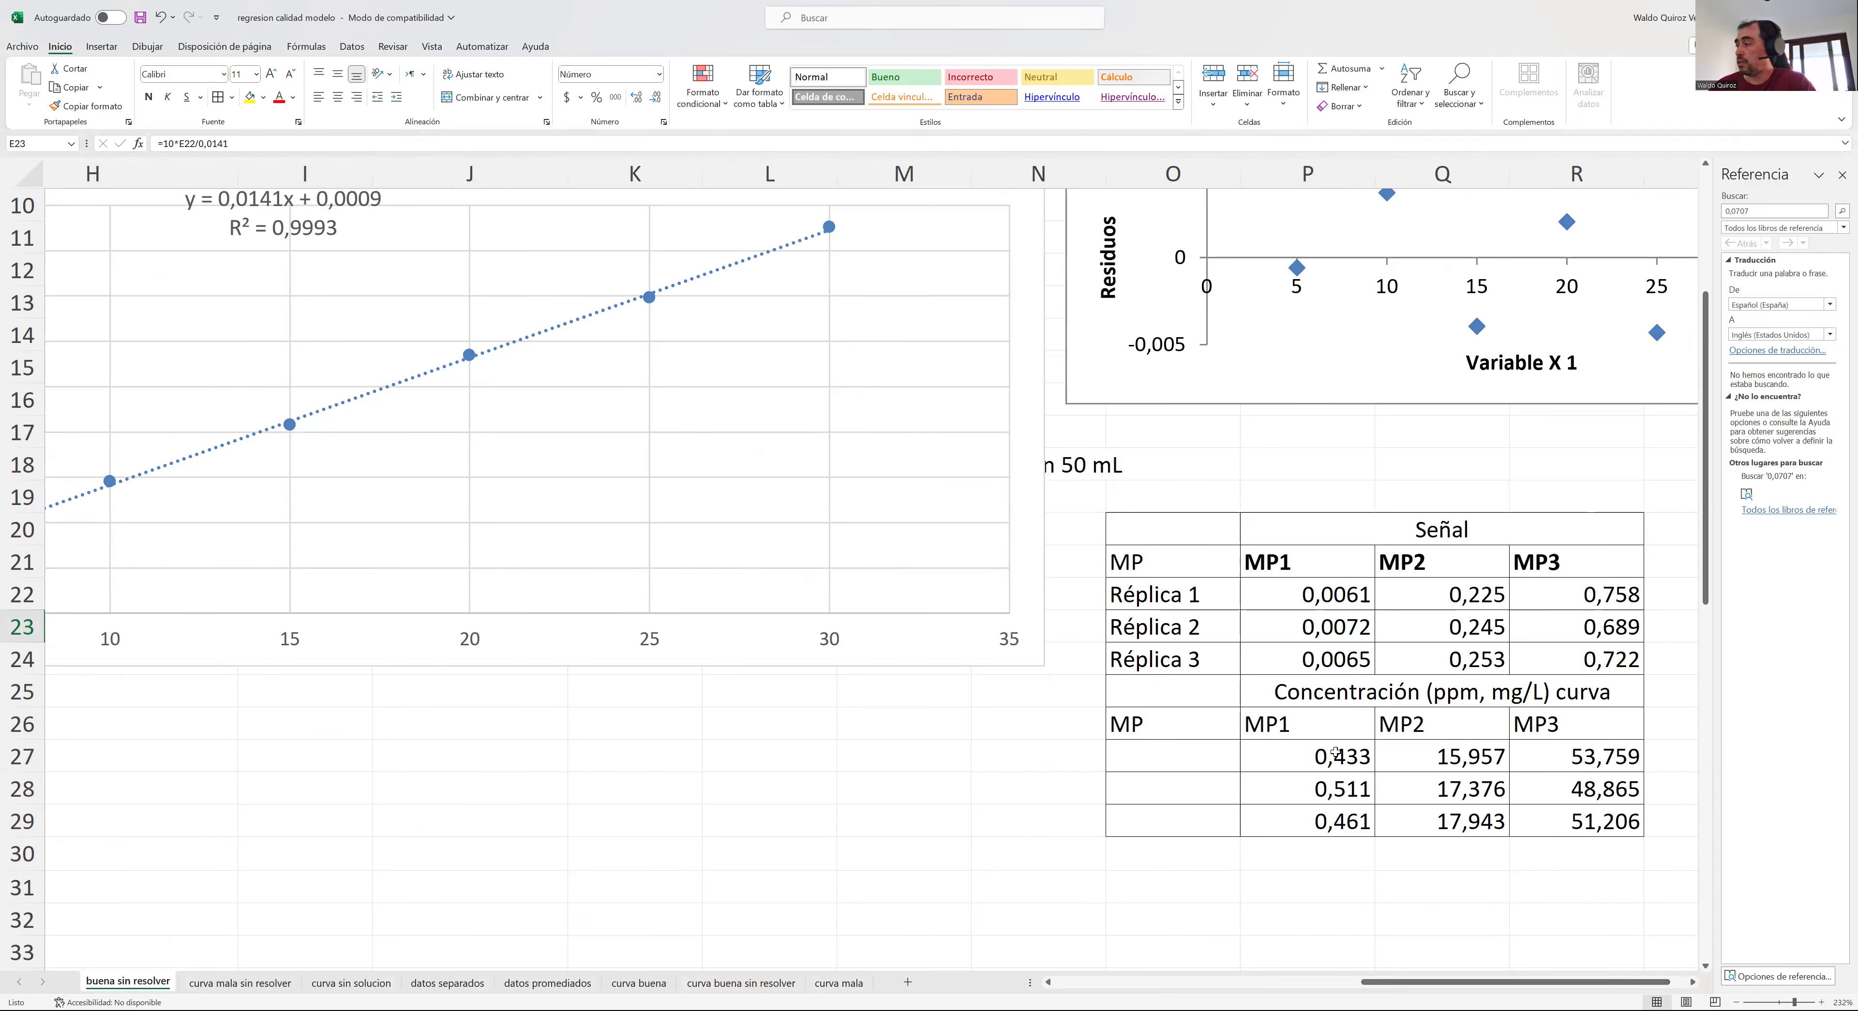
{"action": "left_click", "coordinate": [1310, 755]}
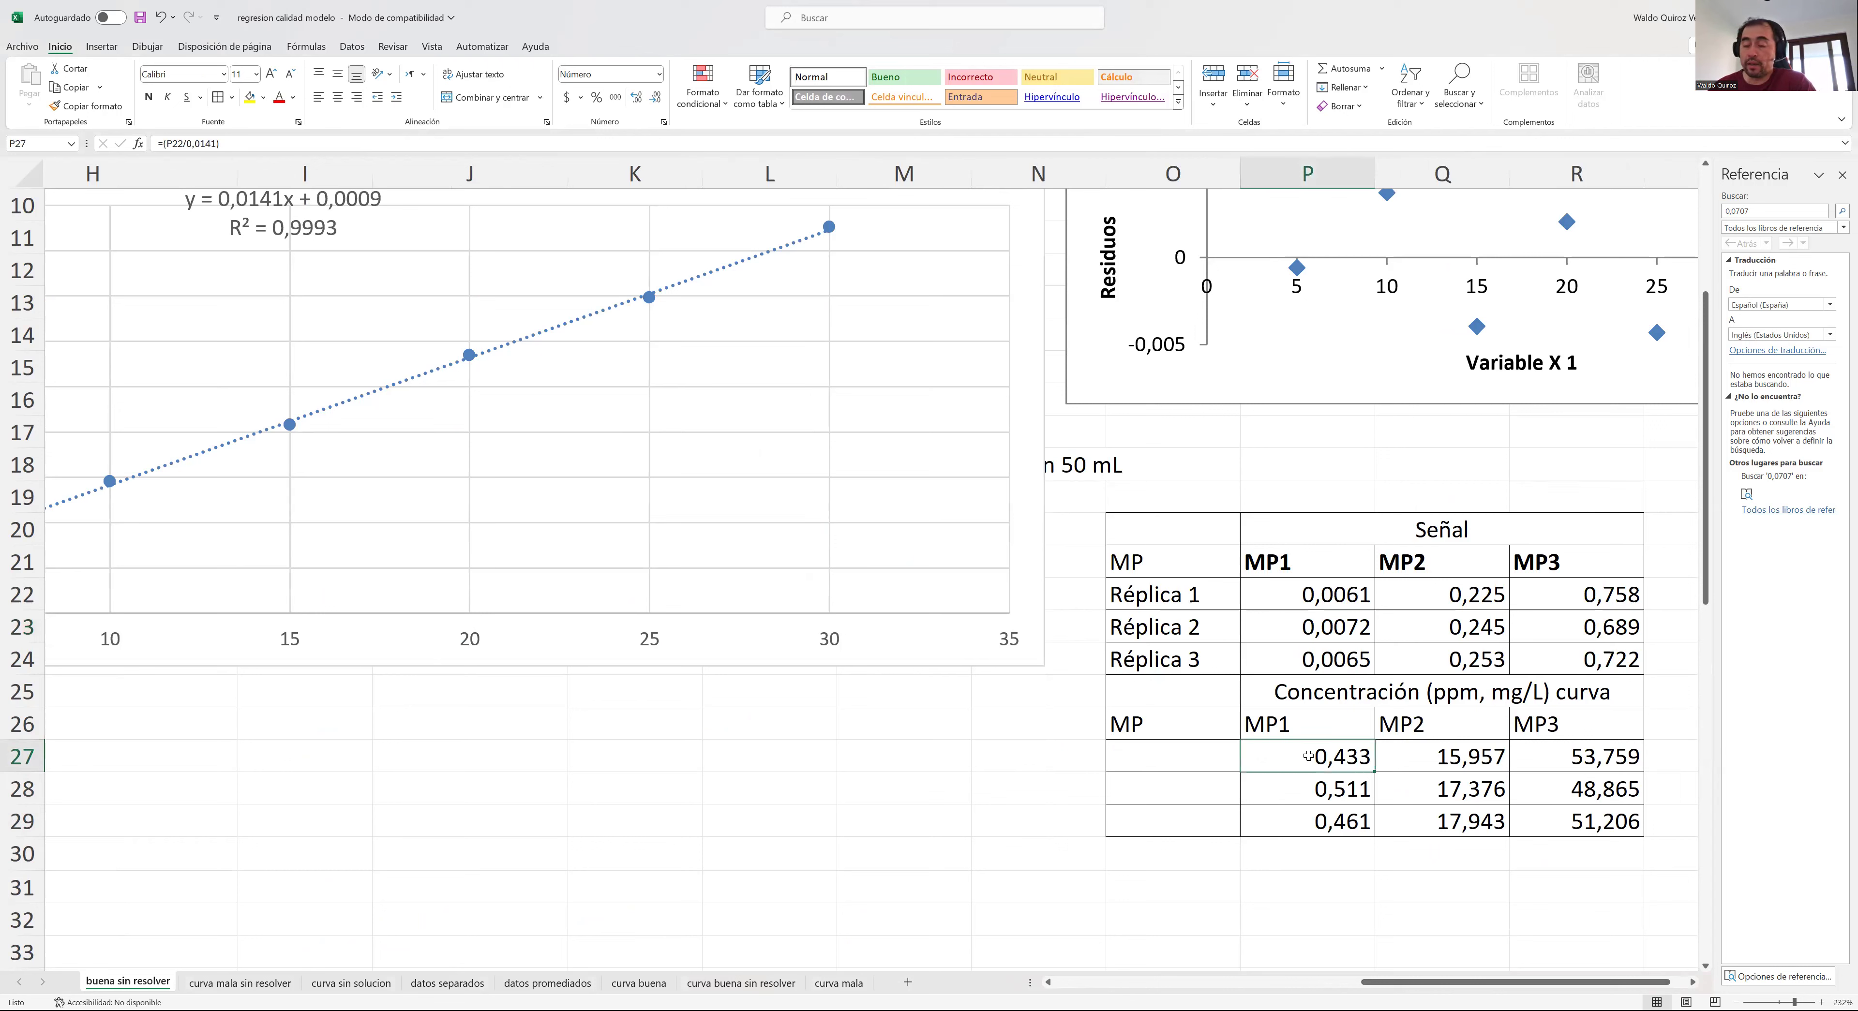
{"action": "left_click_drag", "start_coordinate": [1306, 757], "coordinate": [1454, 811]}
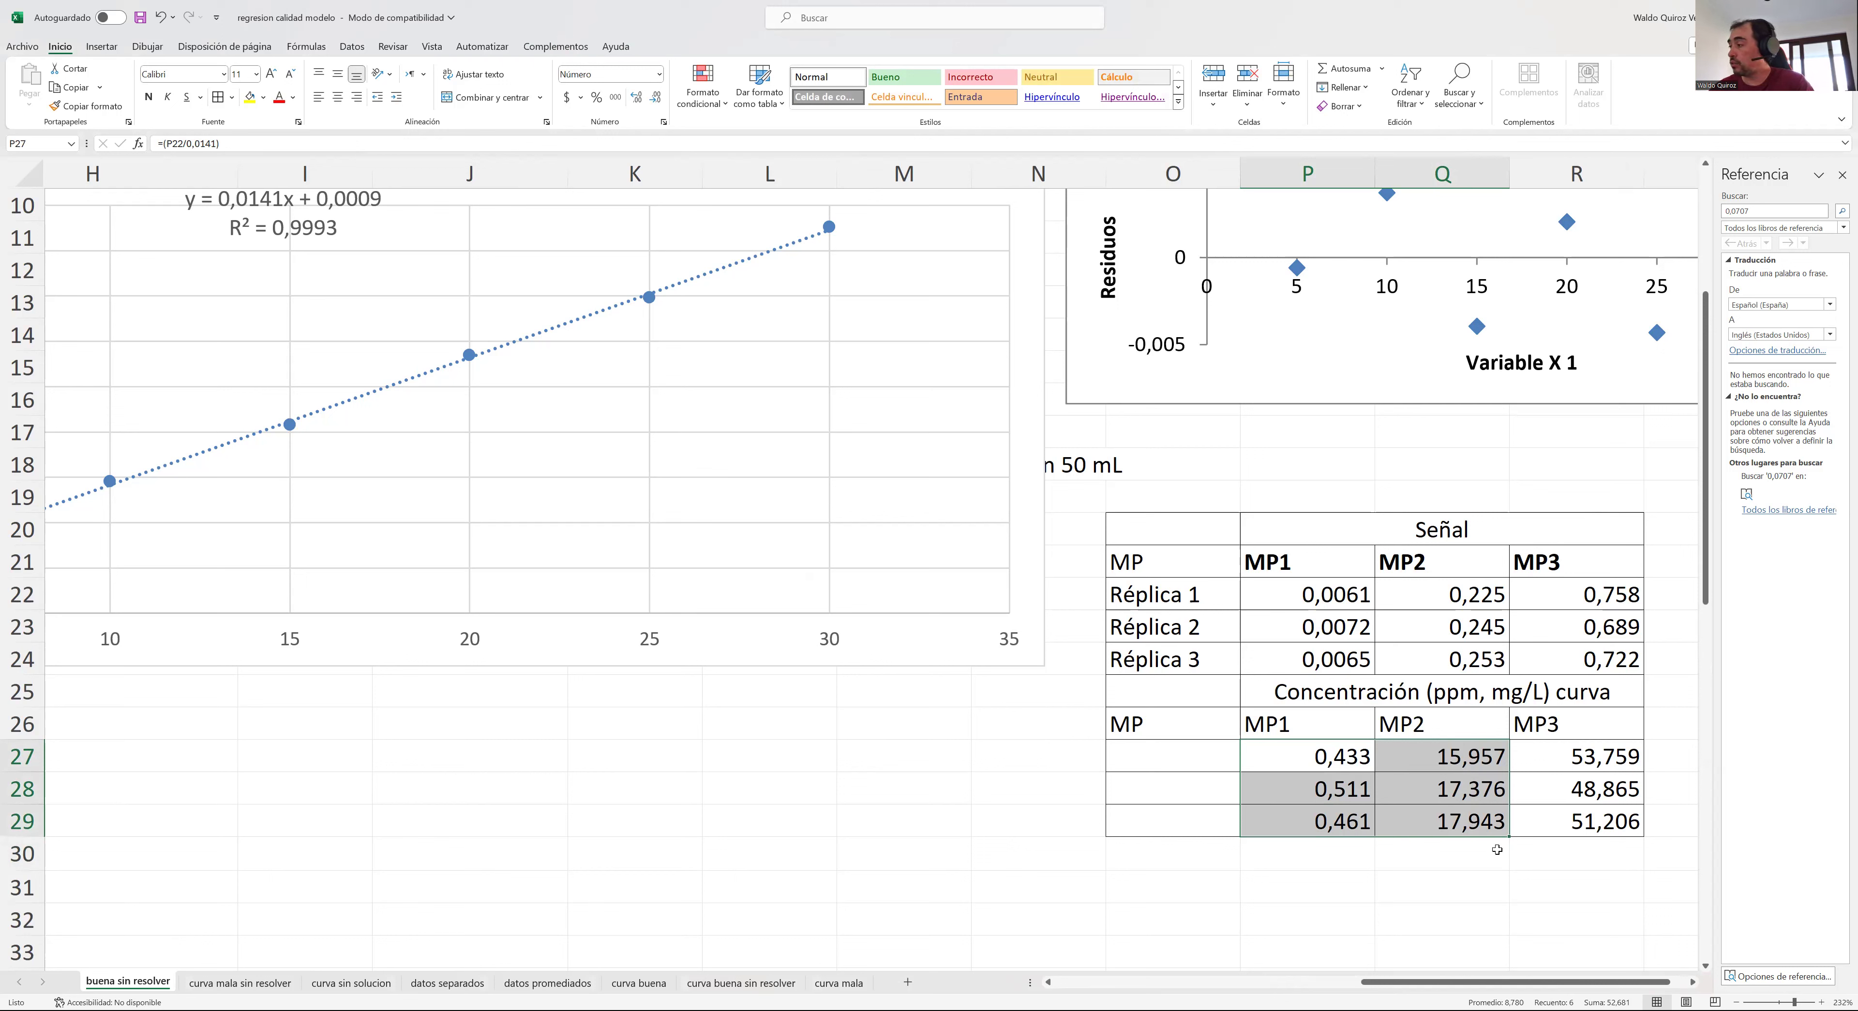
{"action": "left_click", "coordinate": [1552, 852]}
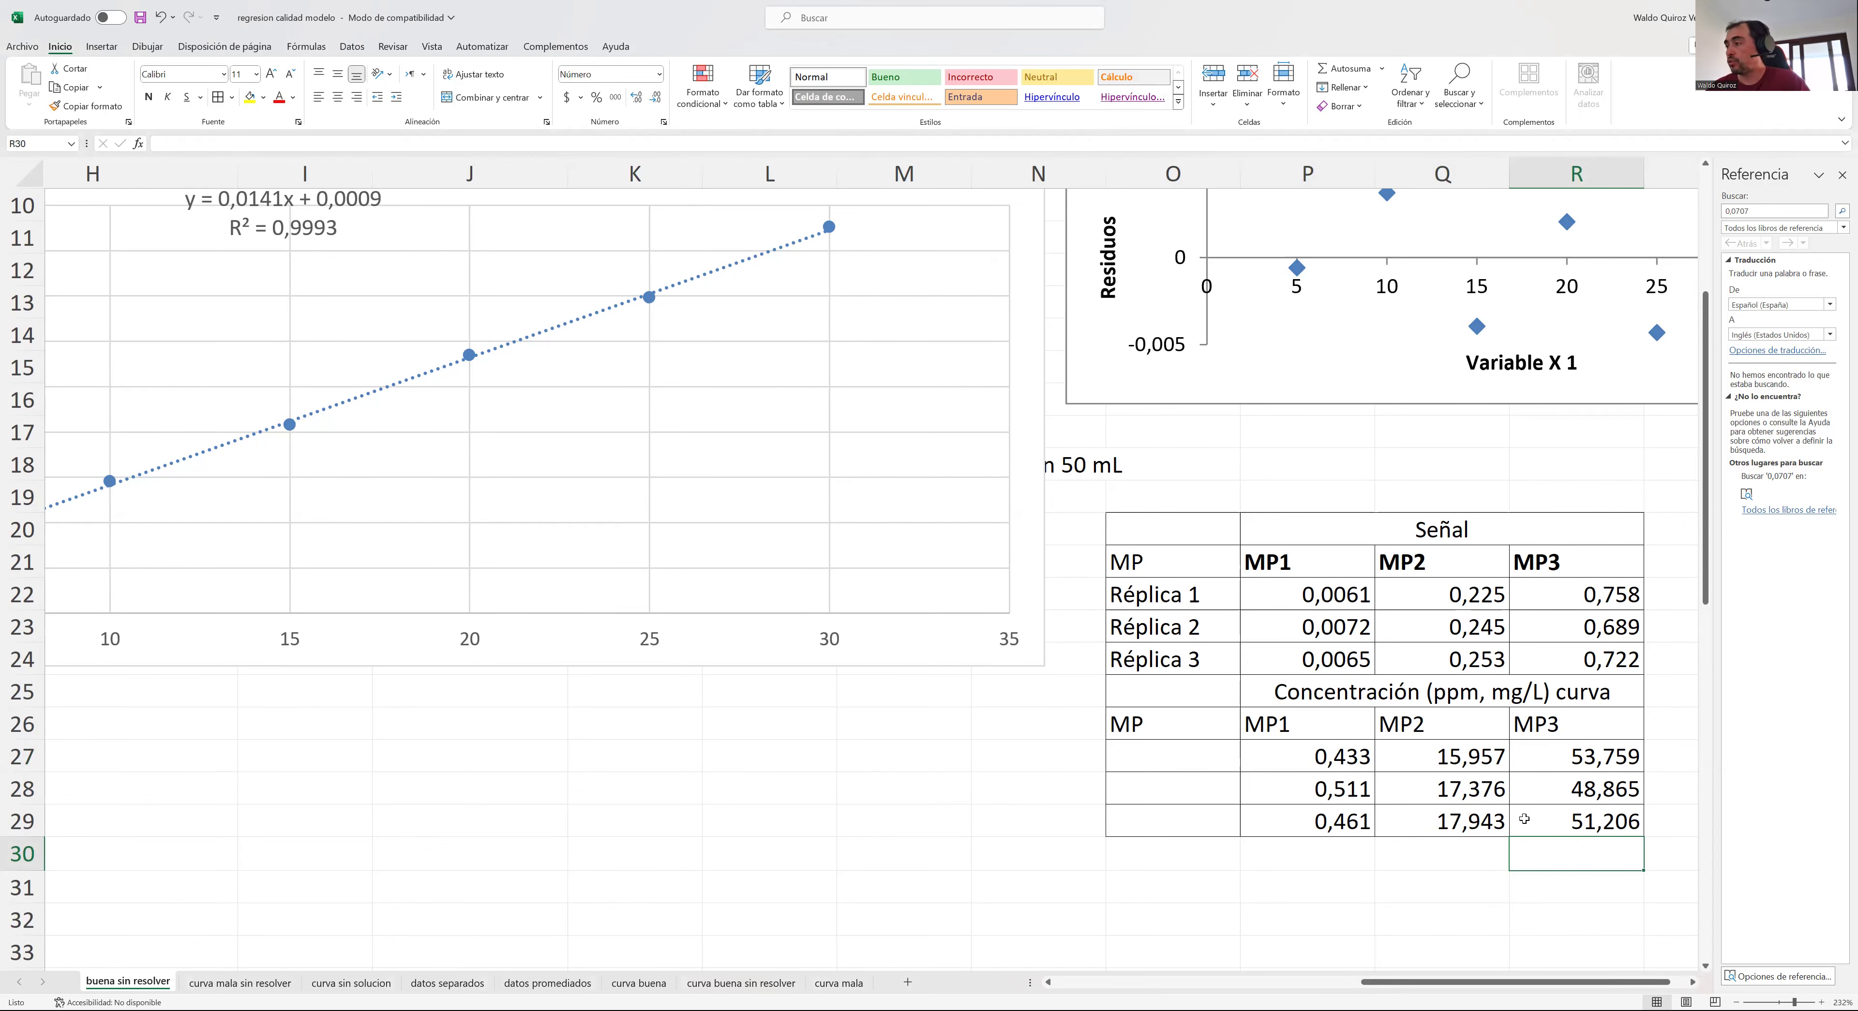
- Copy the curve concentration block O25:R29 and paste it directly below, starting at O30
{"action": "scroll", "coordinate": [1515, 819], "scroll_direction": "down", "scroll_amount": 2}
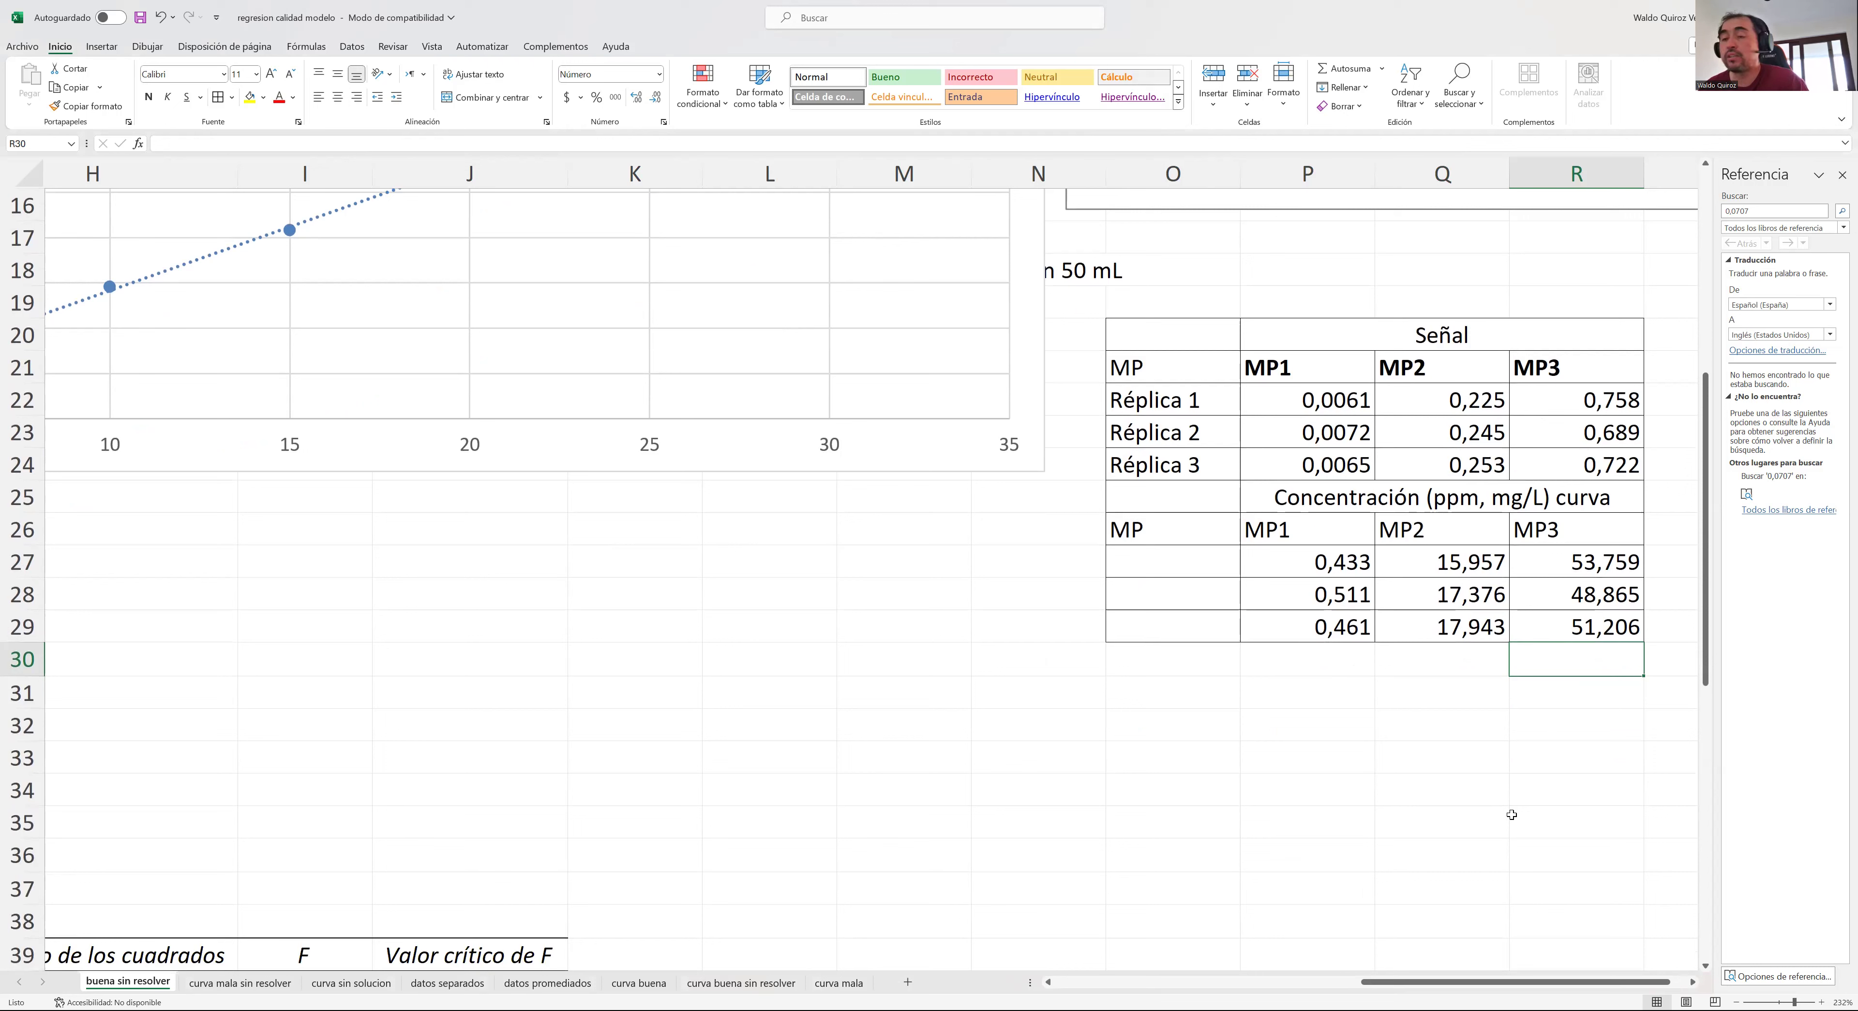
{"action": "left_click_drag", "start_coordinate": [1198, 505], "coordinate": [1497, 632]}
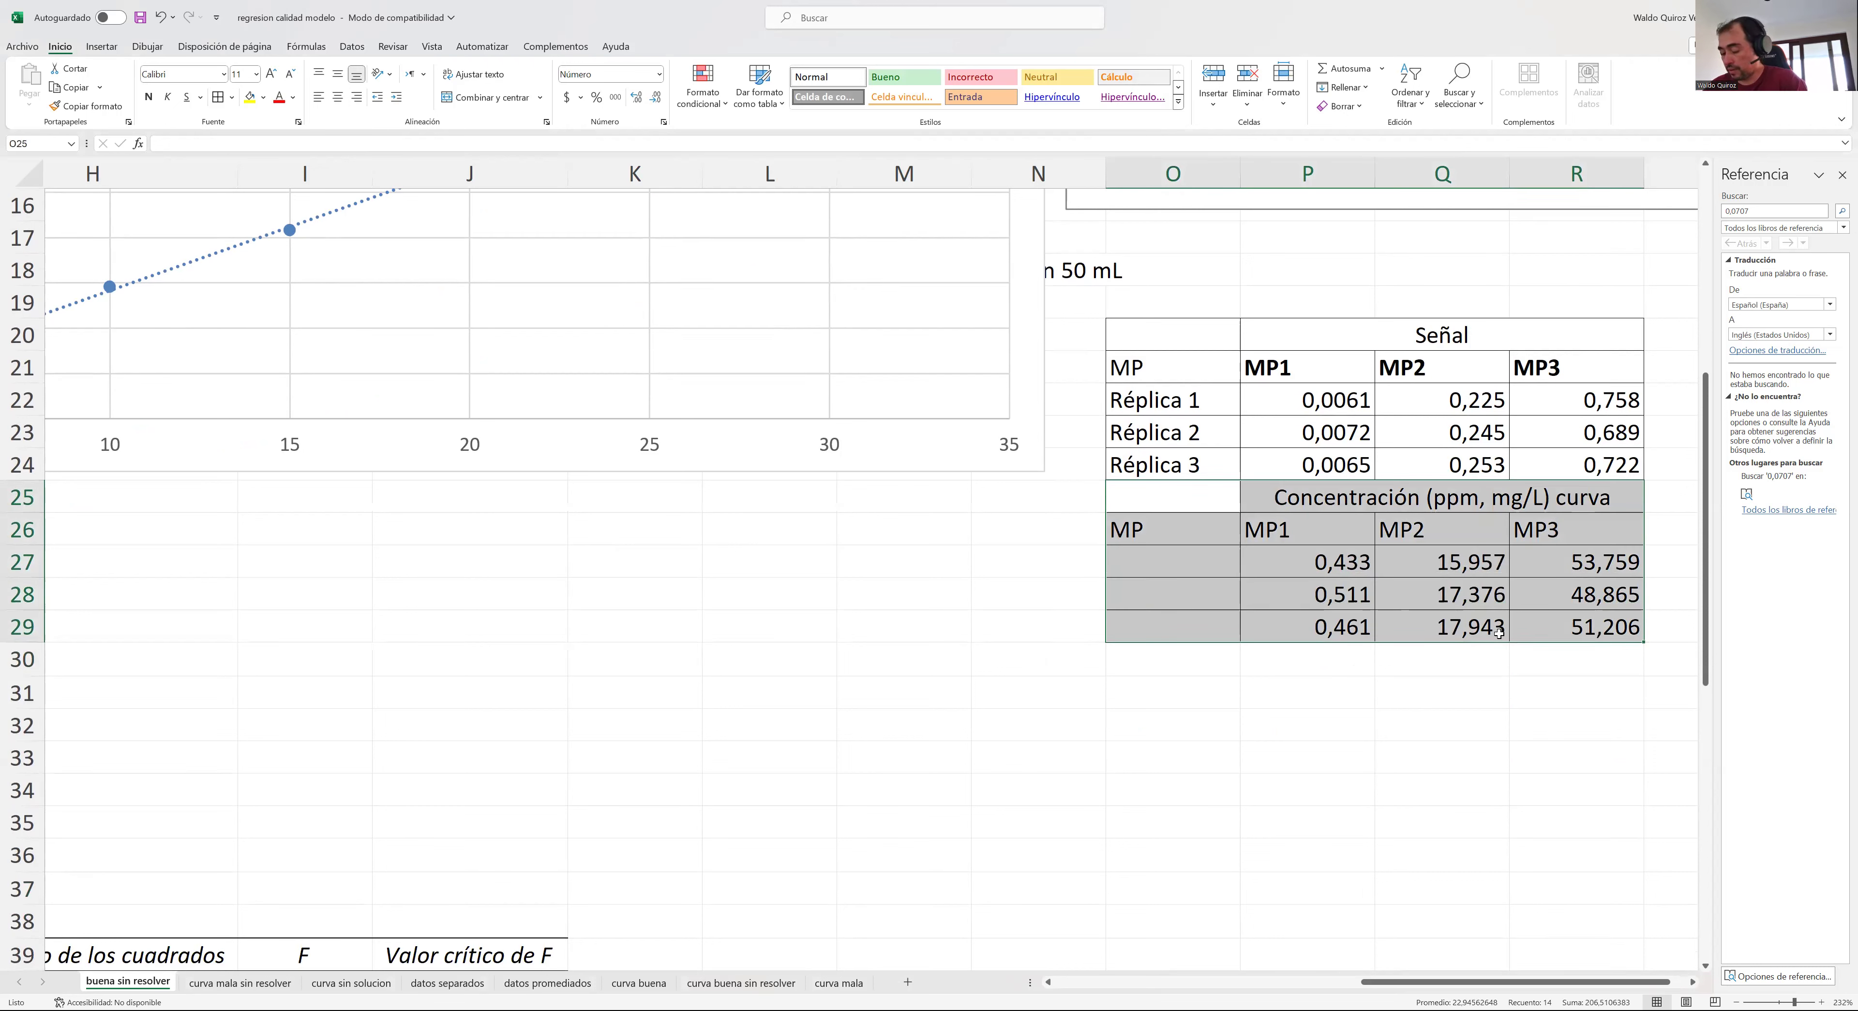
{"action": "key", "text": "ctrl+c"}
{"action": "left_click", "coordinate": [1186, 652]}
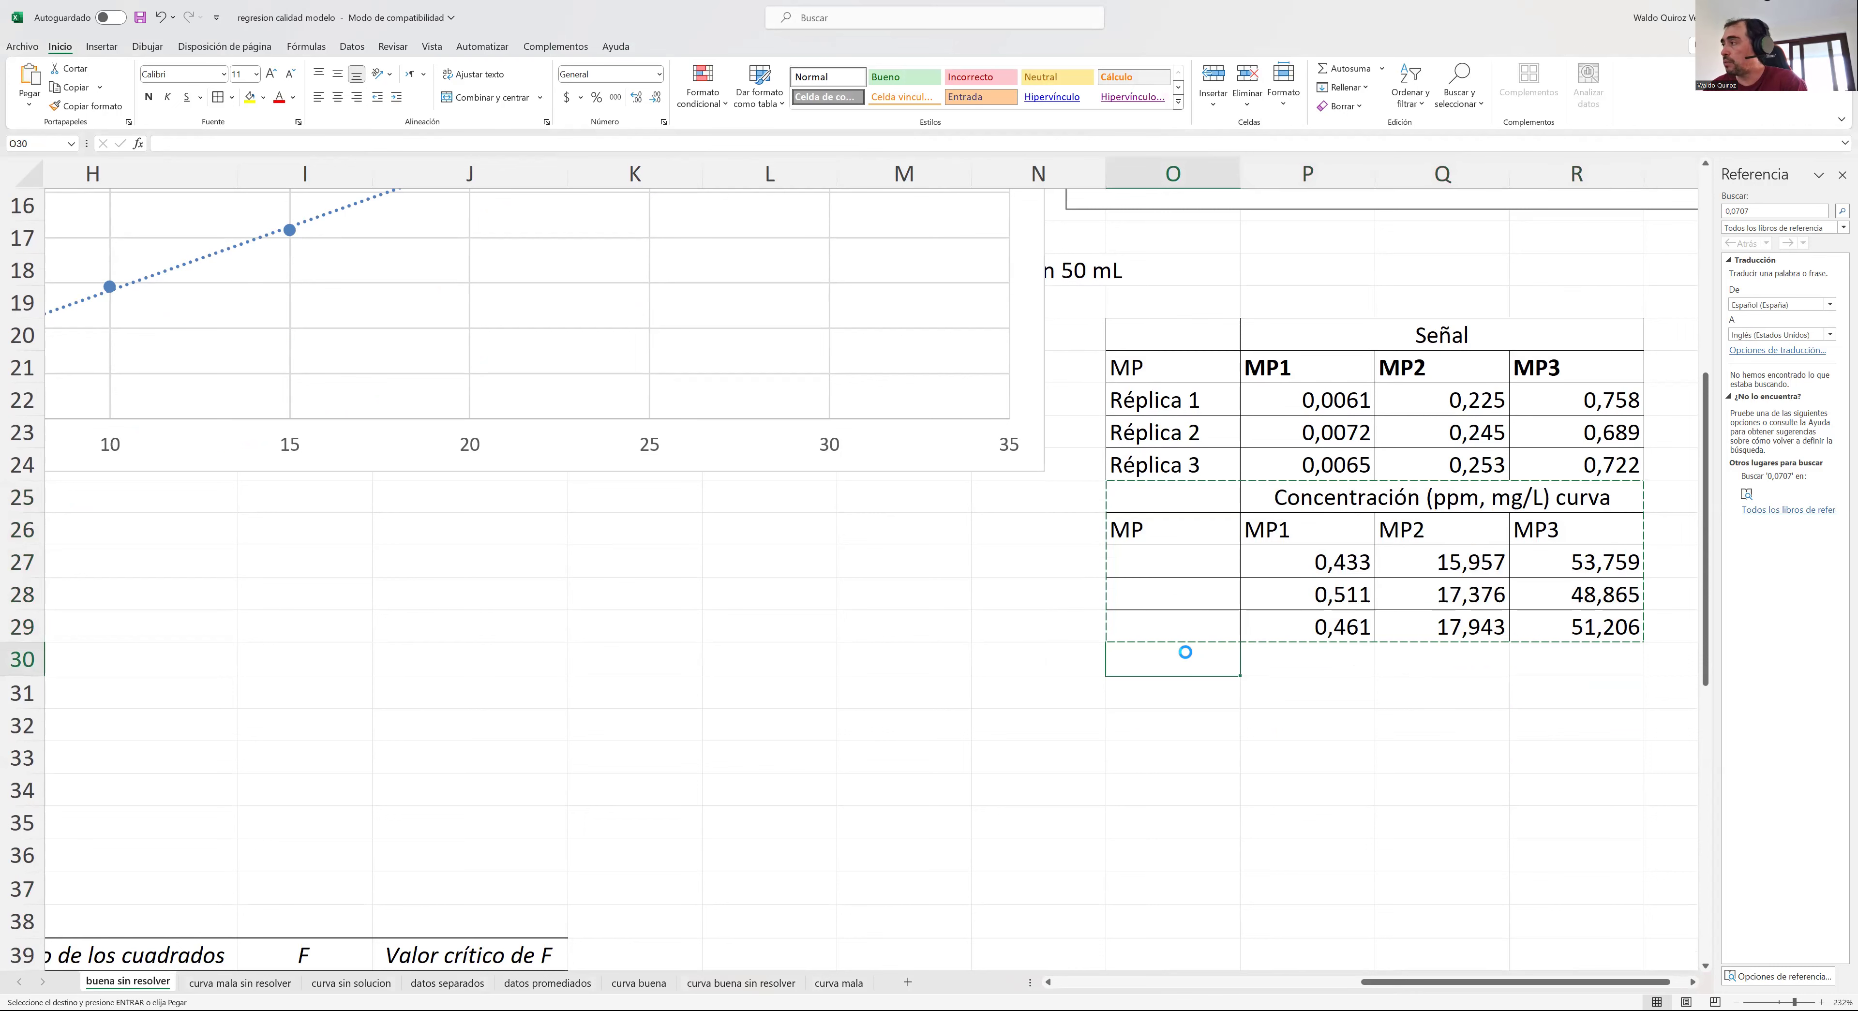
{"action": "key", "text": "ctrl+v"}
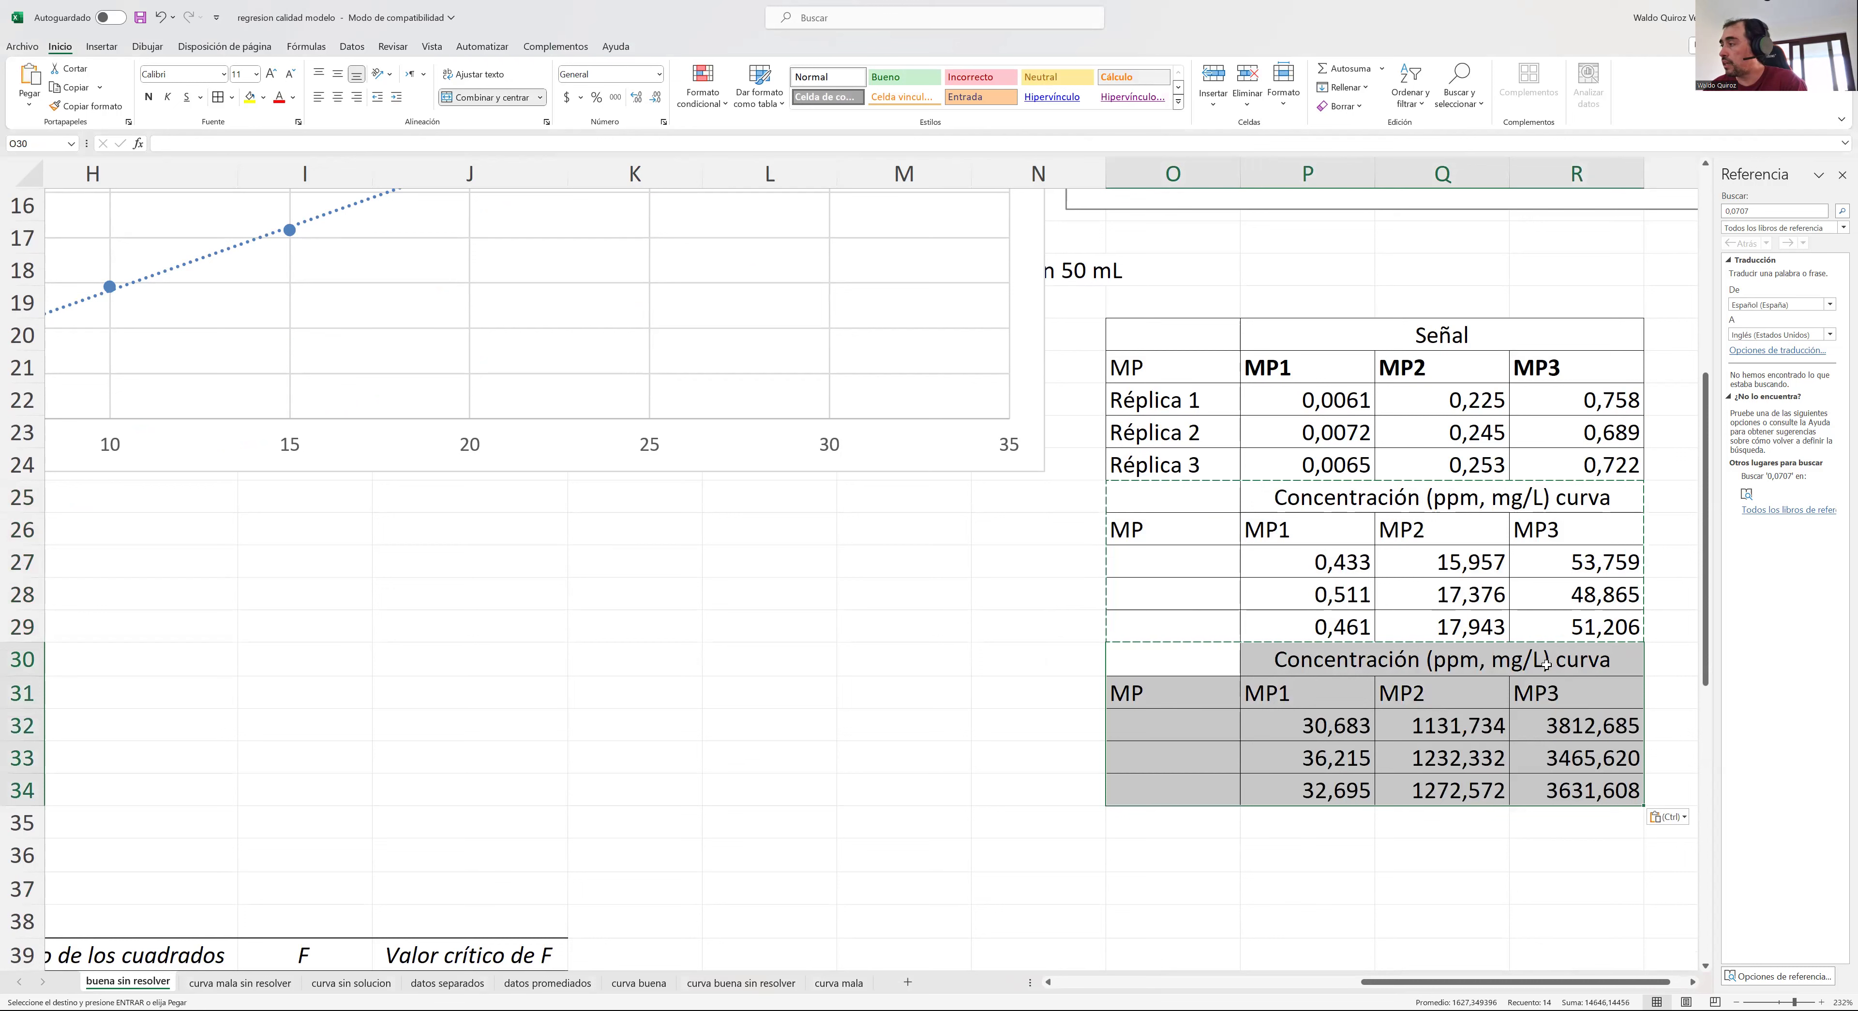
- Change the pasted block's heading to "Concentración (ppm, mg/L) muestra sólida" and widen column P until the whole heading fits
{"action": "double_click", "coordinate": [1555, 660]}
{"action": "left_click_drag", "start_coordinate": [1523, 660], "coordinate": [1578, 655]}
{"action": "type", "text": "muest"}
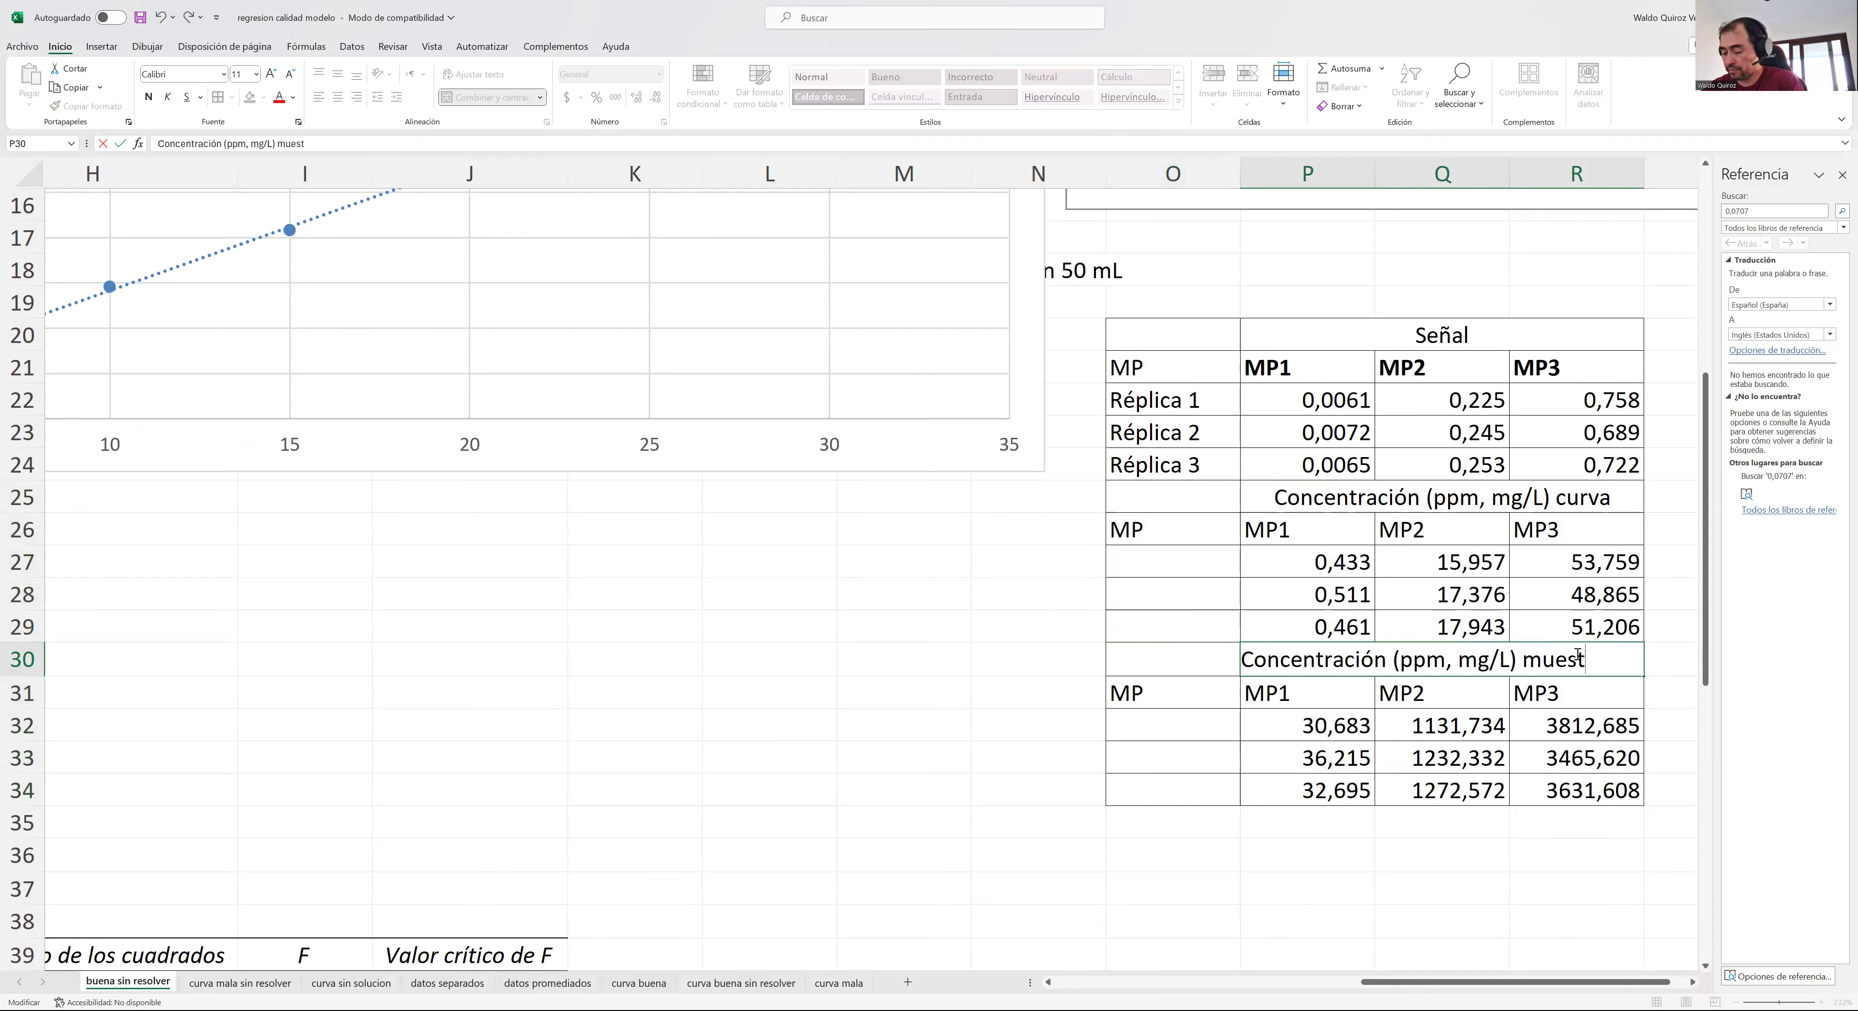
{"action": "type", "text": "ra sólid"}
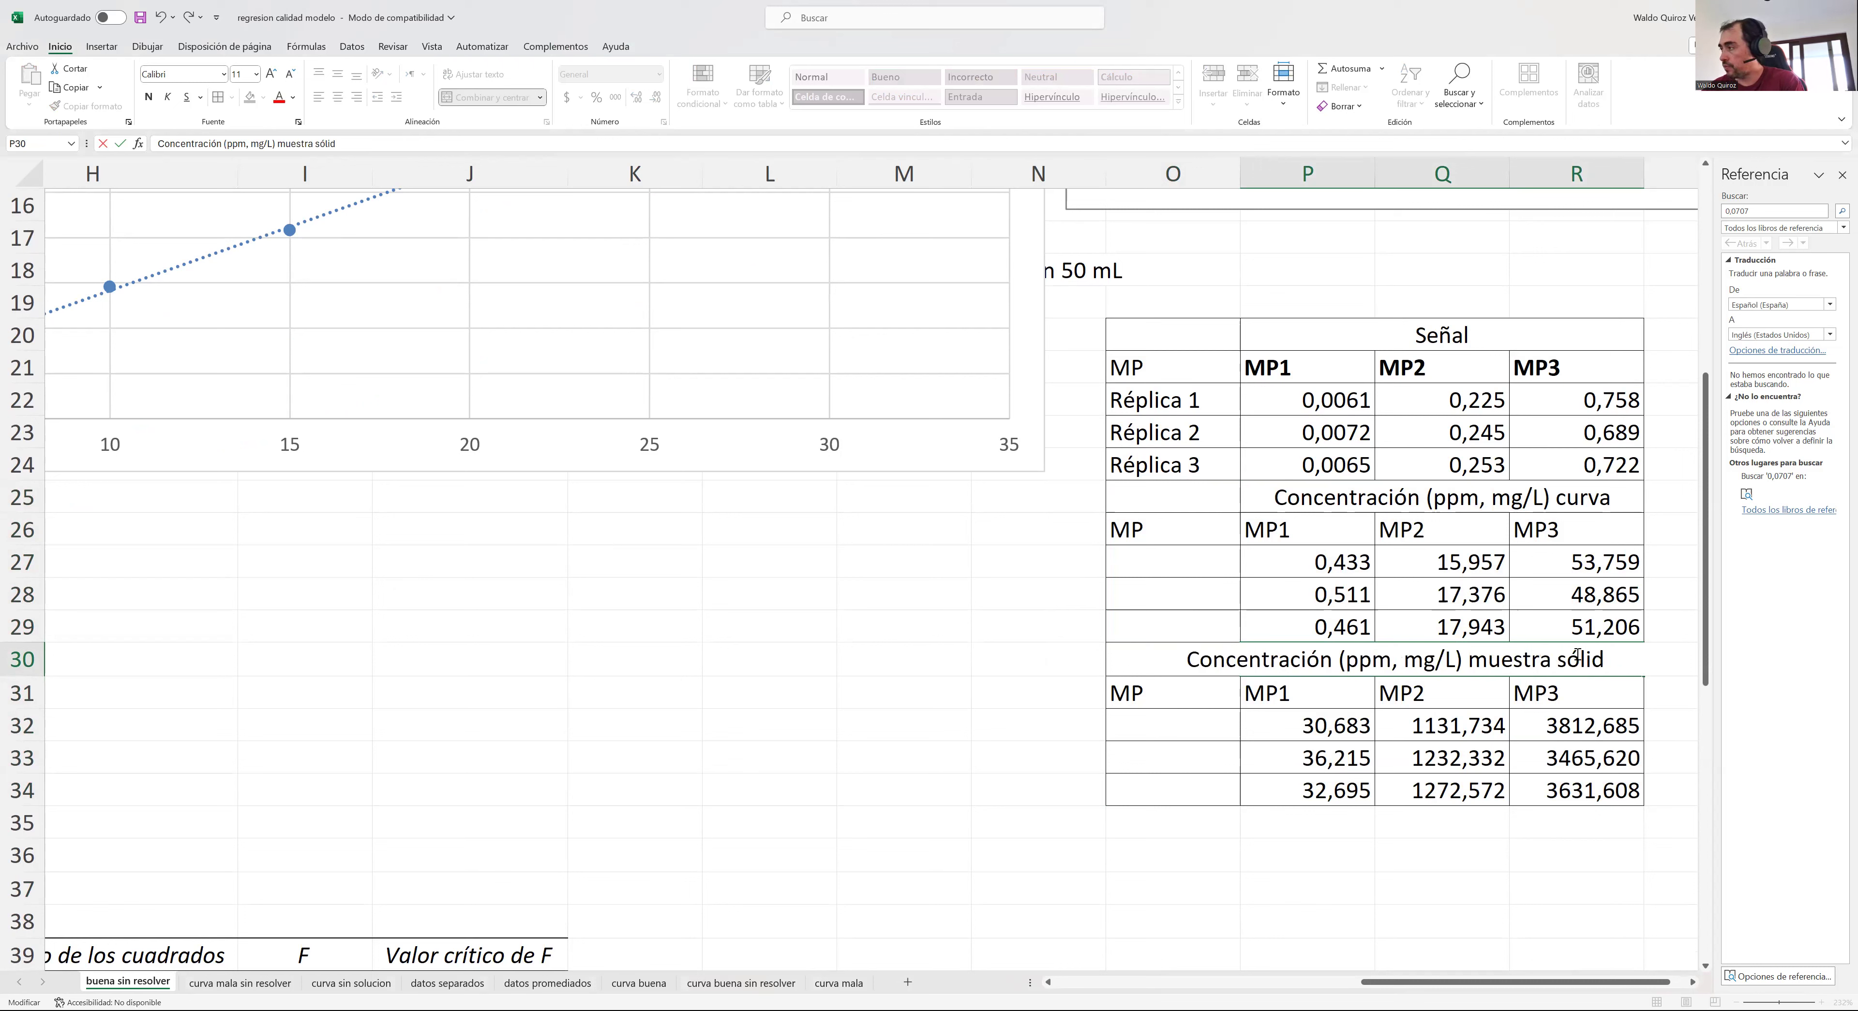
{"action": "key", "text": "Return"}
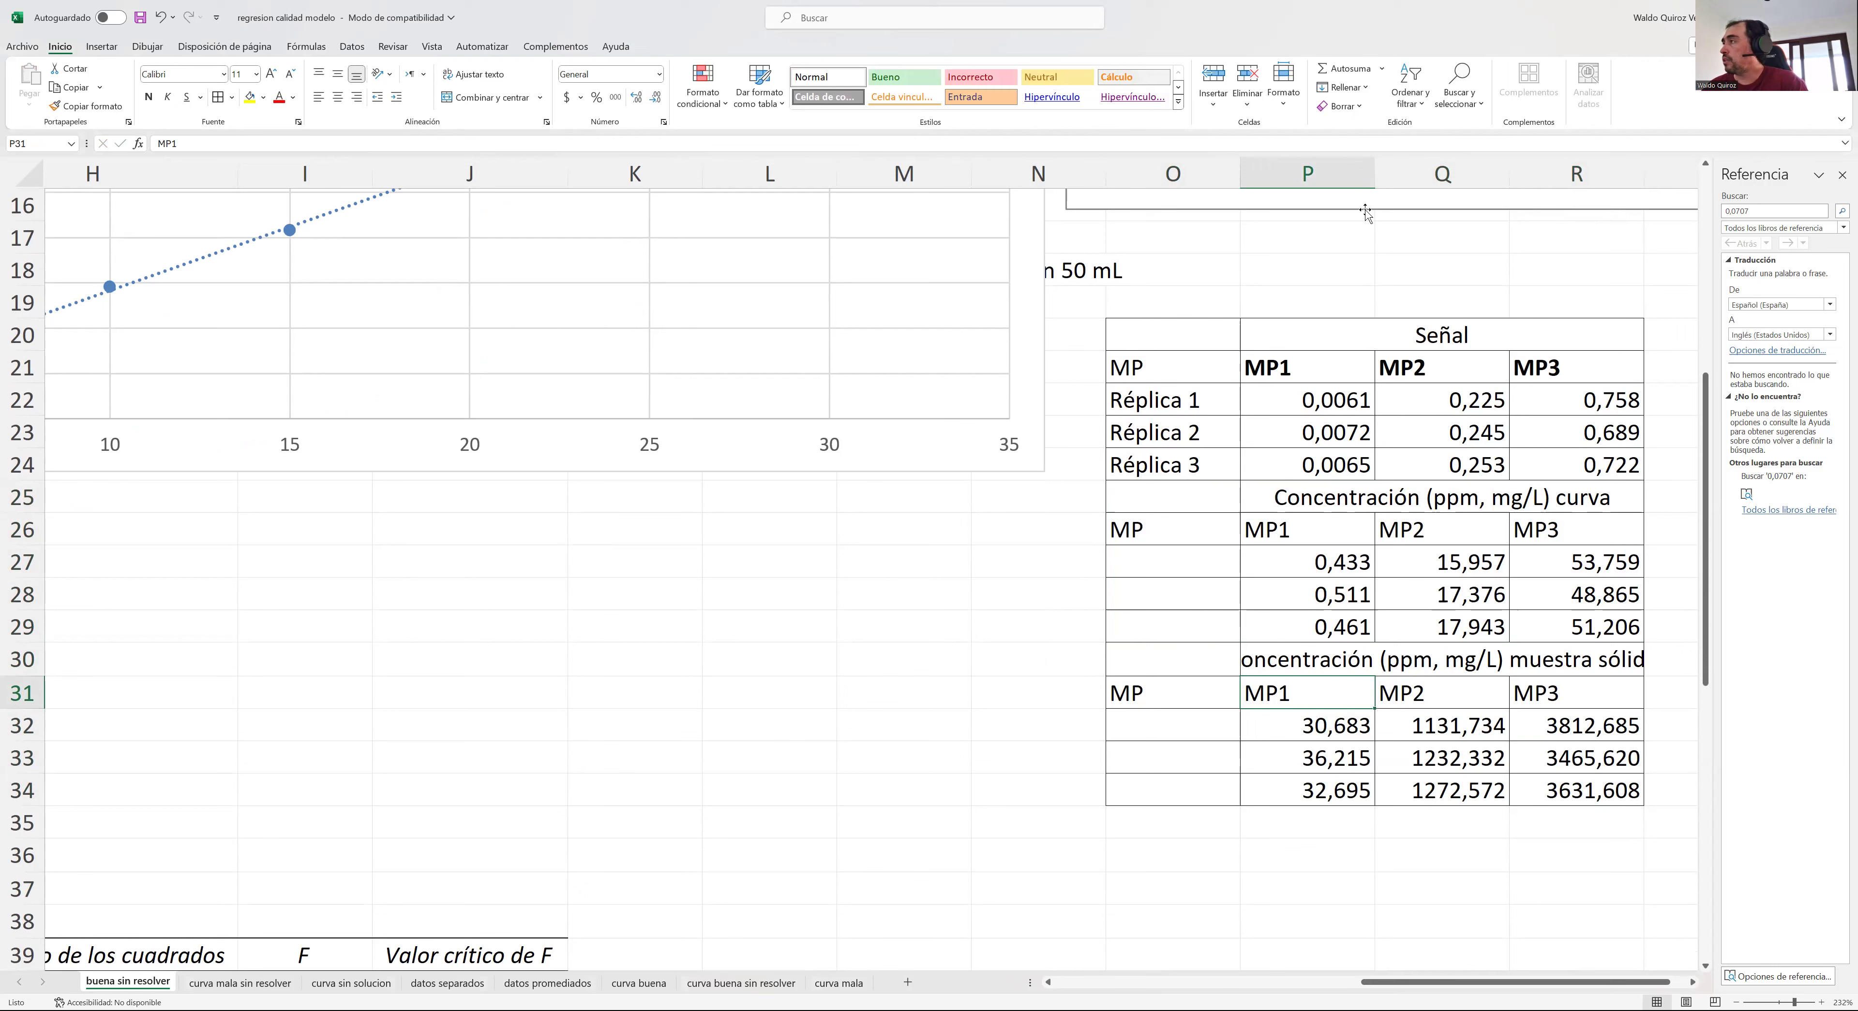
{"action": "left_click_drag", "start_coordinate": [1370, 180], "coordinate": [1403, 178]}
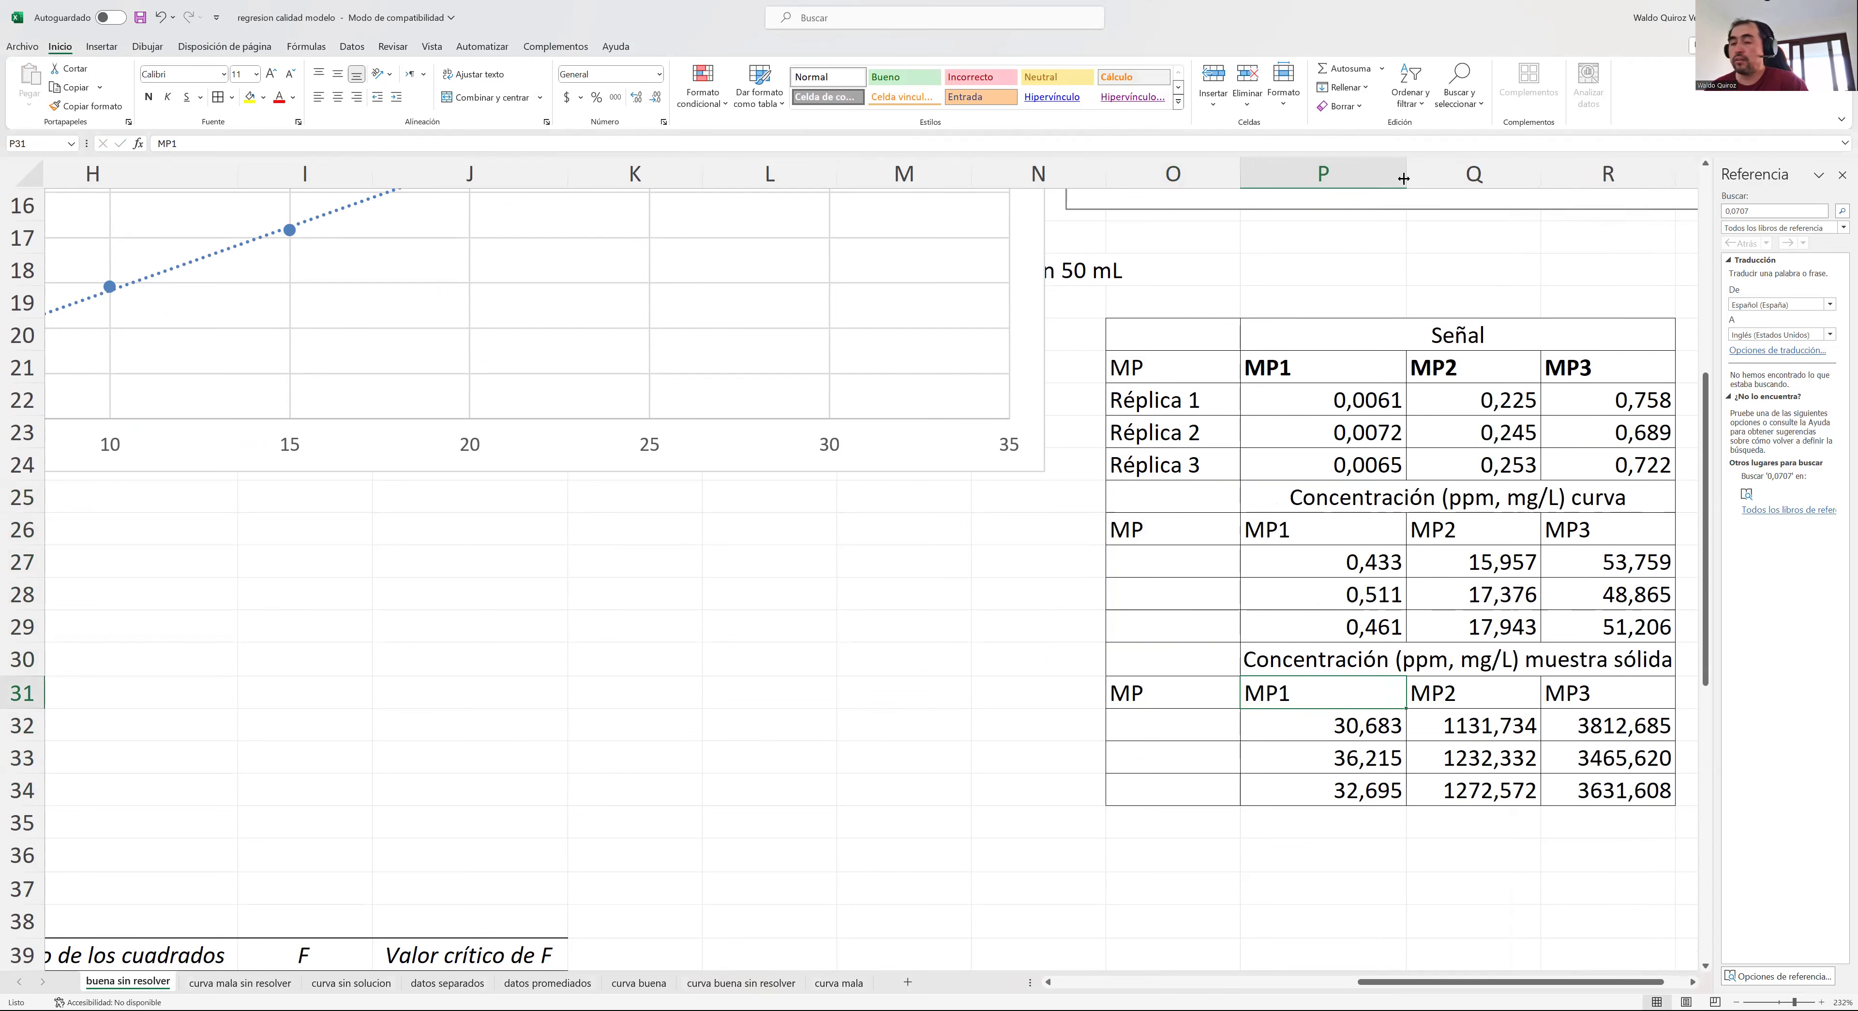
- Clear the copied concentration values from P32:R34, keeping the block's headings
{"action": "left_click", "coordinate": [1704, 966]}
{"action": "left_click_drag", "start_coordinate": [1642, 979], "coordinate": [1665, 981]}
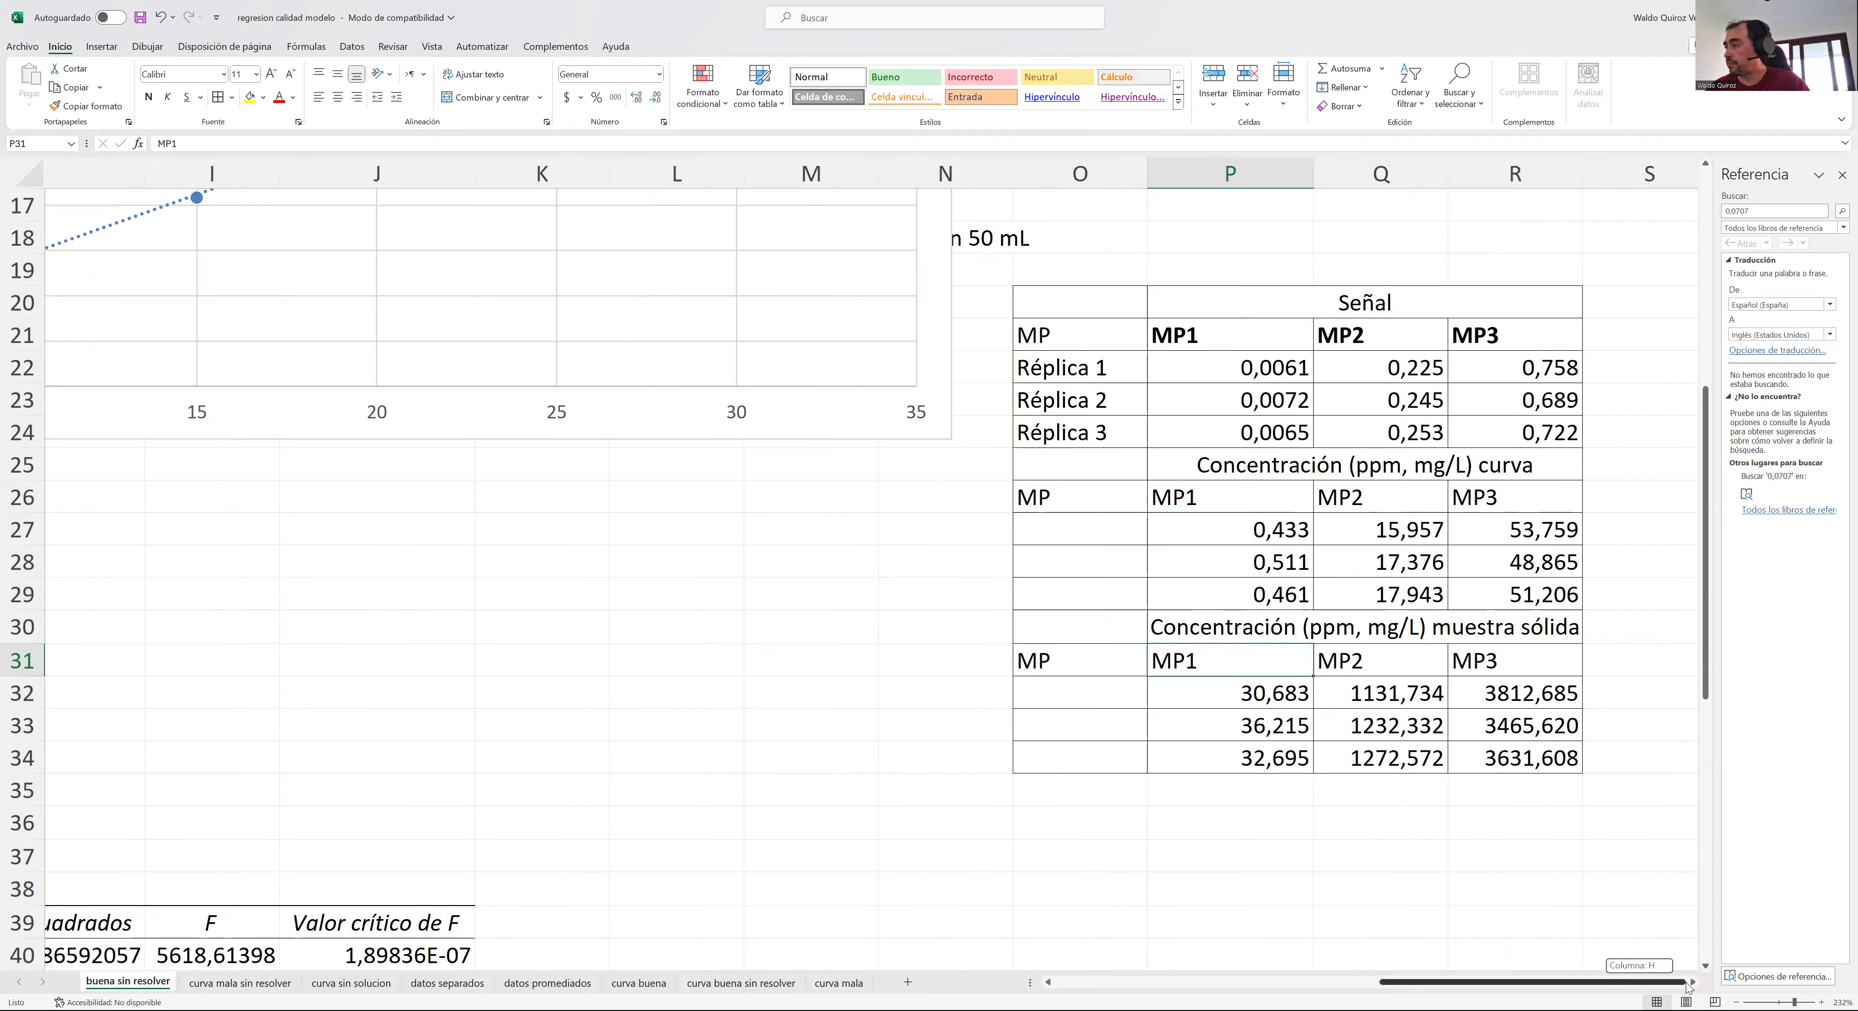
{"action": "left_click_drag", "start_coordinate": [1212, 698], "coordinate": [1512, 746]}
{"action": "key", "text": "Delete"}
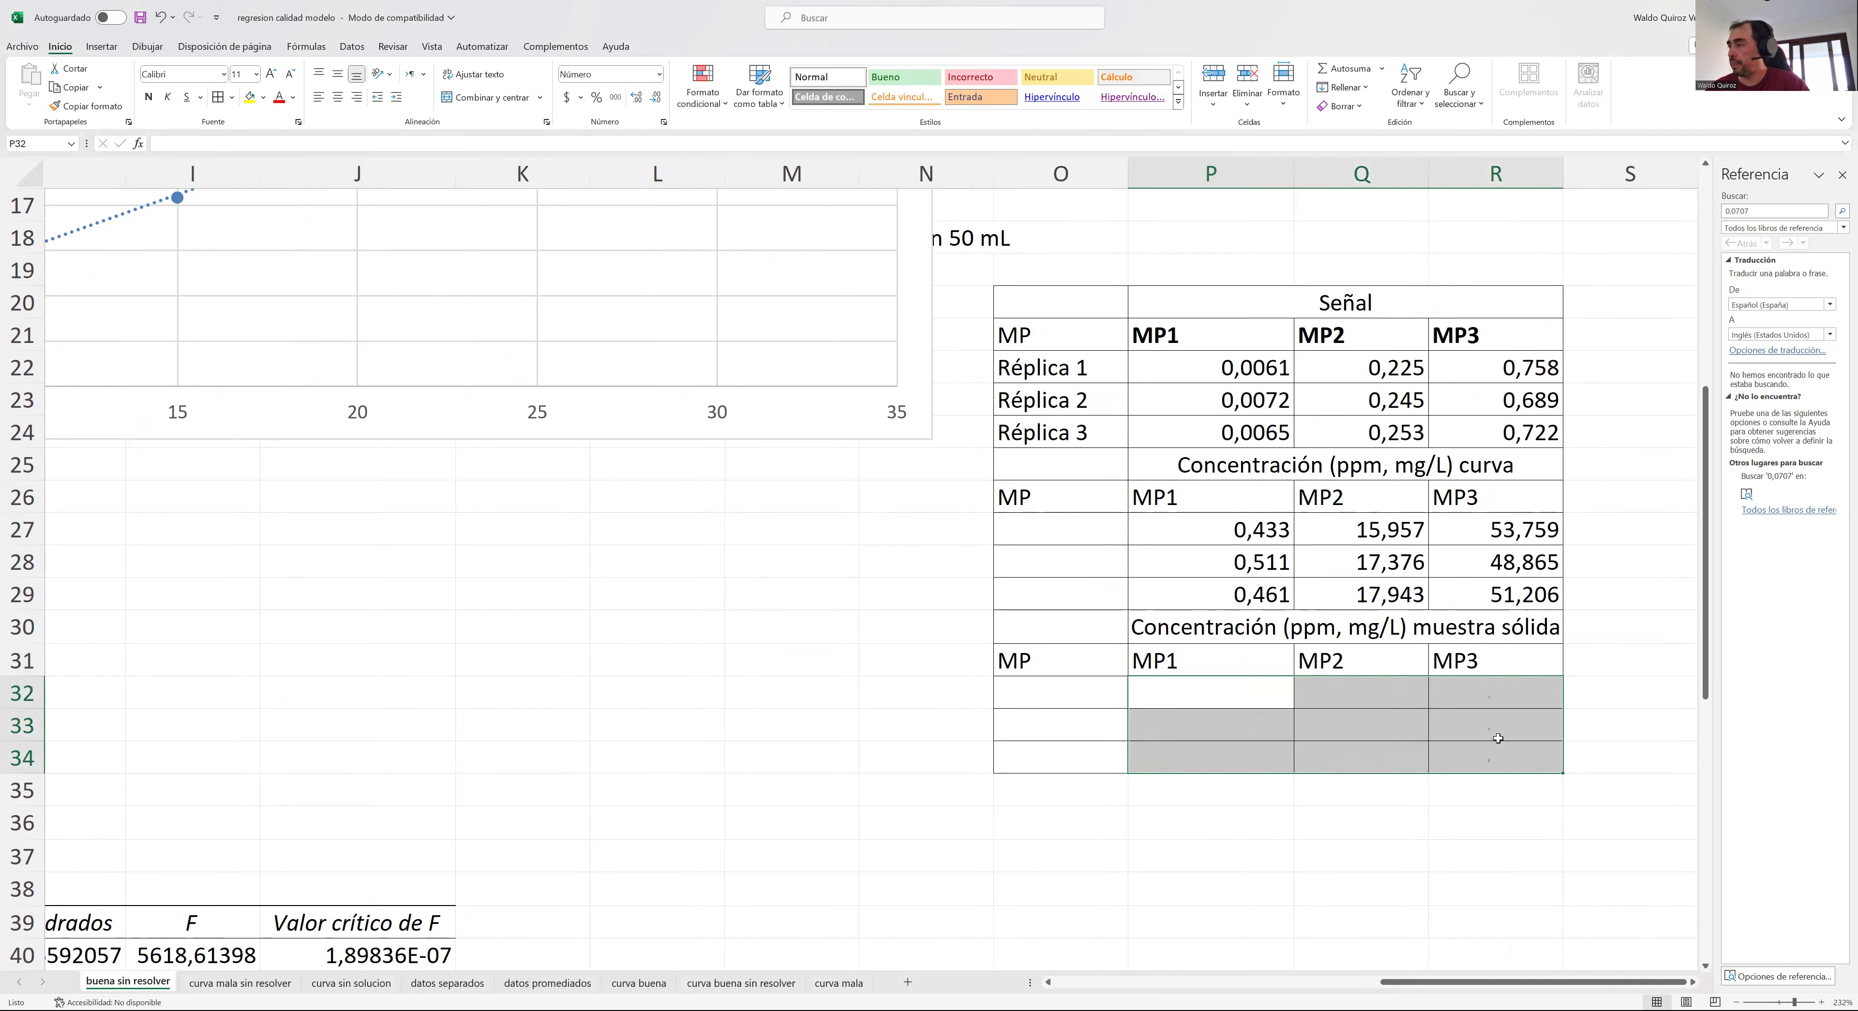
- Calculate MP1's solid-sample concentration in P32 with =P27*0,05/0,001 and fill the formula down to P34
{"action": "left_click", "coordinate": [1222, 695]}
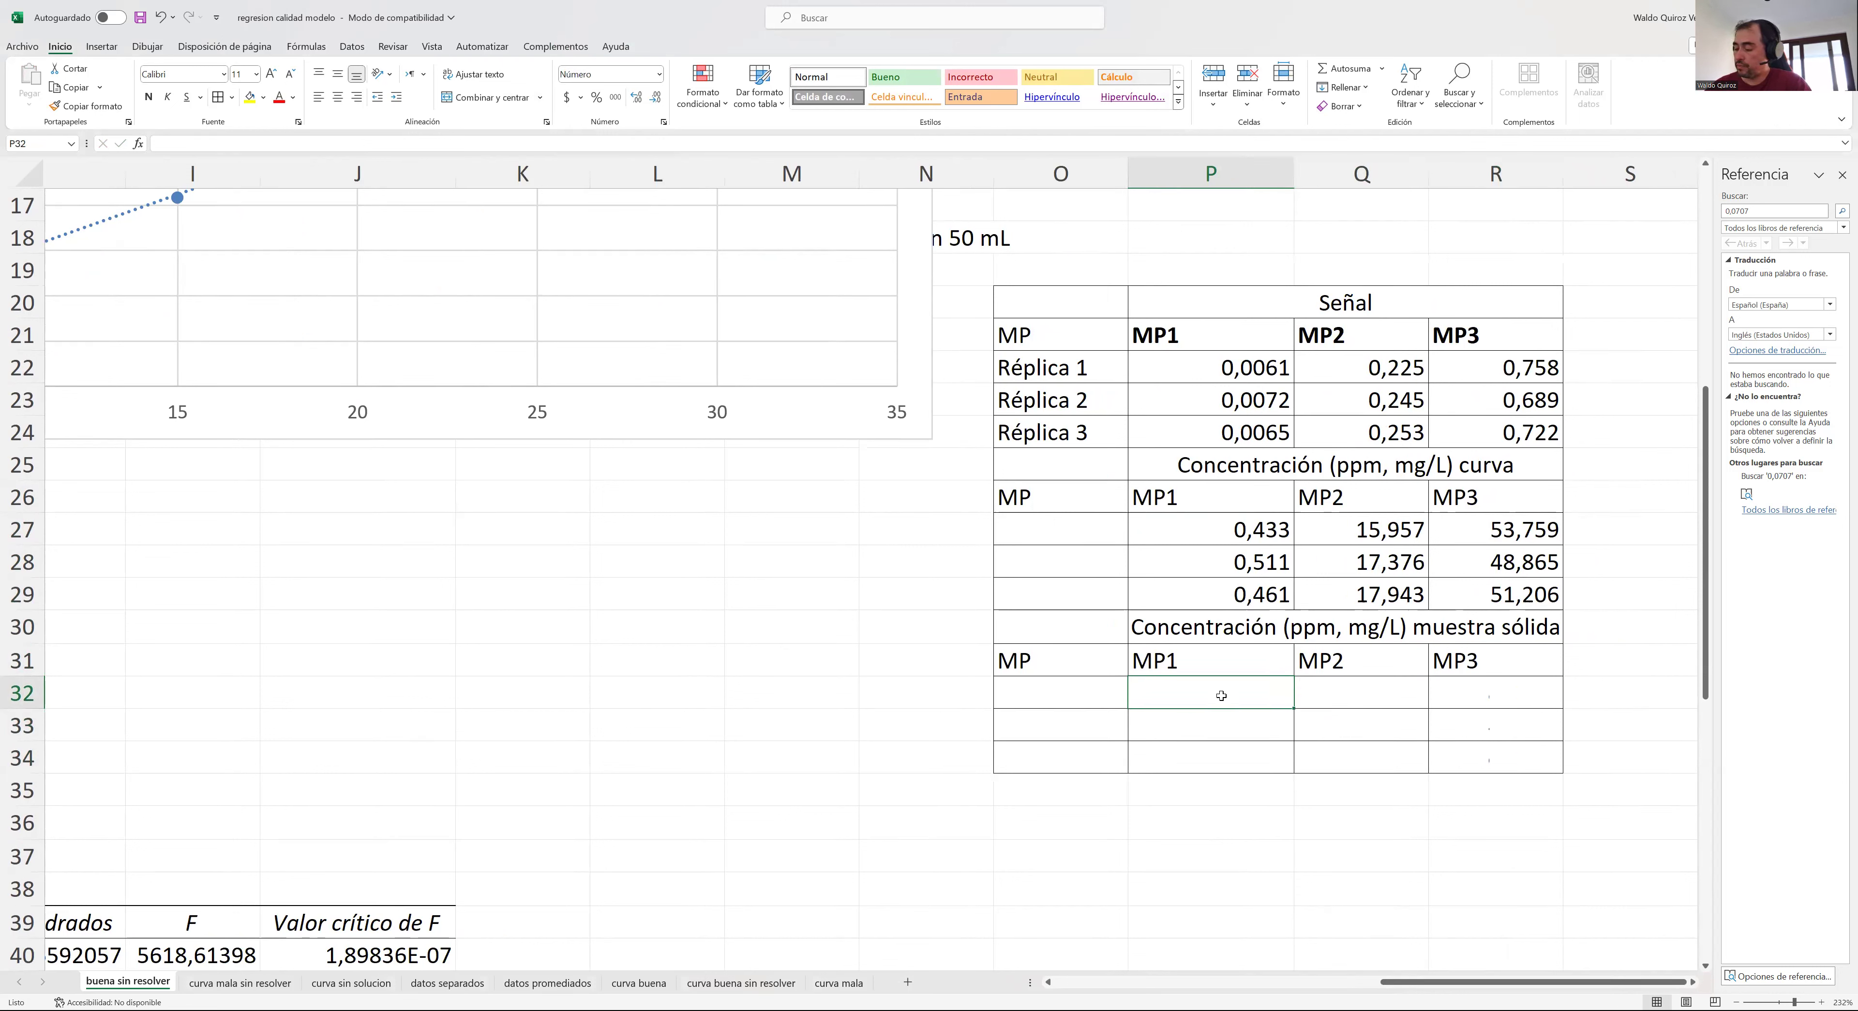
{"action": "type", "text": "="}
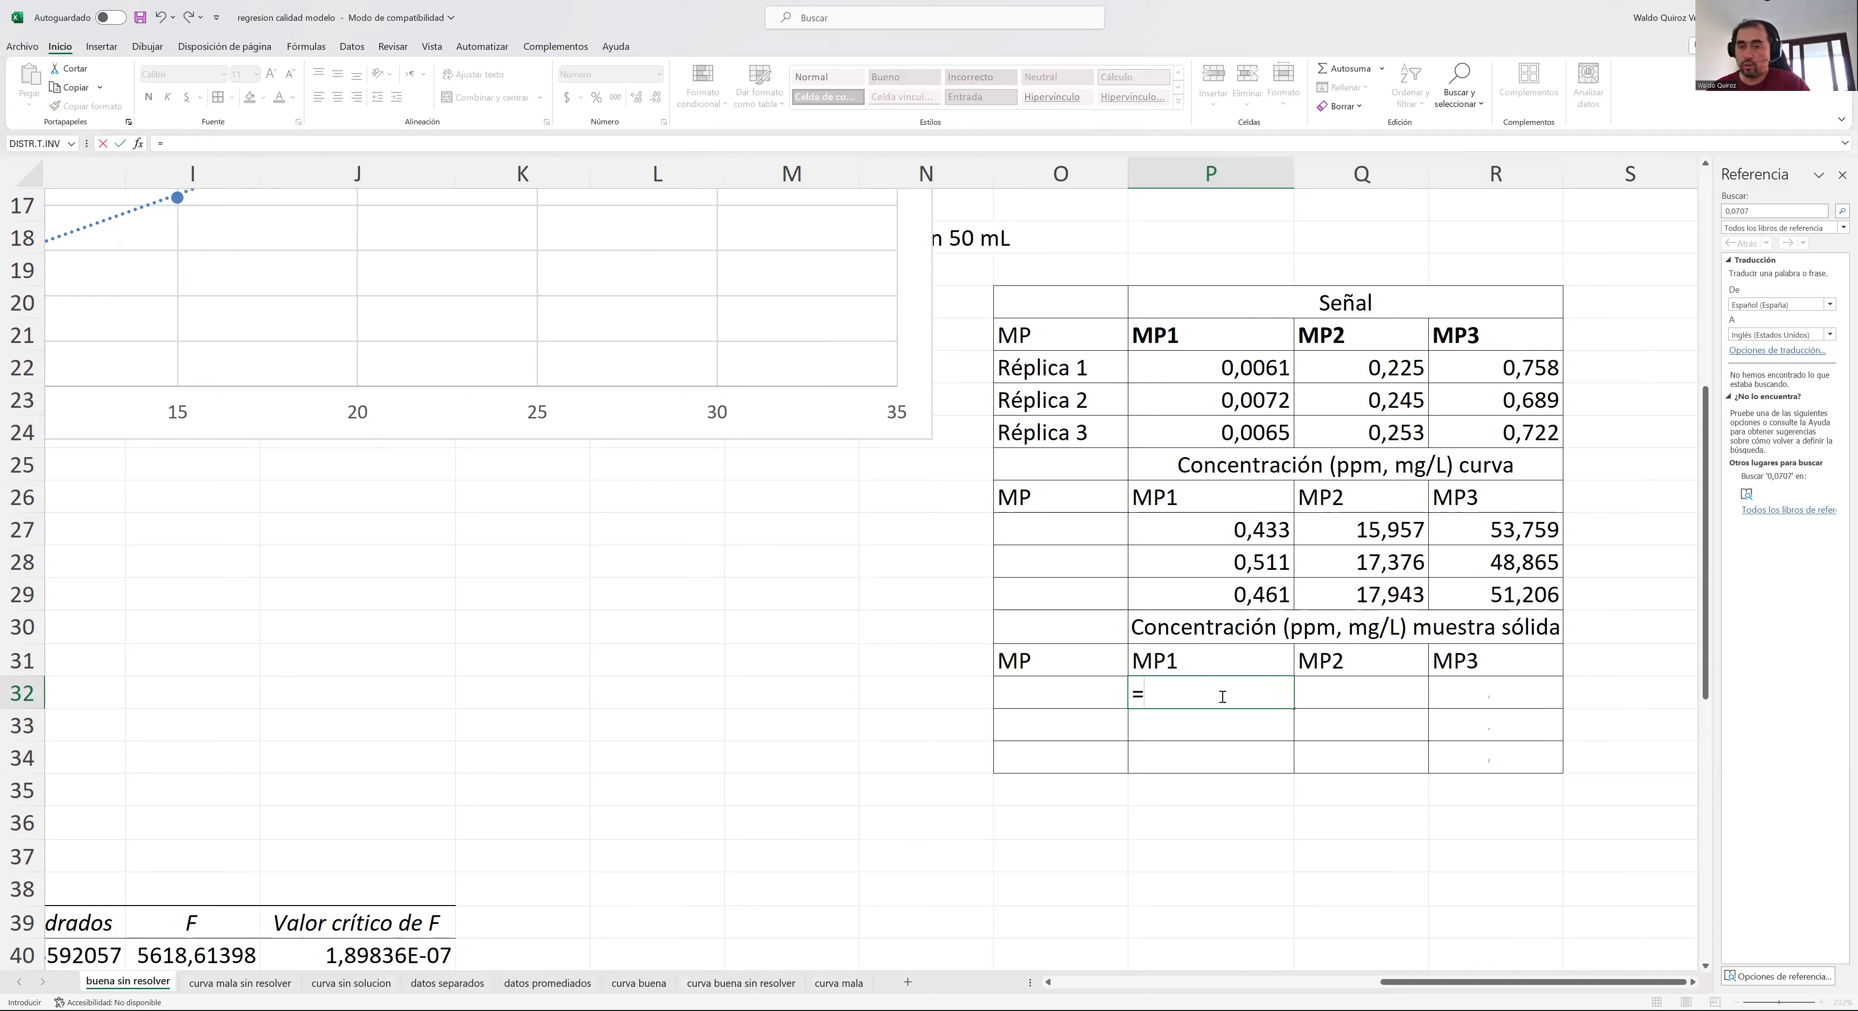
{"action": "left_click", "coordinate": [1204, 539]}
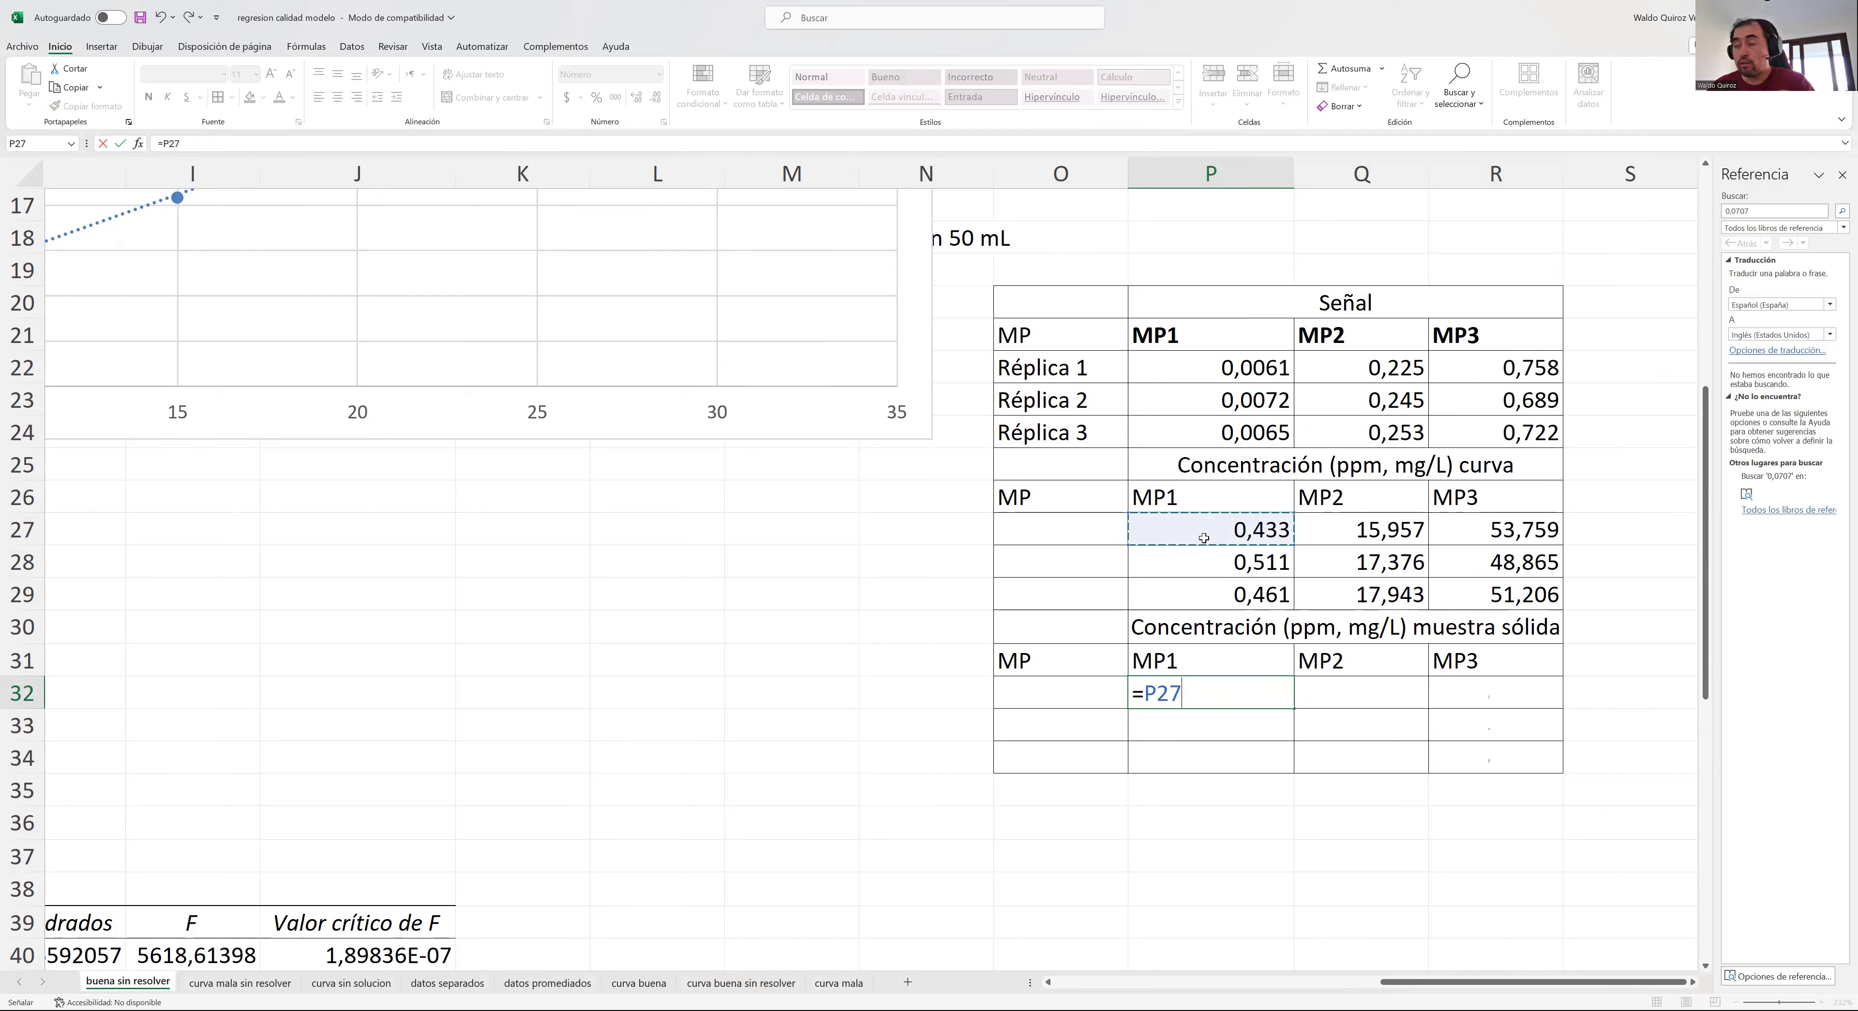
{"action": "type", "text": "*"}
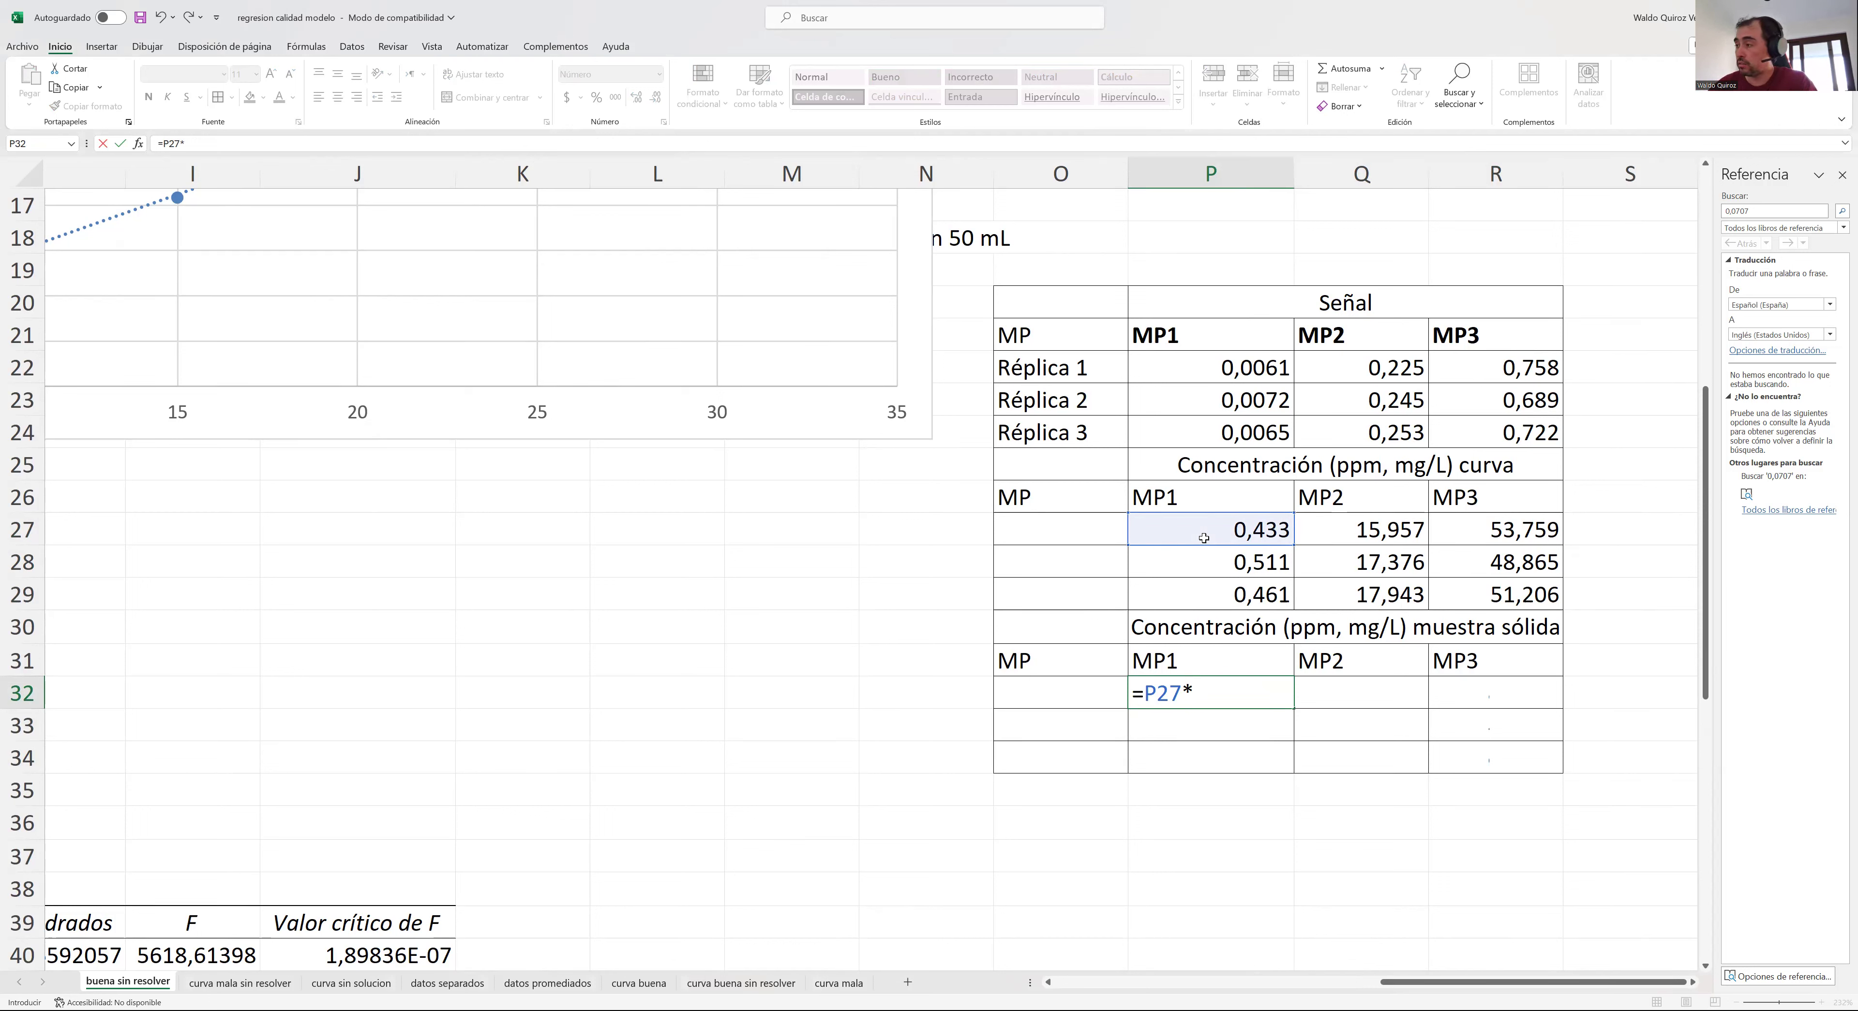
{"action": "type", "text": "0,0"}
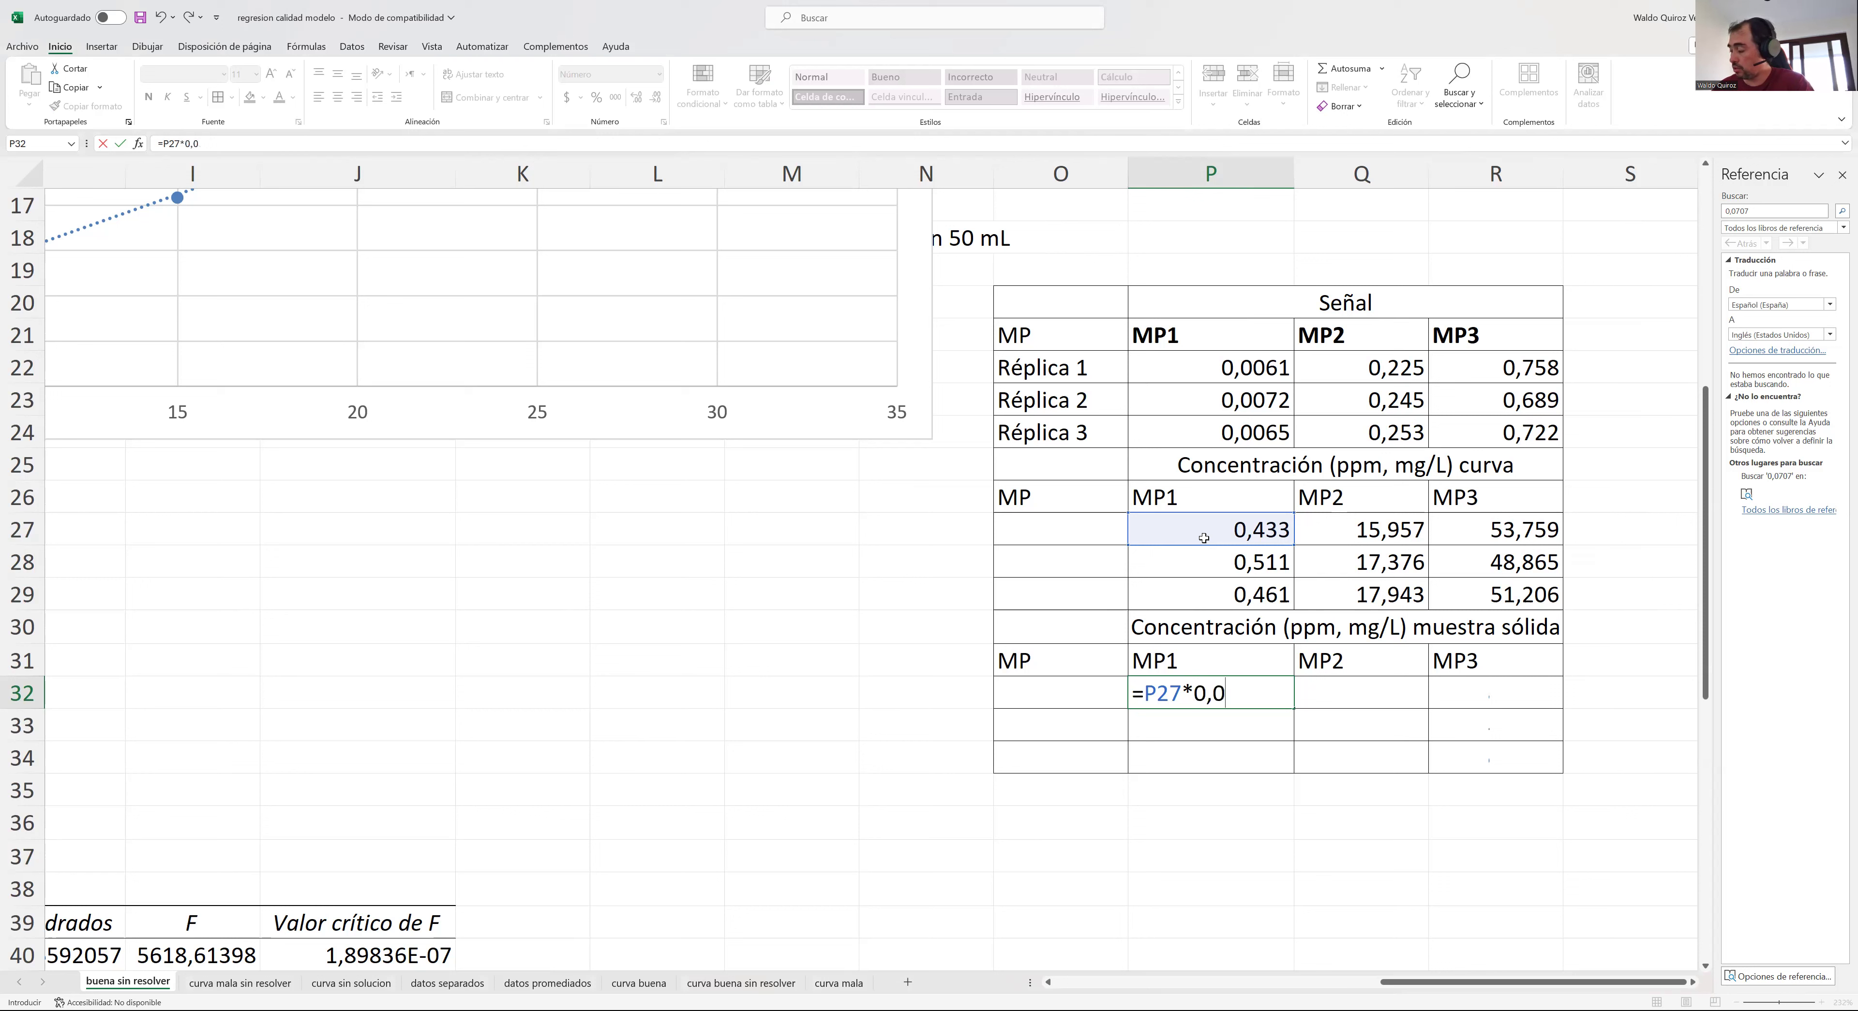
{"action": "type", "text": "5/"}
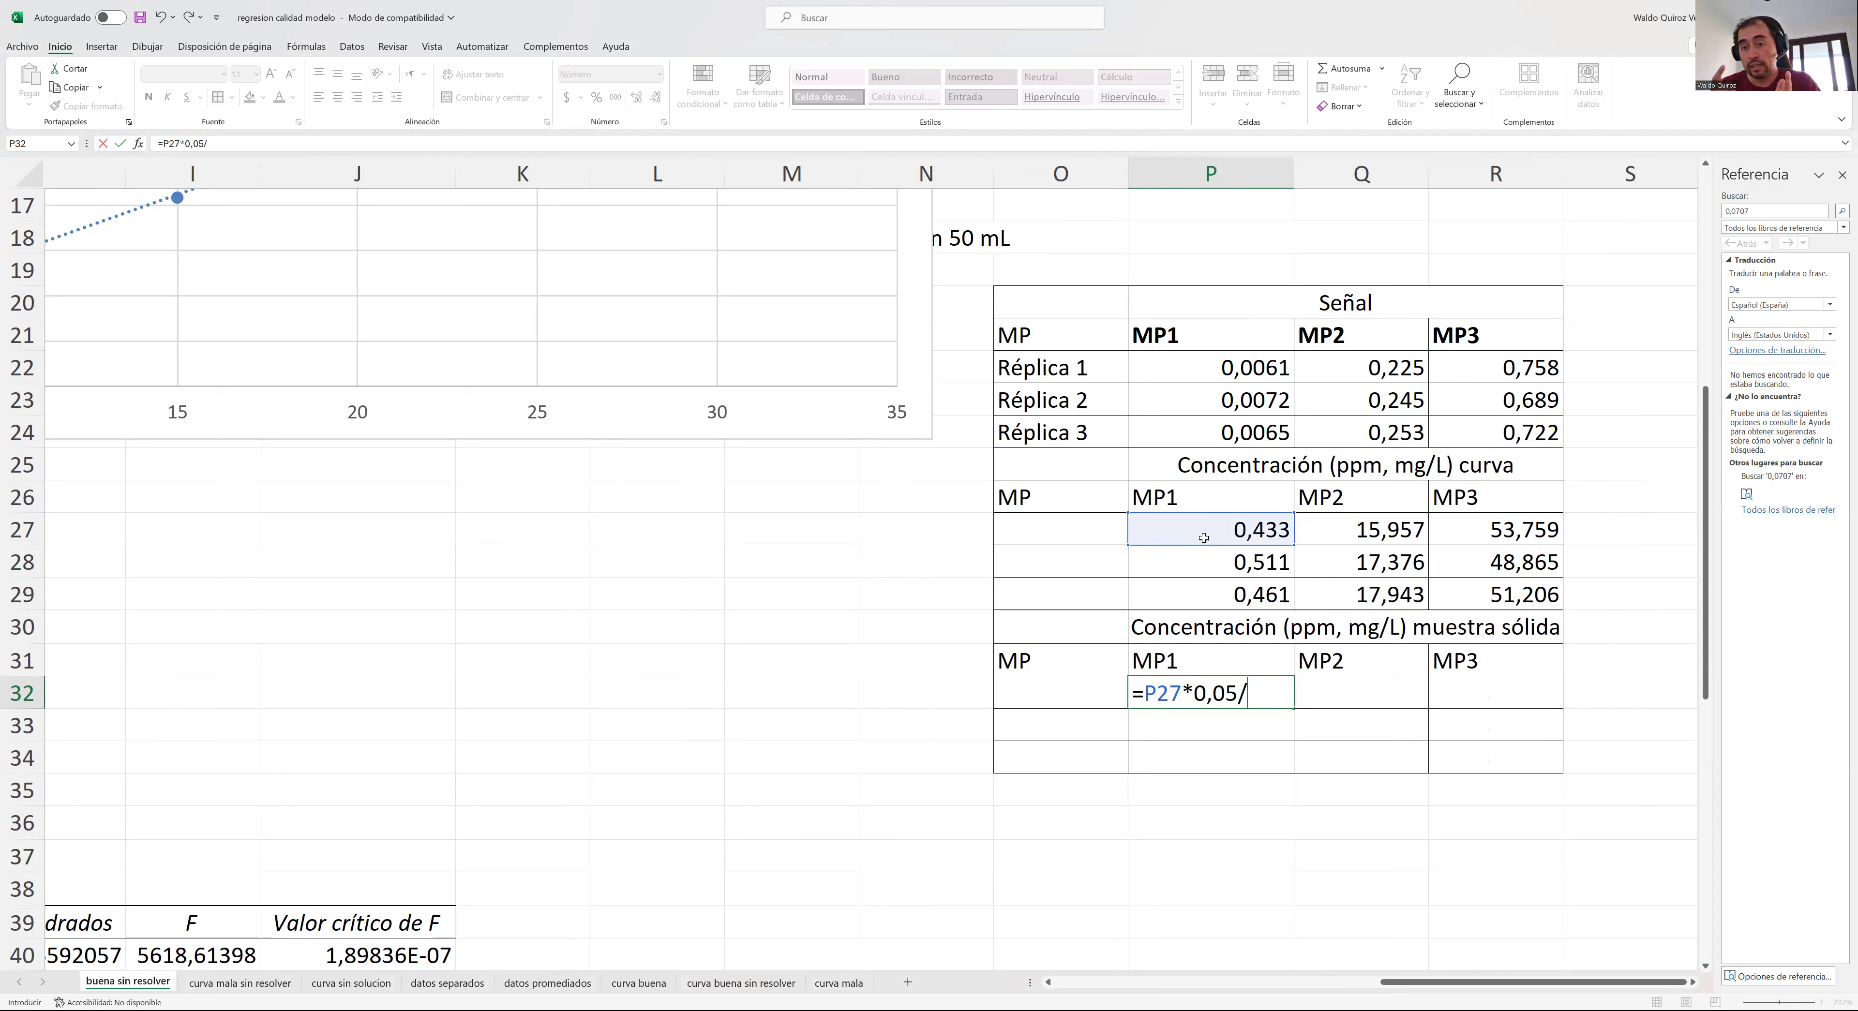
{"action": "type", "text": "0,001"}
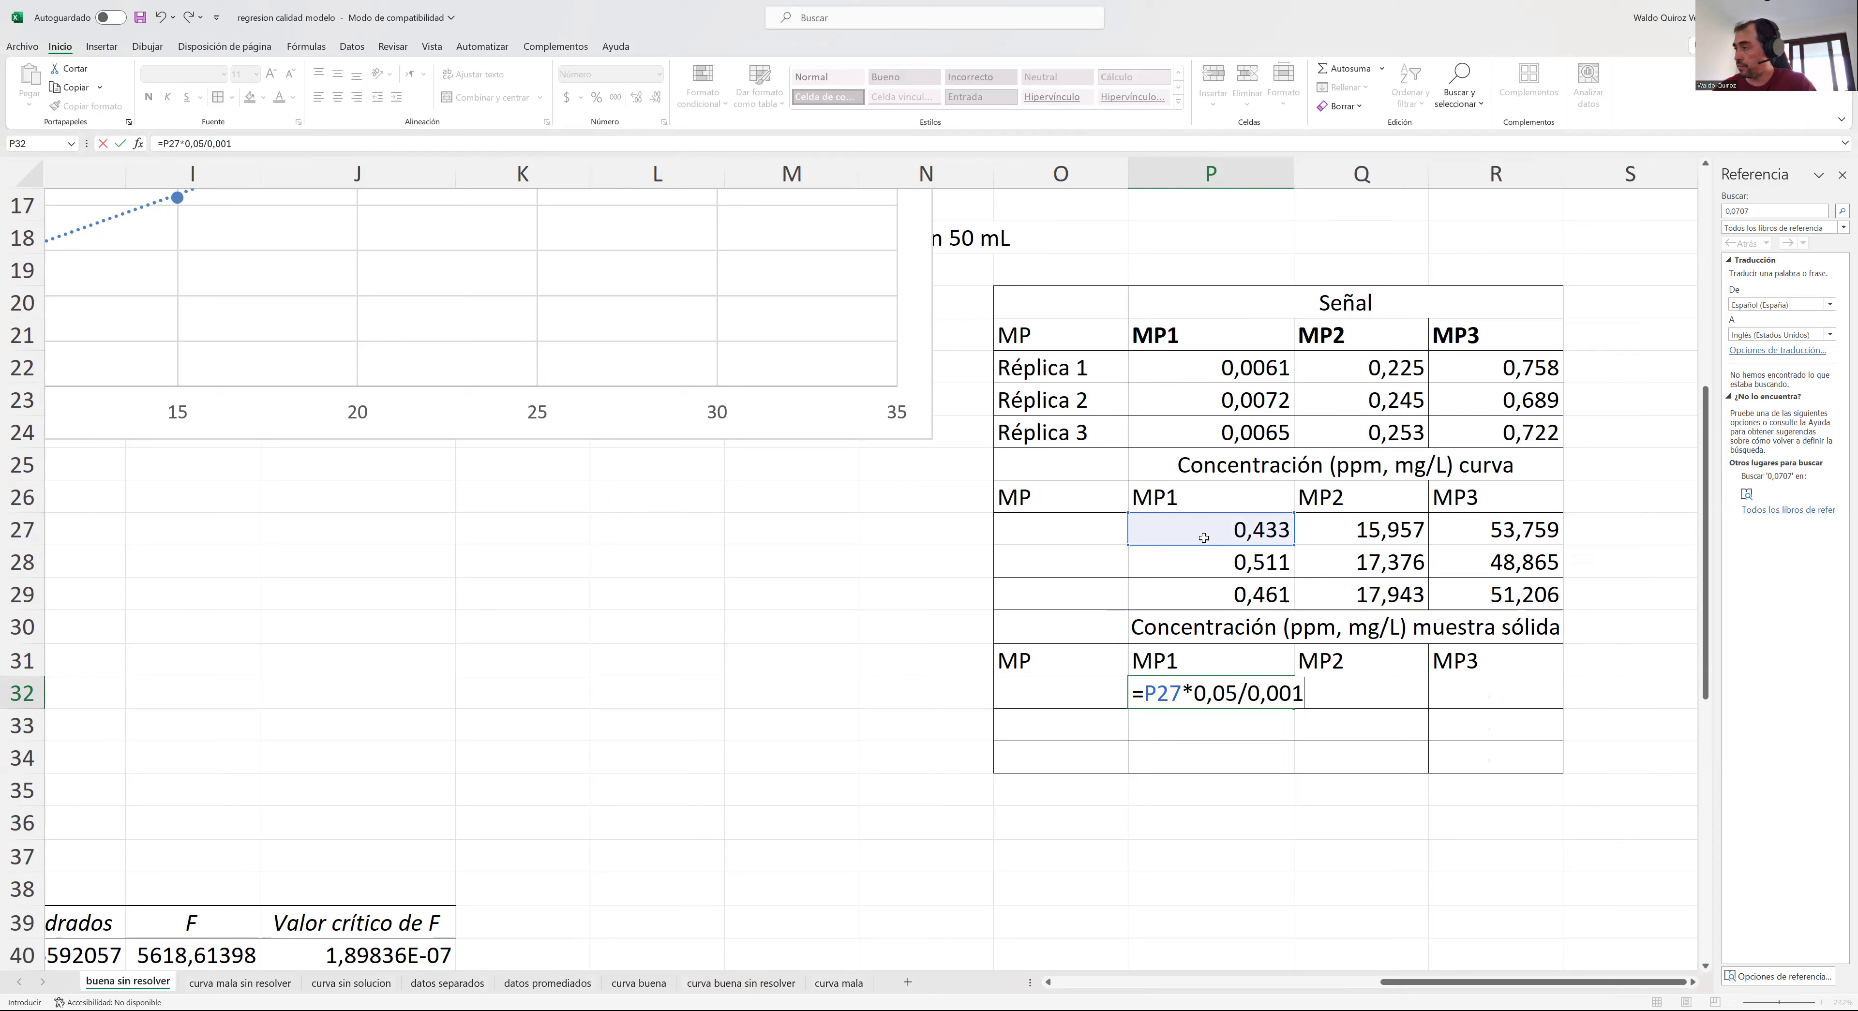
{"action": "key", "text": "Return"}
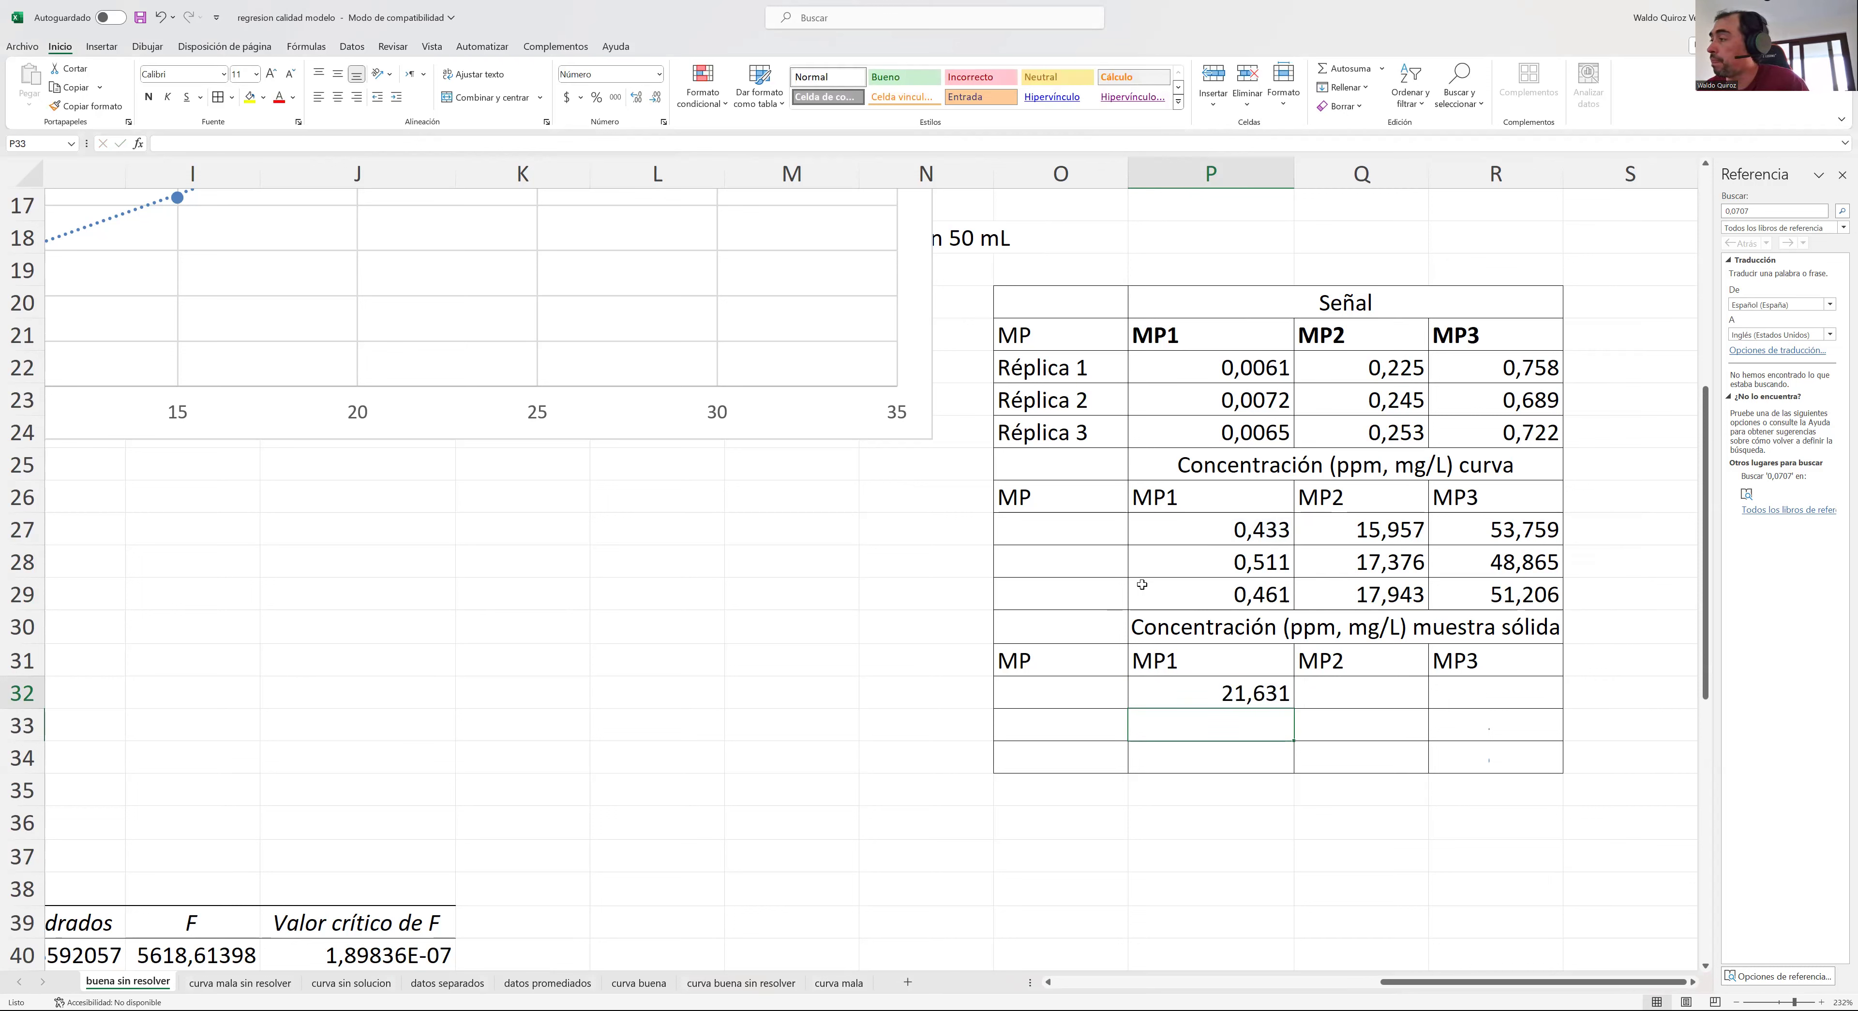
{"action": "left_click", "coordinate": [1225, 693]}
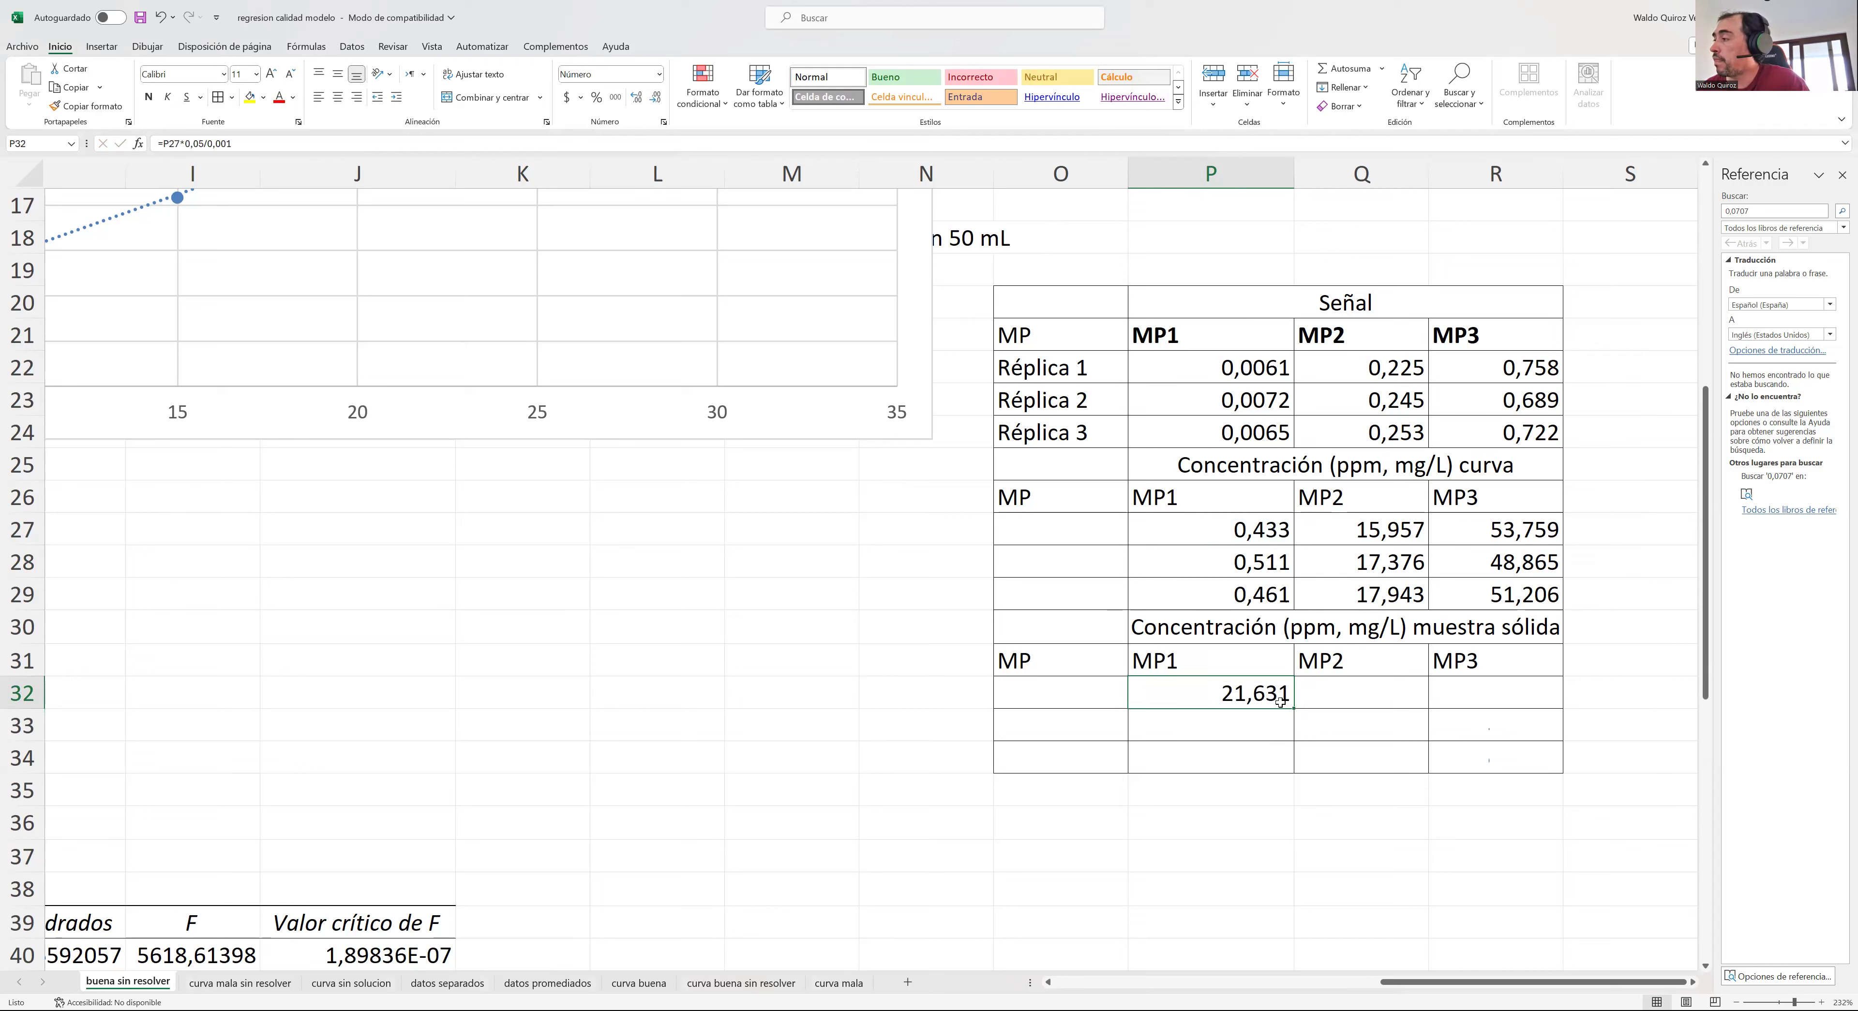
{"action": "left_click_drag", "start_coordinate": [1293, 709], "coordinate": [1288, 766]}
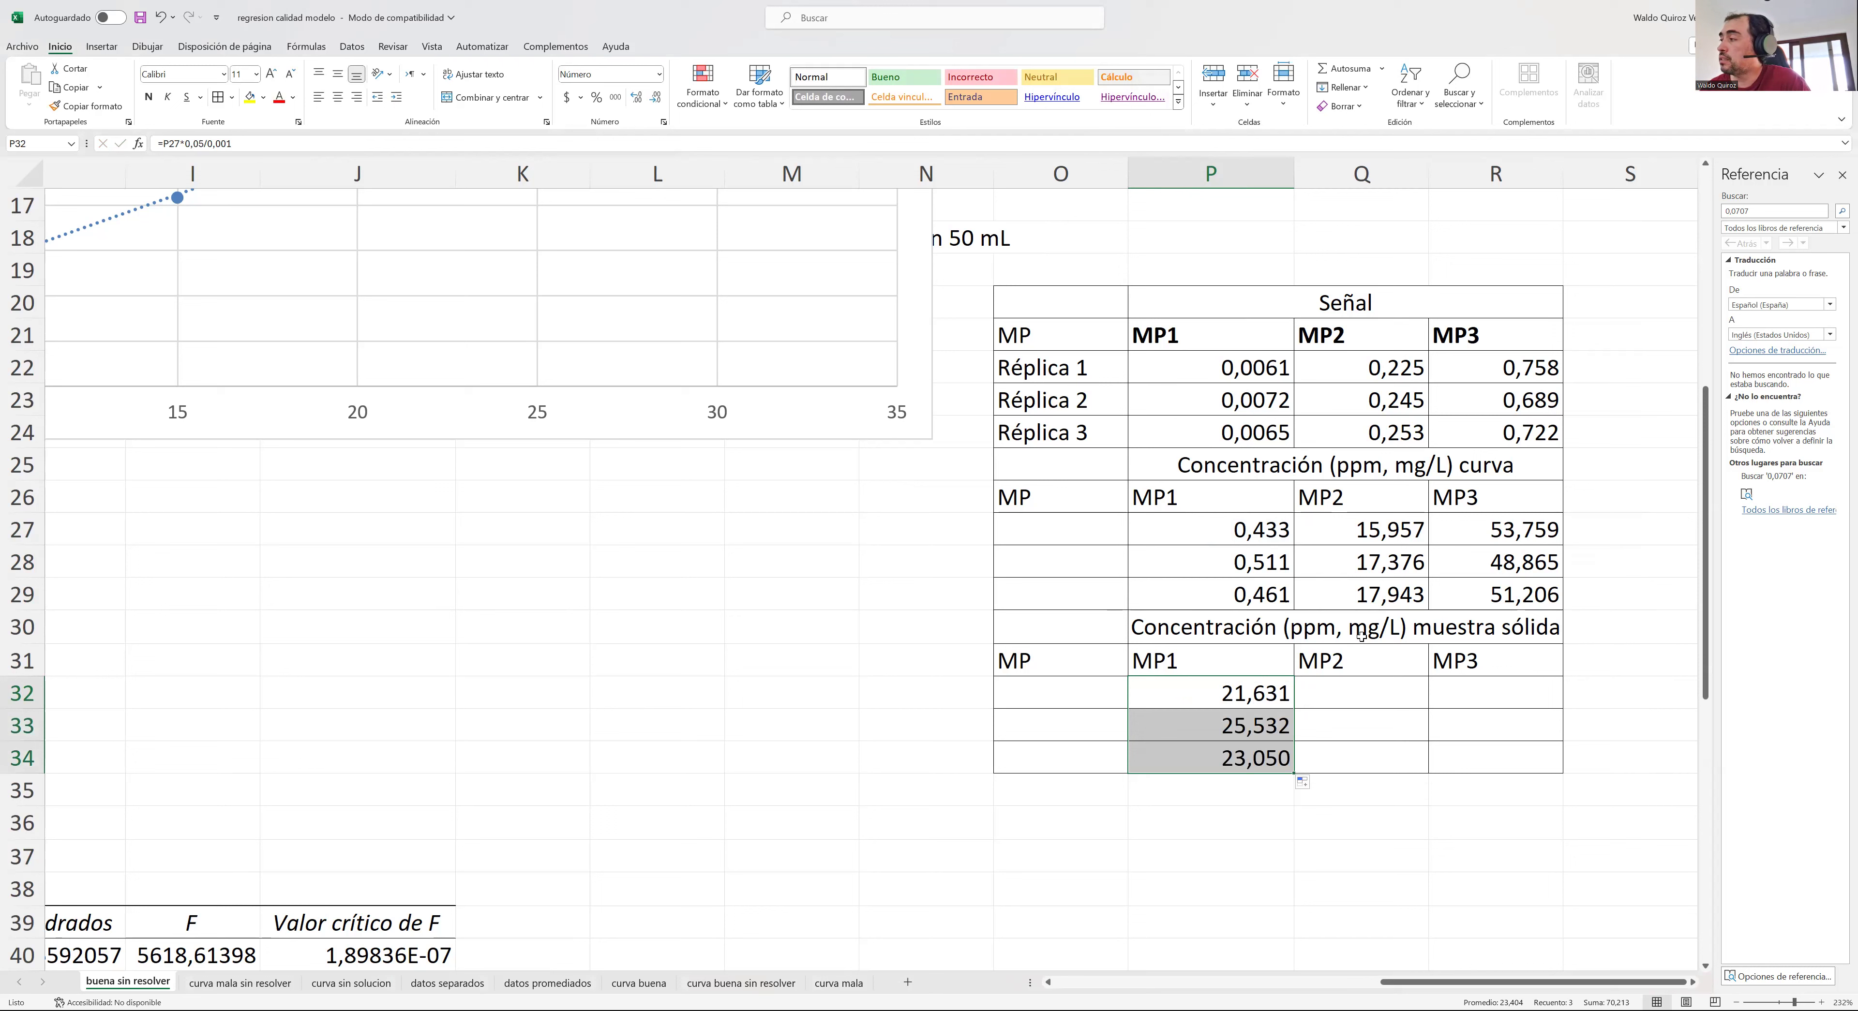
- Change the units in the solid-sample heading so it reads "Concentración (mg/kg) muestra sólida"
{"action": "left_click", "coordinate": [1323, 630]}
{"action": "double_click", "coordinate": [1288, 626]}
{"action": "left_click_drag", "start_coordinate": [1290, 626], "coordinate": [1382, 625]}
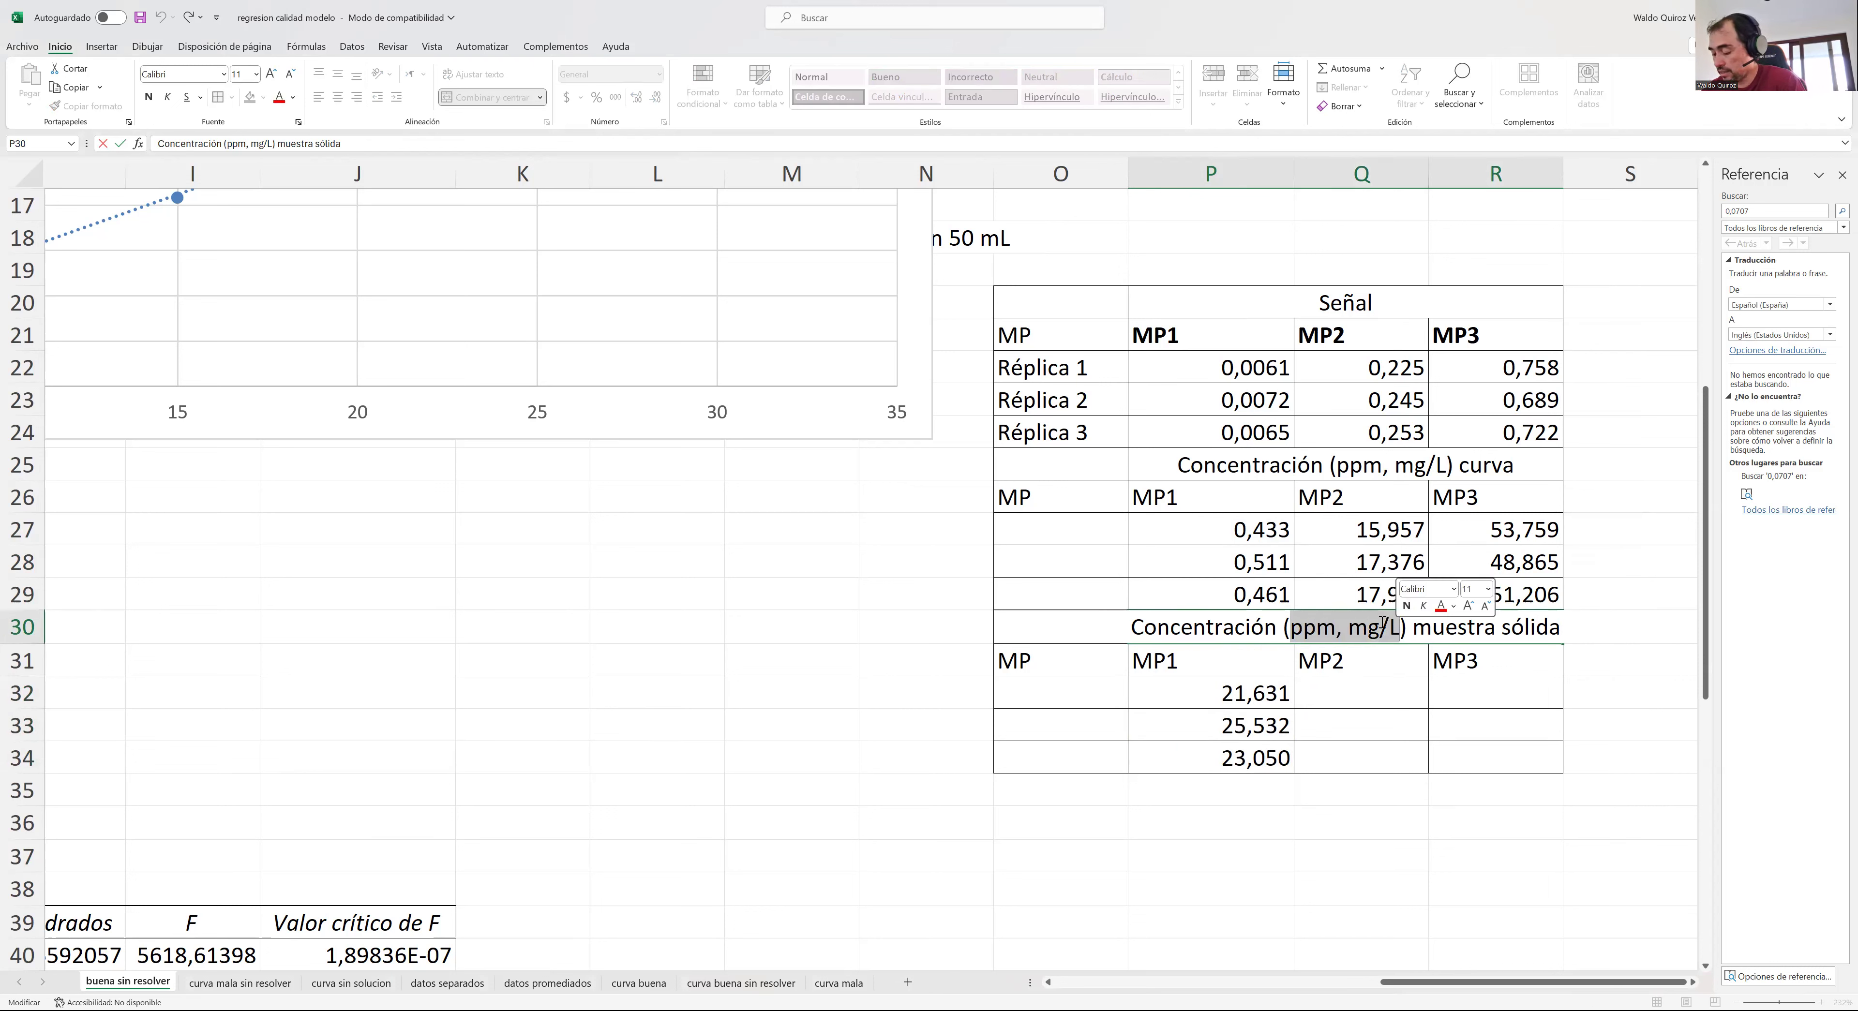
{"action": "type", "text": "mg"}
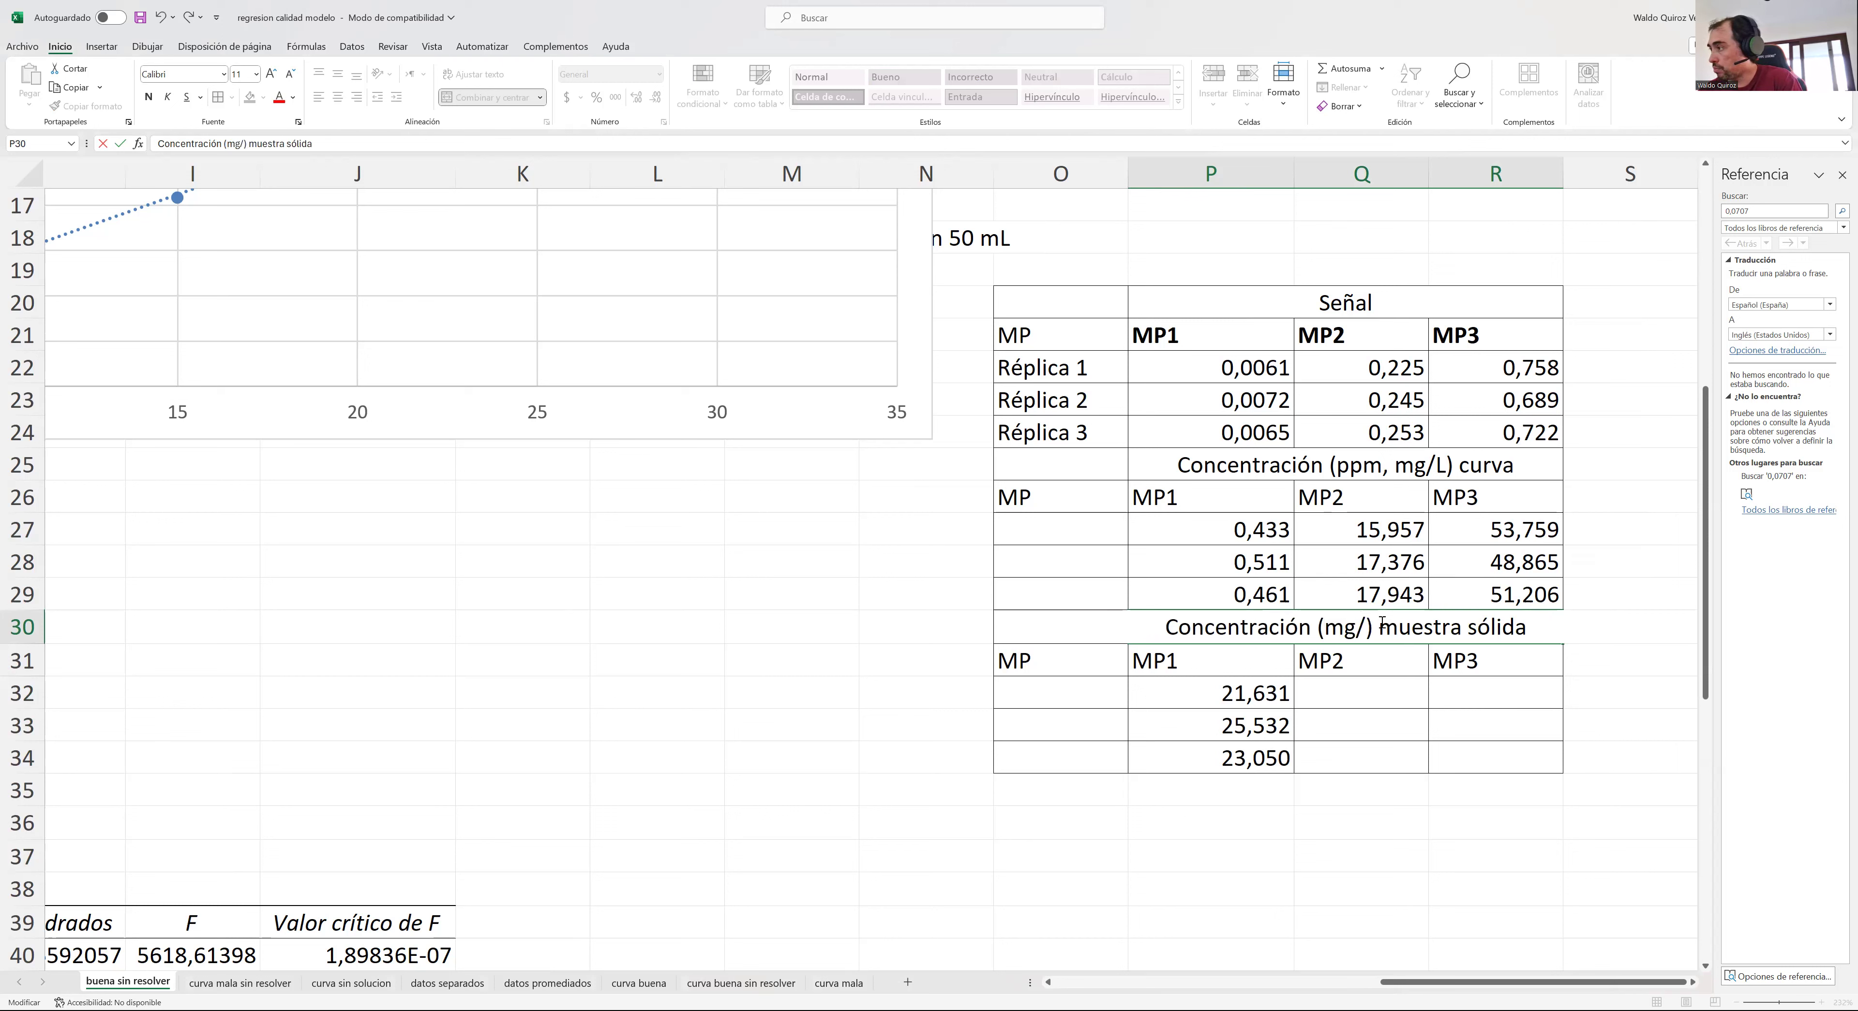
{"action": "type", "text": "/kg"}
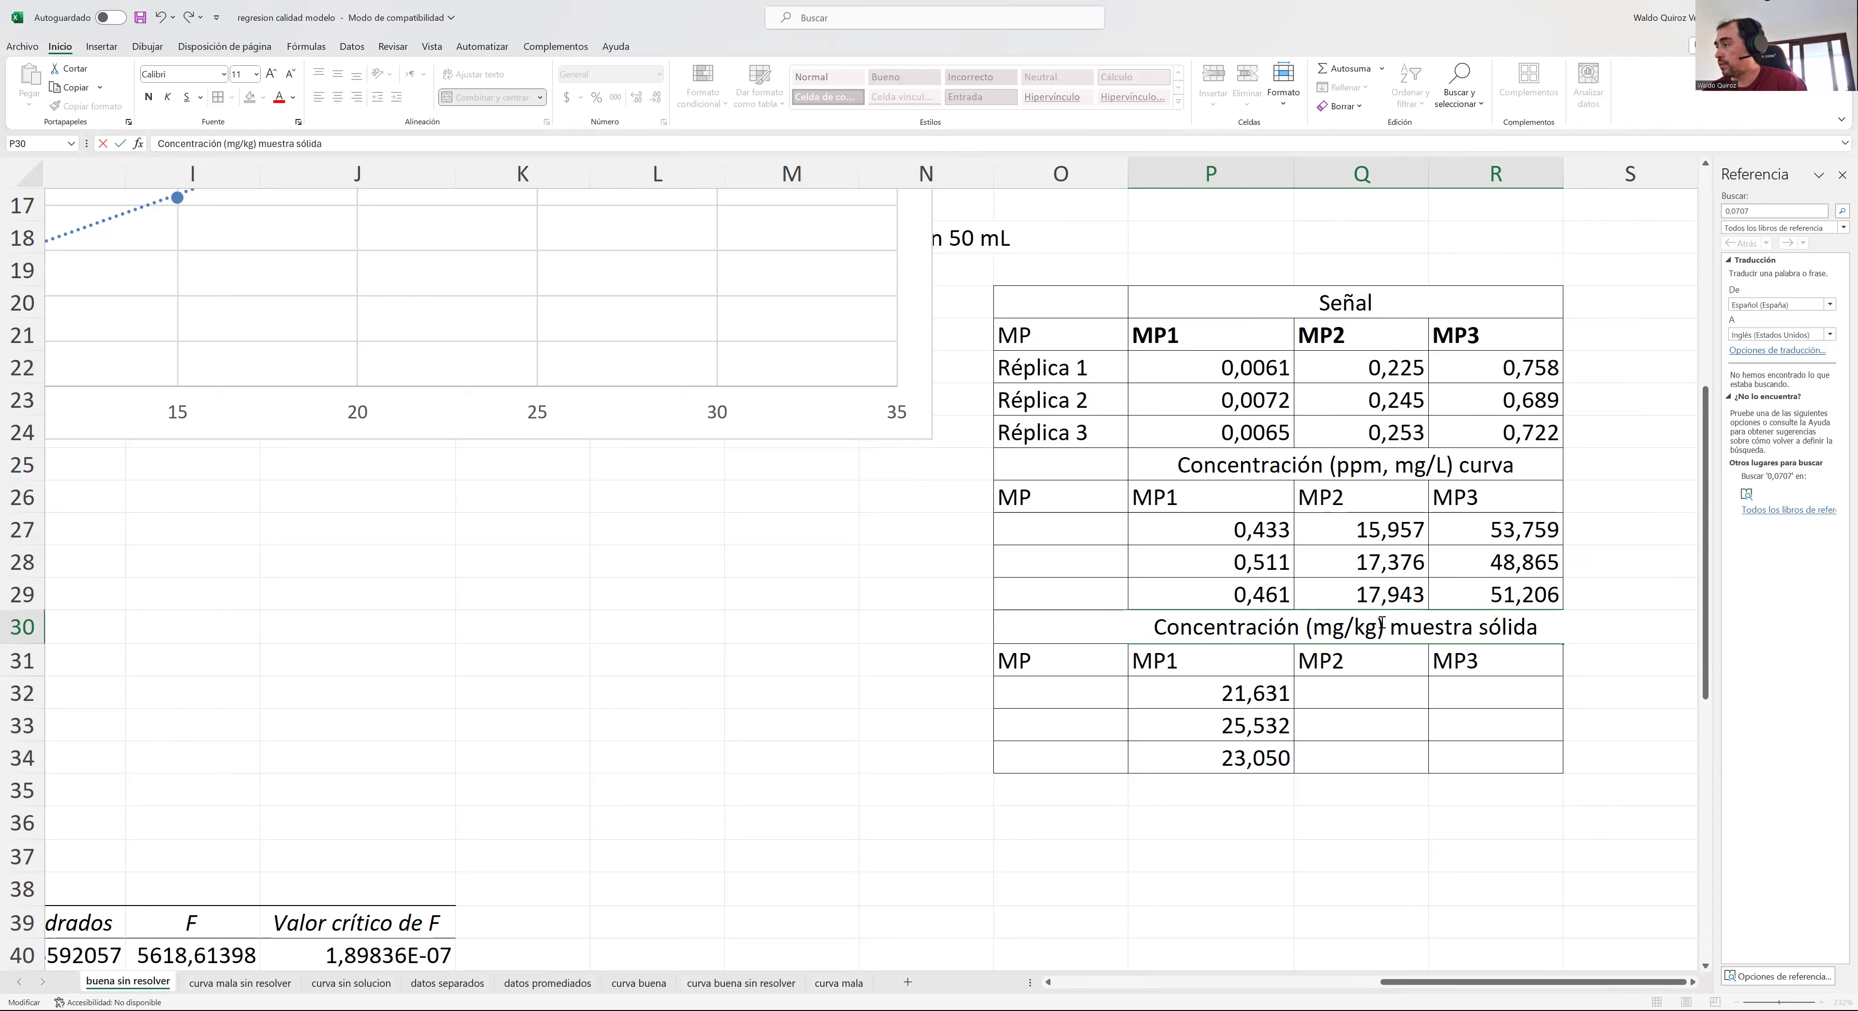
{"action": "key", "text": "Return"}
- Extend the solid-sample concentration formula to MP2 in cells Q32:Q34
{"action": "left_click", "coordinate": [1281, 690]}
{"action": "left_click_drag", "start_coordinate": [1319, 708], "coordinate": [1421, 765]}
{"action": "left_click", "coordinate": [1417, 698]}
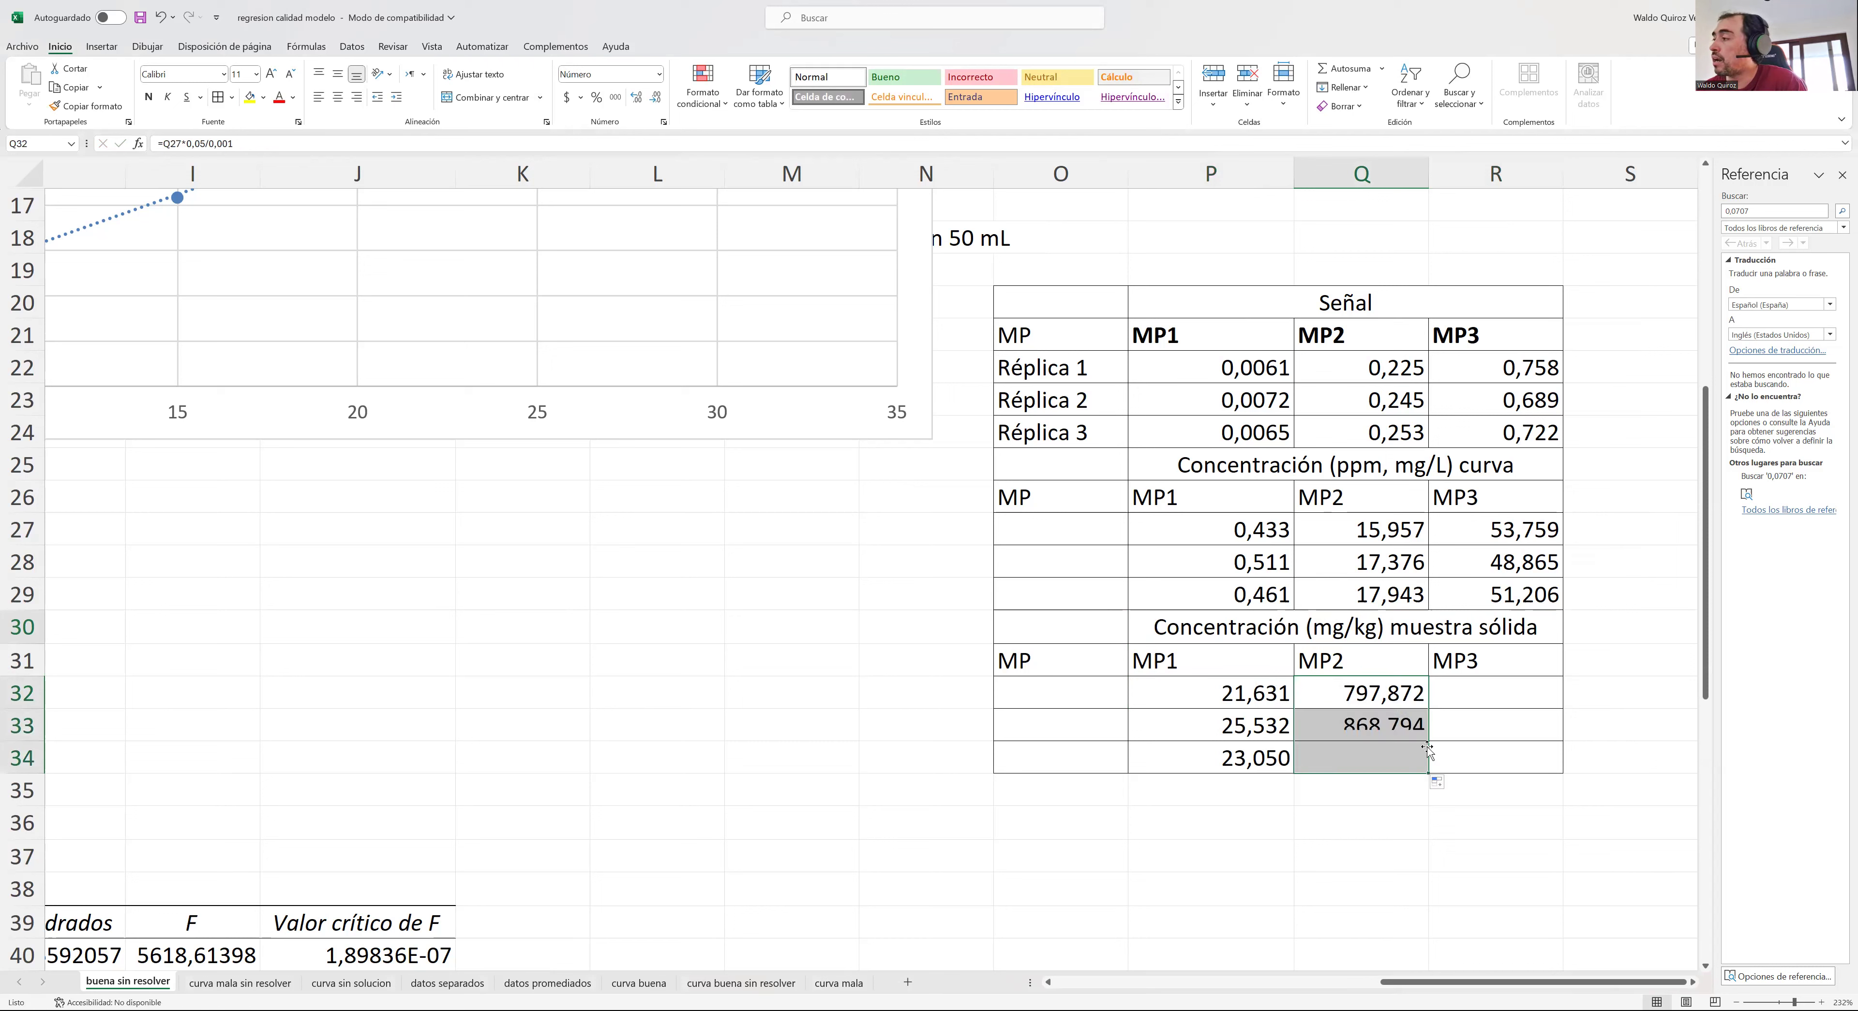
- Mark all three MP3 solid-sample results in R32:R34 as "fuera de rango" and autofit column R to the text
{"action": "left_click", "coordinate": [1514, 691]}
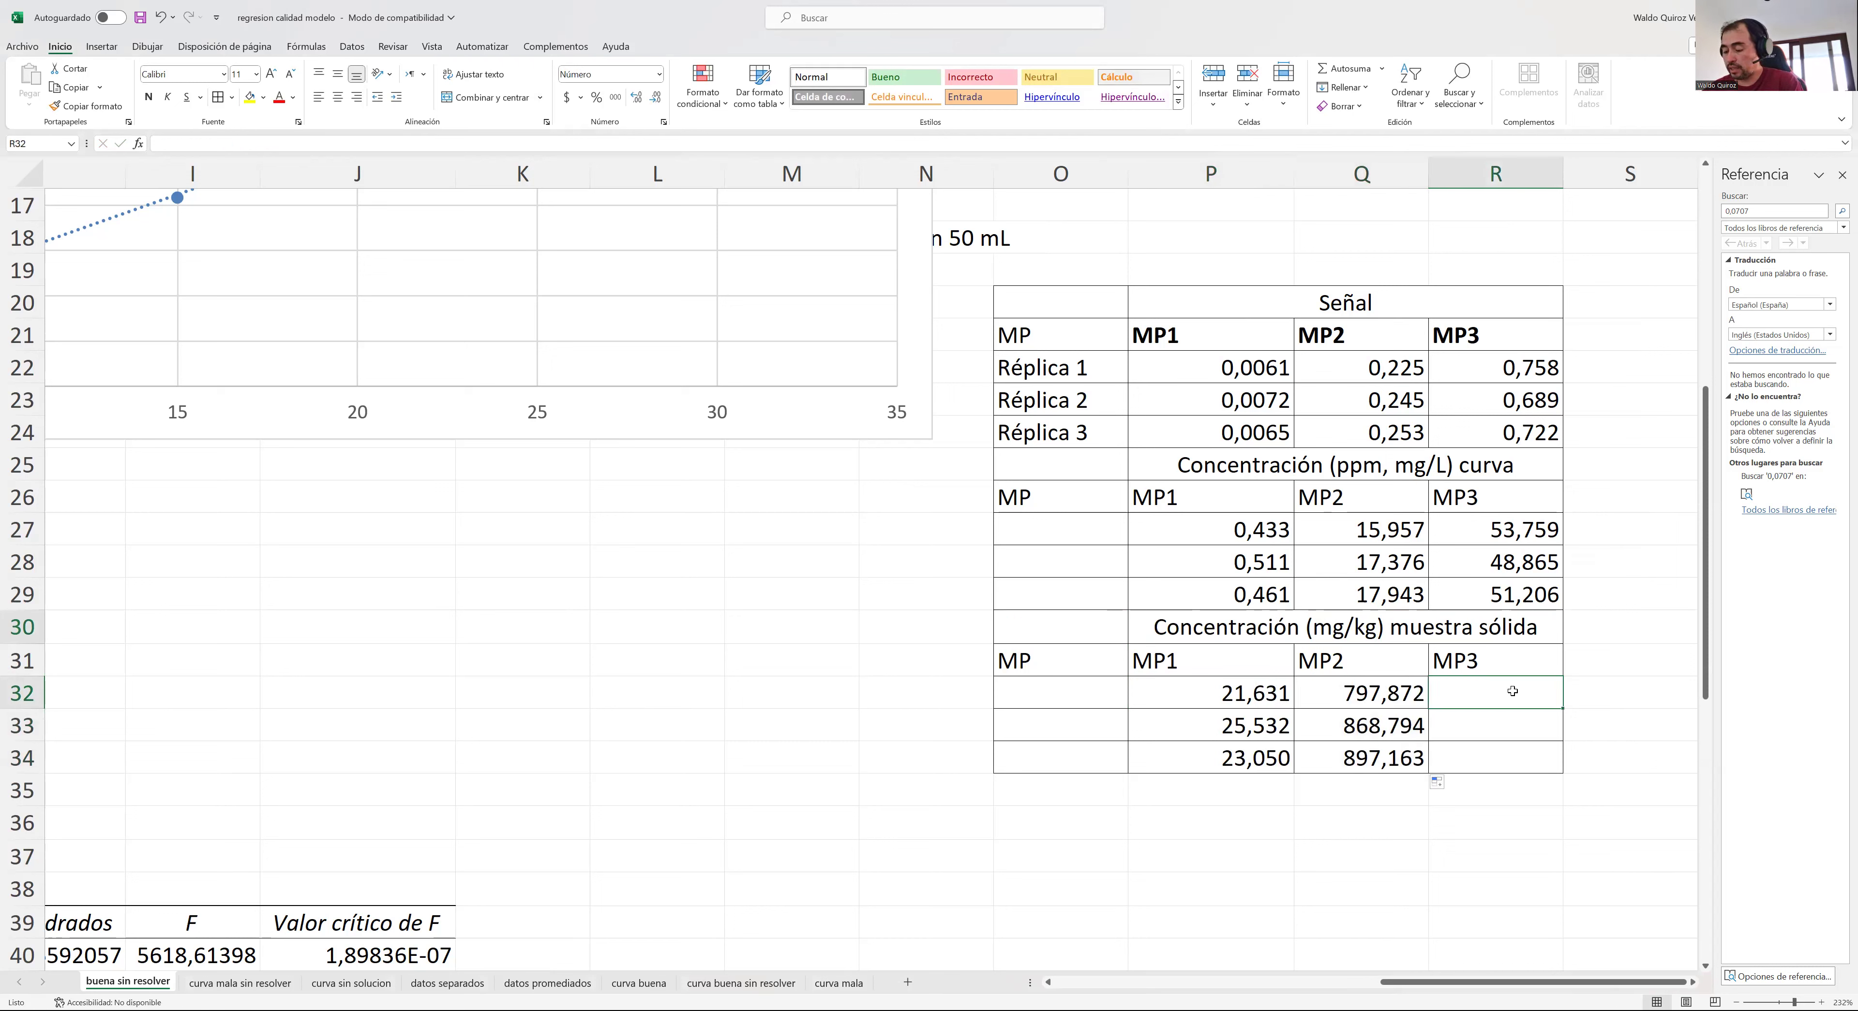
{"action": "type", "text": "fuera de rango"}
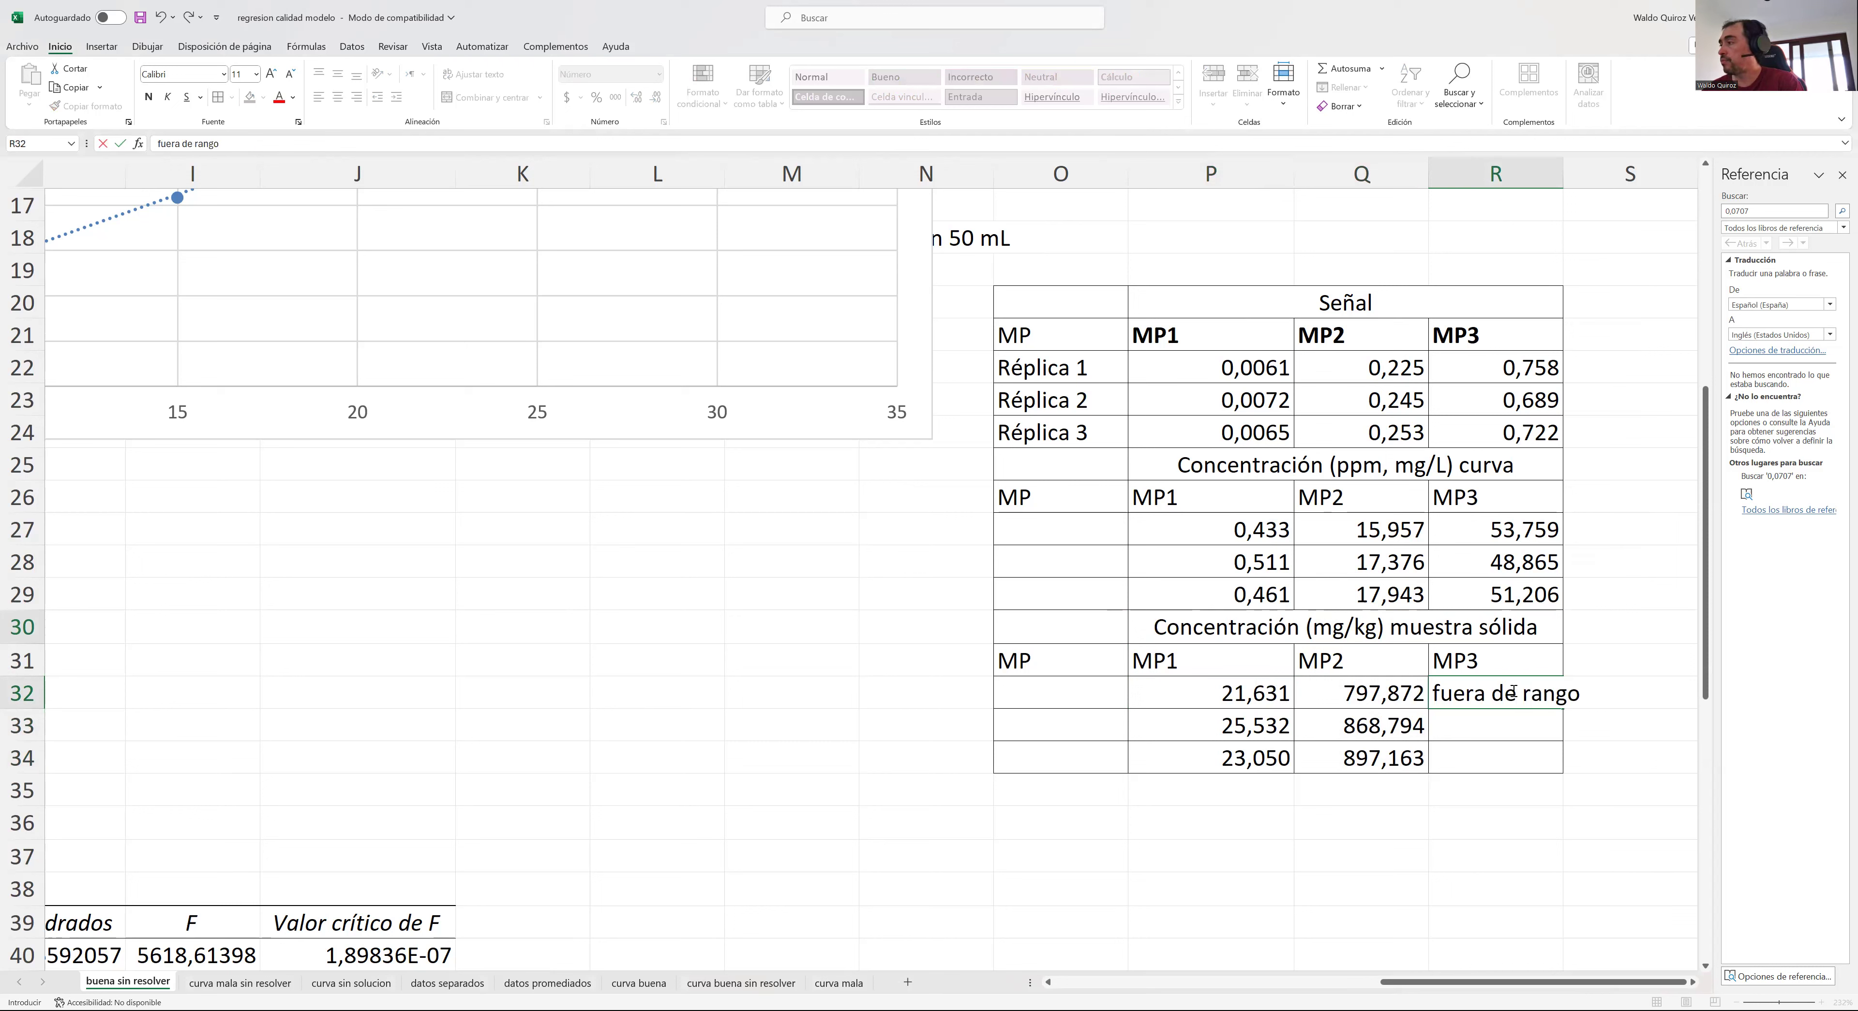
{"action": "left_click", "coordinate": [1550, 844]}
{"action": "left_click", "coordinate": [1511, 699]}
{"action": "left_click_drag", "start_coordinate": [1563, 707], "coordinate": [1564, 762]}
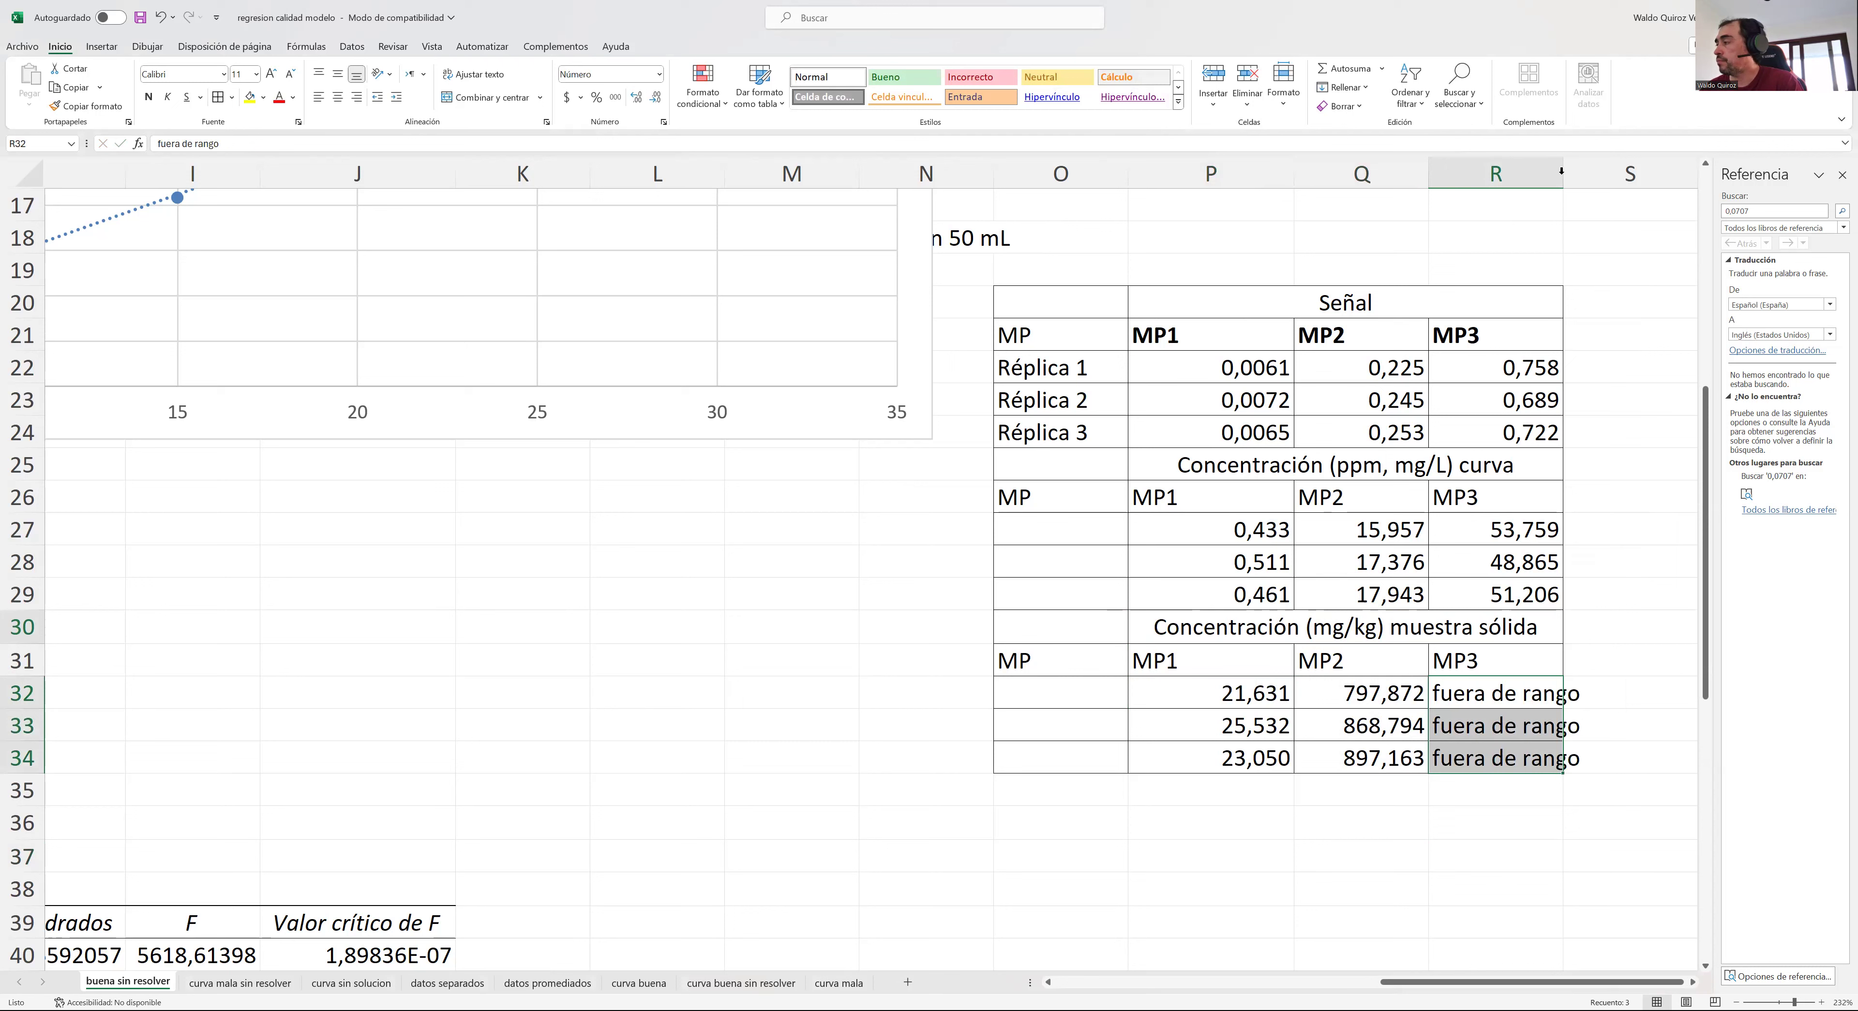
{"action": "double_click", "coordinate": [1563, 173]}
{"action": "left_click", "coordinate": [1255, 881]}
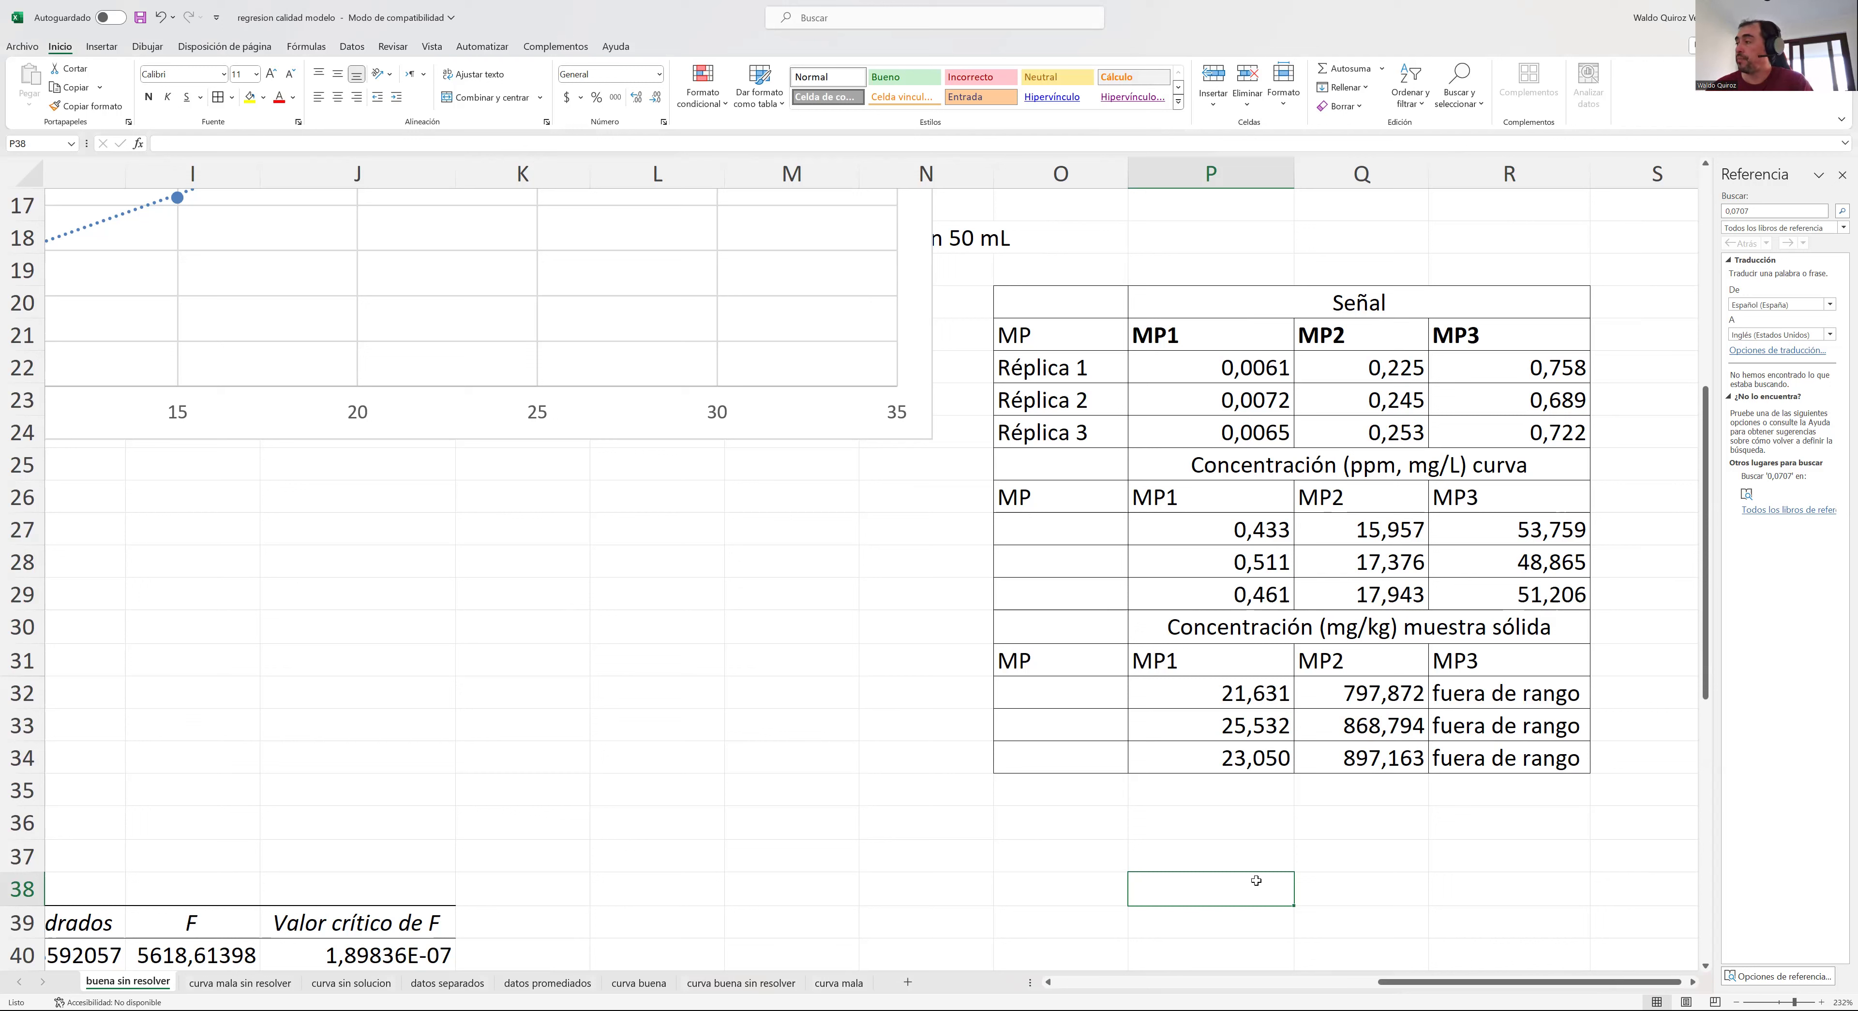
- Label cells O35:O38 below the solid-sample results as "Promedio", "SD", "t" and "LC"
{"action": "left_click", "coordinate": [1067, 782]}
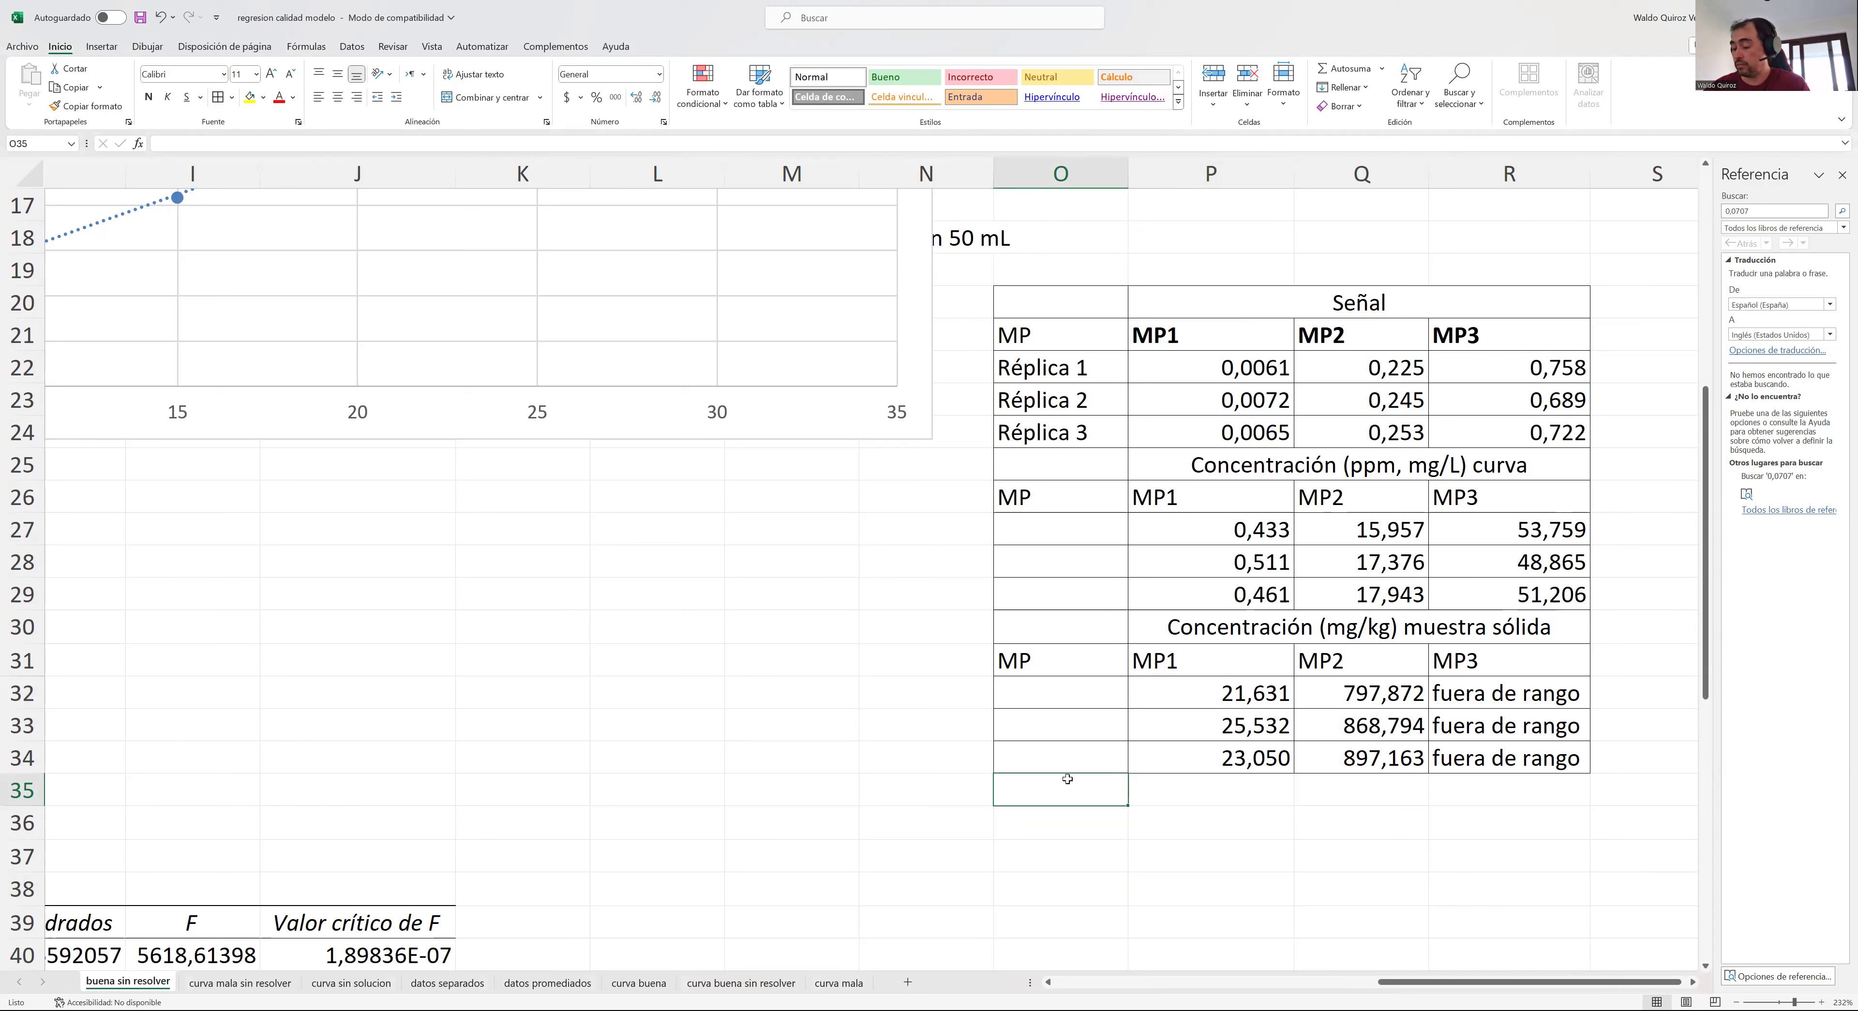
{"action": "type", "text": "Promedio"}
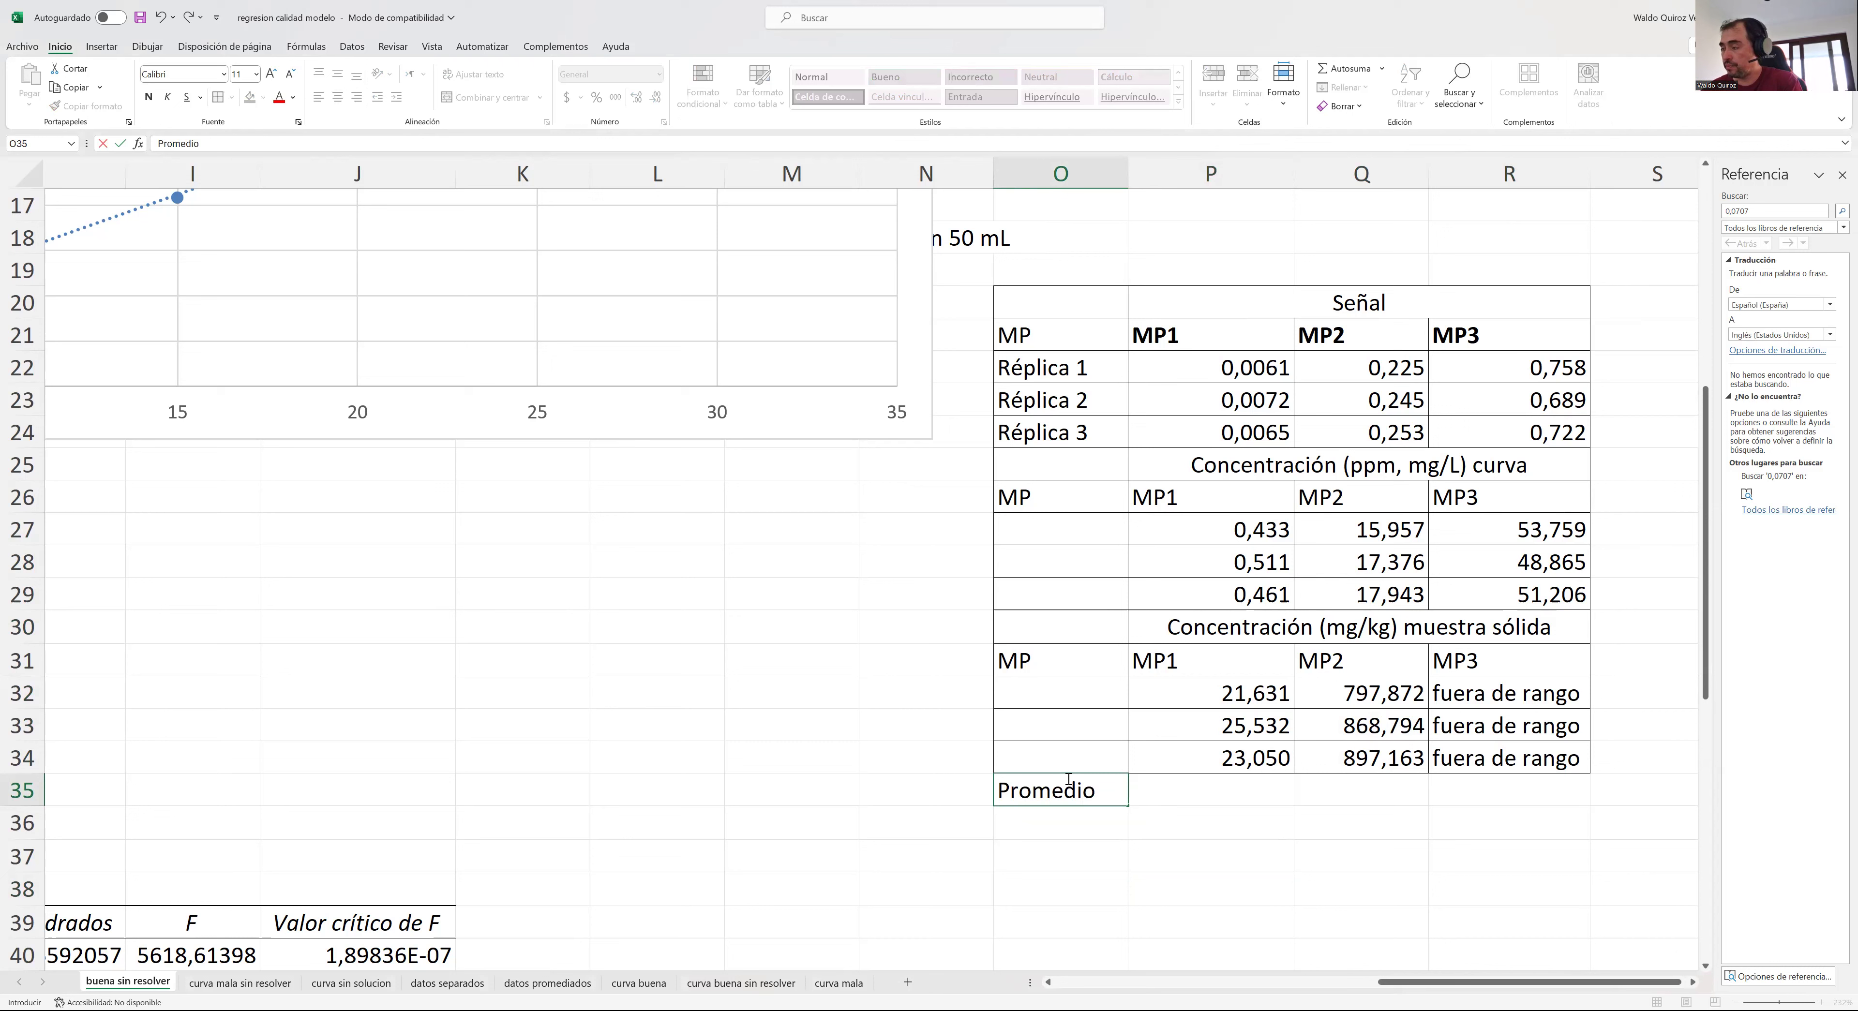
{"action": "key", "text": "Return"}
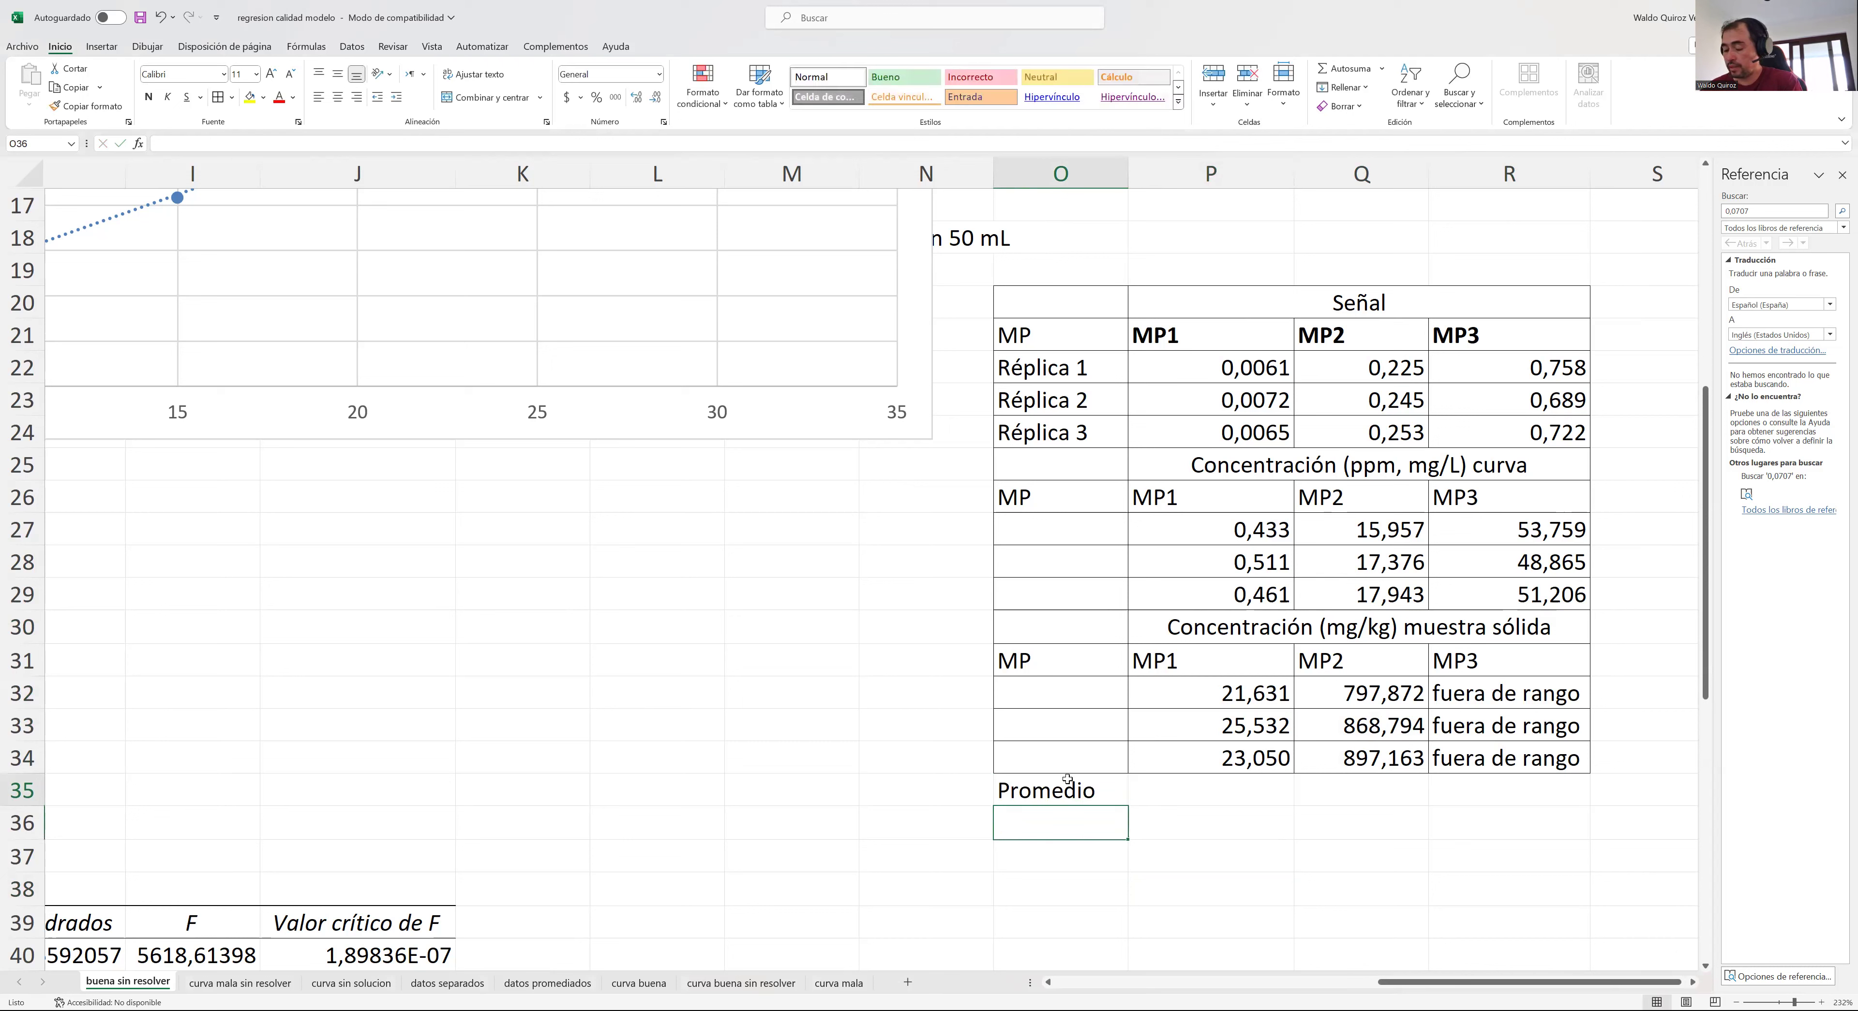
{"action": "type", "text": "SD"}
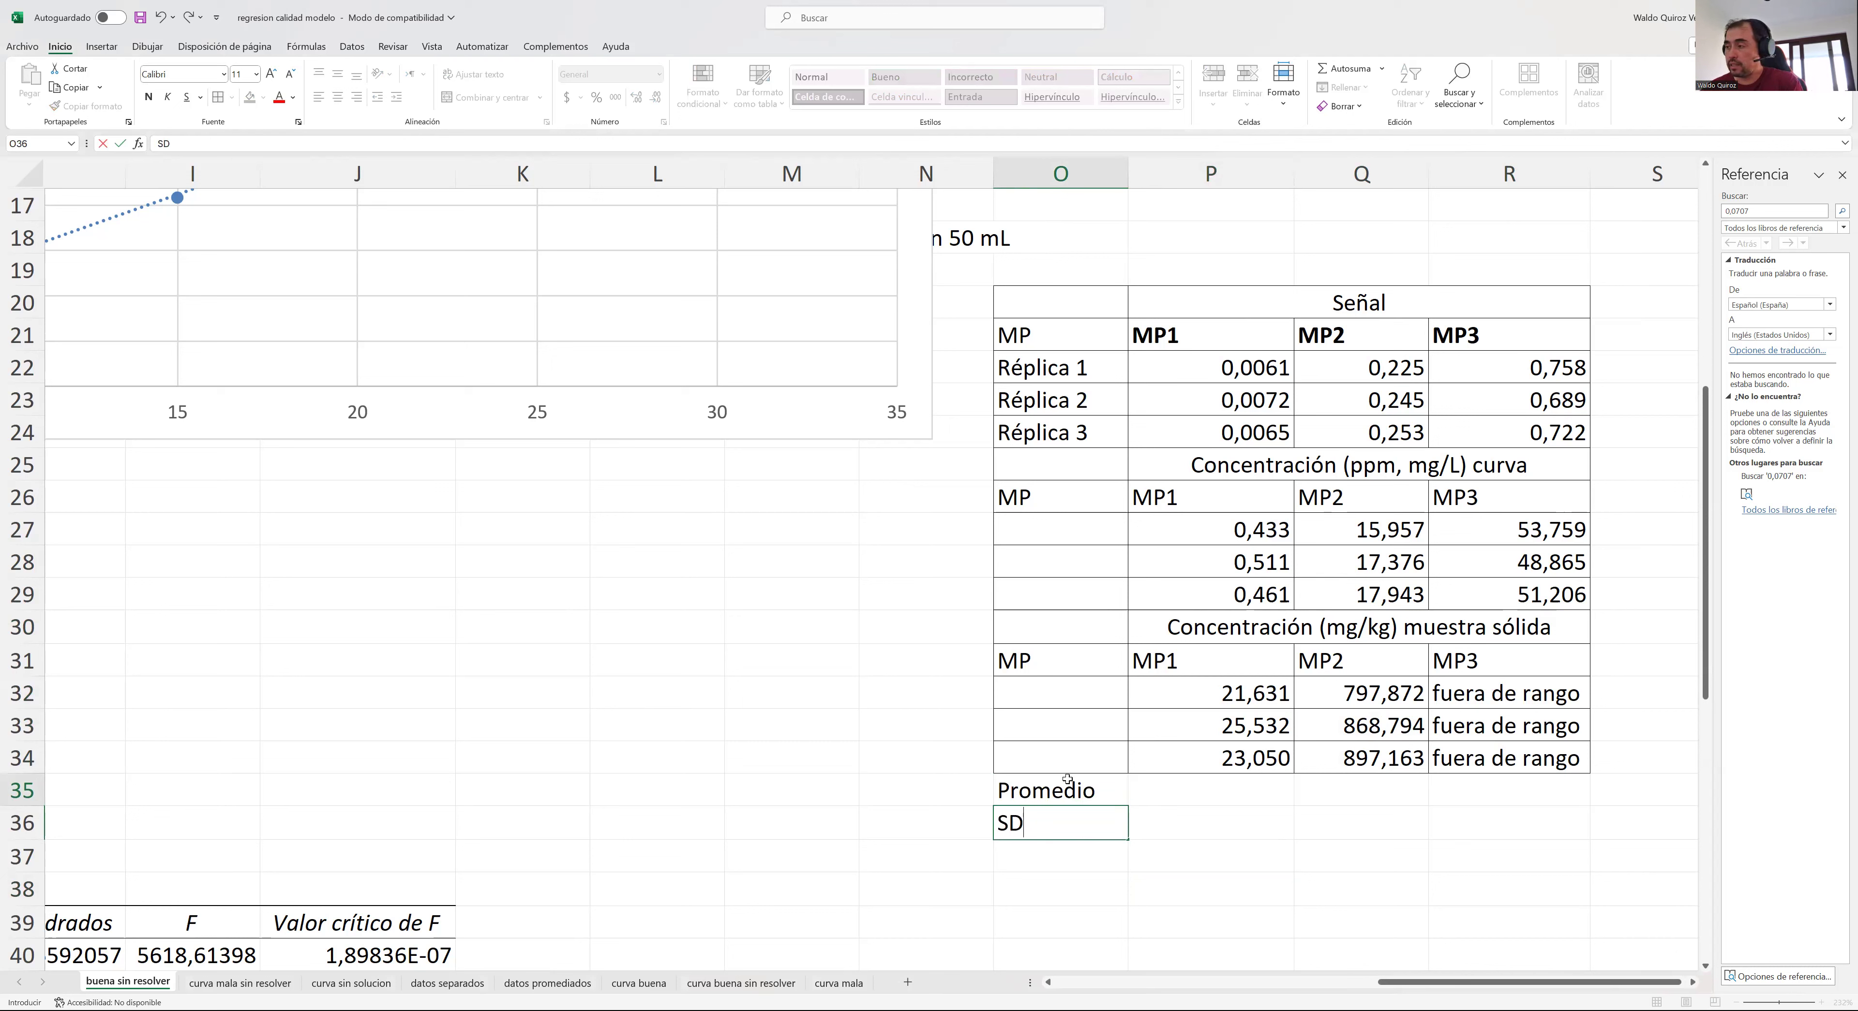
{"action": "key", "text": "Return"}
{"action": "type", "text": "L"}
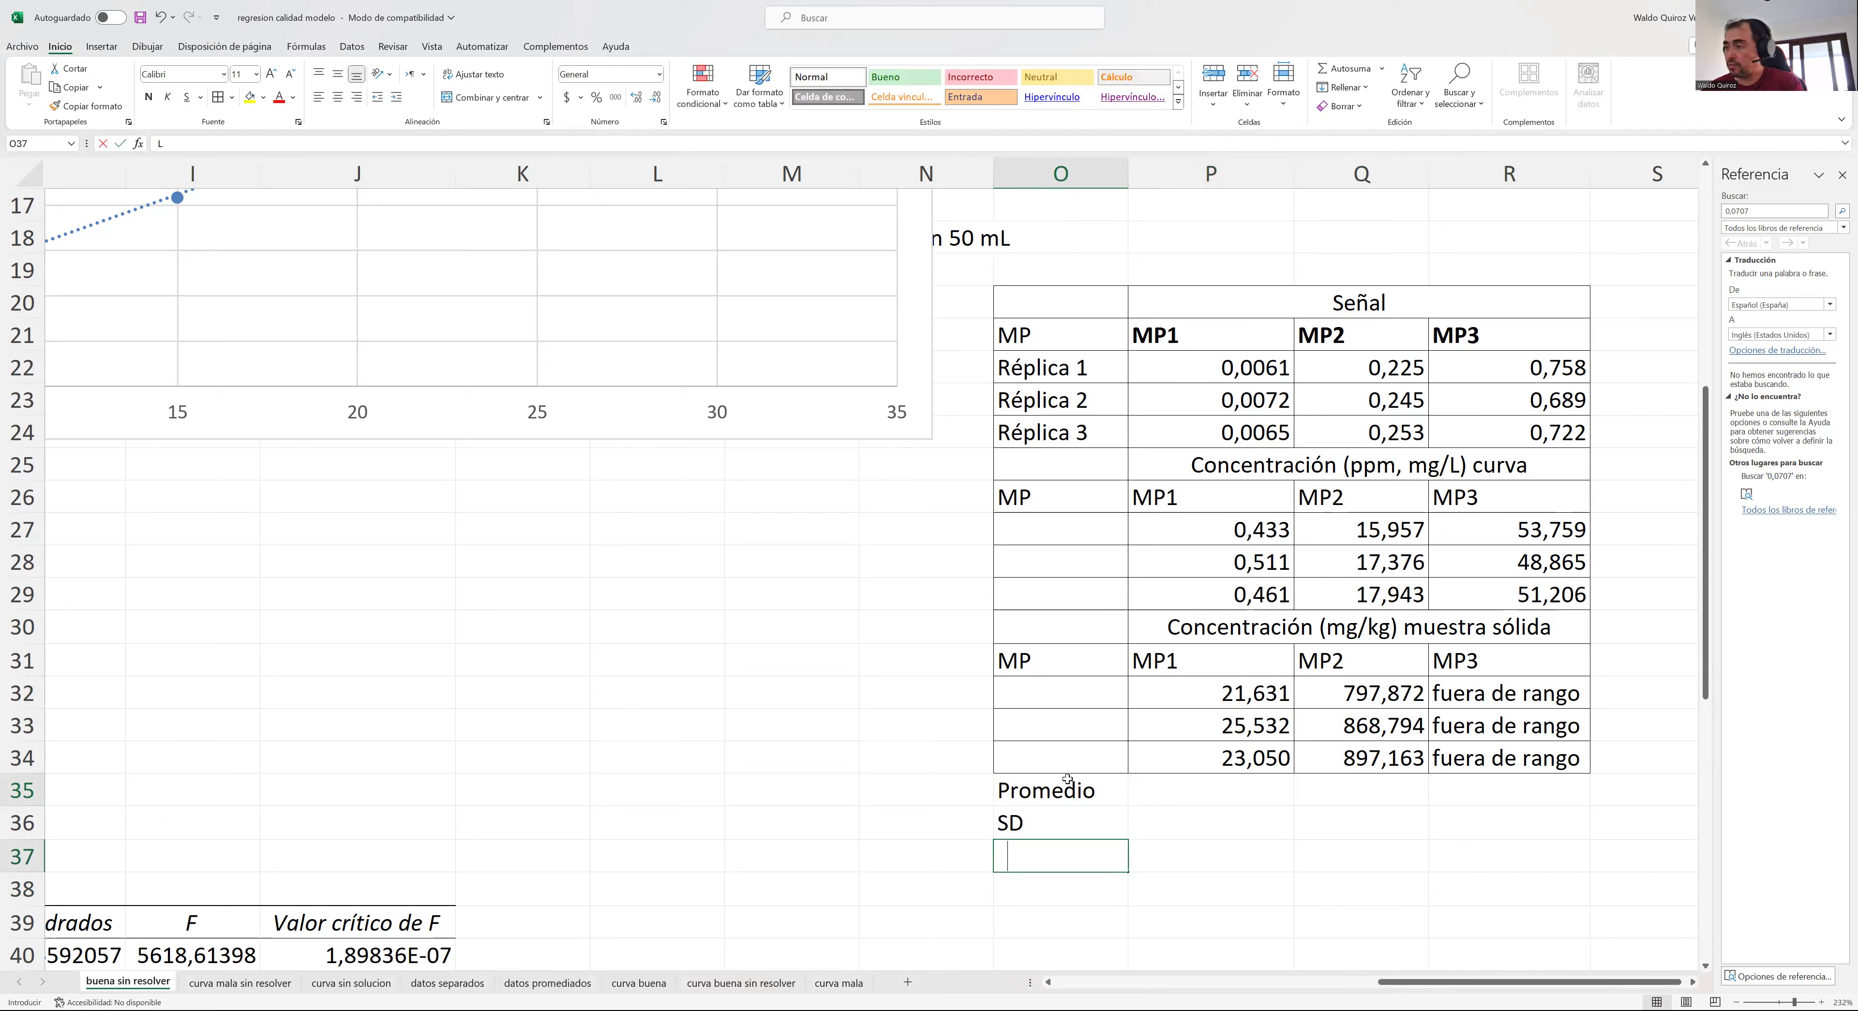
{"action": "type", "text": "C"}
{"action": "key", "text": "BackSpace"}
{"action": "key", "text": "BackSpace"}
{"action": "type", "text": "t"}
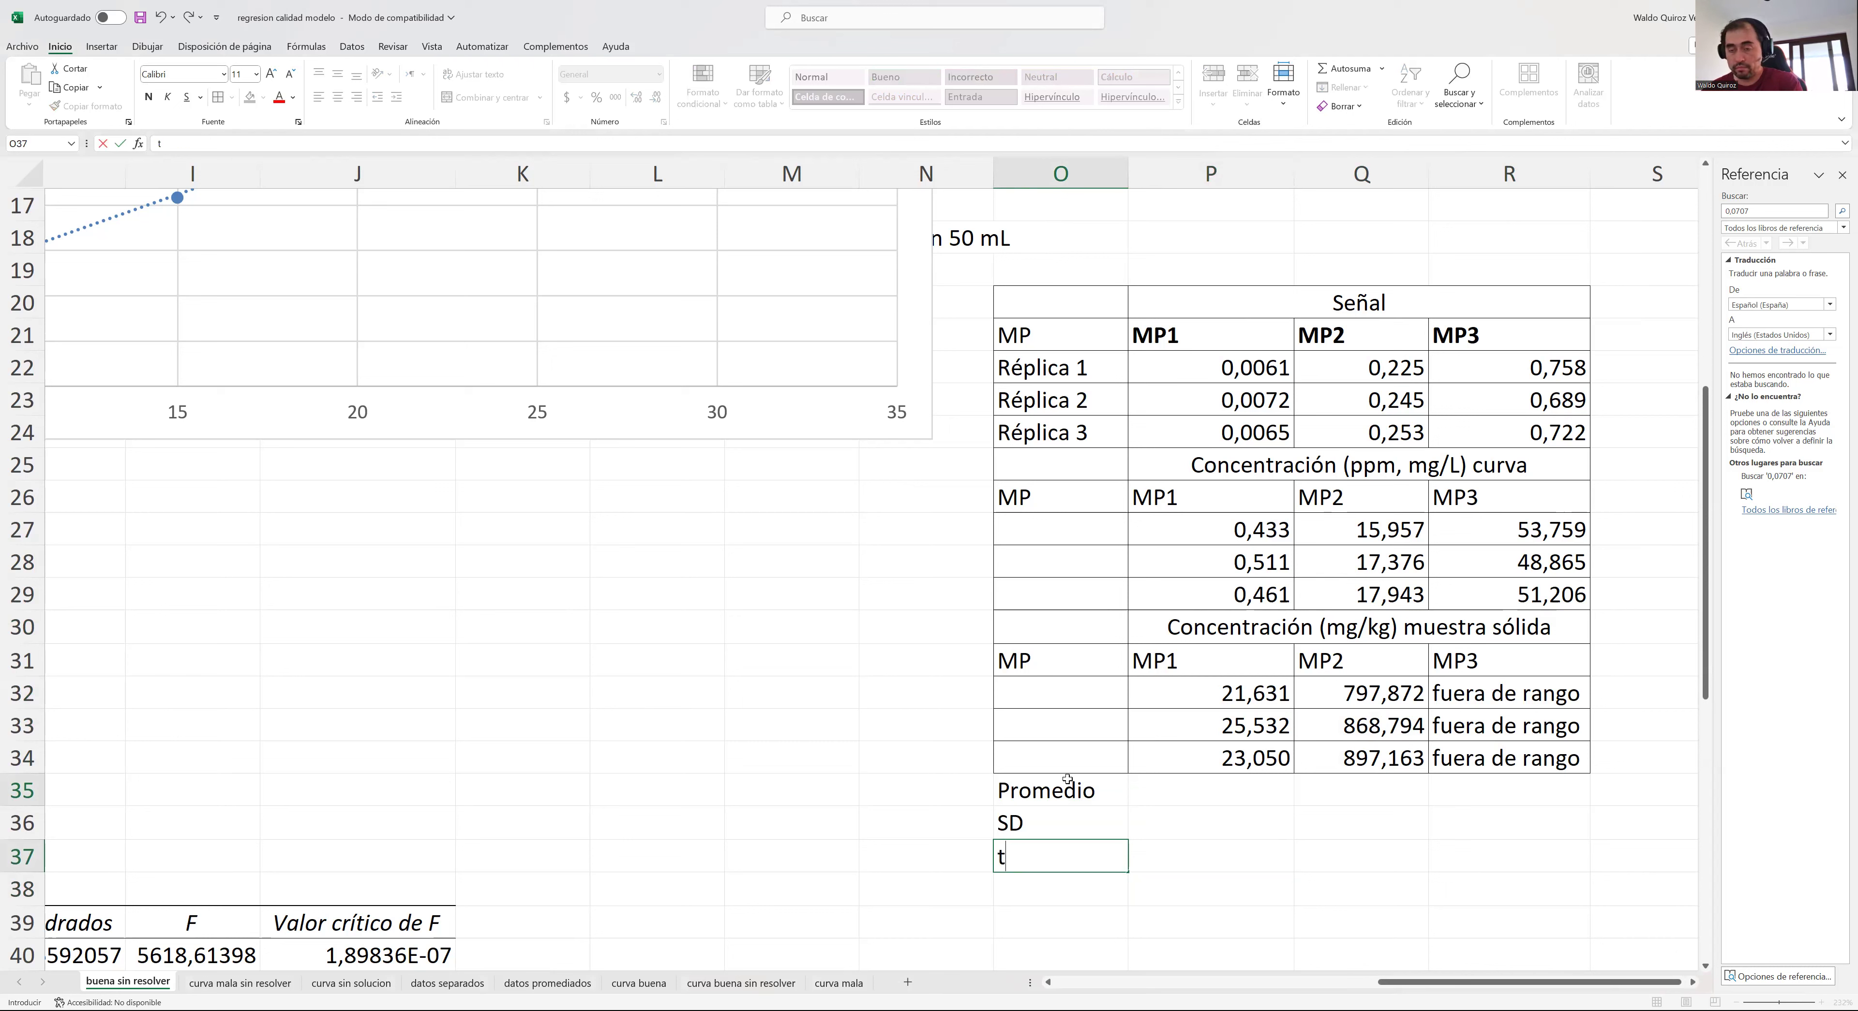
{"action": "key", "text": "Return"}
{"action": "type", "text": "LC"}
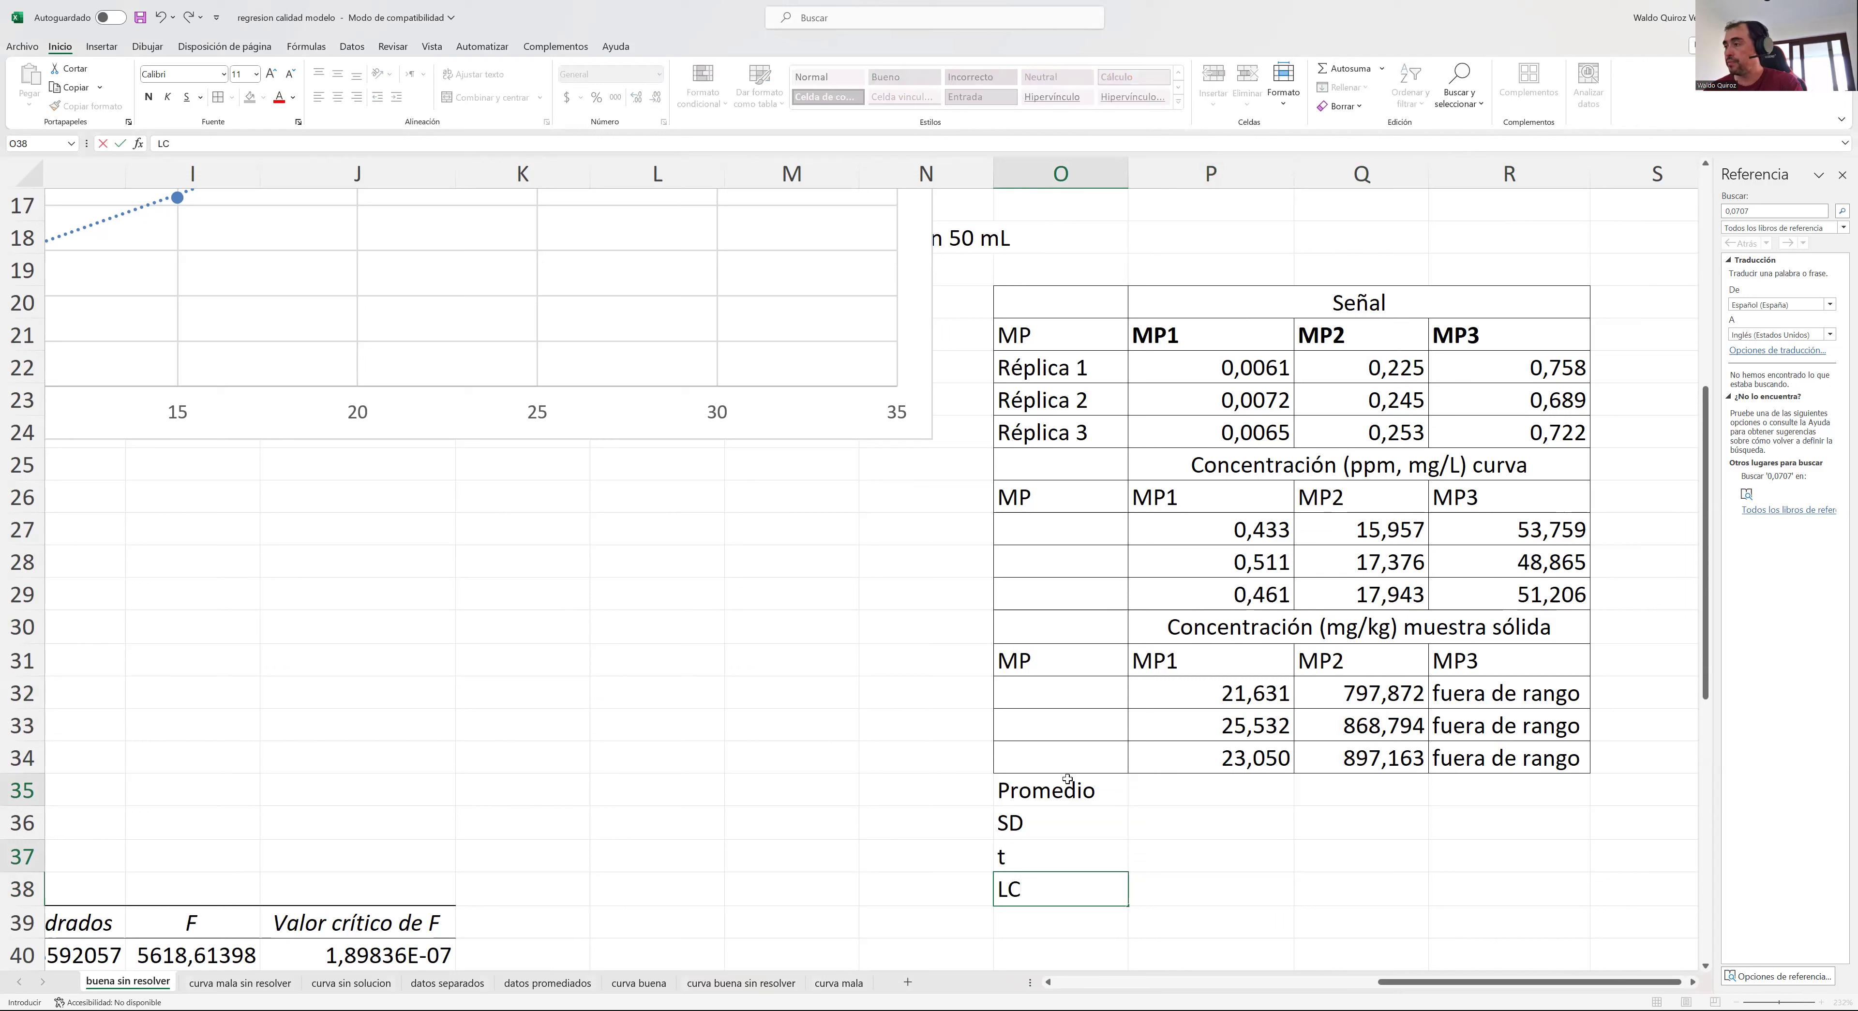
{"action": "left_click", "coordinate": [1068, 779]}
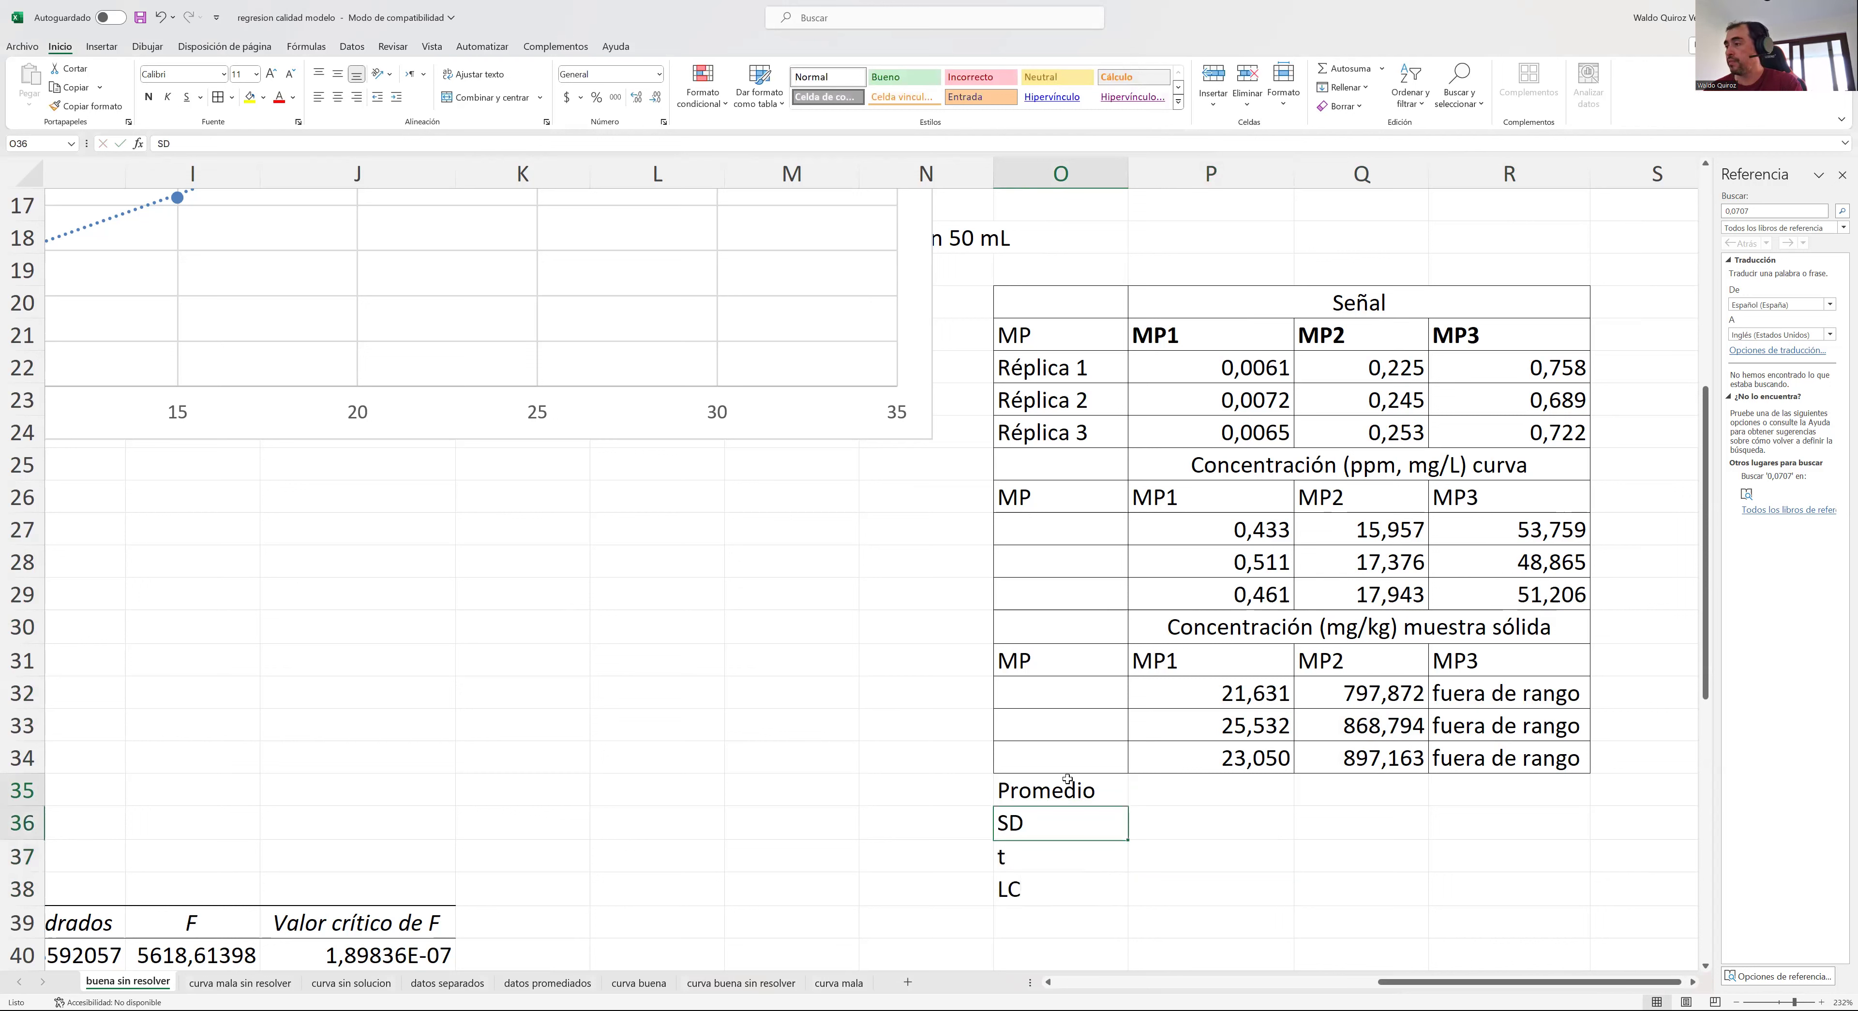
- Calculate MP1's average in P35 with =PROMEDIO(P32:P34) and extend the formula to MP2 in Q35
{"action": "left_click", "coordinate": [1163, 789]}
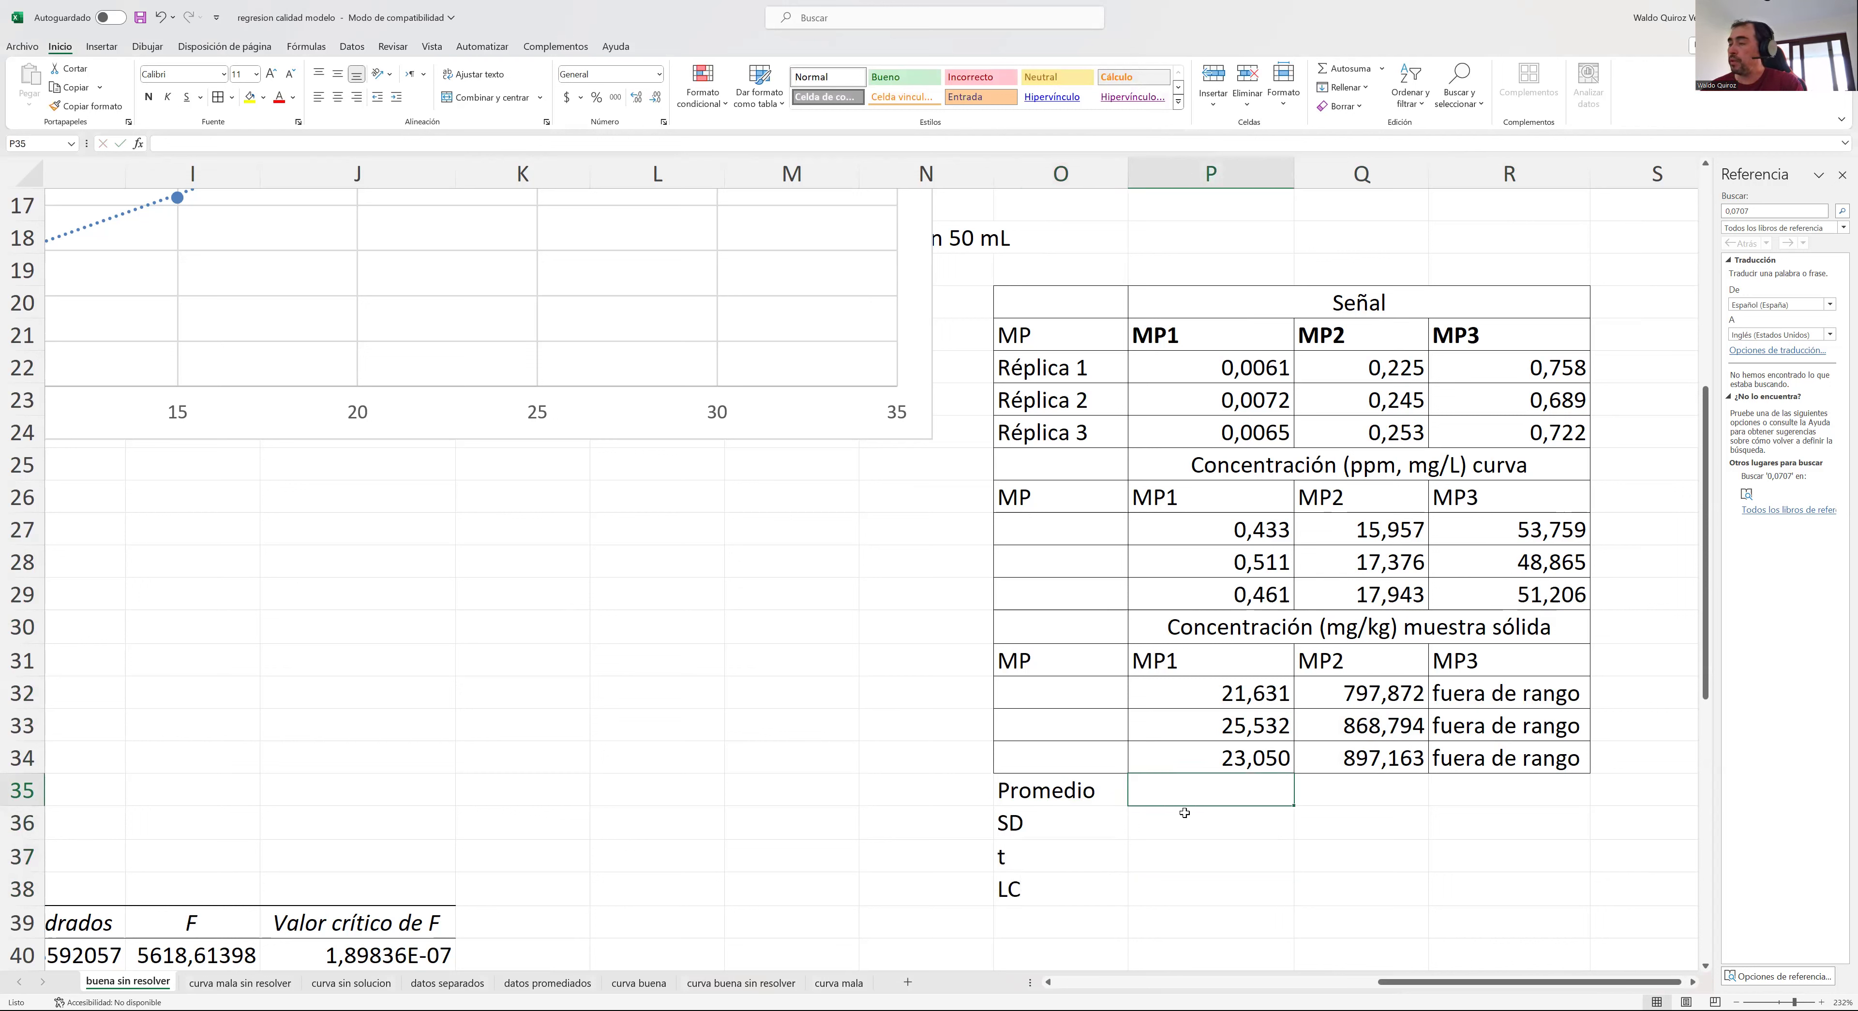
{"action": "left_click", "coordinate": [139, 144]}
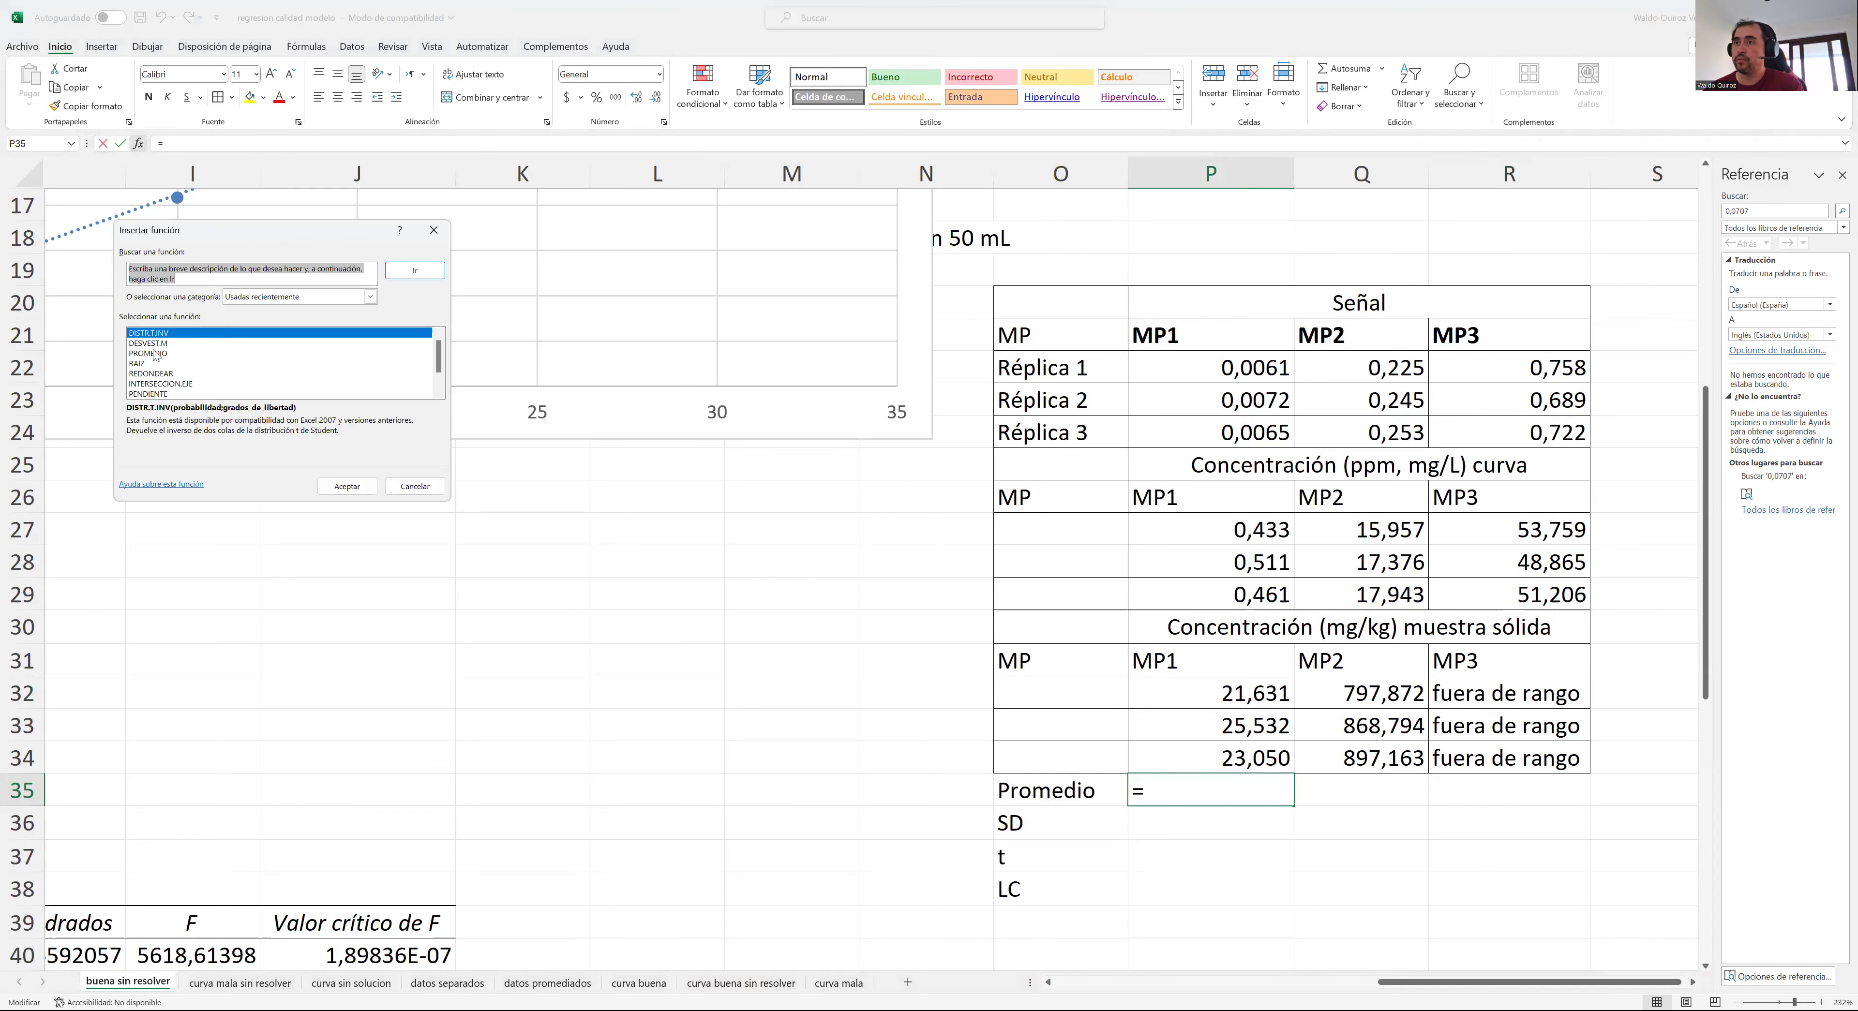
{"action": "double_click", "coordinate": [148, 352]}
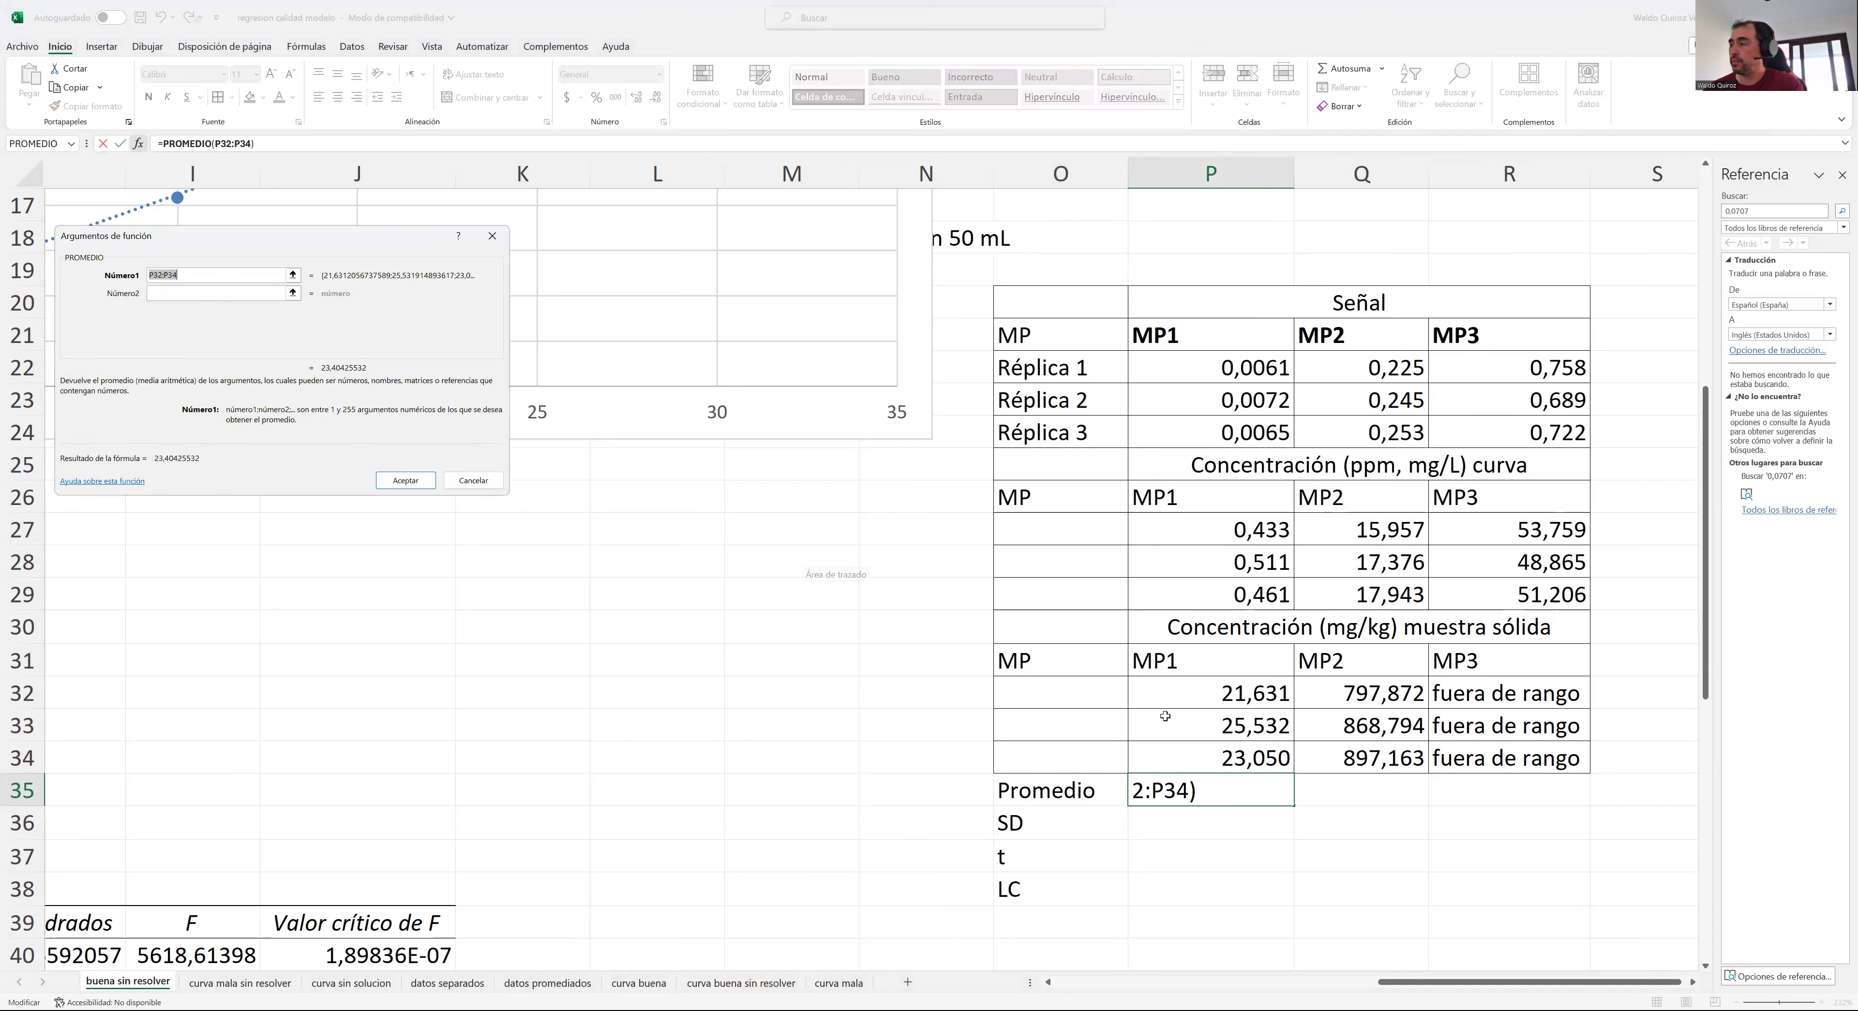
{"action": "left_click_drag", "start_coordinate": [1193, 694], "coordinate": [1195, 752]}
{"action": "key", "text": "Return"}
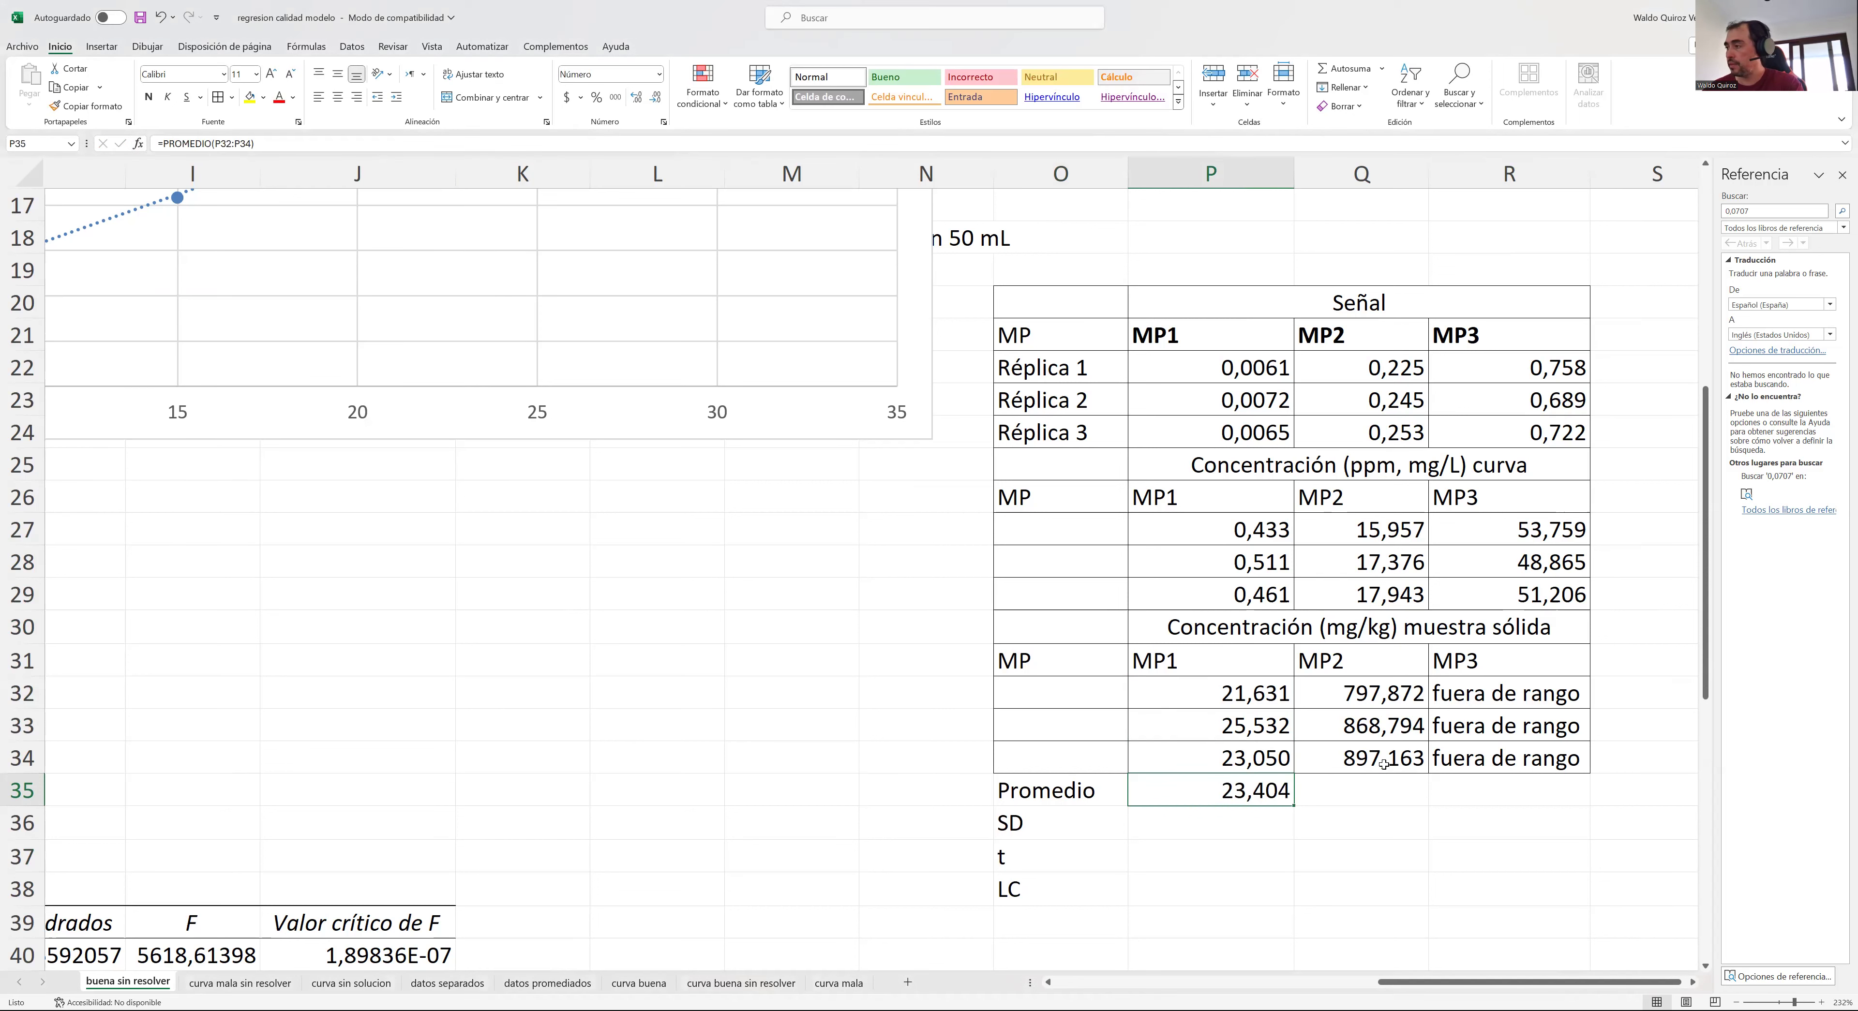
{"action": "left_click_drag", "start_coordinate": [1296, 806], "coordinate": [1410, 813]}
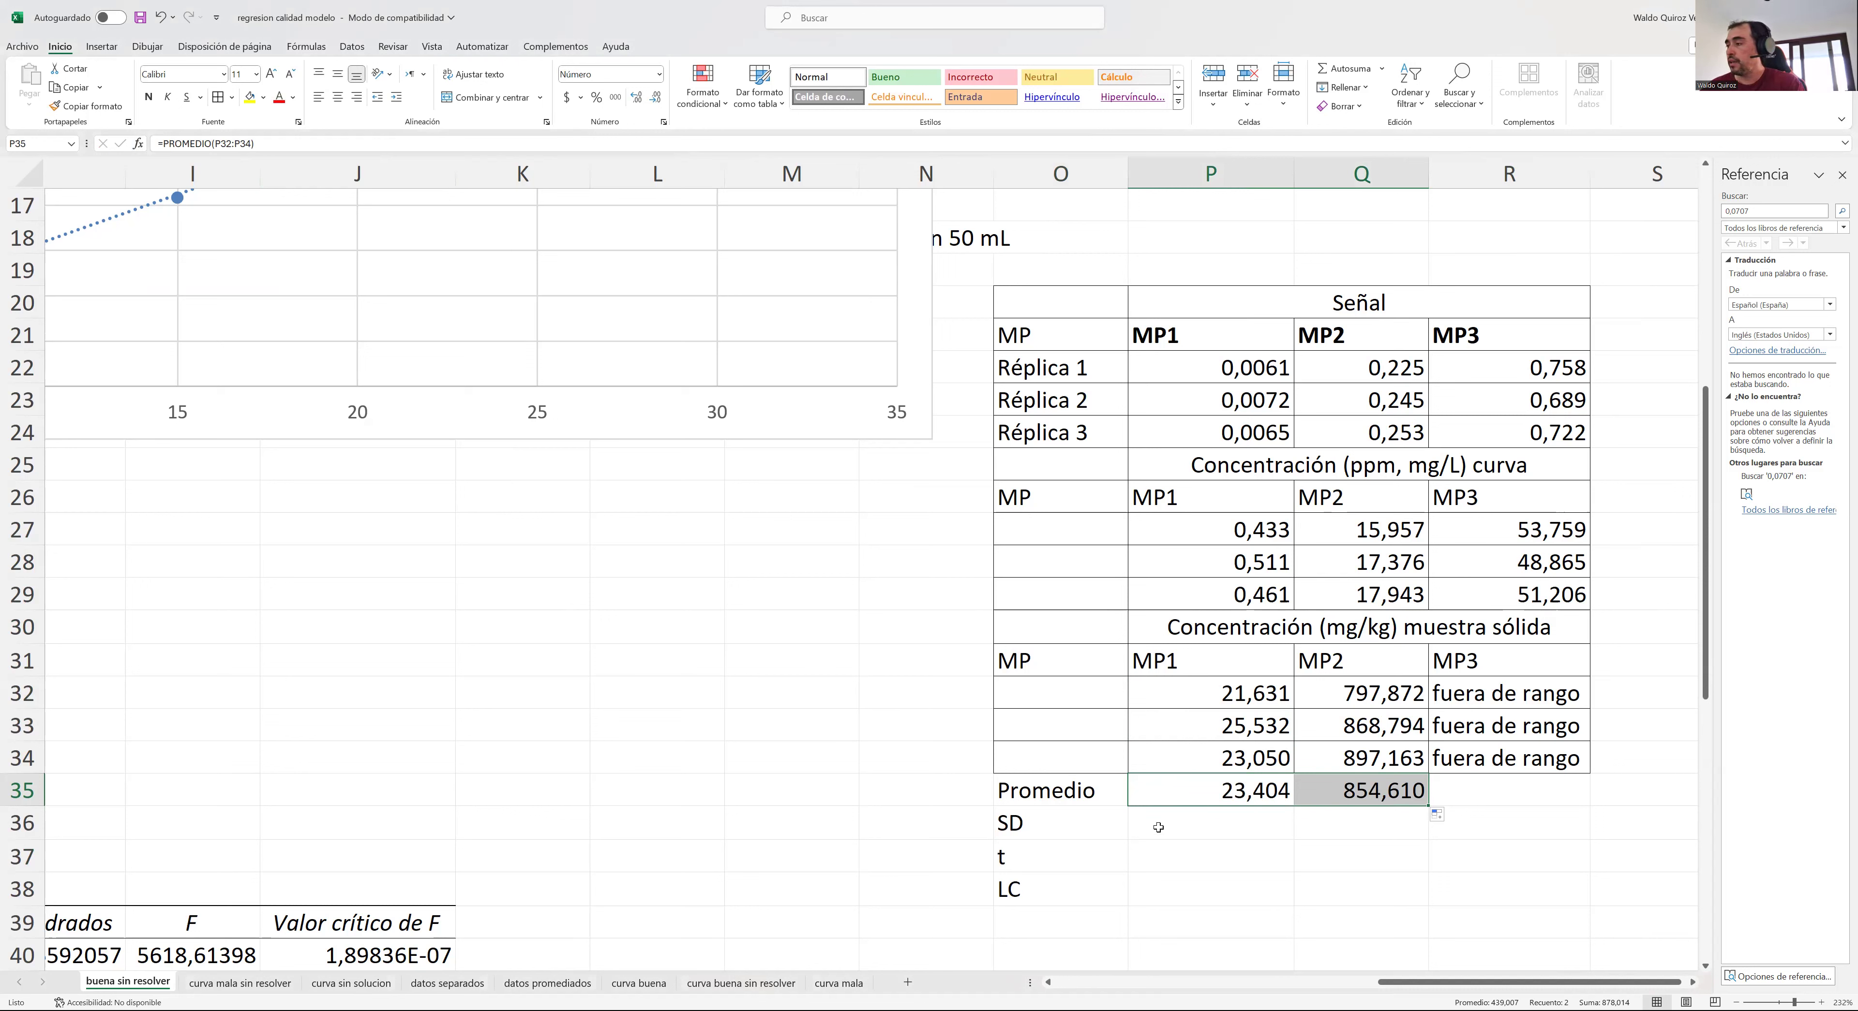
- Calculate MP1's standard deviation in P36 with =DESVEST.M(P32:P34) and extend the formula to MP2 in Q36
{"action": "left_click", "coordinate": [1191, 824]}
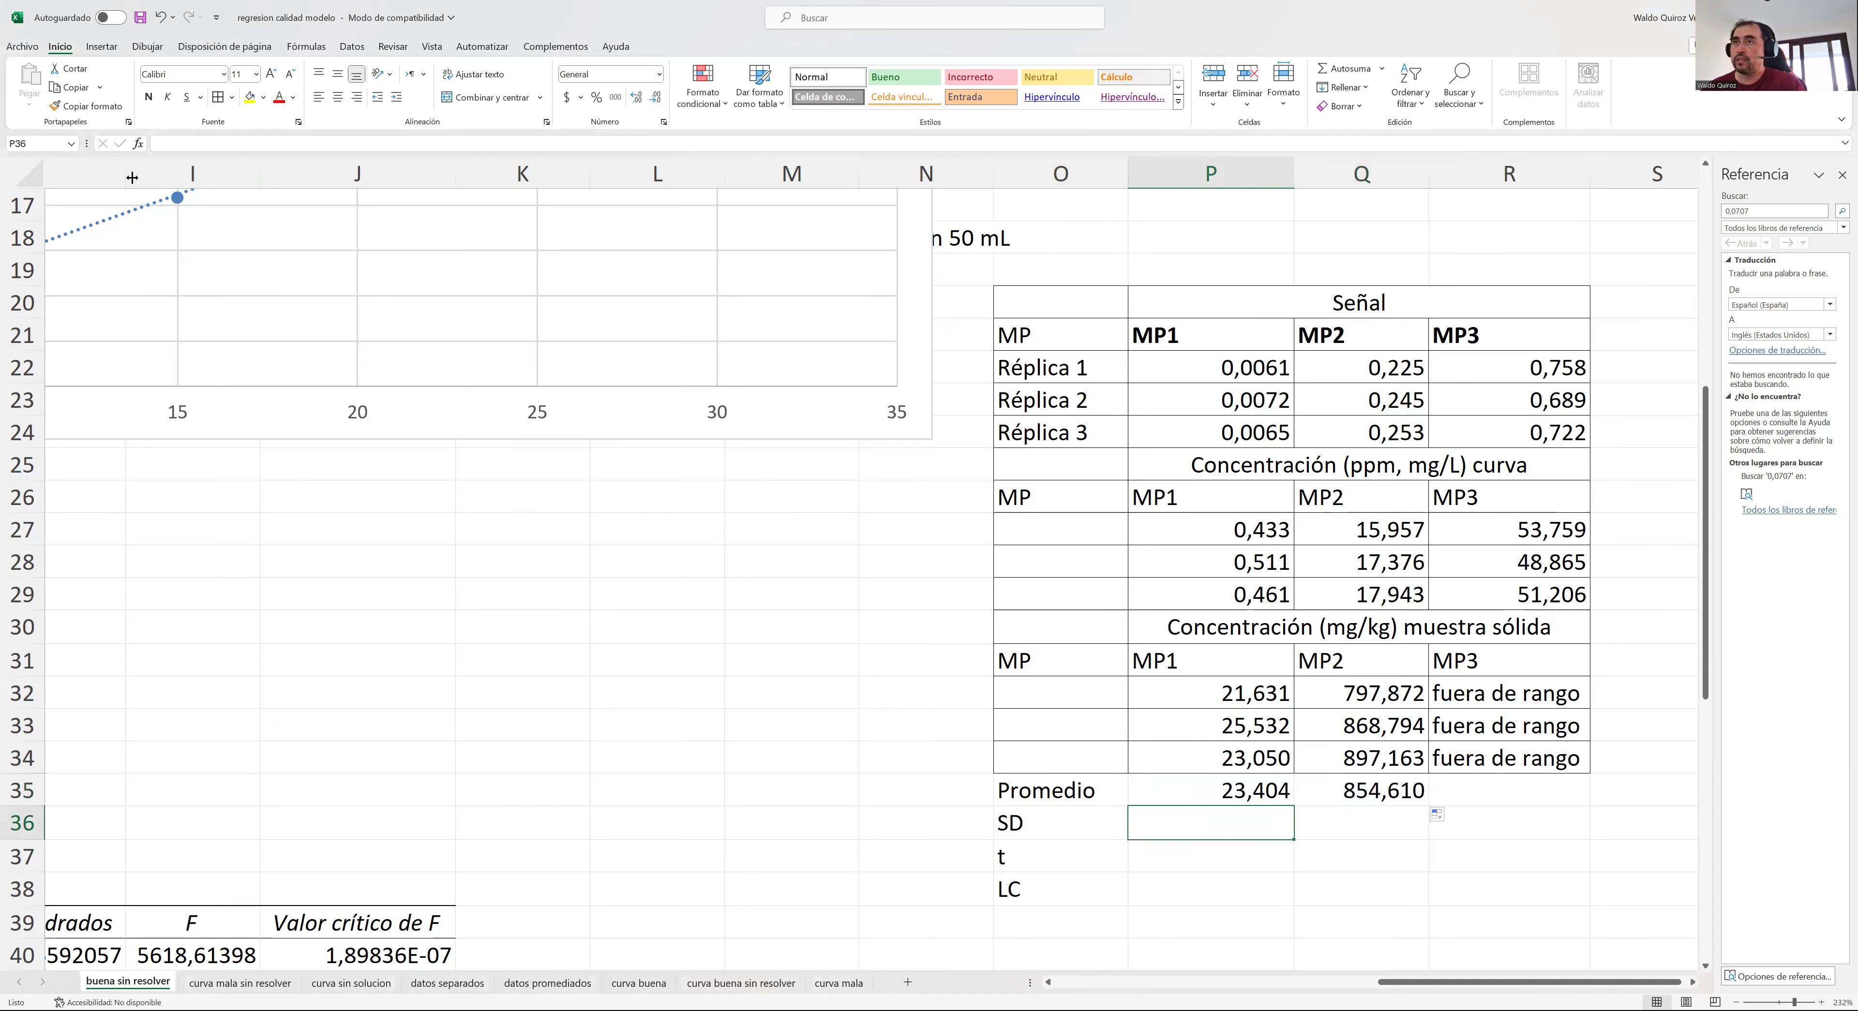
{"action": "key", "text": "F2"}
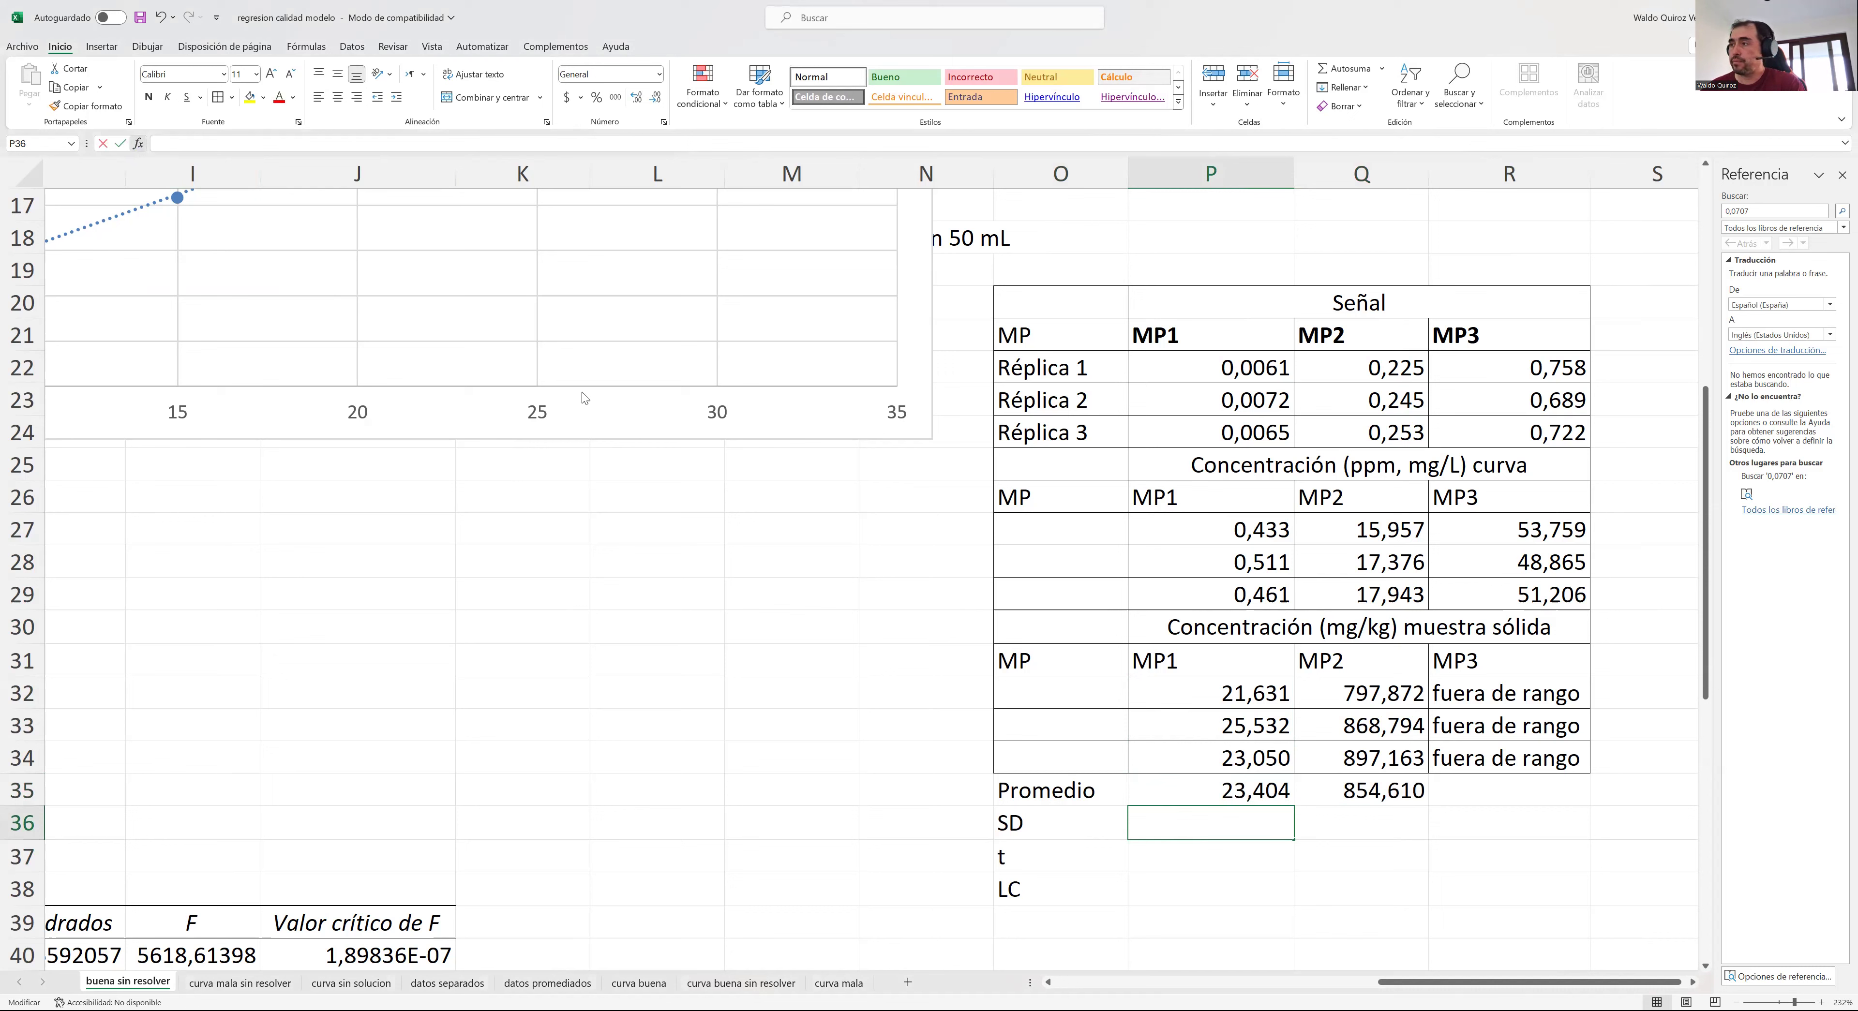
{"action": "key", "text": "shift+F3"}
{"action": "double_click", "coordinate": [162, 353]}
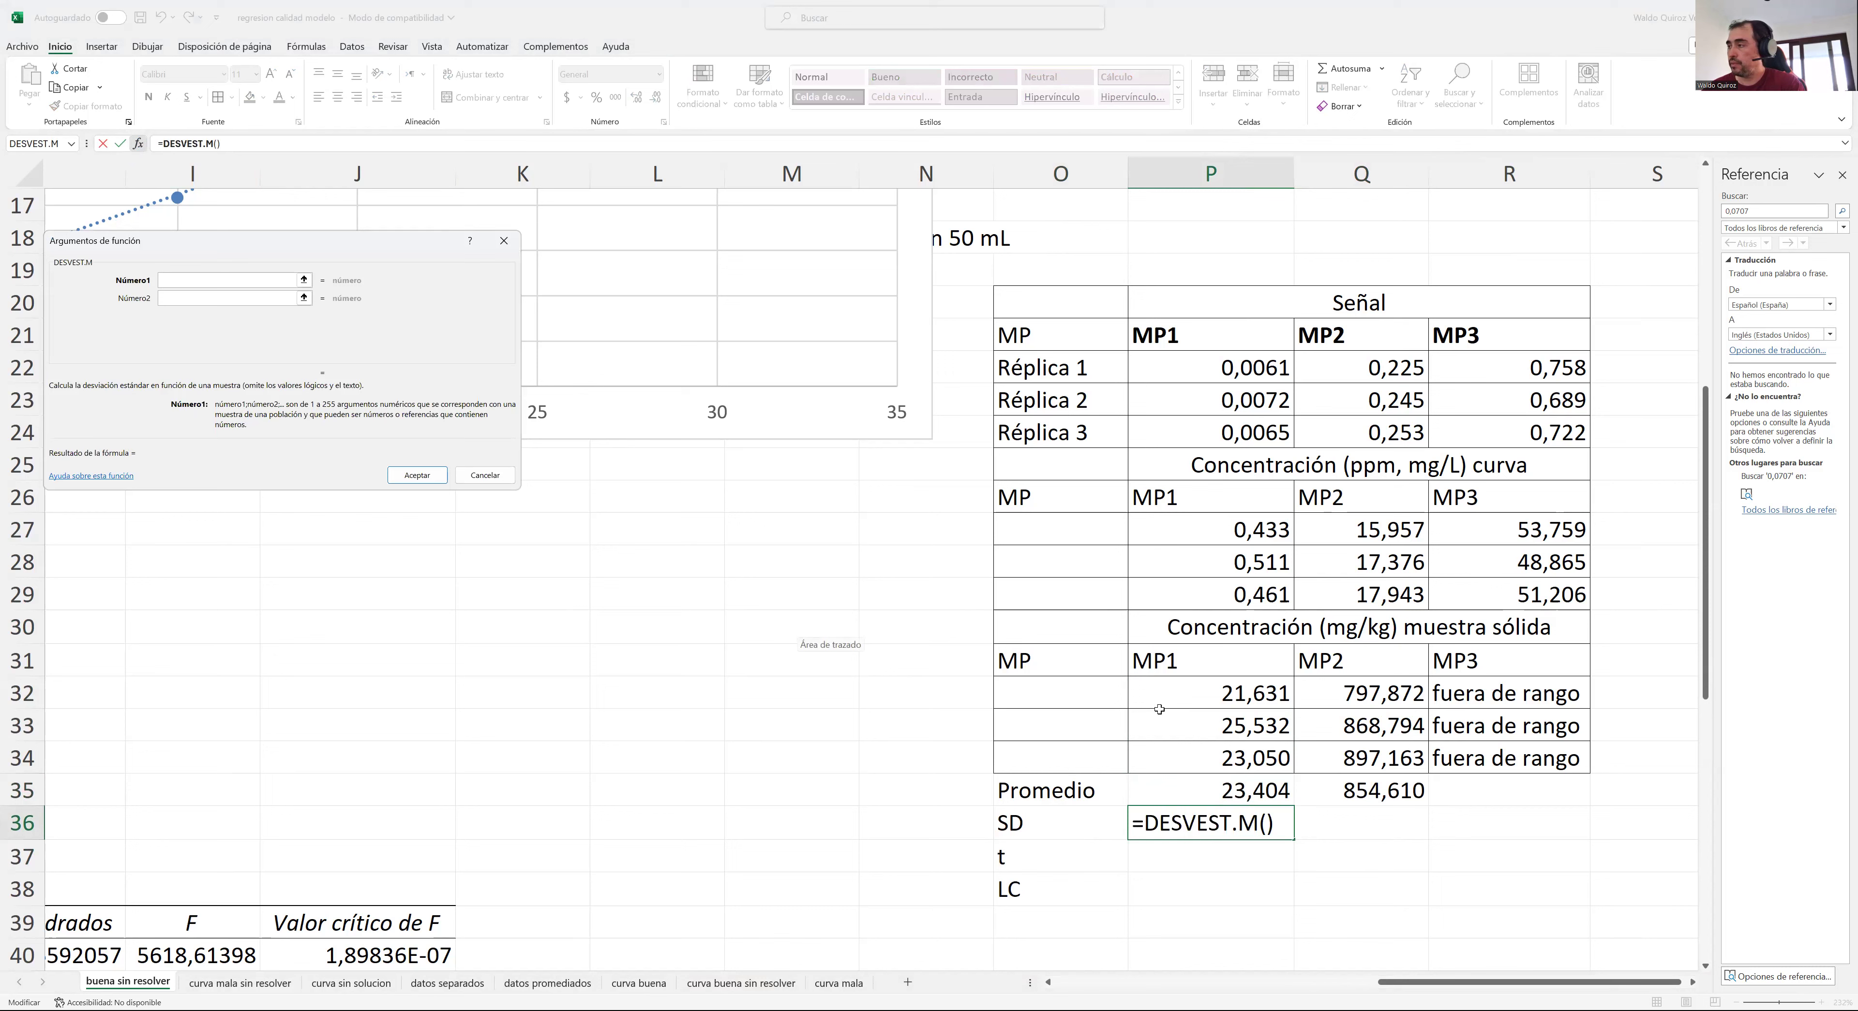
{"action": "left_click_drag", "start_coordinate": [1198, 691], "coordinate": [1193, 744]}
{"action": "key", "text": "Return"}
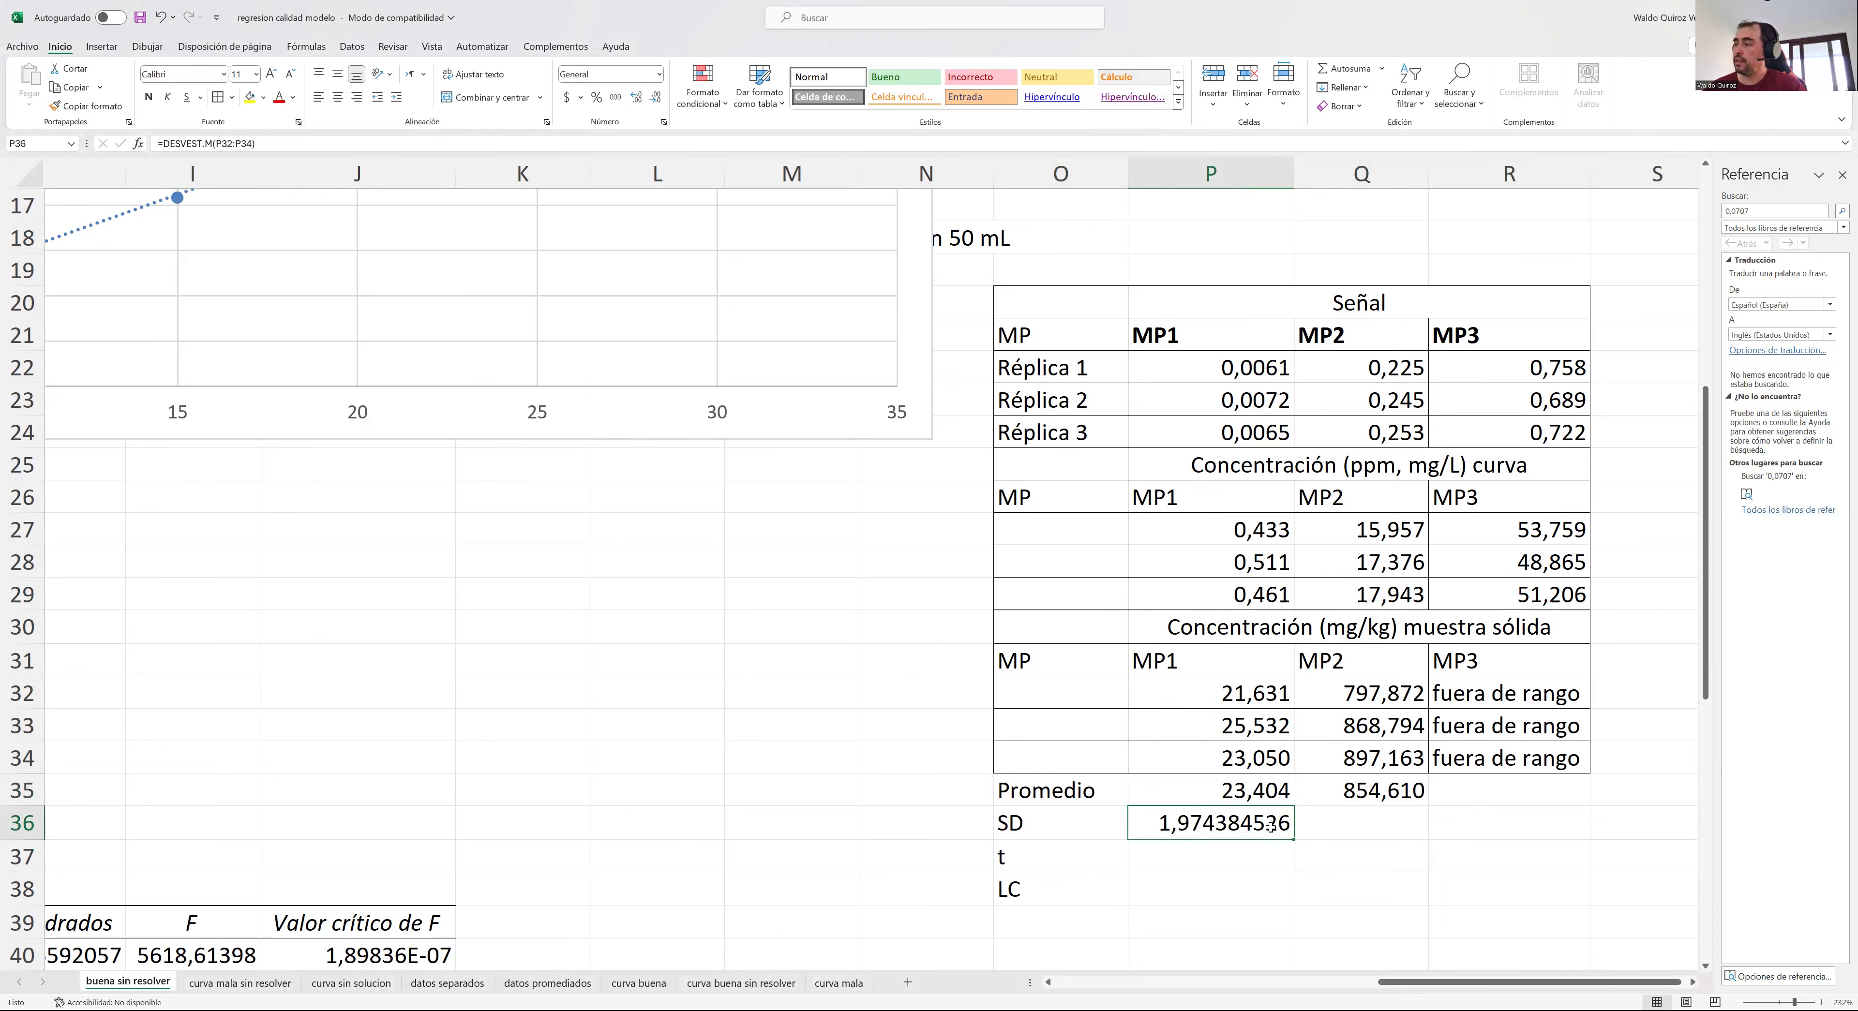
{"action": "left_click_drag", "start_coordinate": [1294, 841], "coordinate": [1395, 845]}
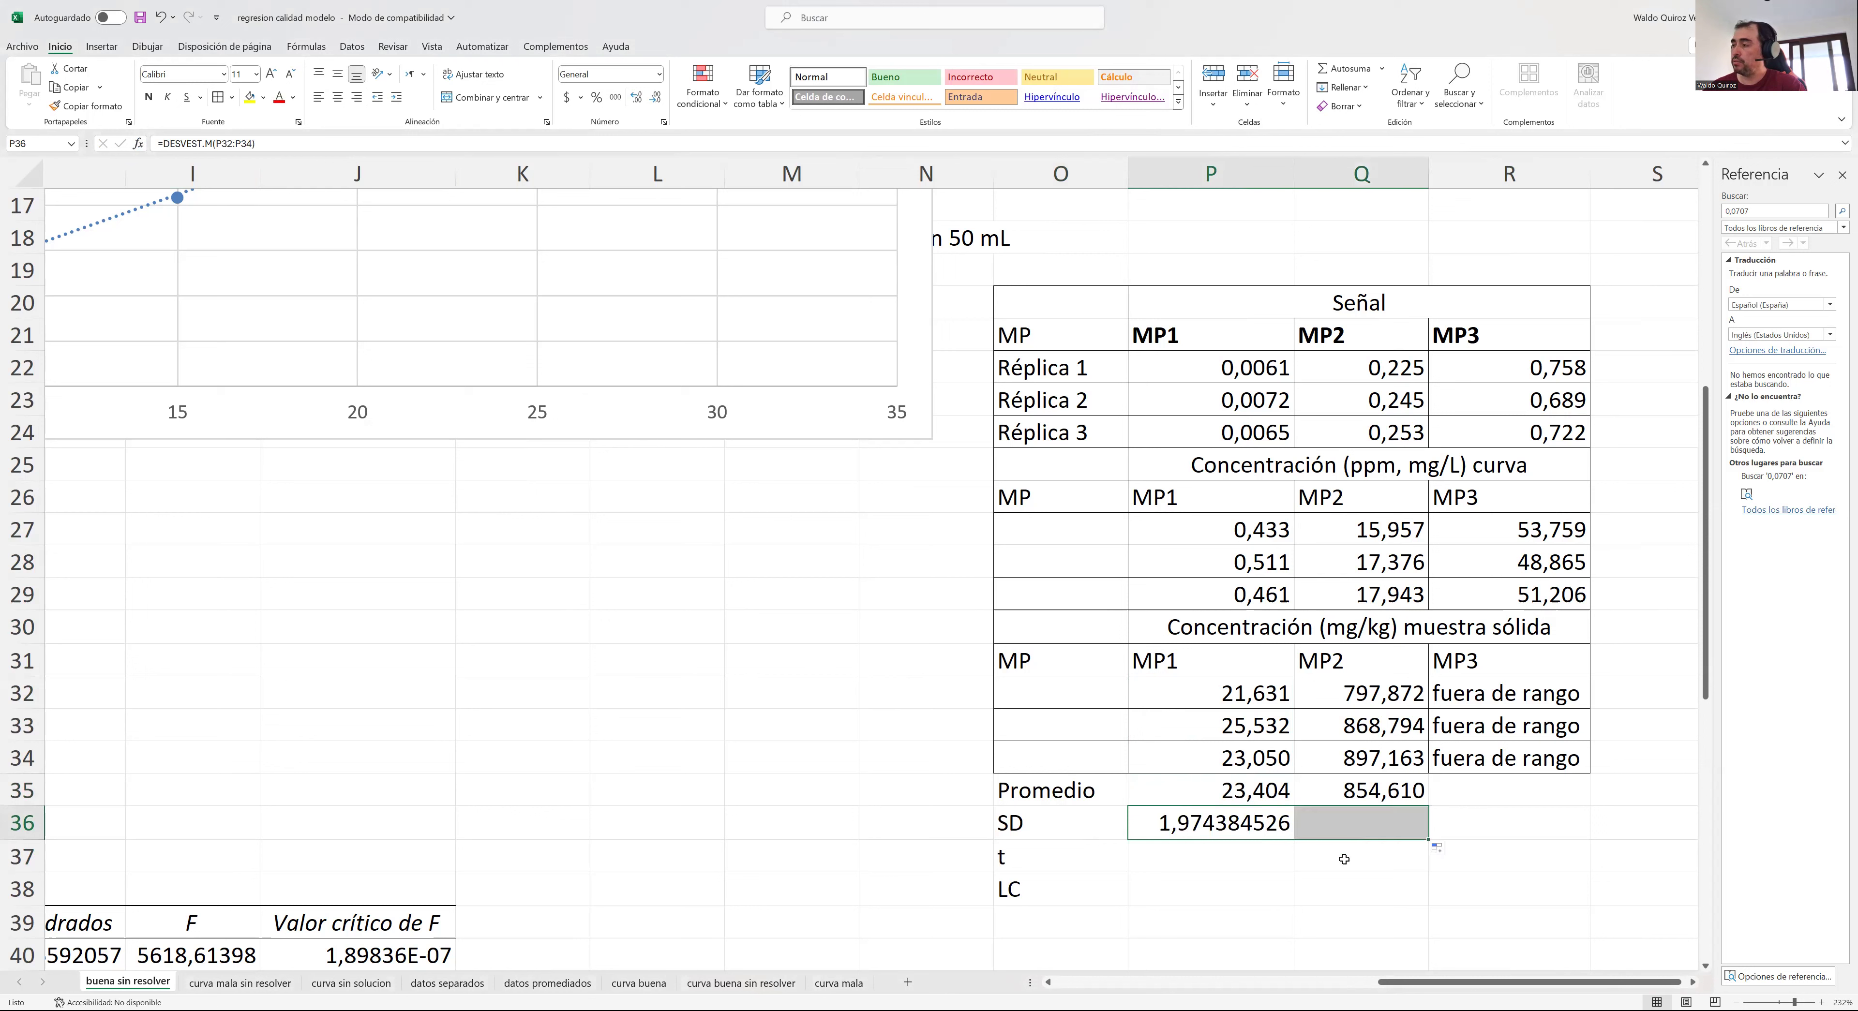
- Format the averages and standard deviations in P35:Q36 to show two decimal places
{"action": "left_click_drag", "start_coordinate": [1233, 790], "coordinate": [1367, 824]}
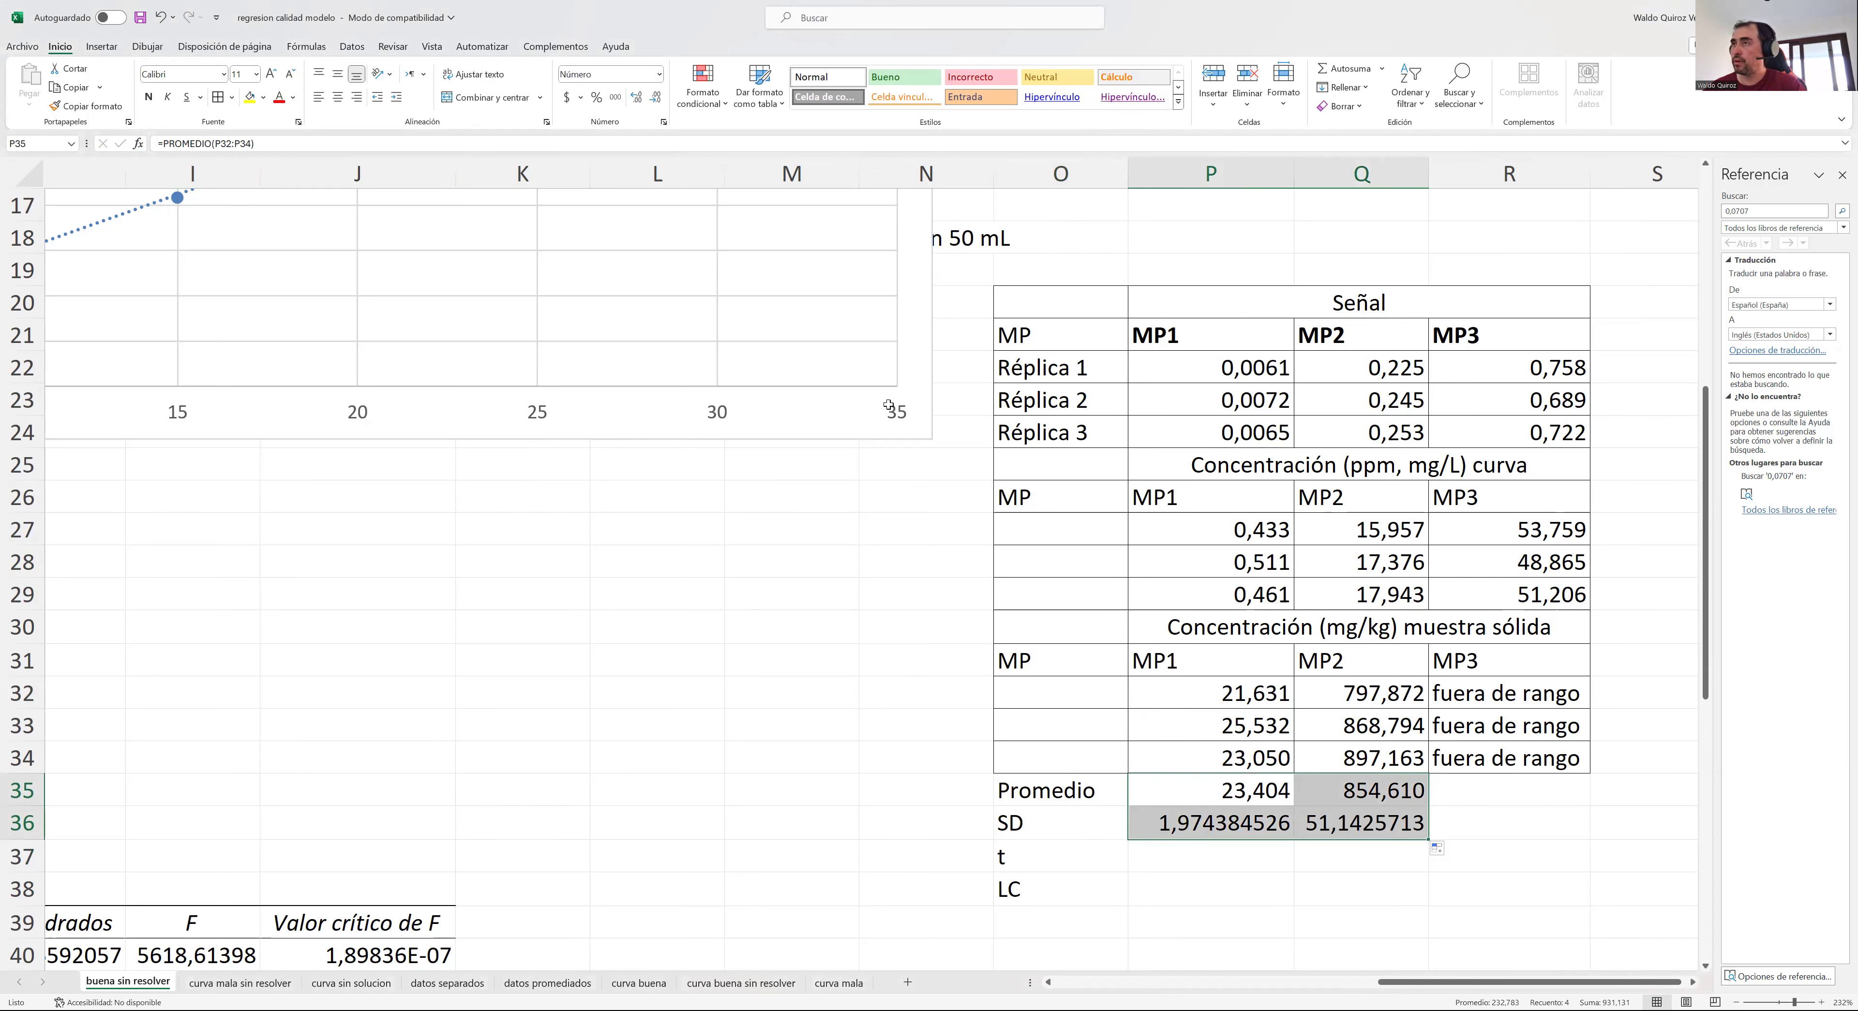
{"action": "left_click", "coordinate": [656, 101]}
{"action": "left_click", "coordinate": [636, 101]}
{"action": "left_click", "coordinate": [635, 101]}
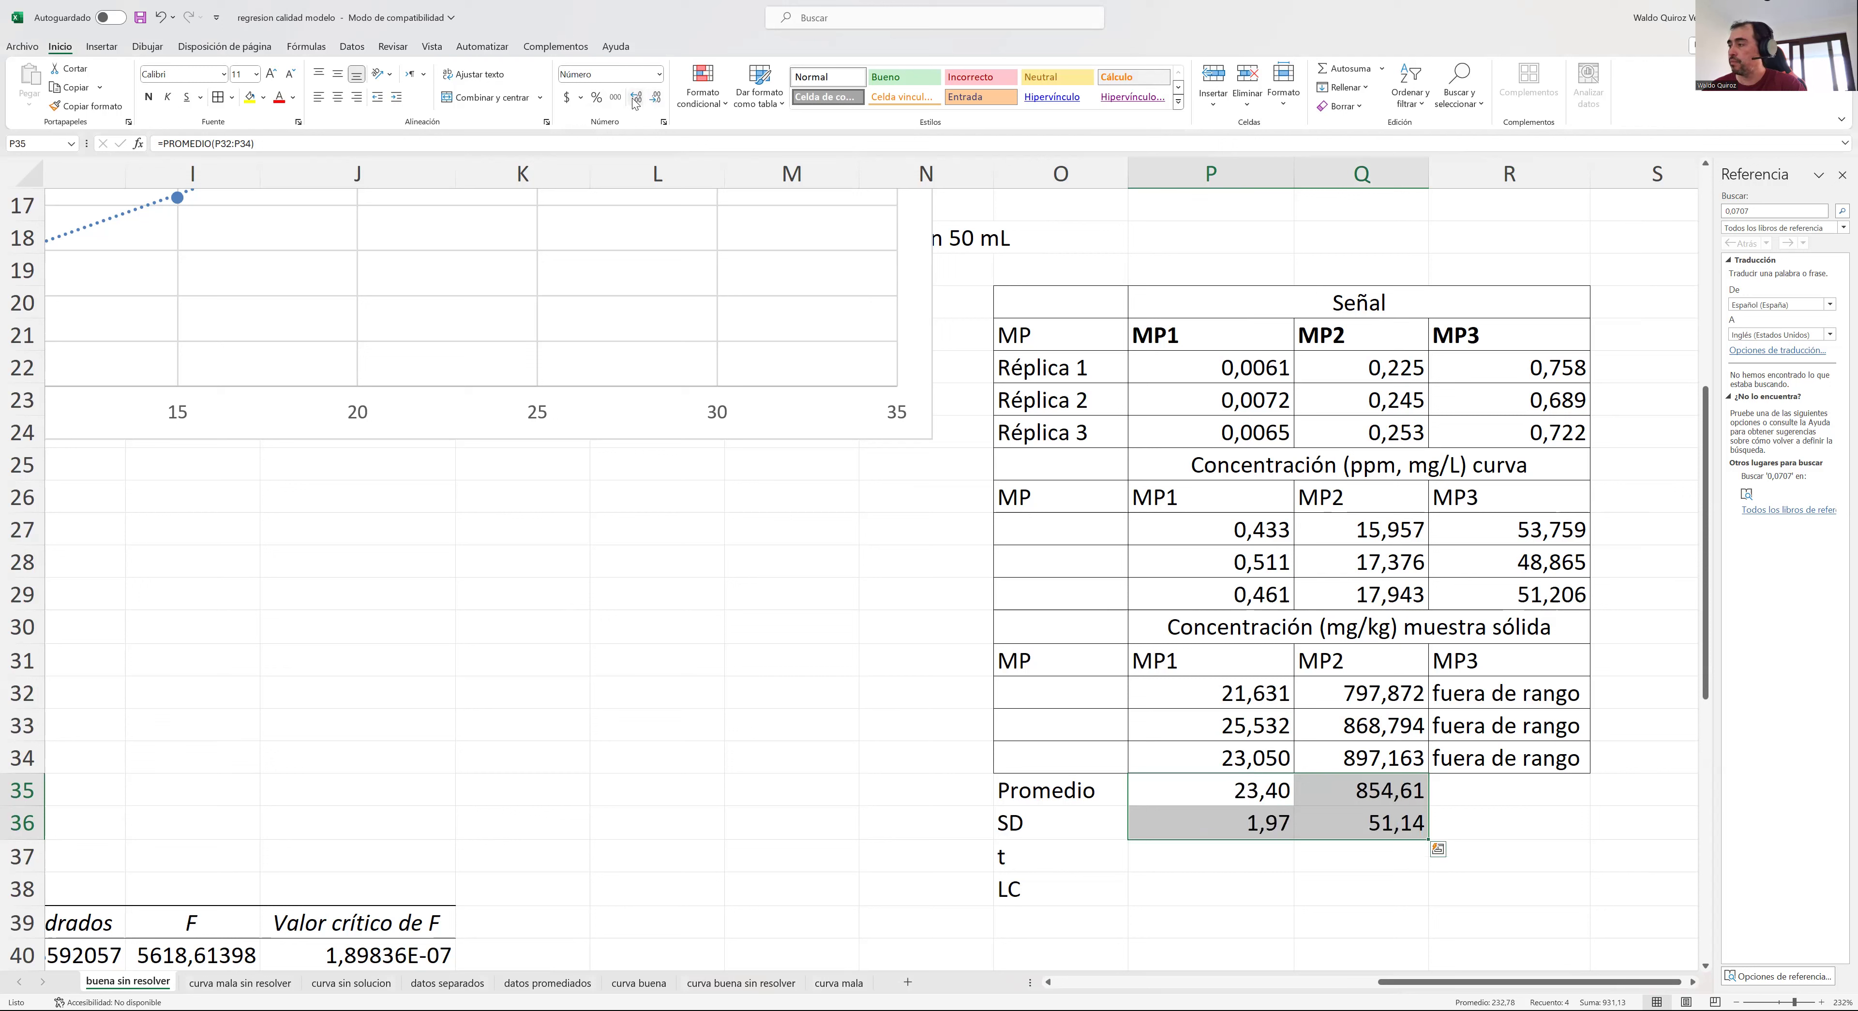
- Calculate the Student t value in P37 with =DISTR.T.INV(0,05;2) and extend the formula to MP2 in Q37
{"action": "left_click", "coordinate": [1184, 853]}
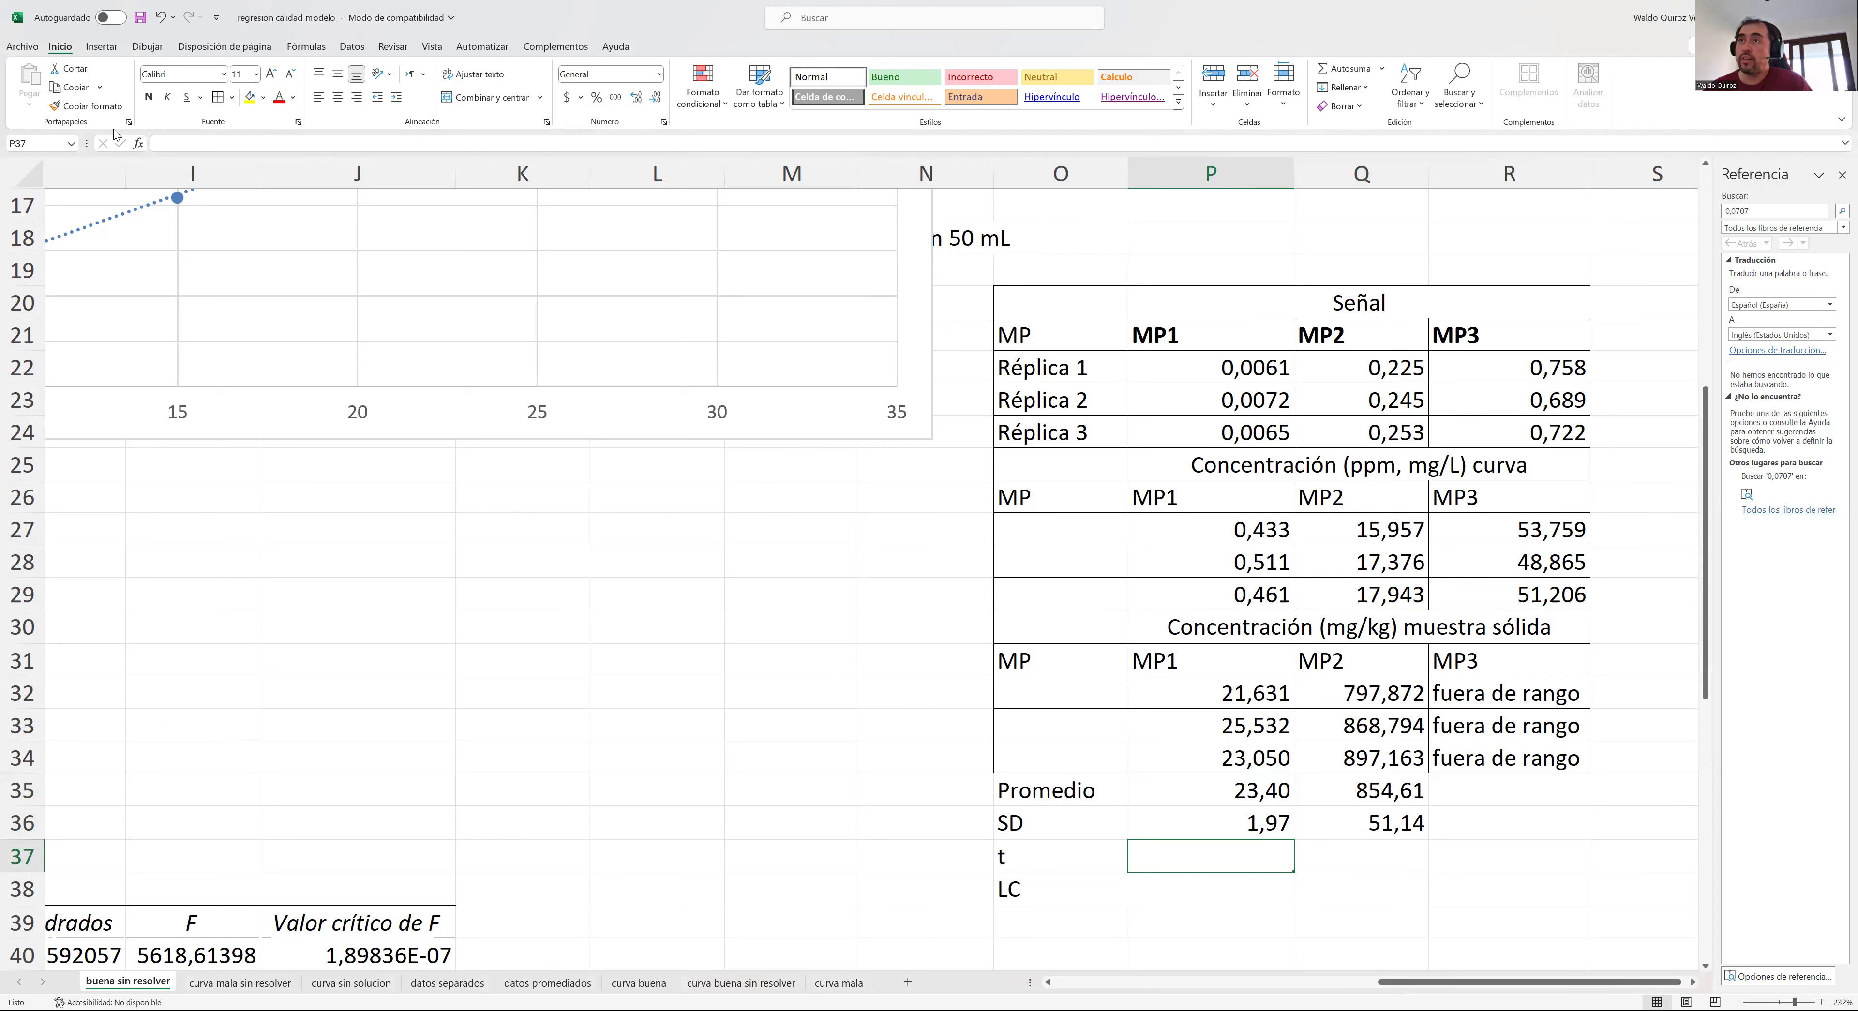
{"action": "left_click", "coordinate": [138, 144]}
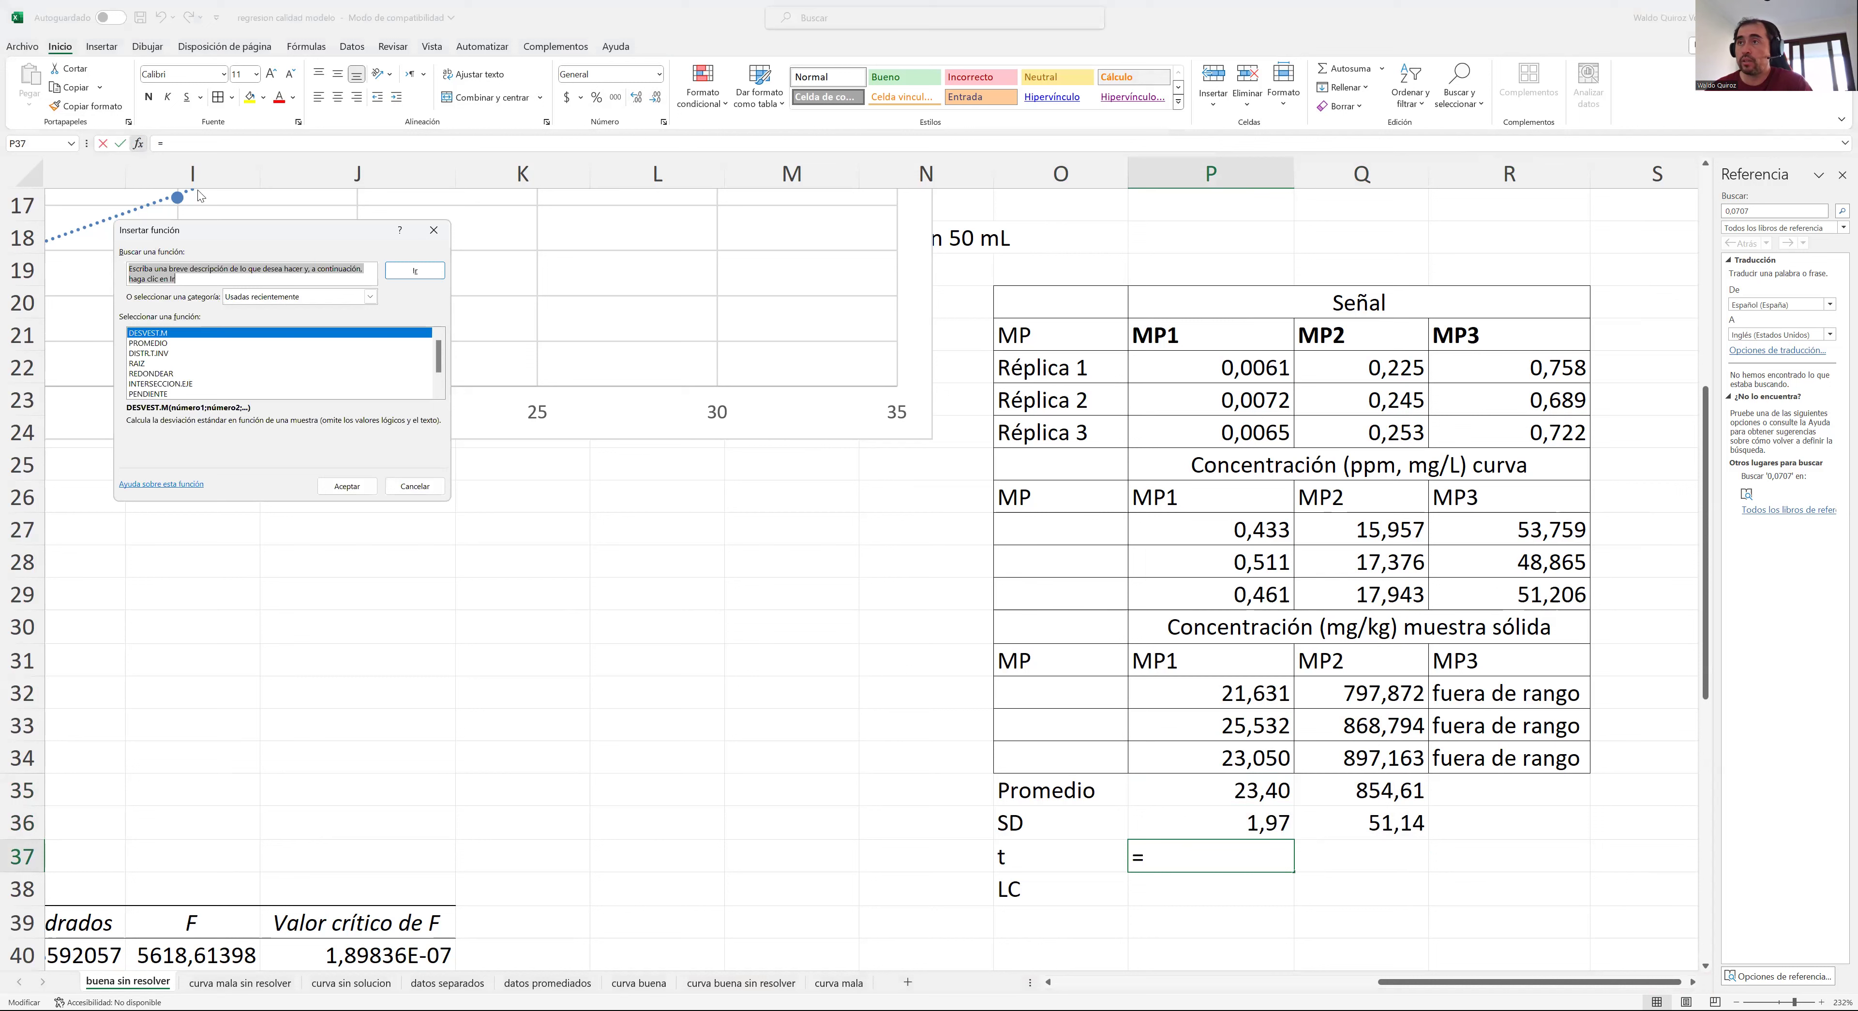
{"action": "left_click", "coordinate": [164, 353]}
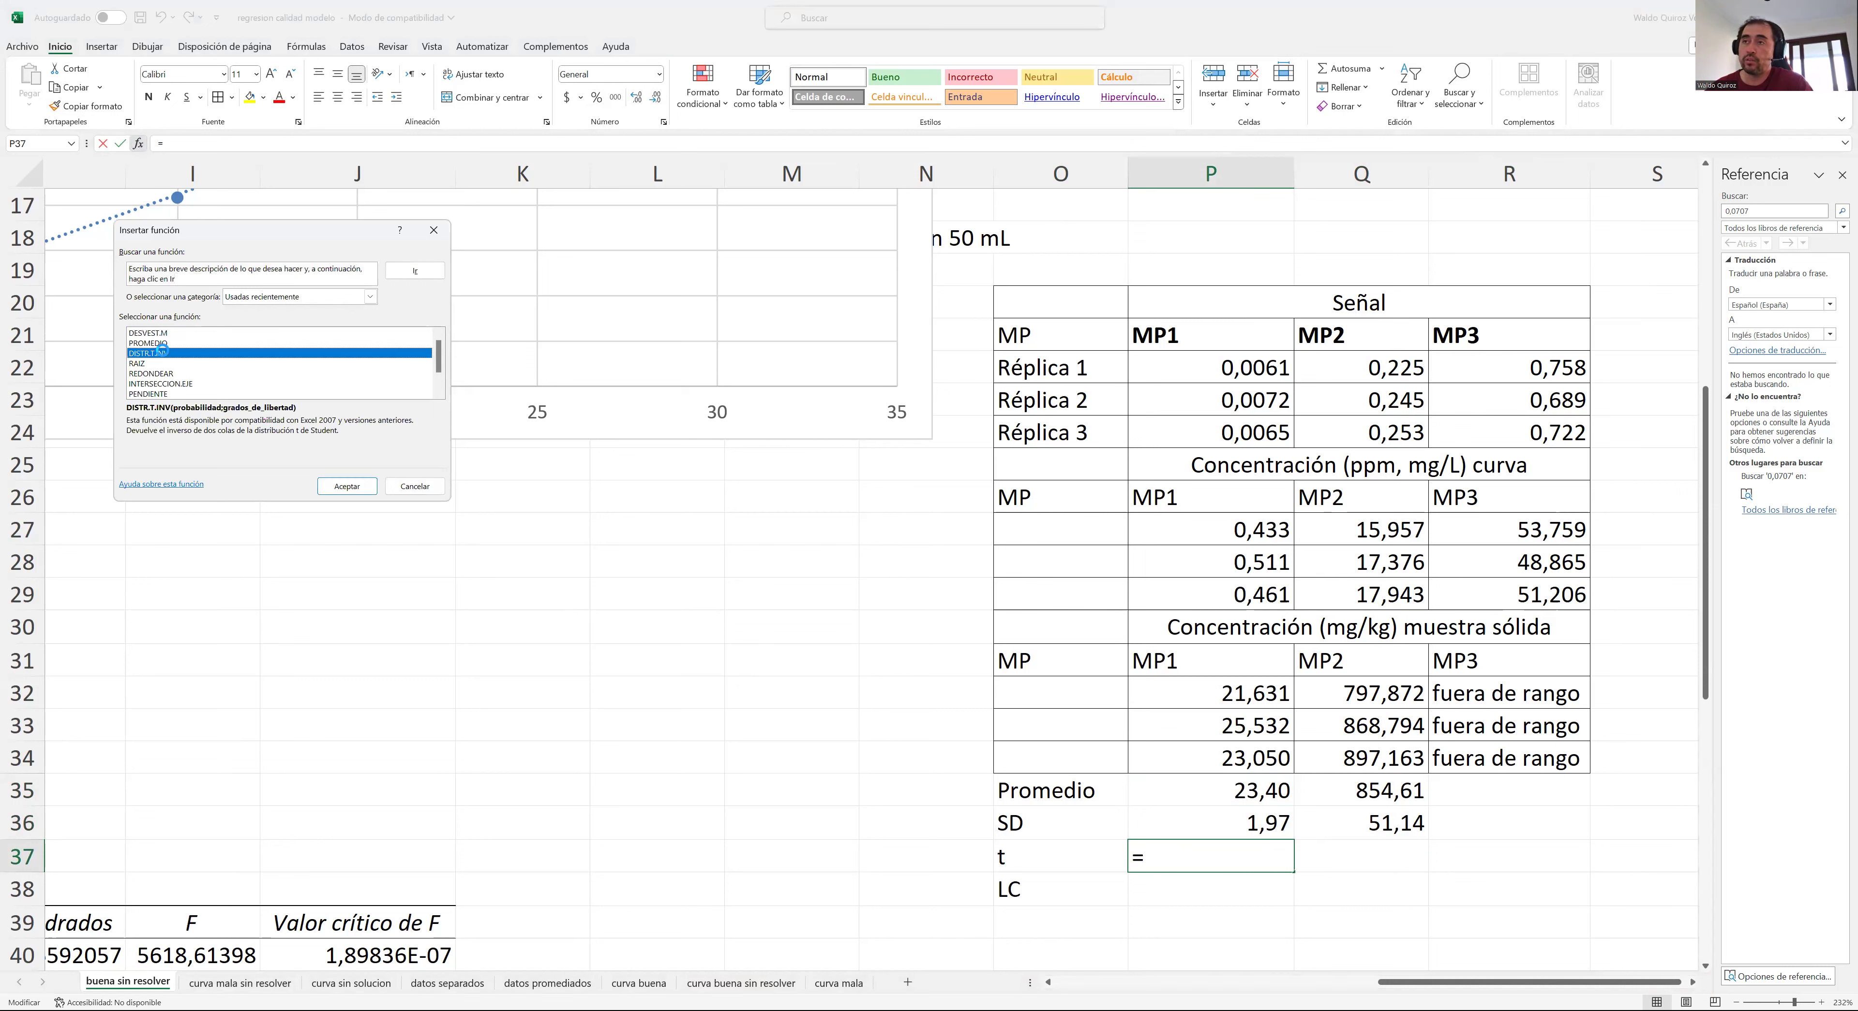
{"action": "double_click", "coordinate": [165, 353]}
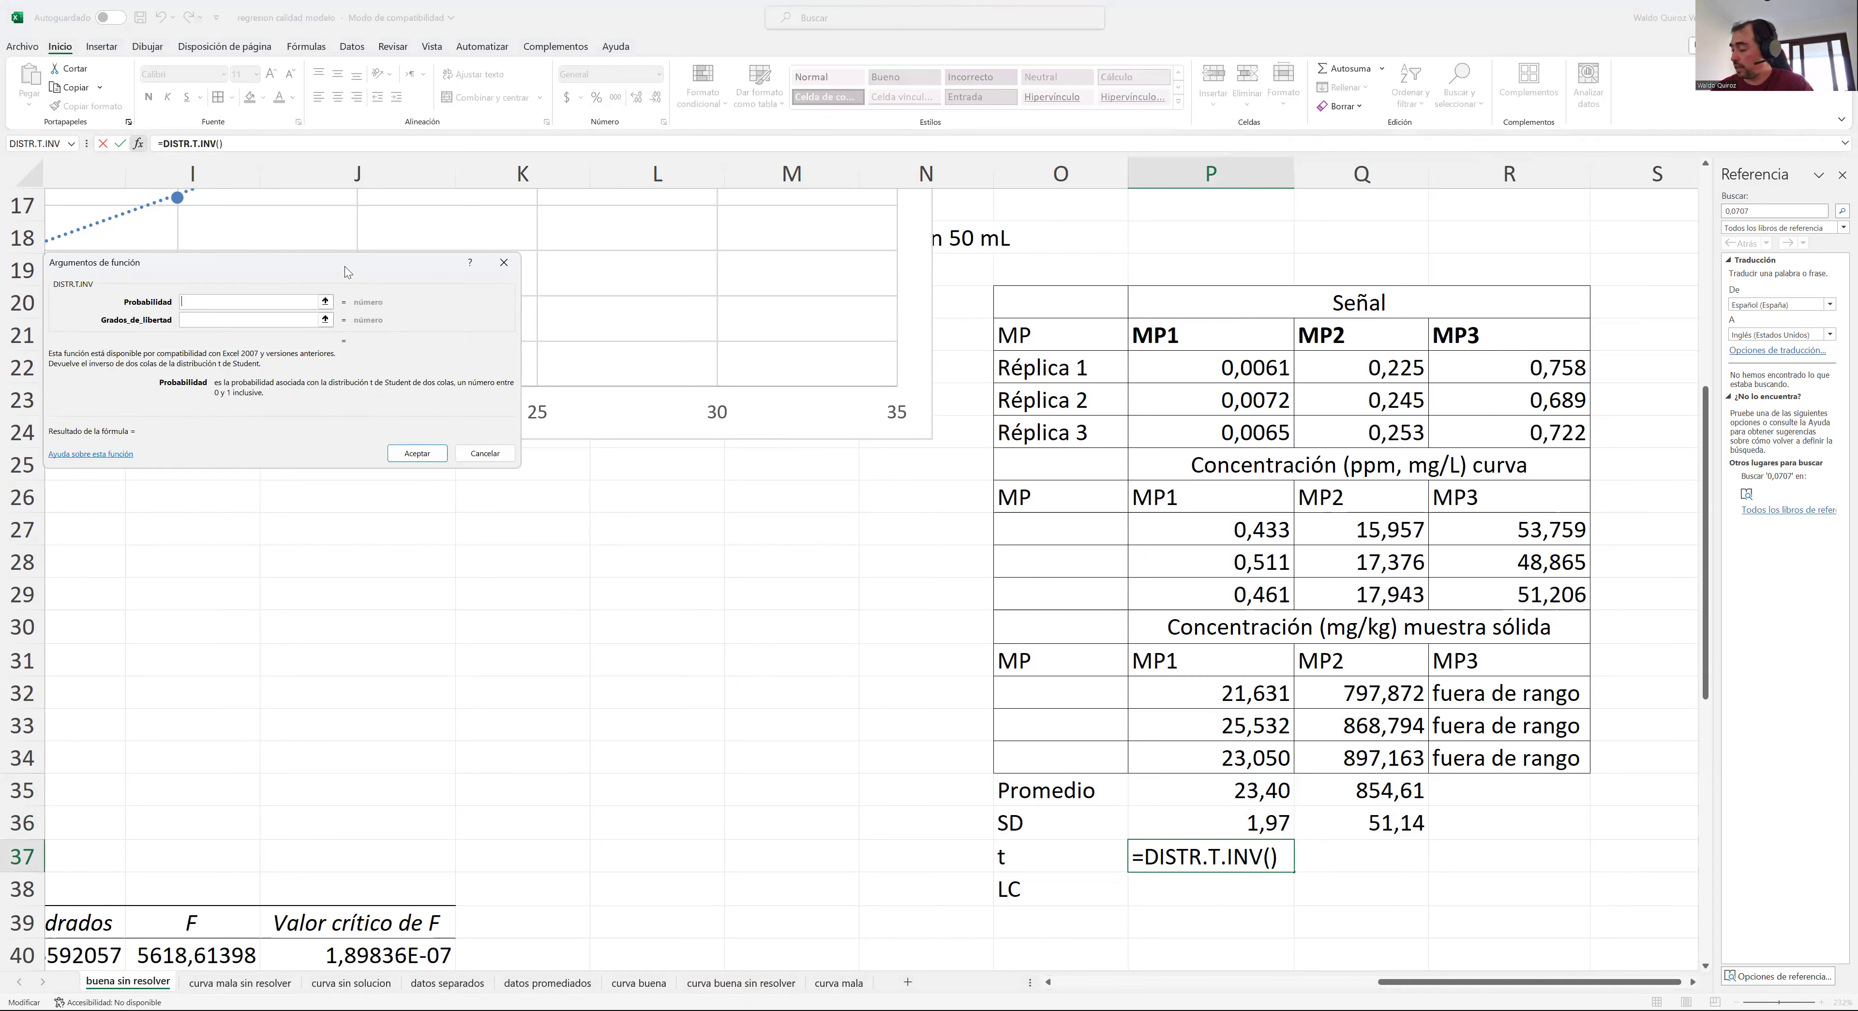
{"action": "type", "text": "0,05"}
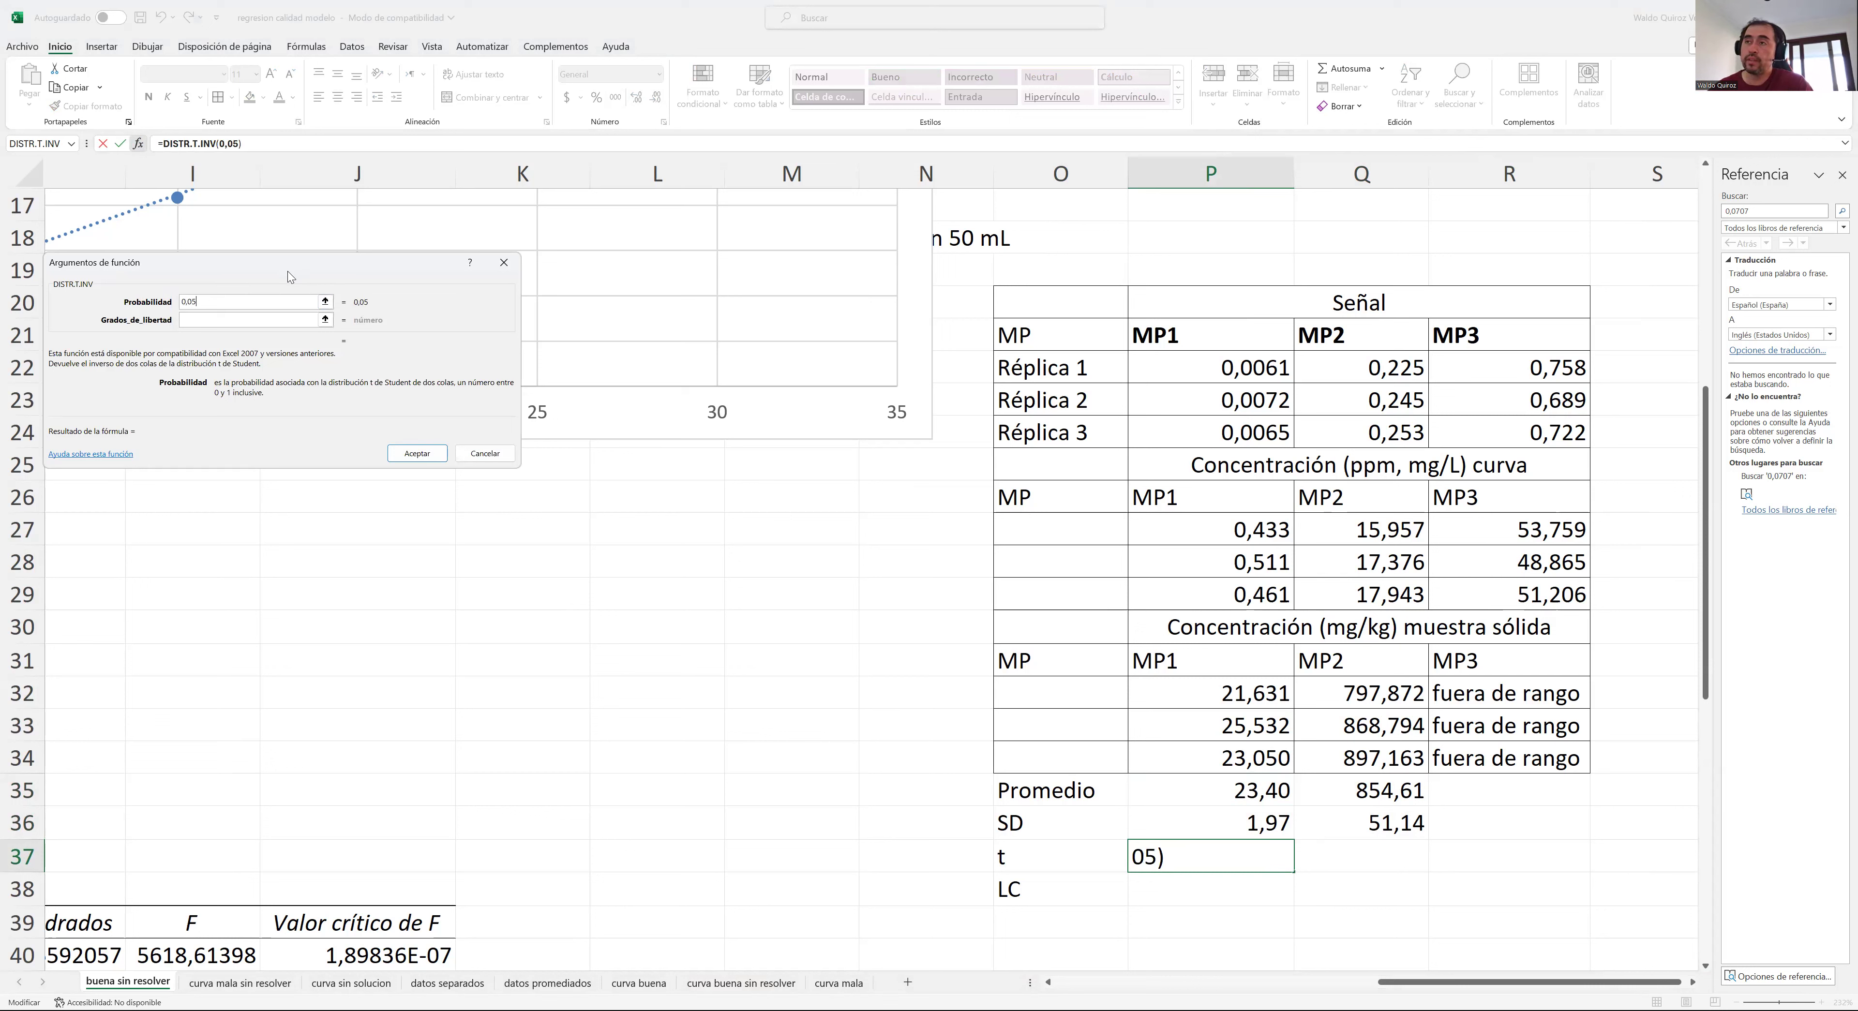
{"action": "left_click", "coordinate": [202, 326]}
{"action": "type", "text": "12"}
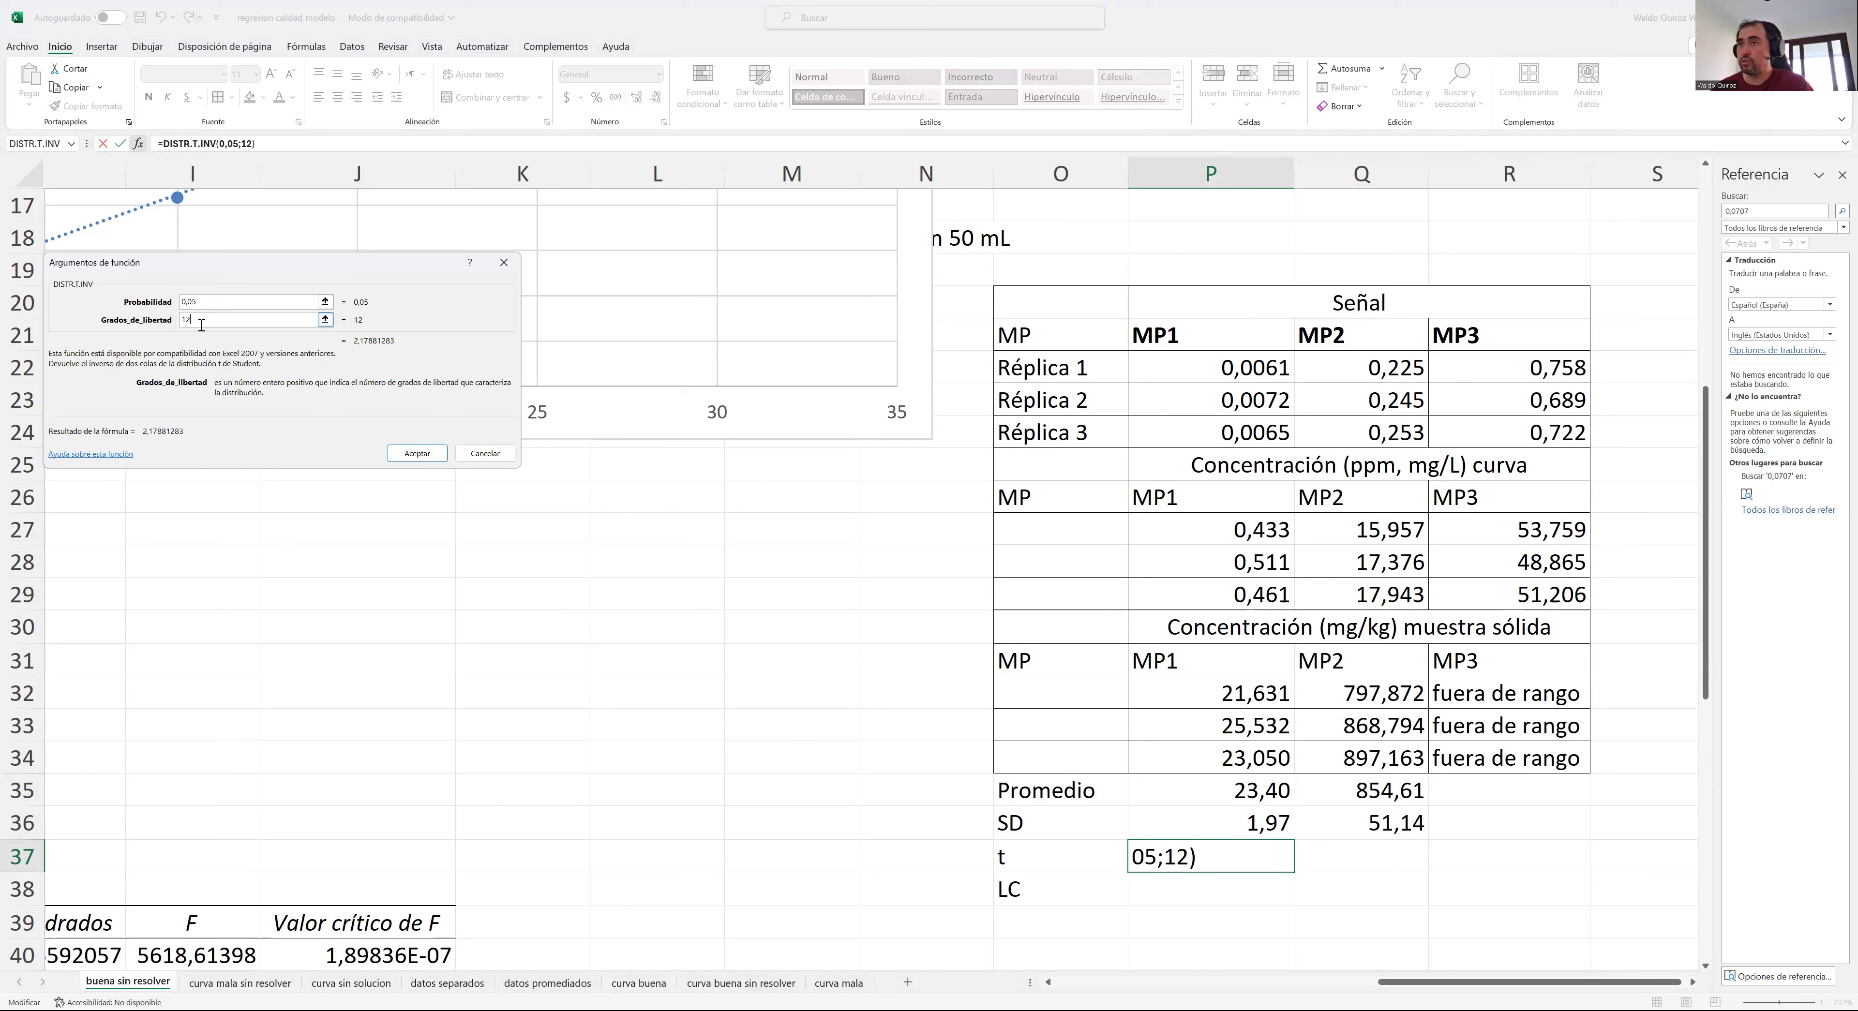
{"action": "key", "text": "BackSpace"}
{"action": "key", "text": "BackSpace"}
{"action": "type", "text": "2"}
{"action": "key", "text": "Return"}
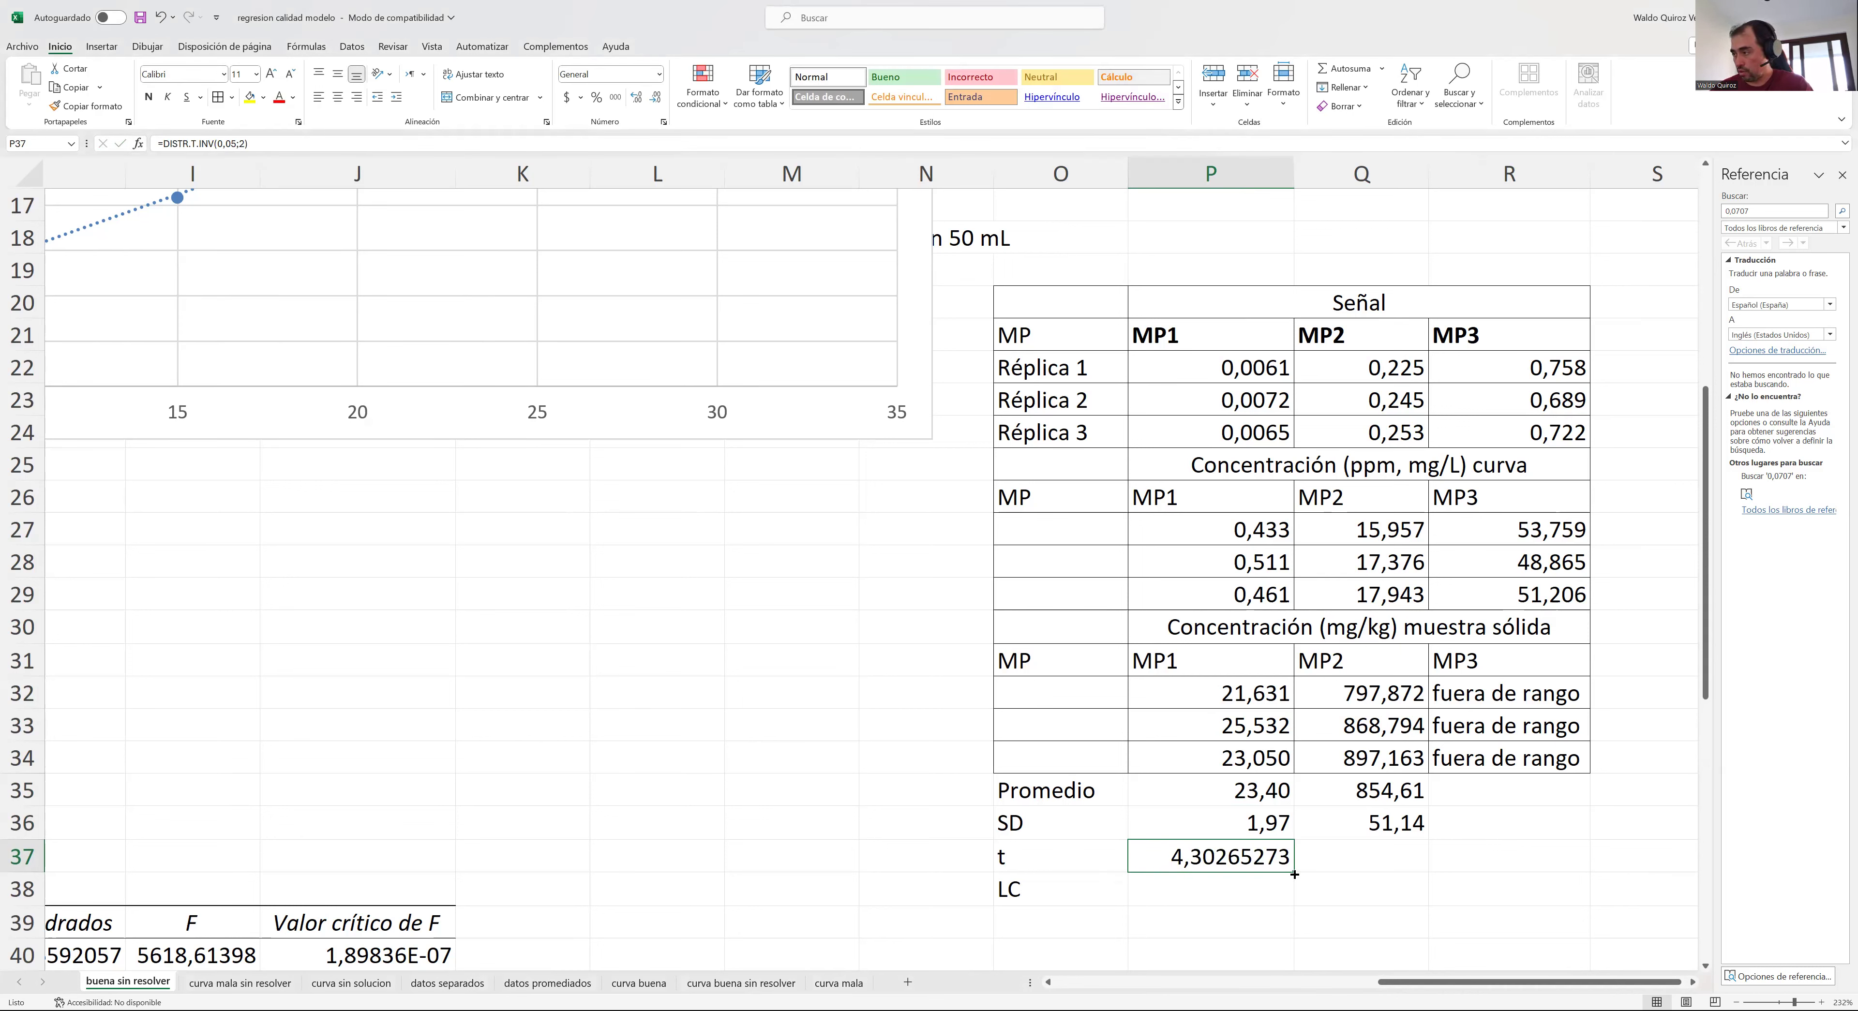
{"action": "left_click_drag", "start_coordinate": [1295, 874], "coordinate": [1425, 882]}
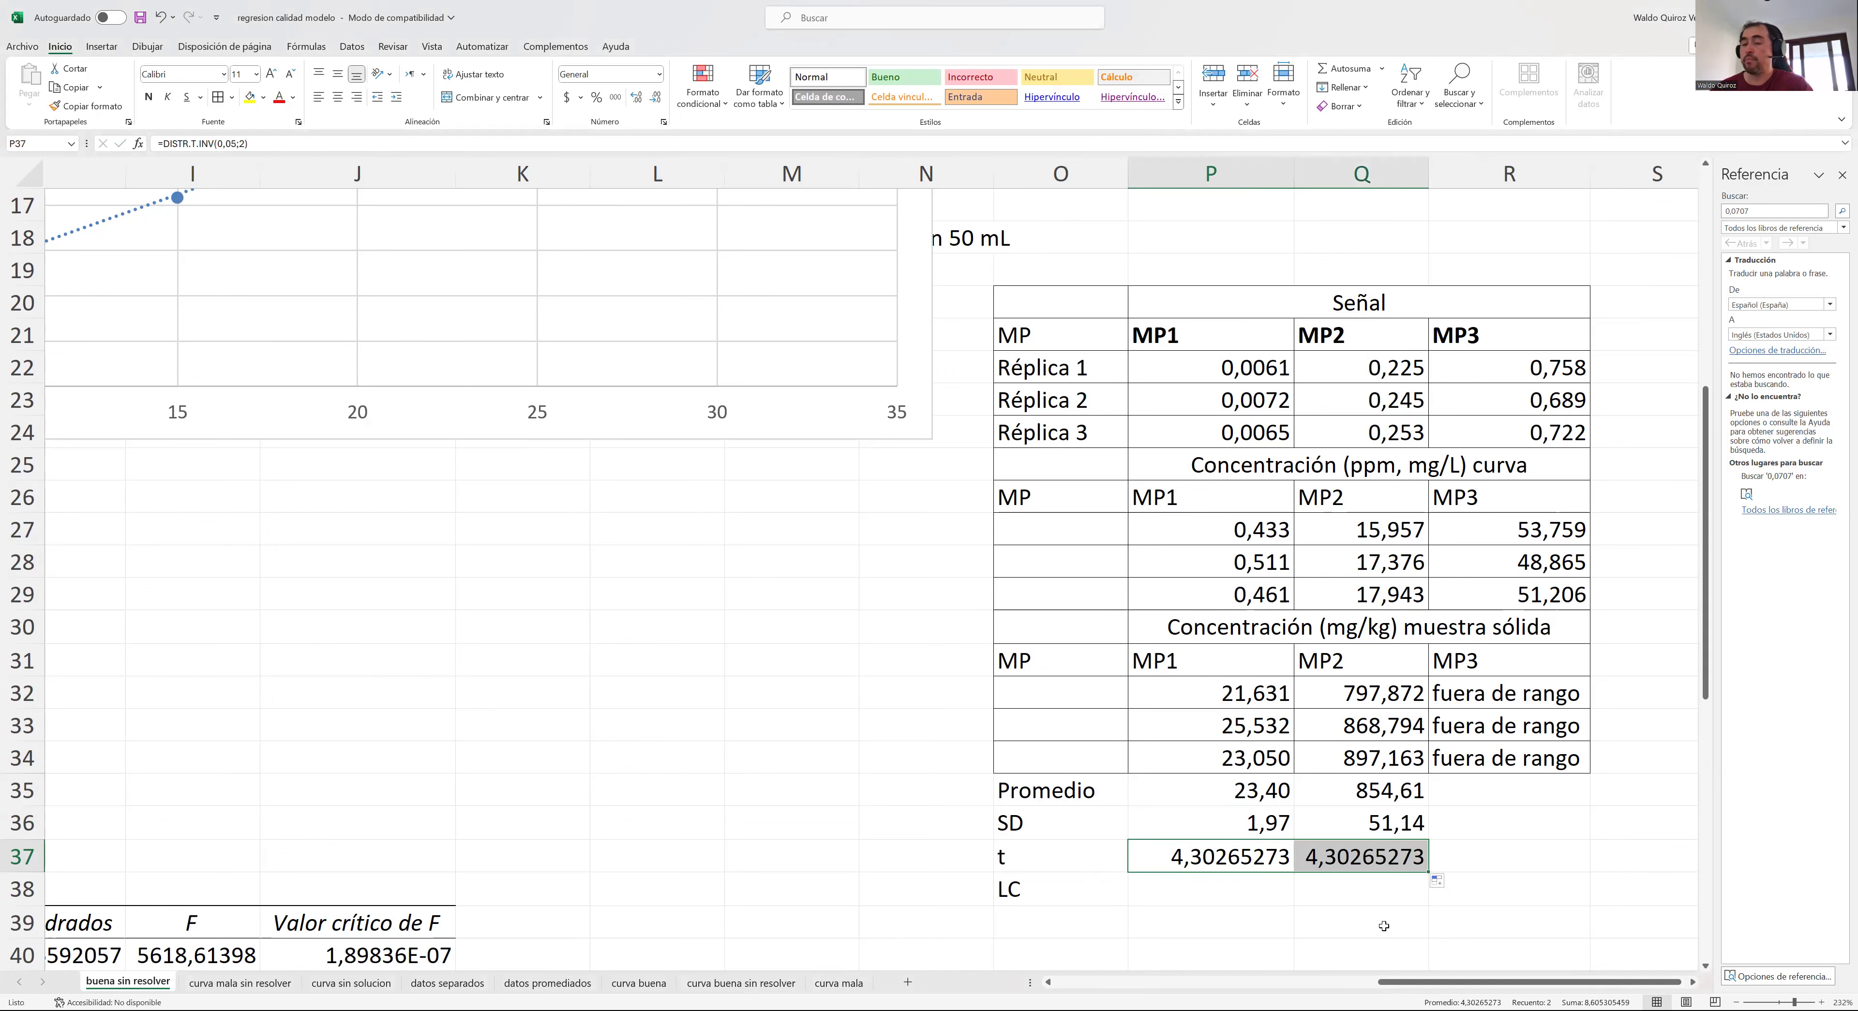
- Calculate MP1's LC in P38 with =P37*P36/RAIZ(3)
{"action": "scroll", "coordinate": [1181, 786], "scroll_direction": "down", "scroll_amount": 1}
{"action": "left_click", "coordinate": [1183, 790]}
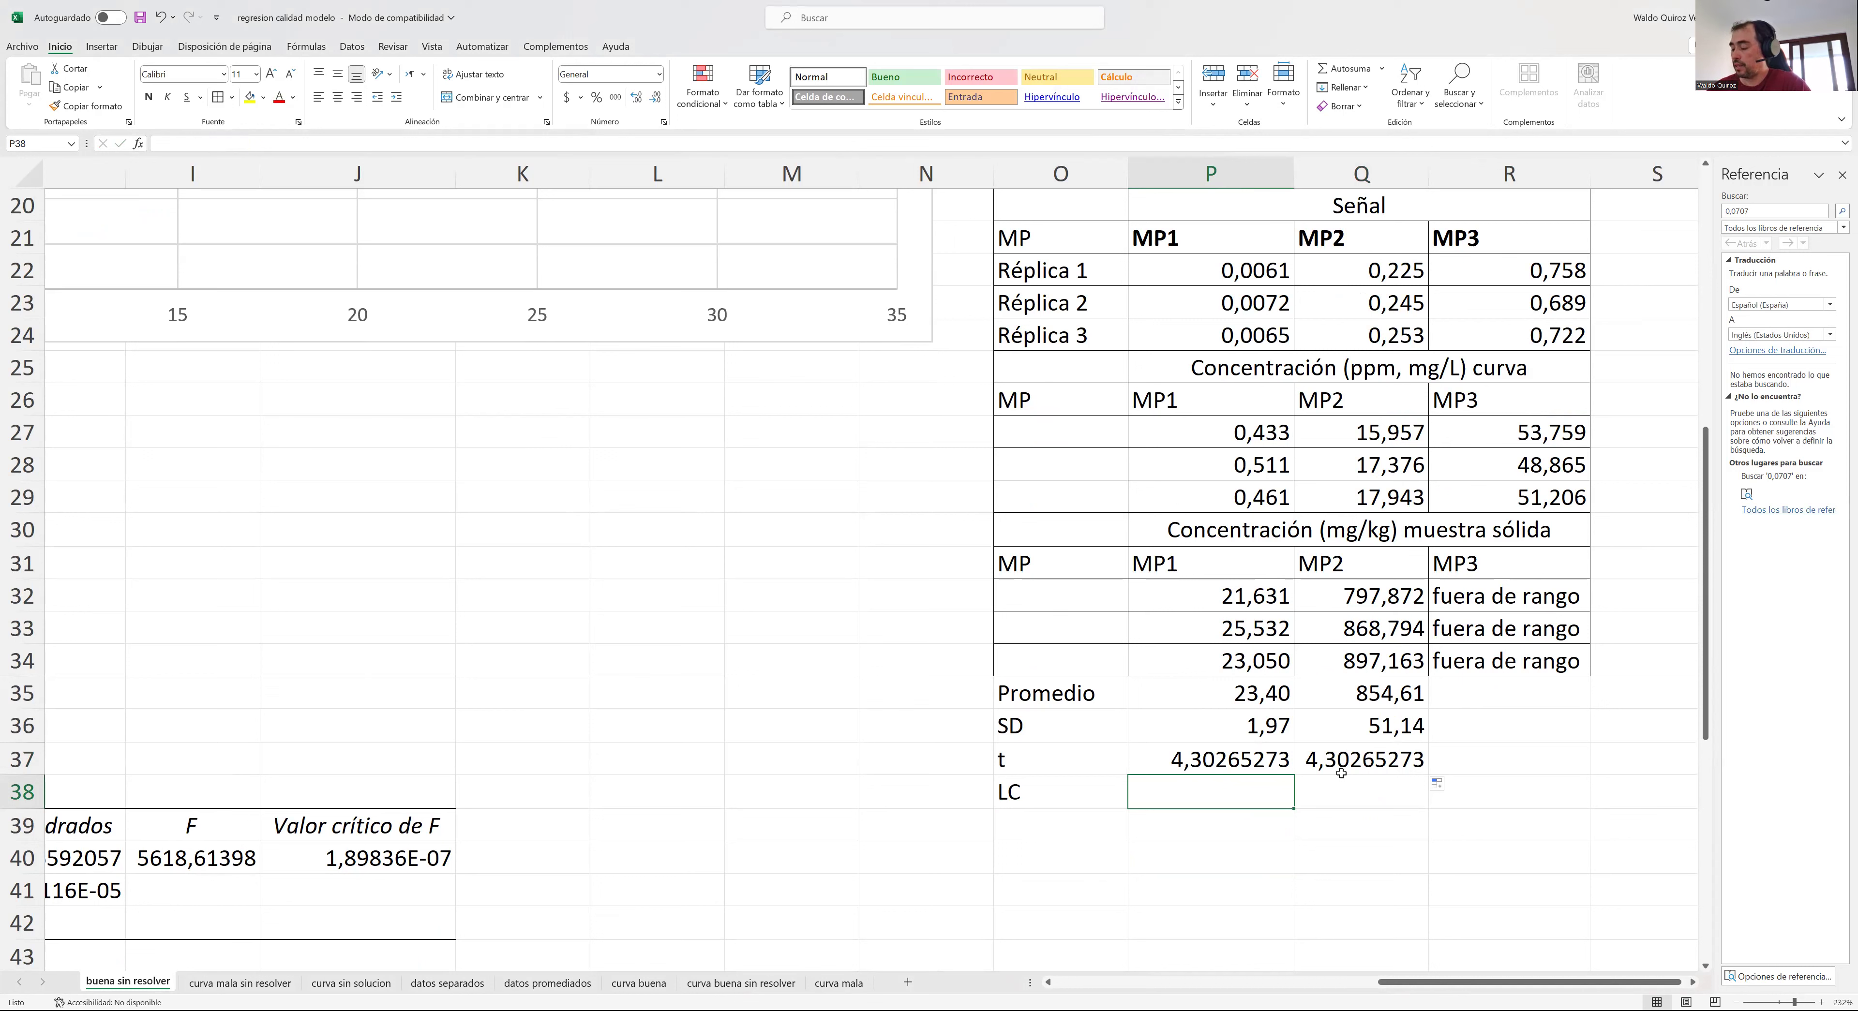
{"action": "type", "text": "?"}
{"action": "key", "text": "BackSpace"}
{"action": "type", "text": "="}
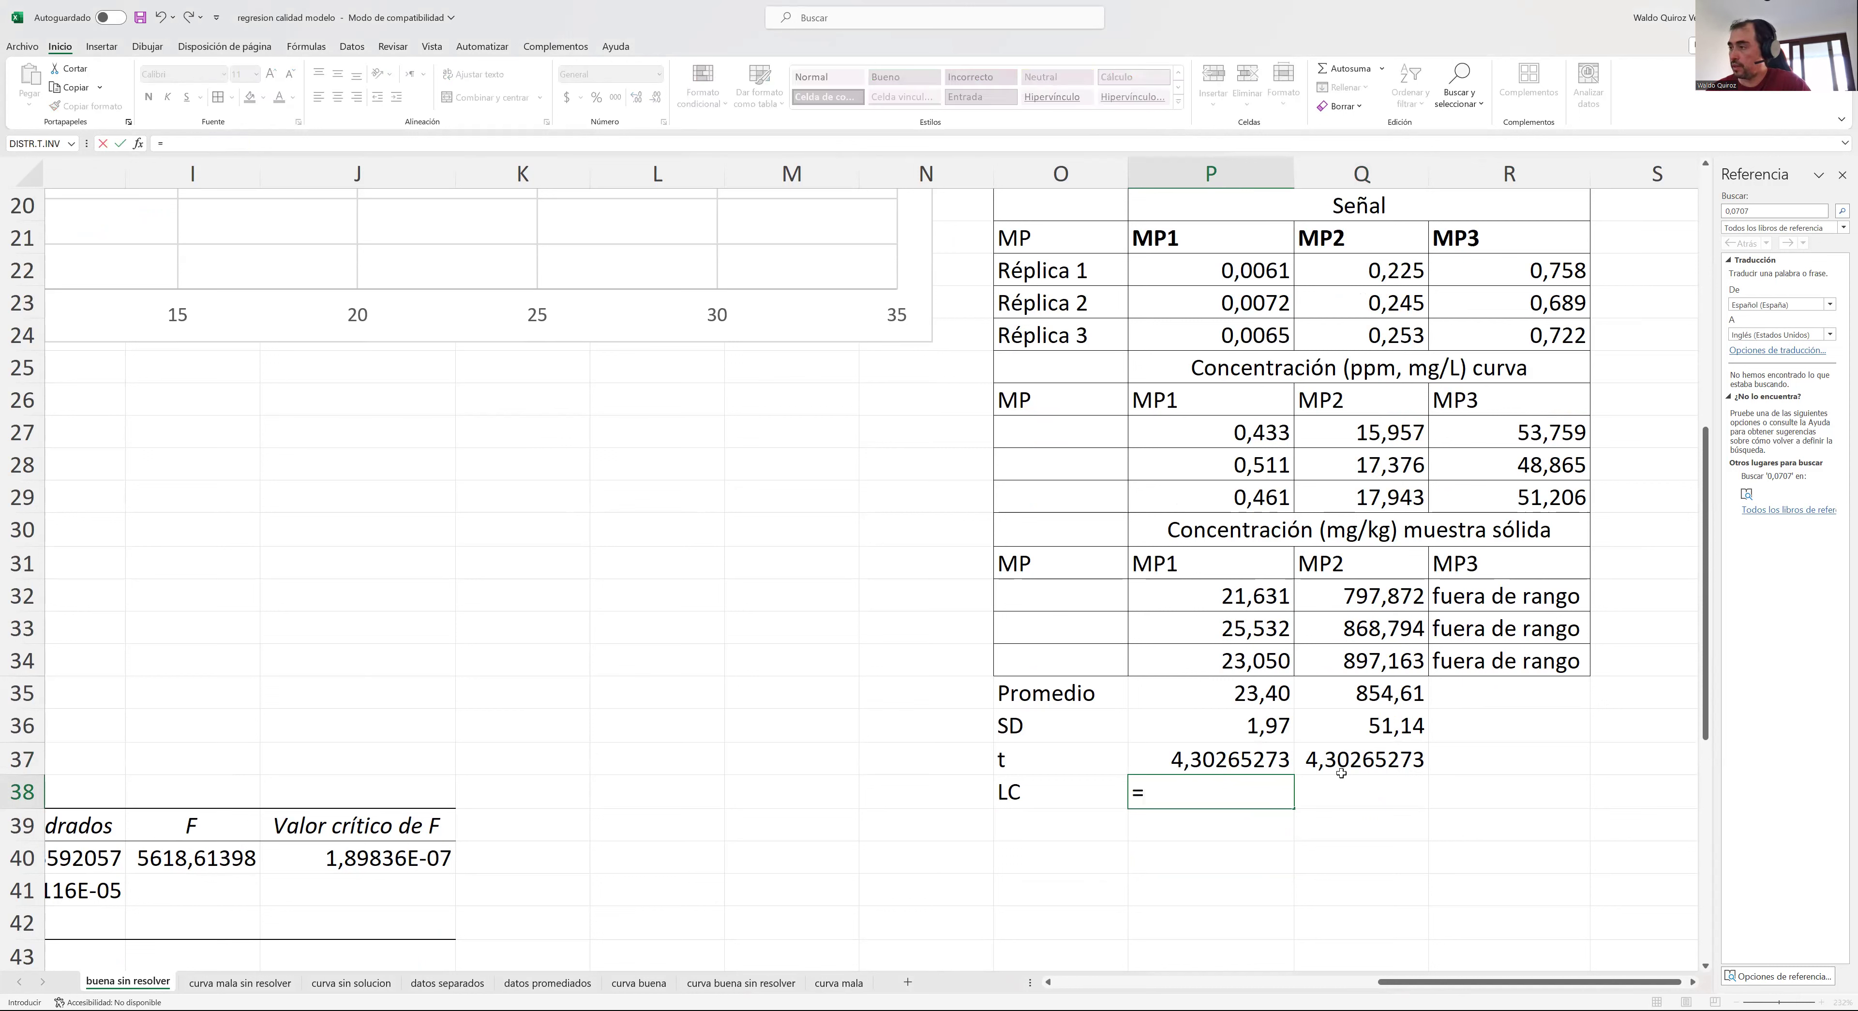
{"action": "left_click", "coordinate": [1231, 758]}
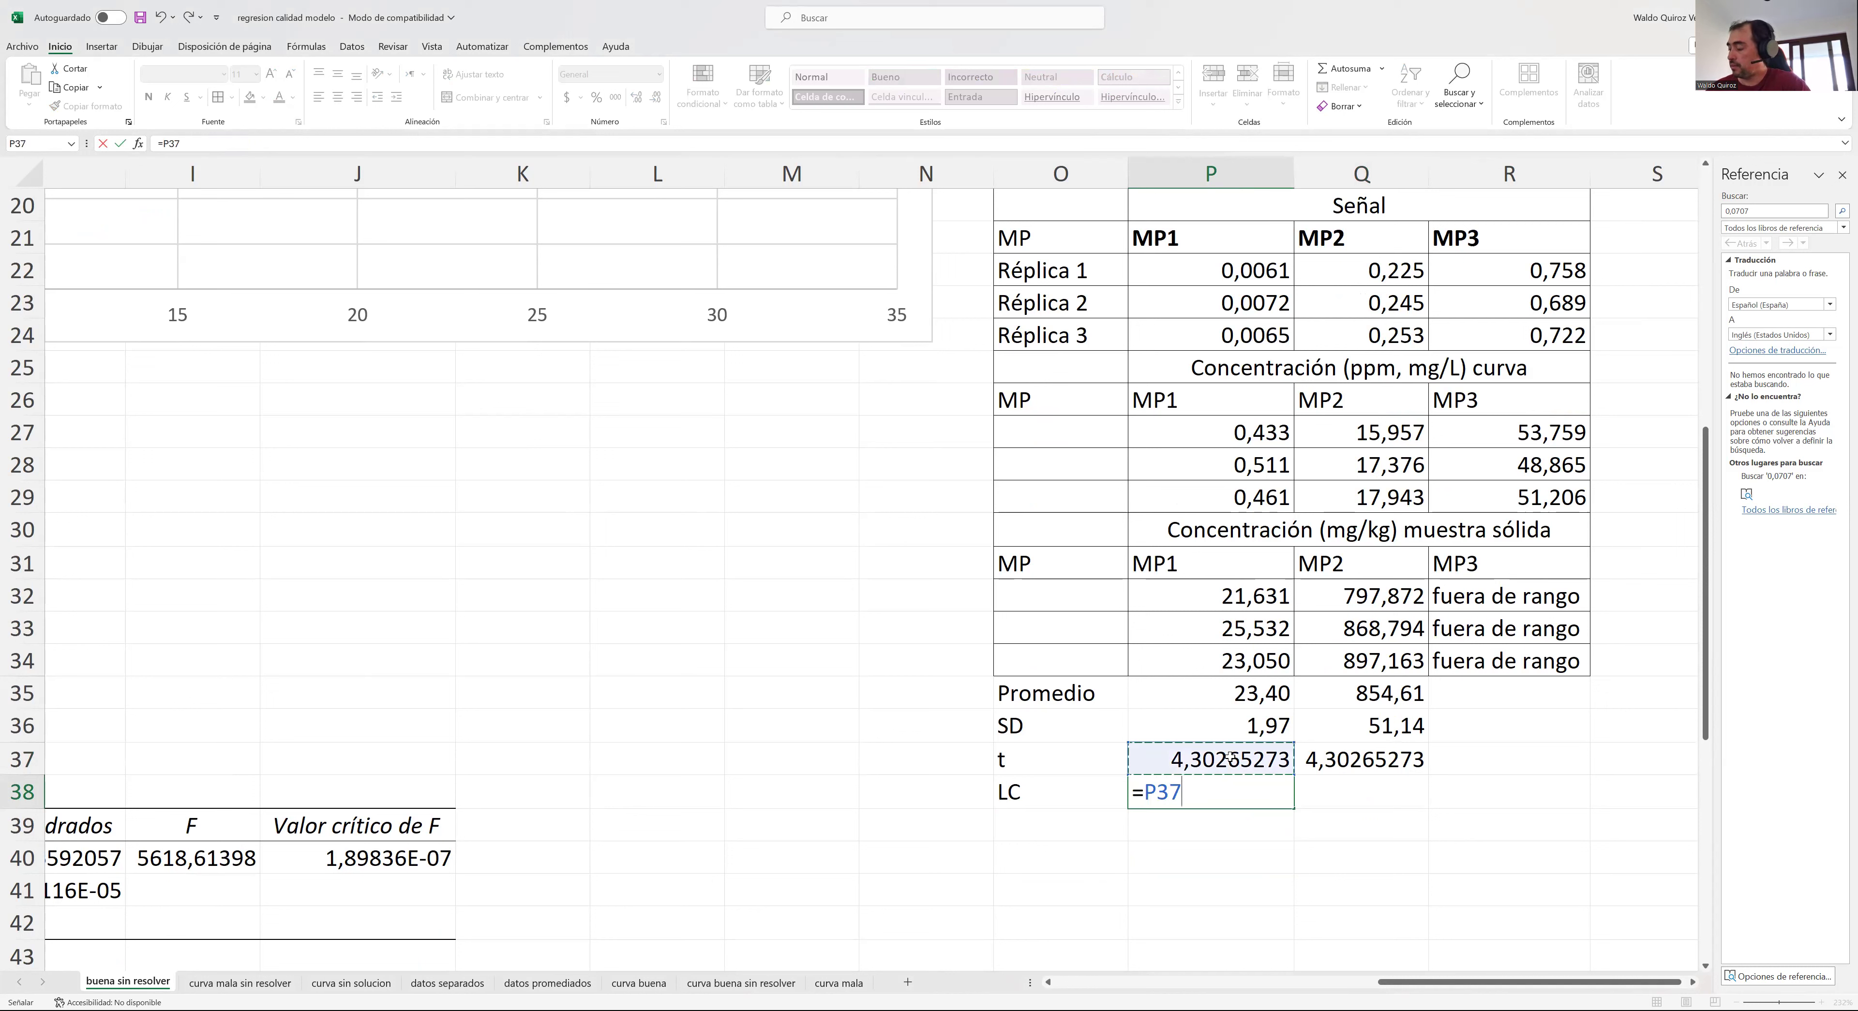
{"action": "type", "text": "*"}
{"action": "left_click", "coordinate": [1201, 730]}
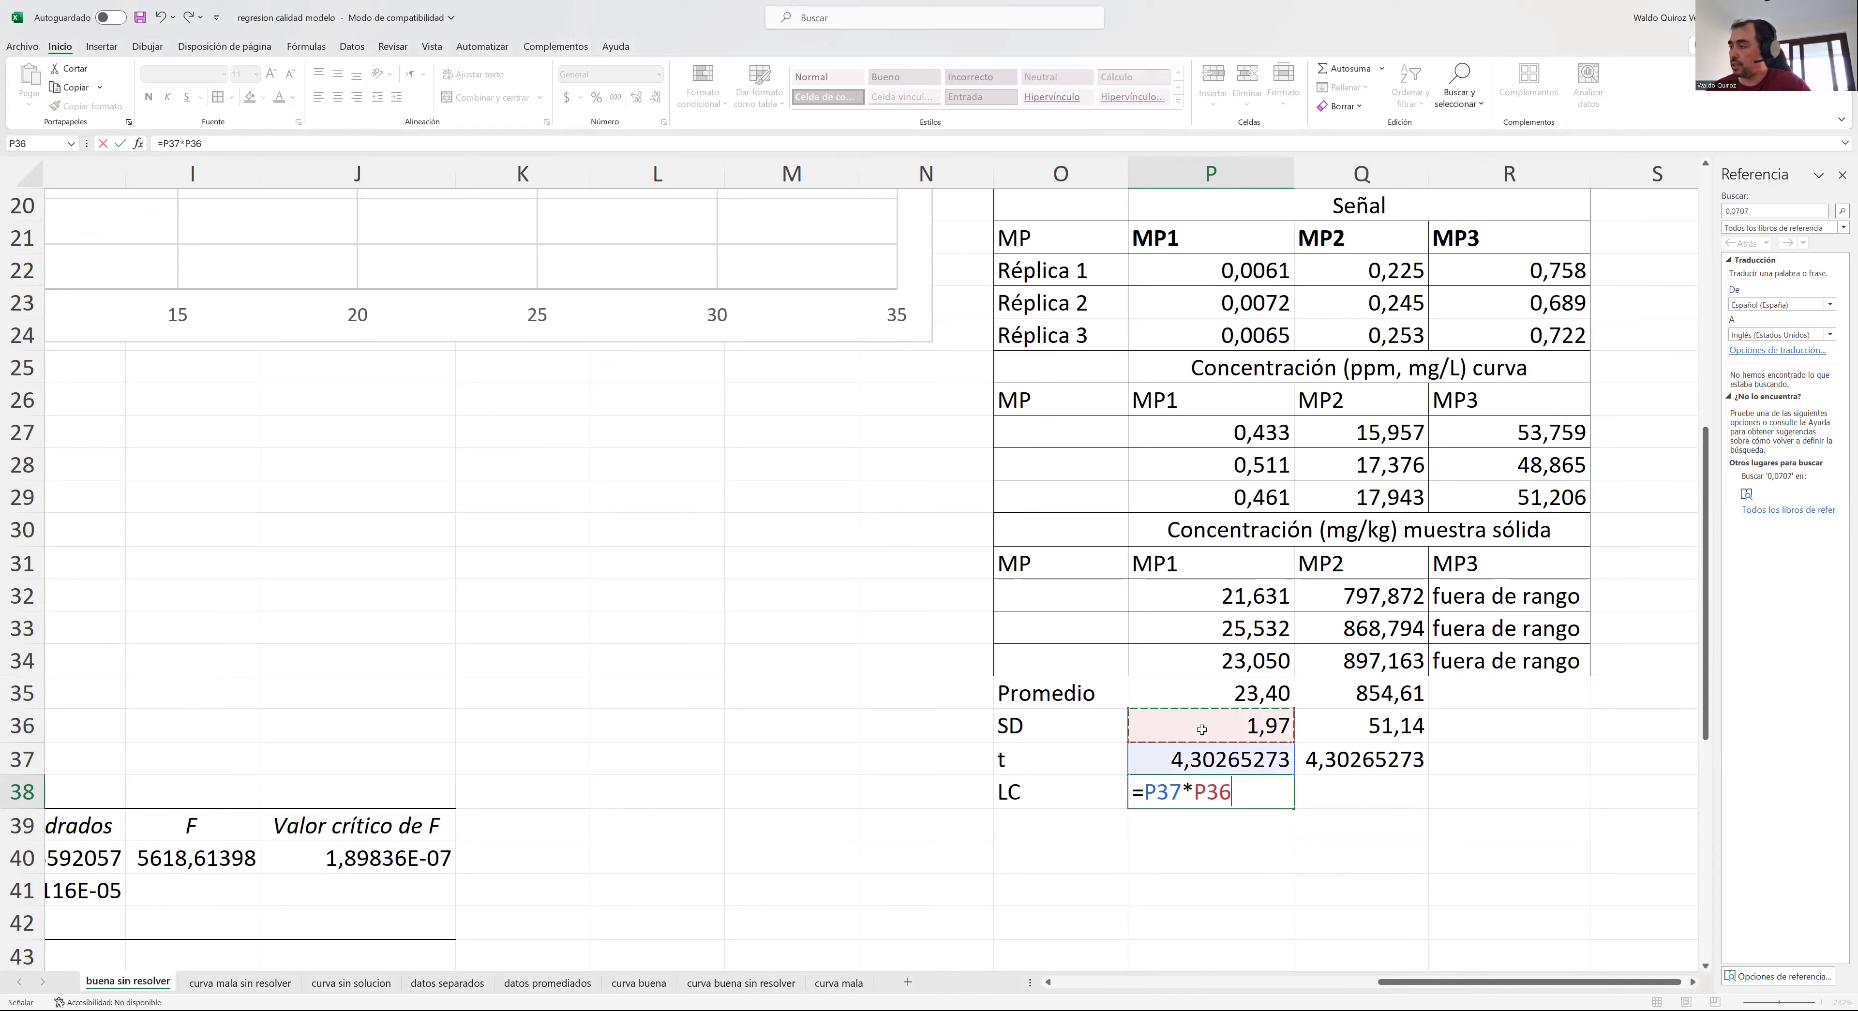
{"action": "type", "text": "/"}
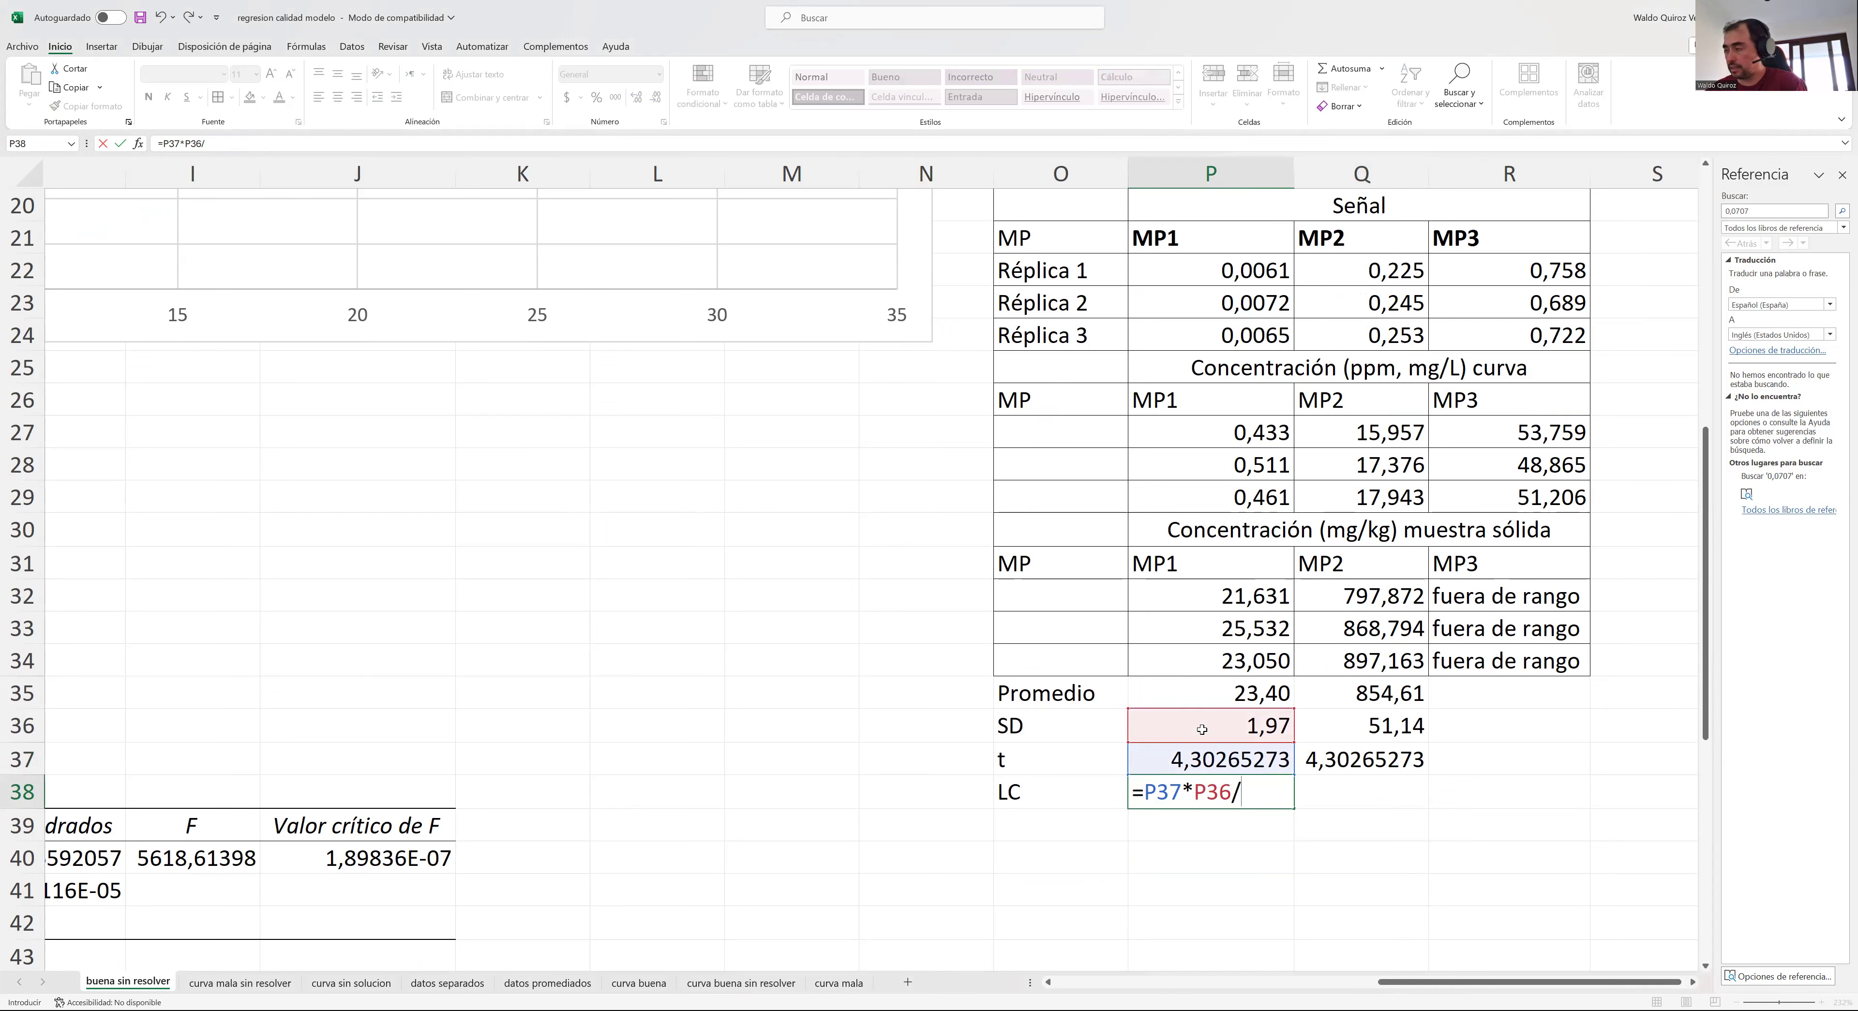
{"action": "type", "text": "raiz"}
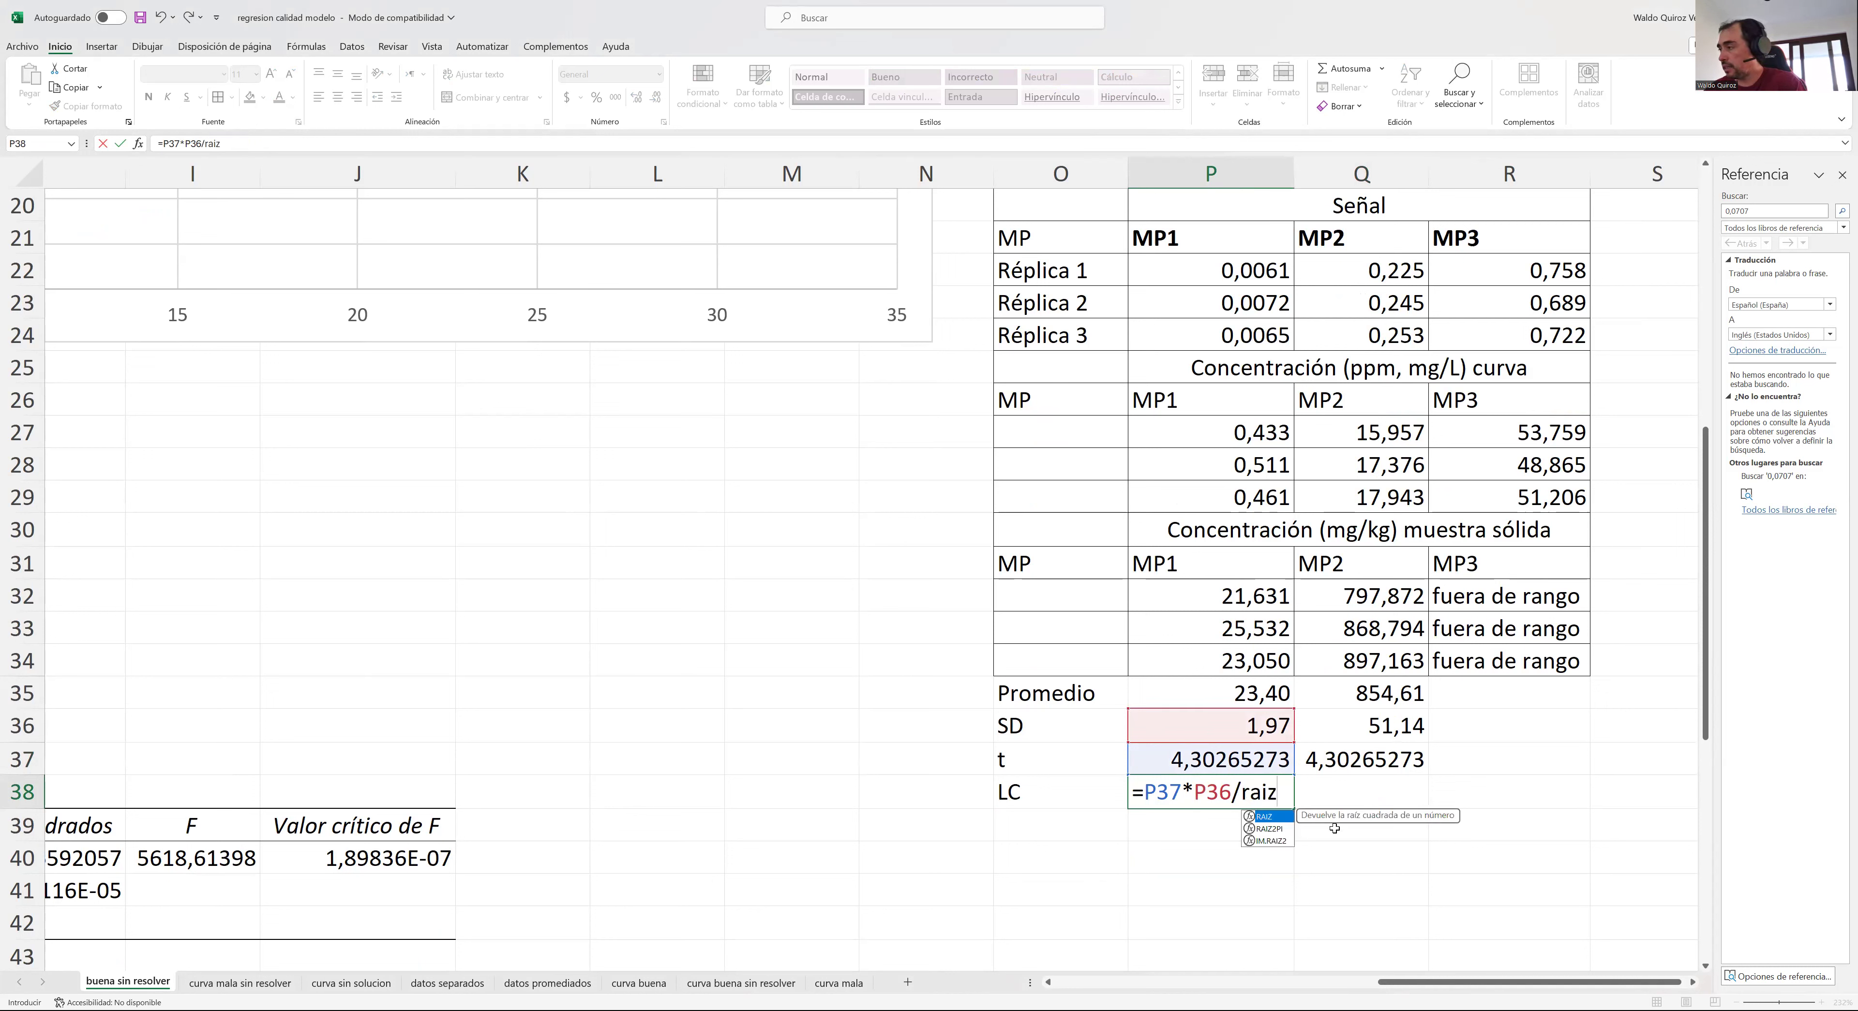
{"action": "left_click", "coordinate": [1270, 818]}
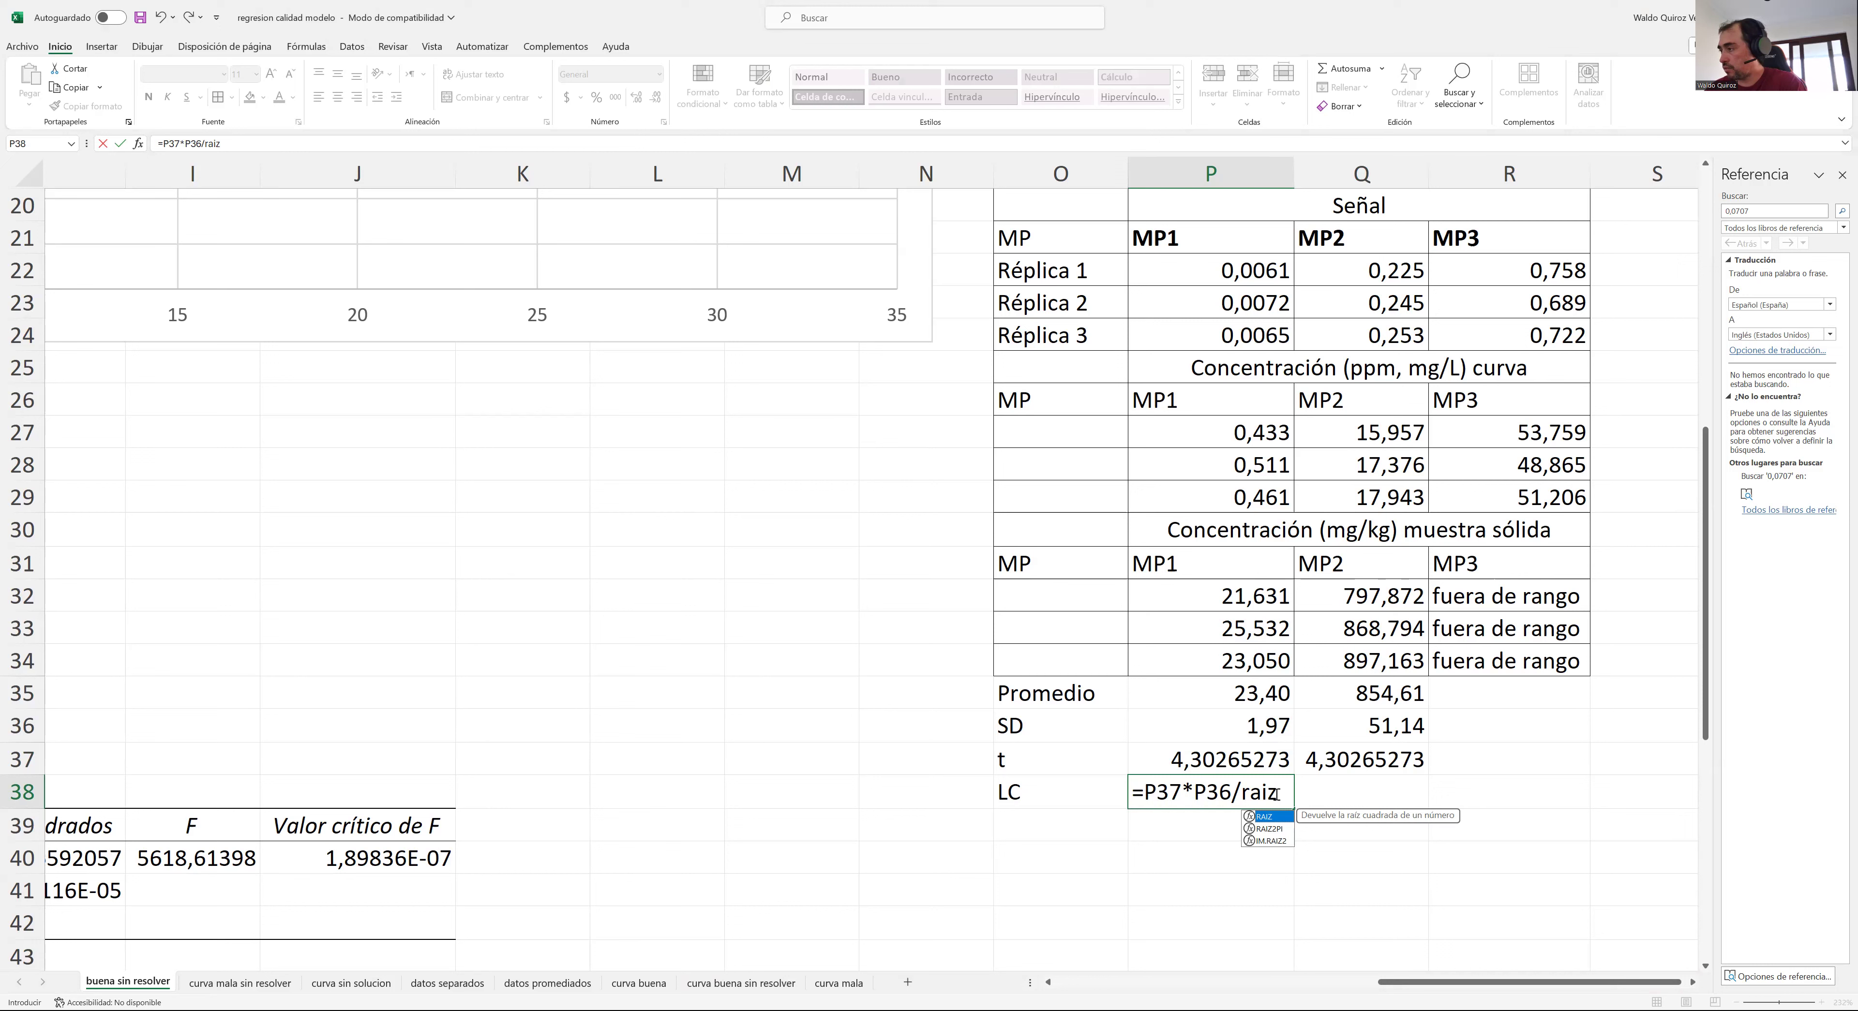
{"action": "double_click", "coordinate": [1267, 818]}
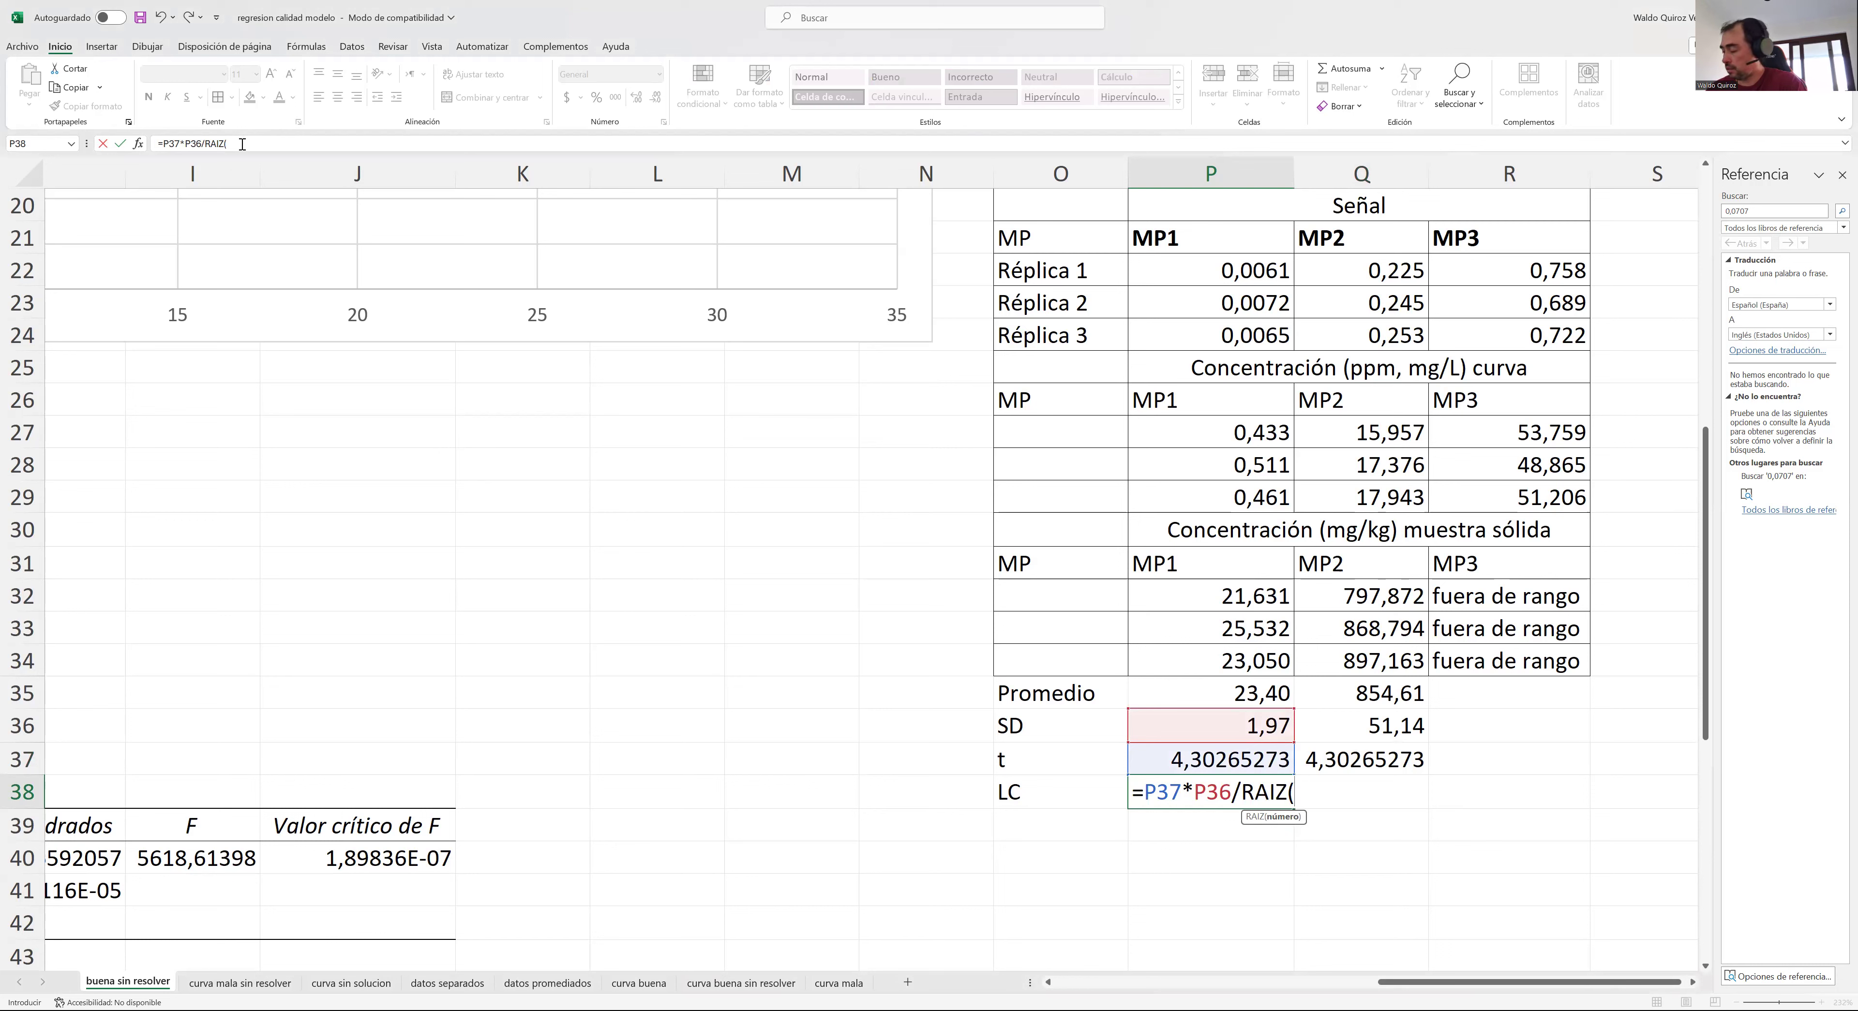
{"action": "type", "text": "3"}
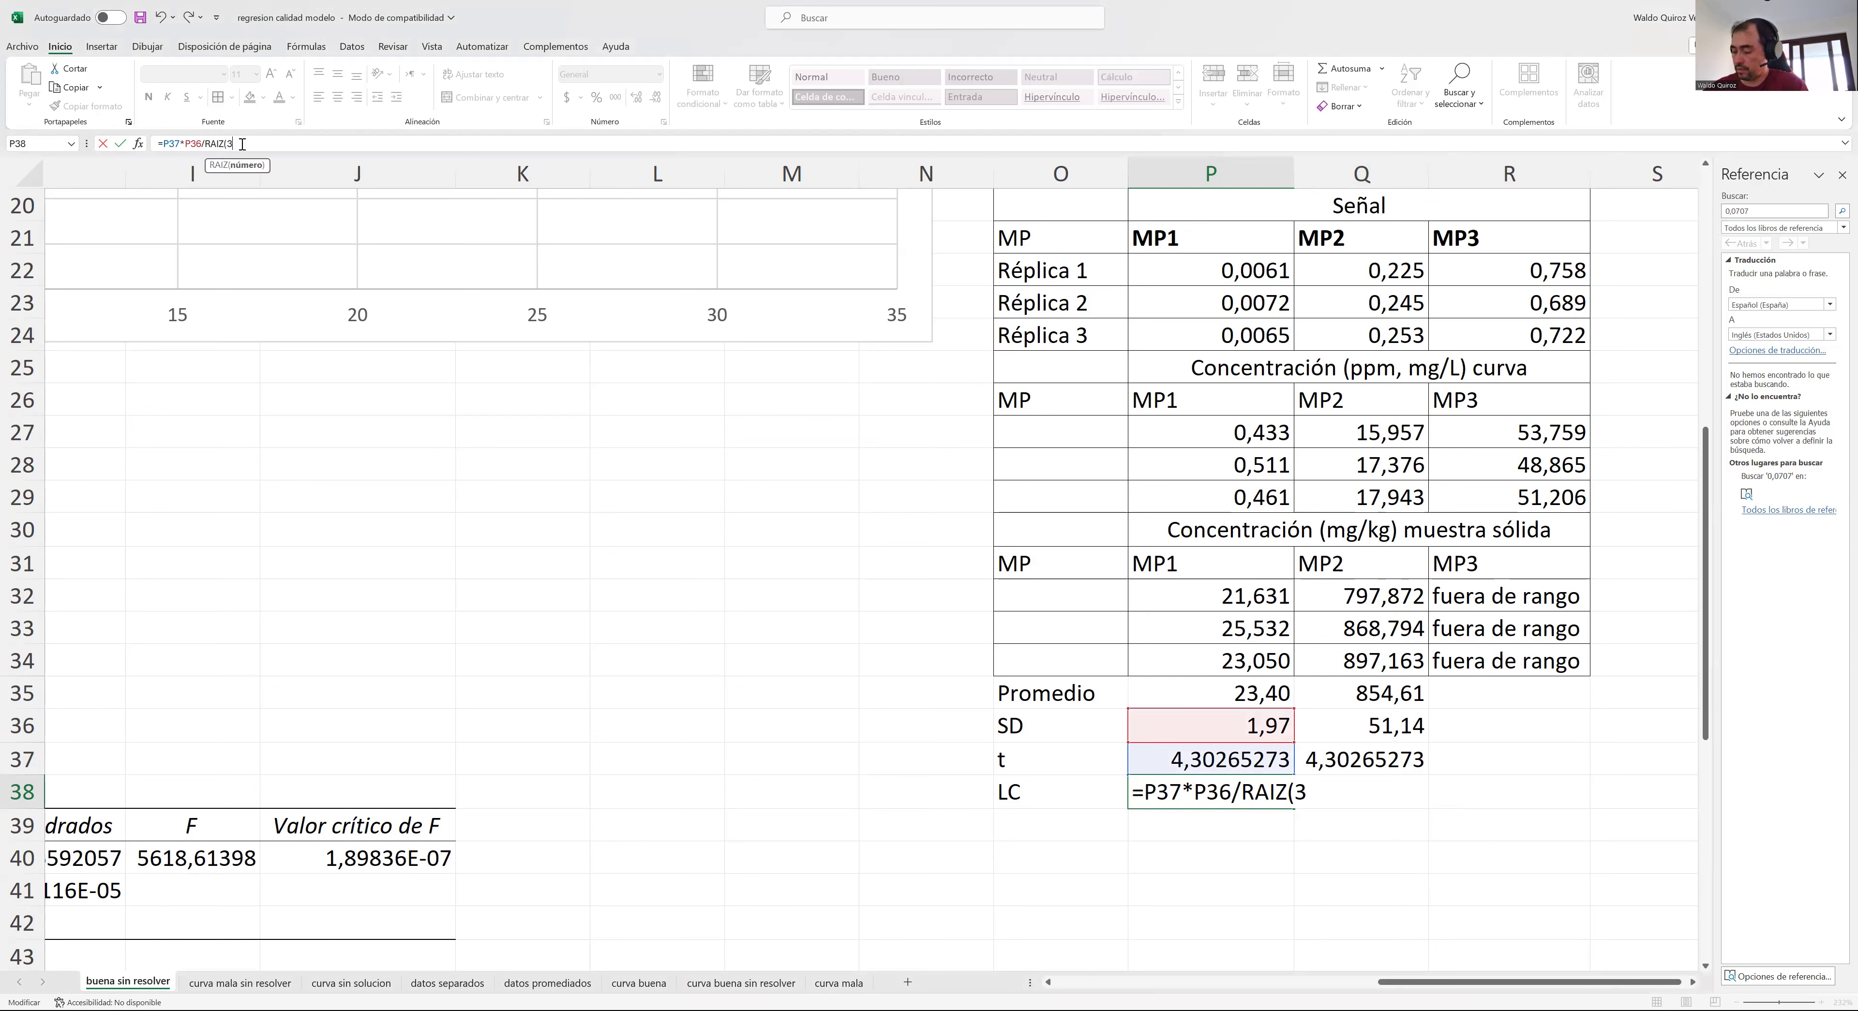
{"action": "type", "text": ")"}
{"action": "key", "text": "Return"}
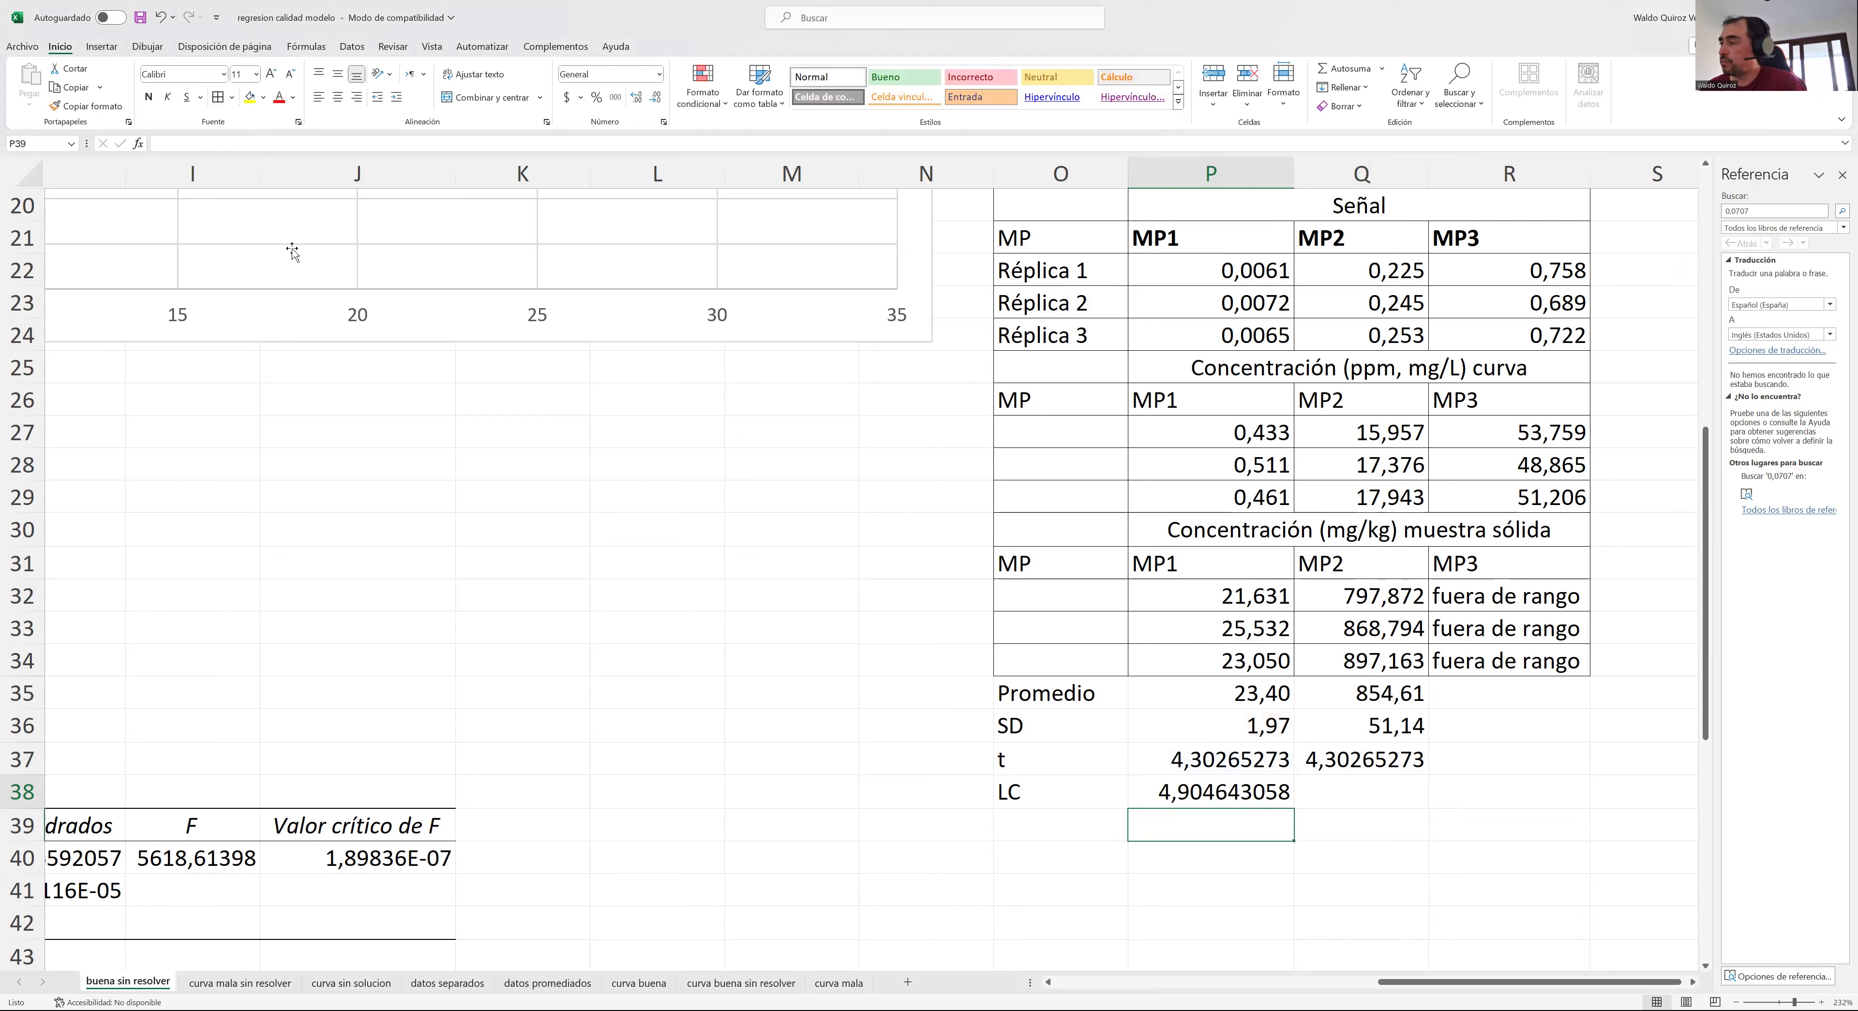
- Extend the LC formula from P38 to MP2 in Q38
{"action": "left_click", "coordinate": [1236, 793]}
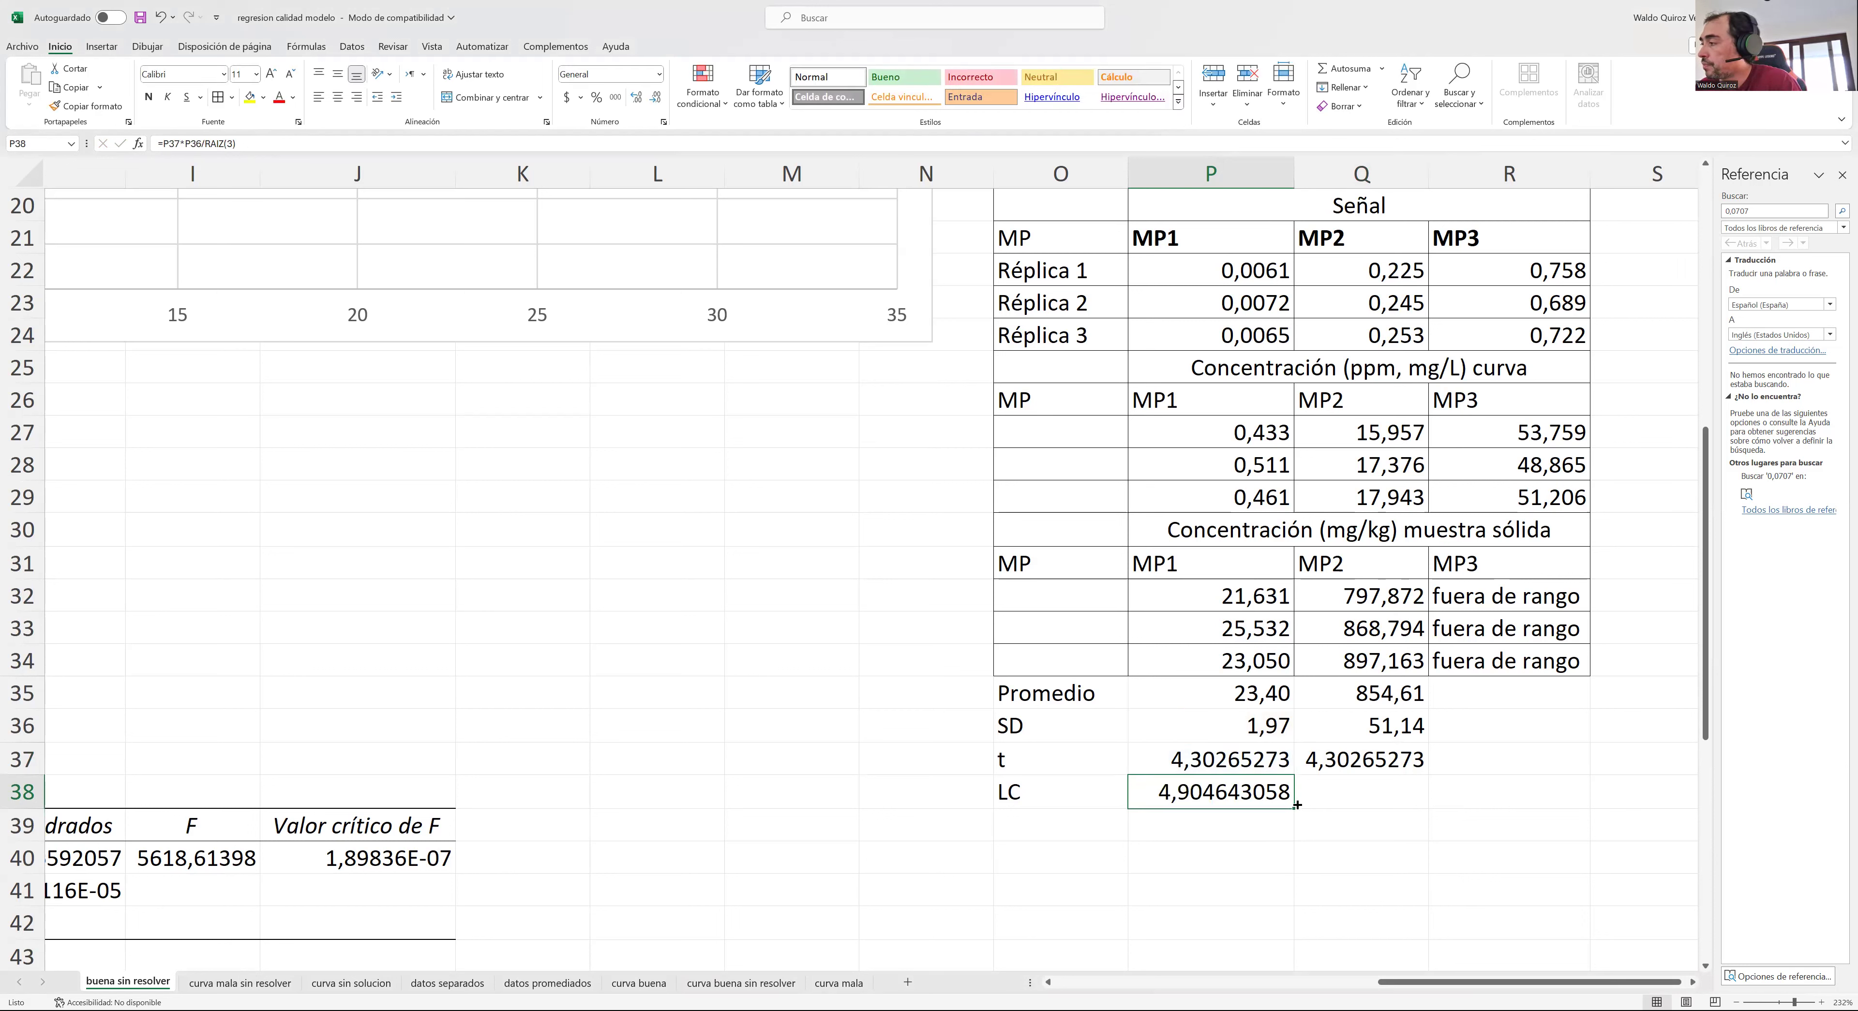
{"action": "left_click_drag", "start_coordinate": [1296, 809], "coordinate": [1418, 794]}
{"action": "left_click", "coordinate": [1373, 859]}
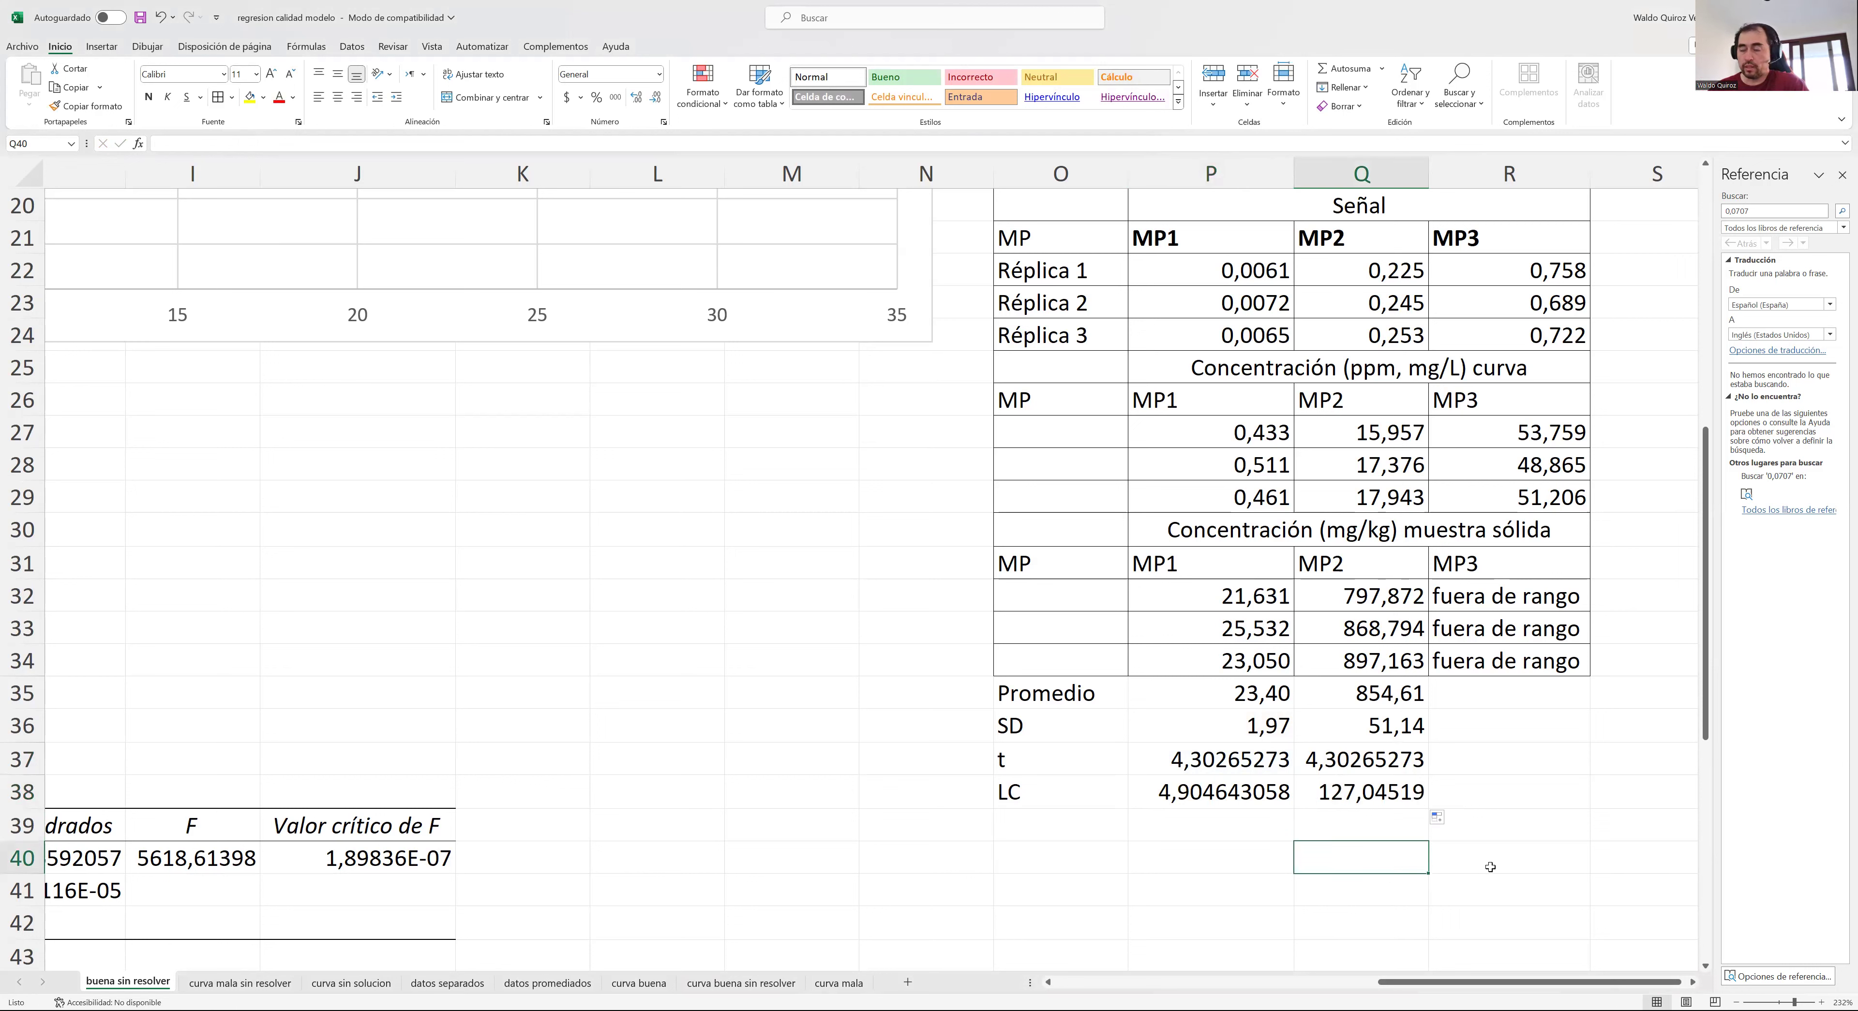
- Format MP1's LC in P38 to show no decimal places
{"action": "left_click", "coordinate": [1204, 793]}
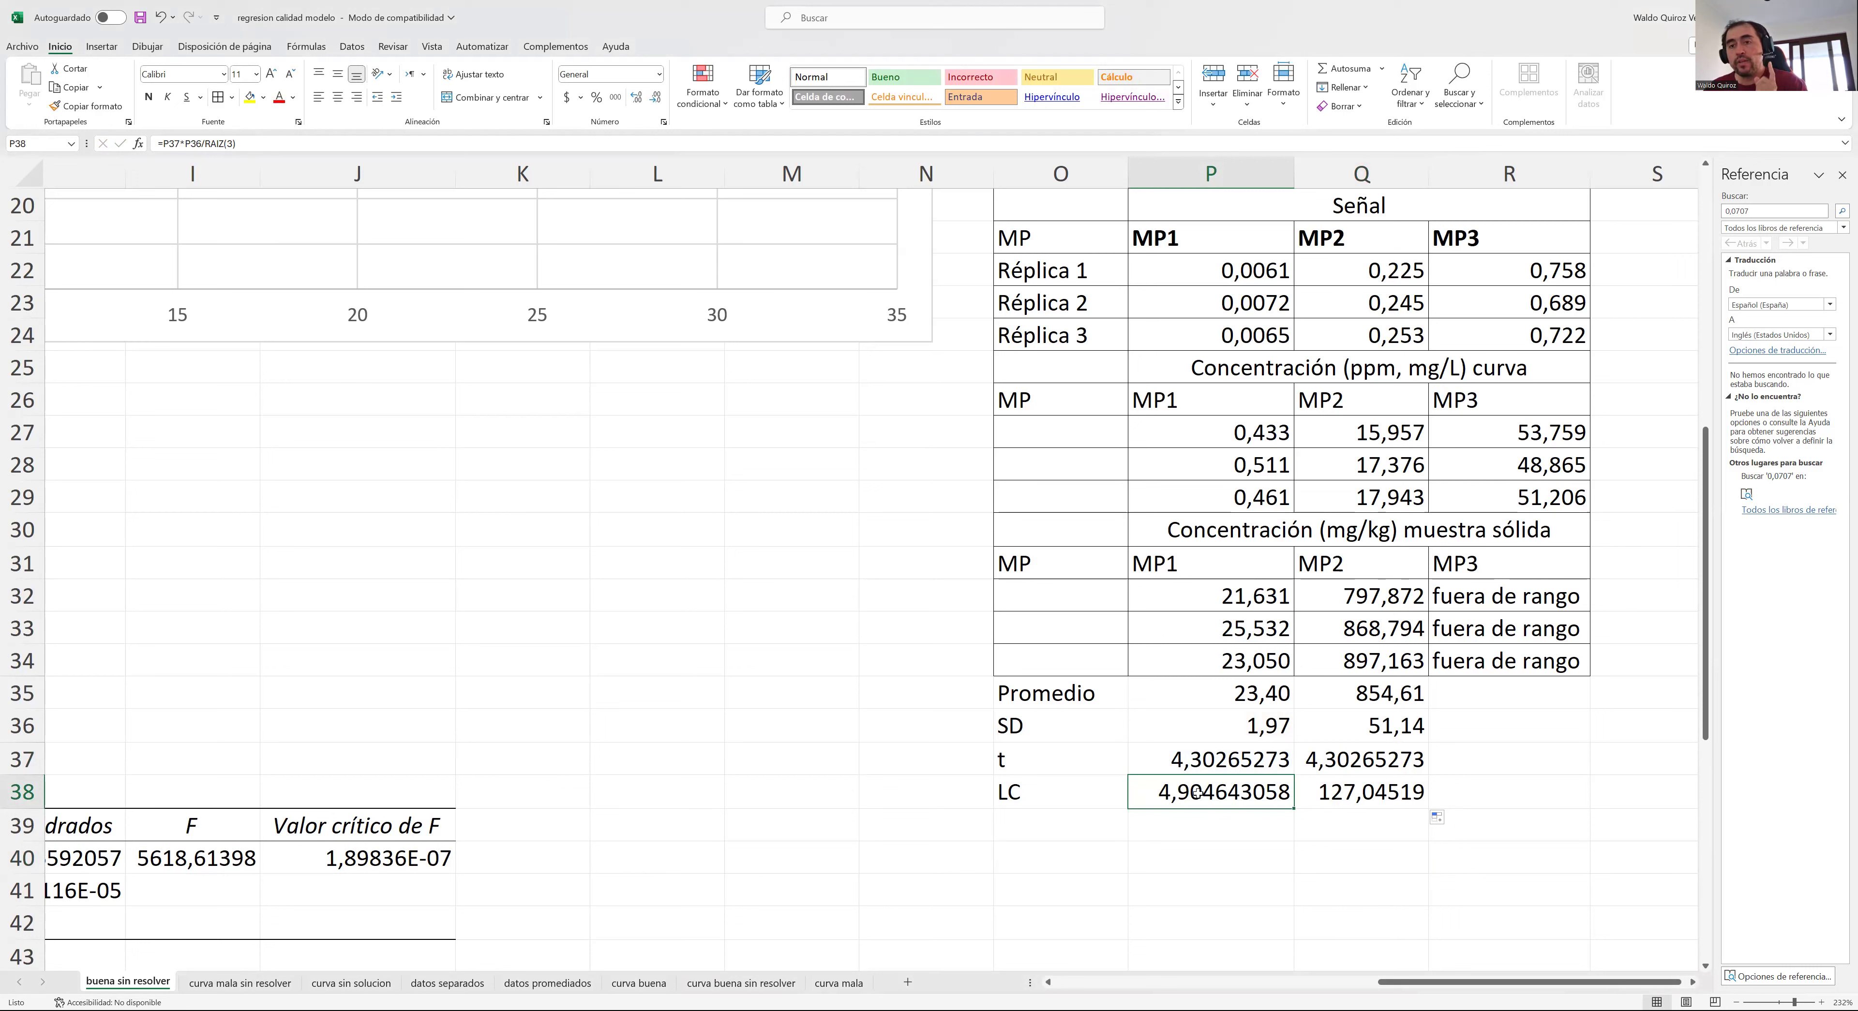
{"action": "left_click", "coordinate": [656, 99]}
{"action": "left_click", "coordinate": [656, 98]}
{"action": "left_click", "coordinate": [656, 98]}
{"action": "left_click", "coordinate": [655, 99]}
{"action": "left_click", "coordinate": [656, 98]}
{"action": "left_click", "coordinate": [656, 98]}
{"action": "left_click", "coordinate": [655, 98]}
{"action": "left_click", "coordinate": [656, 99]}
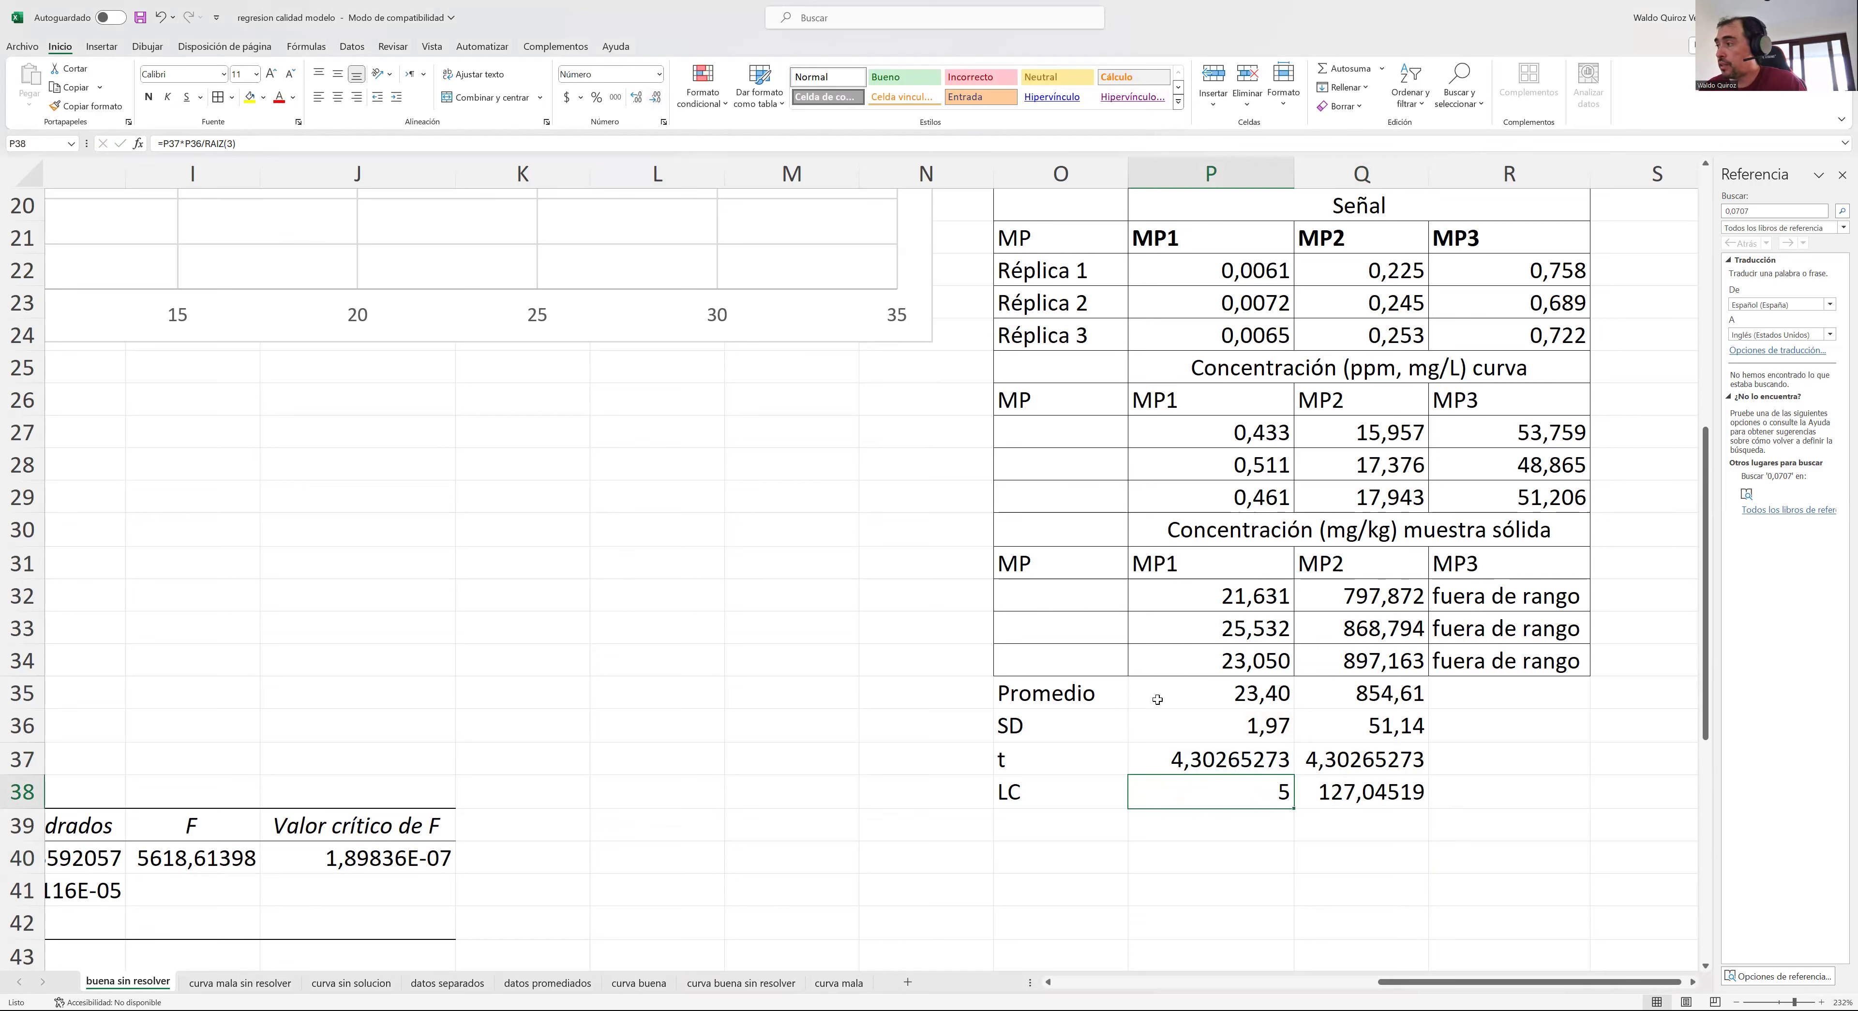
- Format MP1's average in P35 to show no decimal places, matching its LC
{"action": "left_click", "coordinate": [1215, 698]}
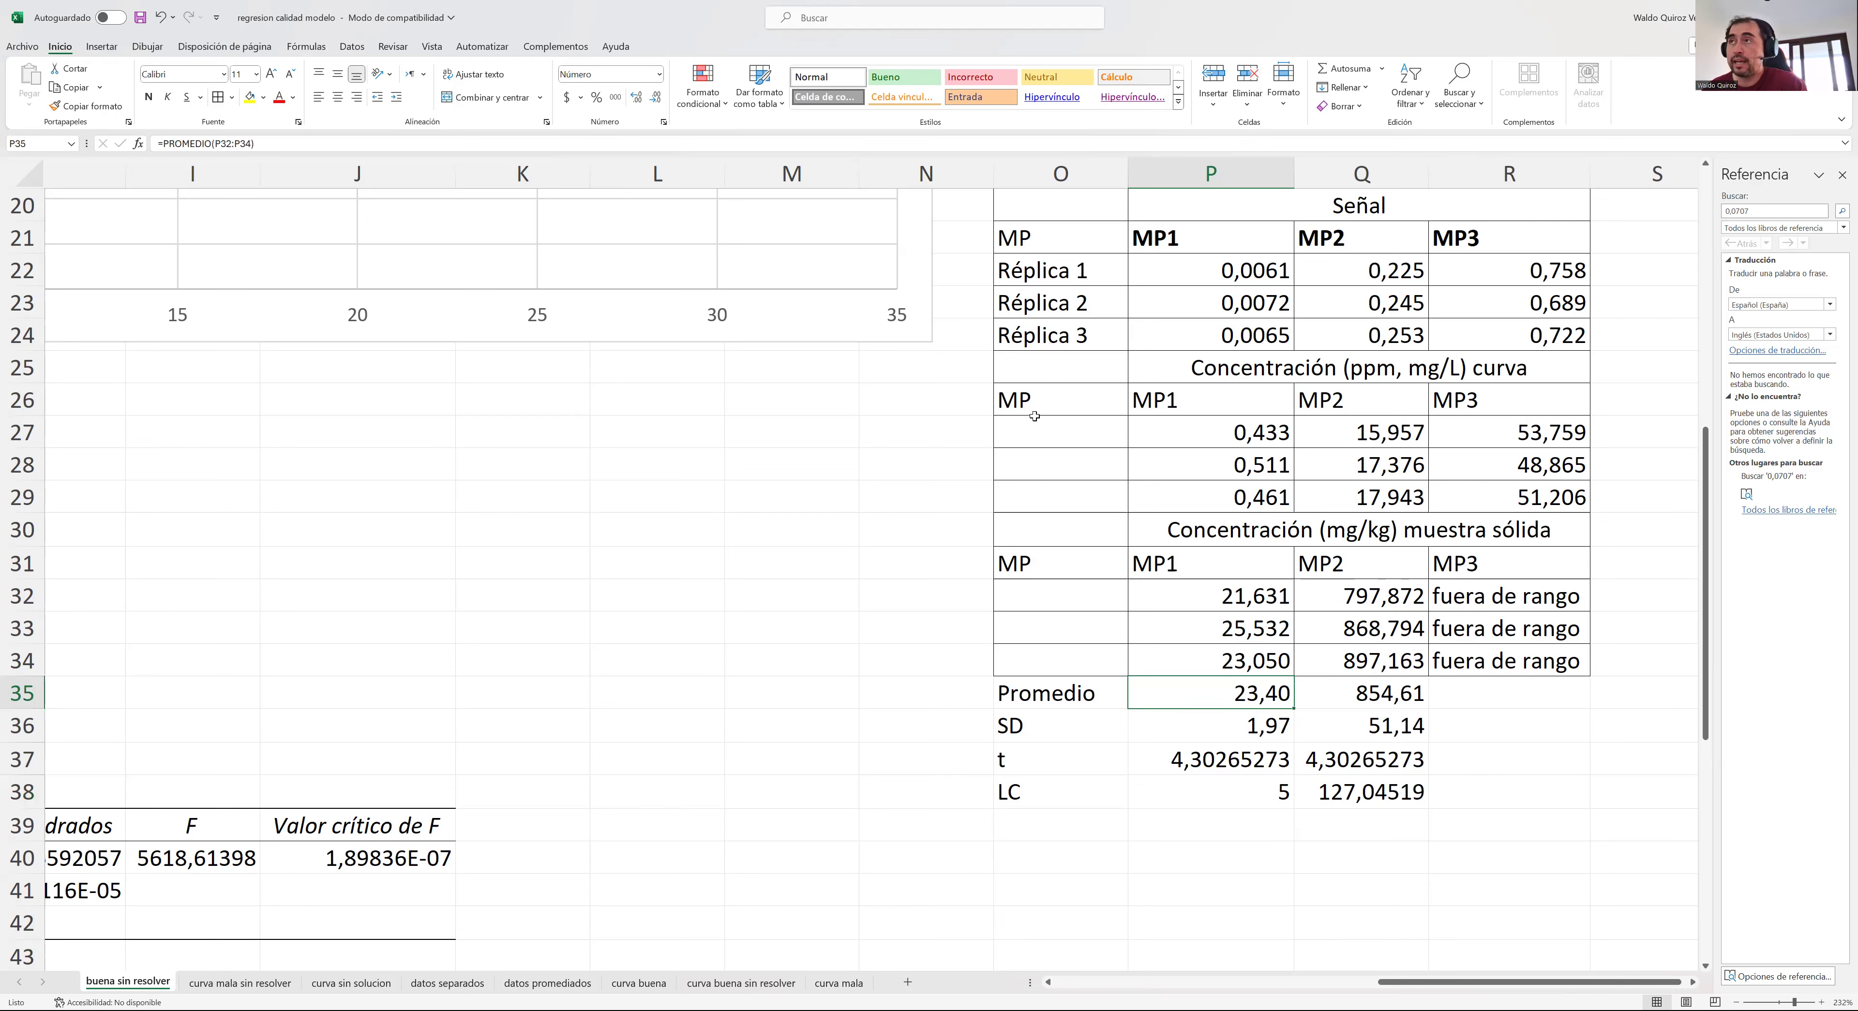
{"action": "left_click", "coordinate": [654, 101]}
{"action": "left_click", "coordinate": [655, 101]}
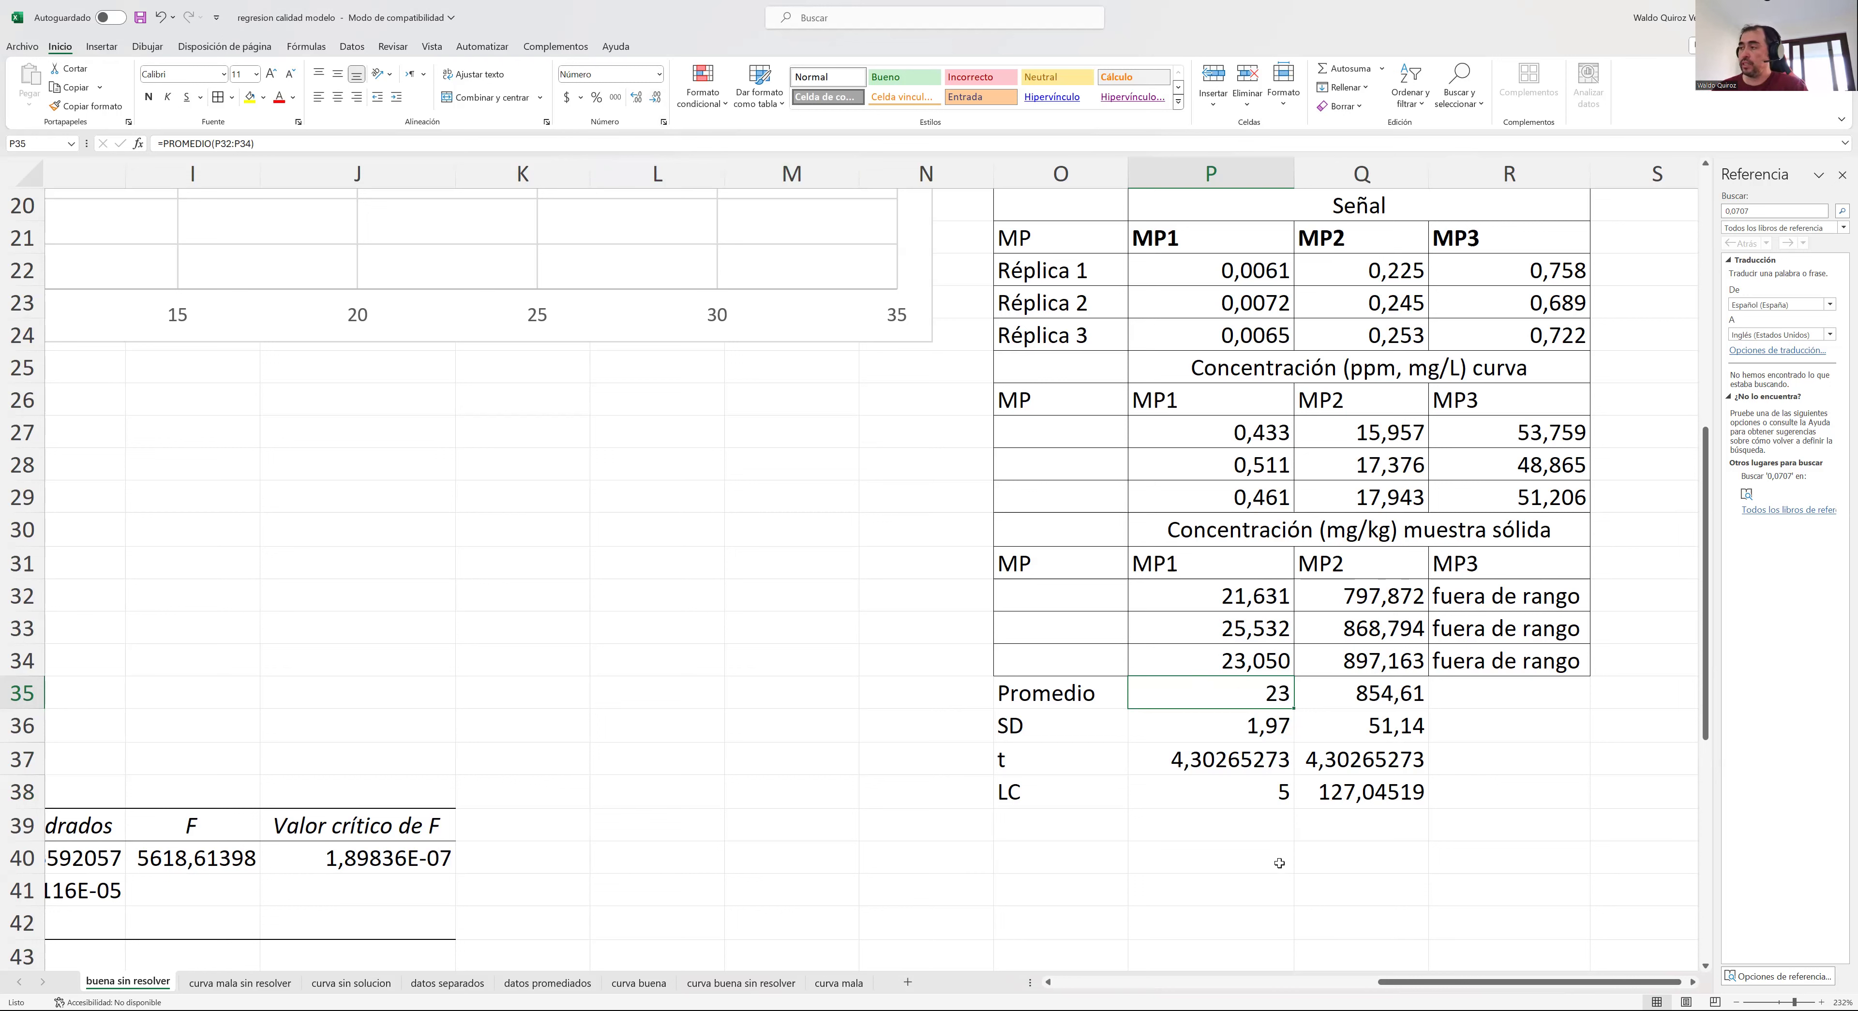
{"action": "left_click", "coordinate": [1512, 767]}
{"action": "left_click", "coordinate": [1246, 698]}
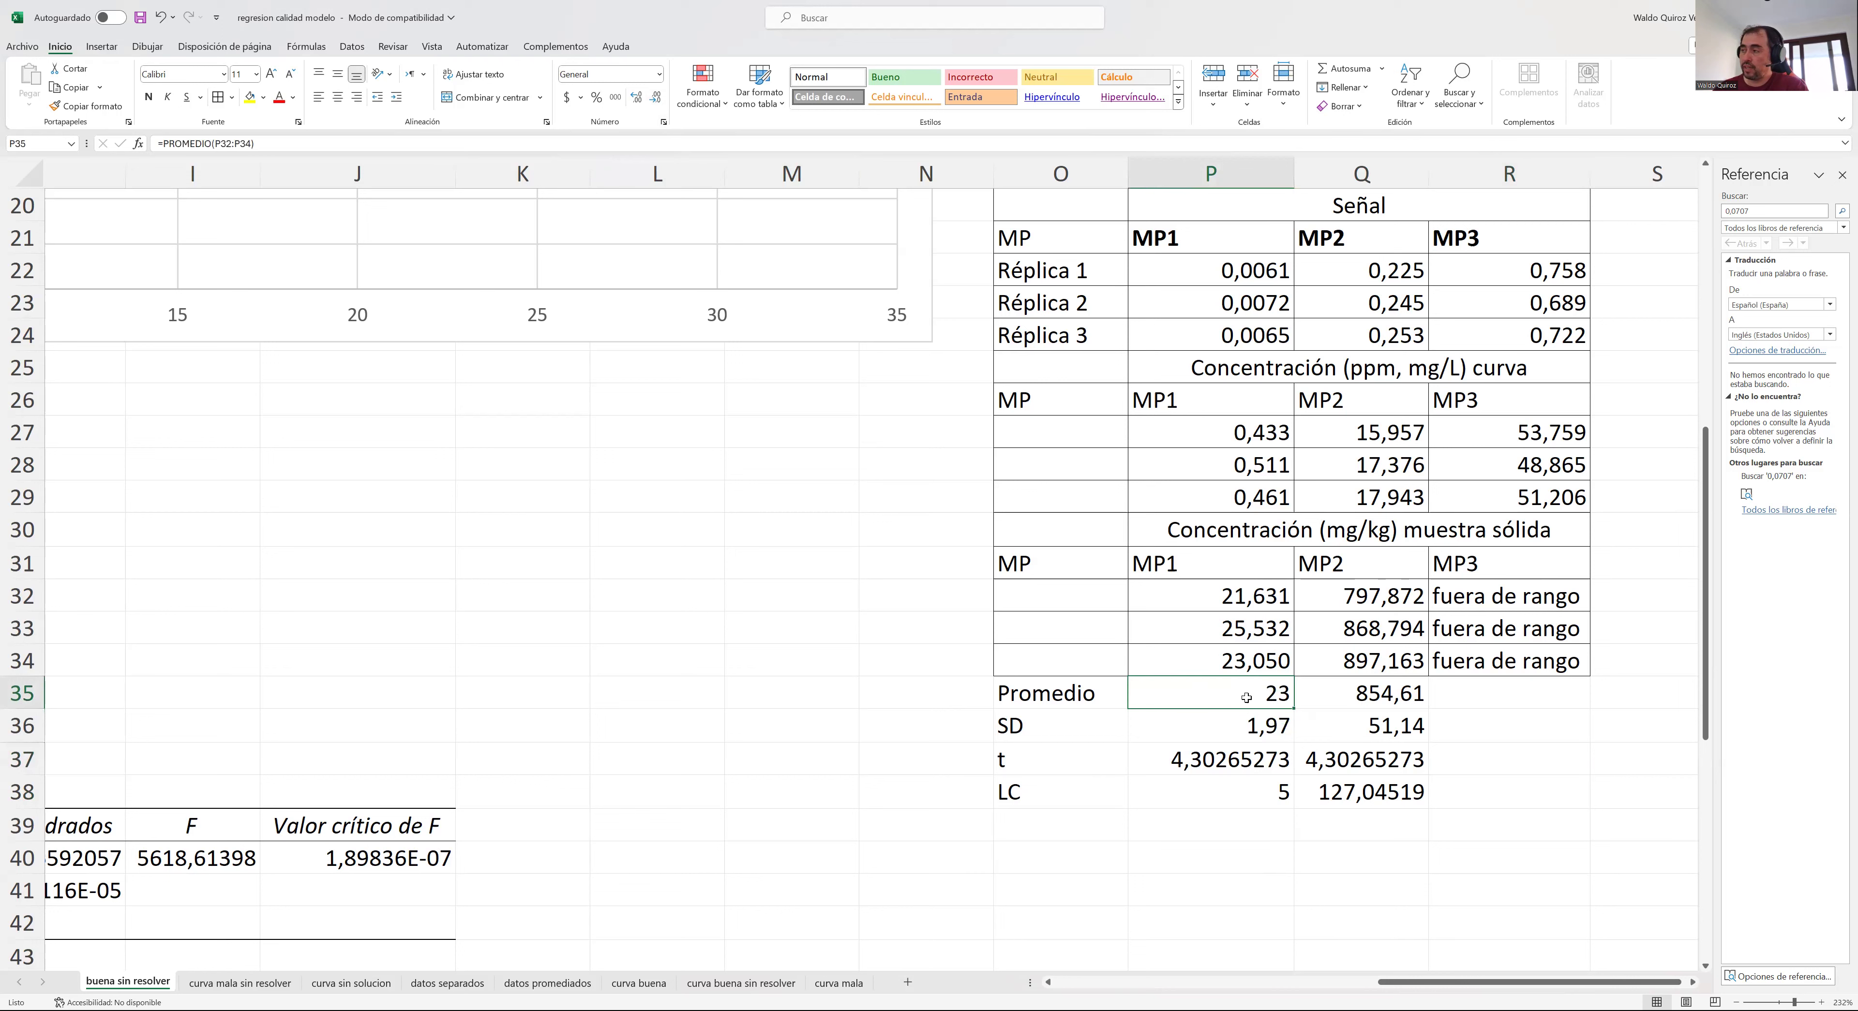
{"action": "left_click", "coordinate": [1251, 802]}
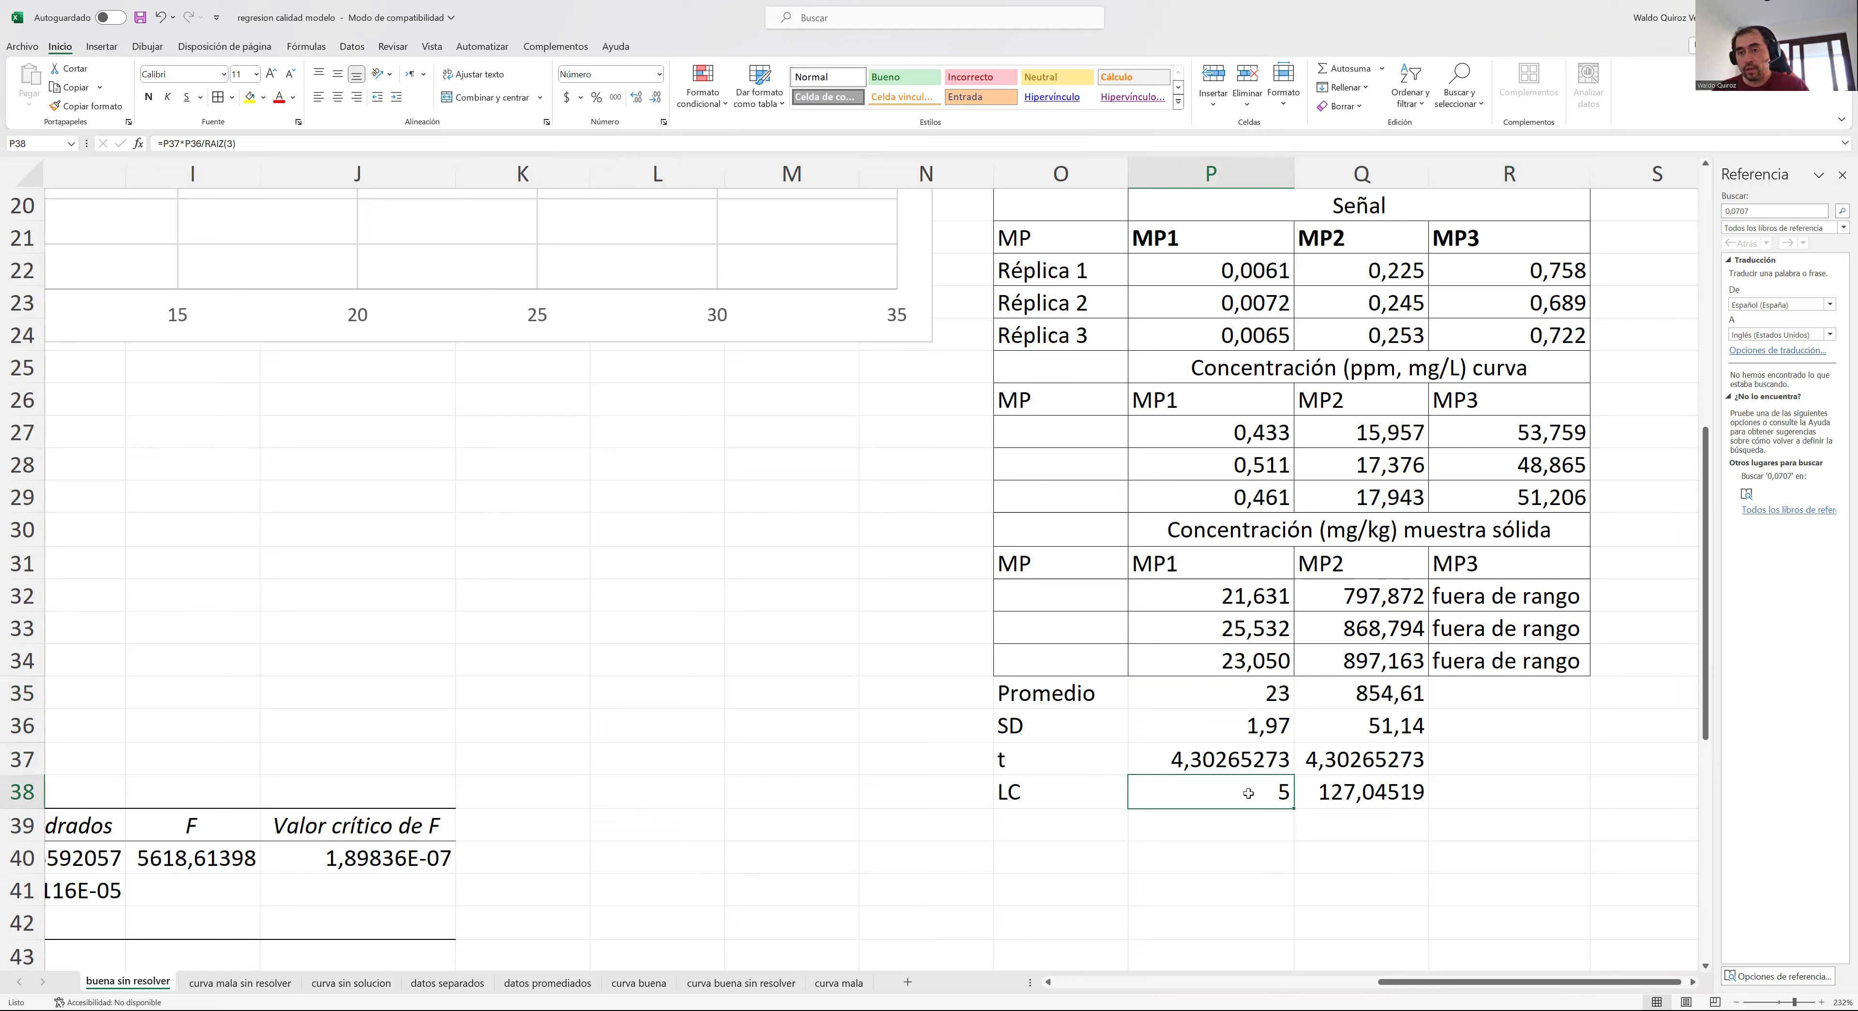
- Format MP2's average in Q35 and its LC in Q38 to show no decimal places
{"action": "left_click", "coordinate": [1375, 692]}
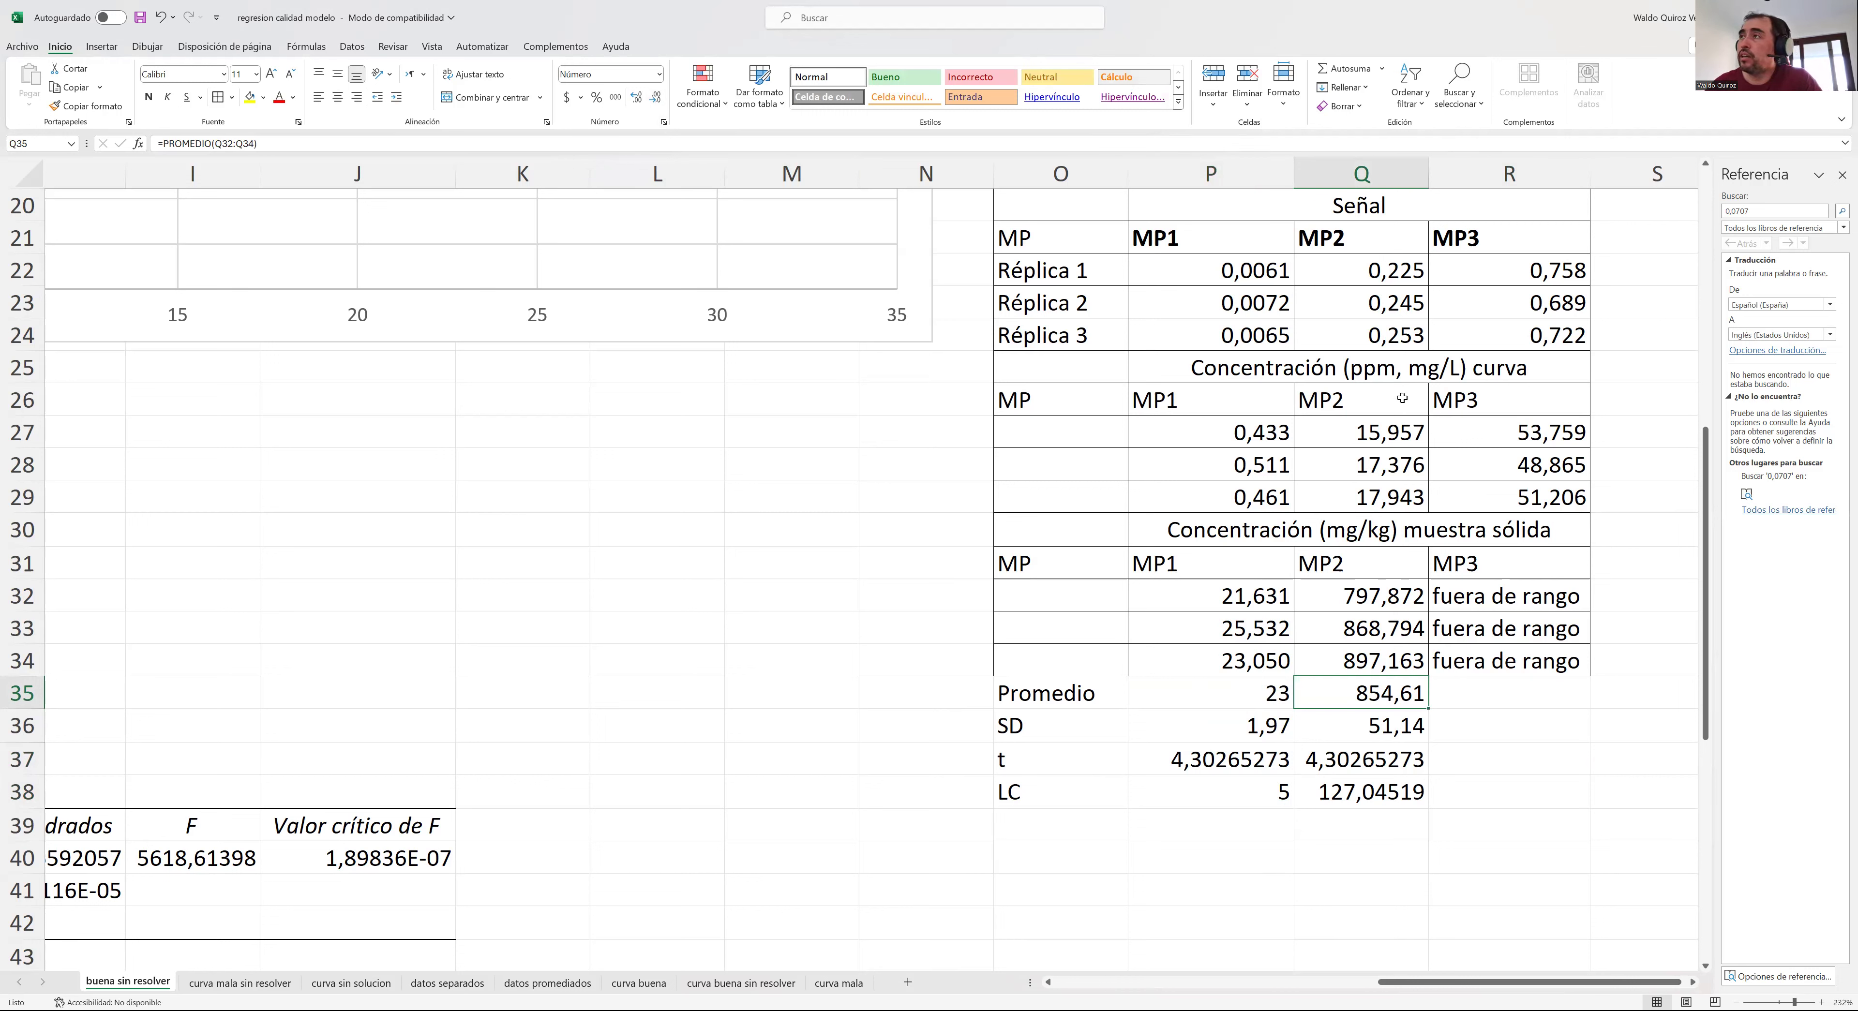
{"action": "left_click", "coordinate": [657, 102]}
{"action": "left_click", "coordinate": [1354, 789]}
{"action": "left_click", "coordinate": [652, 98]}
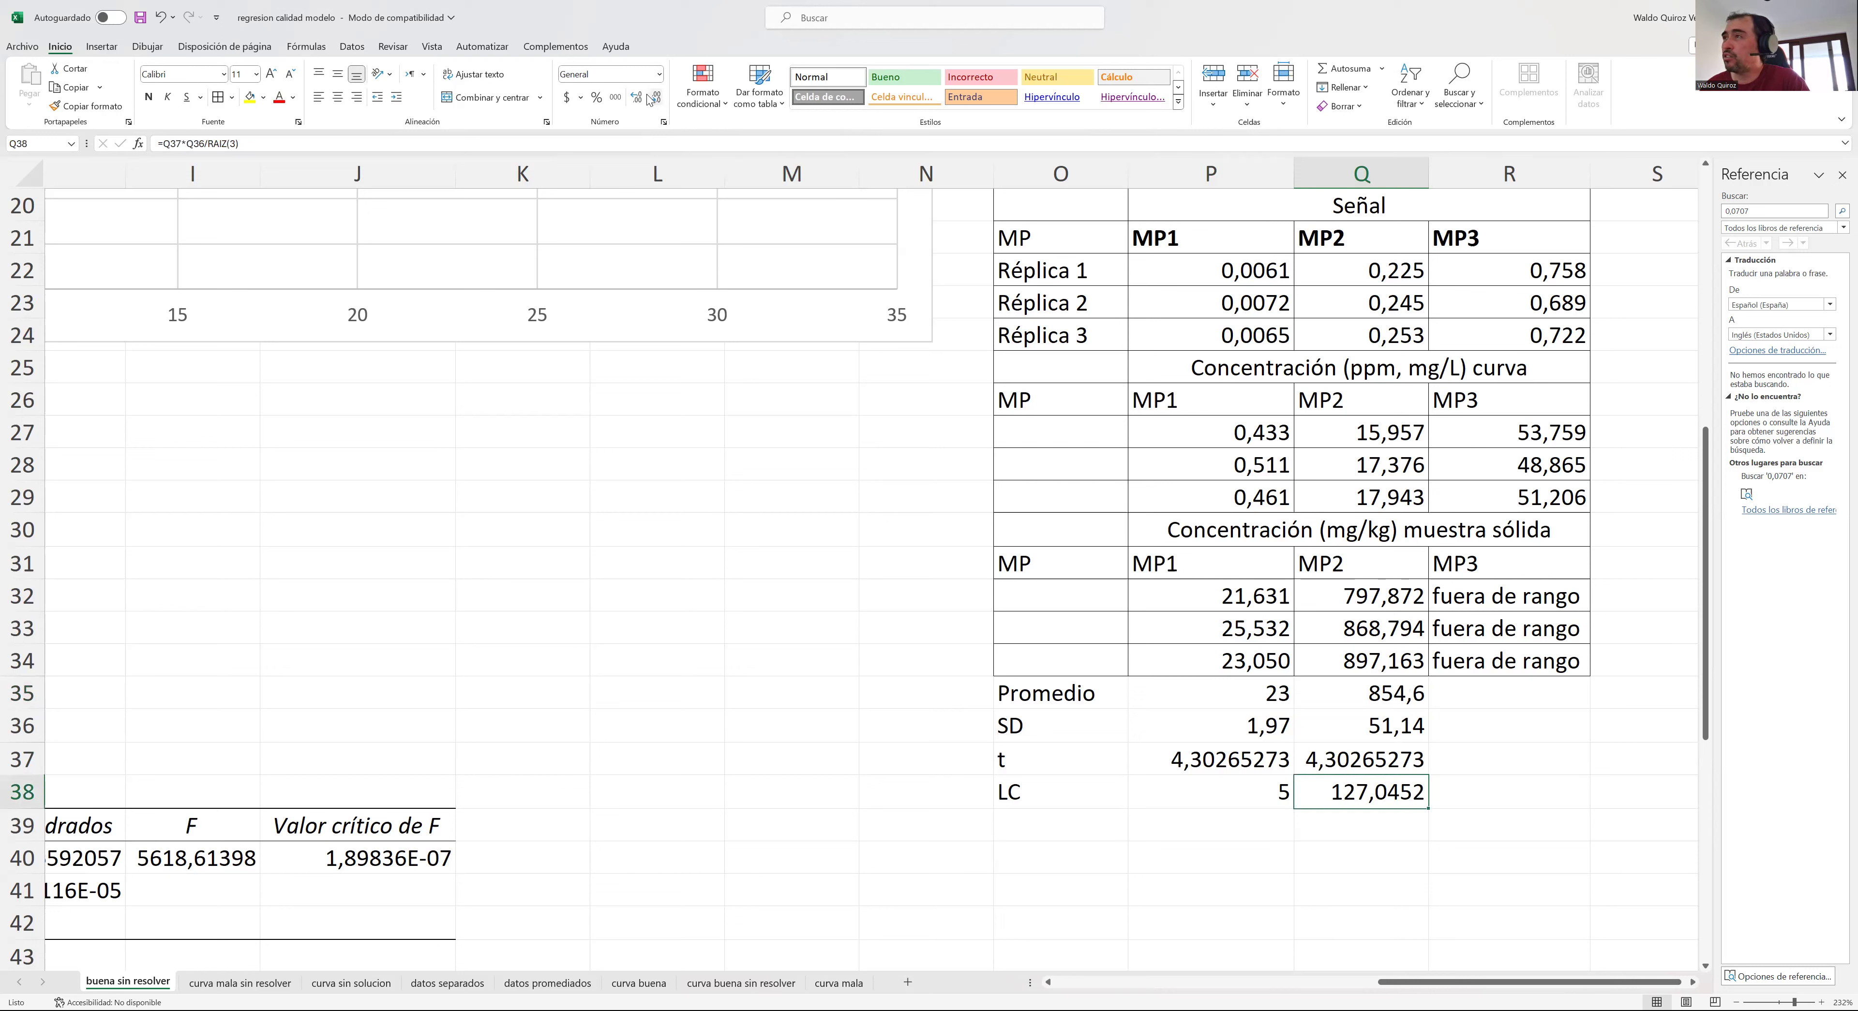
{"action": "left_click", "coordinate": [652, 99]}
{"action": "left_click", "coordinate": [653, 99]}
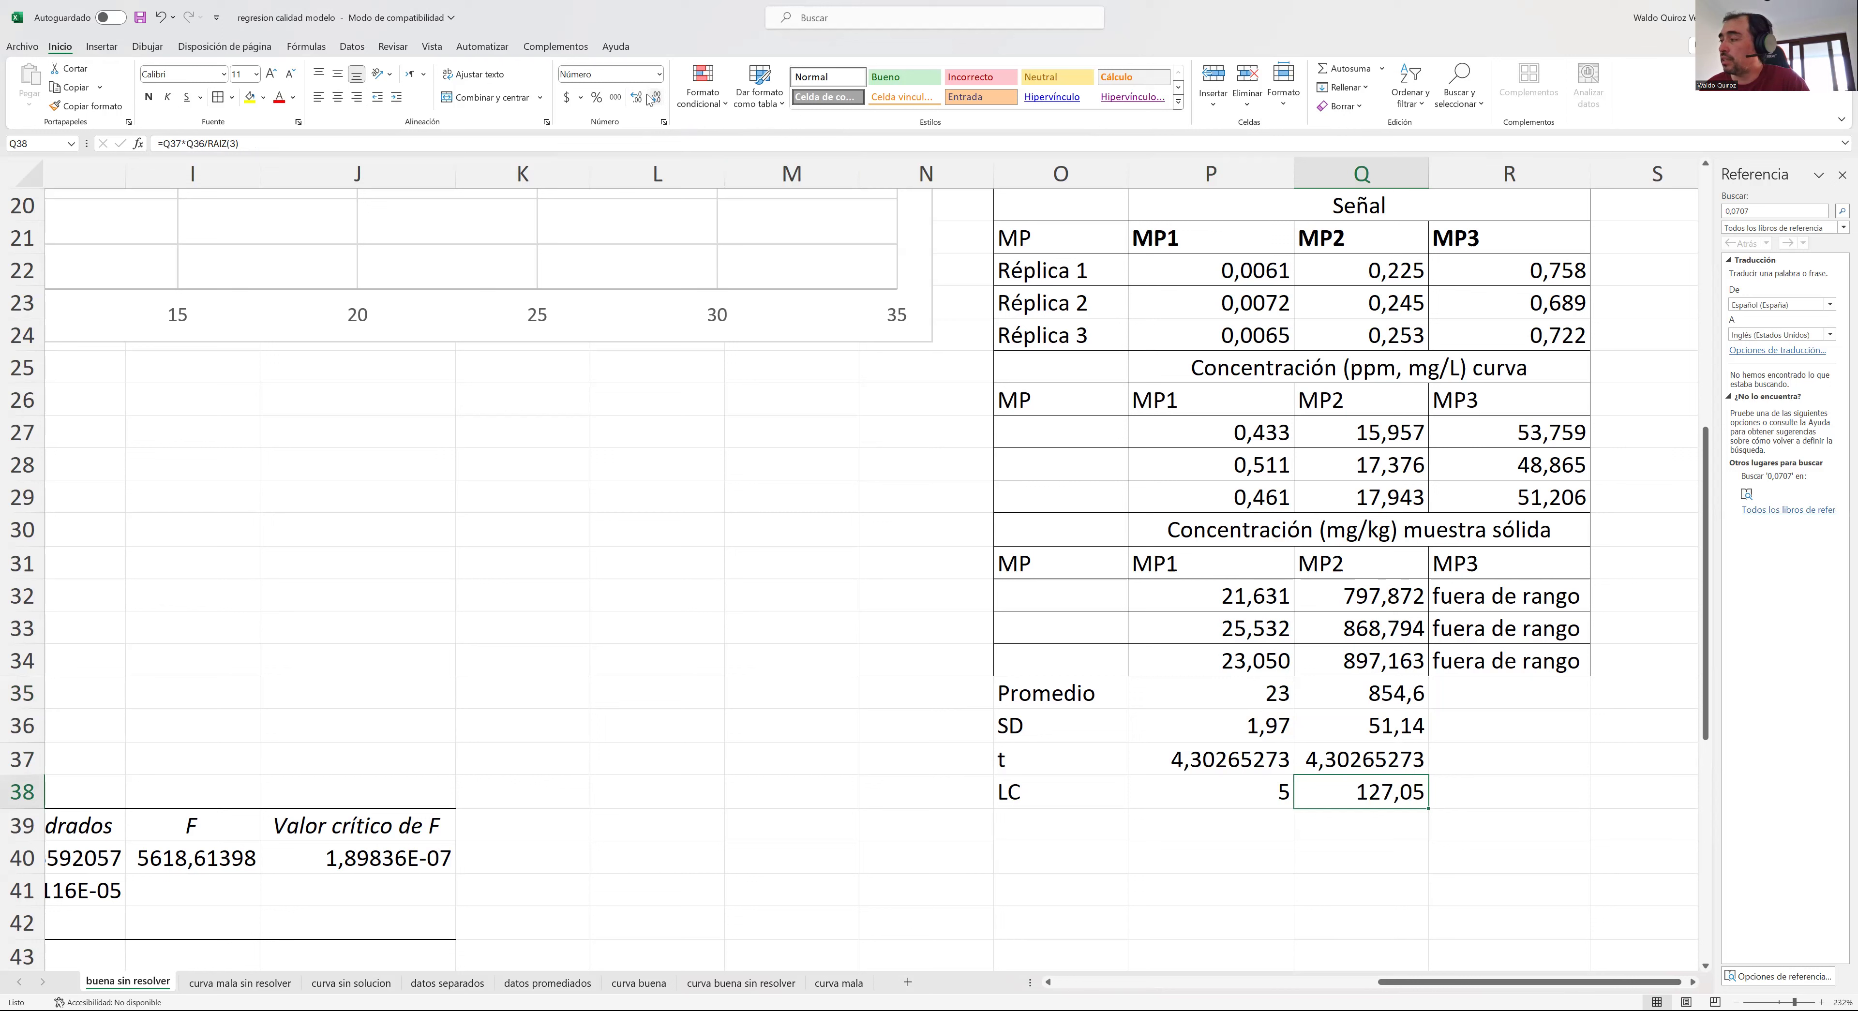
{"action": "left_click", "coordinate": [653, 98]}
{"action": "left_click", "coordinate": [653, 99]}
{"action": "left_click", "coordinate": [1344, 691]}
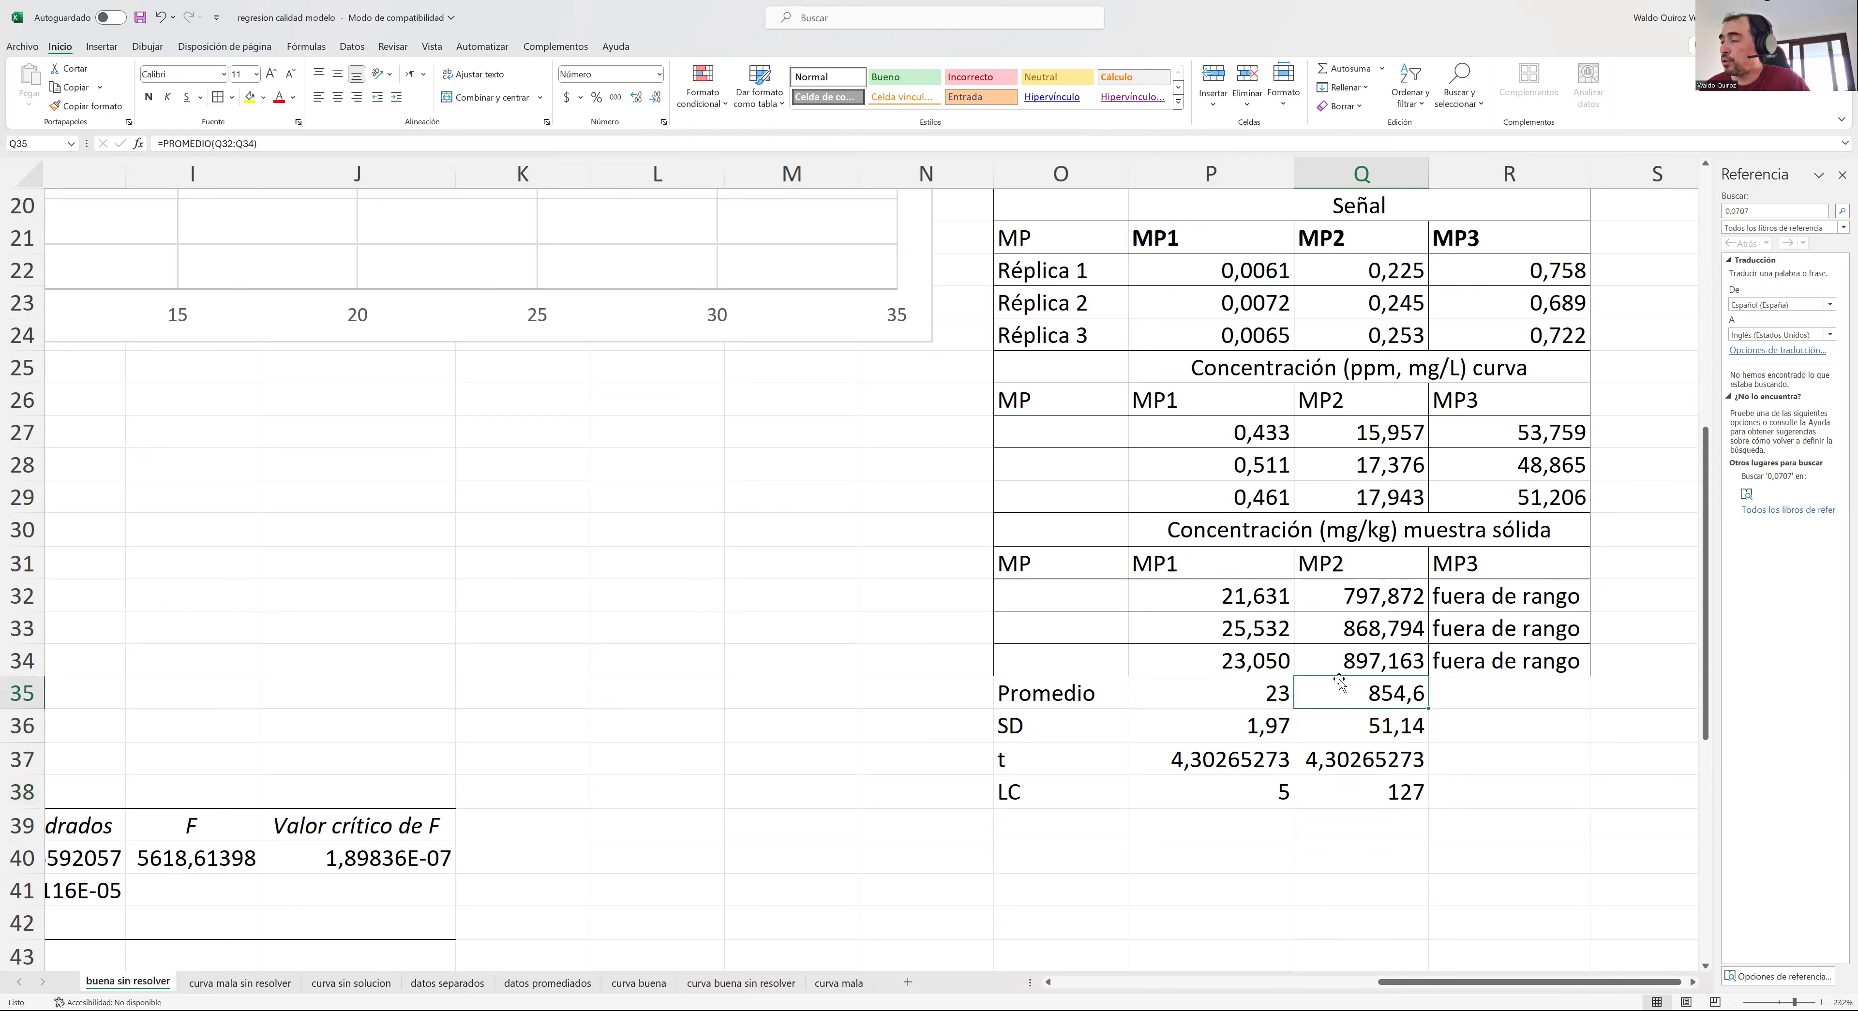
{"action": "left_click", "coordinate": [654, 104]}
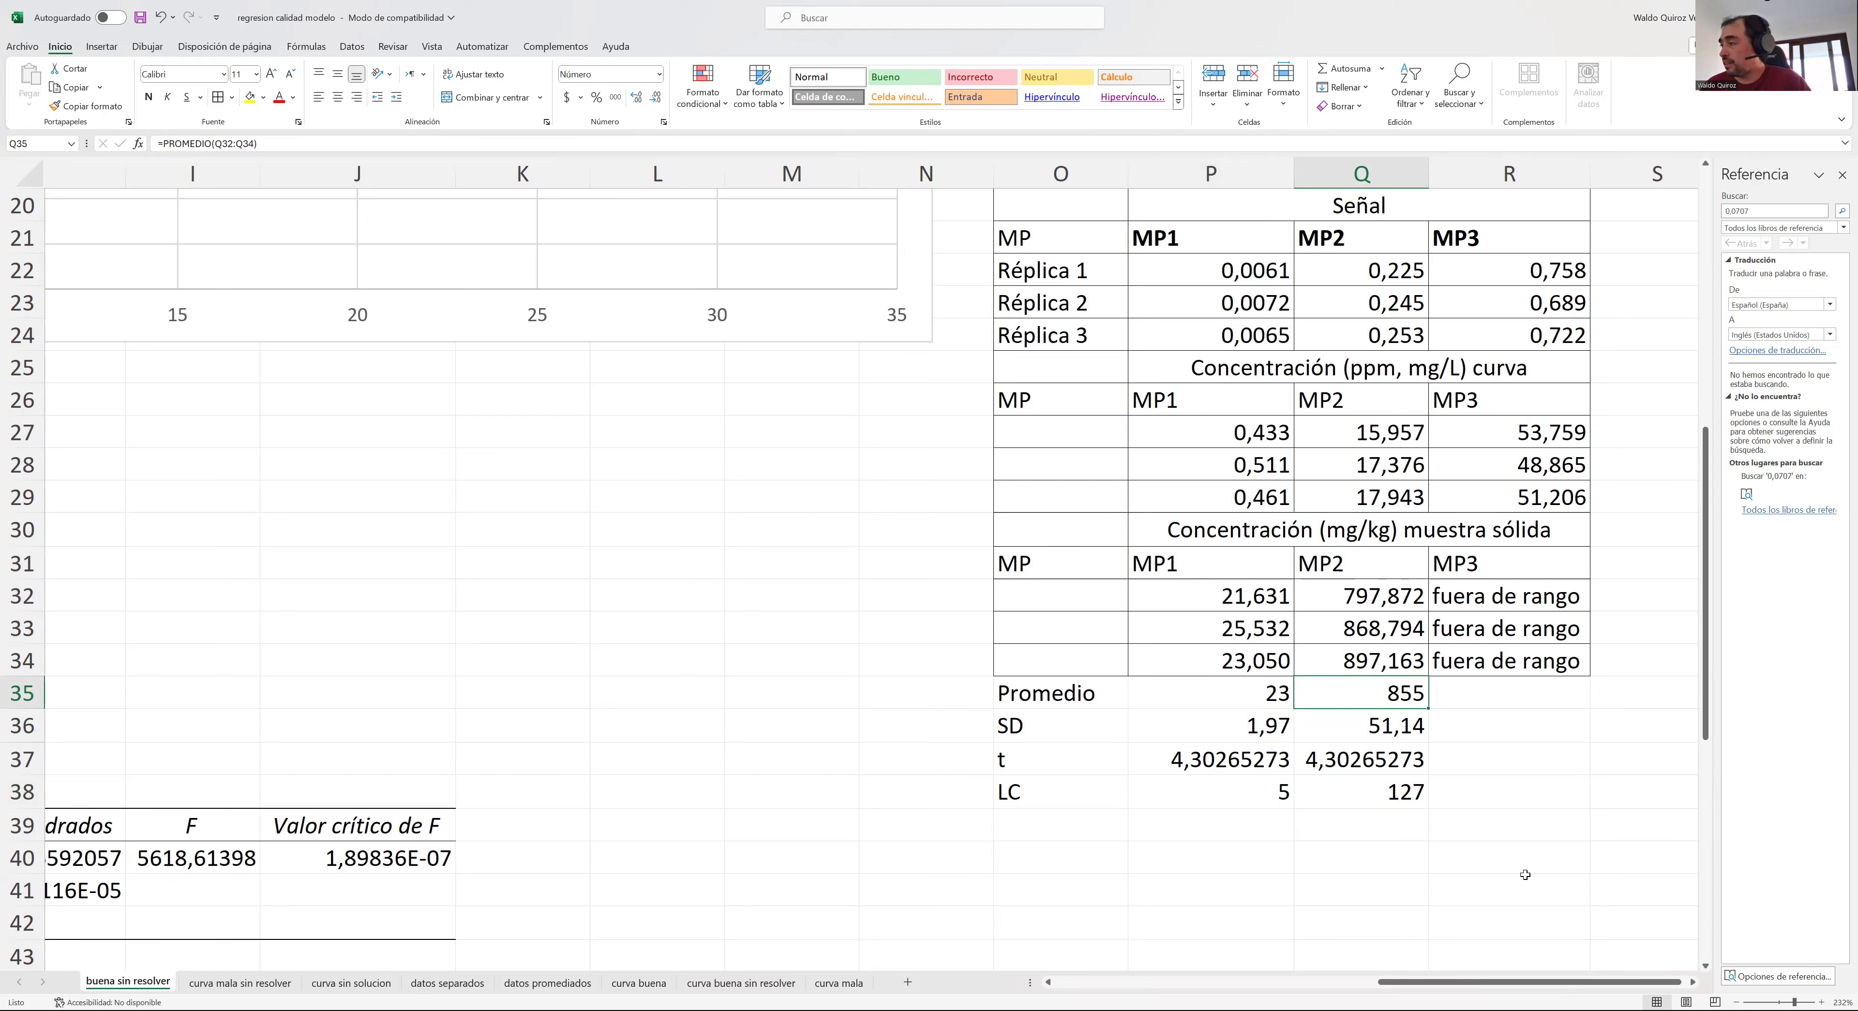
{"action": "left_click", "coordinate": [1391, 793]}
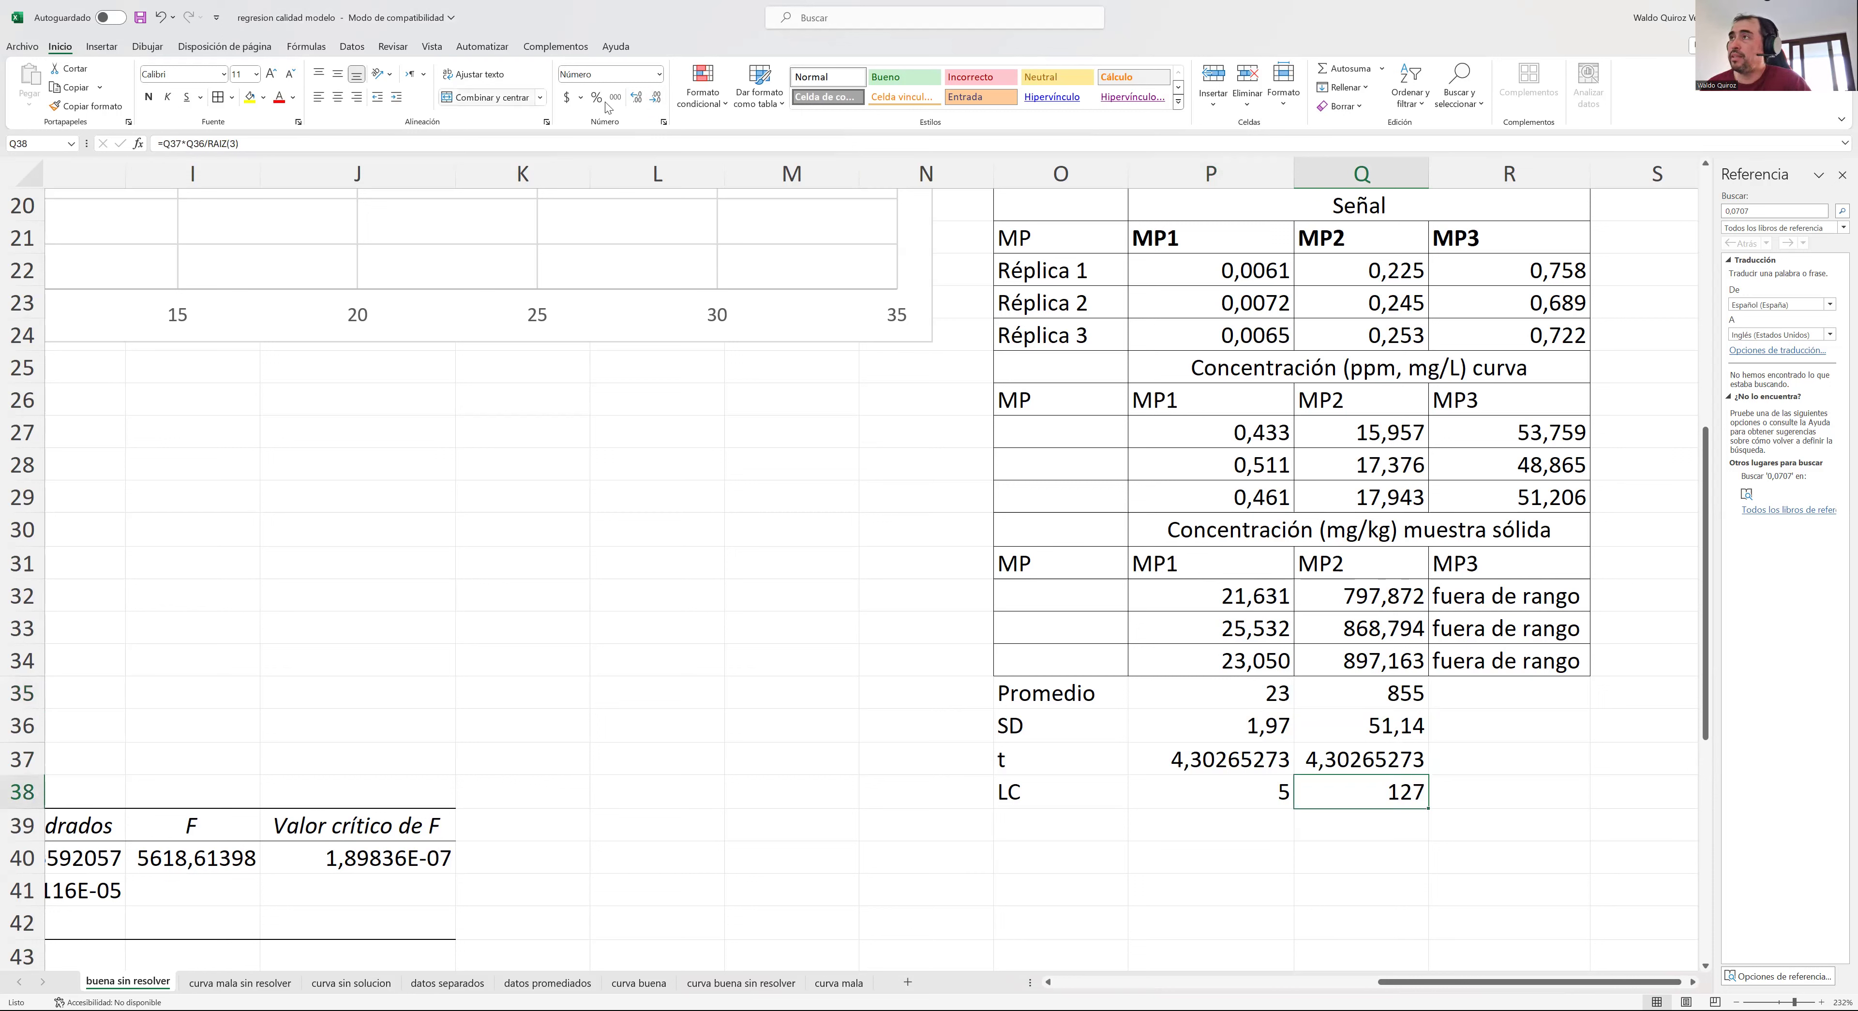
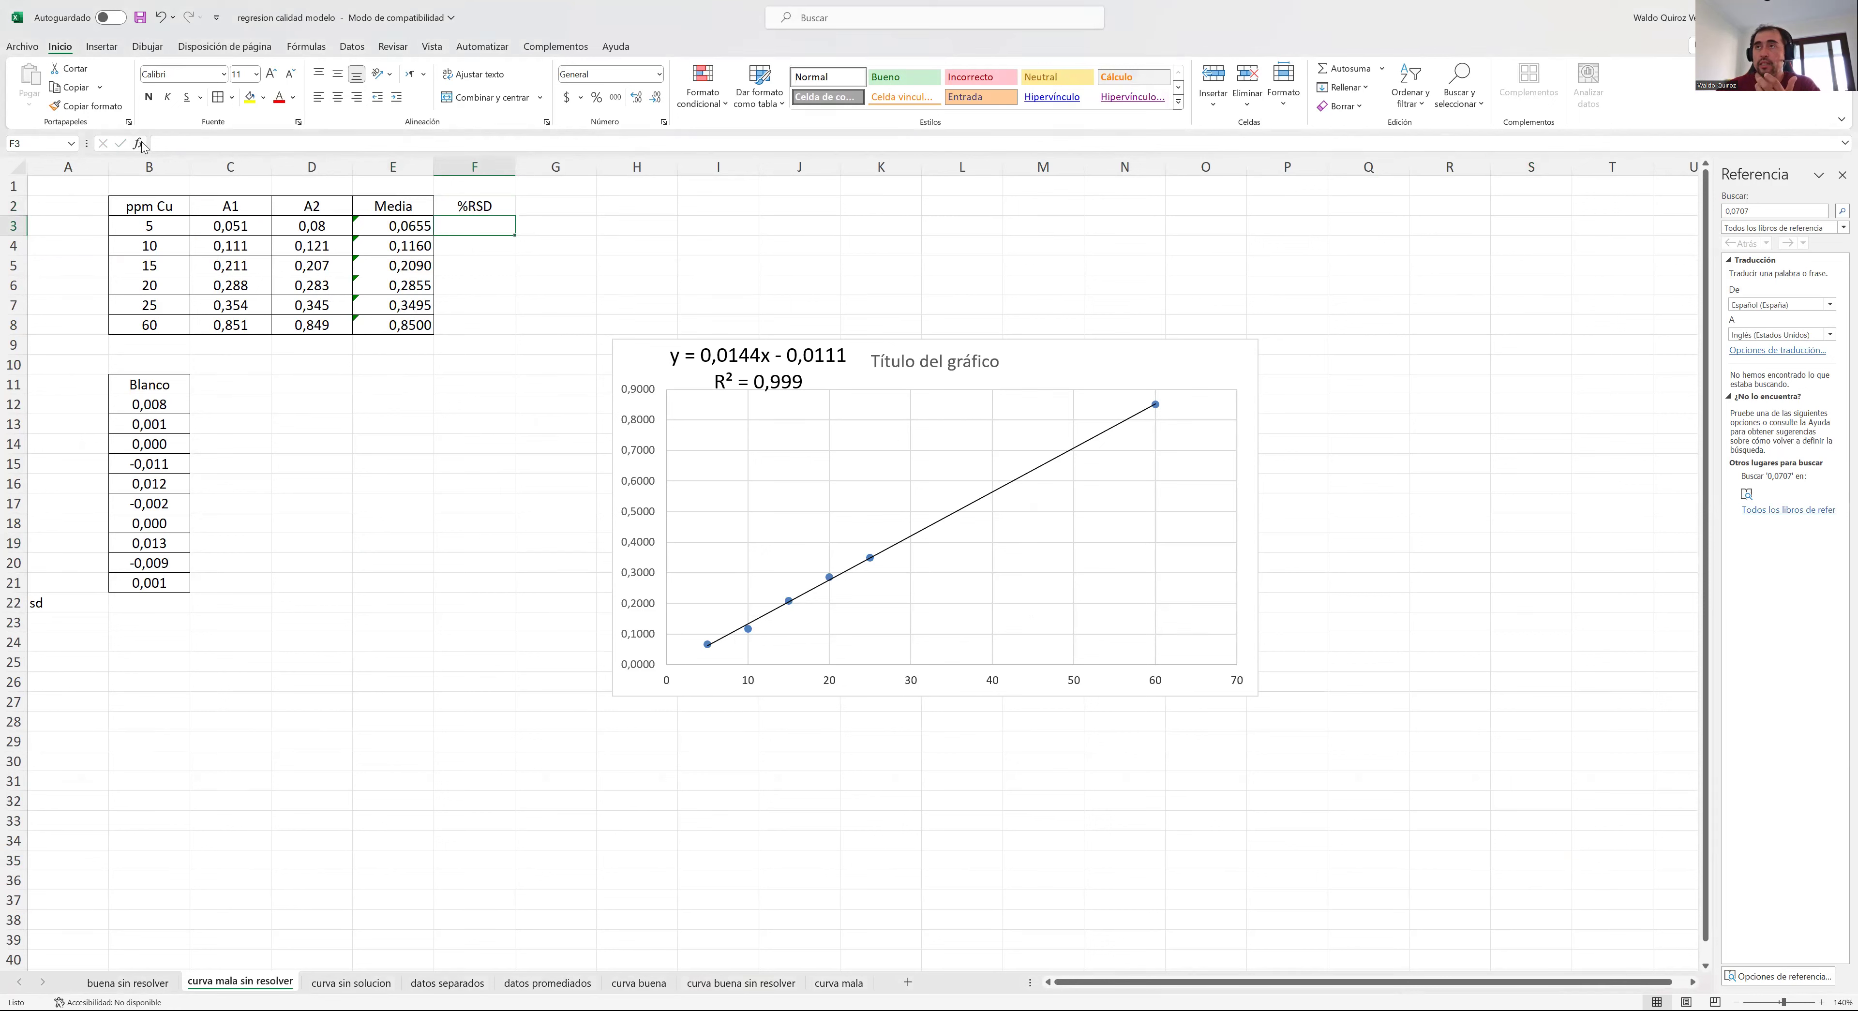
- Calculate the 5 ppm Cu standard's %RSD in F3 with =DESVEST.M(C3:D3)/E3*100
{"action": "left_click", "coordinate": [154, 143]}
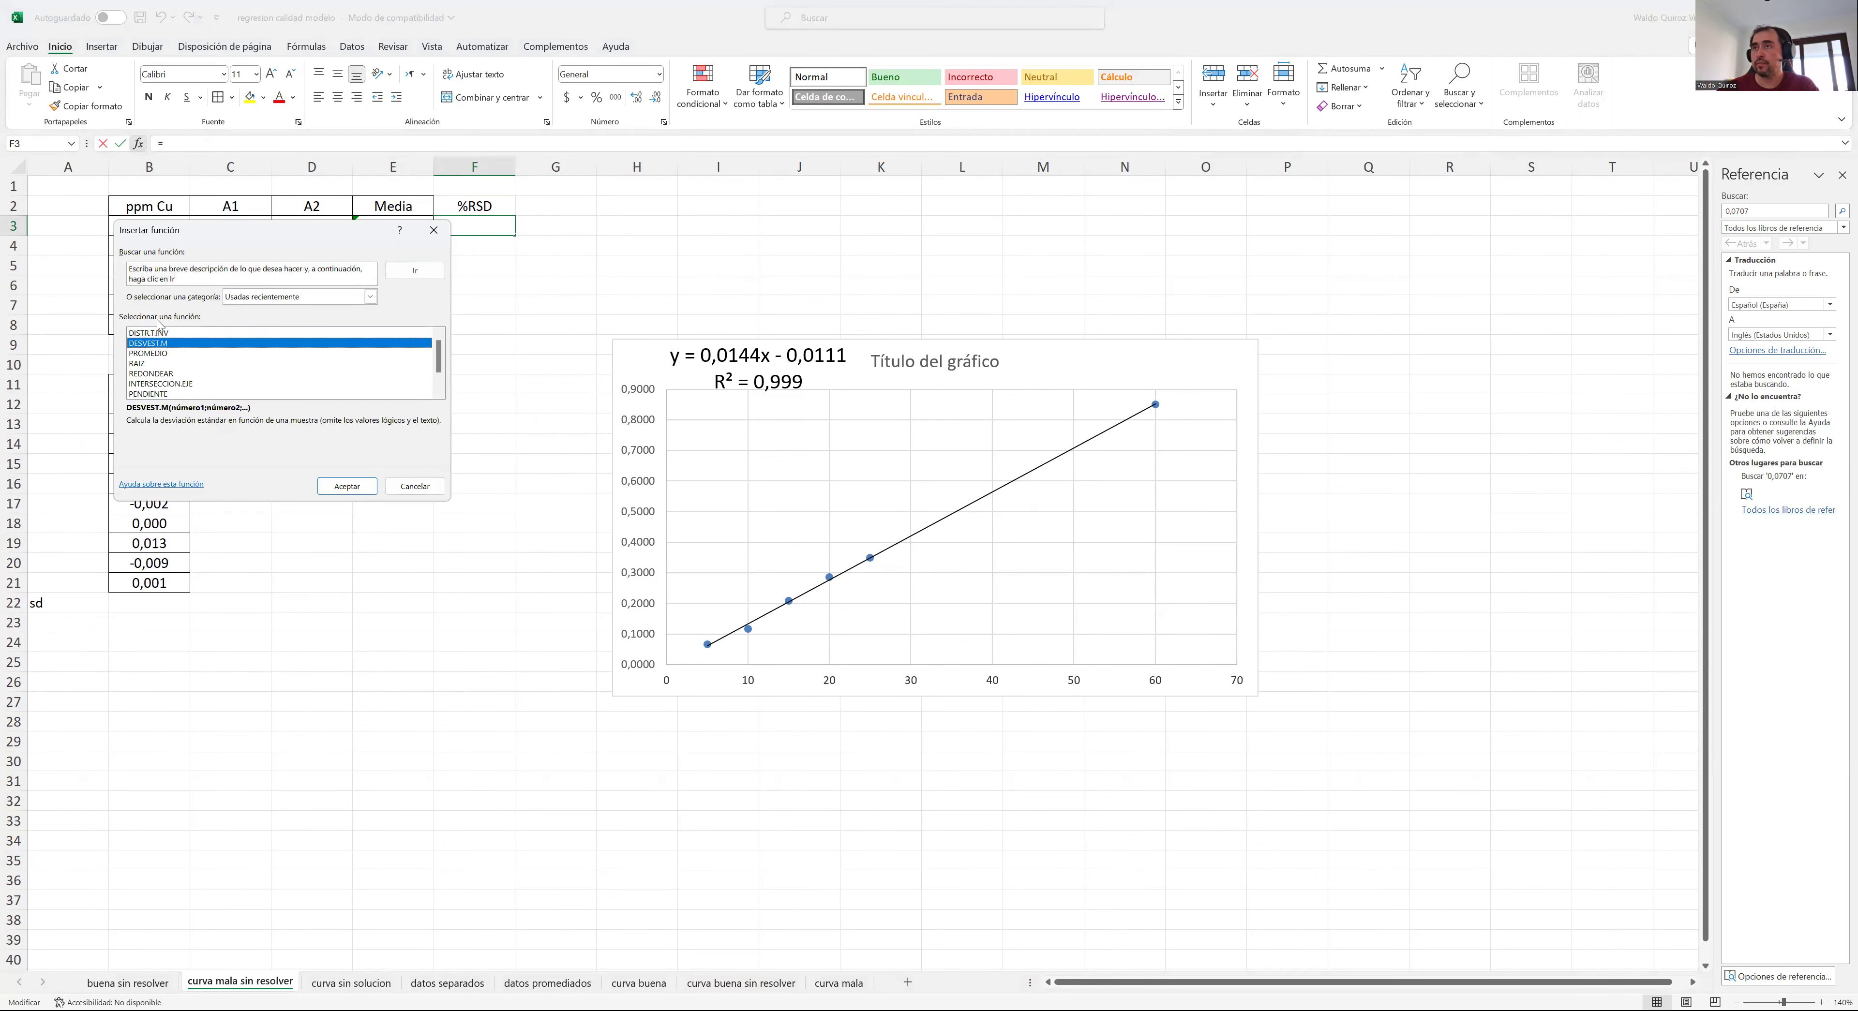
{"action": "key", "text": "Return"}
{"action": "left_click_drag", "start_coordinate": [248, 247], "coordinate": [300, 225]}
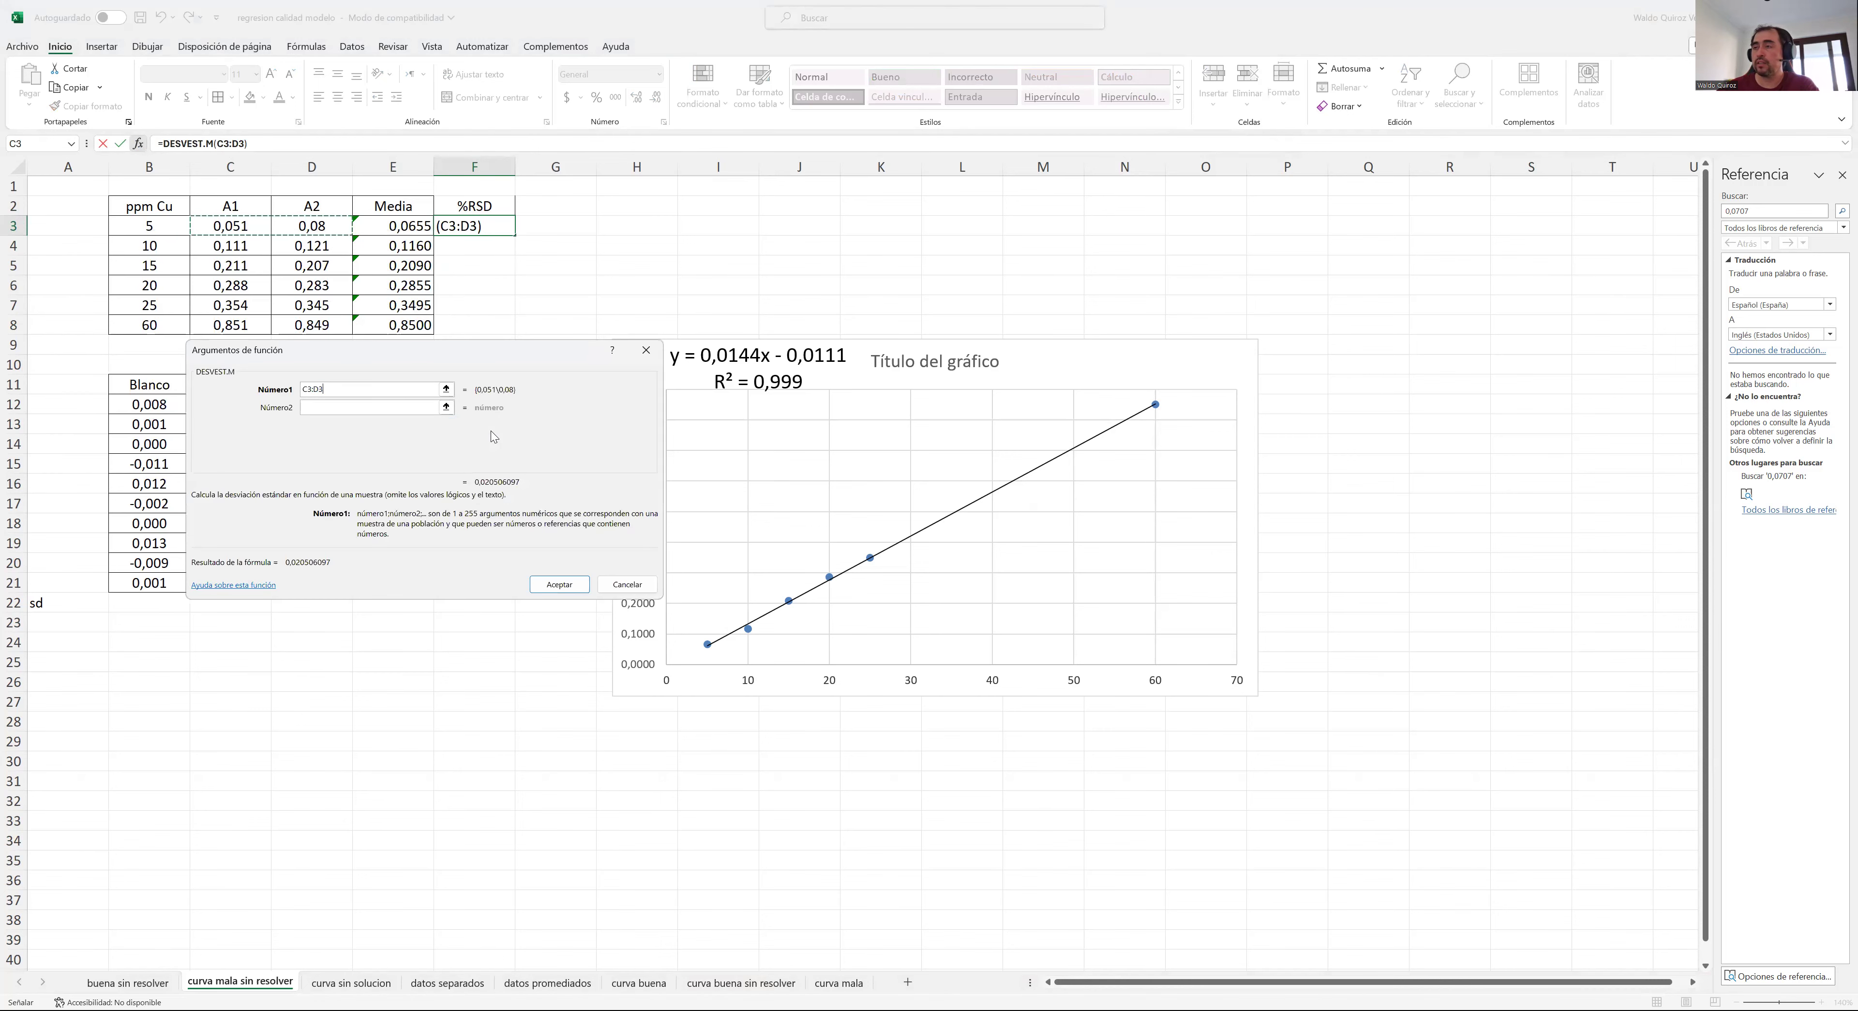
{"action": "left_click", "coordinate": [547, 581]}
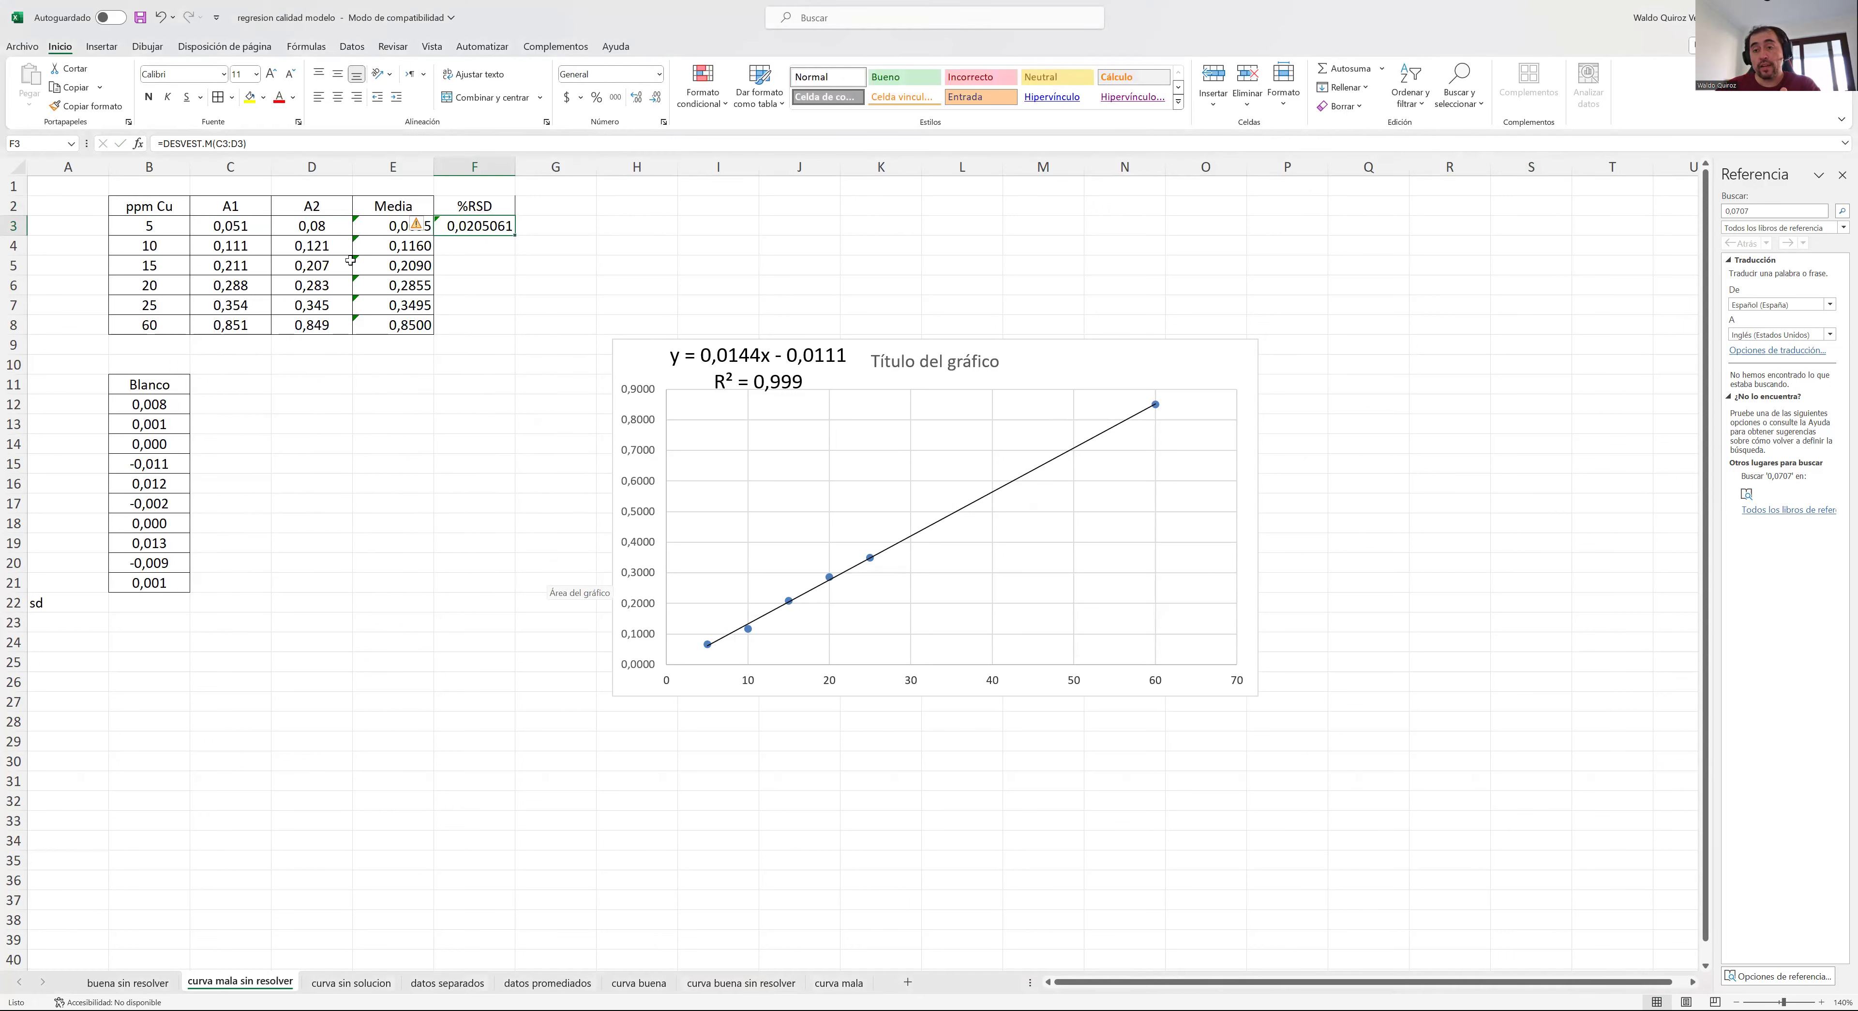
{"action": "left_click", "coordinate": [271, 139]}
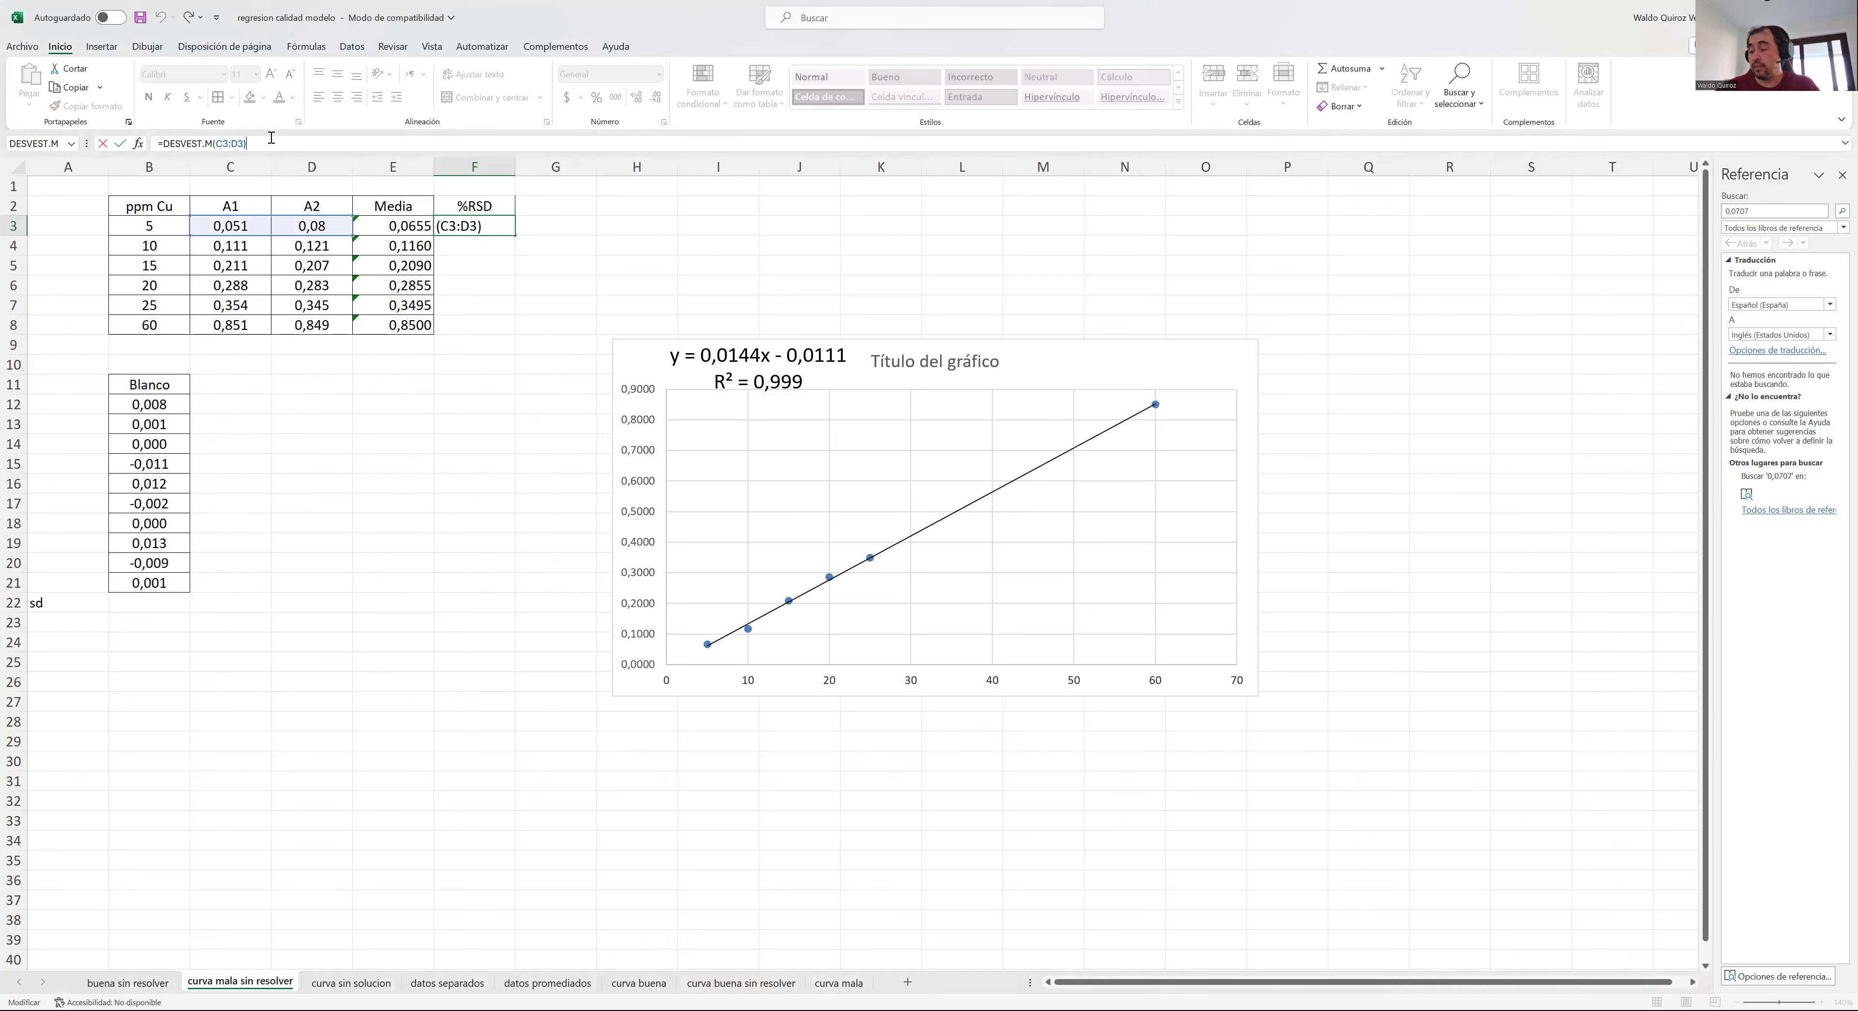
{"action": "type", "text": "/"}
{"action": "left_click", "coordinate": [390, 227]}
{"action": "type", "text": "*1"}
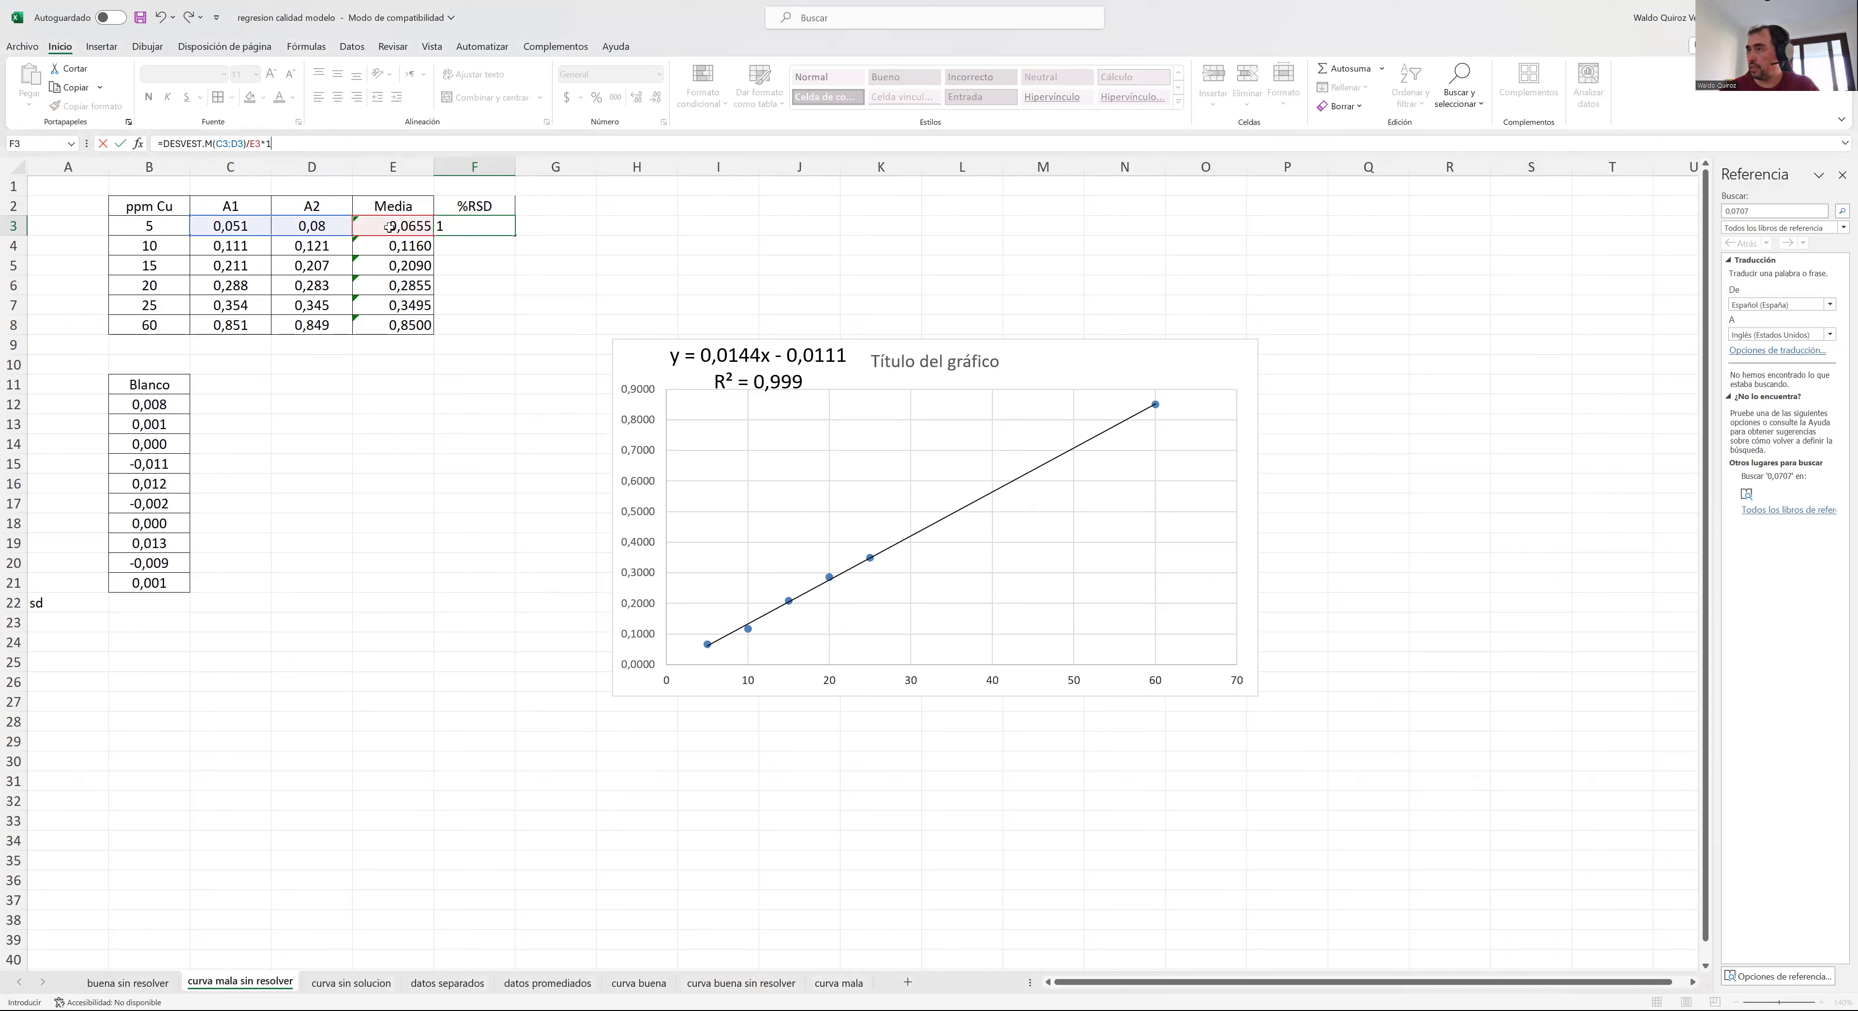
{"action": "type", "text": "00"}
{"action": "key", "text": "Return"}
- Fill the %RSD formula from F3 down to F8 for the remaining standards
{"action": "left_click", "coordinate": [492, 224]}
{"action": "left_click_drag", "start_coordinate": [515, 236], "coordinate": [510, 328]}
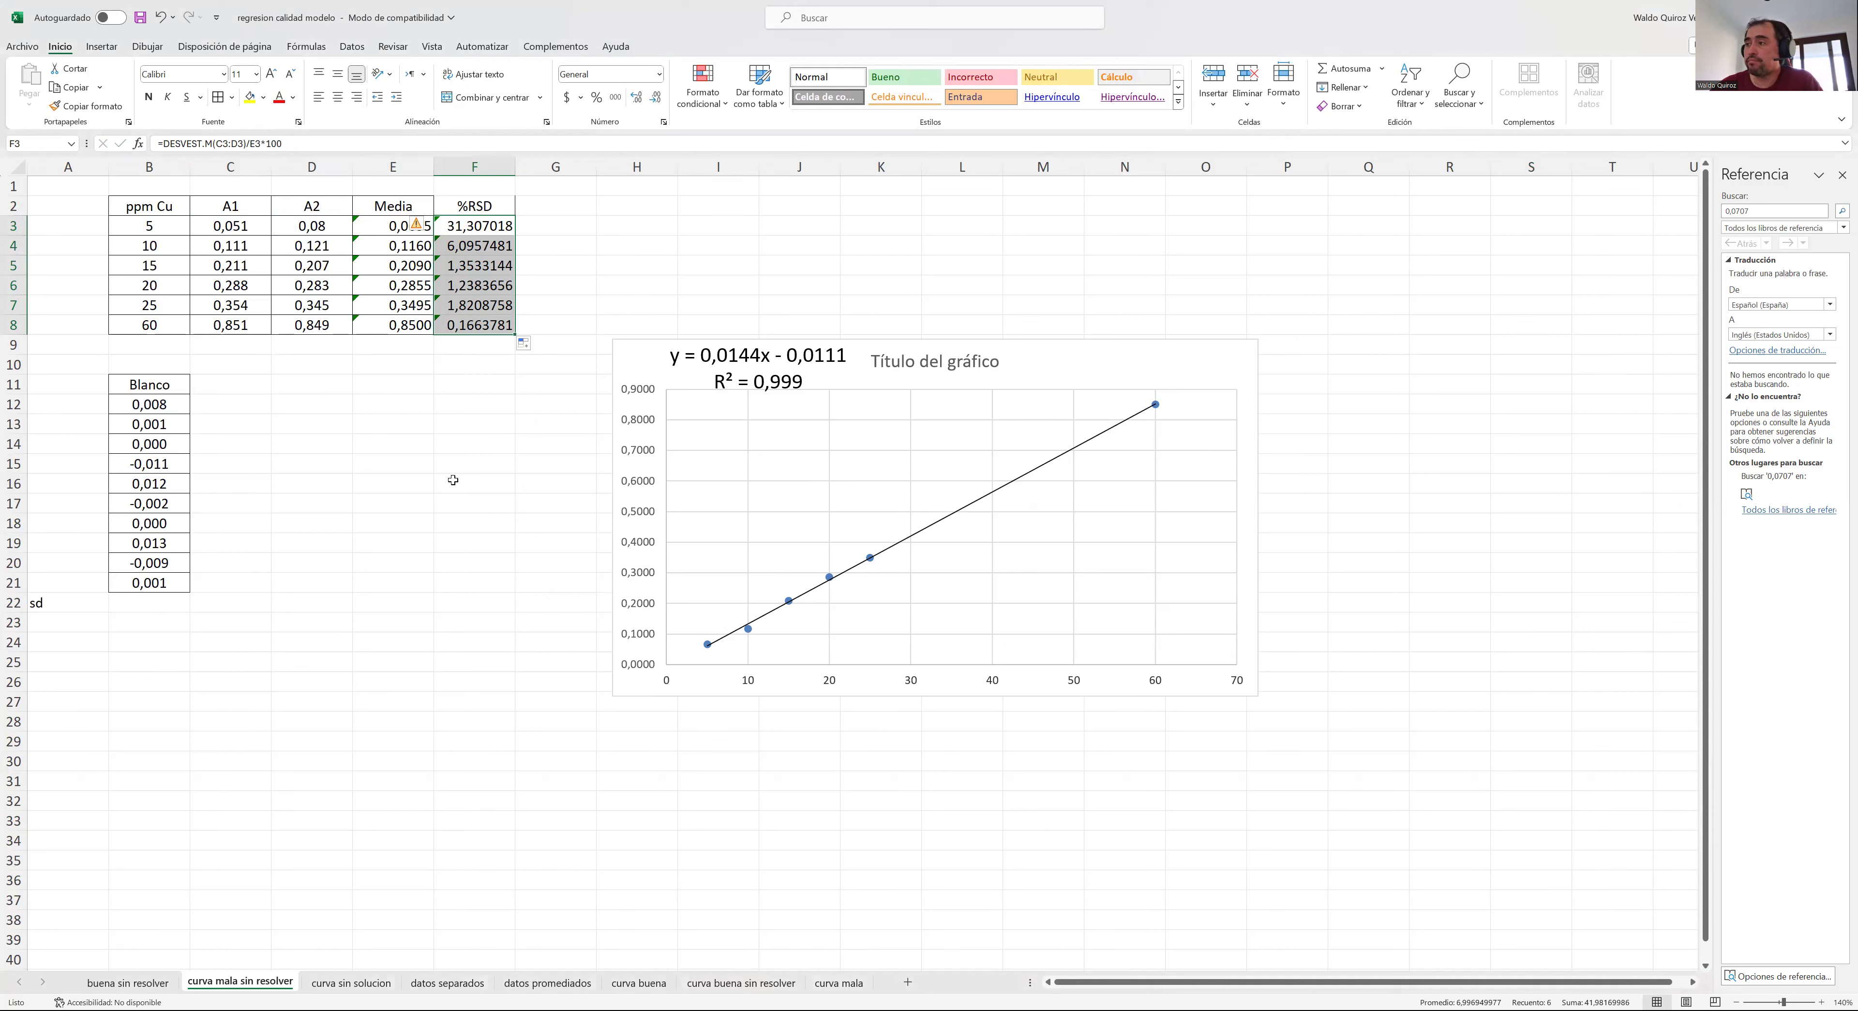
{"action": "left_click", "coordinate": [416, 638]}
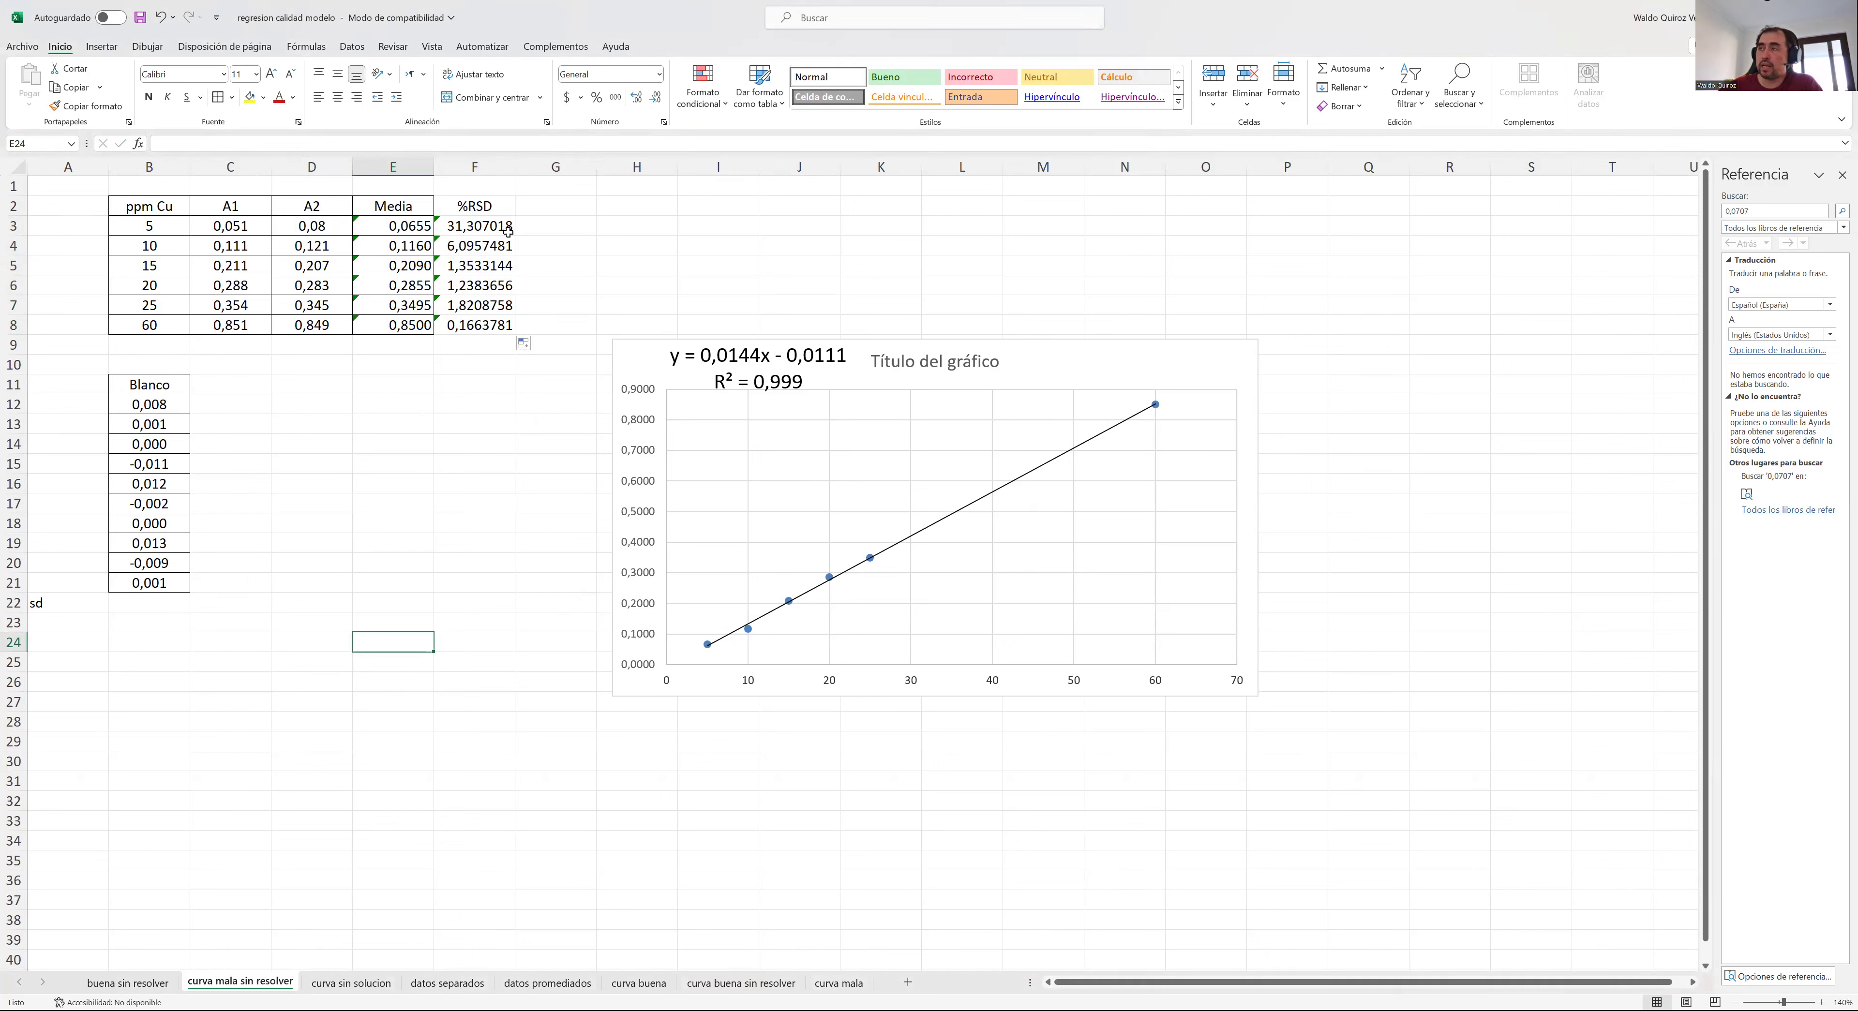
- Exclude the 5 ppm point from the calibration chart by shrinking its data range to start at row 4
{"action": "left_click", "coordinate": [396, 228]}
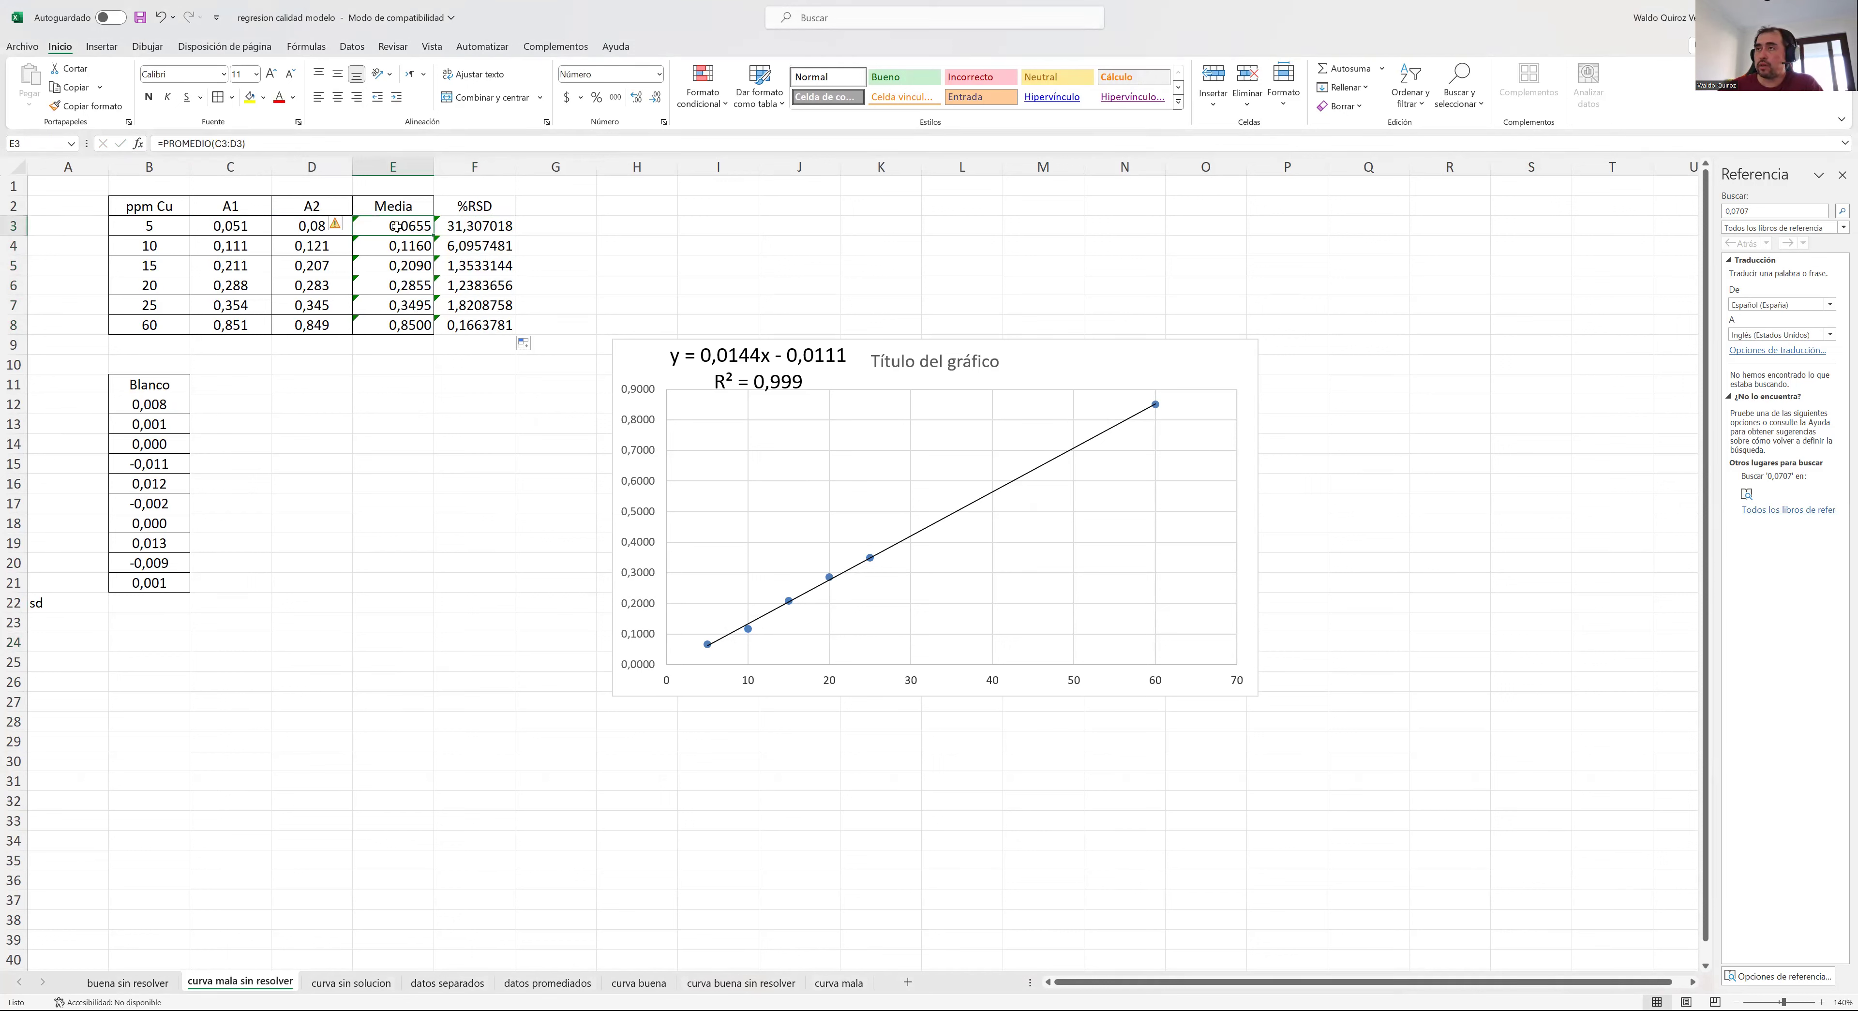
{"action": "left_click", "coordinate": [1073, 369]}
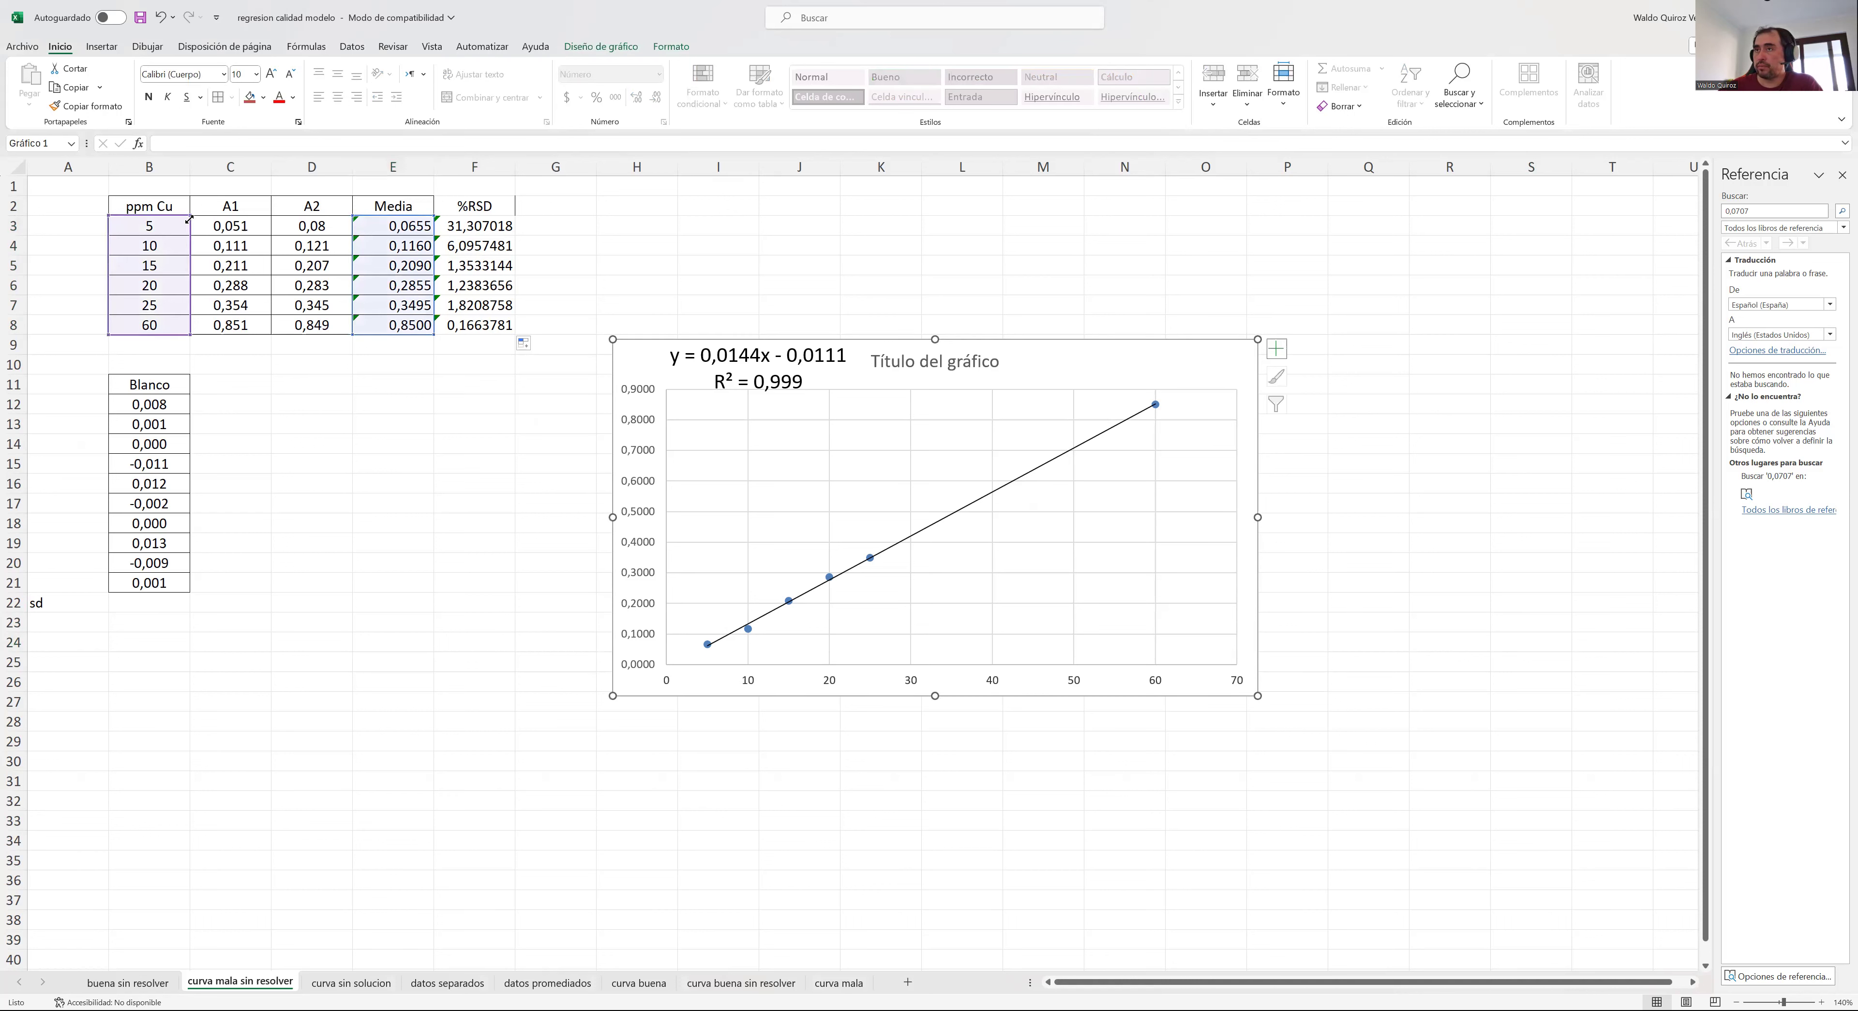
{"action": "left_click_drag", "start_coordinate": [189, 222], "coordinate": [189, 231]}
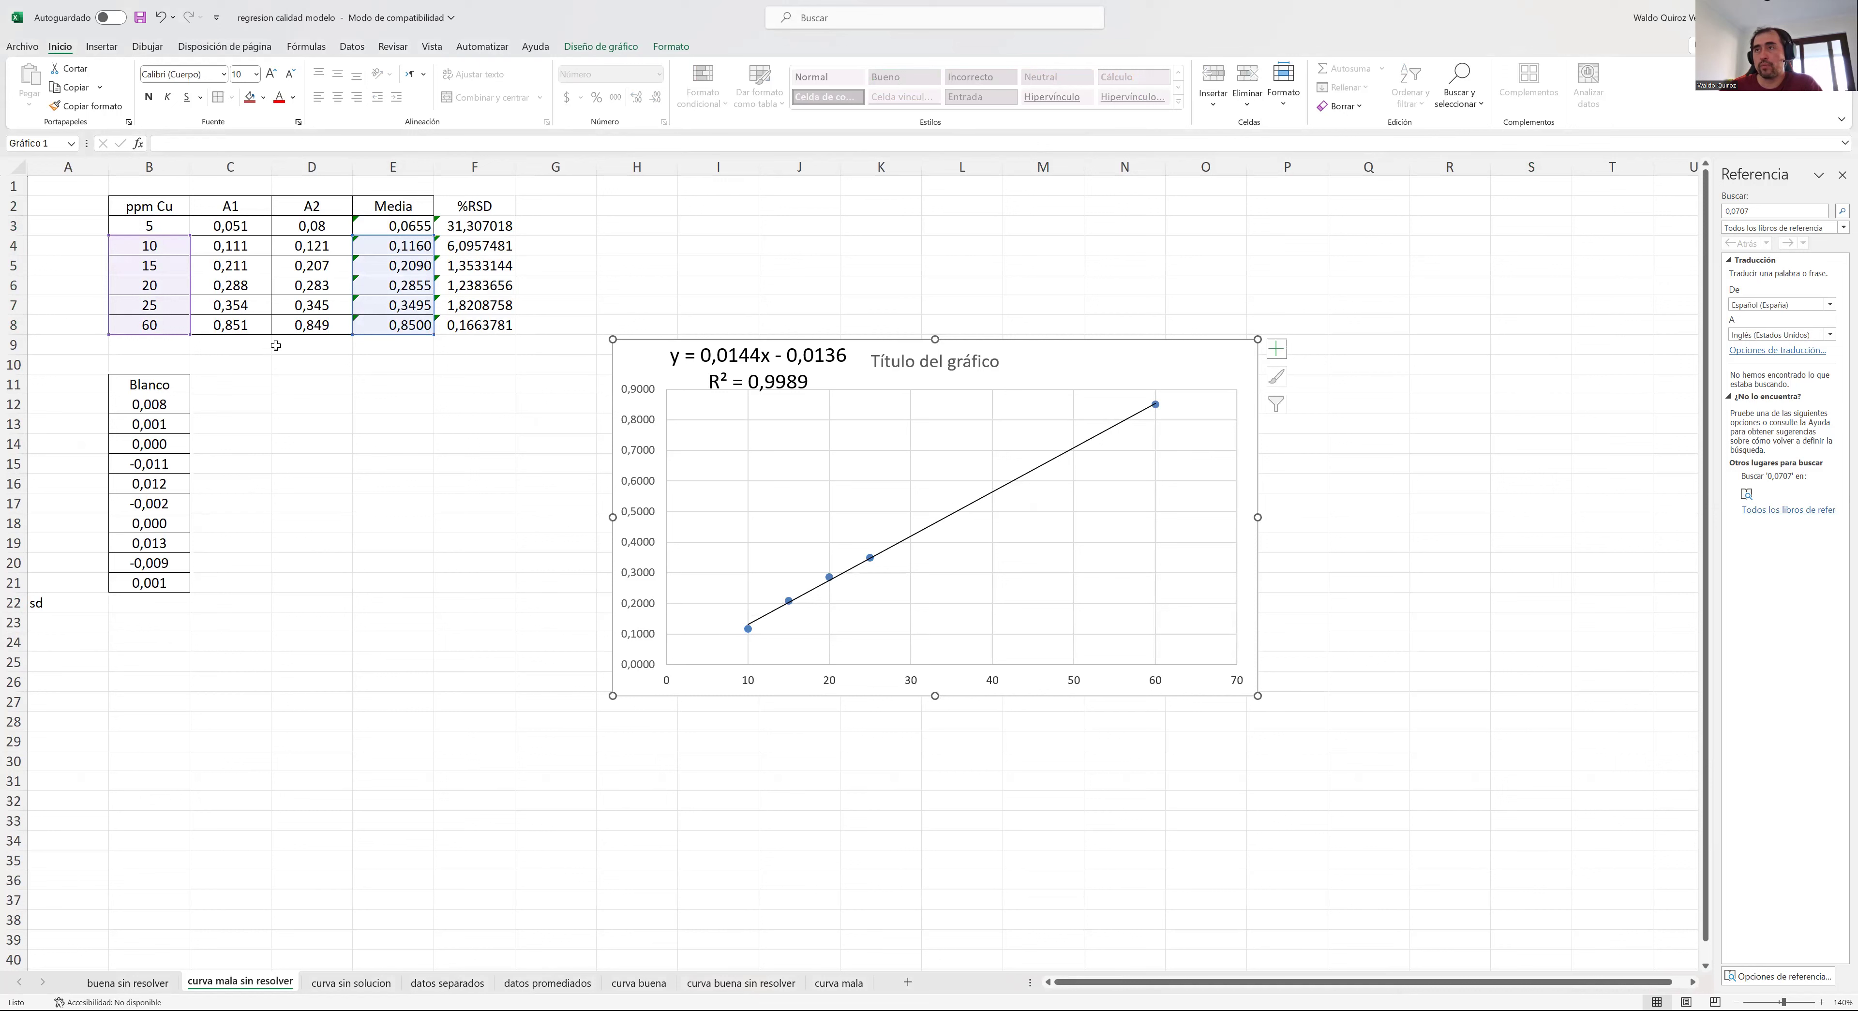
- Include the 5 ppm point in the calibration chart again by extending its data range to start at row 3
{"action": "left_click_drag", "start_coordinate": [188, 227], "coordinate": [189, 218]}
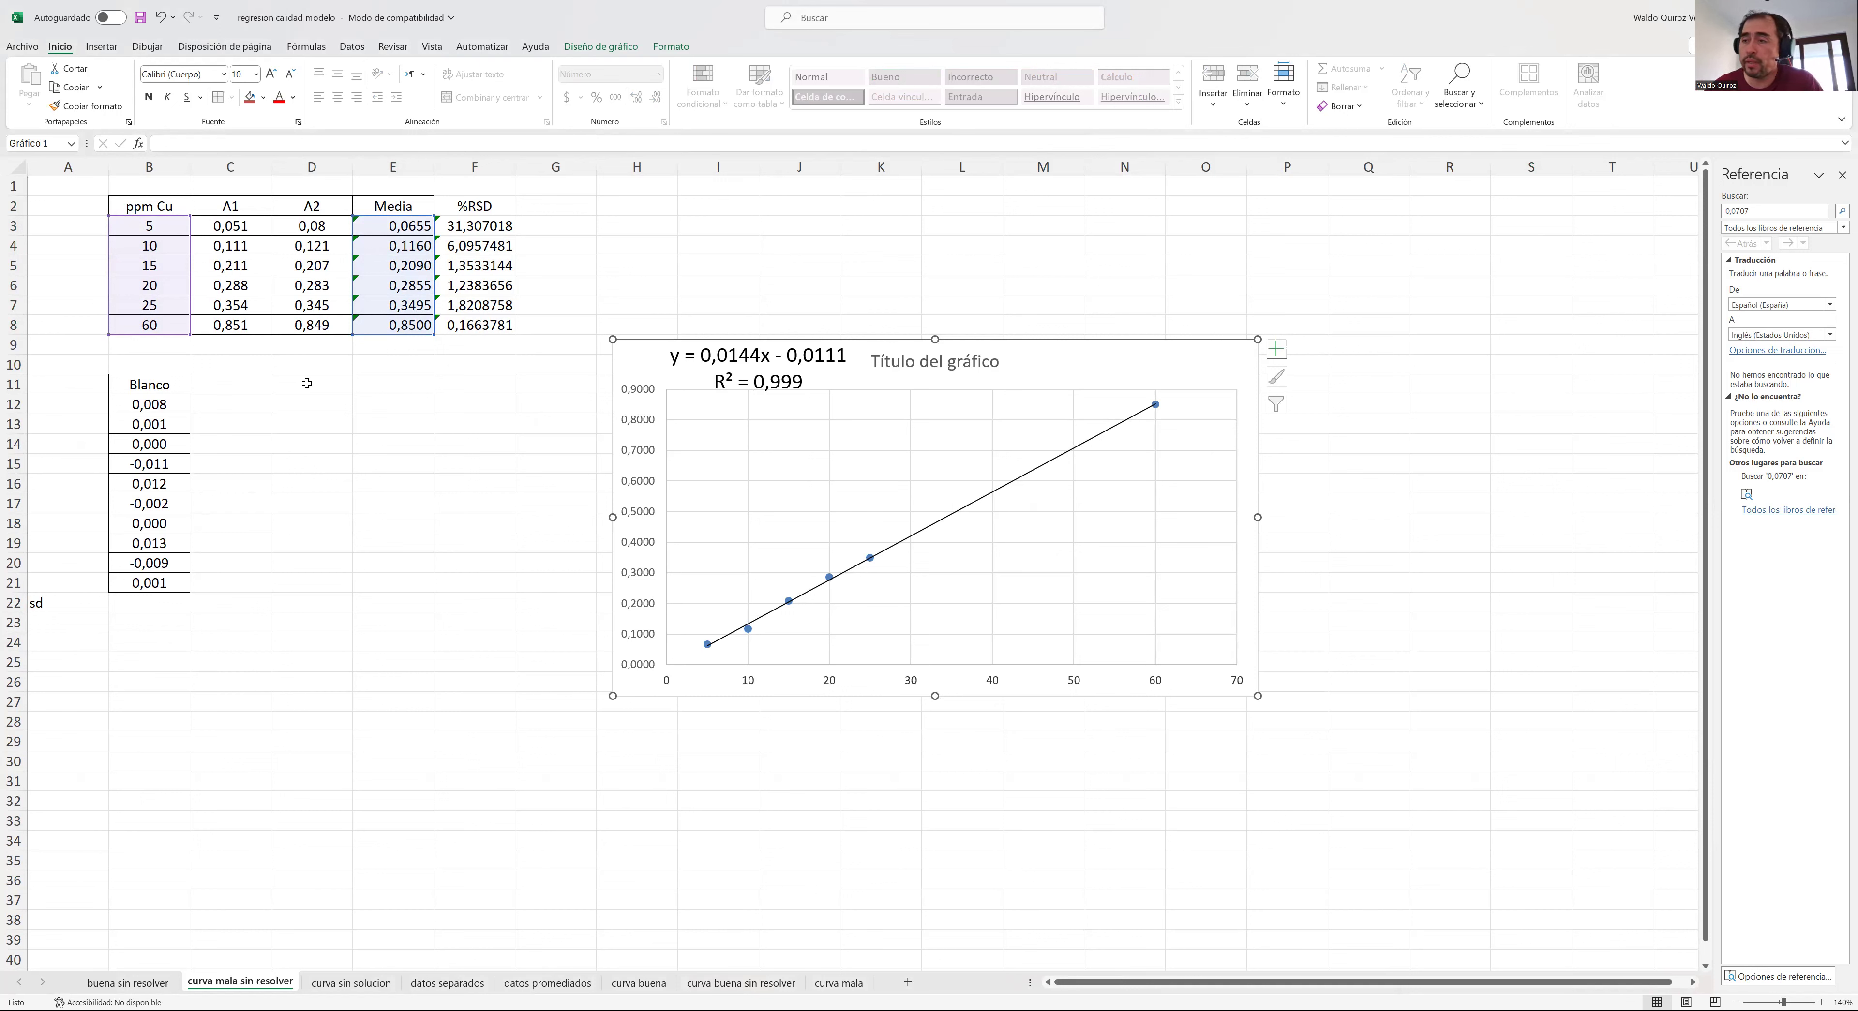
{"action": "left_click", "coordinate": [72, 782]}
{"action": "left_click", "coordinate": [119, 684]}
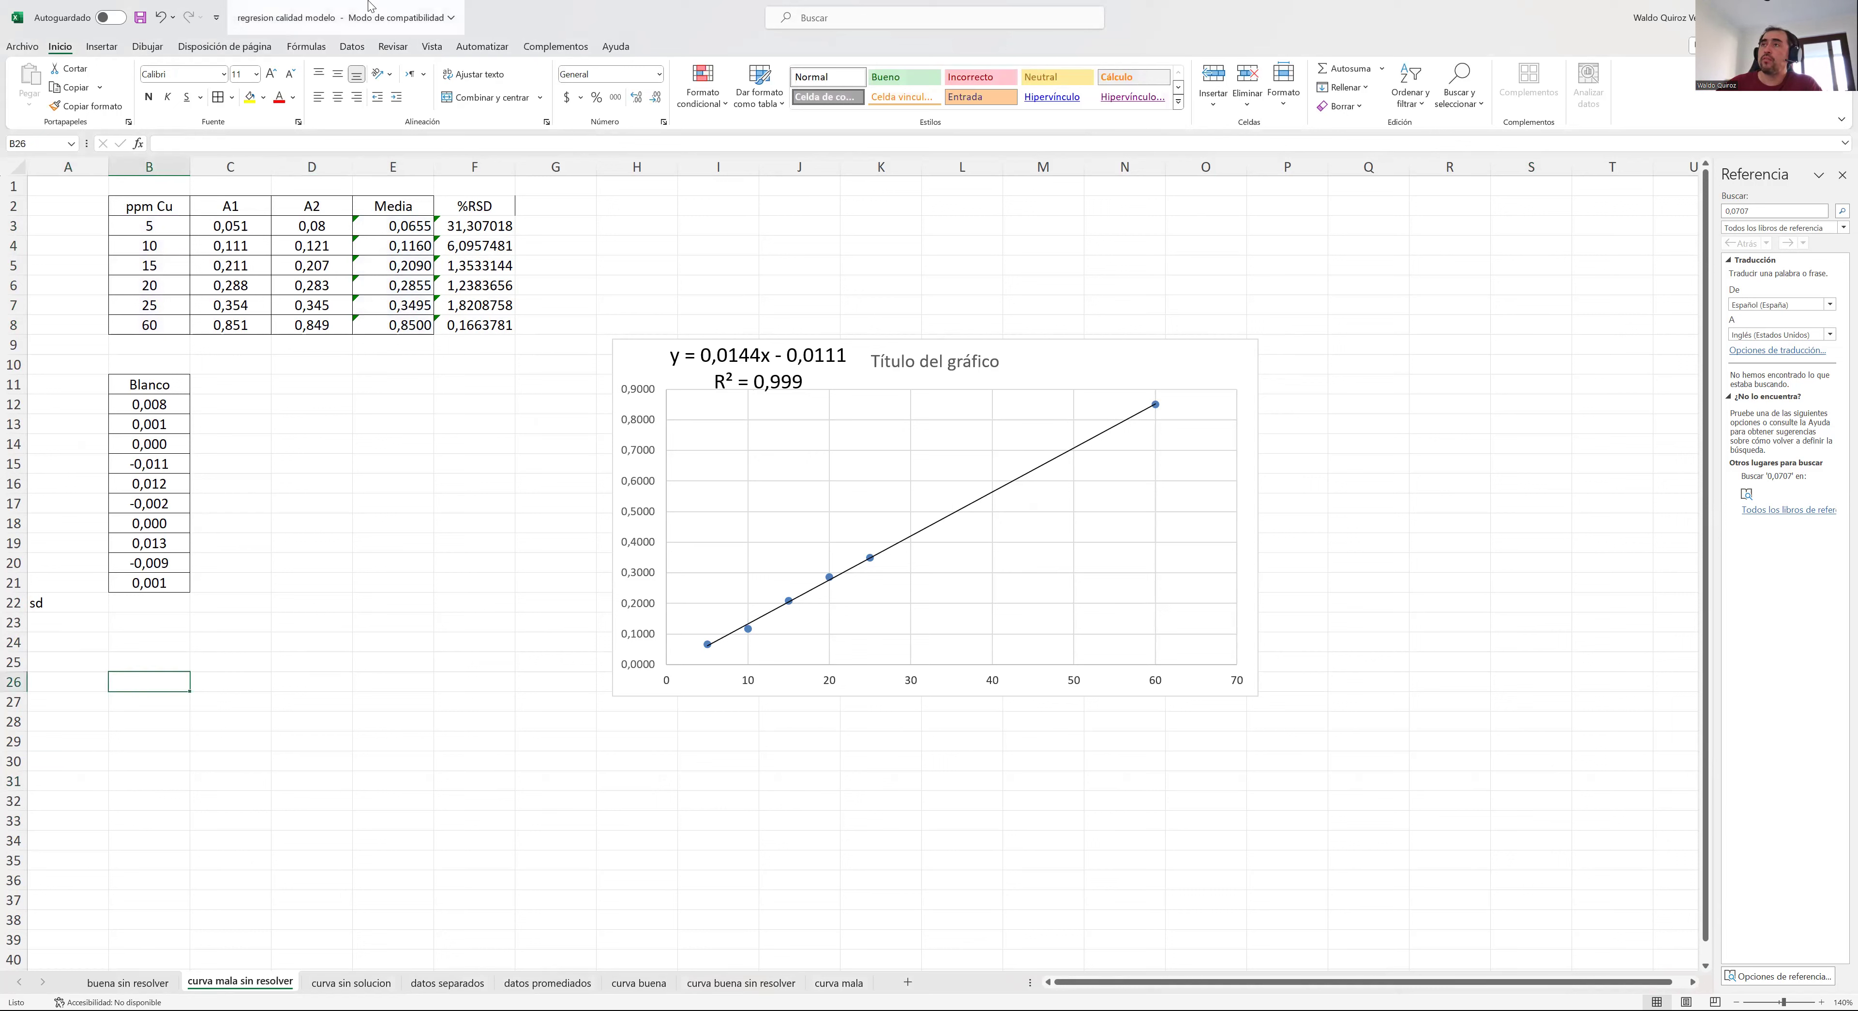
- Start a Regression data analysis and clear the previous Y, X and output ranges
{"action": "left_click", "coordinate": [357, 48]}
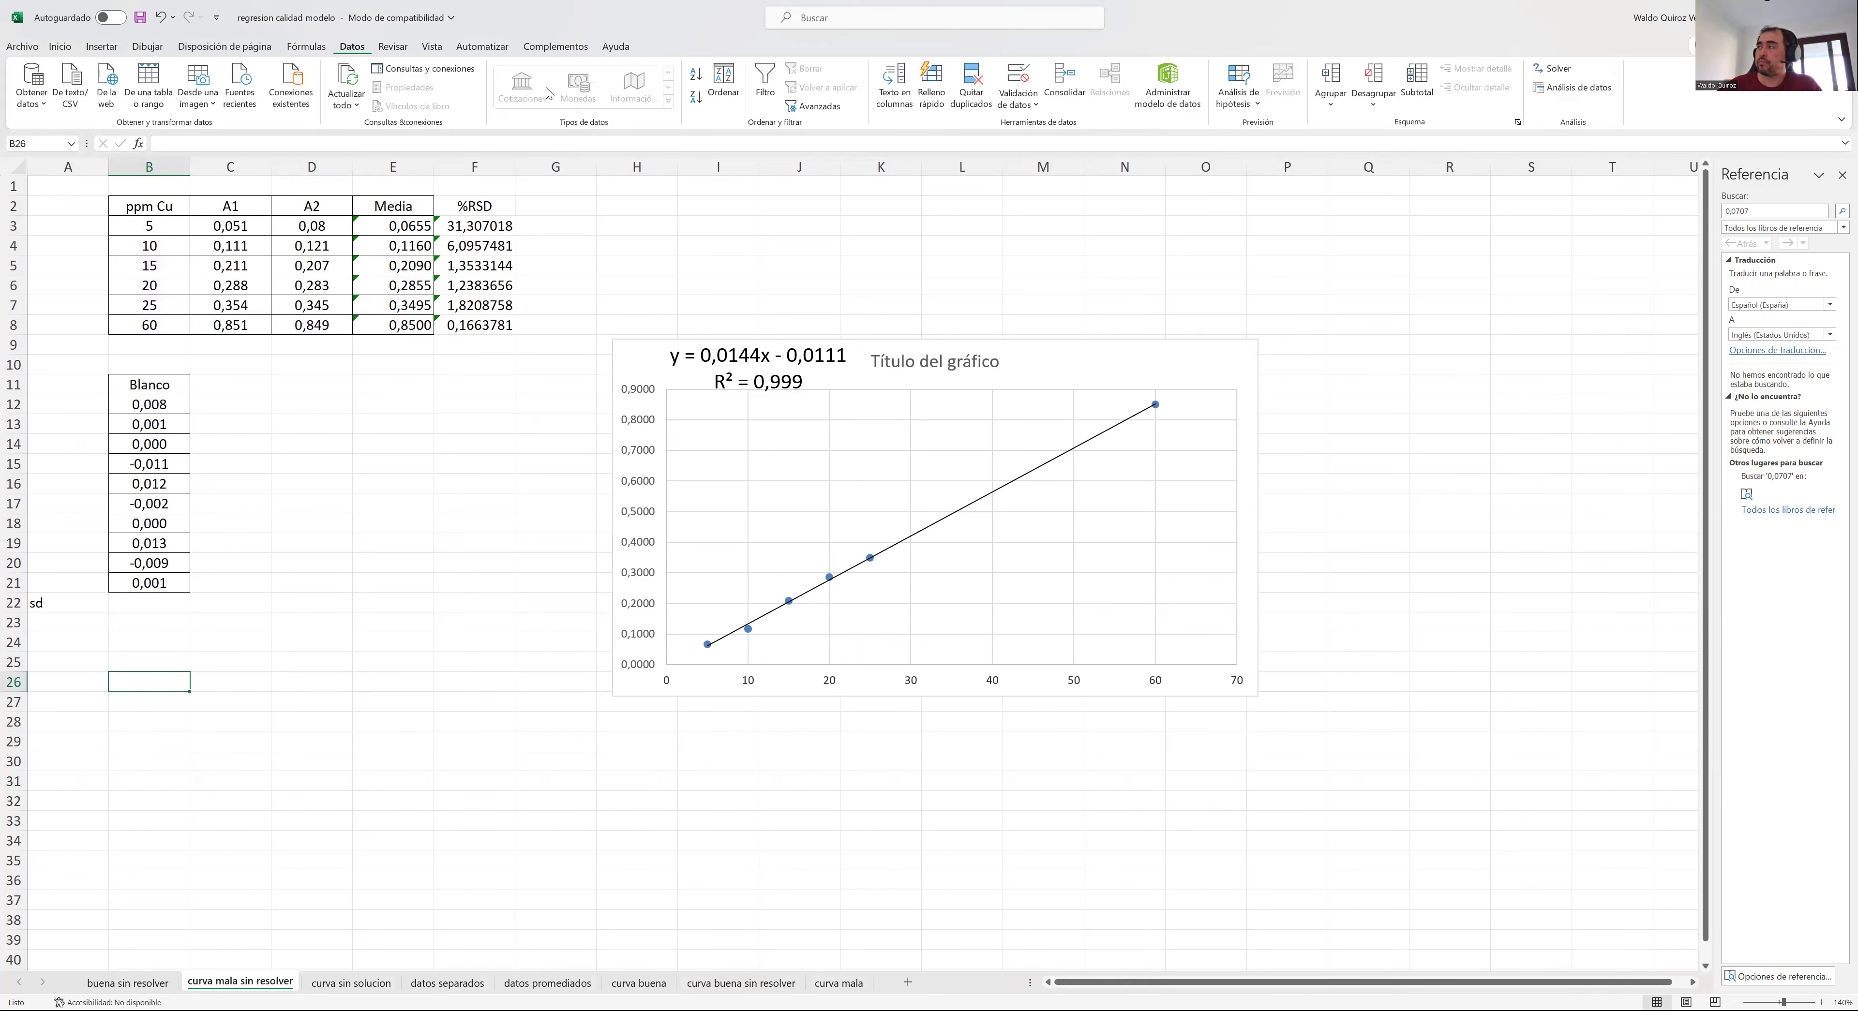
{"action": "left_click", "coordinate": [1573, 88]}
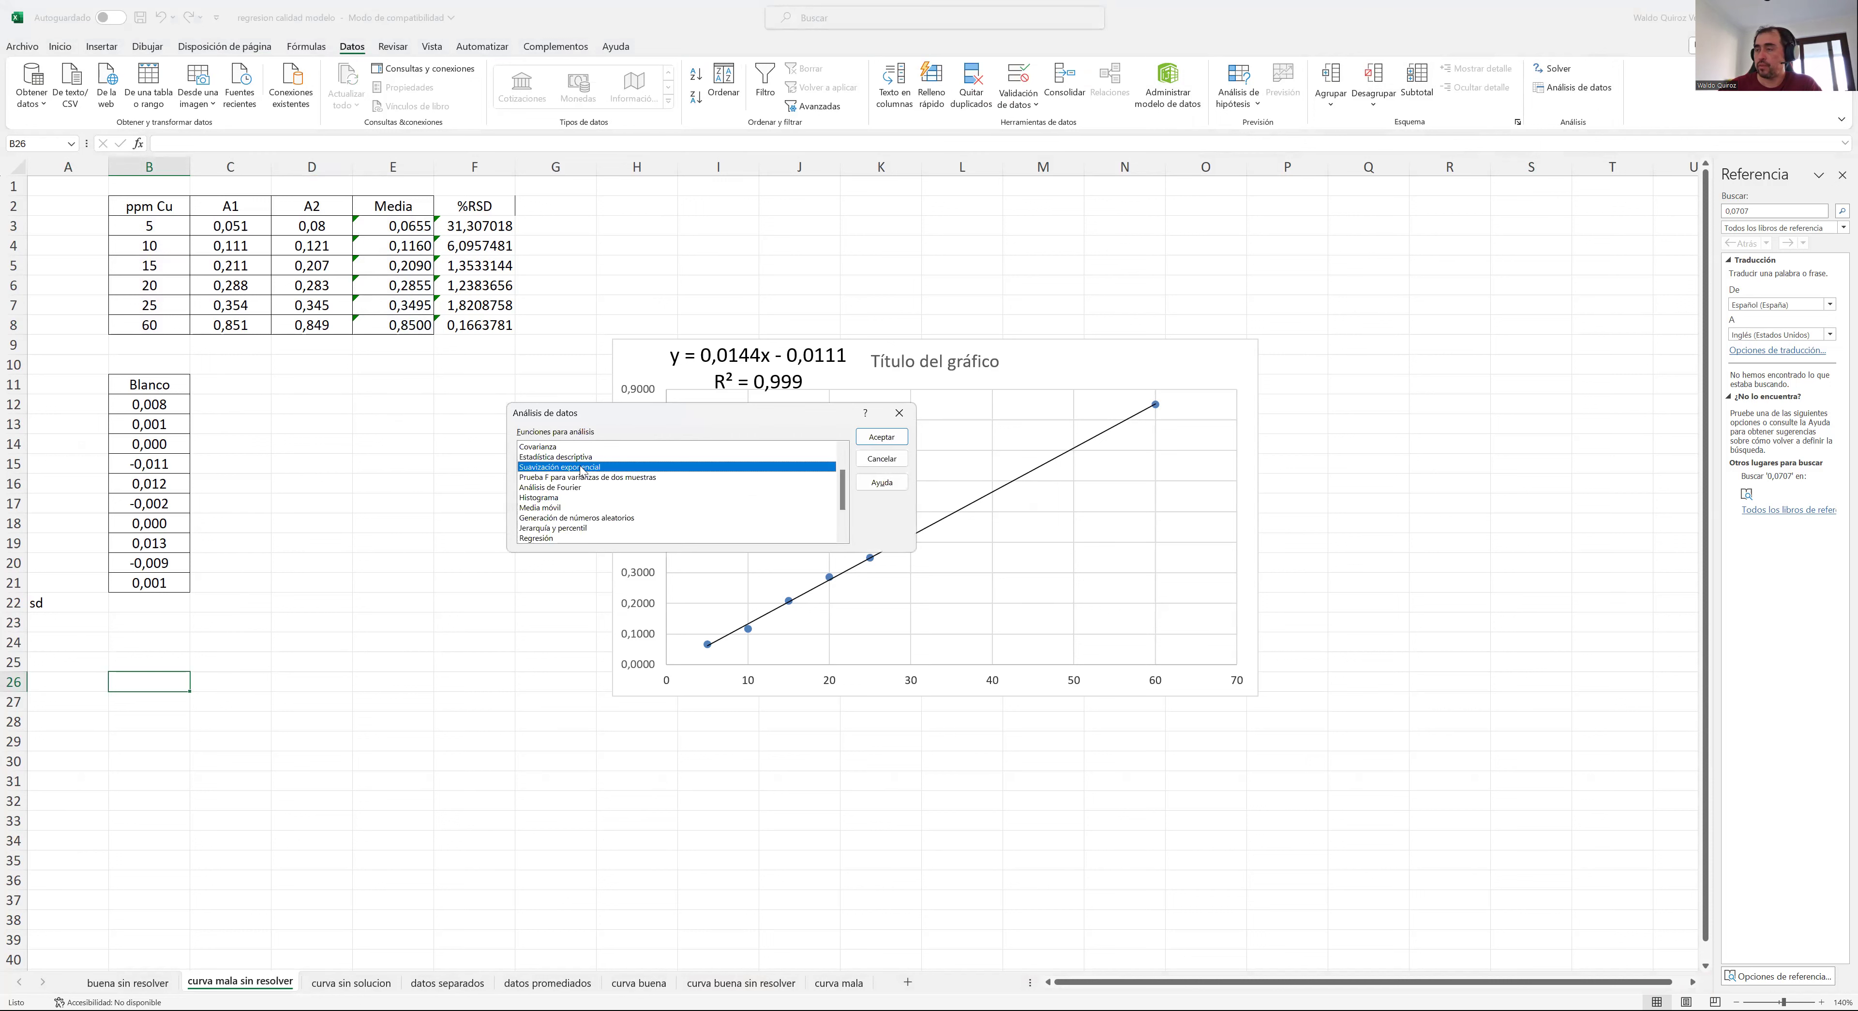
{"action": "left_click", "coordinate": [559, 538]}
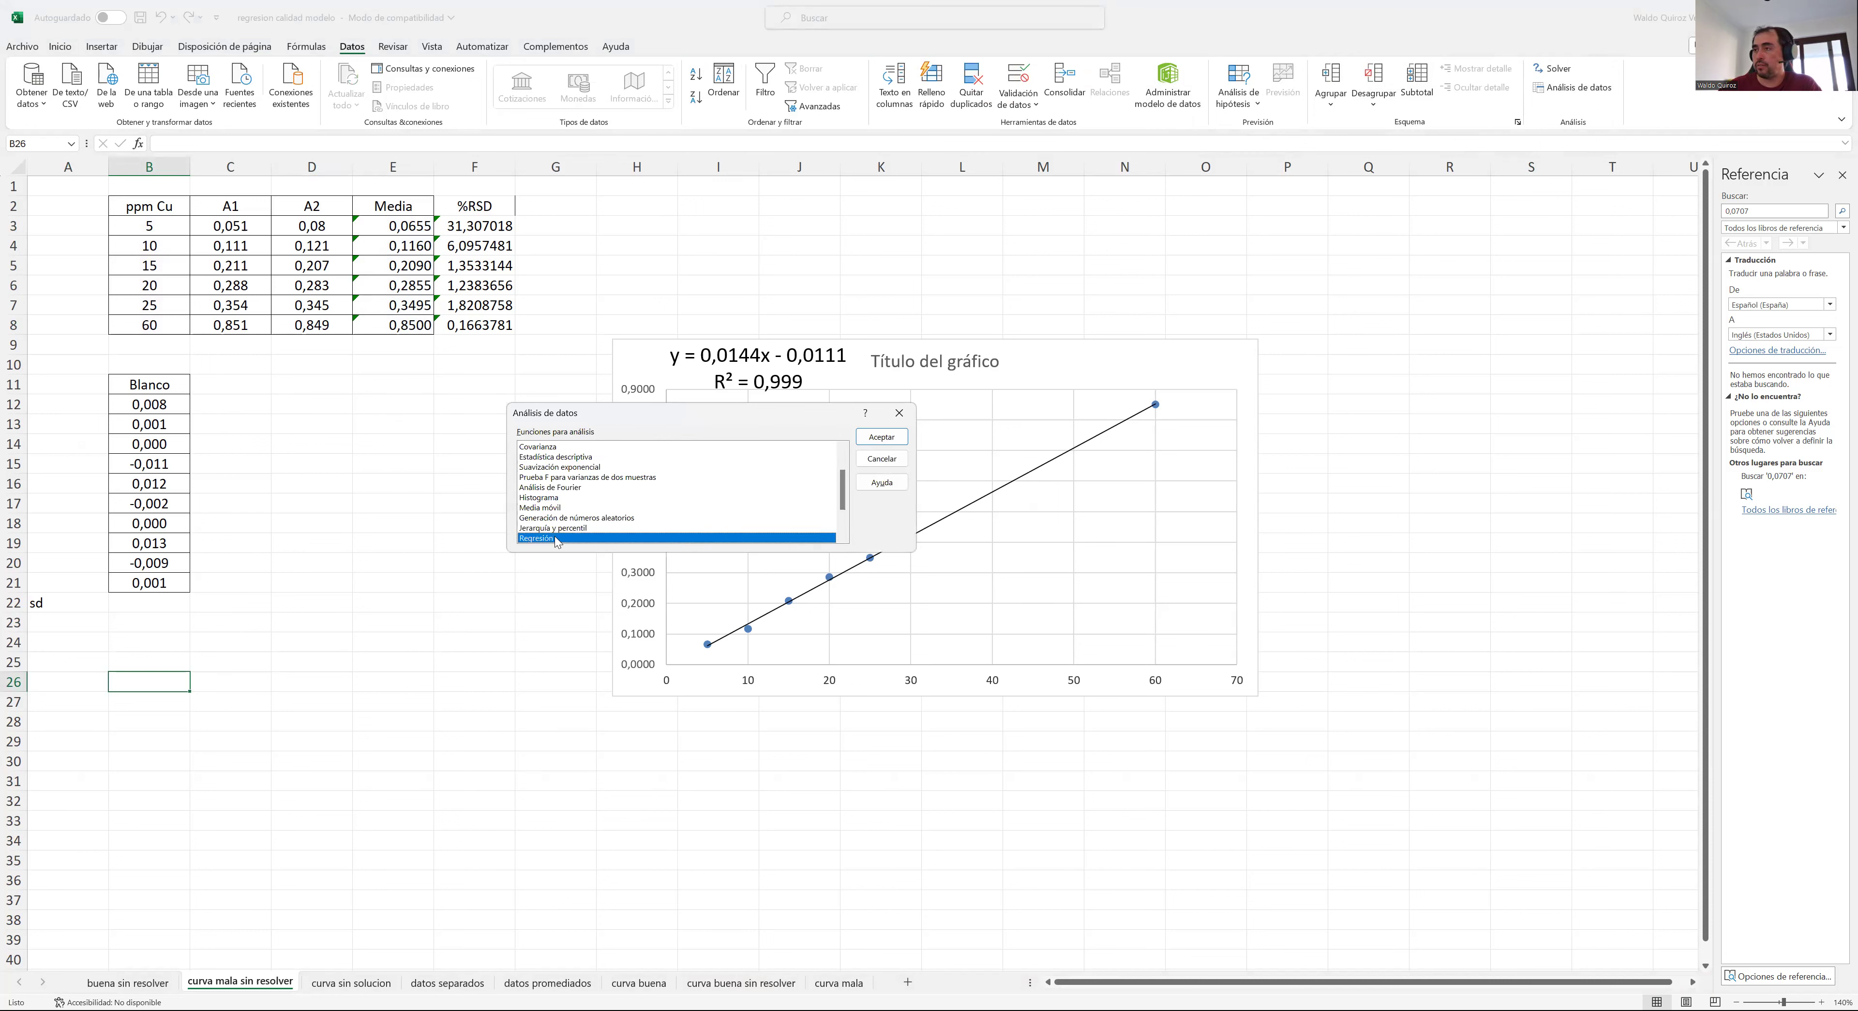
{"action": "left_click", "coordinate": [873, 438]}
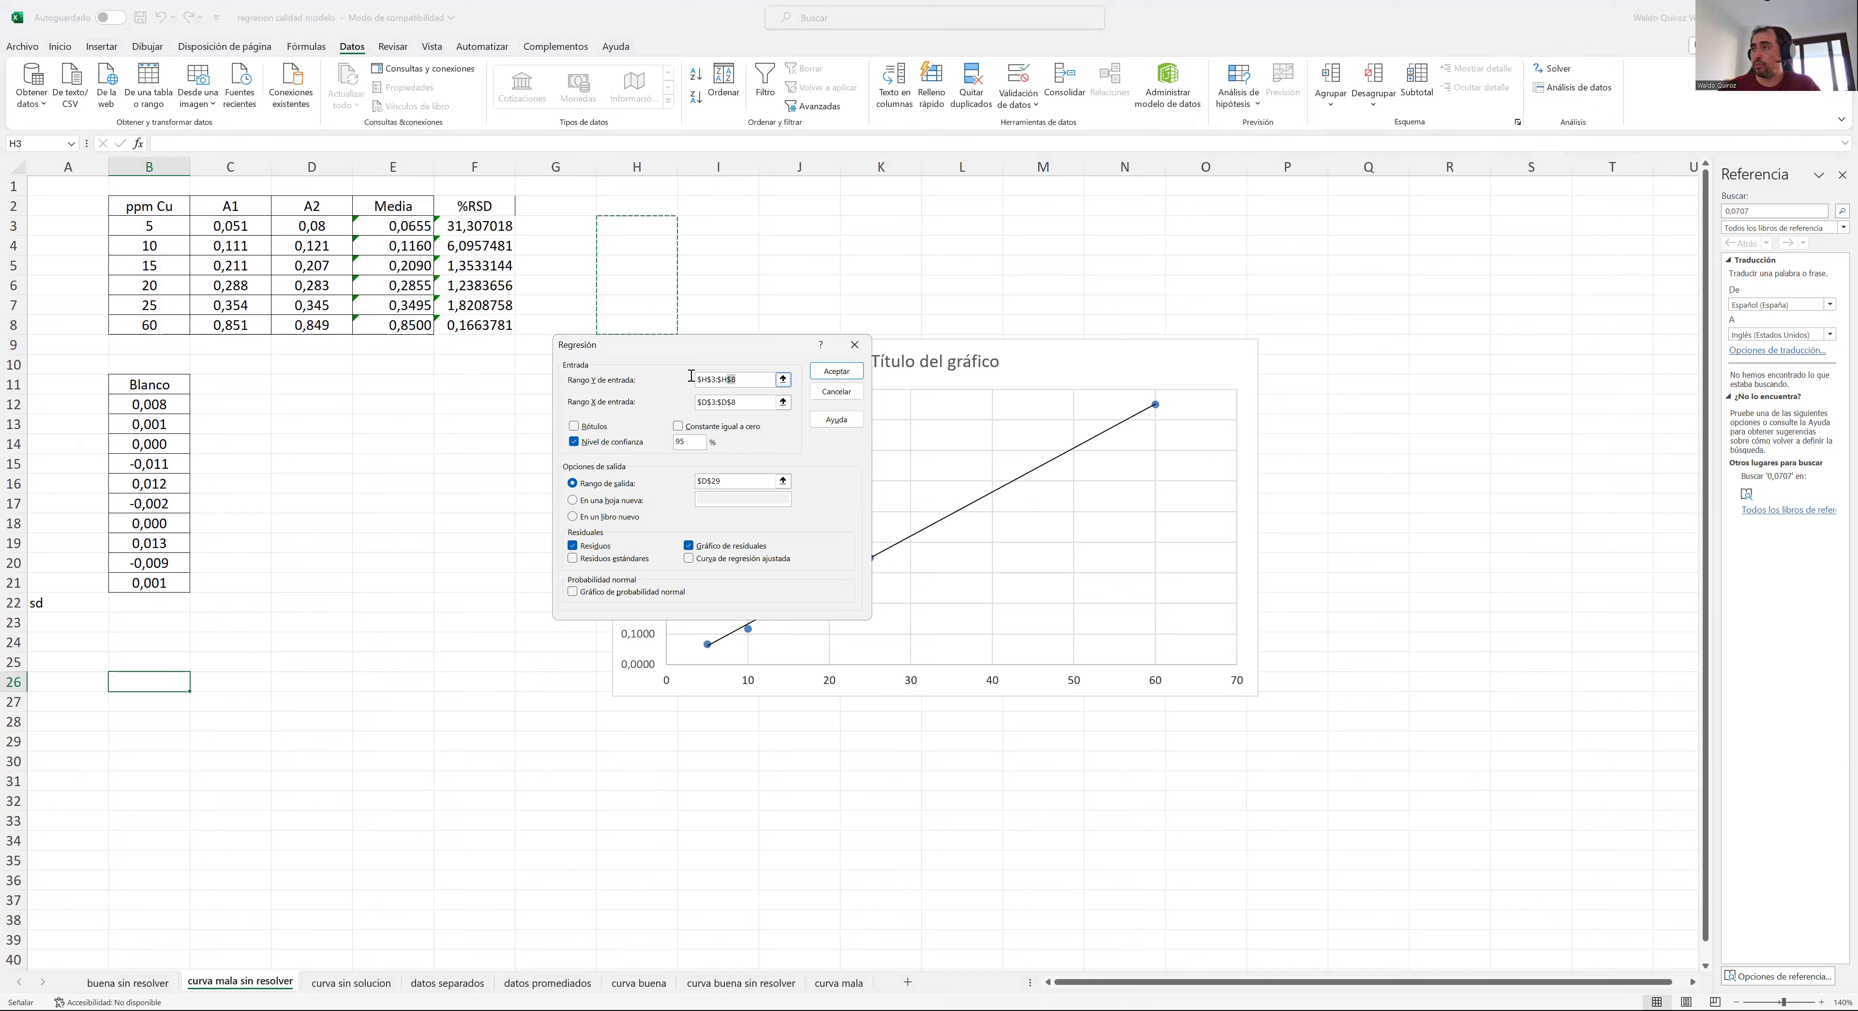
{"action": "double_click", "coordinate": [742, 380]}
{"action": "key", "text": "BackSpace"}
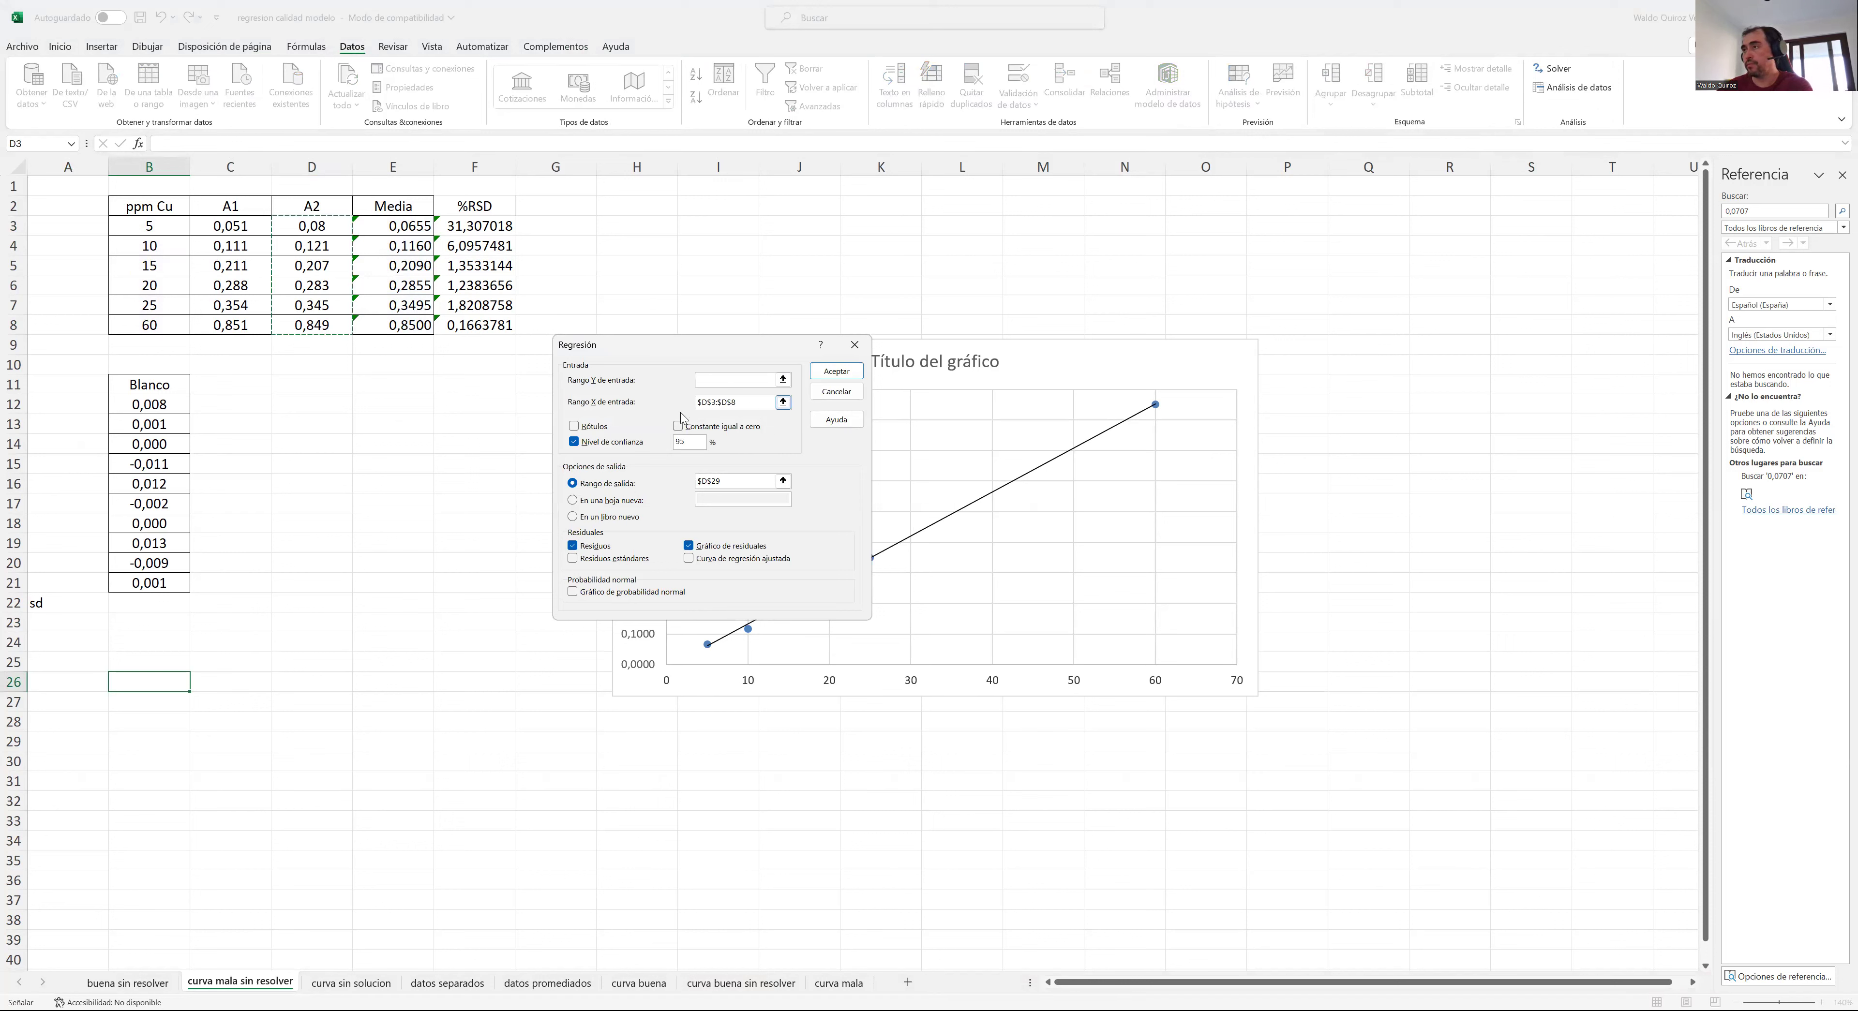
{"action": "double_click", "coordinate": [747, 402]}
{"action": "key", "text": "BackSpace"}
{"action": "double_click", "coordinate": [720, 479]}
{"action": "key", "text": "BackSpace"}
- Run the regression with Media values E3:E8 as Y, ppm Cu values B3:B8 as X, and output at B26
{"action": "left_click", "coordinate": [710, 380]}
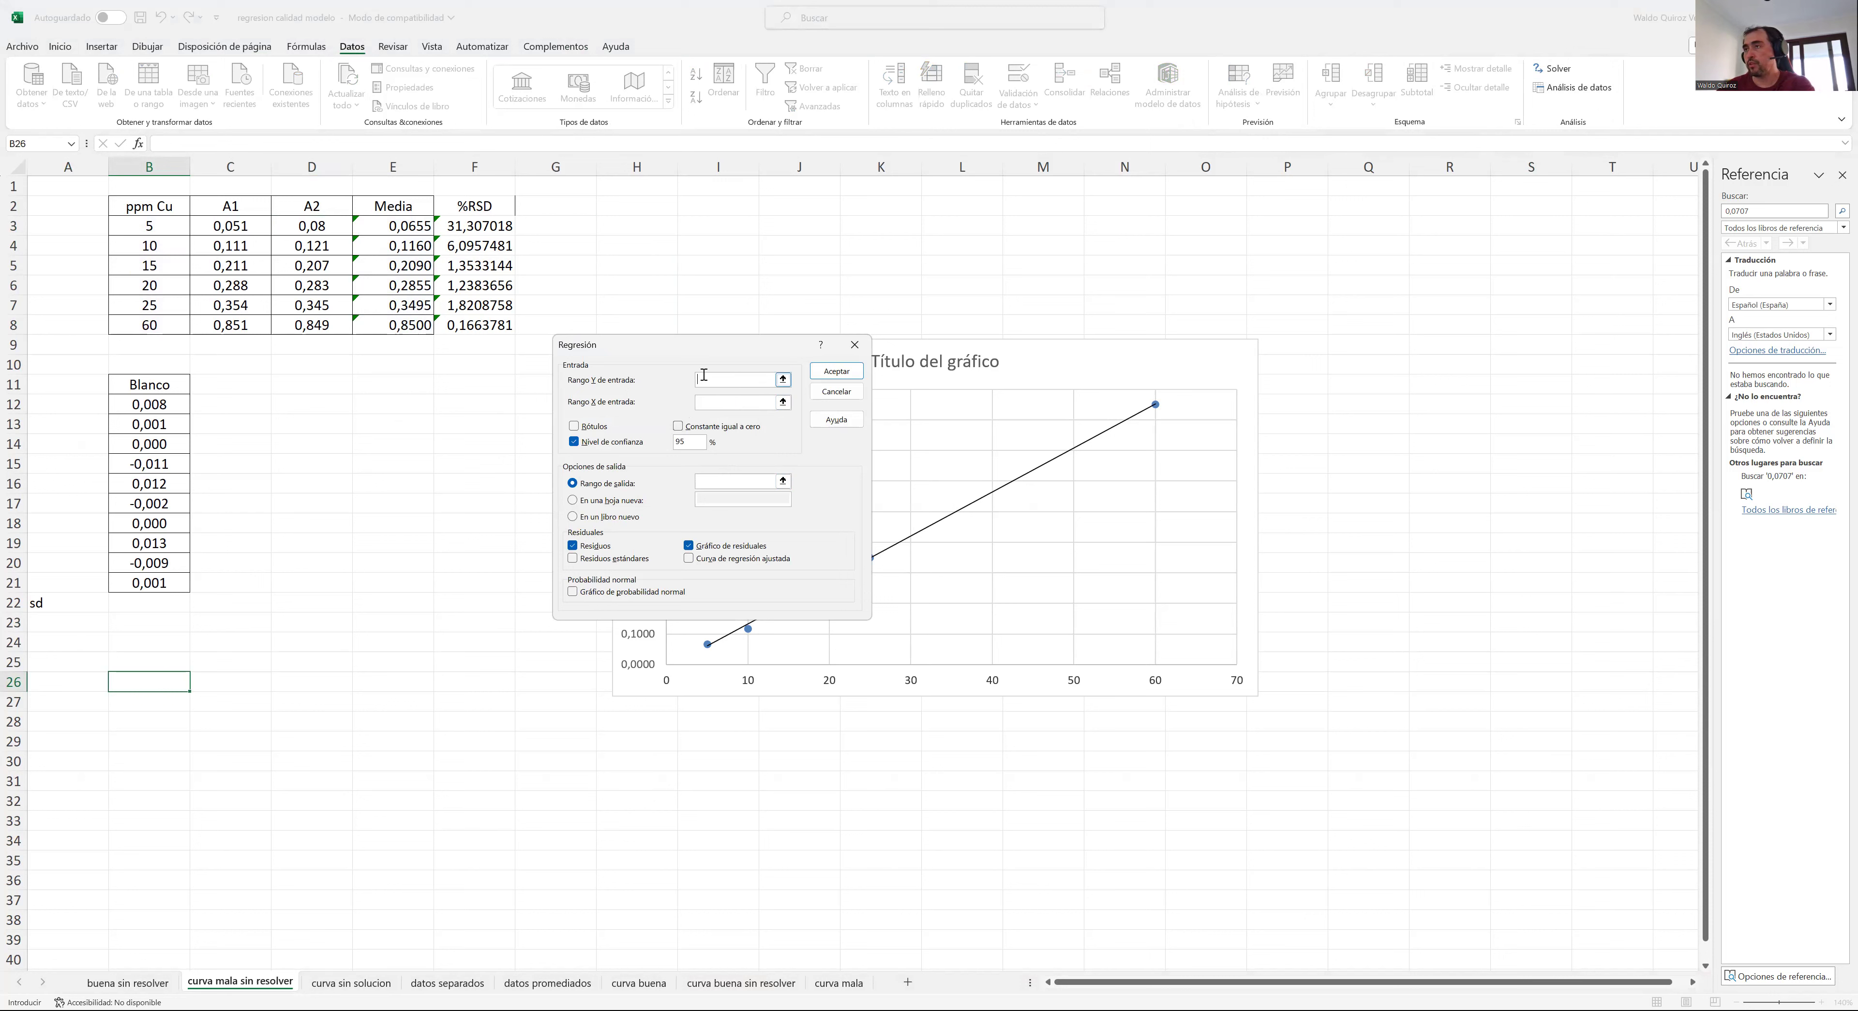
{"action": "left_click", "coordinate": [385, 228]}
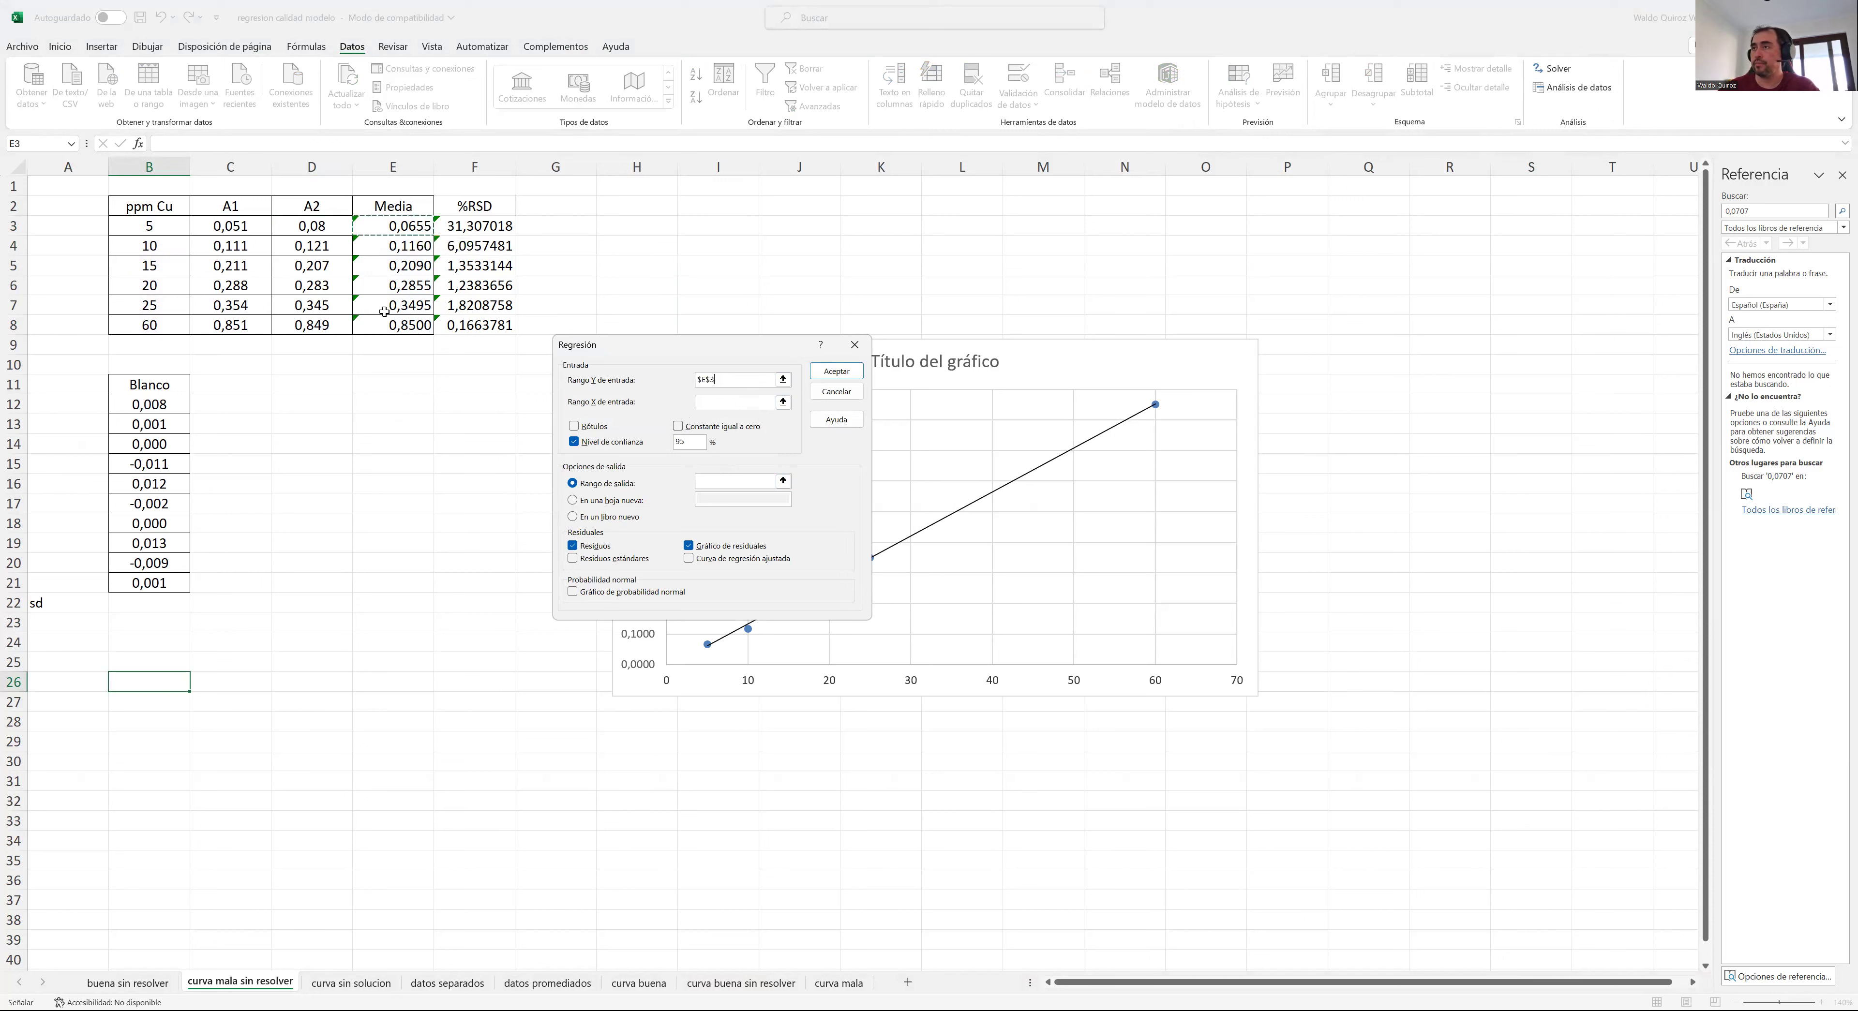
{"action": "key", "text": "ctrl+shift+Down"}
{"action": "left_click", "coordinate": [719, 405]}
{"action": "left_click", "coordinate": [160, 225]}
{"action": "key", "text": "ctrl+shift+Down"}
{"action": "left_click", "coordinate": [721, 482]}
{"action": "left_click", "coordinate": [157, 686]}
{"action": "left_click", "coordinate": [832, 379]}
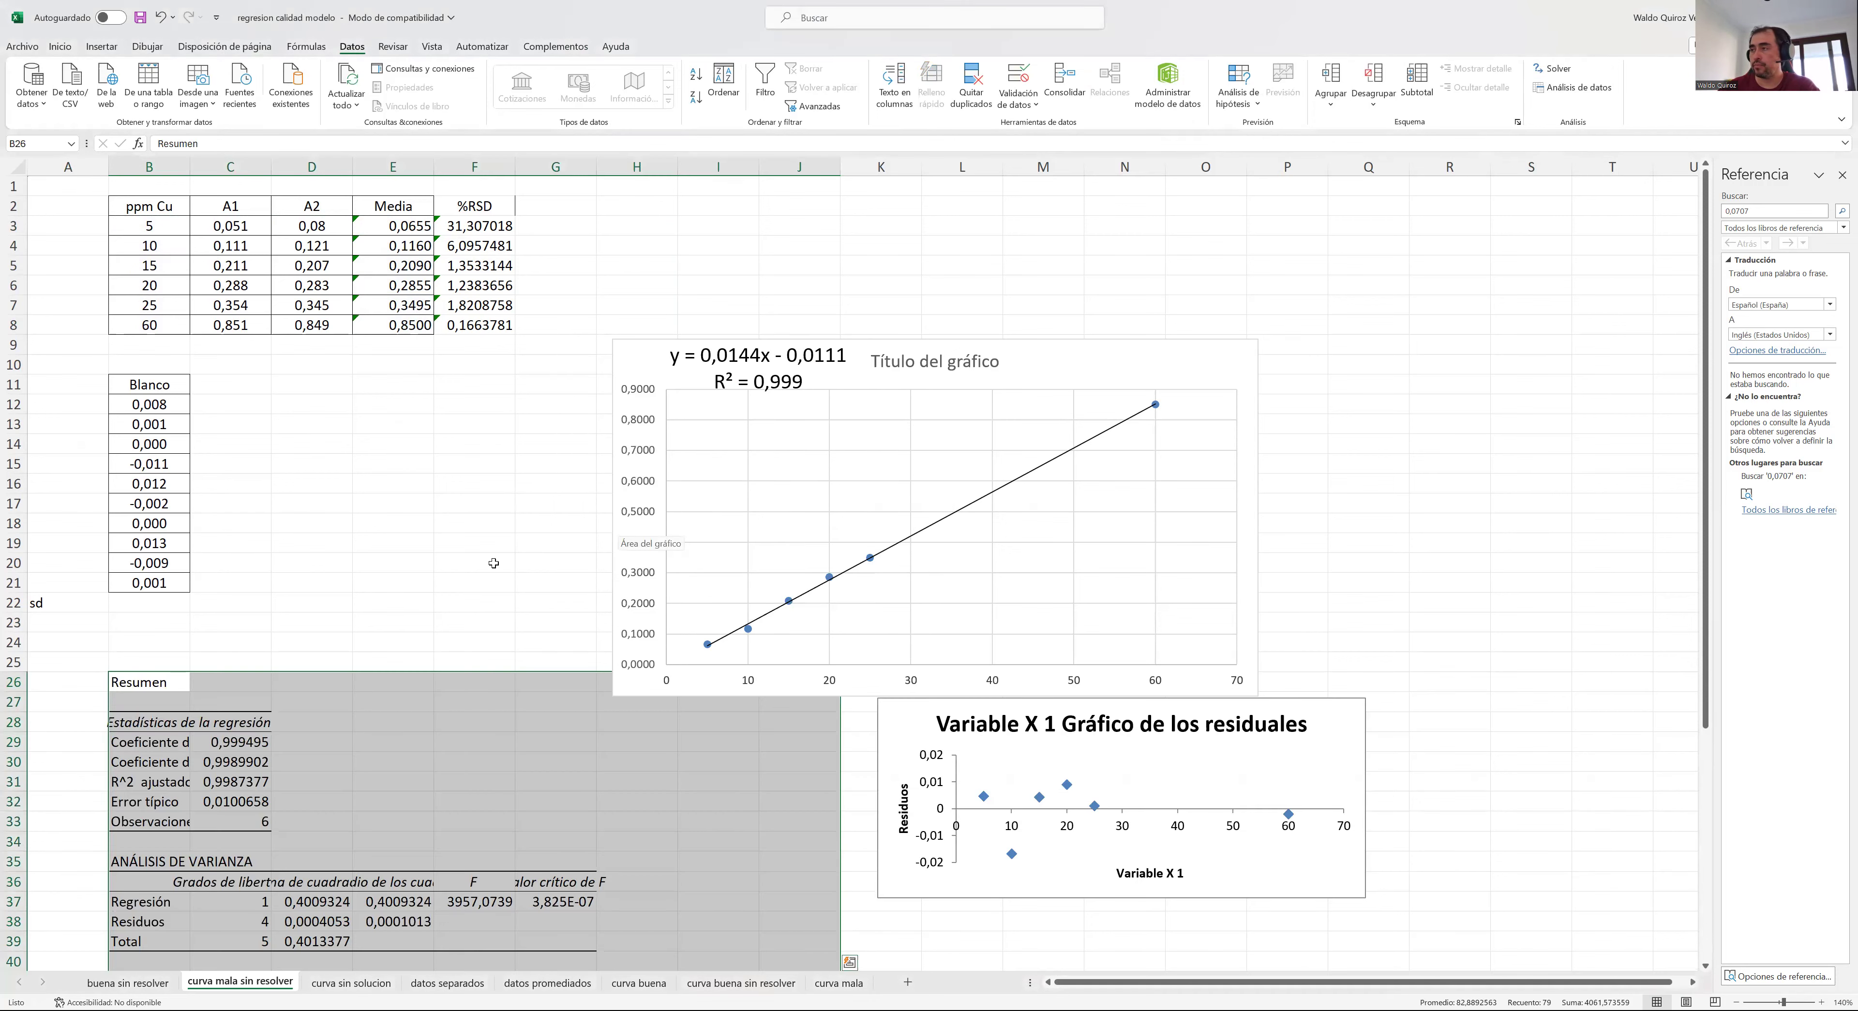
- Autofit the width of column C to the regression output
{"action": "scroll", "coordinate": [492, 559], "scroll_direction": "down", "scroll_amount": 4}
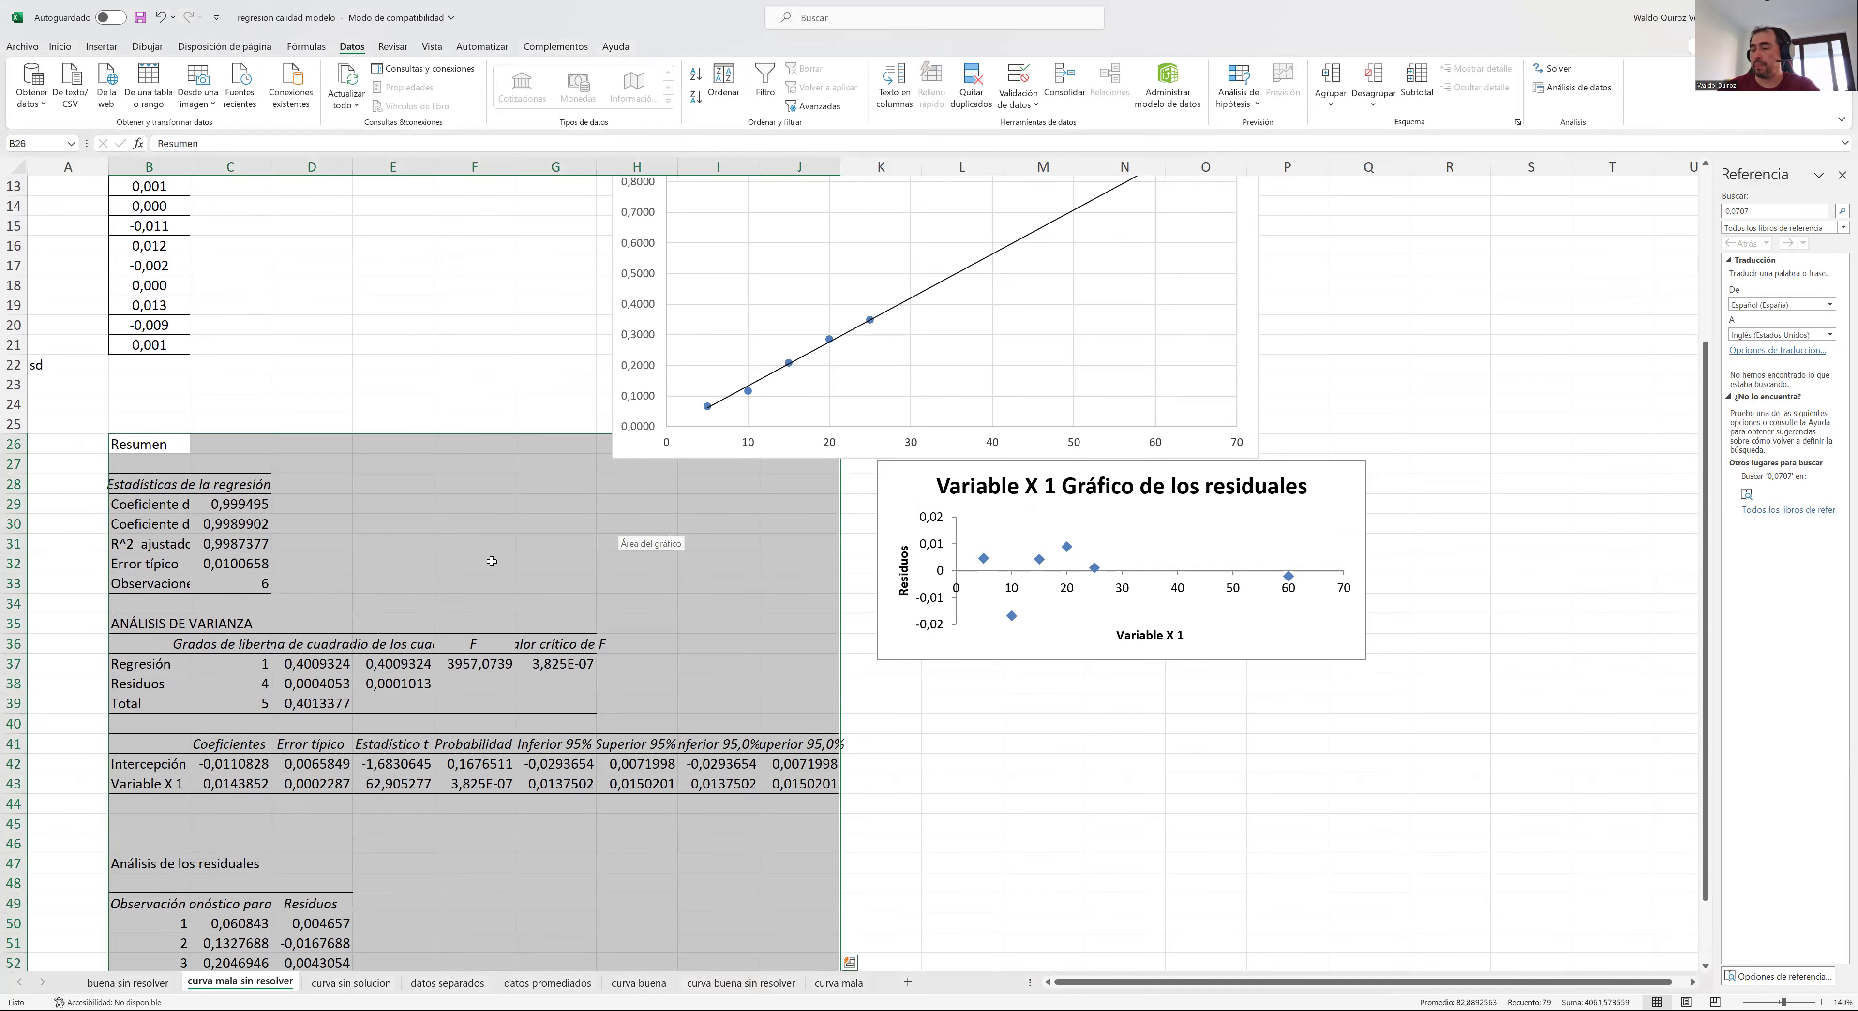
{"action": "scroll", "coordinate": [492, 562], "scroll_direction": "down", "scroll_amount": 4}
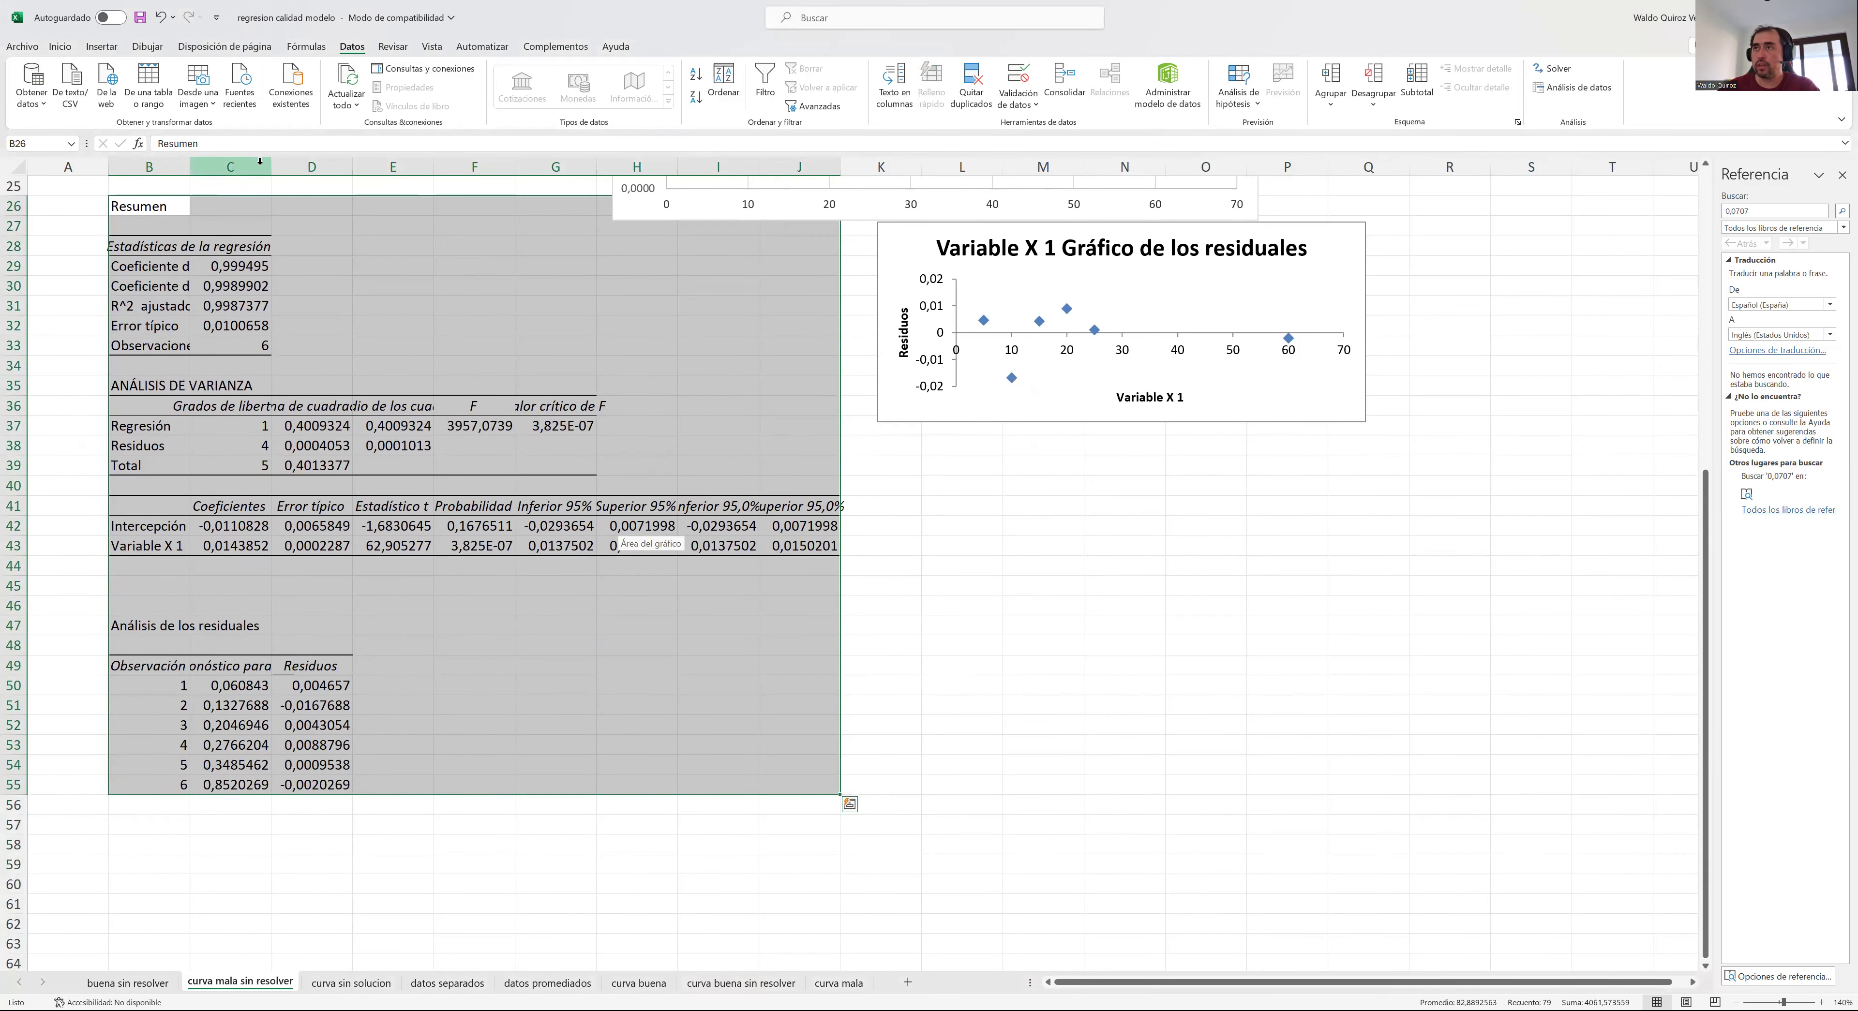
{"action": "double_click", "coordinate": [270, 166]}
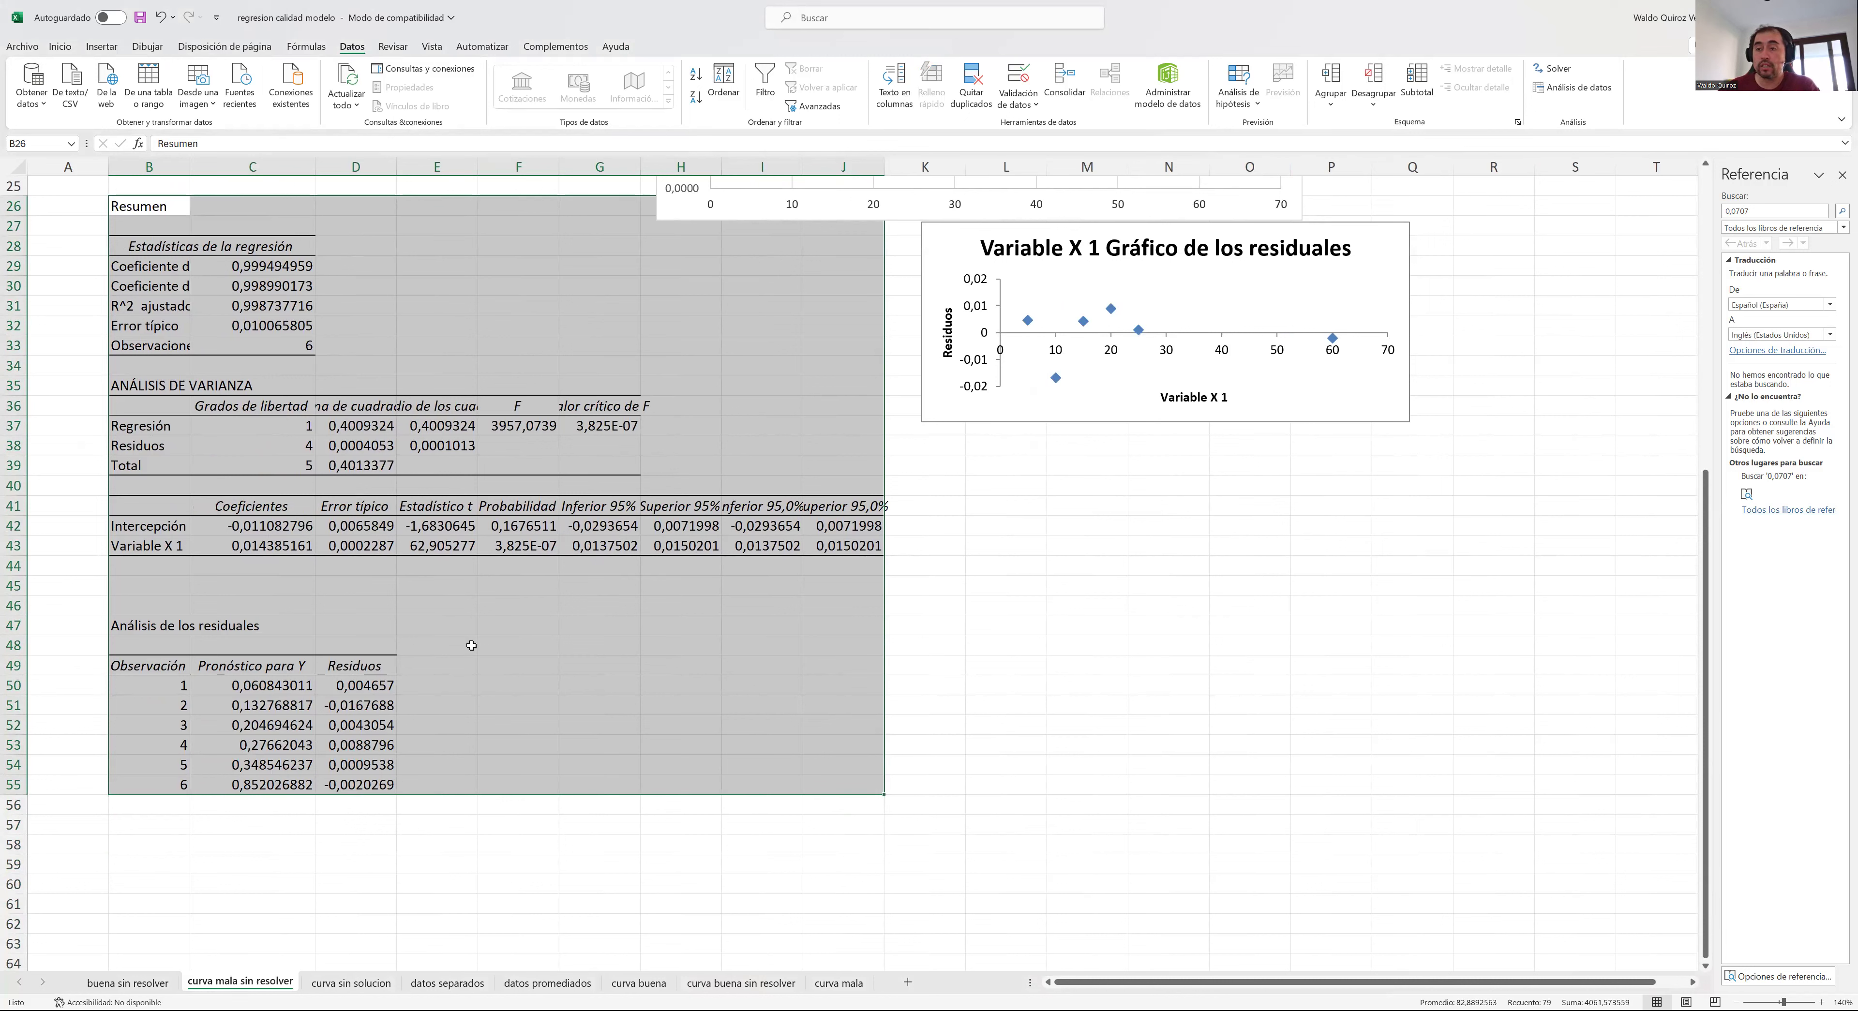
- Add a "% residual" header in E49, beside the Residuos column
{"action": "left_click", "coordinate": [434, 667]}
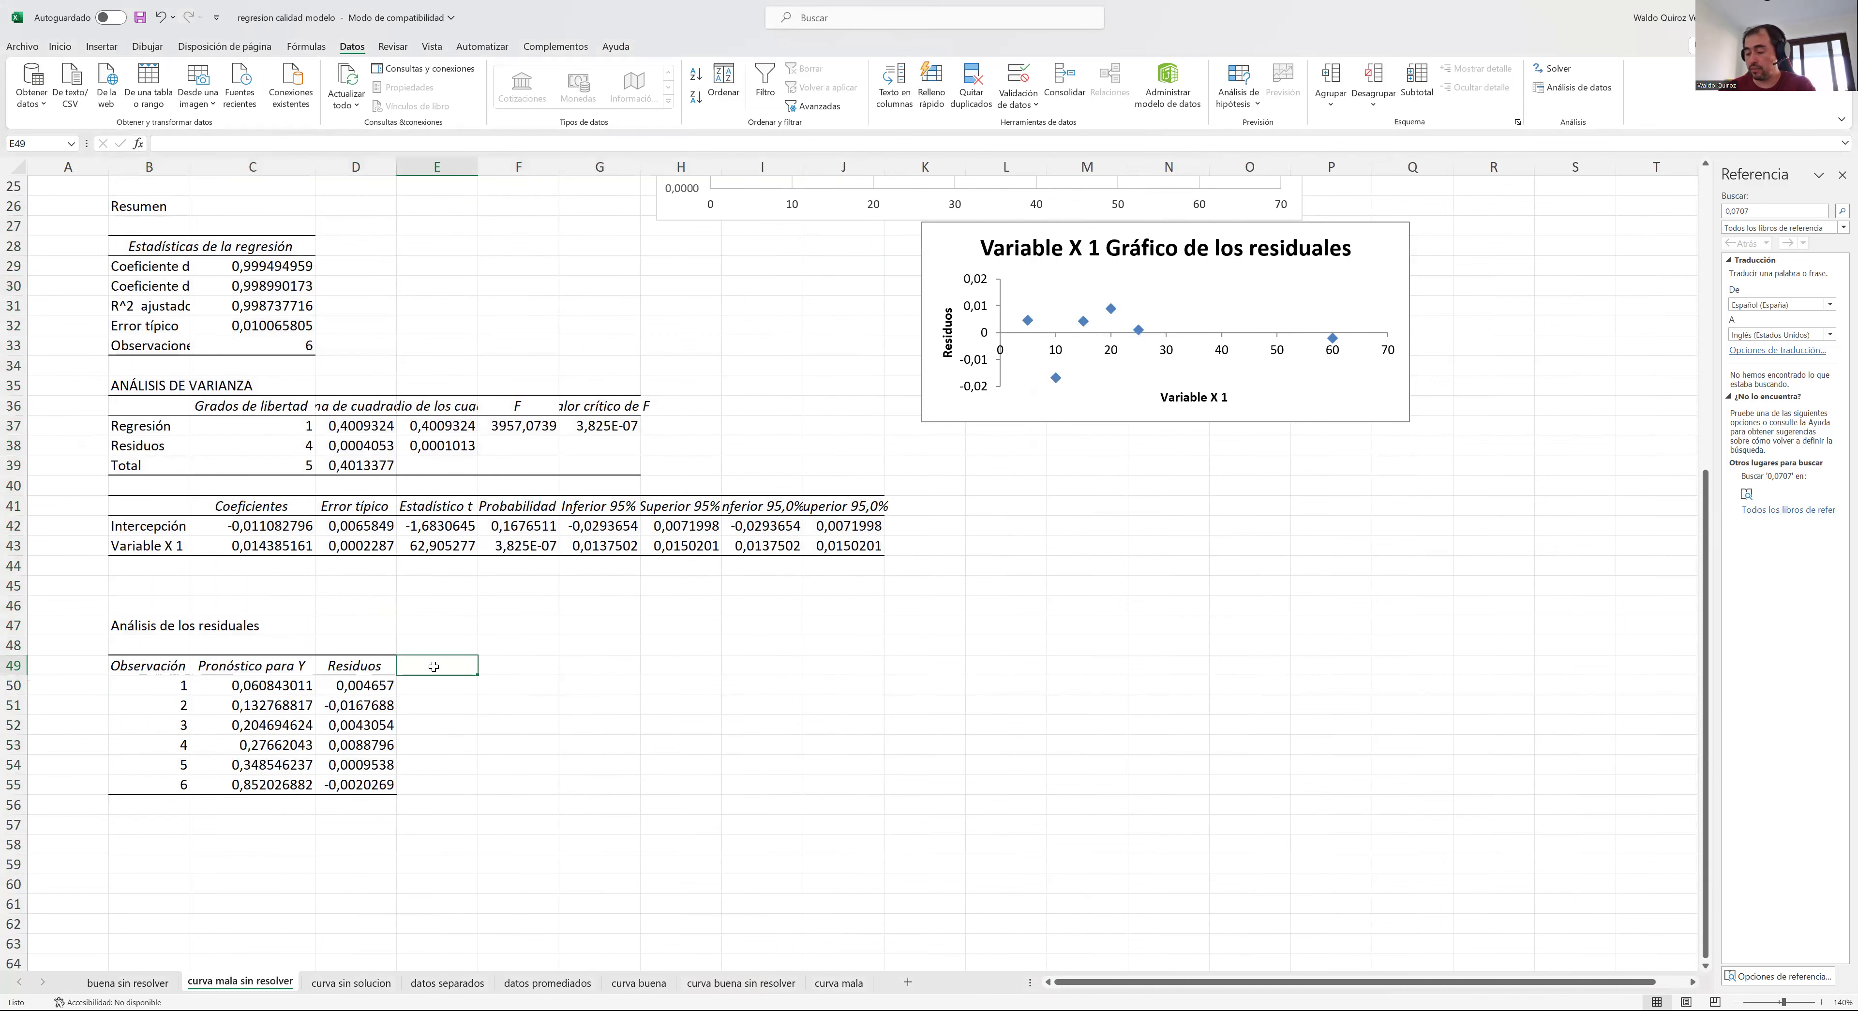
{"action": "type", "text": "% residual"}
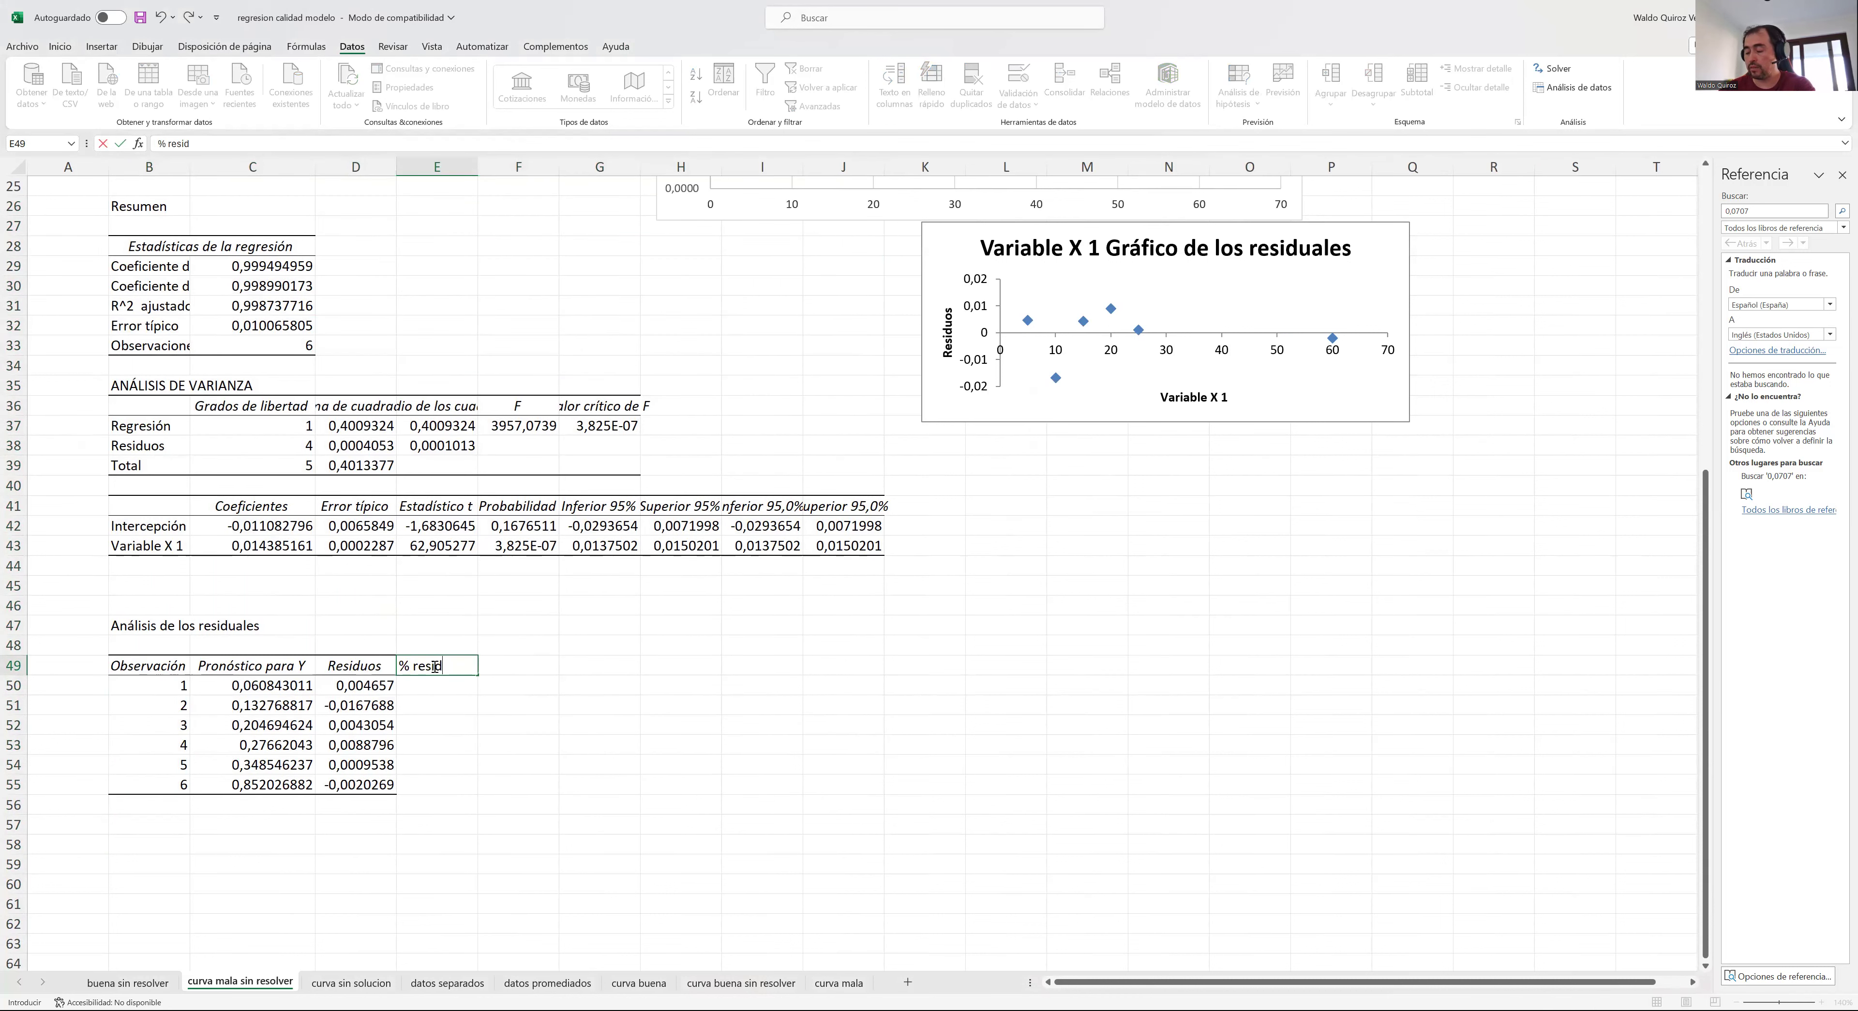
{"action": "left_click", "coordinate": [712, 709]}
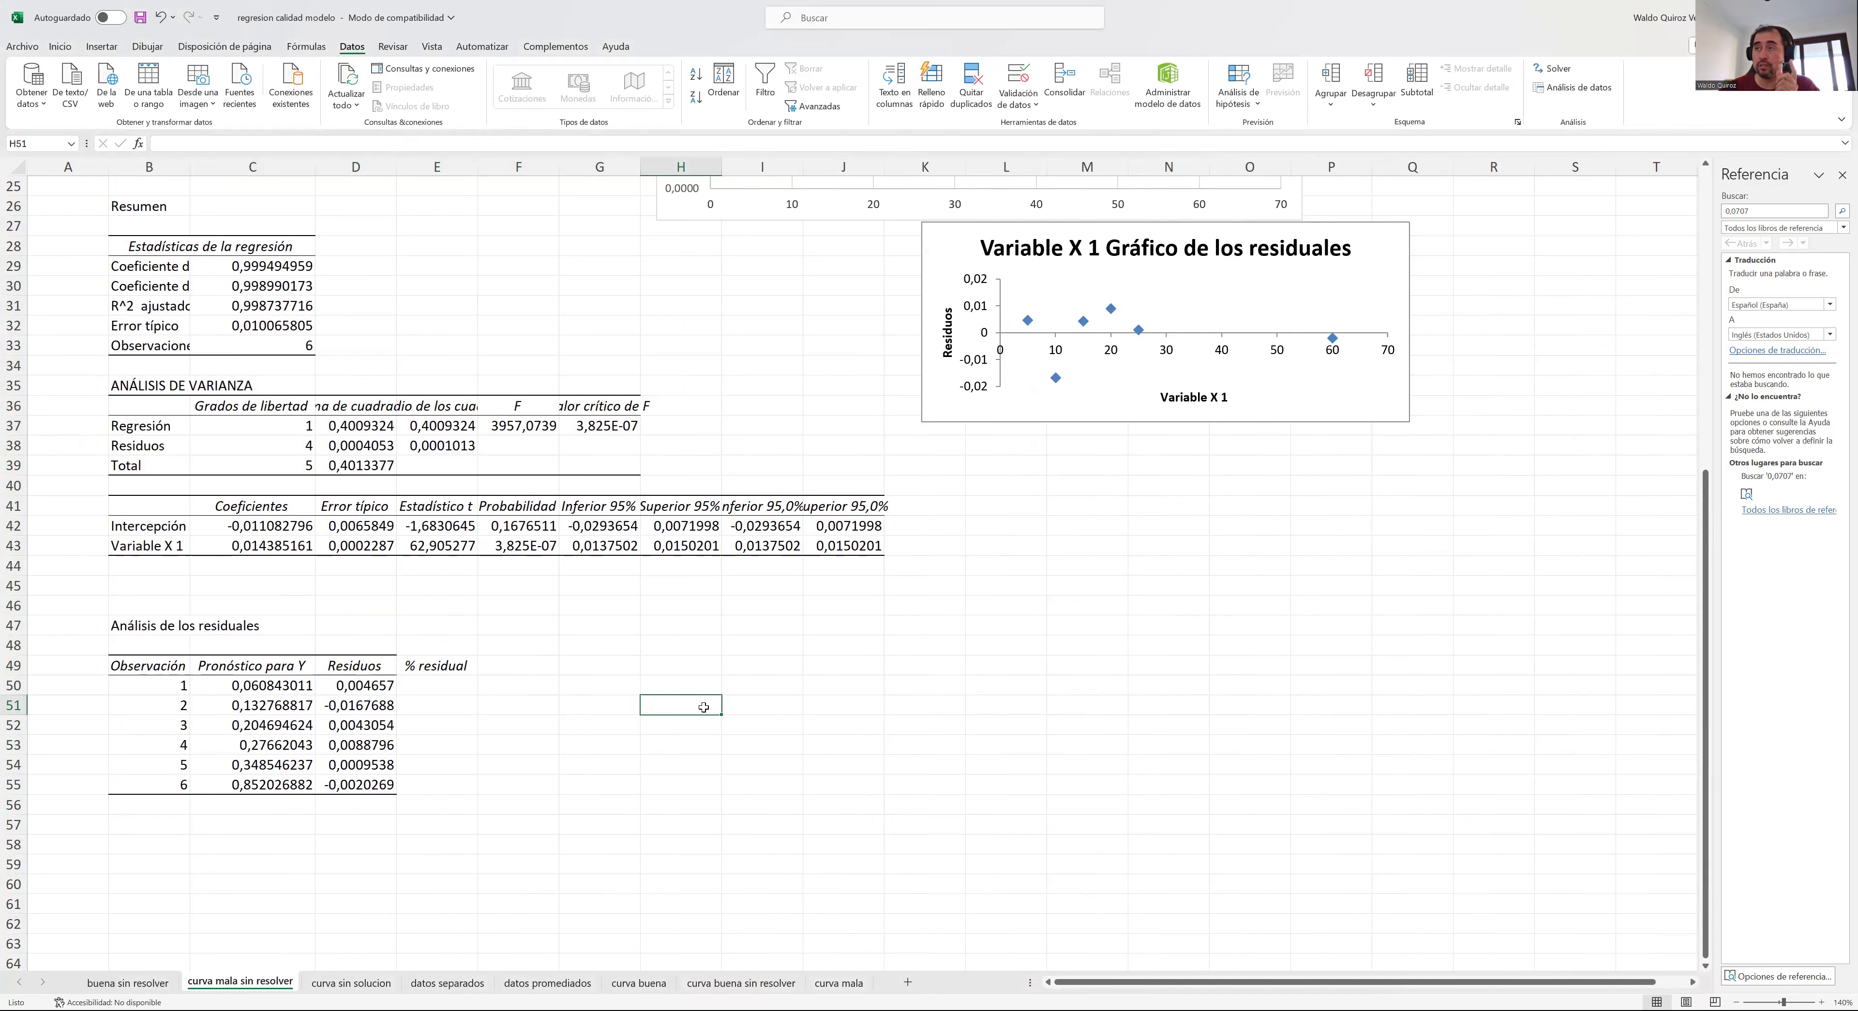
- Calculate the first observation's % residual in E50 with =D50/C50*100 and fill the formula down to E55
{"action": "scroll", "coordinate": [707, 708], "scroll_direction": "up", "scroll_amount": 8}
{"action": "left_click_drag", "start_coordinate": [446, 235], "coordinate": [445, 325]}
{"action": "scroll", "coordinate": [609, 649], "scroll_direction": "down", "scroll_amount": 7}
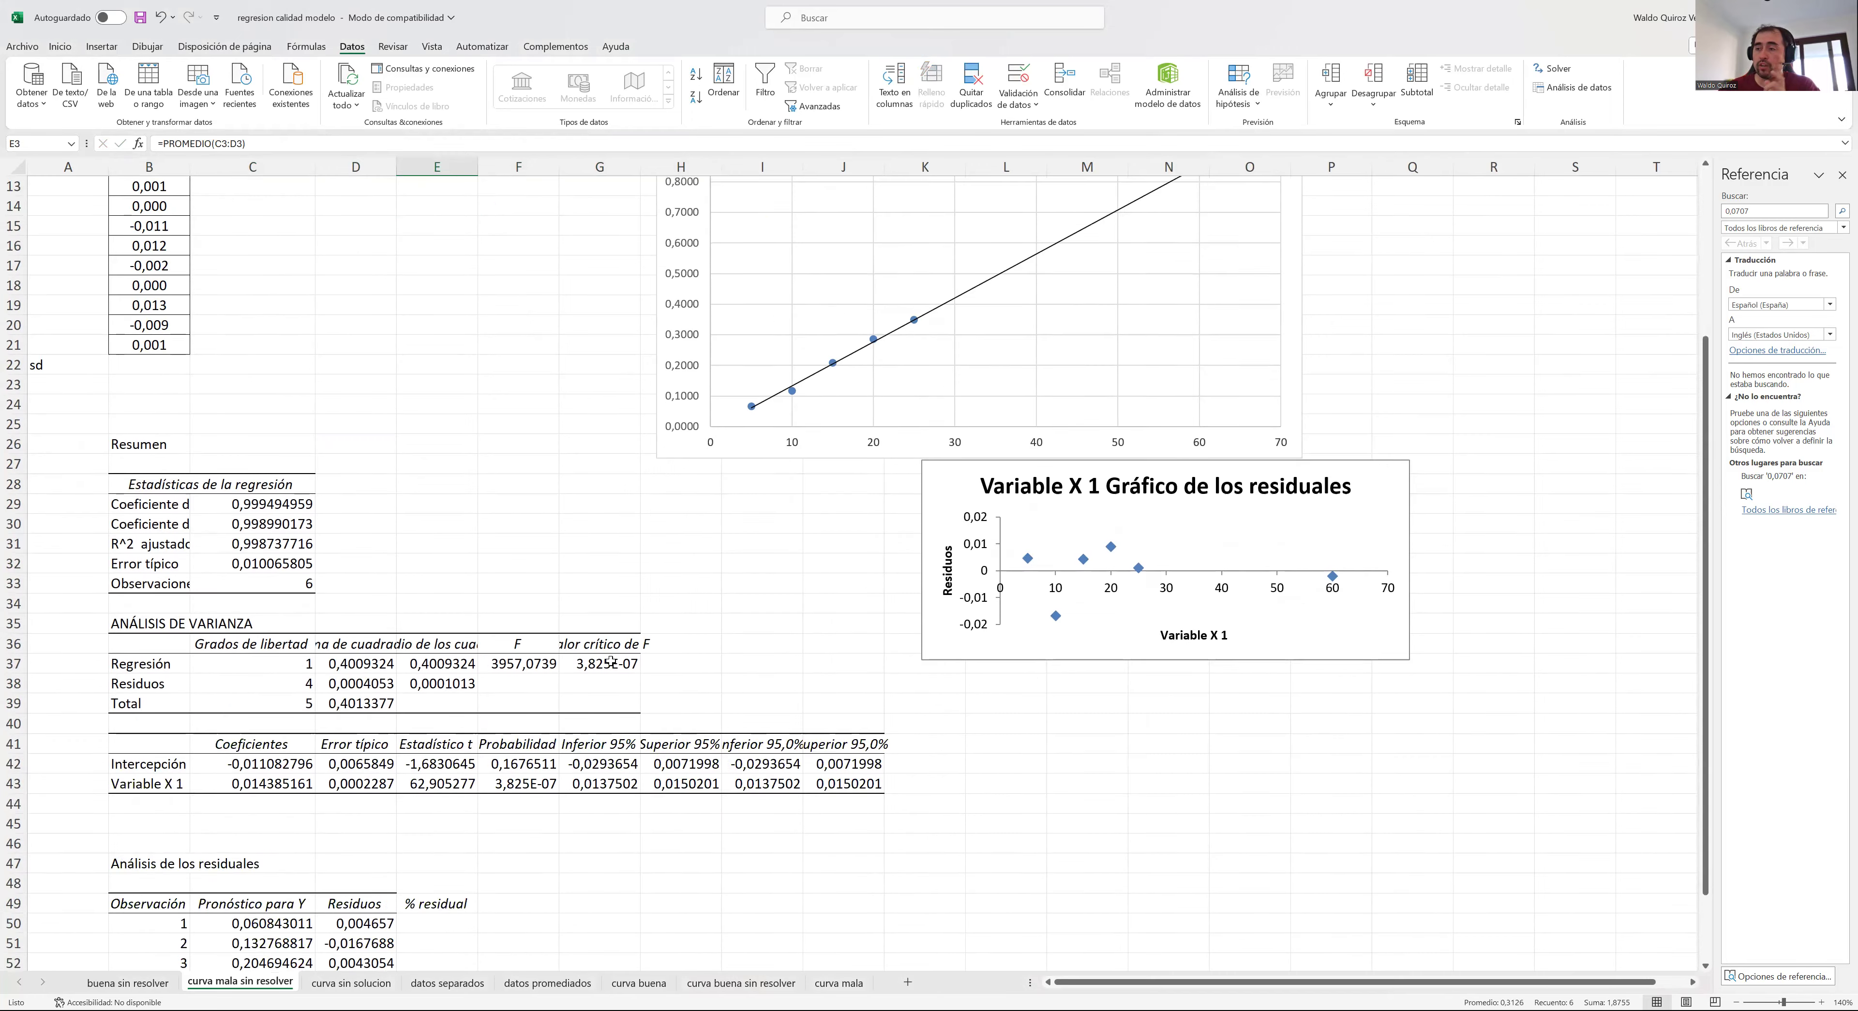
{"action": "left_click_drag", "start_coordinate": [286, 746], "coordinate": [270, 849]}
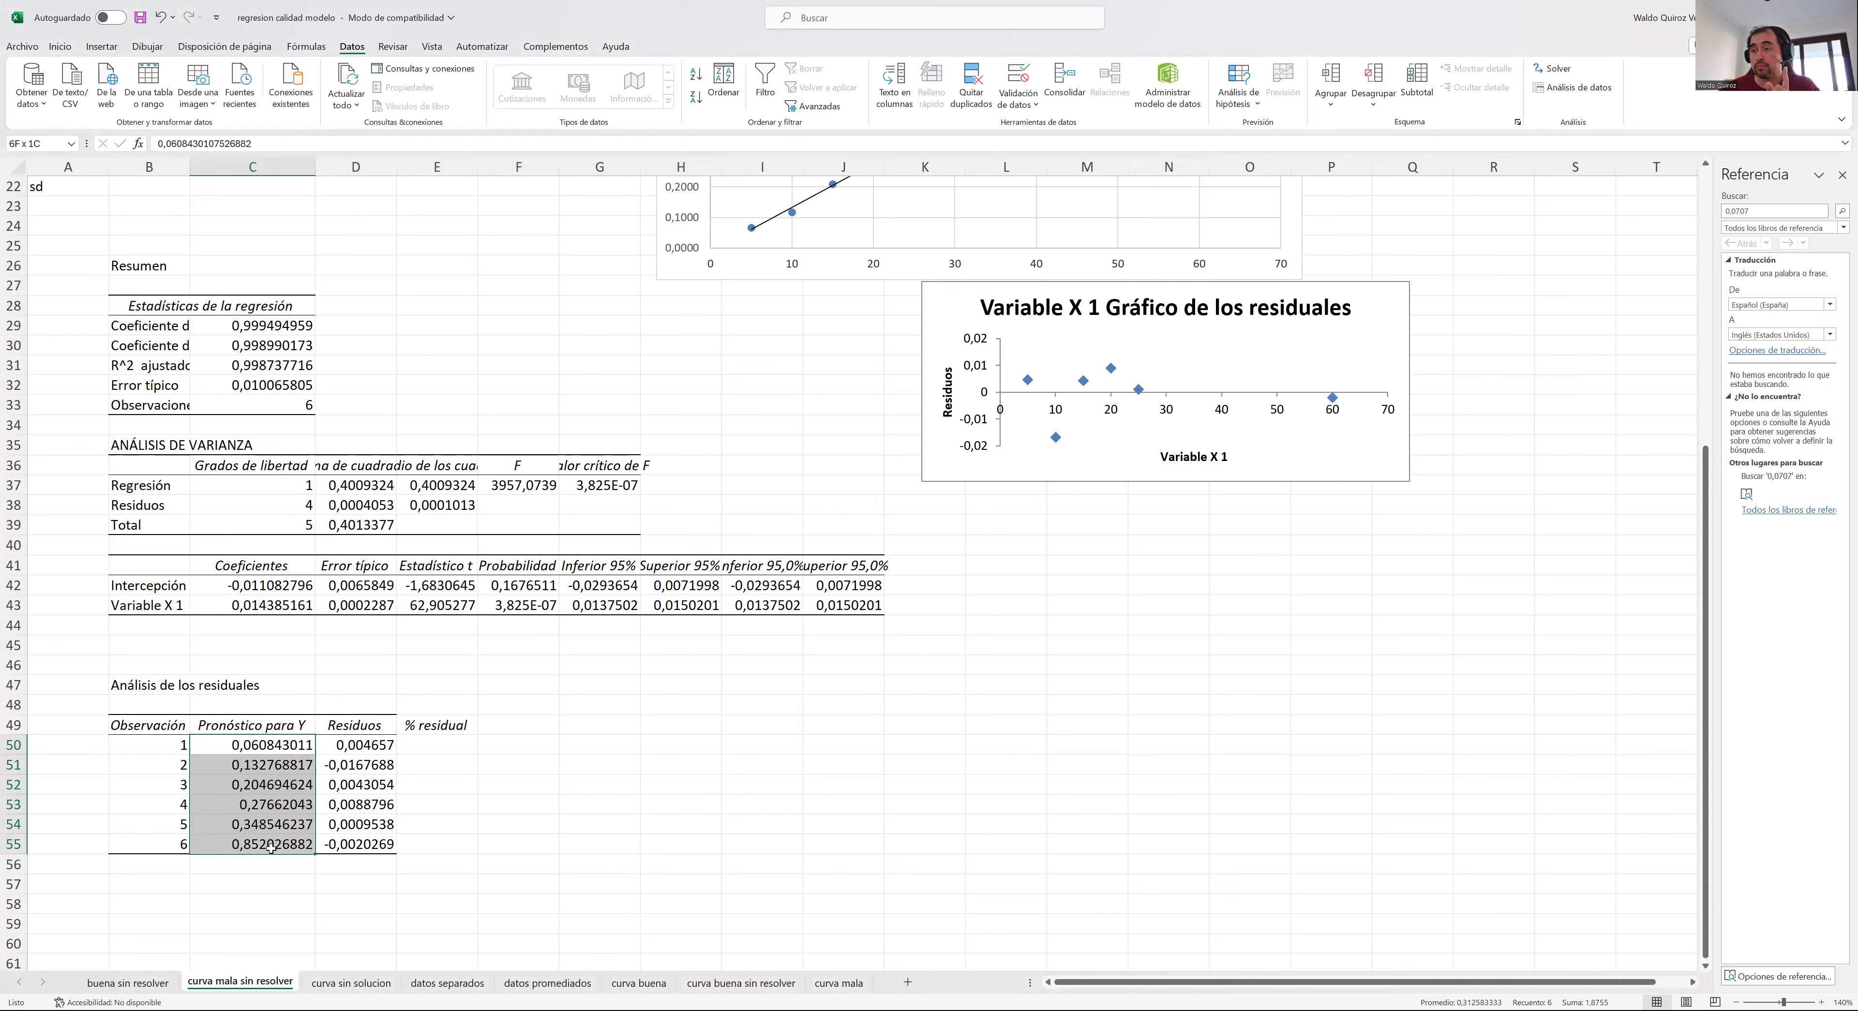
{"action": "left_click", "coordinate": [438, 745]}
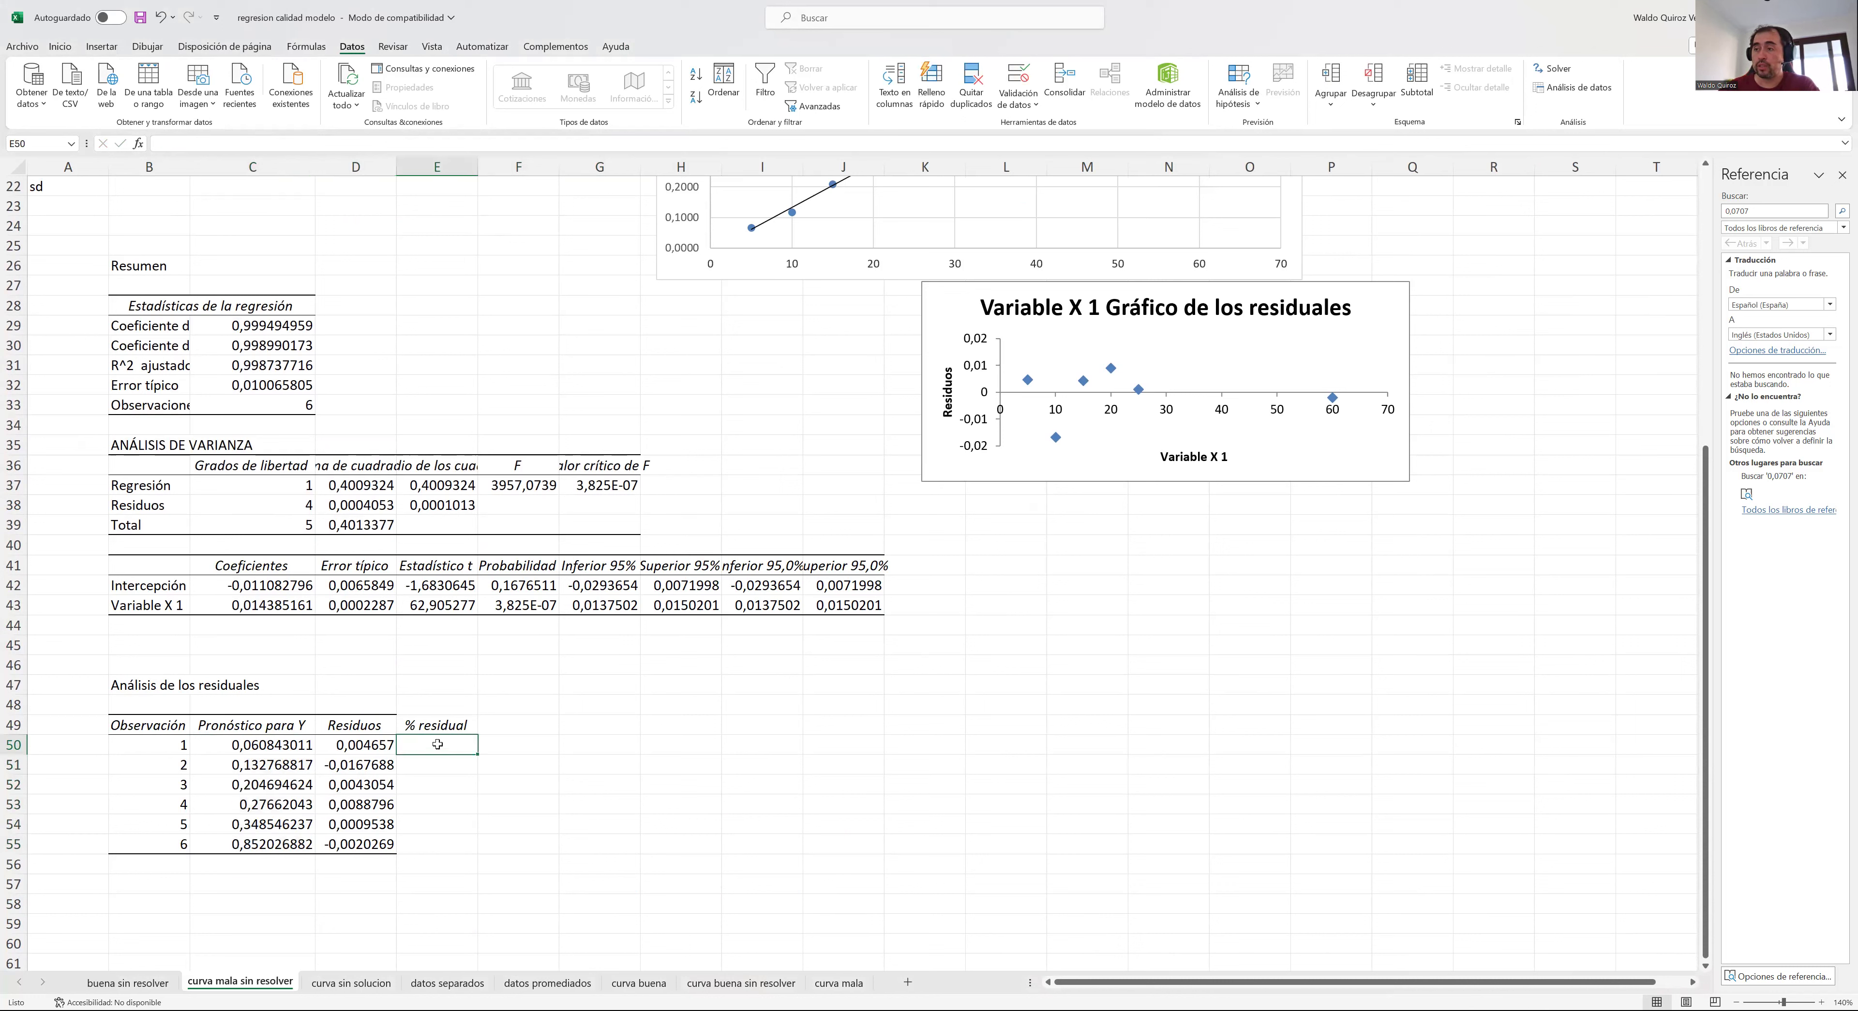
{"action": "type", "text": "="}
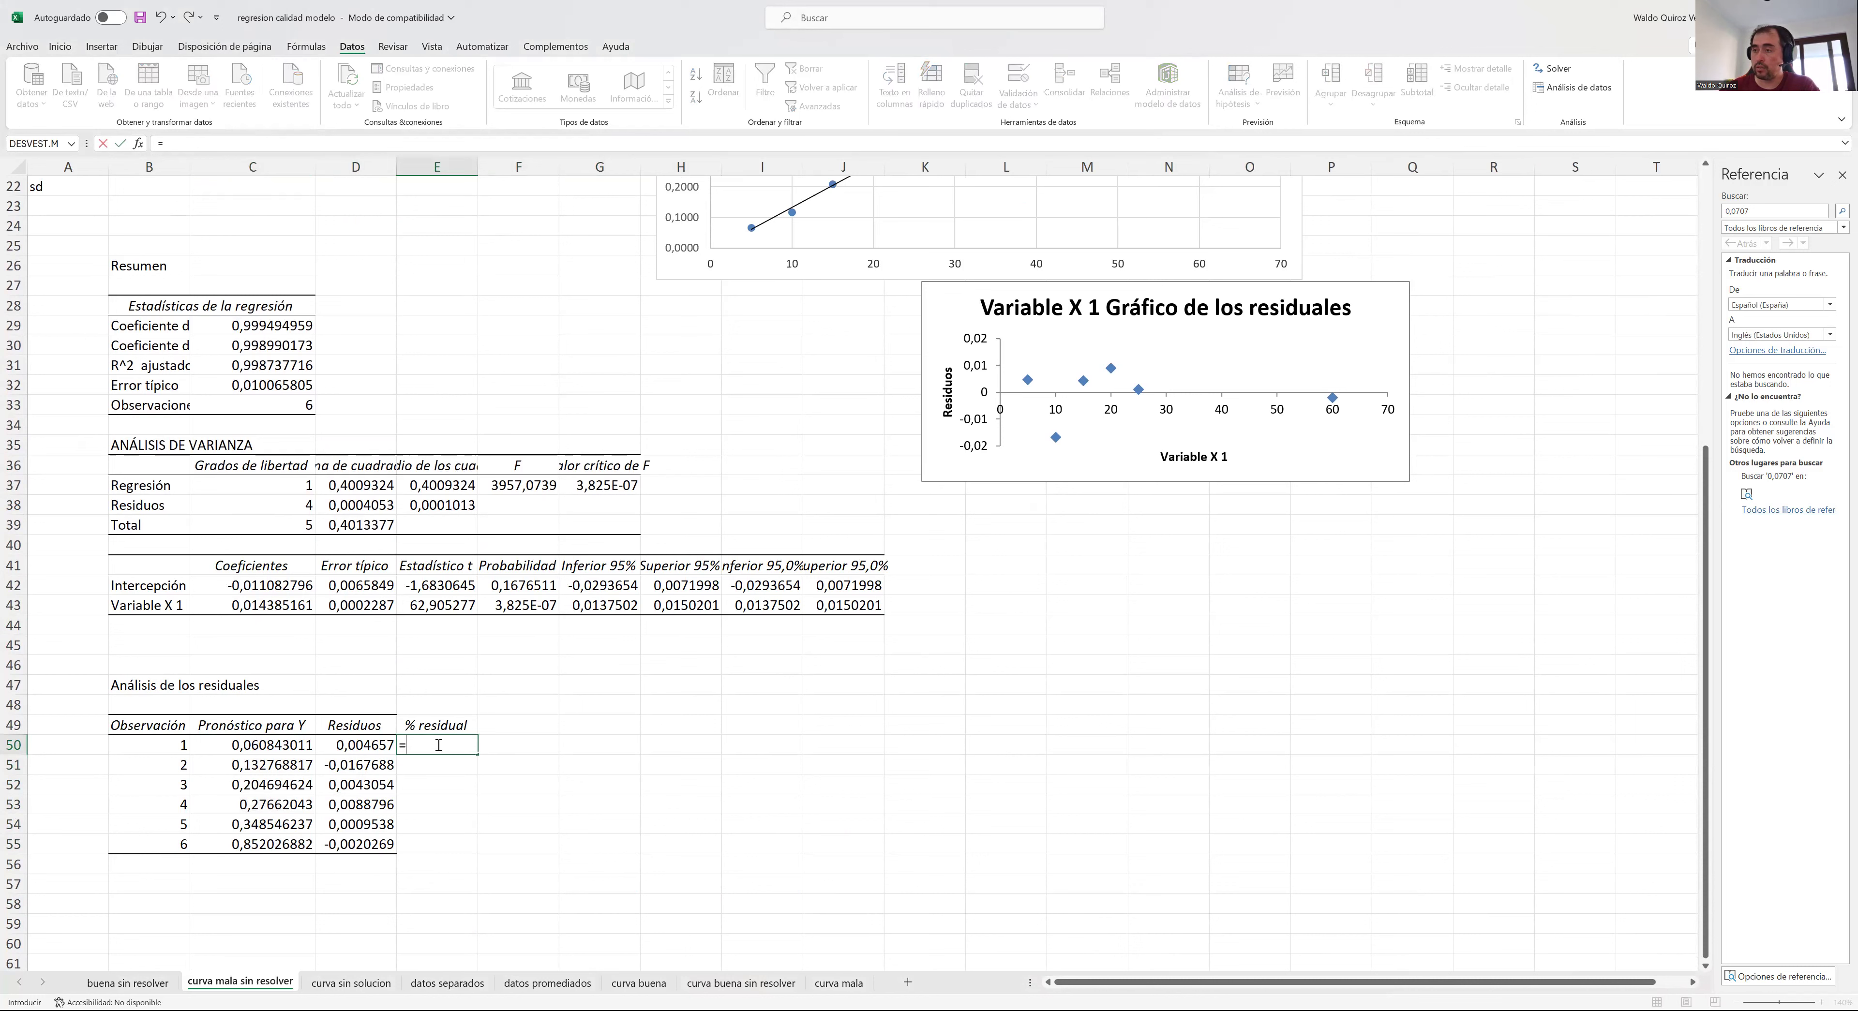
{"action": "left_click", "coordinate": [369, 746]}
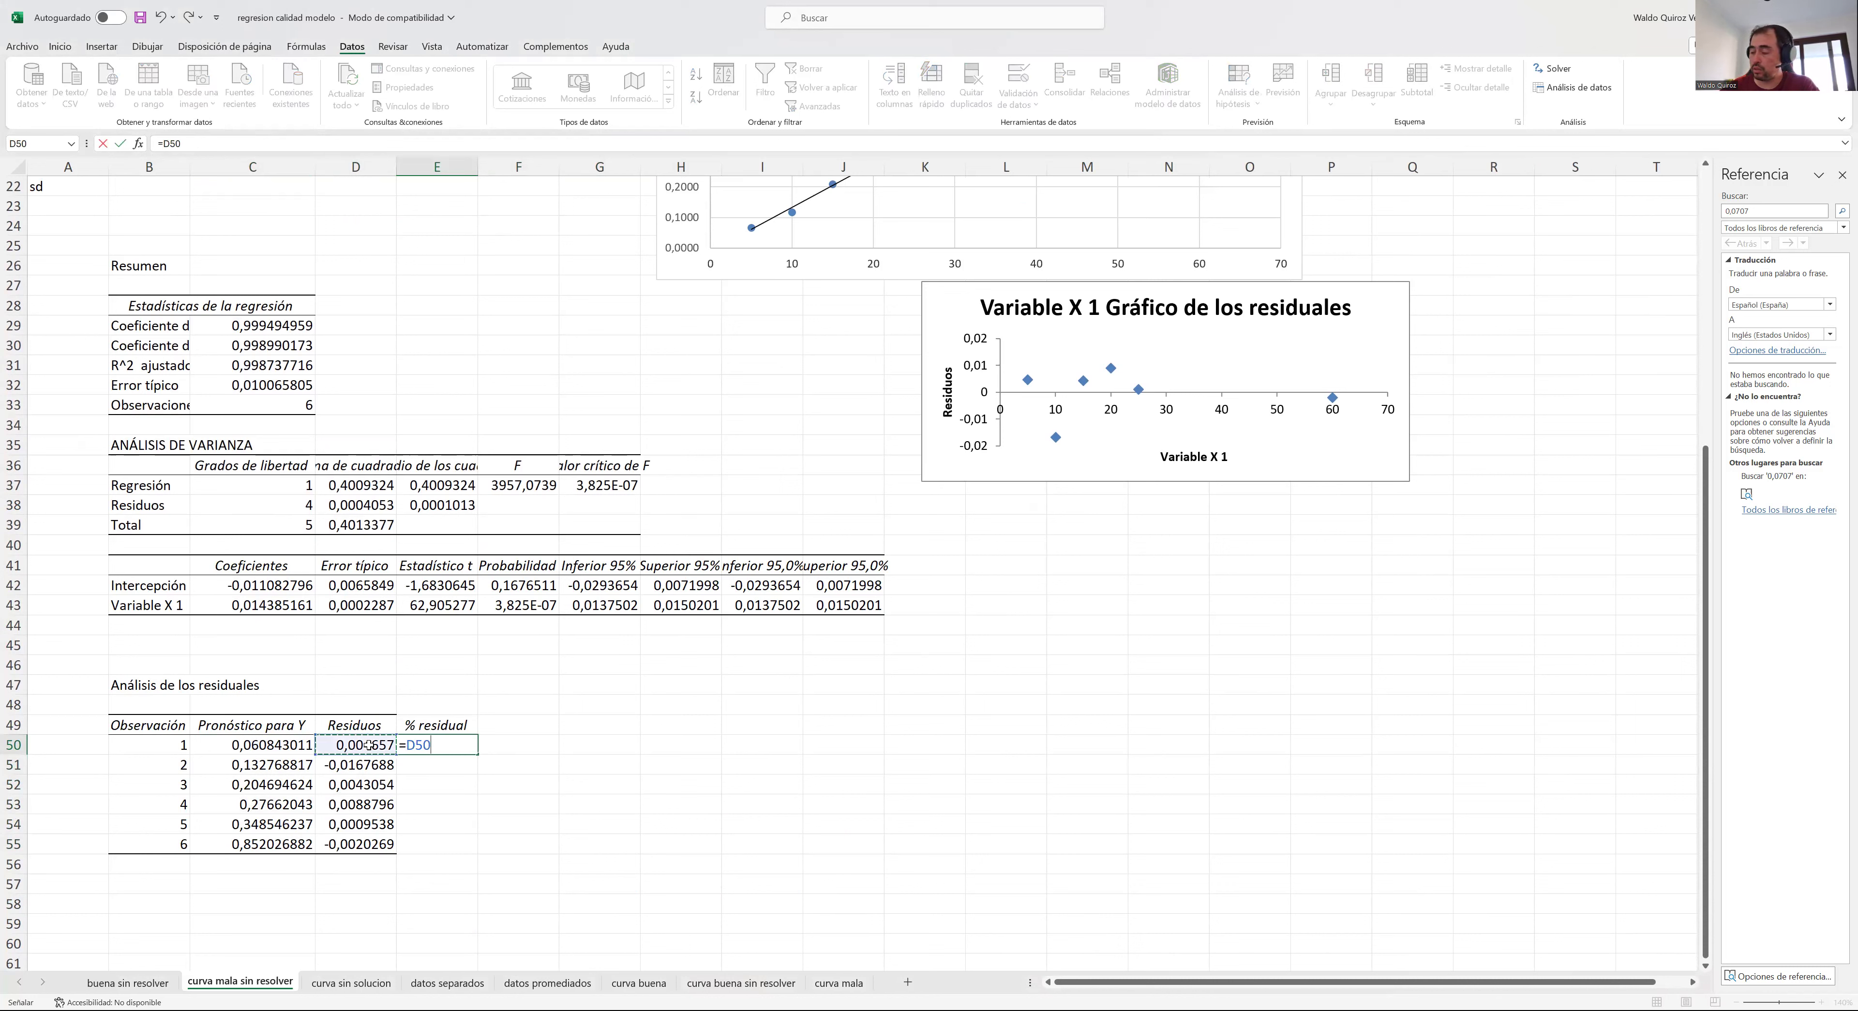
{"action": "type", "text": "/"}
{"action": "left_click", "coordinate": [277, 748]}
{"action": "type", "text": "*100"}
{"action": "key", "text": "Return"}
{"action": "left_click", "coordinate": [468, 747]}
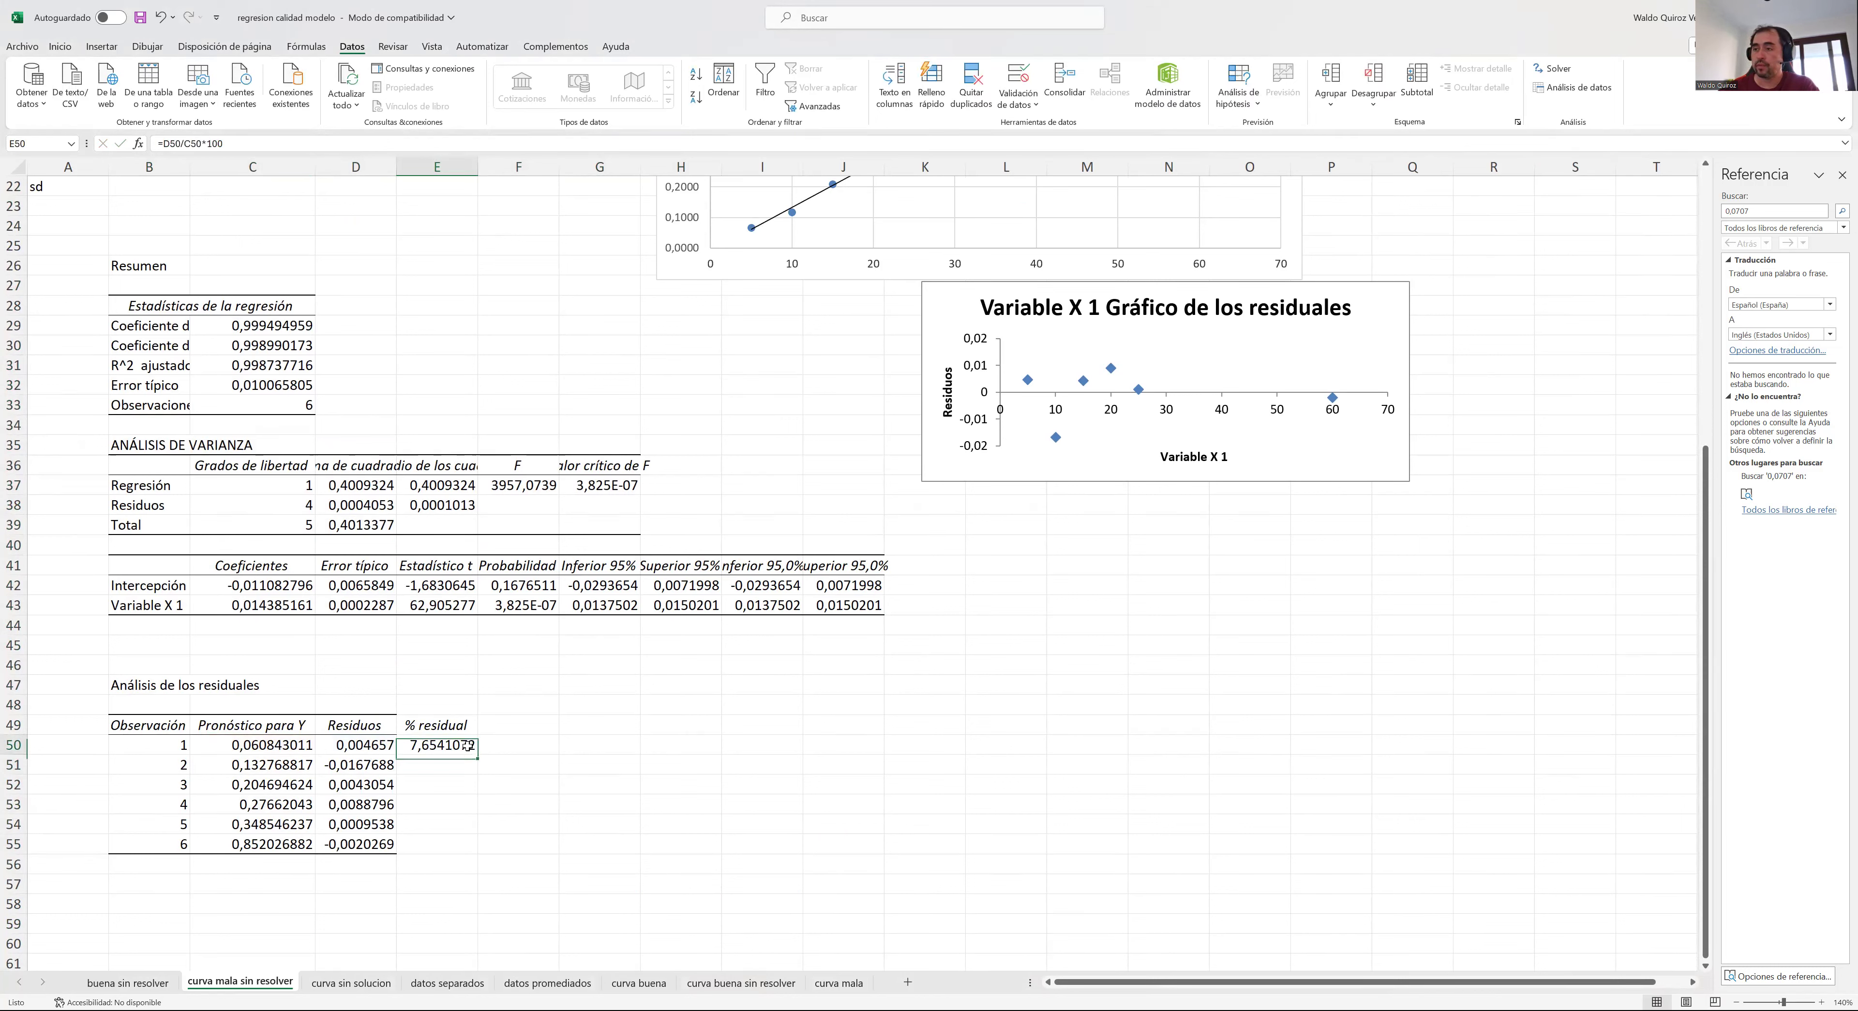
{"action": "left_click_drag", "start_coordinate": [478, 757], "coordinate": [477, 850]}
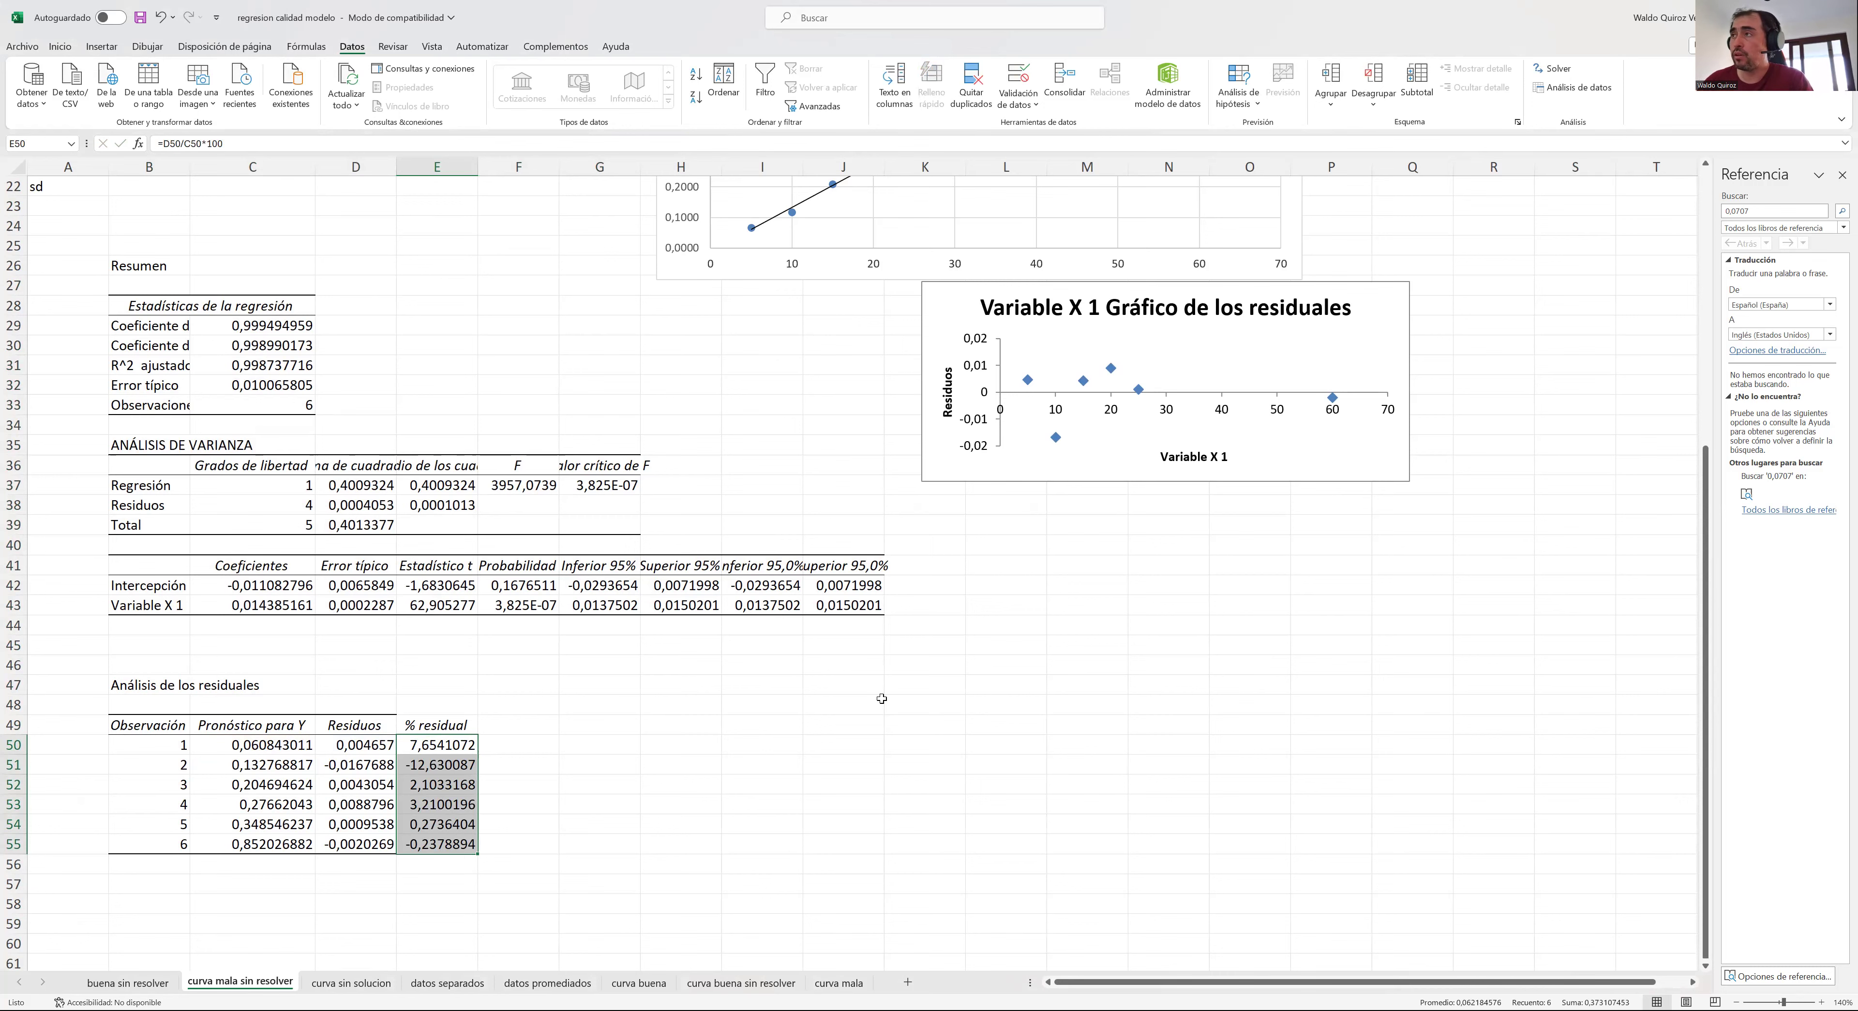
- Exclude the 5 and 10 ppm points from the calibration chart by shrinking its data range to start at row 5
{"action": "scroll", "coordinate": [811, 672], "scroll_direction": "up", "scroll_amount": 5}
{"action": "scroll", "coordinate": [812, 672], "scroll_direction": "up", "scroll_amount": 2}
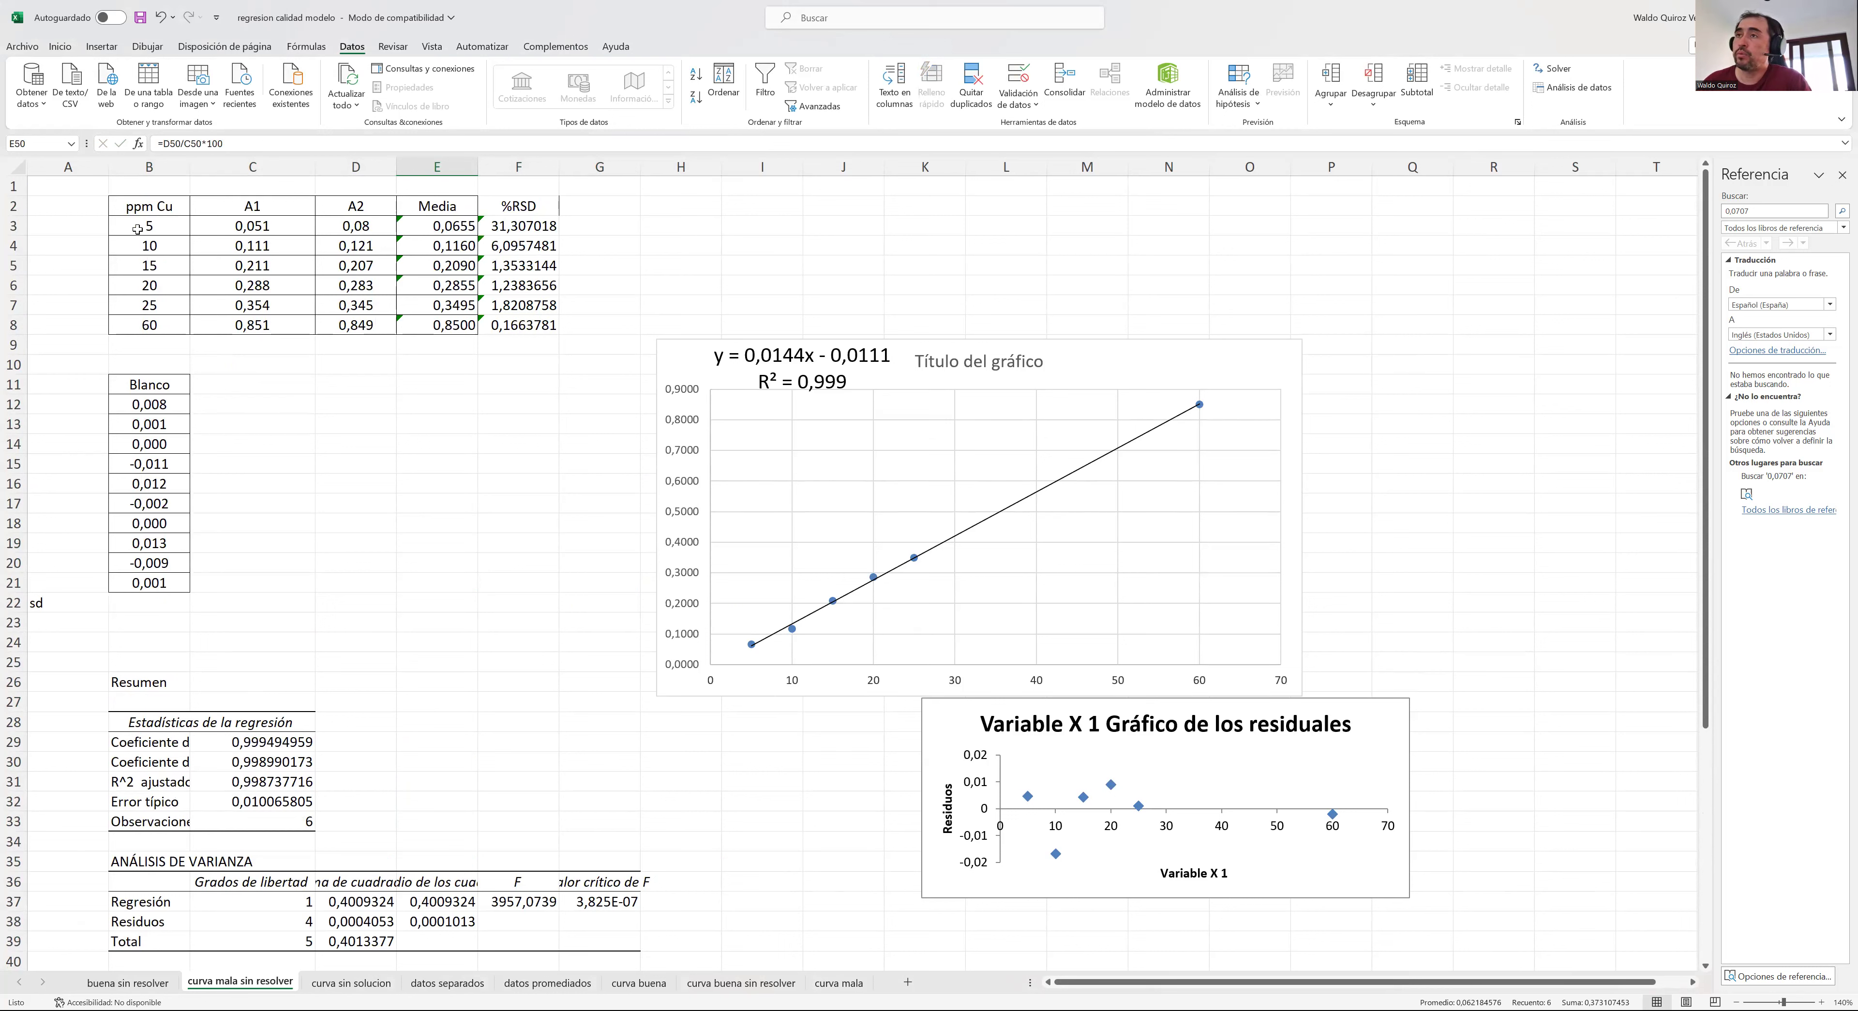
{"action": "left_click_drag", "start_coordinate": [142, 227], "coordinate": [437, 248]}
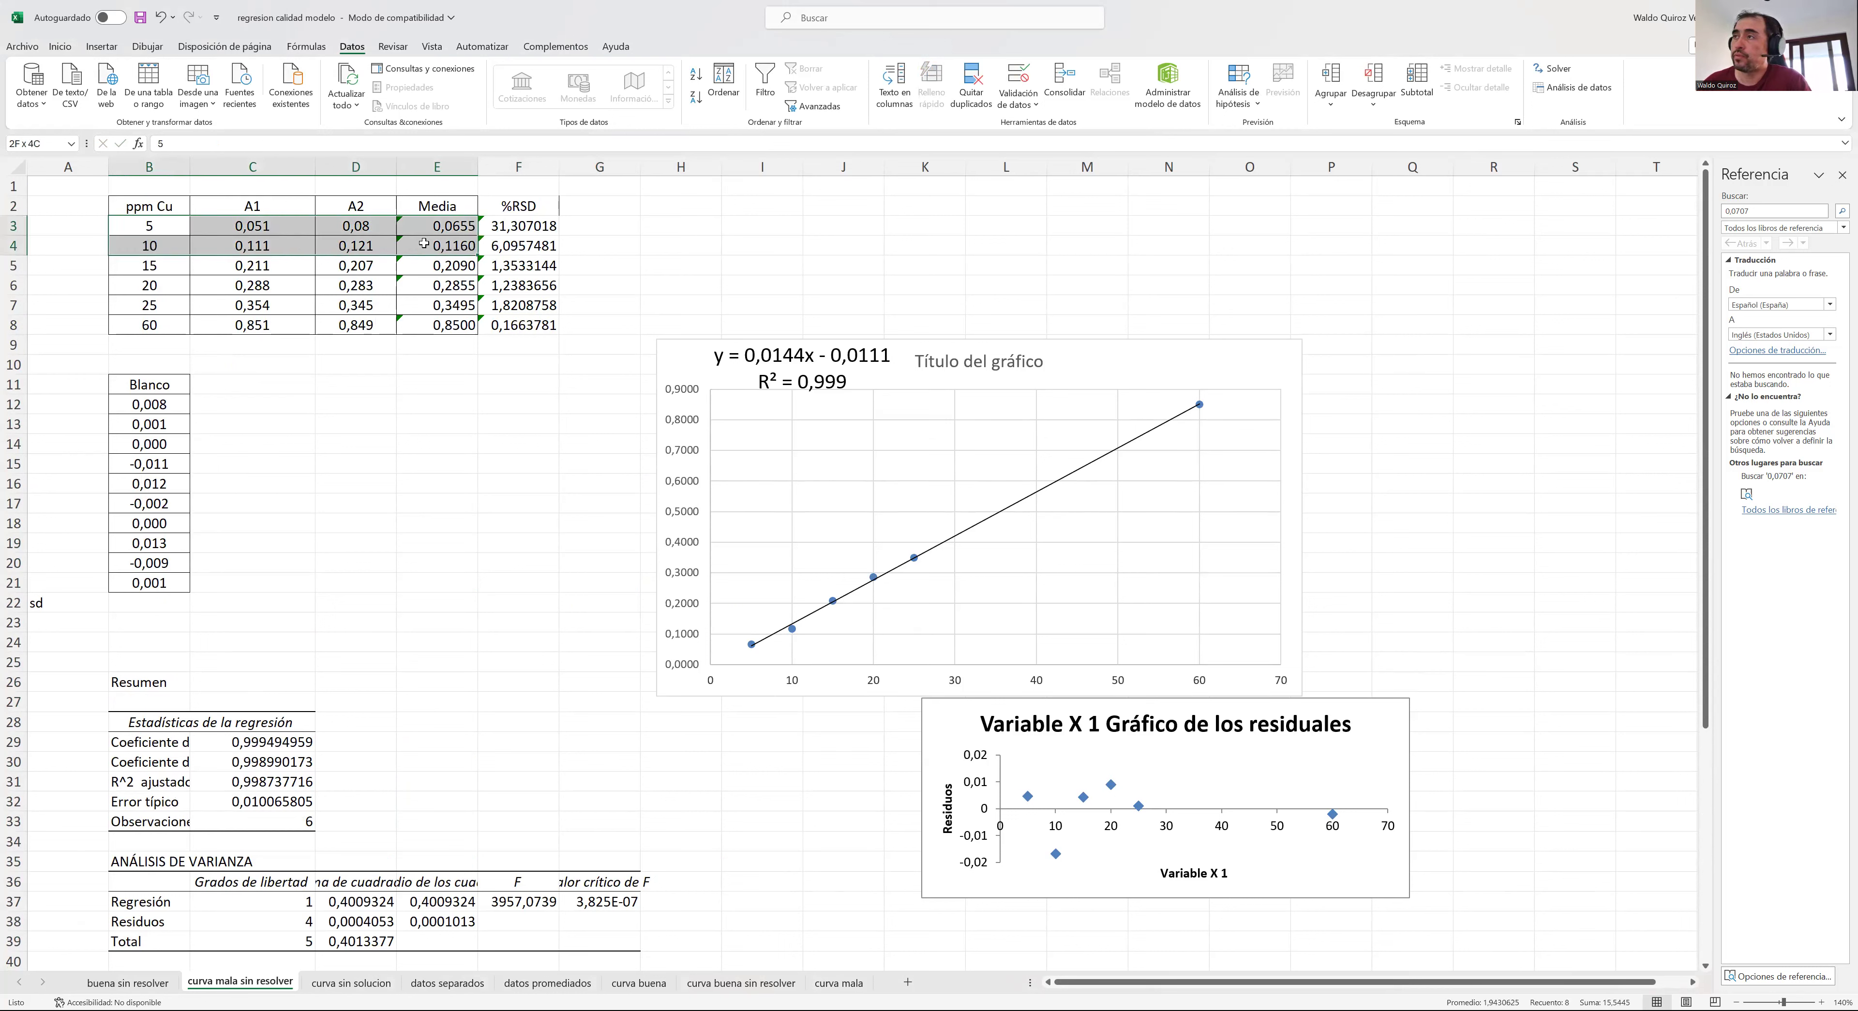
{"action": "left_click", "coordinate": [1093, 369]}
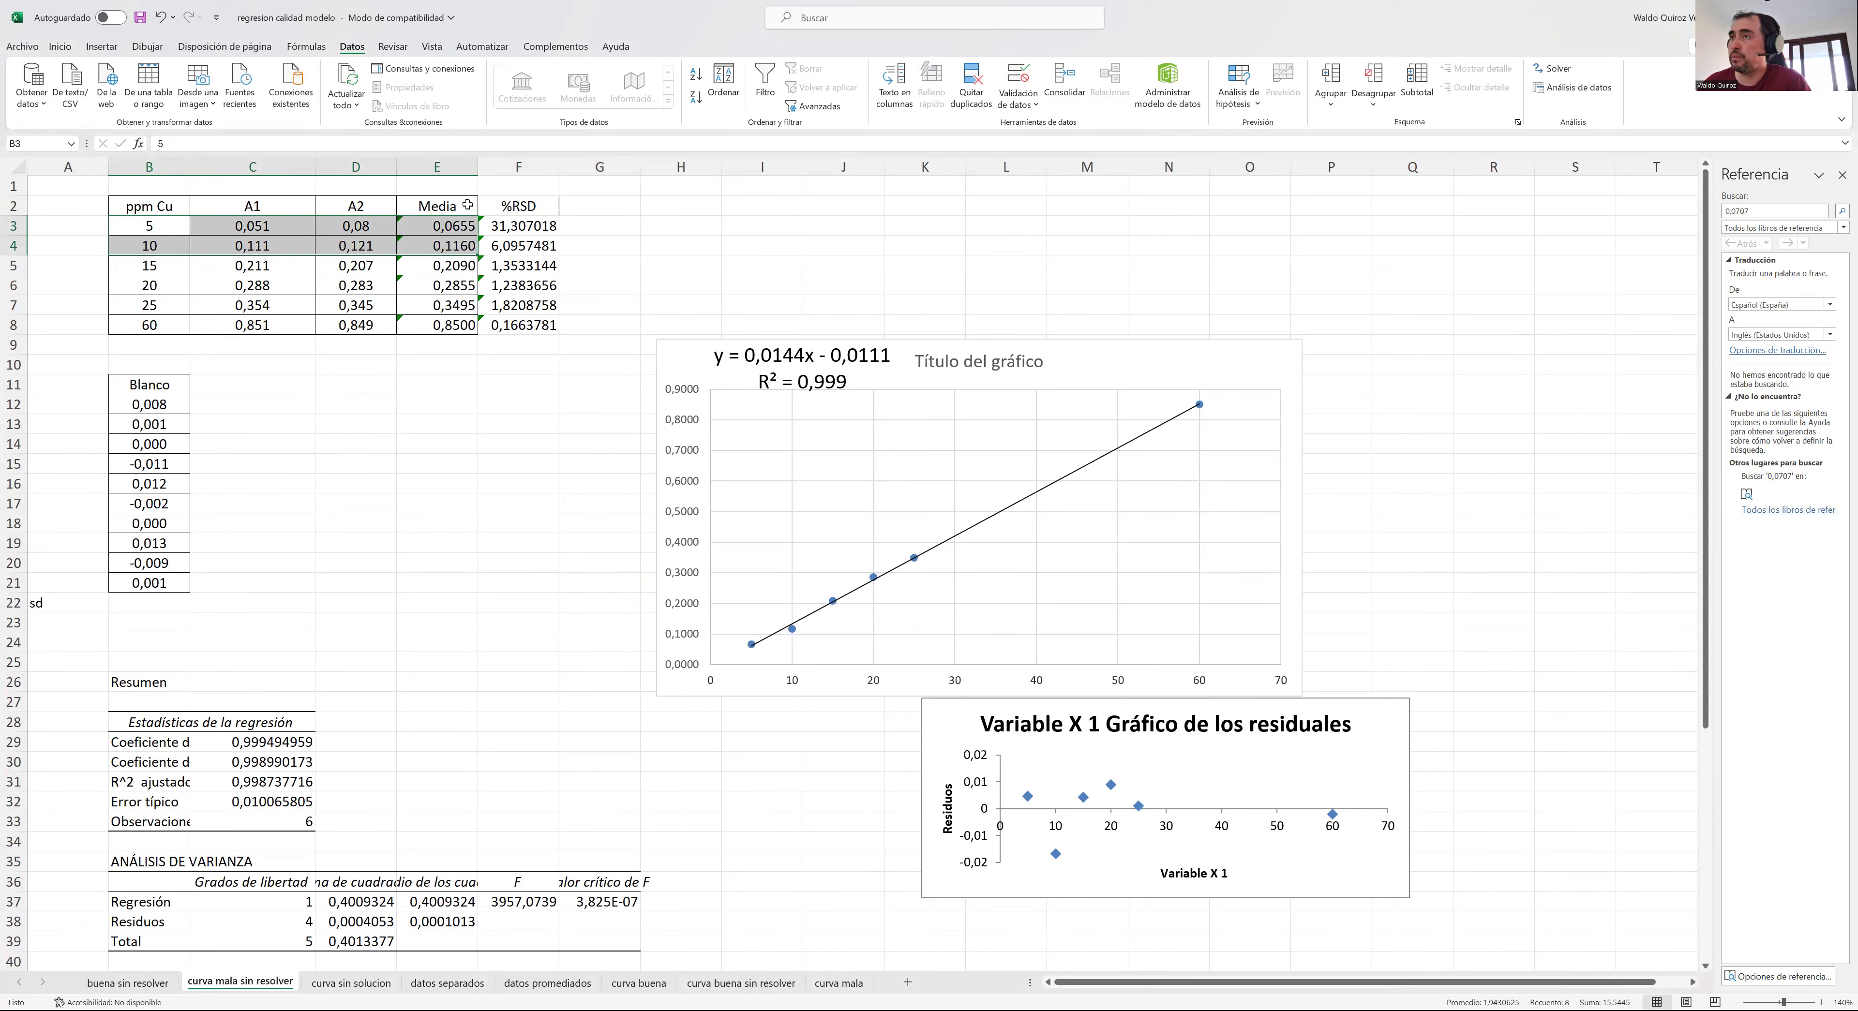
{"action": "left_click_drag", "start_coordinate": [189, 215], "coordinate": [189, 257]}
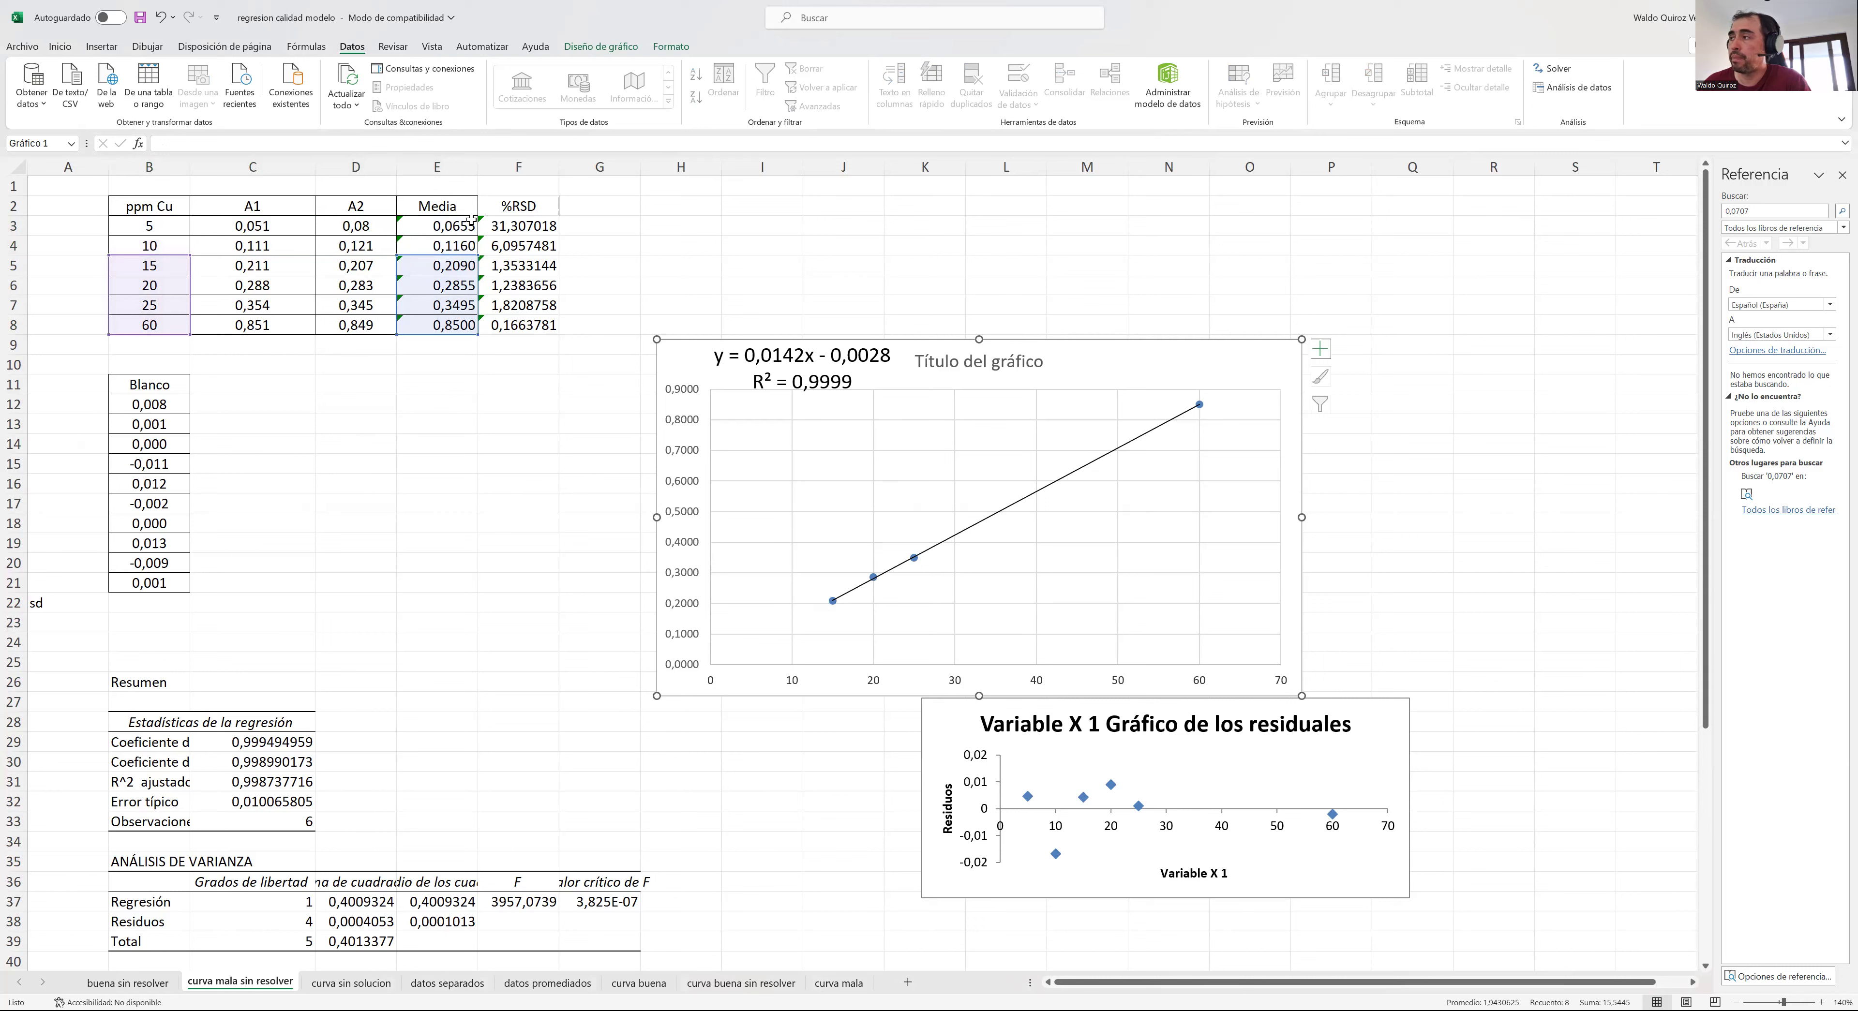
- Undo and redo the chart range change repeatedly to compare the fit with and without the 5 and 10 ppm points
{"action": "left_click", "coordinate": [162, 19]}
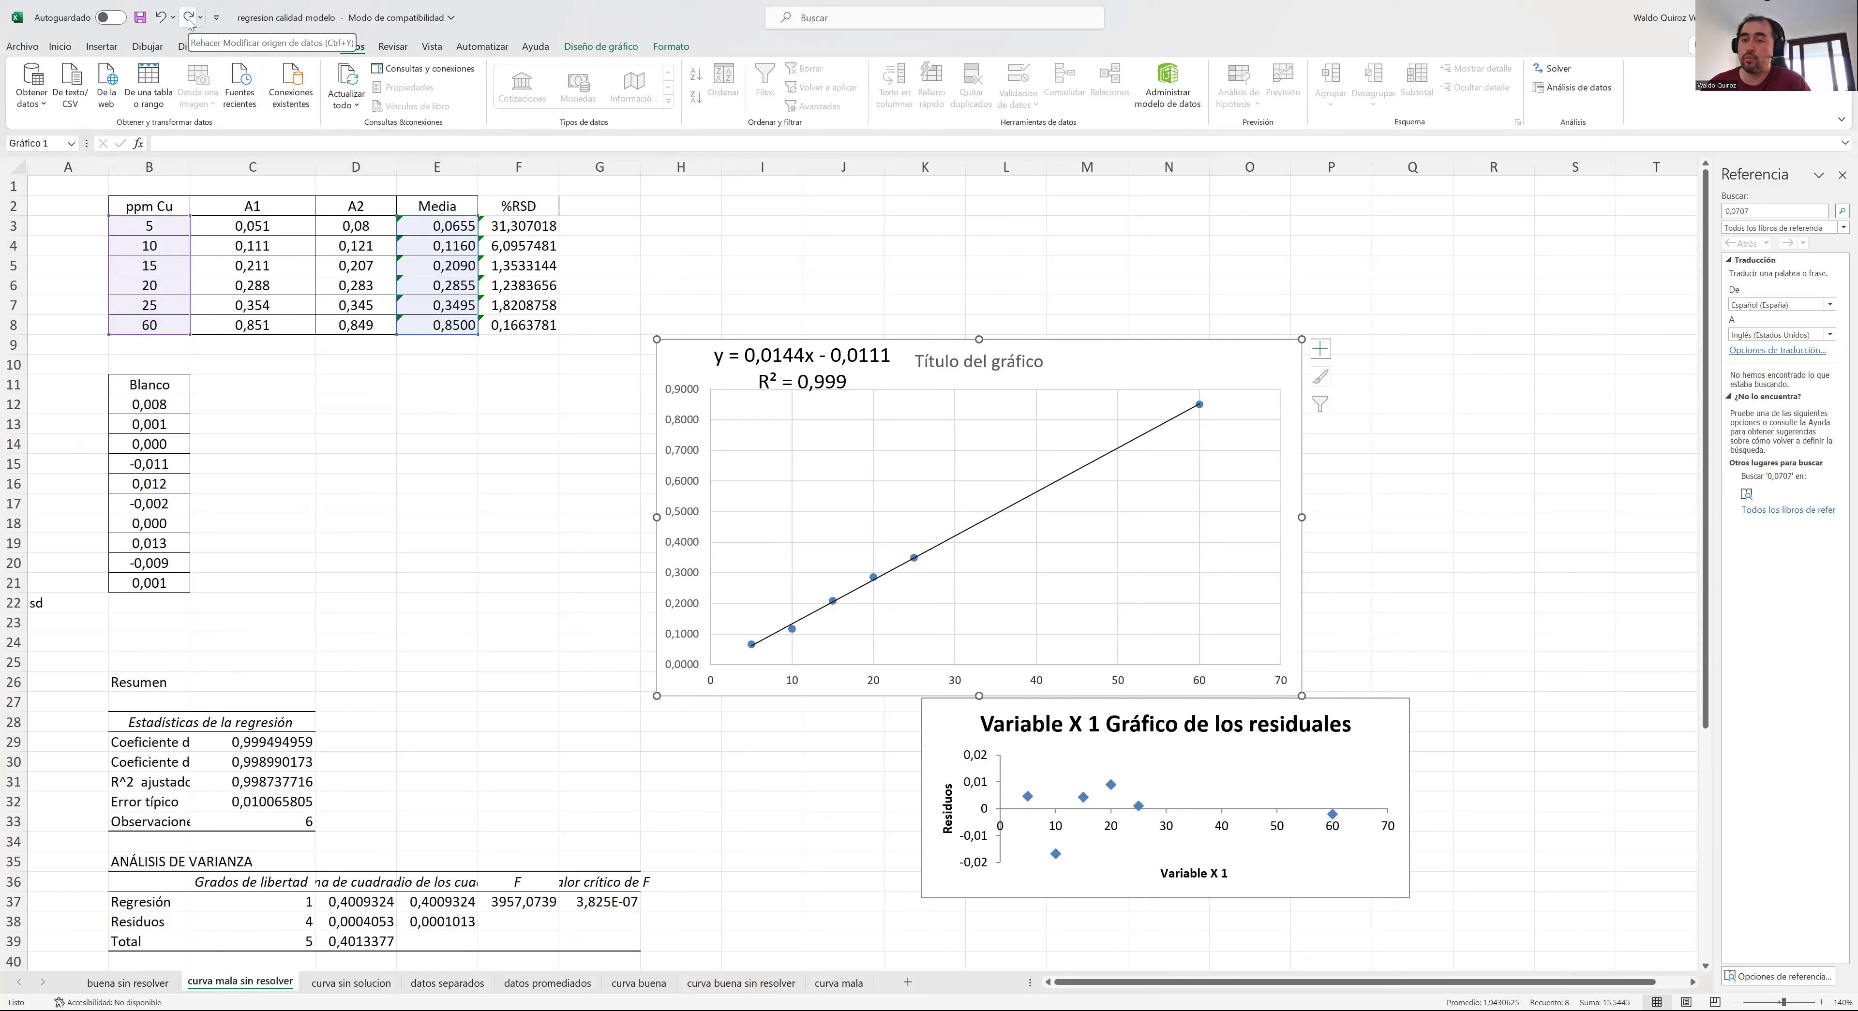
{"action": "left_click", "coordinate": [188, 18]}
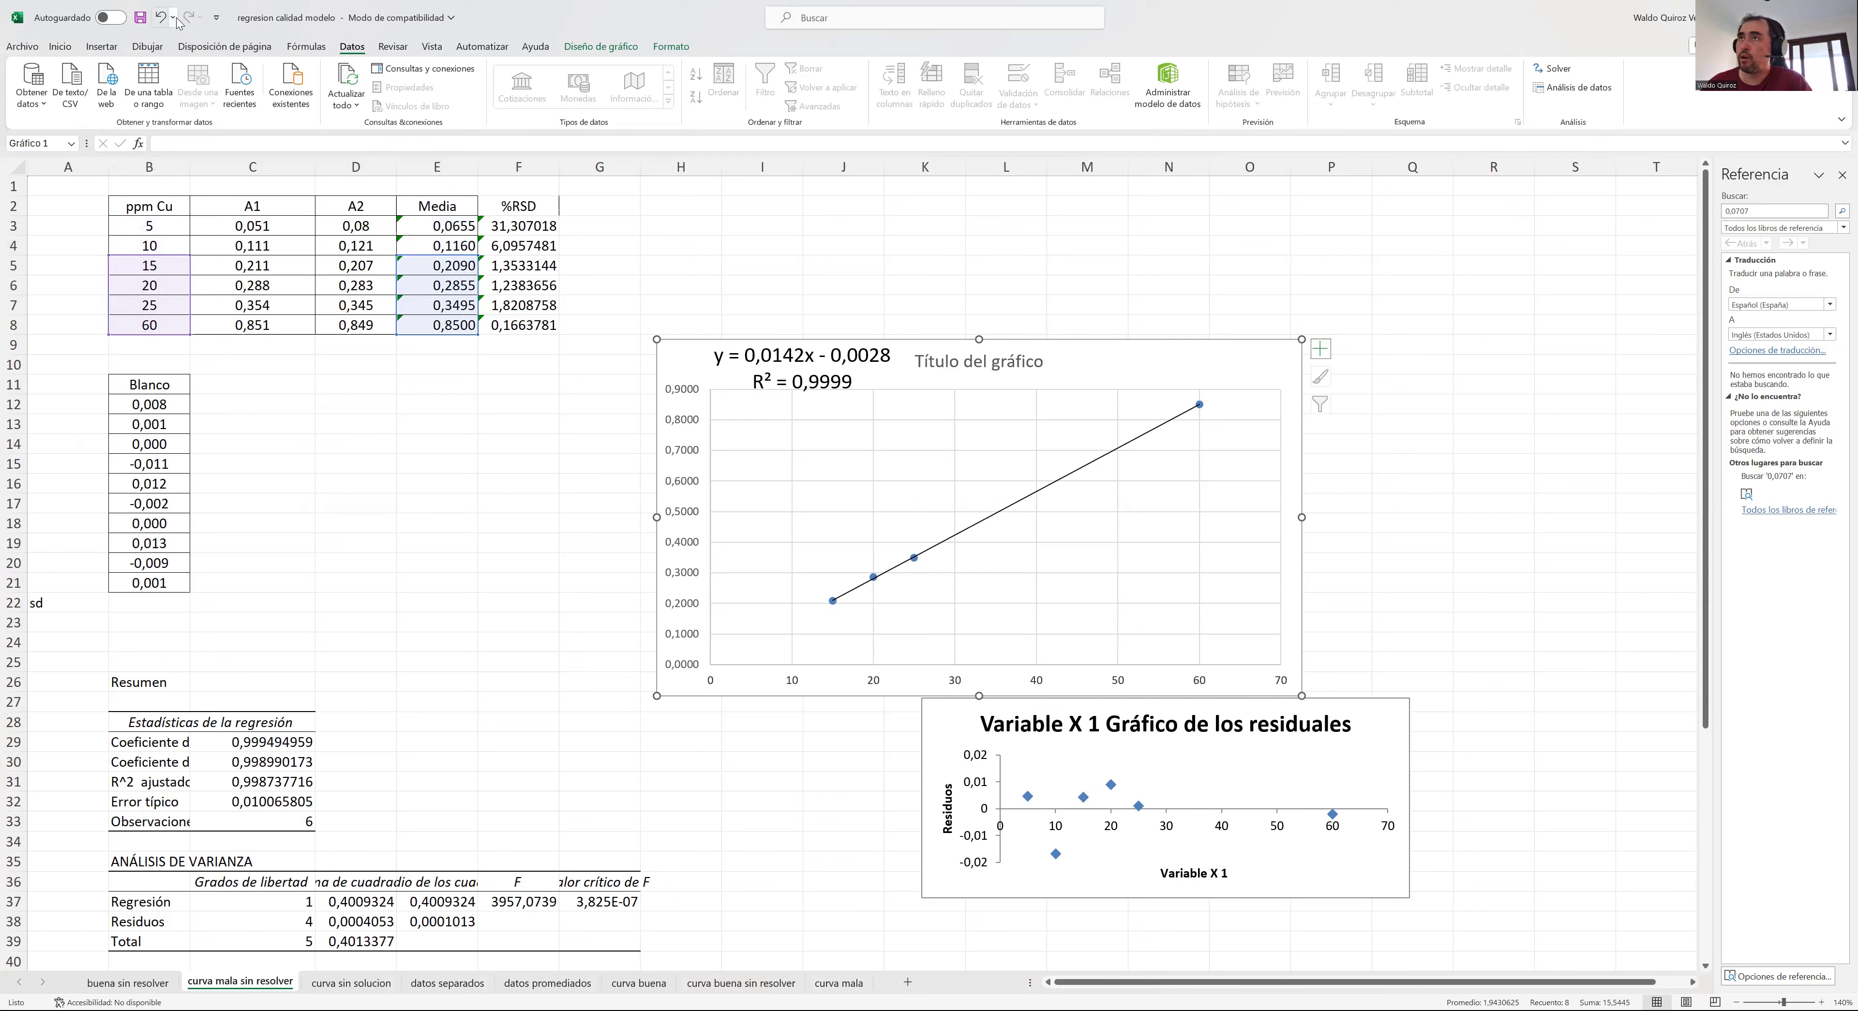
{"action": "left_click", "coordinate": [160, 17]}
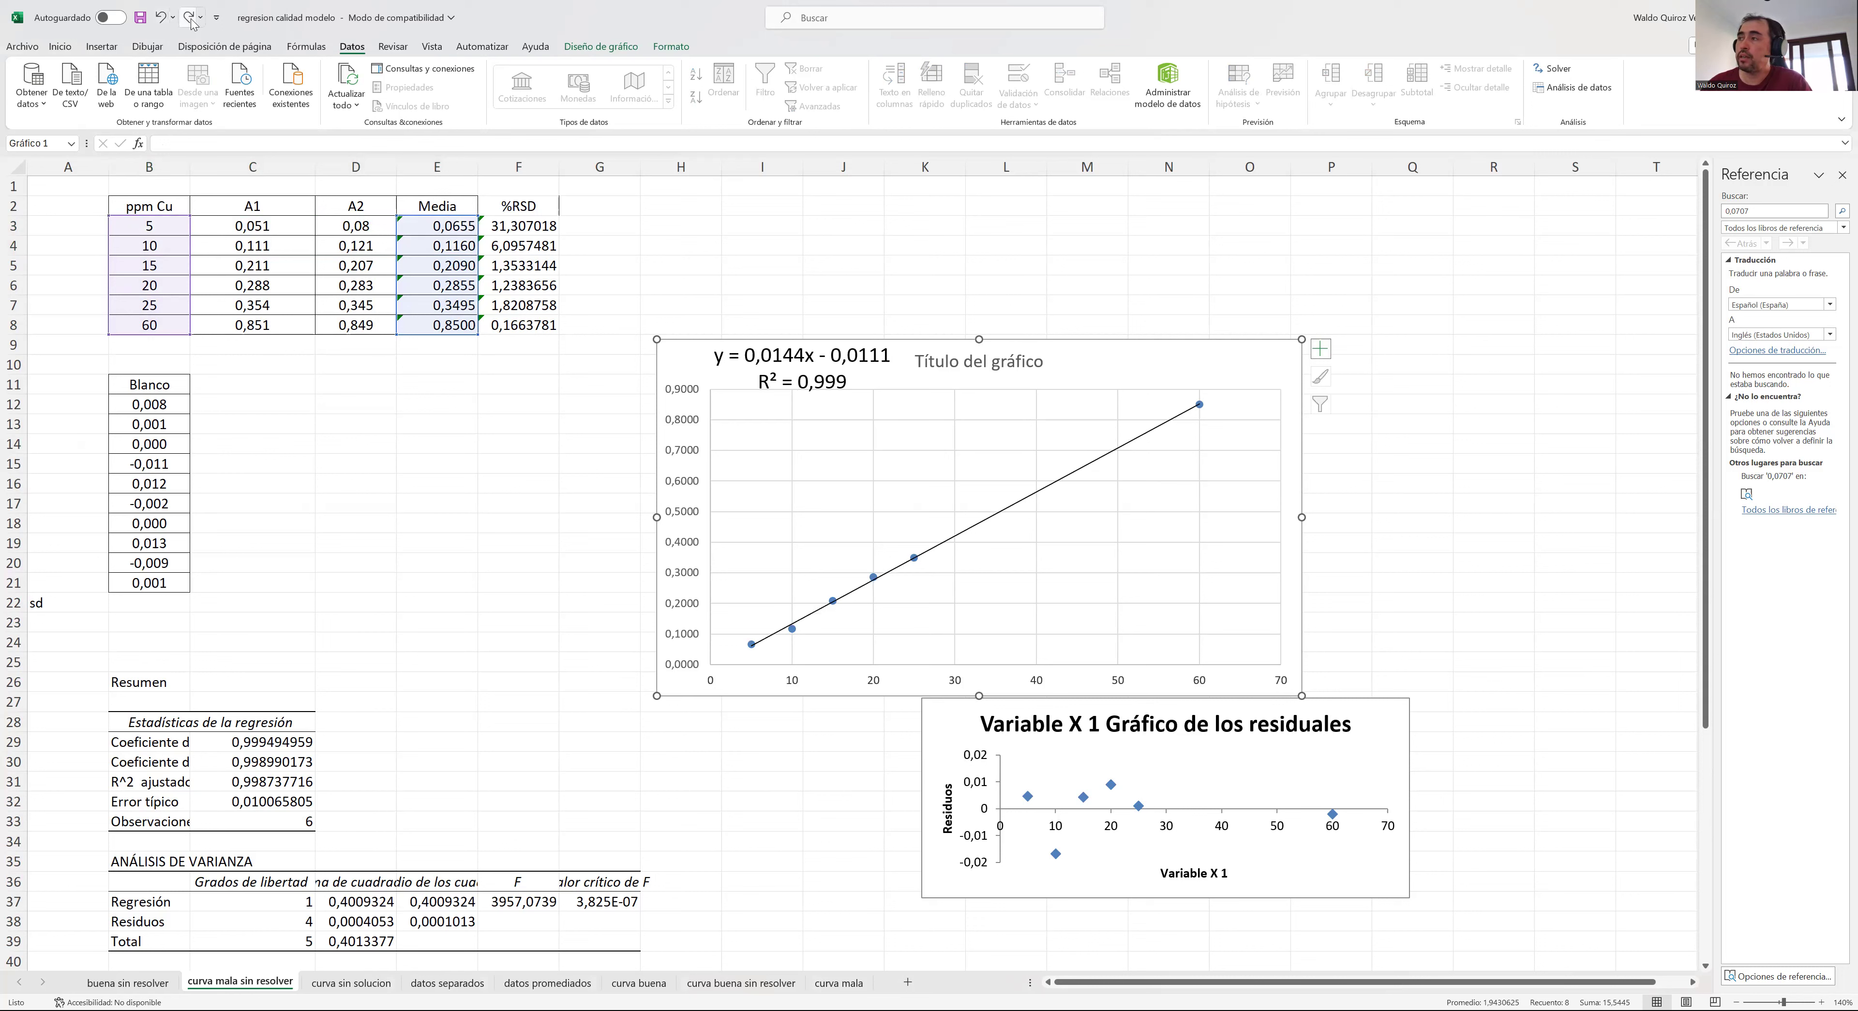
{"action": "left_click", "coordinate": [185, 19]}
{"action": "left_click", "coordinate": [163, 20]}
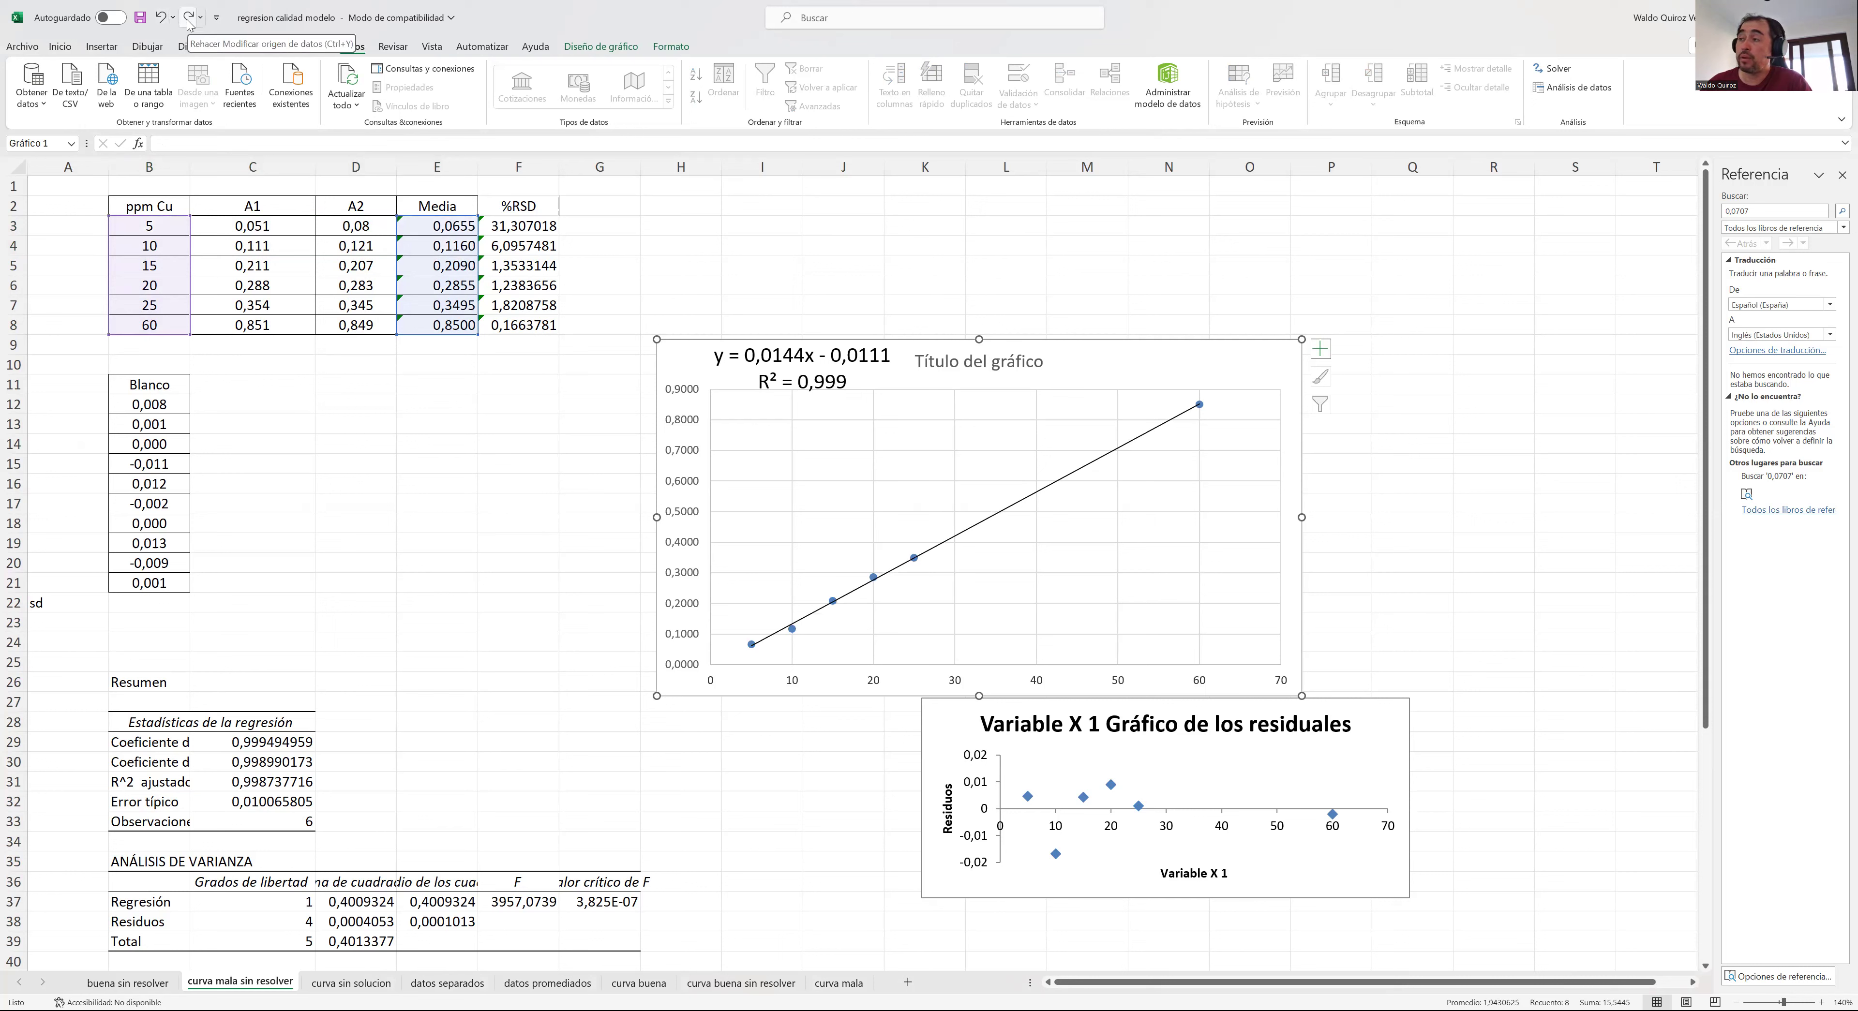
{"action": "left_click", "coordinate": [189, 19]}
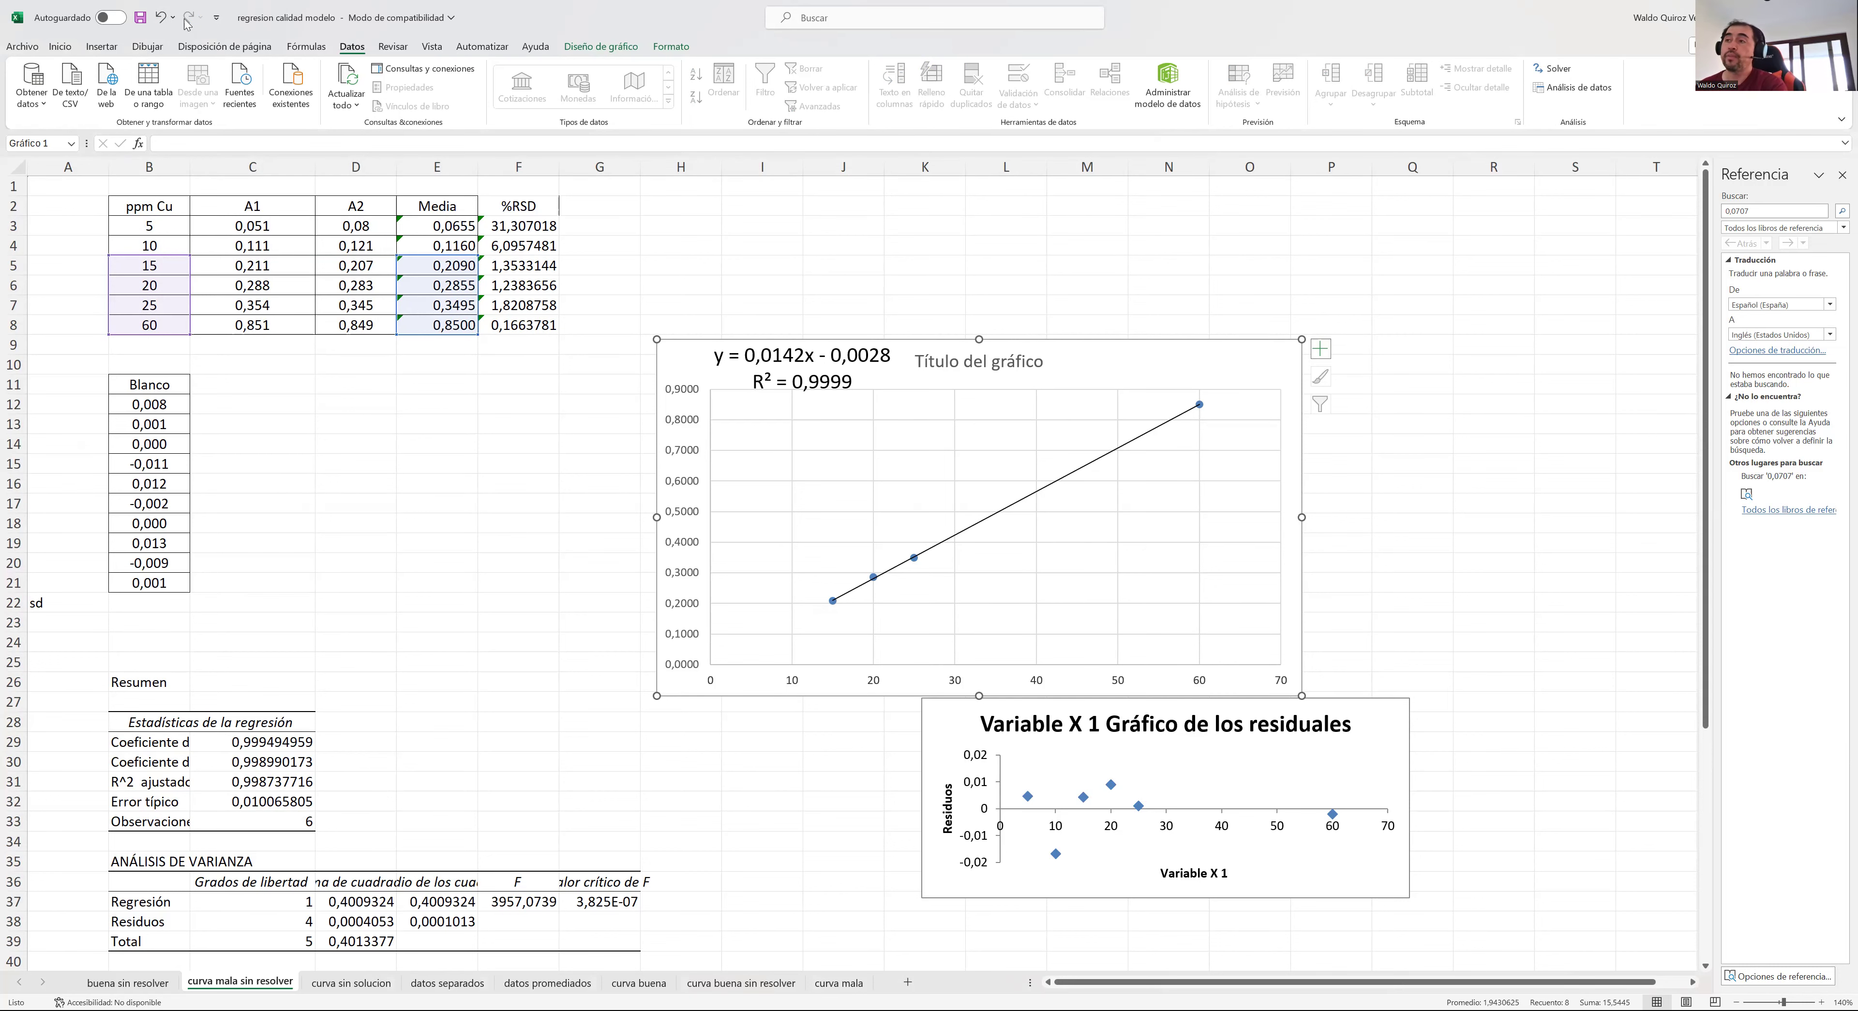
- Clear the contents of the regression output in B25:J55
{"action": "scroll", "coordinate": [376, 498], "scroll_direction": "down", "scroll_amount": 5}
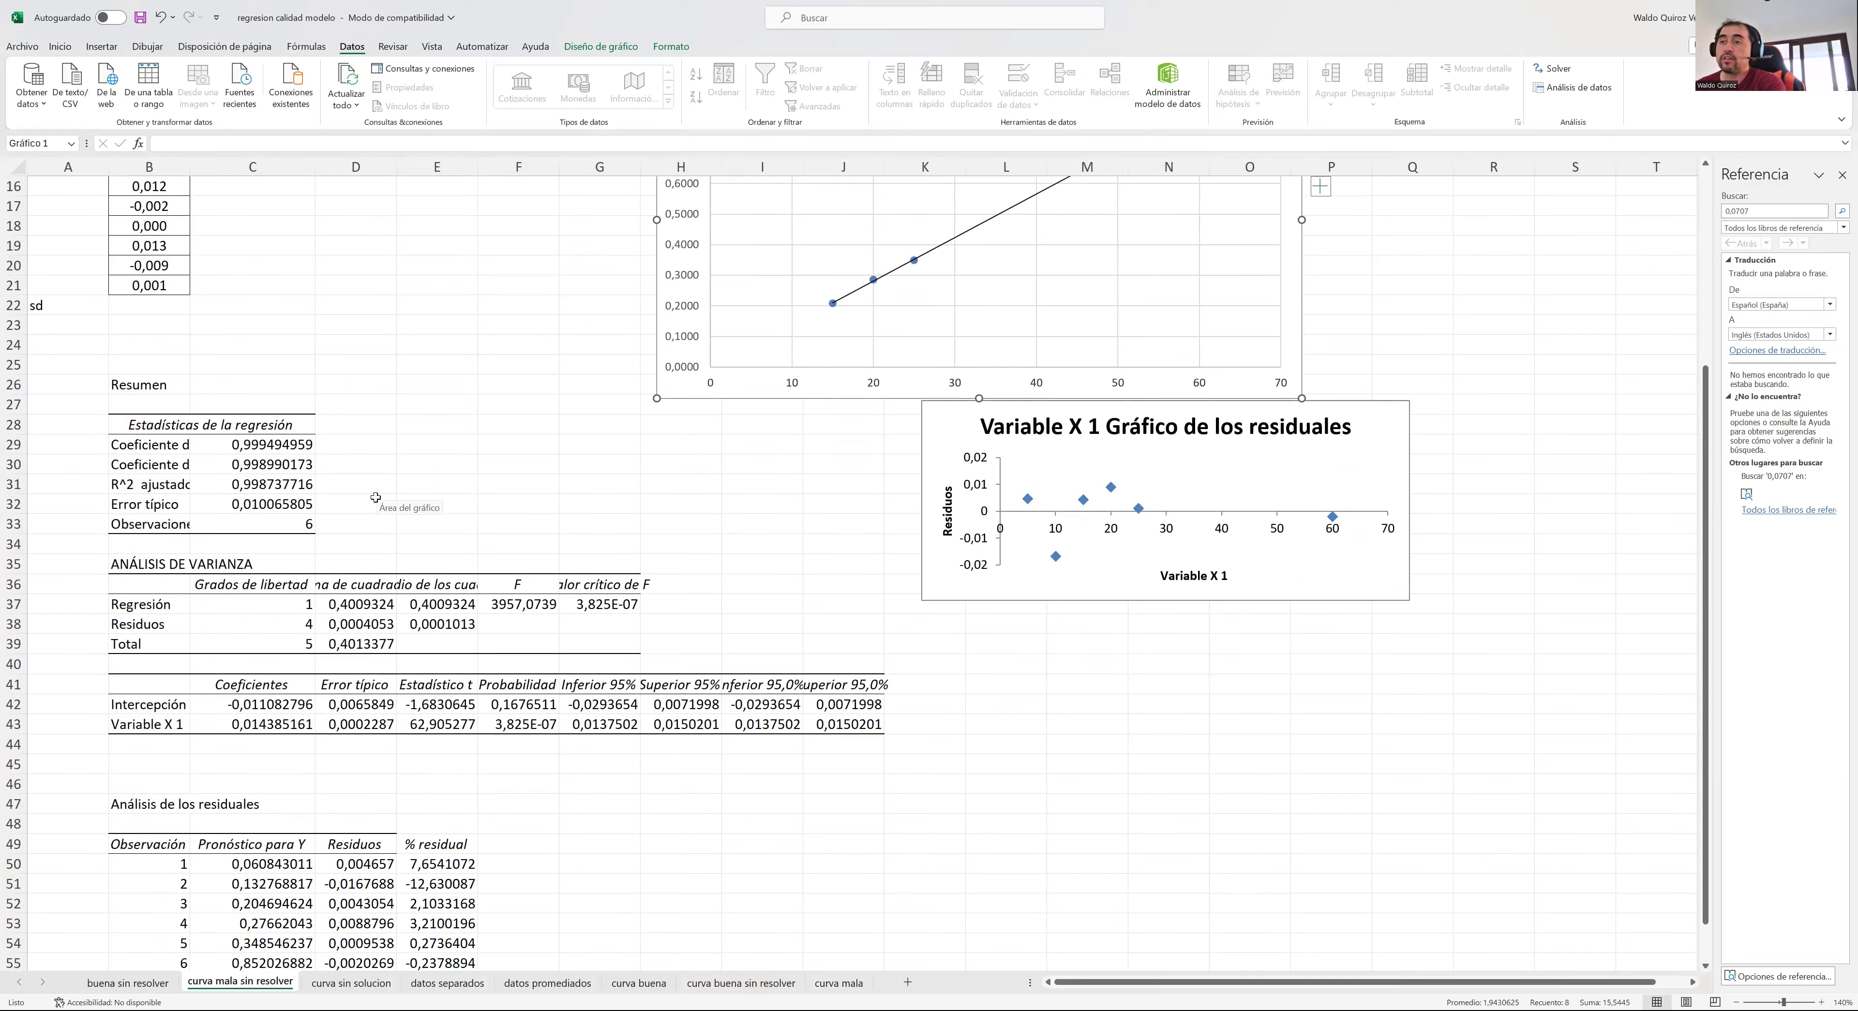
{"action": "scroll", "coordinate": [376, 498], "scroll_direction": "down", "scroll_amount": 2}
{"action": "scroll", "coordinate": [114, 253], "scroll_direction": "down", "scroll_amount": 1}
{"action": "left_click_drag", "start_coordinate": [115, 253], "coordinate": [822, 840]}
{"action": "key", "text": "Delete"}
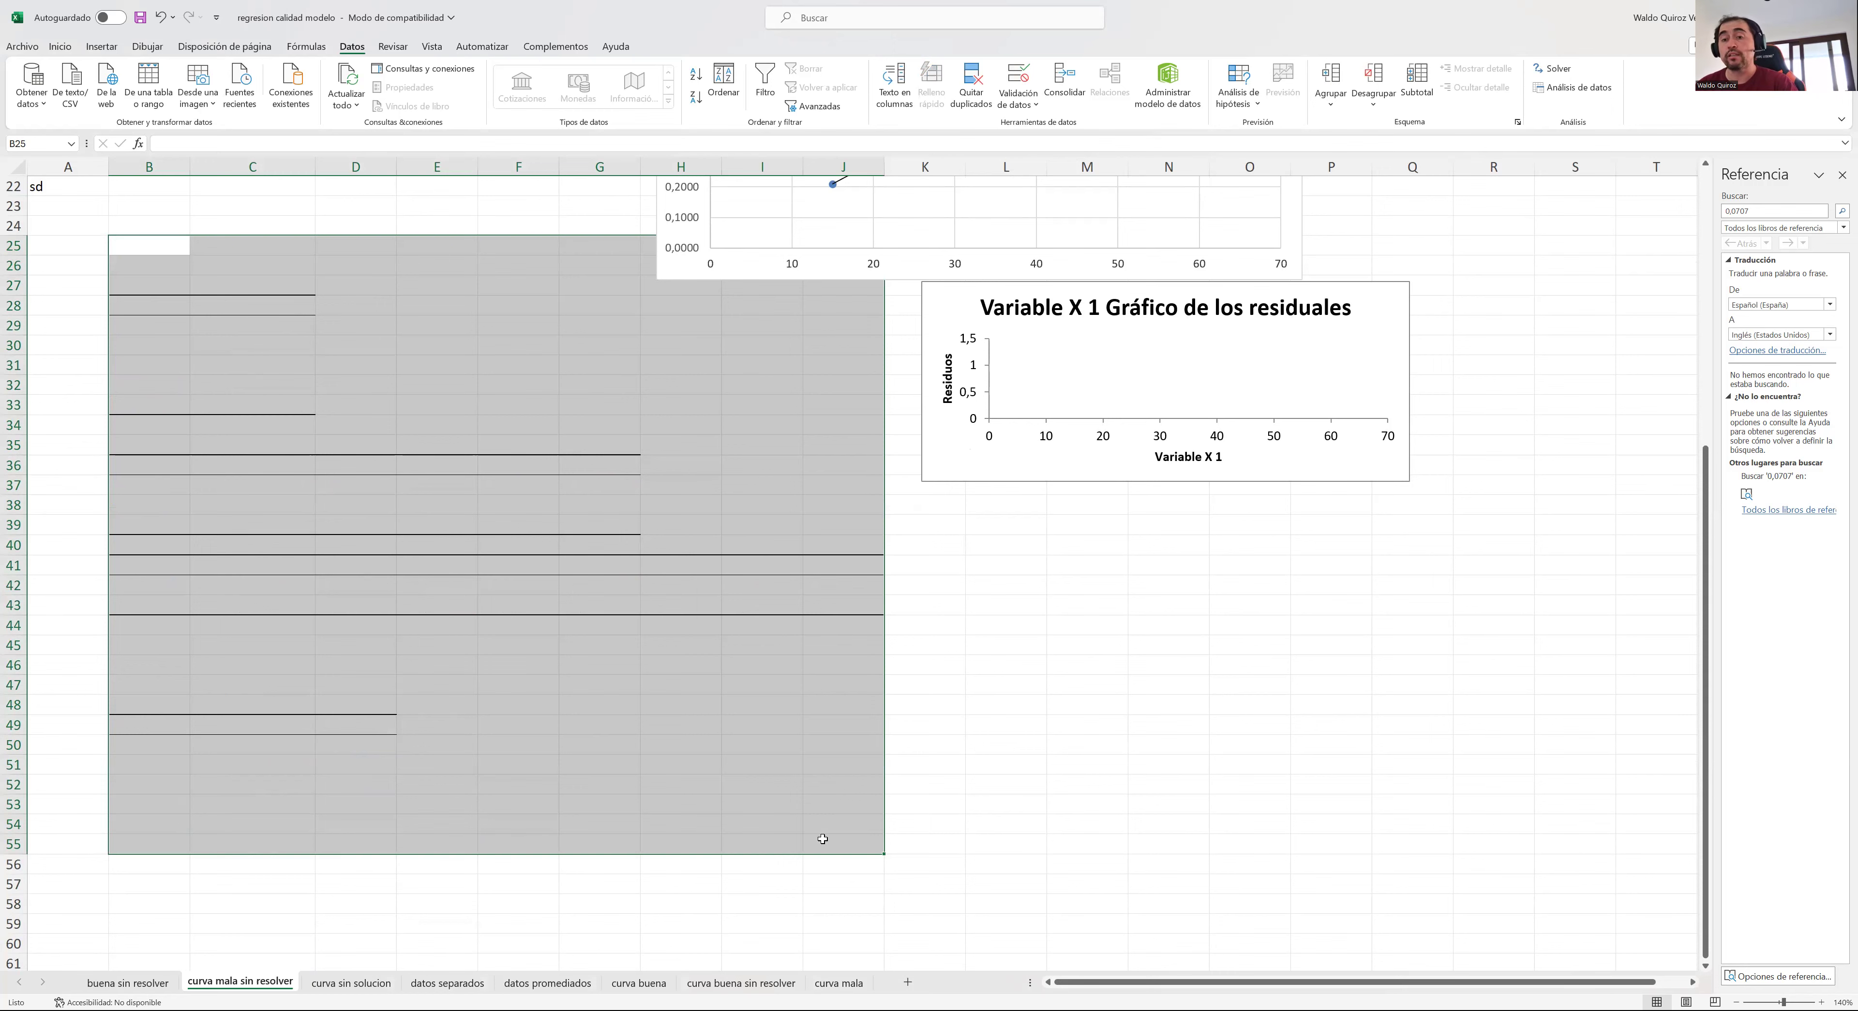
{"action": "scroll", "coordinate": [476, 808], "scroll_direction": "up", "scroll_amount": 7}
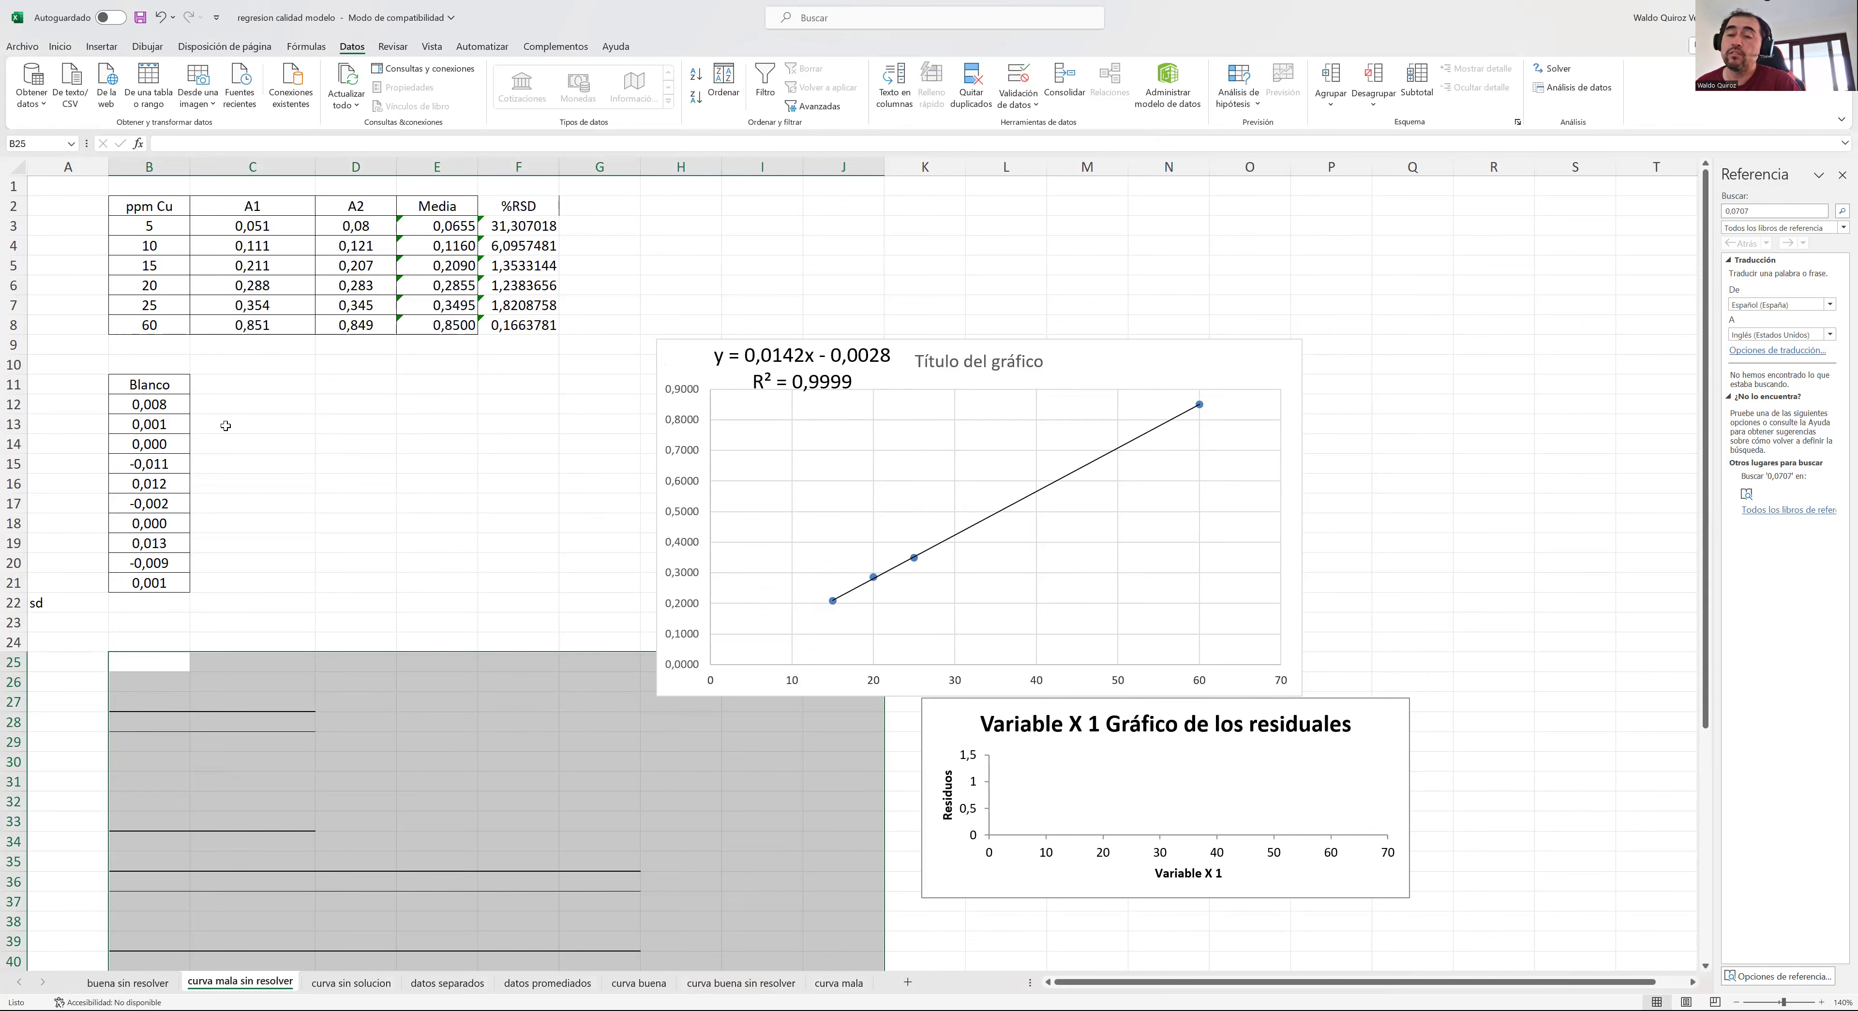
- Start a new Regression analysis and clear its previous Y and X input ranges
{"action": "scroll", "coordinate": [280, 491], "scroll_direction": "down", "scroll_amount": 1}
{"action": "left_click", "coordinate": [130, 598]}
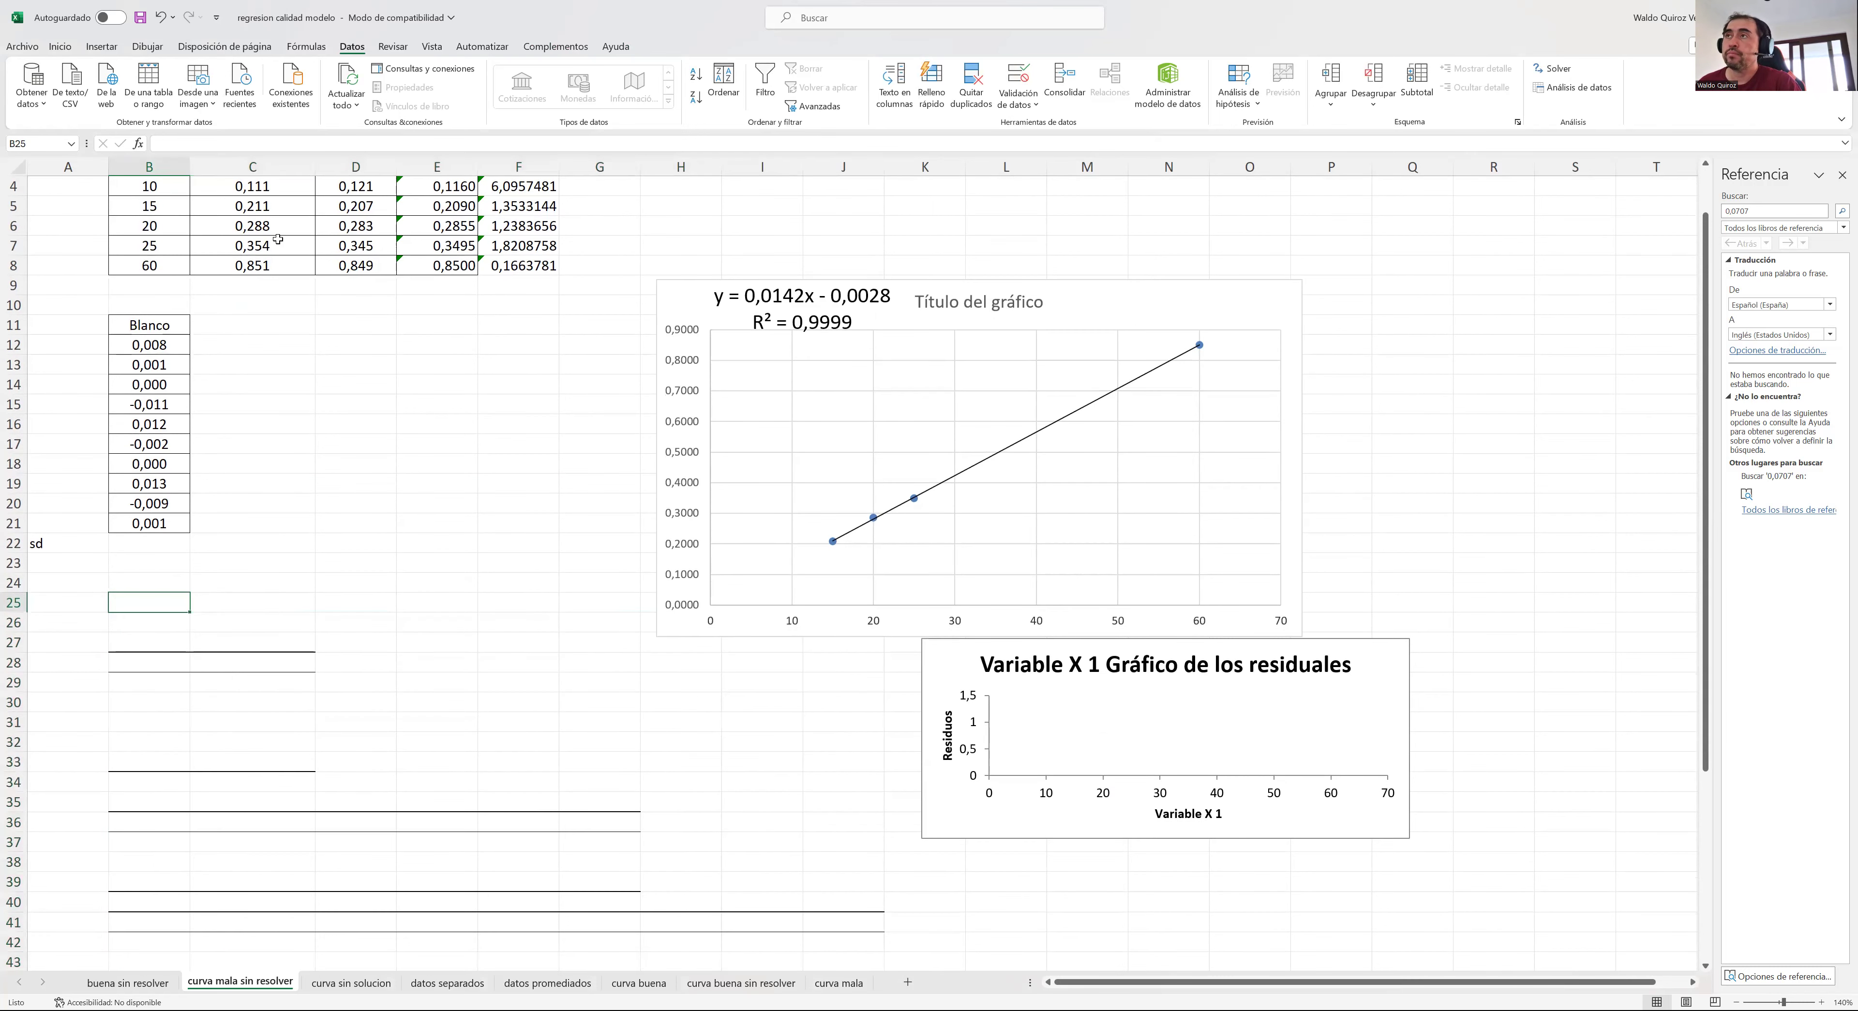
{"action": "left_click", "coordinate": [1573, 87]}
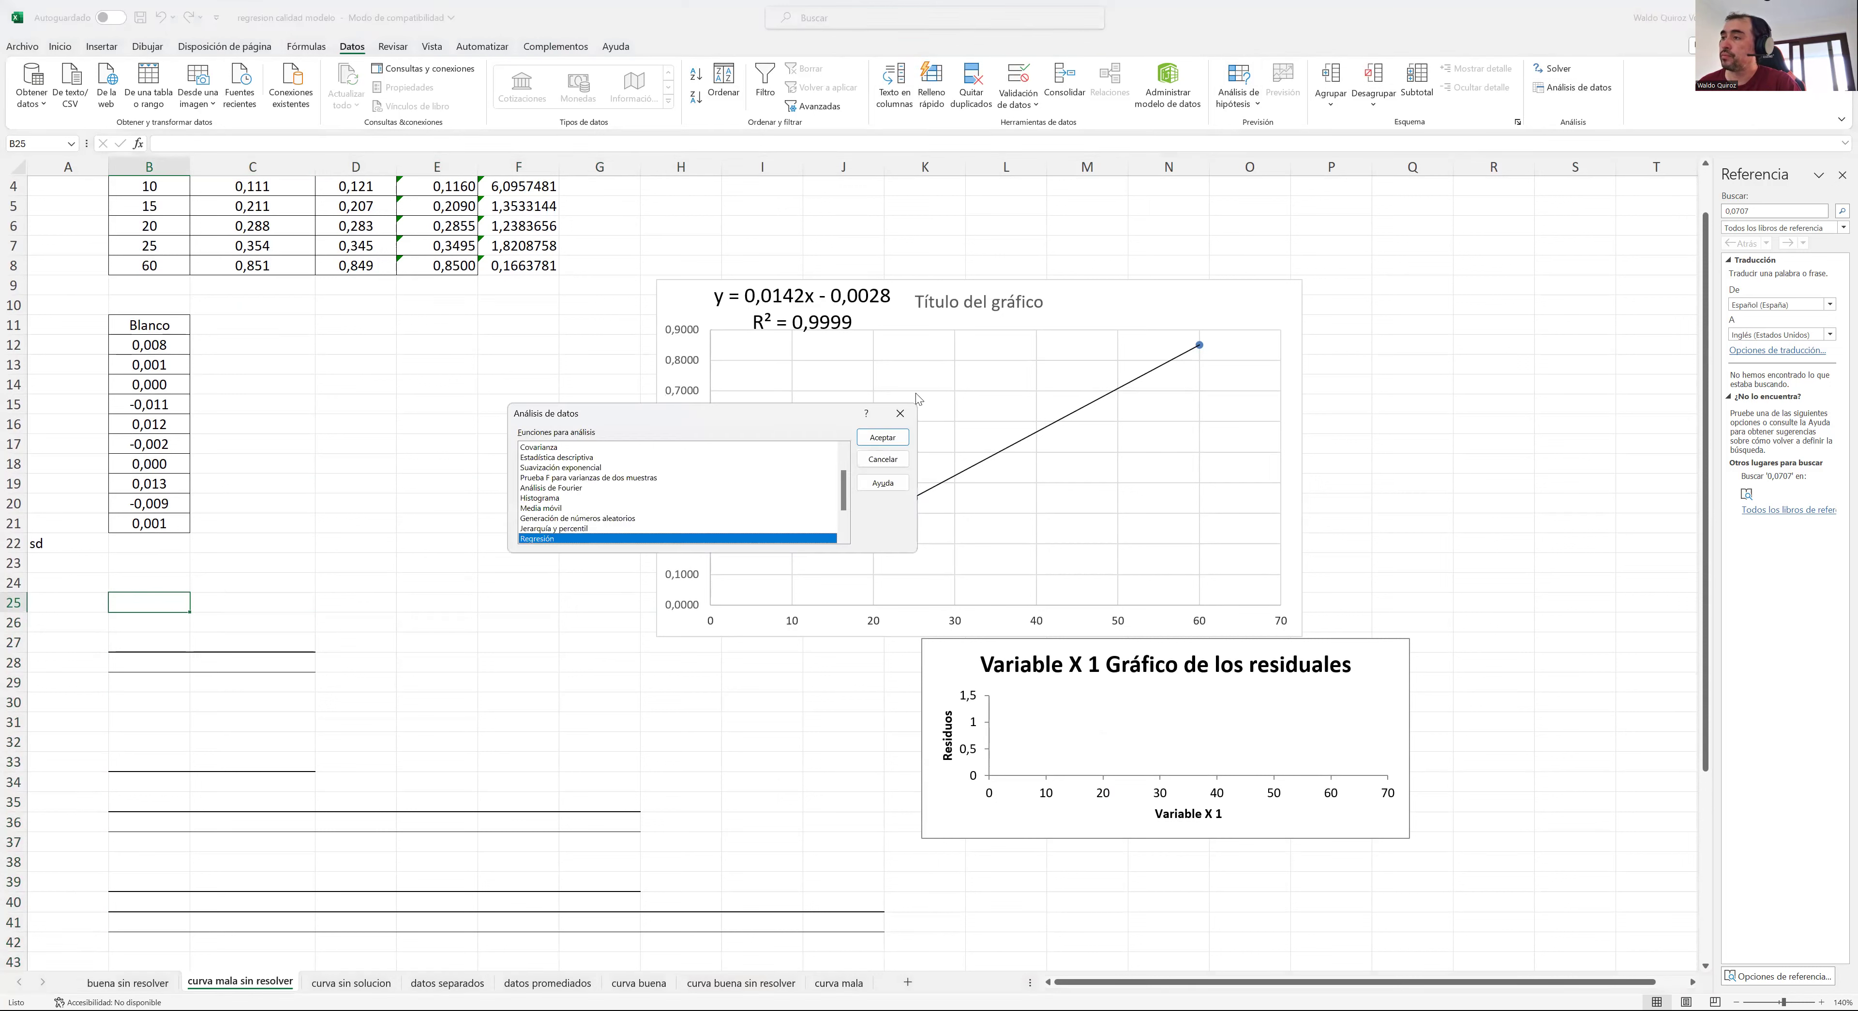
{"action": "left_click", "coordinate": [882, 437]}
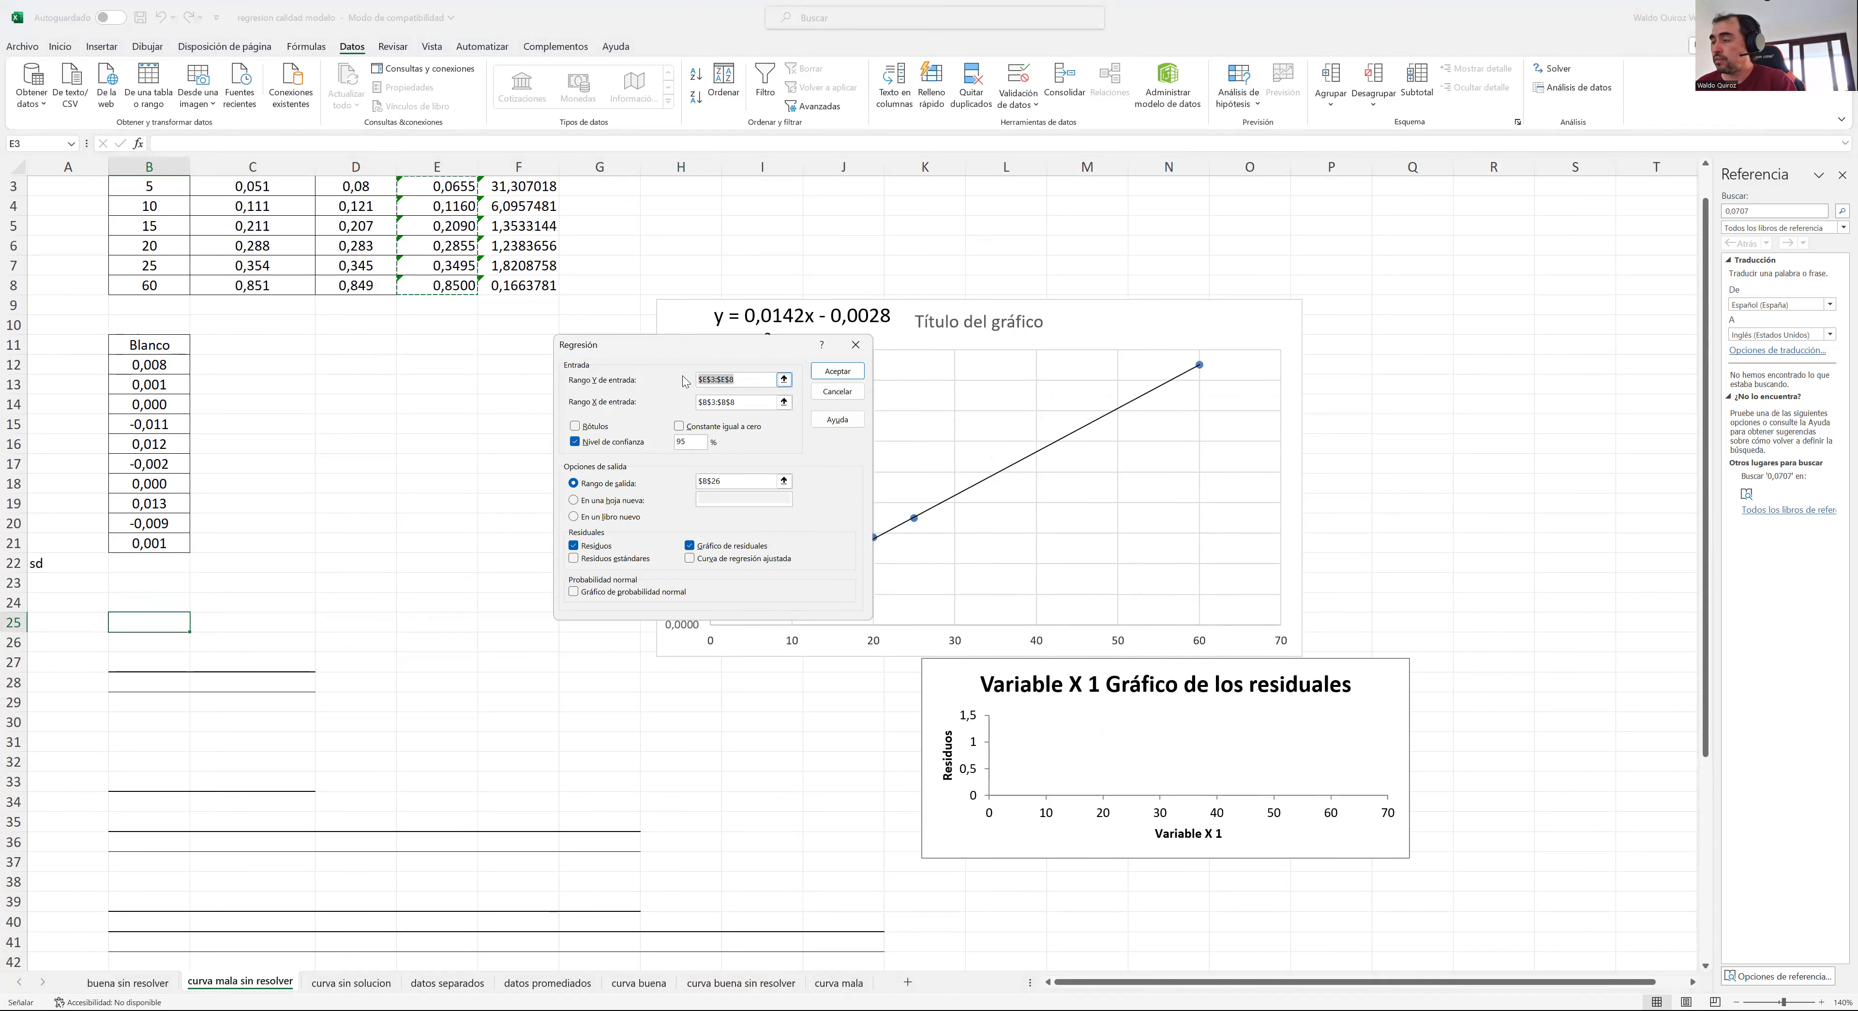
{"action": "key", "text": "Delete"}
{"action": "left_click_drag", "start_coordinate": [757, 401], "coordinate": [668, 408]}
{"action": "key", "text": "Delete"}
- Set the regression's X input range to B5:B8 and its Y input range to E5:E8
{"action": "scroll", "coordinate": [438, 403], "scroll_direction": "up", "scroll_amount": 1}
{"action": "left_click", "coordinate": [509, 264]}
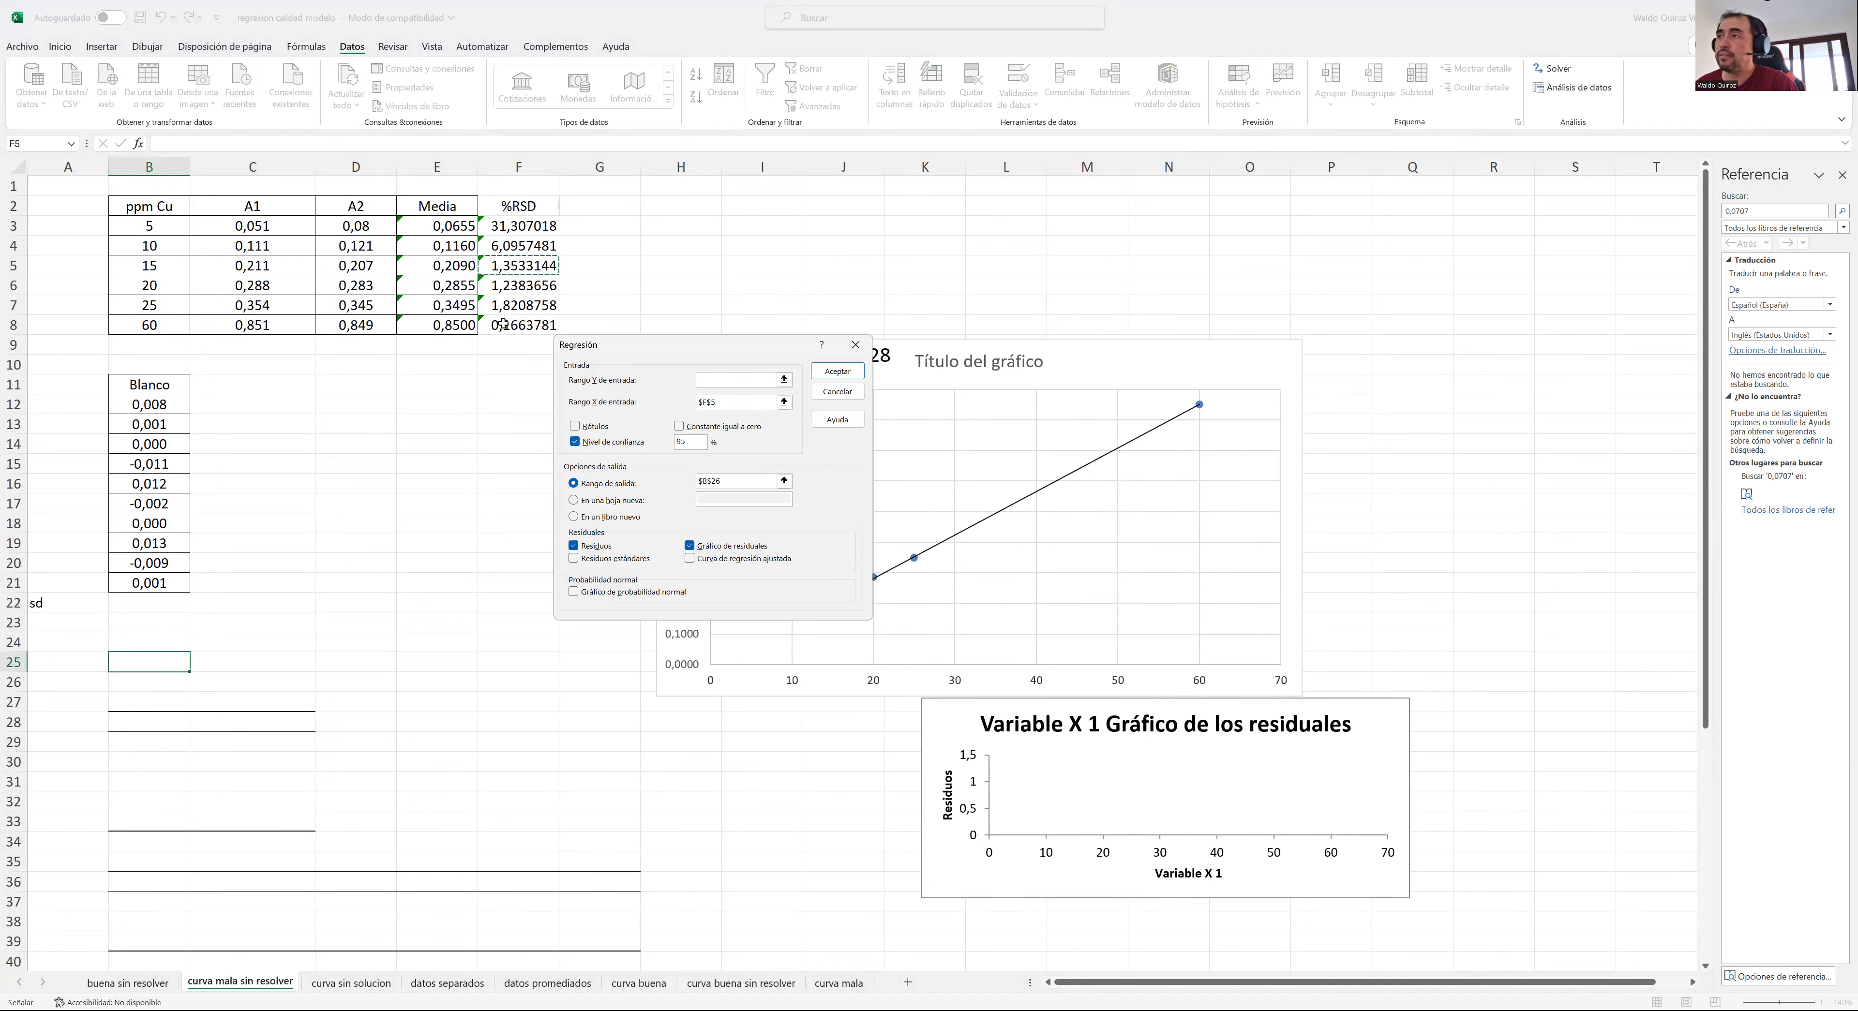
{"action": "key", "text": "shift+Down"}
{"action": "key", "text": "shift+Down"}
{"action": "key", "text": "shift+Down"}
{"action": "left_click", "coordinate": [678, 407]}
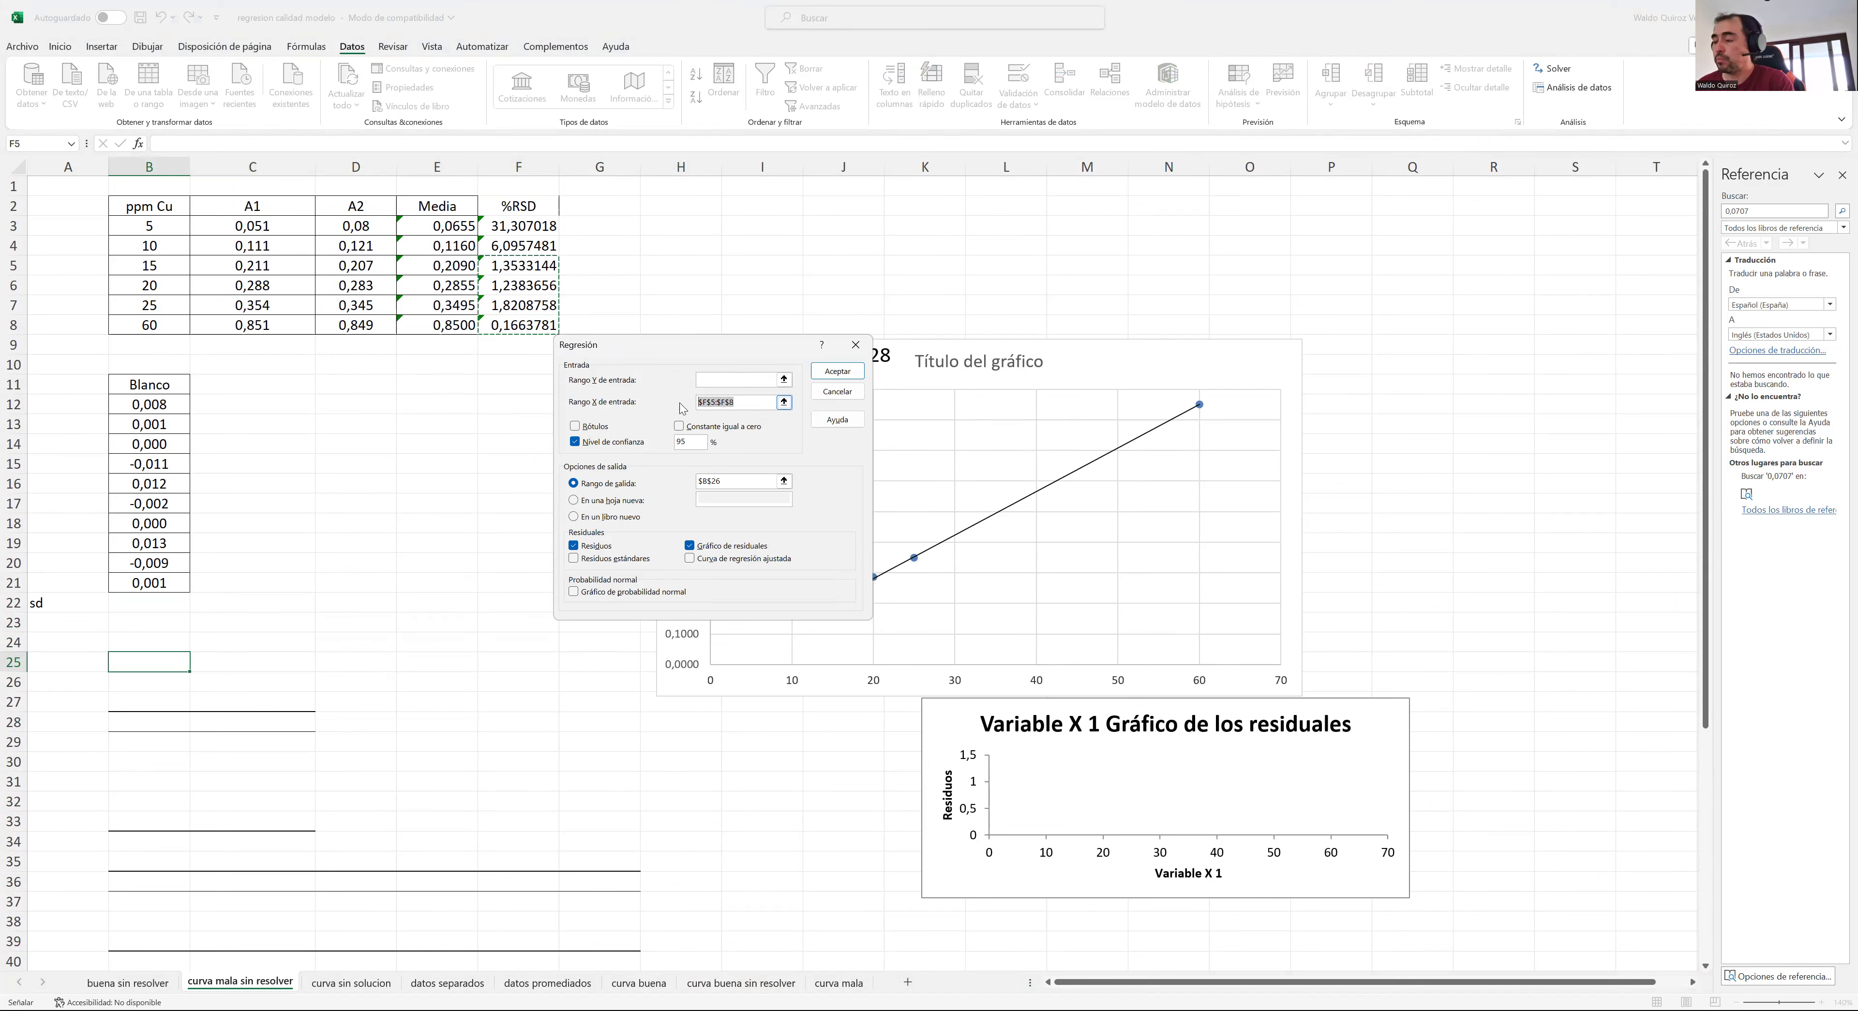
{"action": "left_click", "coordinate": [156, 267]}
{"action": "left_click_drag", "start_coordinate": [157, 267], "coordinate": [156, 319]}
{"action": "left_click", "coordinate": [769, 381]}
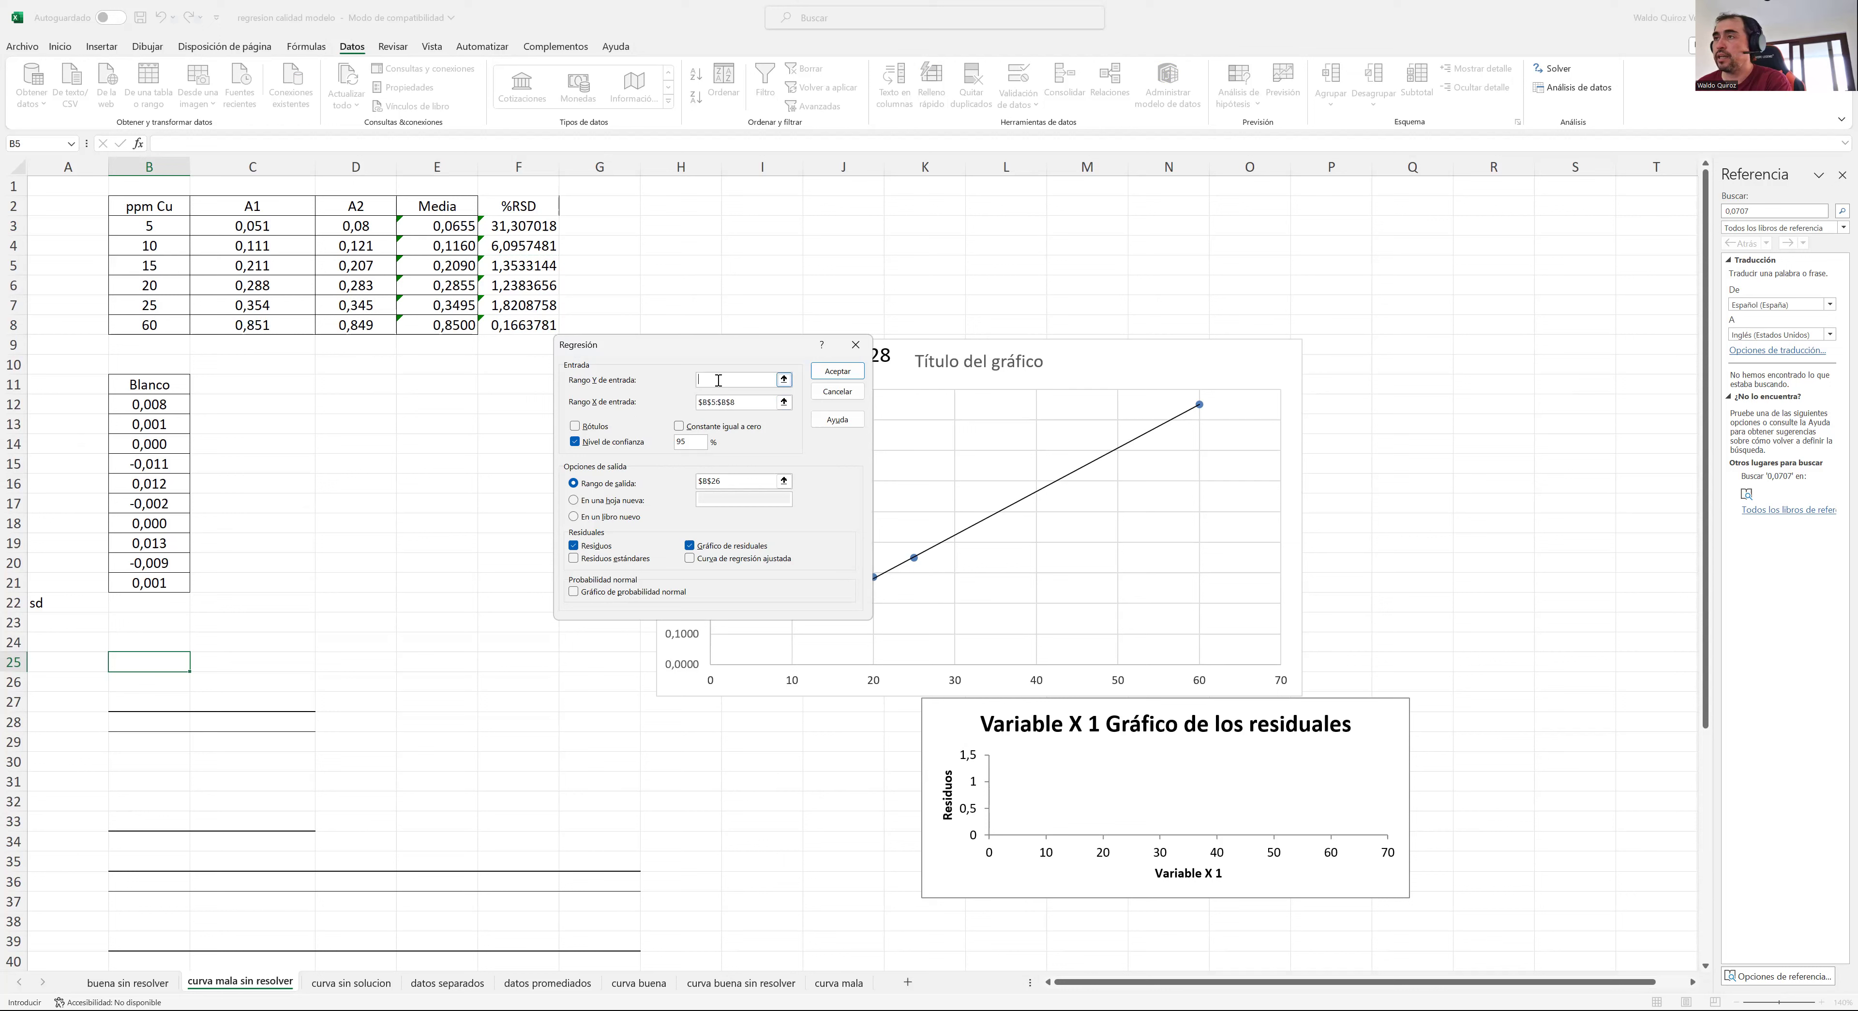
{"action": "left_click", "coordinate": [450, 264]}
{"action": "left_click_drag", "start_coordinate": [450, 265], "coordinate": [447, 318]}
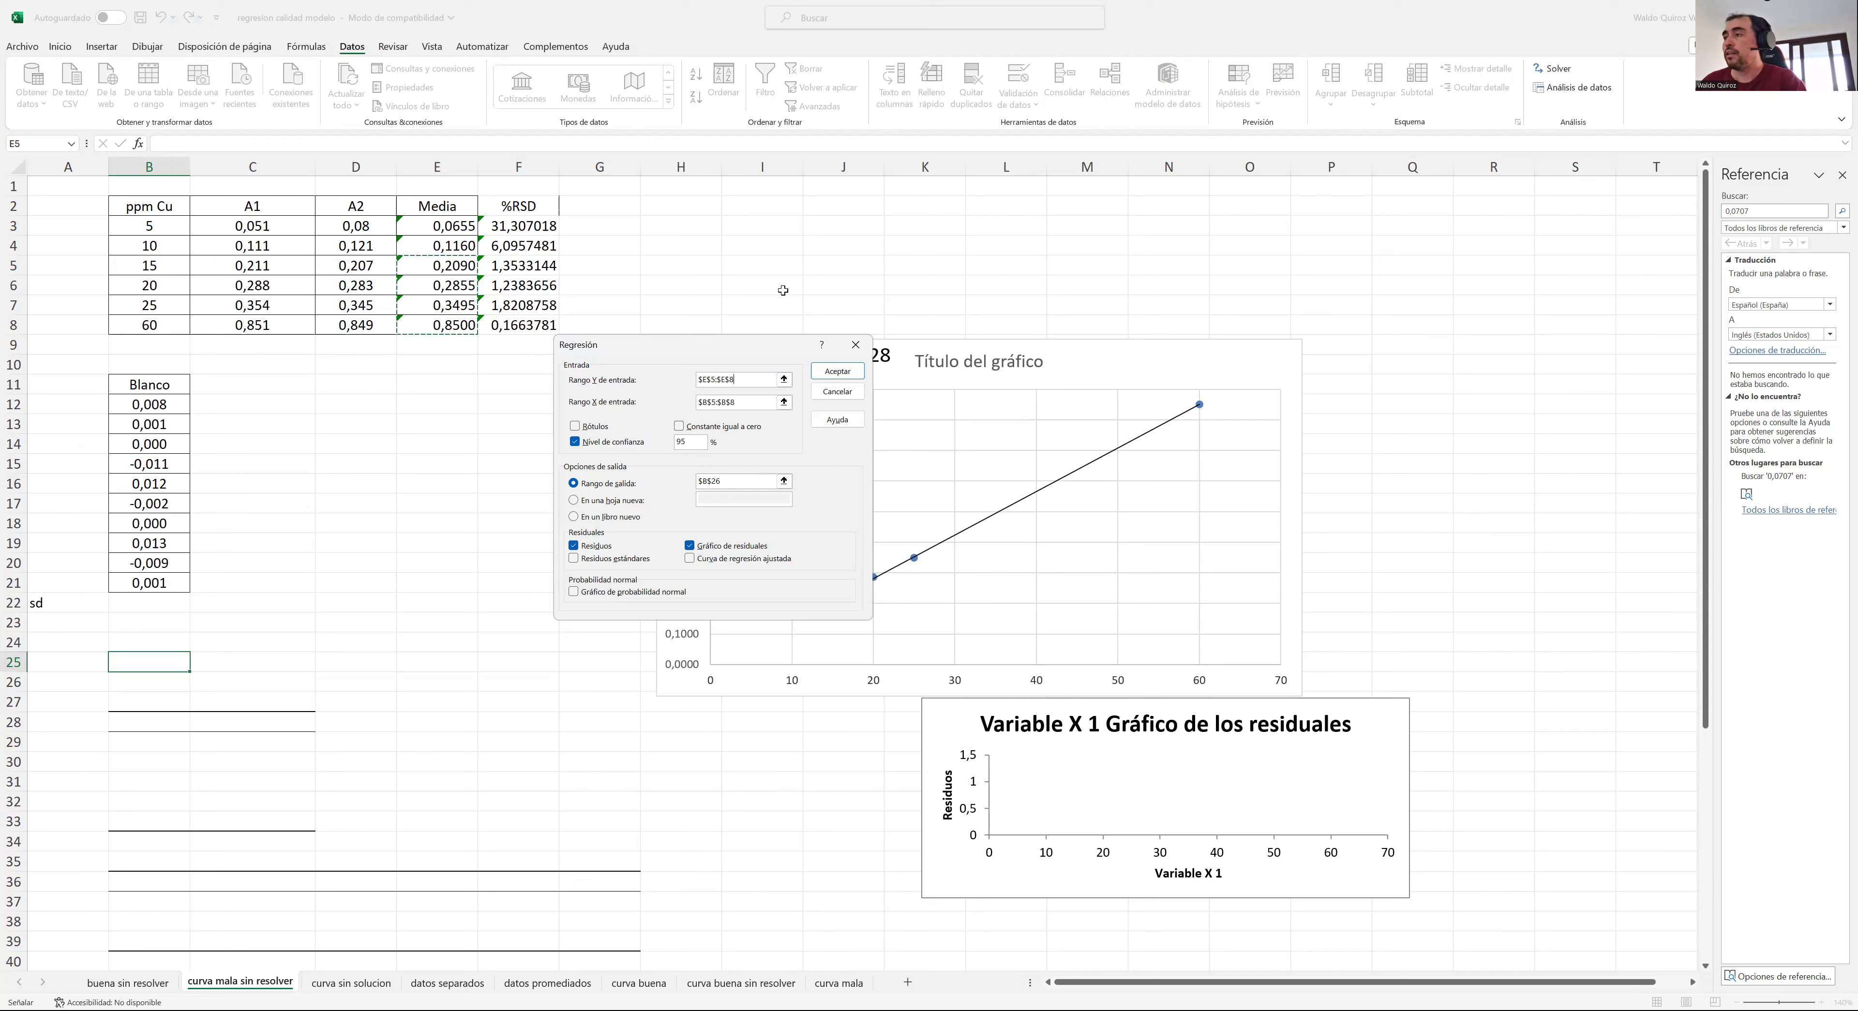
- Set the regression's output range to B25 and run the analysis
{"action": "left_click_drag", "start_coordinate": [725, 481], "coordinate": [690, 486]}
{"action": "key", "text": "BackSpace"}
{"action": "left_click", "coordinate": [160, 663]}
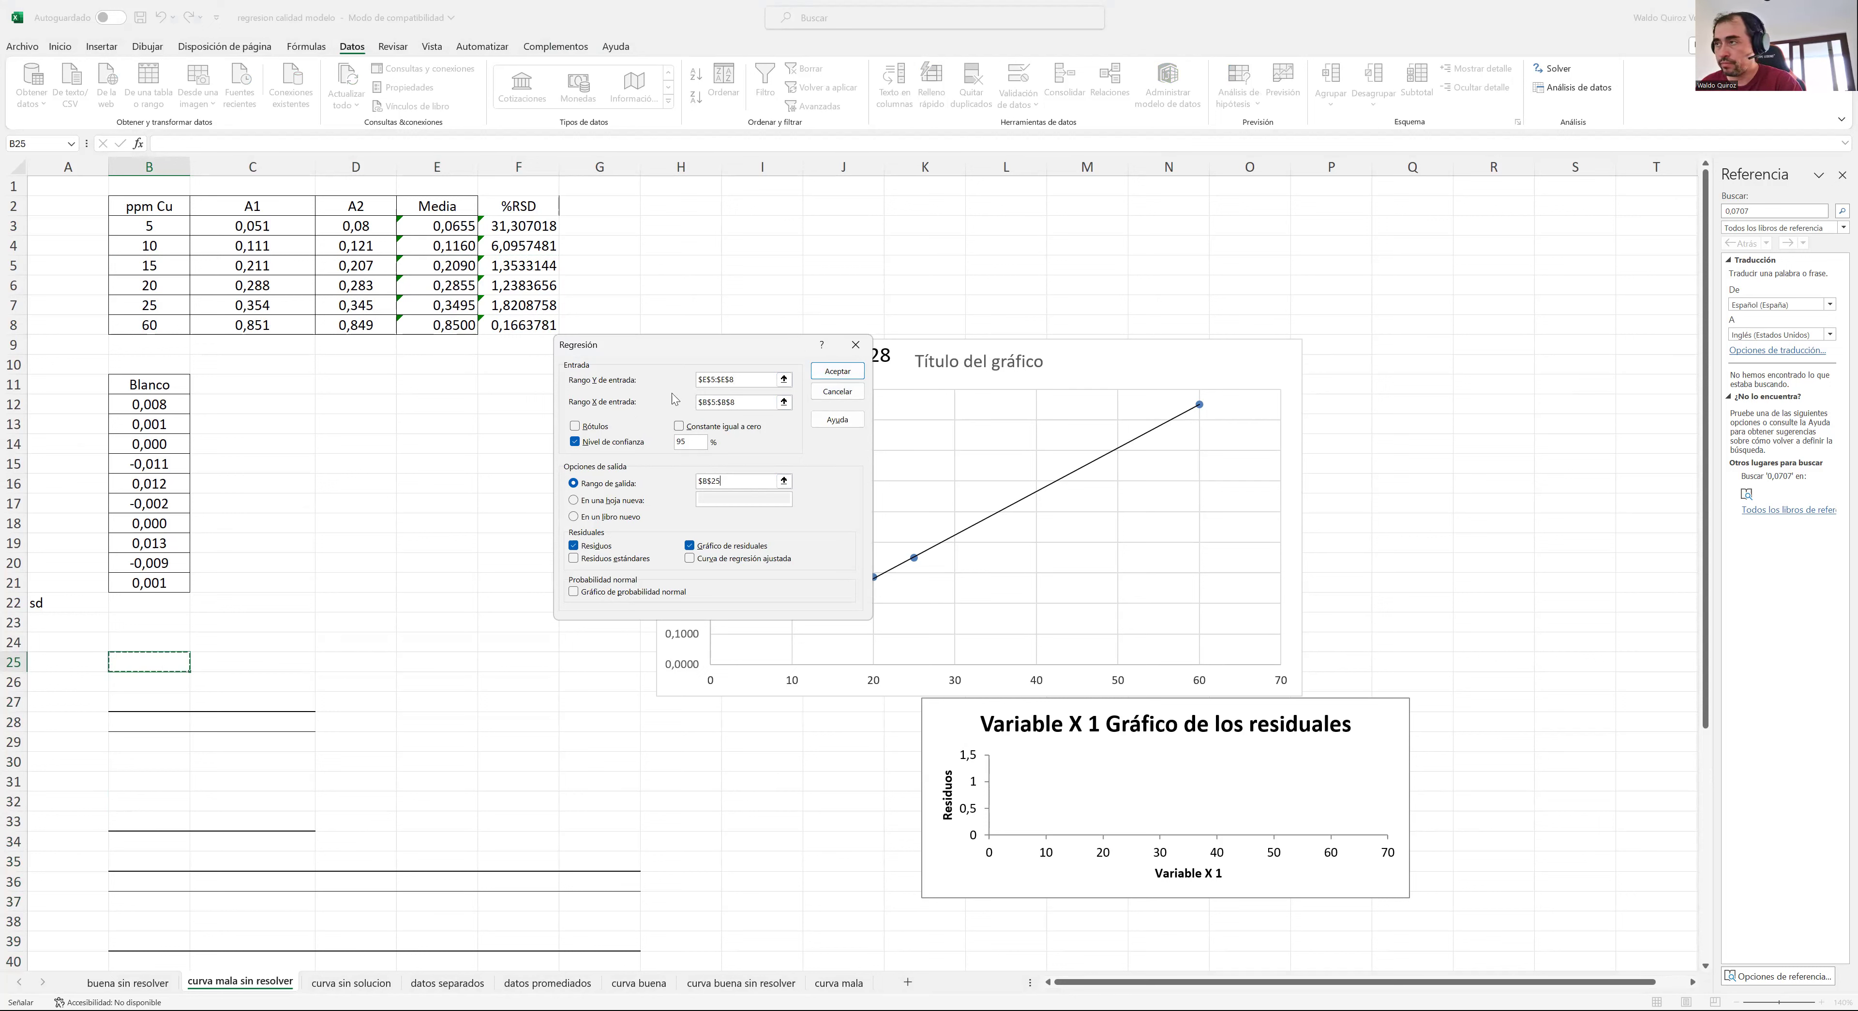
{"action": "left_click", "coordinate": [824, 374]}
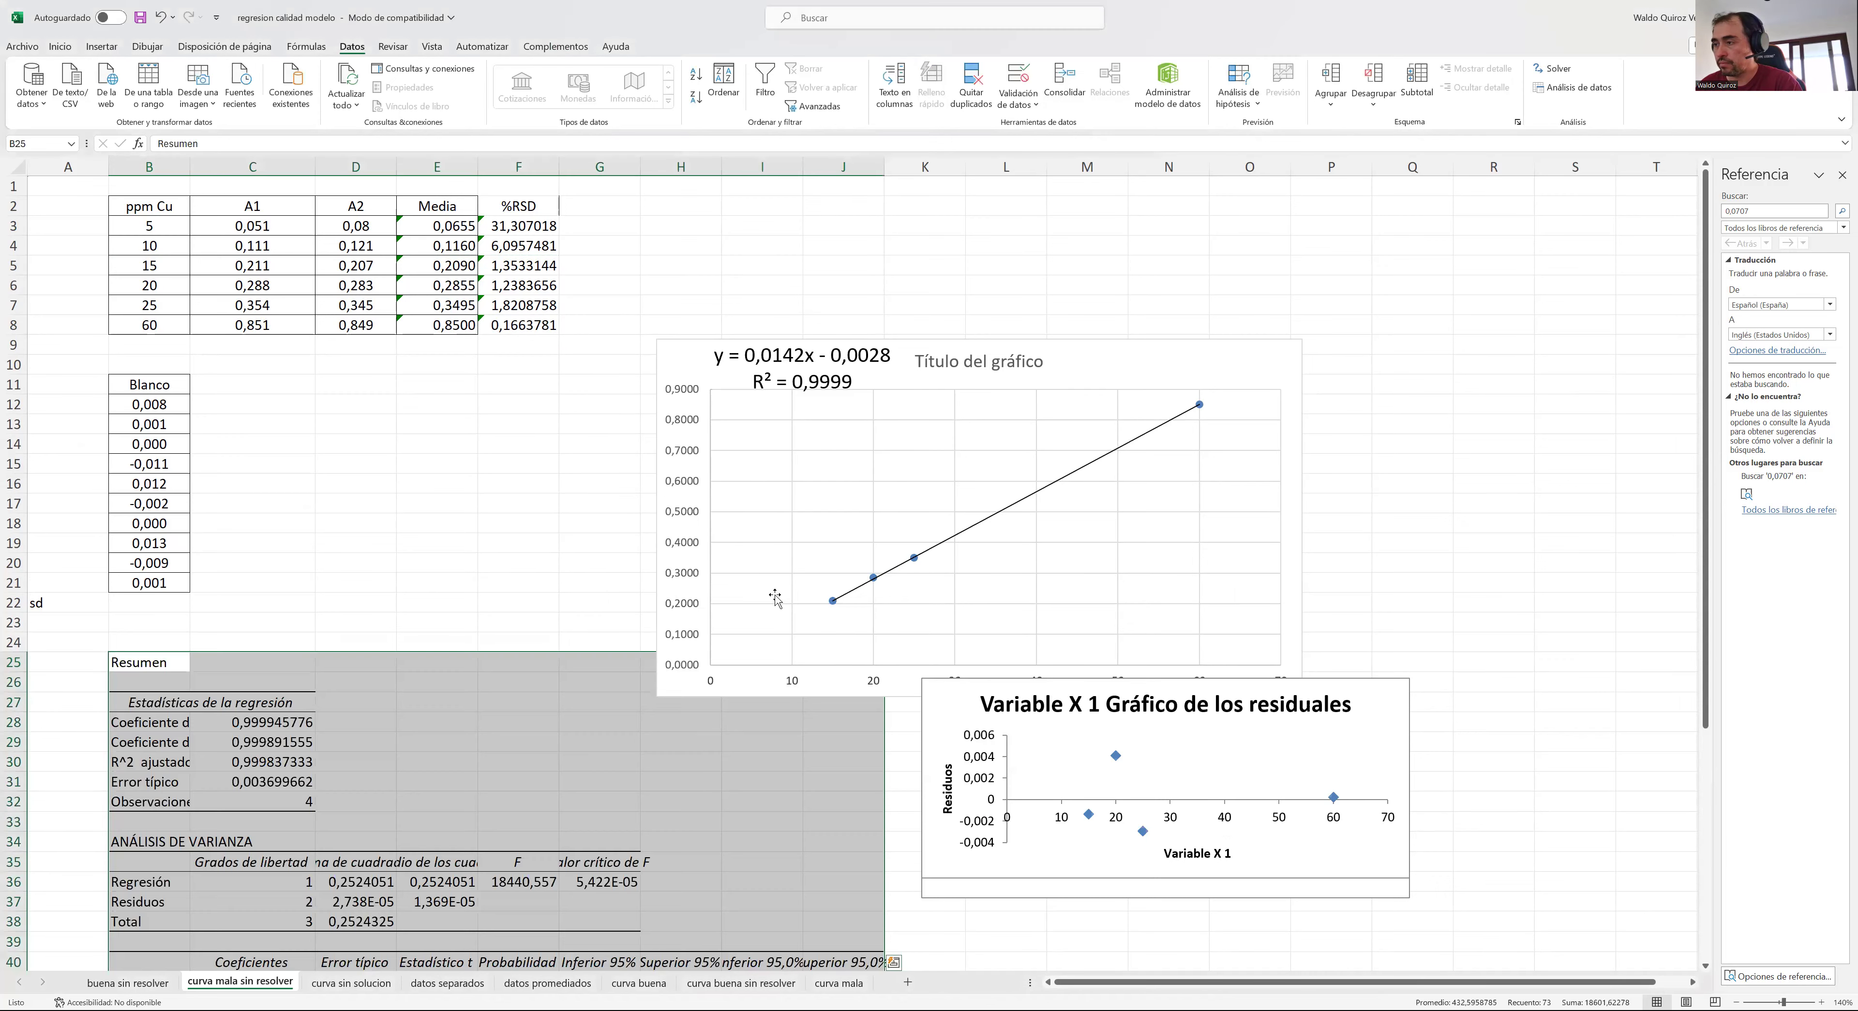
- Add the column header "% residual" in E48 beside the new residuals table
{"action": "scroll", "coordinate": [776, 600], "scroll_direction": "down", "scroll_amount": 3}
{"action": "scroll", "coordinate": [776, 600], "scroll_direction": "down", "scroll_amount": 2}
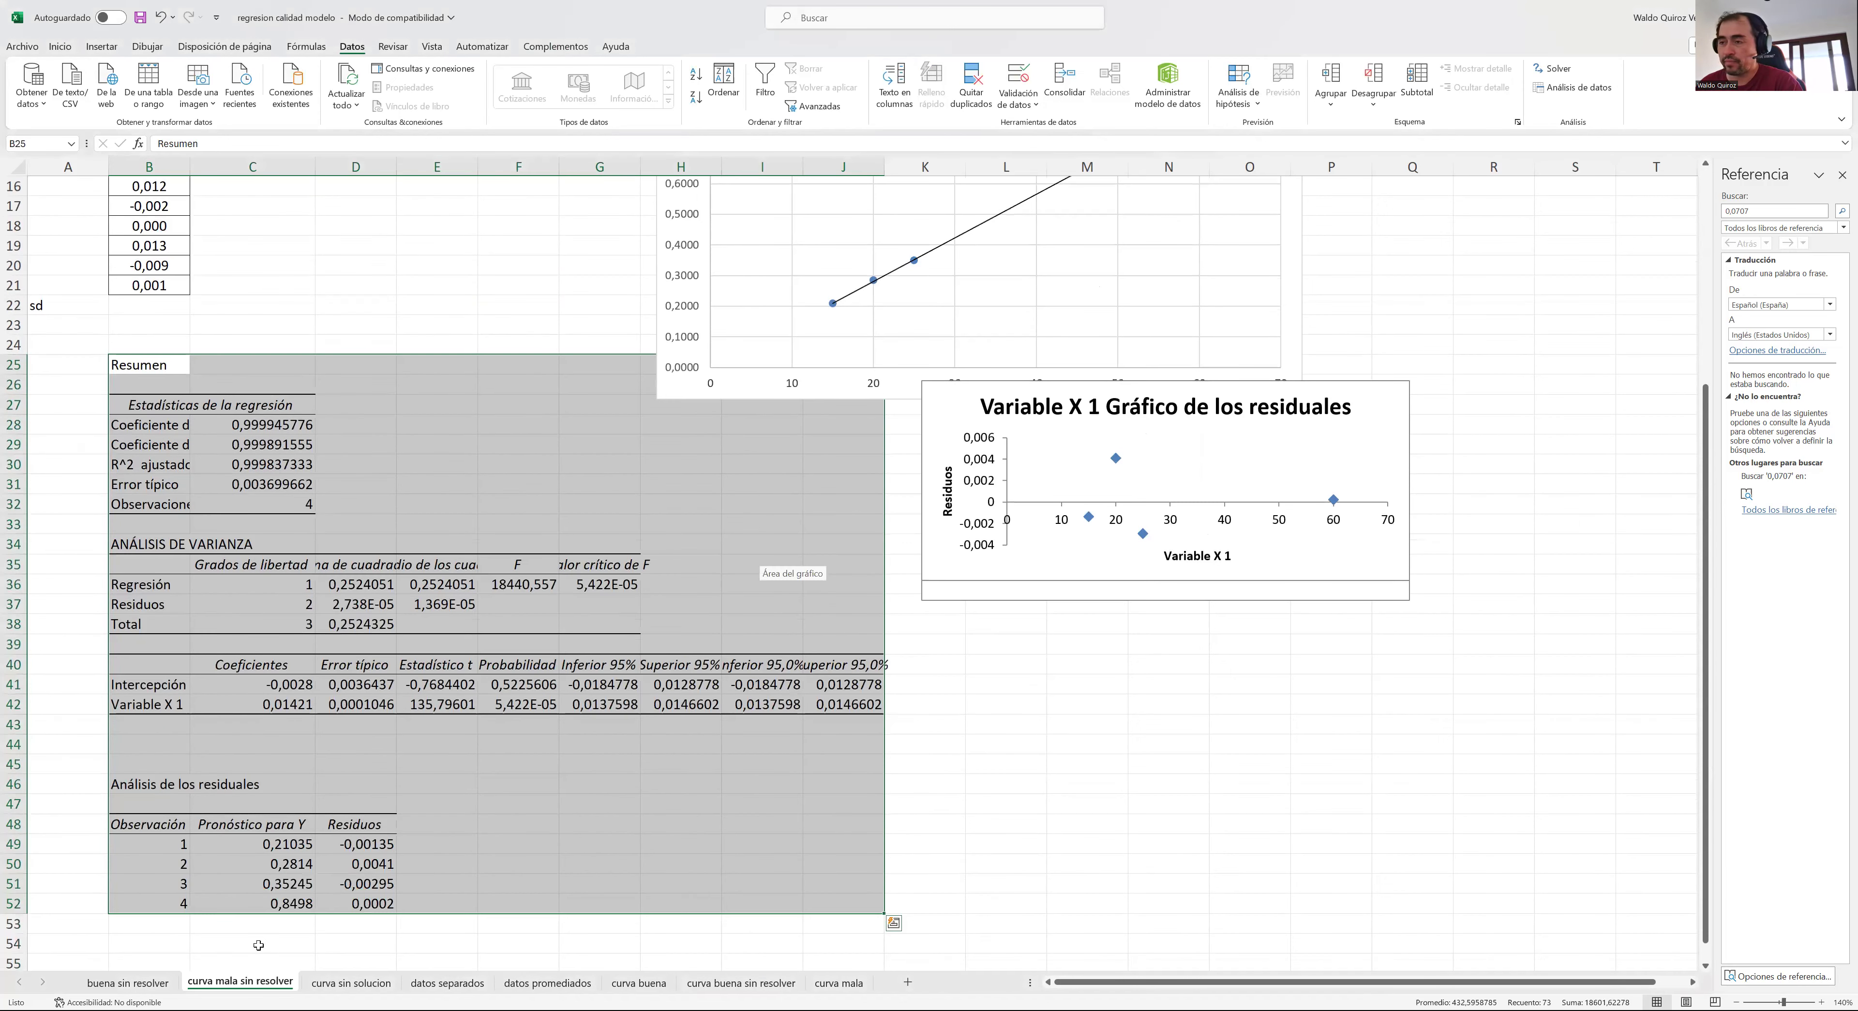
{"action": "scroll", "coordinate": [429, 832], "scroll_direction": "down", "scroll_amount": 2}
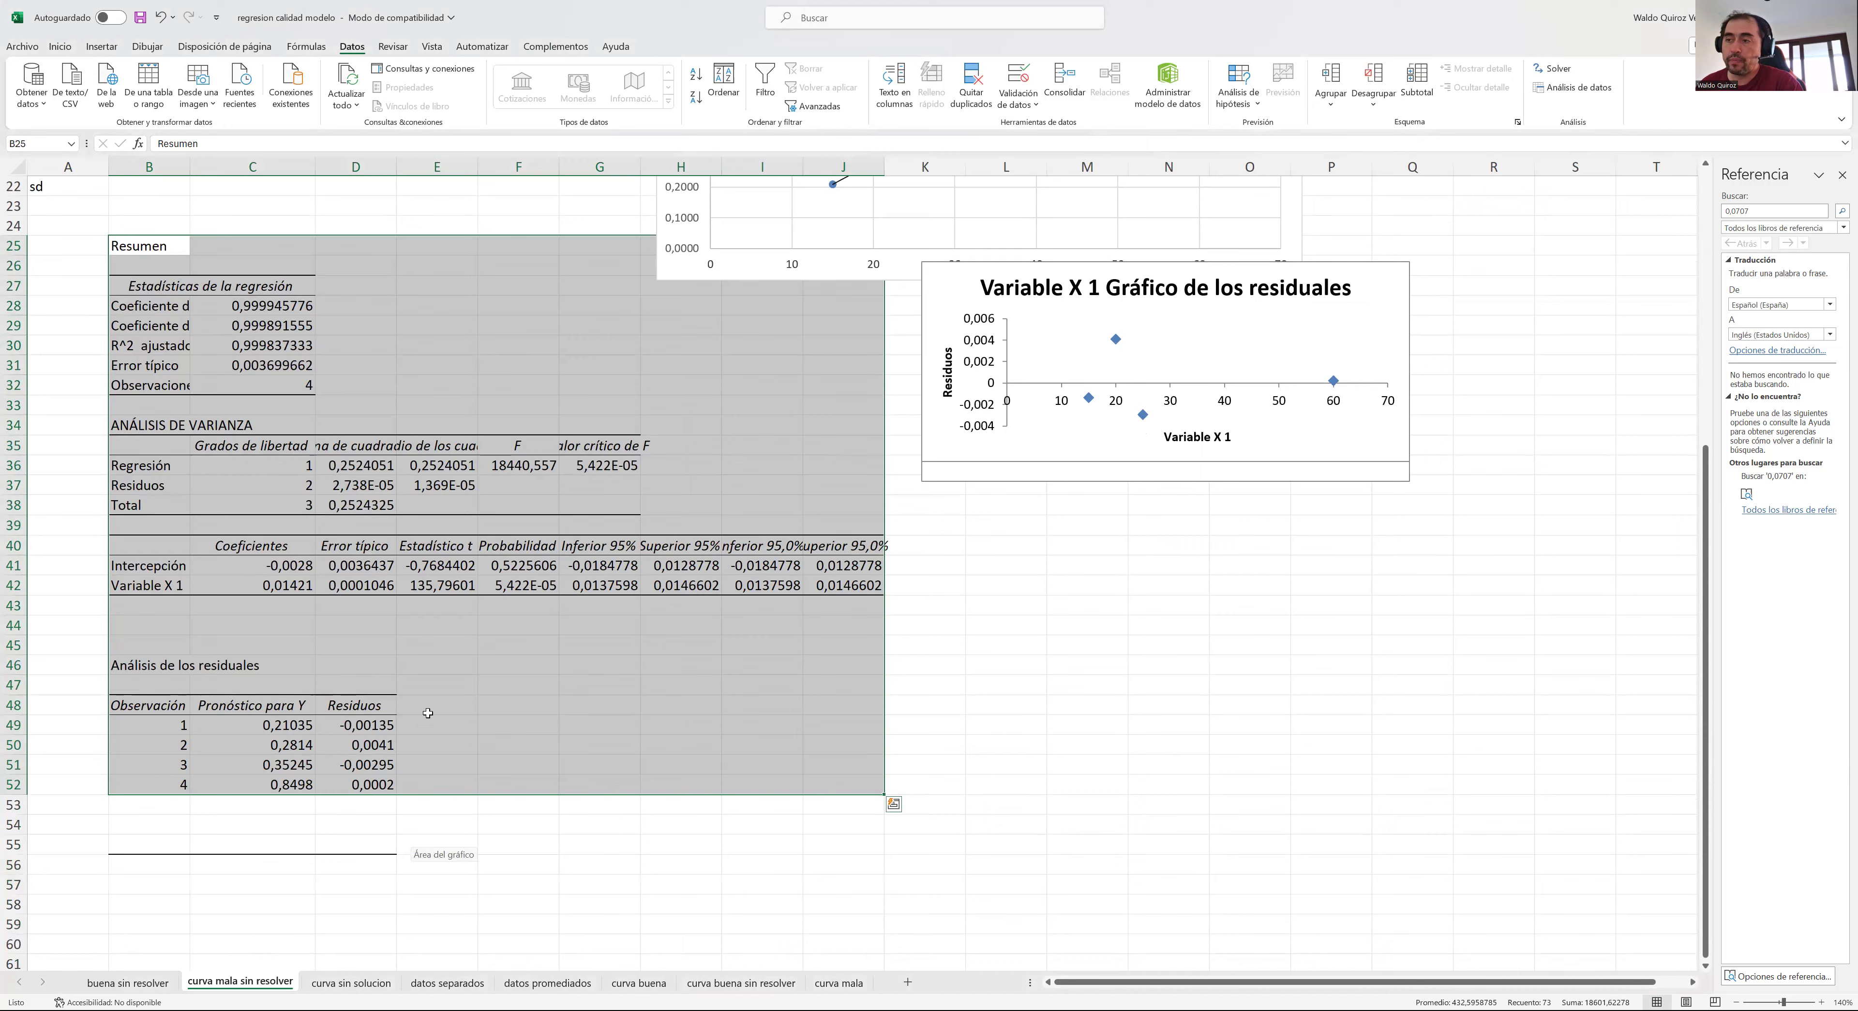
{"action": "left_click", "coordinate": [431, 704]}
{"action": "type", "text": "%"}
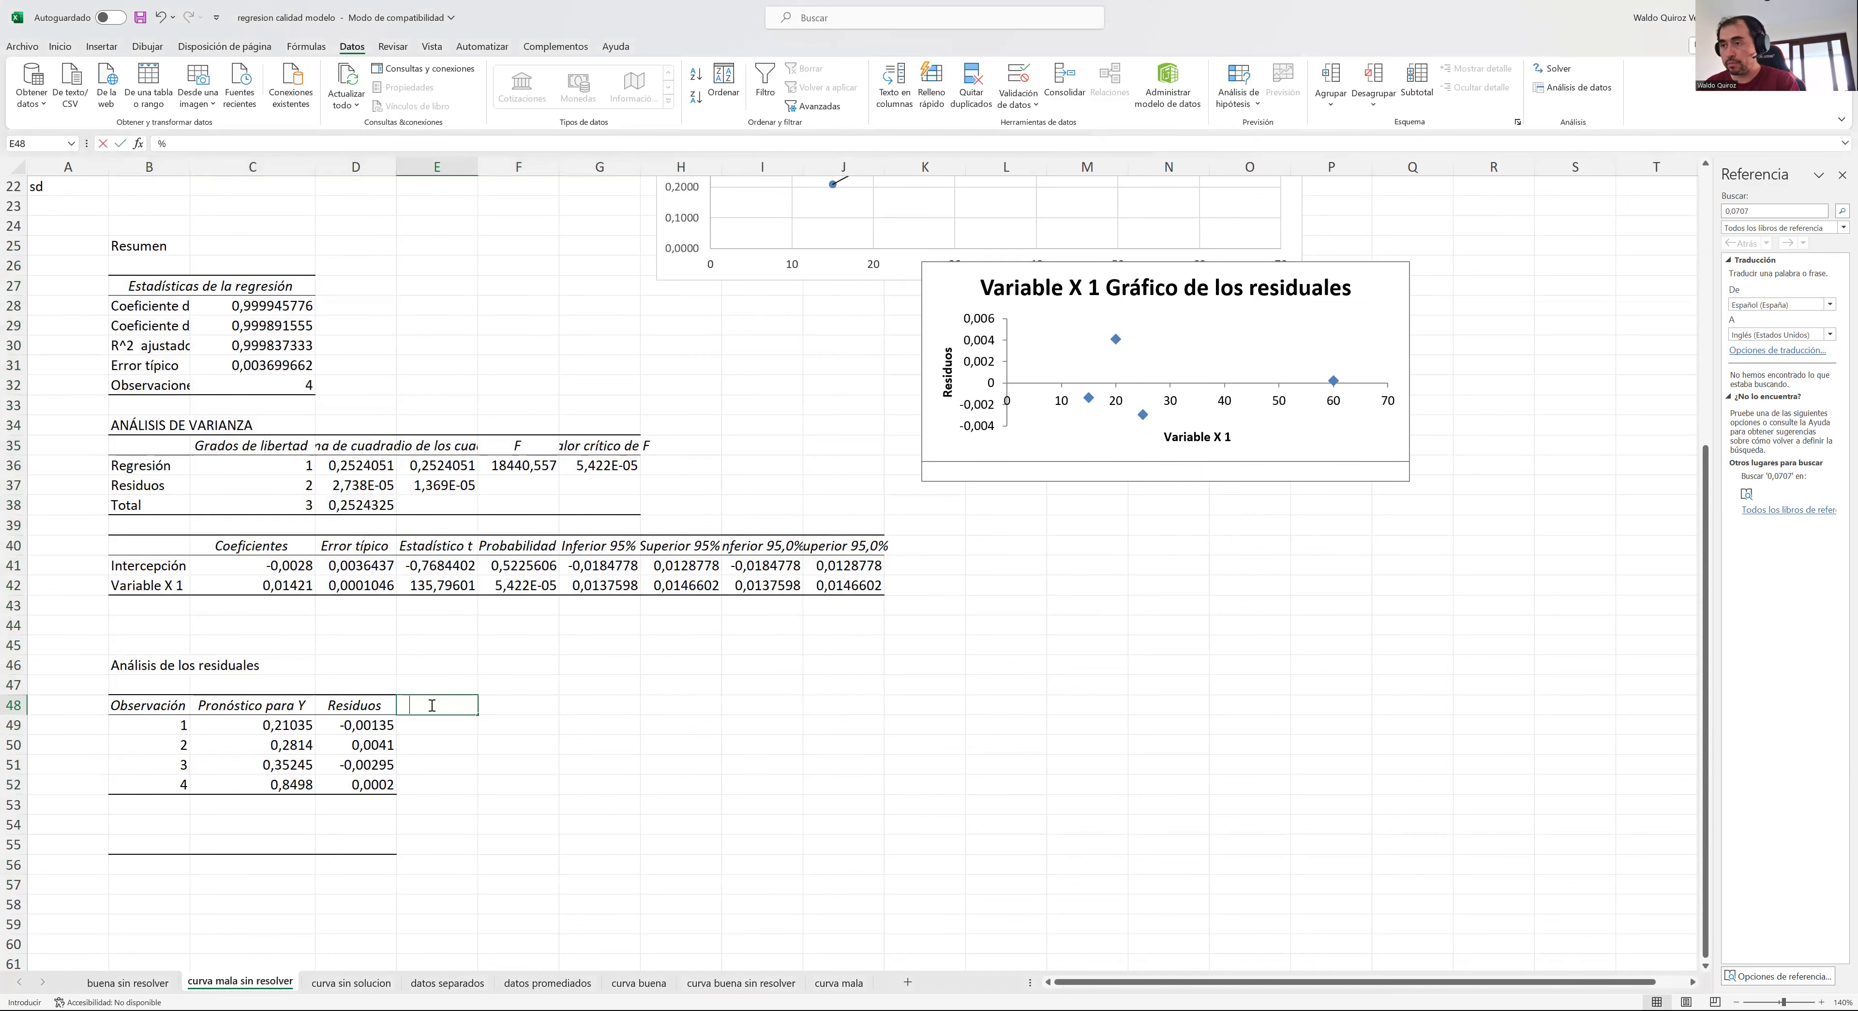
{"action": "type", "text": " res"}
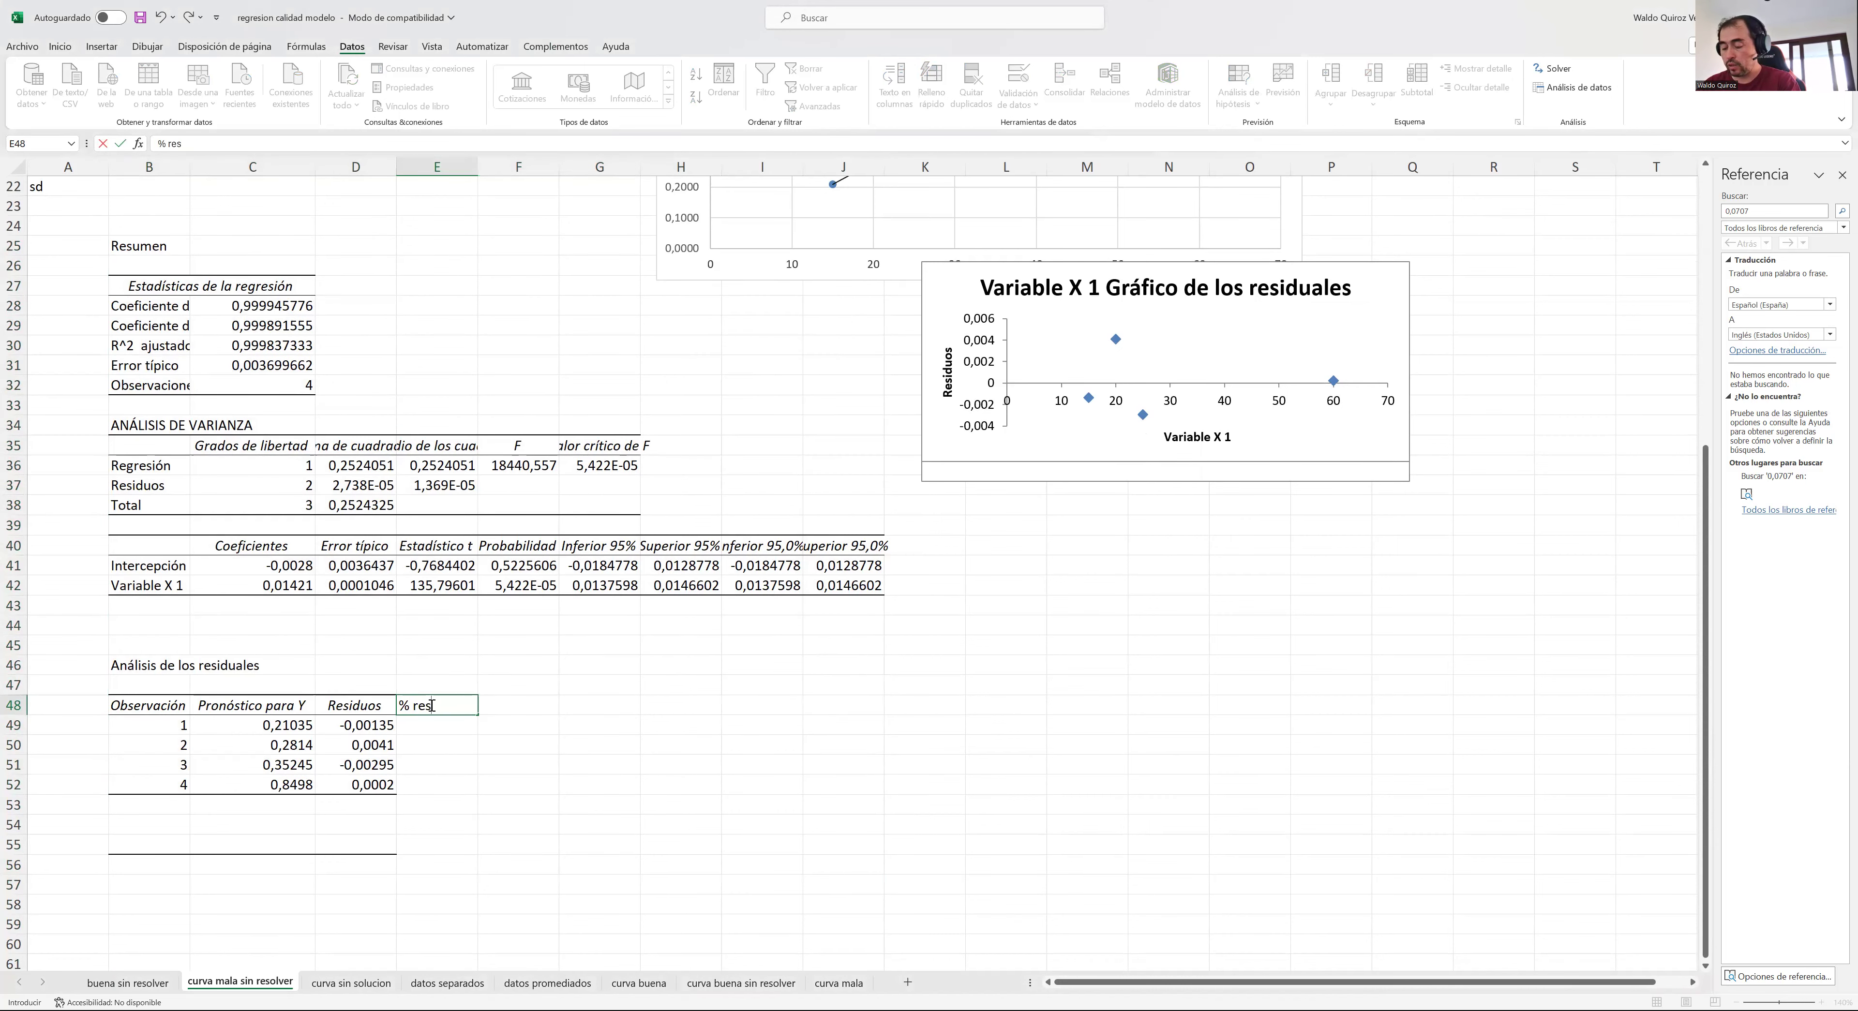
{"action": "type", "text": "idual"}
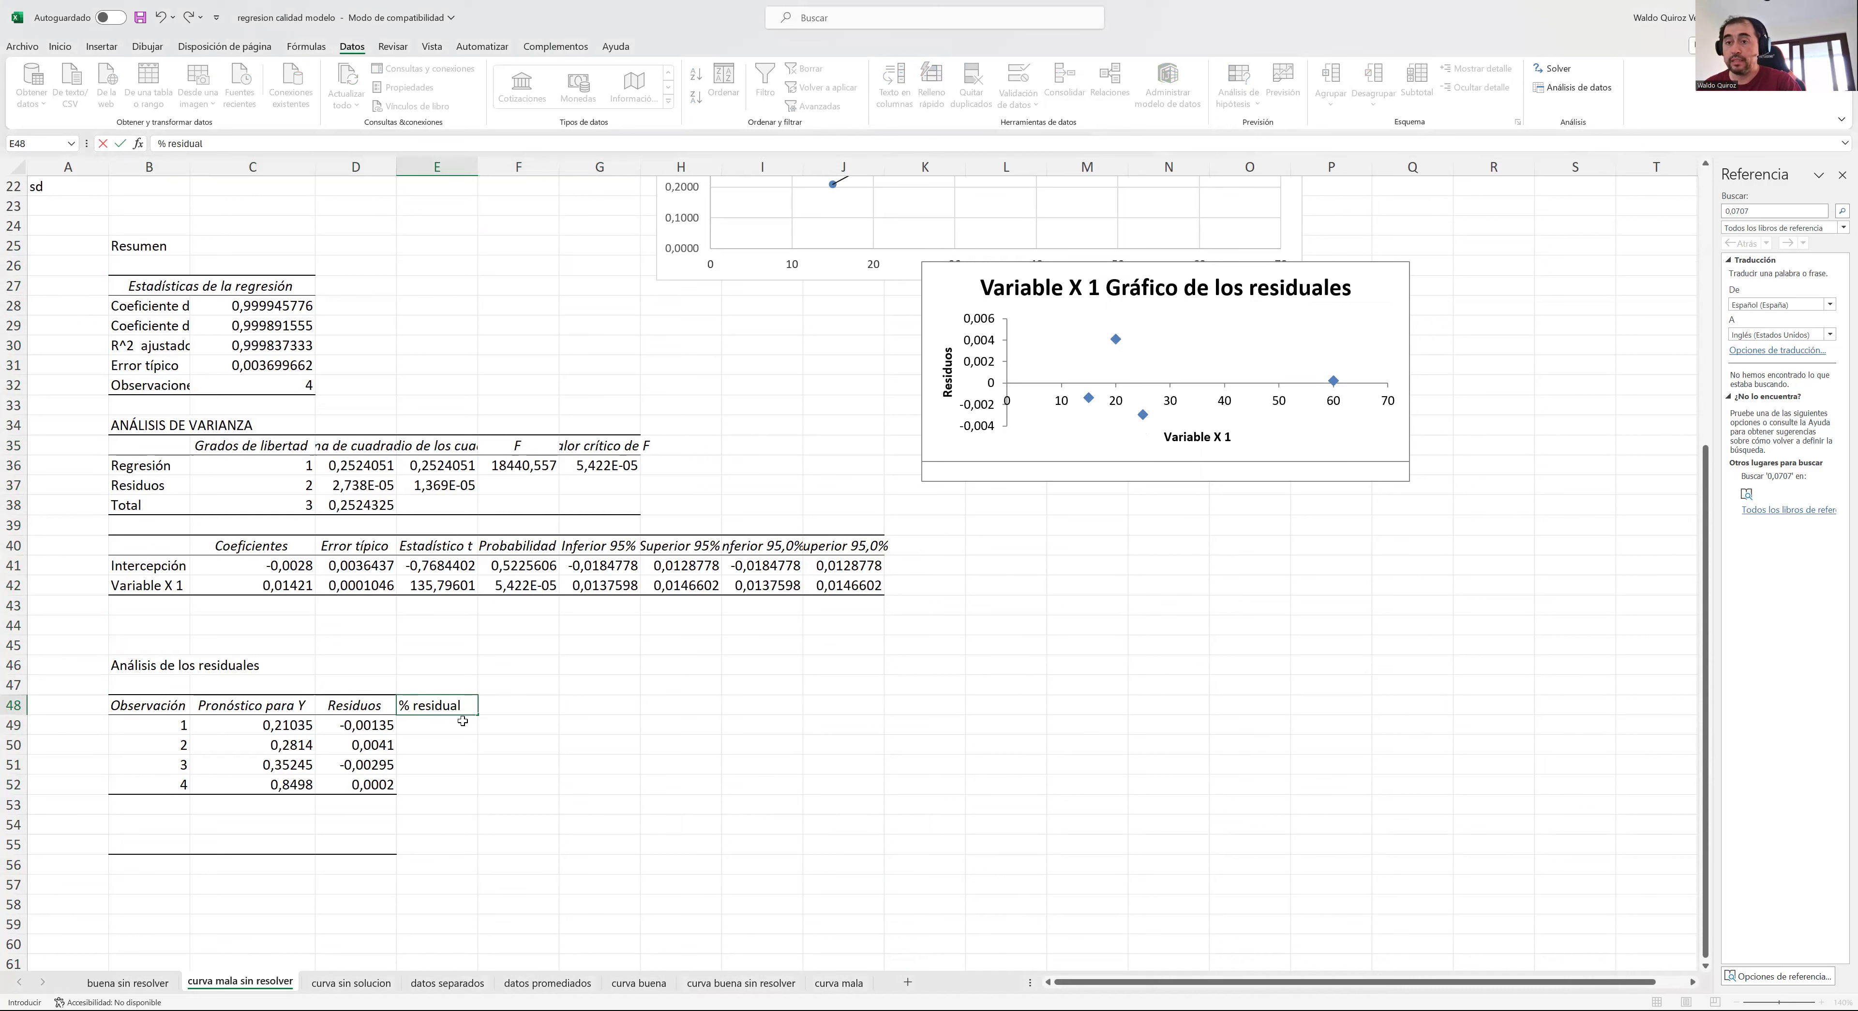
{"action": "left_click", "coordinate": [463, 720]}
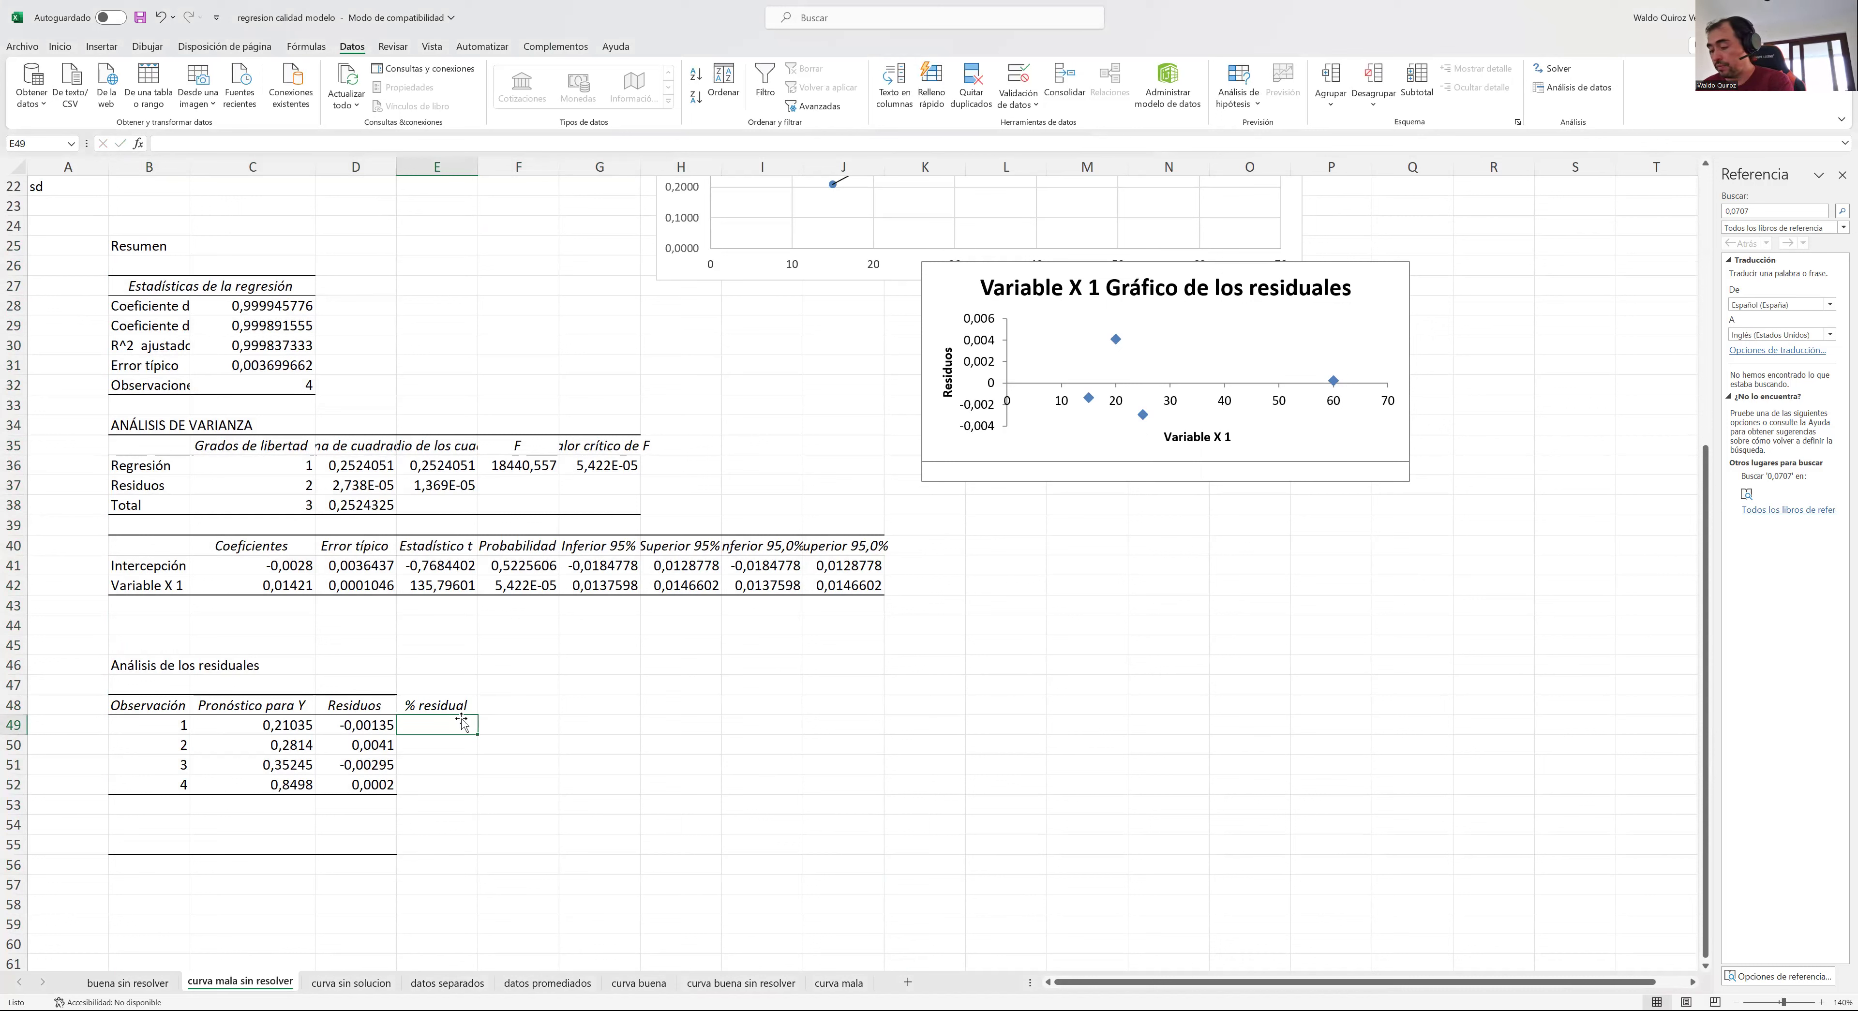
- Calculate the first observation's % residual in E49 with =D49/C49*100 and fill the formula down to E52
{"action": "type", "text": "="}
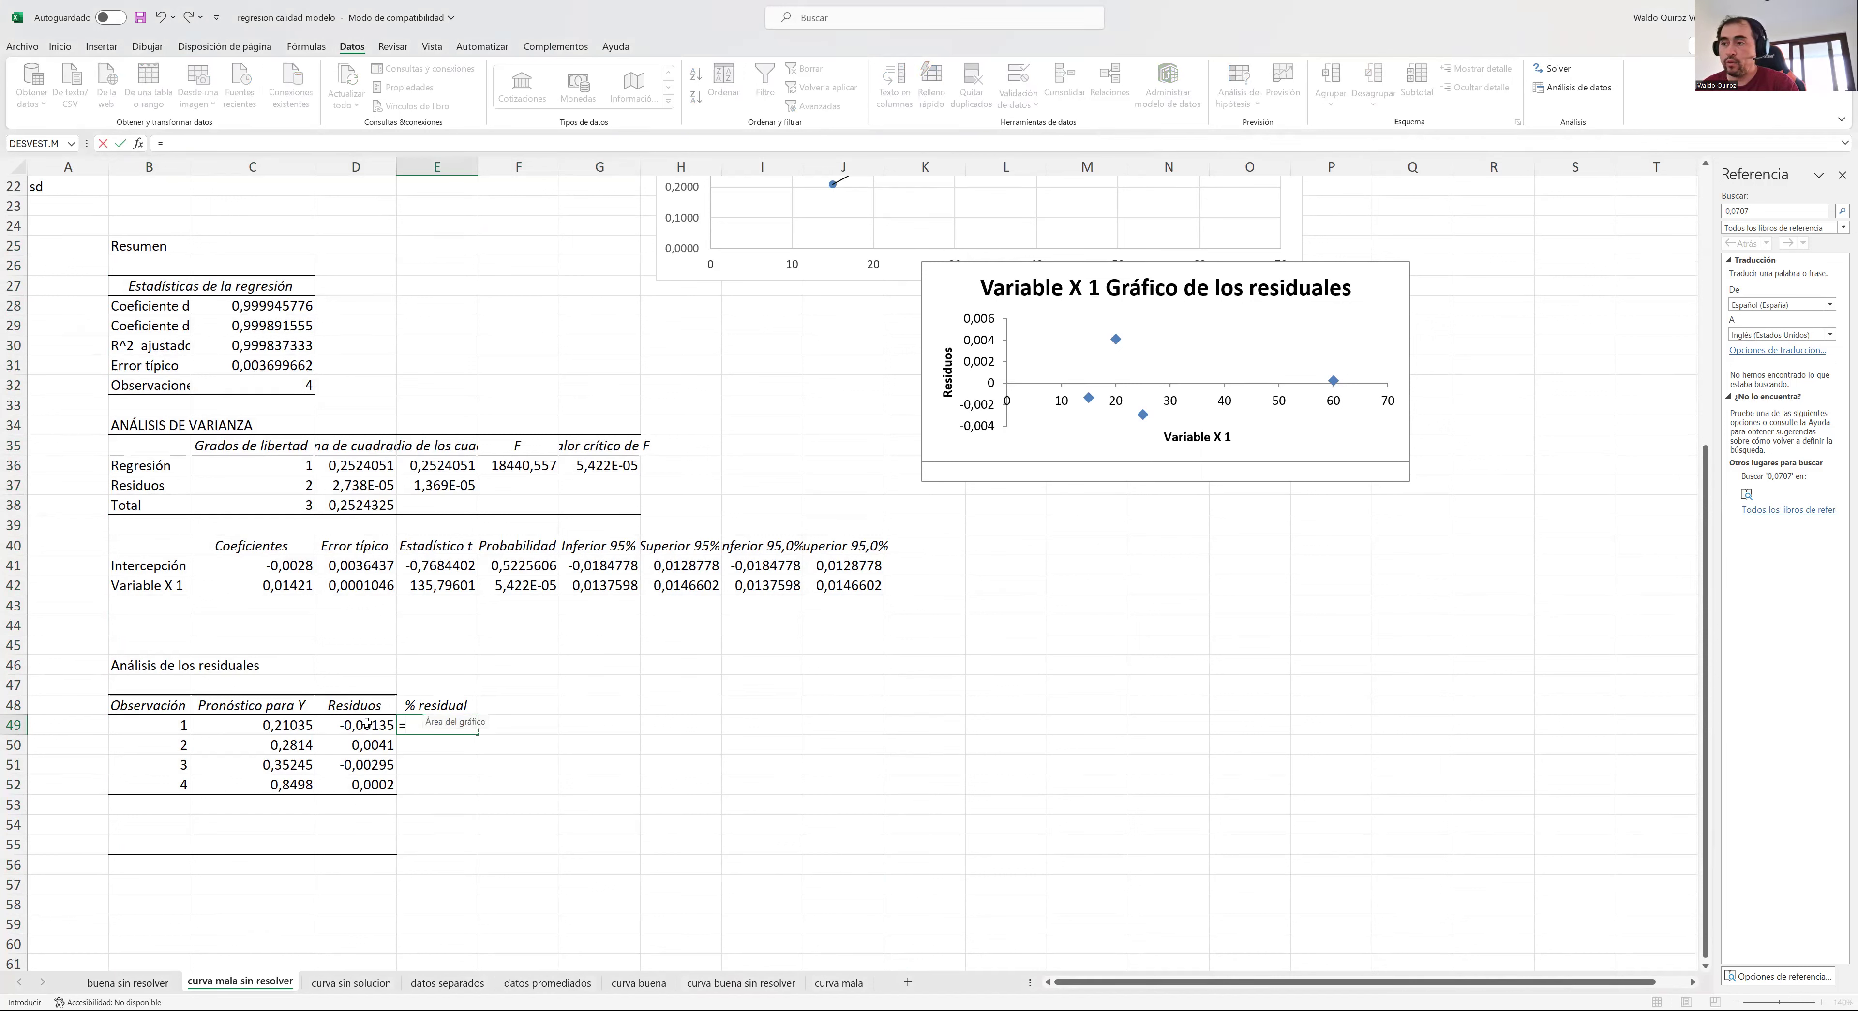
{"action": "left_click", "coordinate": [362, 725]}
{"action": "type", "text": "/"}
{"action": "left_click", "coordinate": [279, 725]}
{"action": "type", "text": "*100"}
{"action": "key", "text": "Return"}
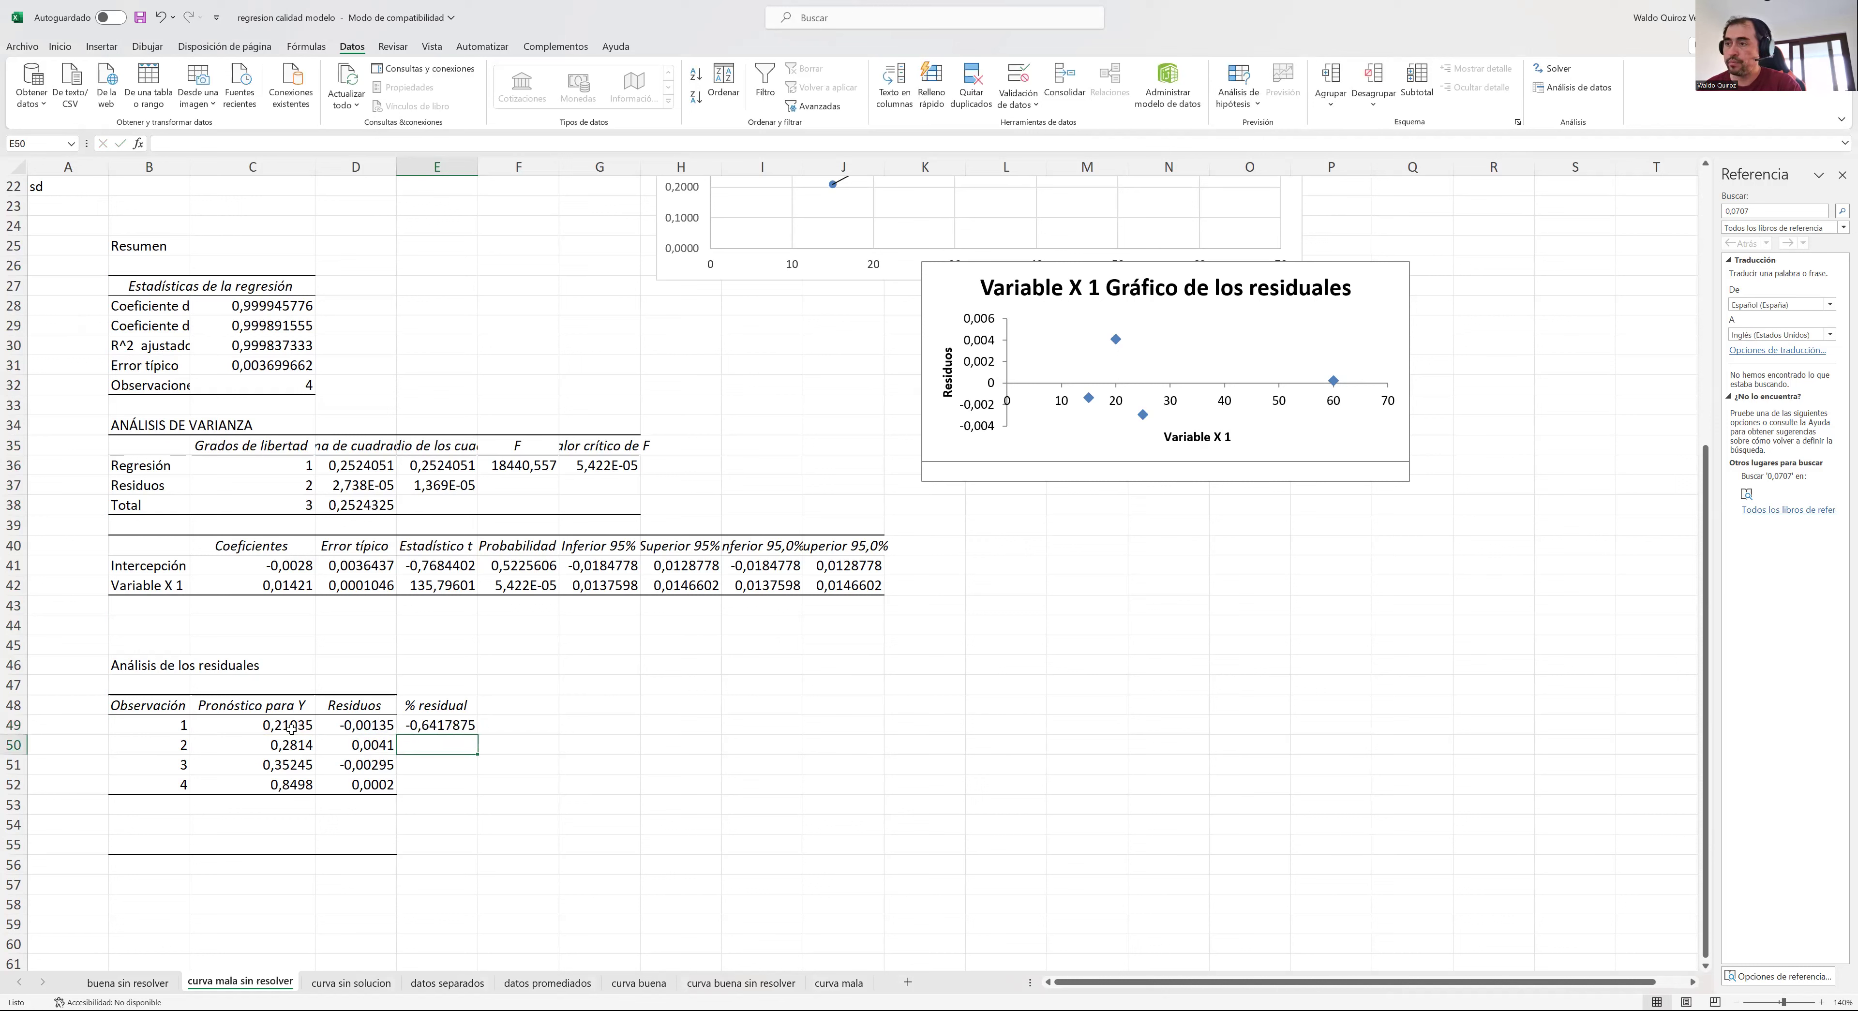
{"action": "left_click", "coordinate": [470, 727]}
{"action": "left_click_drag", "start_coordinate": [476, 735], "coordinate": [474, 789]}
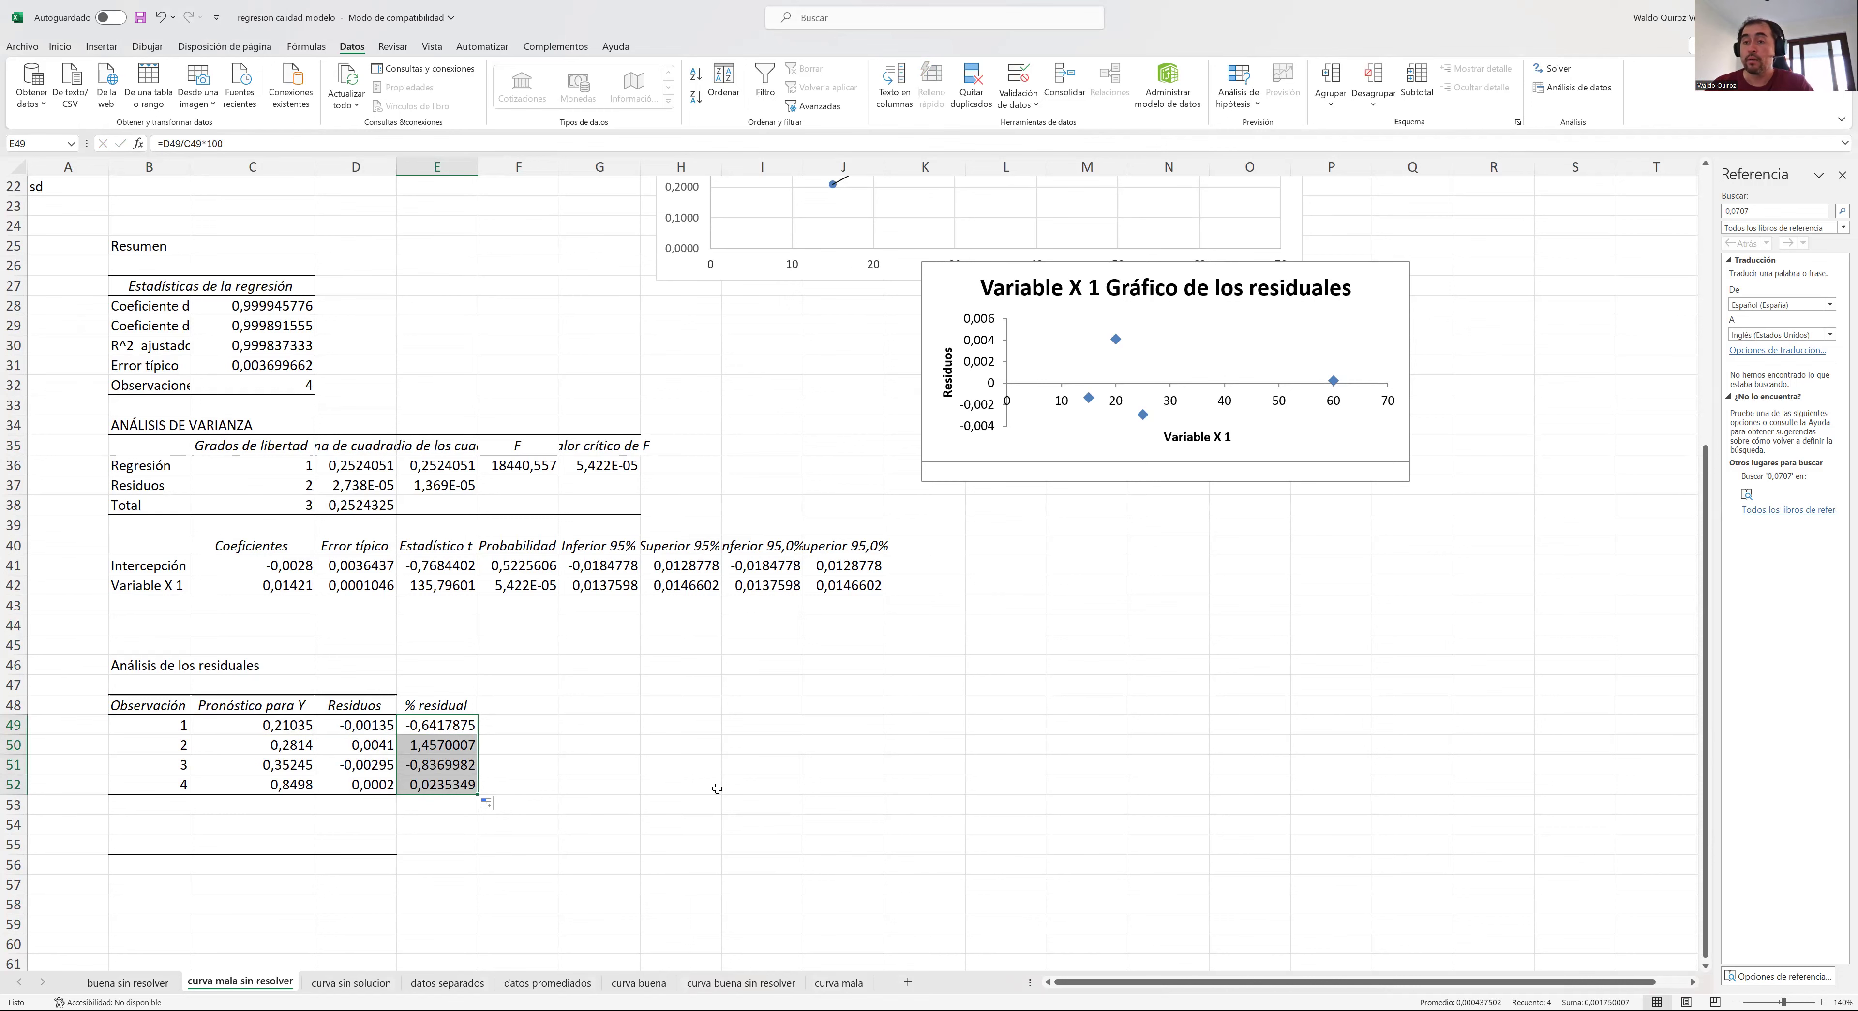
- Calculate the blanks' standard deviation in B22 with DESVEST.M over B12:B21
{"action": "scroll", "coordinate": [327, 649], "scroll_direction": "up", "scroll_amount": 7}
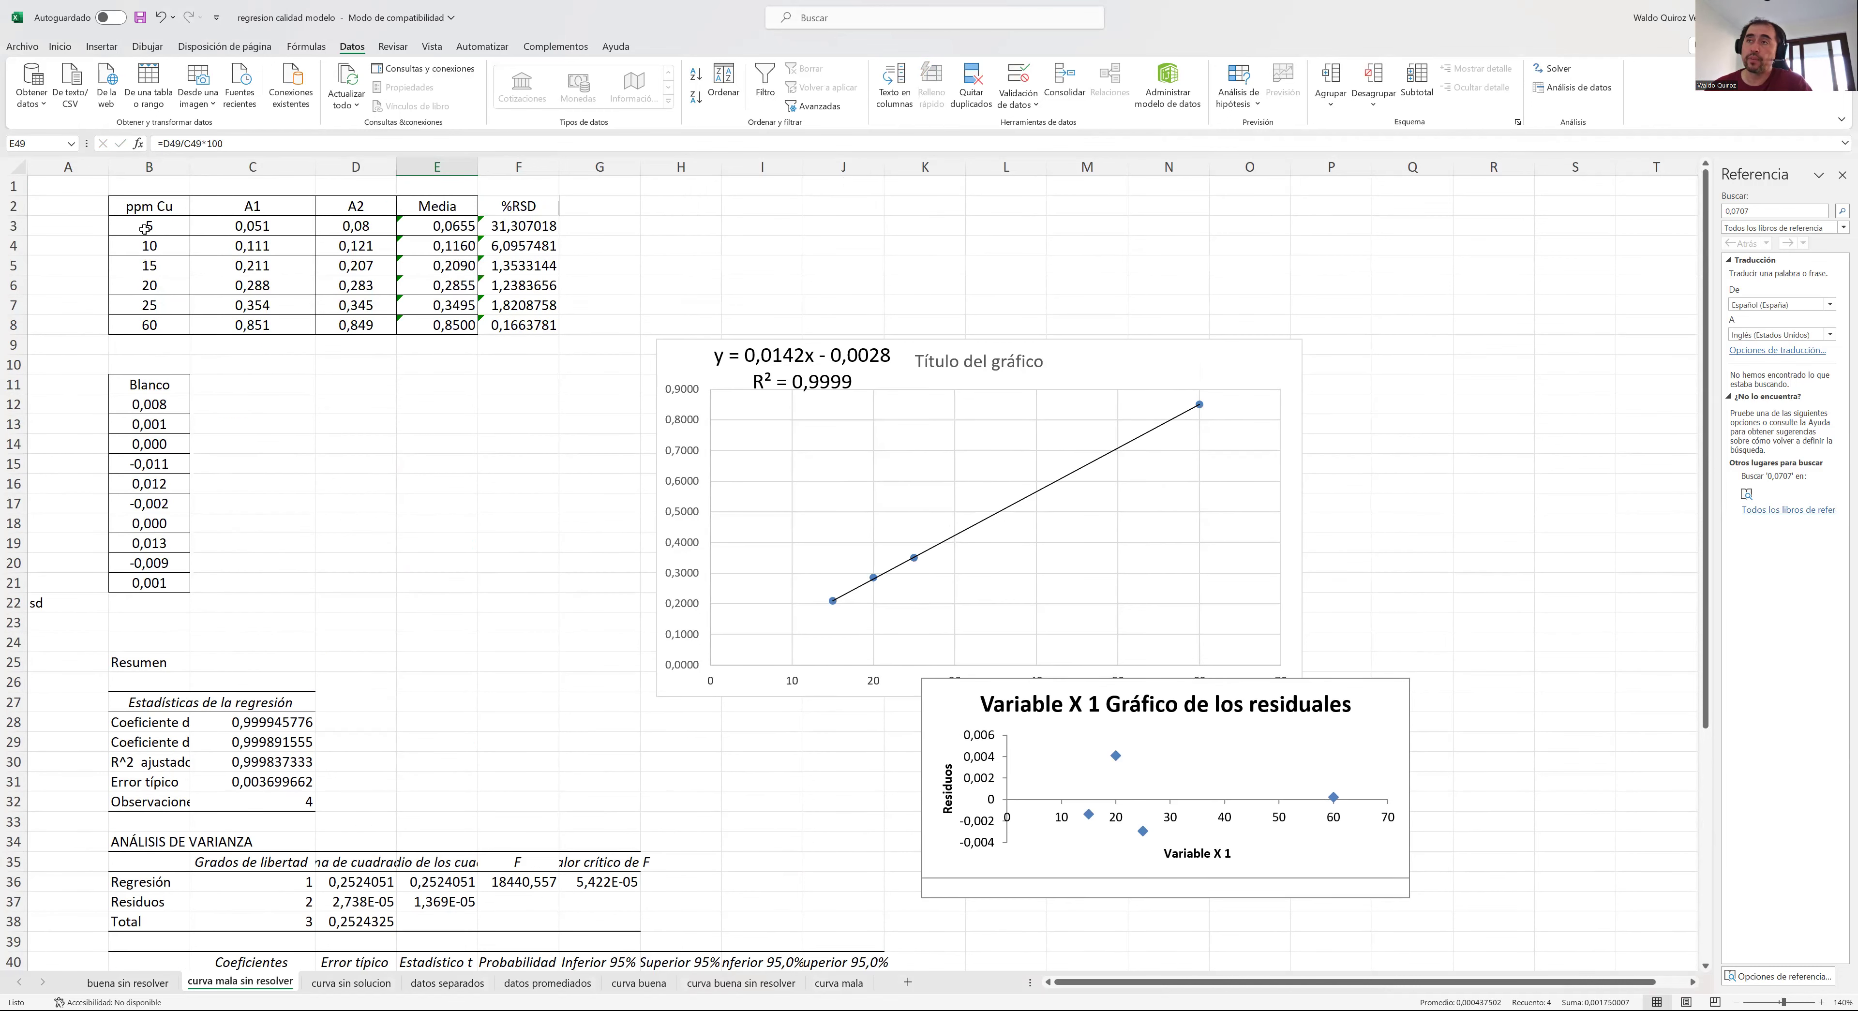
{"action": "left_click_drag", "start_coordinate": [149, 272], "coordinate": [541, 326]}
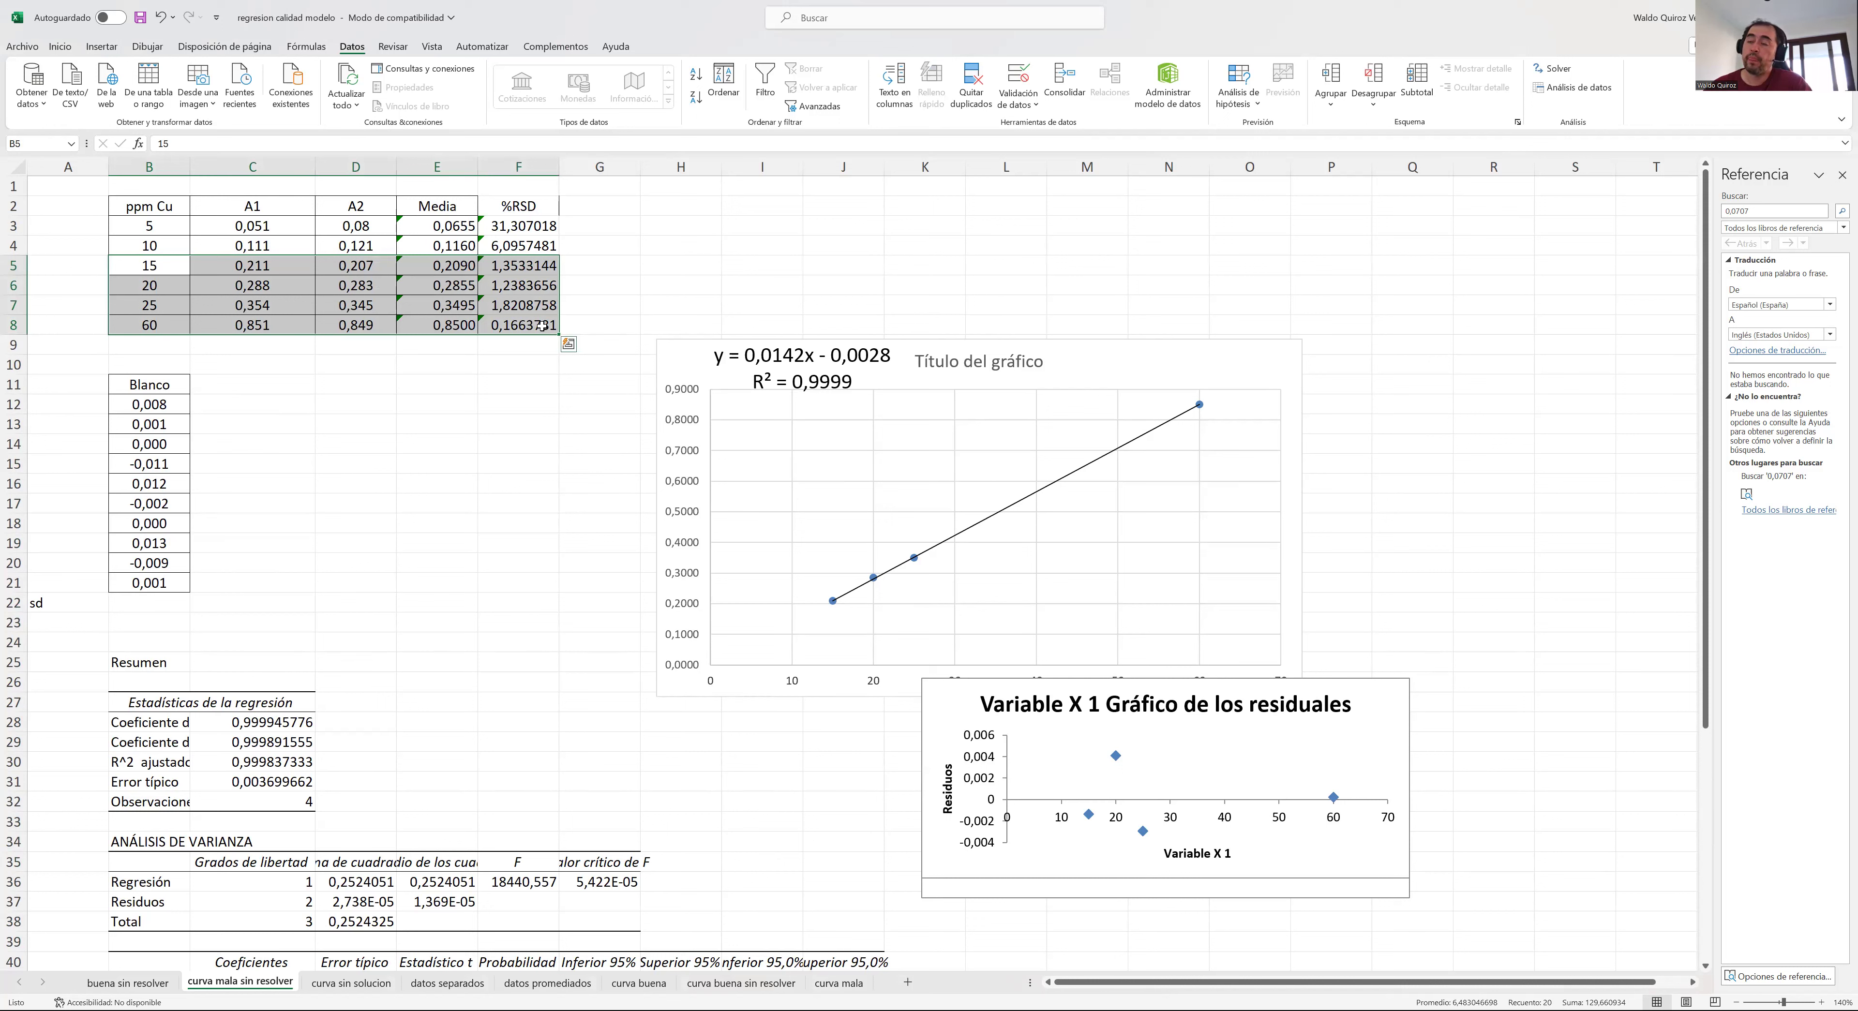
{"action": "left_click", "coordinate": [136, 604]}
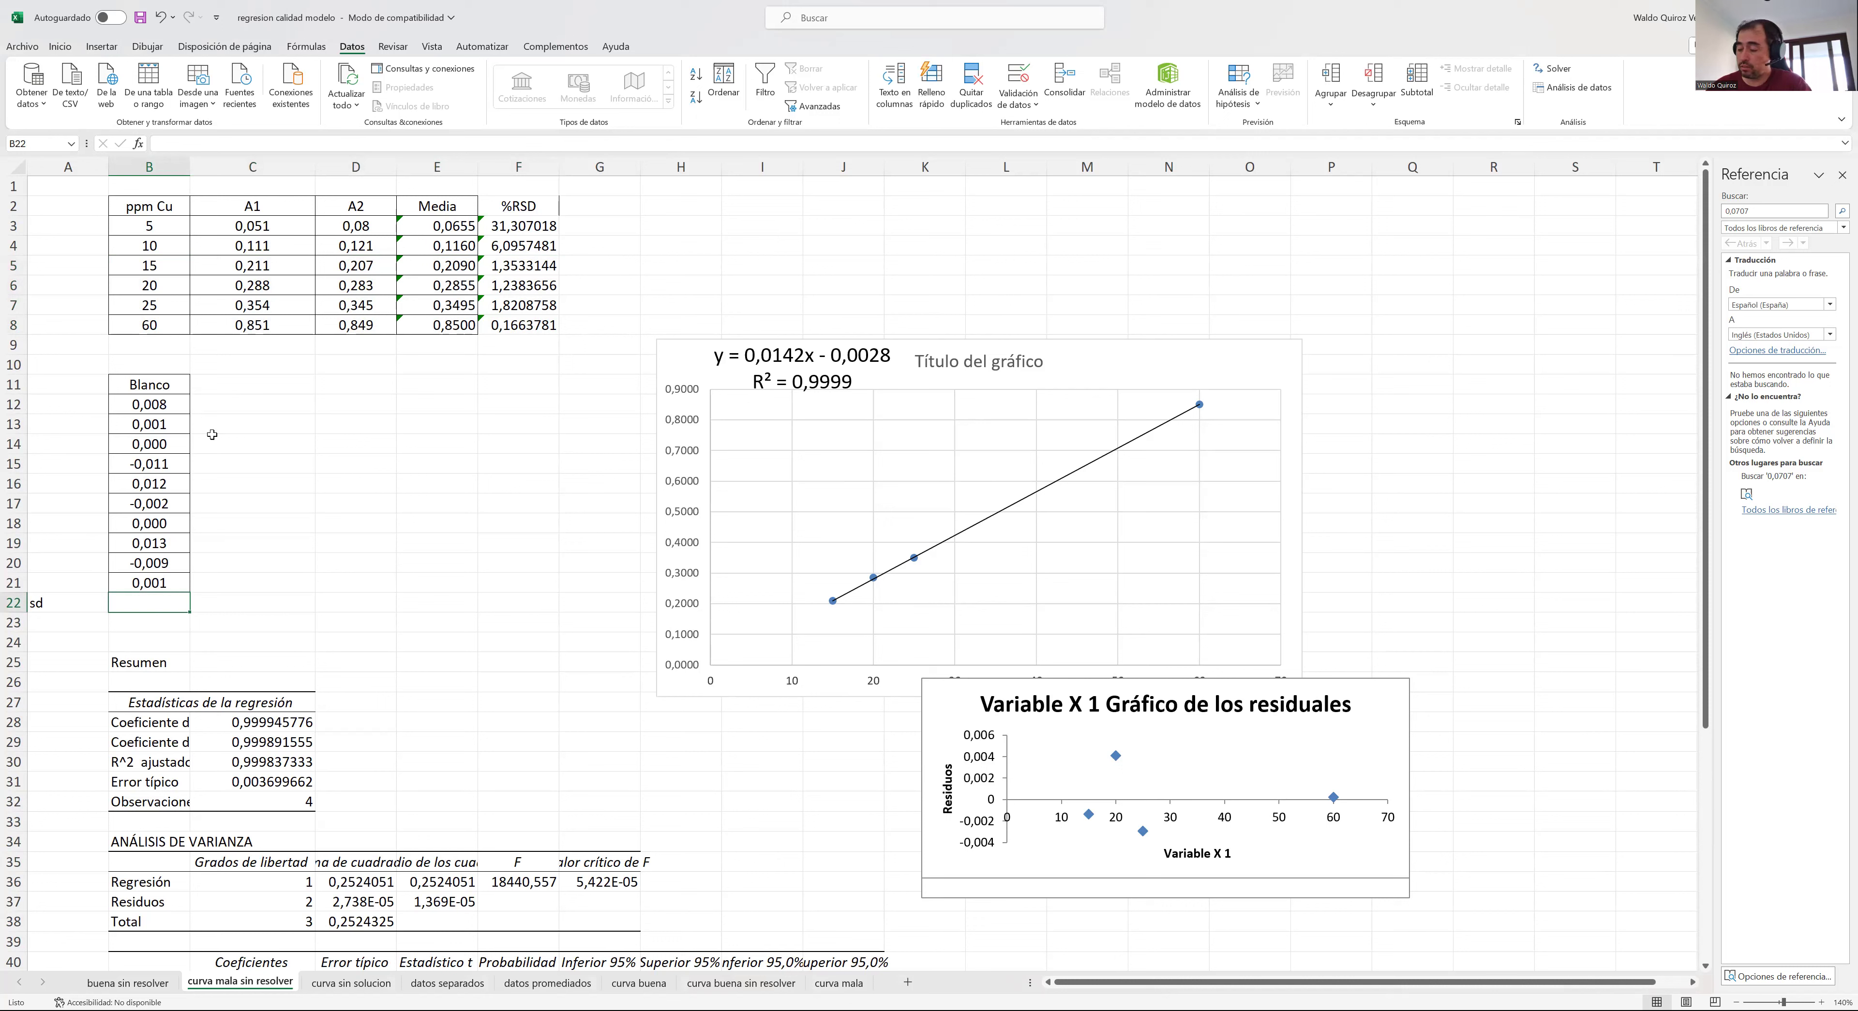
{"action": "left_click", "coordinate": [138, 143]}
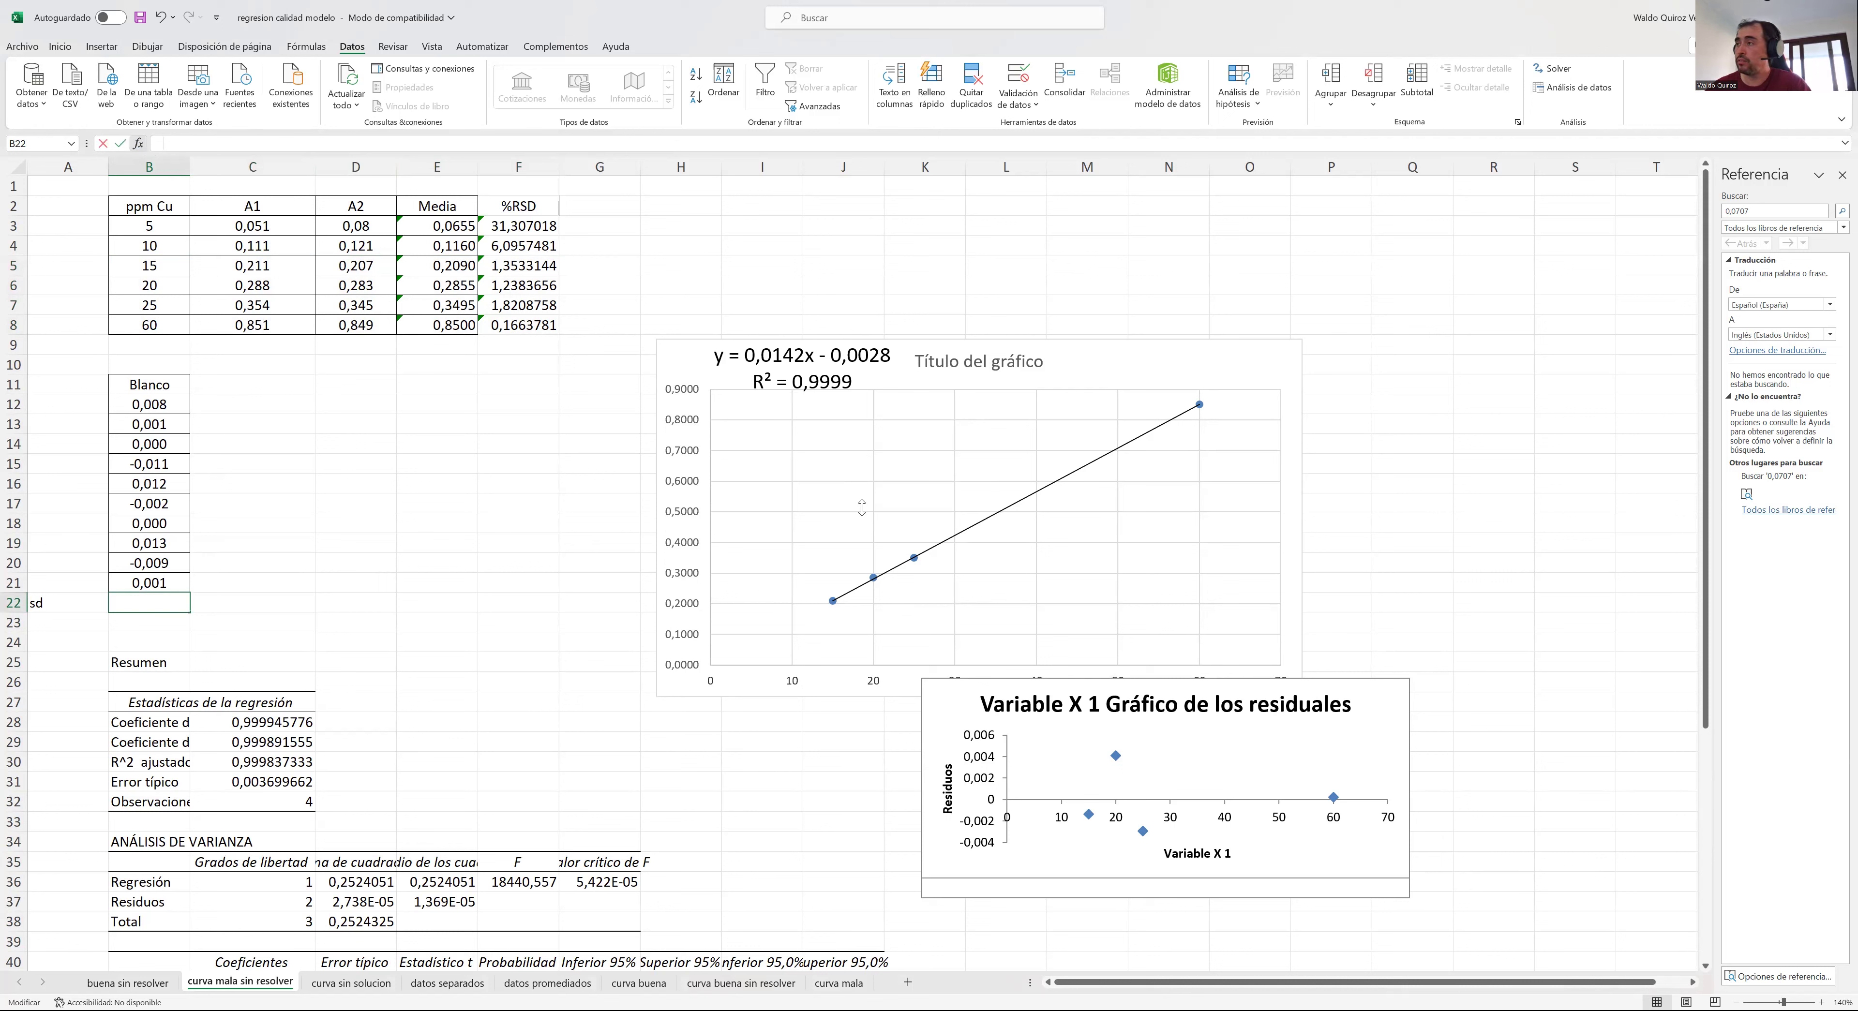
{"action": "left_click", "coordinate": [596, 453]}
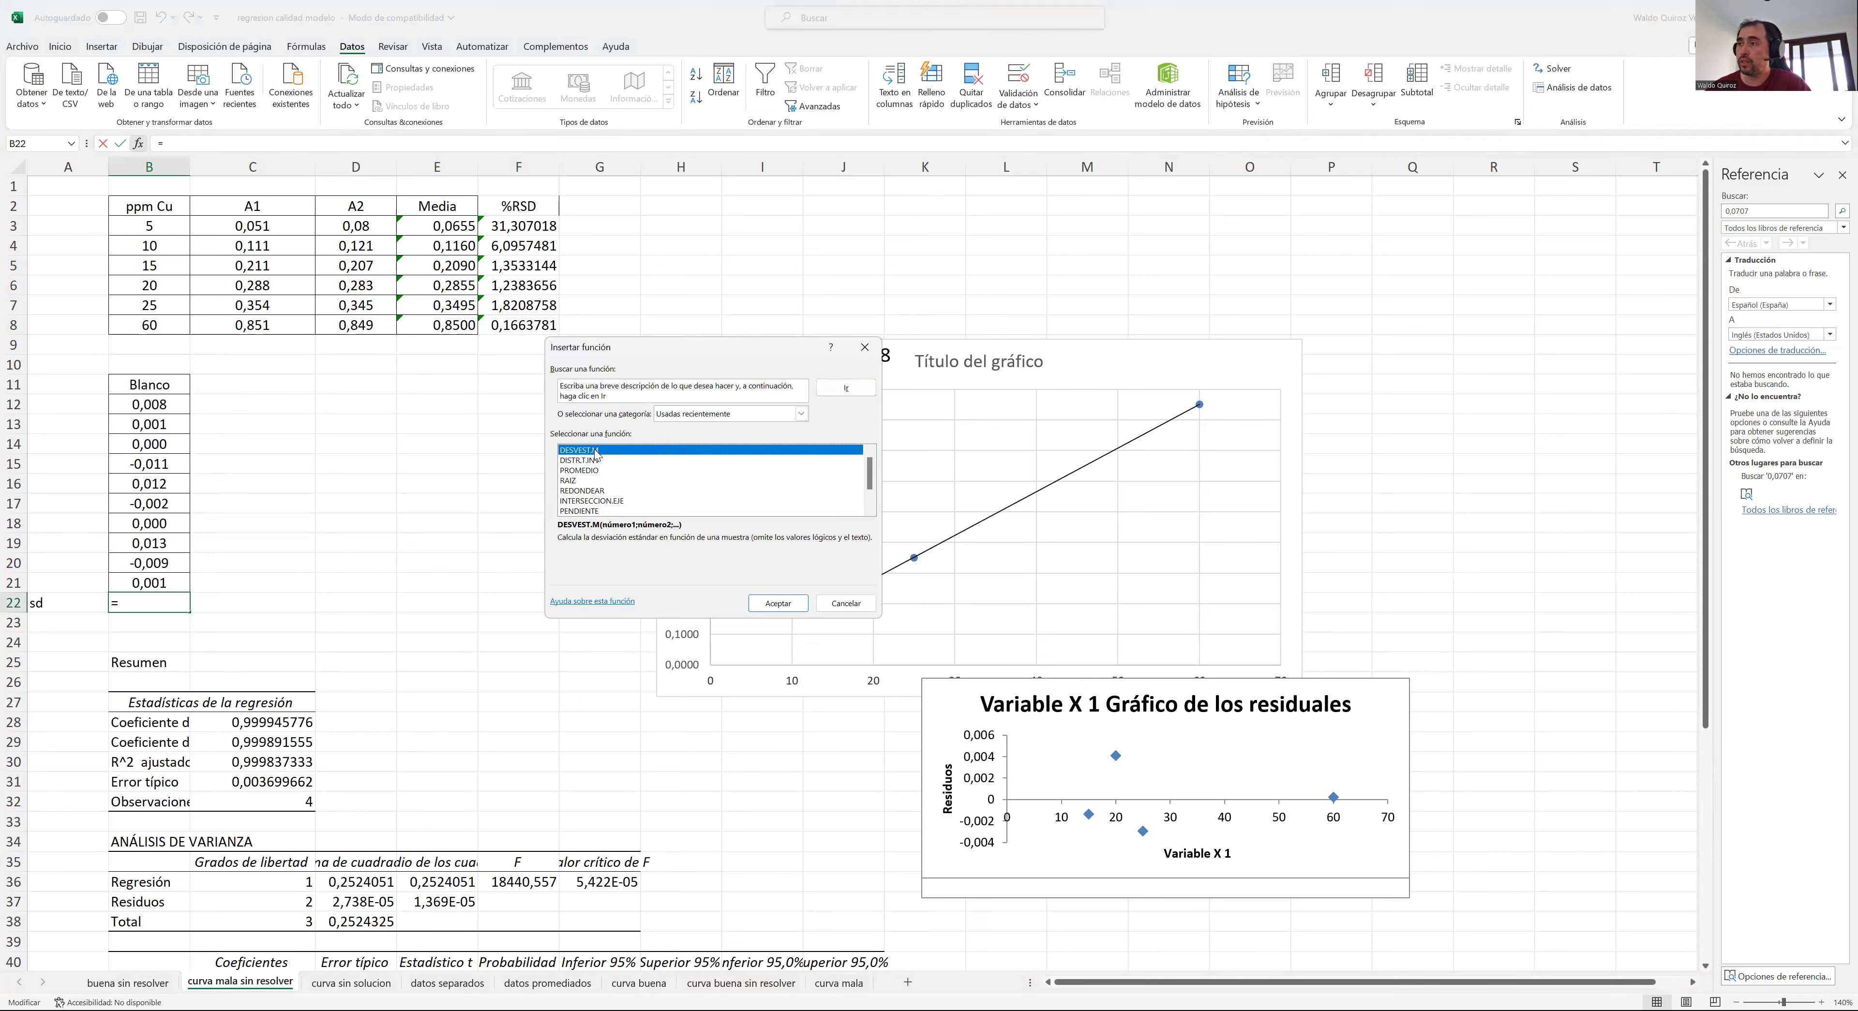
{"action": "double_click", "coordinate": [596, 453]}
{"action": "left_click", "coordinate": [149, 404]}
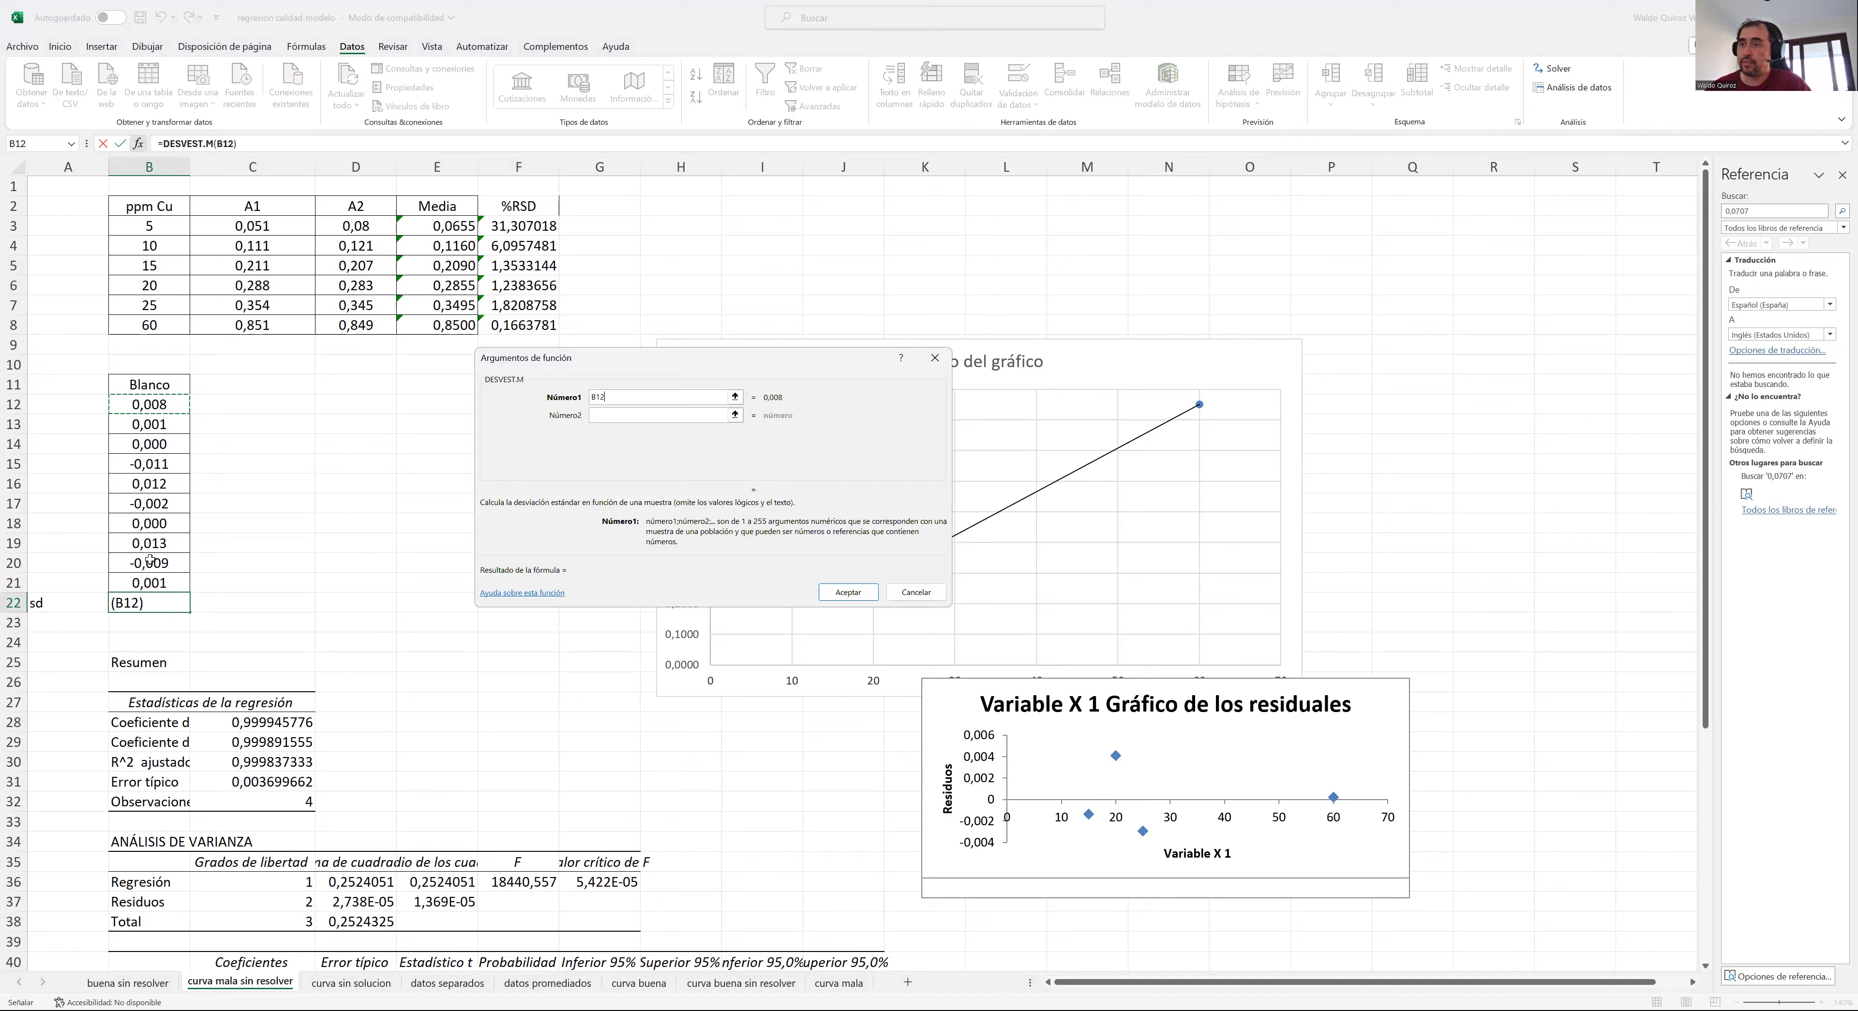
{"action": "left_click_drag", "start_coordinate": [147, 571], "coordinate": [150, 583]}
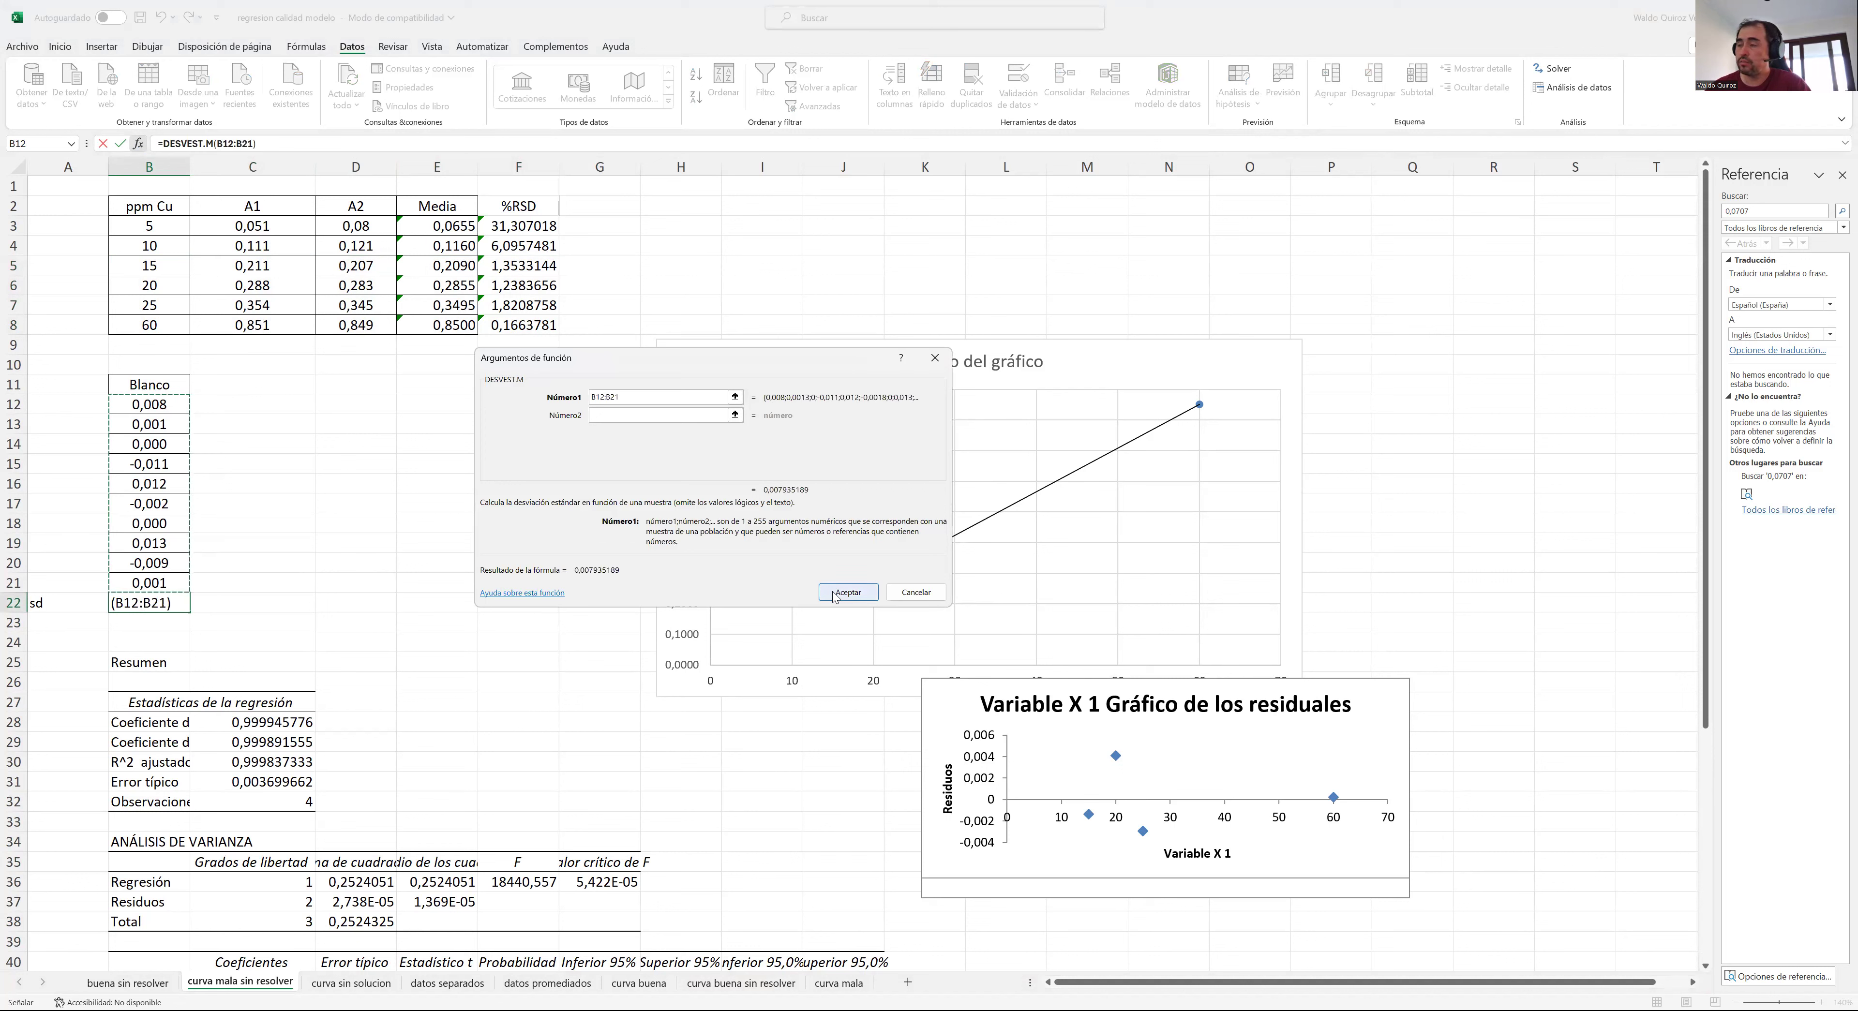
{"action": "left_click", "coordinate": [848, 592]}
- Label A23 as LOQ and calculate the quantification limit in B23 with =10*B22/0,0142
{"action": "left_click", "coordinate": [40, 624]}
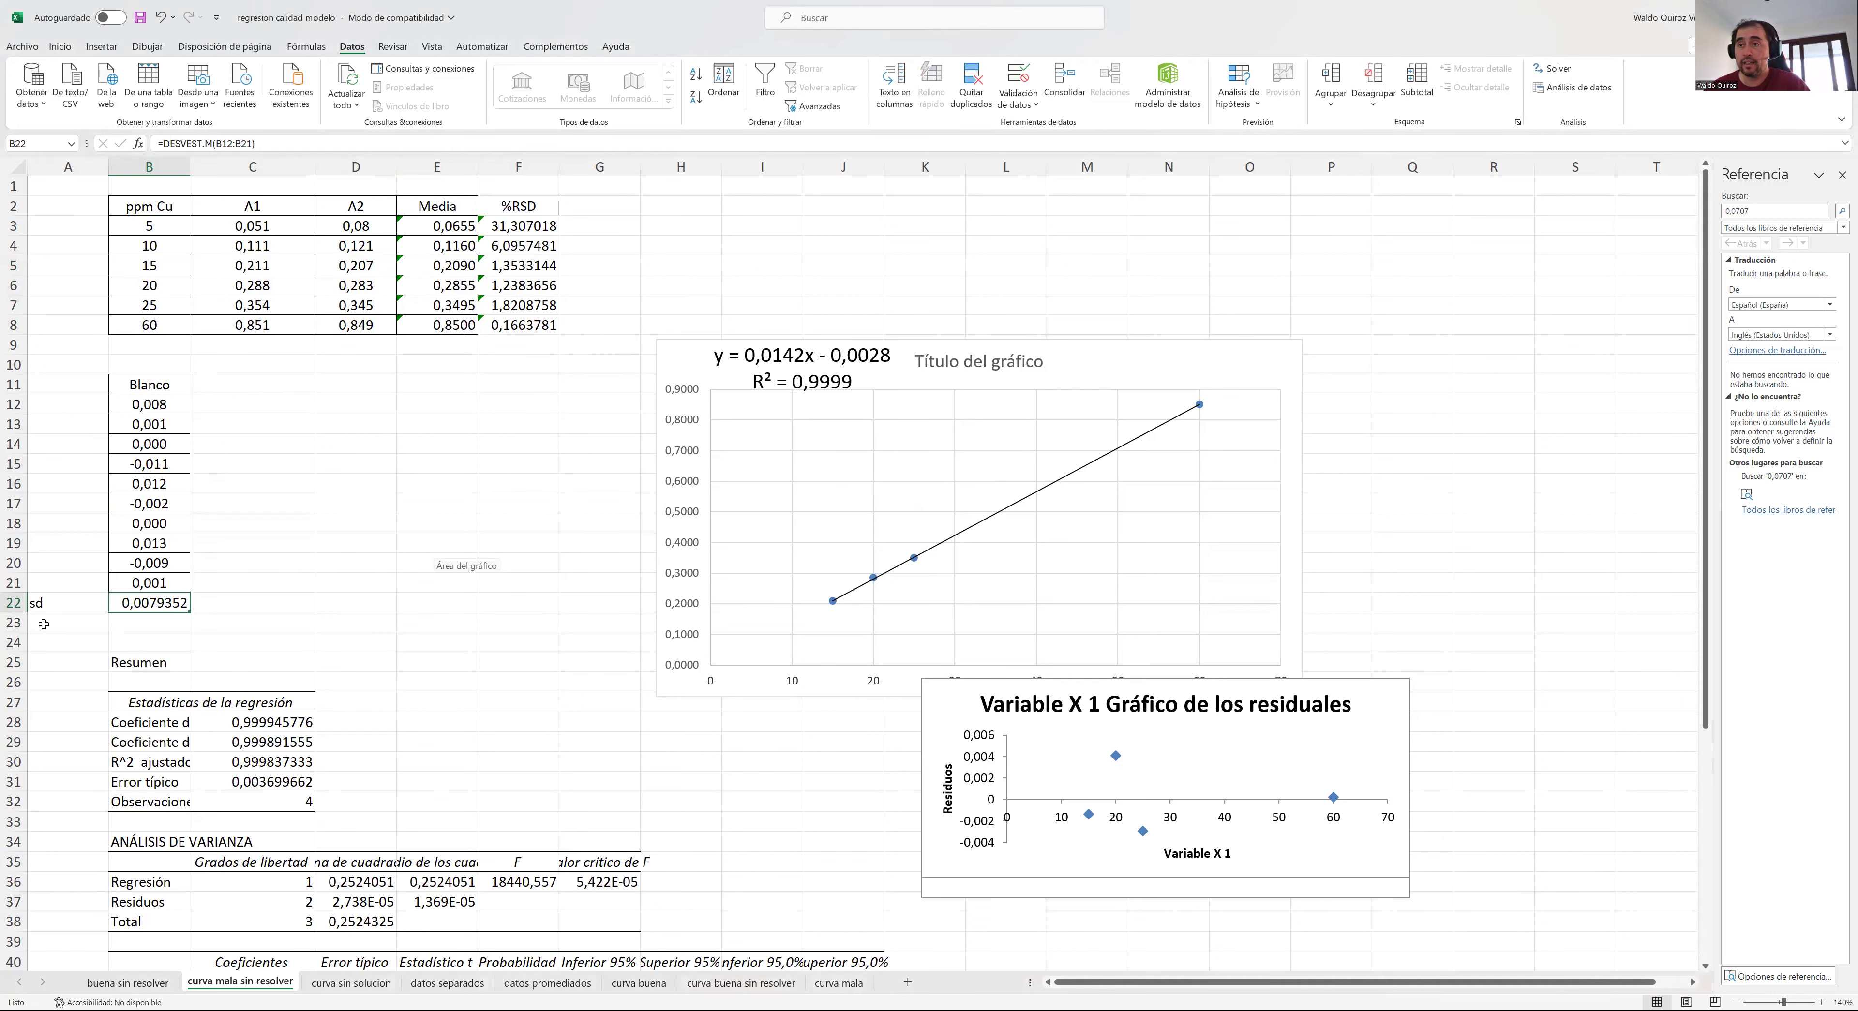
{"action": "type", "text": "LOQ"}
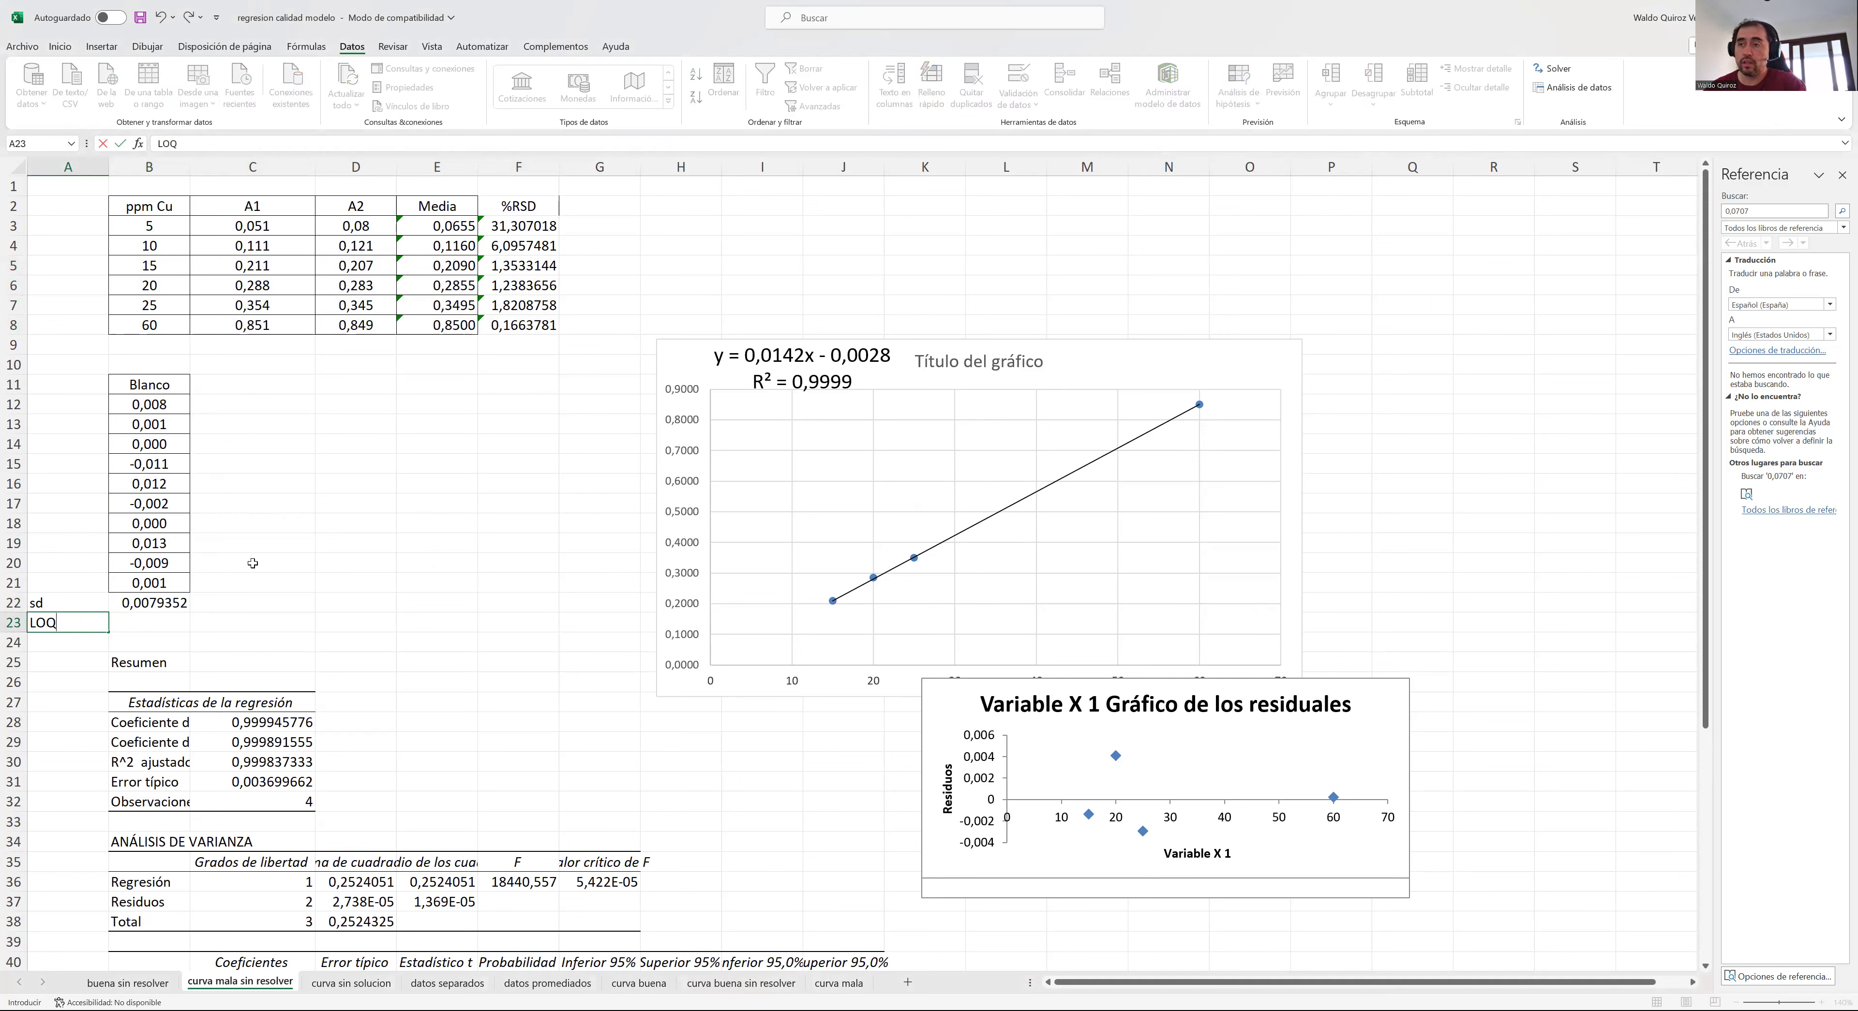
{"action": "key", "text": "Tab"}
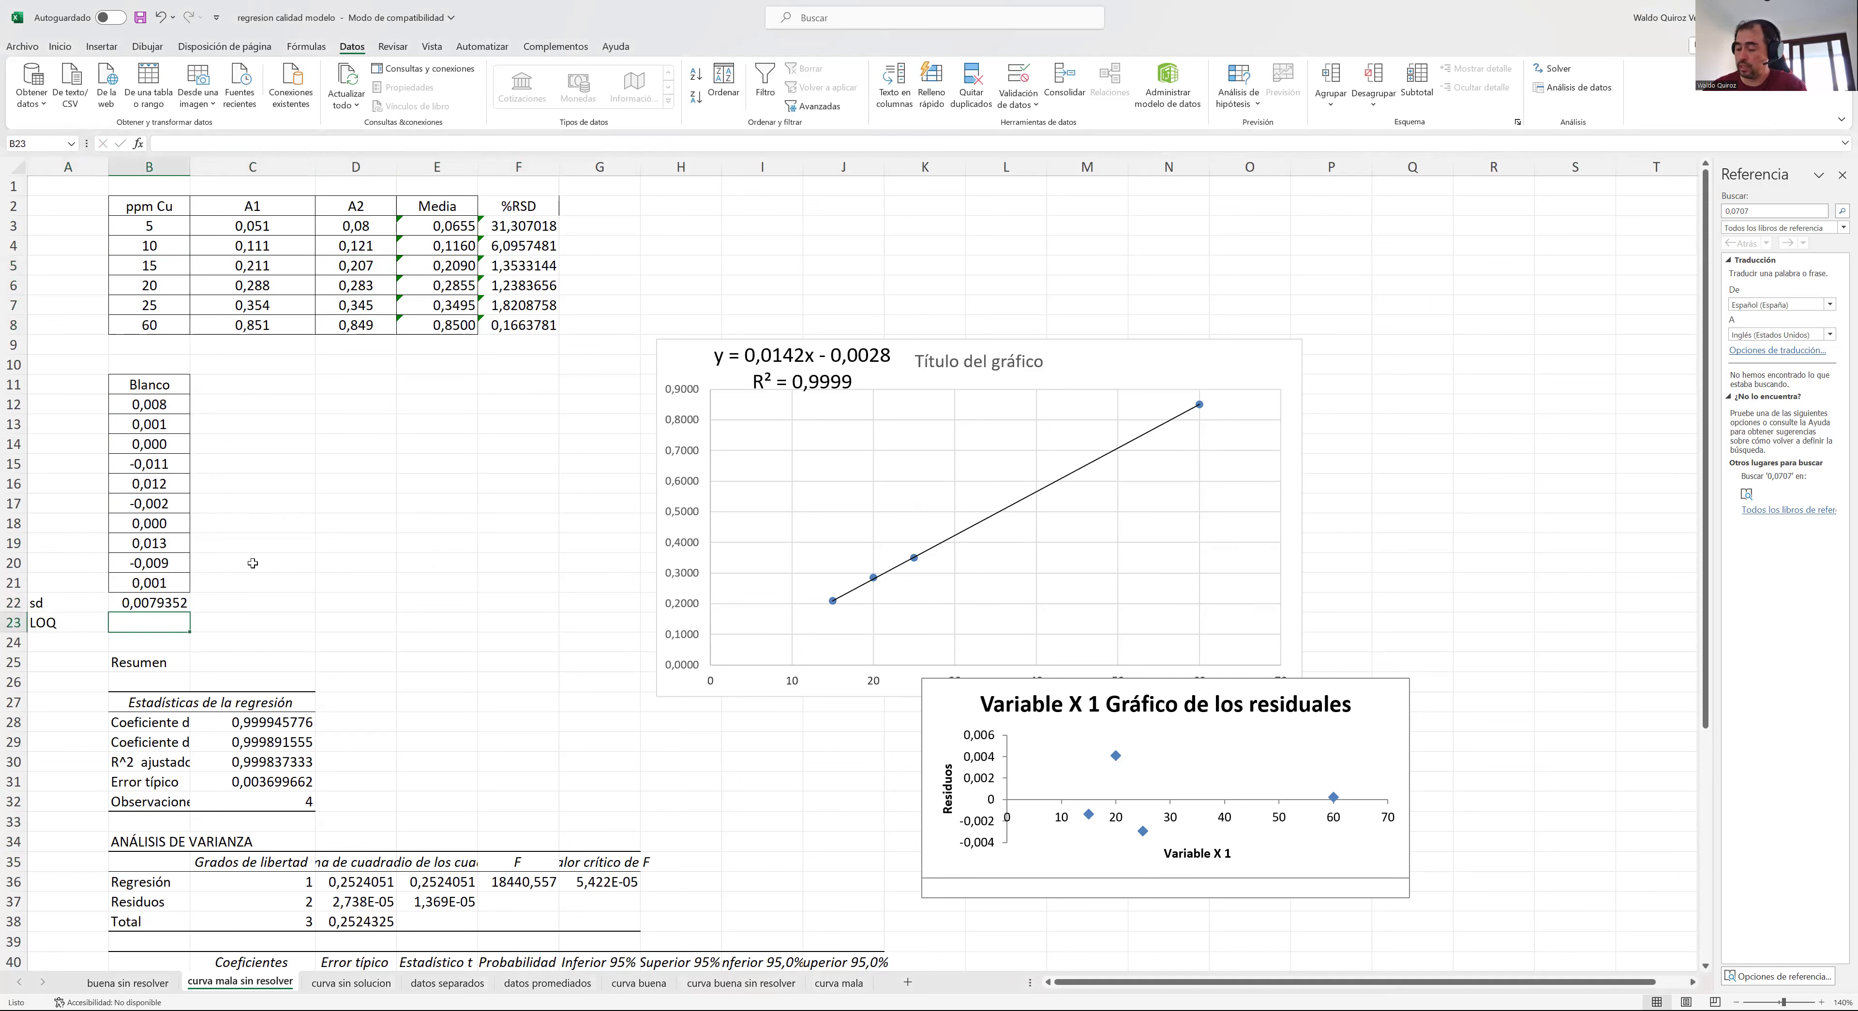
{"action": "type", "text": "="}
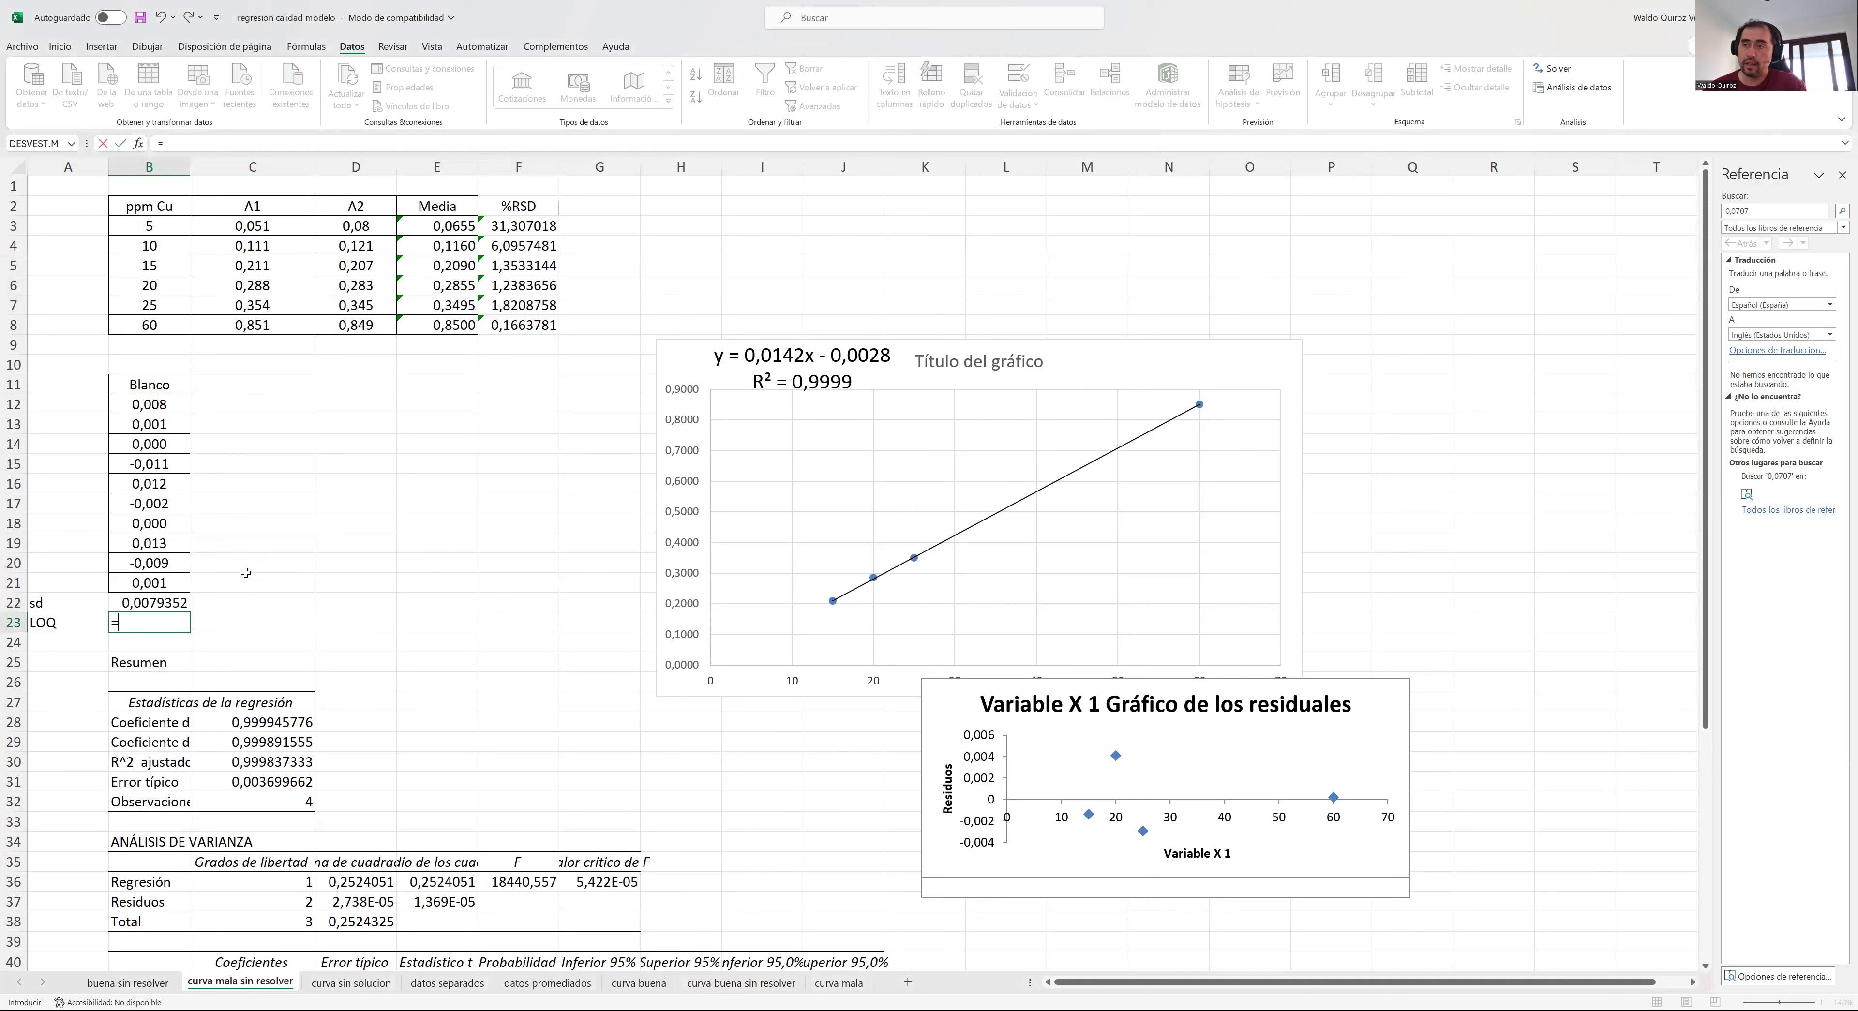
{"action": "type", "text": "10*"}
{"action": "left_click", "coordinate": [157, 603]}
{"action": "type", "text": "/"}
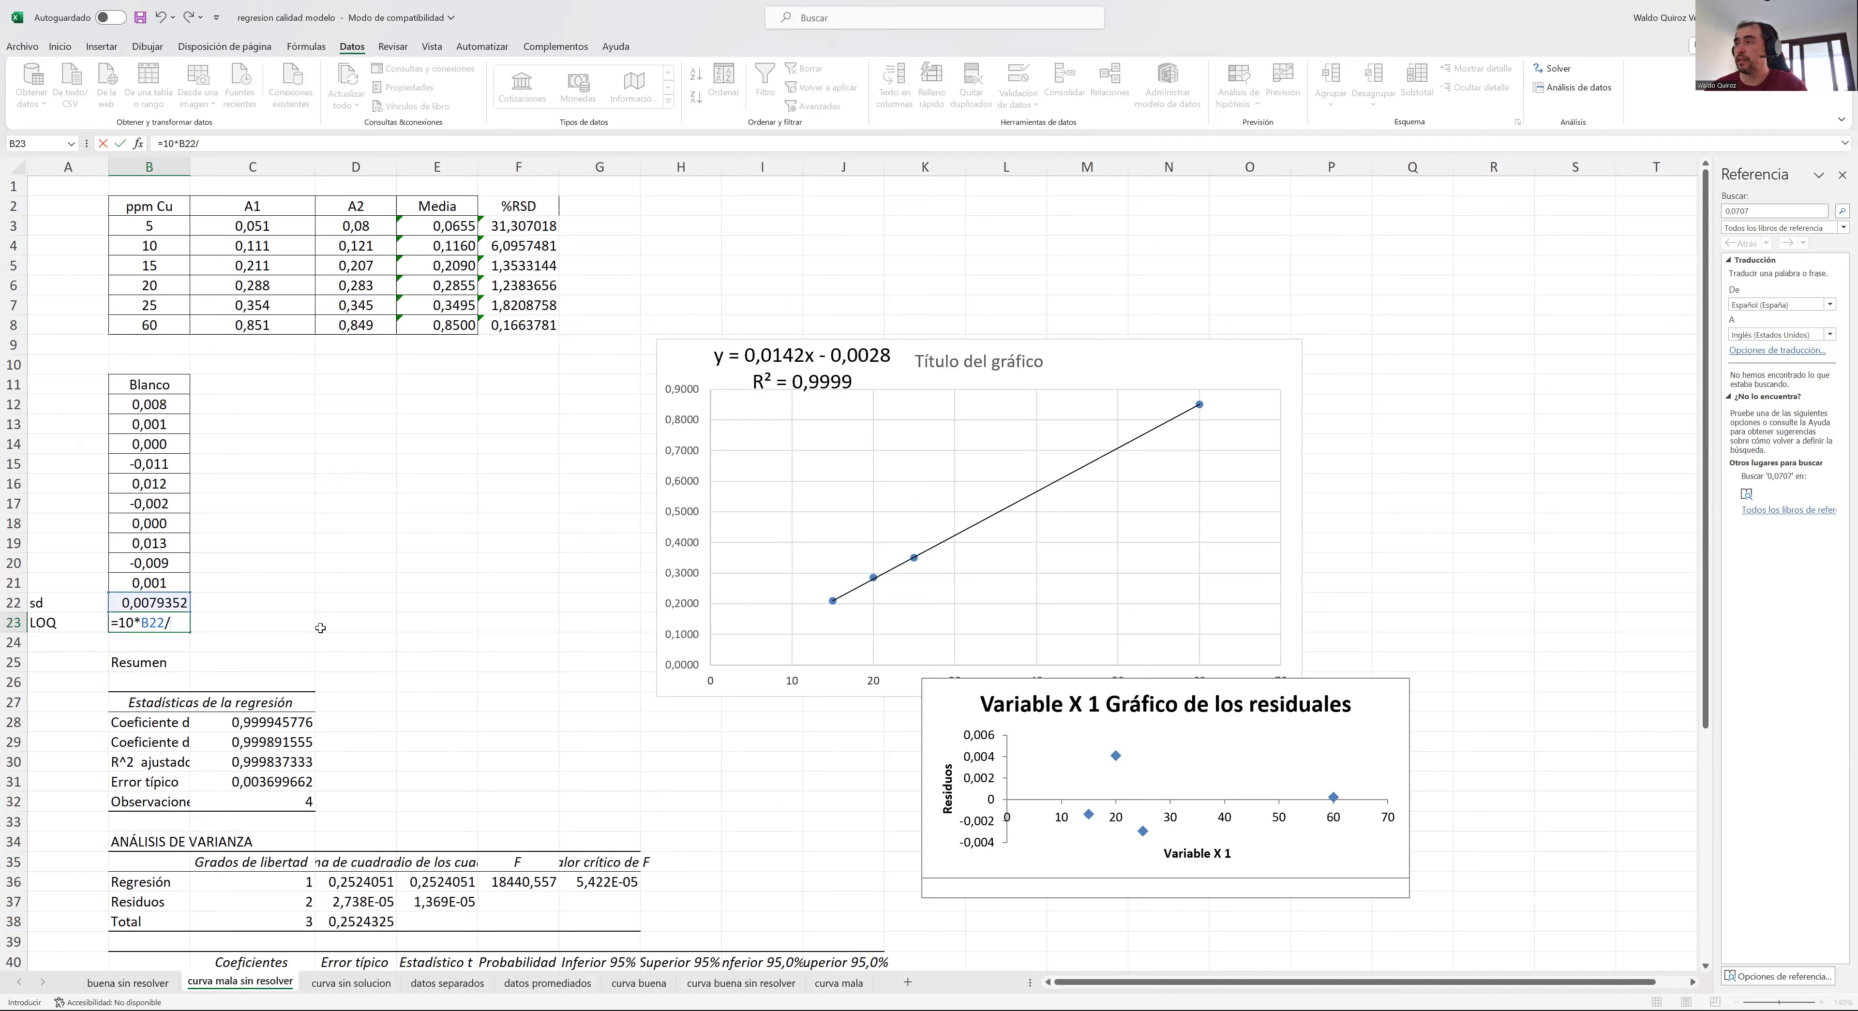
{"action": "type", "text": "0,0142"}
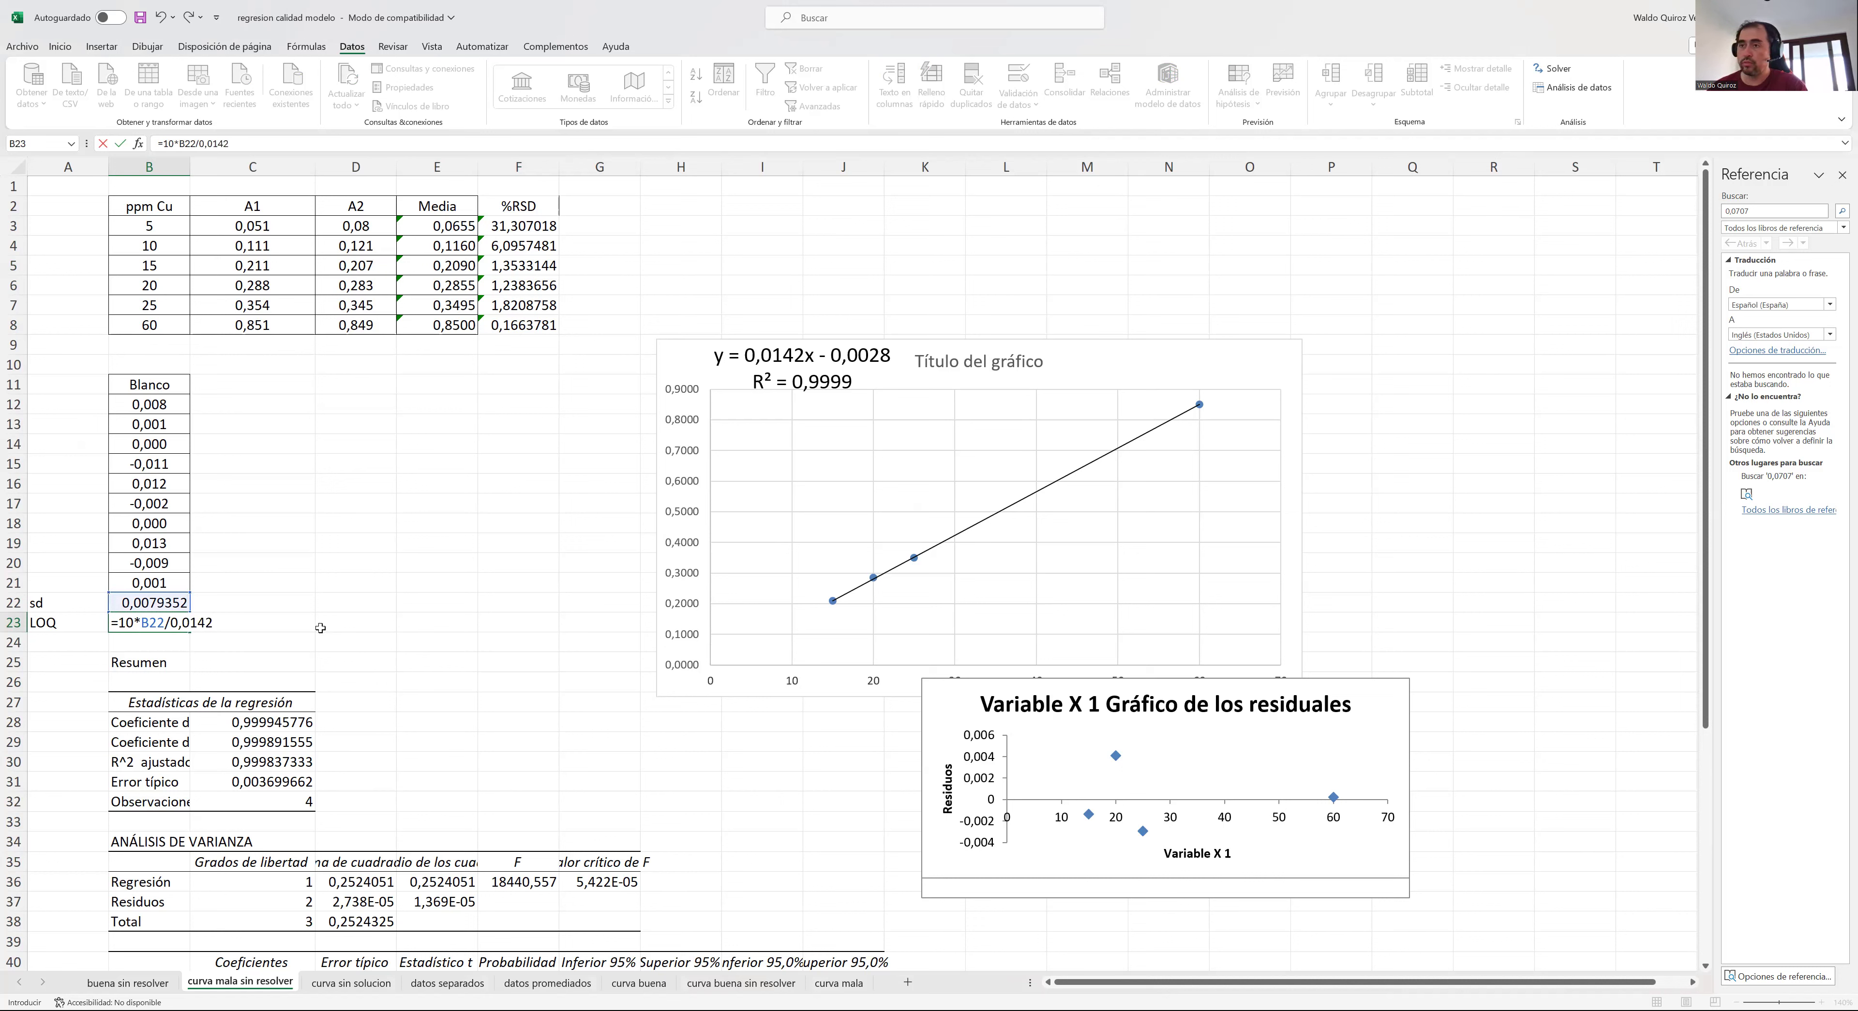
{"action": "key", "text": "Return"}
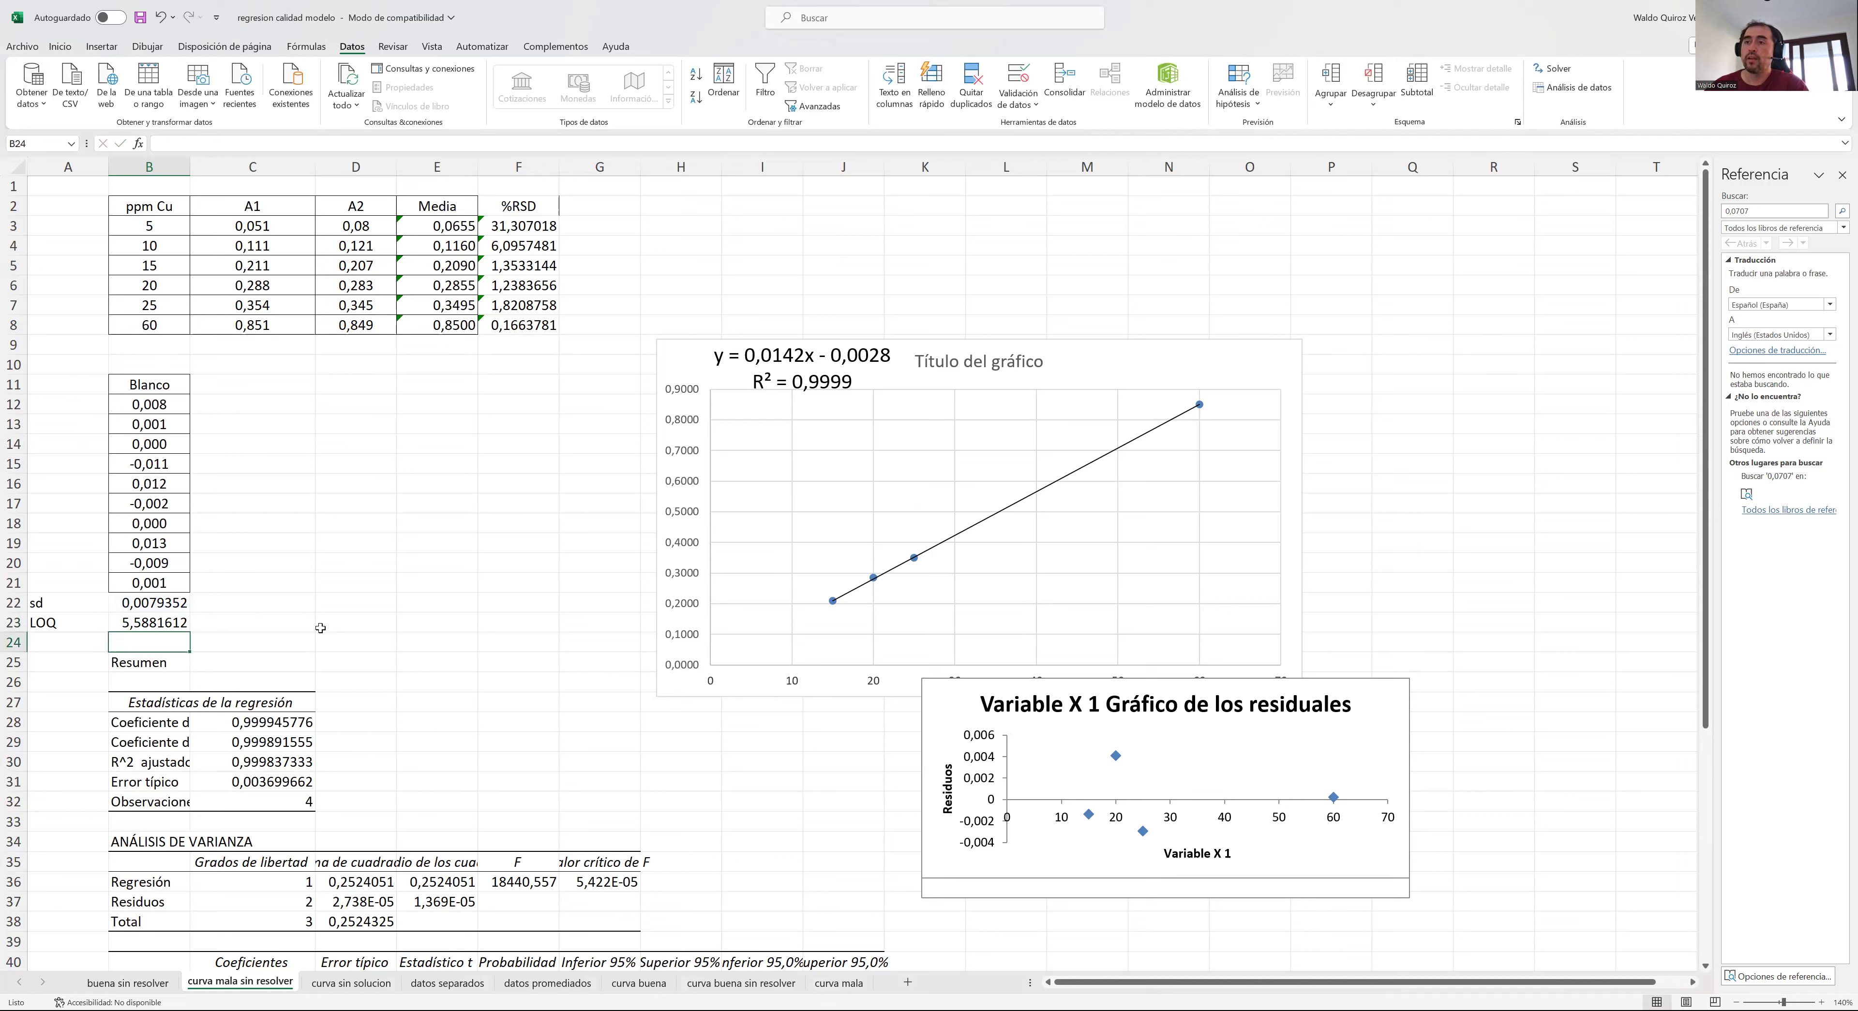
{"action": "left_click", "coordinate": [138, 620]}
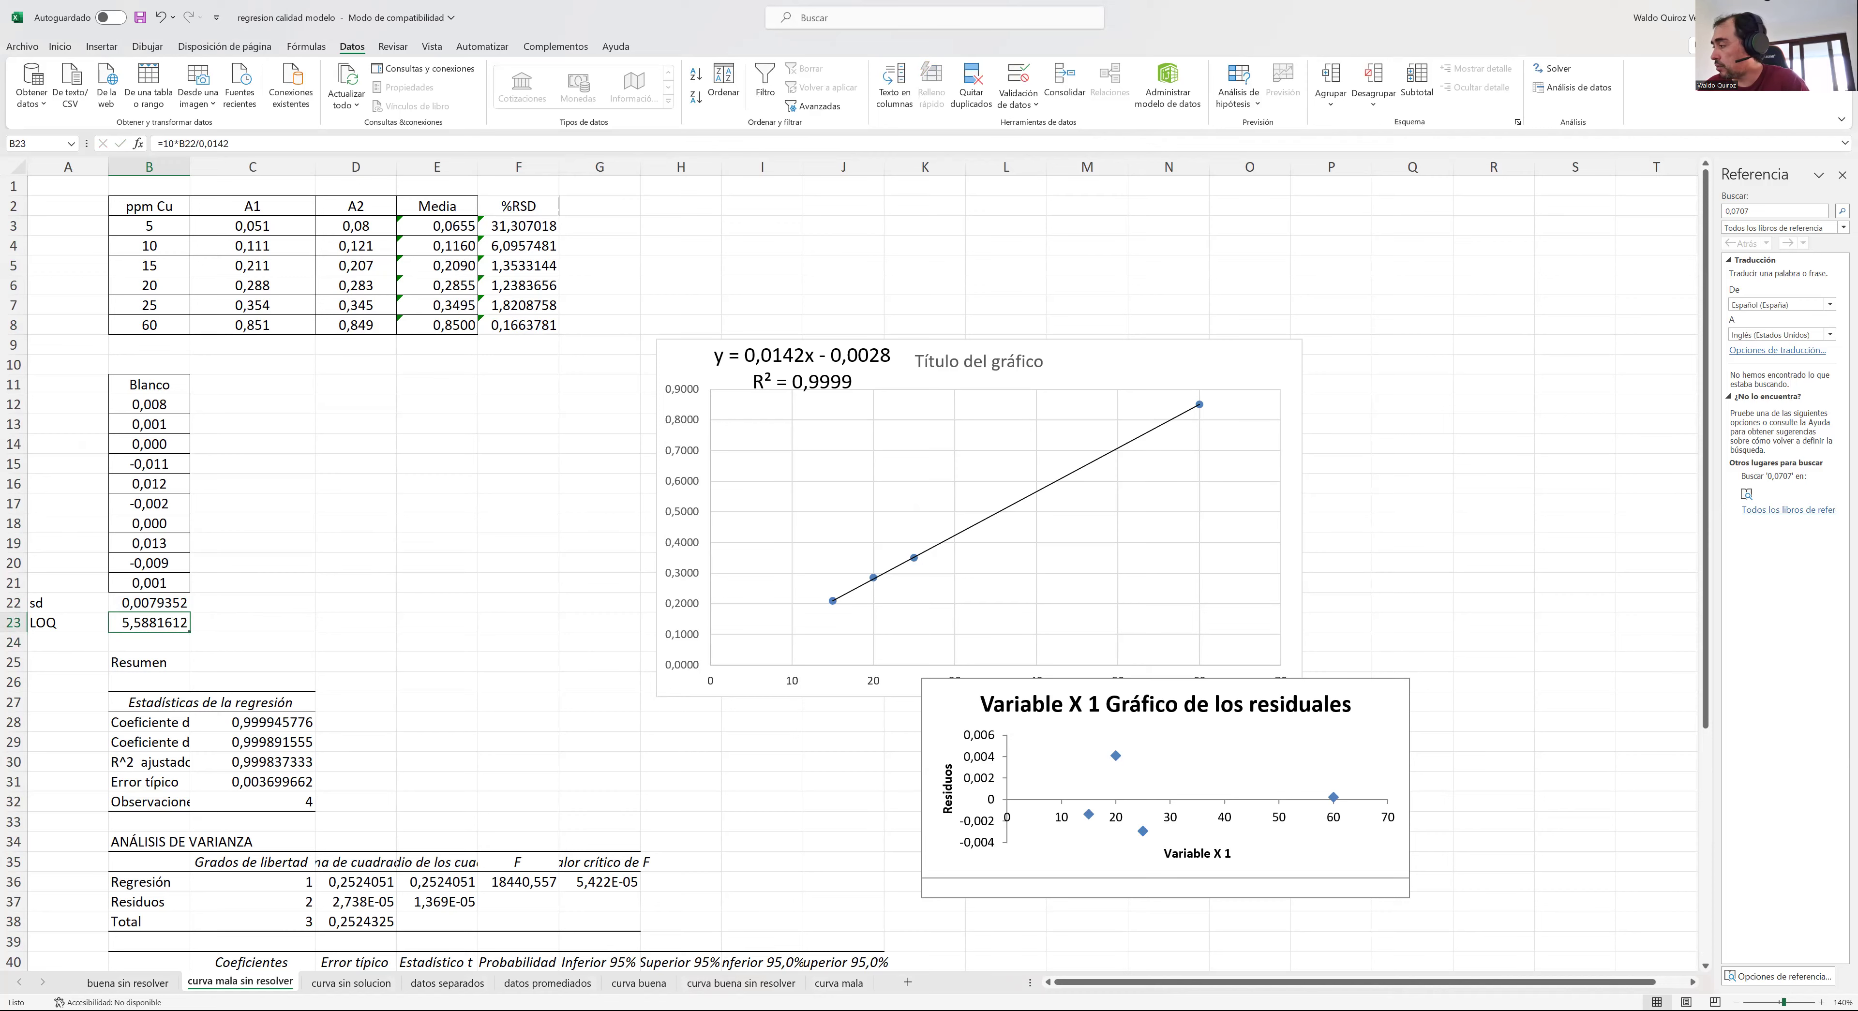
{"action": "left_click_drag", "start_coordinate": [1784, 1002], "coordinate": [1789, 1002]}
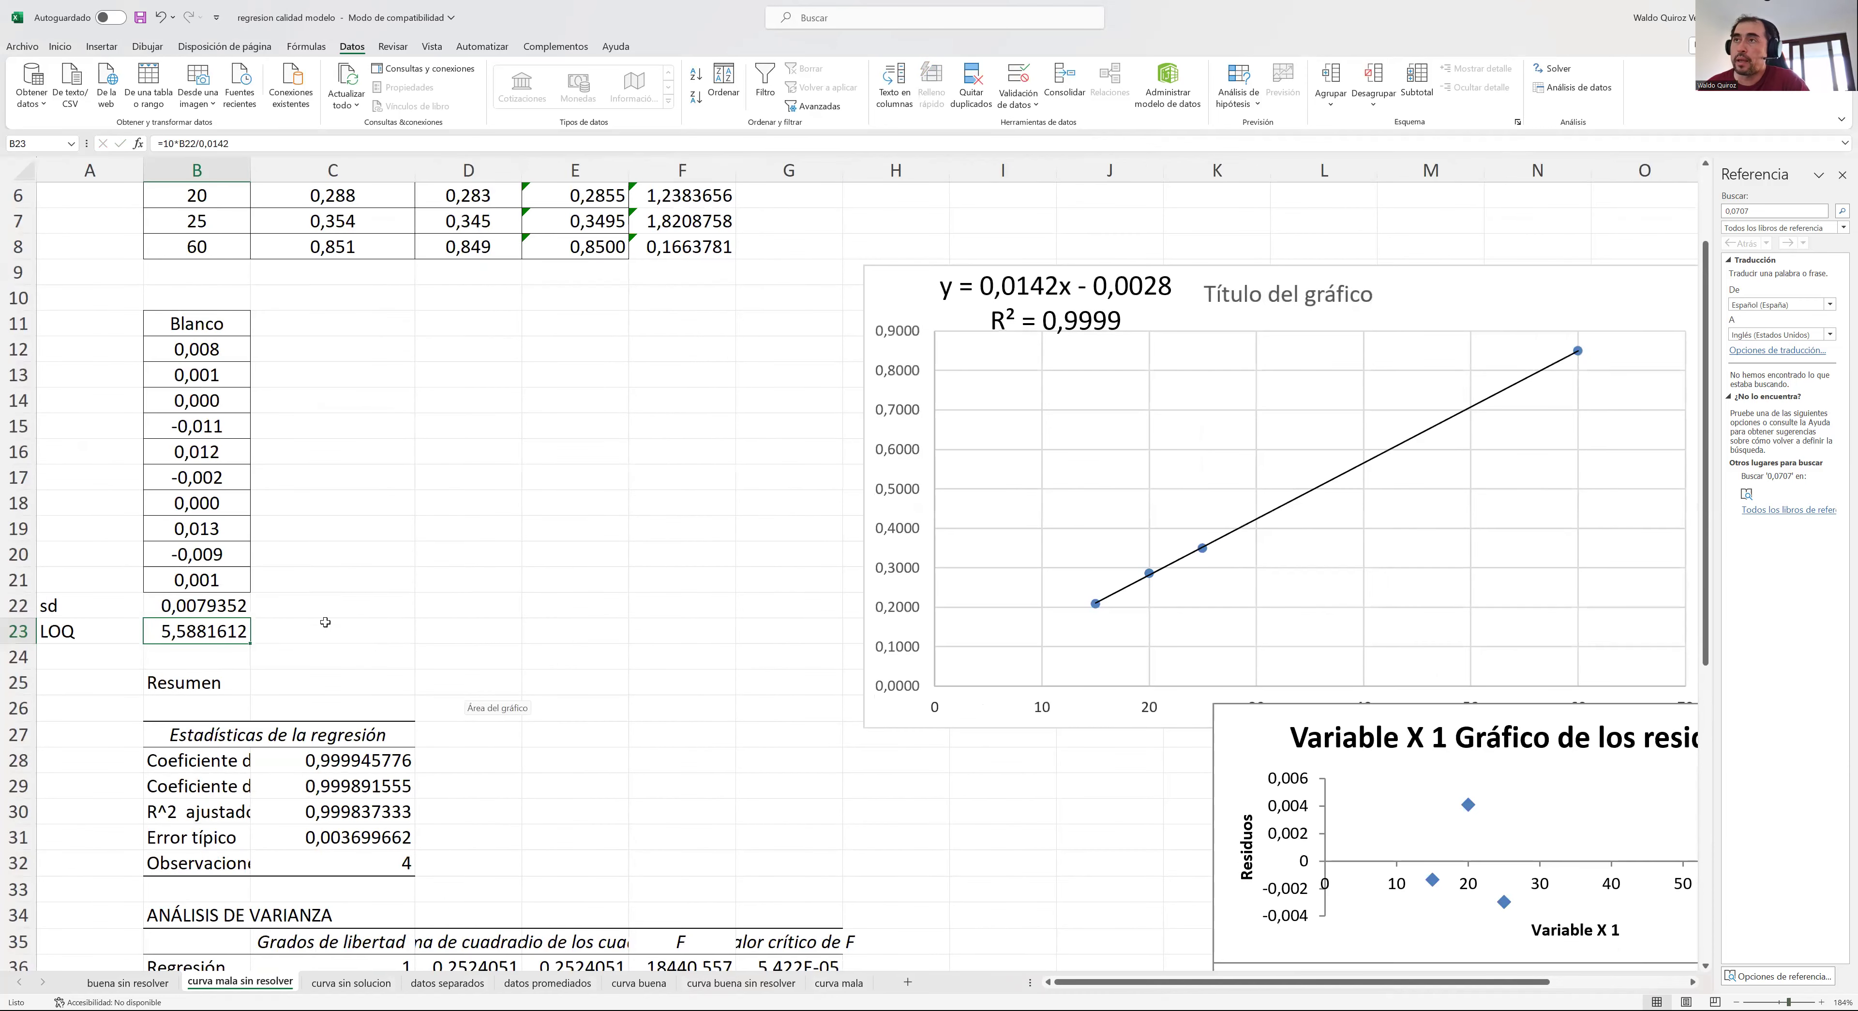
{"action": "left_click", "coordinate": [170, 627]}
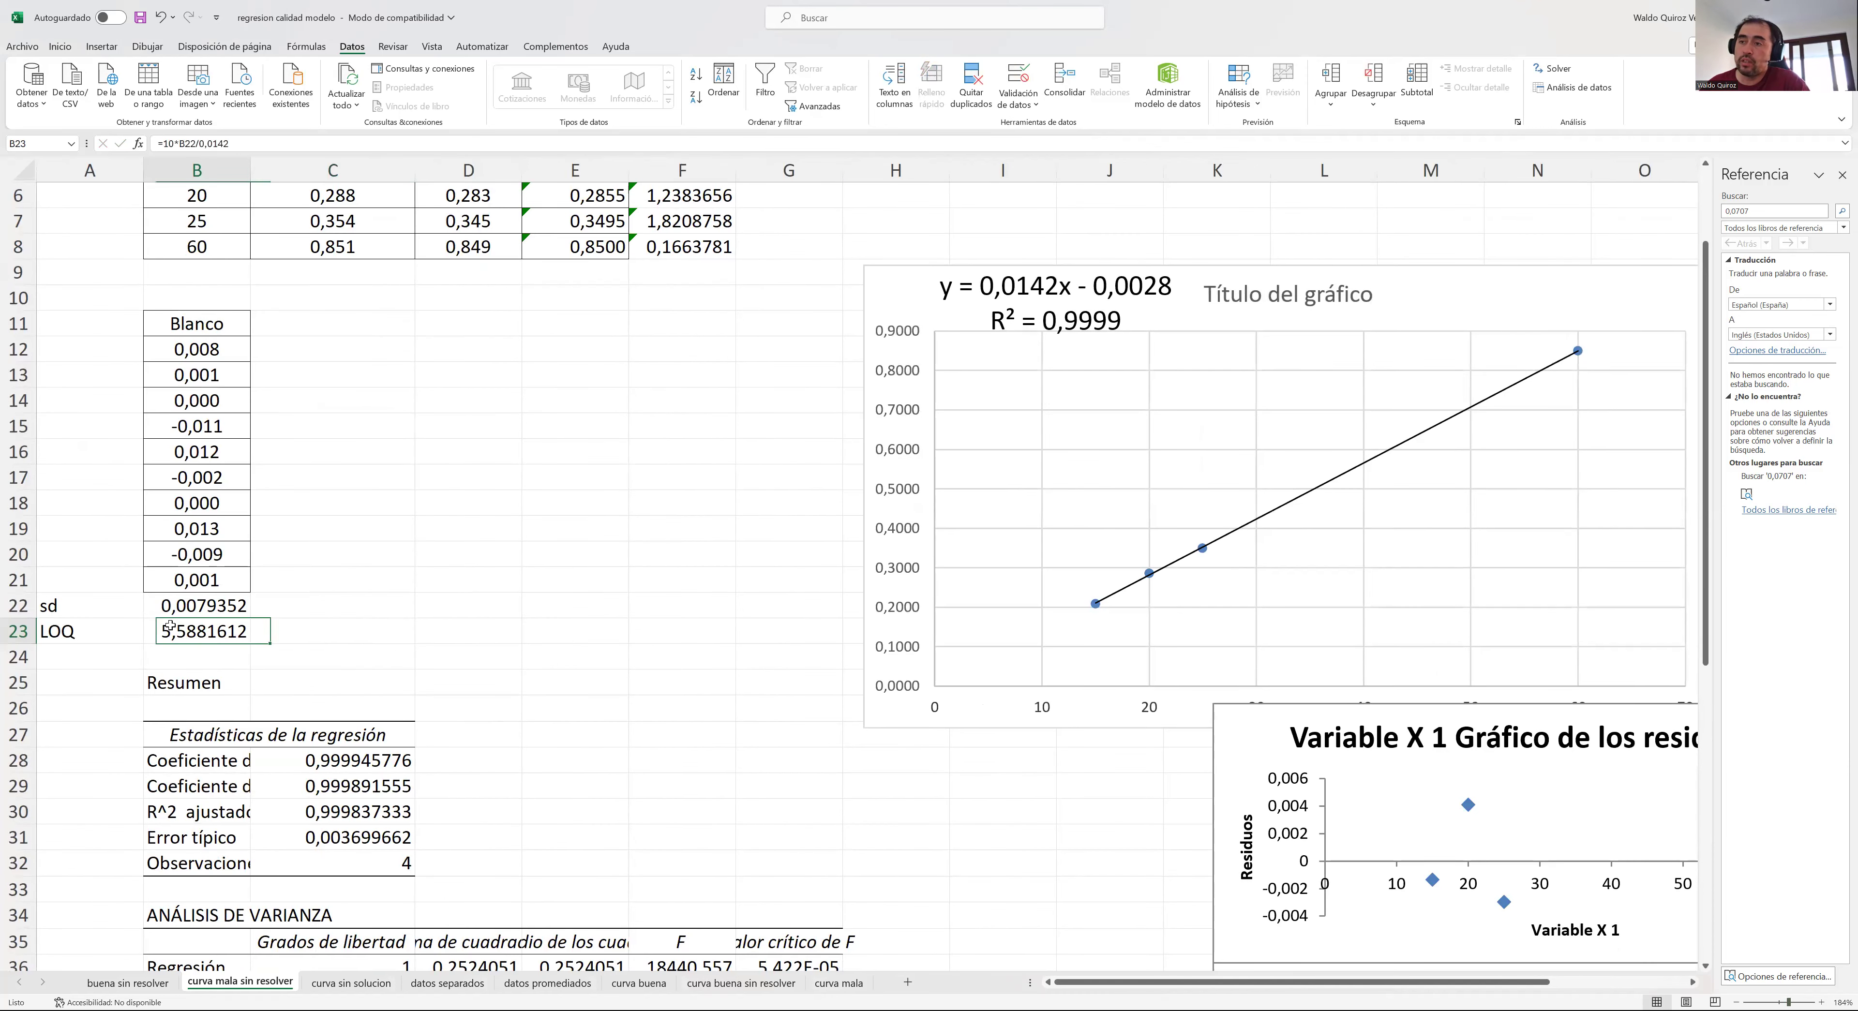
- Reduce the displayed decimals of the LOQ value in B23 until it shows as a whole number
{"action": "left_click", "coordinate": [62, 48]}
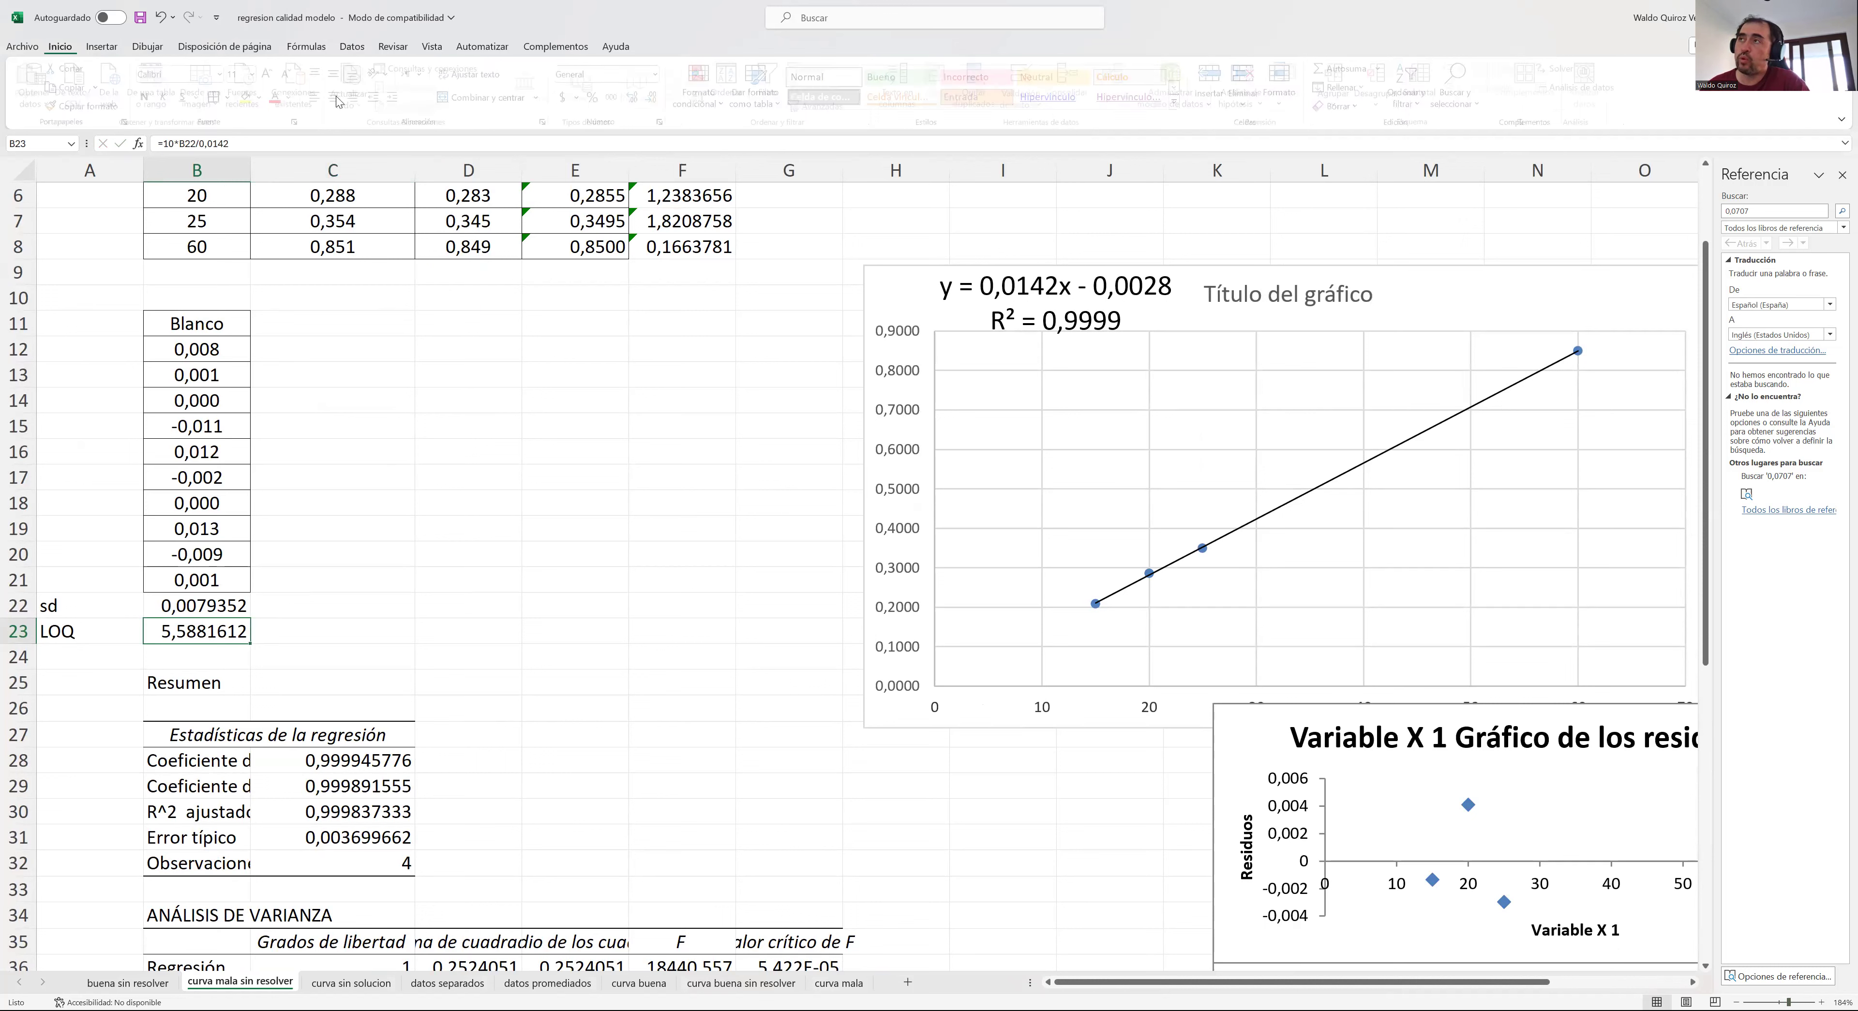
{"action": "left_click", "coordinate": [657, 99]}
{"action": "left_click", "coordinate": [658, 100]}
{"action": "left_click", "coordinate": [657, 100]}
{"action": "left_click", "coordinate": [657, 100]}
{"action": "left_click", "coordinate": [657, 100]}
{"action": "left_click", "coordinate": [657, 100]}
{"action": "left_click", "coordinate": [658, 100]}
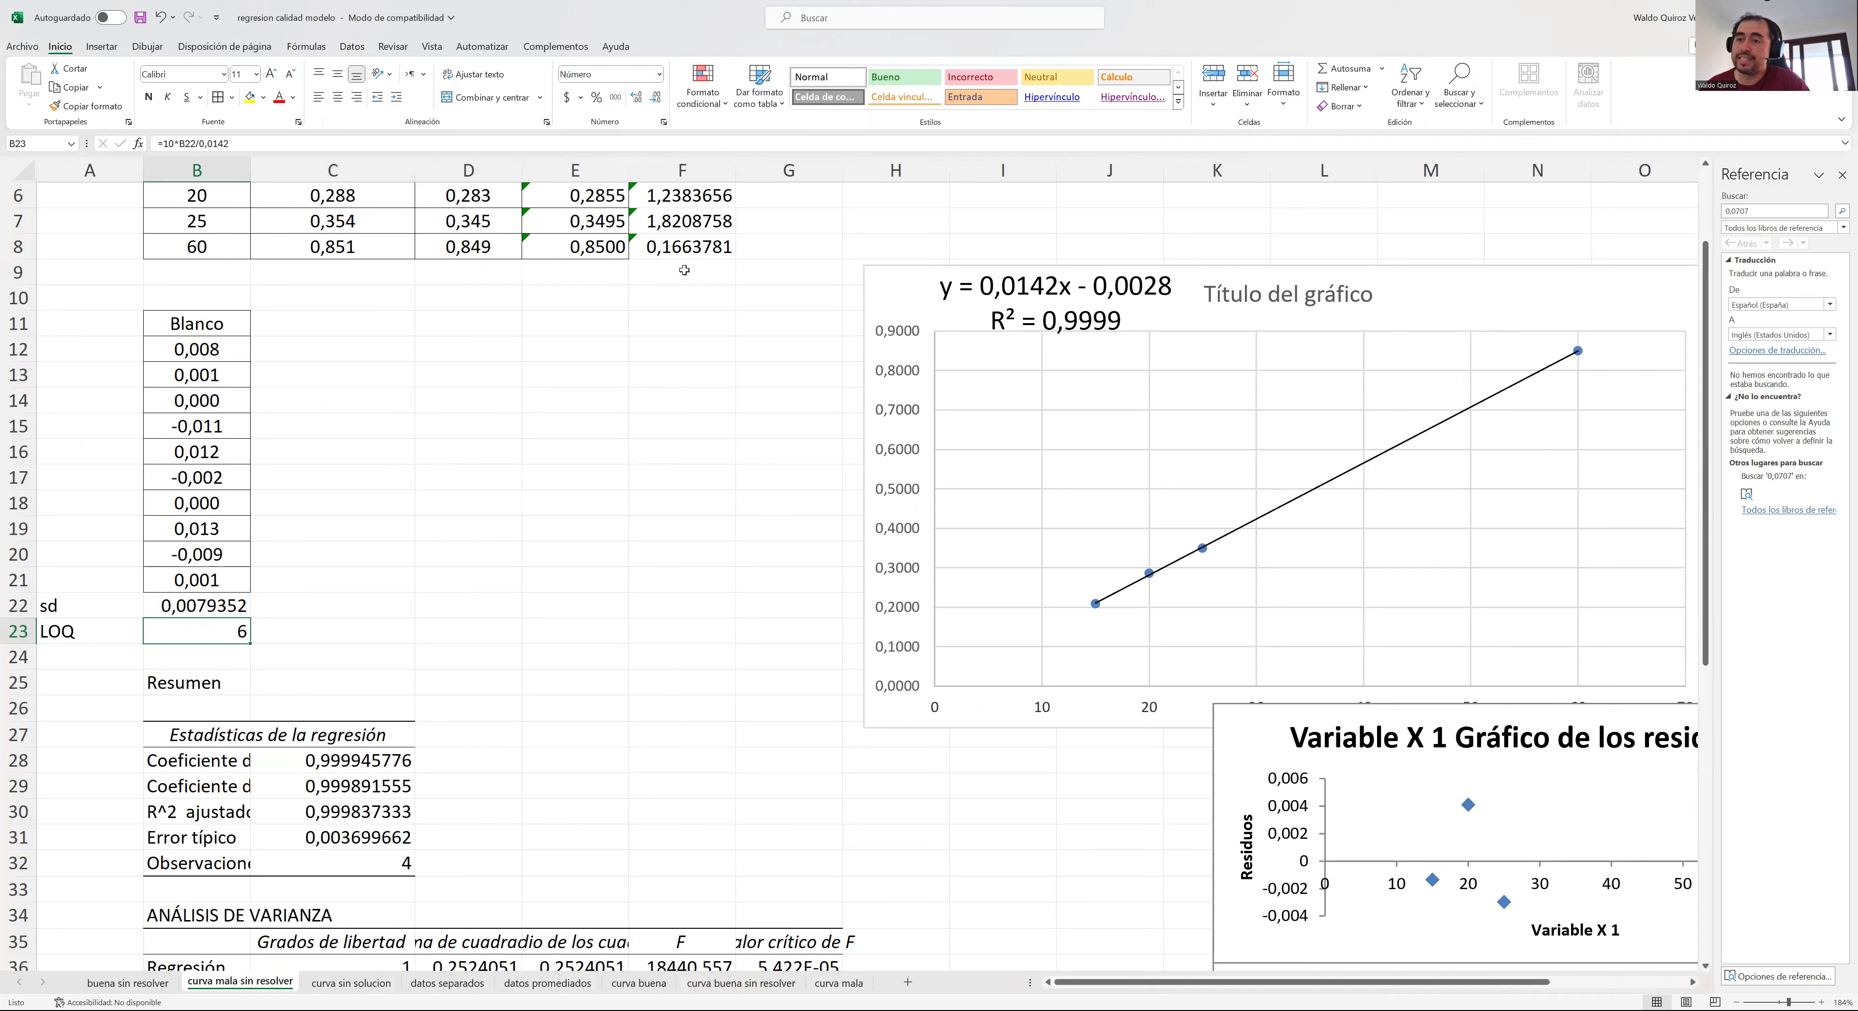
- Add the unit ppm in C23 beside the LOQ value
{"action": "left_click", "coordinate": [297, 625]}
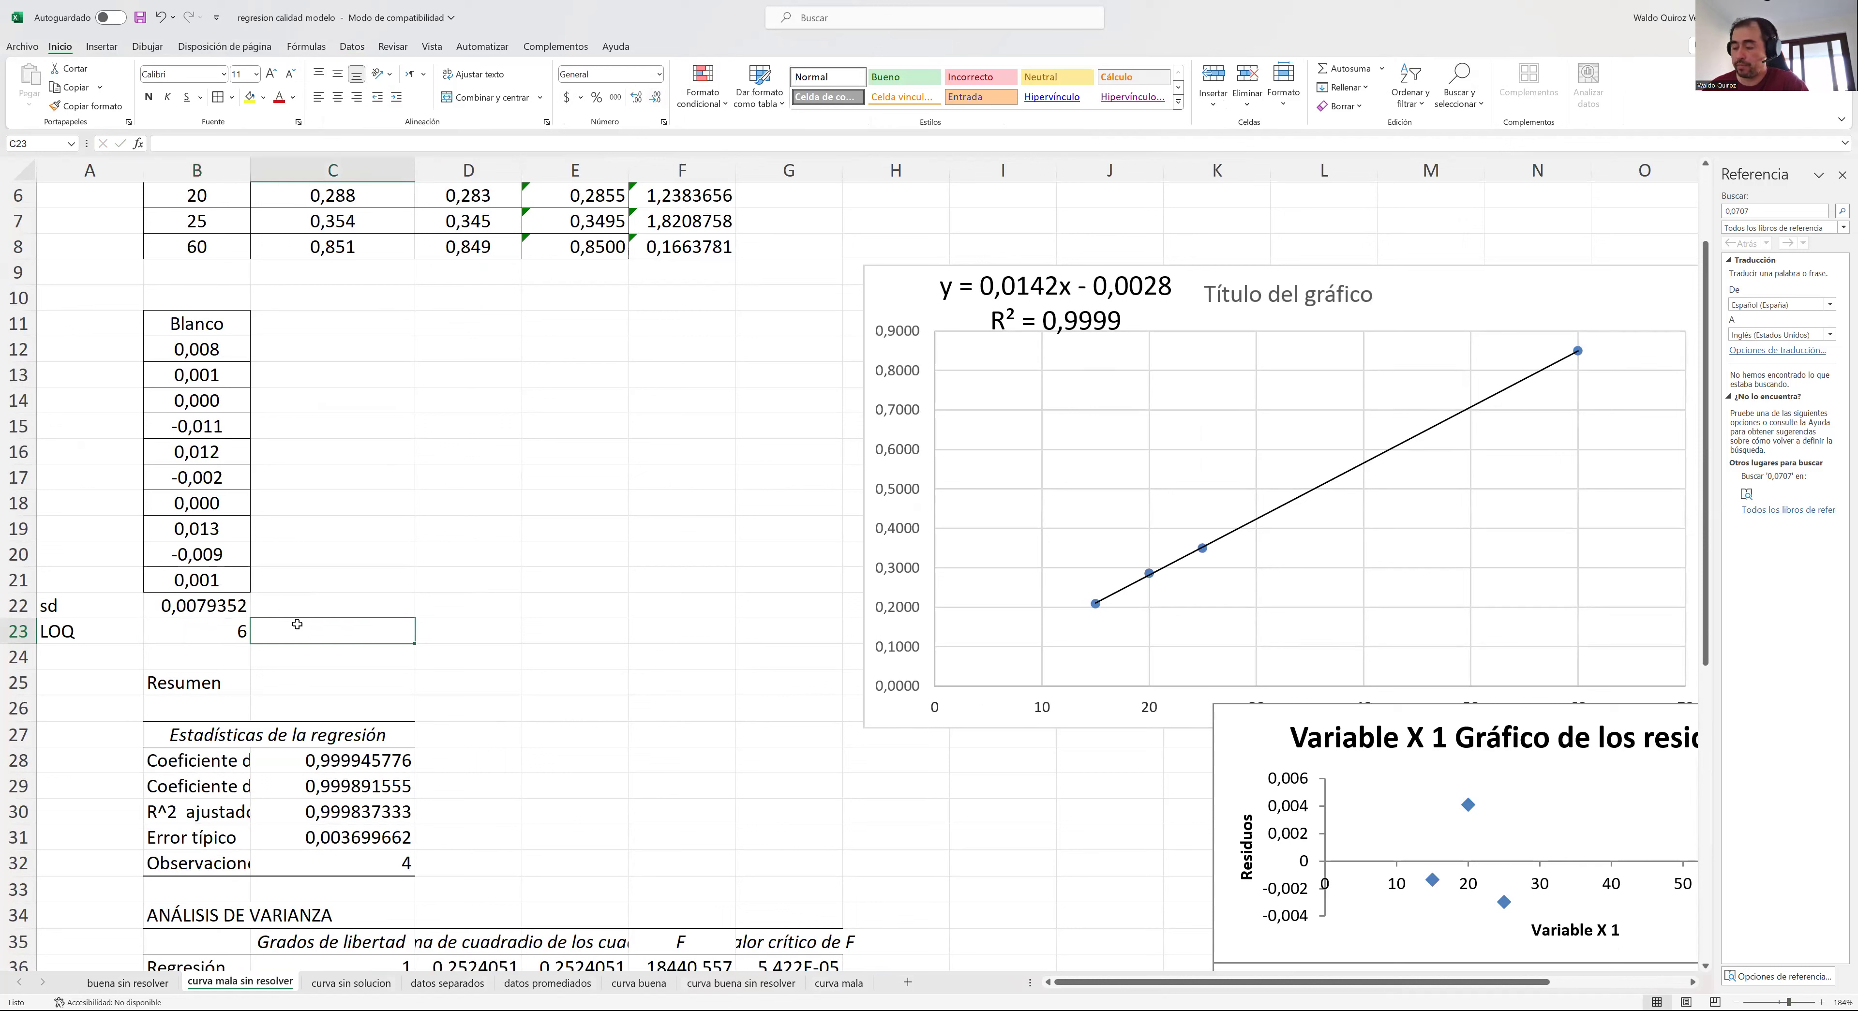
{"action": "type", "text": "ppm"}
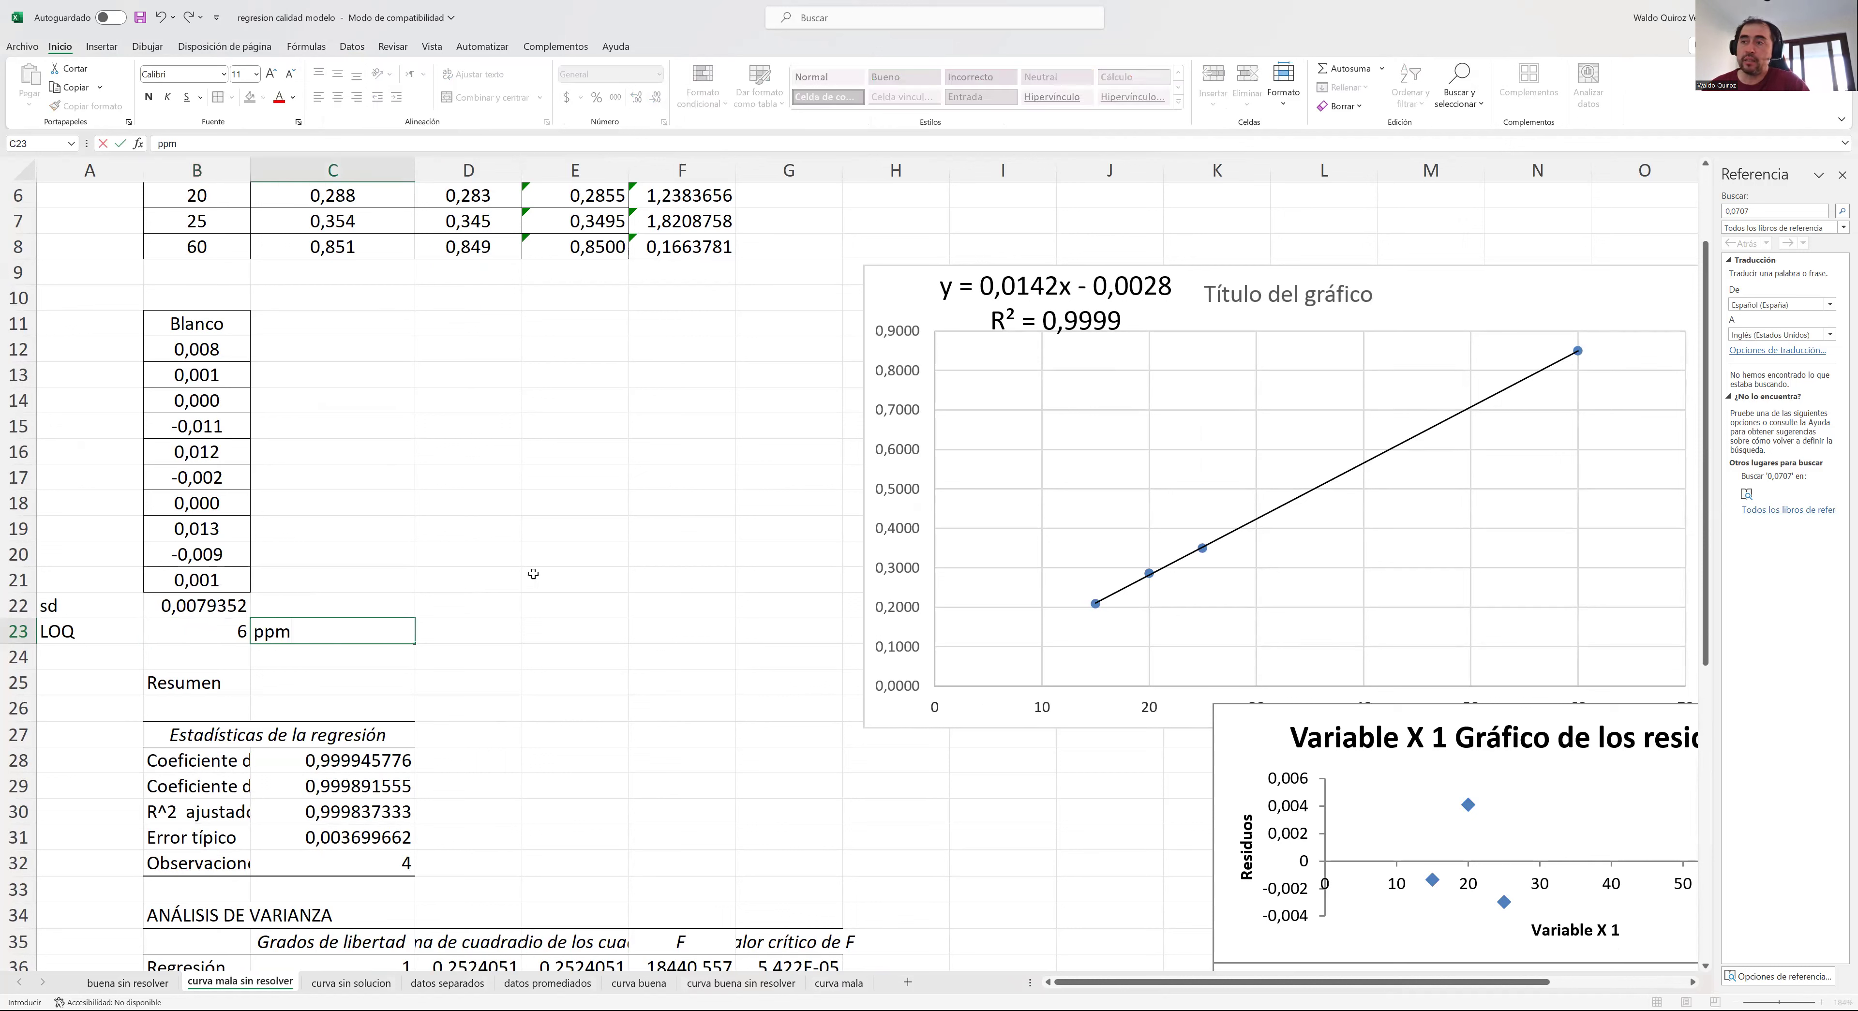
{"action": "left_click", "coordinate": [533, 573]}
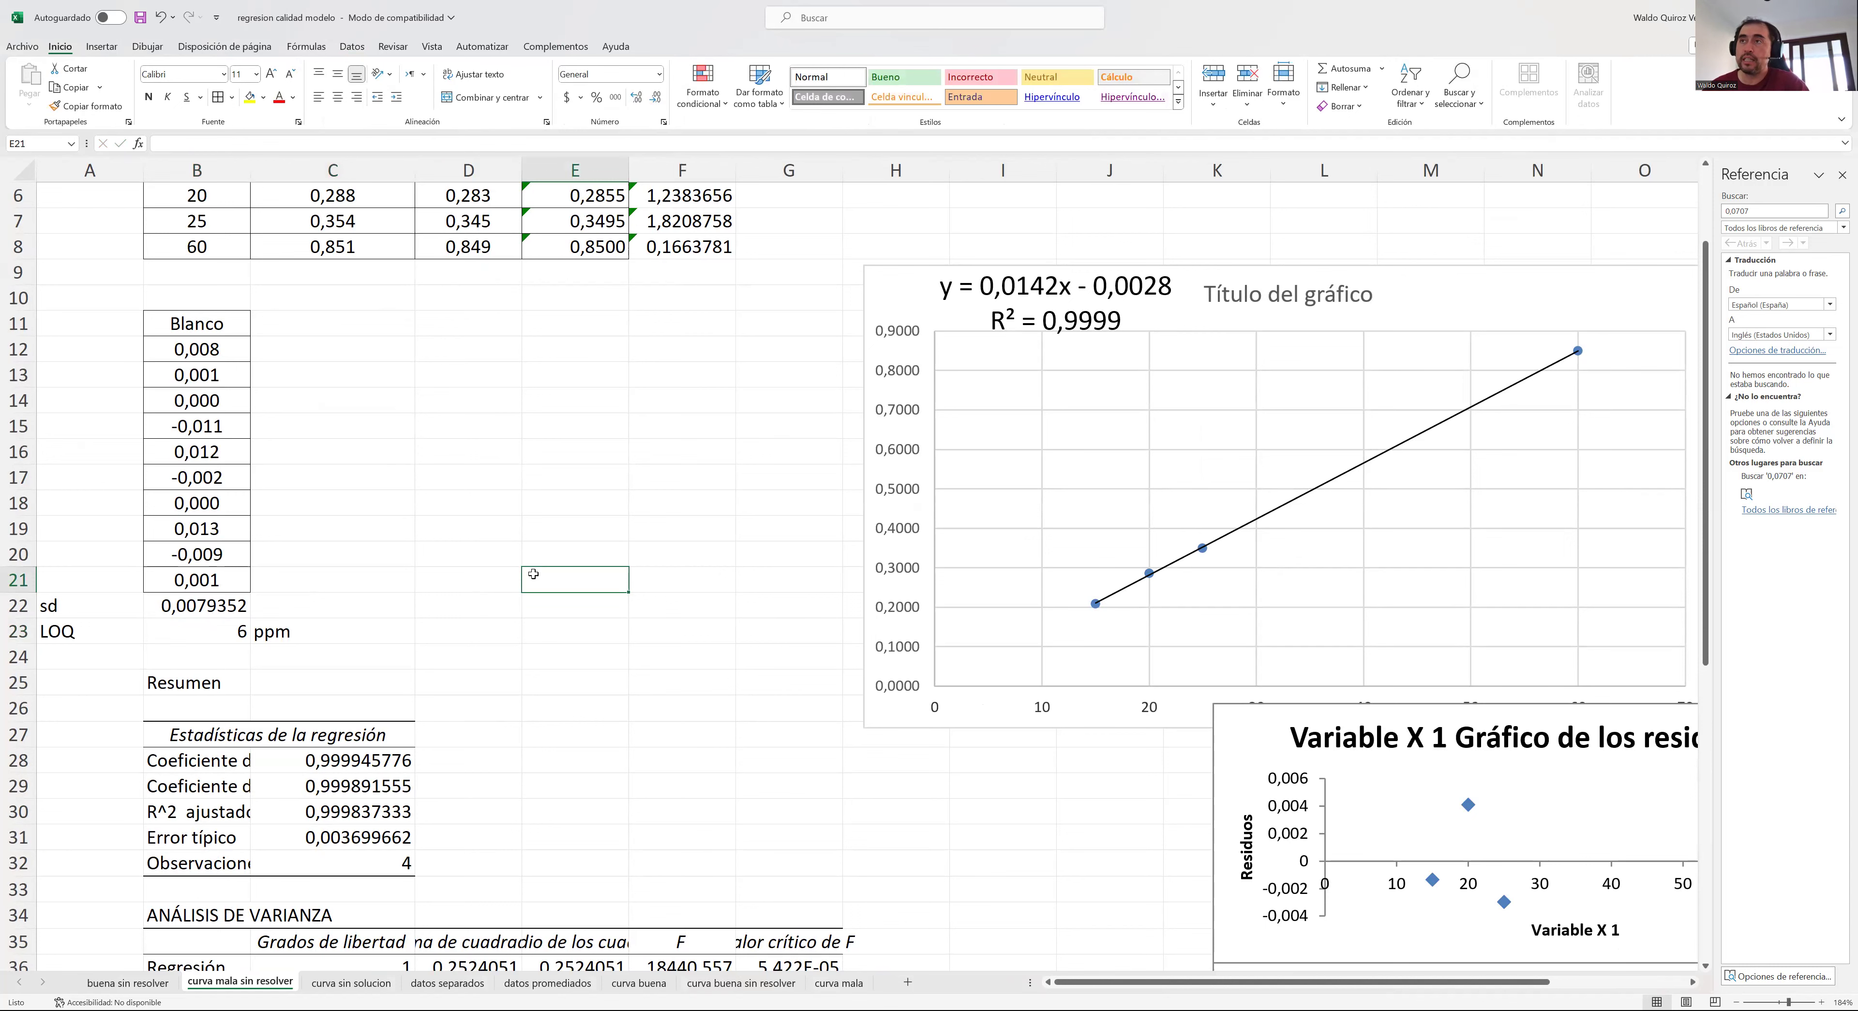
- Clear the 5 and 10 ppm standards' data from B3:F4 in the calibration table
{"action": "scroll", "coordinate": [534, 573], "scroll_direction": "up", "scroll_amount": 2}
{"action": "left_click", "coordinate": [178, 248]}
{"action": "left_click_drag", "start_coordinate": [178, 249], "coordinate": [675, 247]}
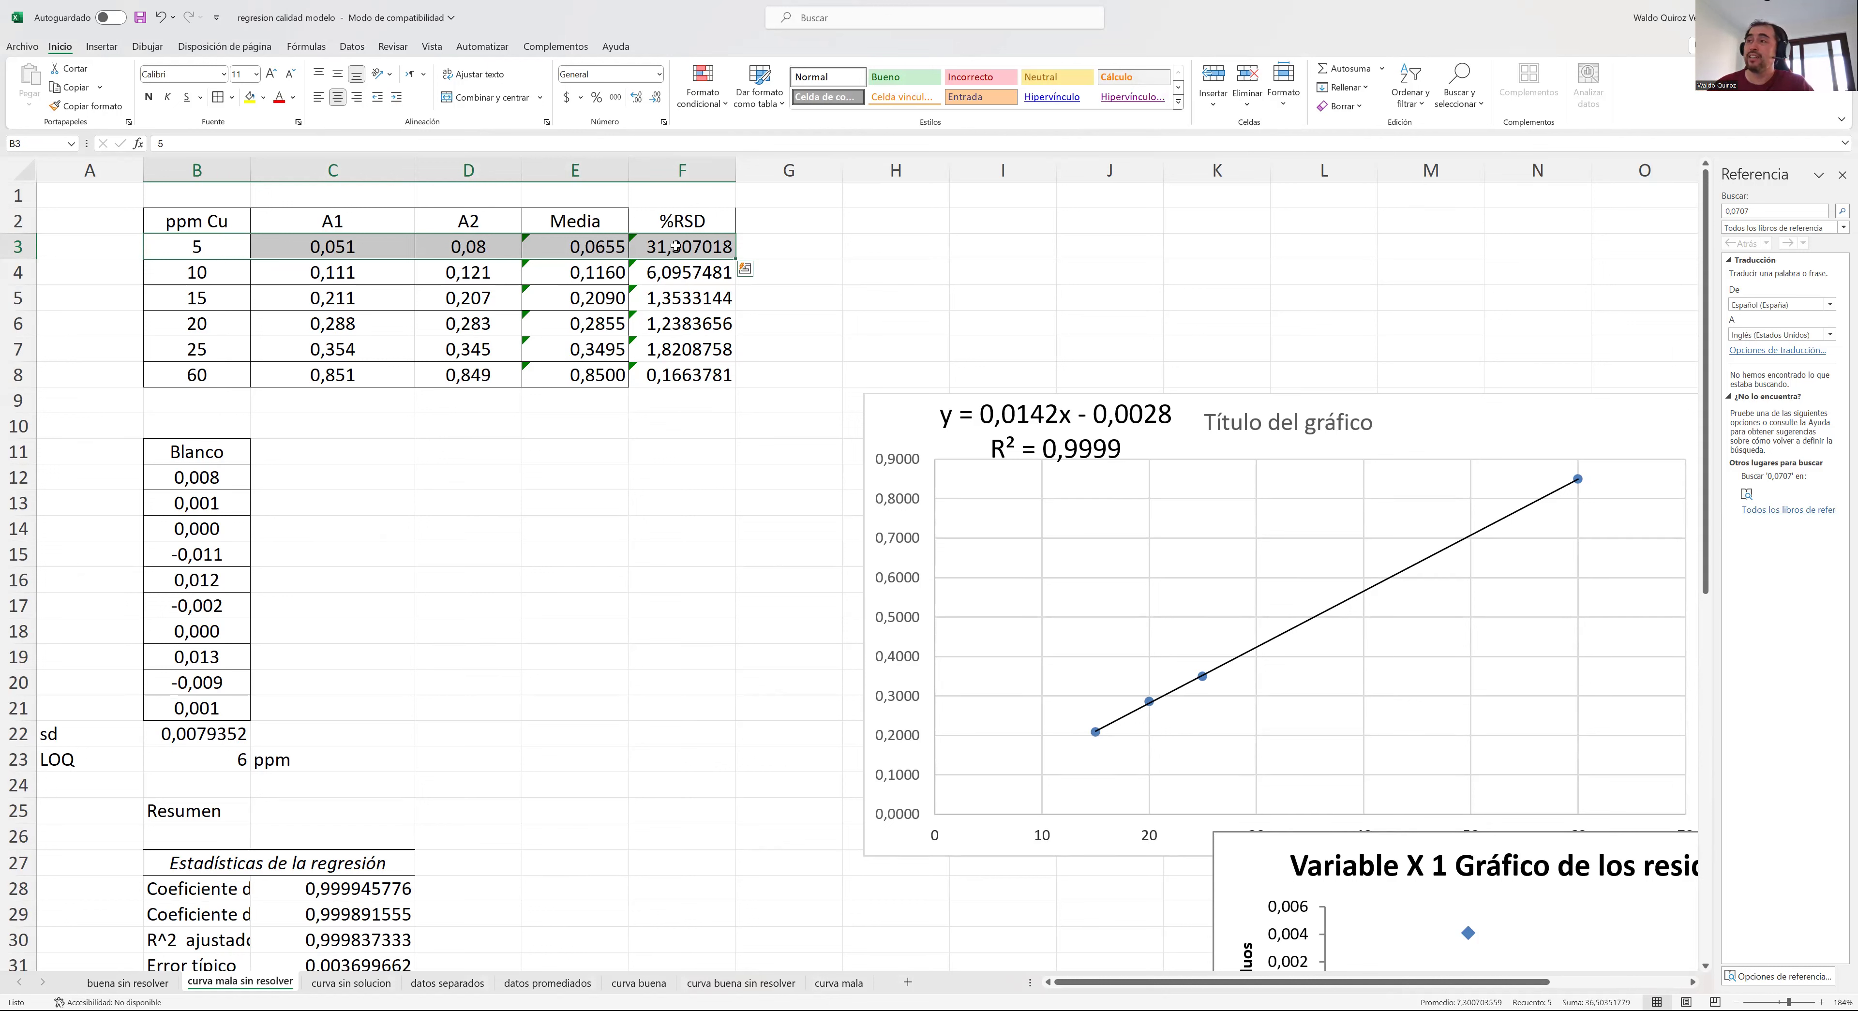
{"action": "left_click", "coordinate": [658, 271]}
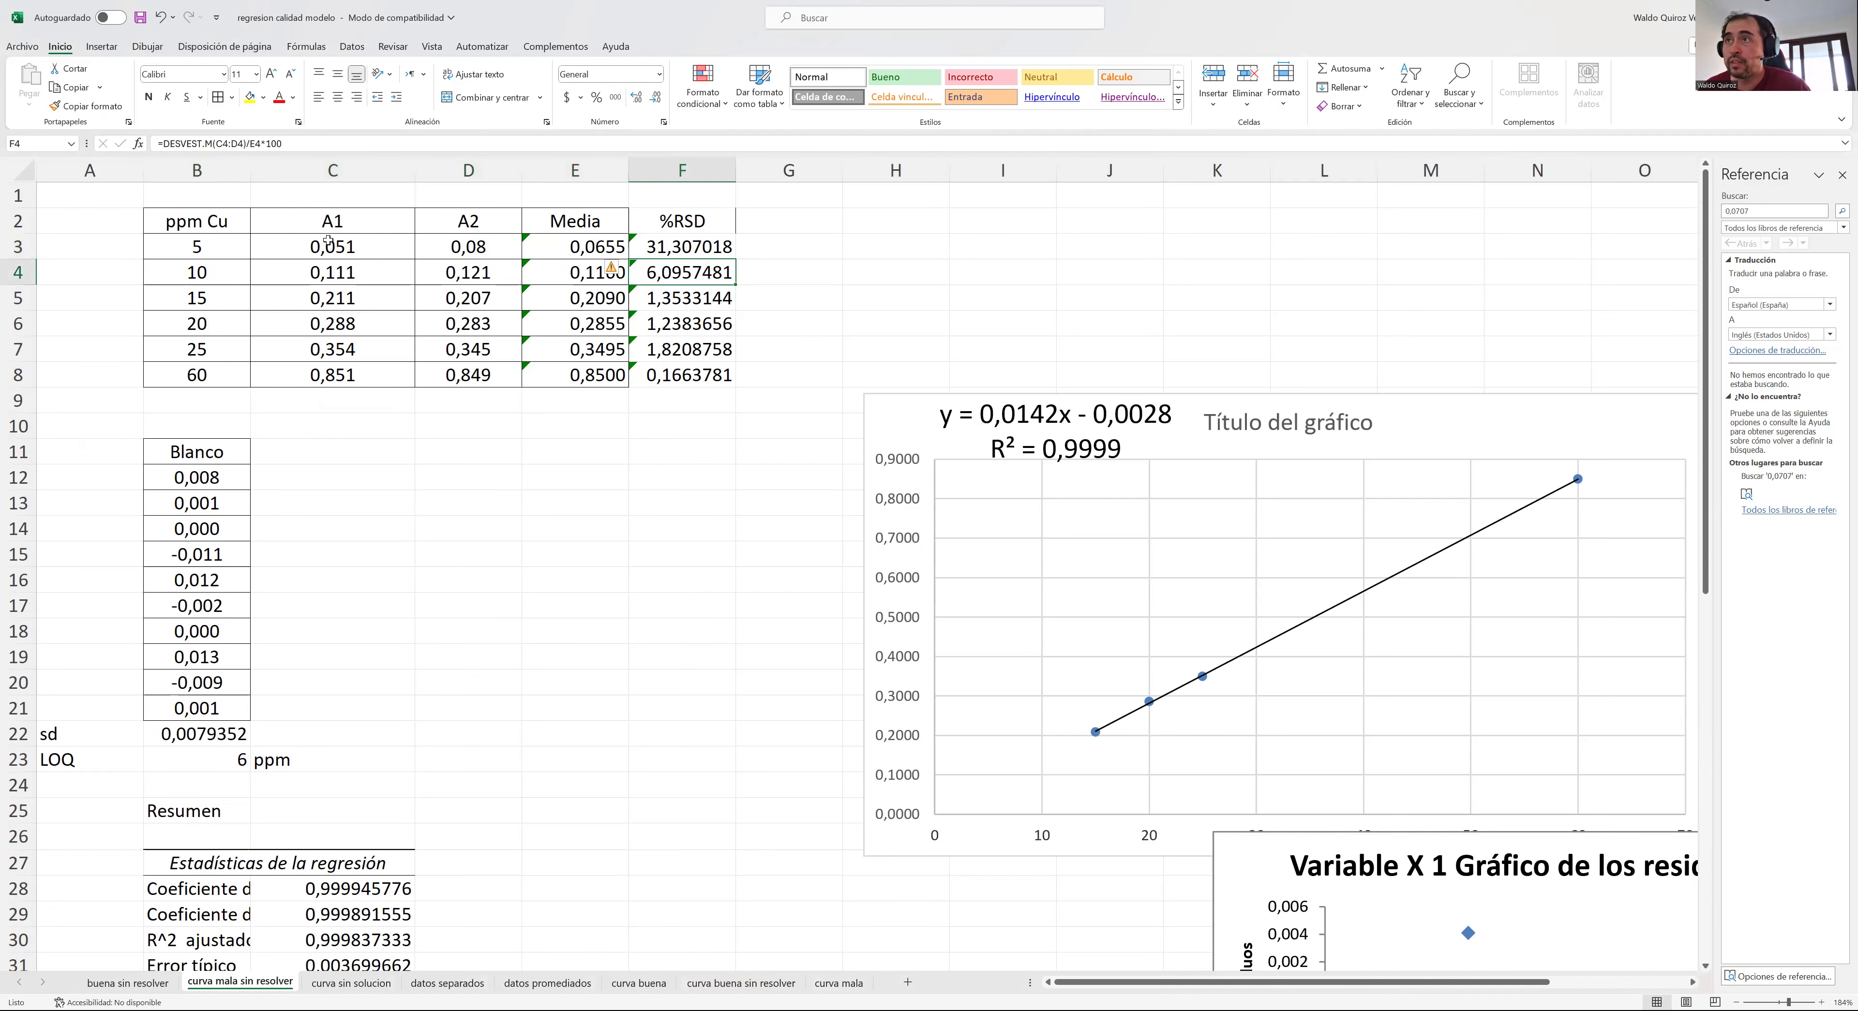
{"action": "left_click", "coordinate": [199, 243]}
{"action": "left_click_drag", "start_coordinate": [306, 272], "coordinate": [715, 272]}
{"action": "key", "text": "Delete"}
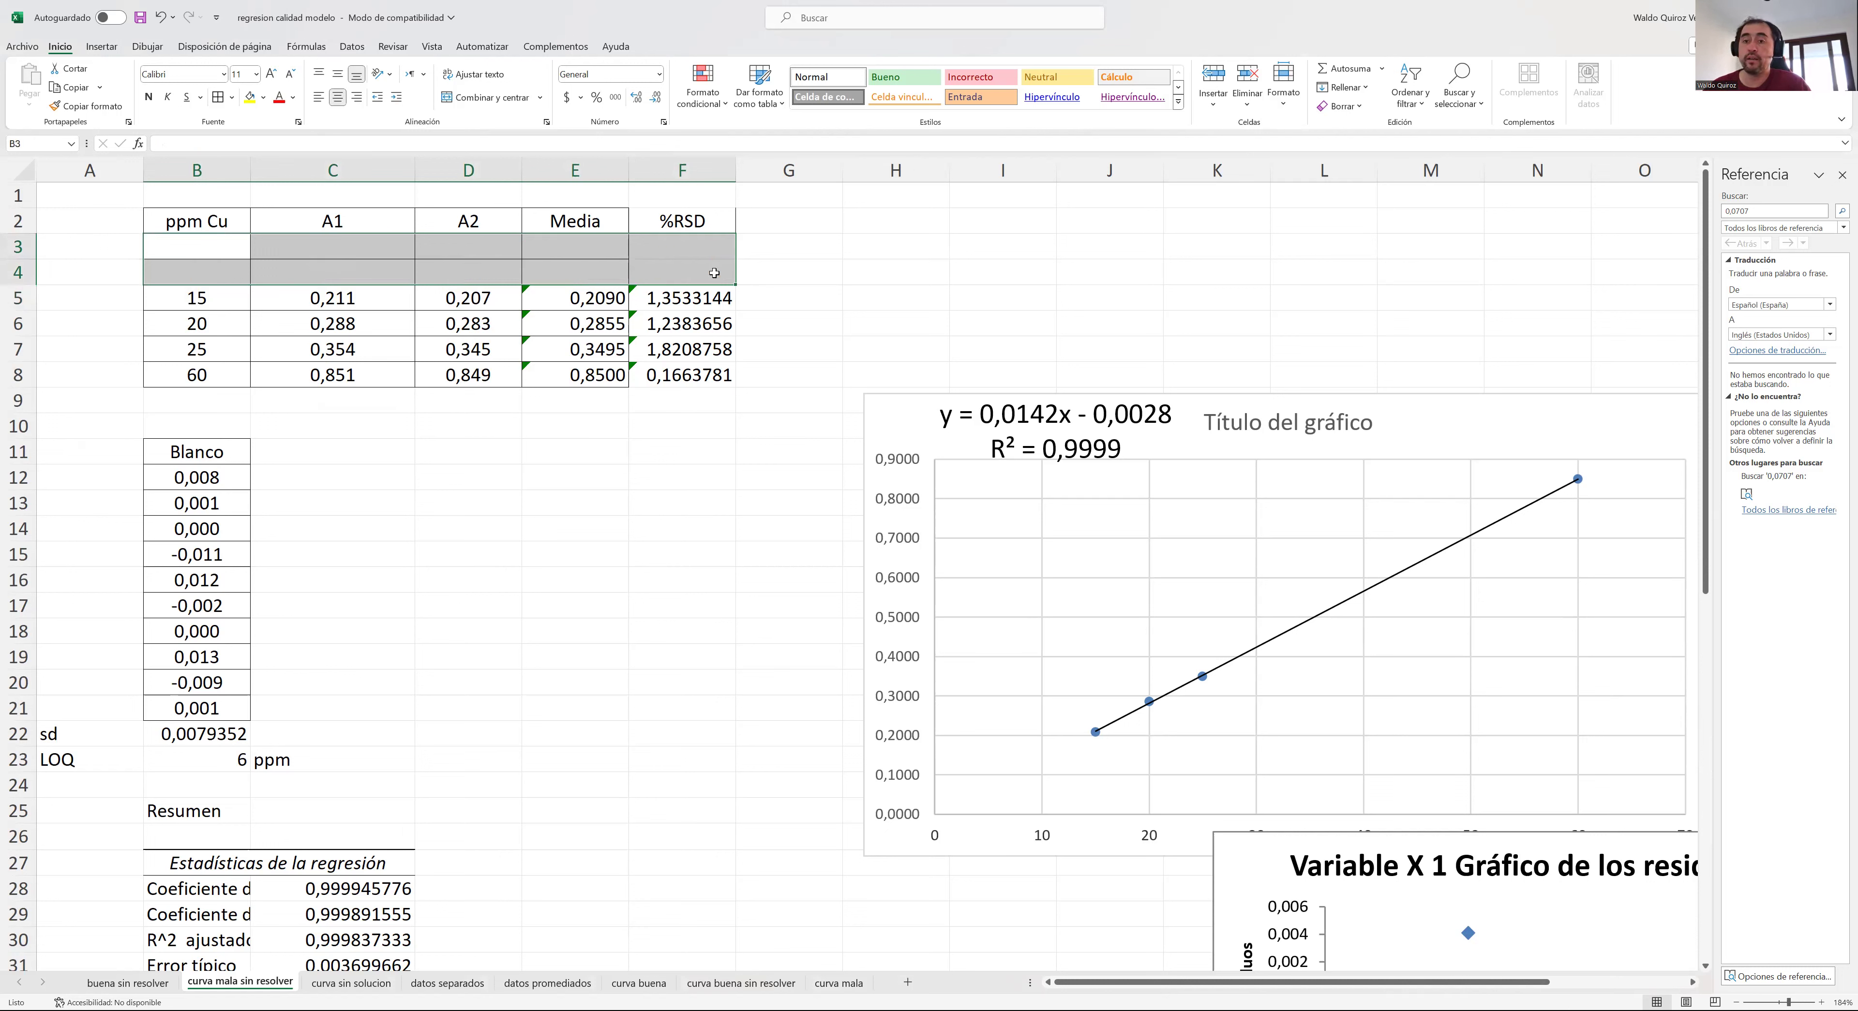